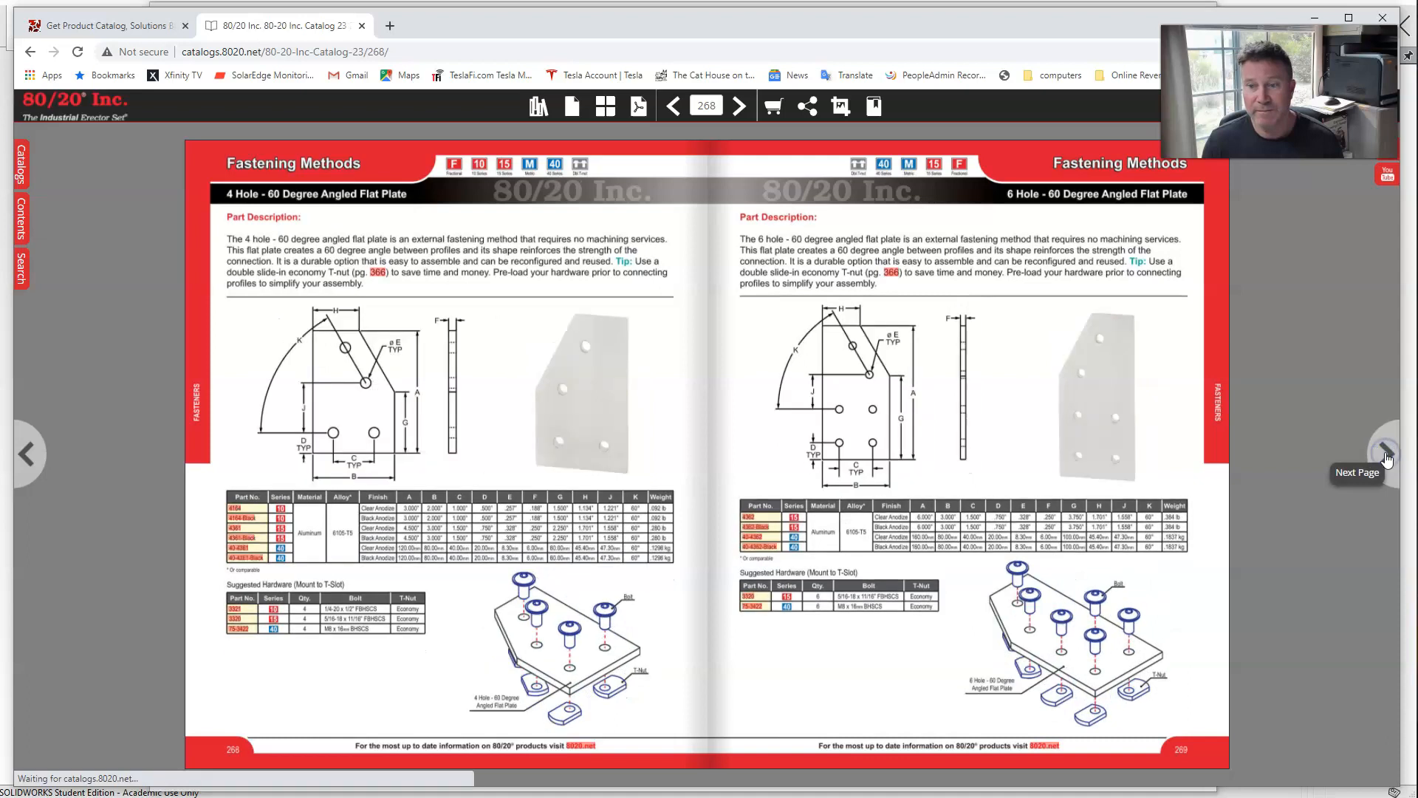
Page through the catalog's Fastening Methods section from page 268 to the 2 Hole inside corner brackets on pages 284–285.
{"action": "left_click", "coordinate": [1384, 452]}
{"action": "left_click", "coordinate": [1385, 452]}
{"action": "left_click", "coordinate": [1385, 452]}
{"action": "left_click", "coordinate": [1385, 454]}
{"action": "left_click", "coordinate": [1385, 453]}
{"action": "left_click", "coordinate": [1385, 454]}
{"action": "left_click", "coordinate": [1385, 453]}
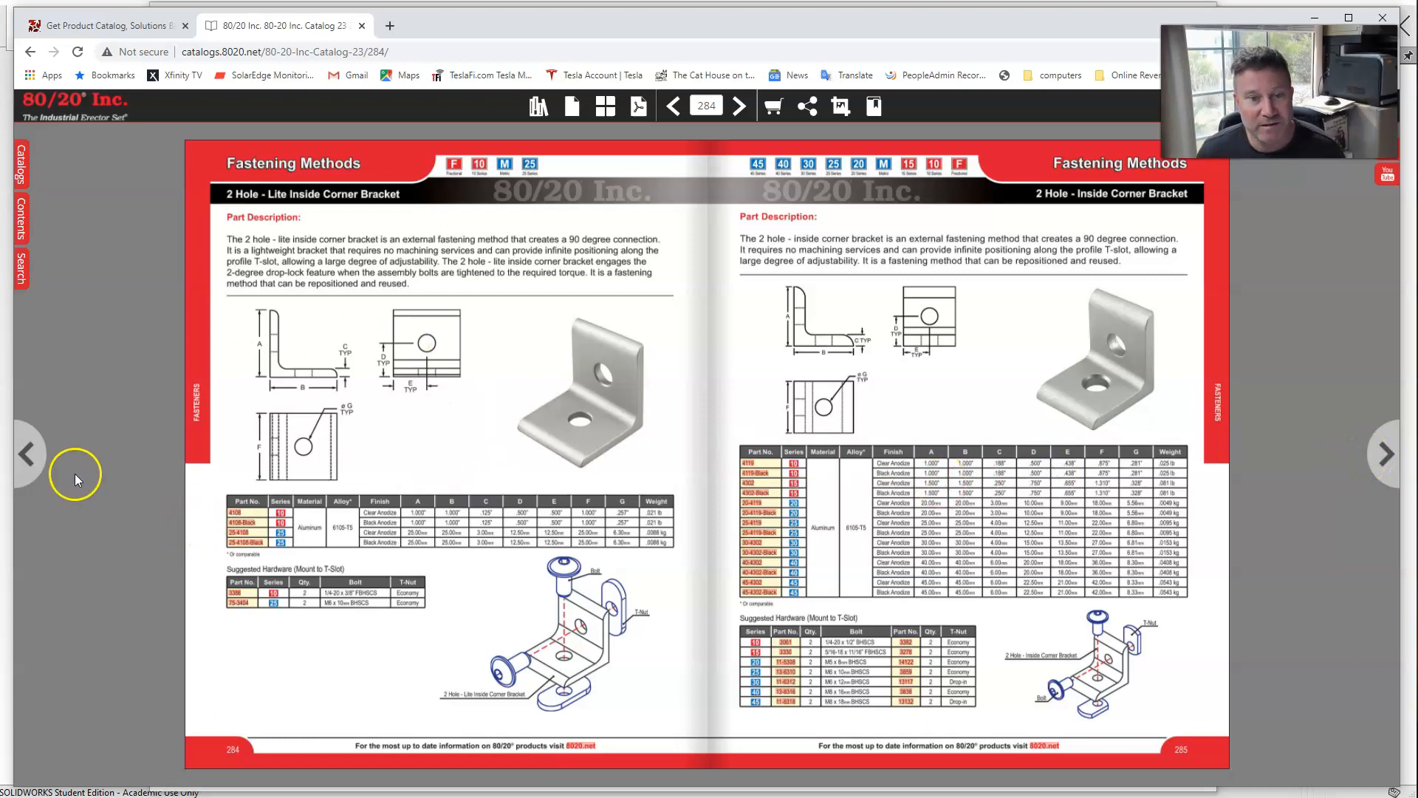
{"action": "left_click", "coordinate": [22, 451]}
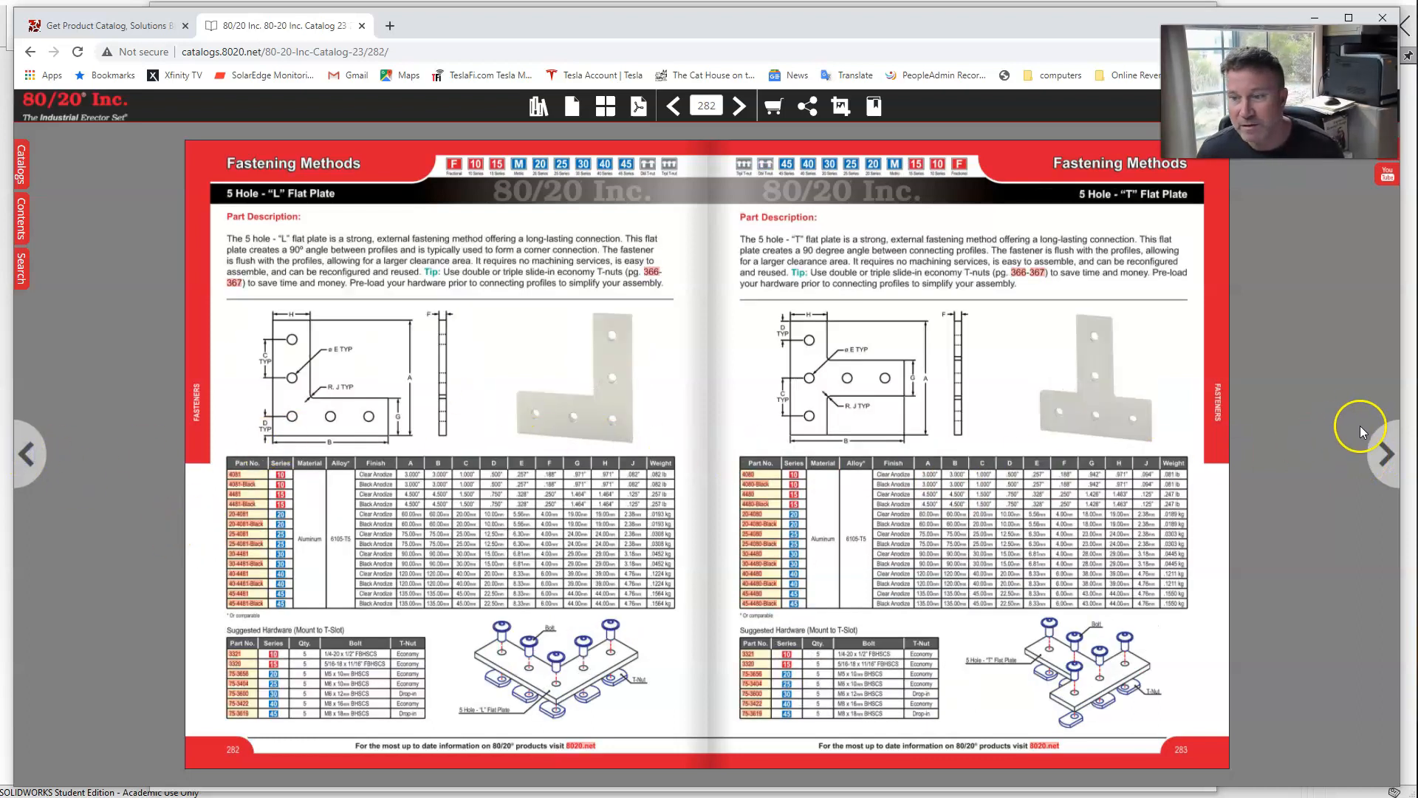
{"action": "left_click", "coordinate": [1385, 453]}
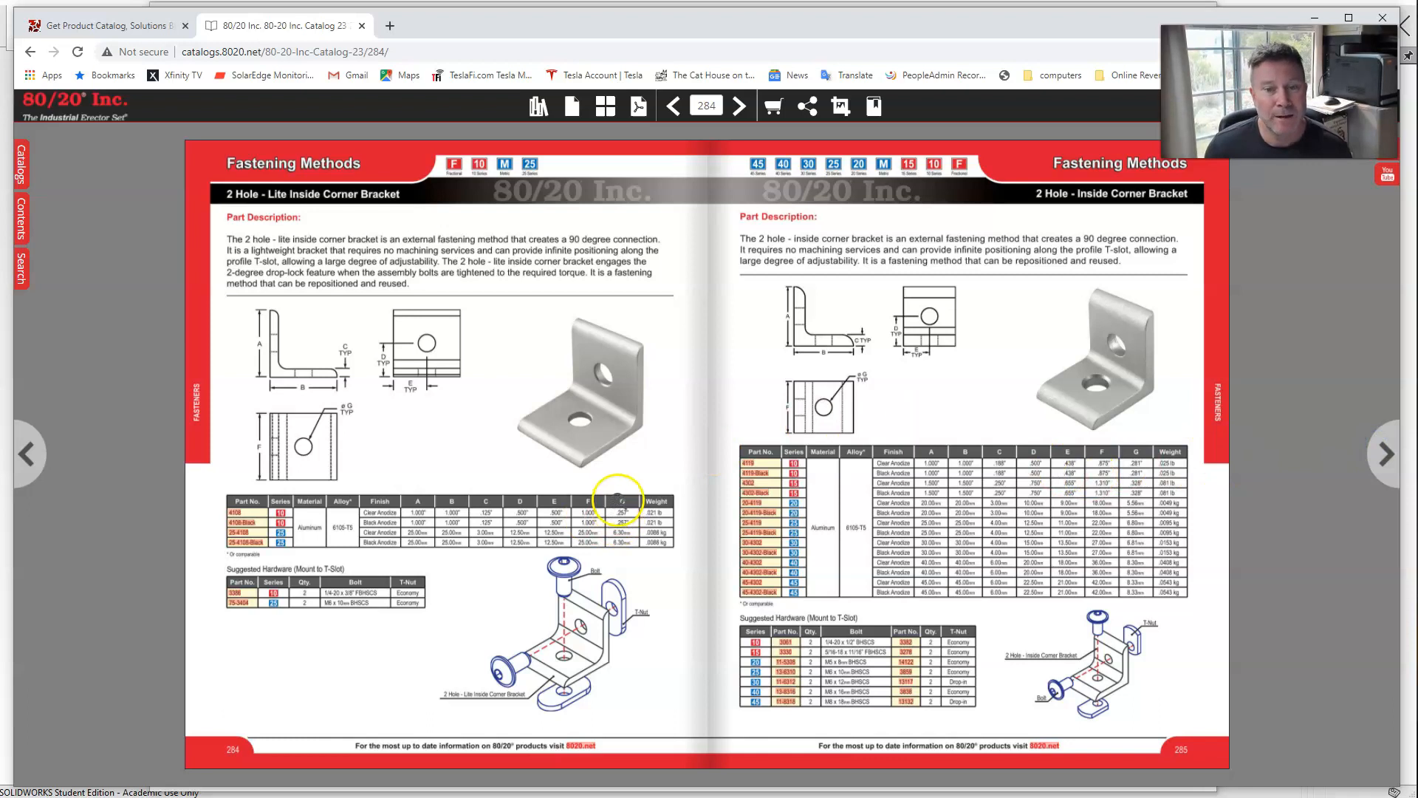
Check the 2 Hole - Inside Corner Bracket table against the connector calculations in Slide4.png and return to the catalog.
{"action": "scroll", "coordinate": [353, 571], "scroll_direction": "up", "scroll_amount": 1, "text": "ctrl"}
{"action": "scroll", "coordinate": [357, 567], "scroll_direction": "down", "scroll_amount": 2, "text": "ctrl"}
{"action": "scroll", "coordinate": [359, 561], "scroll_direction": "down", "scroll_amount": 5, "text": "ctrl"}
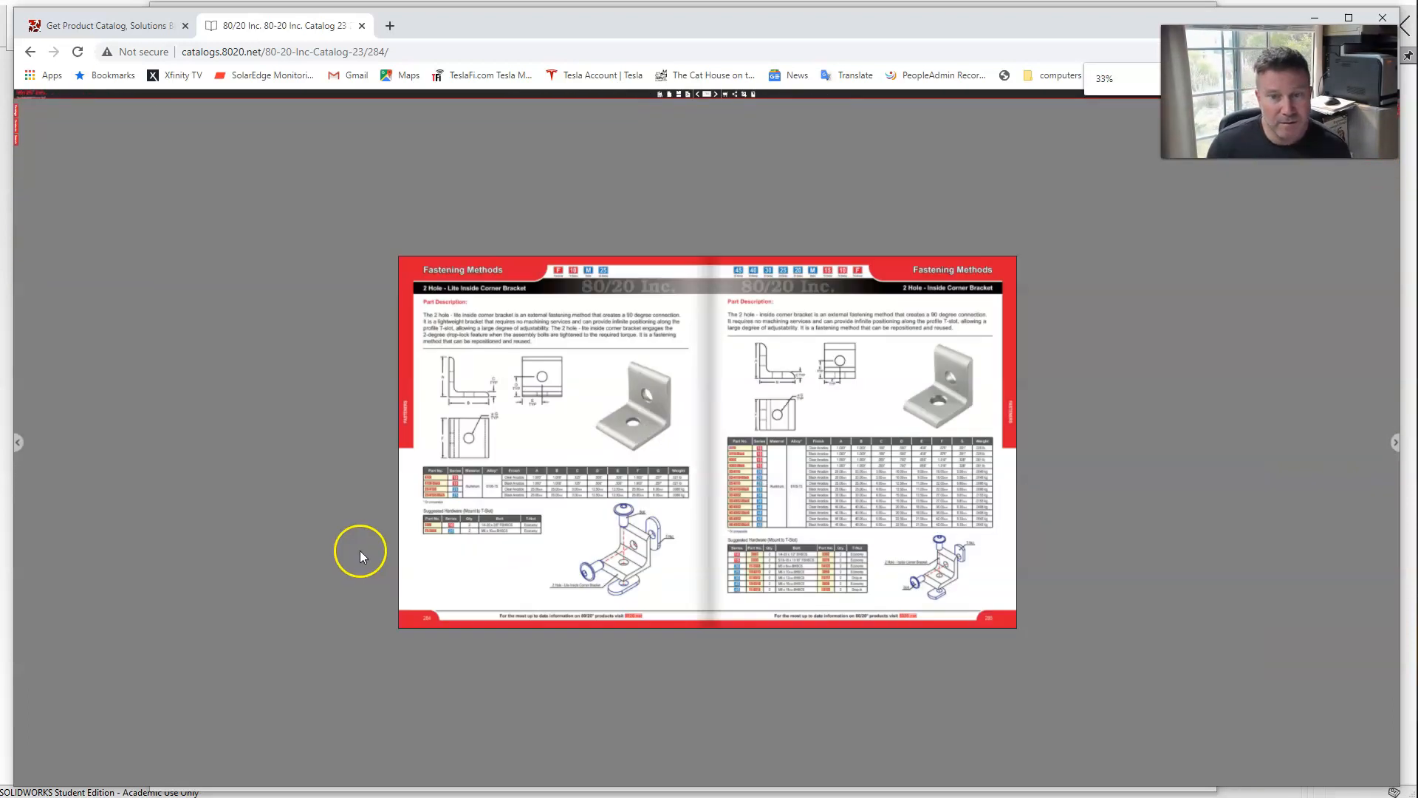
{"action": "scroll", "coordinate": [361, 555], "scroll_direction": "up", "scroll_amount": 1, "text": "ctrl"}
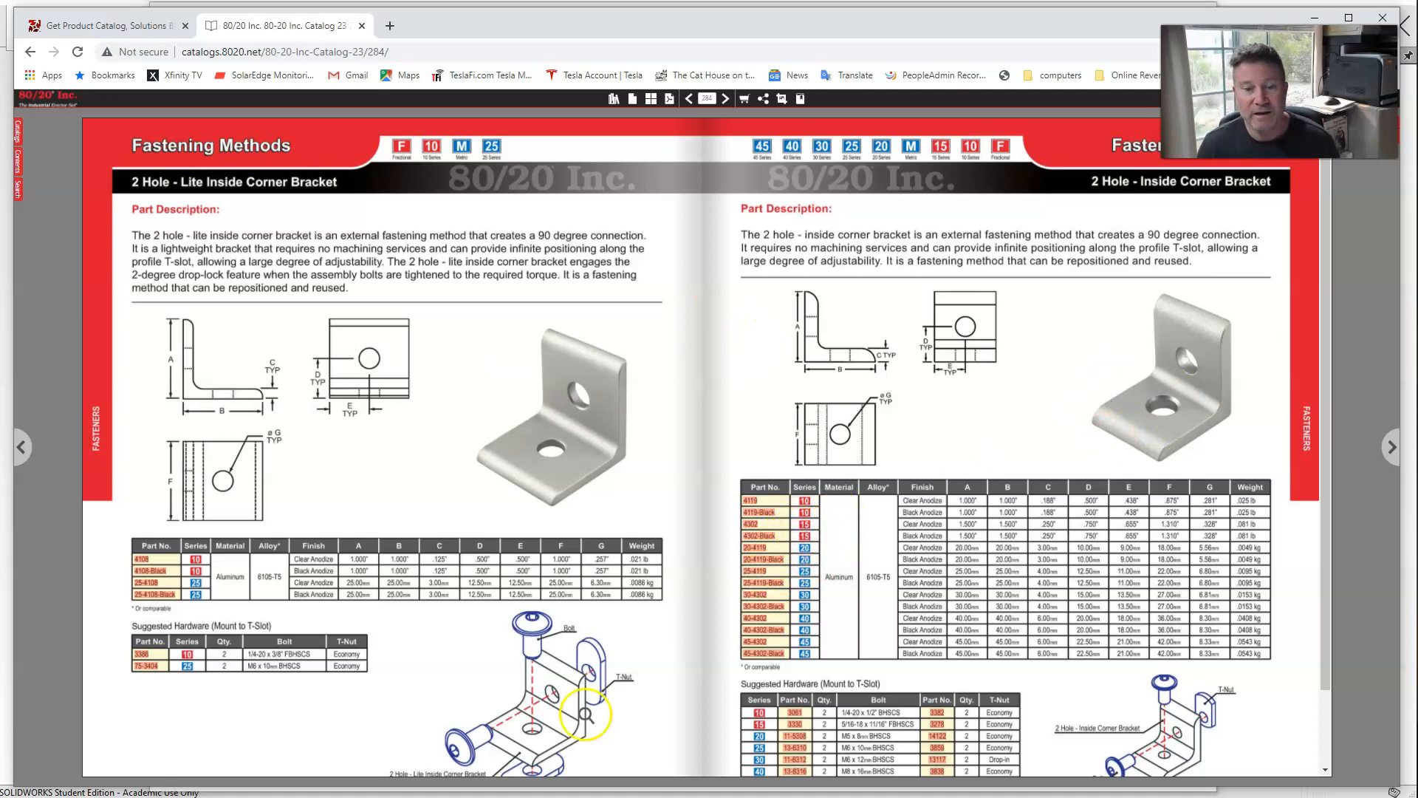
{"action": "key", "text": "alt+Tab"}
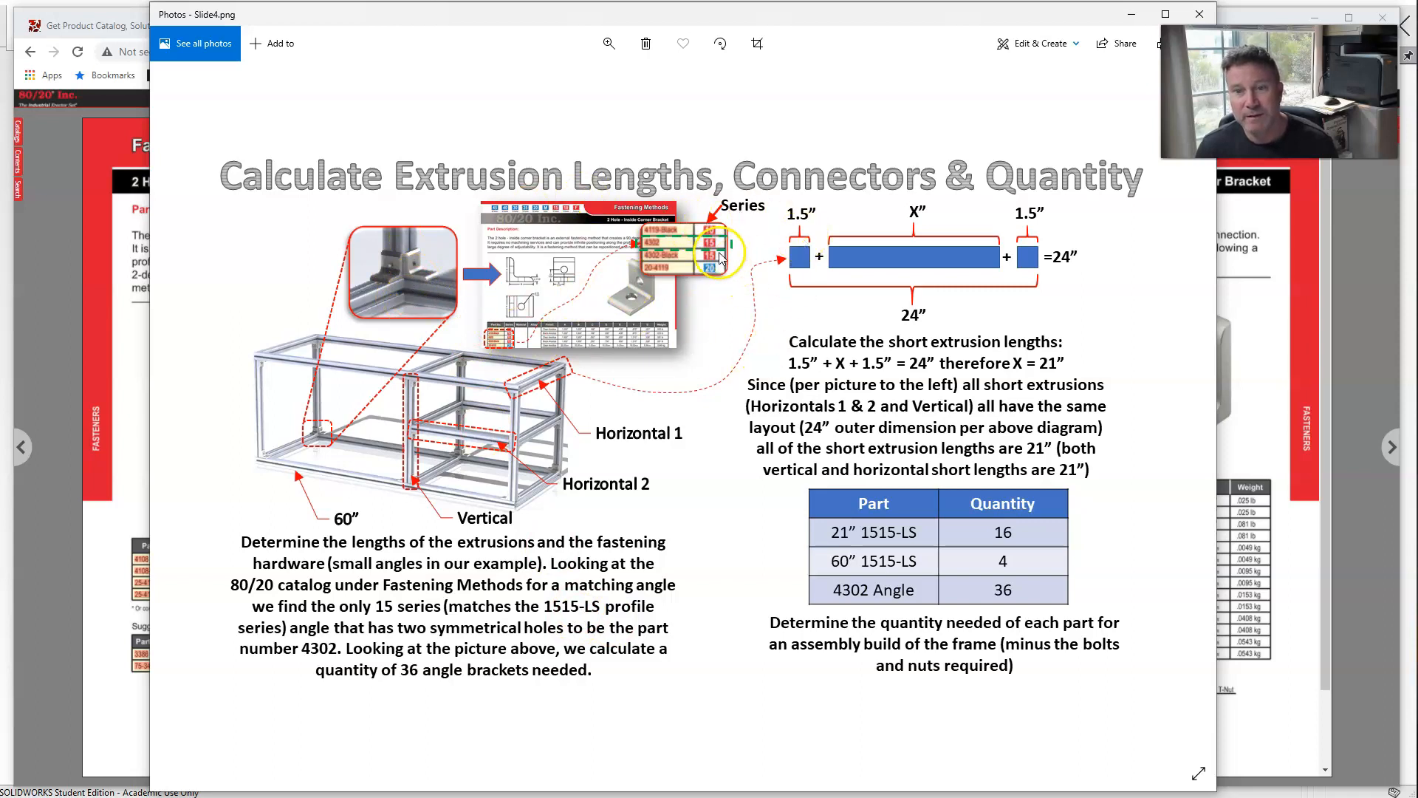
{"action": "left_click", "coordinate": [85, 645]}
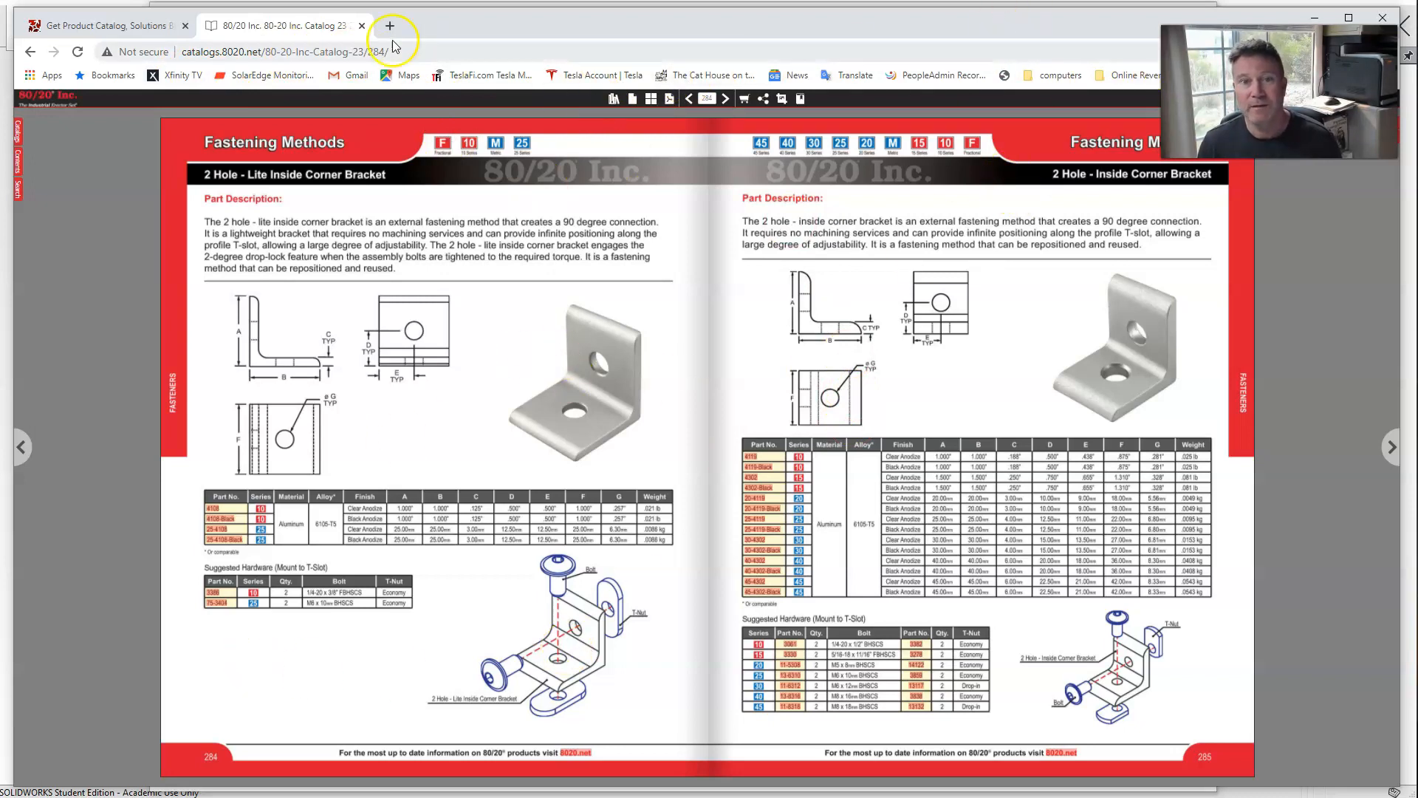
Switch from the catalog to the 80/20 website and open its CAD Library page.
{"action": "left_click", "coordinate": [114, 26]}
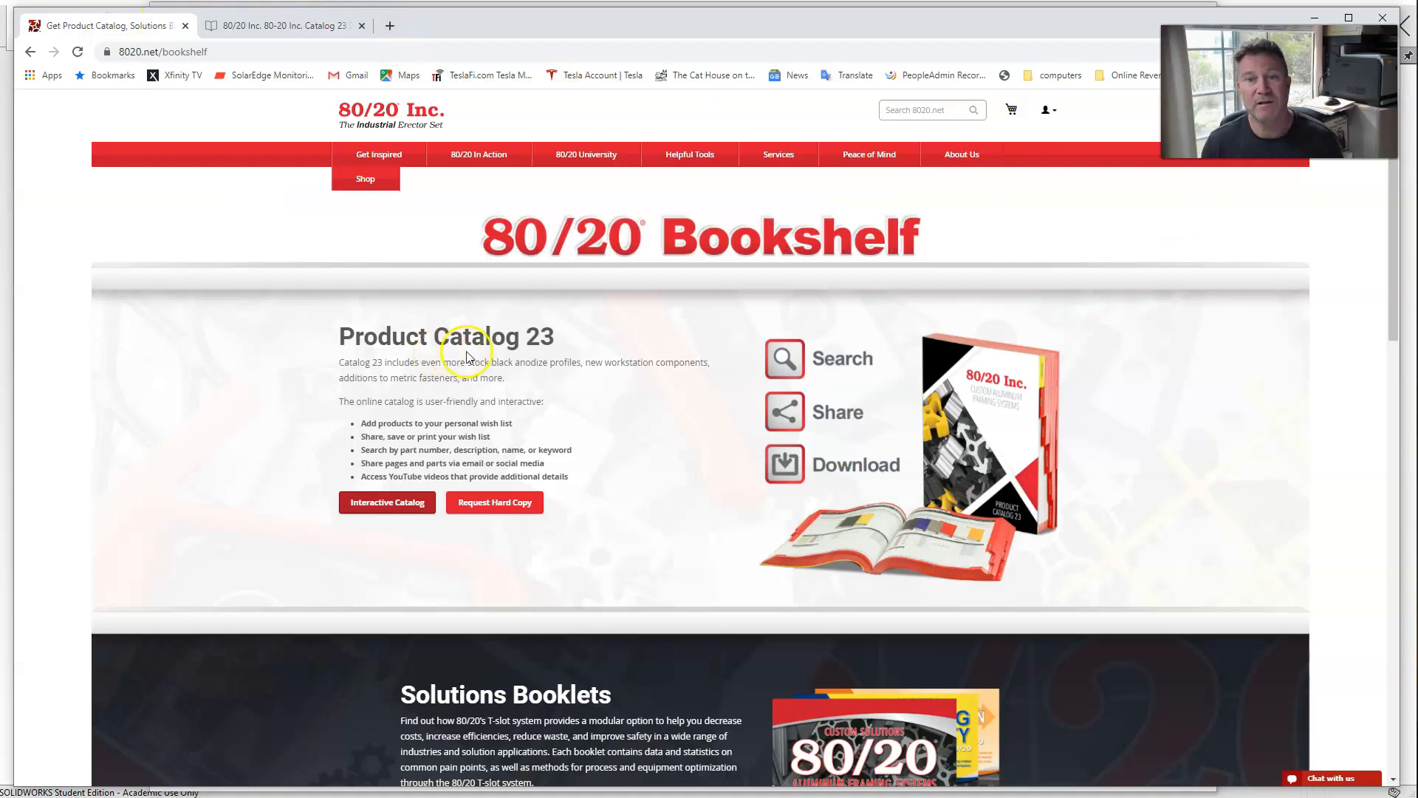
{"action": "mouse_move", "coordinate": [619, 157]}
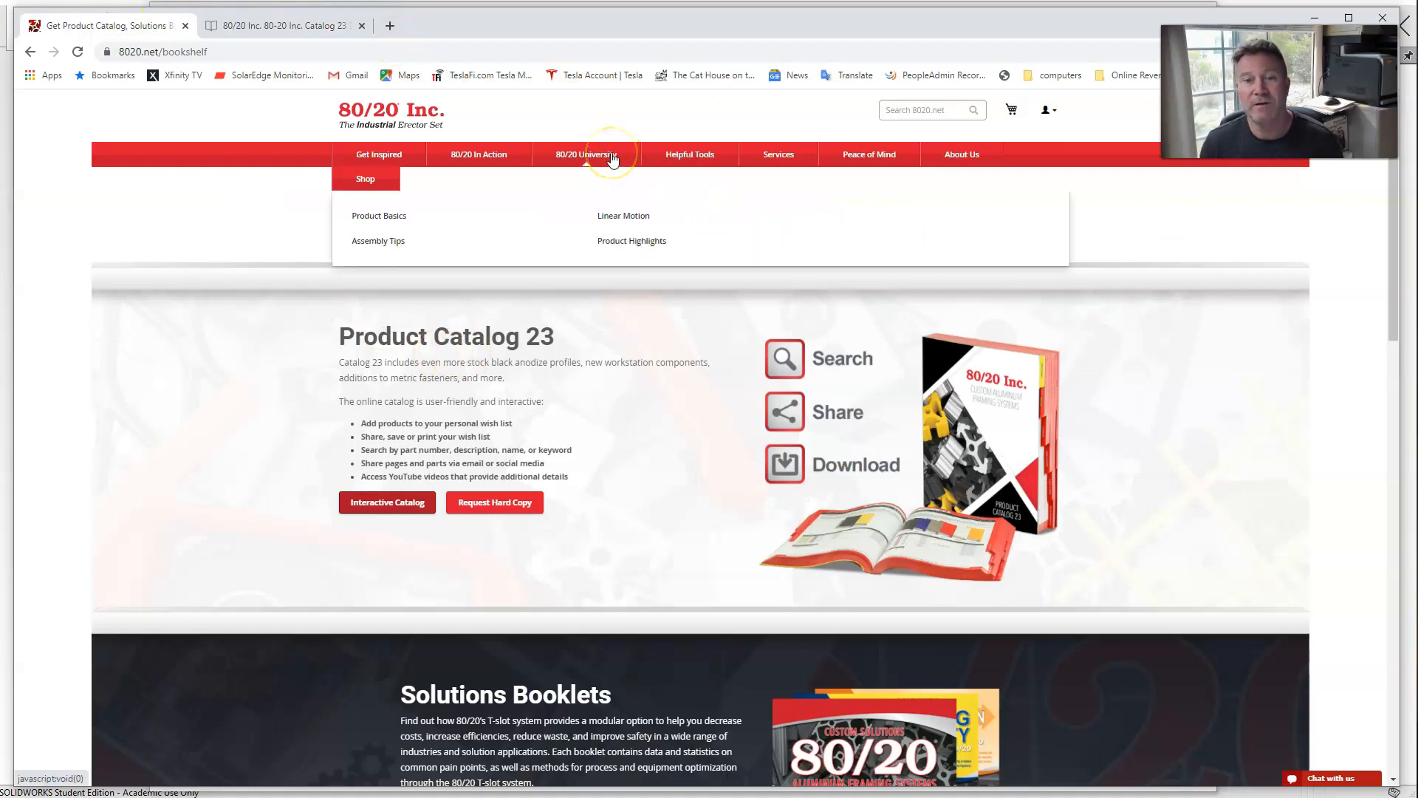
{"action": "left_click", "coordinate": [698, 160]}
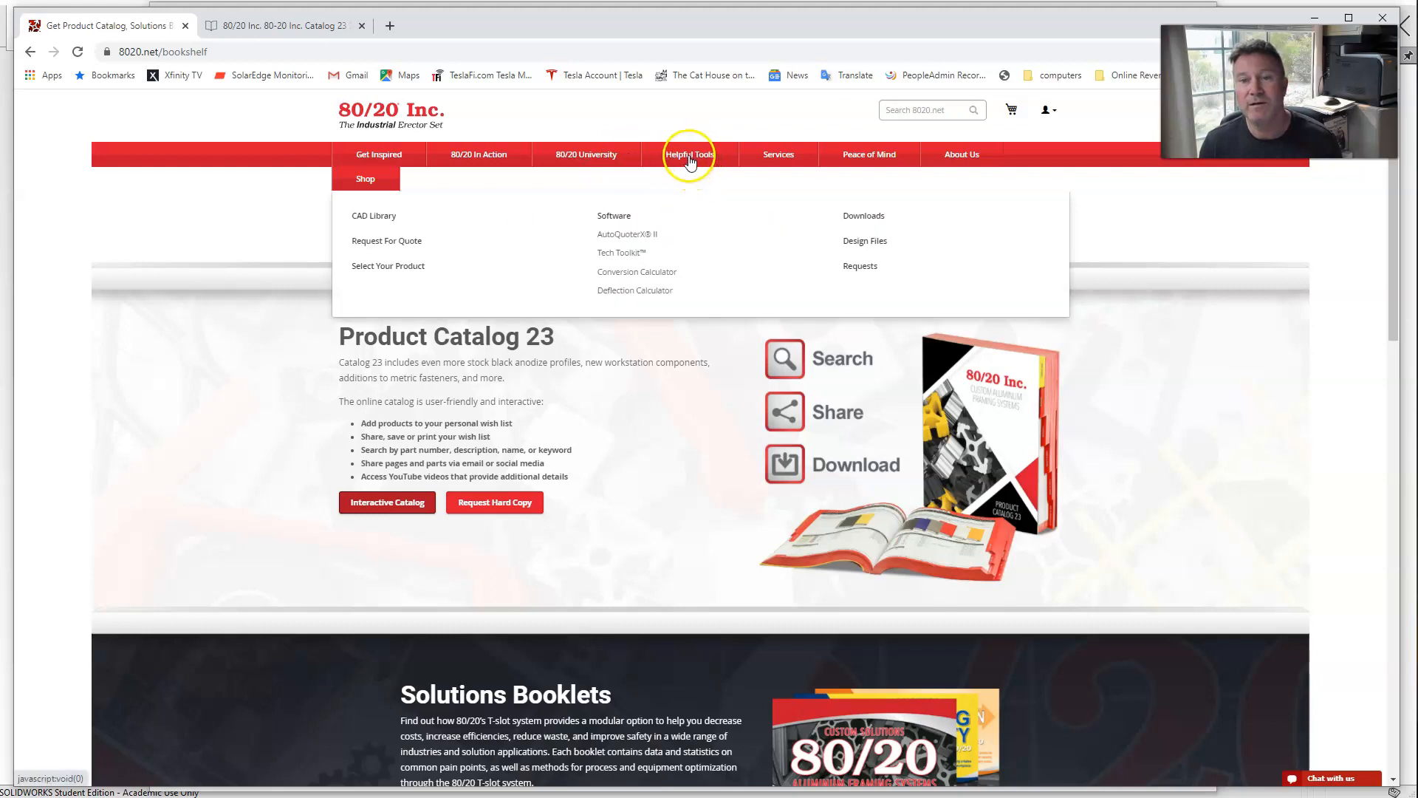
{"action": "left_click", "coordinate": [690, 152]}
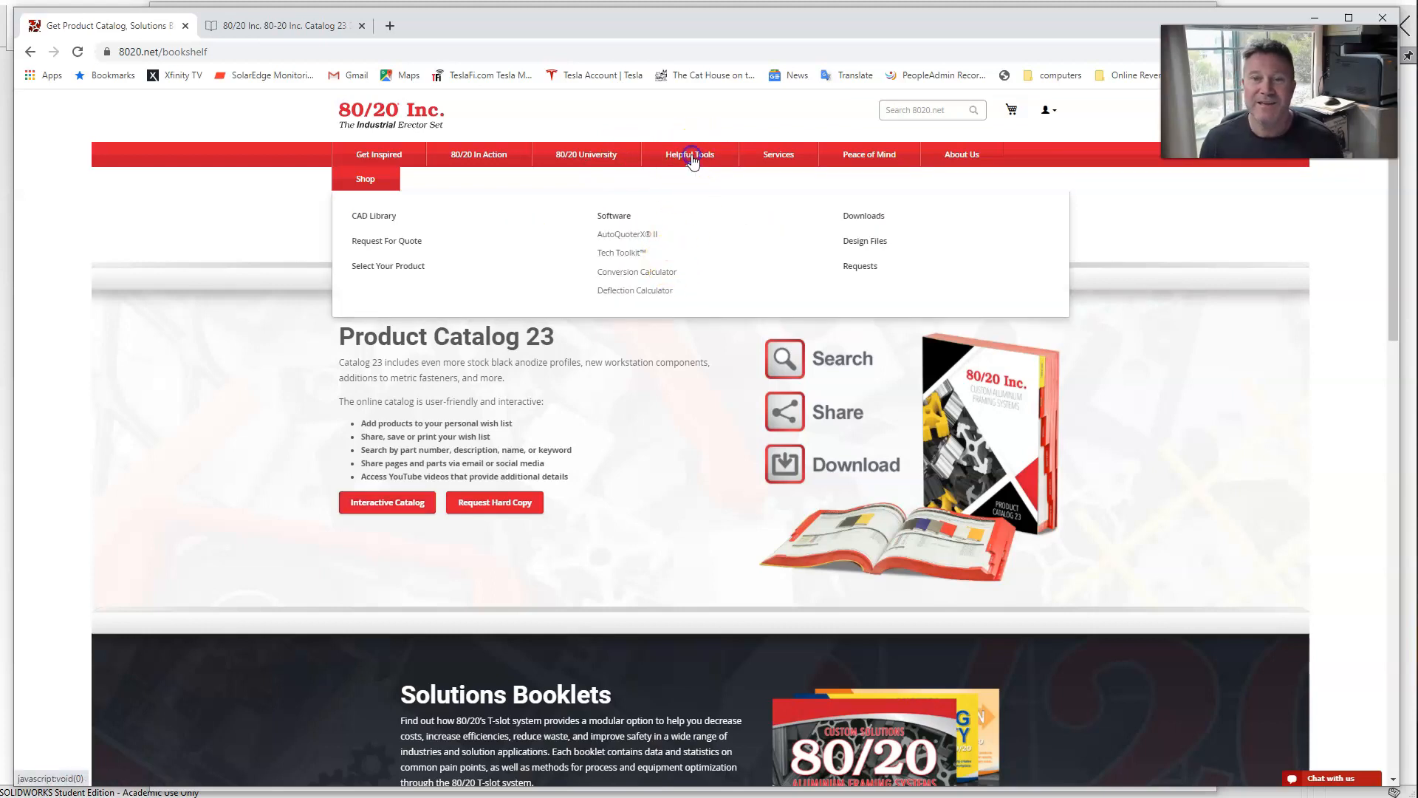
{"action": "mouse_move", "coordinate": [694, 158]}
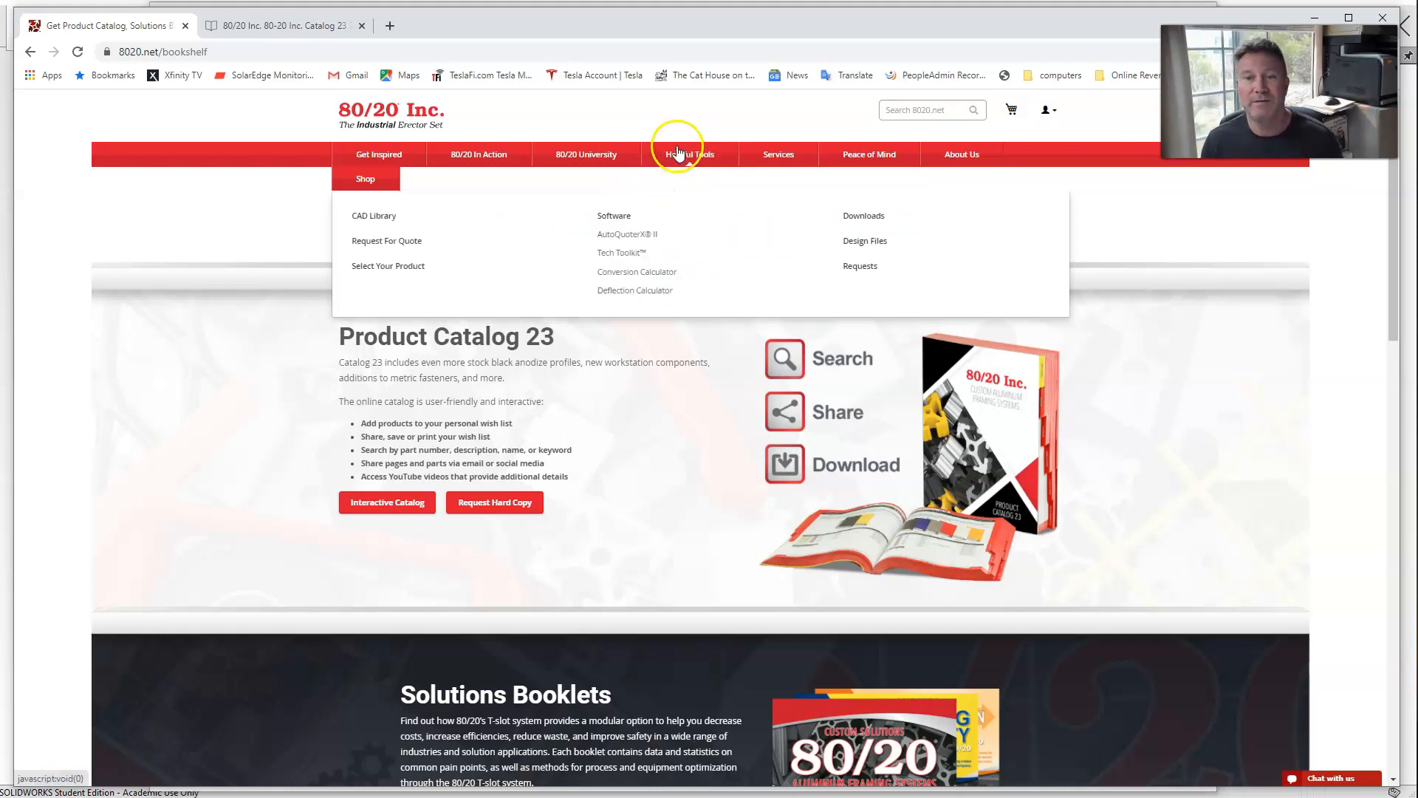
{"action": "left_click", "coordinate": [373, 215]}
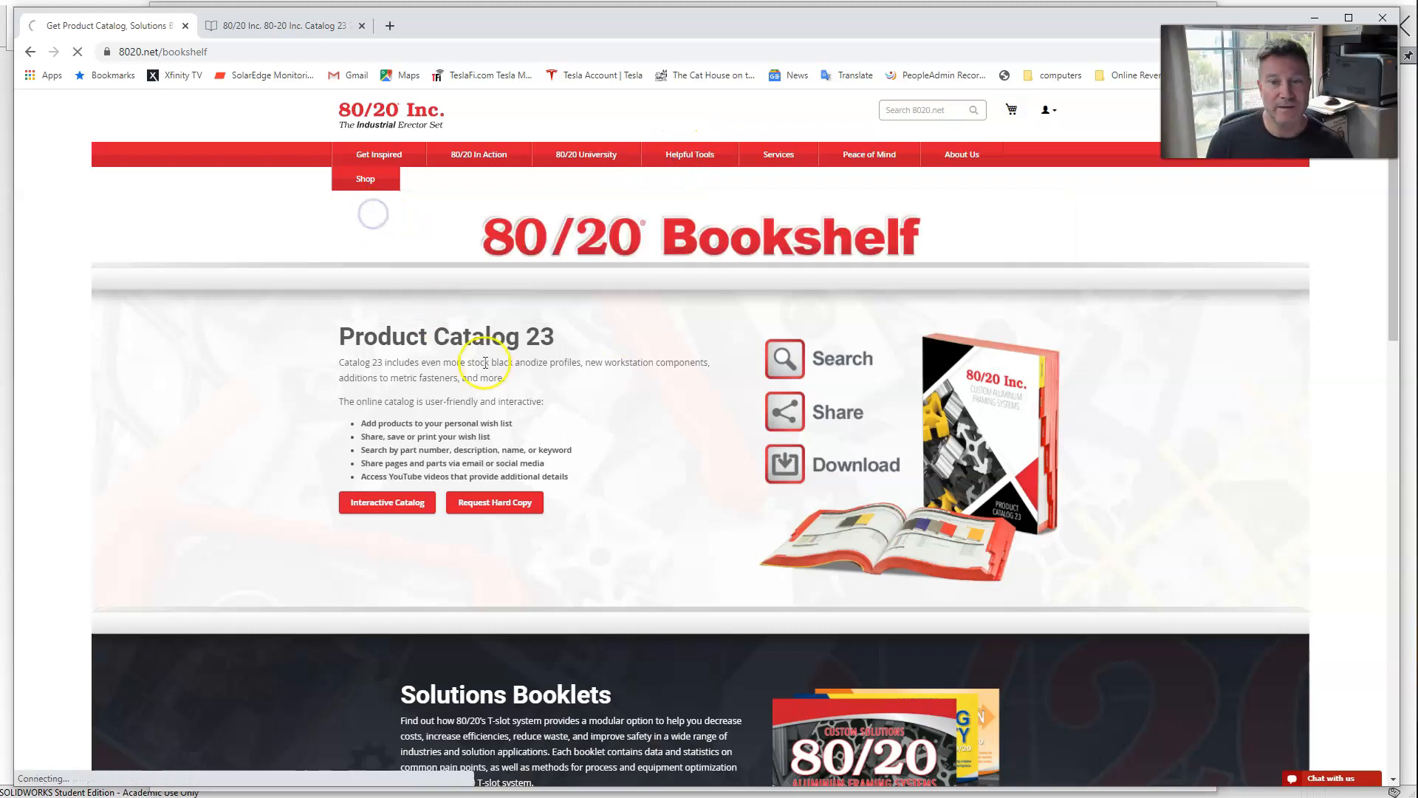
Open the CAD Direct design files and locate the SolidWorks Dynamic Library (7-30-18) download option.
{"action": "scroll", "coordinate": [706, 606], "scroll_direction": "down", "scroll_amount": 7}
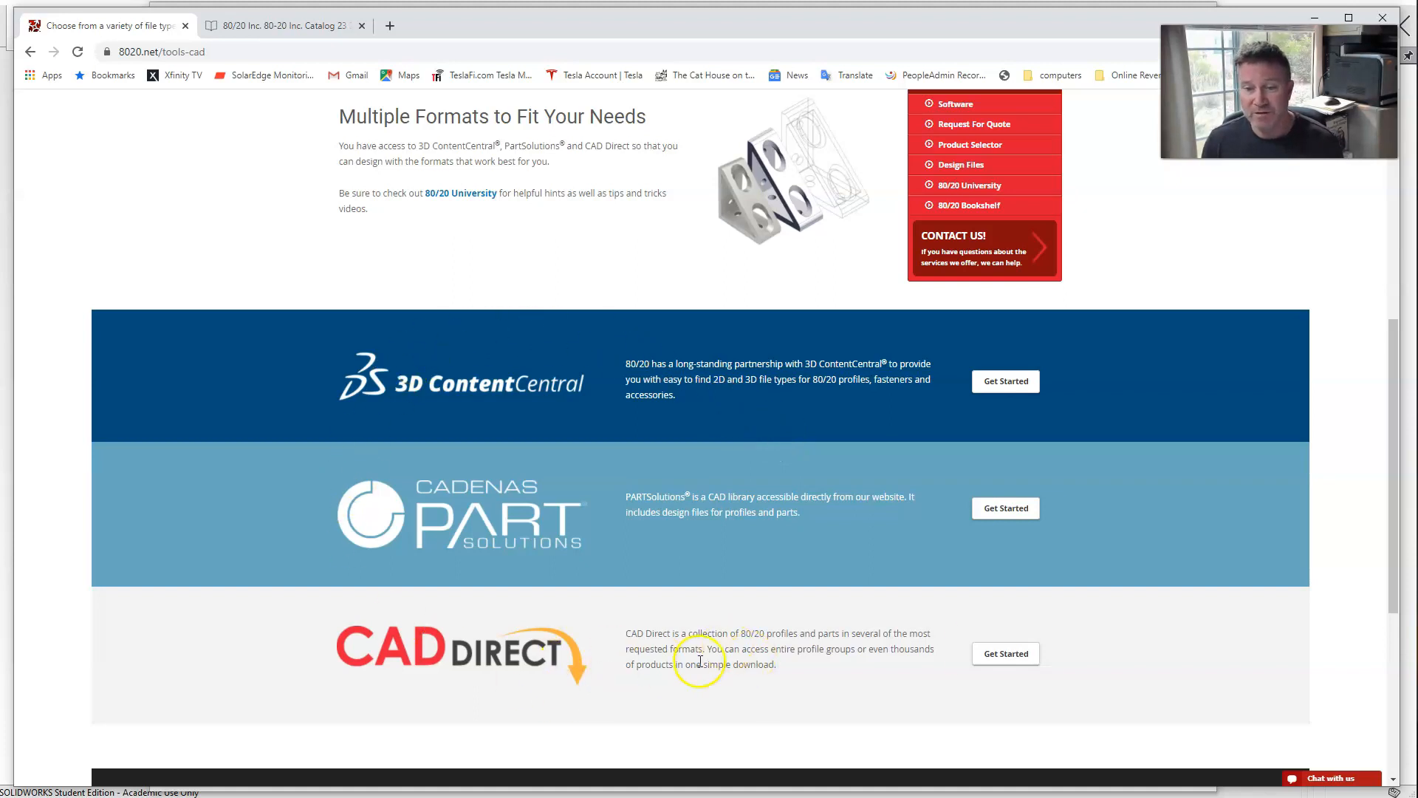
{"action": "left_click", "coordinate": [1003, 654]}
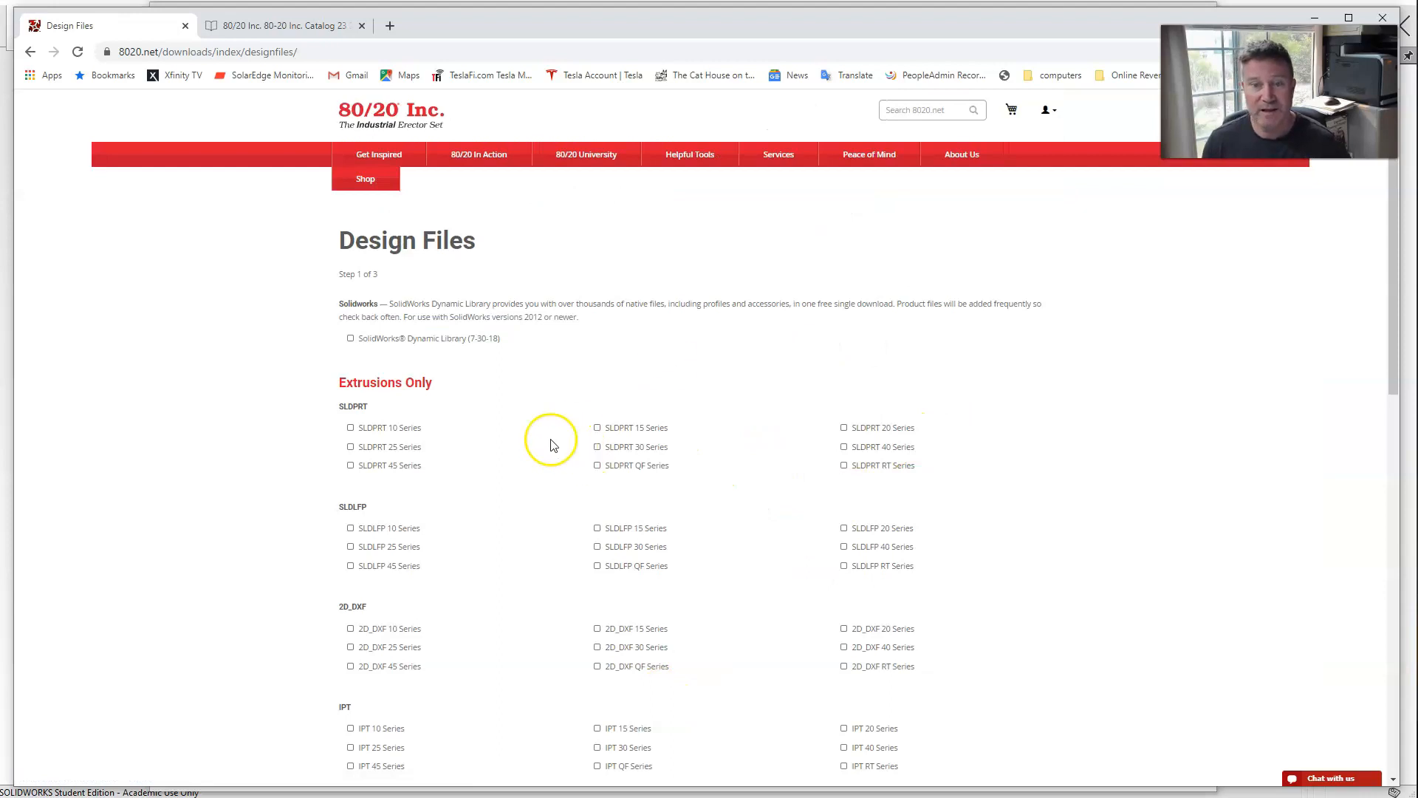
{"action": "scroll", "coordinate": [562, 443], "scroll_direction": "down", "scroll_amount": 1}
{"action": "scroll", "coordinate": [719, 405], "scroll_direction": "up", "scroll_amount": 1}
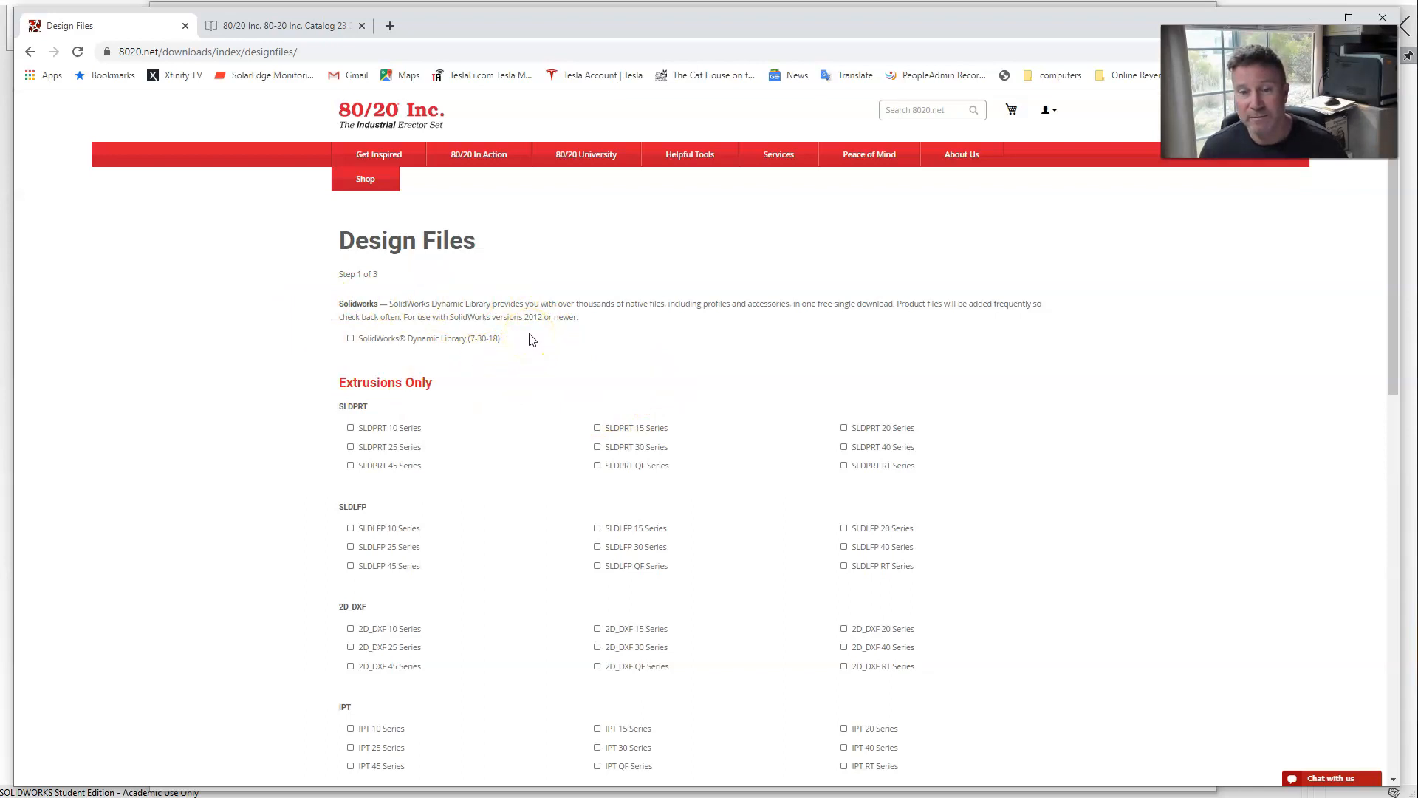
{"action": "left_click", "coordinate": [350, 338]}
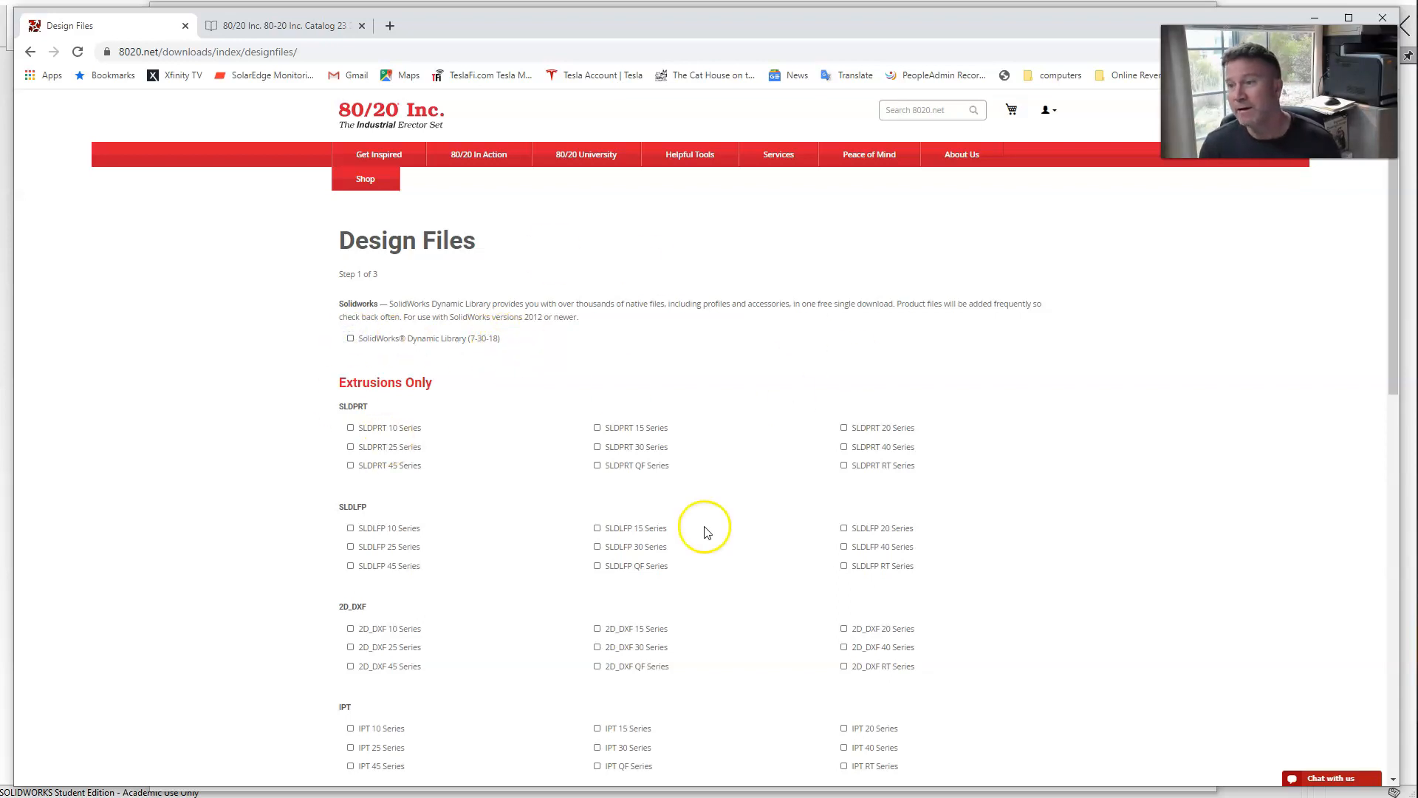
In File Explorer, open the 15 SERIES EXTRUSIONS folder inside DYNAMIC LIBRARY, 8020-WELDMENTS, FRACTIONAL, and find the 1515 profiles.
{"action": "left_click_drag", "start_coordinate": [1417, 168], "coordinate": [1093, 177]}
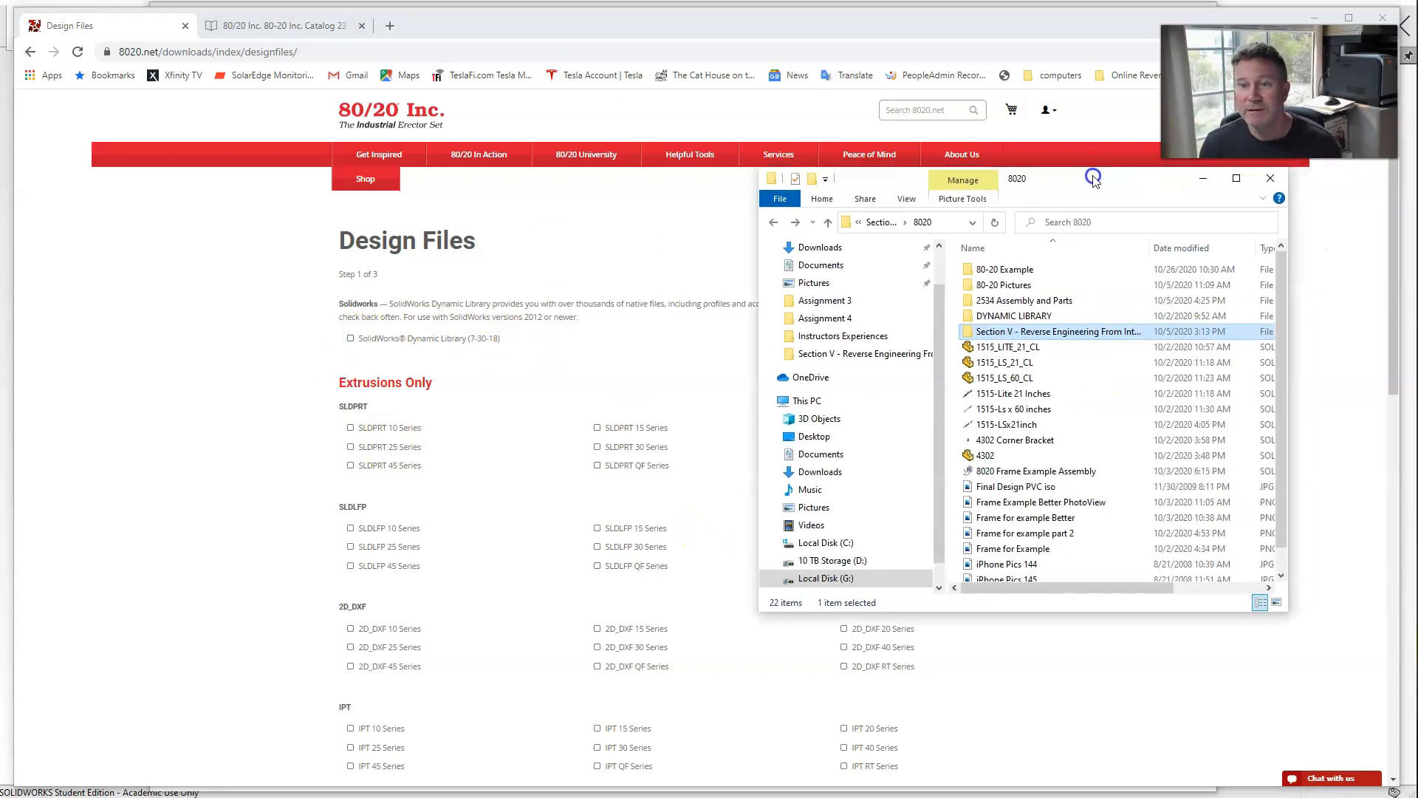
{"action": "double_click", "coordinate": [1024, 319]}
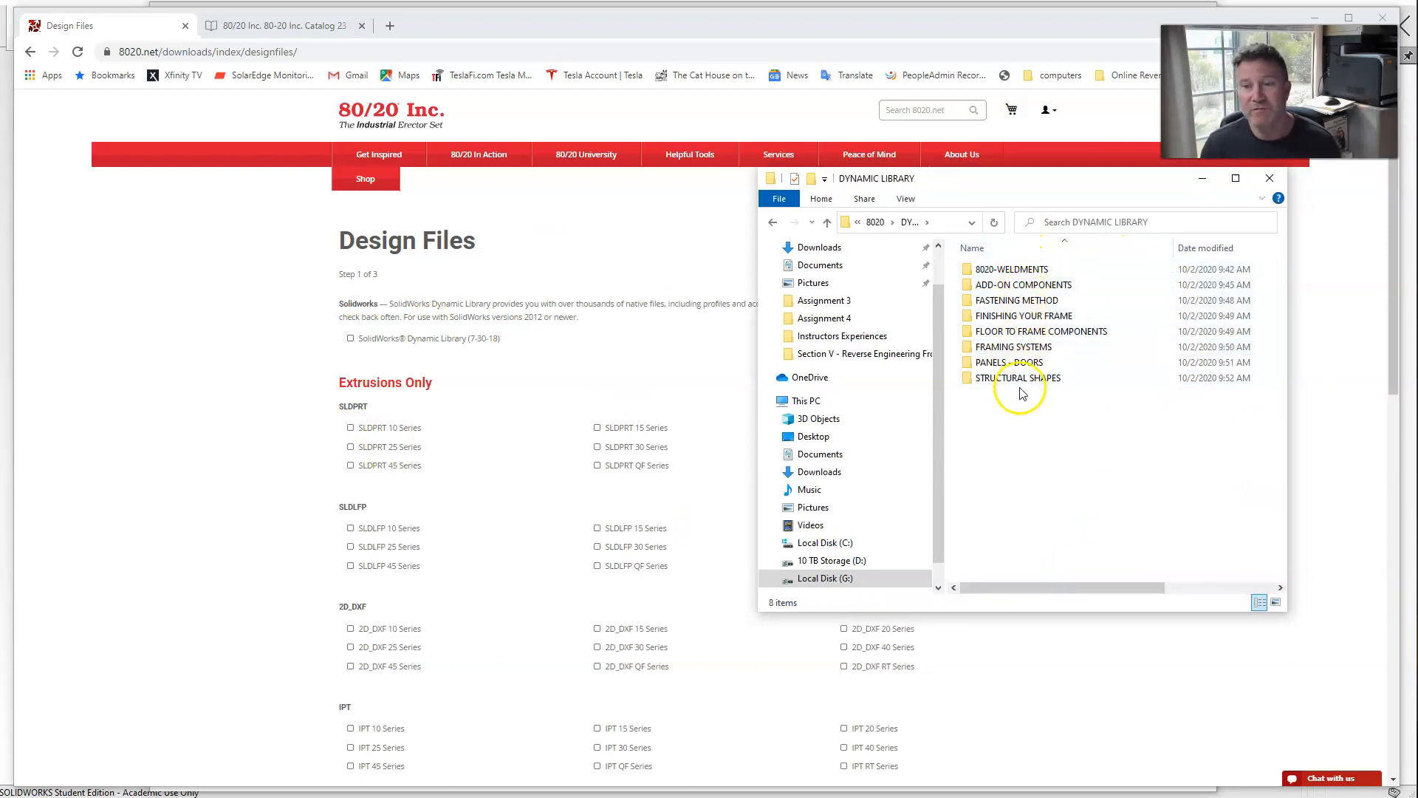
{"action": "left_click", "coordinate": [1025, 272]}
{"action": "double_click", "coordinate": [1027, 273]}
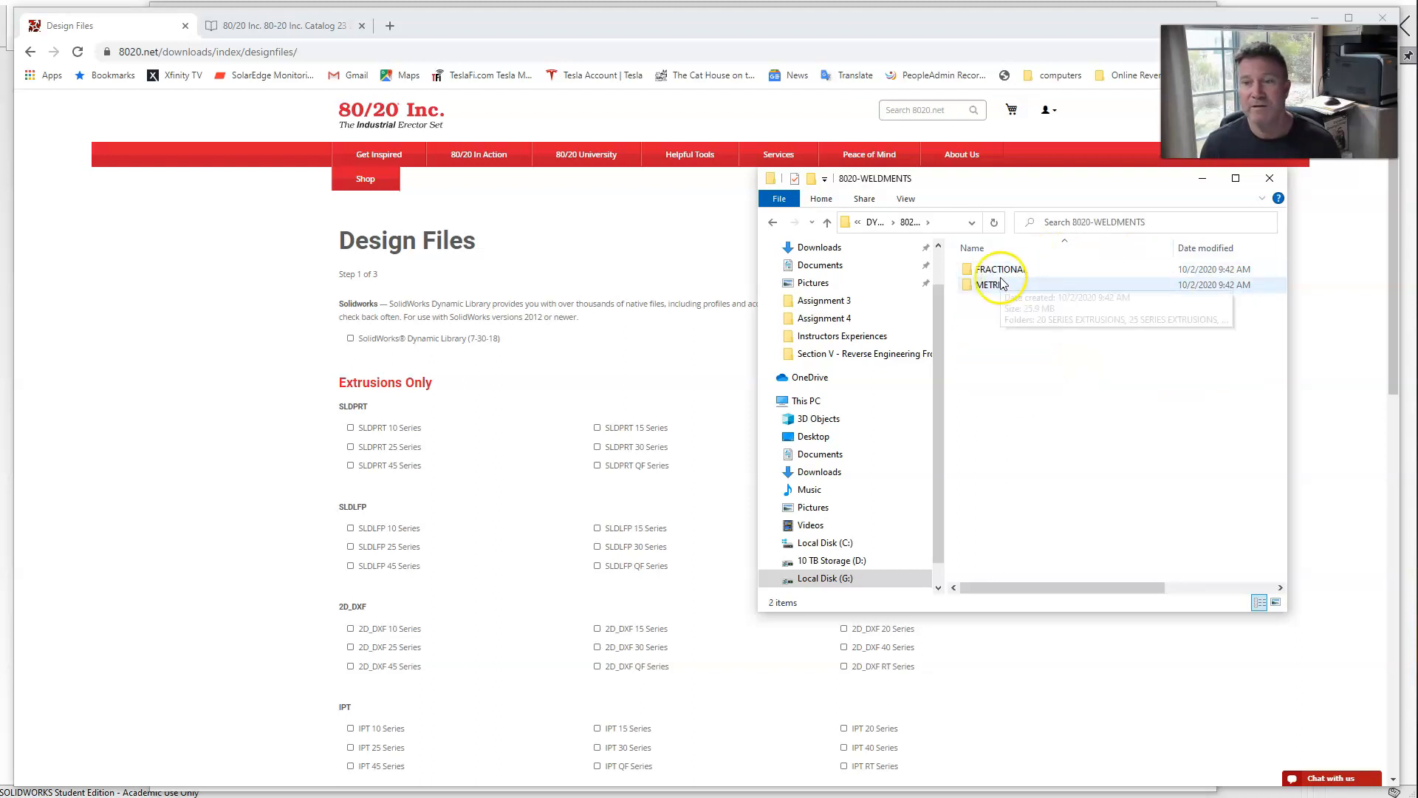
{"action": "double_click", "coordinate": [1003, 270]}
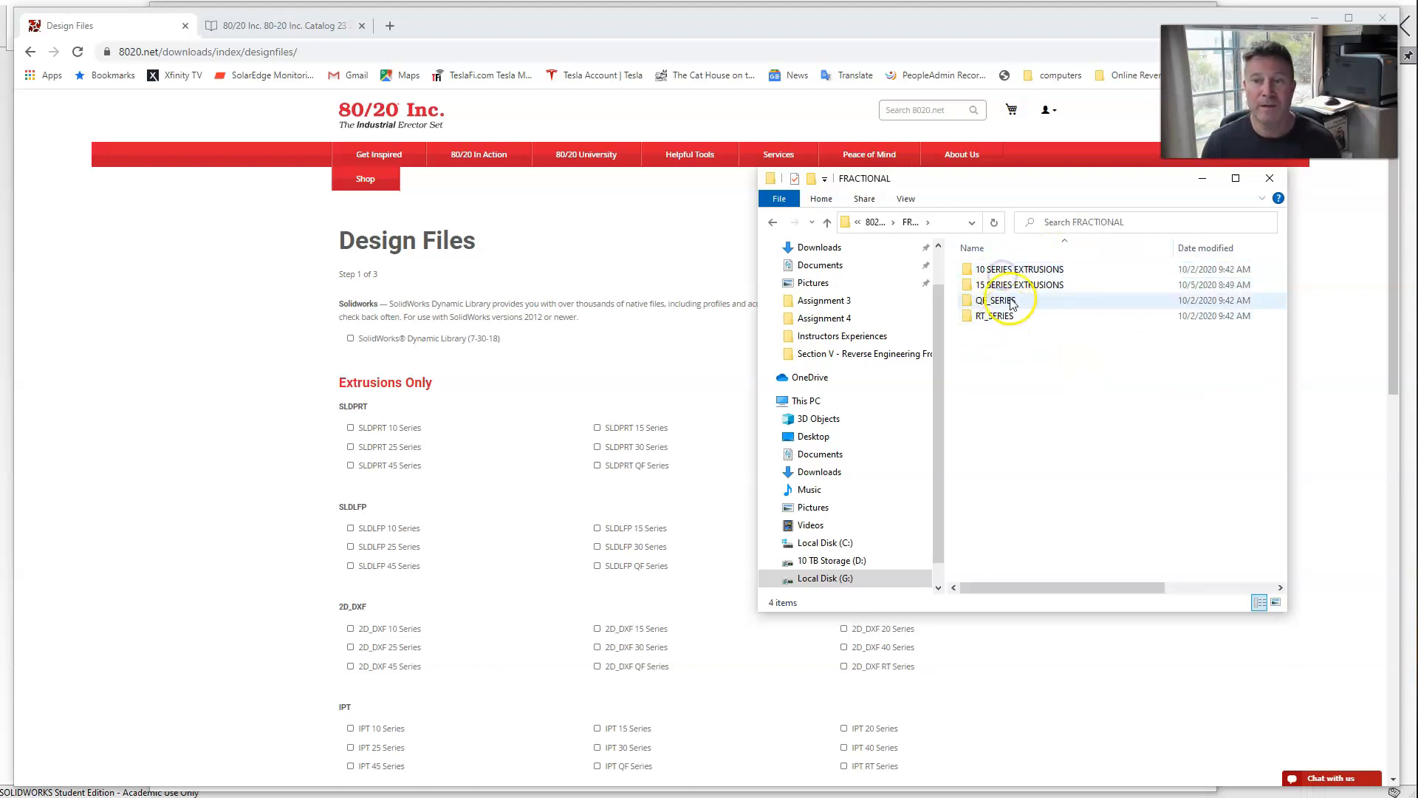
{"action": "double_click", "coordinate": [1012, 285]}
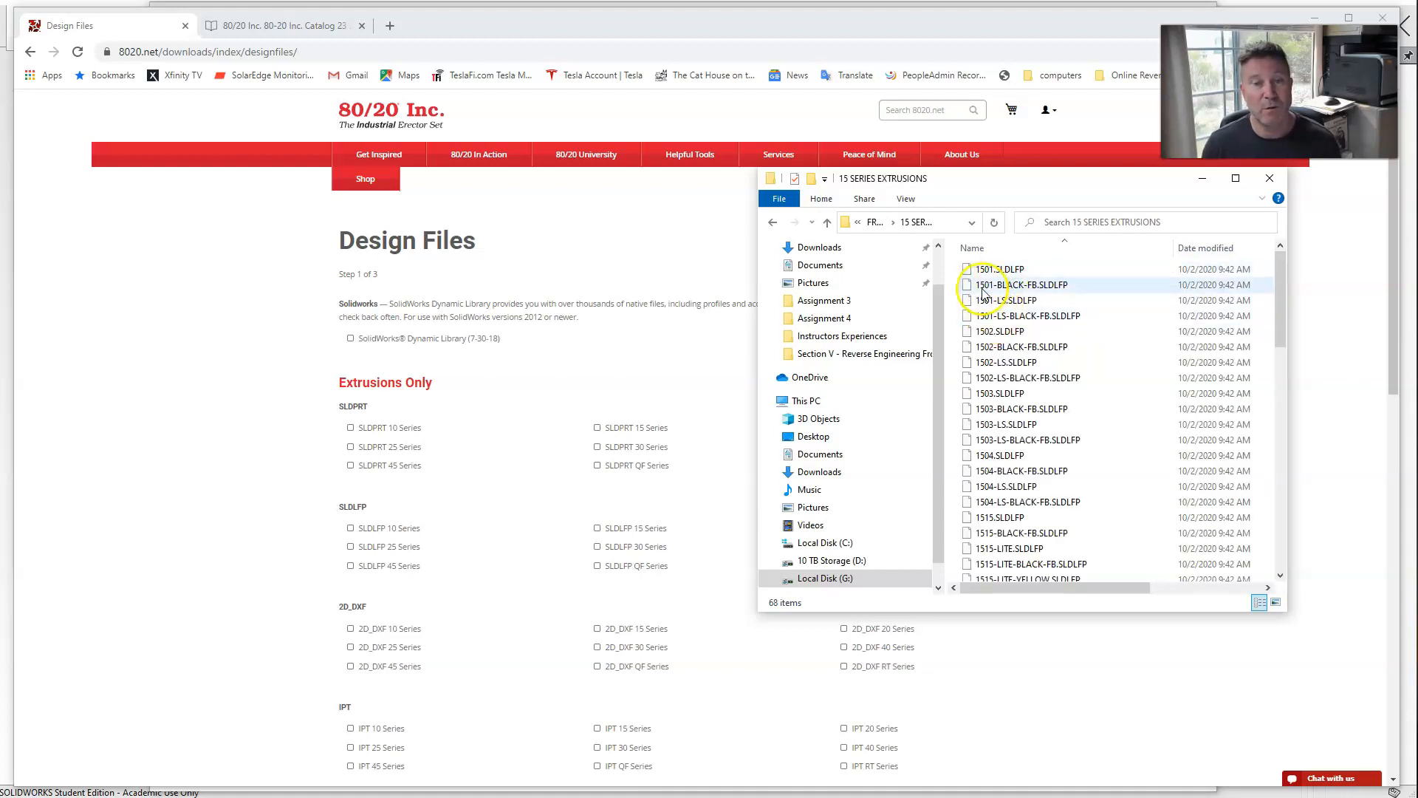
{"action": "scroll", "coordinate": [1035, 414], "scroll_direction": "down", "scroll_amount": 4}
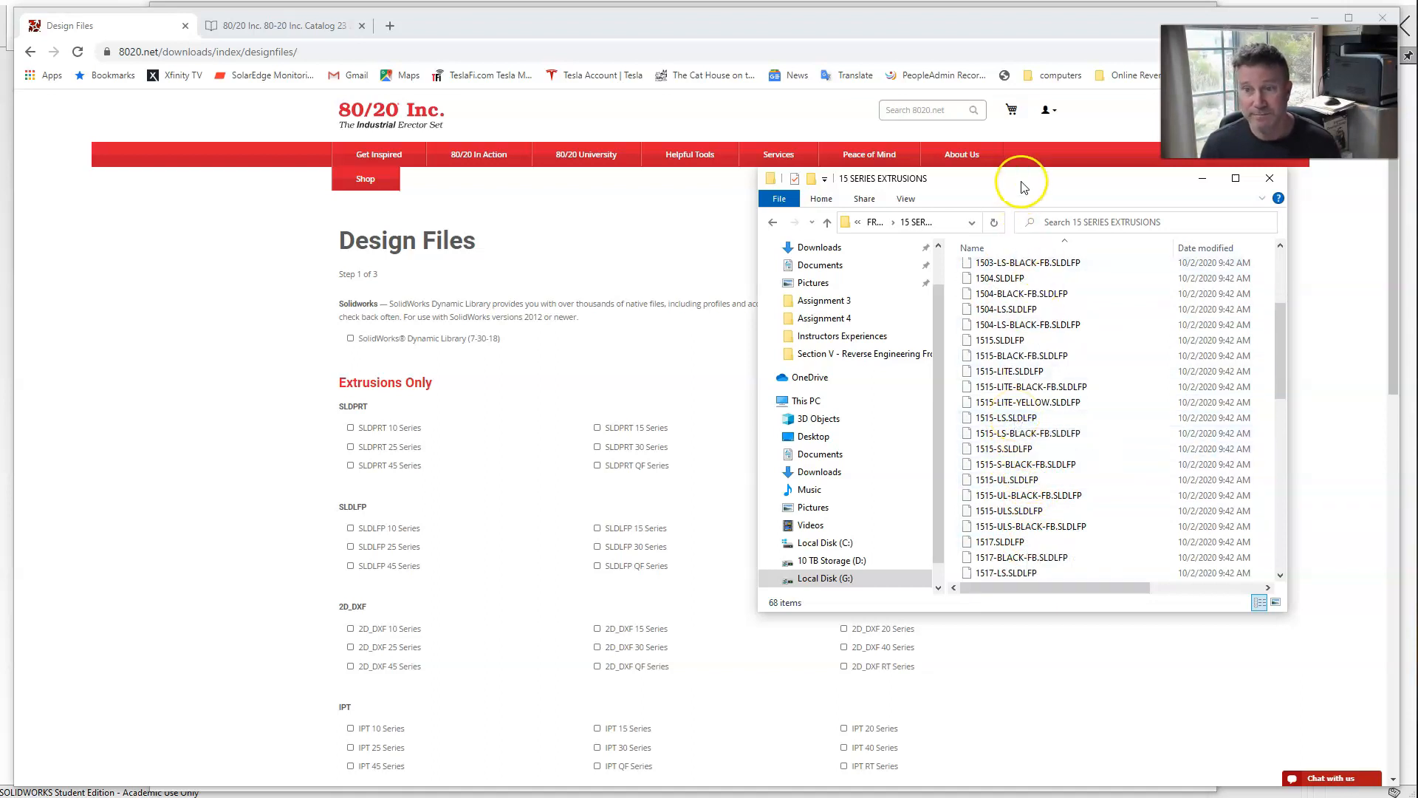
Open the 1515-LS.SLDLFP profile from the 15 SERIES EXTRUSIONS folder in SOLIDWORKS and move the folder window out of the way.
{"action": "left_click_drag", "start_coordinate": [1023, 181], "coordinate": [1029, 227]}
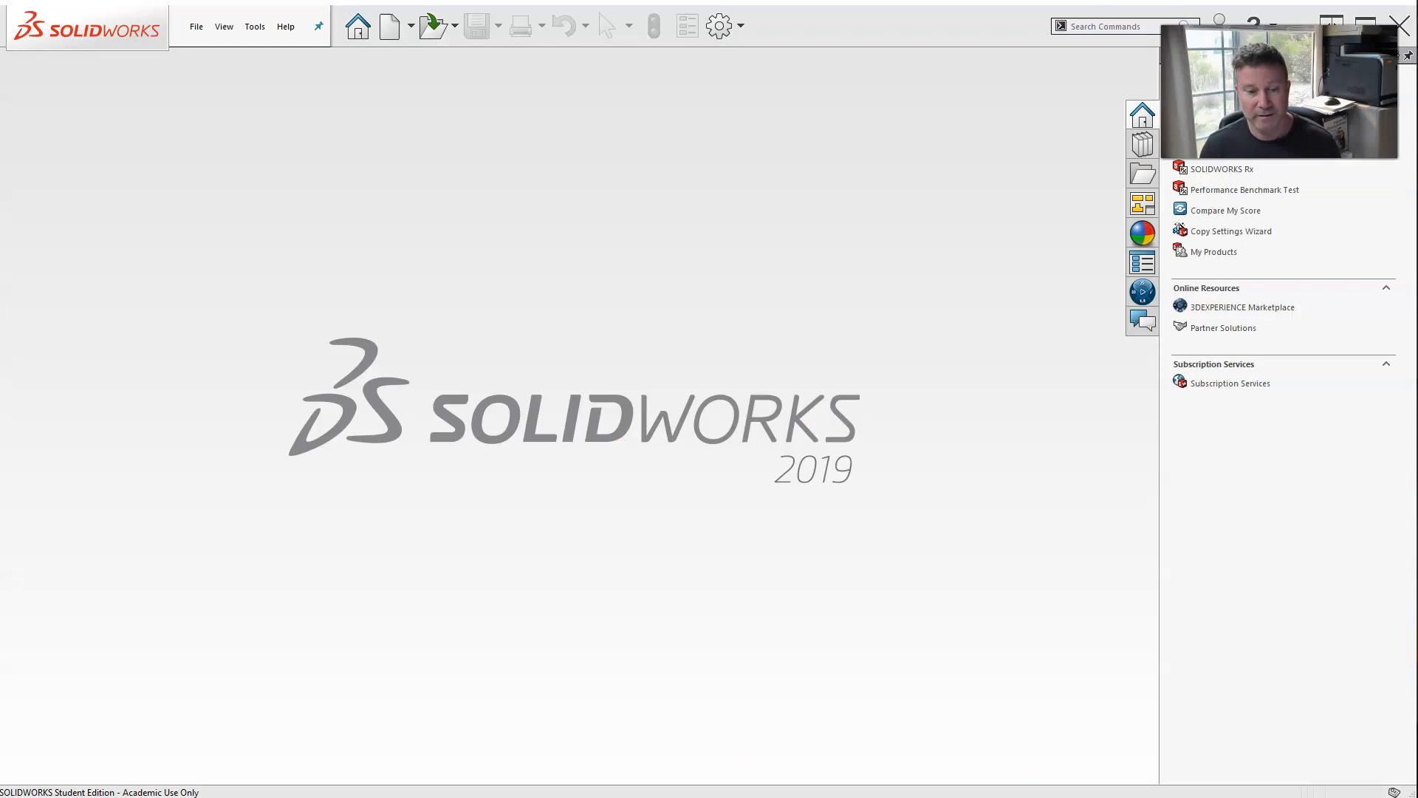
{"action": "key", "text": "alt+Tab"}
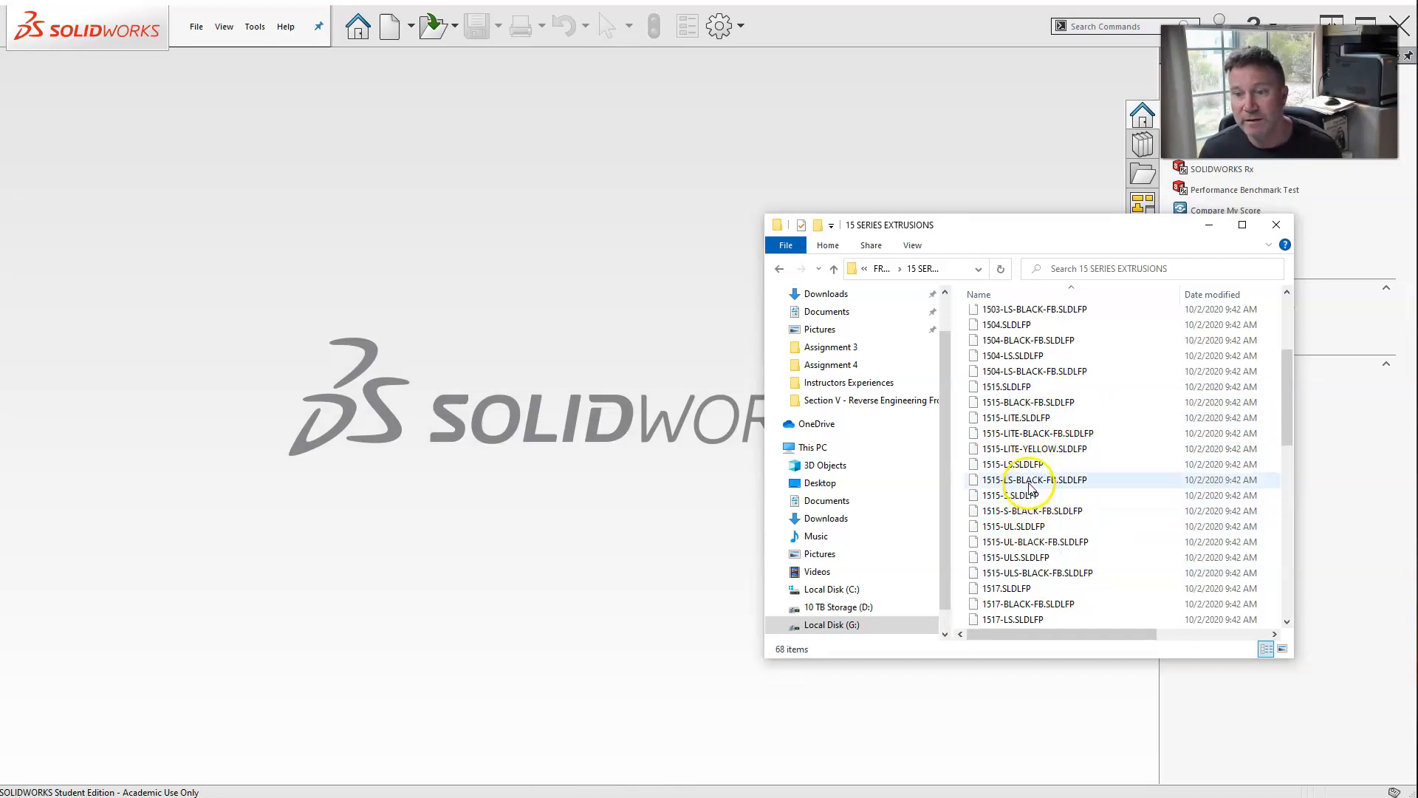
{"action": "left_click", "coordinate": [1024, 467]}
{"action": "left_click_drag", "start_coordinate": [1018, 467], "coordinate": [631, 452]}
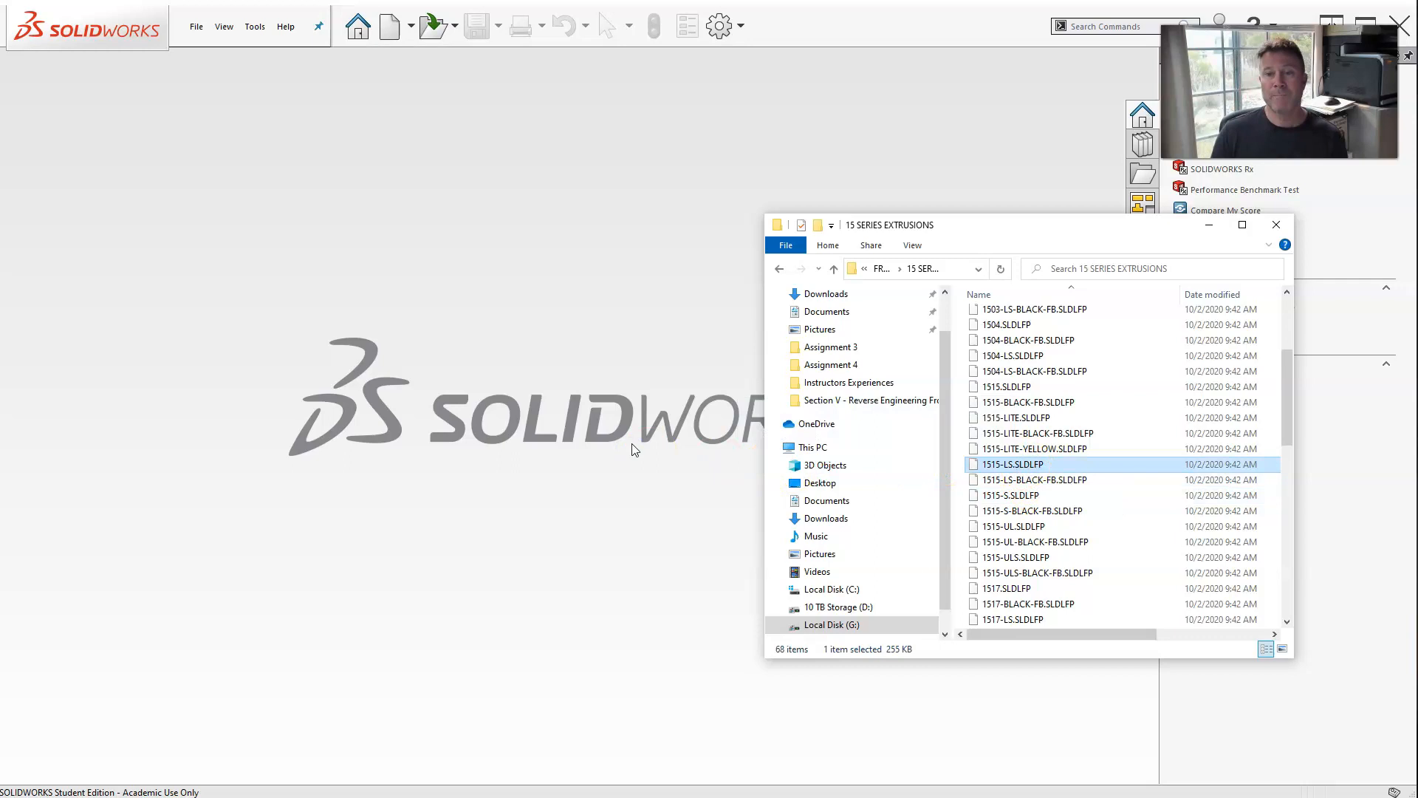
{"action": "left_click", "coordinate": [1041, 241]}
{"action": "left_click_drag", "start_coordinate": [1042, 226], "coordinate": [1417, 288]}
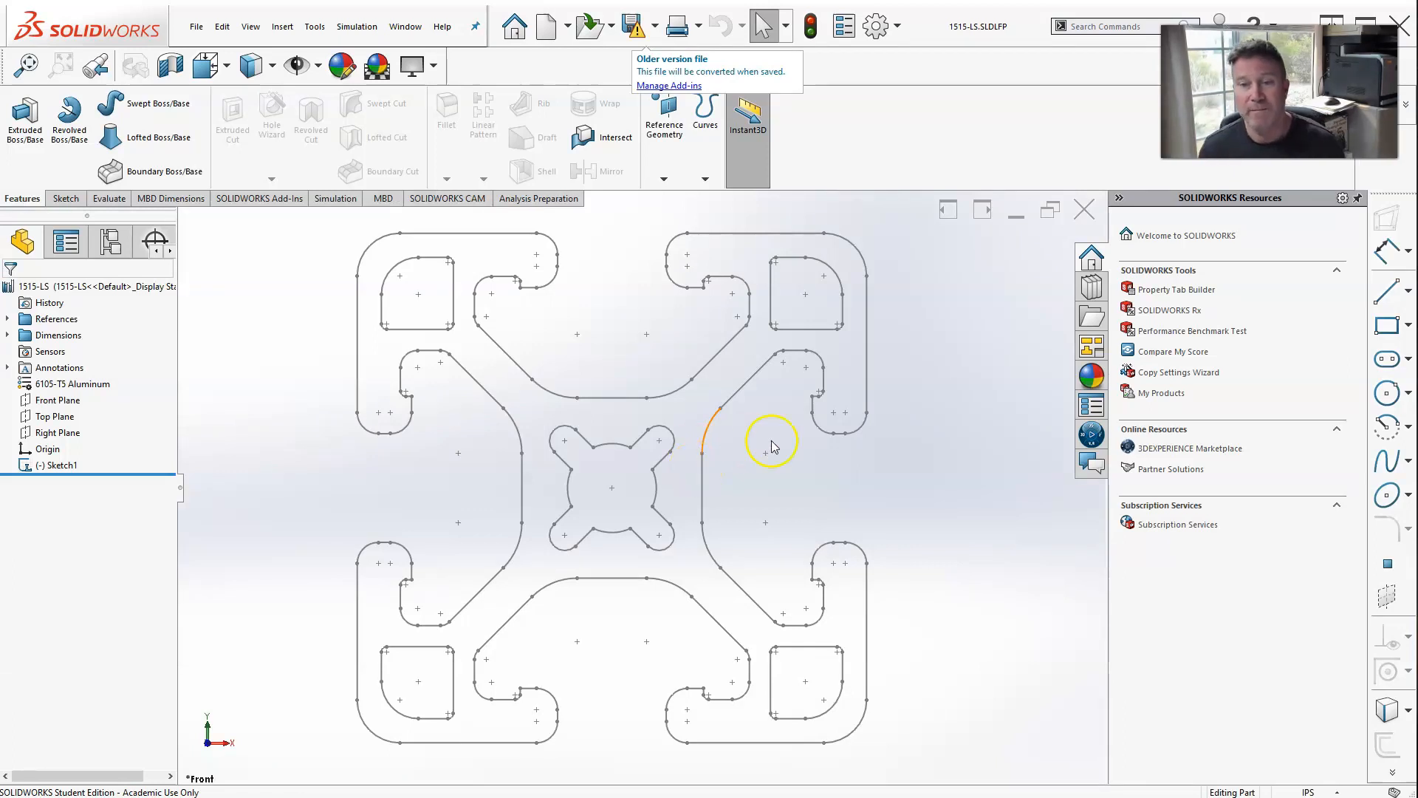
Extrude the 1515-LS profile sketch 21 in as a blind boss and clear the selection.
{"action": "left_click", "coordinate": [59, 464]}
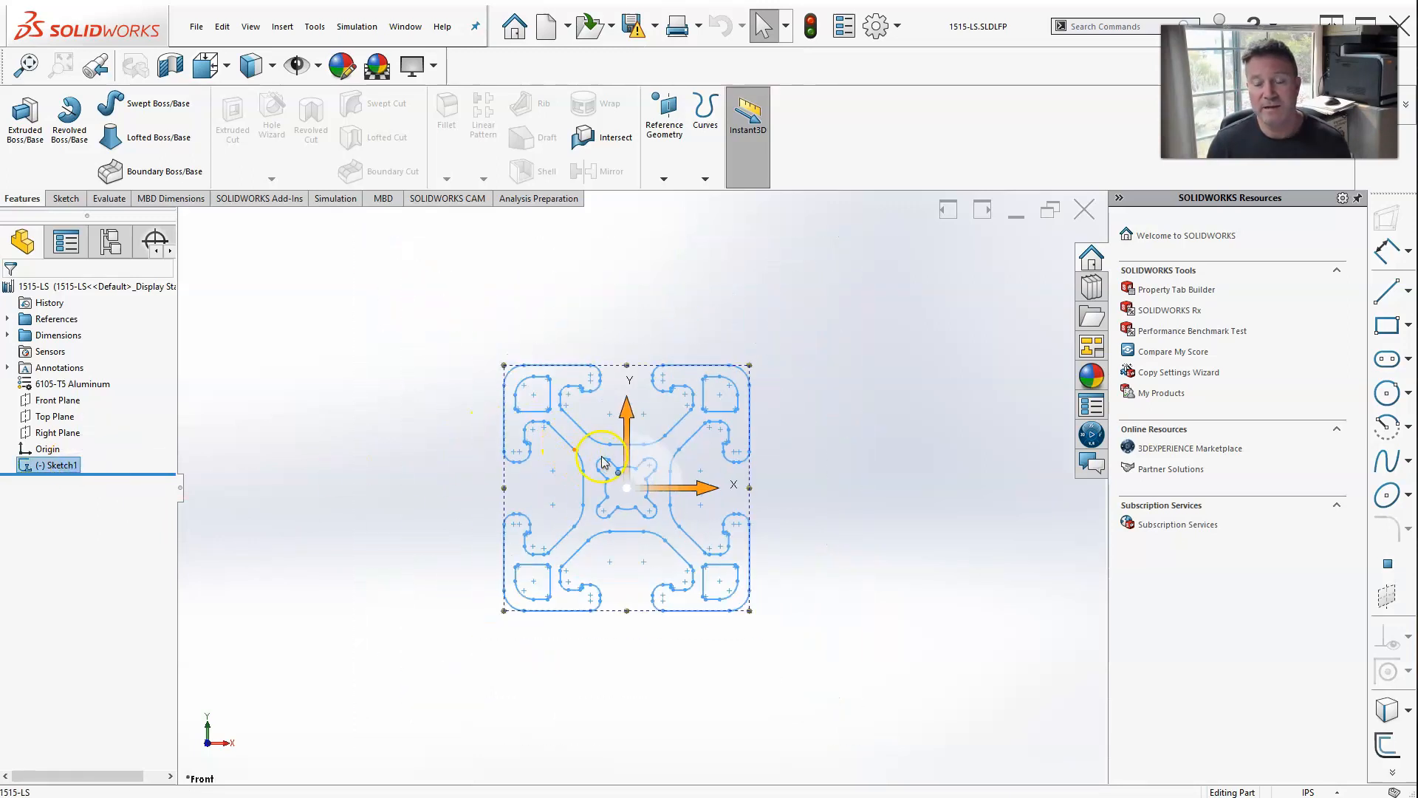
{"action": "middle_click_drag", "start_coordinate": [589, 468], "coordinate": [519, 491]}
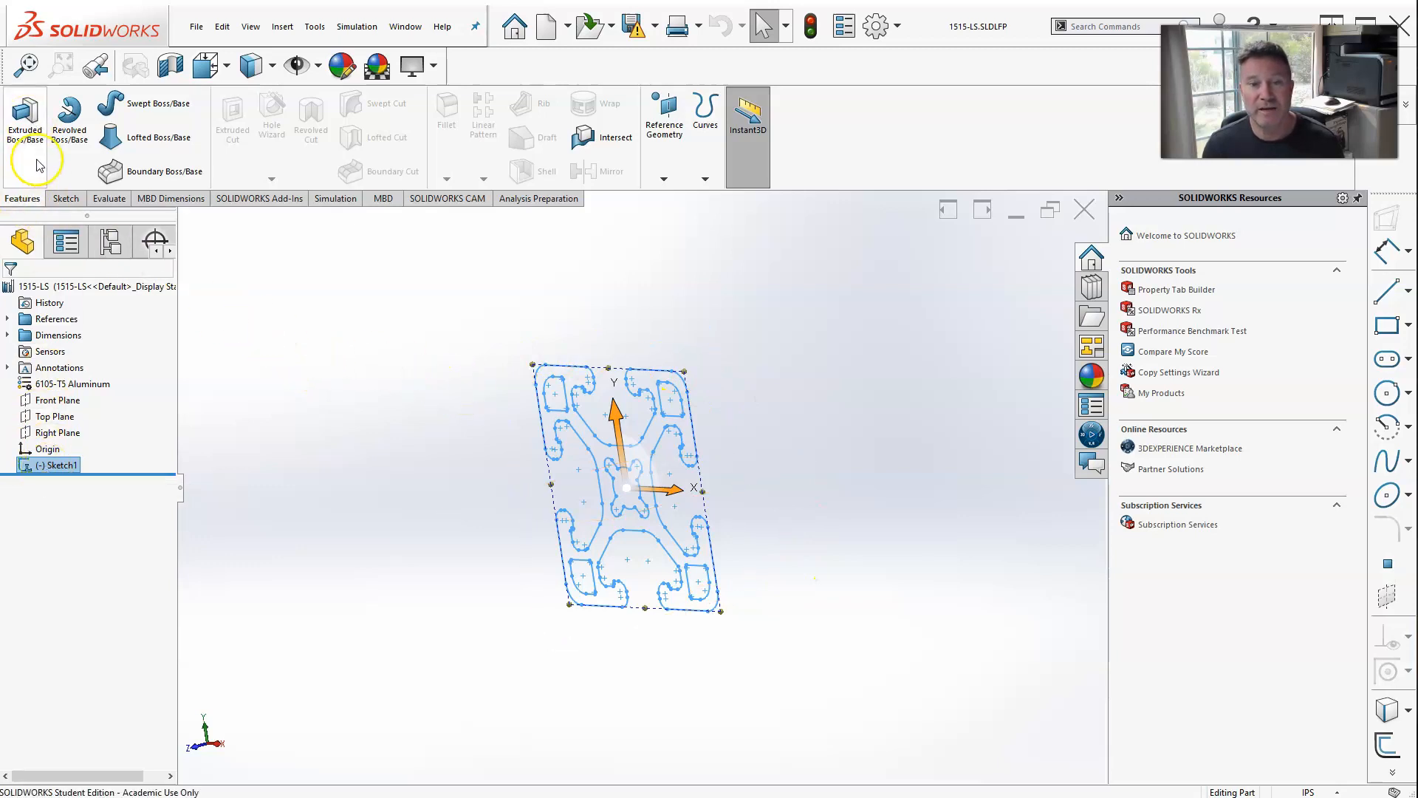
{"action": "left_click", "coordinate": [28, 127]}
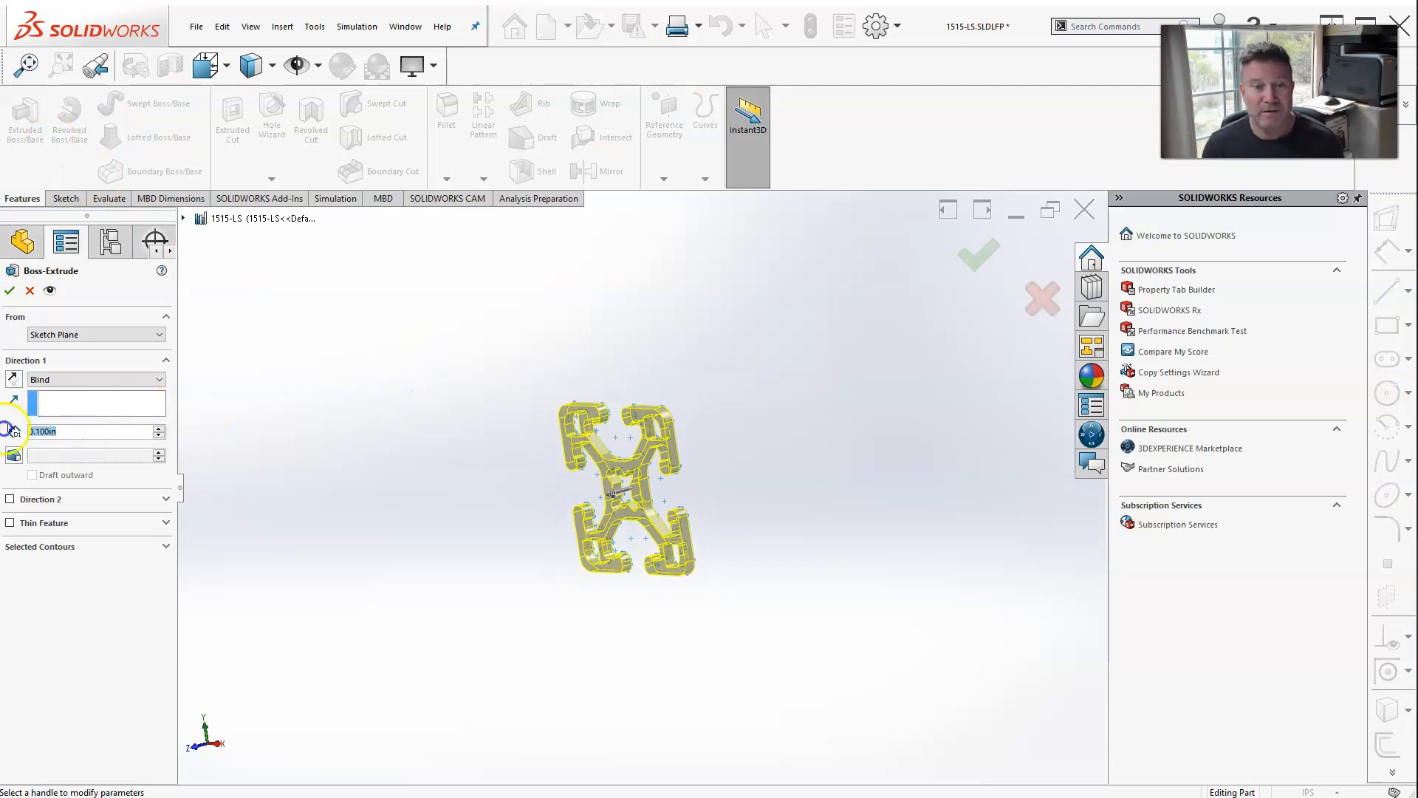
{"action": "type", "text": "21"}
{"action": "key", "text": "Return"}
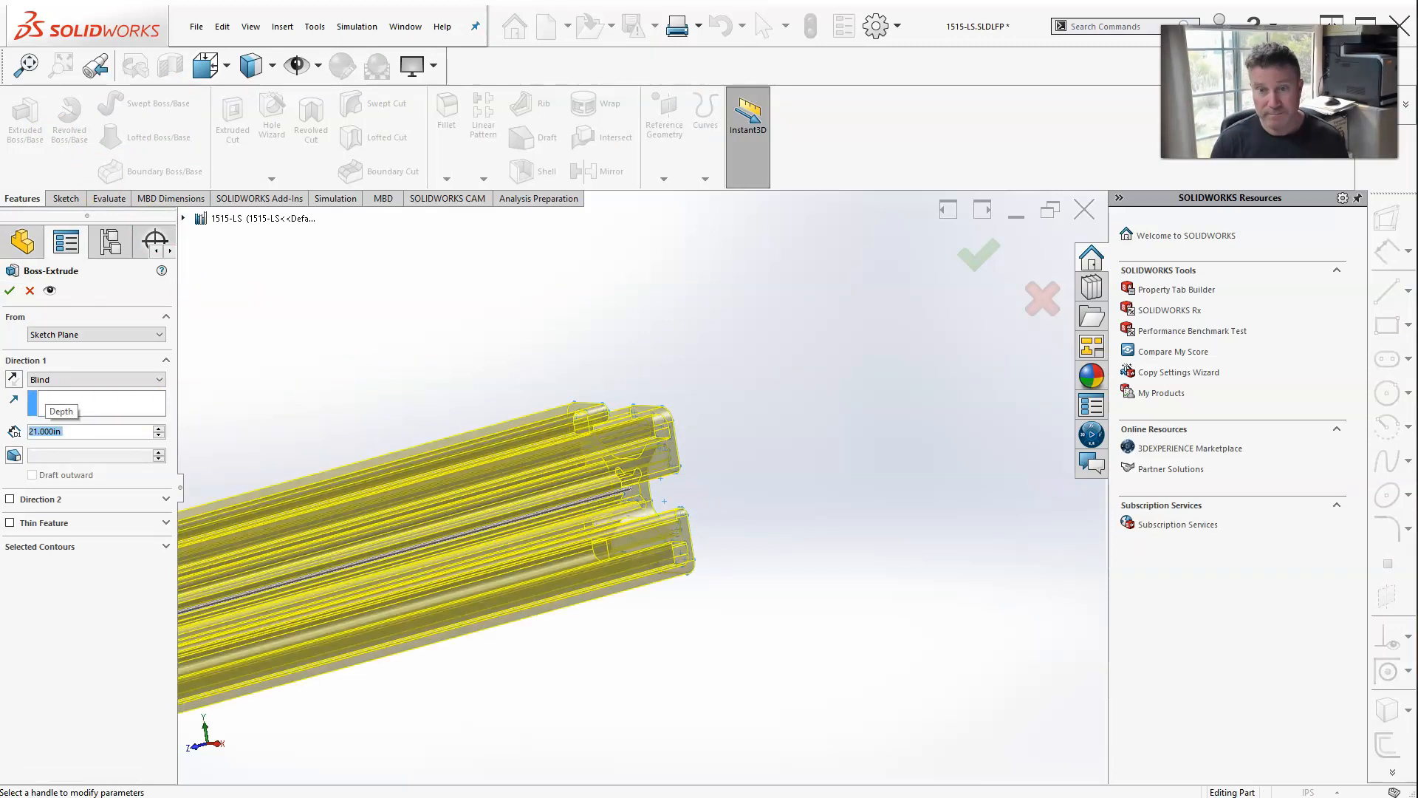
{"action": "scroll", "coordinate": [588, 388], "scroll_direction": "up", "scroll_amount": 5}
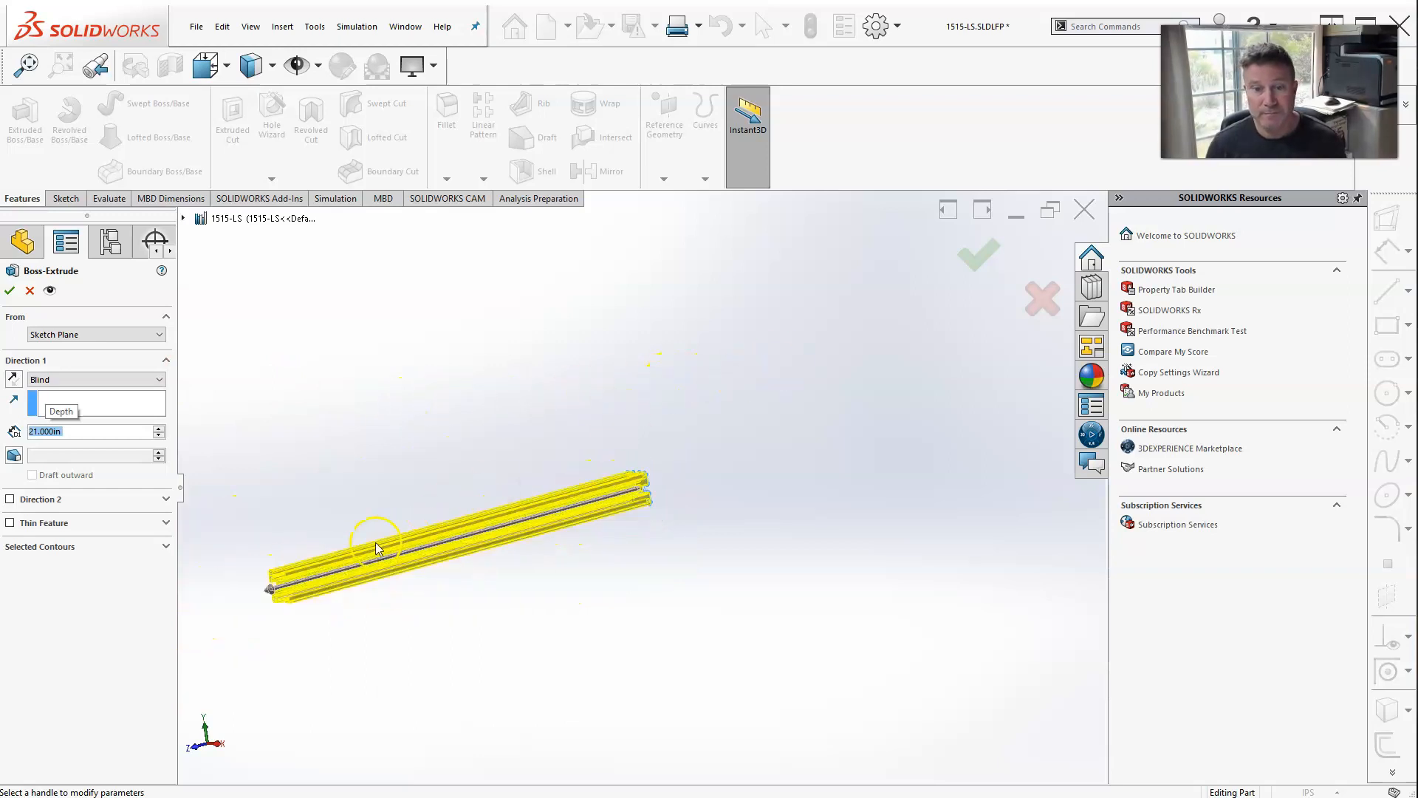
{"action": "left_click", "coordinate": [986, 260]}
{"action": "scroll", "coordinate": [311, 591], "scroll_direction": "down", "scroll_amount": 5}
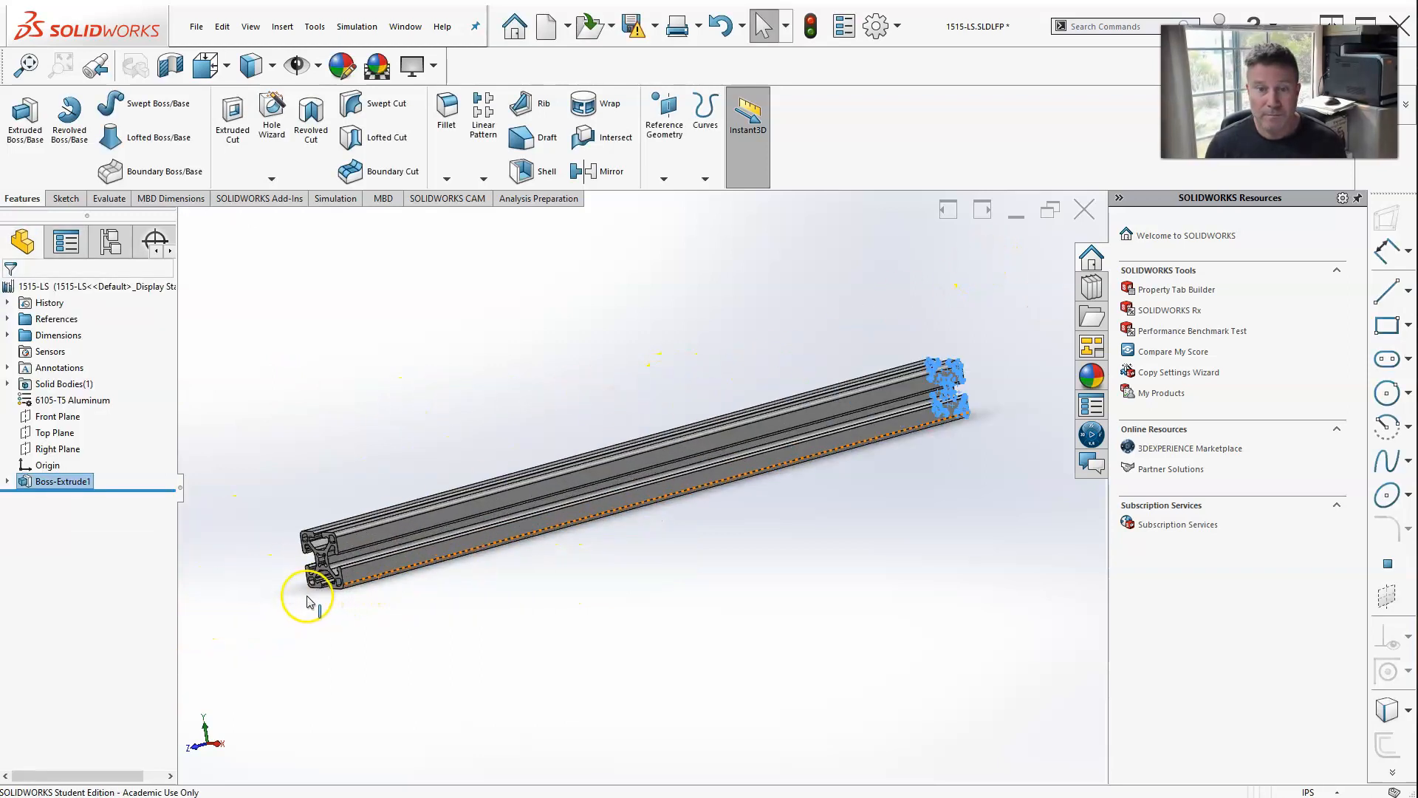
{"action": "scroll", "coordinate": [560, 506], "scroll_direction": "down", "scroll_amount": 3}
{"action": "scroll", "coordinate": [569, 500], "scroll_direction": "up", "scroll_amount": 5}
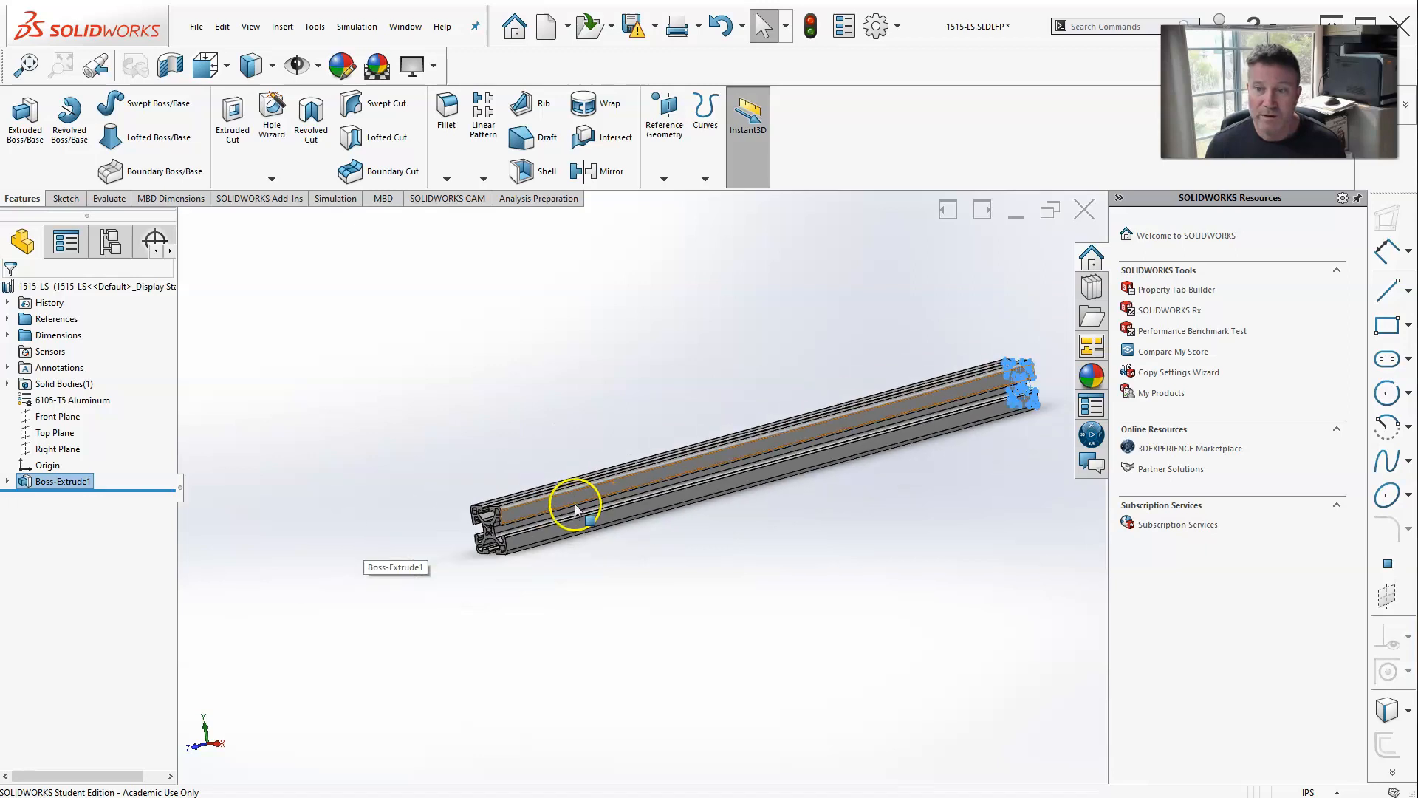
{"action": "left_click", "coordinate": [830, 553]}
{"action": "middle_click_drag", "start_coordinate": [895, 528], "coordinate": [878, 530]}
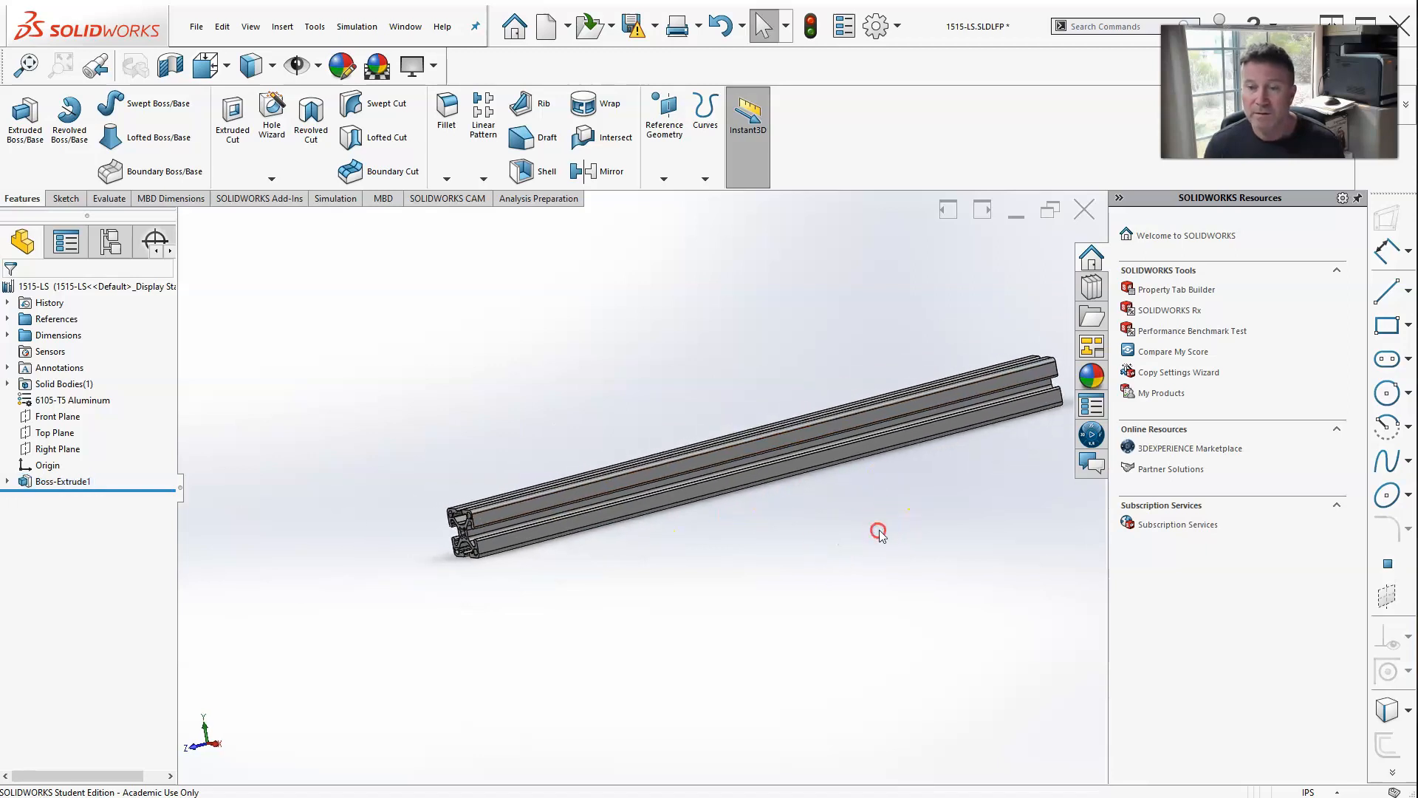
Save the part as library feature part 1515-LSx21_Inches in the 80-20 Example folder under 8020, accepting conversion to the current version.
{"action": "left_click", "coordinate": [196, 28]}
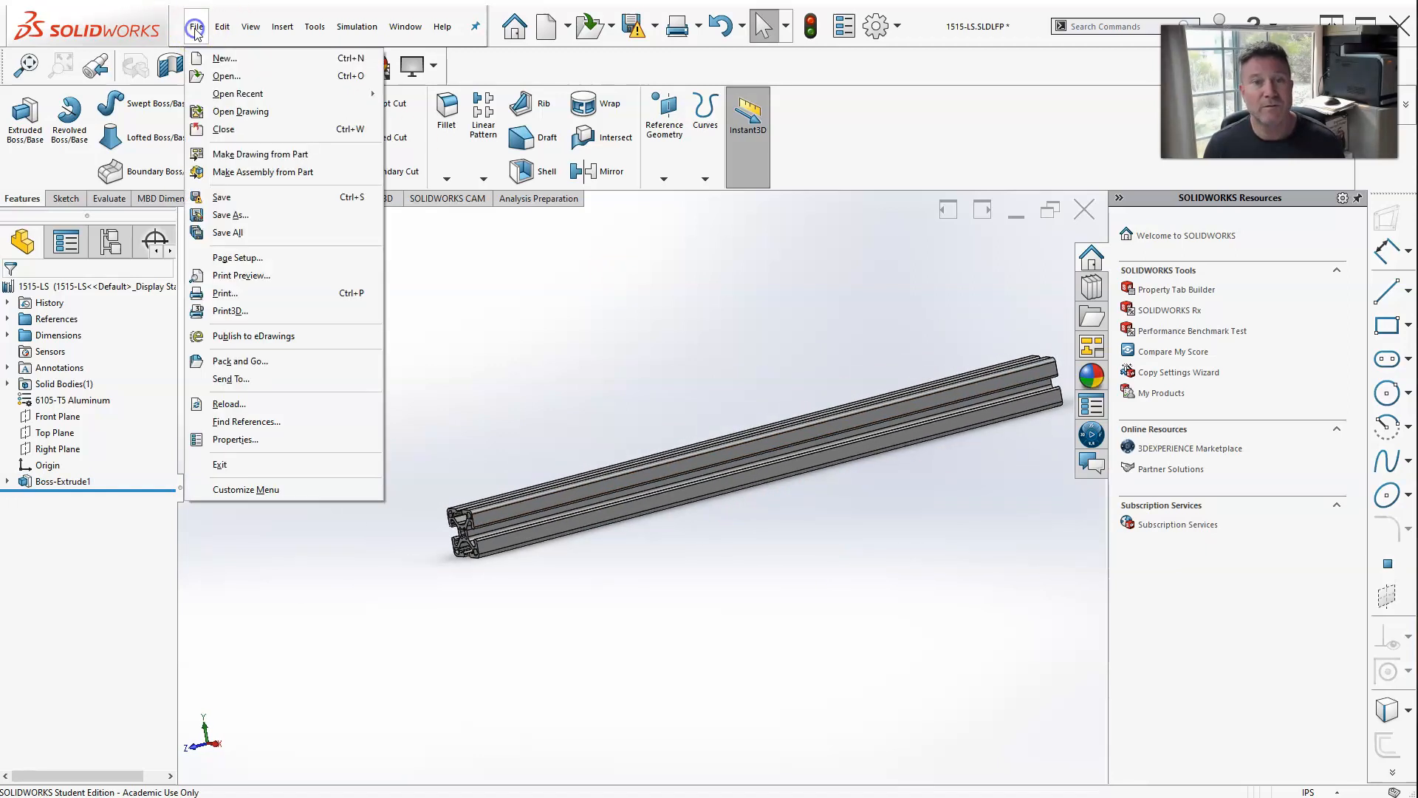
{"action": "left_click", "coordinate": [222, 215]}
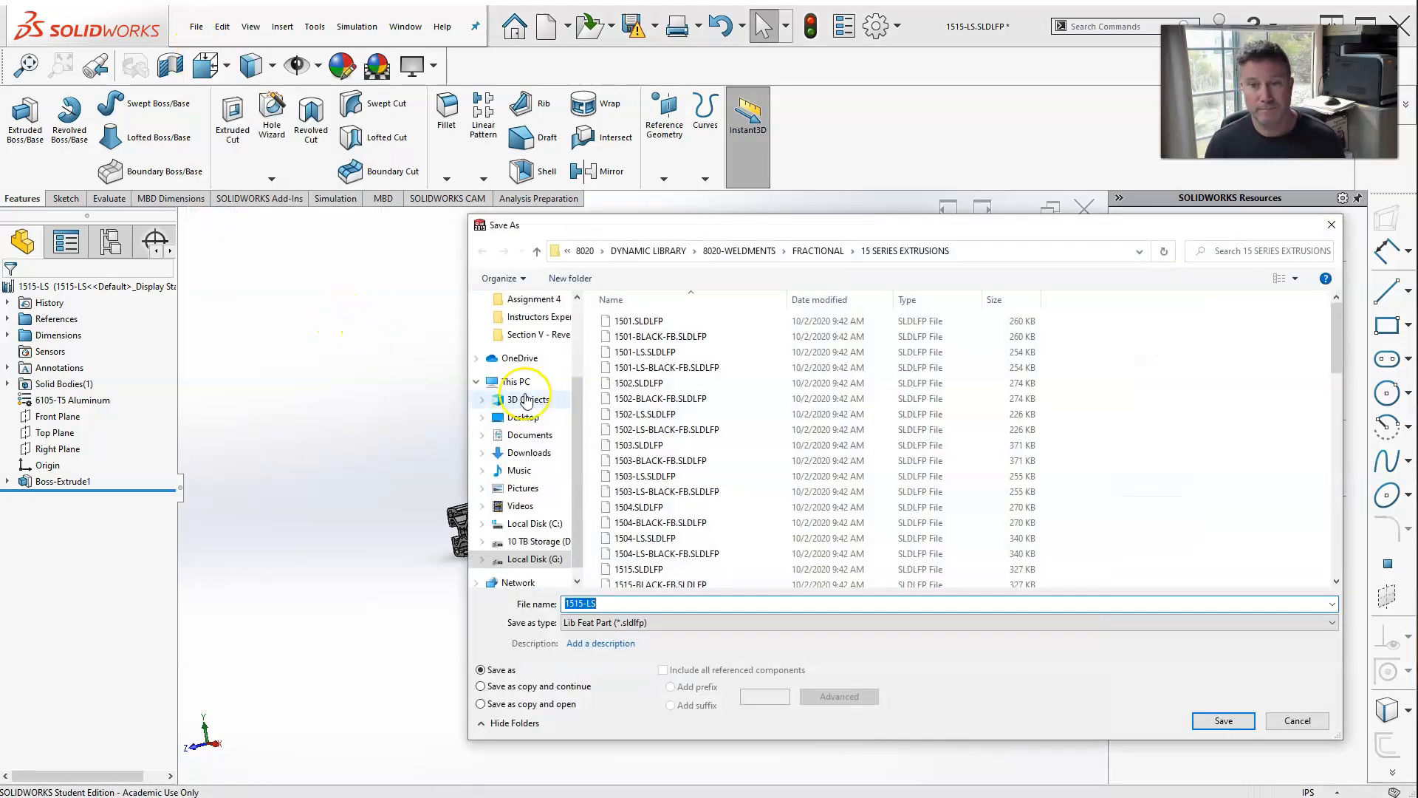
{"action": "left_click", "coordinate": [536, 252]}
{"action": "left_click", "coordinate": [537, 252]}
{"action": "left_click", "coordinate": [537, 251]}
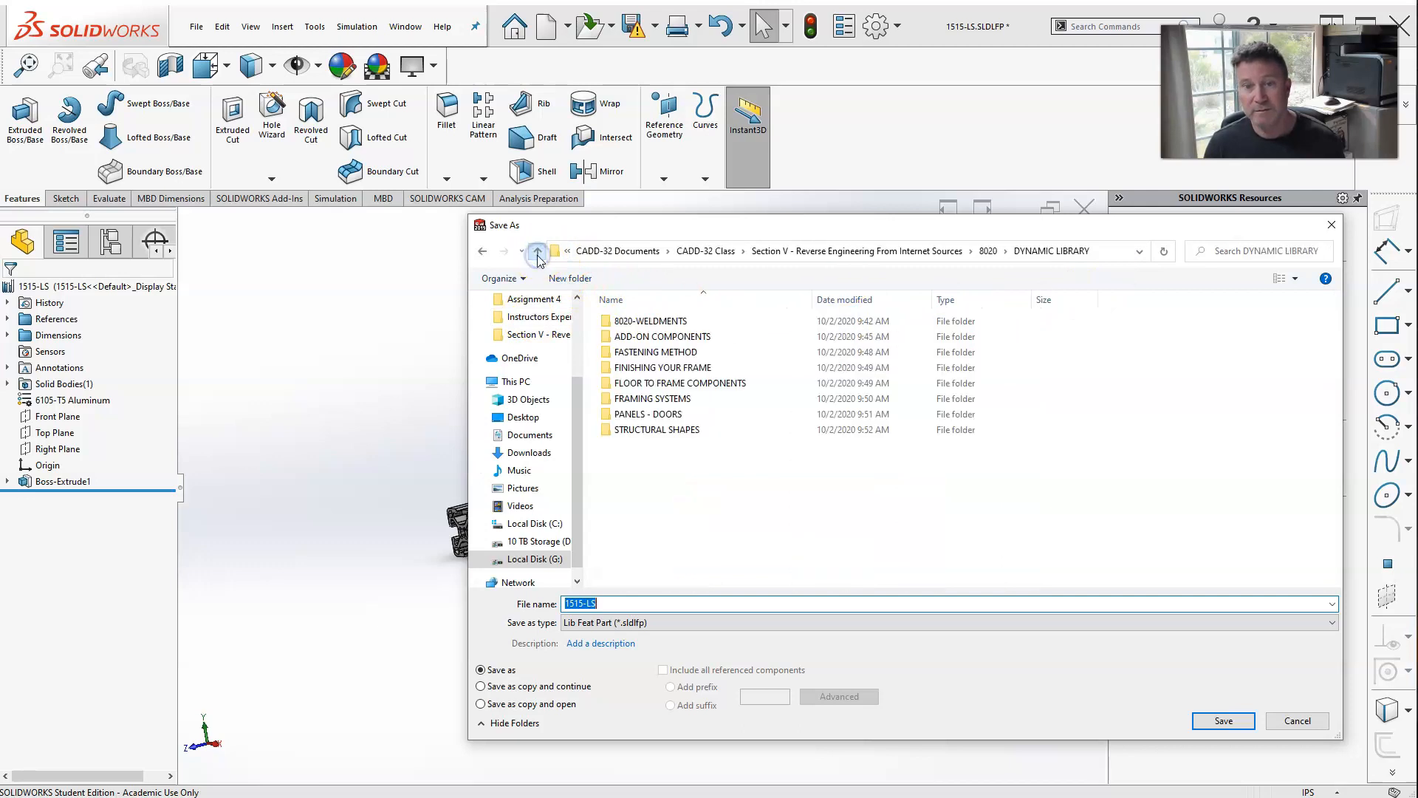
{"action": "left_click", "coordinate": [537, 252]}
{"action": "double_click", "coordinate": [633, 328]}
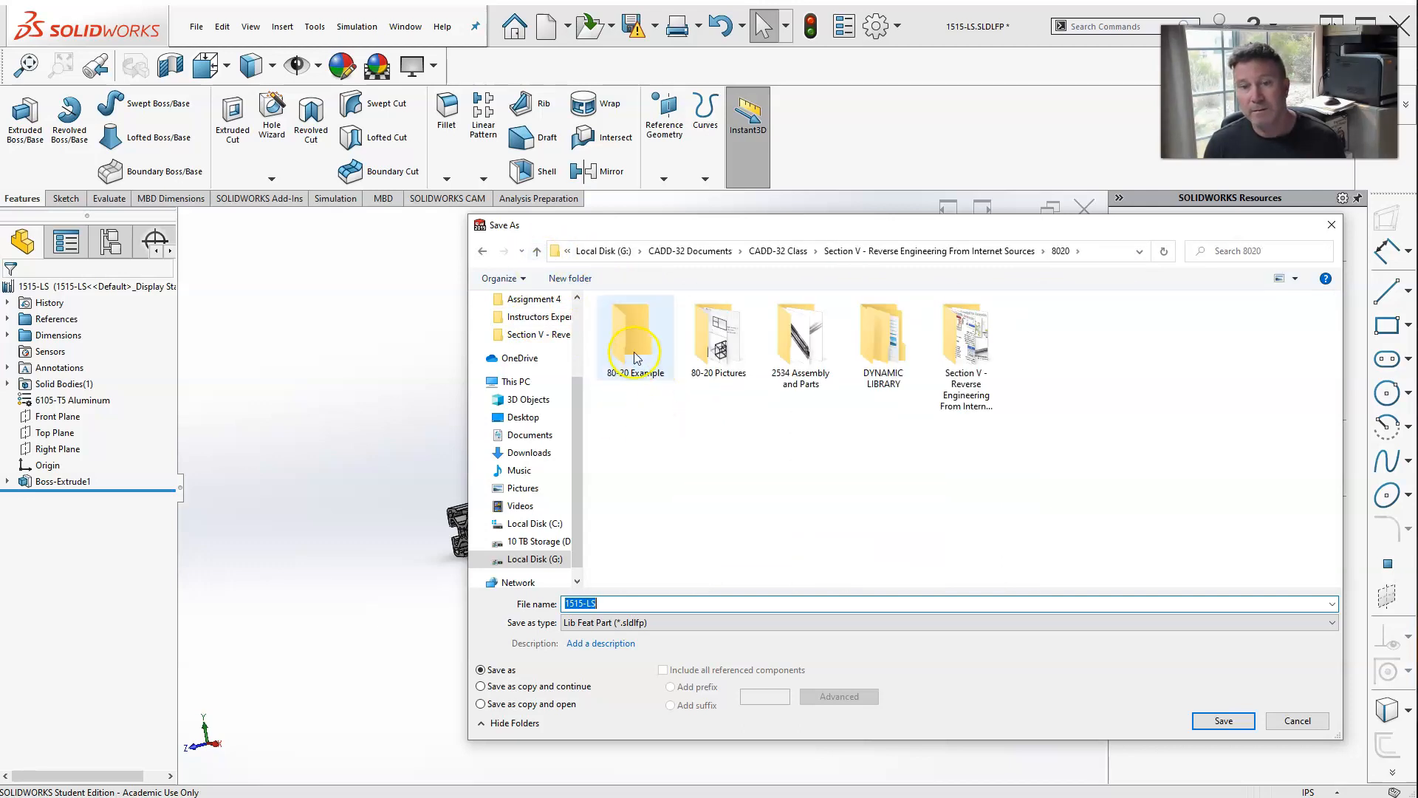
{"action": "left_click", "coordinate": [622, 606]}
{"action": "double_click", "coordinate": [619, 605]}
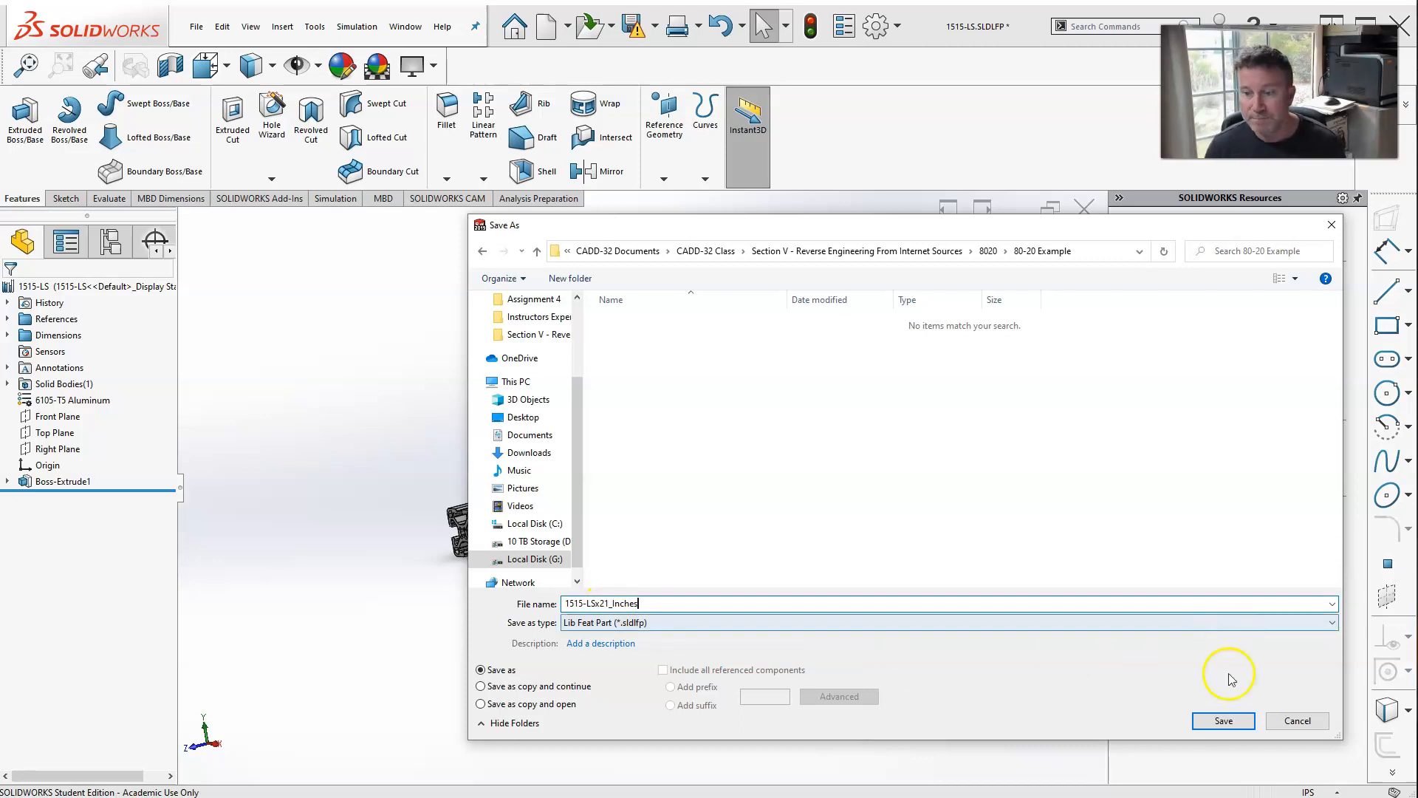
{"action": "left_click", "coordinate": [1223, 722]}
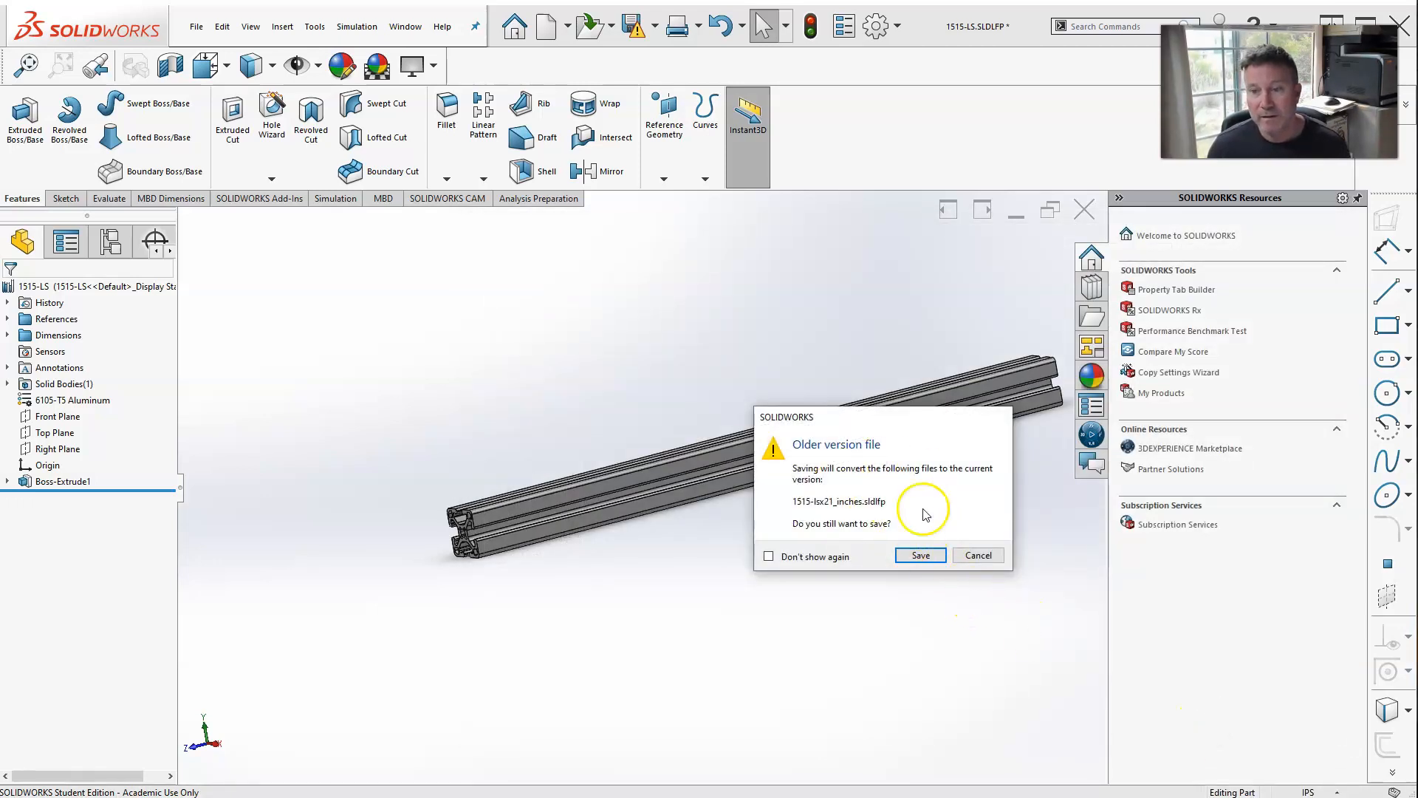
{"action": "left_click", "coordinate": [918, 556]}
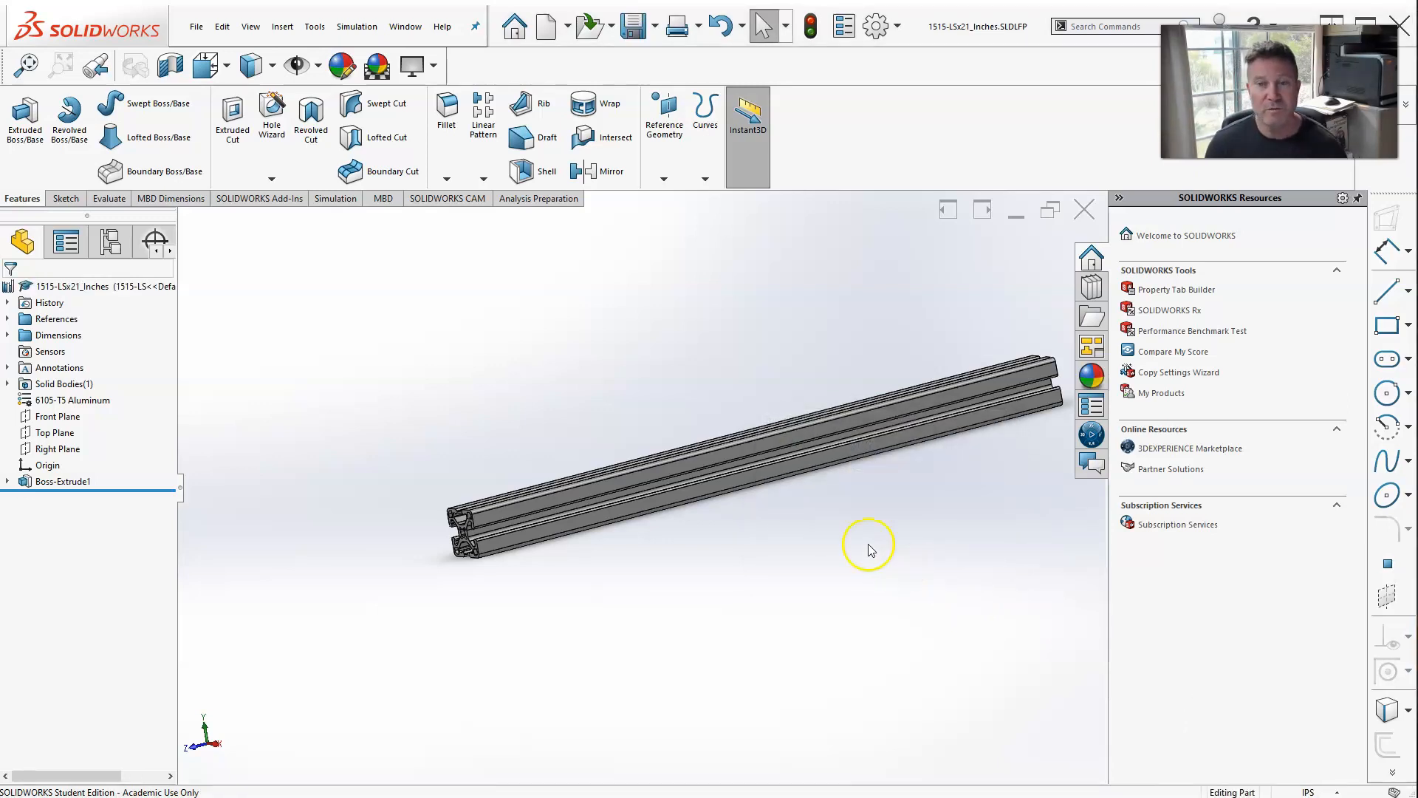
Save another version of the extrusion as 1515-LSx60_Inches in the 80-20 Example folder.
{"action": "scroll", "coordinate": [780, 489], "scroll_direction": "up", "scroll_amount": 1}
{"action": "scroll", "coordinate": [930, 473], "scroll_direction": "down", "scroll_amount": 1}
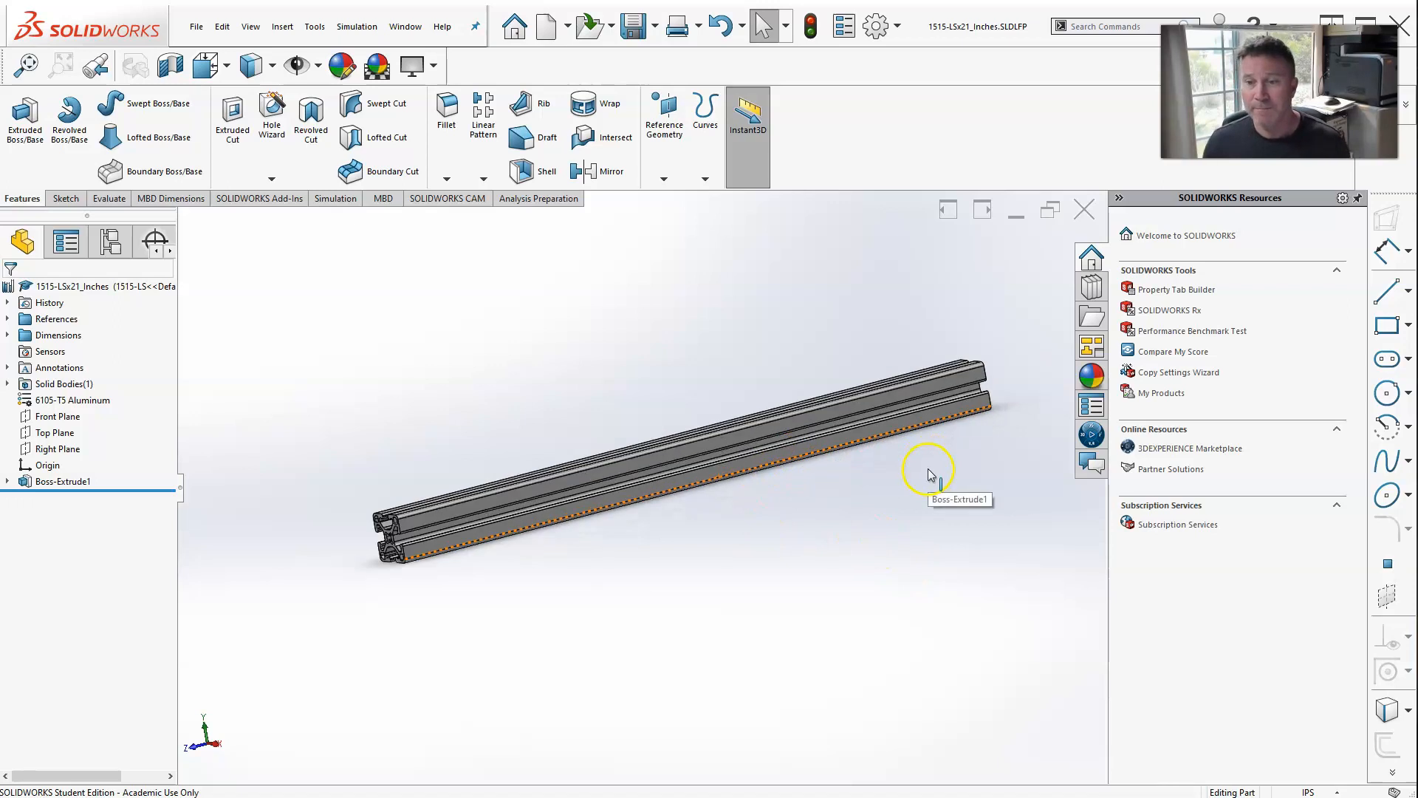
{"action": "scroll", "coordinate": [676, 446], "scroll_direction": "up", "scroll_amount": 2}
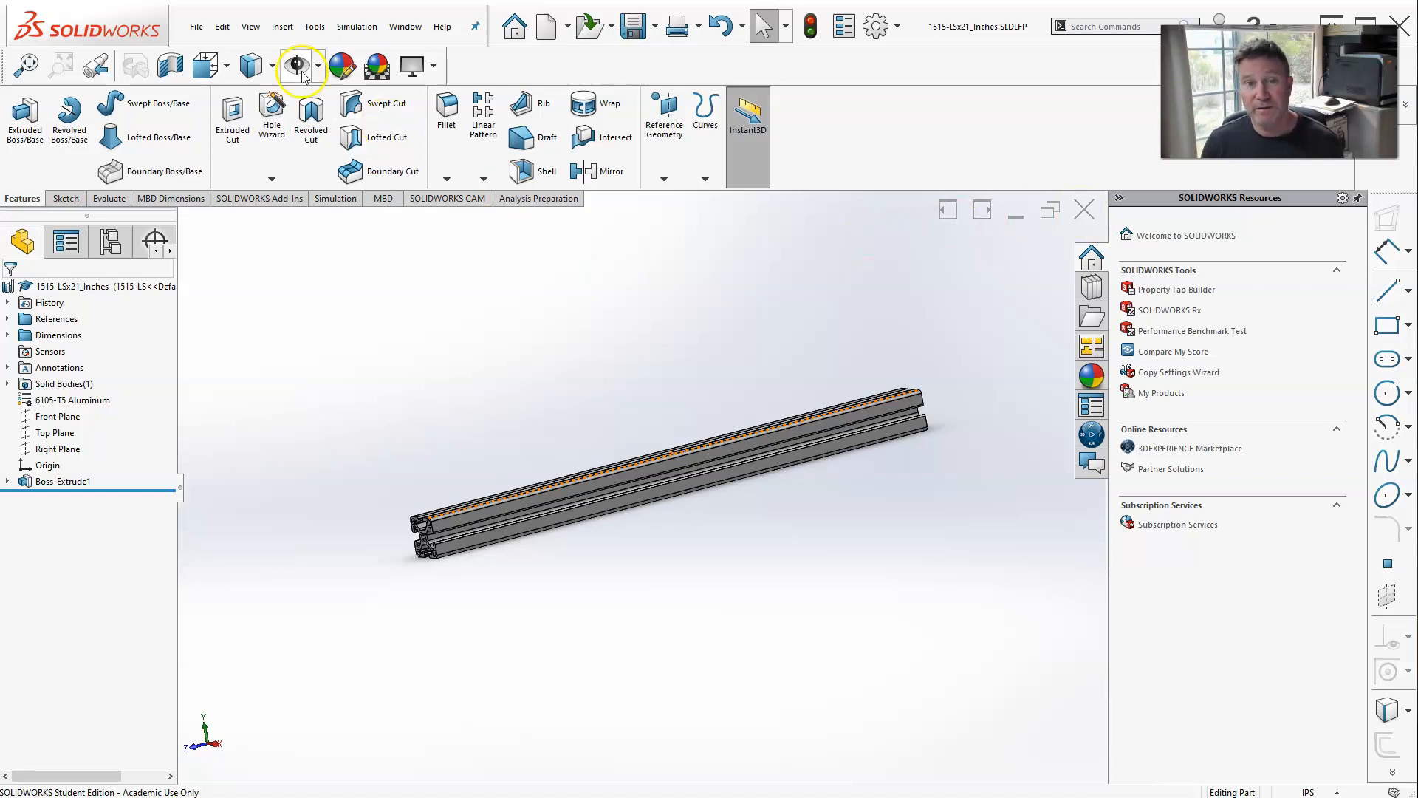
{"action": "left_click", "coordinate": [196, 28]}
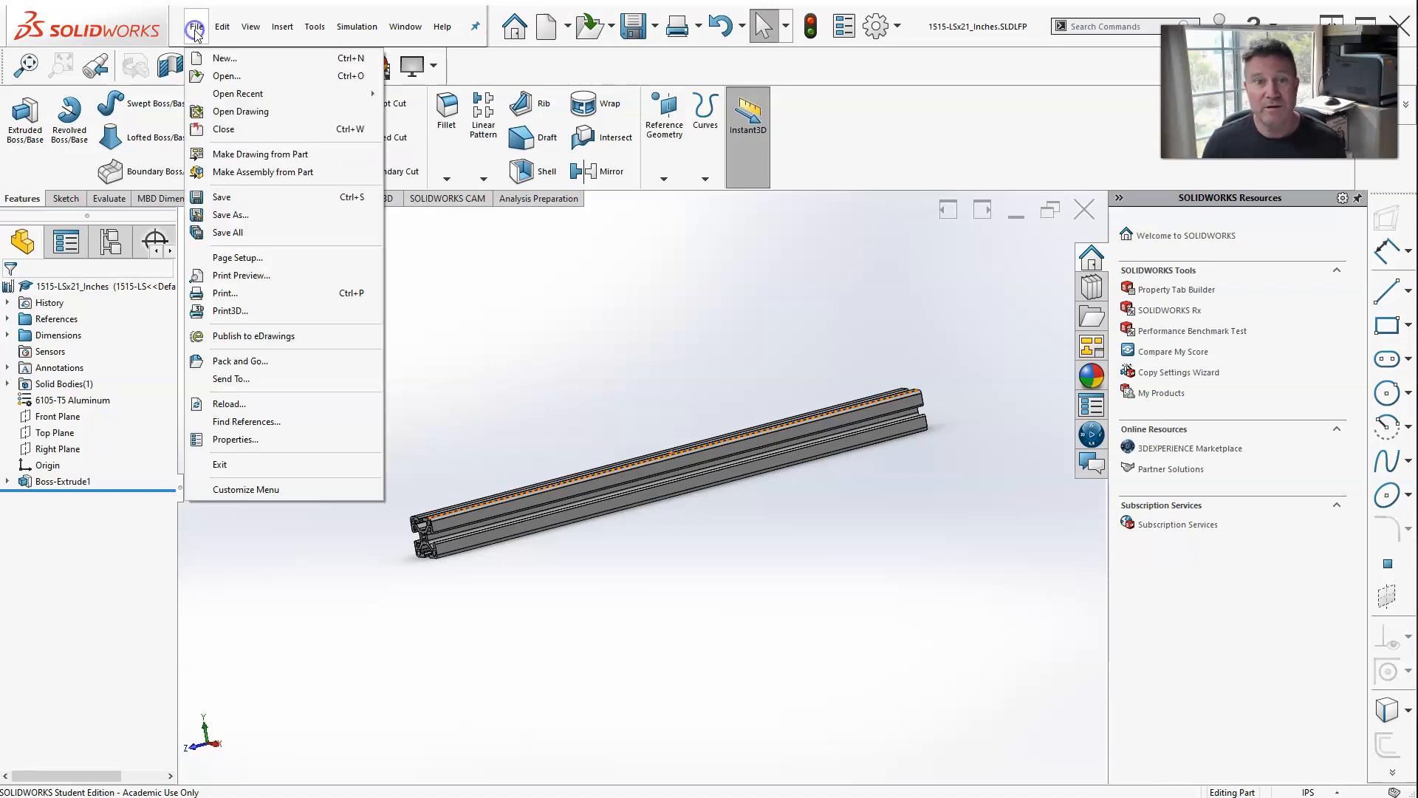
{"action": "left_click", "coordinate": [229, 216]}
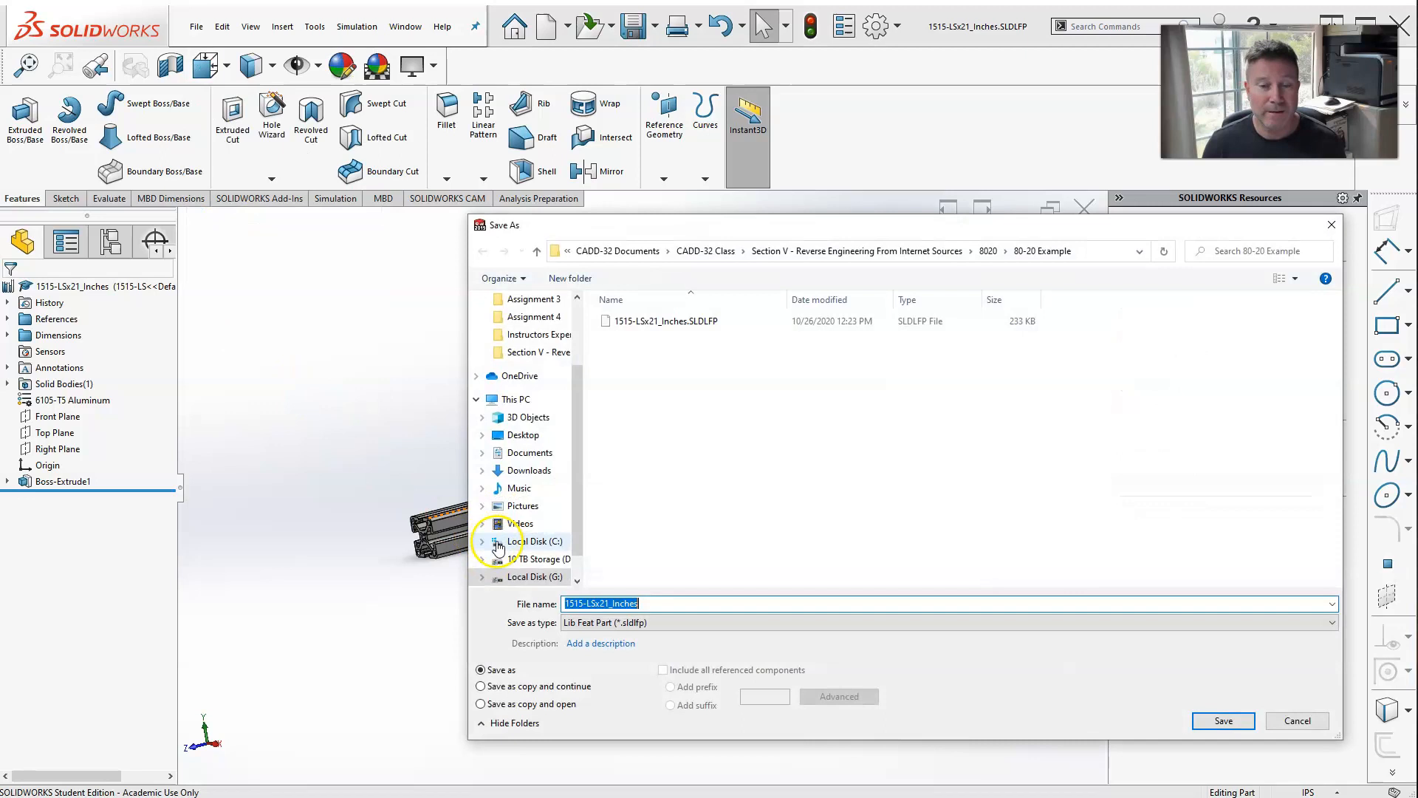
{"action": "left_click", "coordinate": [670, 605]}
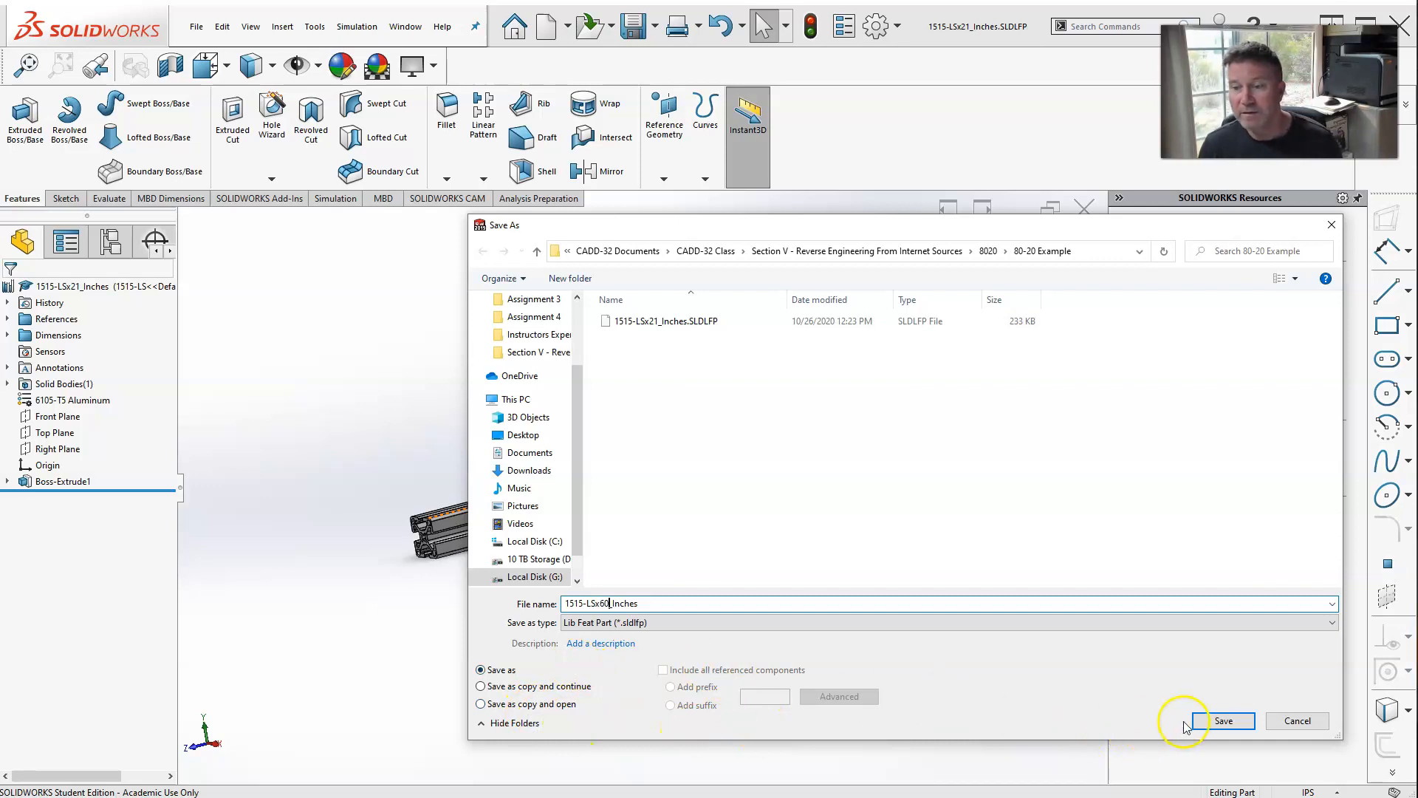
{"action": "left_click", "coordinate": [1222, 722]}
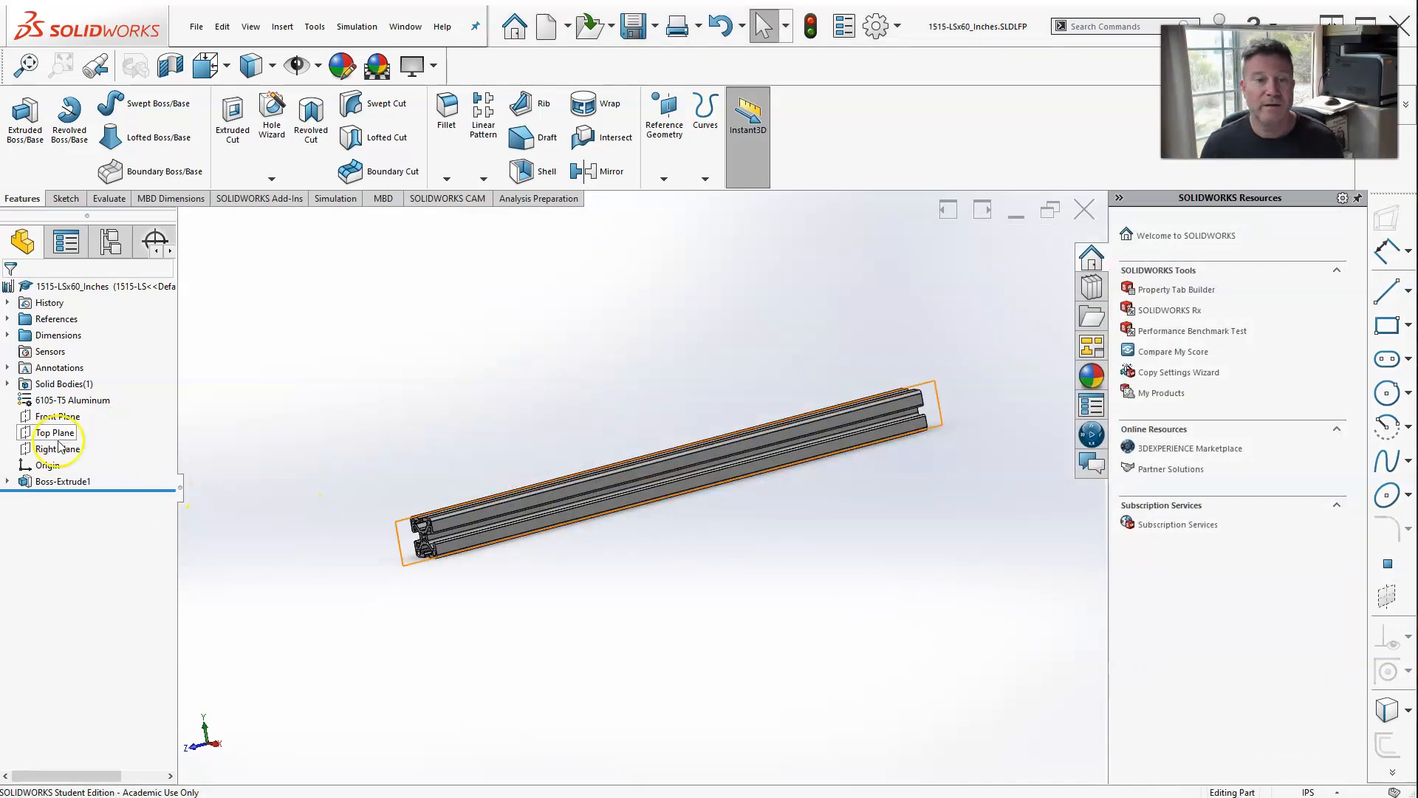
Edit the extrusion's boss feature and set its blind depth to 60 in.
{"action": "left_click", "coordinate": [55, 480]}
{"action": "left_click", "coordinate": [56, 438]}
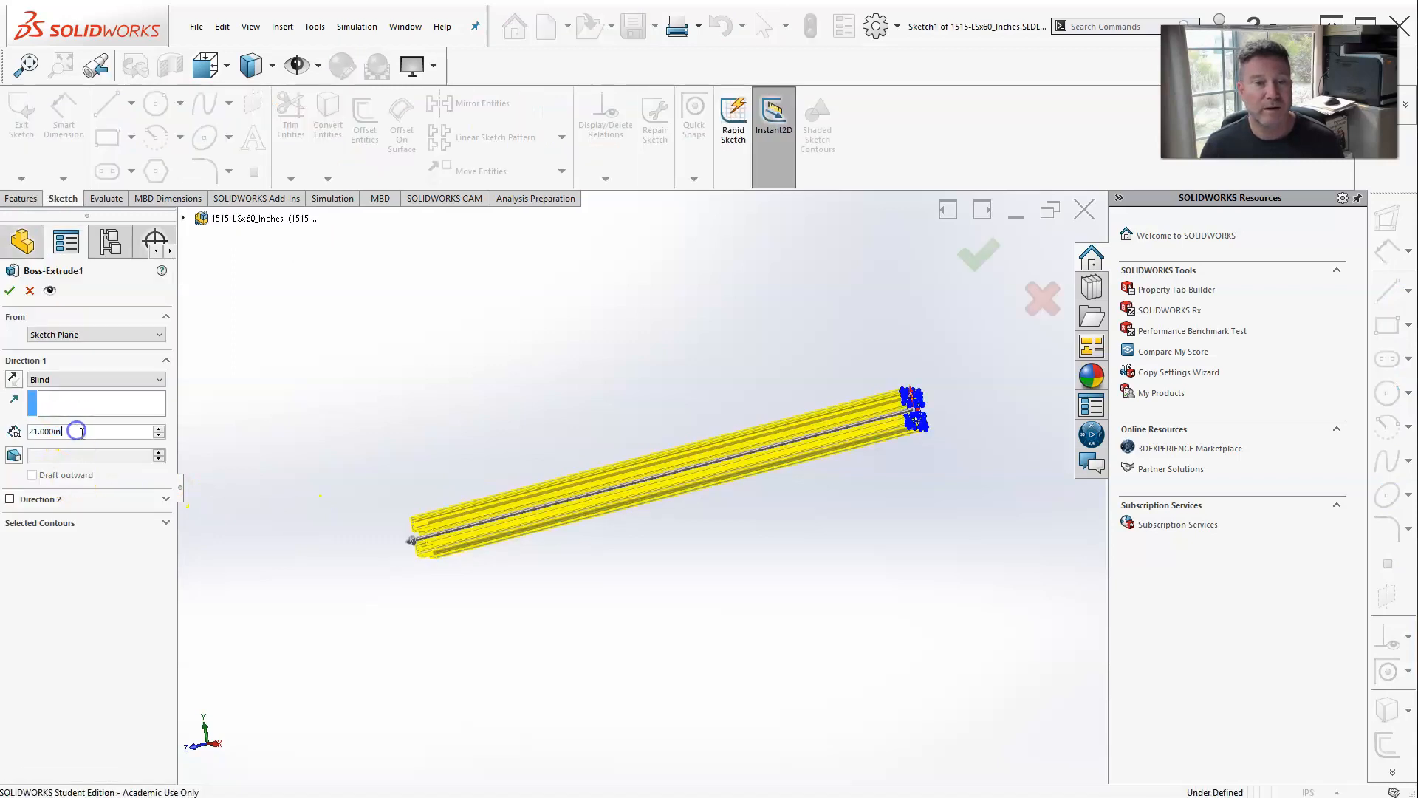
{"action": "type", "text": "60"}
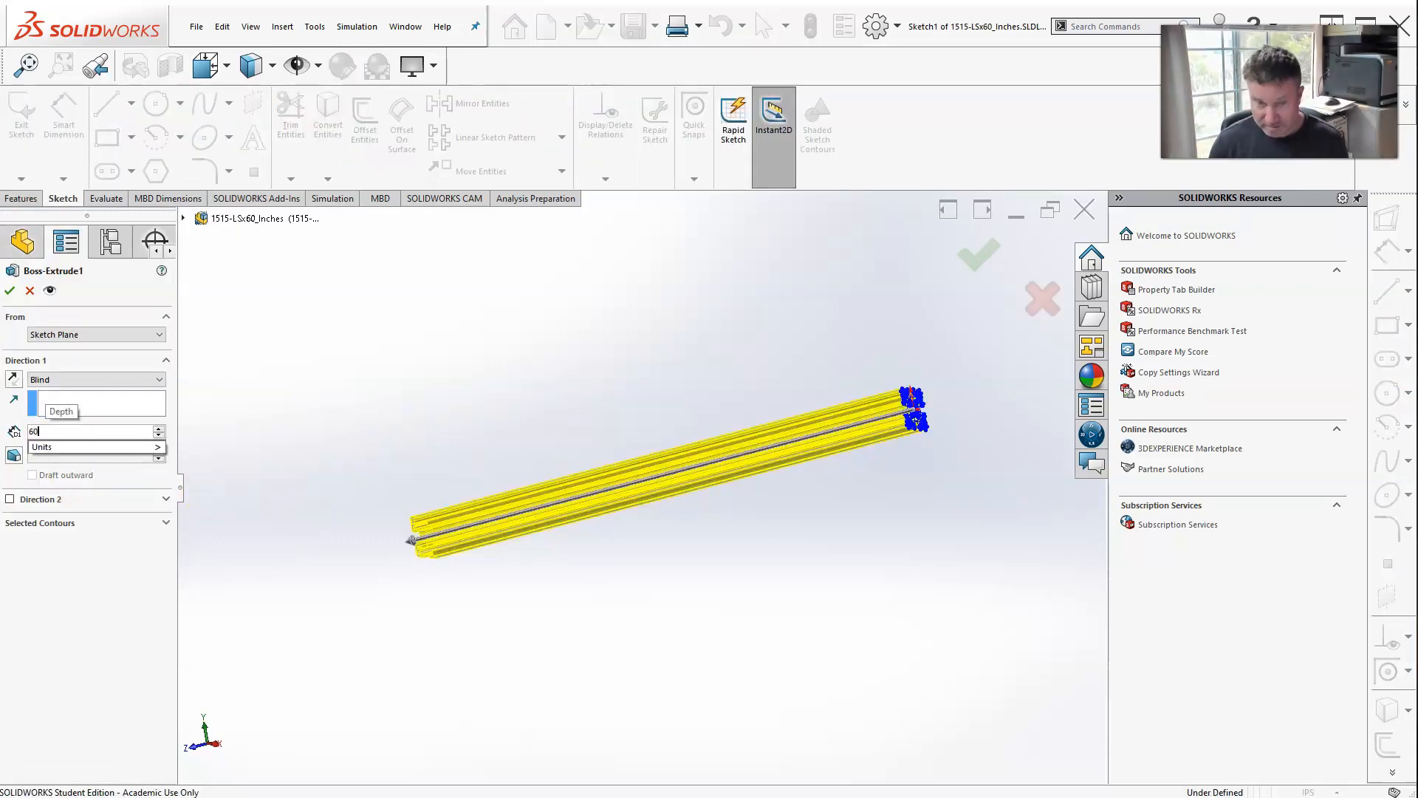
{"action": "key", "text": "Return"}
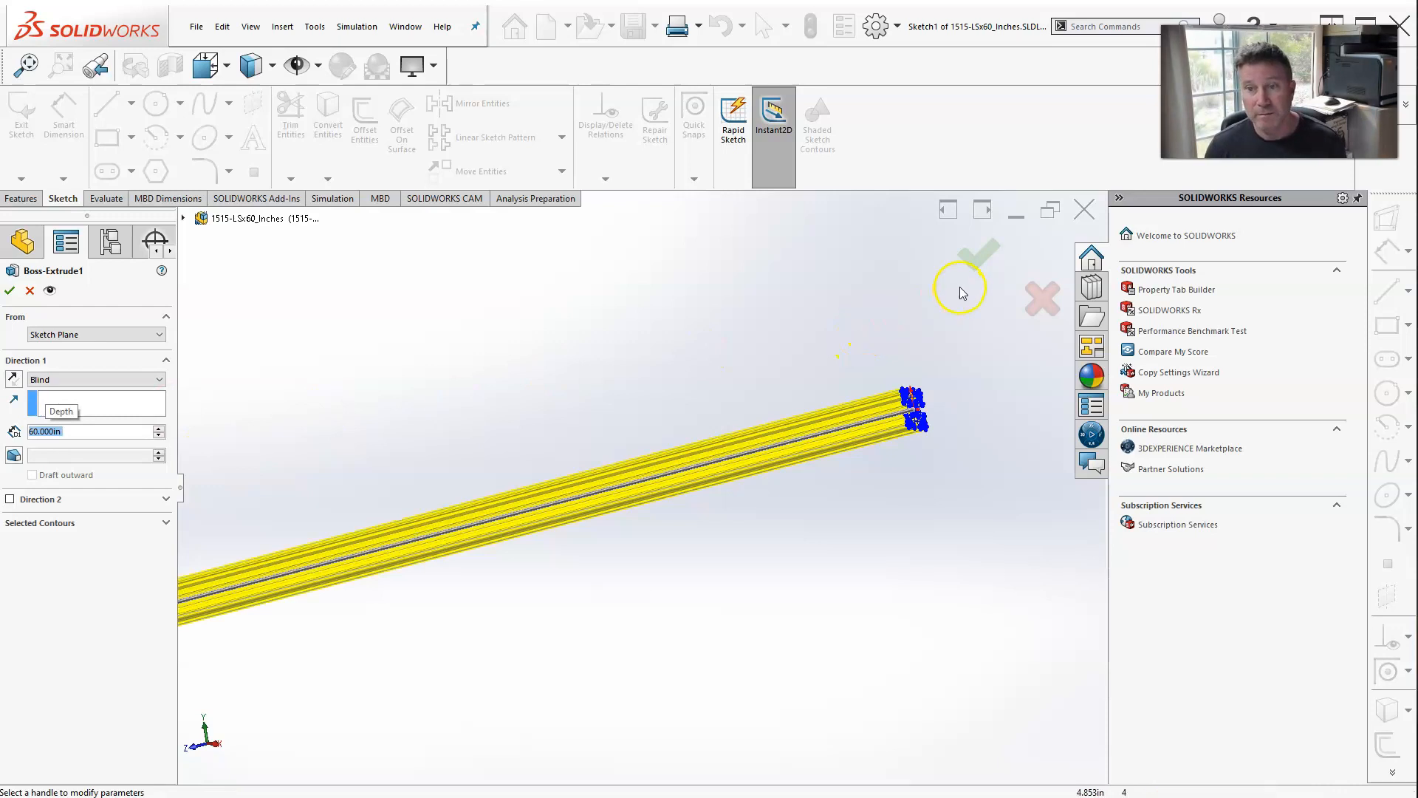
{"action": "left_click", "coordinate": [977, 254]}
{"action": "scroll", "coordinate": [712, 404], "scroll_direction": "up", "scroll_amount": 4}
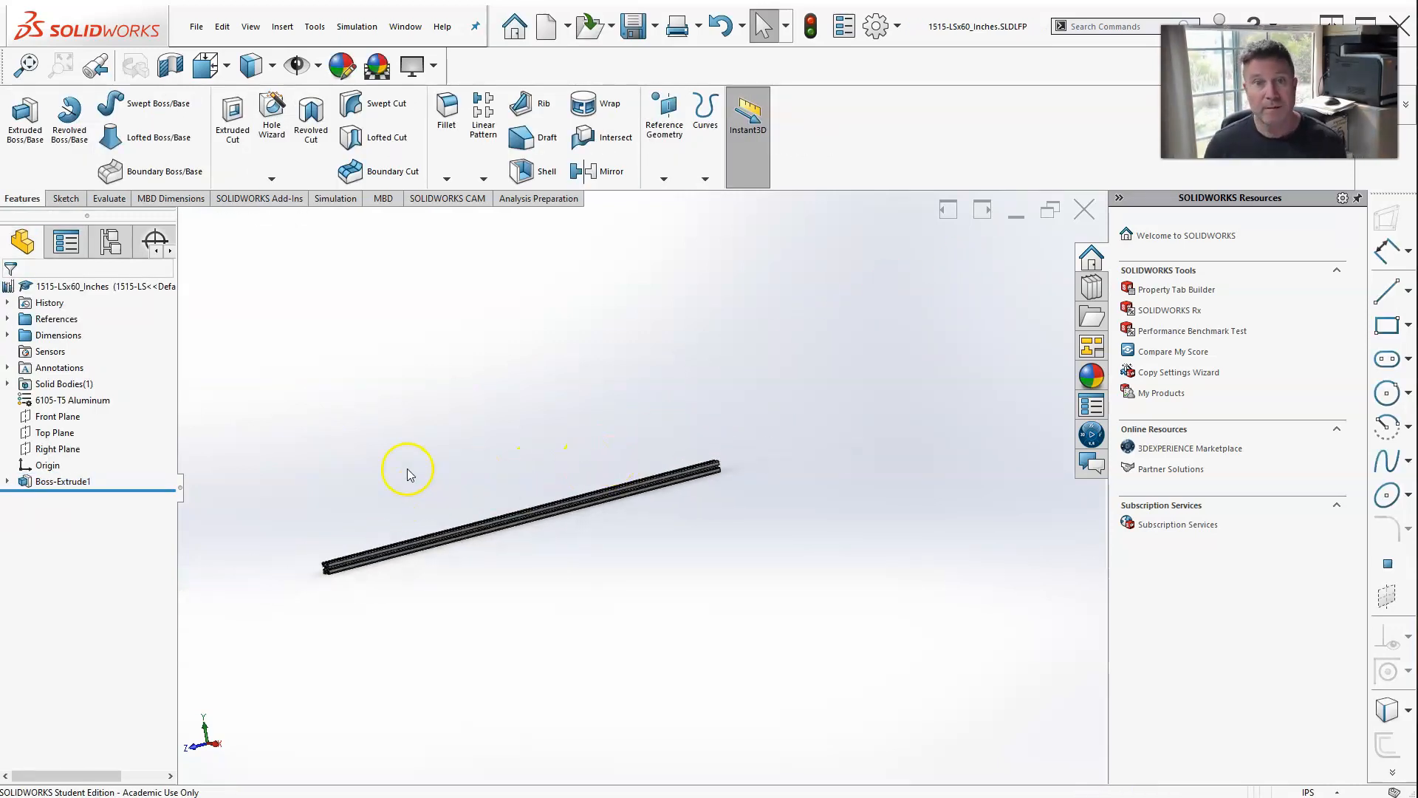
Open the 1515-LSx21_Inches part from the 80-20 Example folder alongside the 60-inch part.
{"action": "left_click", "coordinate": [402, 27]}
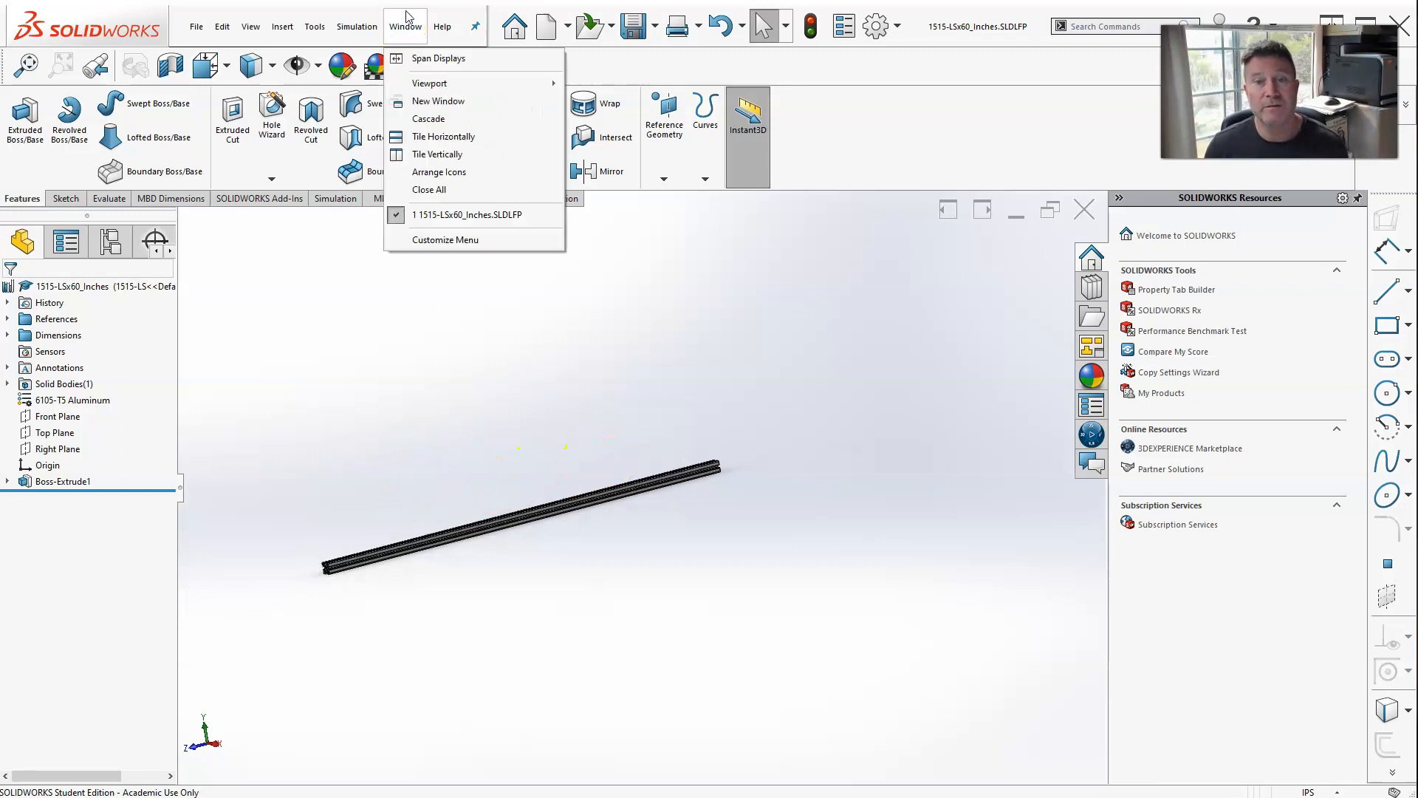
{"action": "left_click", "coordinate": [198, 26]}
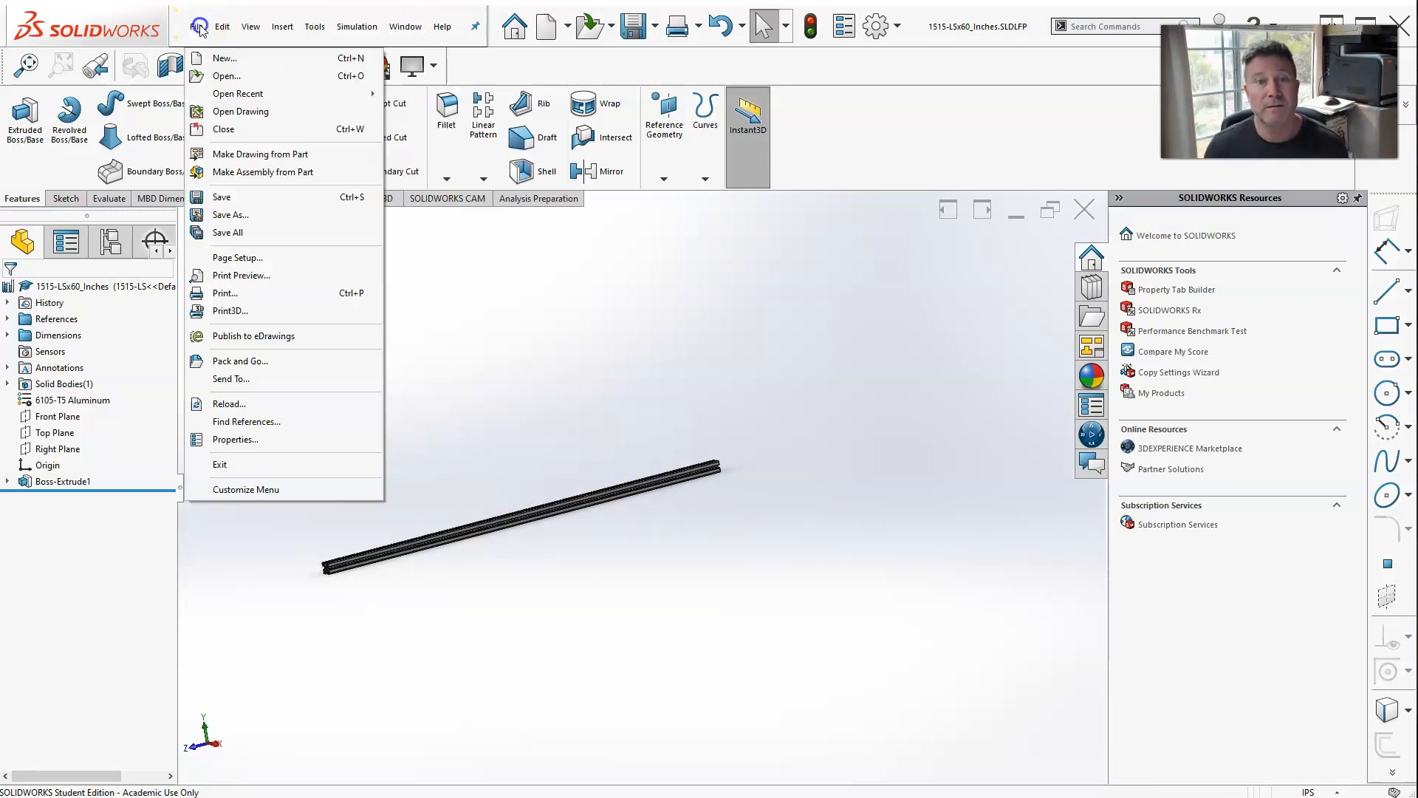
{"action": "left_click", "coordinate": [216, 77]}
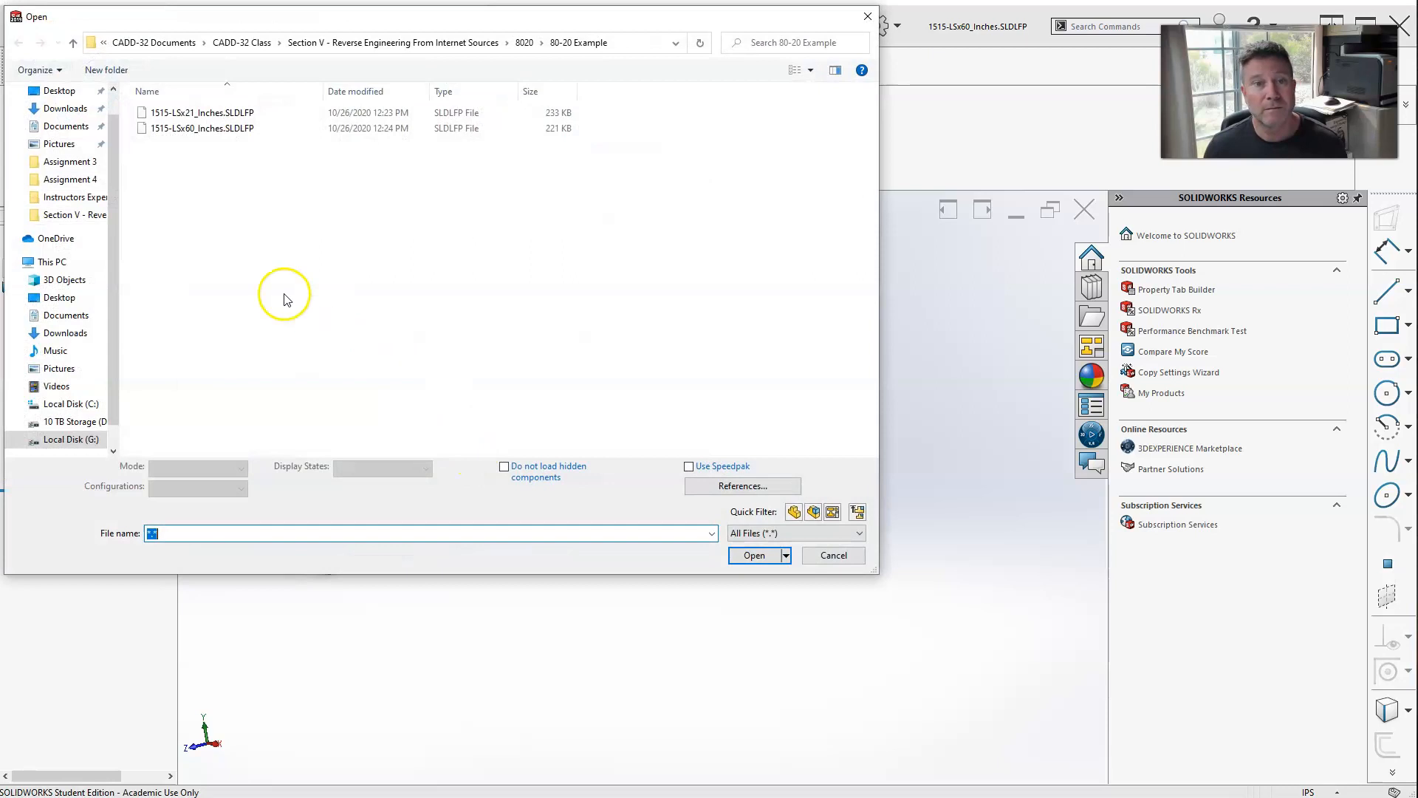
{"action": "double_click", "coordinate": [215, 133]}
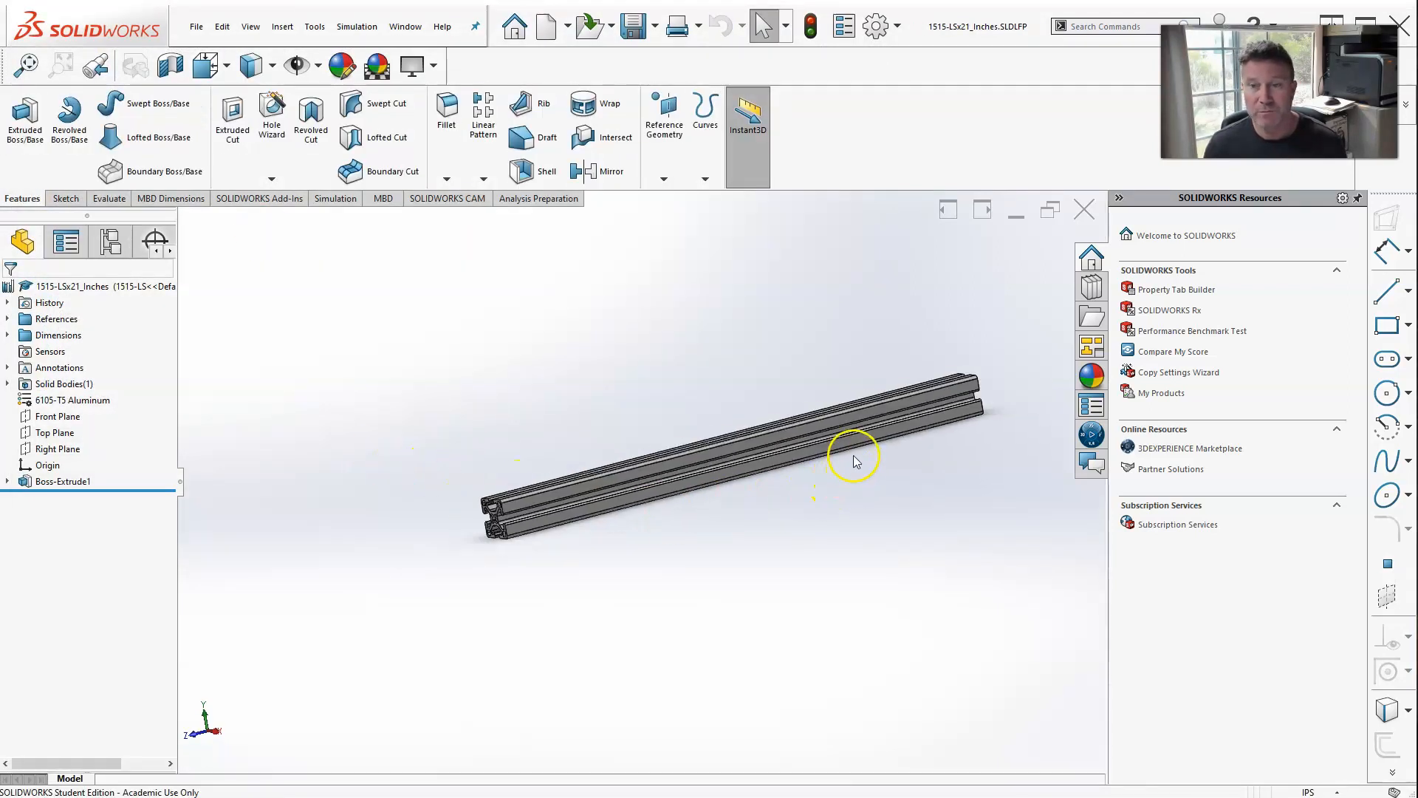
Switch back to the open 1515-LSx60_Inches part and view its extrusion.
{"action": "left_click", "coordinate": [411, 28]}
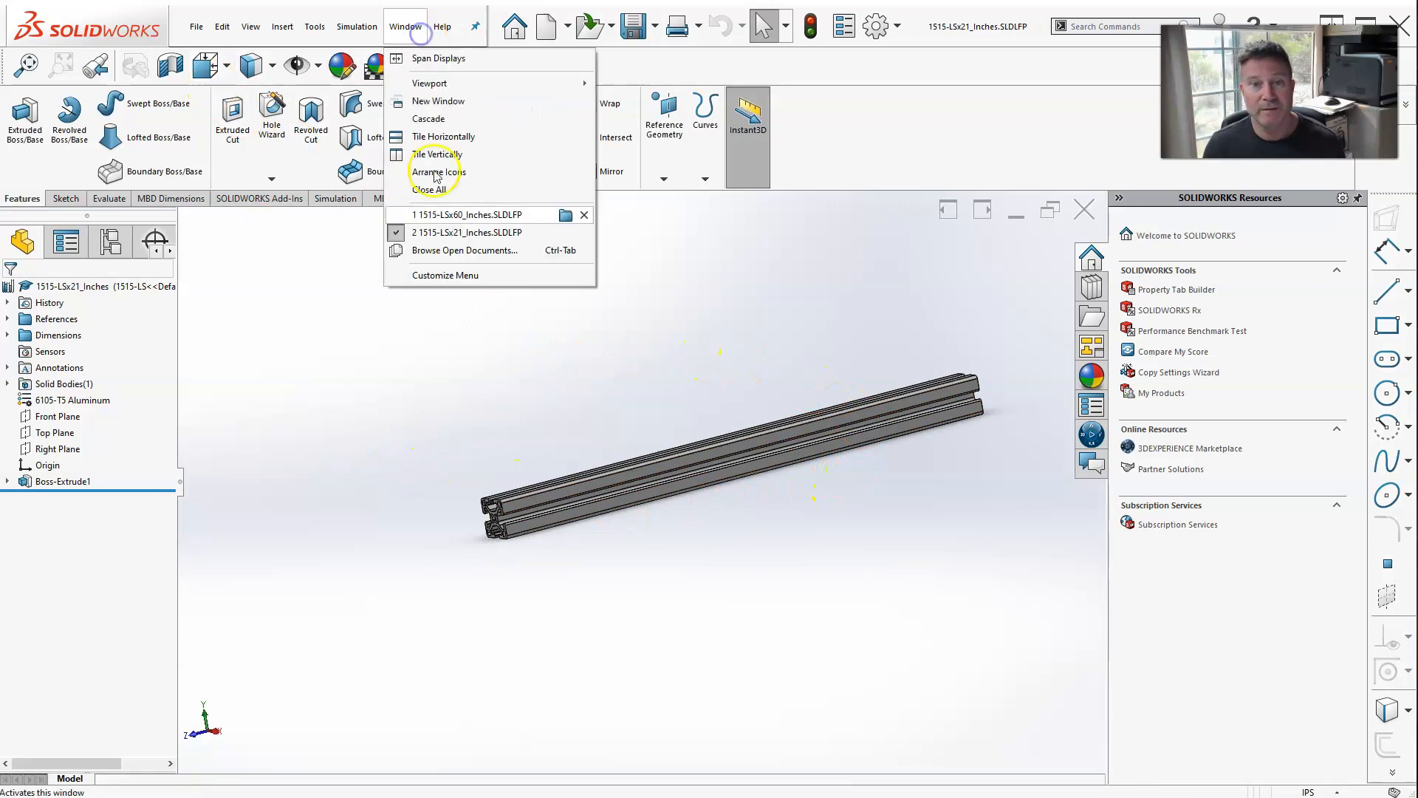
{"action": "left_click", "coordinate": [454, 215]}
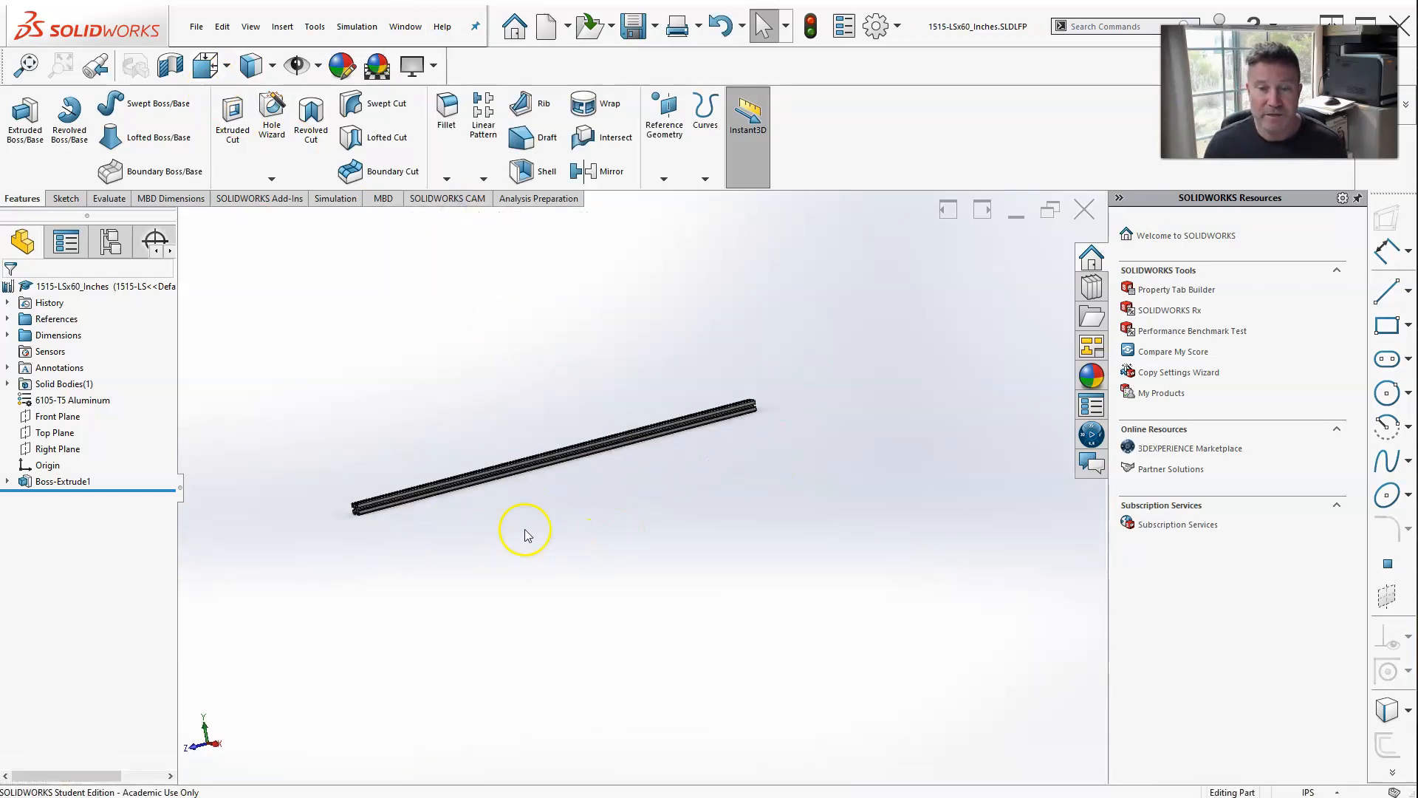
{"action": "scroll", "coordinate": [396, 467], "scroll_direction": "down", "scroll_amount": 4}
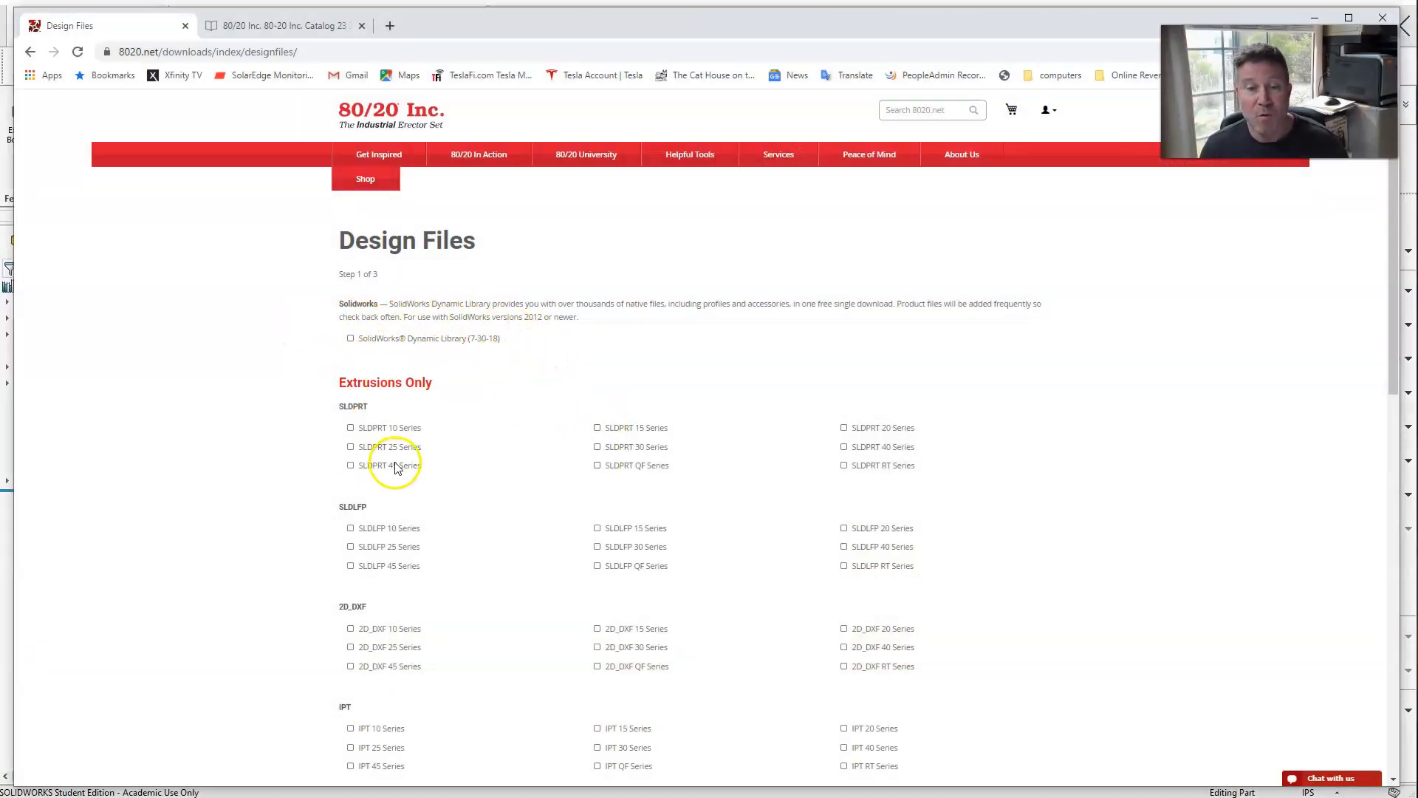
In the browser, review the extrusion file formats and series offered on the 80/20 Design Files page.
{"action": "scroll", "coordinate": [399, 437], "scroll_direction": "down", "scroll_amount": 1}
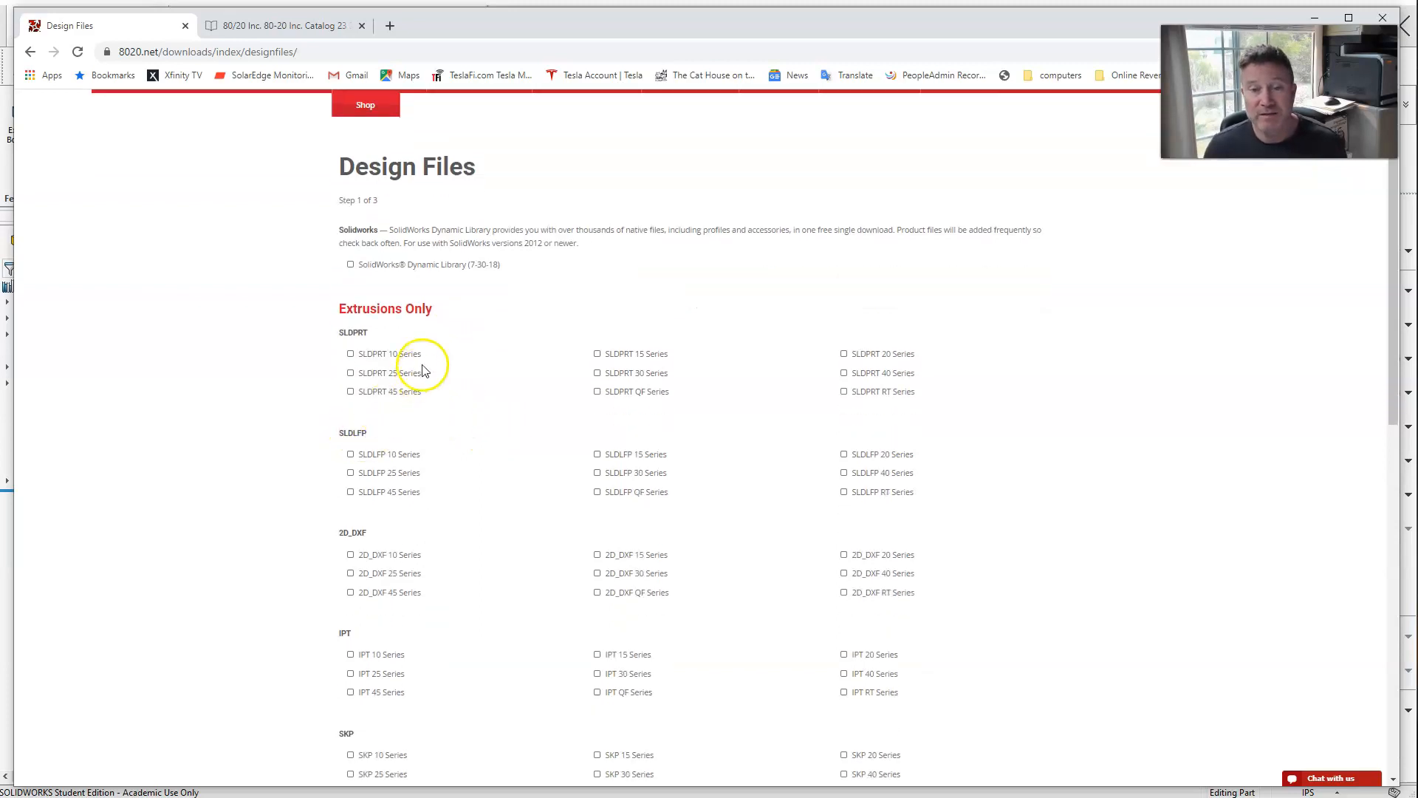
{"action": "scroll", "coordinate": [443, 420], "scroll_direction": "down", "scroll_amount": 1}
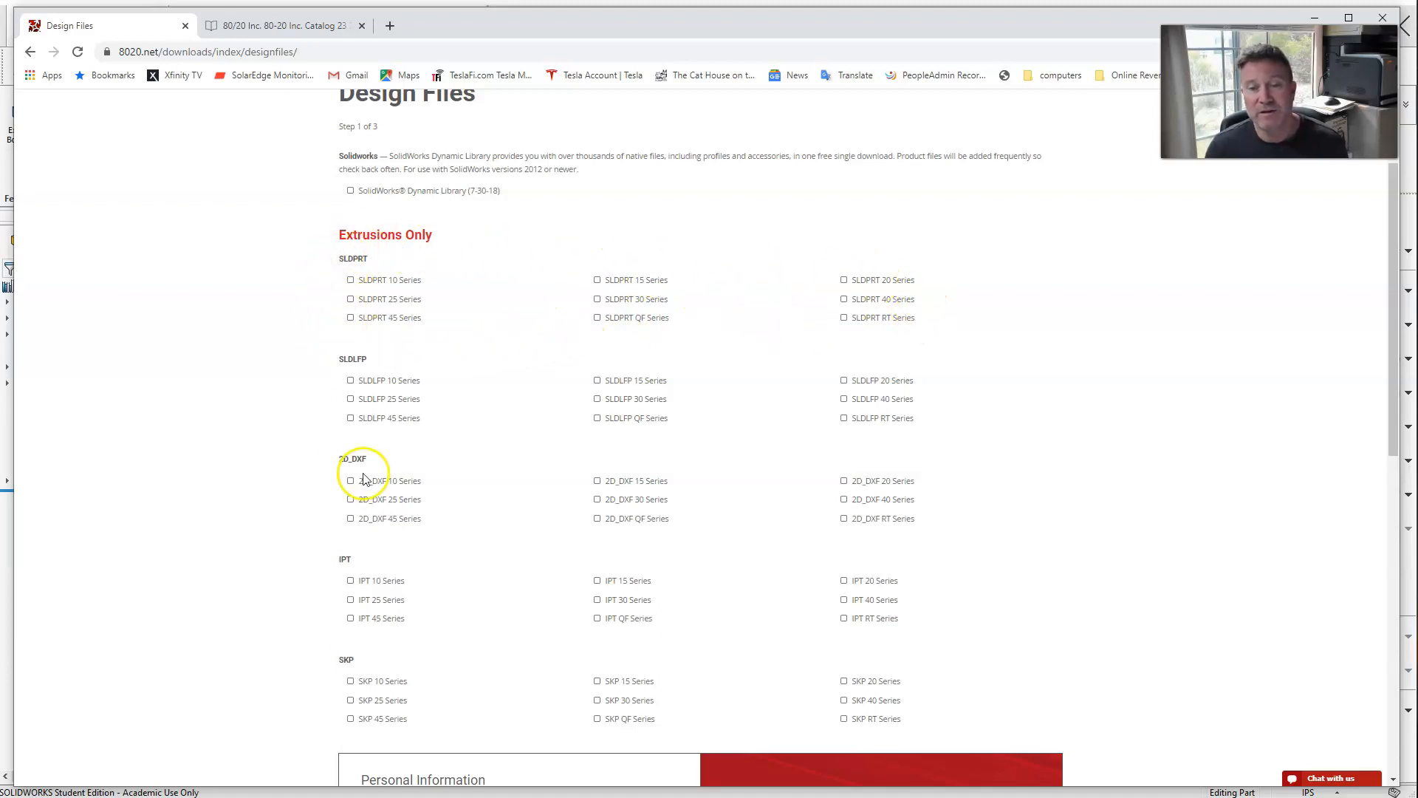
{"action": "scroll", "coordinate": [364, 475], "scroll_direction": "down", "scroll_amount": 2}
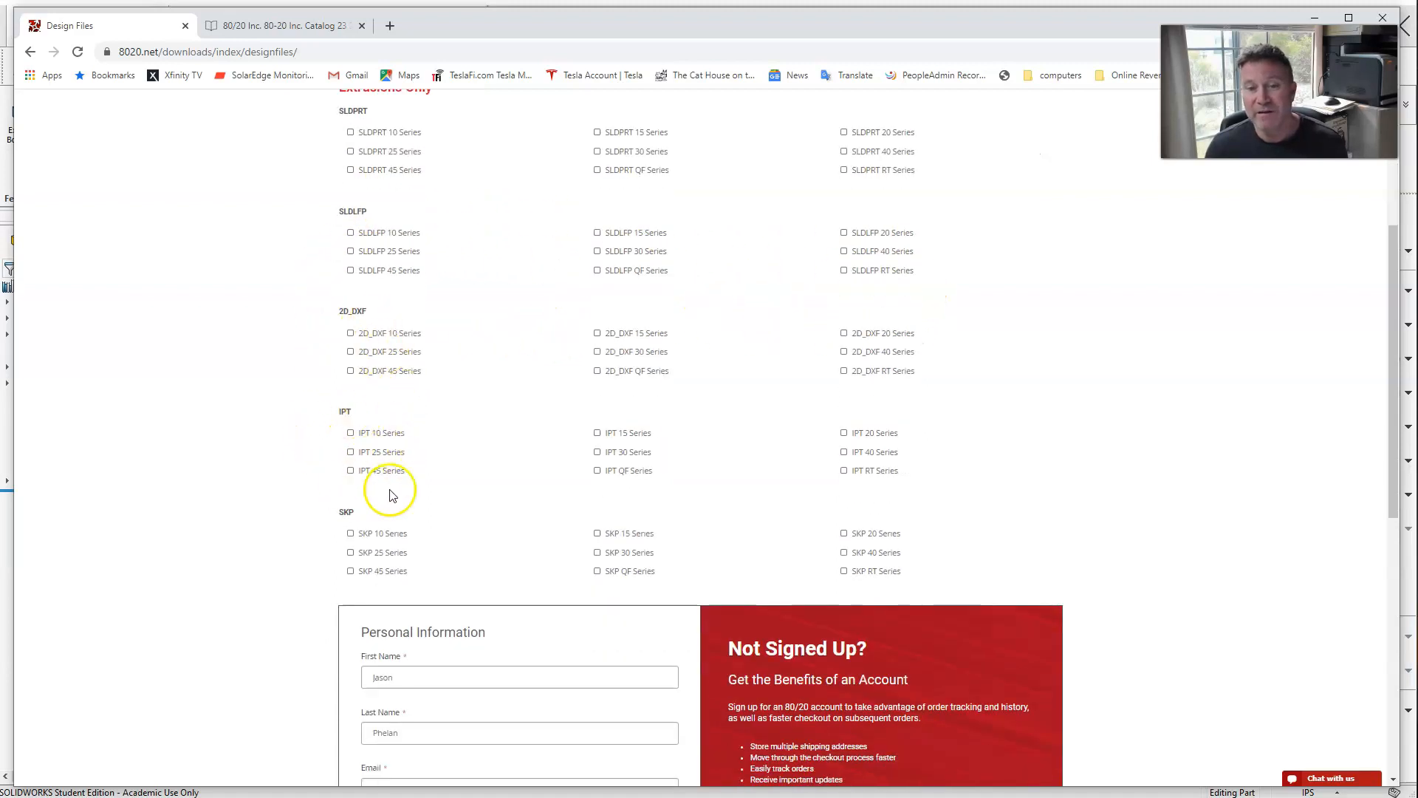
{"action": "scroll", "coordinate": [408, 519], "scroll_direction": "down", "scroll_amount": 2}
{"action": "scroll", "coordinate": [565, 468], "scroll_direction": "up", "scroll_amount": 3}
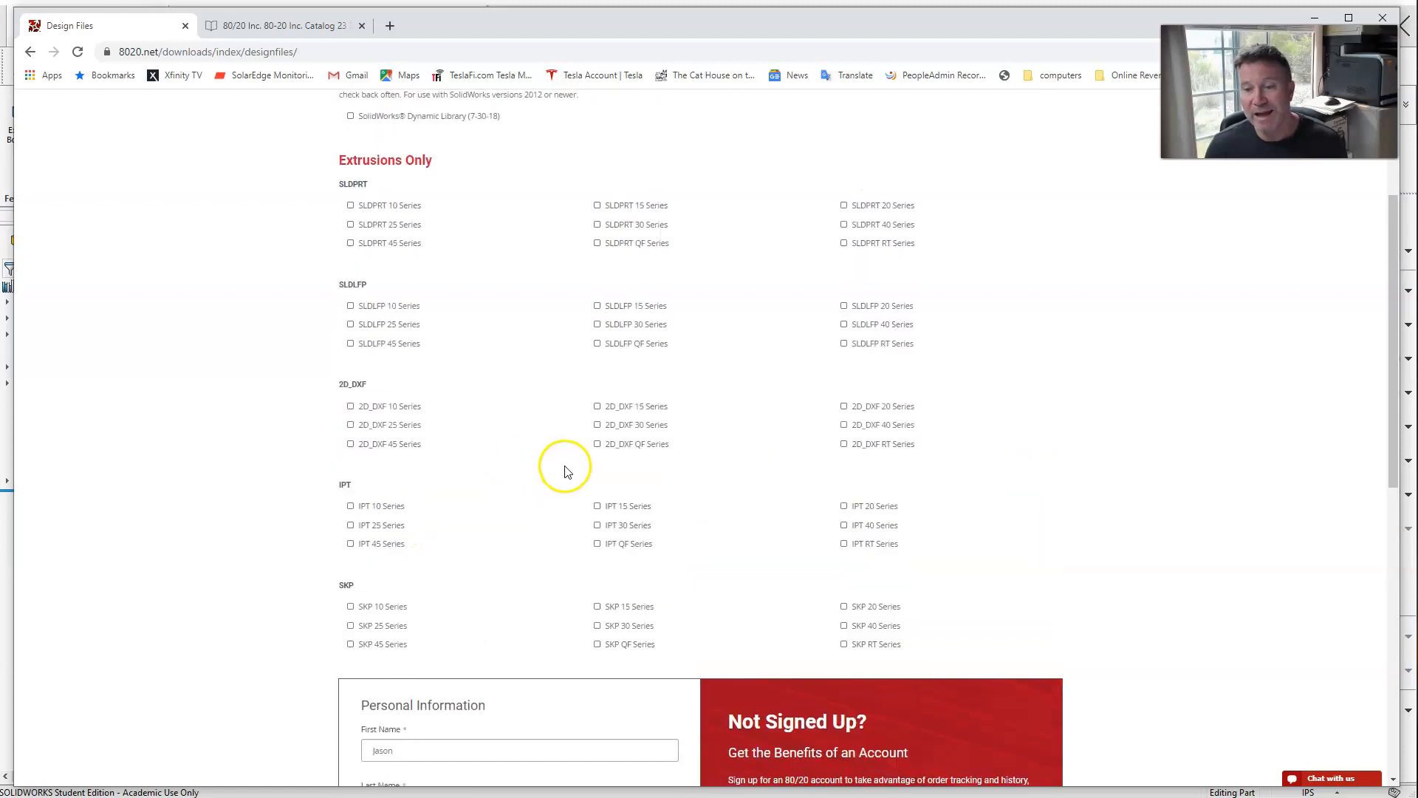
{"action": "scroll", "coordinate": [506, 509], "scroll_direction": "up", "scroll_amount": 1}
{"action": "scroll", "coordinate": [507, 502], "scroll_direction": "up", "scroll_amount": 2}
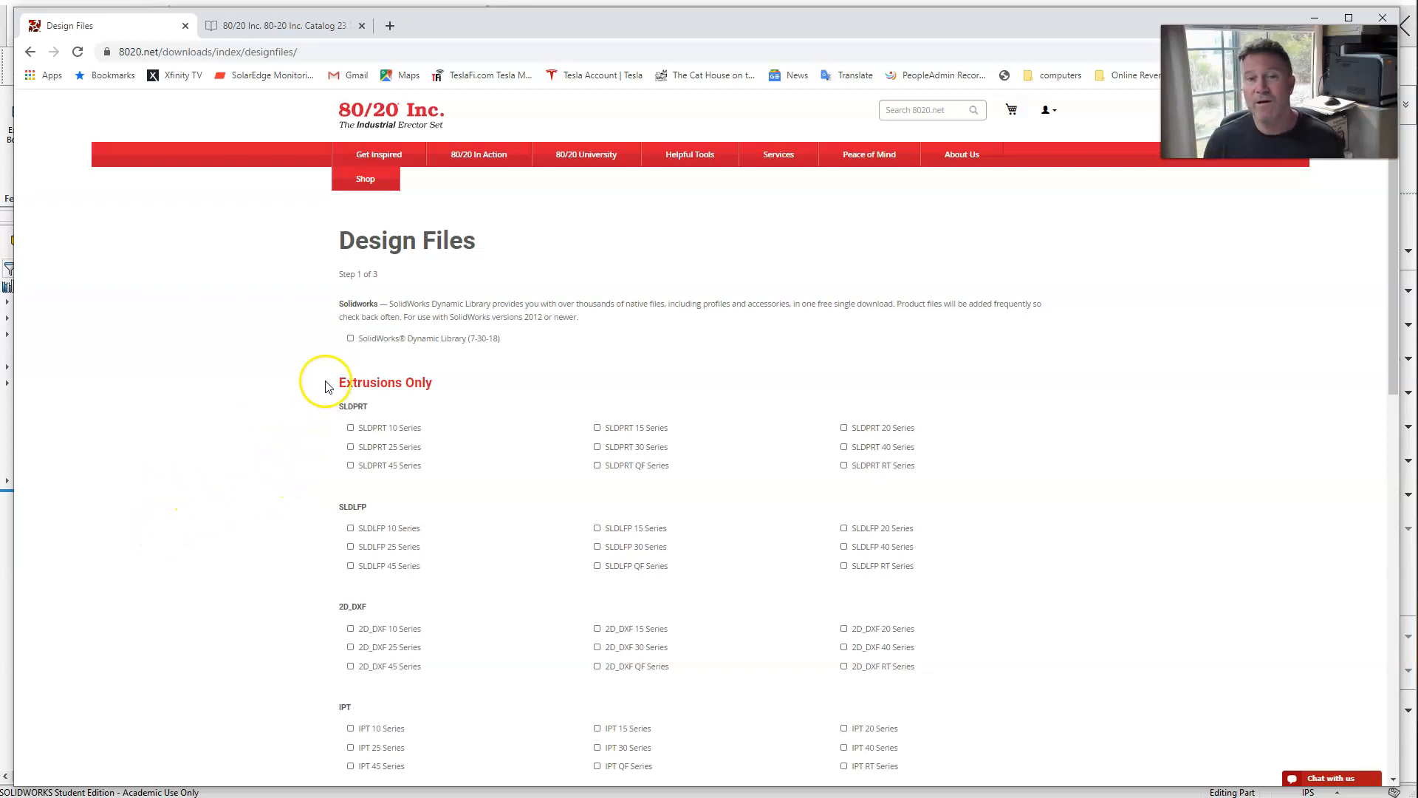
In the 80/20 Catalog 23, go to page 1 and follow the Quick Reference Guide to the T-slotted Profiles on page 76.
{"action": "left_click", "coordinate": [294, 27]}
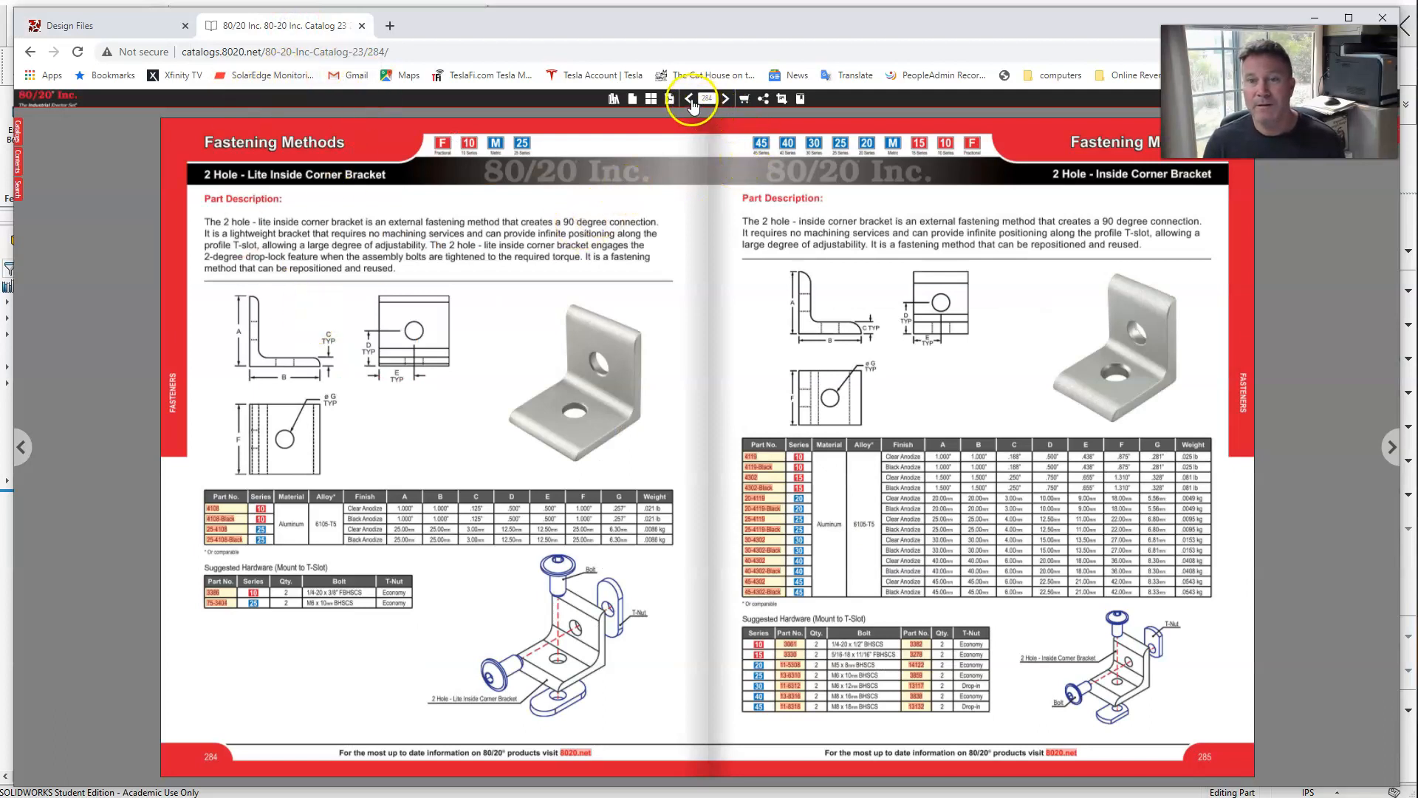
{"action": "left_click_drag", "start_coordinate": [701, 99], "coordinate": [751, 100]}
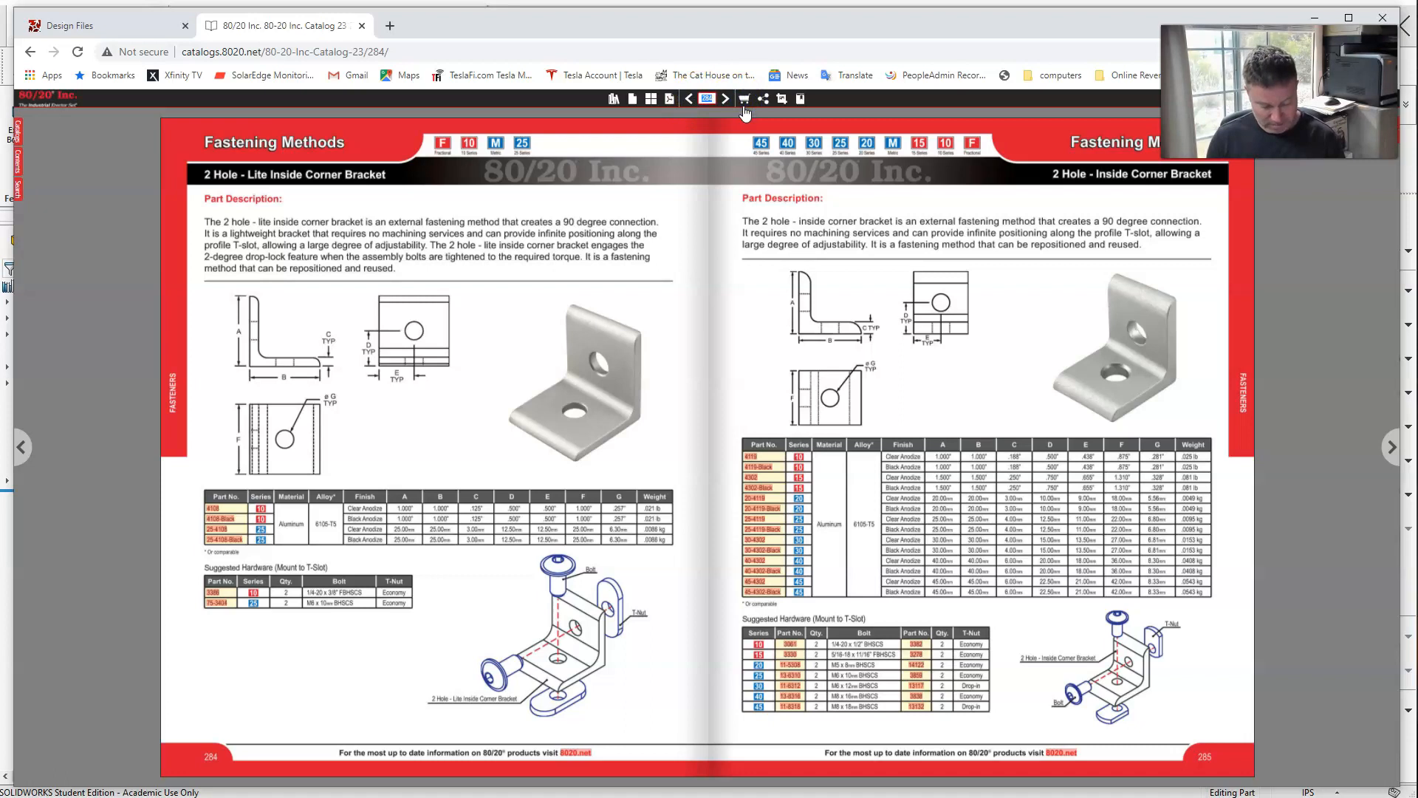
{"action": "type", "text": "1"}
{"action": "key", "text": "Return"}
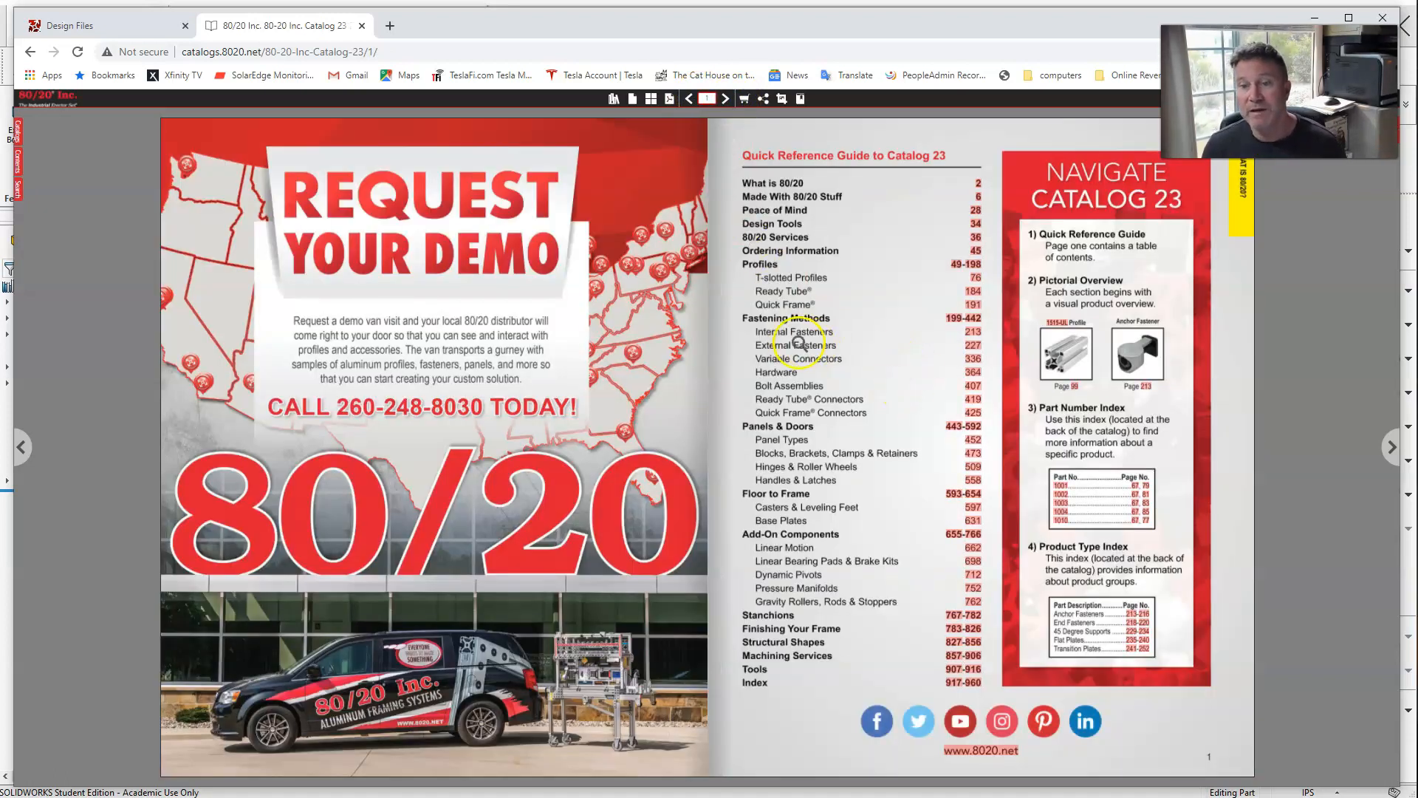
{"action": "left_click", "coordinate": [975, 284]}
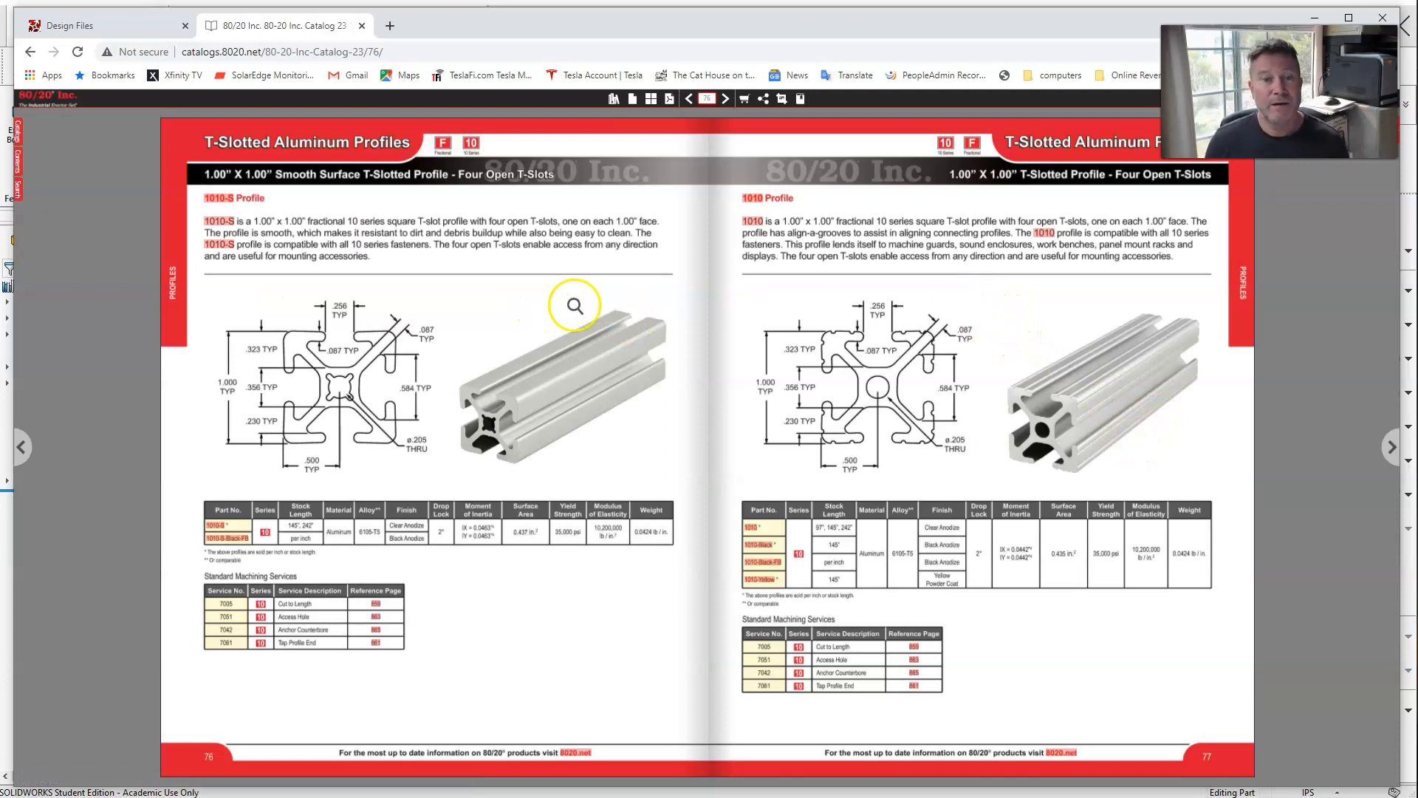
Page forward through the T-slotted aluminum profiles to the 1515-LS profile on page 100.
{"action": "left_click", "coordinate": [1393, 447]}
{"action": "left_click", "coordinate": [1395, 446]}
{"action": "left_click", "coordinate": [1396, 447]}
{"action": "left_click", "coordinate": [1395, 447]}
{"action": "left_click", "coordinate": [1395, 447]}
{"action": "left_click", "coordinate": [1395, 447]}
{"action": "left_click", "coordinate": [1396, 446]}
{"action": "left_click", "coordinate": [1395, 447]}
{"action": "left_click", "coordinate": [1395, 447]}
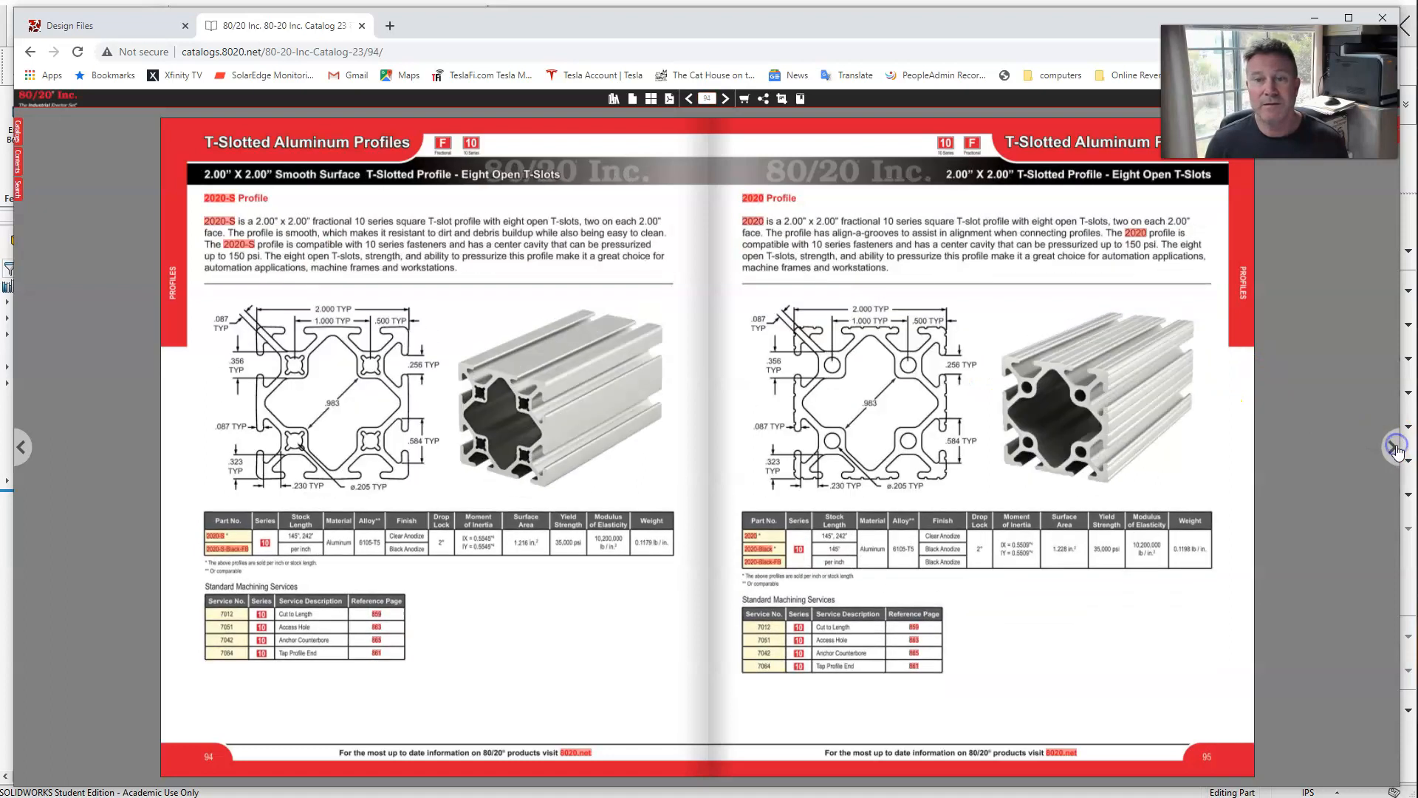
{"action": "left_click", "coordinate": [1396, 446]}
{"action": "left_click", "coordinate": [1395, 447]}
{"action": "left_click", "coordinate": [1395, 447]}
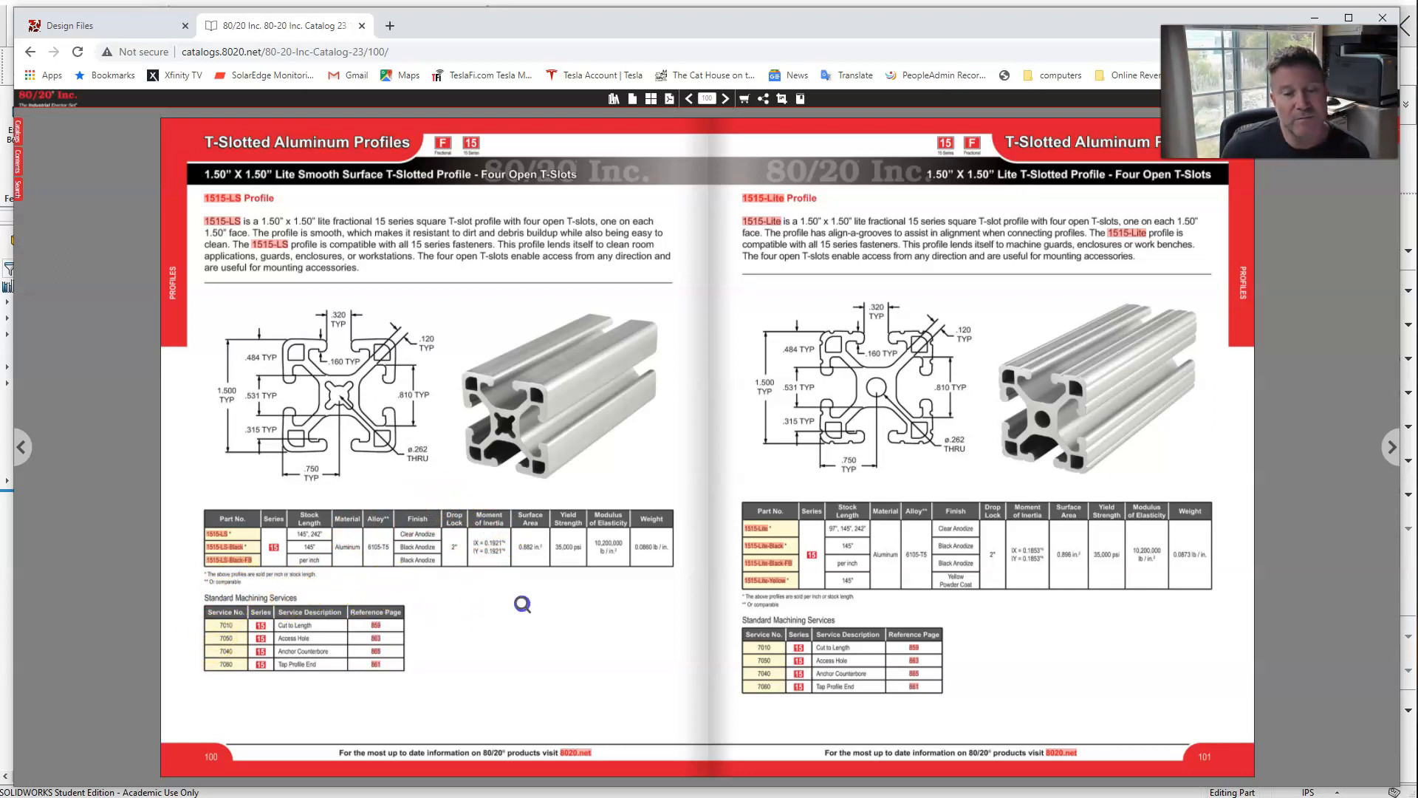
Open the 1515-LS product page from the part number table on catalog page 100.
{"action": "left_click", "coordinate": [522, 595]}
{"action": "left_click", "coordinate": [151, 491]}
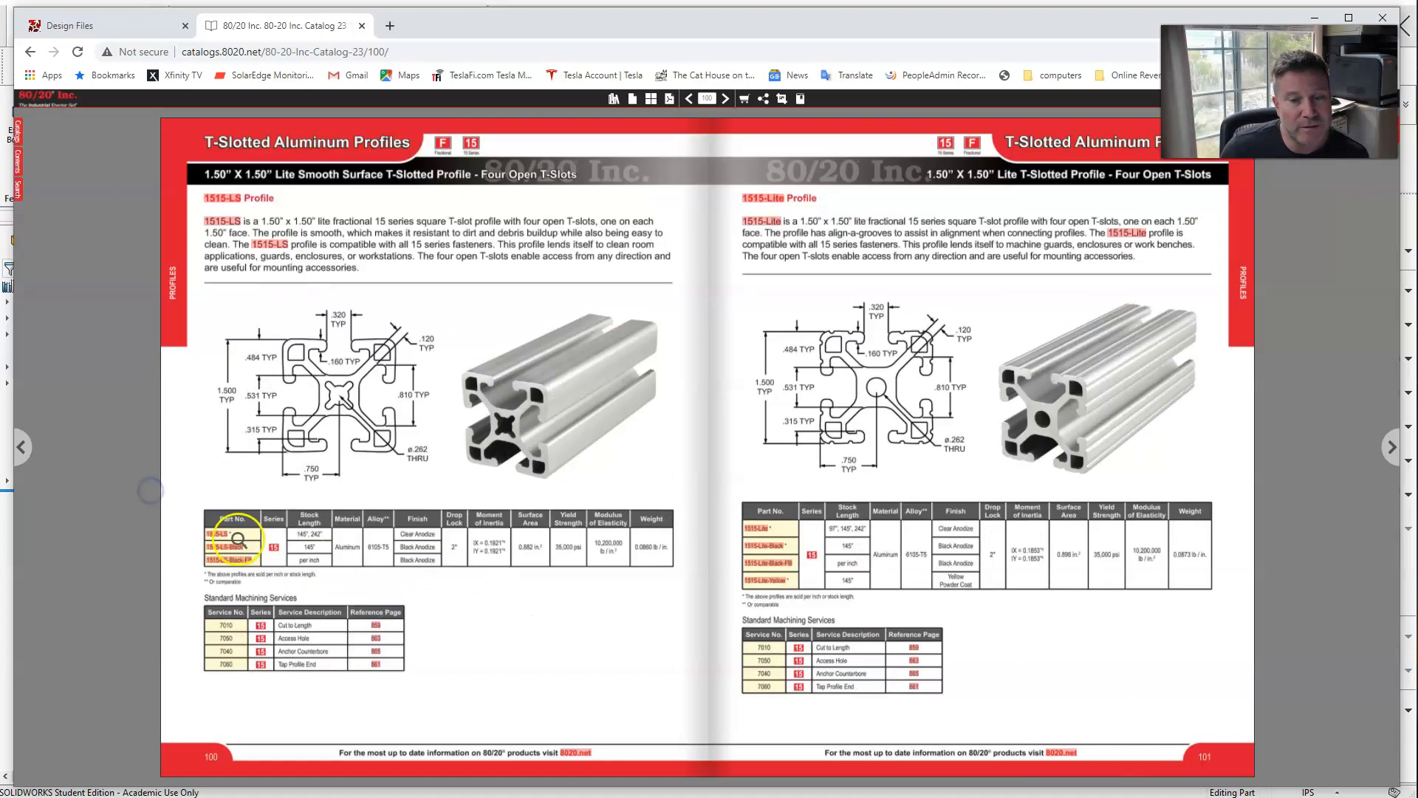
{"action": "left_click", "coordinate": [237, 537]}
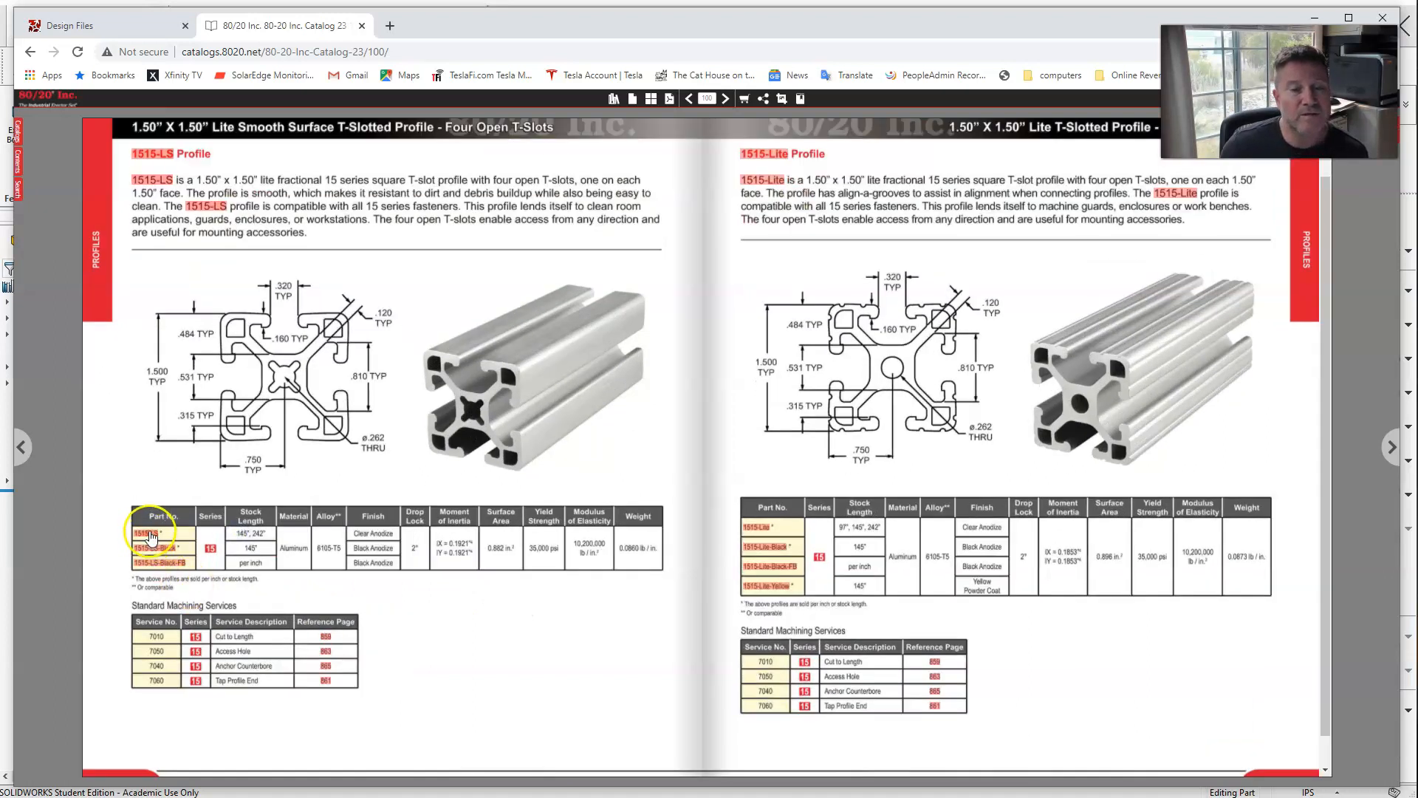
{"action": "left_click", "coordinate": [150, 533]}
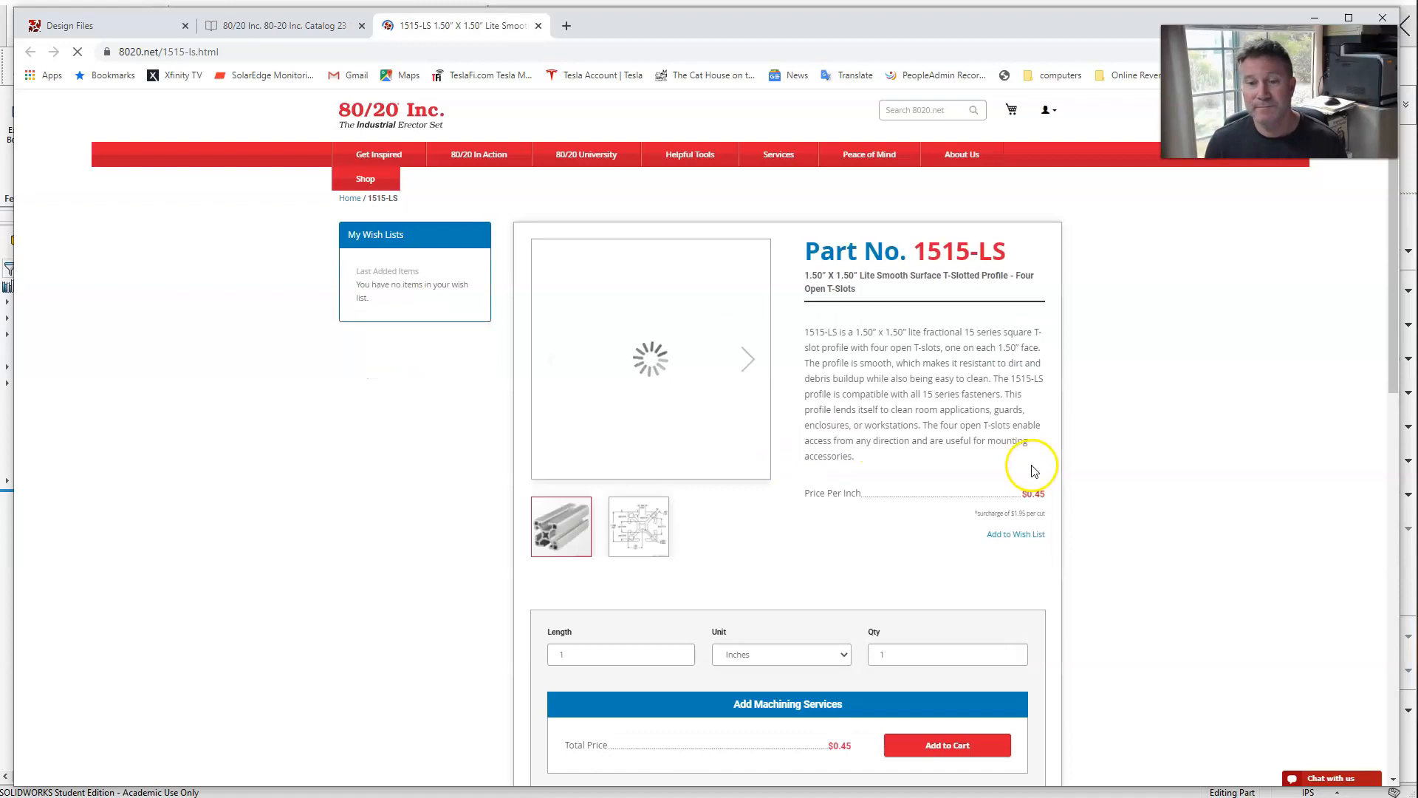
Set the 1515-LS order length to 21 inches and update the total price.
{"action": "scroll", "coordinate": [872, 488], "scroll_direction": "down", "scroll_amount": 1}
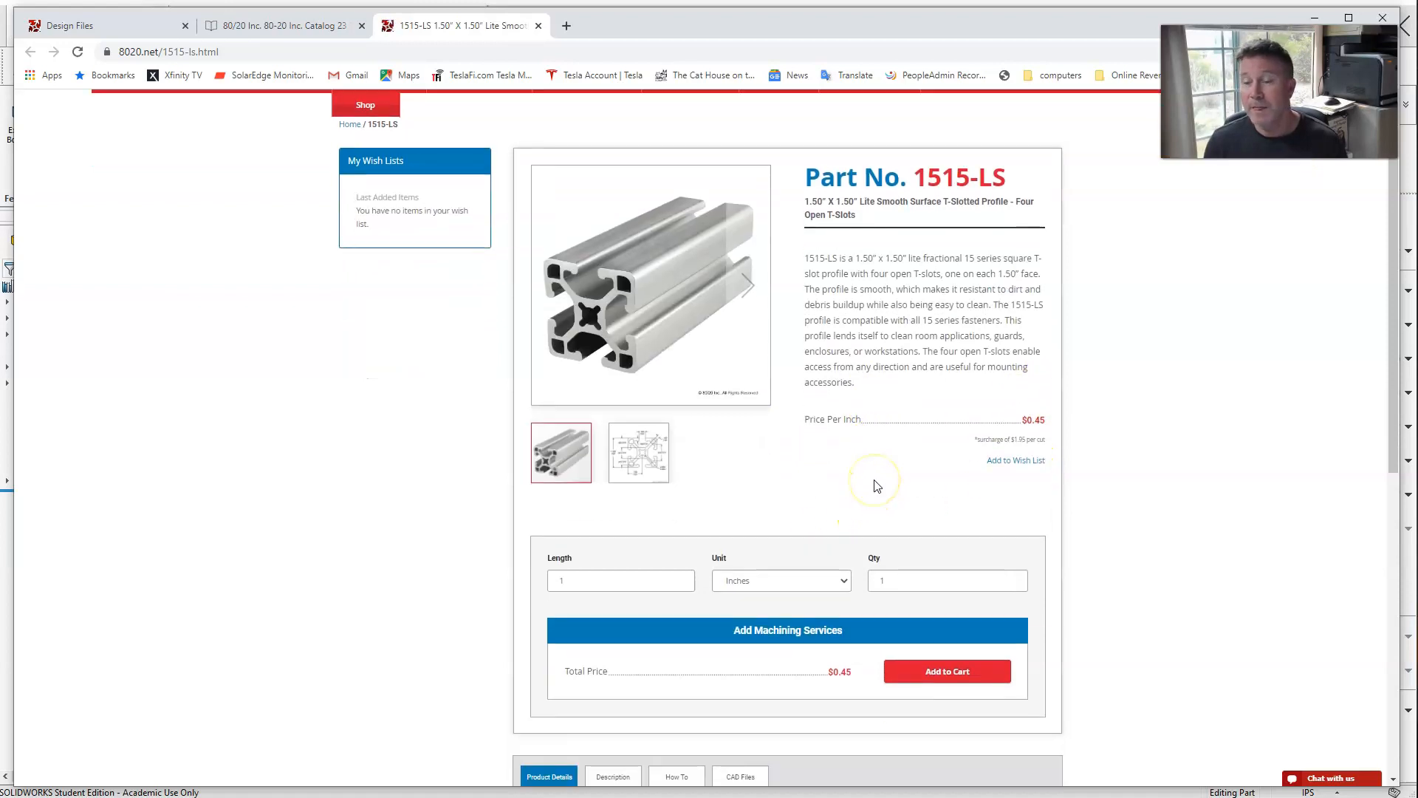
{"action": "scroll", "coordinate": [877, 485], "scroll_direction": "down", "scroll_amount": 1}
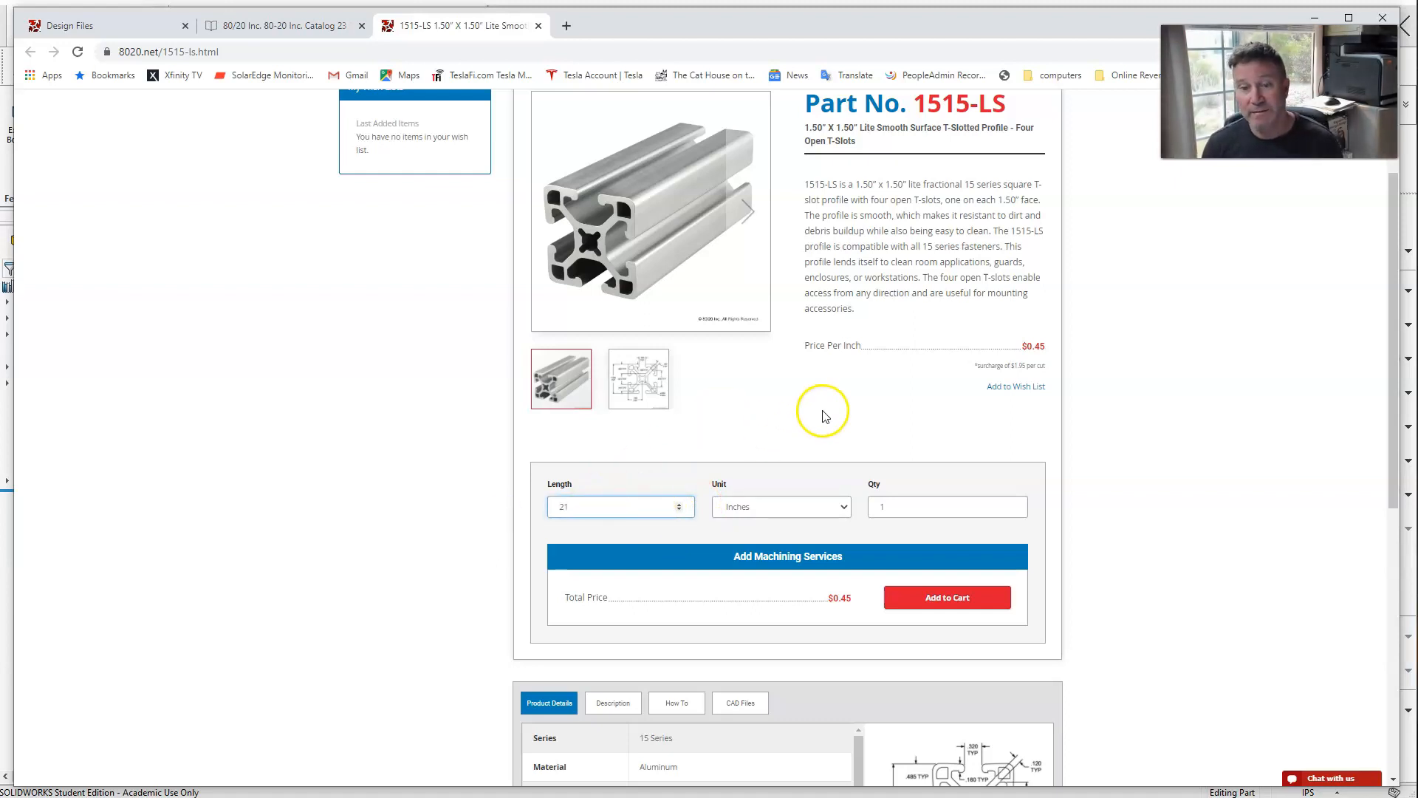
{"action": "scroll", "coordinate": [822, 411], "scroll_direction": "down", "scroll_amount": 2}
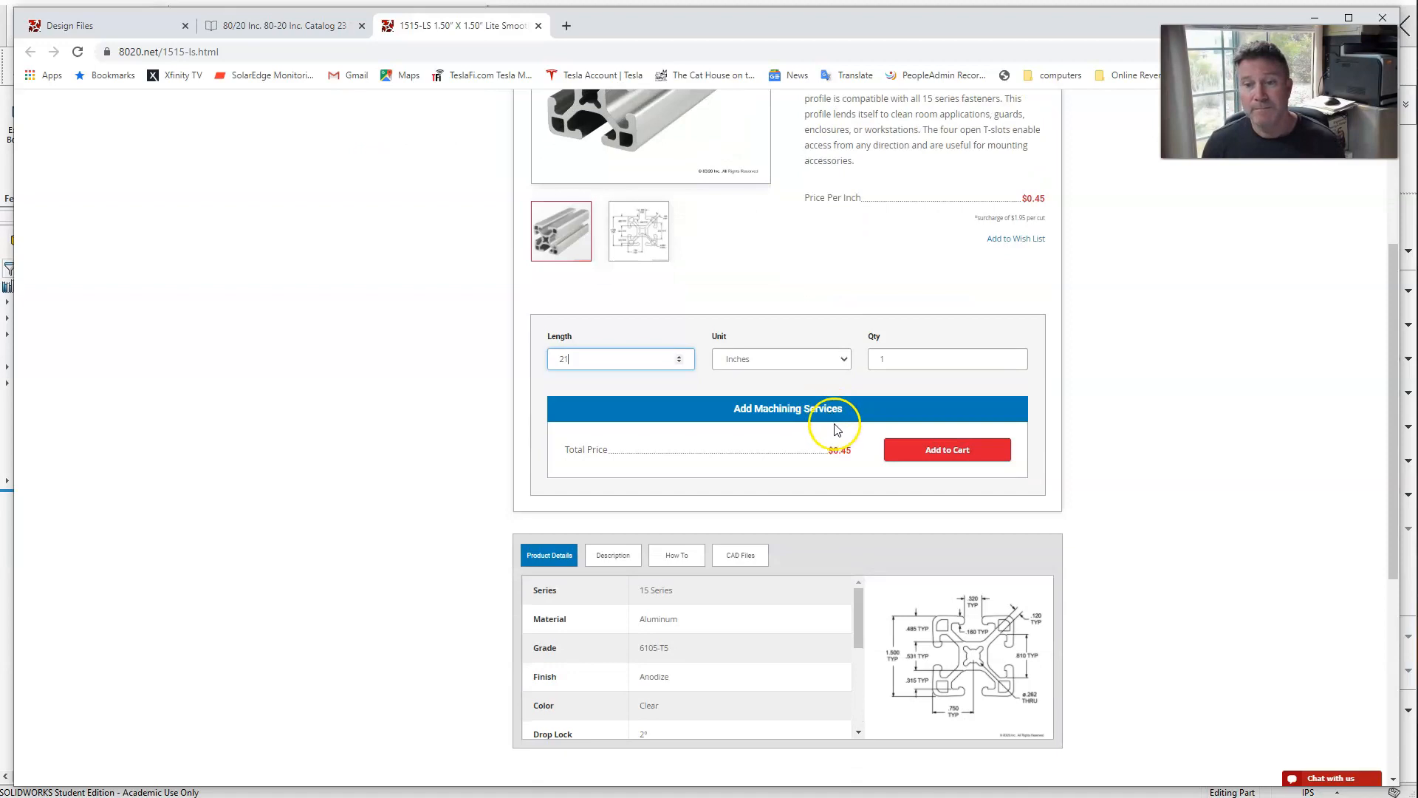
{"action": "left_click", "coordinate": [909, 323]}
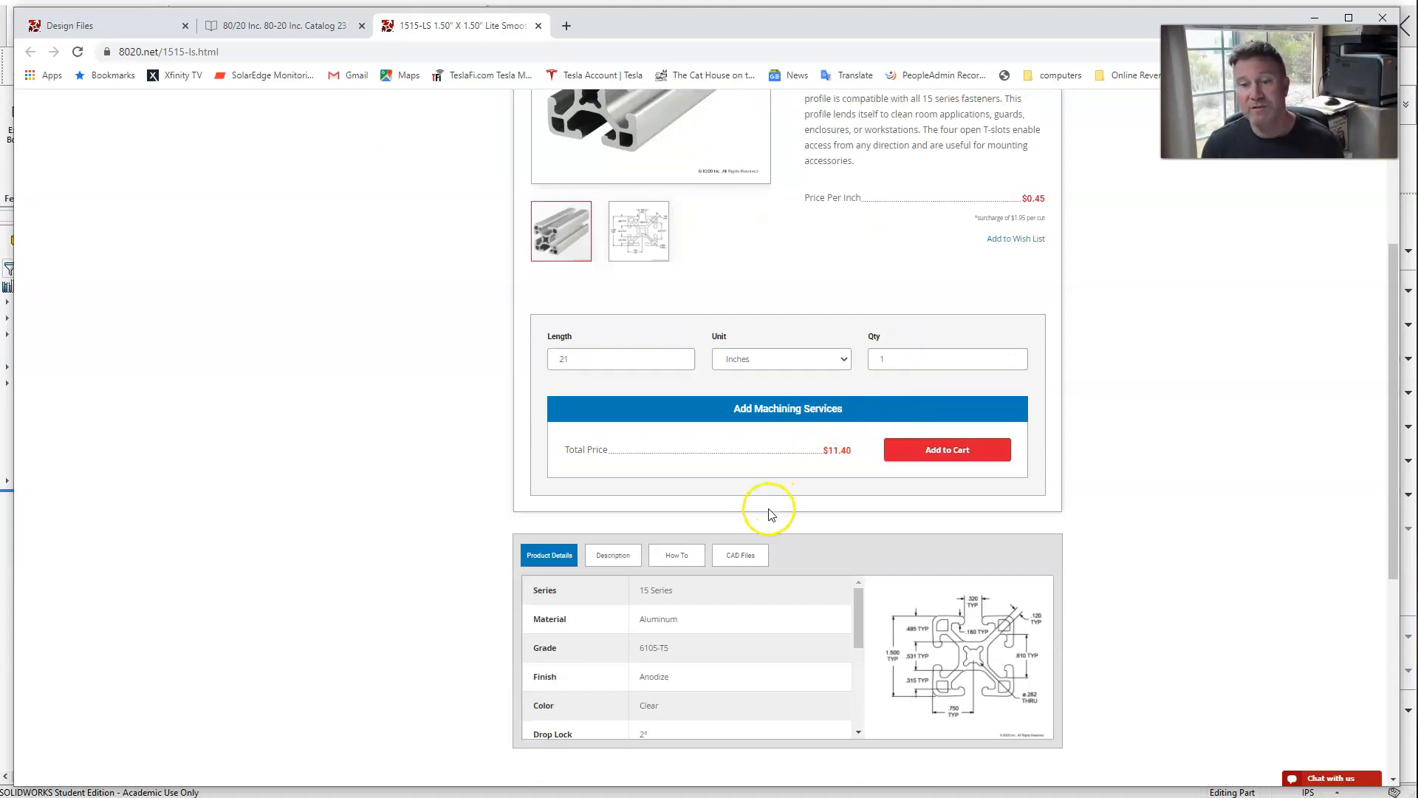
In the product's CAD files section, generate the 1515-LS model with a length of 21.
{"action": "scroll", "coordinate": [643, 598], "scroll_direction": "down", "scroll_amount": 2}
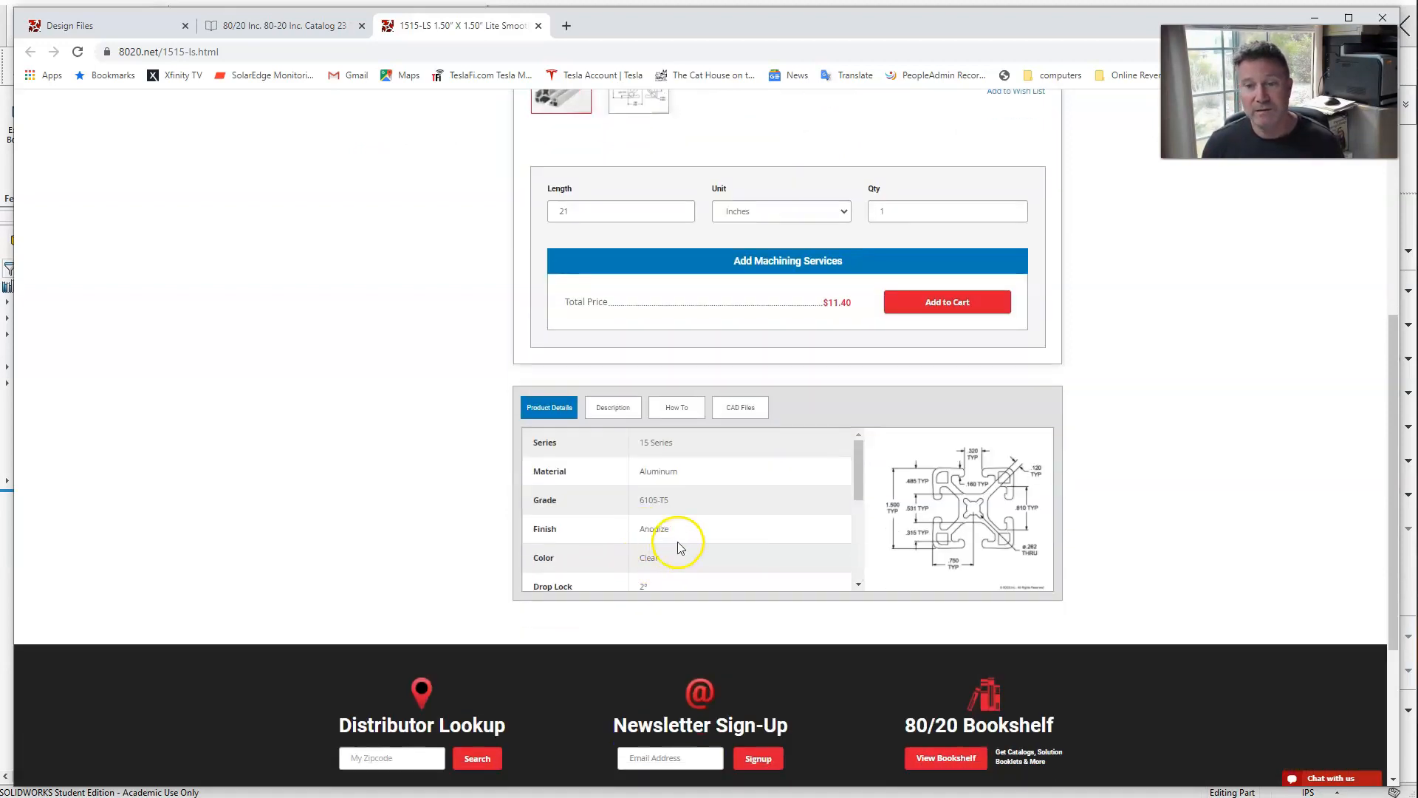
{"action": "left_click", "coordinate": [746, 408]}
{"action": "left_click", "coordinate": [621, 471]}
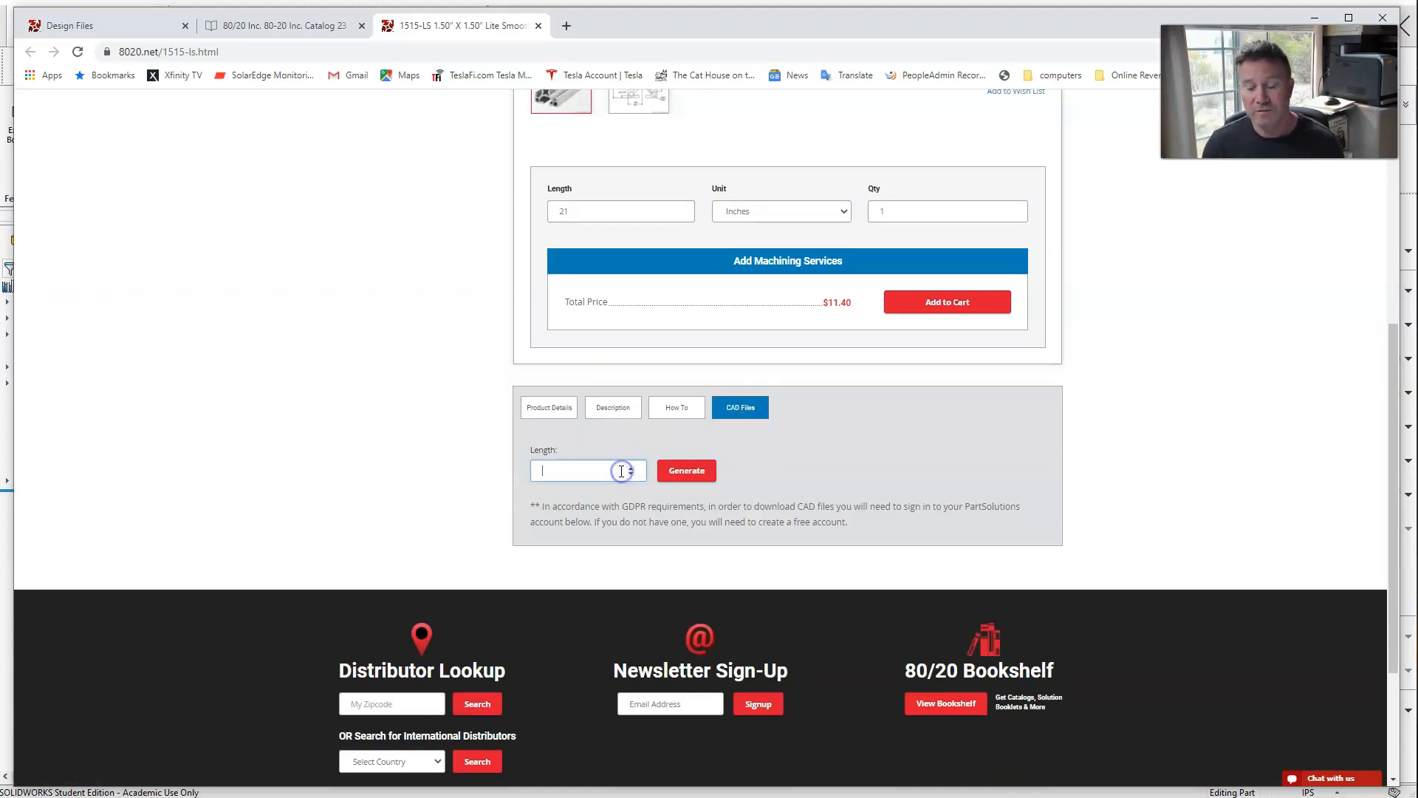
{"action": "left_click", "coordinate": [693, 472]}
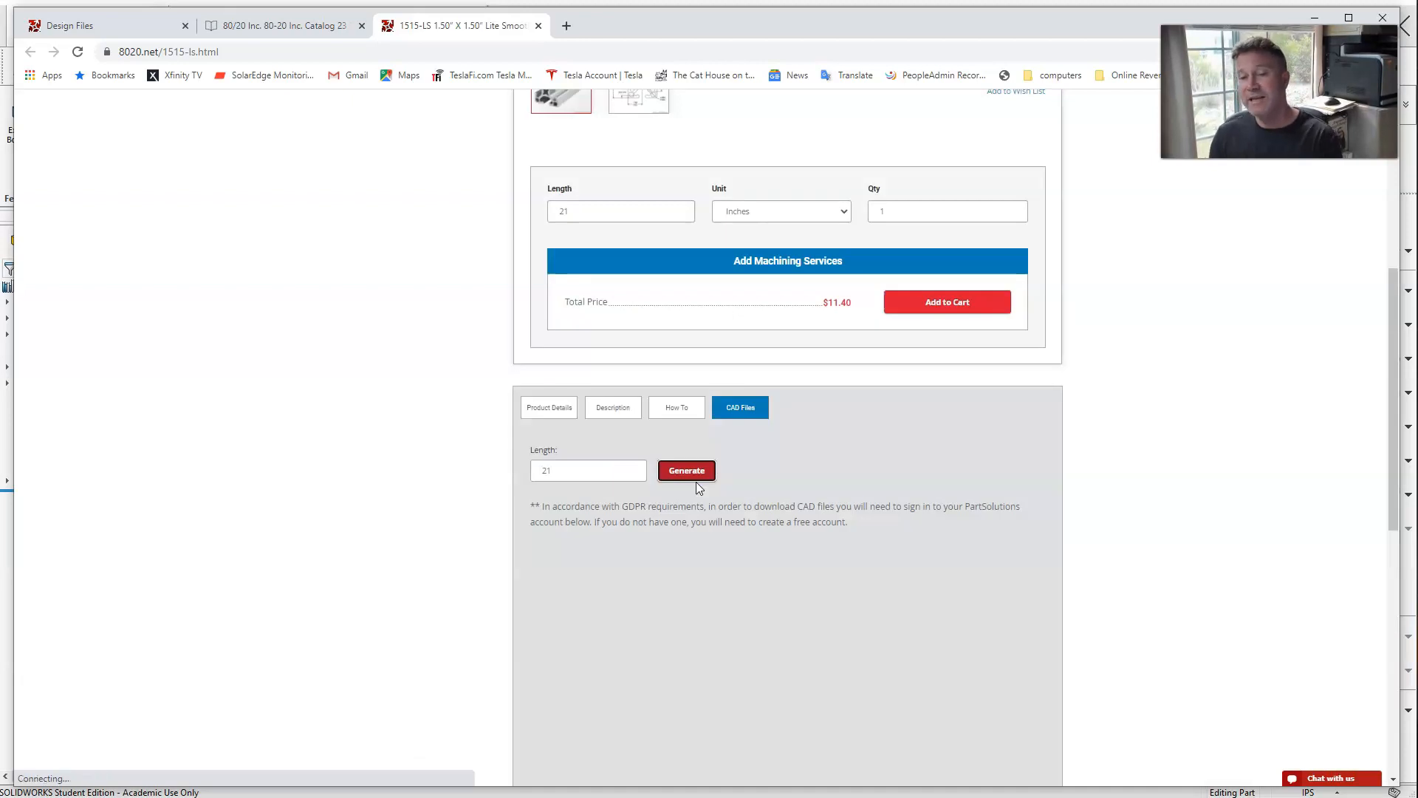
{"action": "left_click", "coordinate": [705, 485]}
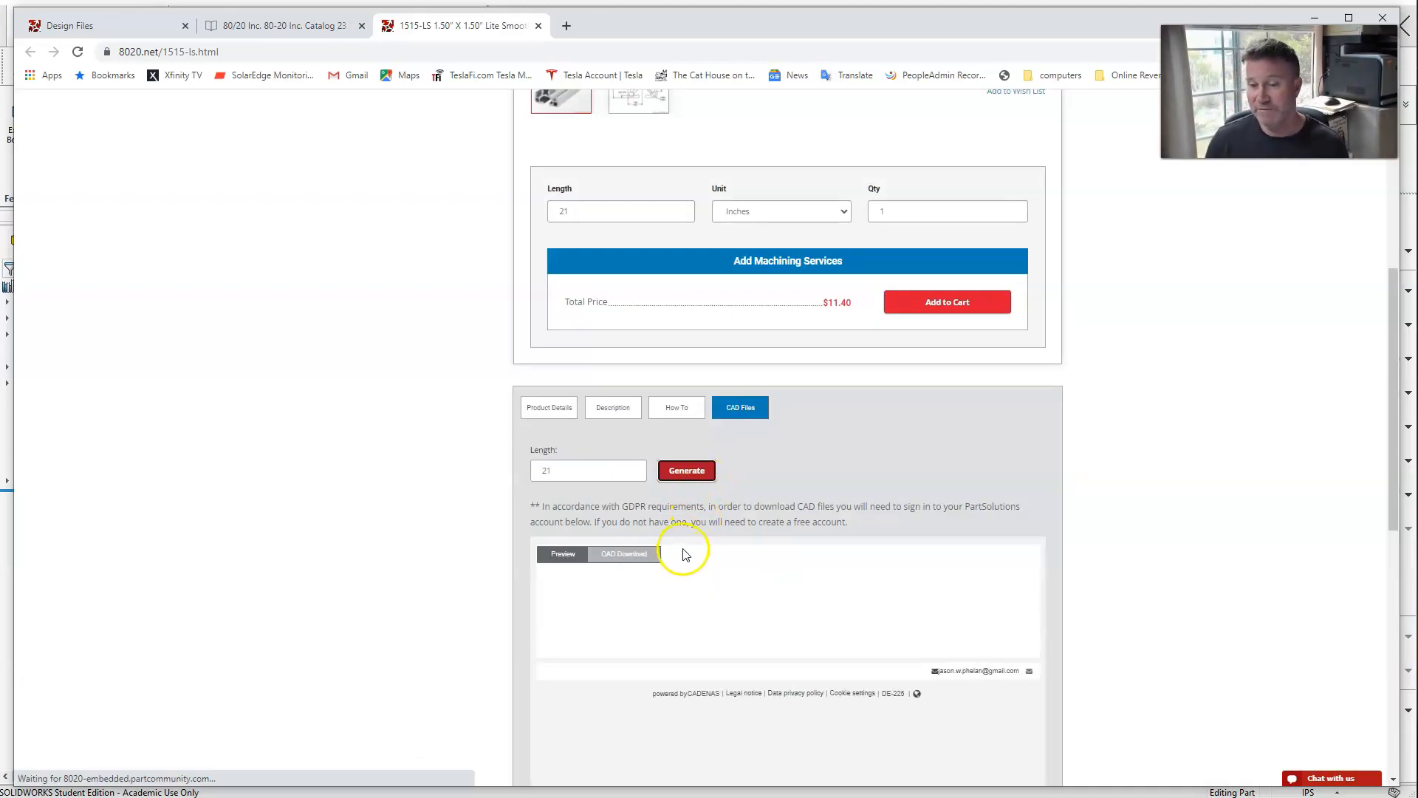
Examine the 3D preview of the 21-inch 1515-LS extrusion up close and from another angle.
{"action": "scroll", "coordinate": [712, 517], "scroll_direction": "down", "scroll_amount": 2}
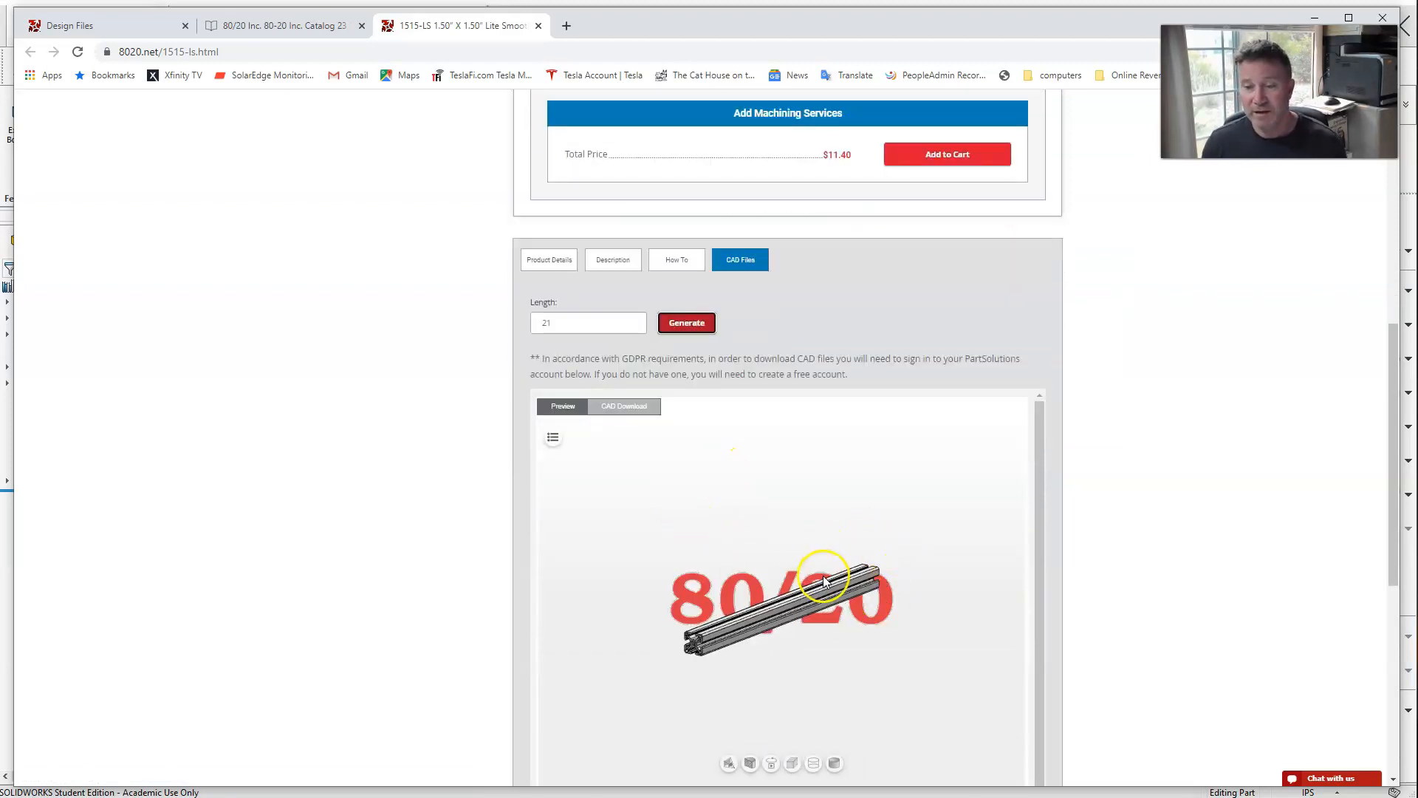
{"action": "left_click", "coordinate": [788, 628]}
{"action": "scroll", "coordinate": [766, 604], "scroll_direction": "up", "scroll_amount": 4}
{"action": "scroll", "coordinate": [782, 596], "scroll_direction": "up", "scroll_amount": 2}
{"action": "scroll", "coordinate": [781, 596], "scroll_direction": "down", "scroll_amount": 5}
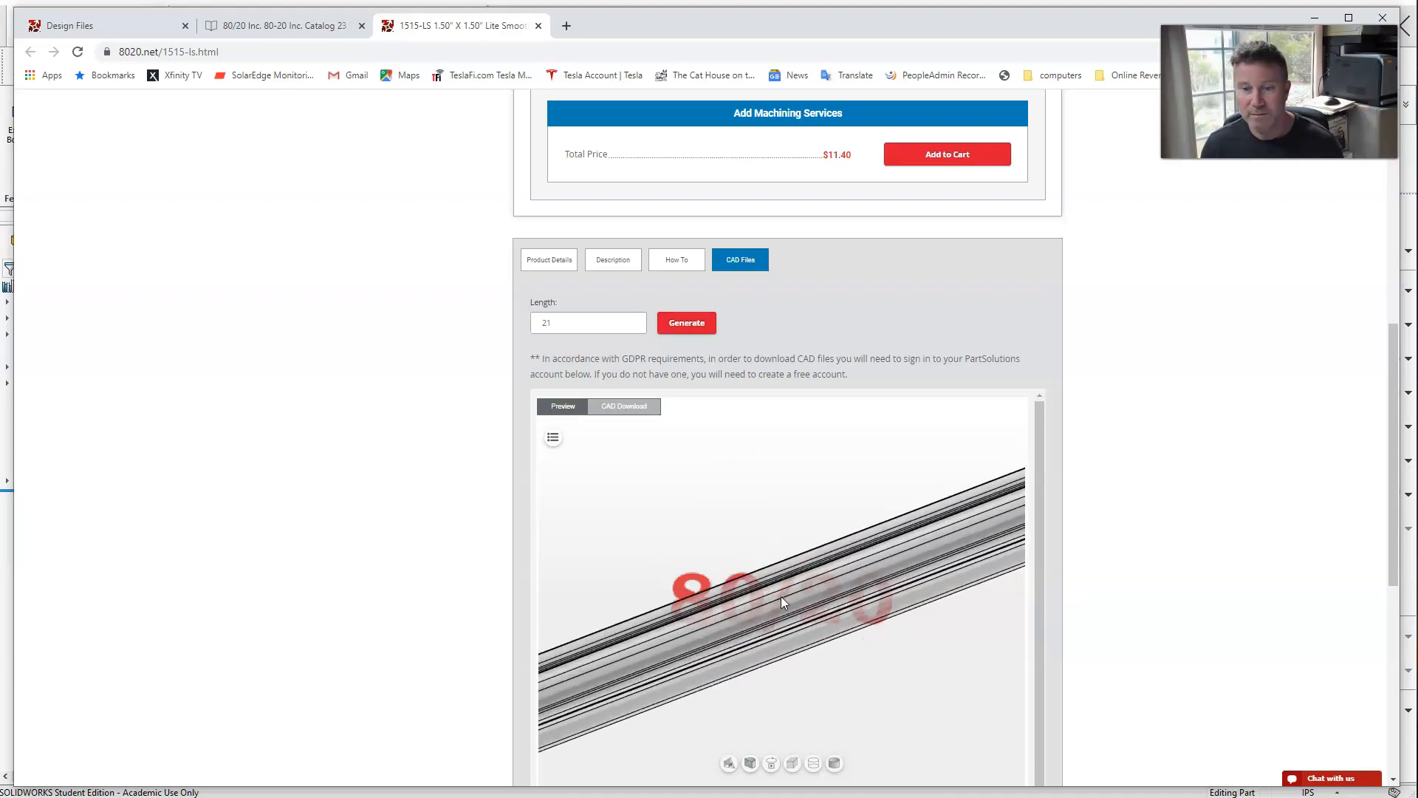
{"action": "left_click_drag", "start_coordinate": [778, 580], "coordinate": [767, 553]}
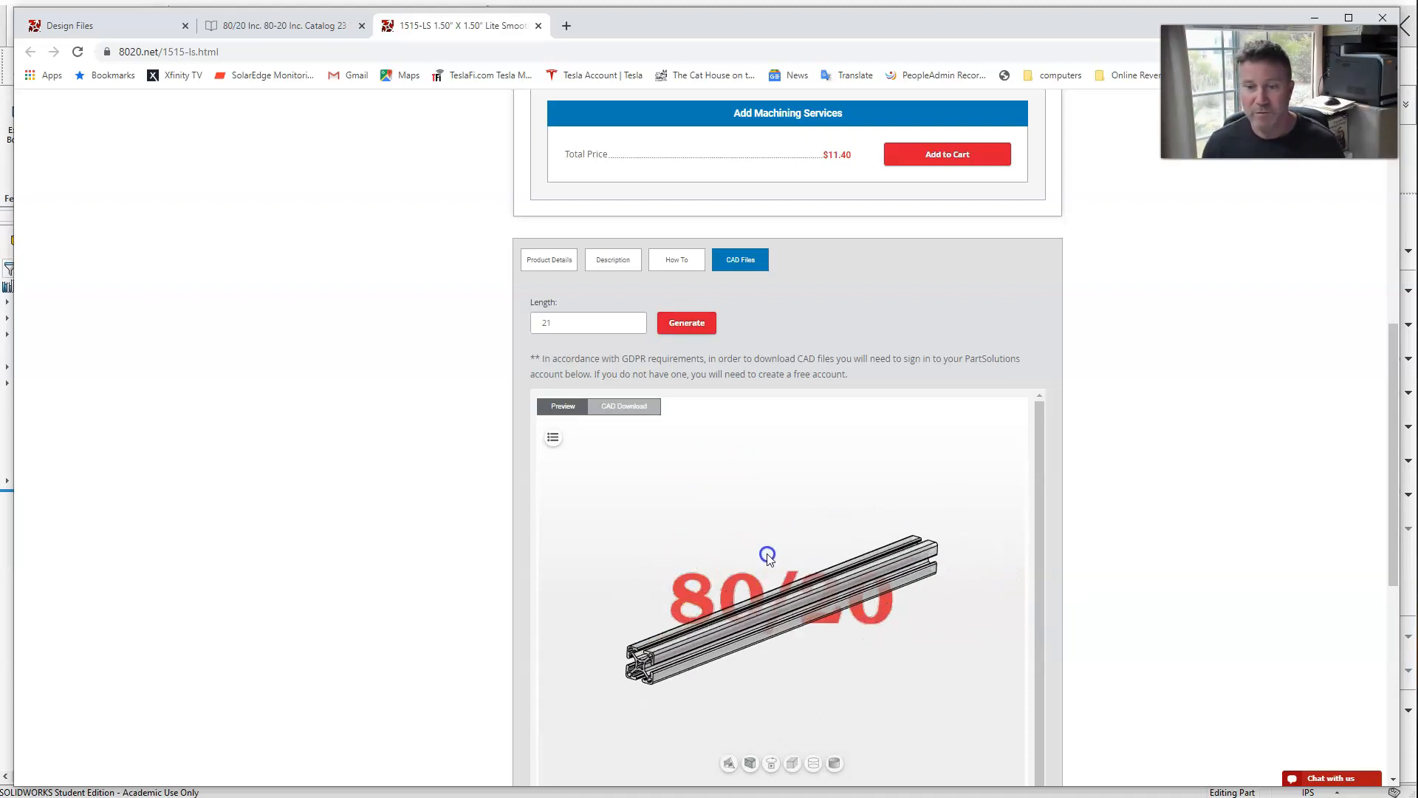
Open the format selection for the 21-inch extrusion's CAD download.
{"action": "left_click", "coordinate": [632, 407]}
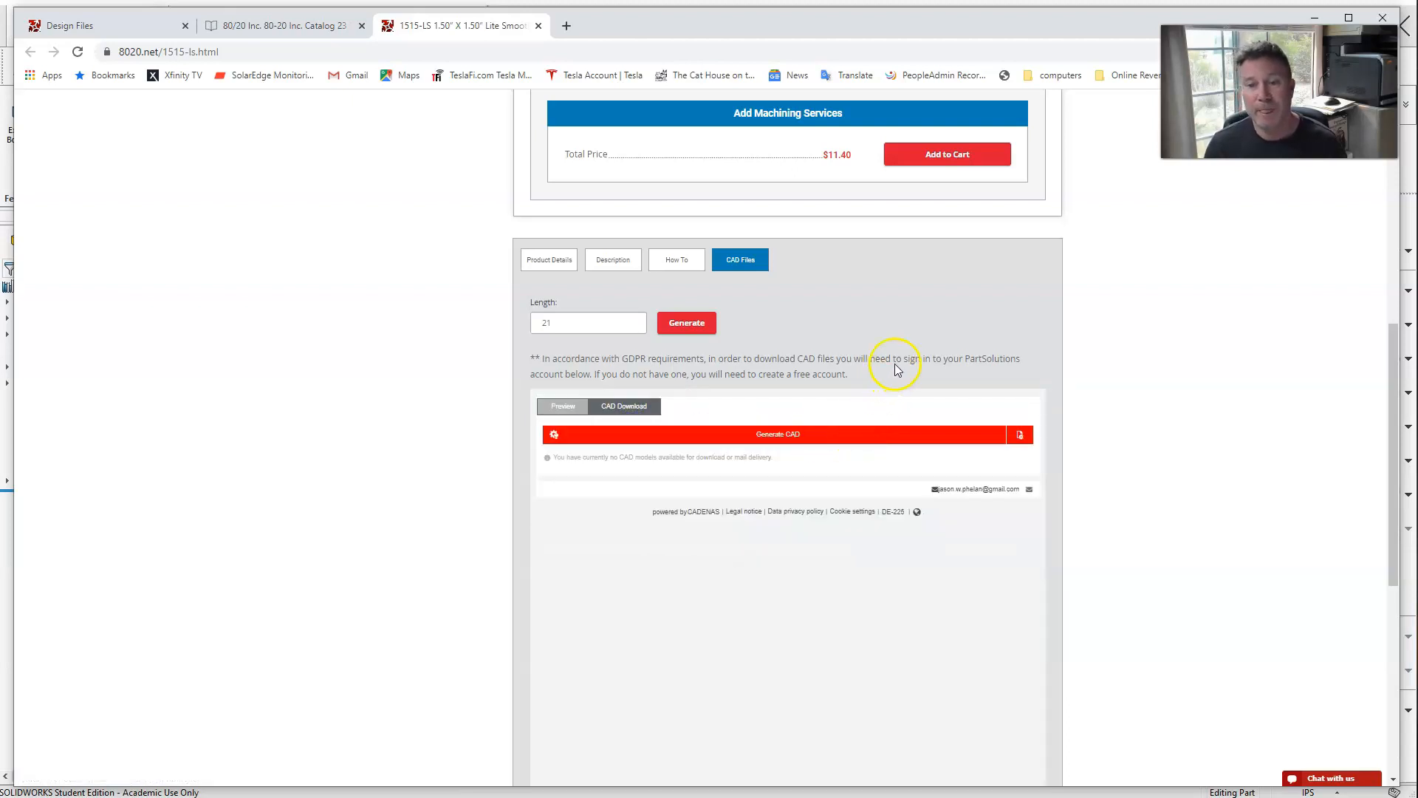
{"action": "left_click", "coordinate": [1020, 436]}
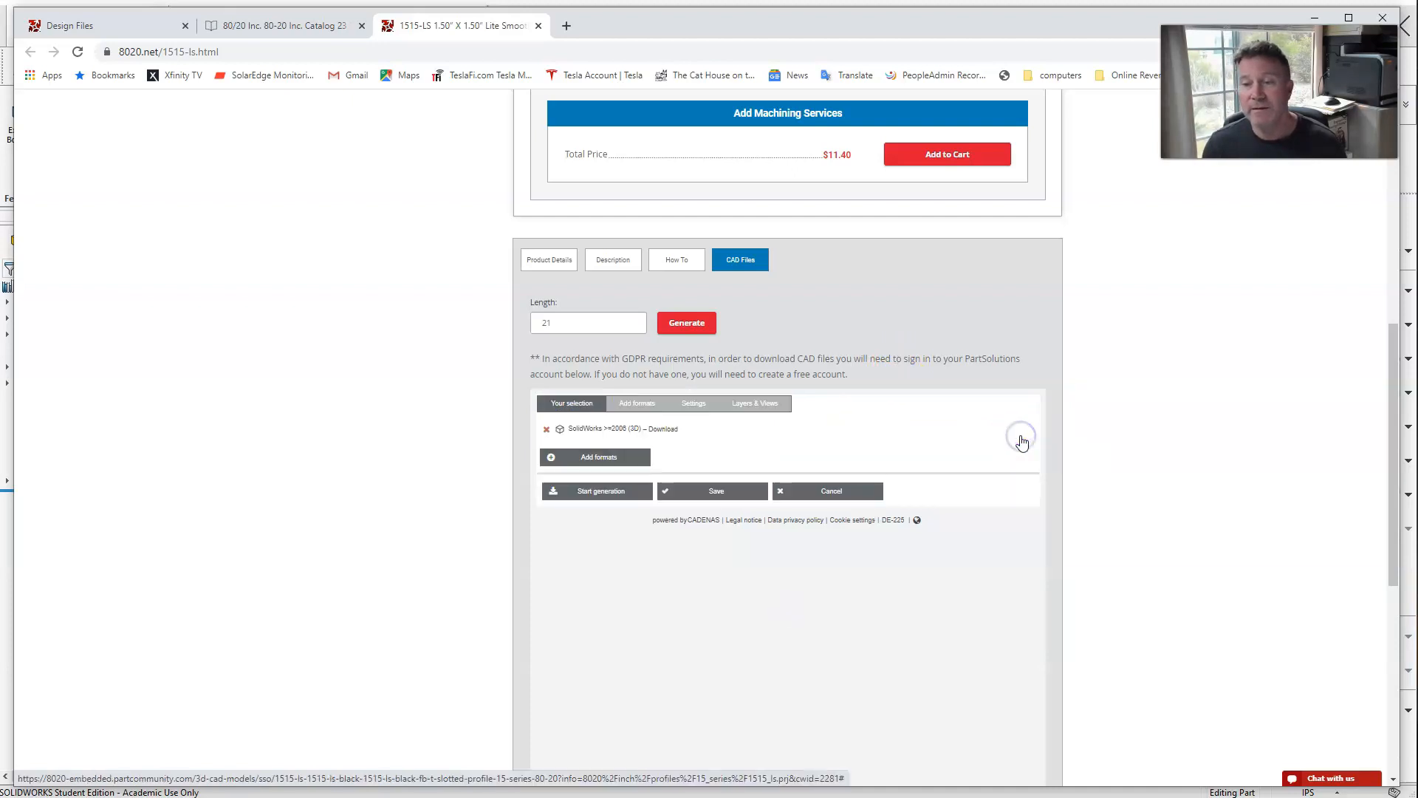
Try to add another download format alongside SolidWorks >=2006 (3D).
{"action": "left_click", "coordinate": [597, 459]}
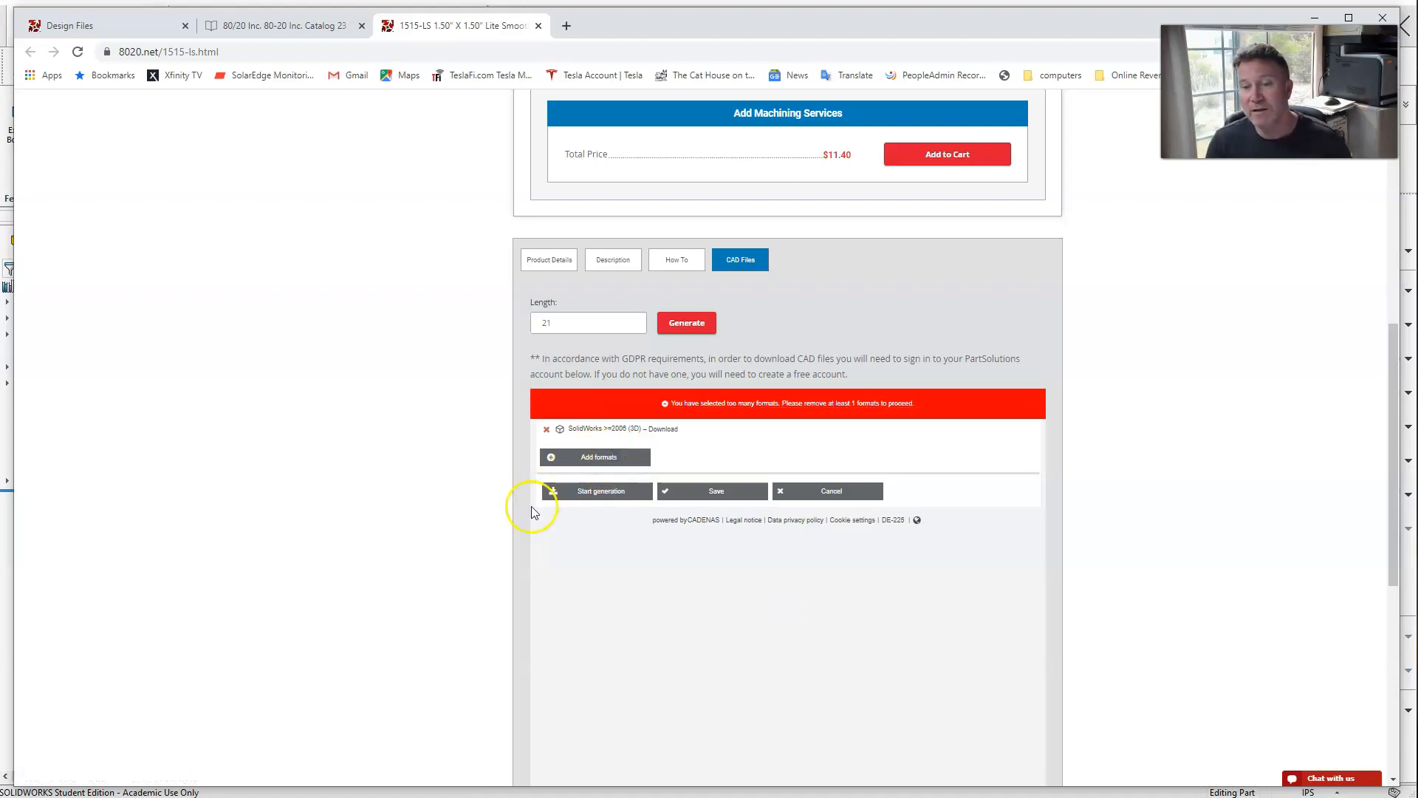
{"action": "left_click", "coordinate": [548, 464]}
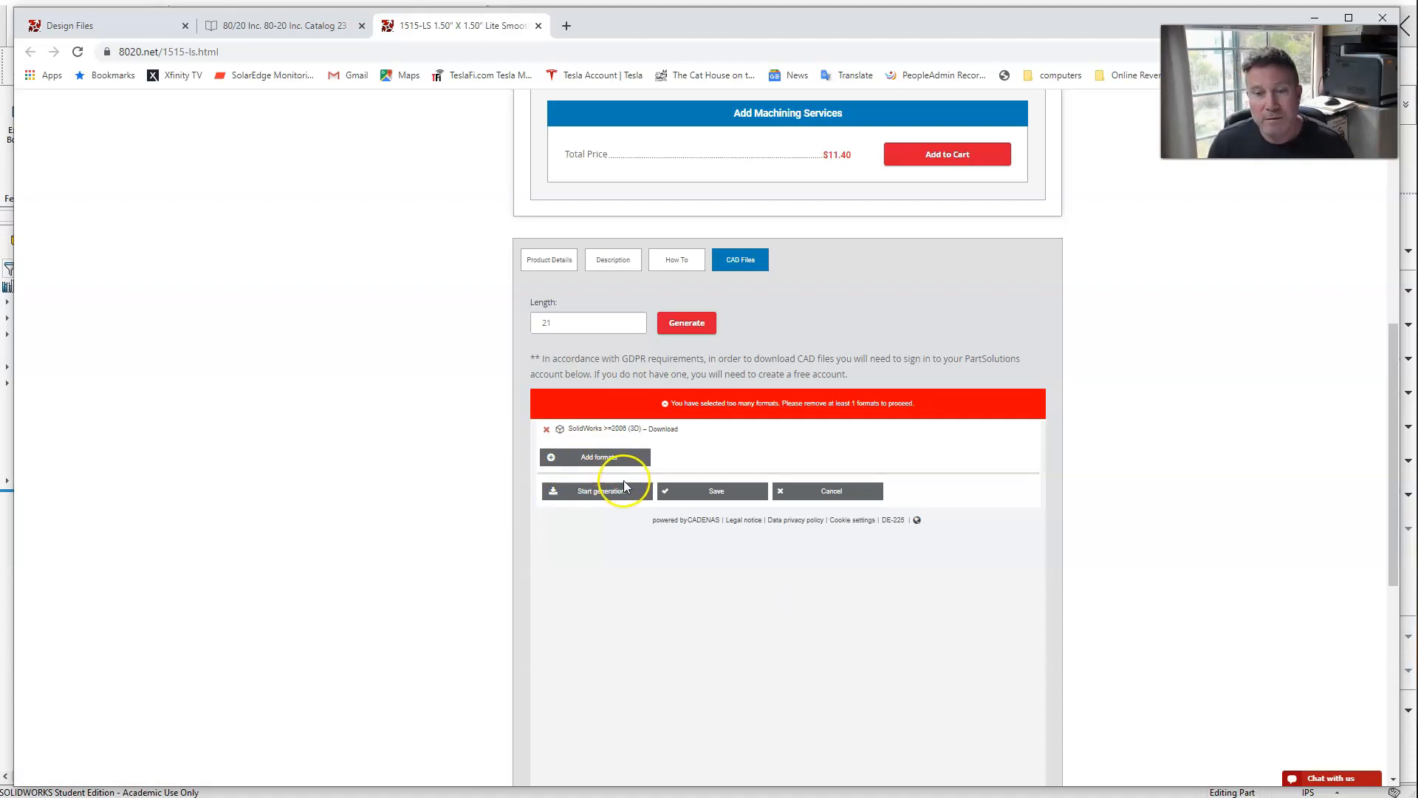
{"action": "scroll", "coordinate": [623, 480], "scroll_direction": "down", "scroll_amount": 1}
{"action": "left_click", "coordinate": [637, 329]}
{"action": "left_click", "coordinate": [550, 384]}
{"action": "left_click", "coordinate": [595, 383]}
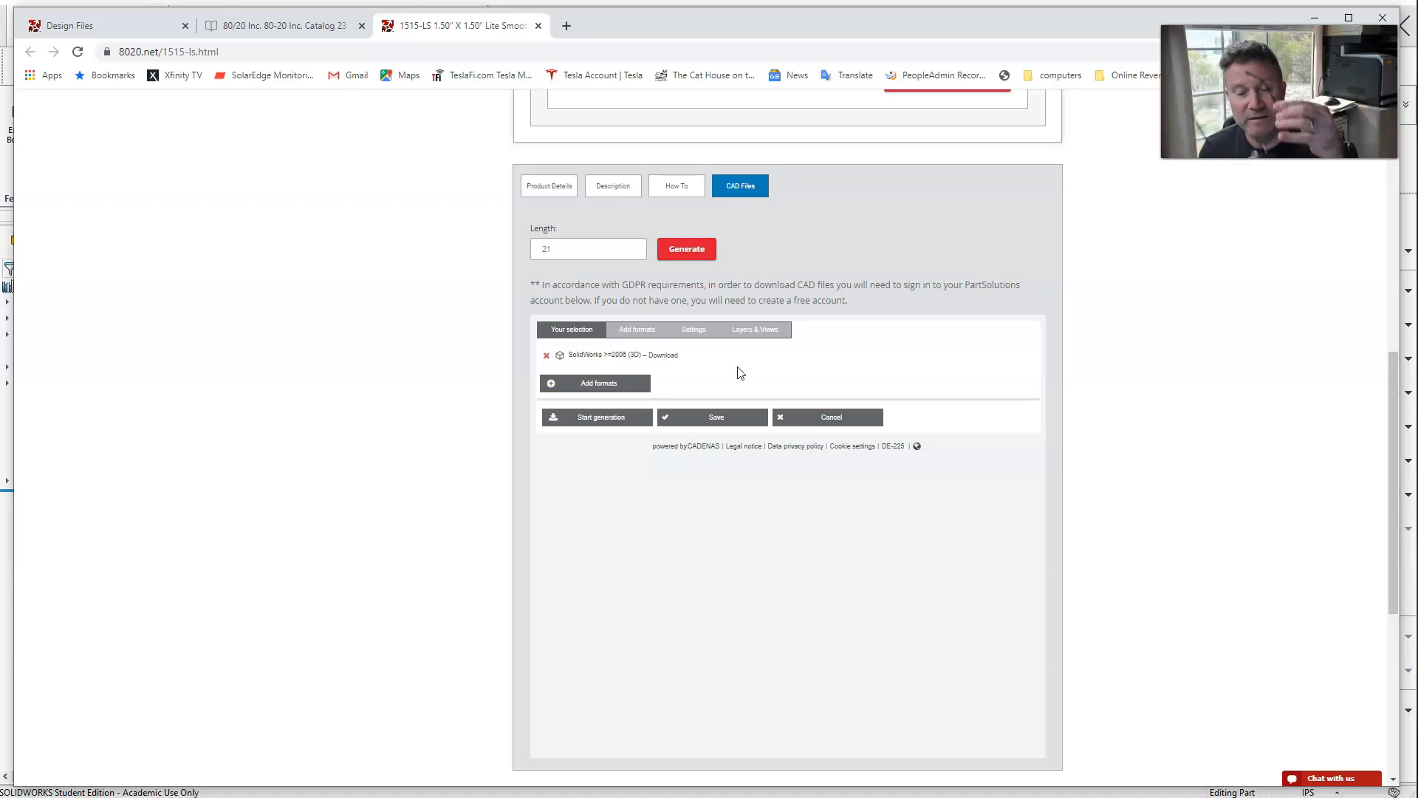
{"action": "left_click", "coordinate": [637, 384]}
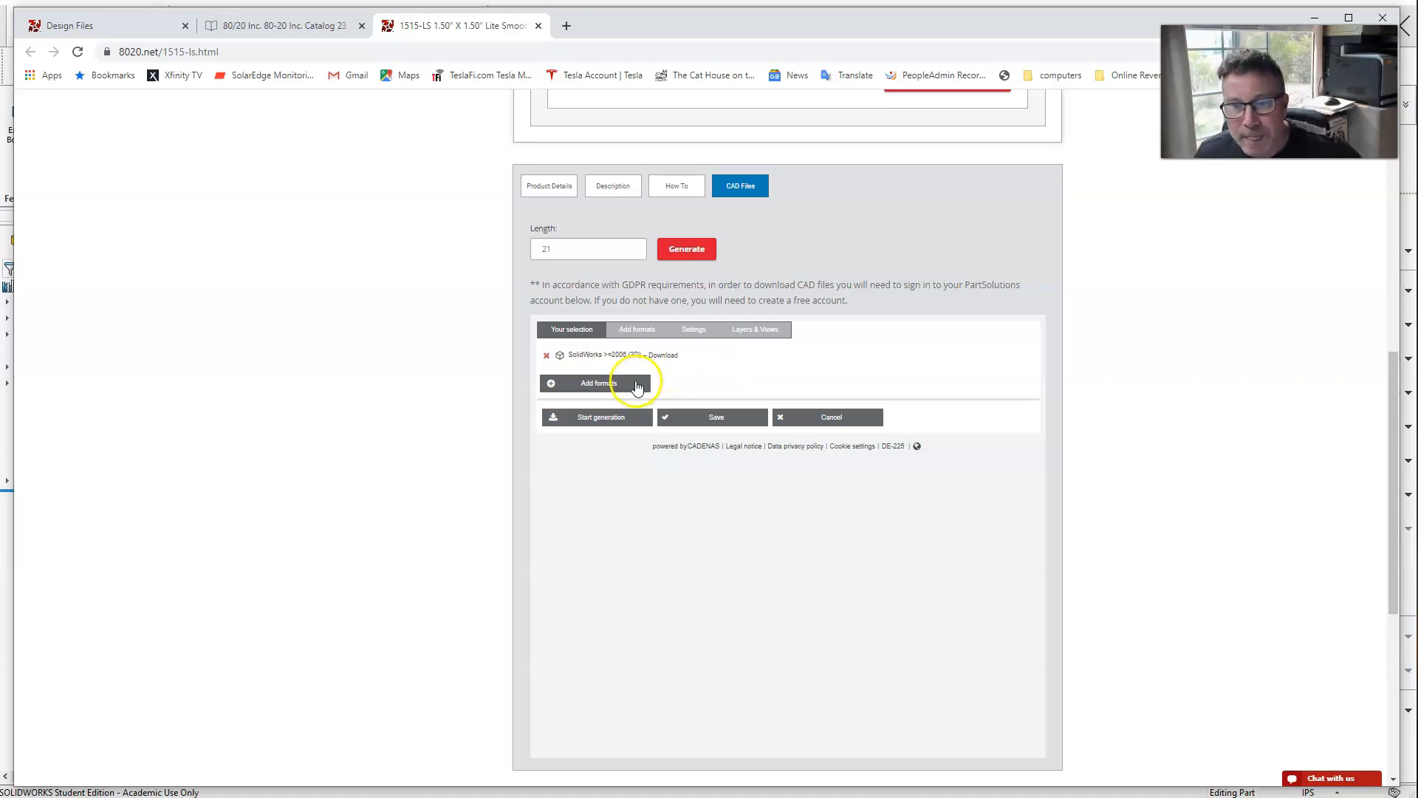
{"action": "left_click", "coordinate": [551, 384]}
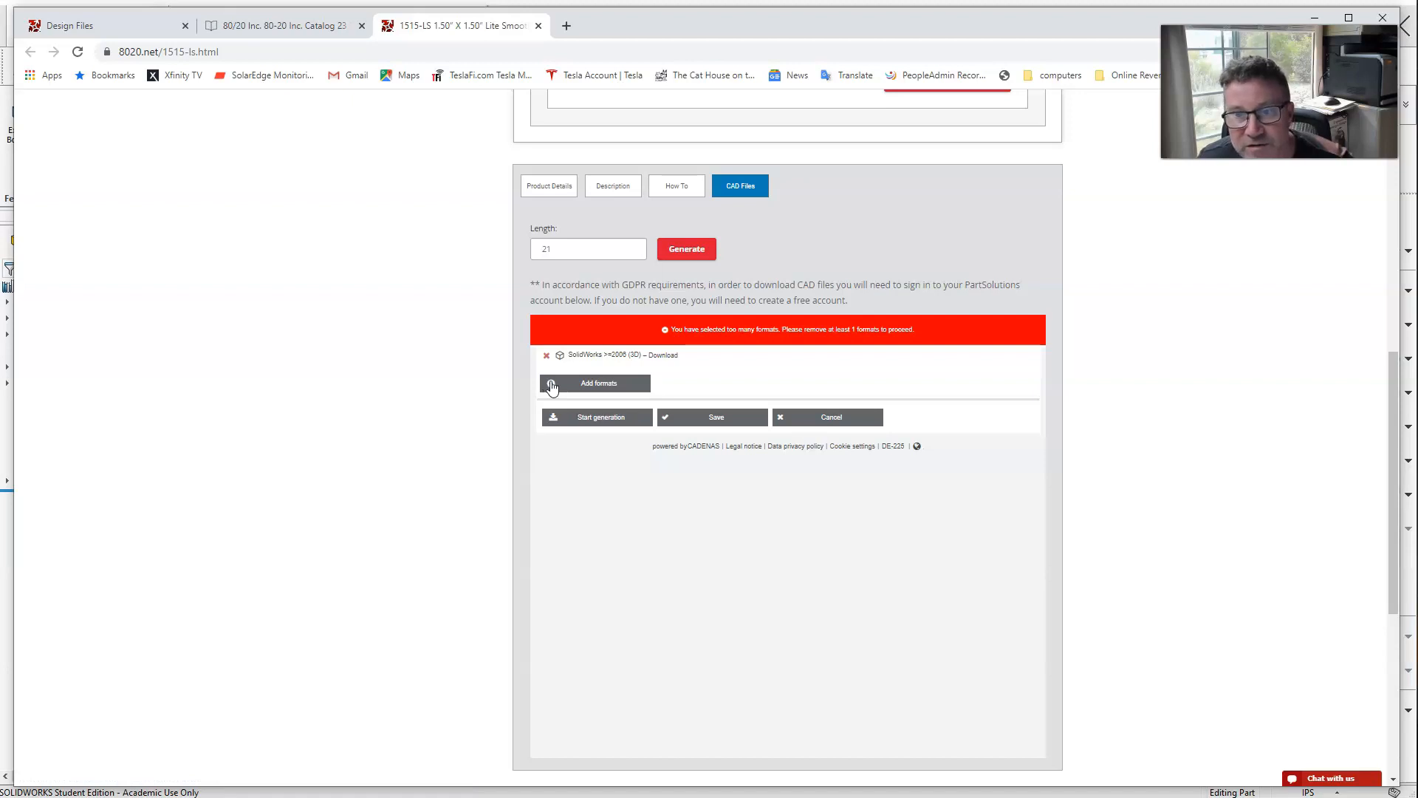
Remove the selected download format and choose SolidWorks >=2006 (3D) from the list of available formats.
{"action": "left_click", "coordinate": [546, 356]}
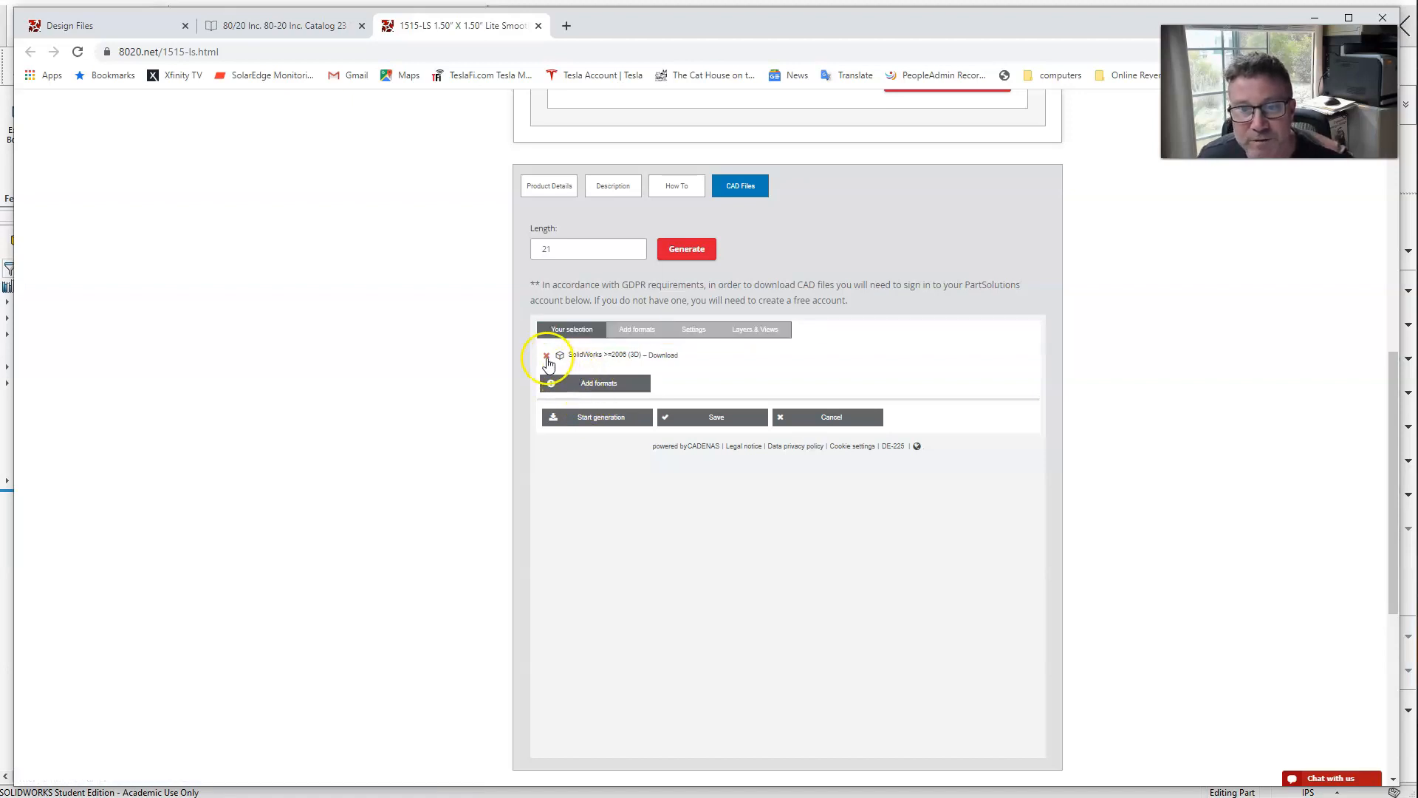
{"action": "left_click", "coordinate": [549, 397]}
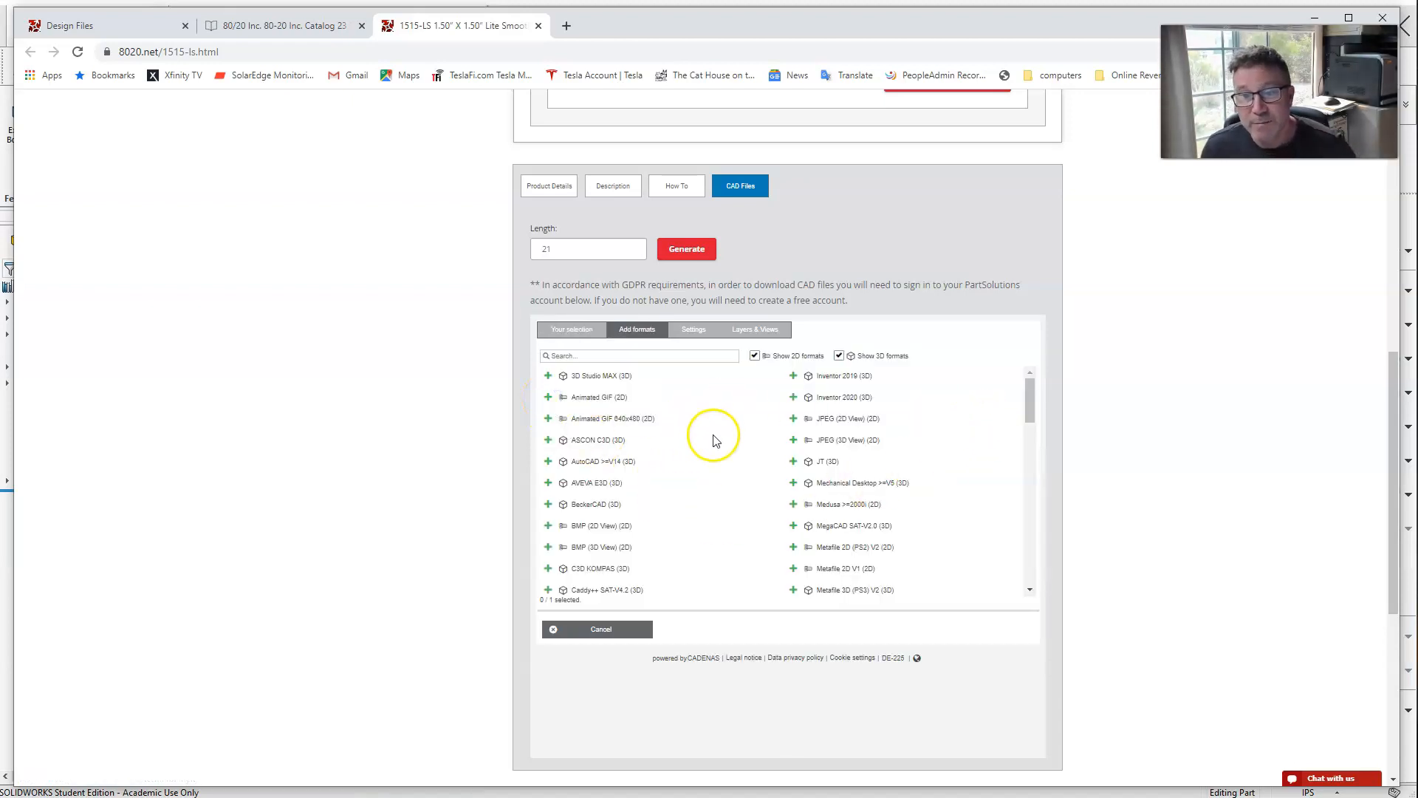
{"action": "mouse_move", "coordinate": [1029, 396]}
{"action": "left_mouse_down"}
{"action": "mouse_move", "coordinate": [1041, 452]}
{"action": "mouse_move", "coordinate": [1031, 563]}
{"action": "mouse_move", "coordinate": [1045, 384]}
{"action": "left_mouse_up"}
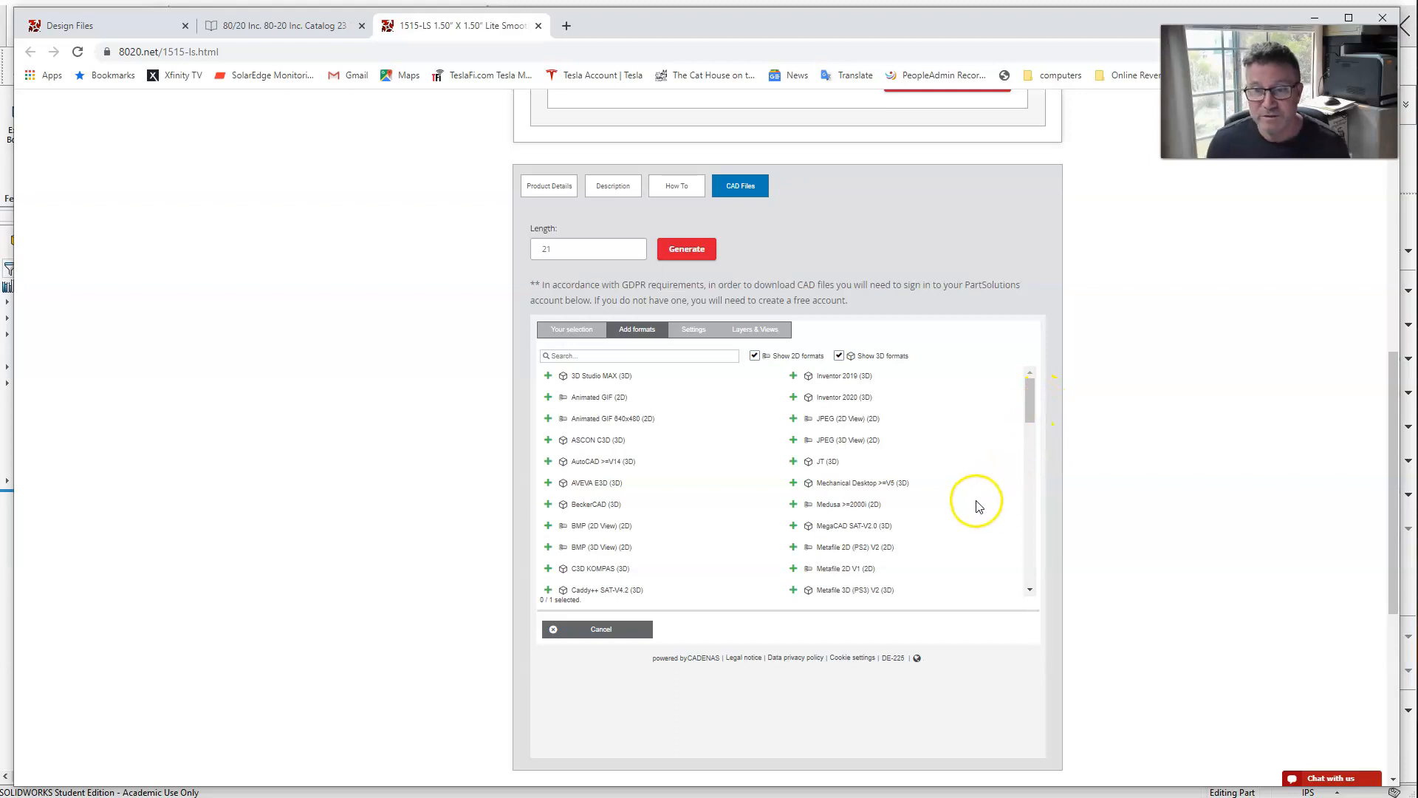
{"action": "scroll", "coordinate": [970, 546], "scroll_direction": "down", "scroll_amount": 1}
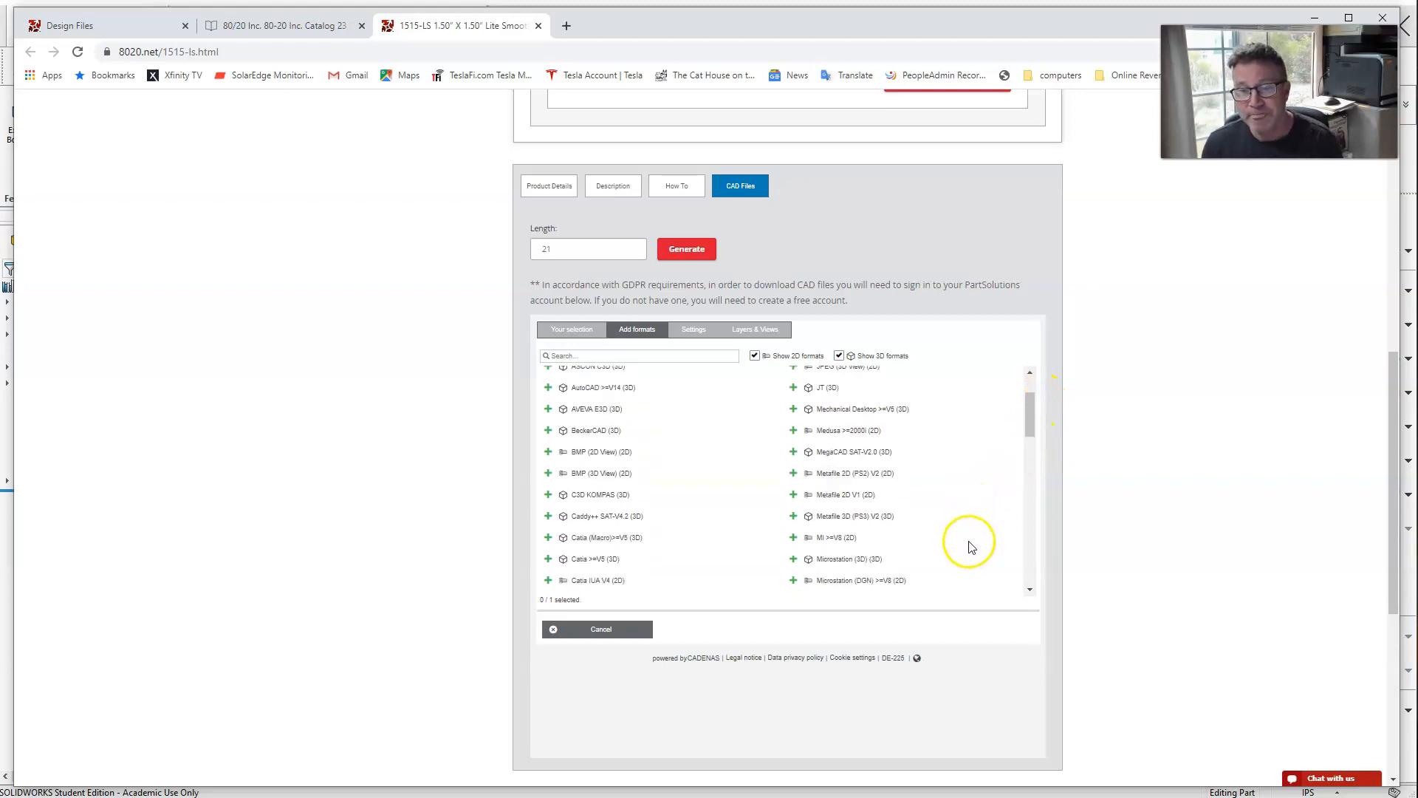
{"action": "scroll", "coordinate": [975, 547], "scroll_direction": "down", "scroll_amount": 7}
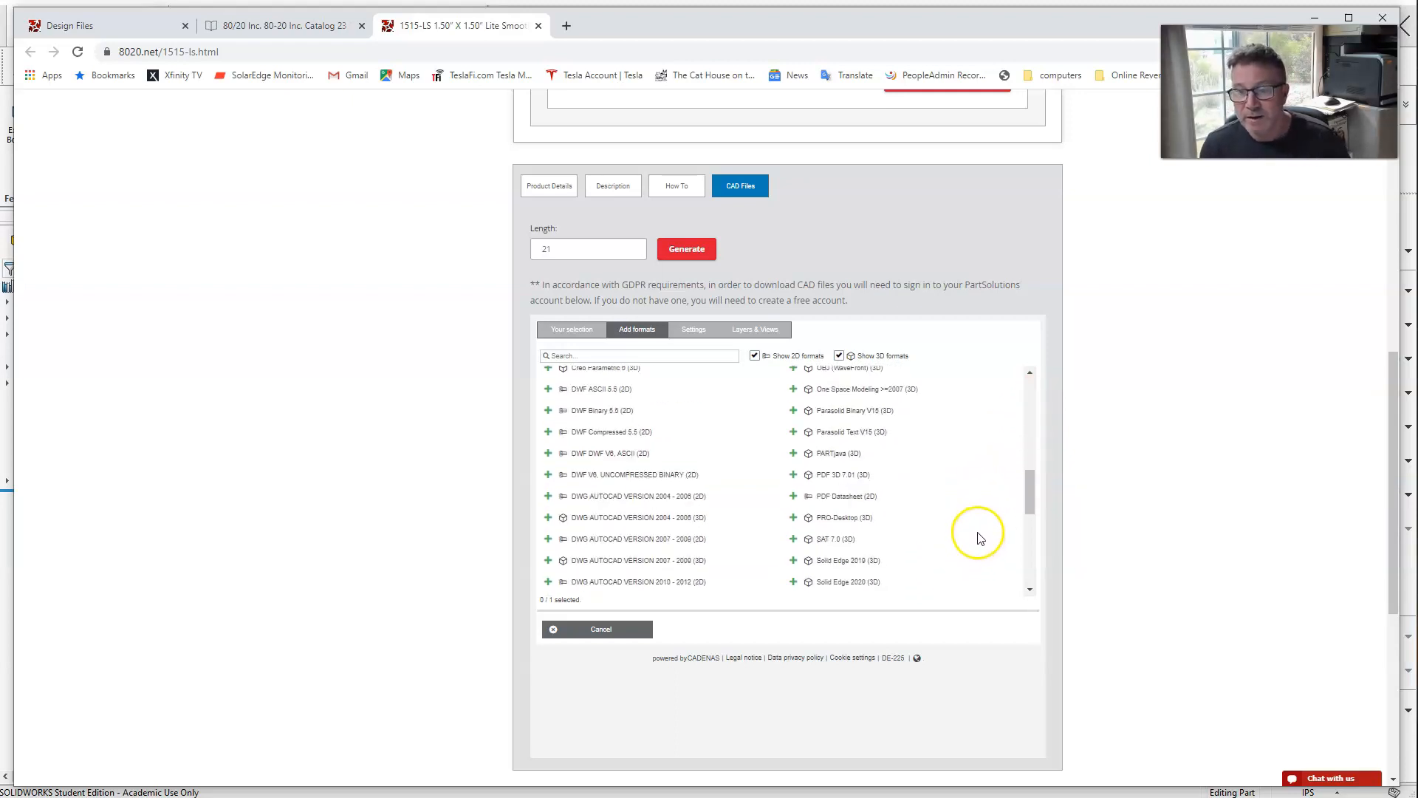
{"action": "scroll", "coordinate": [980, 537], "scroll_direction": "down", "scroll_amount": 1}
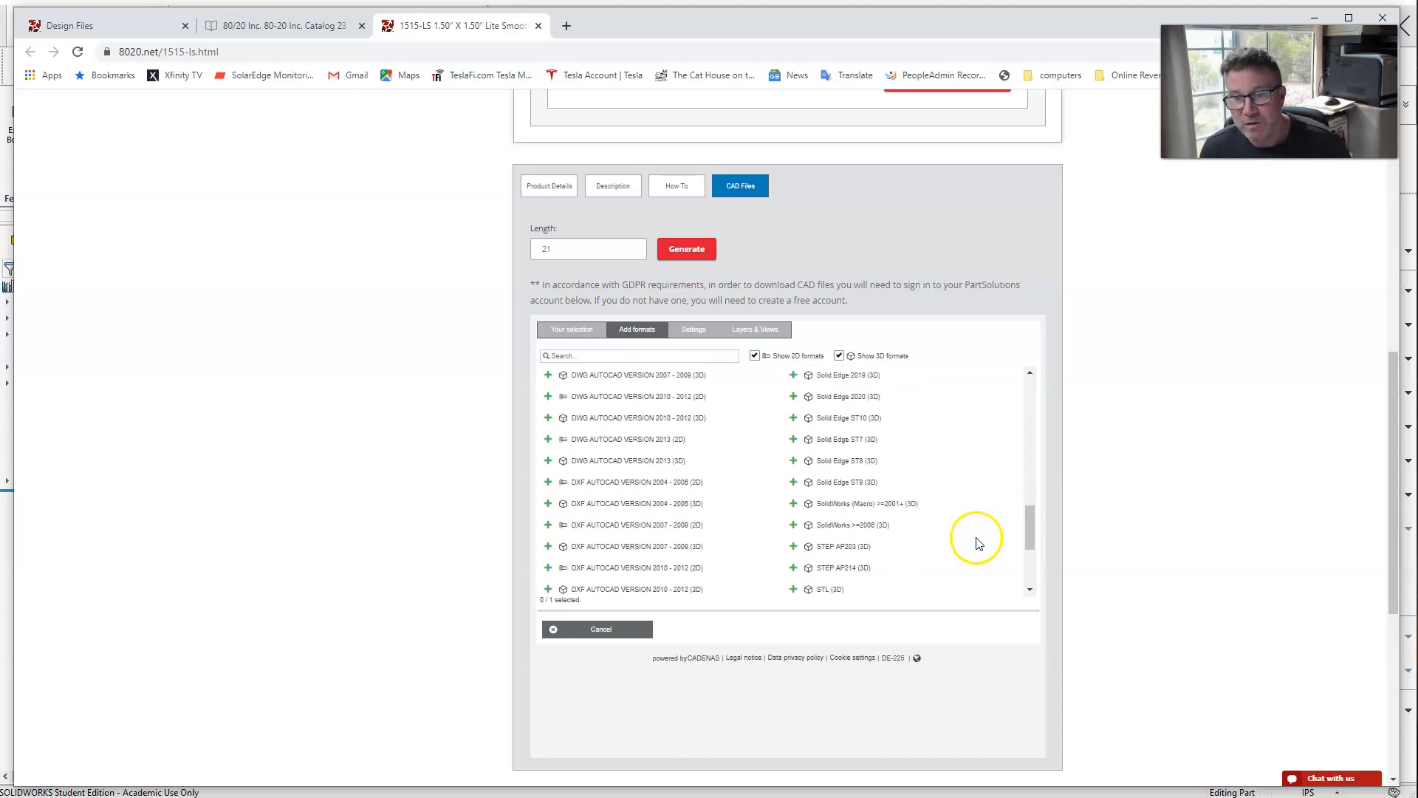
{"action": "left_click", "coordinate": [843, 526]}
Generate the 21-inch 1515-LS SolidWorks model and bring up its downloaded archive 8020_1515LS21CL (3) in File Explorer.
{"action": "scroll", "coordinate": [1163, 338], "scroll_direction": "up", "scroll_amount": 5}
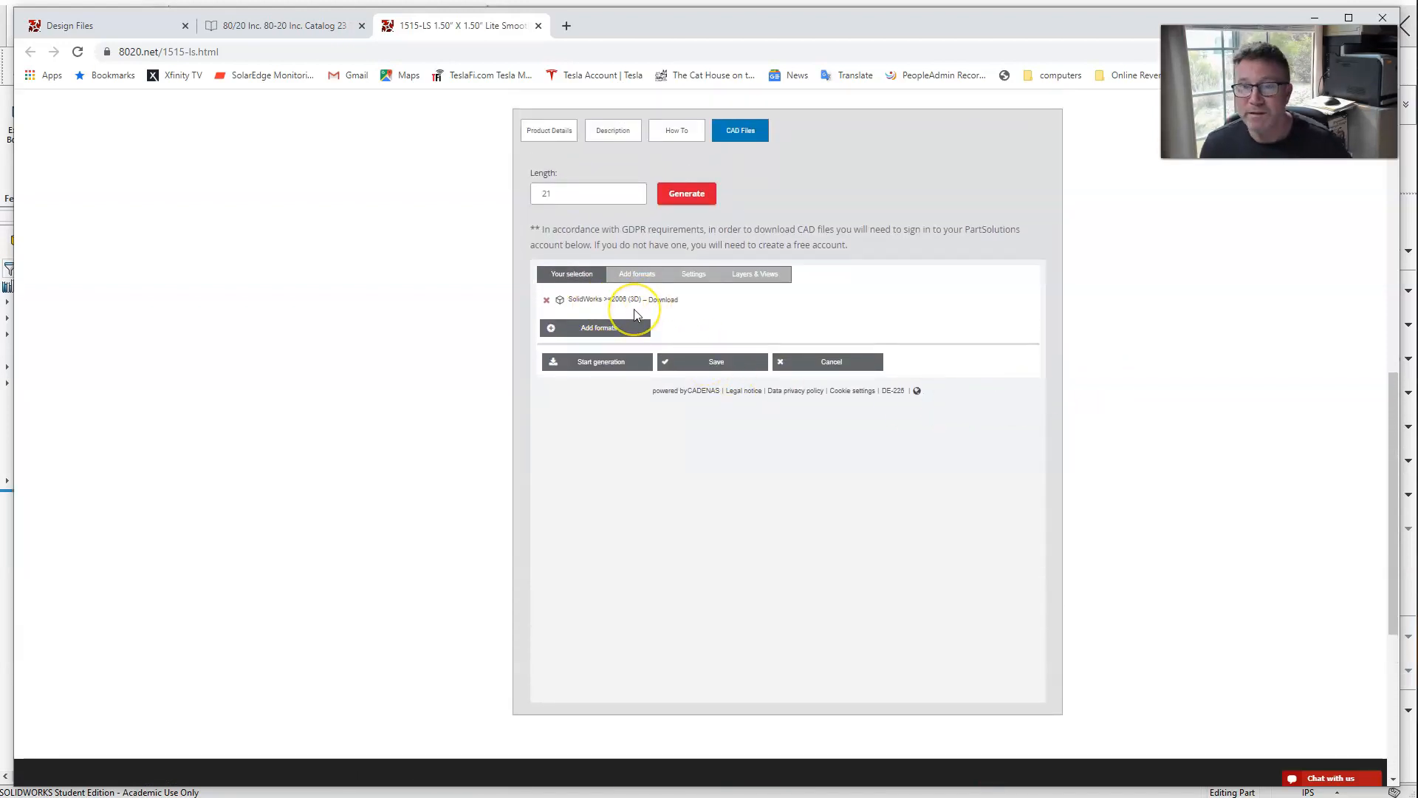
{"action": "left_click", "coordinate": [602, 371]}
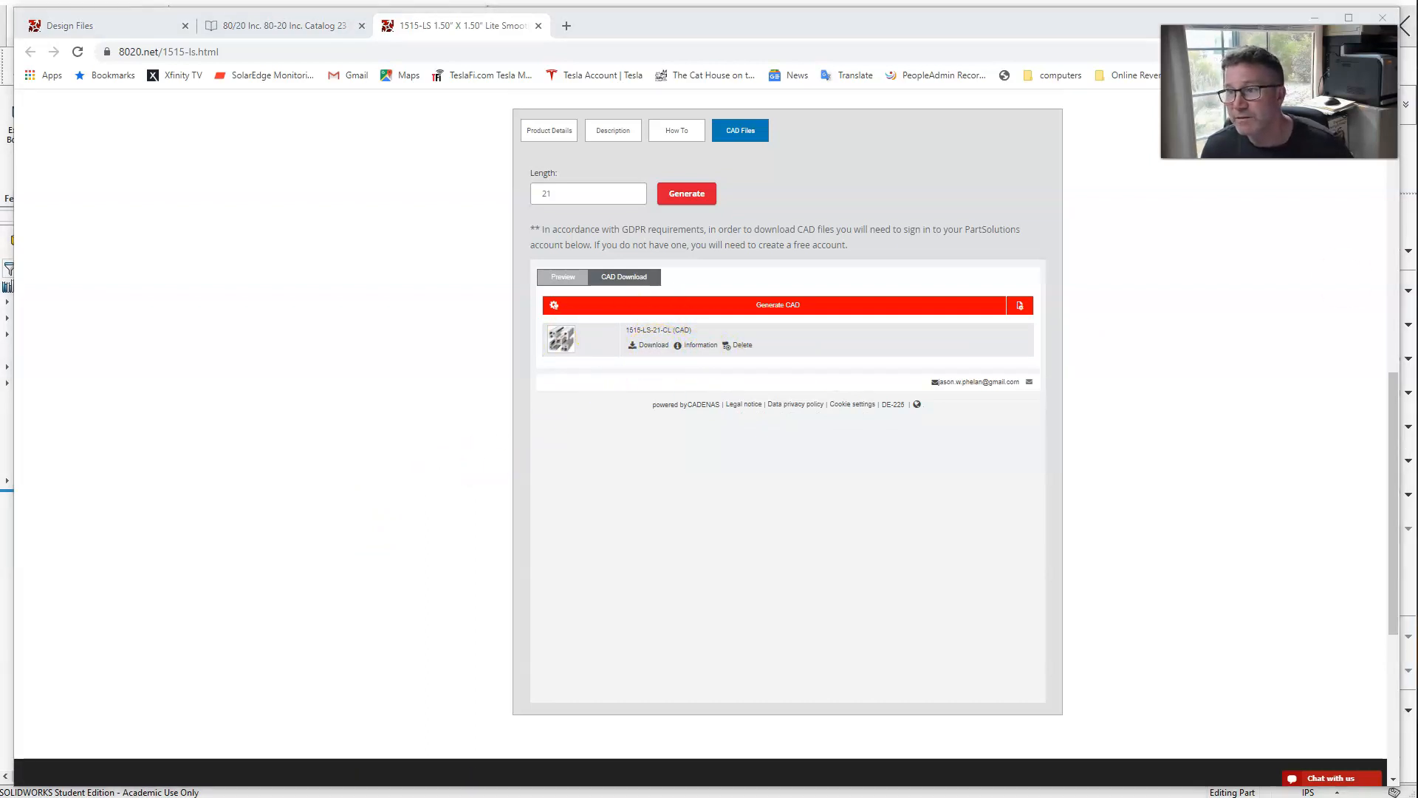
{"action": "left_click_drag", "start_coordinate": [1125, 268], "coordinate": [1068, 235]}
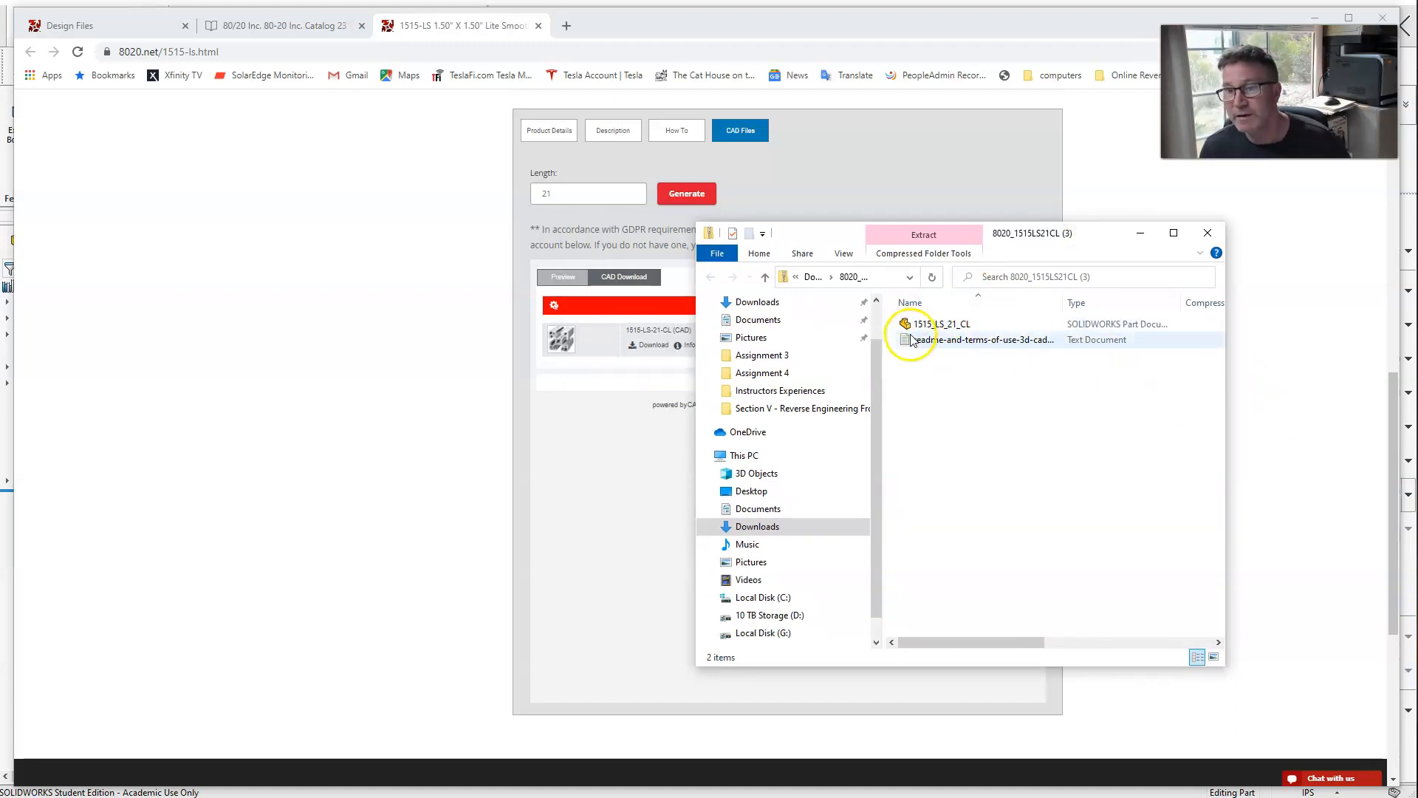
Copy the 1515_LS_21_CL part from the downloaded archive into the 80-20 Example folder.
{"action": "left_click_drag", "start_coordinate": [918, 325], "coordinate": [1417, 509]}
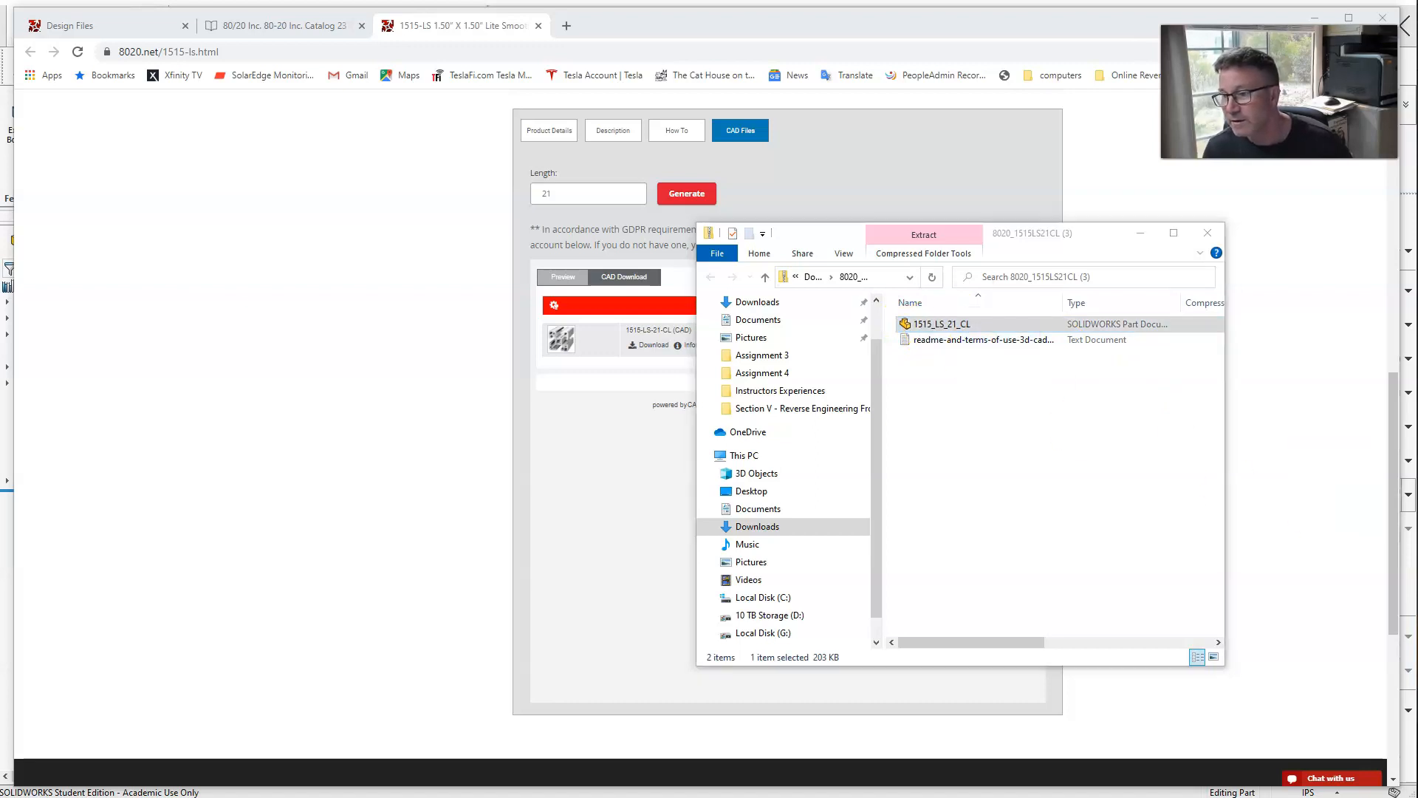
{"action": "left_click_drag", "start_coordinate": [1417, 510], "coordinate": [633, 166]}
{"action": "left_click_drag", "start_coordinate": [1034, 233], "coordinate": [1417, 332]}
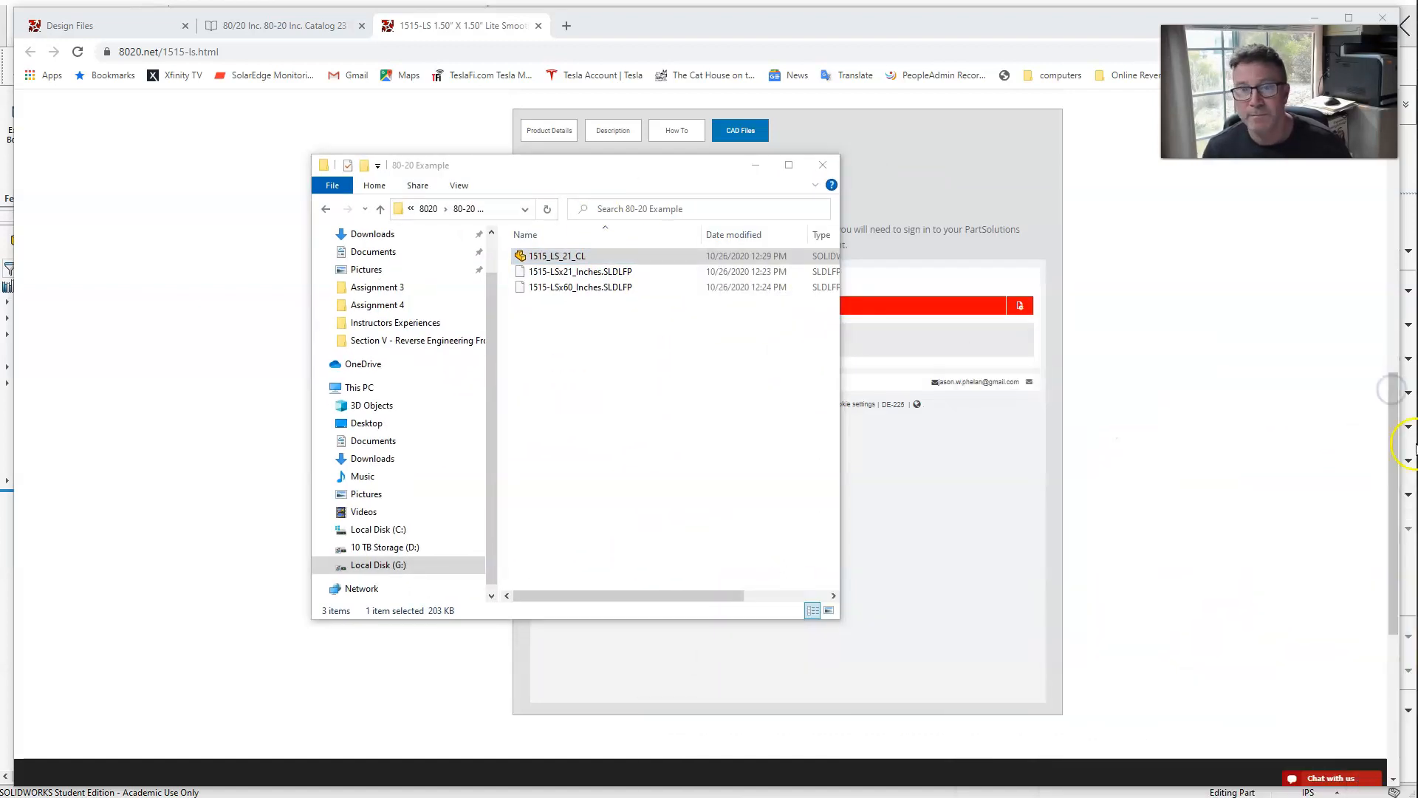
{"action": "left_click", "coordinate": [700, 473]}
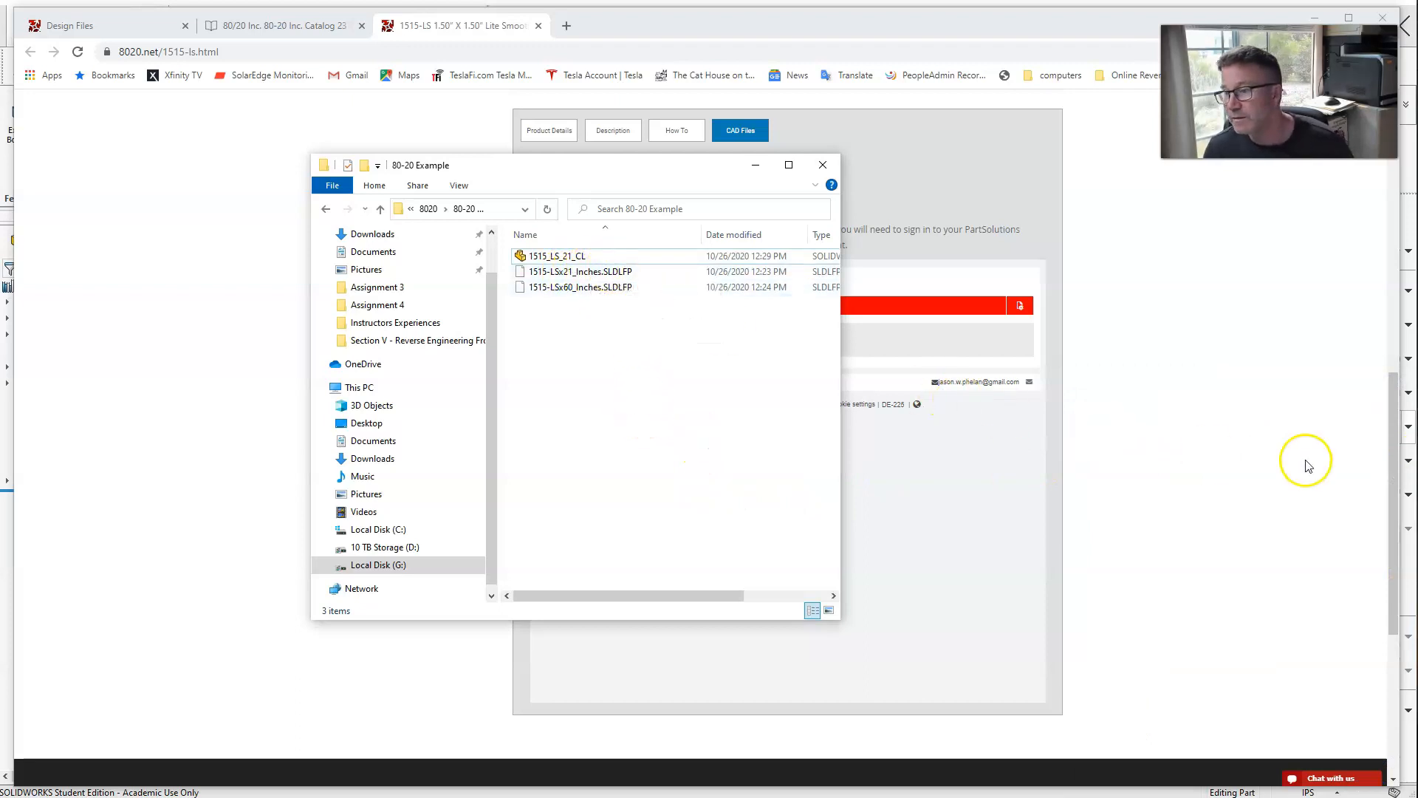
{"action": "double_click", "coordinate": [561, 256]}
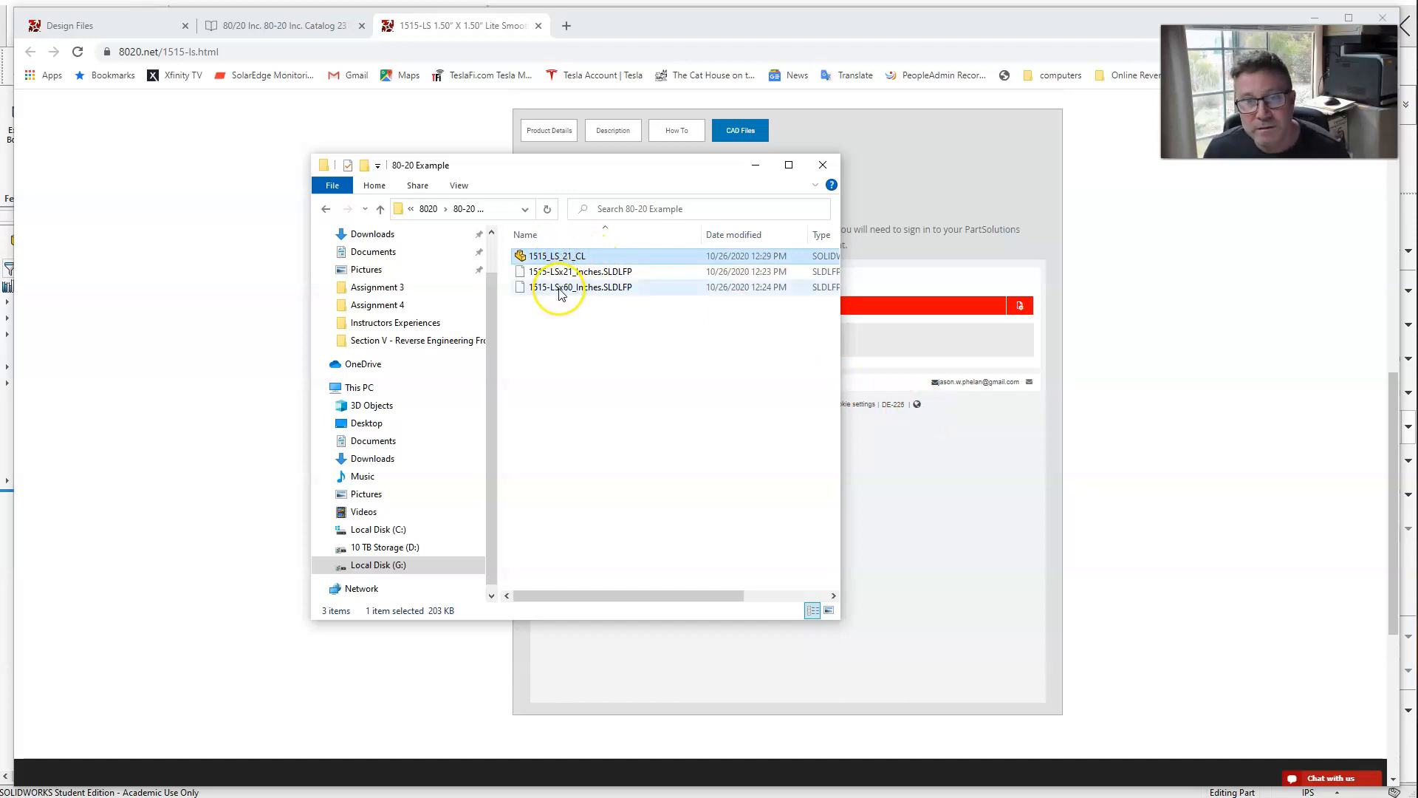
{"action": "left_click", "coordinate": [574, 378]}
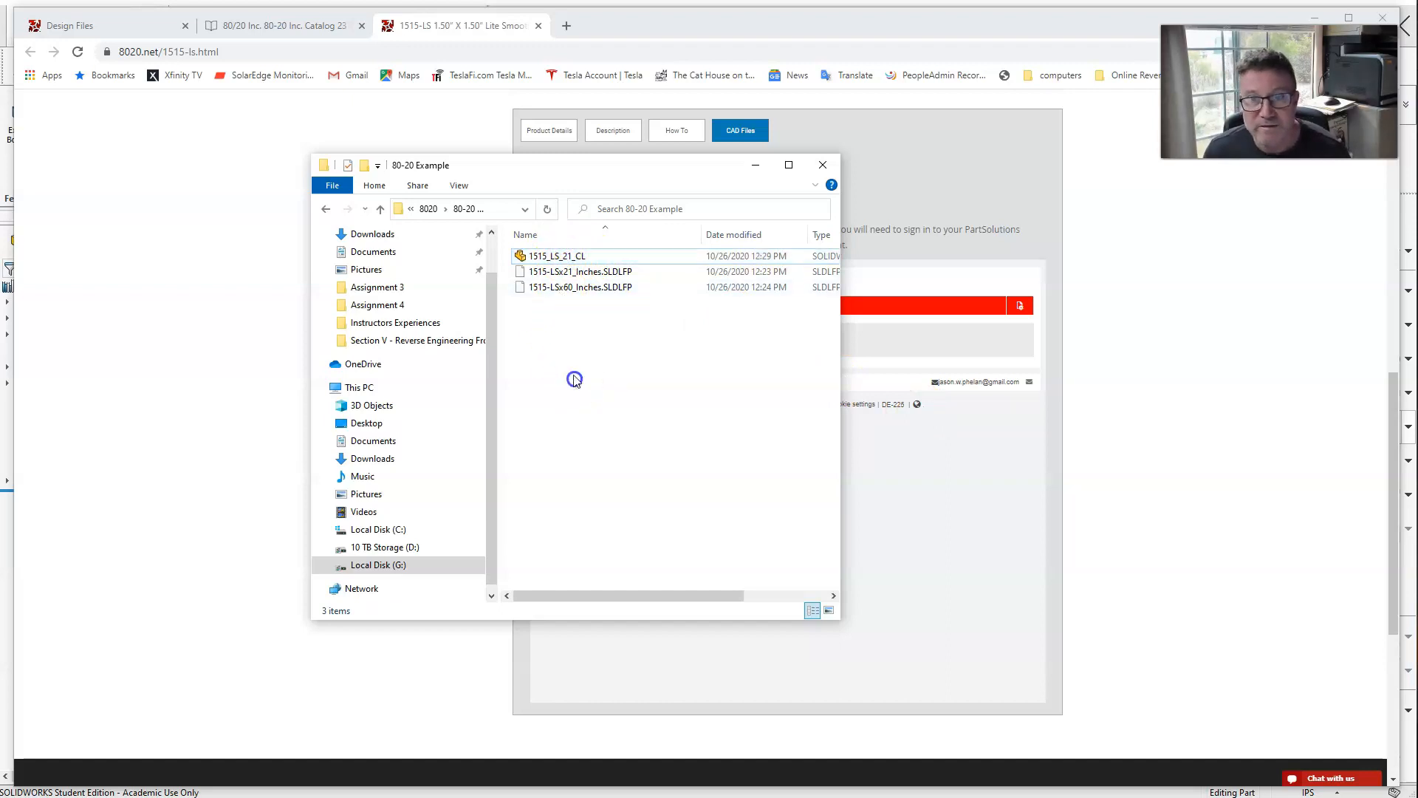
Open the 1515_LS_21_CL part in SOLIDWORKS and run automatic FeatureWorks recognition of its standard features.
{"action": "double_click", "coordinate": [557, 260]}
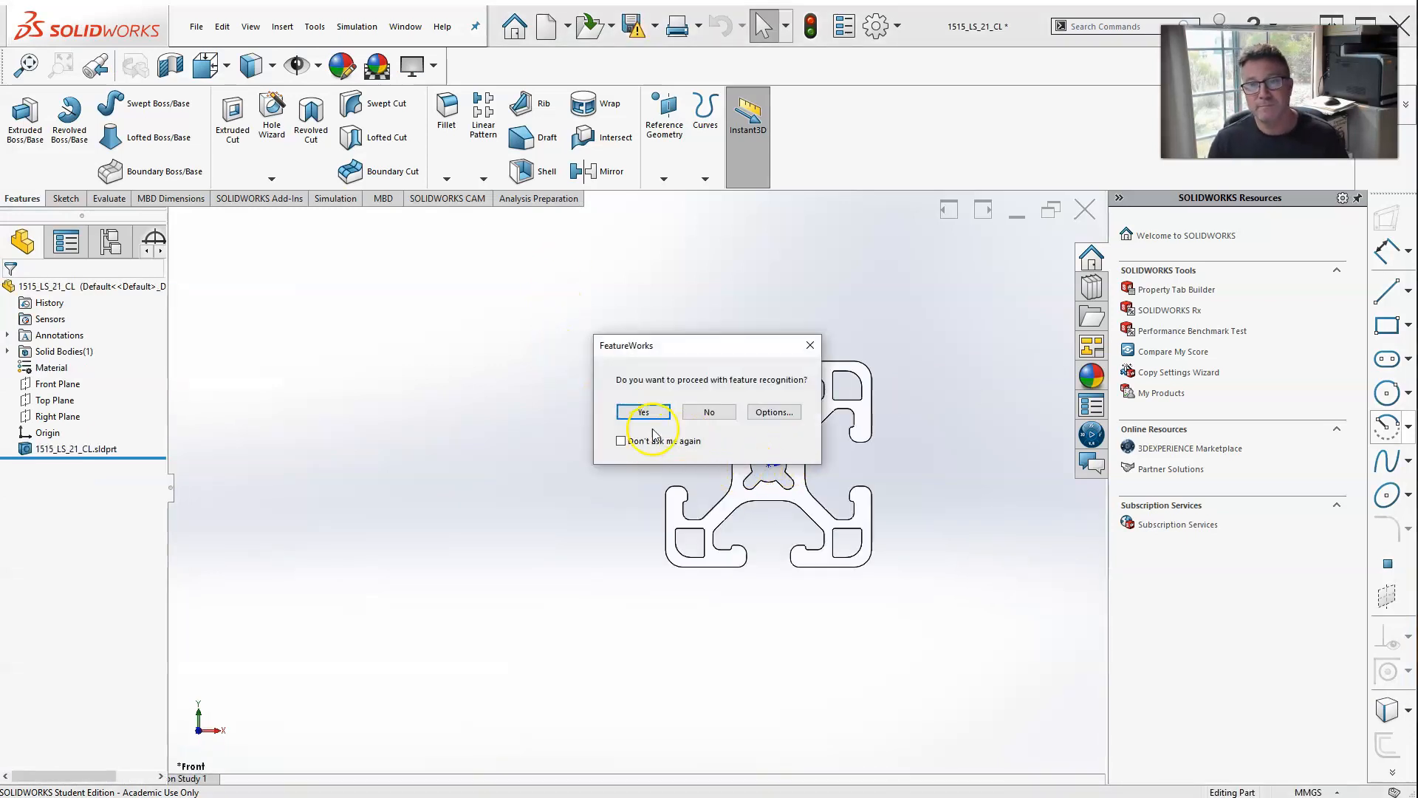
{"action": "left_click", "coordinate": [660, 416]}
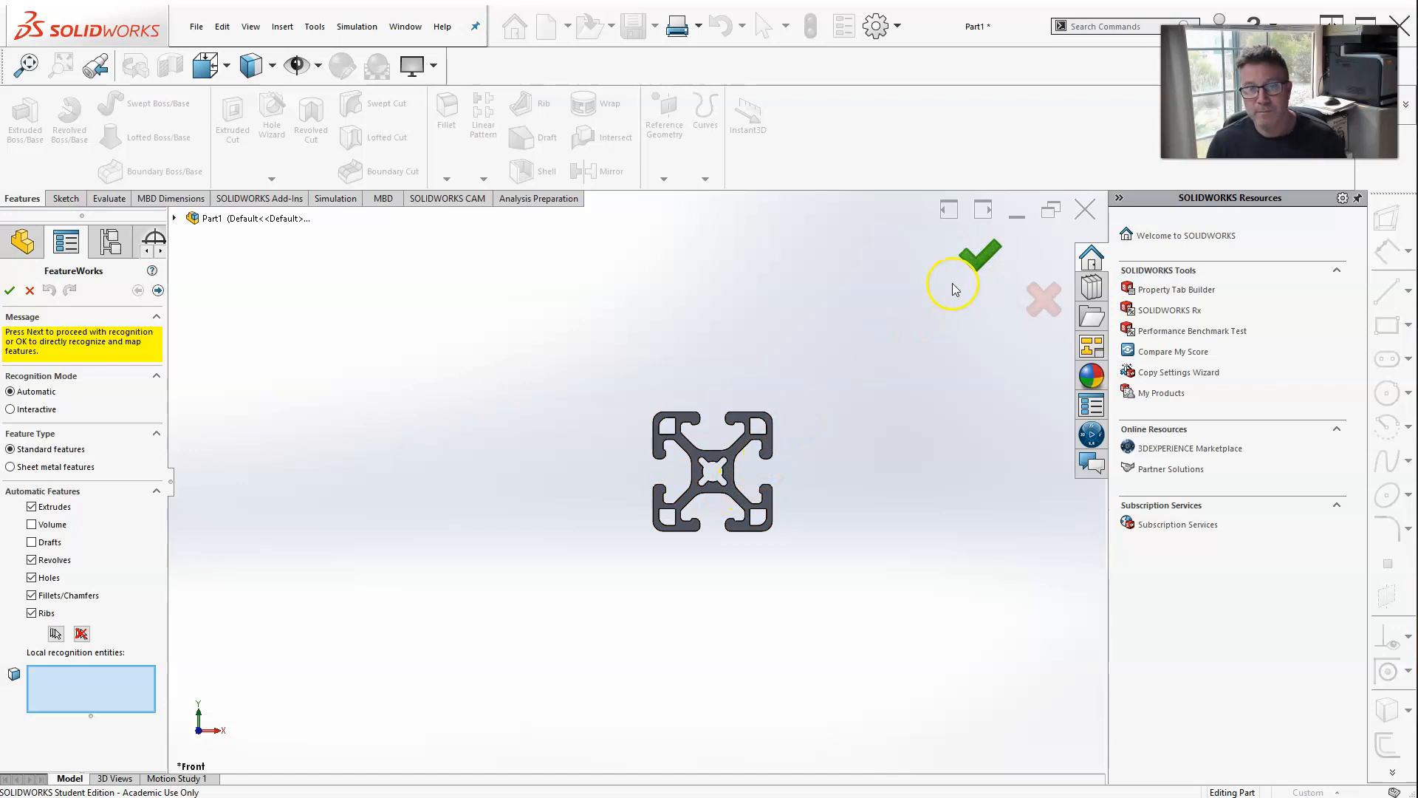
{"action": "left_click", "coordinate": [967, 255]}
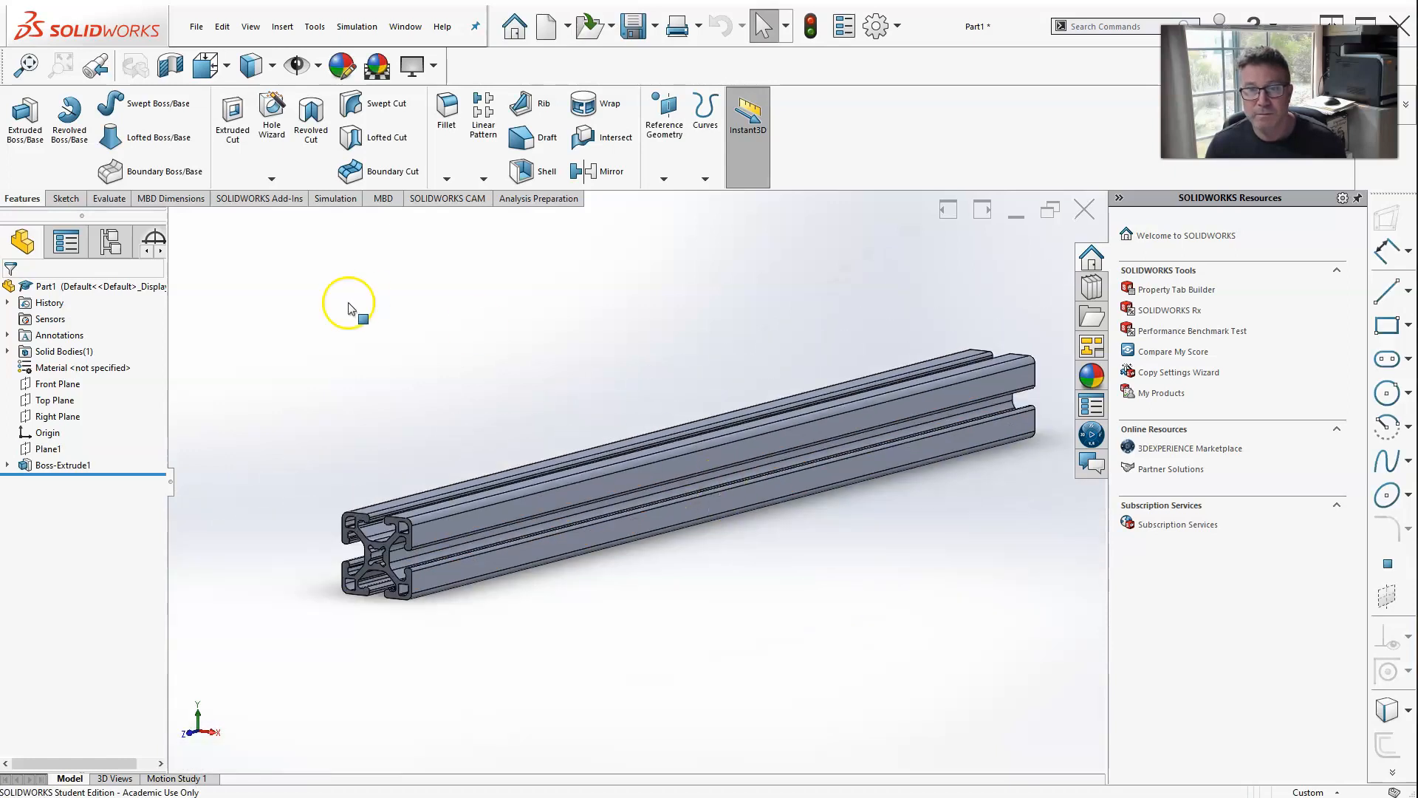
{"action": "mouse_move", "coordinate": [443, 433]}
{"action": "middle_mouse_down"}
{"action": "mouse_move", "coordinate": [493, 432]}
{"action": "mouse_move", "coordinate": [487, 399]}
{"action": "mouse_move", "coordinate": [447, 439]}
{"action": "middle_mouse_up"}
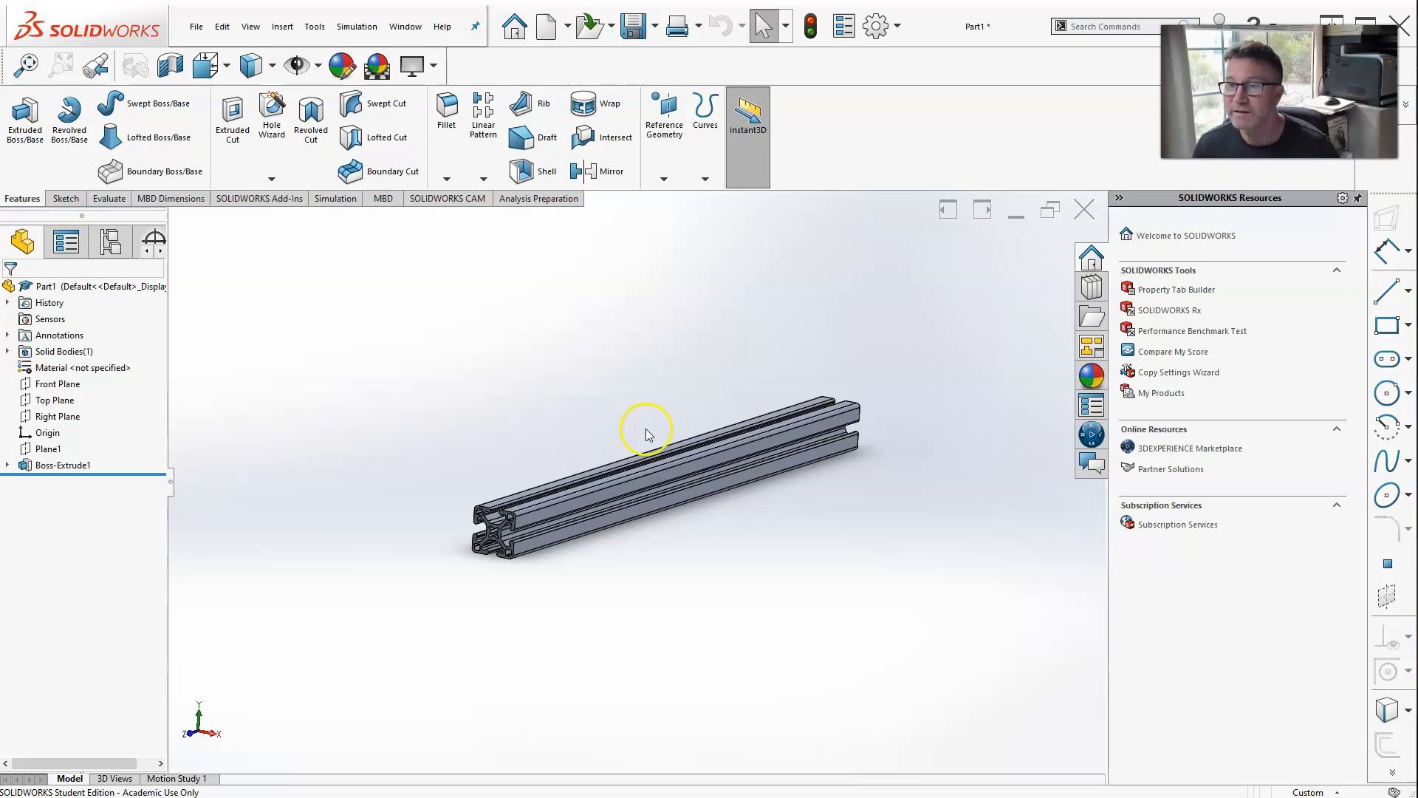
{"action": "left_click", "coordinate": [552, 420]}
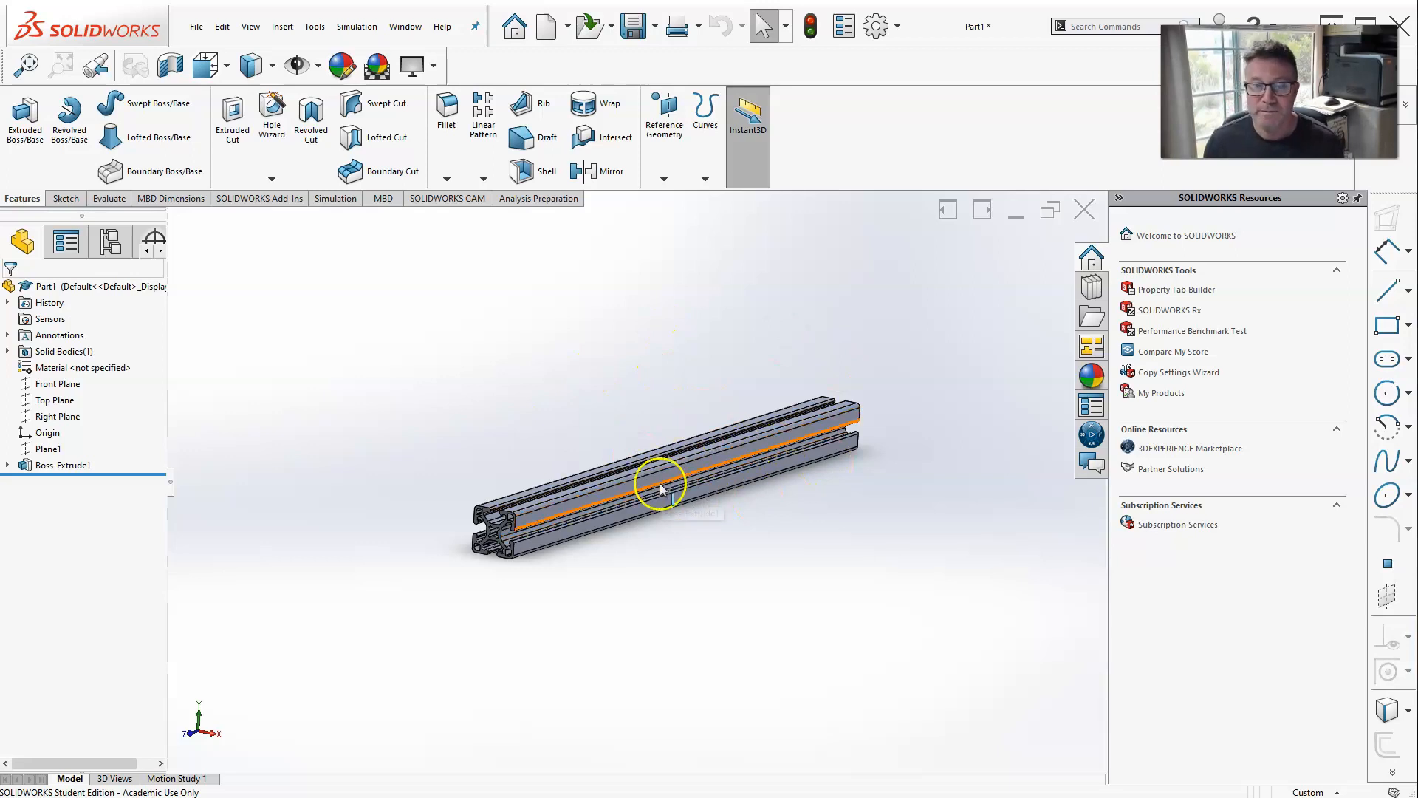
{"action": "middle_click_drag", "start_coordinate": [753, 421], "coordinate": [691, 495]}
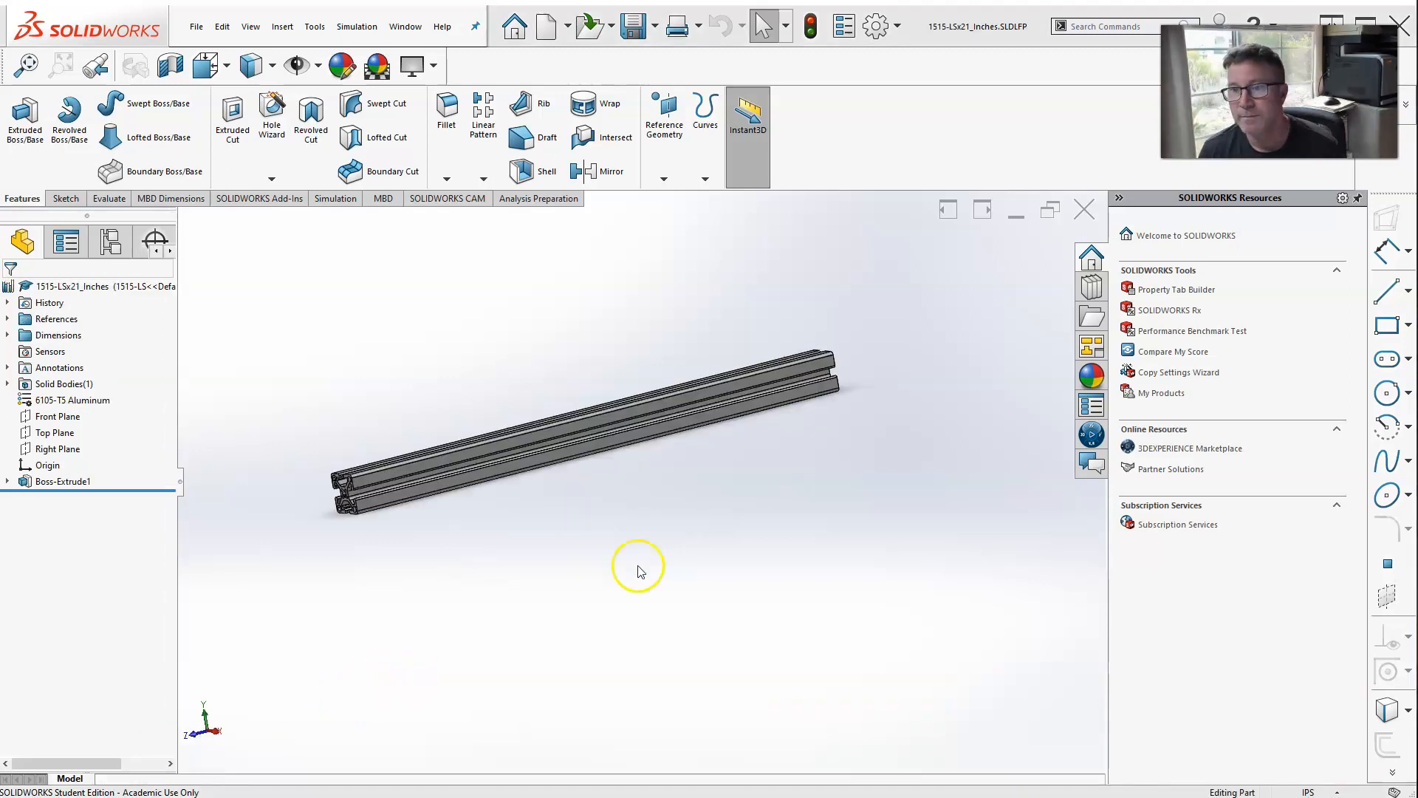
Save the 21-inch 1515-LS library part, and save it also as a Part (*.prt;*.sldprt) file named 1515-LSx21_Inches.
{"action": "middle_click_drag", "start_coordinate": [636, 569], "coordinate": [657, 451]}
{"action": "middle_click_drag", "start_coordinate": [534, 460], "coordinate": [488, 466]}
{"action": "scroll", "coordinate": [503, 462], "scroll_direction": "down", "scroll_amount": 3}
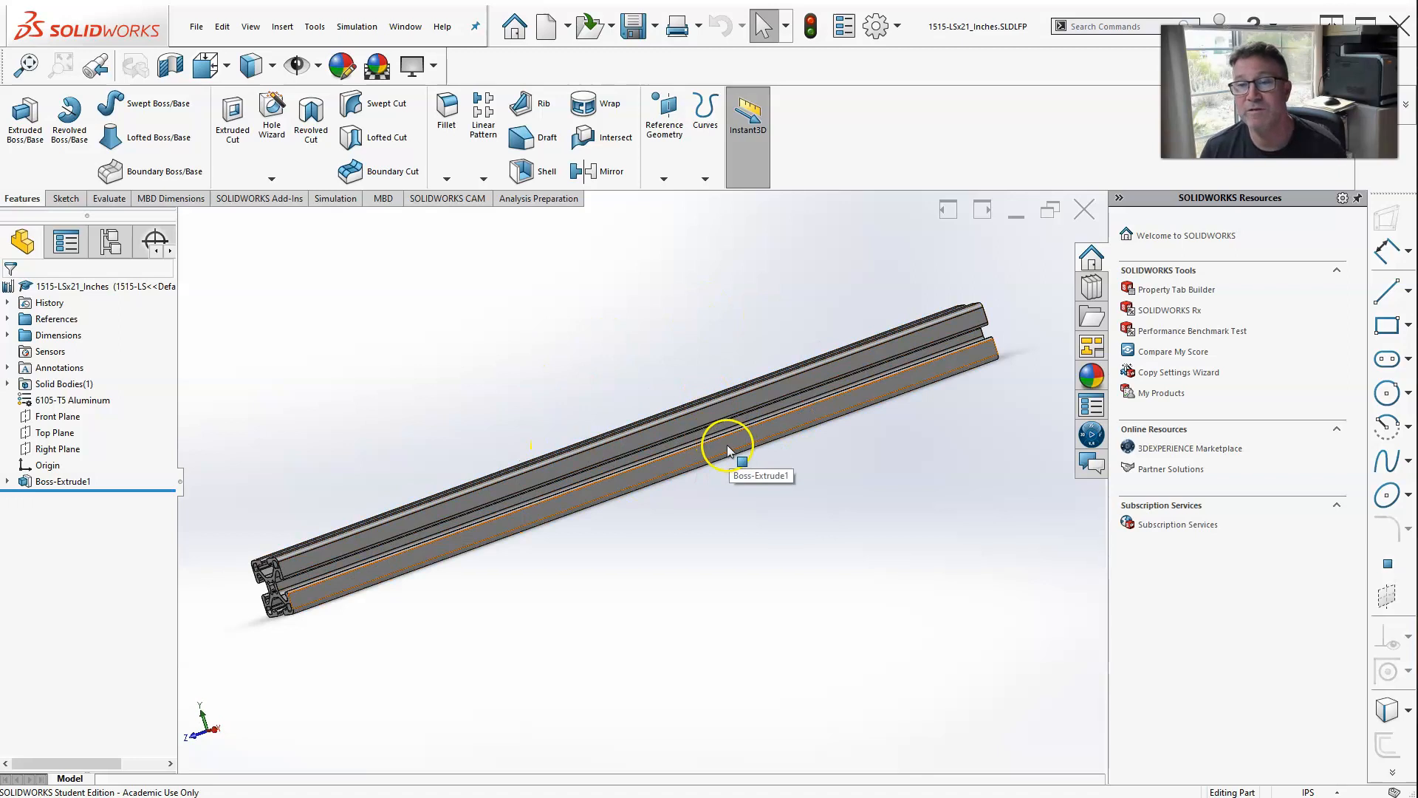
{"action": "scroll", "coordinate": [659, 399], "scroll_direction": "up", "scroll_amount": 2}
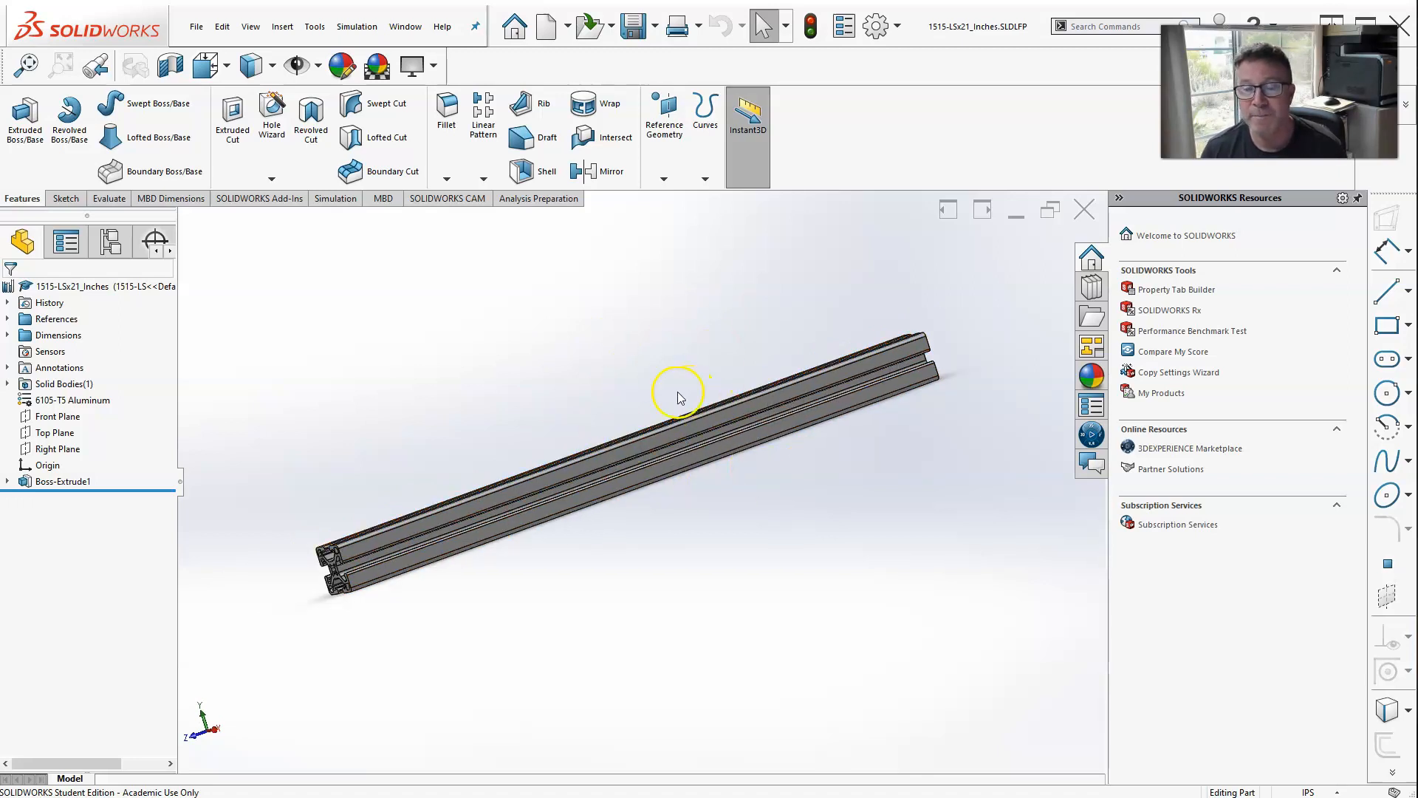
{"action": "left_click", "coordinate": [197, 27]}
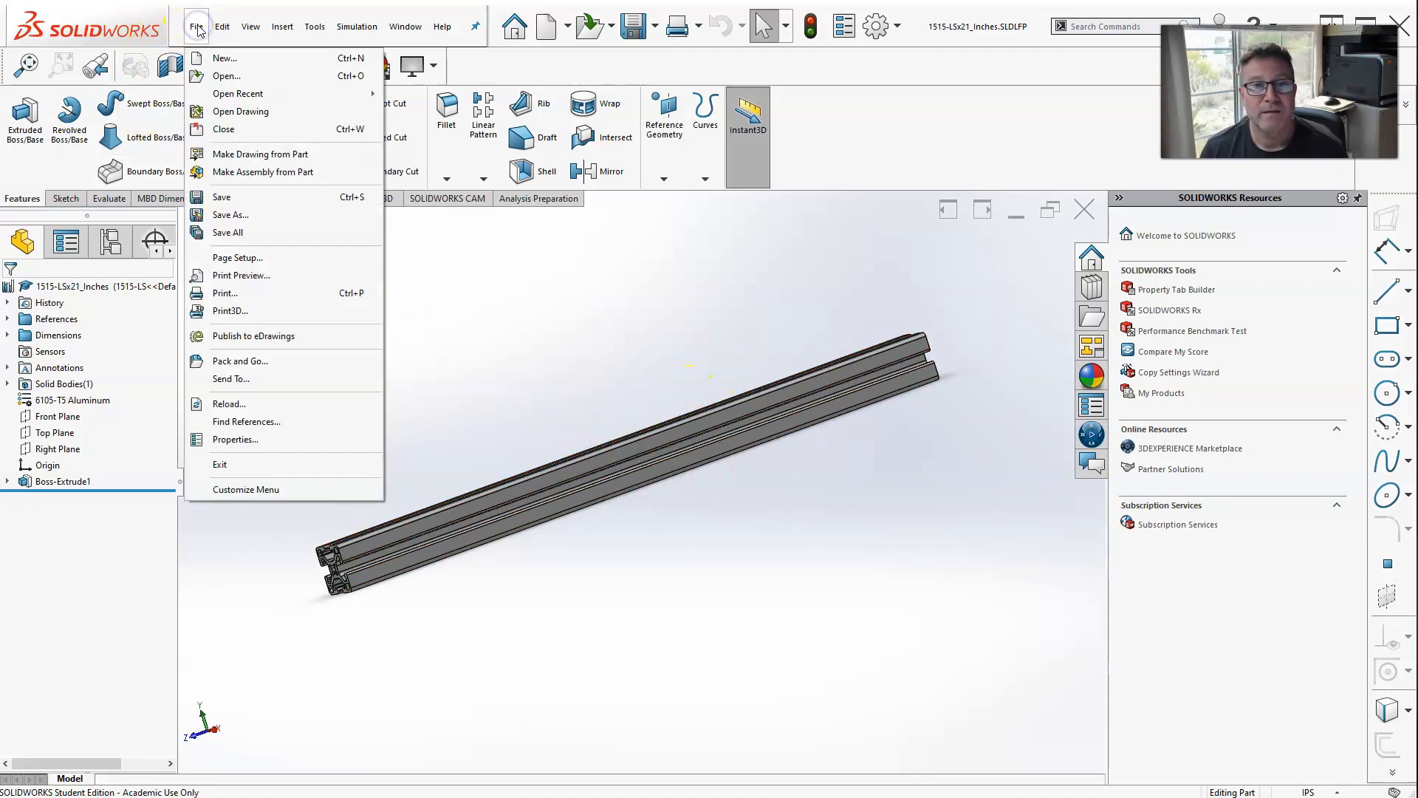
{"action": "left_click", "coordinate": [232, 201]}
{"action": "left_click", "coordinate": [196, 27]}
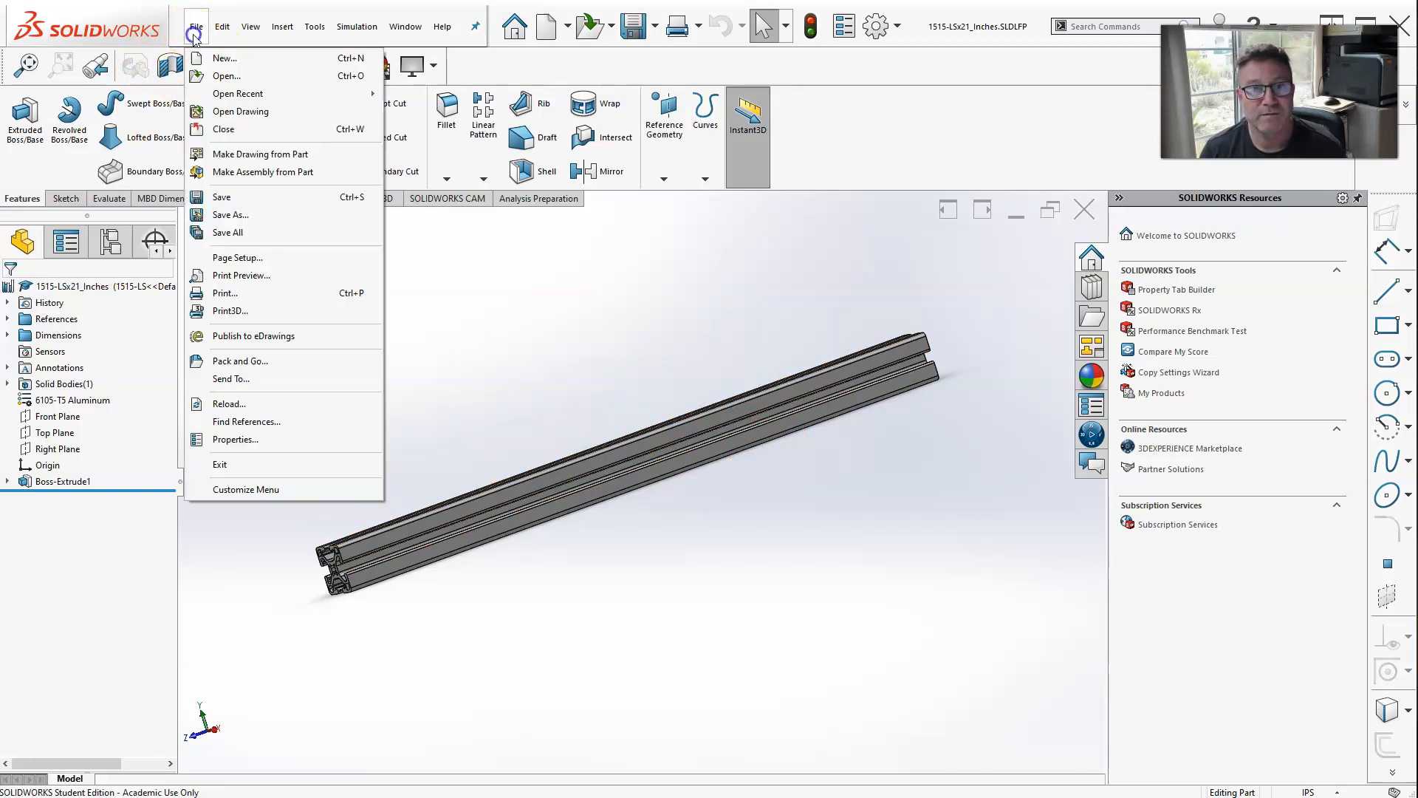
{"action": "left_click", "coordinate": [227, 214]}
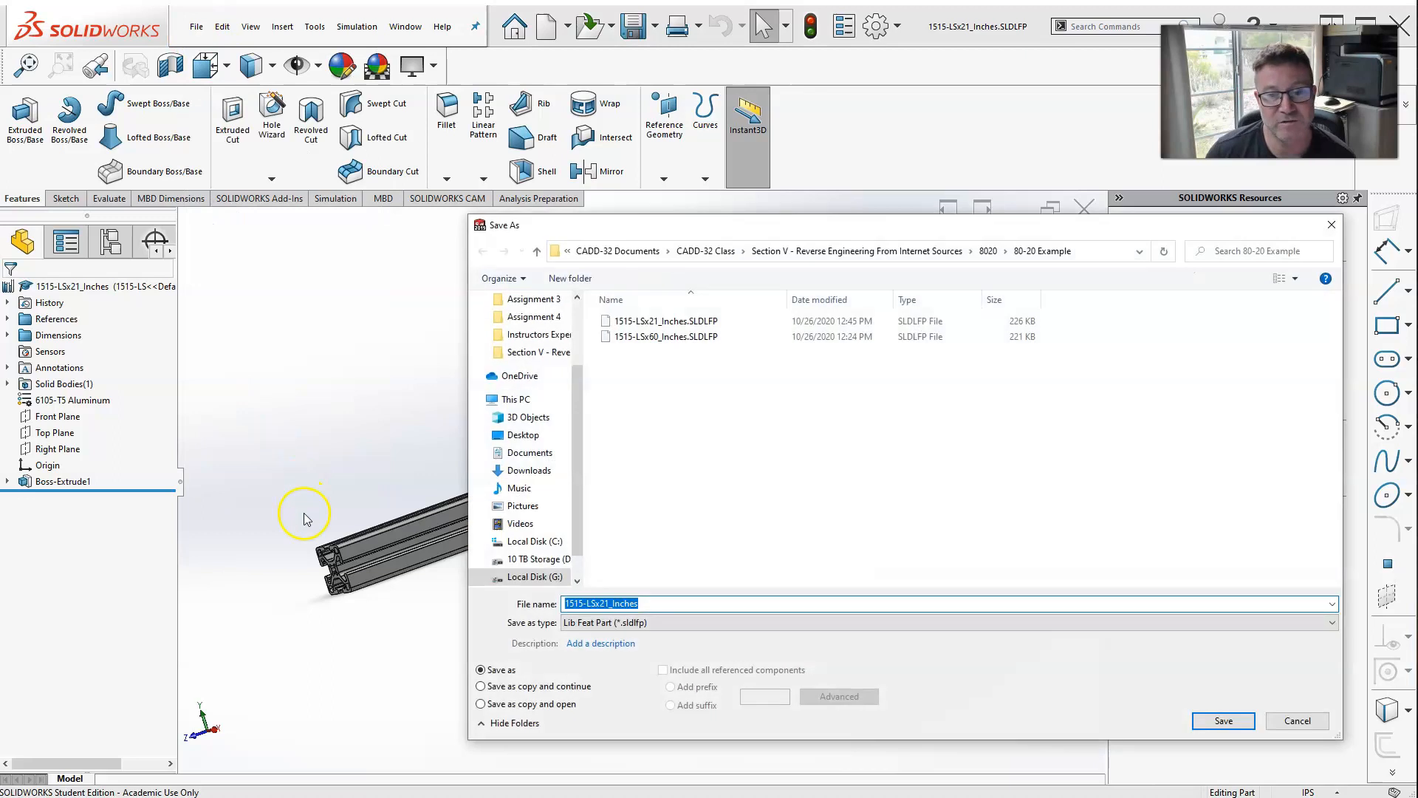
{"action": "left_click", "coordinate": [697, 622]}
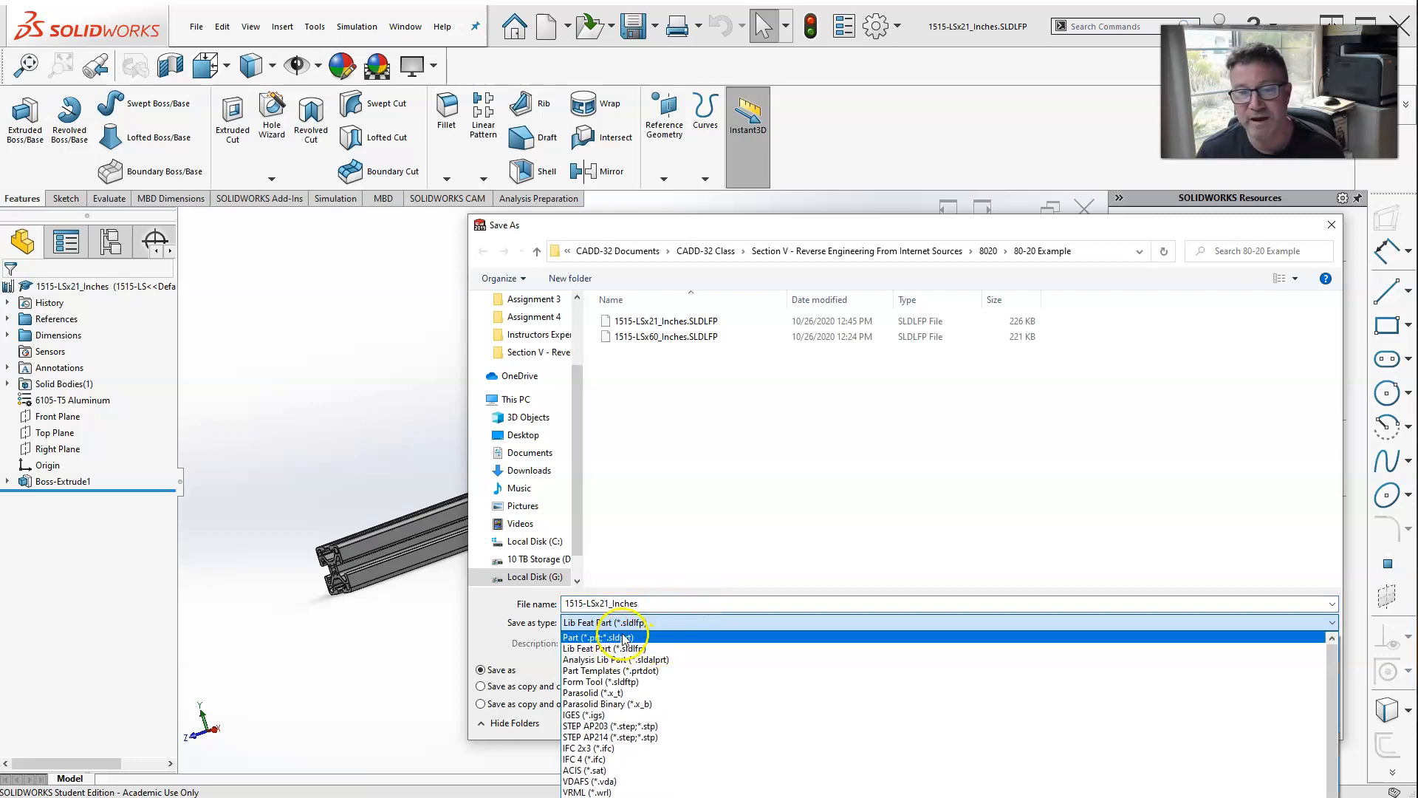
{"action": "left_click", "coordinate": [617, 637]}
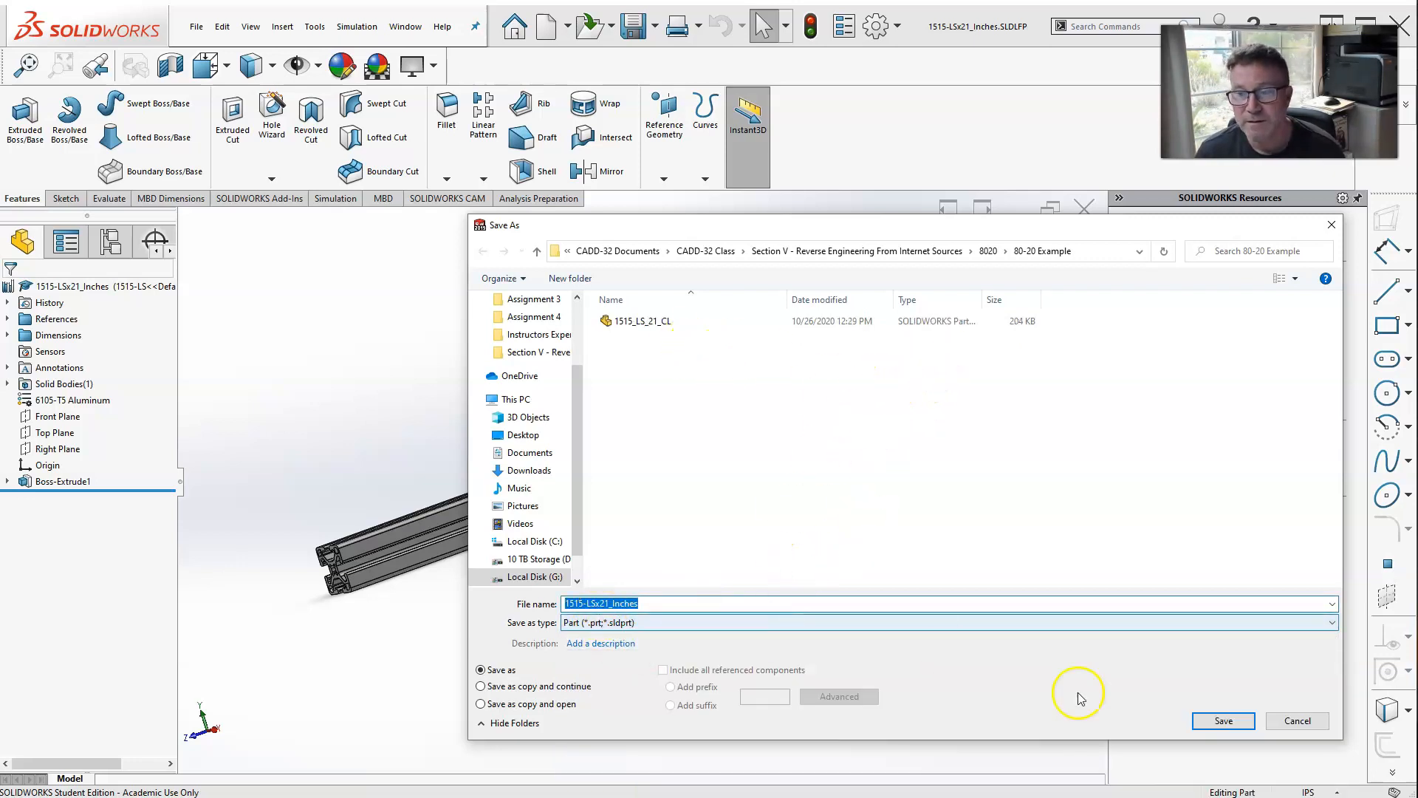
{"action": "left_click", "coordinate": [1223, 720]}
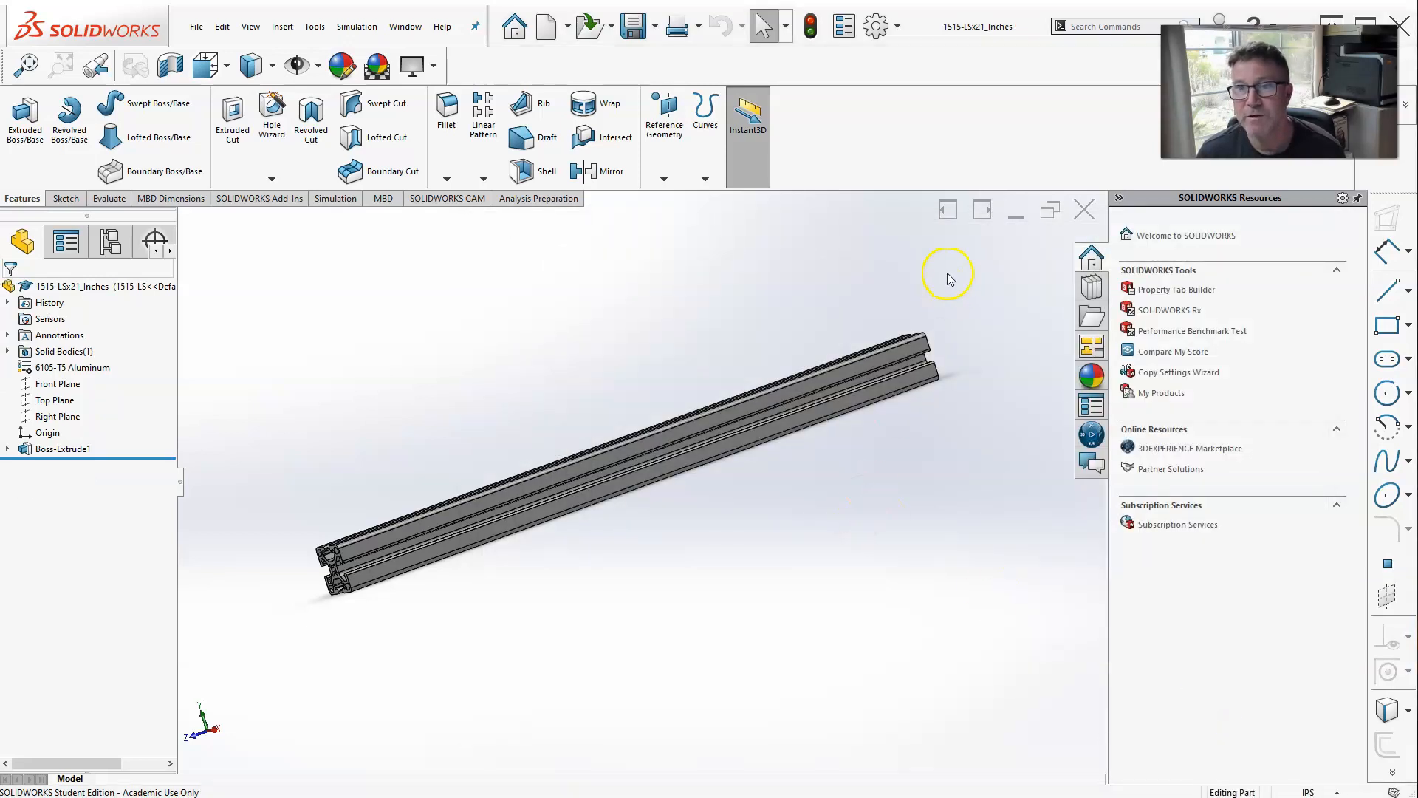
Save the open 60-inch library part as a Part (*.prt;*.sldprt) file named 1515-LSx60_Inches, and return to the 1515-LSx21_Inches part.
{"action": "left_click", "coordinate": [406, 26]}
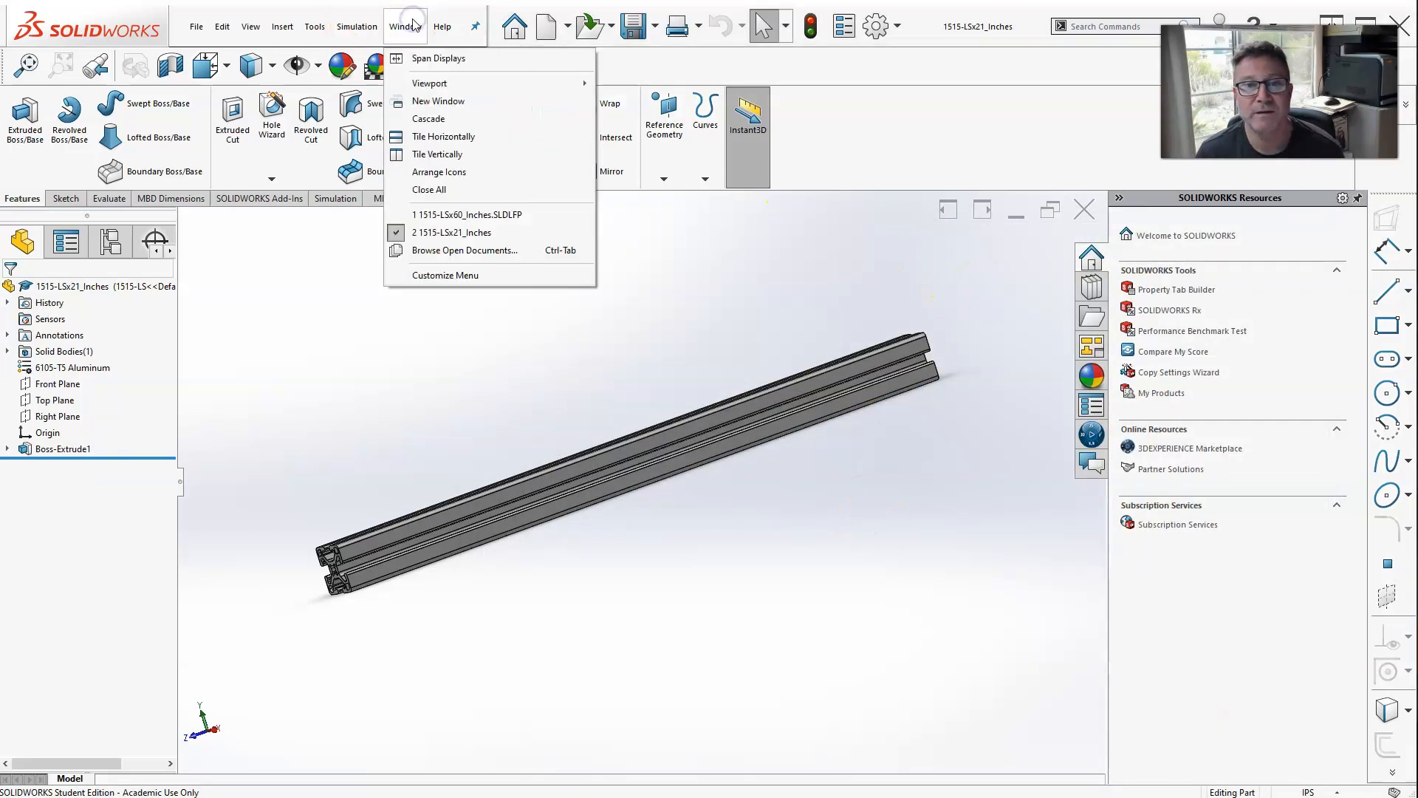
{"action": "left_click", "coordinate": [444, 222]}
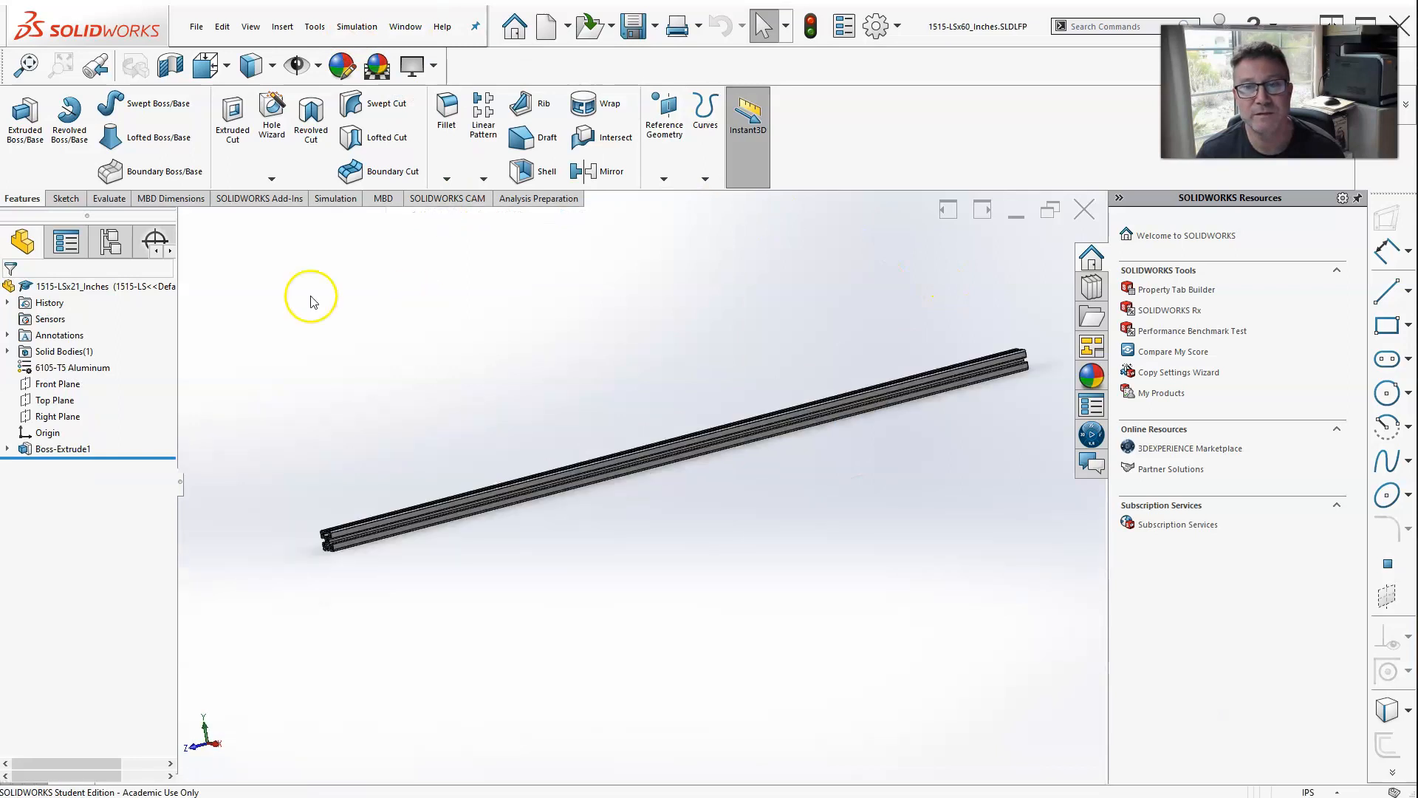
{"action": "left_click", "coordinate": [199, 28]}
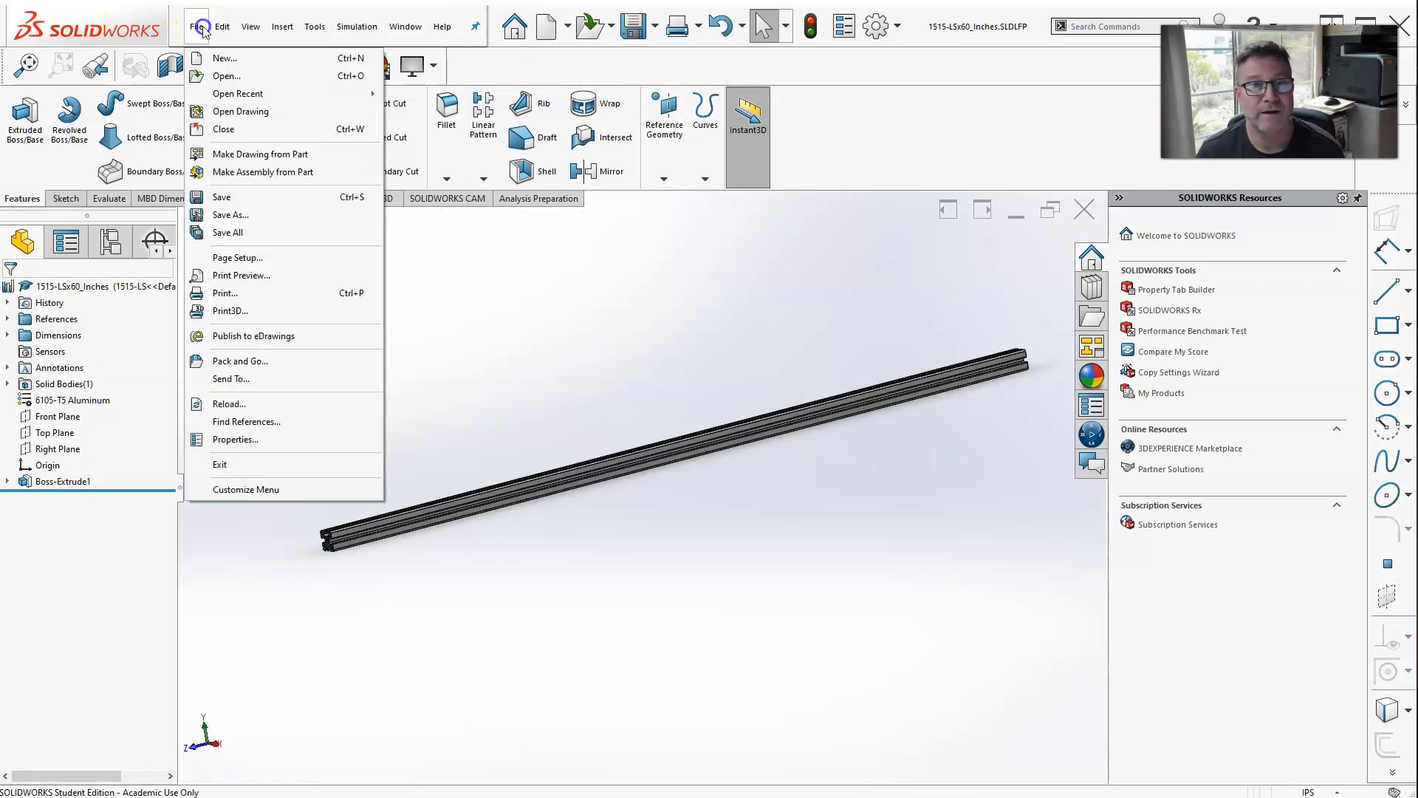
{"action": "left_click", "coordinate": [218, 215]}
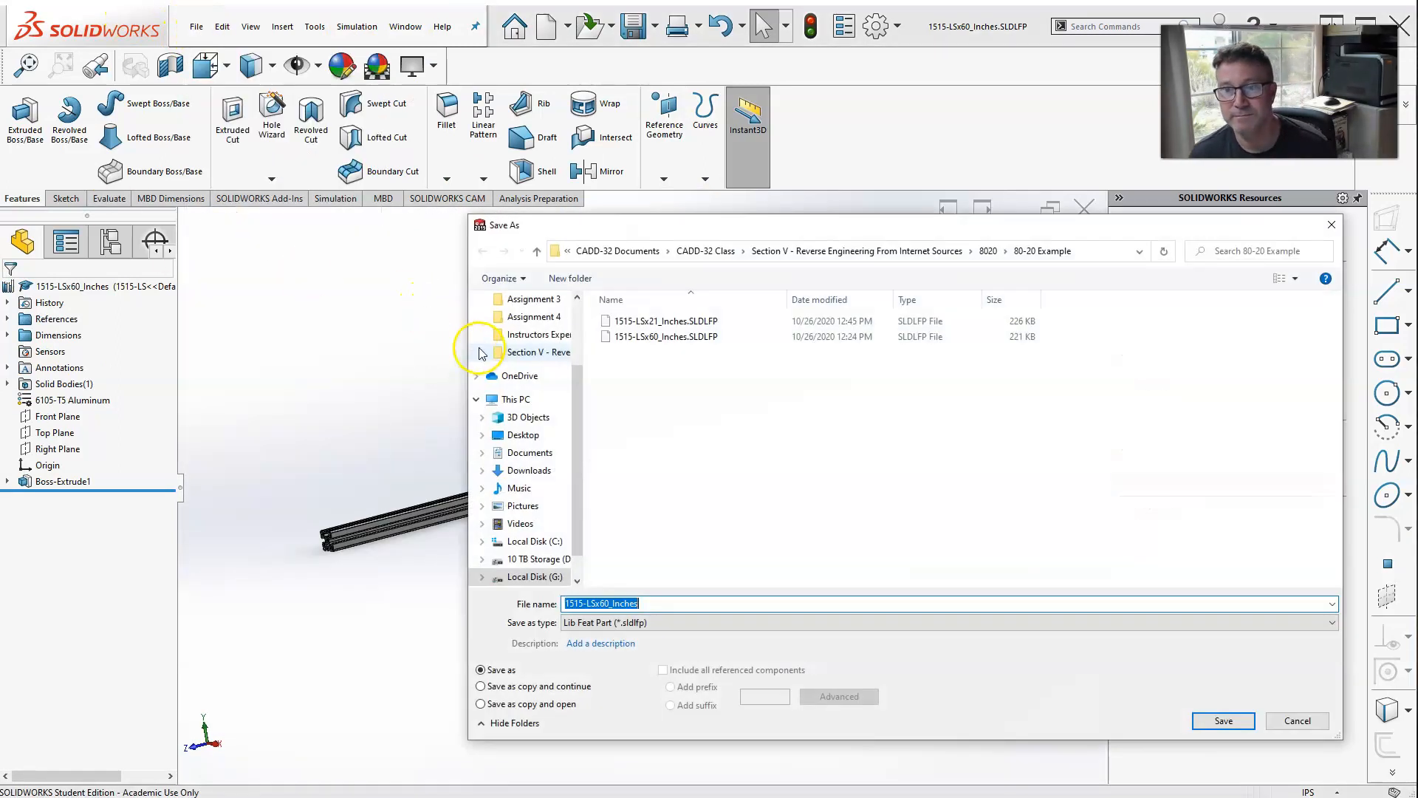
{"action": "left_click", "coordinate": [638, 627]}
{"action": "scroll", "coordinate": [620, 643], "scroll_direction": "up", "scroll_amount": 1}
{"action": "left_click", "coordinate": [619, 638]}
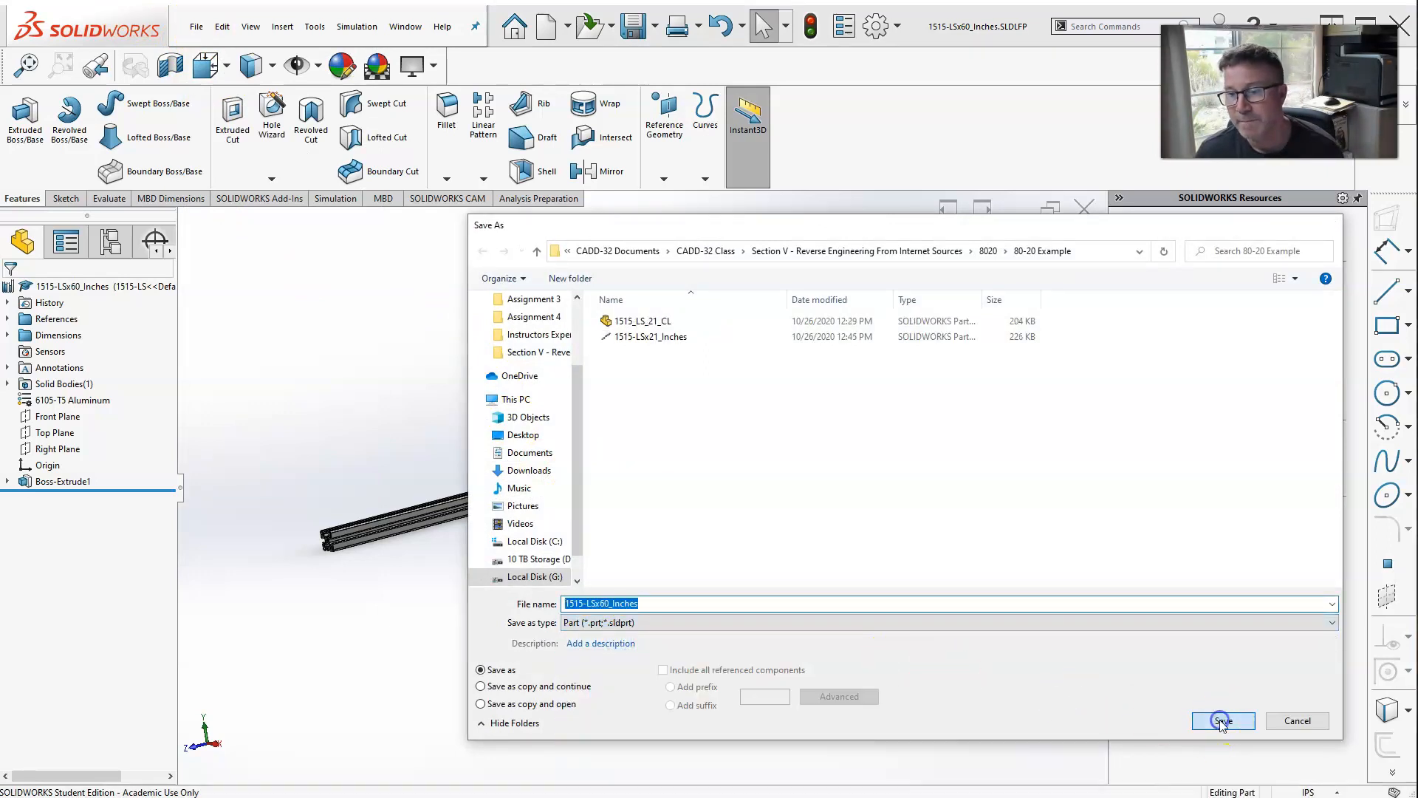
{"action": "left_click", "coordinate": [1223, 720]}
{"action": "scroll", "coordinate": [720, 550], "scroll_direction": "up", "scroll_amount": 1}
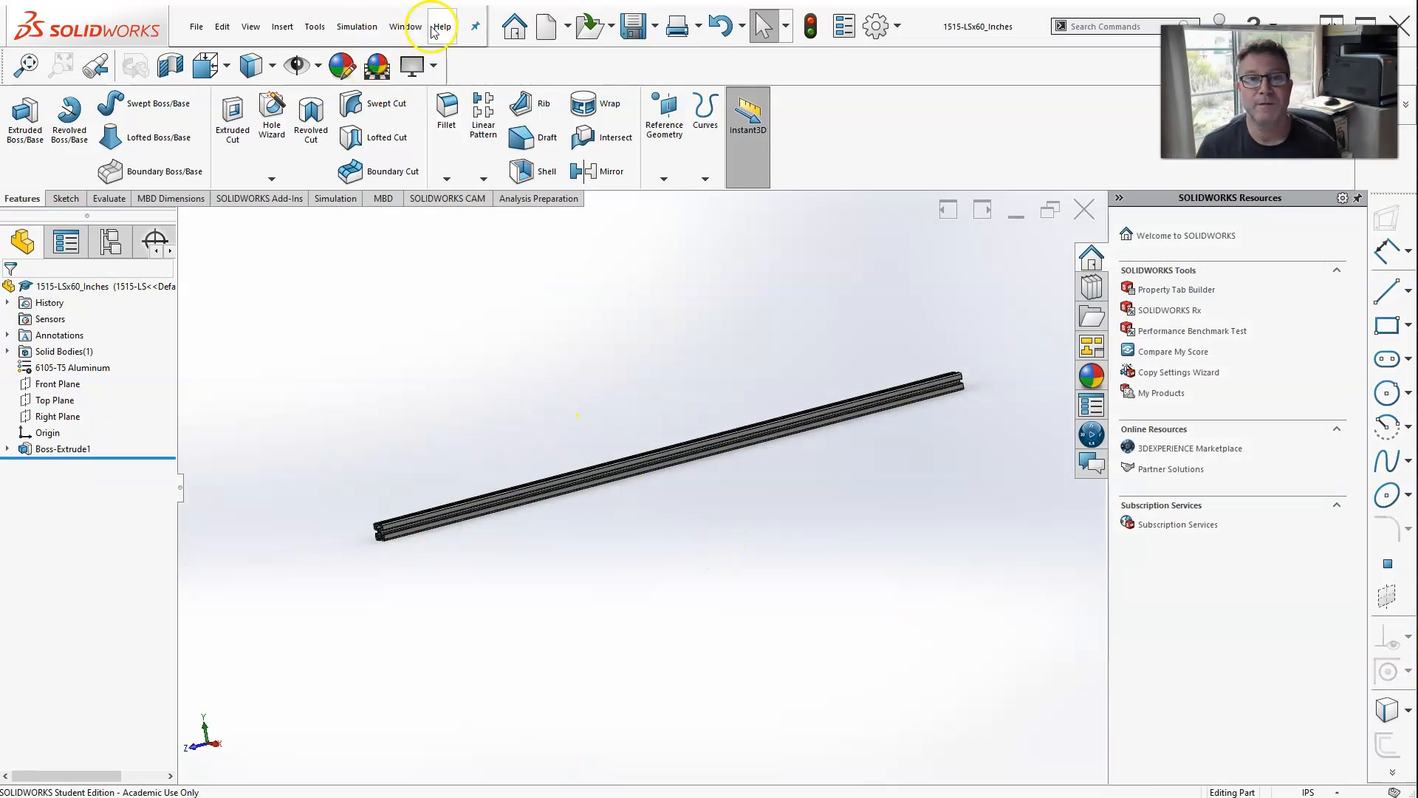
{"action": "left_click", "coordinate": [407, 27]}
{"action": "left_click", "coordinate": [428, 232]}
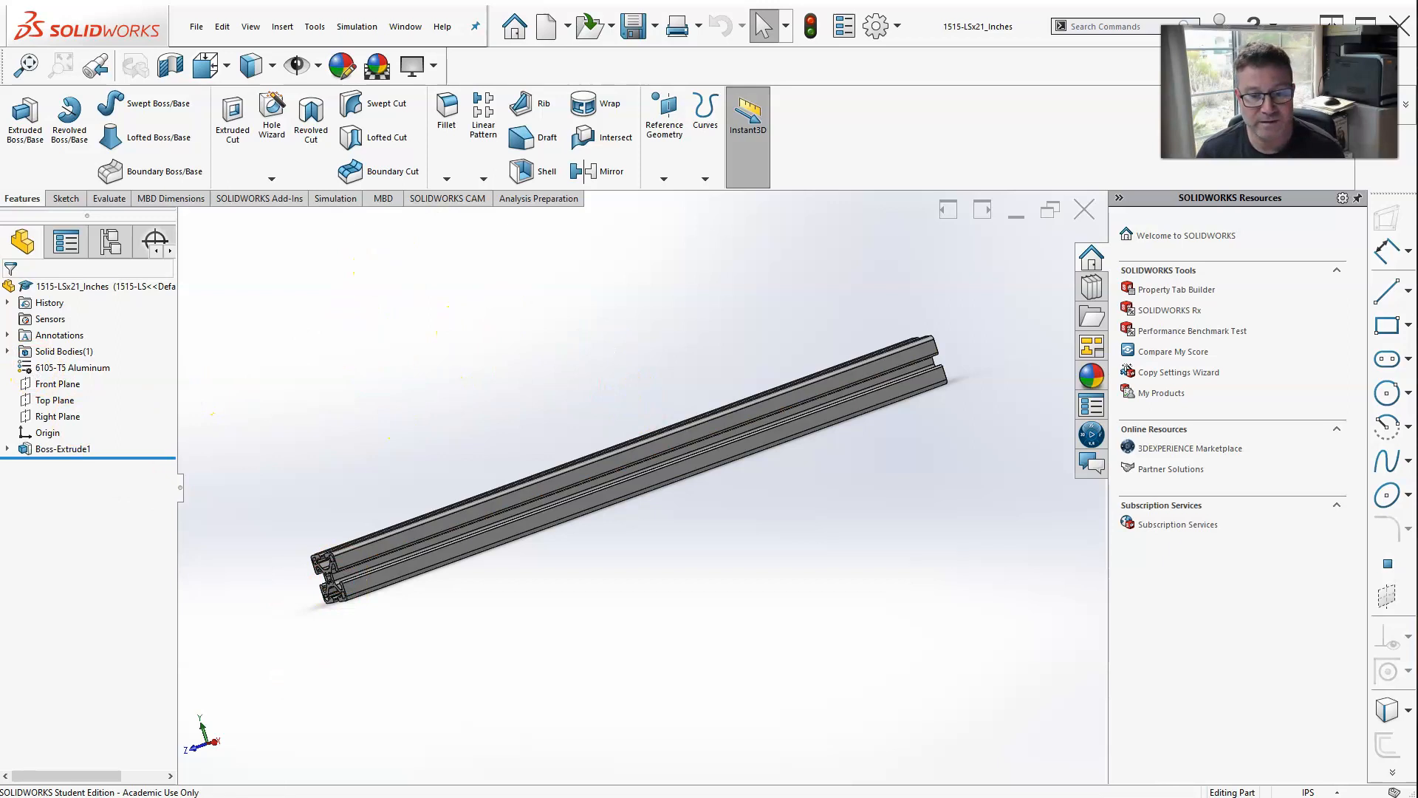
Check the corner bracket part number on Slide4.png in Photos, and go up to the 8020-WELDMENTS folder in File Explorer.
{"action": "left_click", "coordinate": [347, 796]}
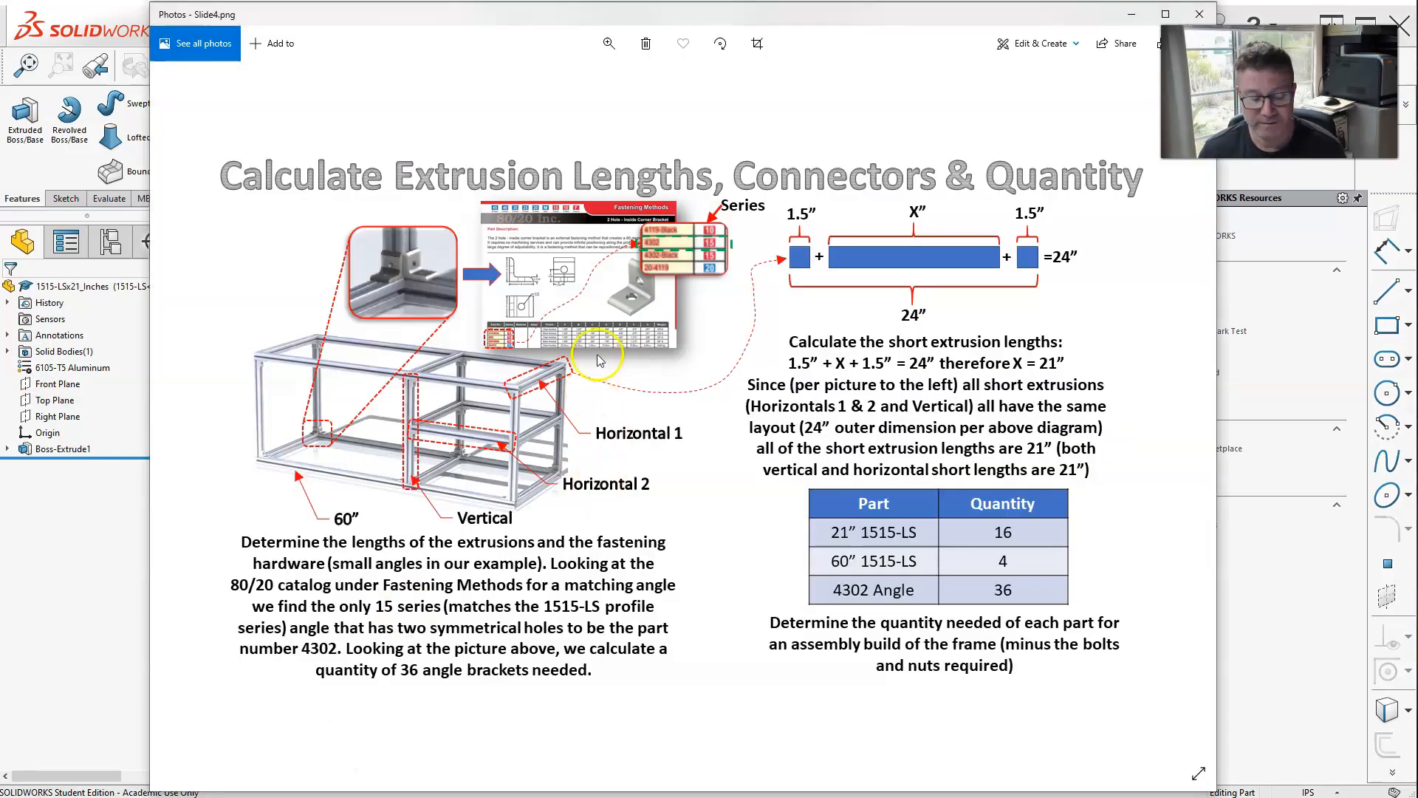
{"action": "scroll", "coordinate": [658, 255], "scroll_direction": "up", "scroll_amount": 3}
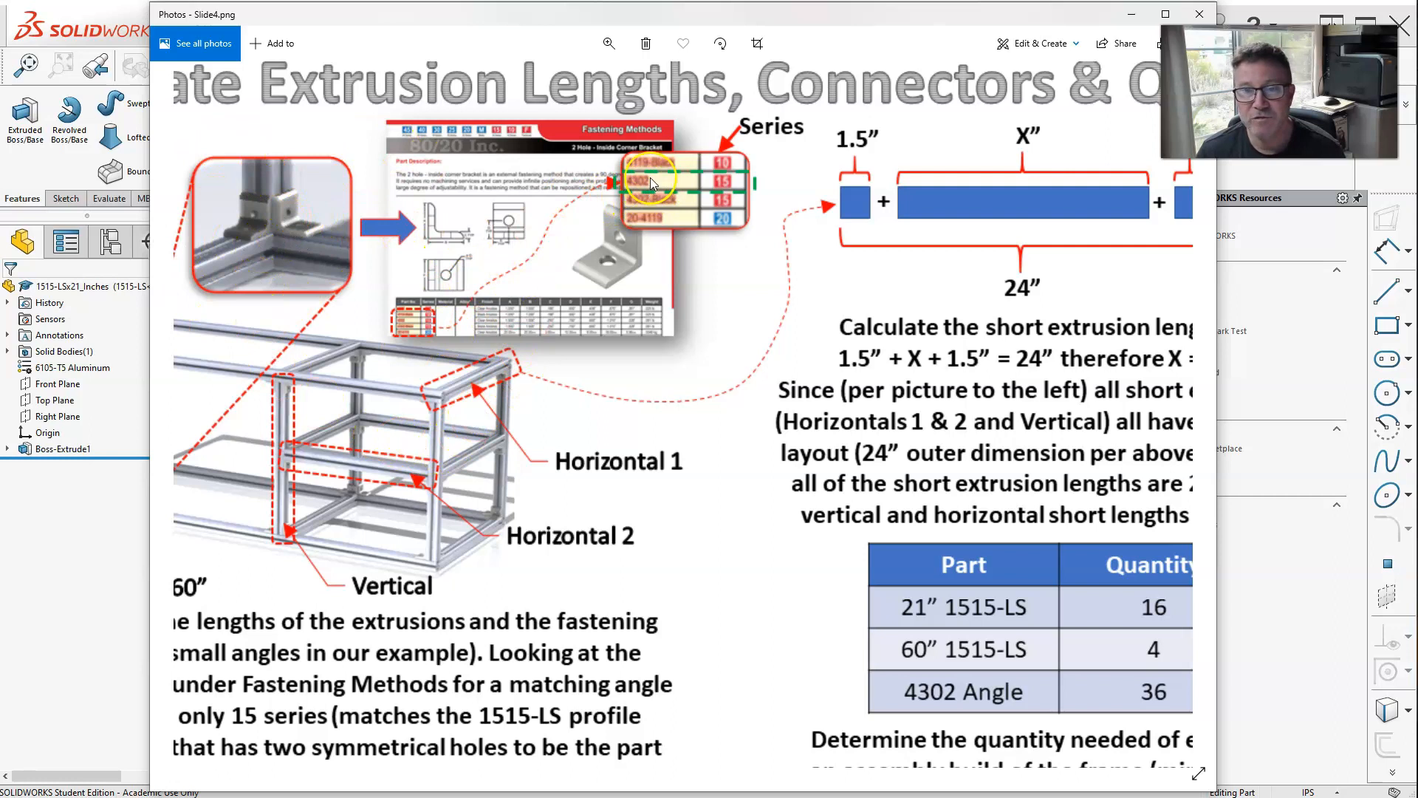
{"action": "left_click_drag", "start_coordinate": [1417, 141], "coordinate": [857, 269]}
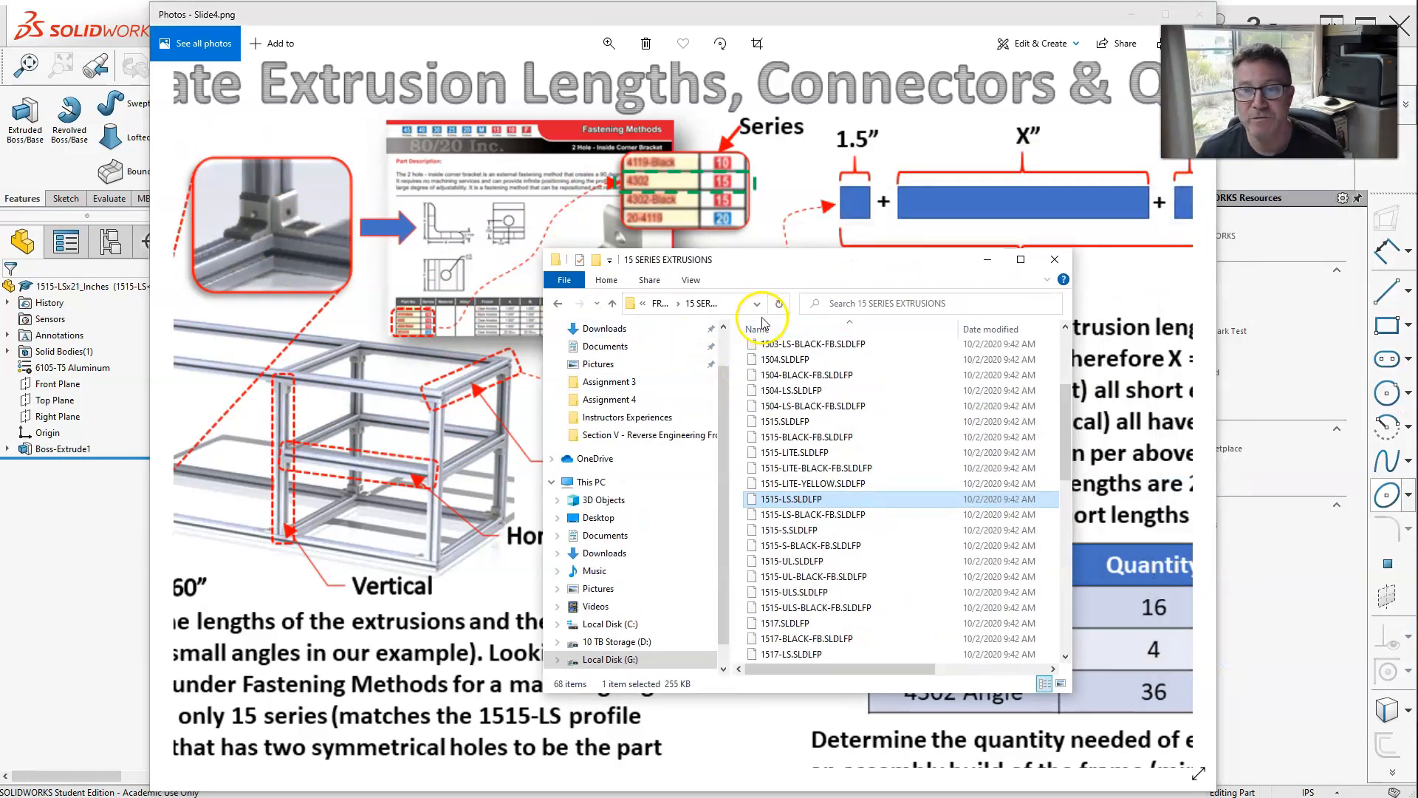
{"action": "left_click", "coordinate": [613, 304]}
{"action": "left_click", "coordinate": [612, 304]}
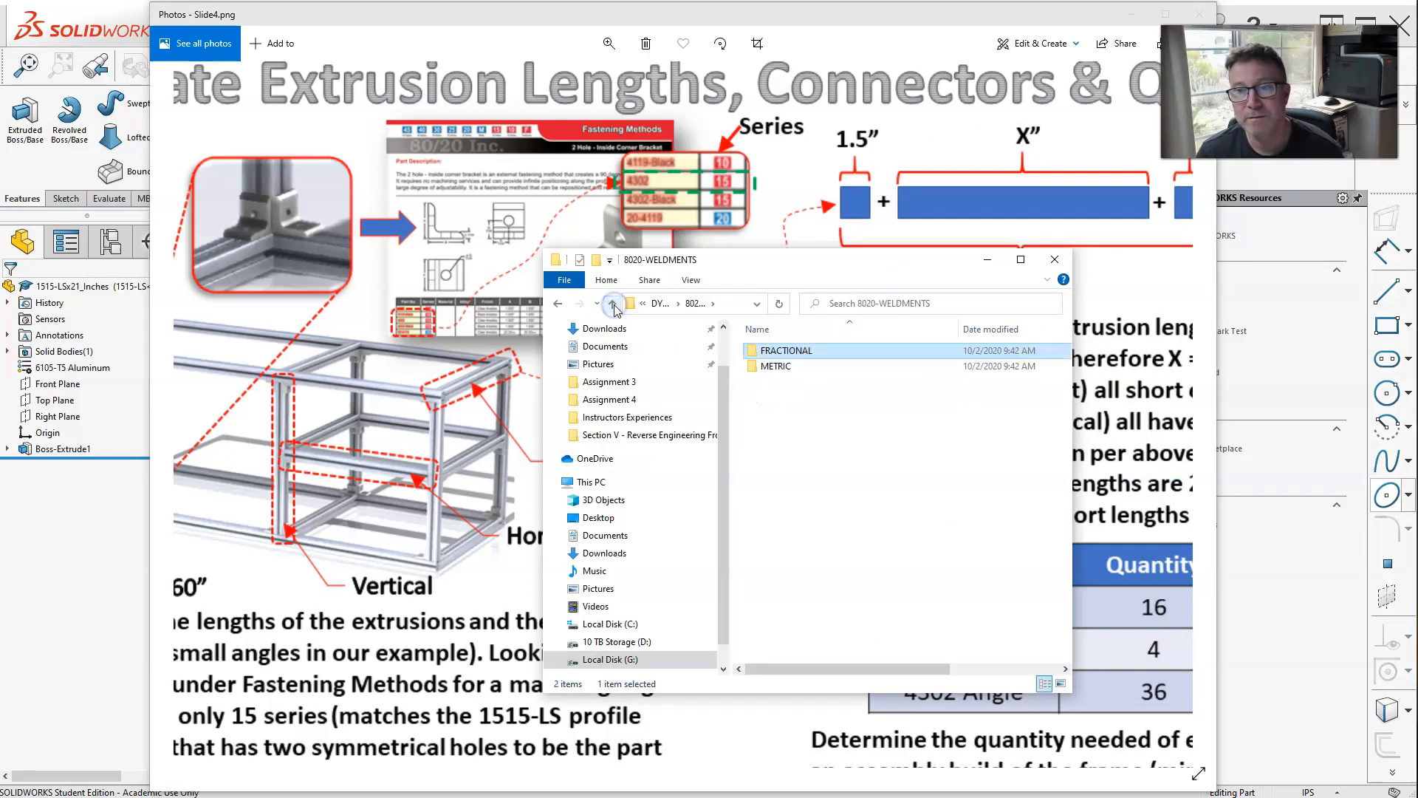
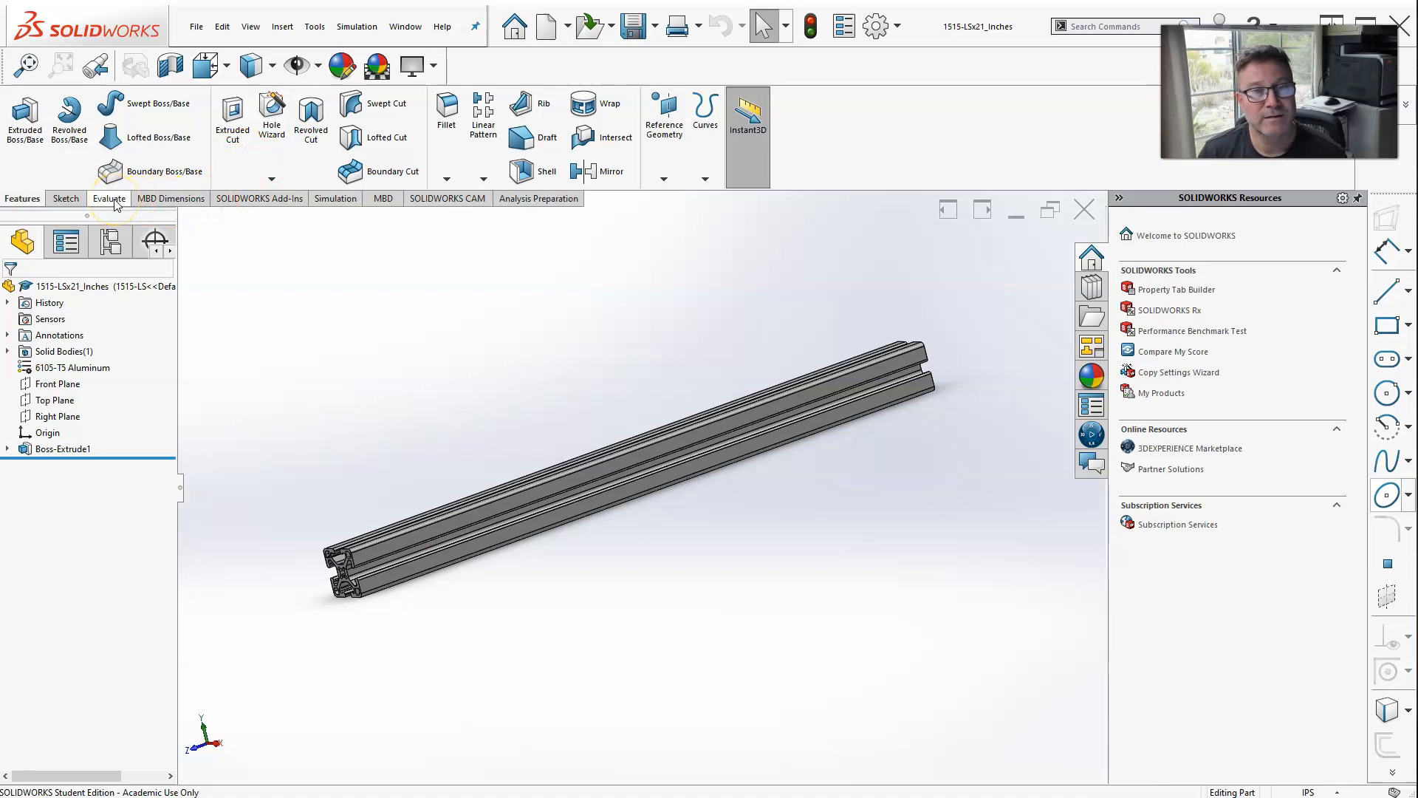
Create a mid-plane reference plane between the two end faces of the 21-inch extrusion in SOLIDWORKS.
{"action": "left_click", "coordinate": [282, 27]}
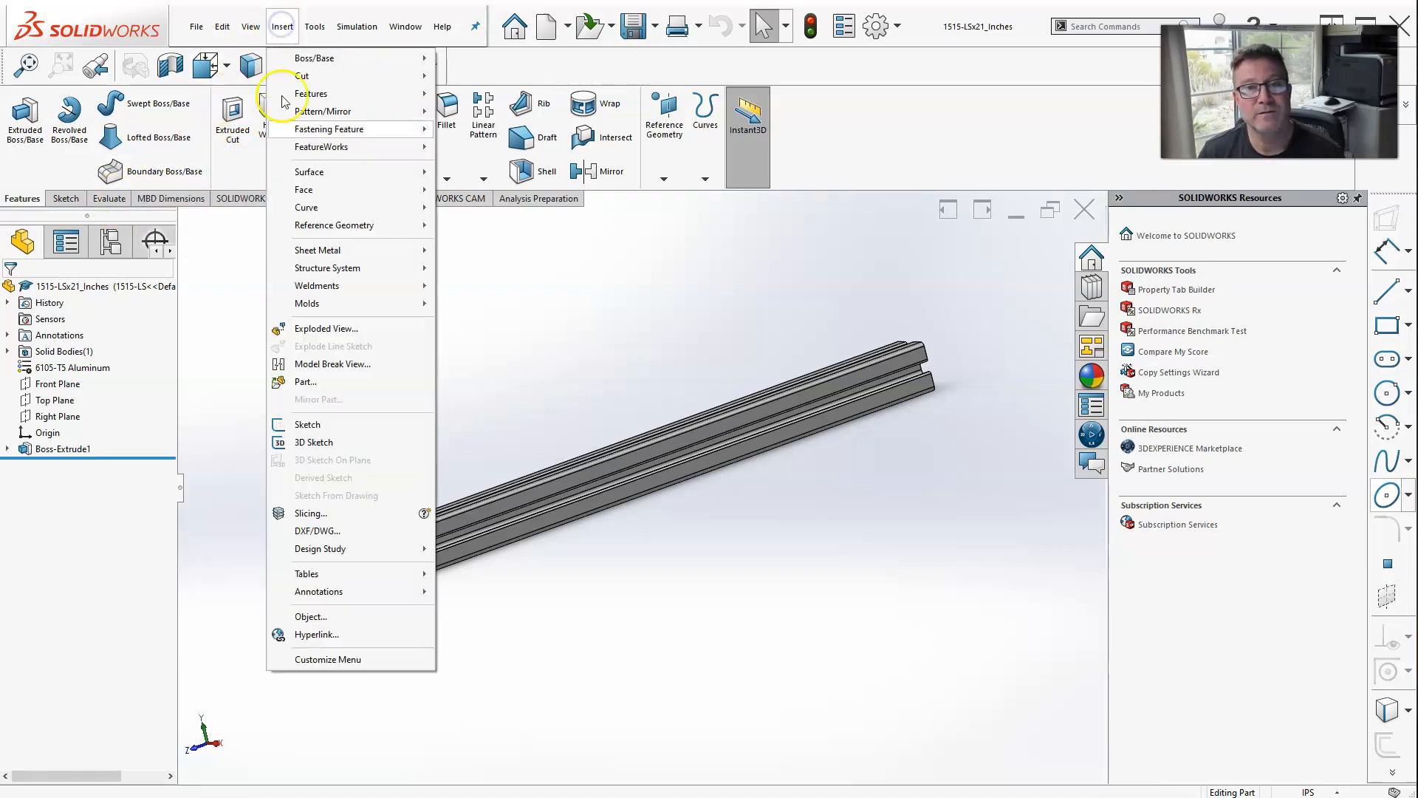
{"action": "mouse_move", "coordinate": [291, 133]}
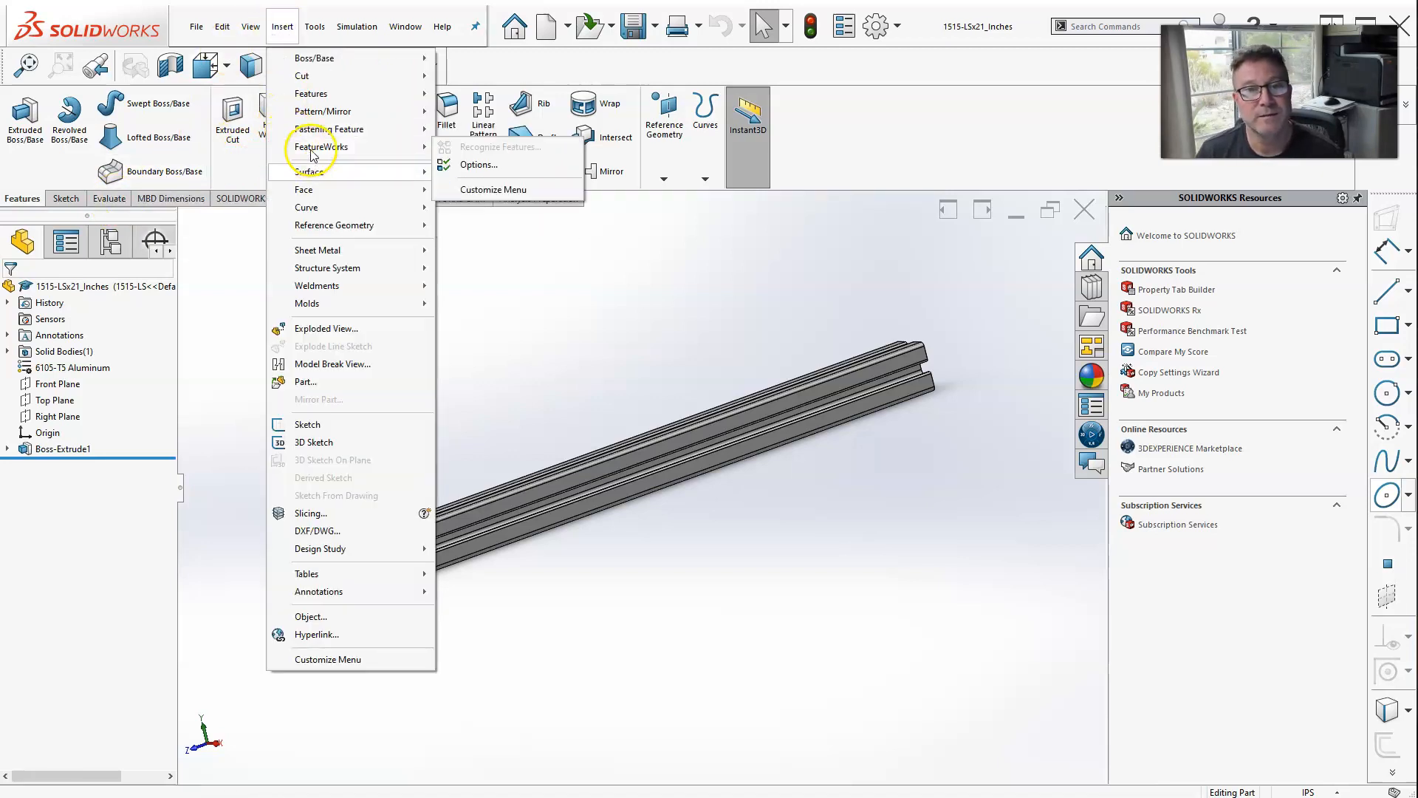
{"action": "mouse_move", "coordinate": [350, 229]}
{"action": "left_click", "coordinate": [484, 230]}
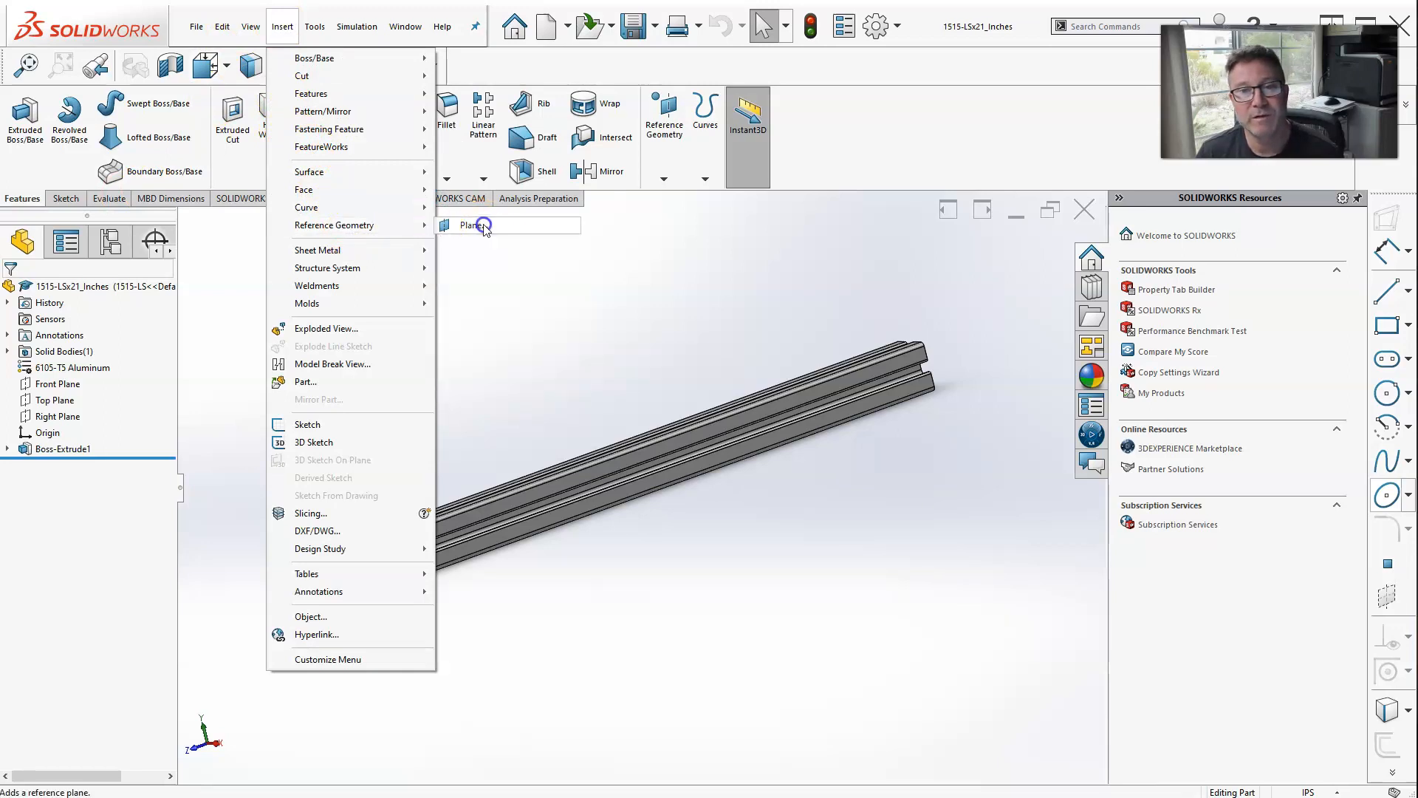
{"action": "scroll", "coordinate": [358, 602], "scroll_direction": "down", "scroll_amount": 5}
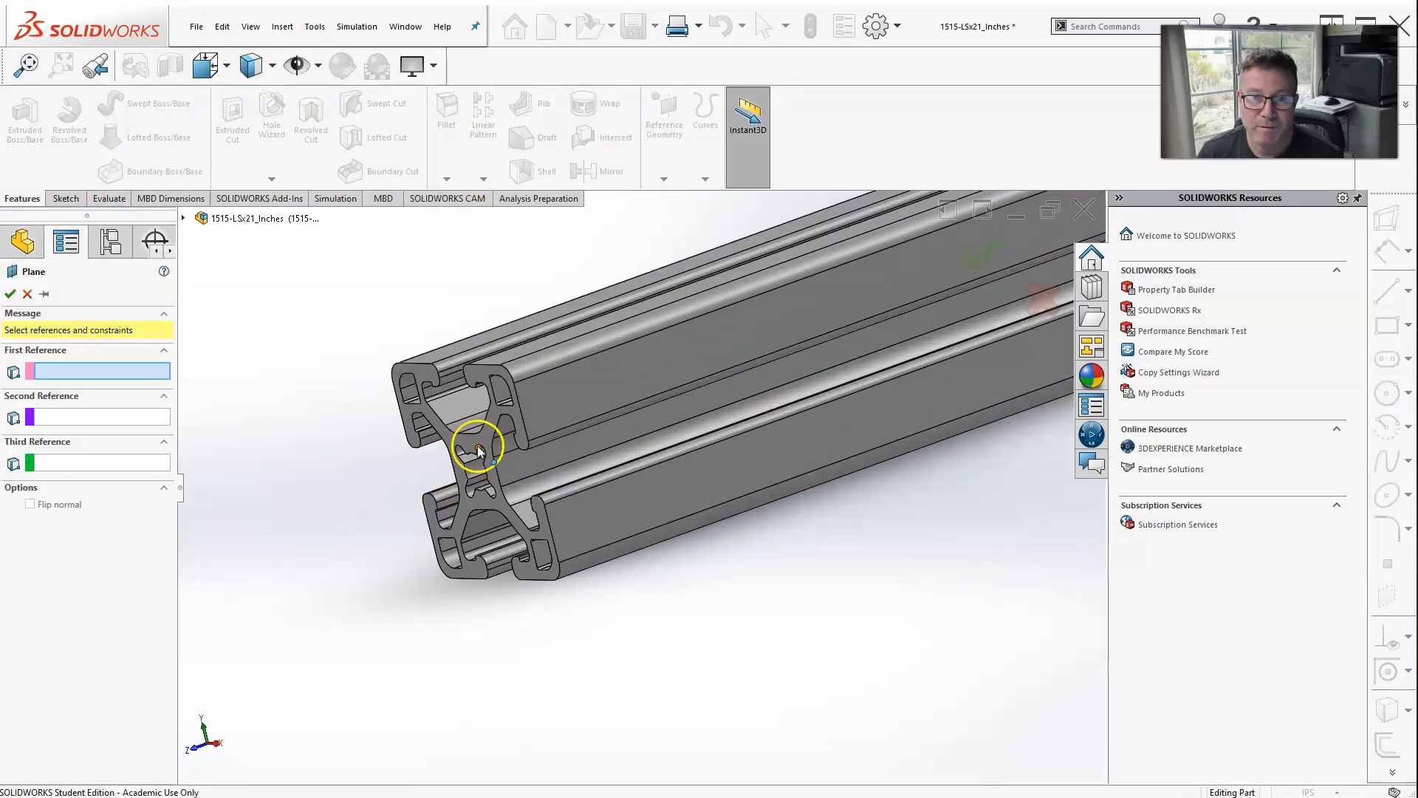
{"action": "left_click", "coordinate": [489, 436]}
{"action": "scroll", "coordinate": [425, 507], "scroll_direction": "up", "scroll_amount": 8}
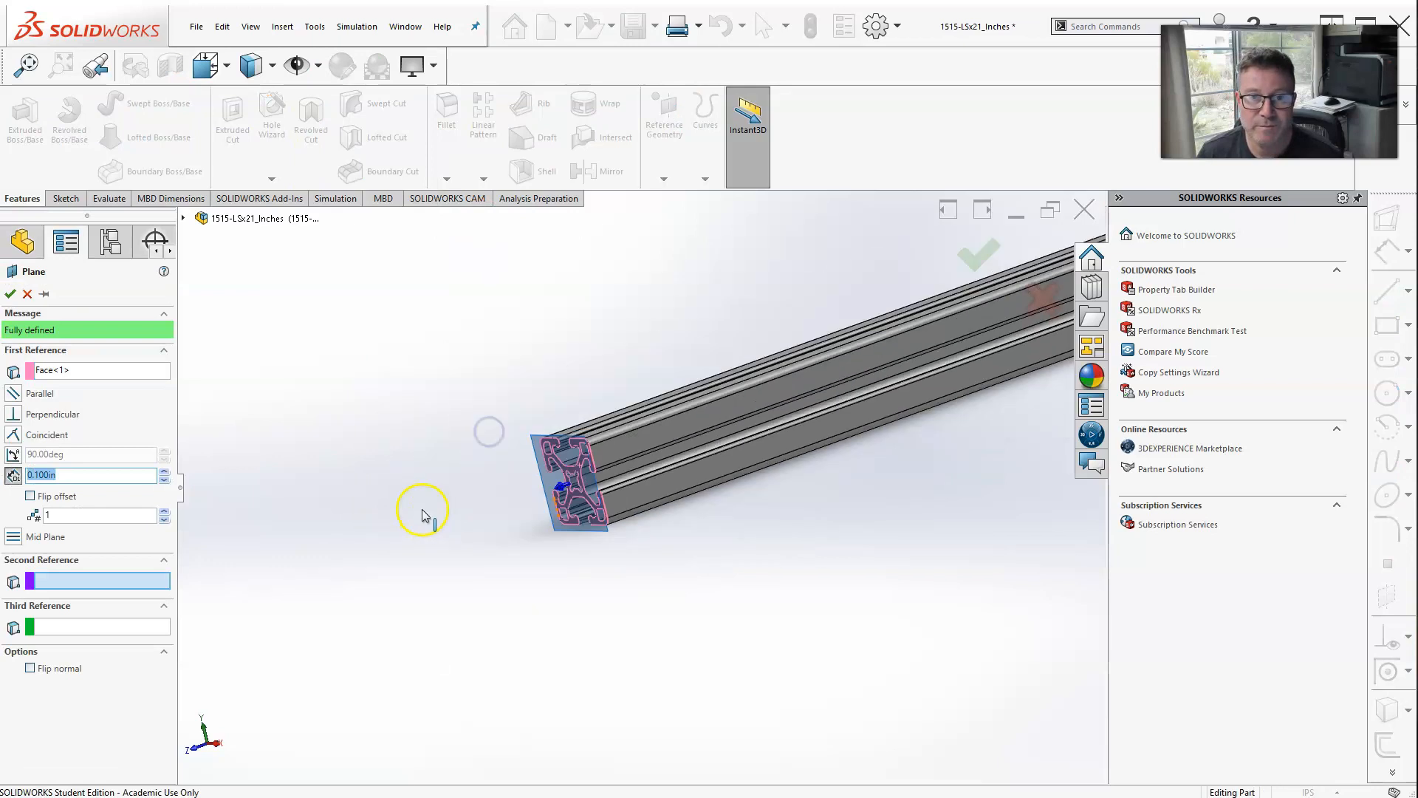
{"action": "middle_click_drag", "start_coordinate": [797, 531], "coordinate": [700, 601]}
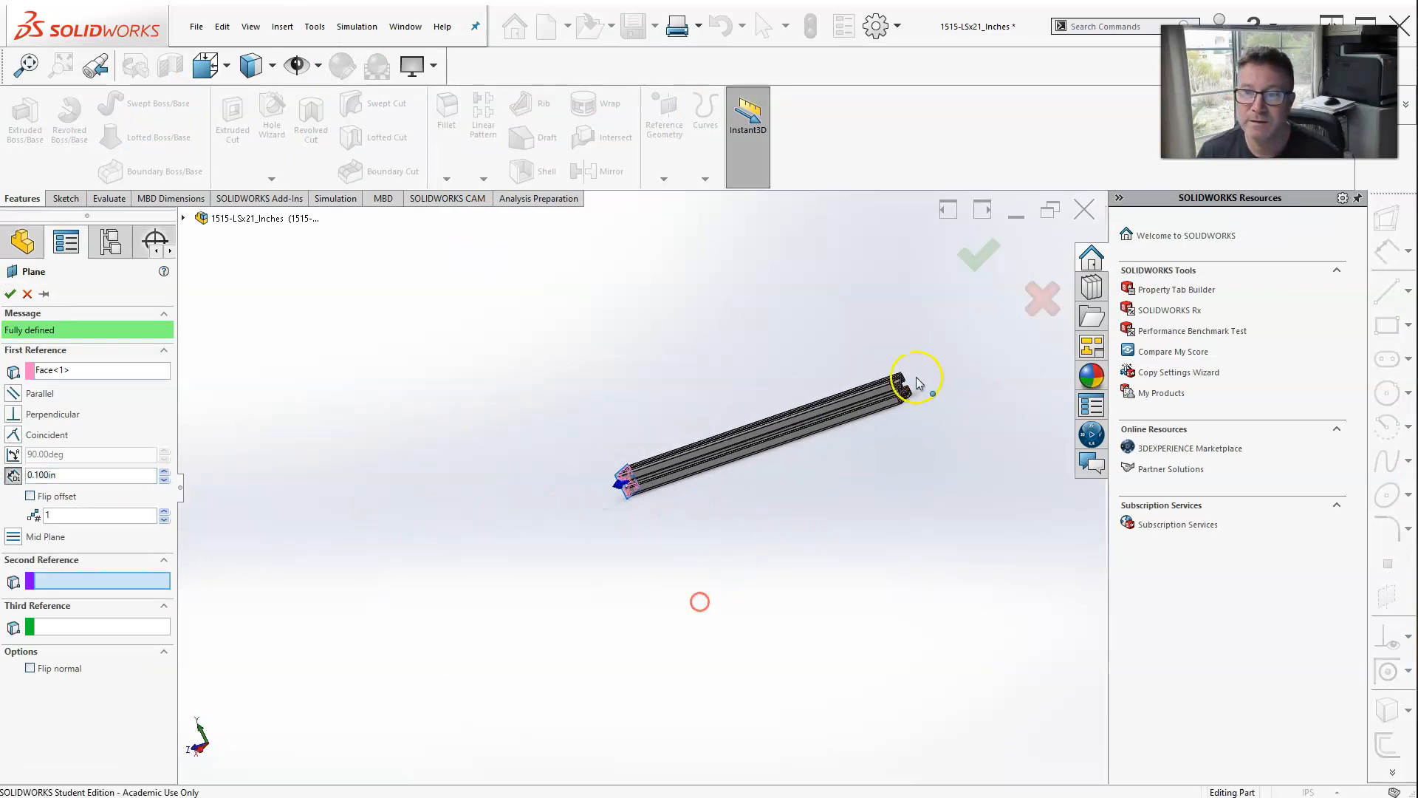
{"action": "scroll", "coordinate": [916, 375], "scroll_direction": "down", "scroll_amount": 10}
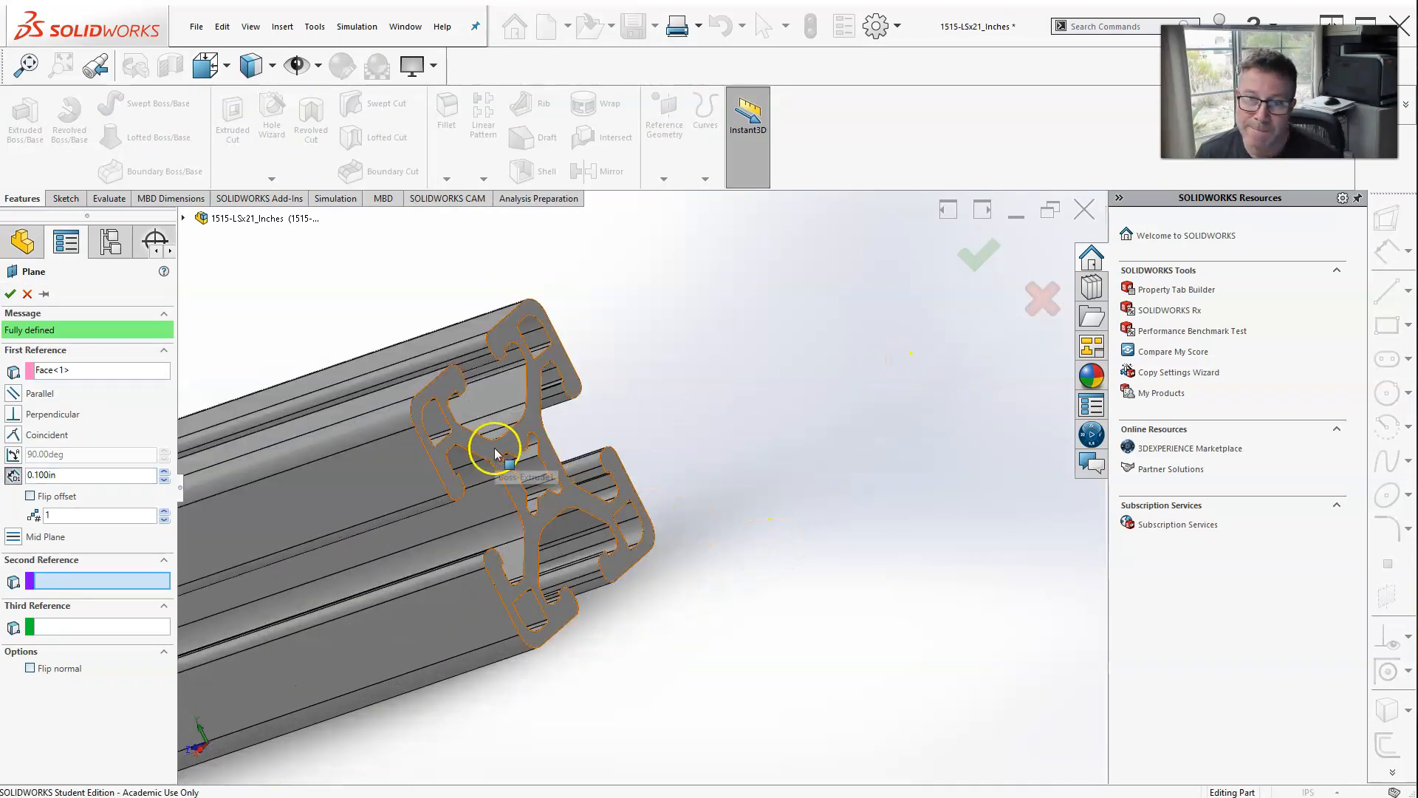
{"action": "left_click", "coordinate": [495, 452]}
{"action": "scroll", "coordinate": [744, 427], "scroll_direction": "up", "scroll_amount": 10}
{"action": "middle_click_drag", "start_coordinate": [667, 493], "coordinate": [533, 580]}
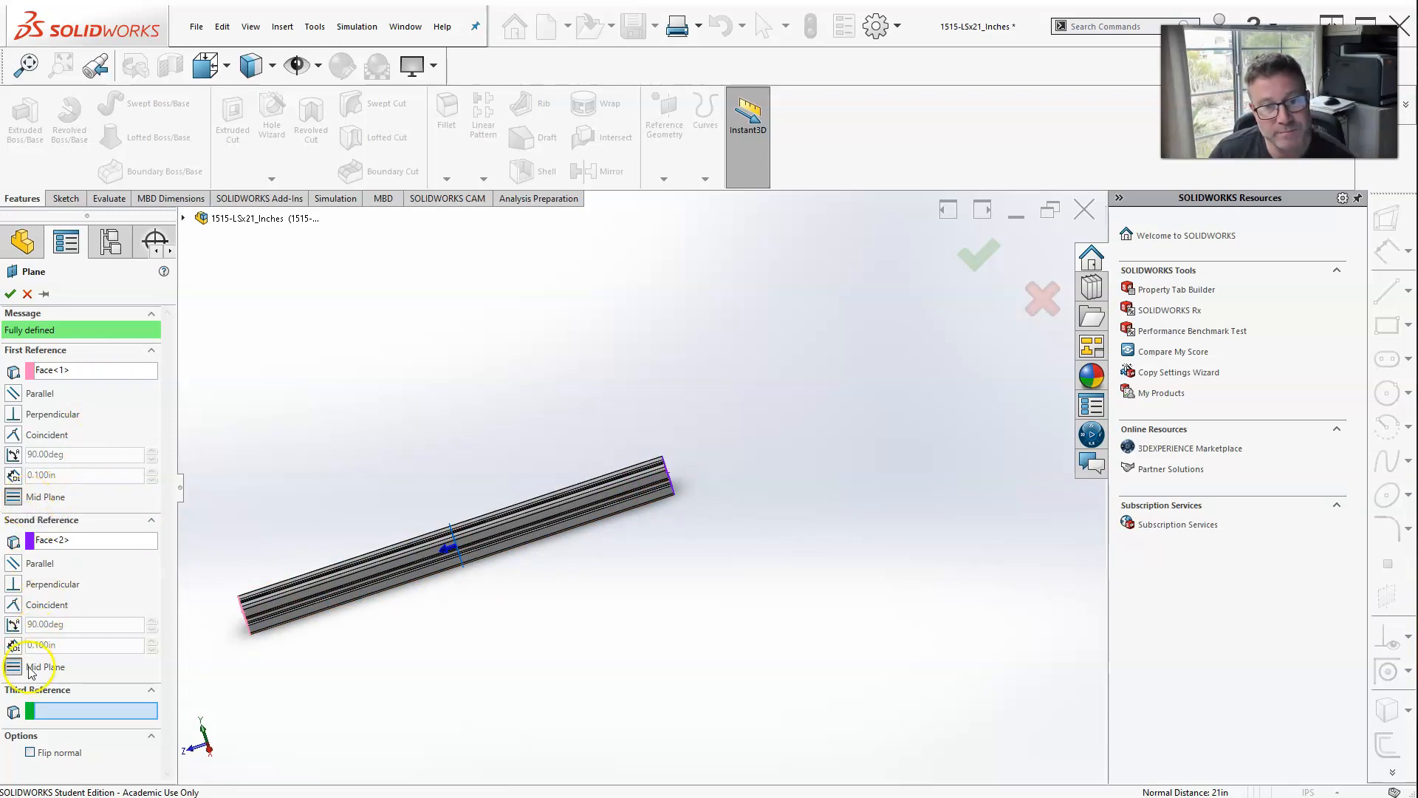
{"action": "left_click", "coordinate": [11, 294]}
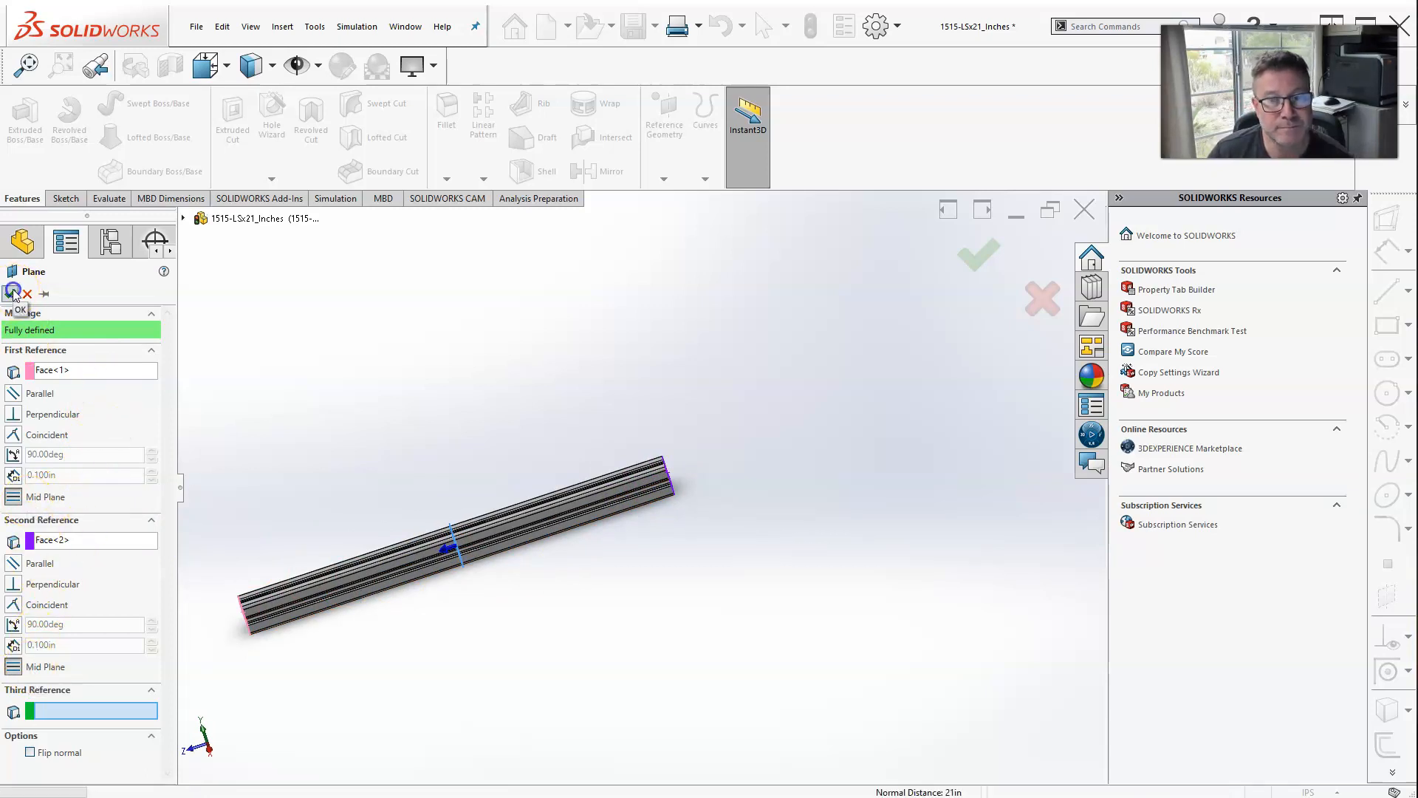
Inspect the end profile of the 21-inch extrusion and save the part with its new mid-plane.
{"action": "left_click", "coordinate": [308, 469]}
{"action": "middle_click_drag", "start_coordinate": [354, 468], "coordinate": [463, 410]}
{"action": "scroll", "coordinate": [577, 474], "scroll_direction": "down", "scroll_amount": 3}
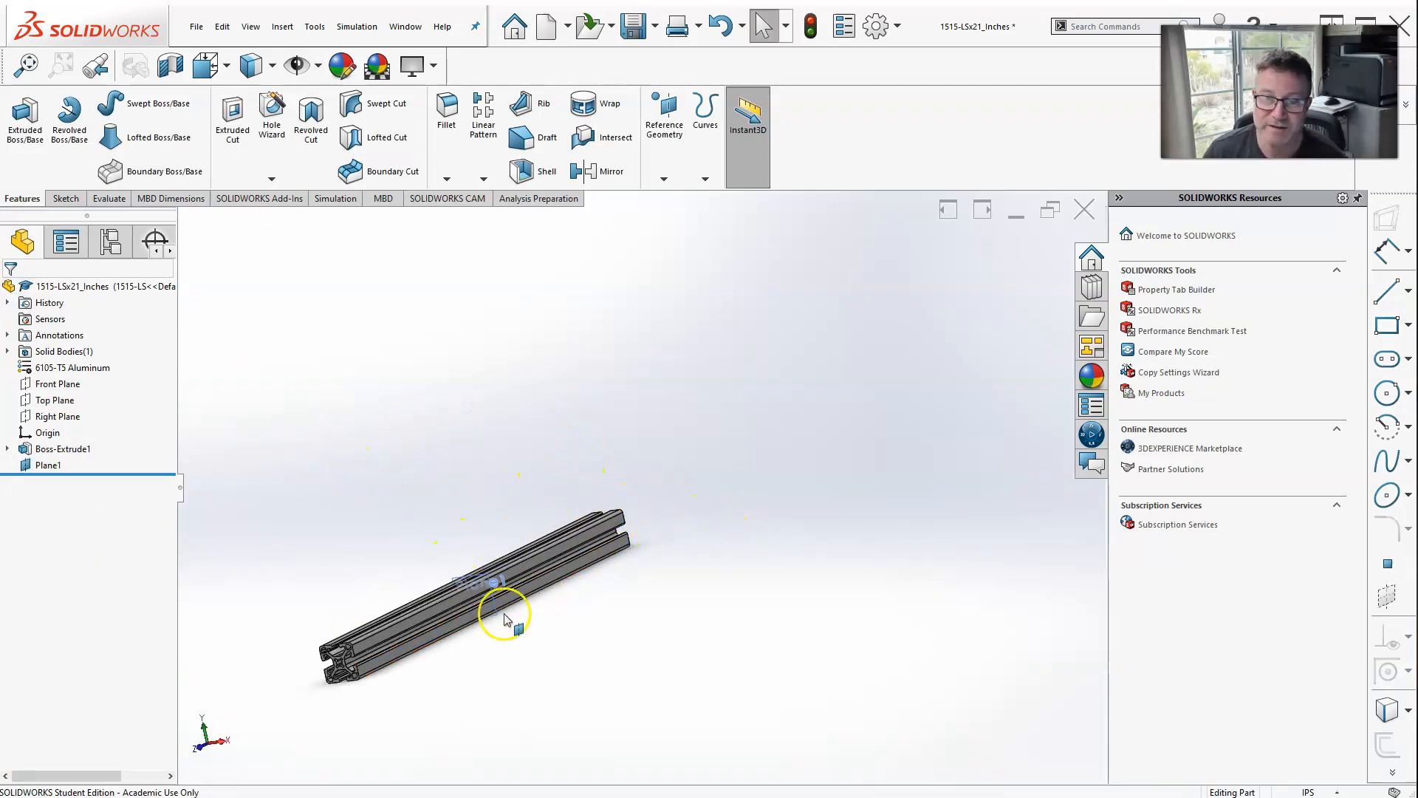
{"action": "middle_click_drag", "start_coordinate": [345, 652], "coordinate": [376, 611]}
{"action": "scroll", "coordinate": [404, 634], "scroll_direction": "down", "scroll_amount": 8}
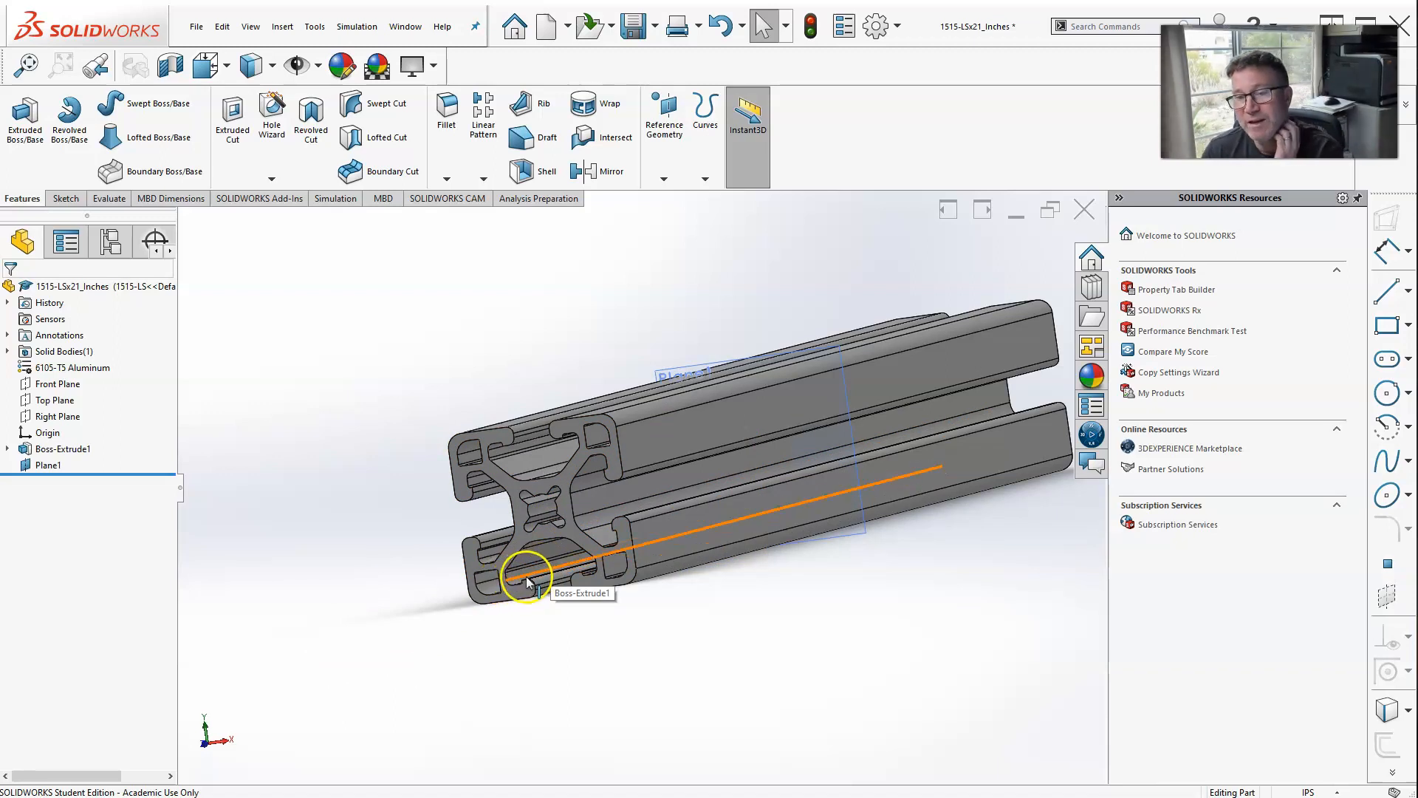
{"action": "scroll", "coordinate": [522, 575], "scroll_direction": "up", "scroll_amount": 5}
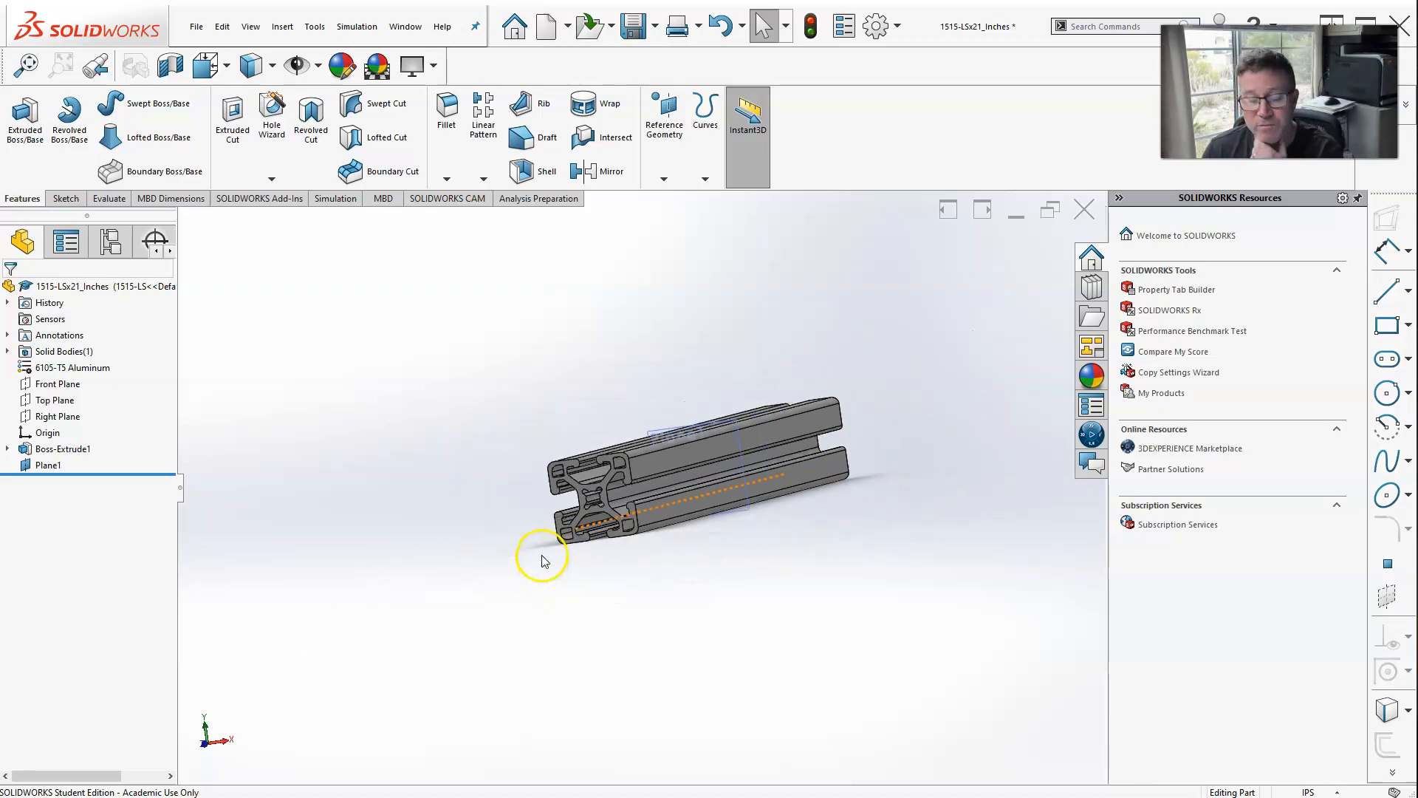
{"action": "key", "text": "ctrl+s"}
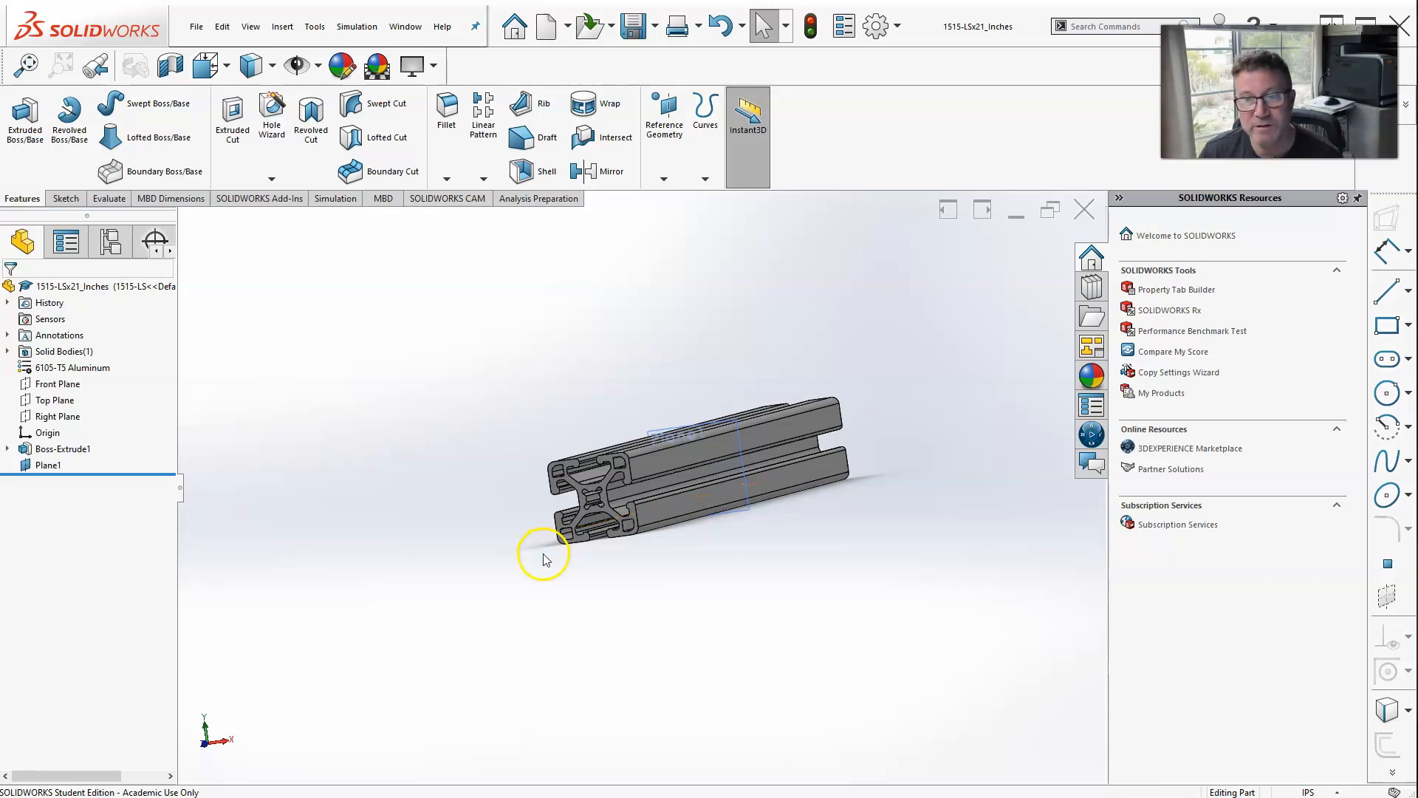
Create a new assembly document.
{"action": "left_click", "coordinate": [197, 28]}
{"action": "left_click", "coordinate": [214, 58]}
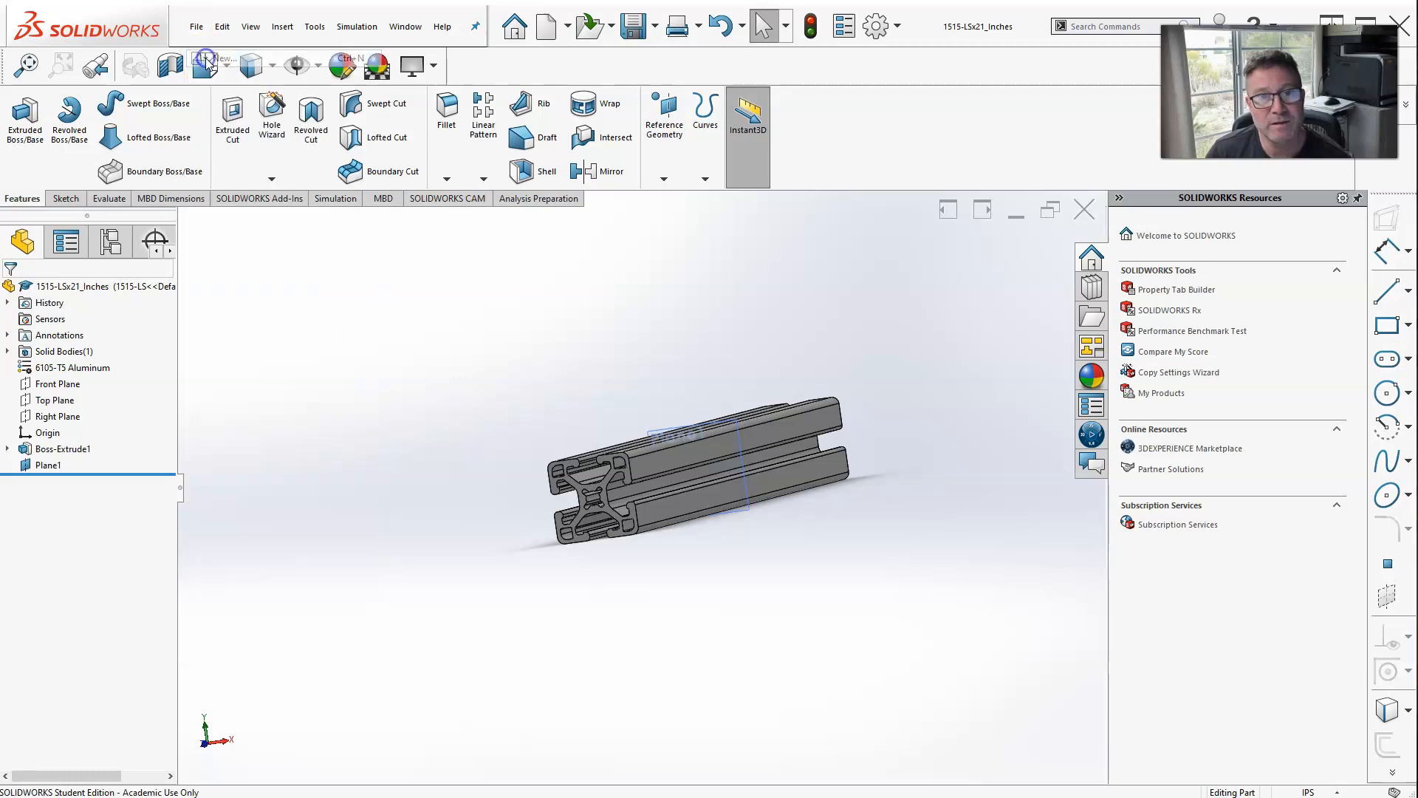
{"action": "left_click", "coordinate": [162, 353]}
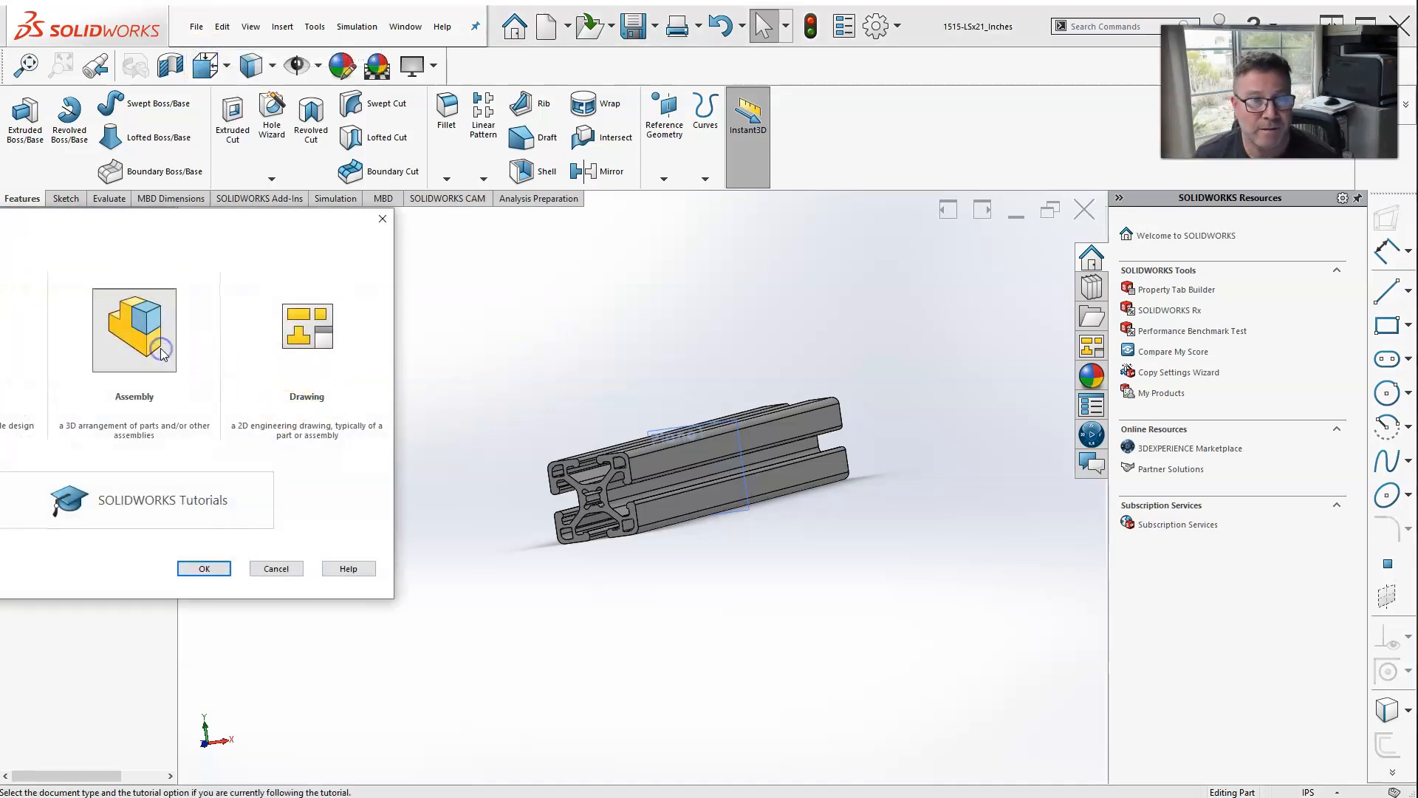
{"action": "left_click_drag", "start_coordinate": [157, 215], "coordinate": [402, 222]}
{"action": "left_click", "coordinate": [445, 576]}
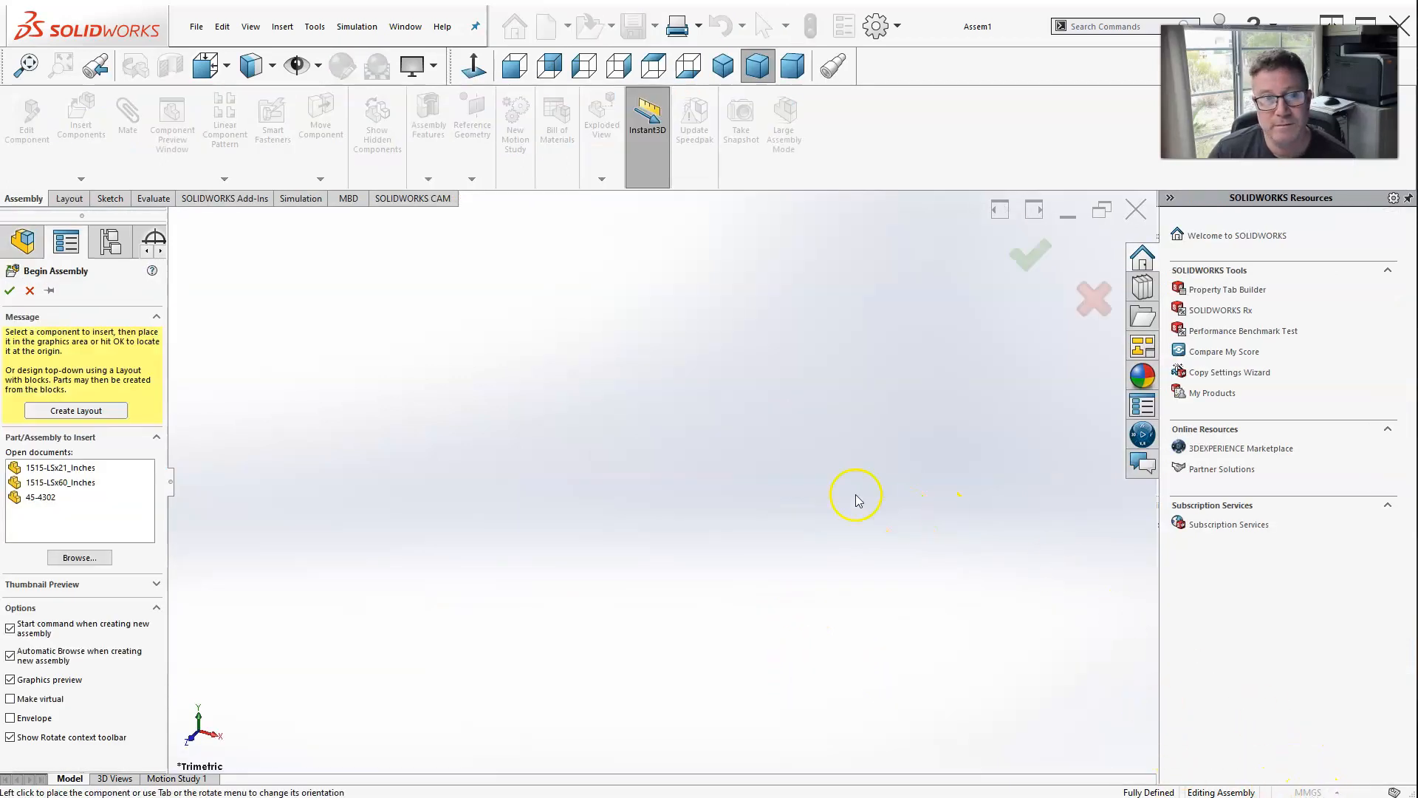
Place the 1515-LSx60_Inches part as the first assembly component and set the assembly units to IPS (inch, pound, second).
{"action": "left_click", "coordinate": [75, 470]}
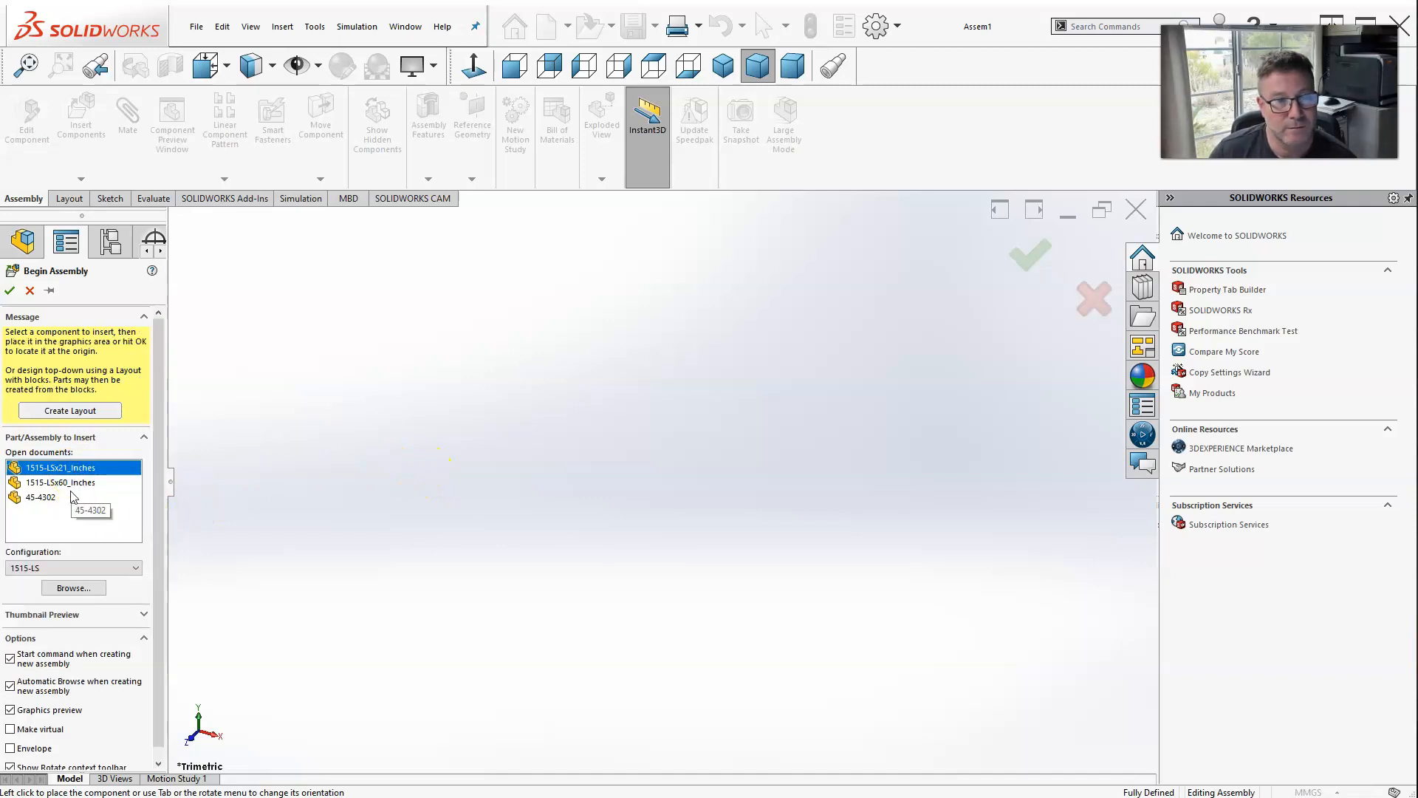
{"action": "left_click", "coordinate": [66, 484]}
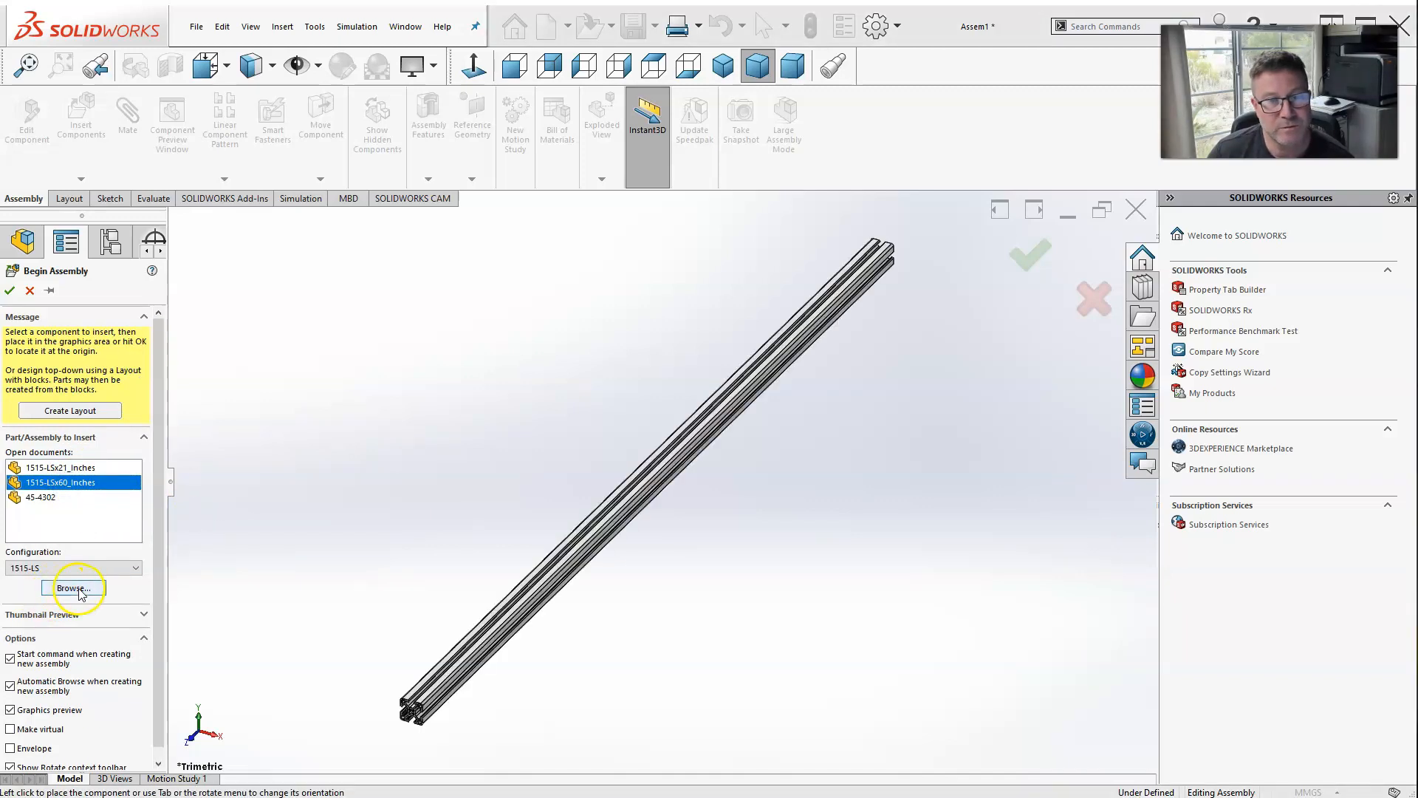
{"action": "left_click", "coordinate": [624, 477]}
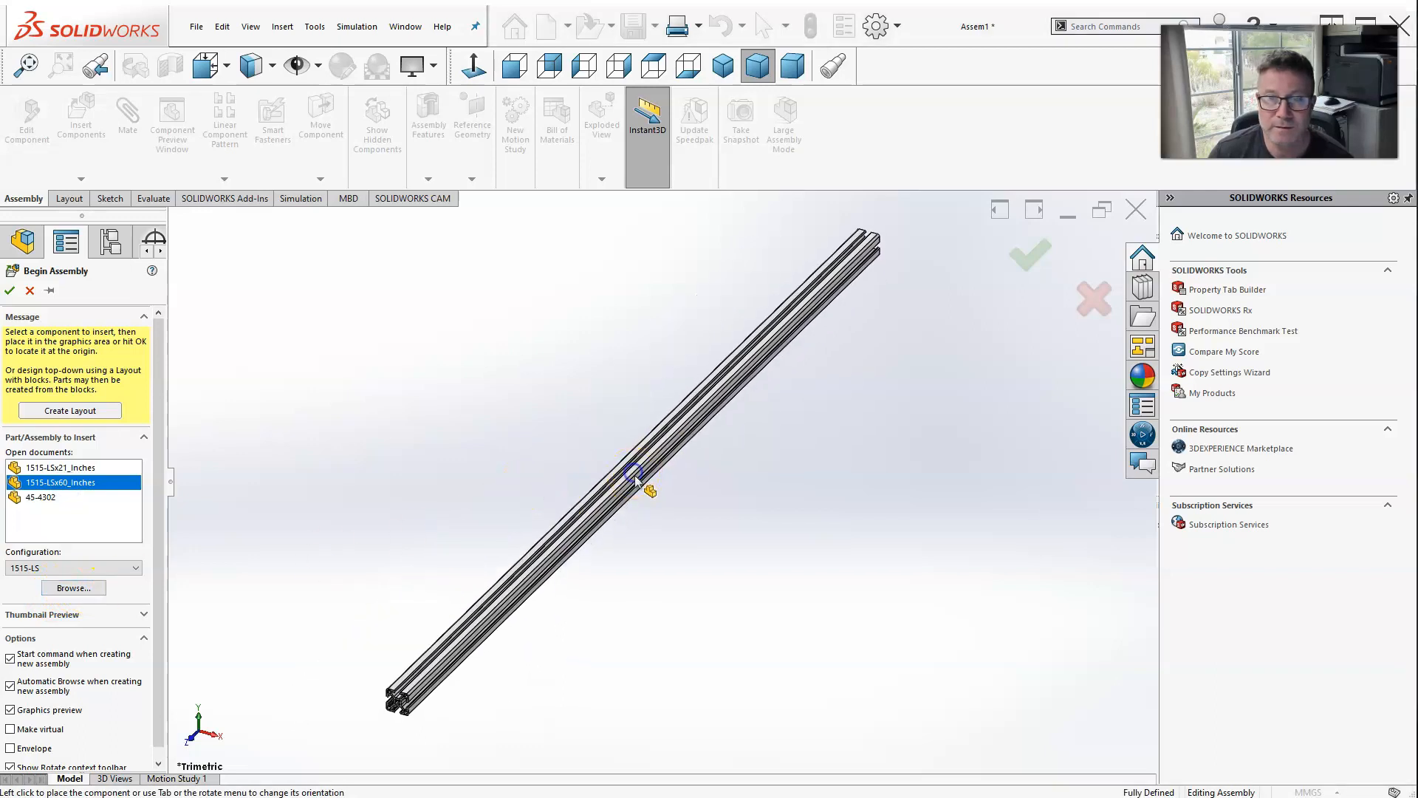
{"action": "left_click", "coordinate": [1328, 793]}
{"action": "left_click", "coordinate": [1272, 748]}
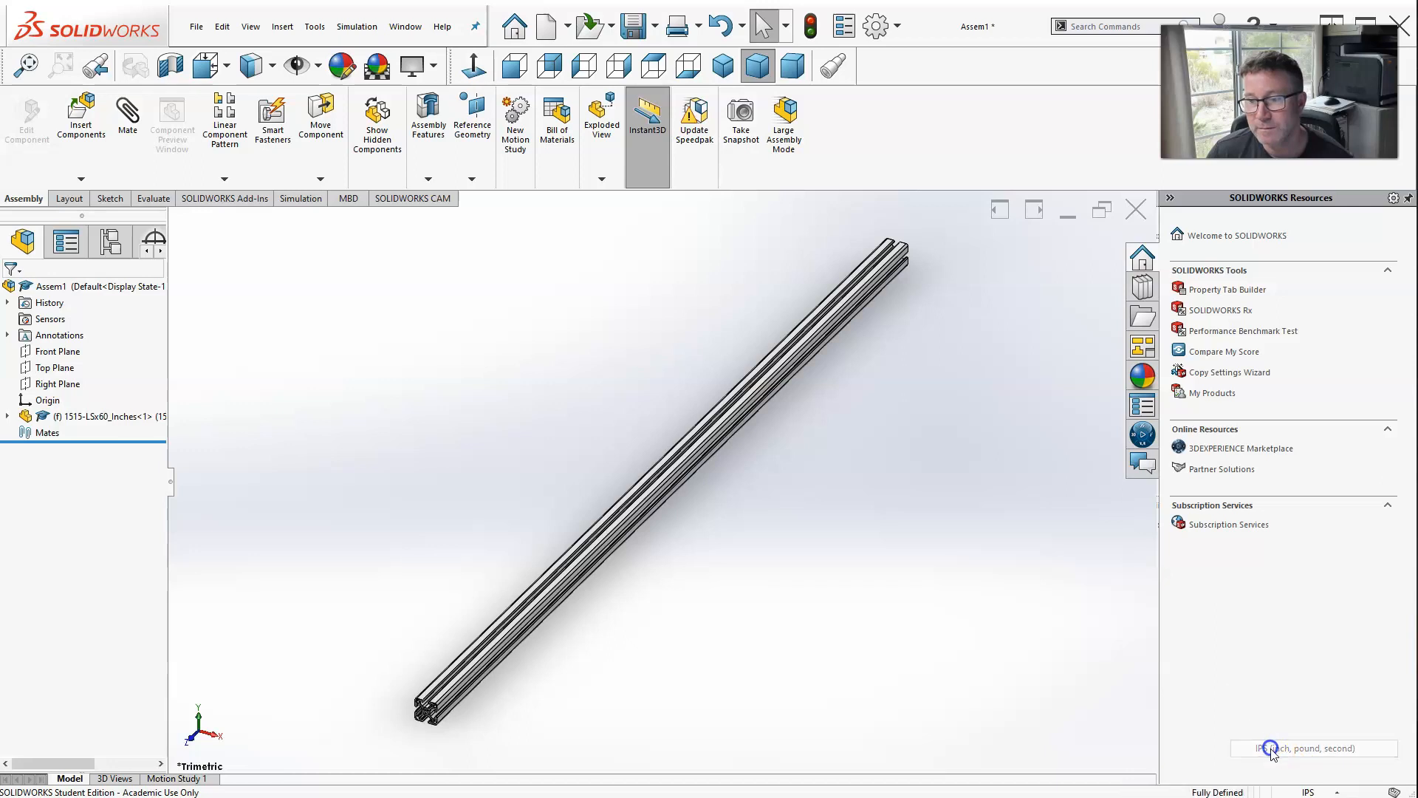
{"action": "middle_click_drag", "start_coordinate": [614, 456], "coordinate": [575, 401]}
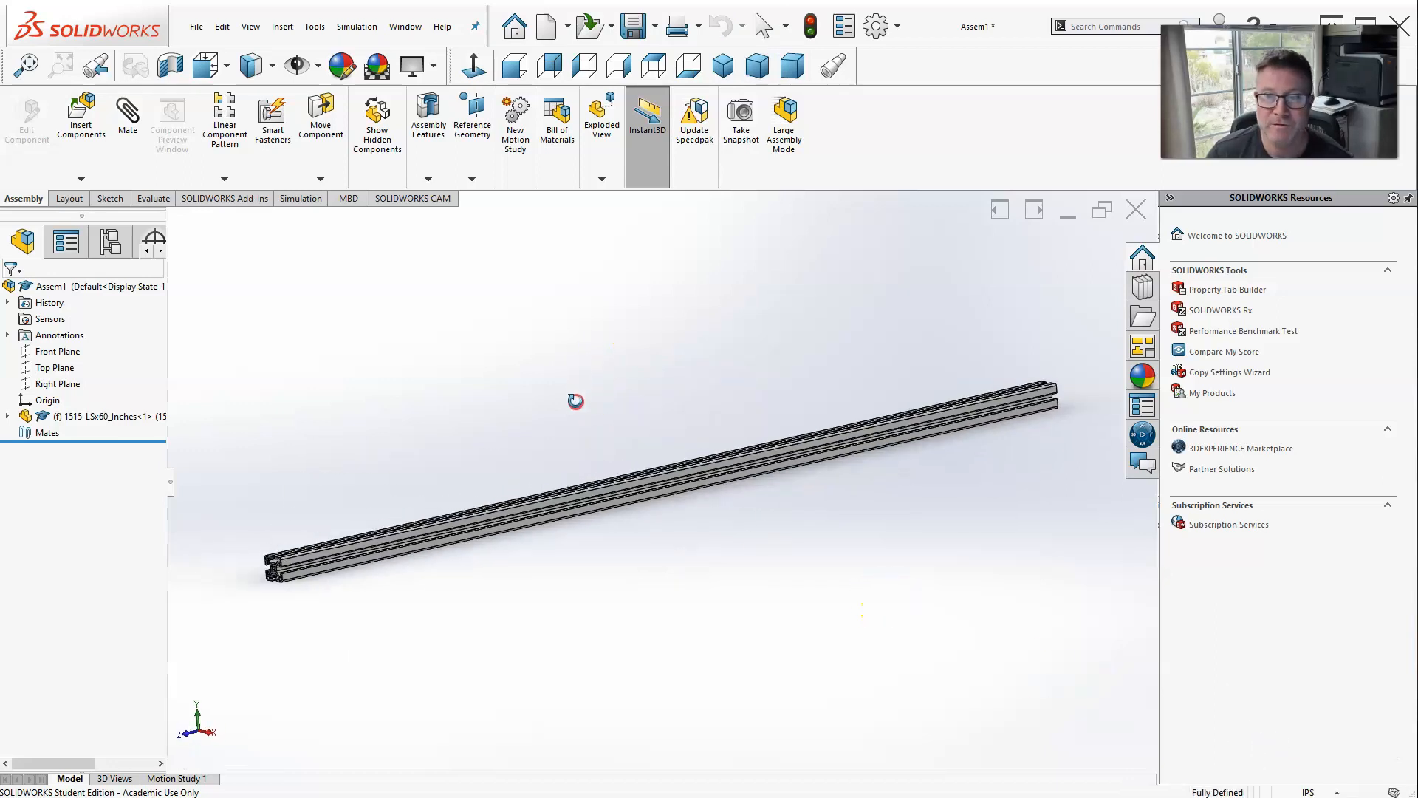
Go through the open extrusion parts to the 45-4302 bracket, set its units to IPS, and return to the assembly.
{"action": "left_click", "coordinate": [419, 65]}
{"action": "left_click", "coordinate": [423, 234]}
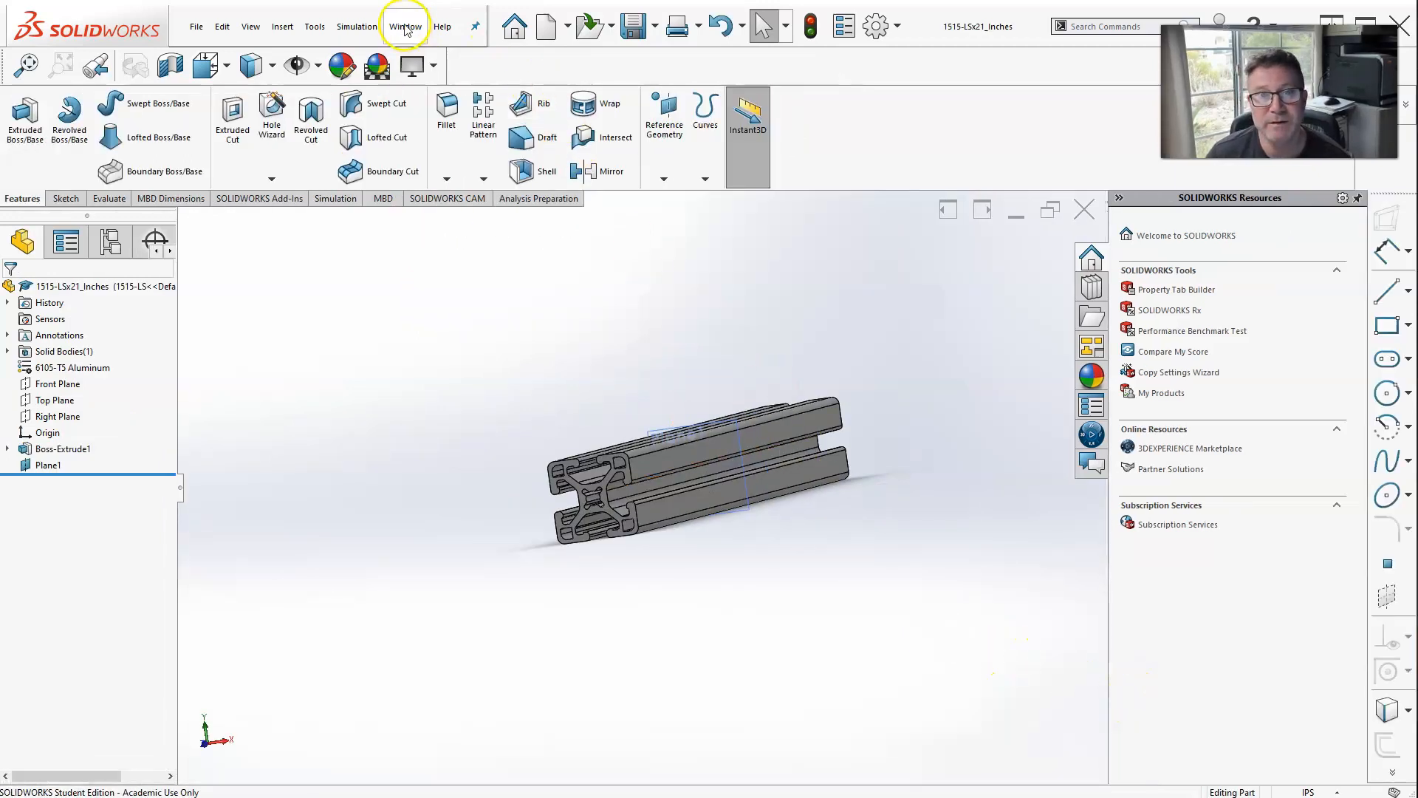
{"action": "left_click", "coordinate": [406, 27]}
{"action": "left_click", "coordinate": [426, 216]}
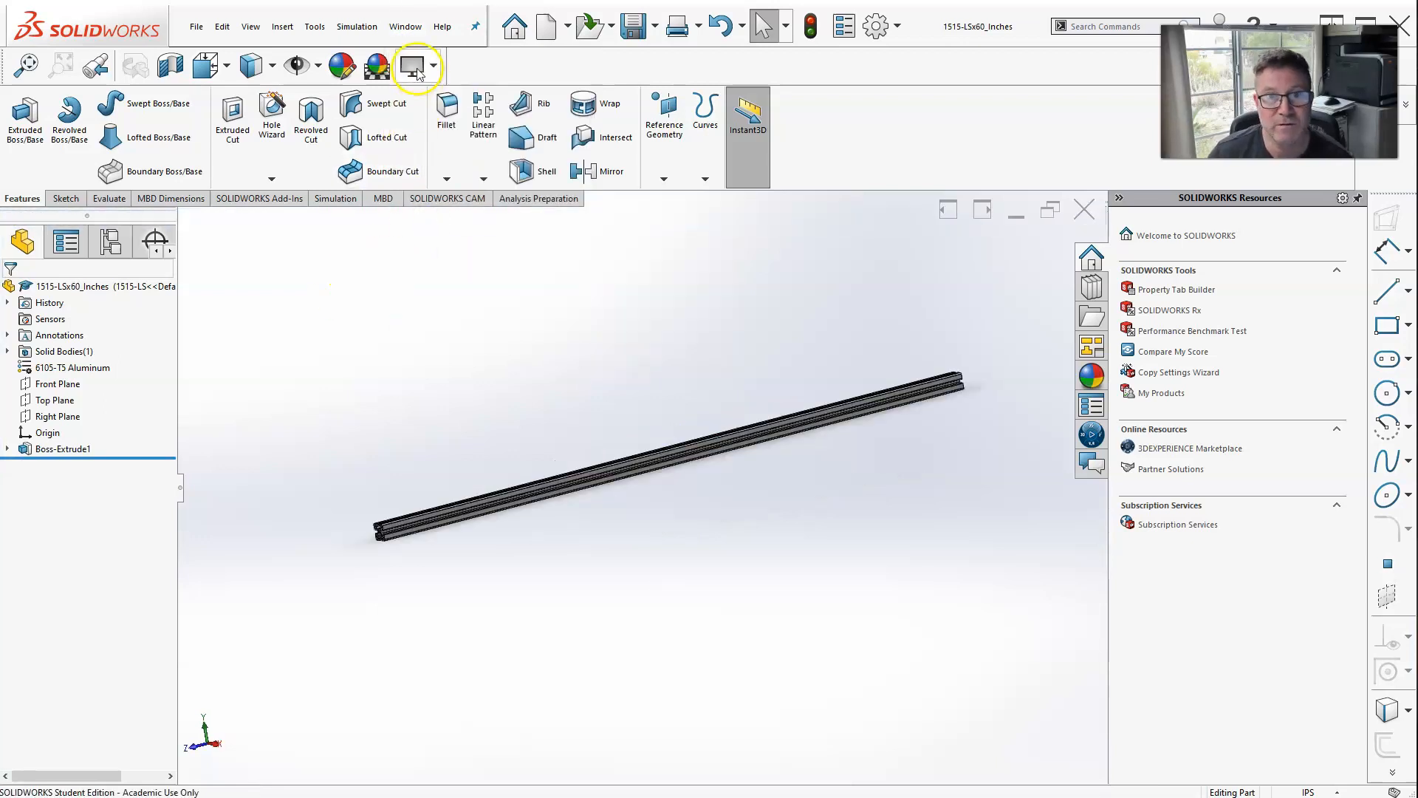
{"action": "left_click", "coordinate": [406, 27]}
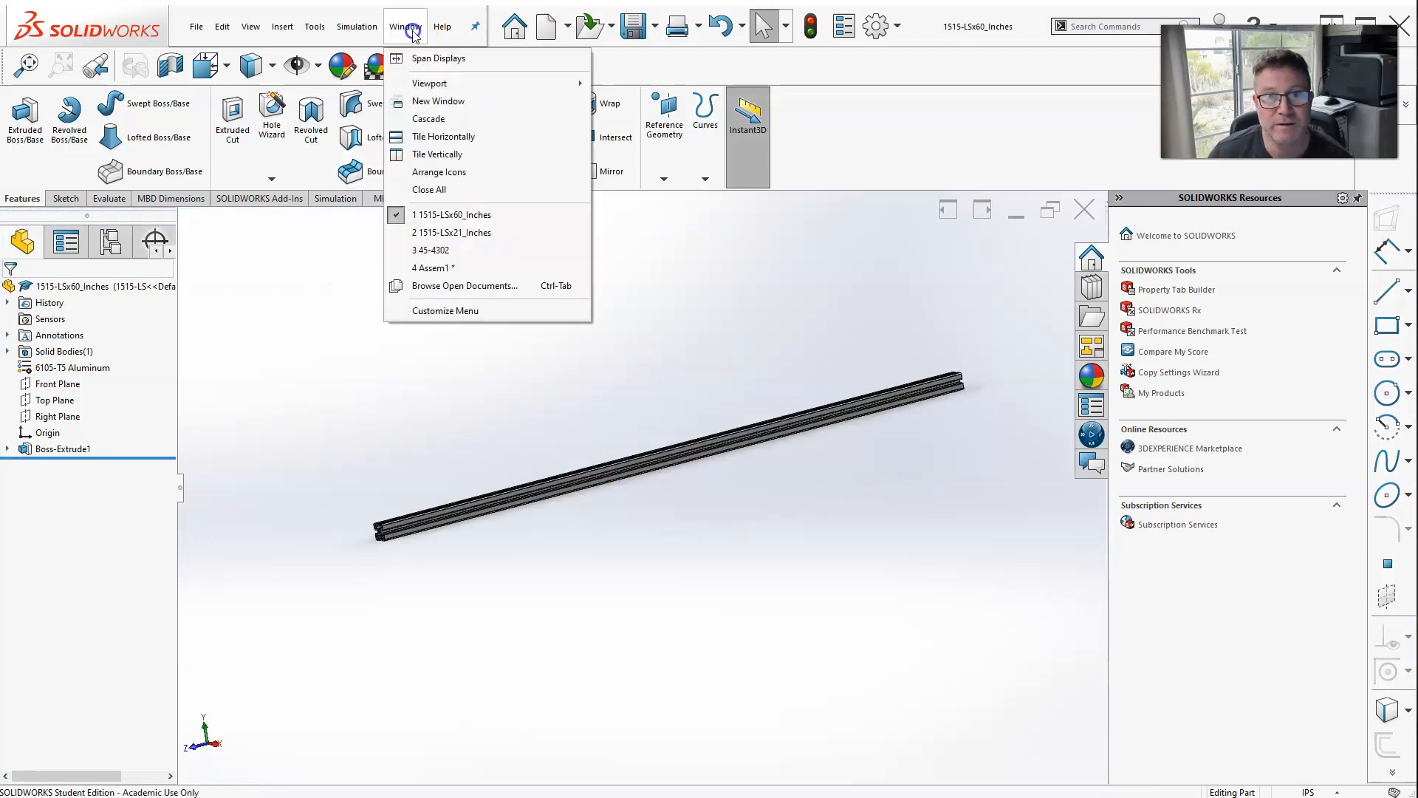
{"action": "left_click", "coordinate": [431, 252]}
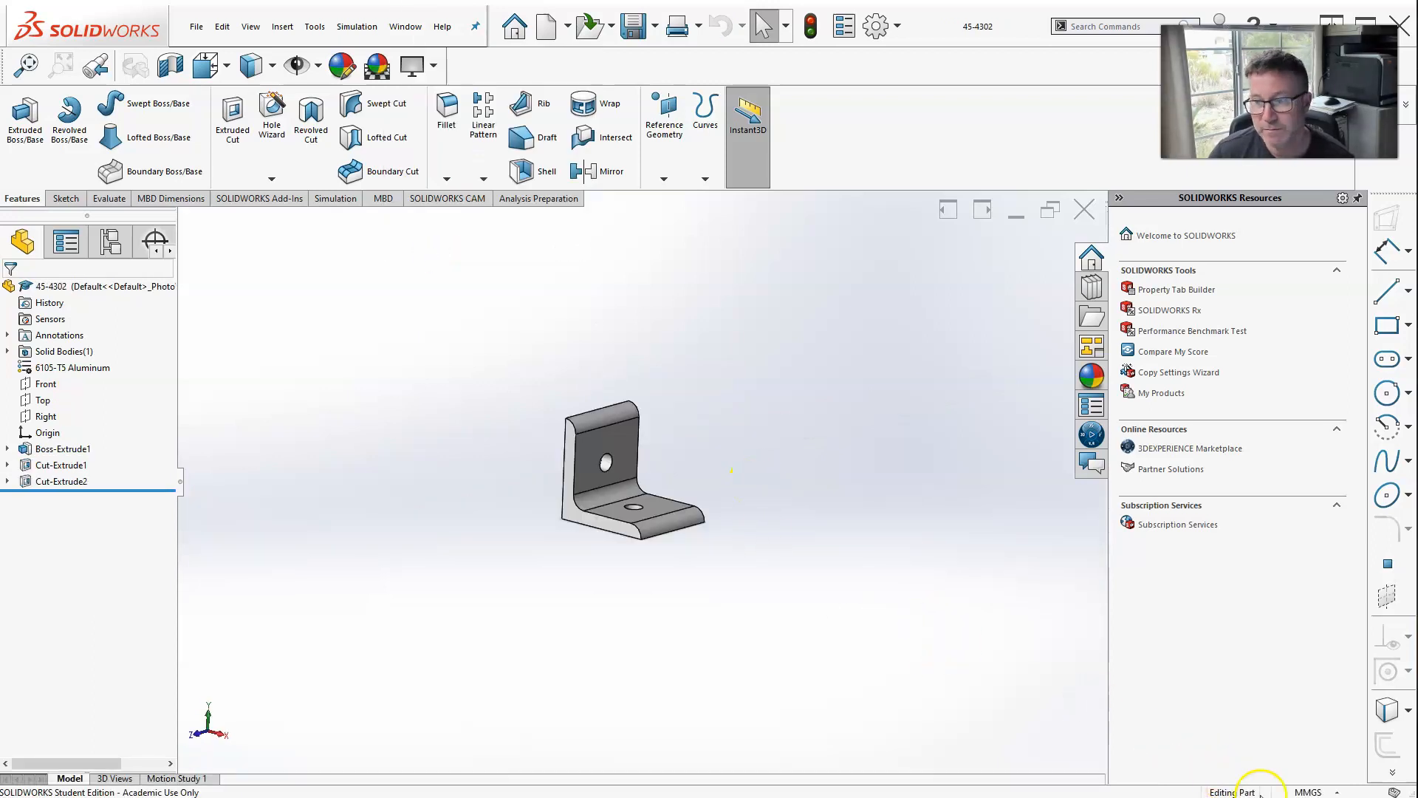
{"action": "left_click", "coordinate": [1308, 792]}
{"action": "left_click", "coordinate": [1289, 740]}
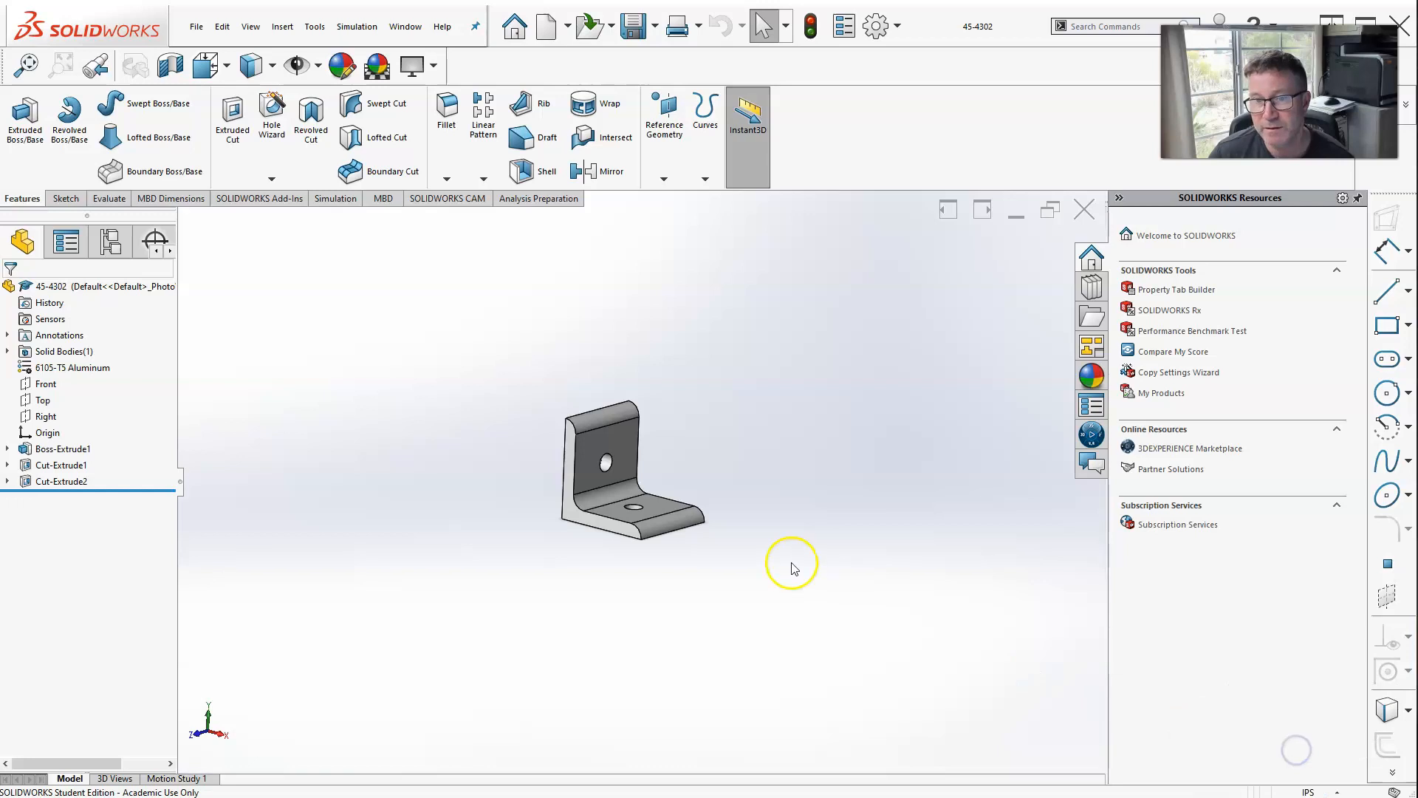
{"action": "middle_click_drag", "start_coordinate": [745, 525], "coordinate": [723, 530]}
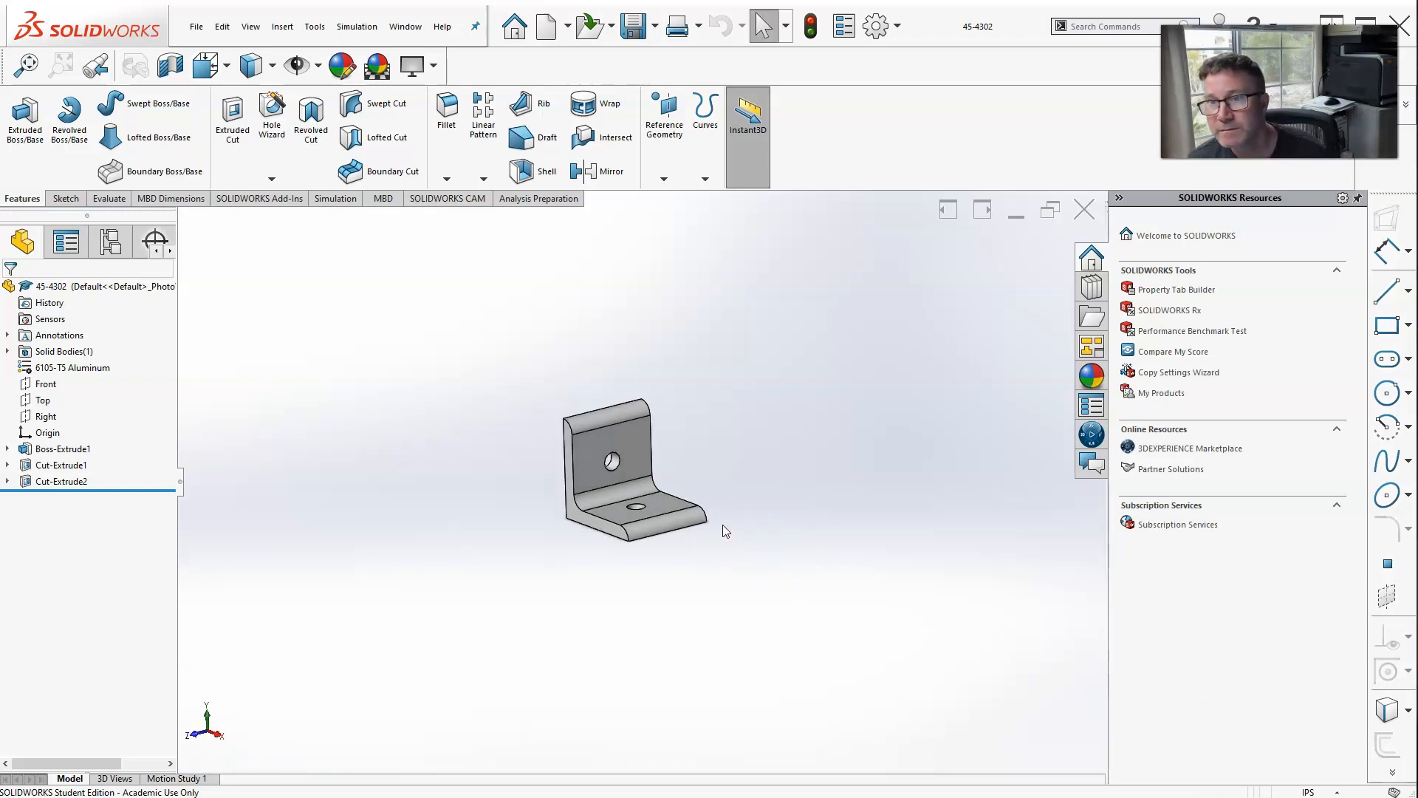
{"action": "middle_click_drag", "start_coordinate": [723, 525], "coordinate": [651, 522]}
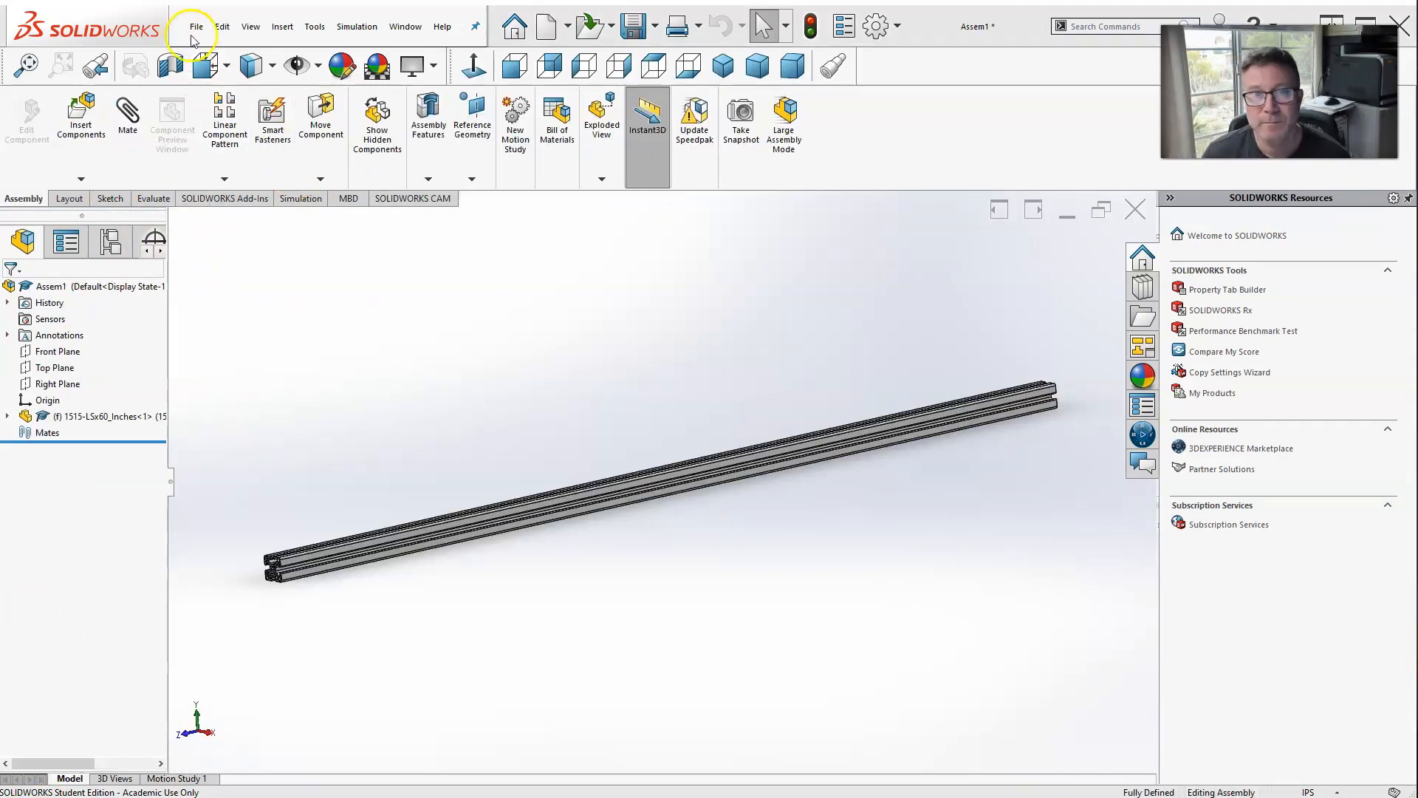
Save the assembly in the 80-20 Example folder as 8020 Frame Assembly.
{"action": "left_click", "coordinate": [195, 27]}
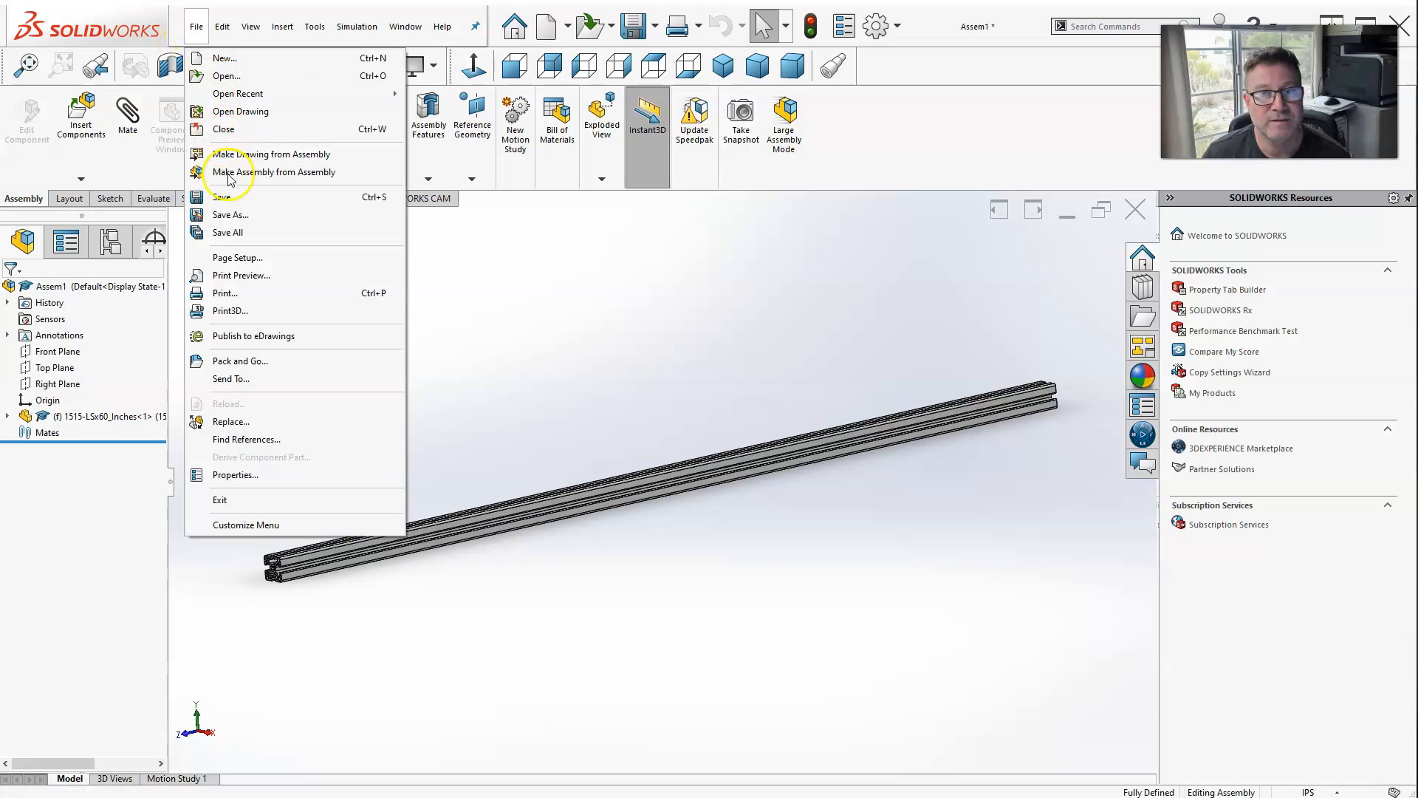
{"action": "left_click", "coordinate": [233, 215]}
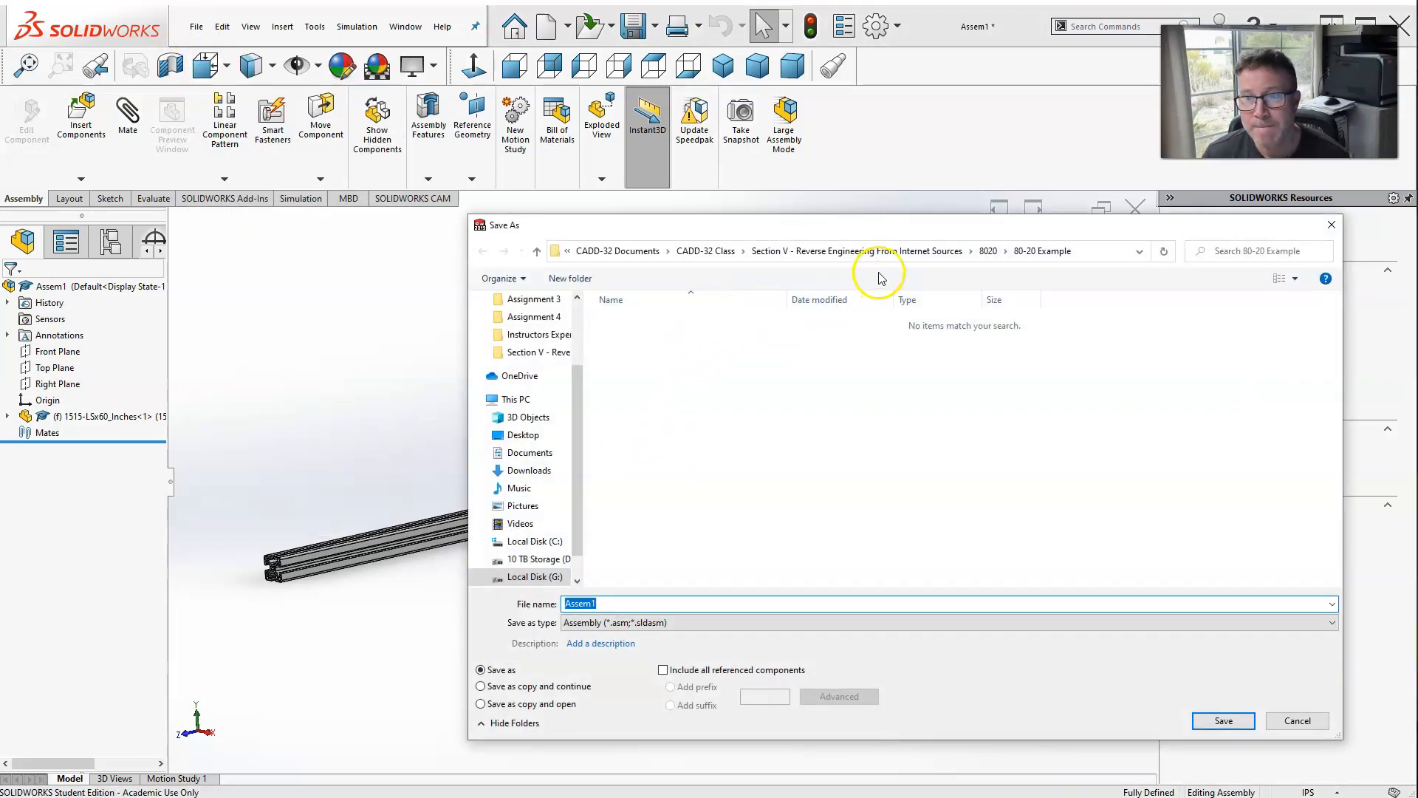
{"action": "left_click", "coordinate": [625, 605]}
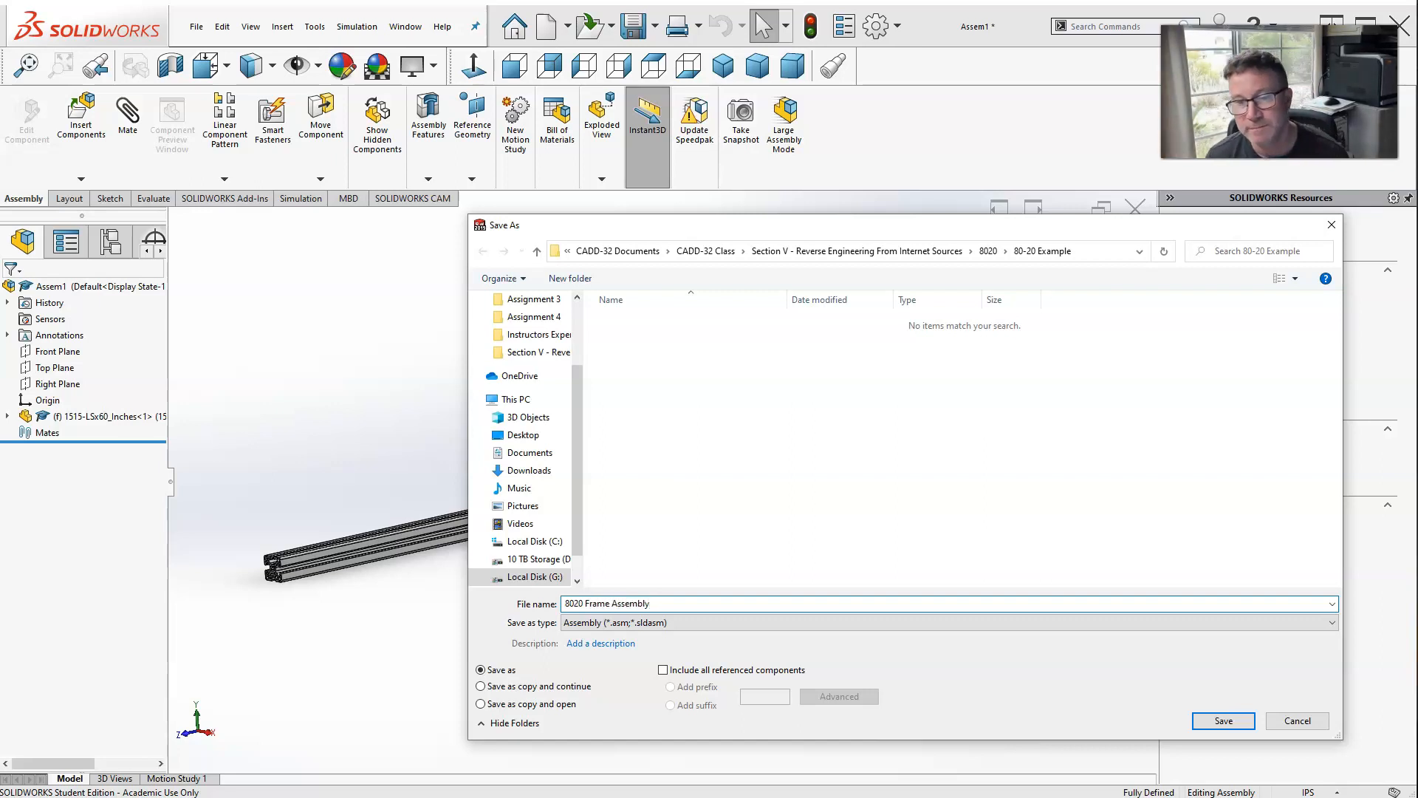
{"action": "left_click", "coordinate": [1222, 720]}
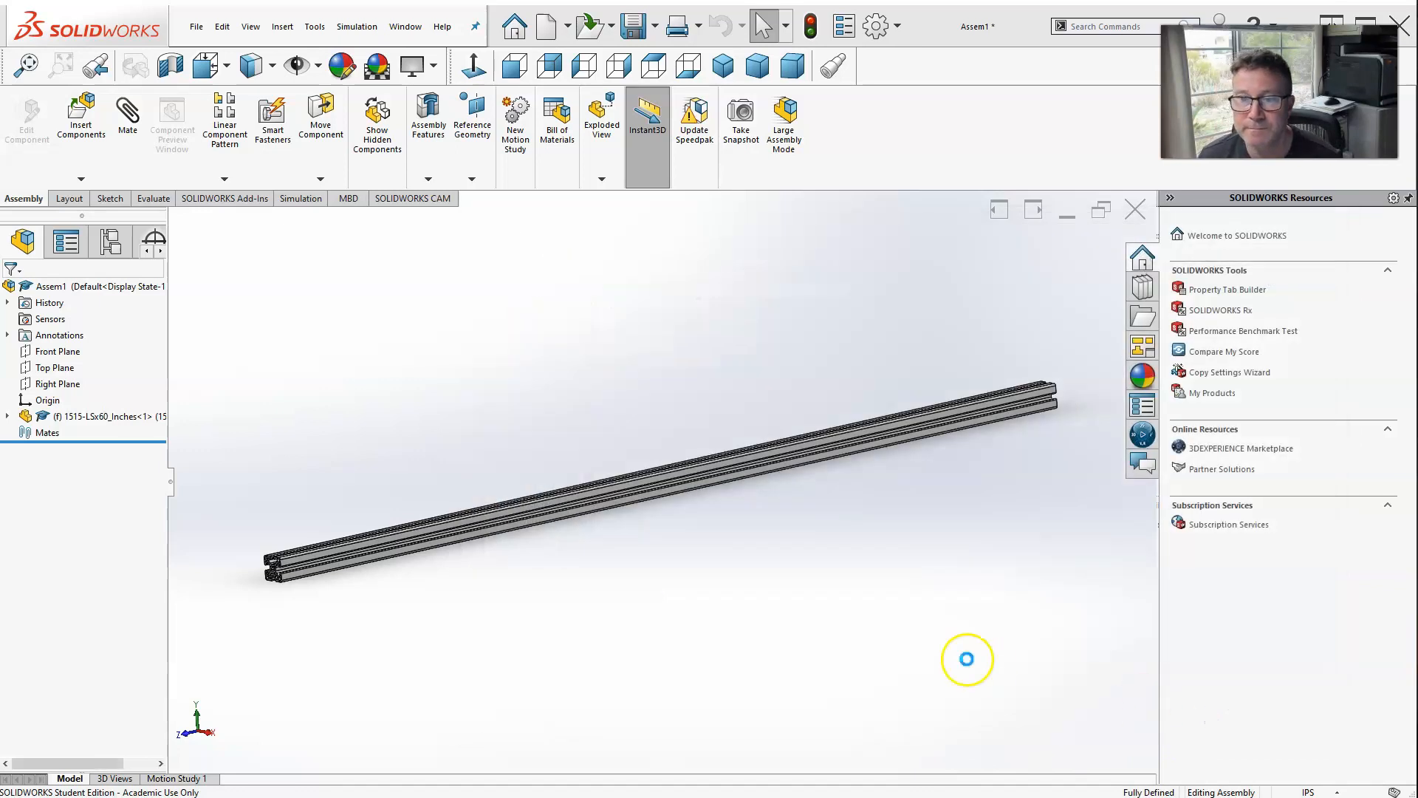
Insert one 1515-LSx21_Inches component into the frame assembly, placing it beside the 60-inch extrusion.
{"action": "scroll", "coordinate": [561, 554], "scroll_direction": "up", "scroll_amount": 2}
{"action": "middle_click_drag", "start_coordinate": [515, 544], "coordinate": [455, 499]}
{"action": "left_click", "coordinate": [81, 117]}
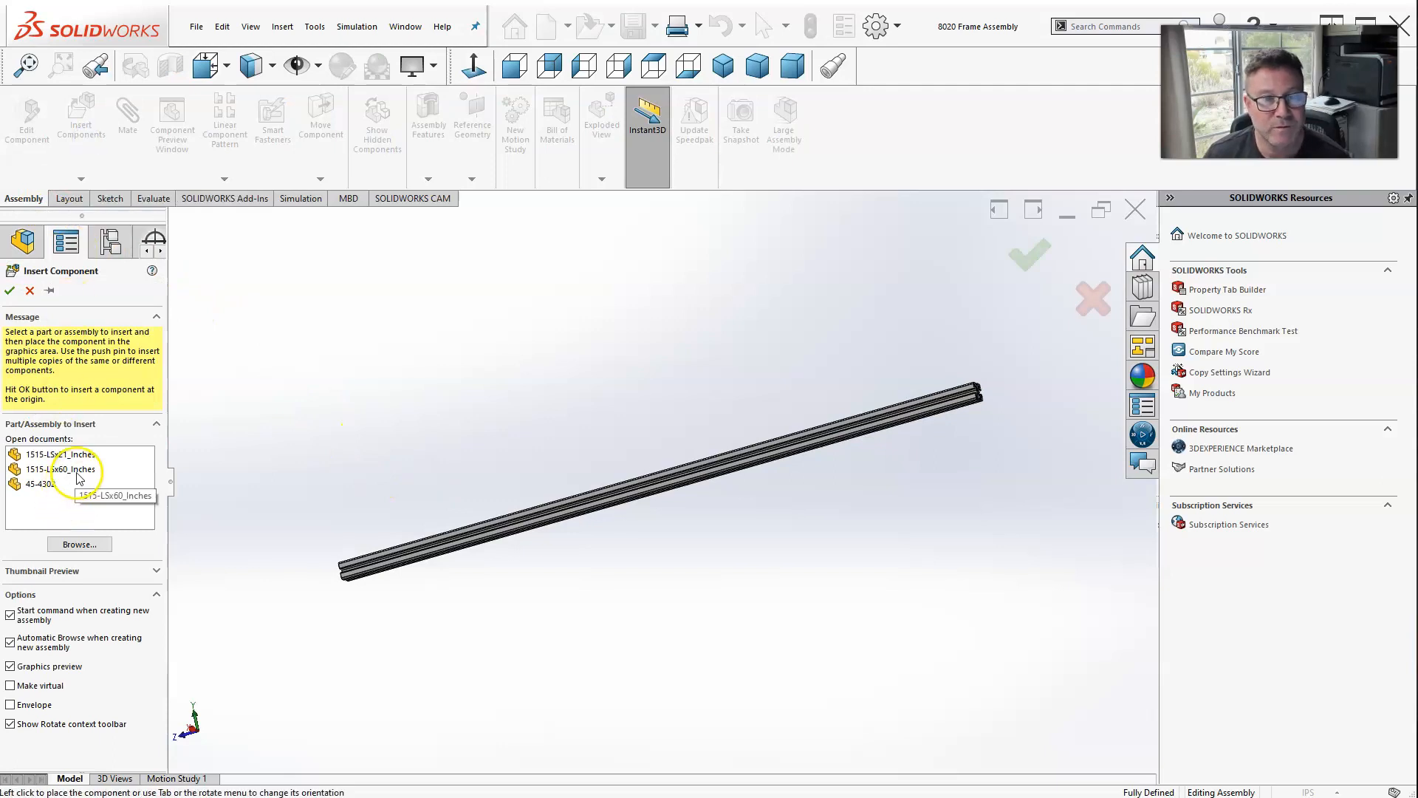
{"action": "left_click", "coordinate": [60, 454]}
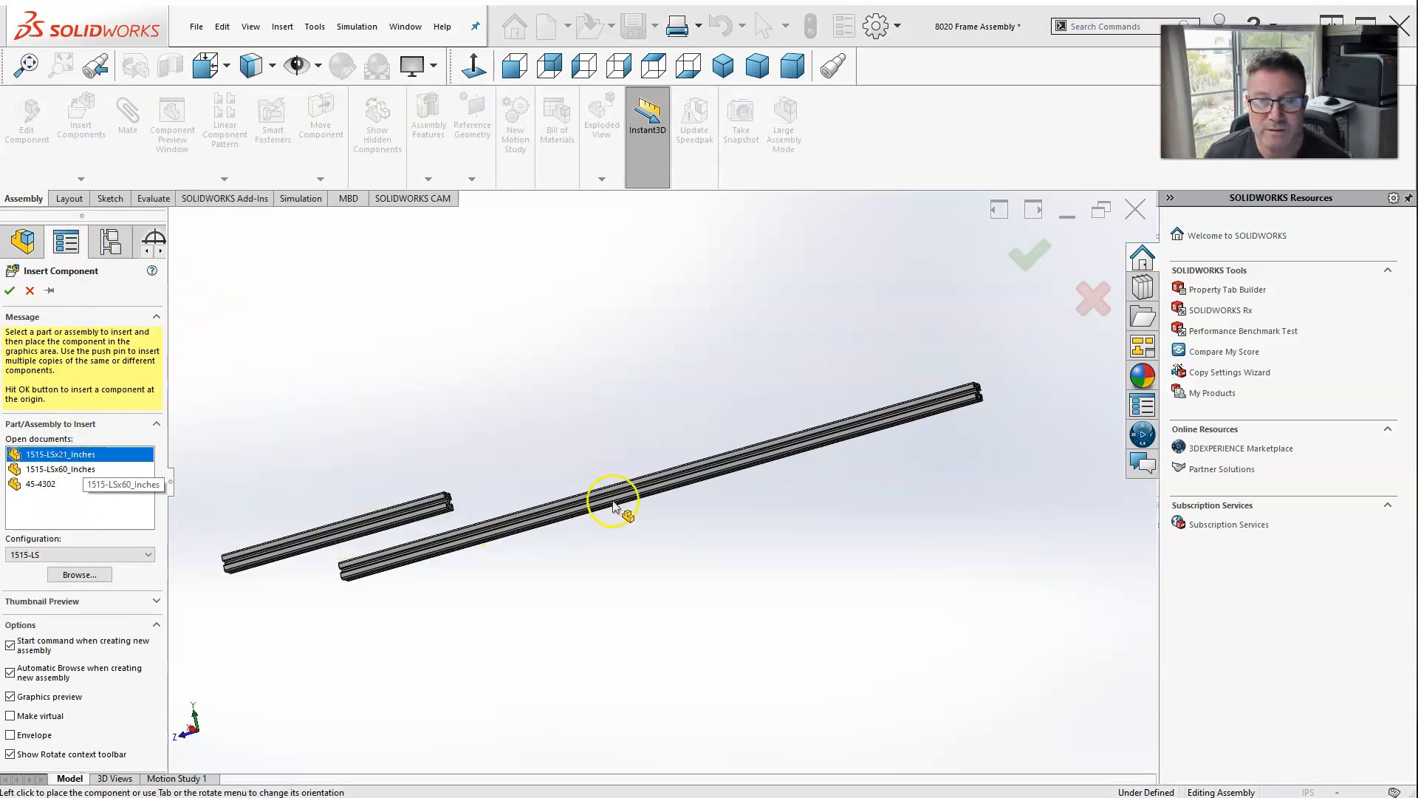
{"action": "left_click", "coordinate": [698, 520]}
{"action": "middle_click_drag", "start_coordinate": [791, 481], "coordinate": [771, 492]}
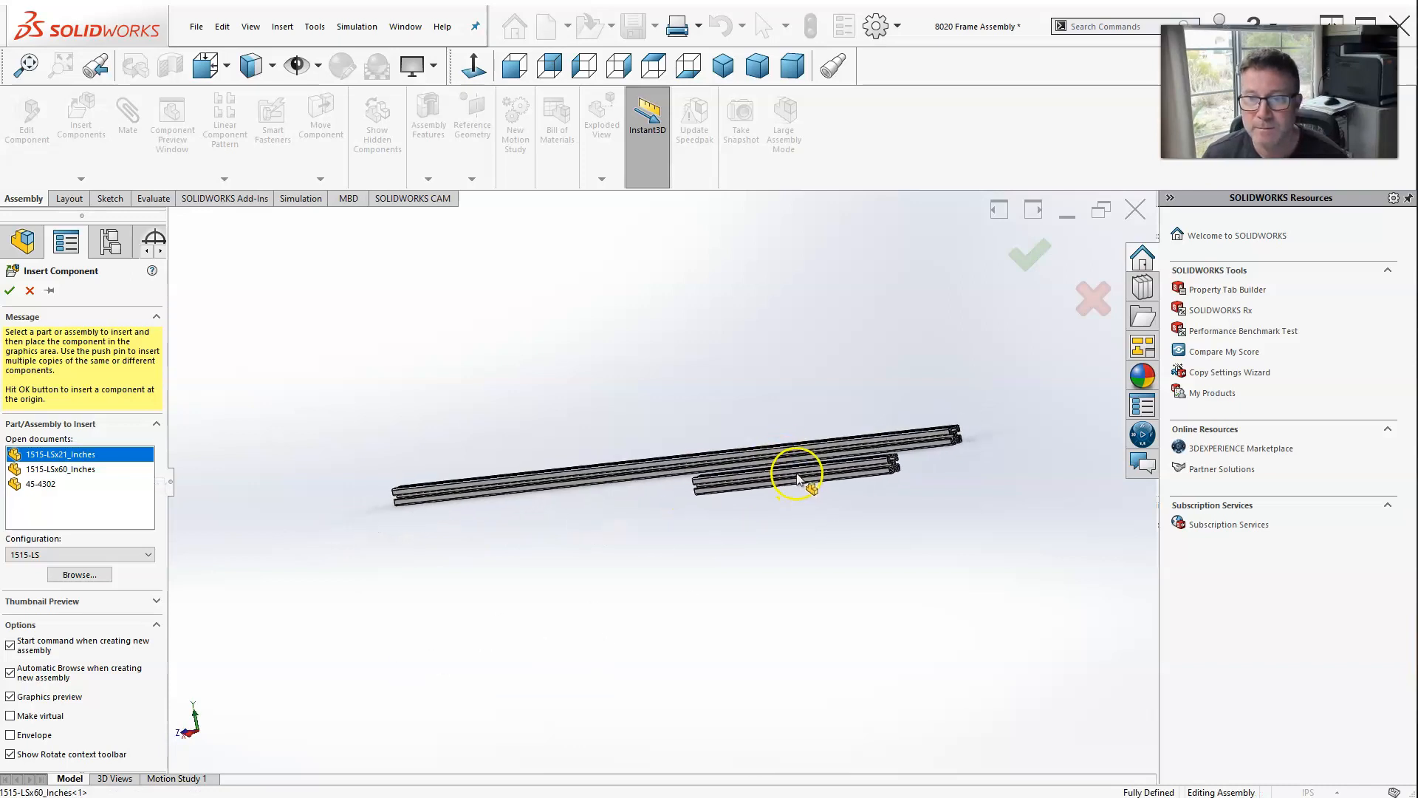
{"action": "left_click", "coordinate": [768, 517]}
Rotate the 21-inch extrusion freely with Rotate Component so it is turned relative to the 60-inch extrusion.
{"action": "middle_click_drag", "start_coordinate": [750, 538], "coordinate": [671, 561]}
{"action": "scroll", "coordinate": [697, 507], "scroll_direction": "down", "scroll_amount": 5}
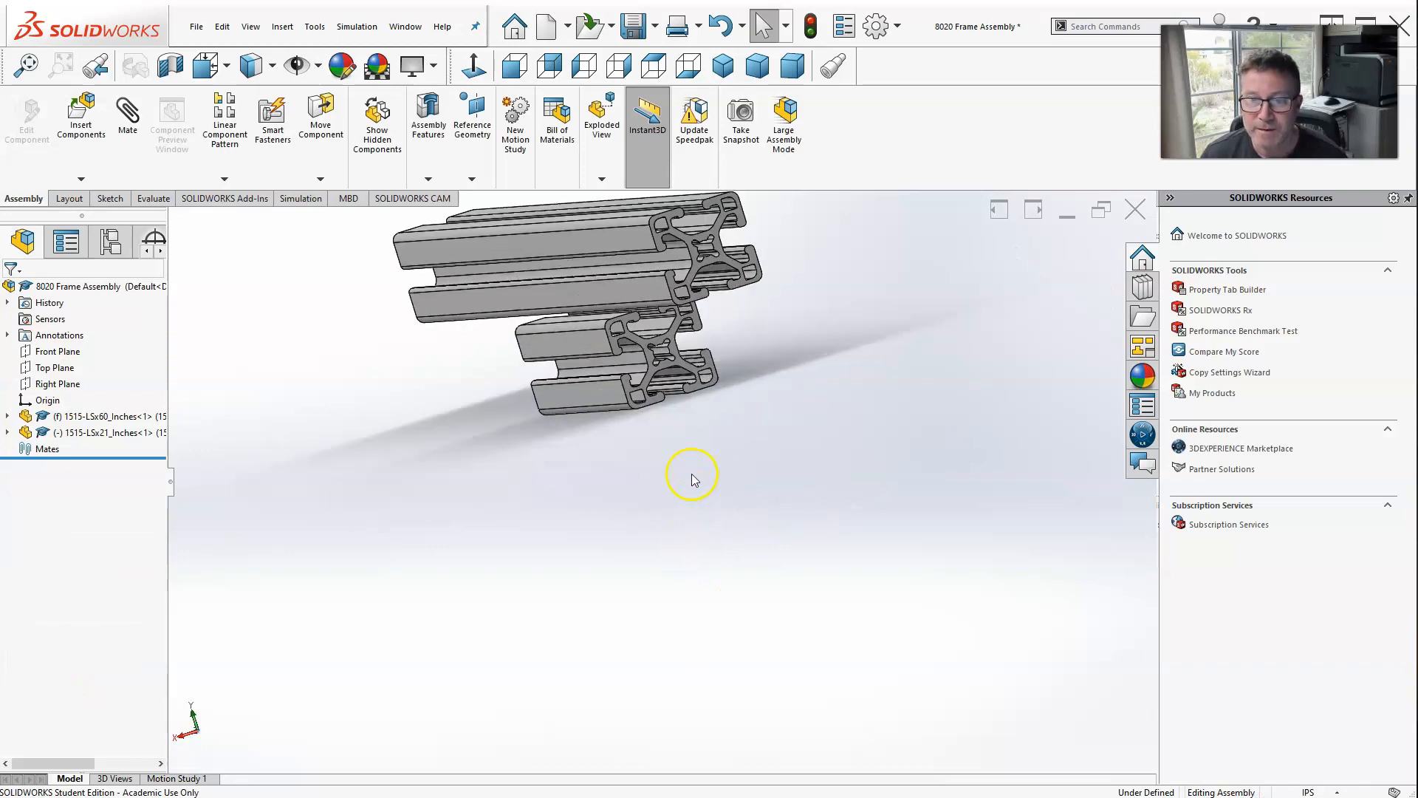
{"action": "left_click", "coordinate": [640, 367]}
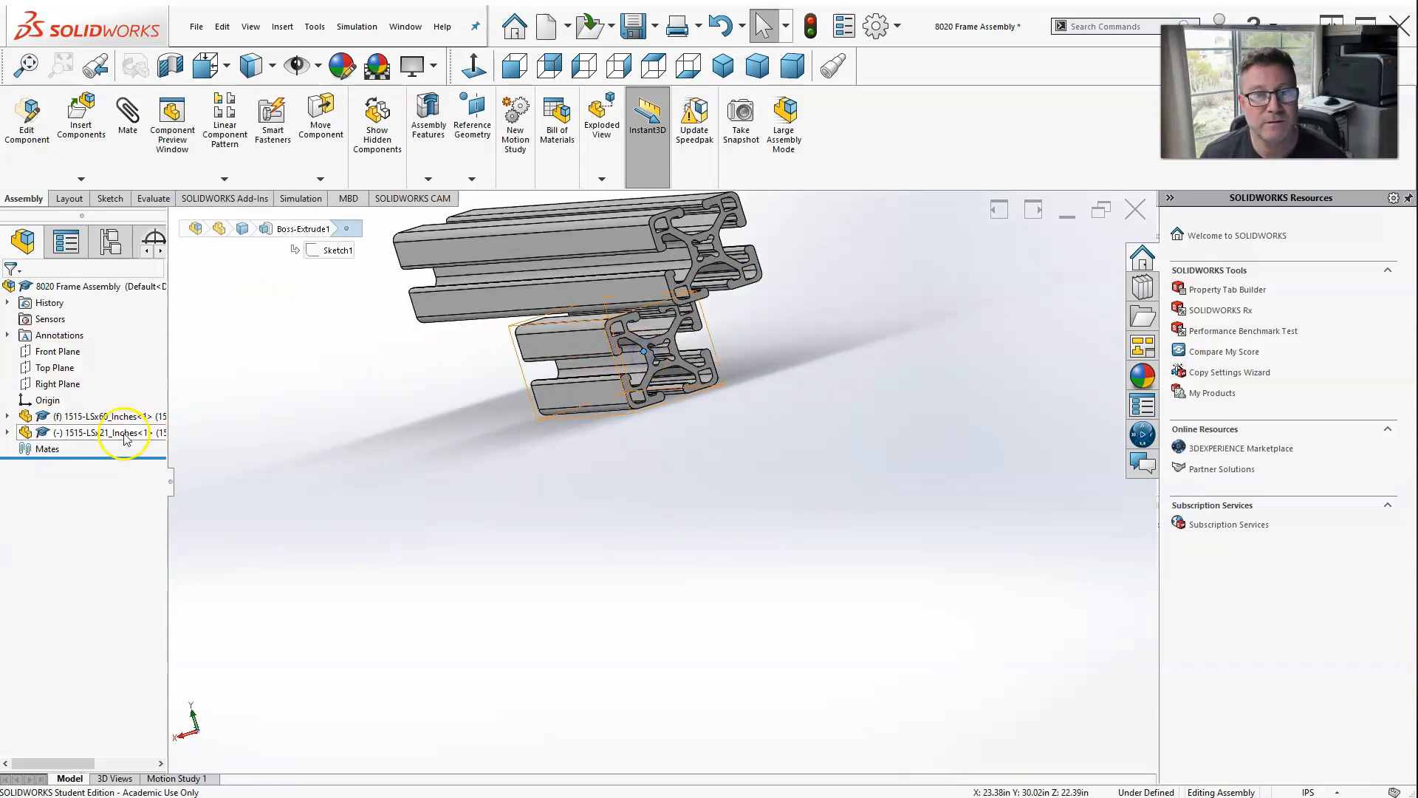
{"action": "left_click", "coordinate": [107, 434]}
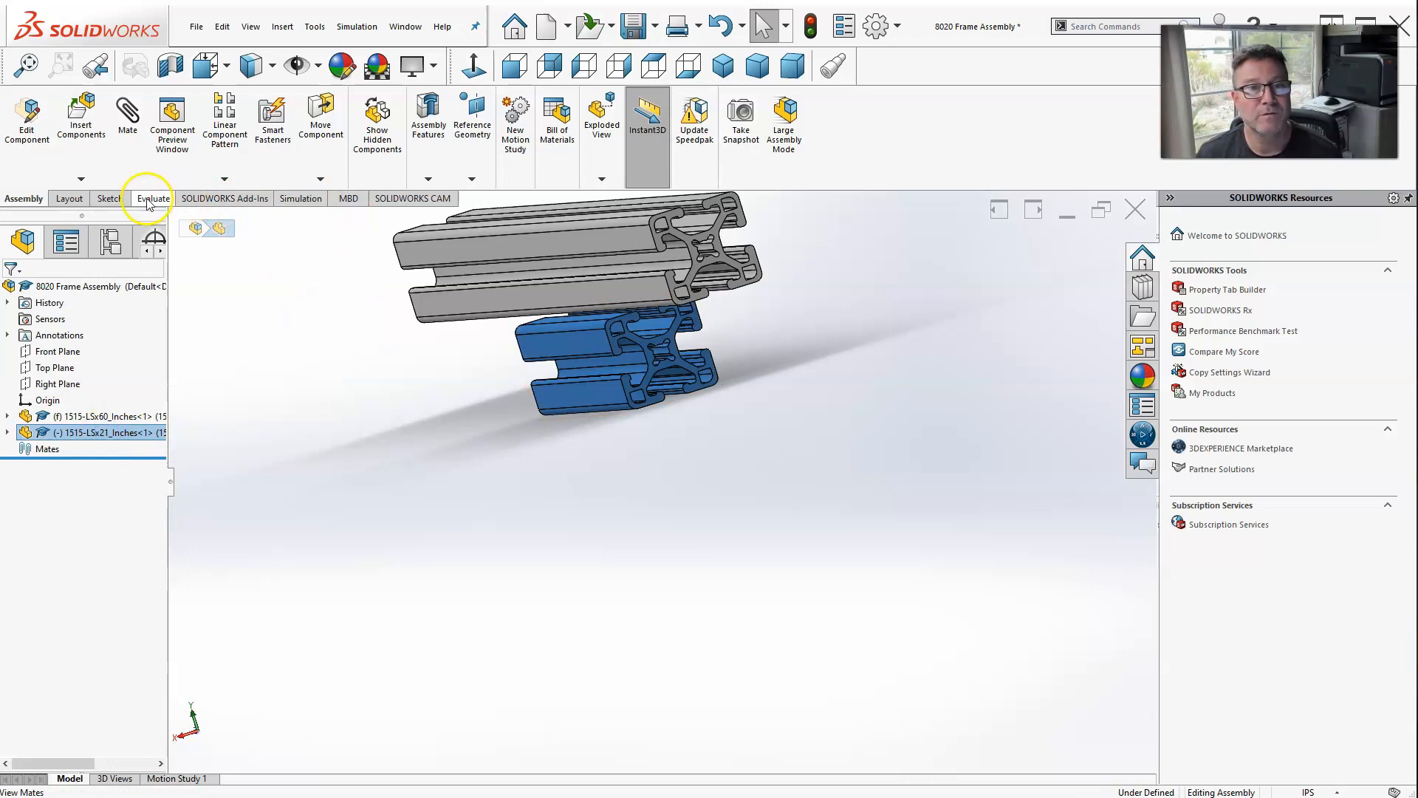
{"action": "left_click", "coordinate": [320, 180]}
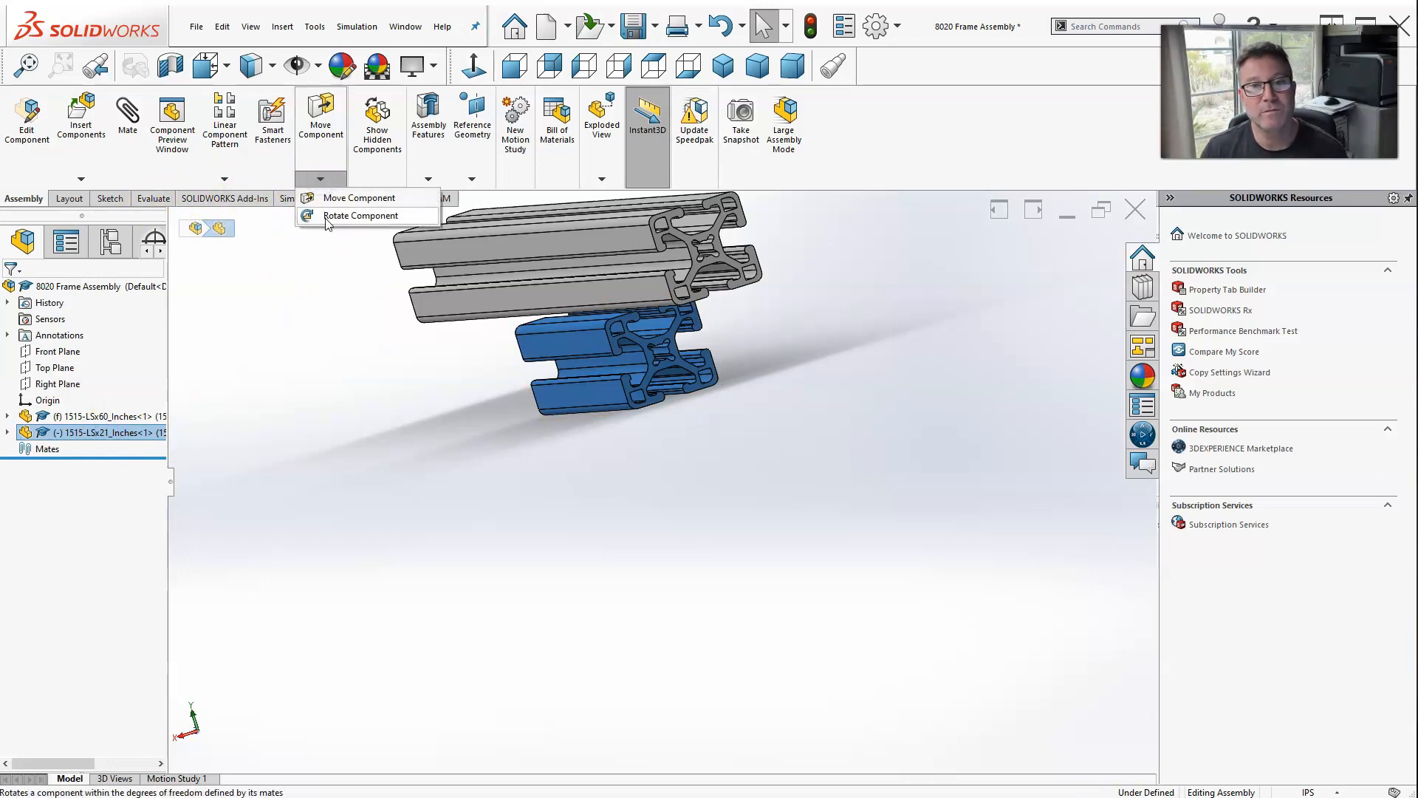
{"action": "left_click", "coordinate": [328, 215]}
{"action": "left_click_drag", "start_coordinate": [480, 406], "coordinate": [583, 401]}
Move the 21-inch extrusion clear of the 60-inch extrusion with Move Component, leaving a gap between them, and finish the command.
{"action": "left_click", "coordinate": [320, 179]}
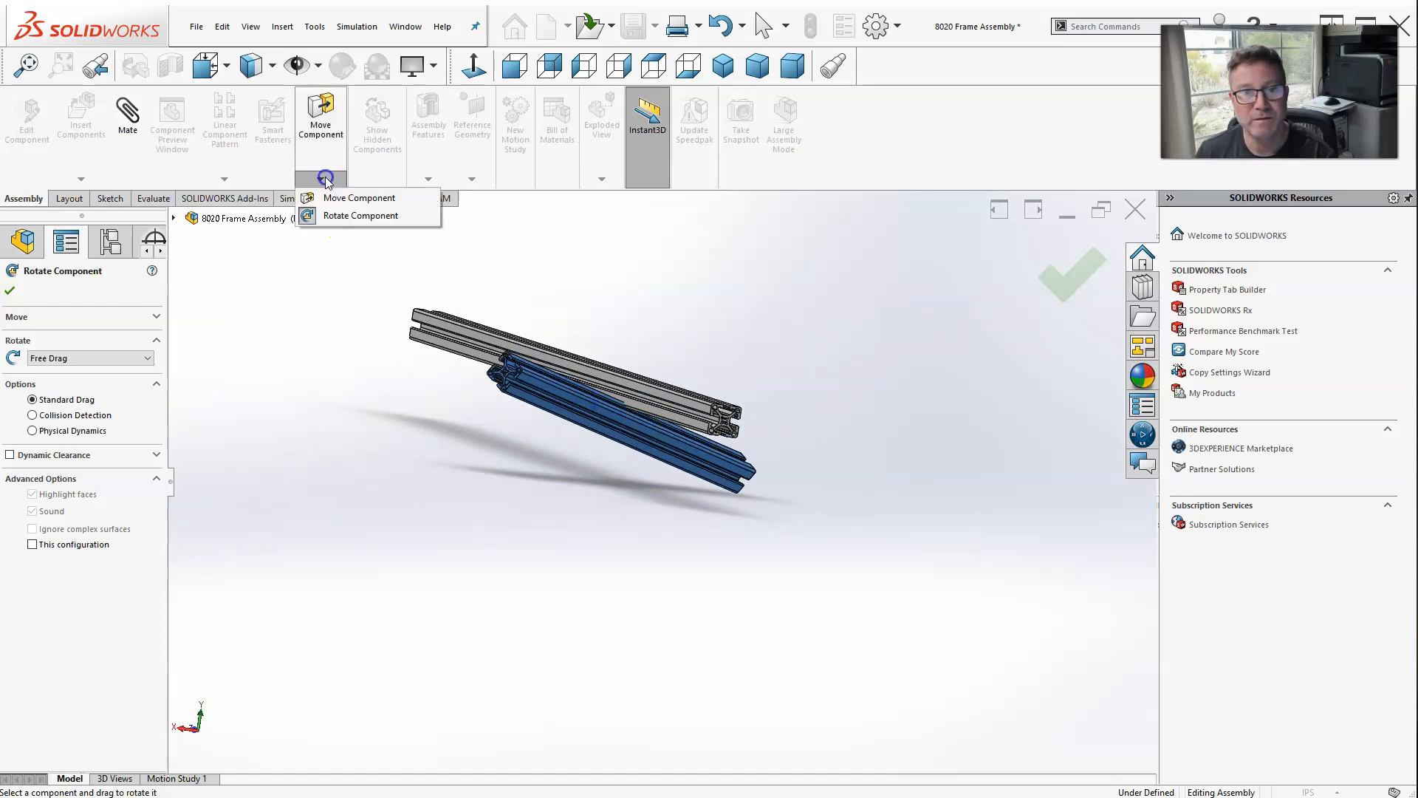
{"action": "left_click", "coordinate": [336, 198]}
{"action": "left_click_drag", "start_coordinate": [570, 395], "coordinate": [363, 411]}
{"action": "middle_click_drag", "start_coordinate": [366, 406], "coordinate": [692, 476]}
{"action": "left_click_drag", "start_coordinate": [692, 476], "coordinate": [805, 547]}
{"action": "middle_click_drag", "start_coordinate": [805, 547], "coordinate": [829, 385]}
{"action": "scroll", "coordinate": [718, 503], "scroll_direction": "up", "scroll_amount": 2}
{"action": "scroll", "coordinate": [718, 507], "scroll_direction": "down", "scroll_amount": 4}
{"action": "left_click", "coordinate": [612, 367]}
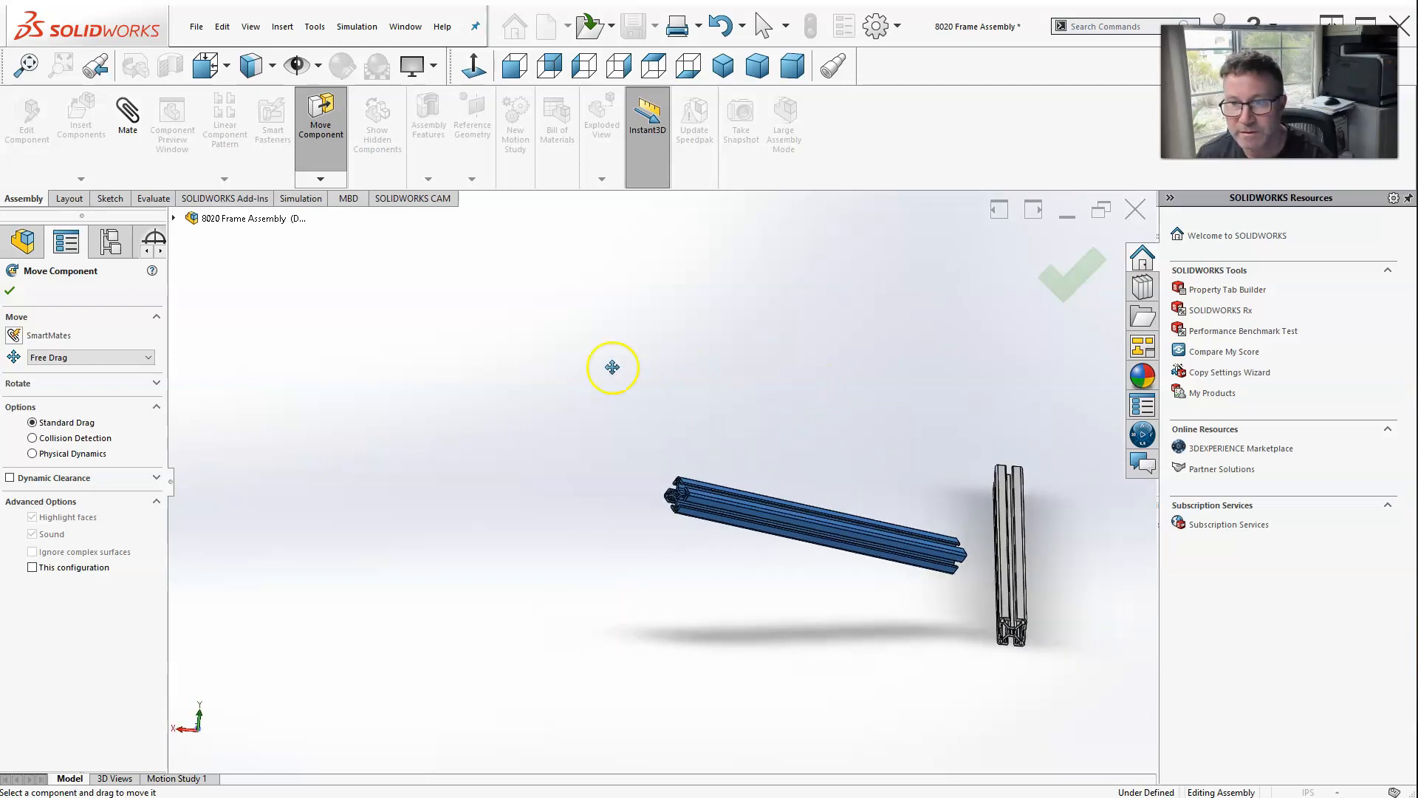
{"action": "left_click", "coordinate": [1082, 275]}
Add a coincident mate between the upper outer face of the 21-inch extrusion and the upper face of the 60-inch extrusion.
{"action": "left_click", "coordinate": [126, 124]}
{"action": "scroll", "coordinate": [1013, 602], "scroll_direction": "down", "scroll_amount": 2}
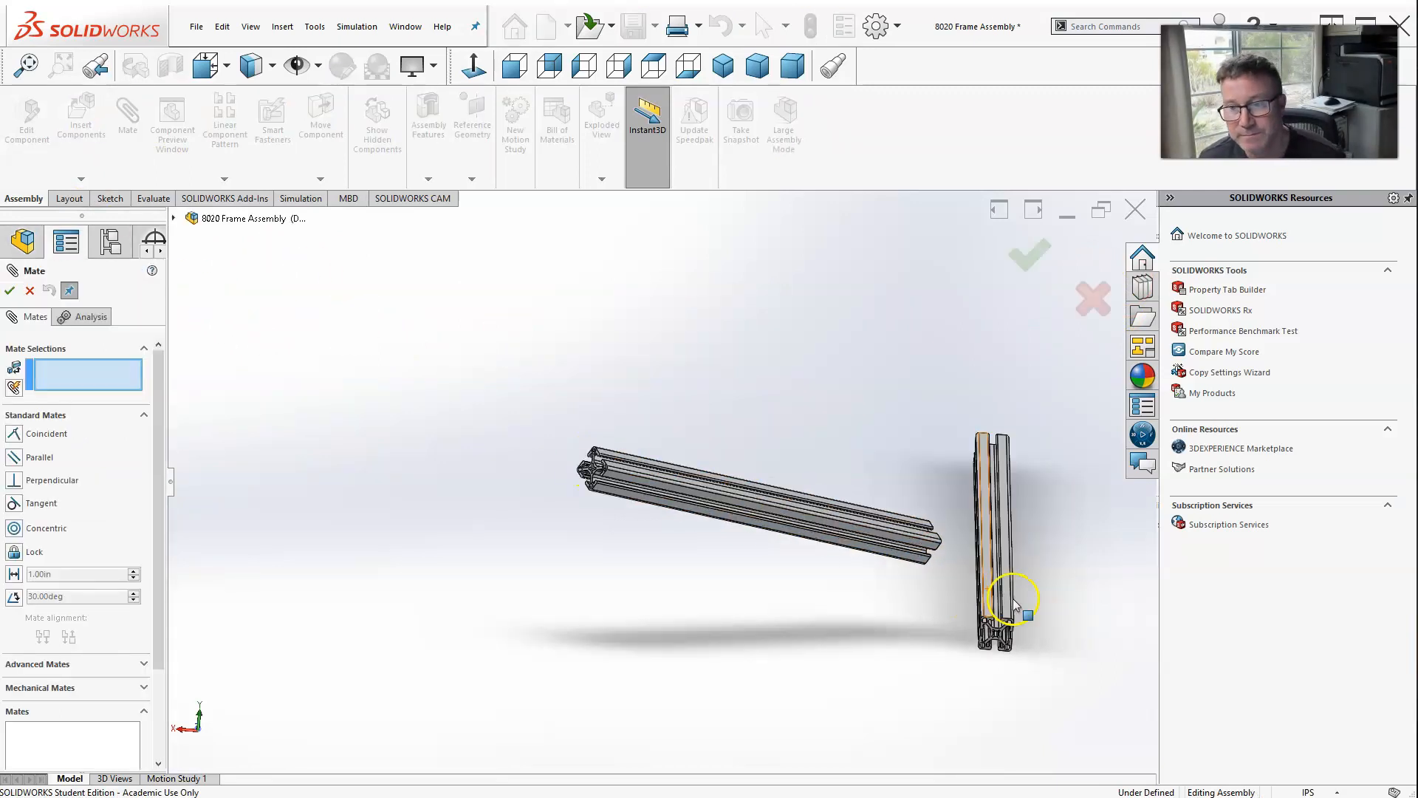
{"action": "scroll", "coordinate": [1012, 600], "scroll_direction": "down", "scroll_amount": 4}
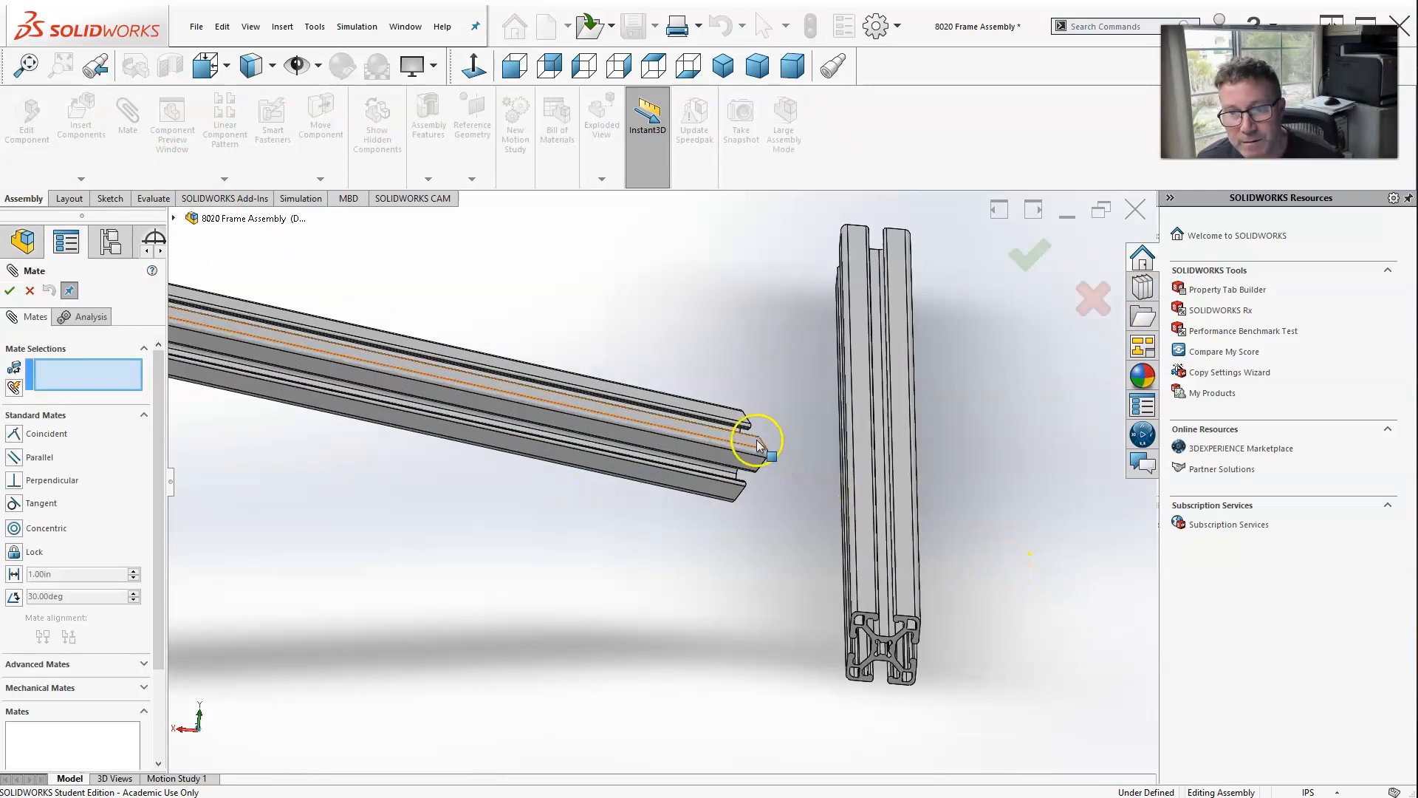
{"action": "left_click", "coordinate": [759, 443]}
{"action": "left_click", "coordinate": [865, 602]}
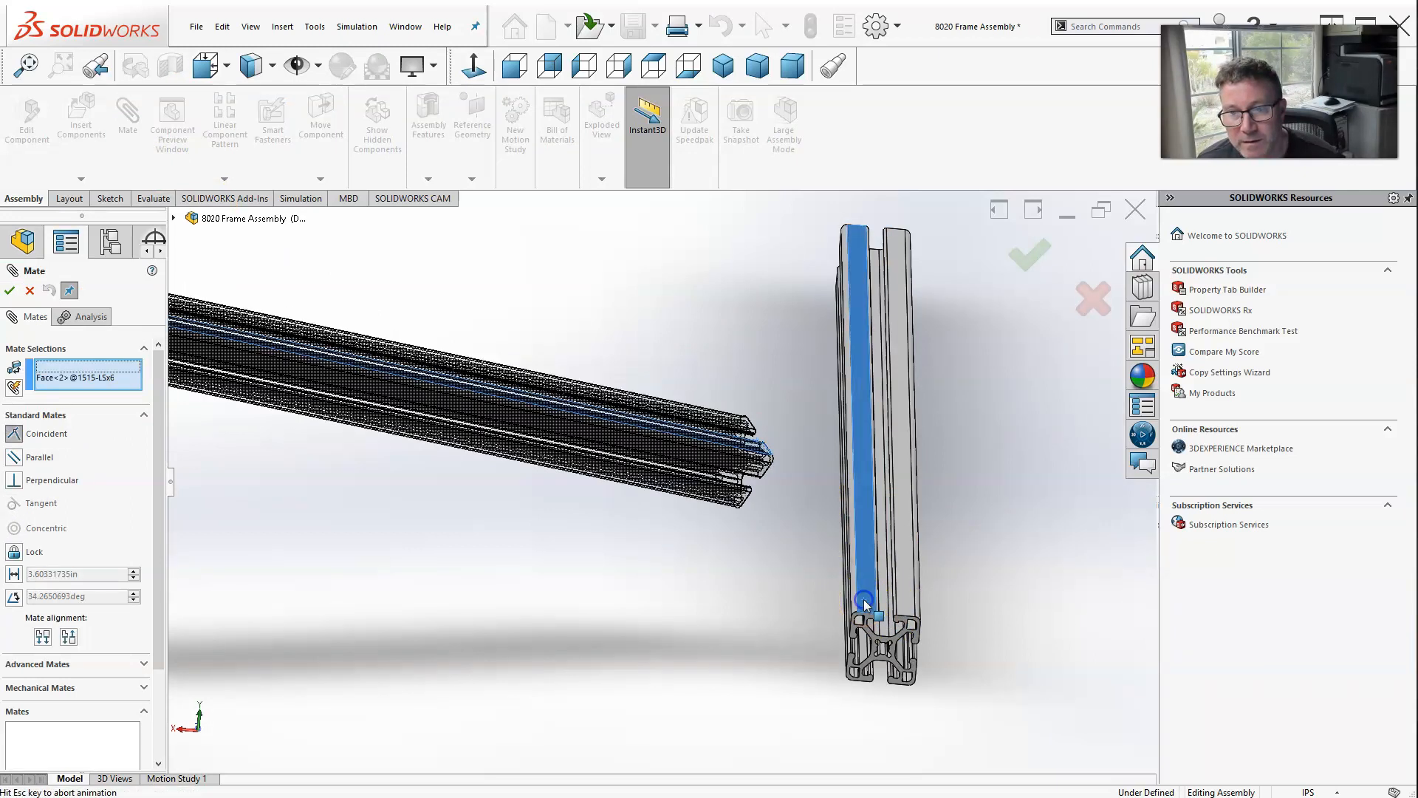
{"action": "scroll", "coordinate": [817, 676], "scroll_direction": "up", "scroll_amount": 2}
{"action": "mouse_move", "coordinate": [817, 681]}
{"action": "middle_mouse_down"}
{"action": "mouse_move", "coordinate": [812, 647]}
{"action": "mouse_move", "coordinate": [815, 660]}
{"action": "middle_mouse_up"}
{"action": "middle_click_drag", "start_coordinate": [813, 675], "coordinate": [813, 672]}
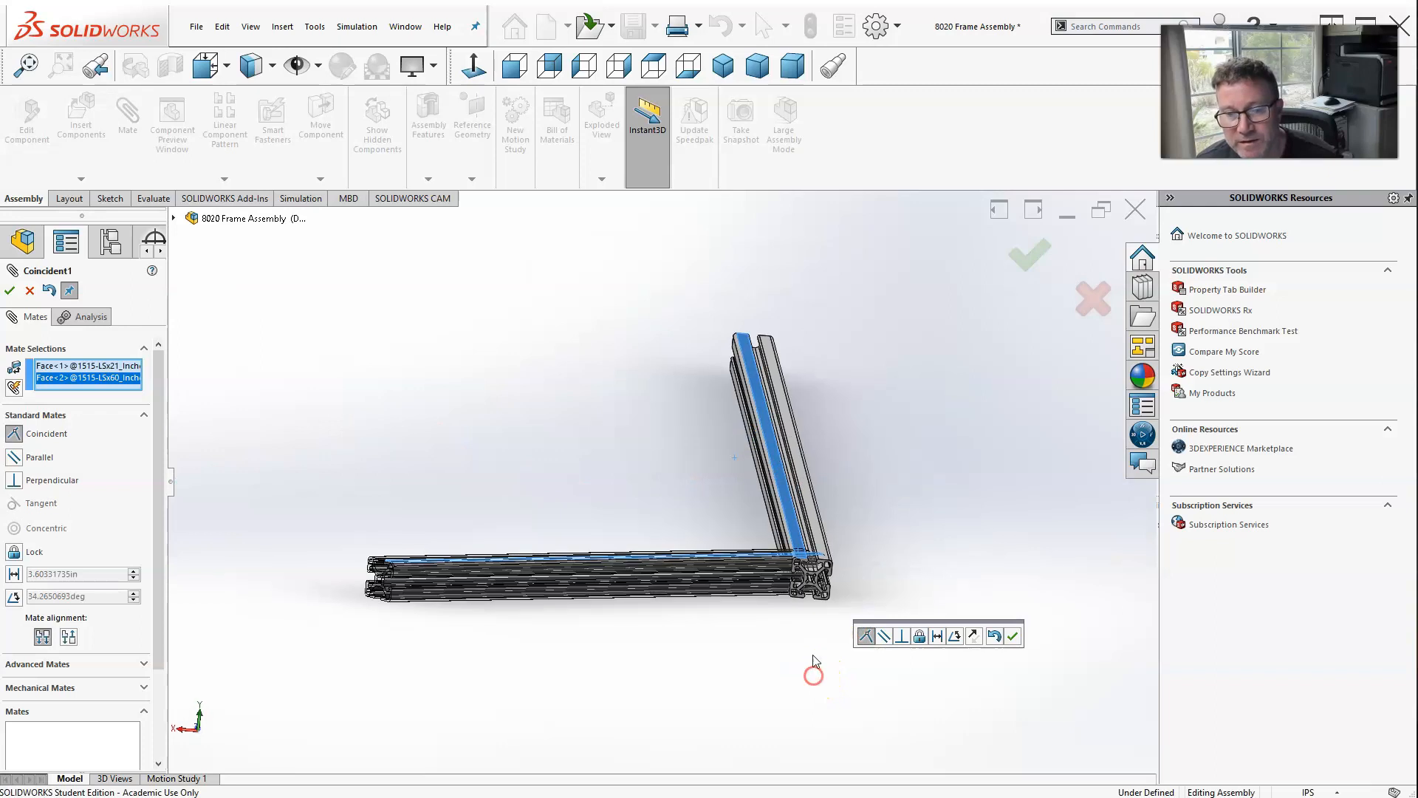
{"action": "left_click", "coordinate": [1032, 265]}
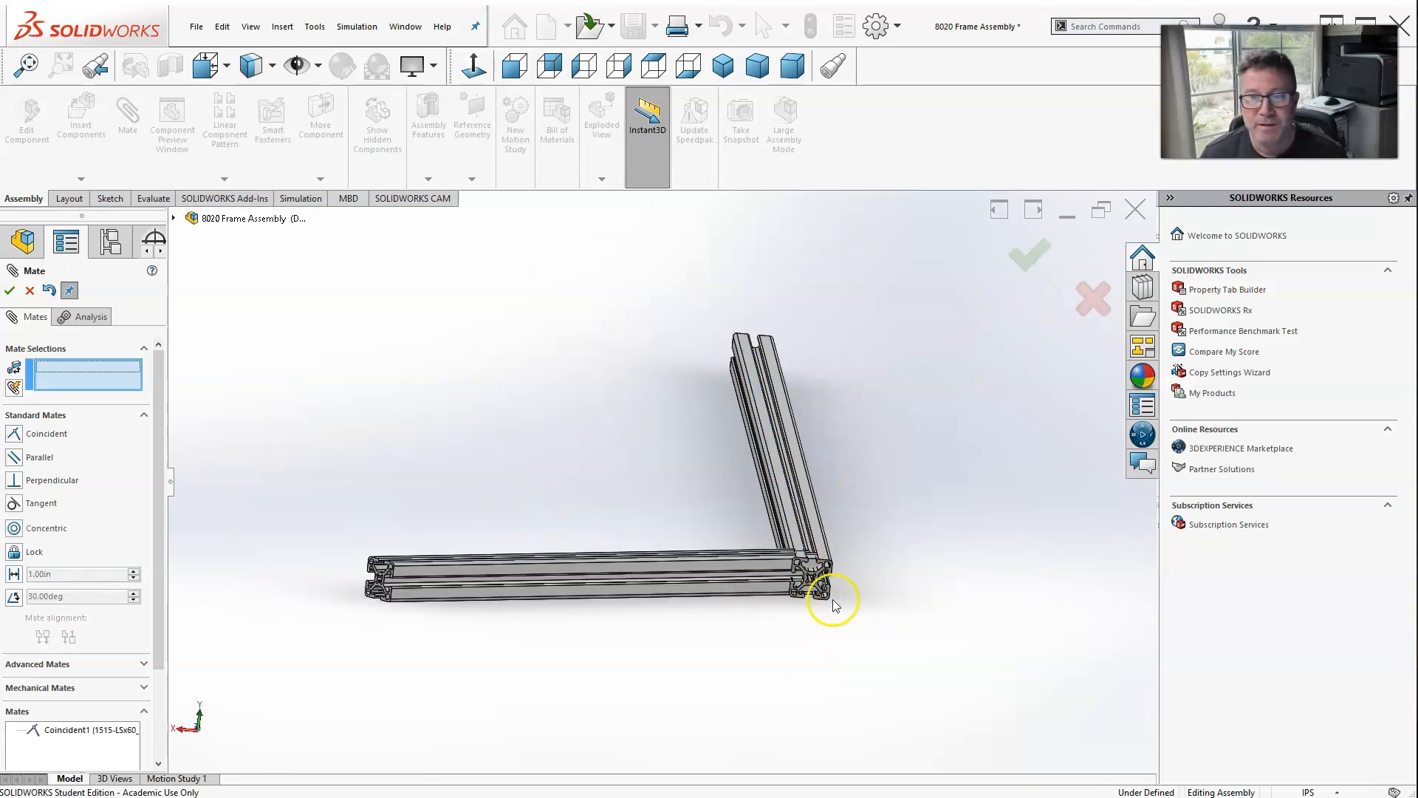
Examine the rounded corner of the extrusion profile and the dimensioned 1515-LS profile drawing on the 80/20 website, and return to SOLIDWORKS.
{"action": "scroll", "coordinate": [832, 600], "scroll_direction": "down", "scroll_amount": 6}
{"action": "scroll", "coordinate": [752, 563], "scroll_direction": "down", "scroll_amount": 8}
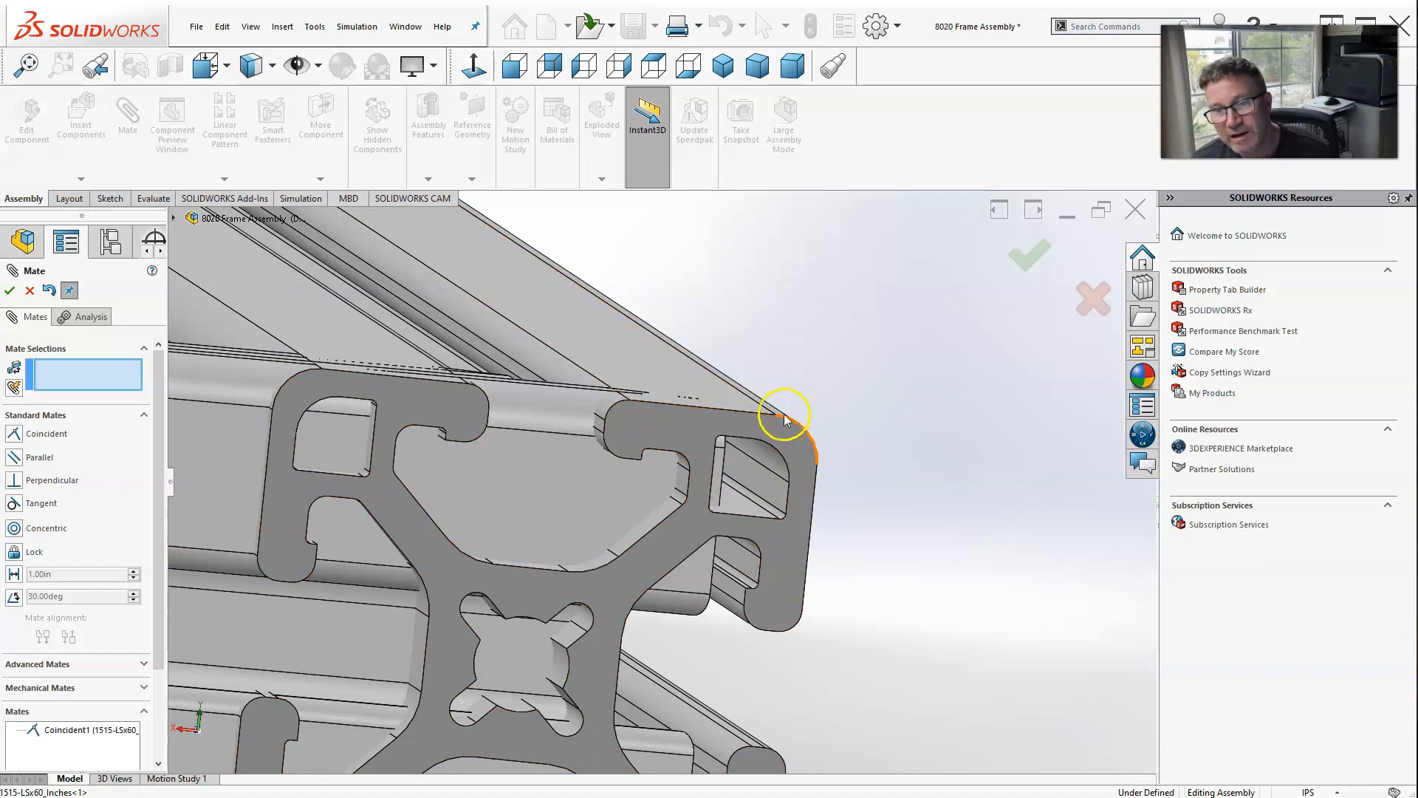
{"action": "scroll", "coordinate": [709, 414], "scroll_direction": "up", "scroll_amount": 8}
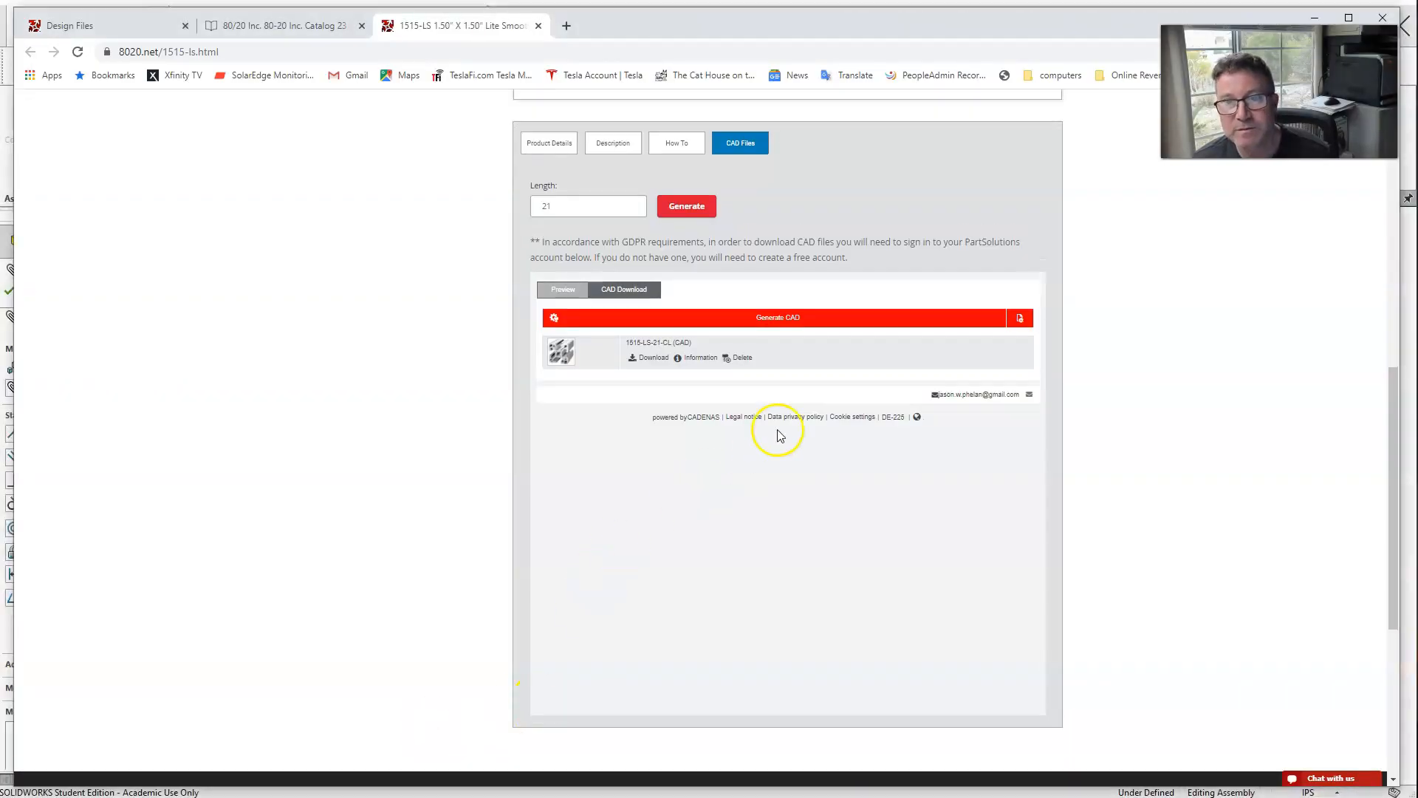
{"action": "scroll", "coordinate": [775, 427], "scroll_direction": "up", "scroll_amount": 10}
{"action": "left_click", "coordinate": [665, 532]}
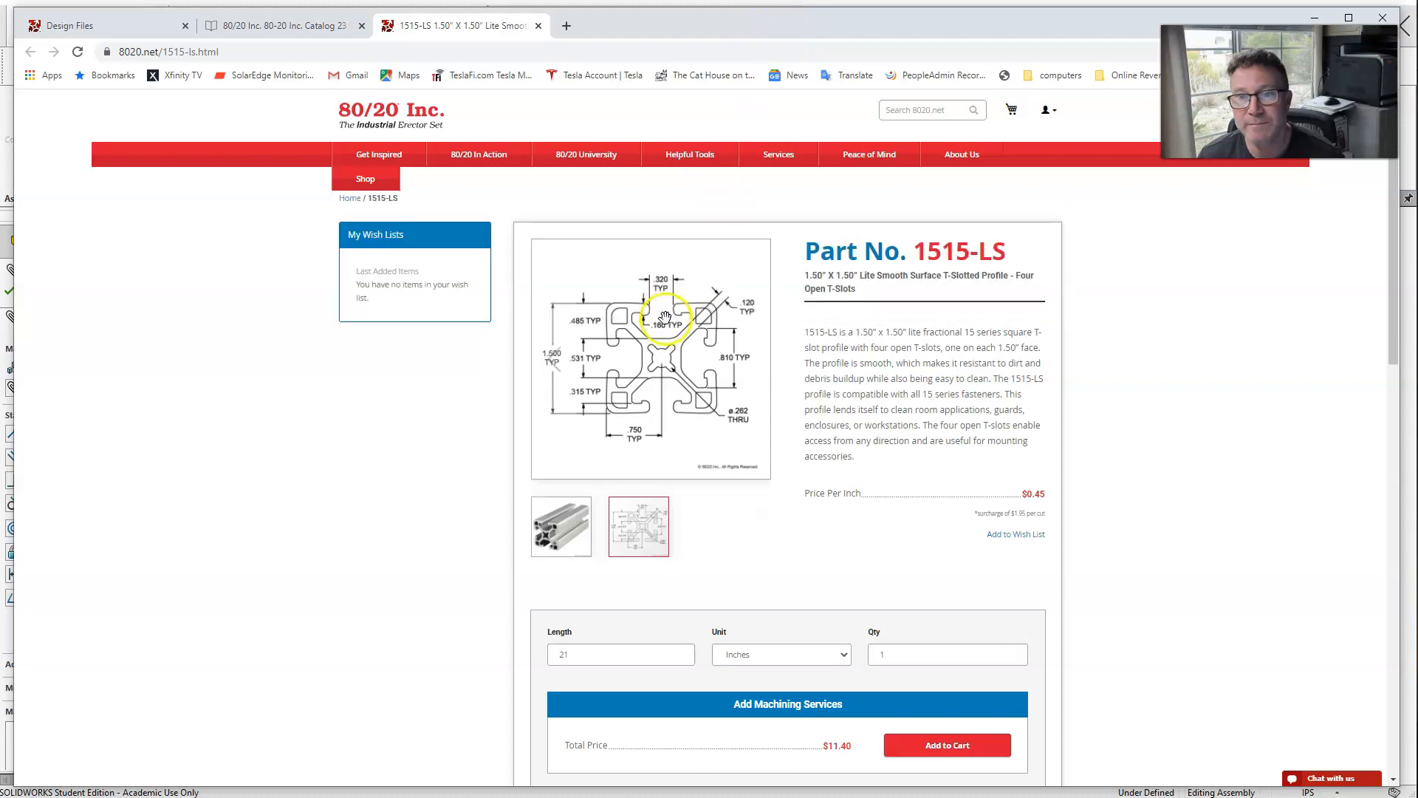
{"action": "left_click_drag", "start_coordinate": [758, 22], "coordinate": [753, 69]}
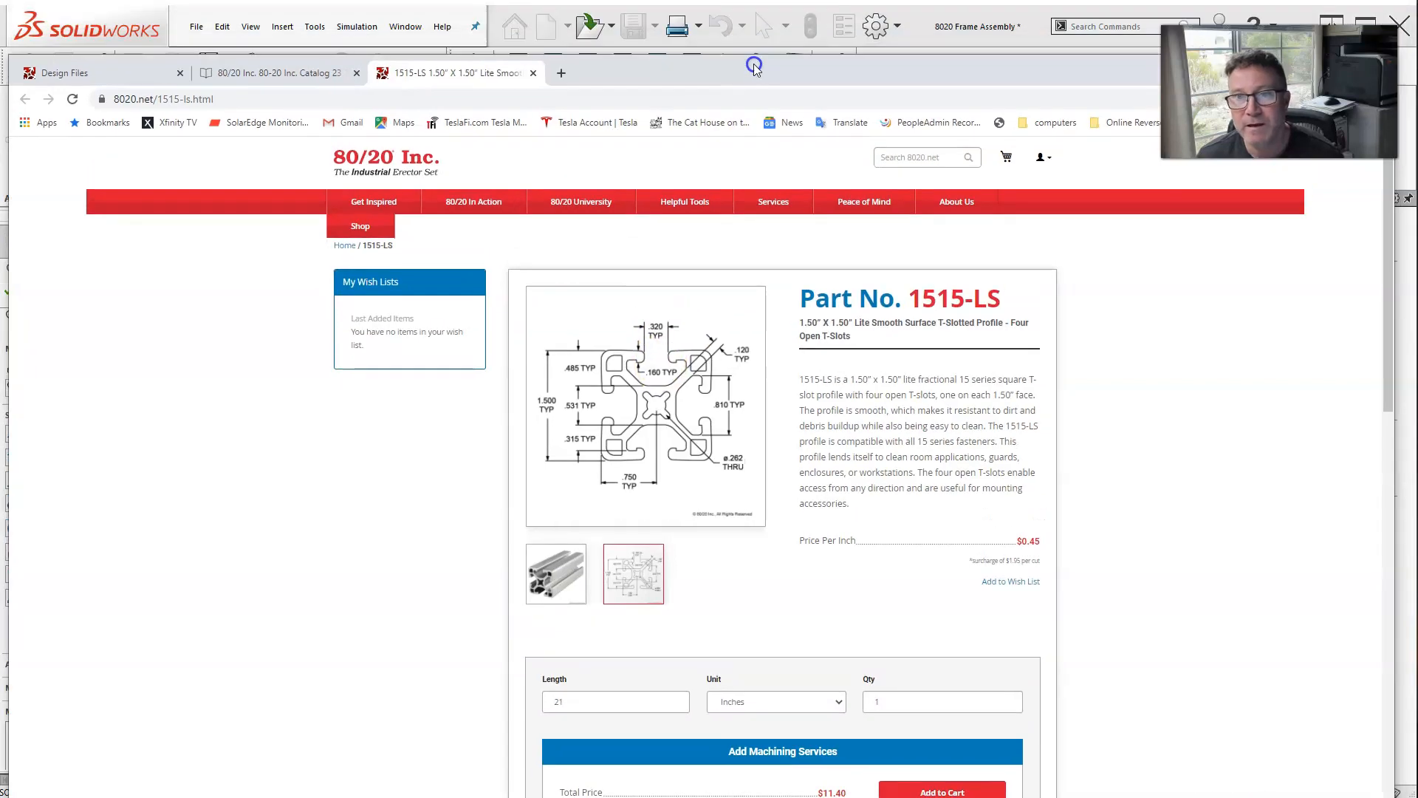
{"action": "left_click", "coordinate": [933, 26]}
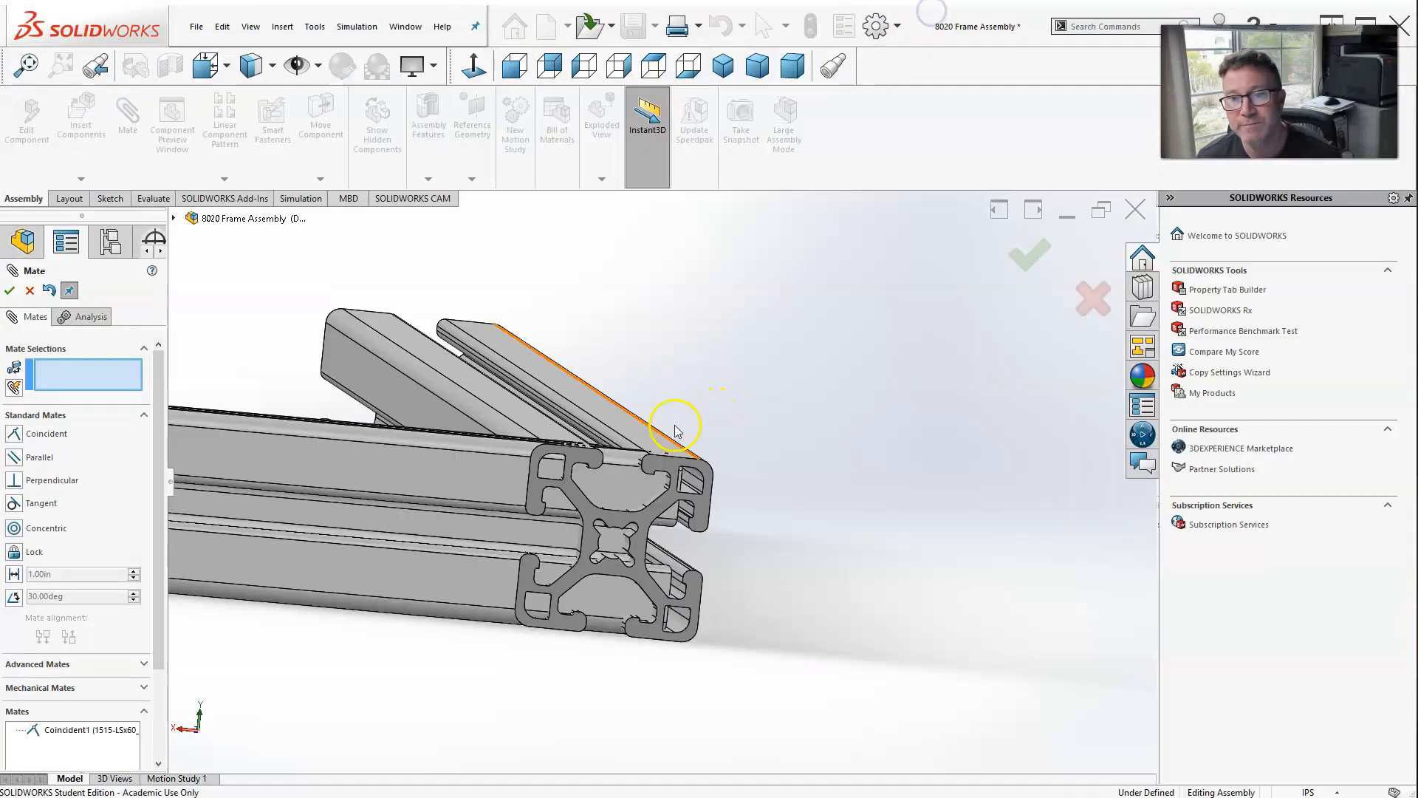
Inspect from several angles how the 21-inch and 60-inch extrusions overlap at the corner, and leave the Mate command.
{"action": "scroll", "coordinate": [669, 482], "scroll_direction": "down", "scroll_amount": 5}
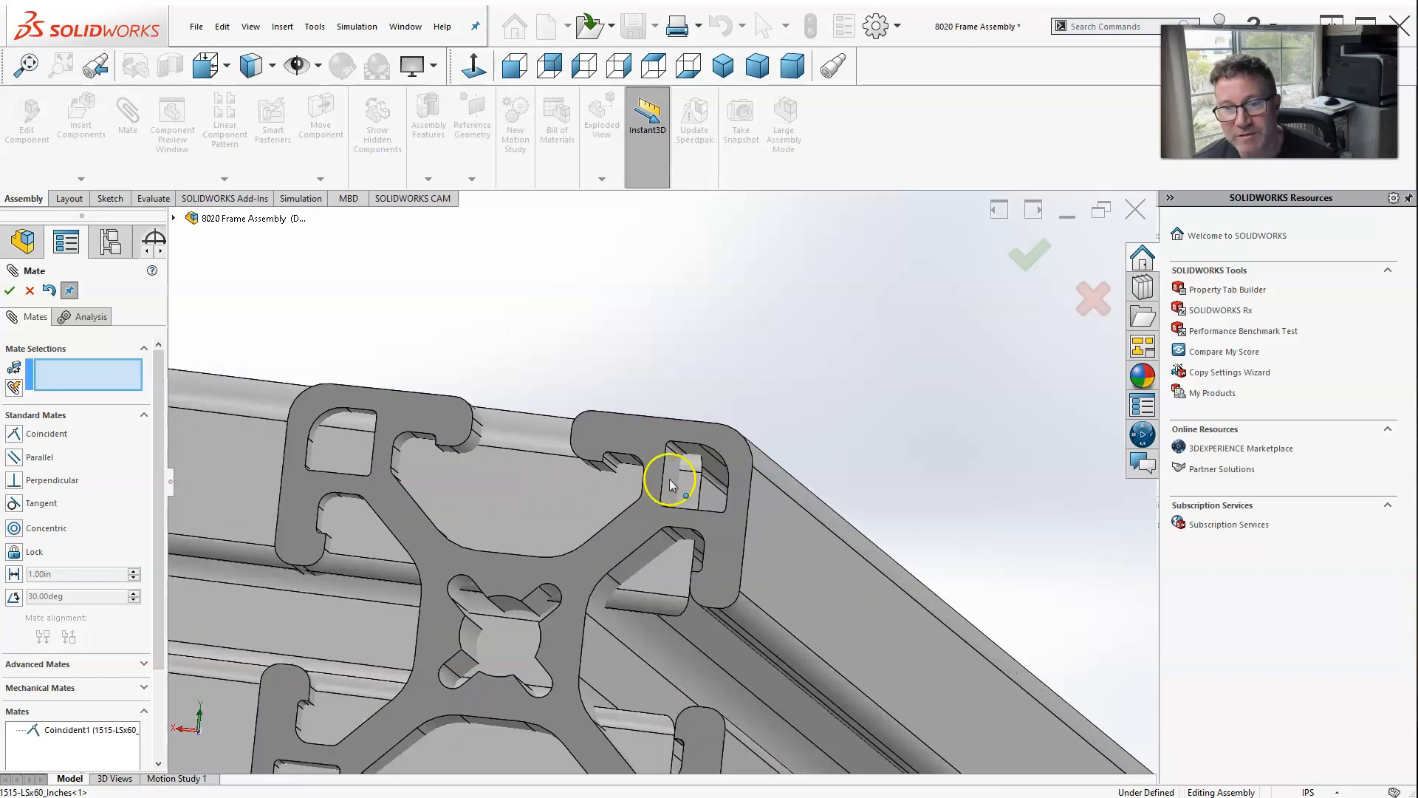
{"action": "scroll", "coordinate": [761, 526], "scroll_direction": "up", "scroll_amount": 3}
{"action": "middle_click_drag", "start_coordinate": [560, 479], "coordinate": [495, 438]}
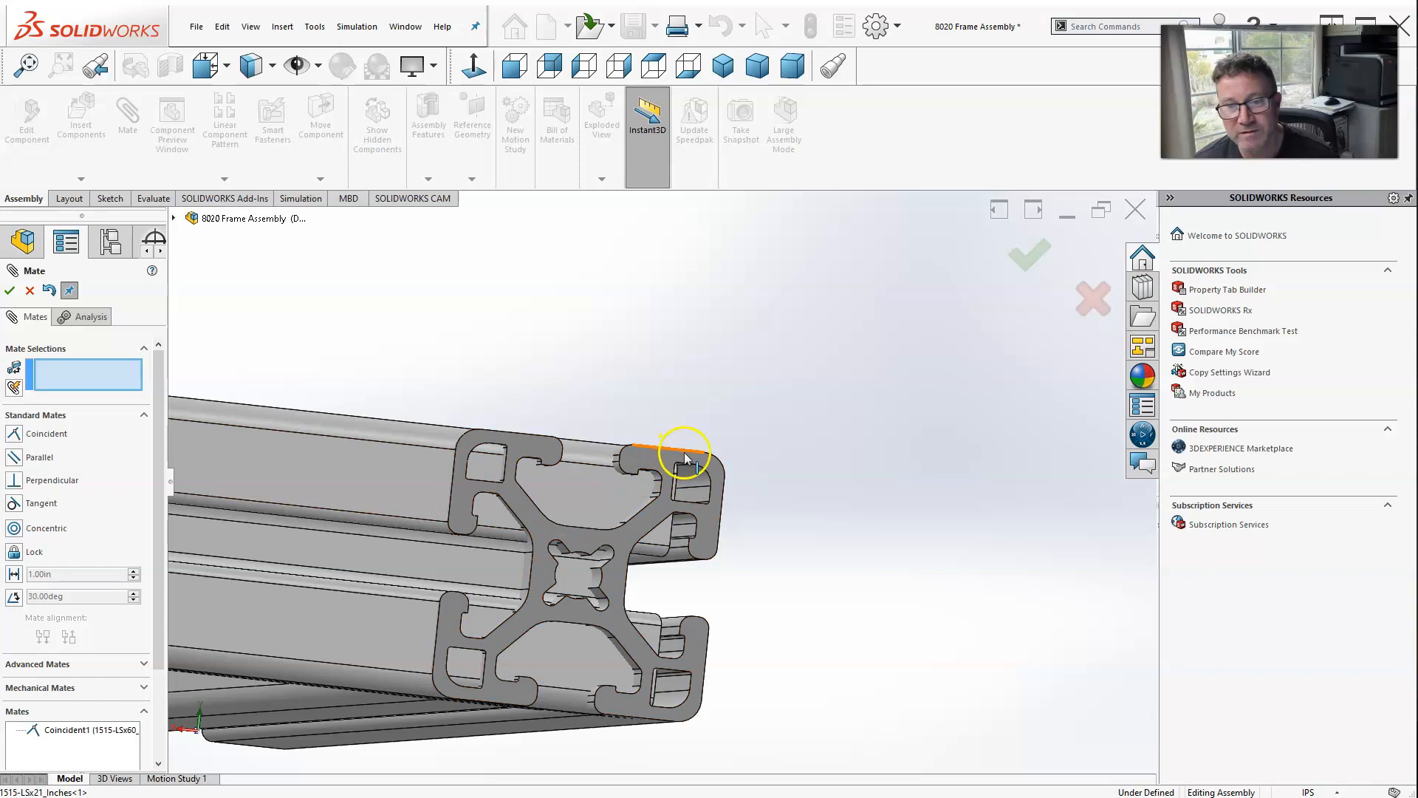
{"action": "scroll", "coordinate": [567, 493], "scroll_direction": "up", "scroll_amount": 3}
{"action": "middle_click_drag", "start_coordinate": [571, 489], "coordinate": [582, 525]}
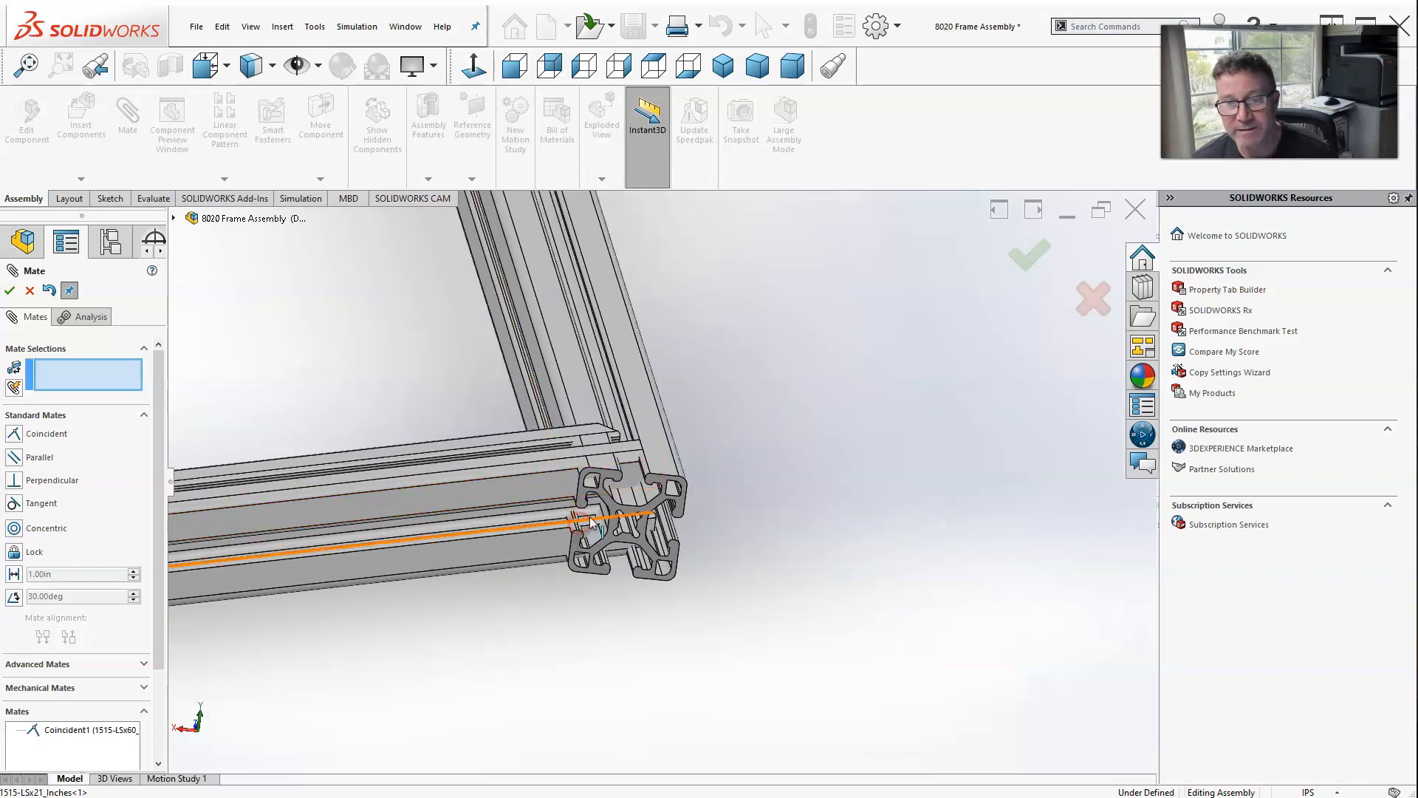
{"action": "scroll", "coordinate": [621, 495], "scroll_direction": "down", "scroll_amount": 1}
{"action": "scroll", "coordinate": [656, 474], "scroll_direction": "down", "scroll_amount": 1}
{"action": "scroll", "coordinate": [656, 474], "scroll_direction": "up", "scroll_amount": 2}
{"action": "middle_click_drag", "start_coordinate": [674, 452], "coordinate": [650, 461]}
{"action": "scroll", "coordinate": [650, 460], "scroll_direction": "down", "scroll_amount": 3}
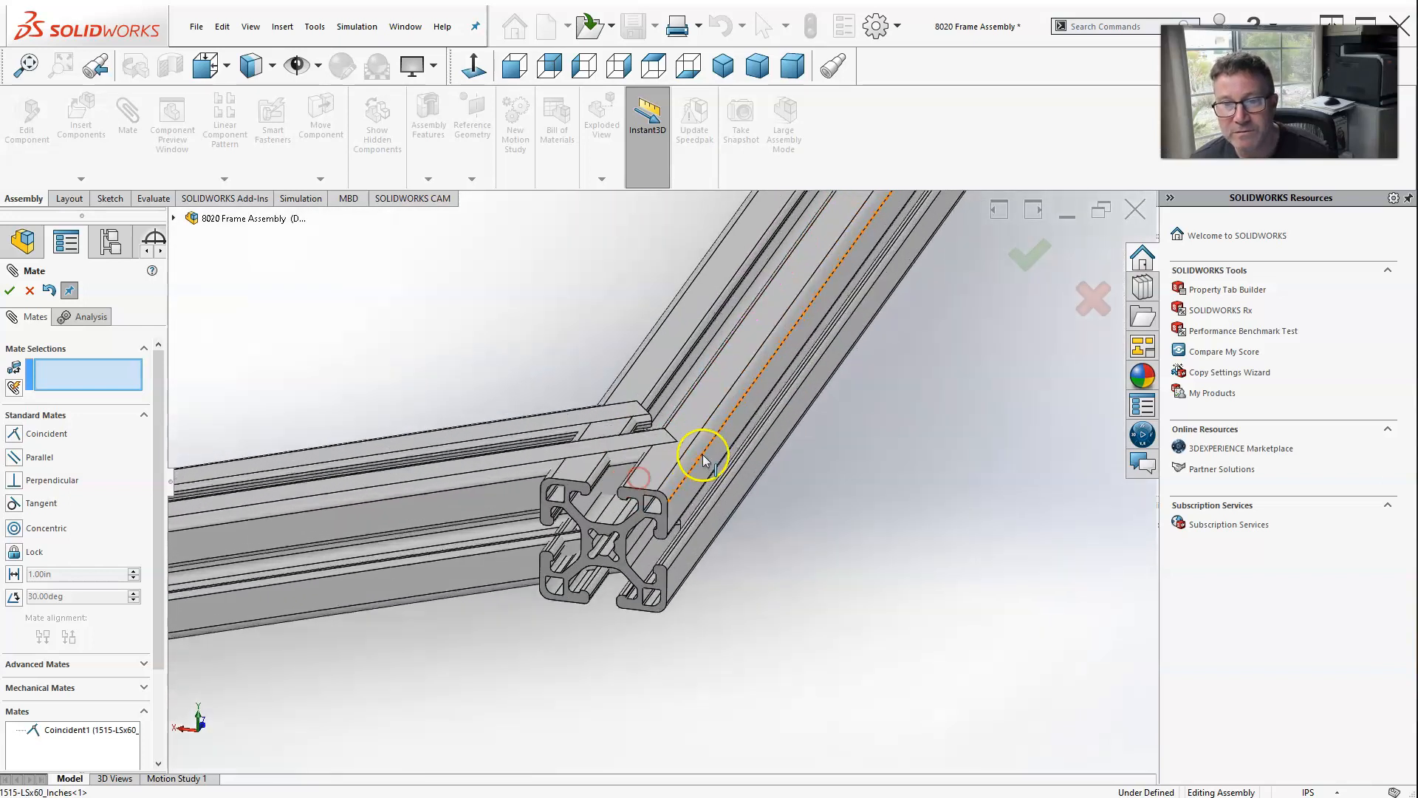
{"action": "scroll", "coordinate": [662, 454], "scroll_direction": "up", "scroll_amount": 5}
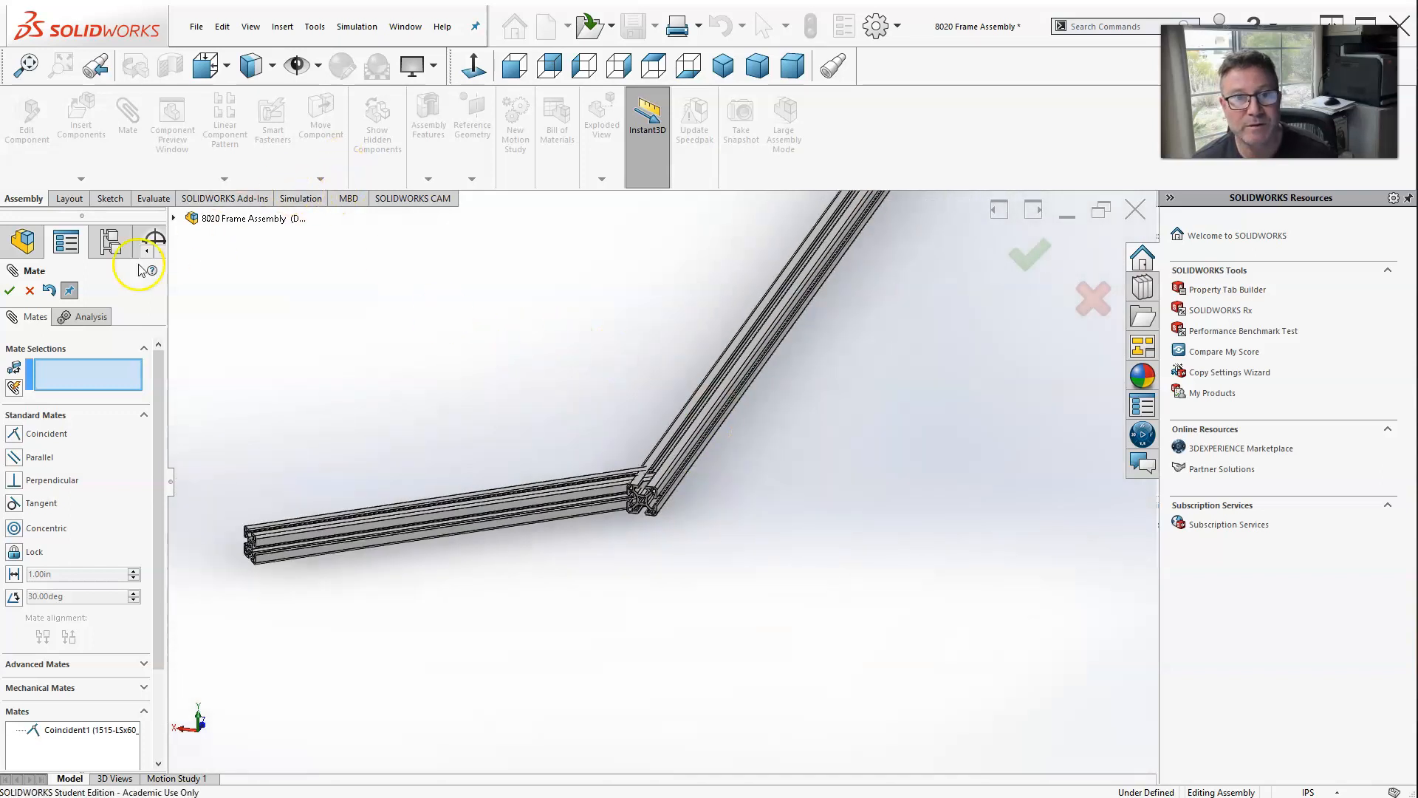
{"action": "left_click", "coordinate": [30, 292]}
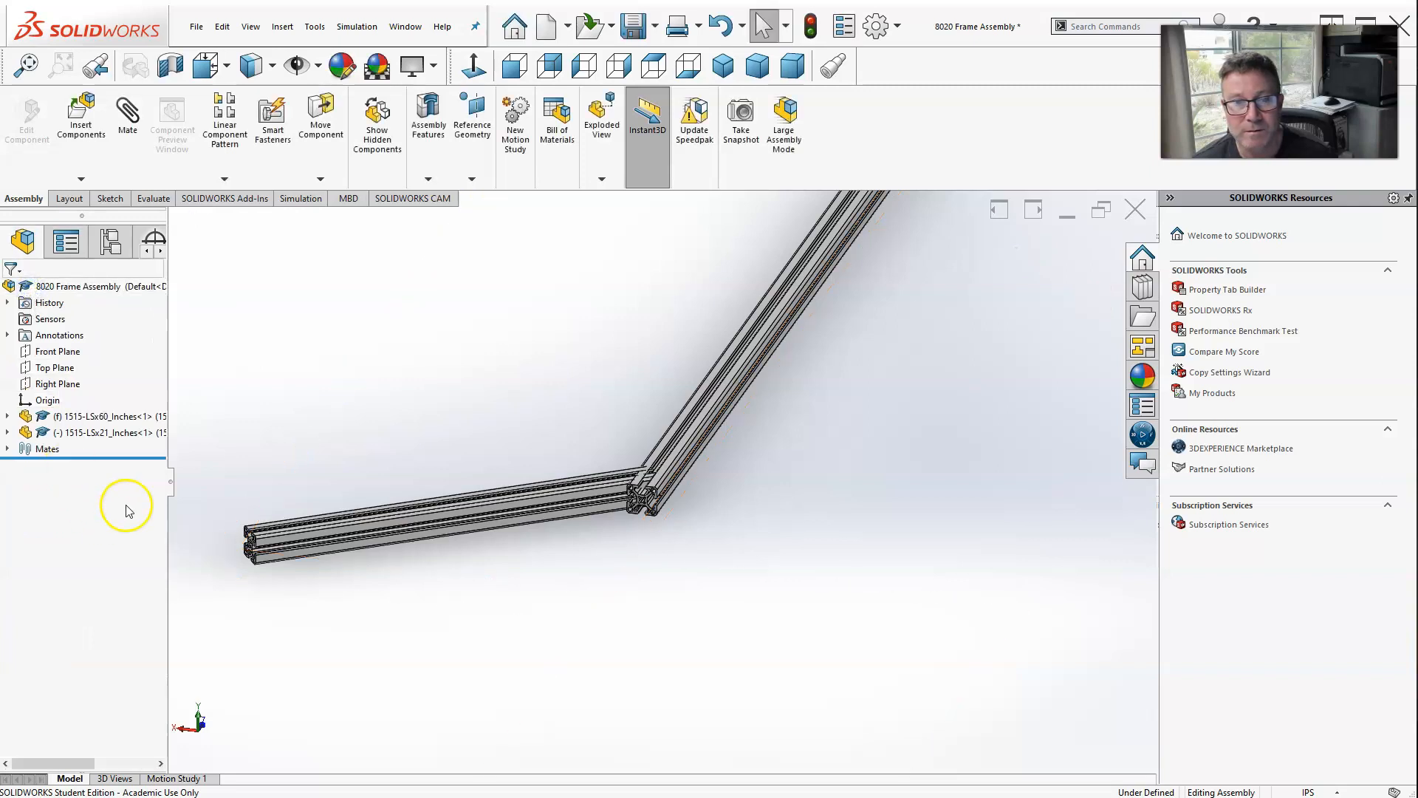
Move the 21-inch extrusion away from the 60-inch extrusion with Move Component, leaving a small gap between their ends.
{"action": "left_click", "coordinate": [44, 434]}
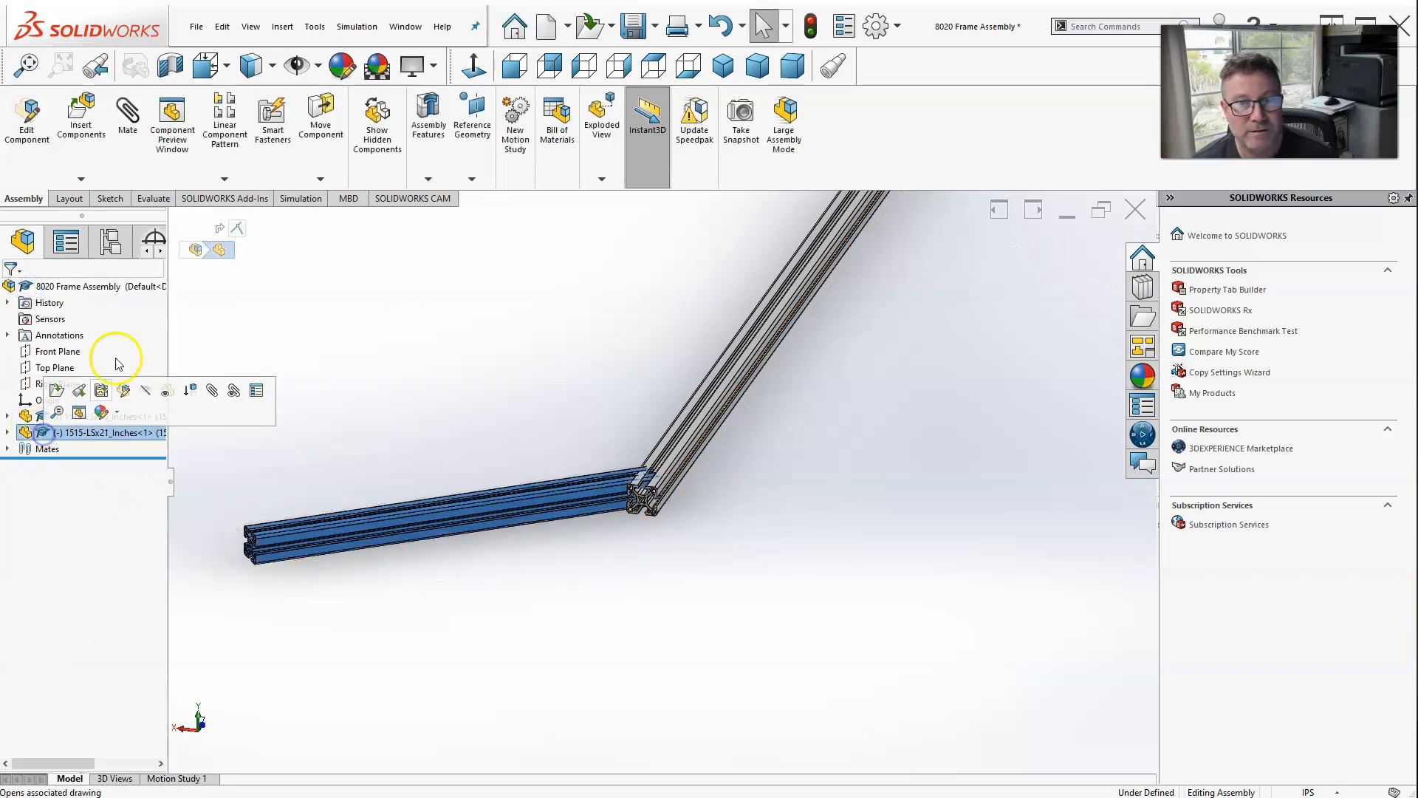
{"action": "left_click", "coordinate": [318, 140]}
{"action": "left_click_drag", "start_coordinate": [488, 544], "coordinate": [440, 546]}
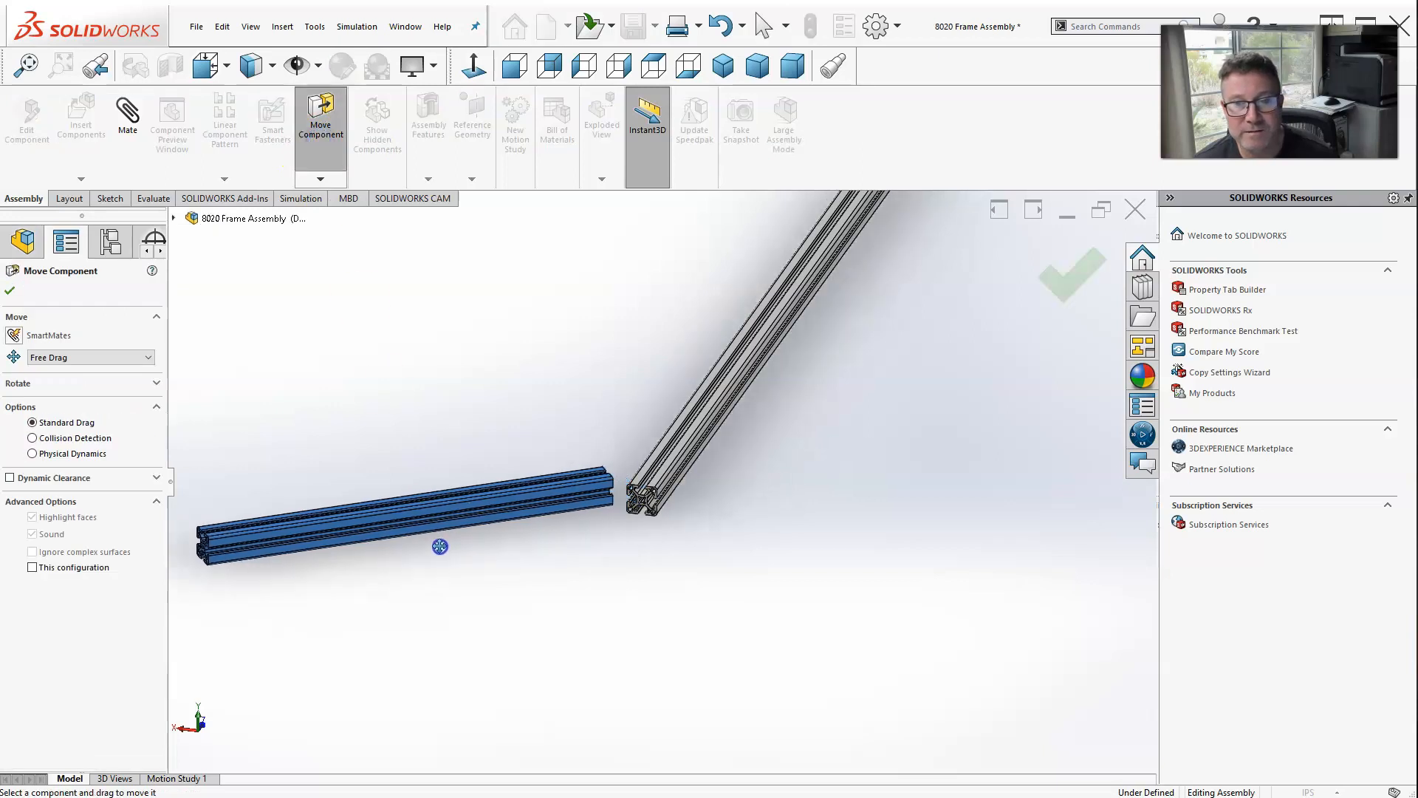
{"action": "left_click", "coordinate": [1067, 280]}
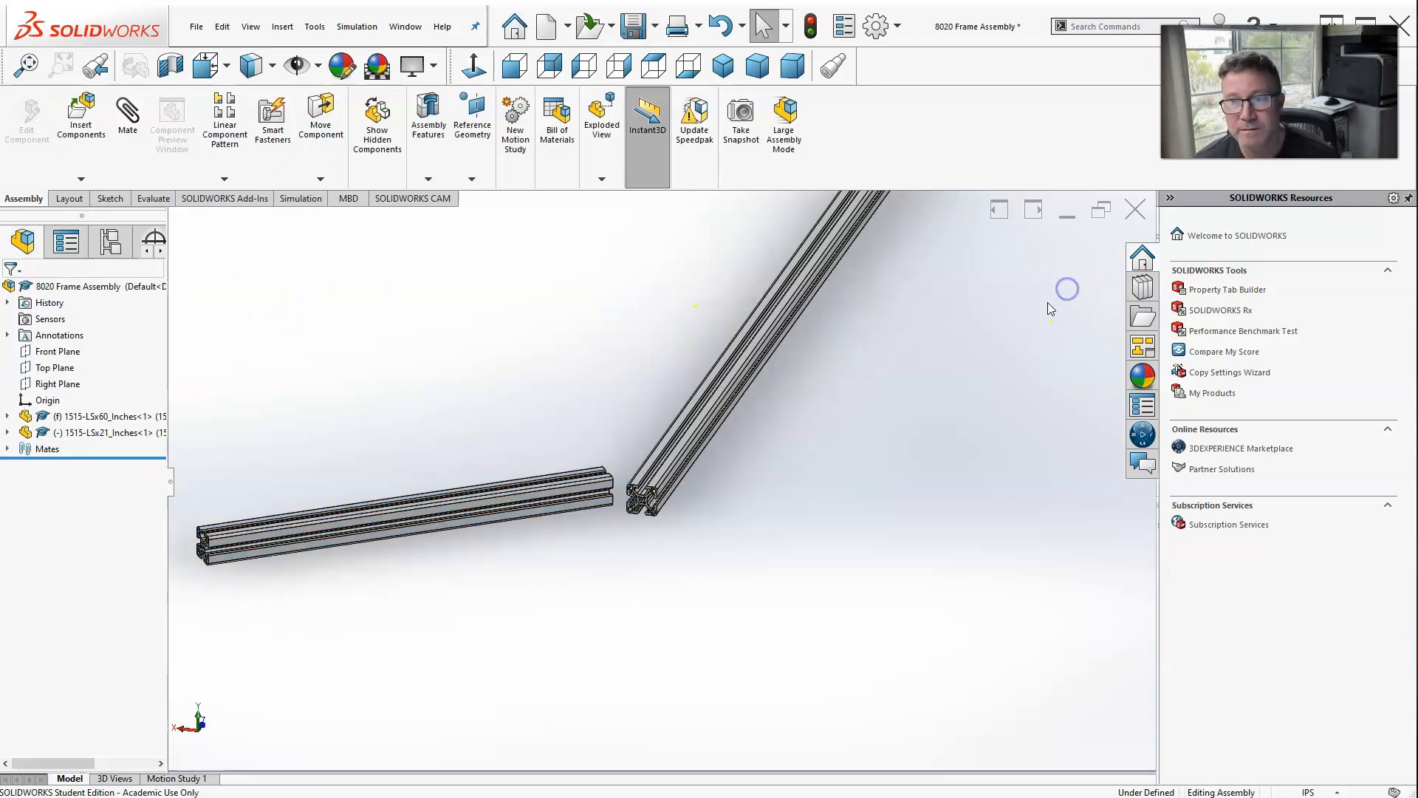
Add a coincident mate between the front side face of the 21-inch extrusion and the end face of the 60-inch extrusion.
{"action": "middle_click_drag", "start_coordinate": [791, 500], "coordinate": [817, 434]}
{"action": "scroll", "coordinate": [776, 354], "scroll_direction": "up", "scroll_amount": 10}
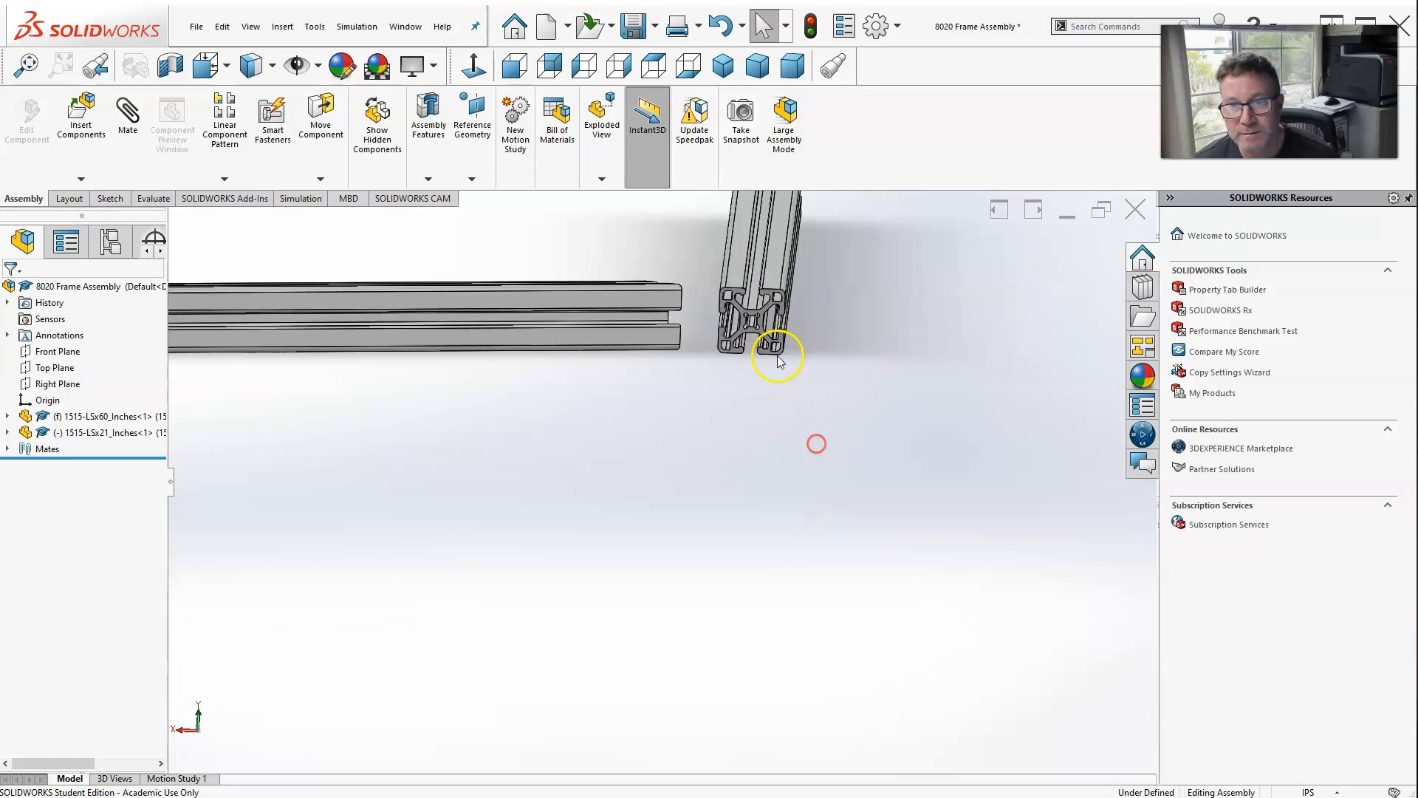
{"action": "scroll", "coordinate": [639, 332], "scroll_direction": "up", "scroll_amount": 2}
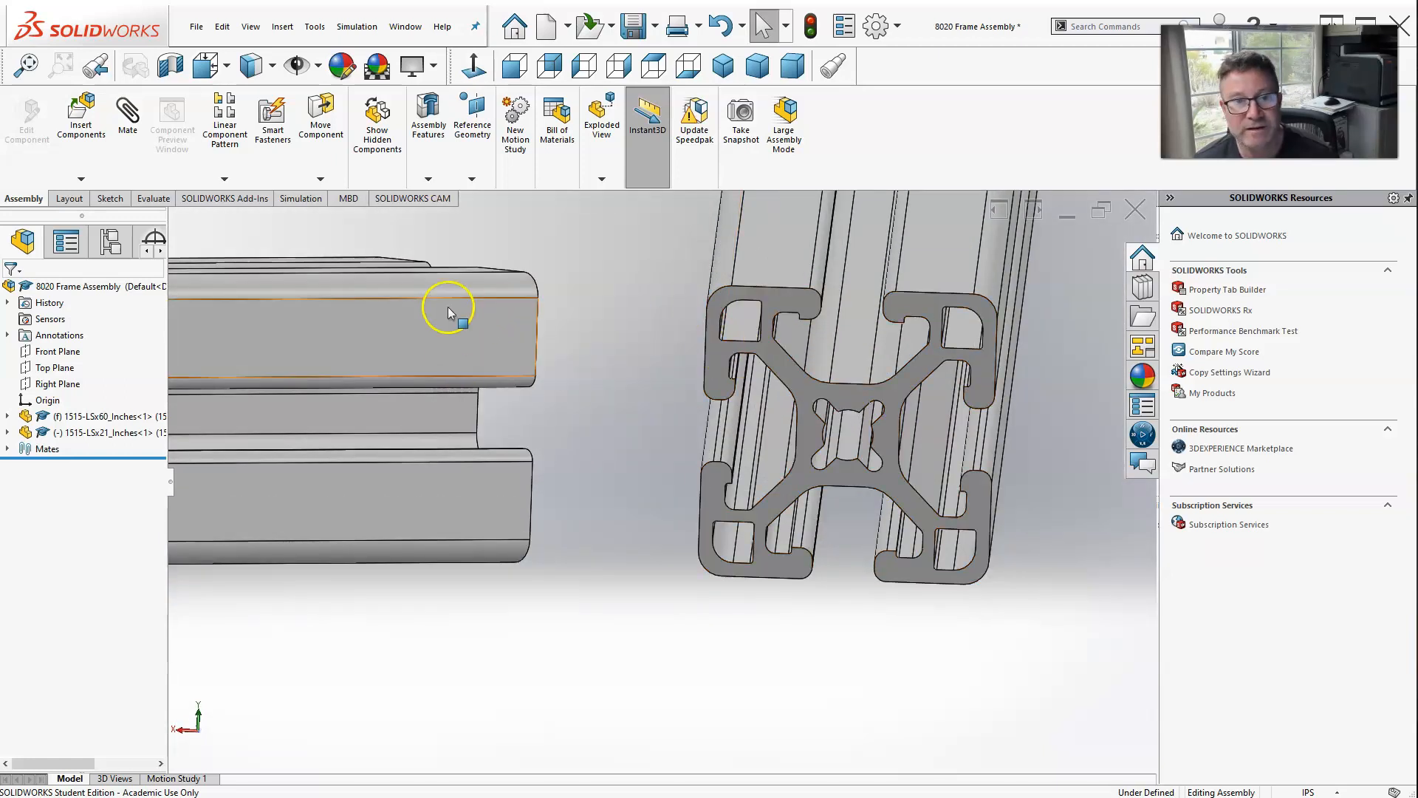
{"action": "left_click", "coordinate": [129, 125]}
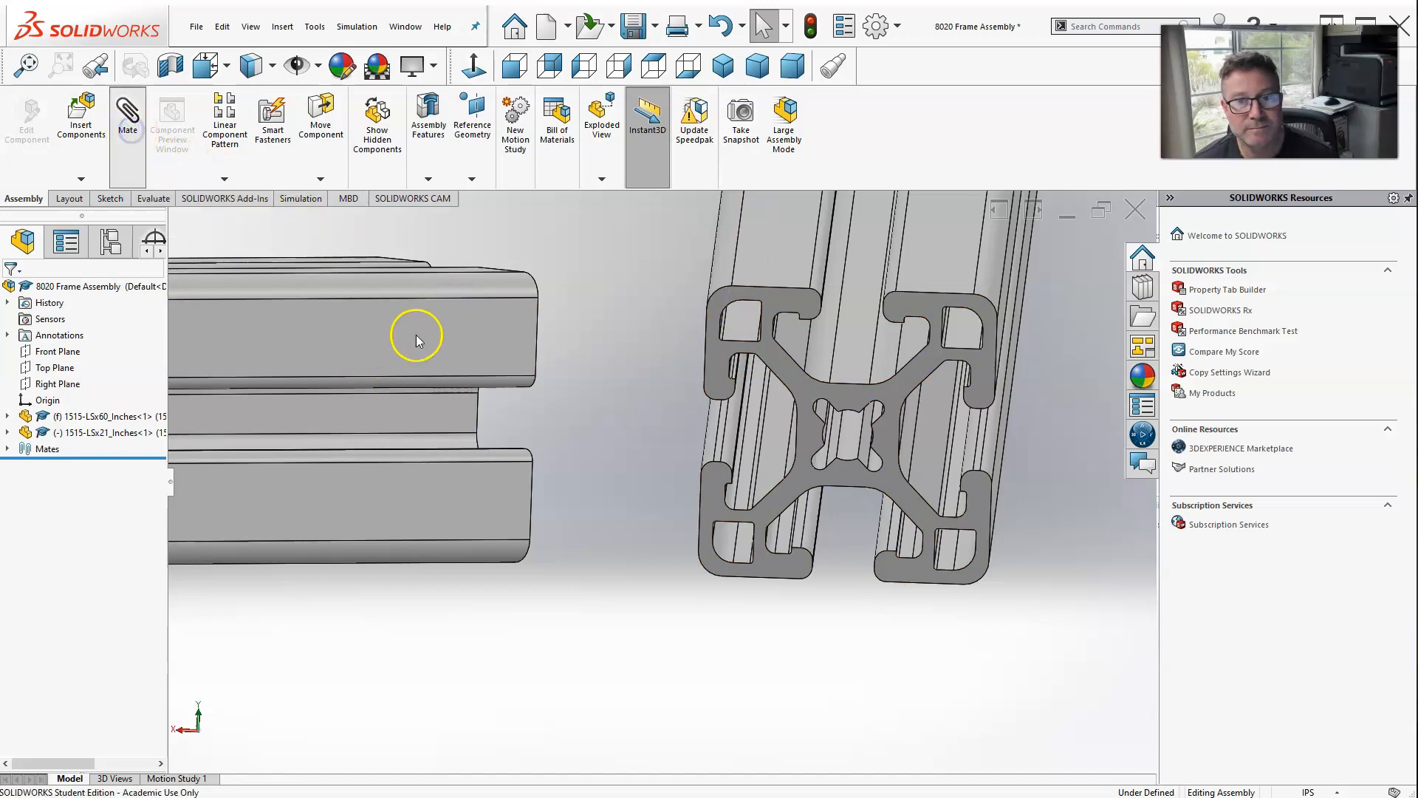
{"action": "left_click", "coordinate": [444, 325]}
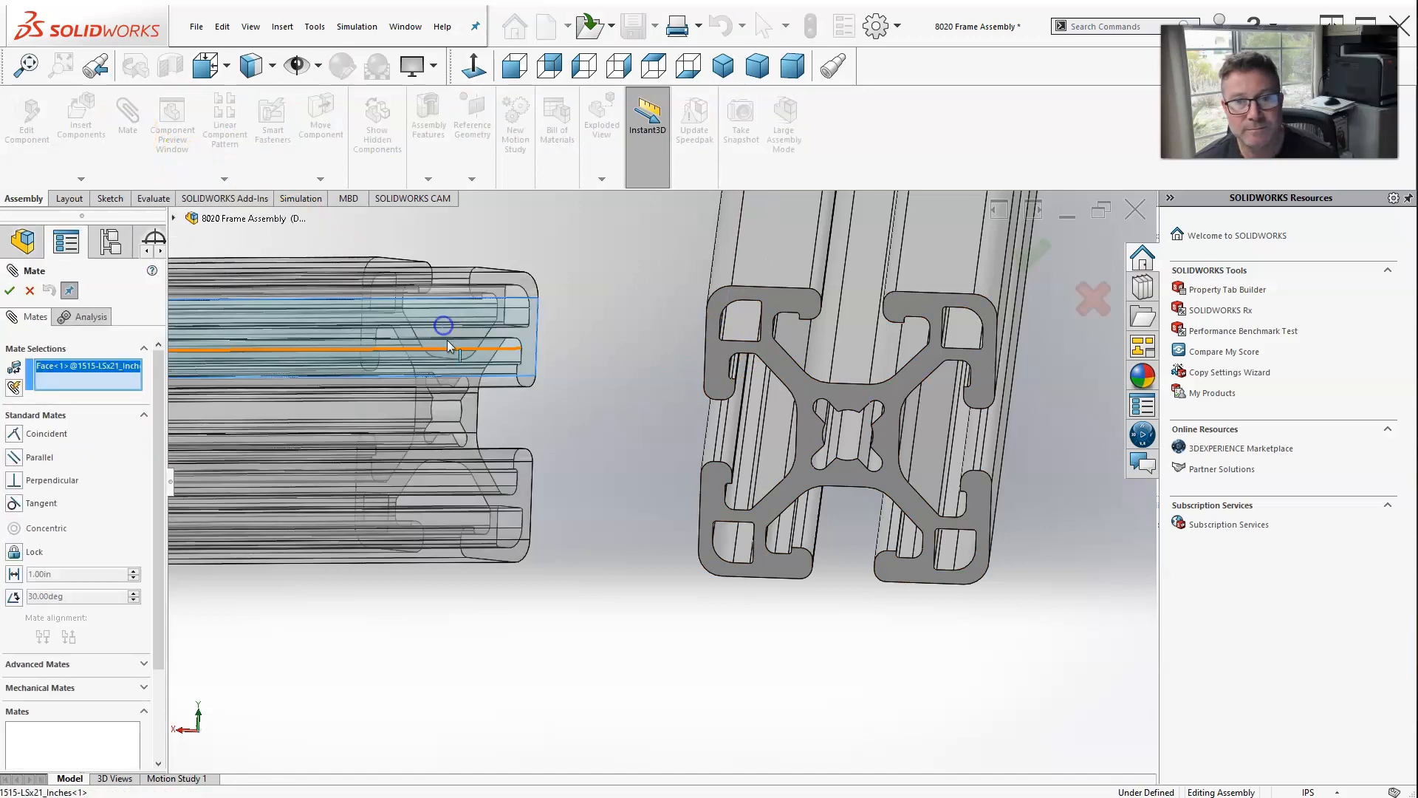
{"action": "left_click", "coordinate": [715, 367]}
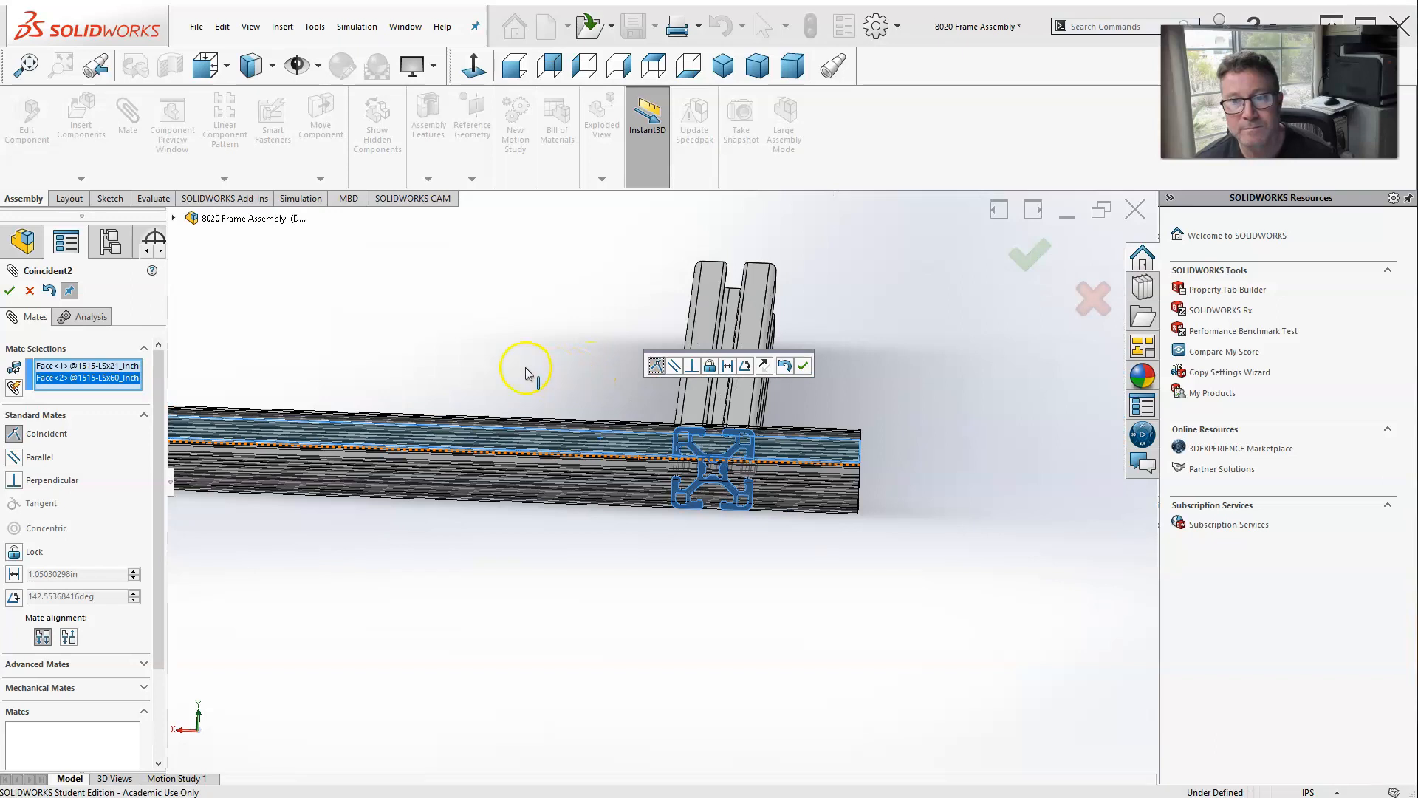
{"action": "left_click", "coordinate": [1032, 251]}
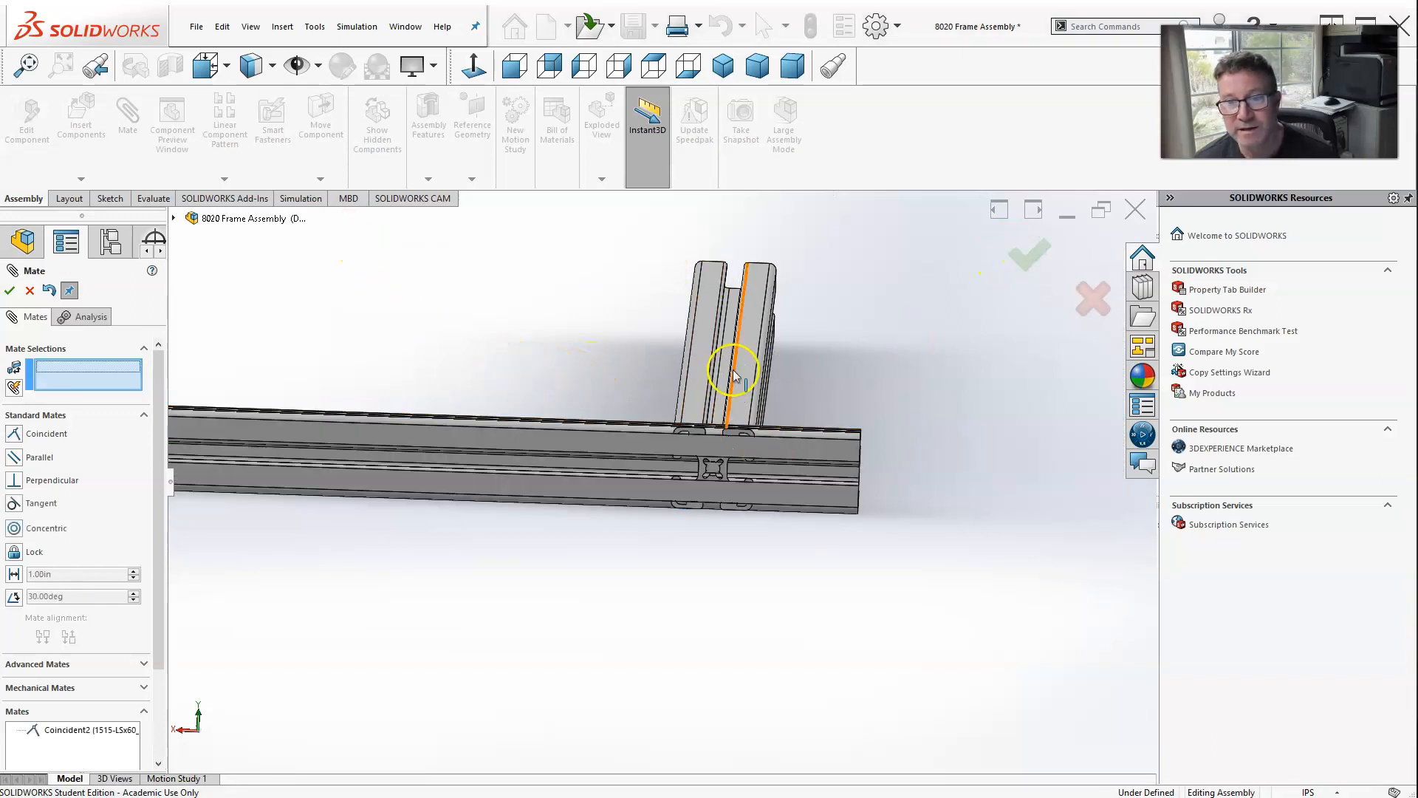
{"action": "scroll", "coordinate": [813, 414], "scroll_direction": "up", "scroll_amount": 2}
{"action": "key", "text": "ctrl+4"}
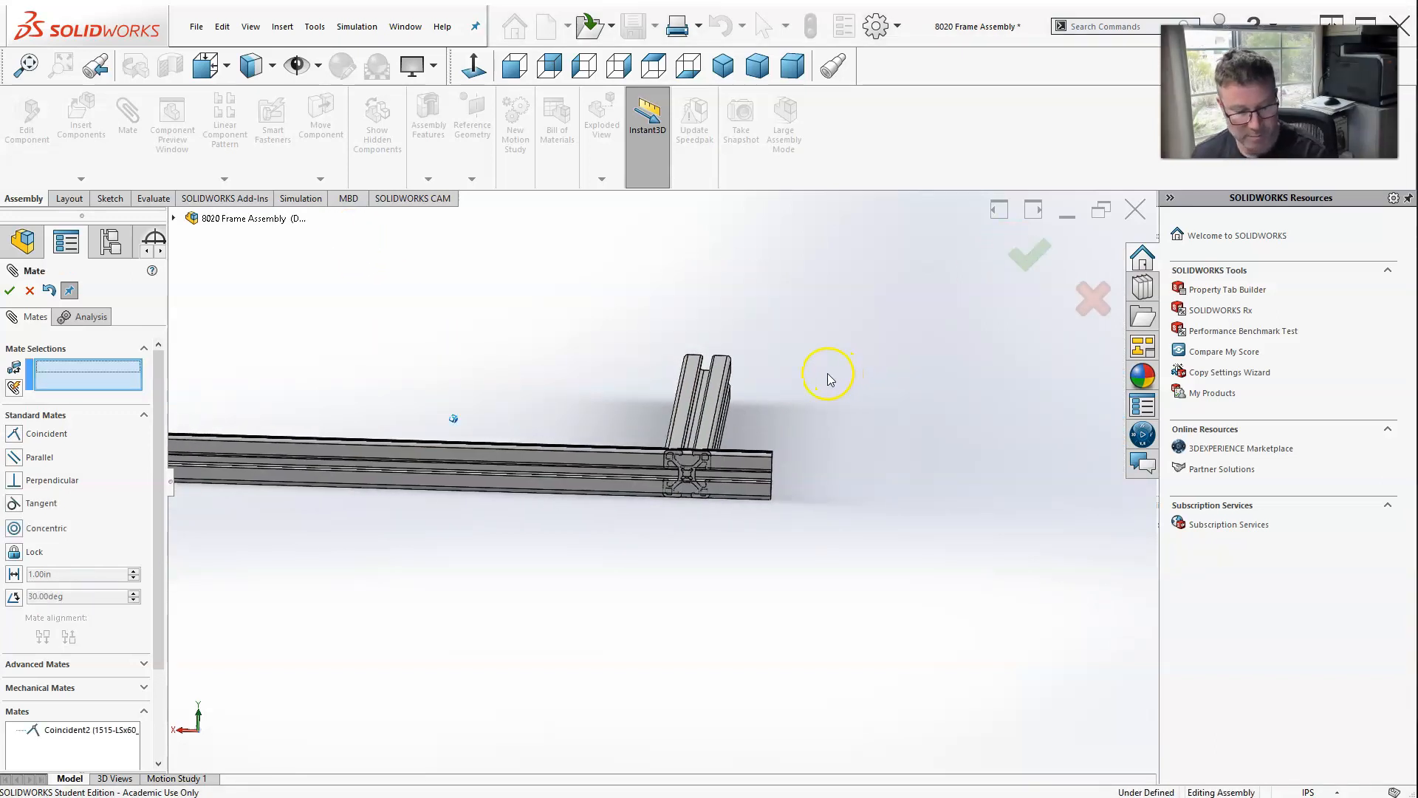
{"action": "key", "text": "ctrl+3"}
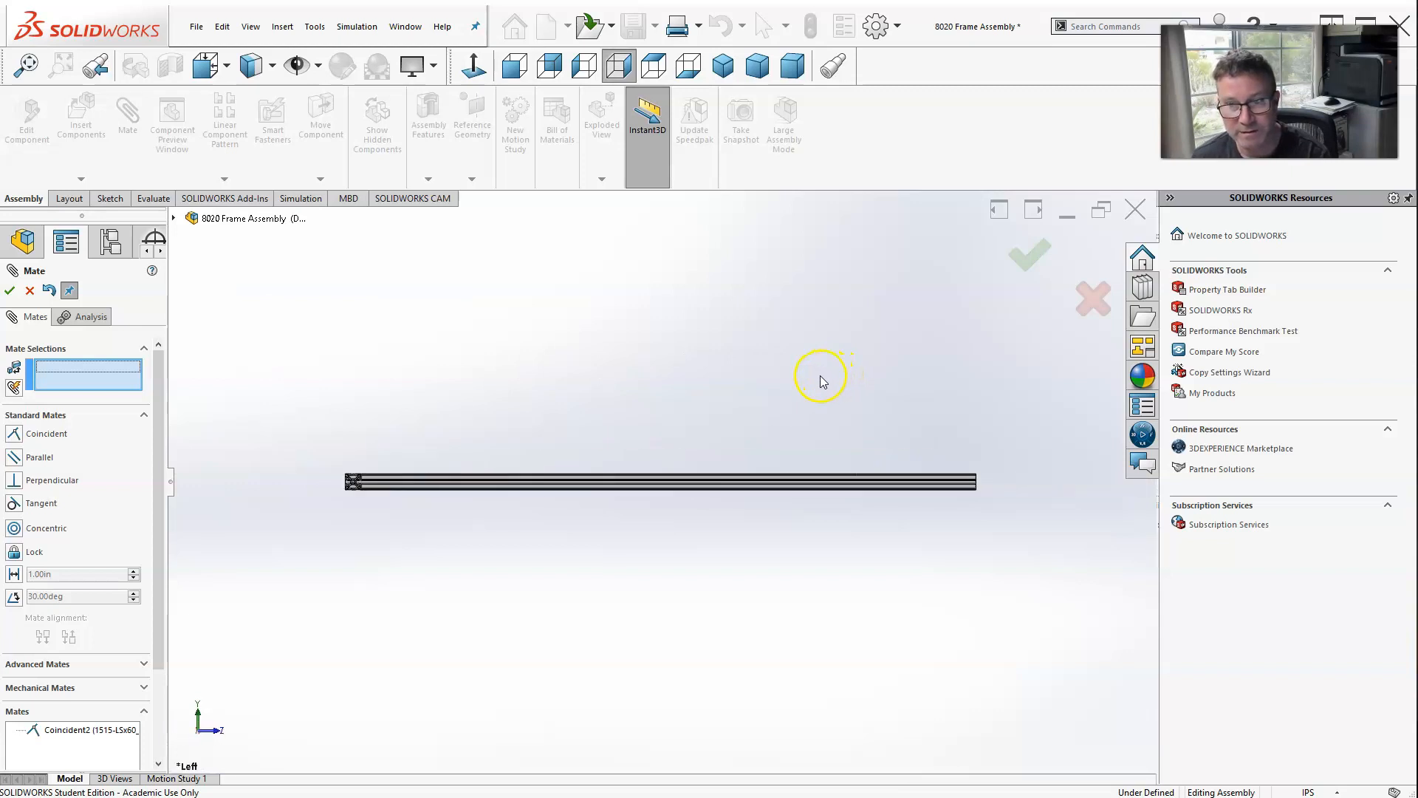
{"action": "middle_click_drag", "start_coordinate": [666, 431], "coordinate": [690, 416]}
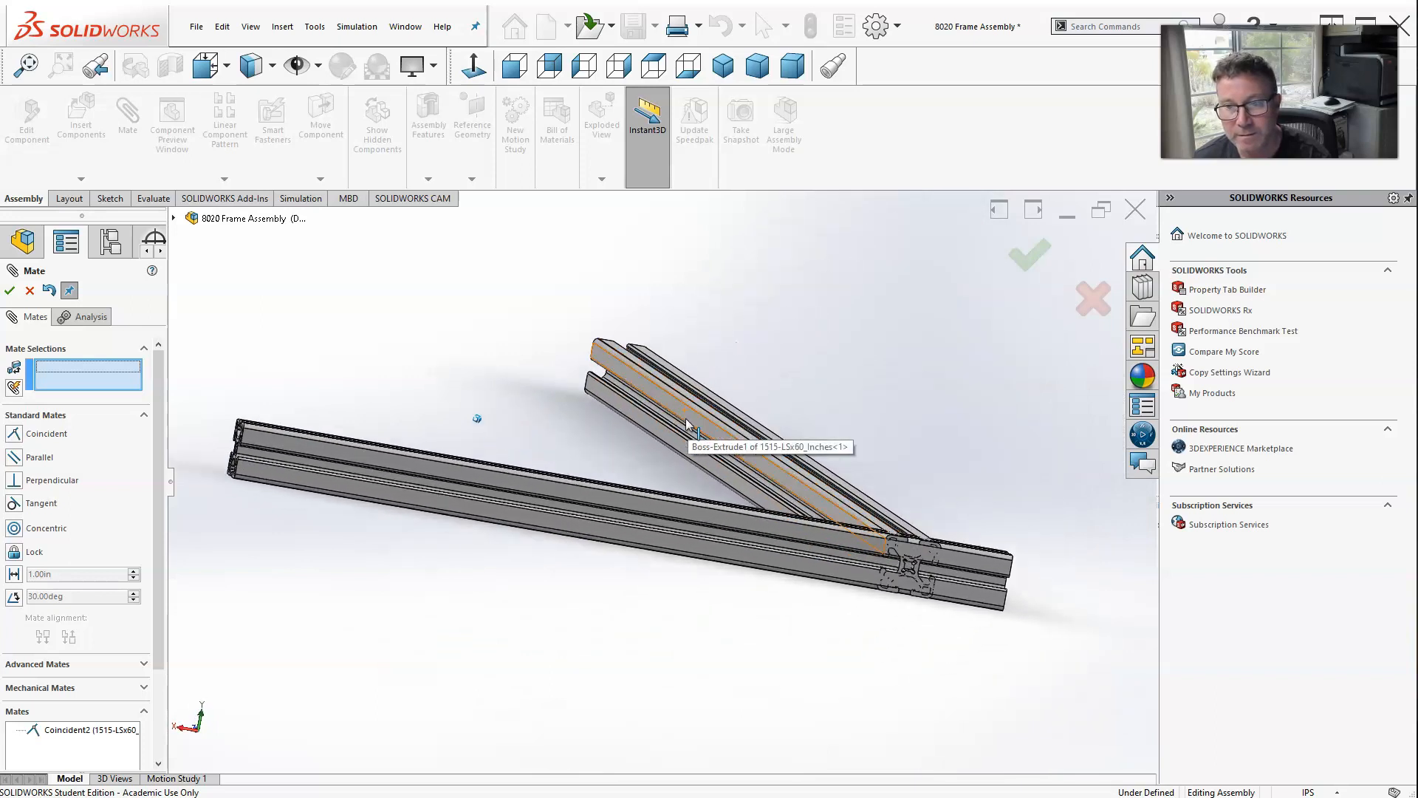
{"action": "left_click", "coordinate": [669, 486]}
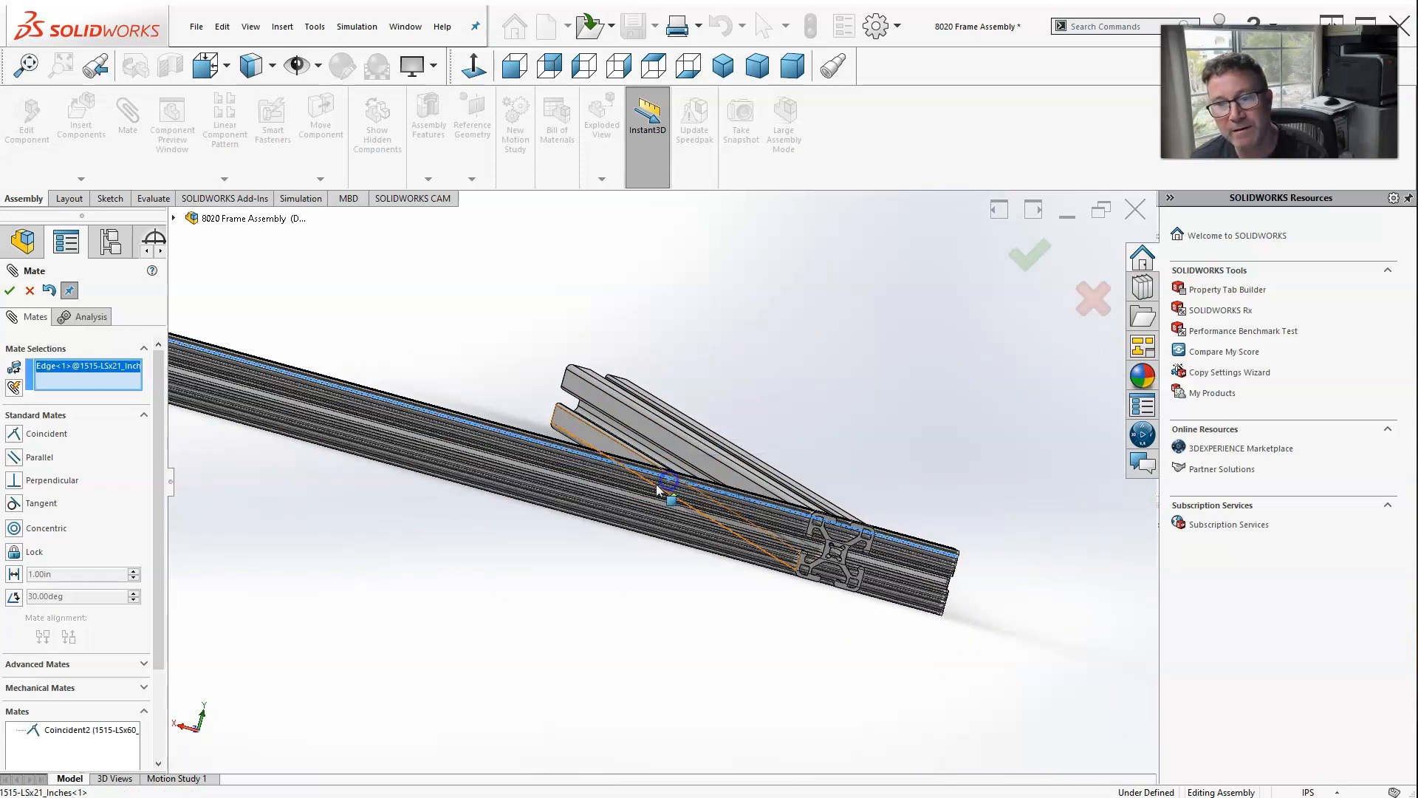
{"action": "left_click", "coordinate": [29, 291]}
Slide the 21-inch extrusion clear of the 60-inch extrusion's end with Move Component, so its own end sits beside it.
{"action": "left_click", "coordinate": [96, 432]}
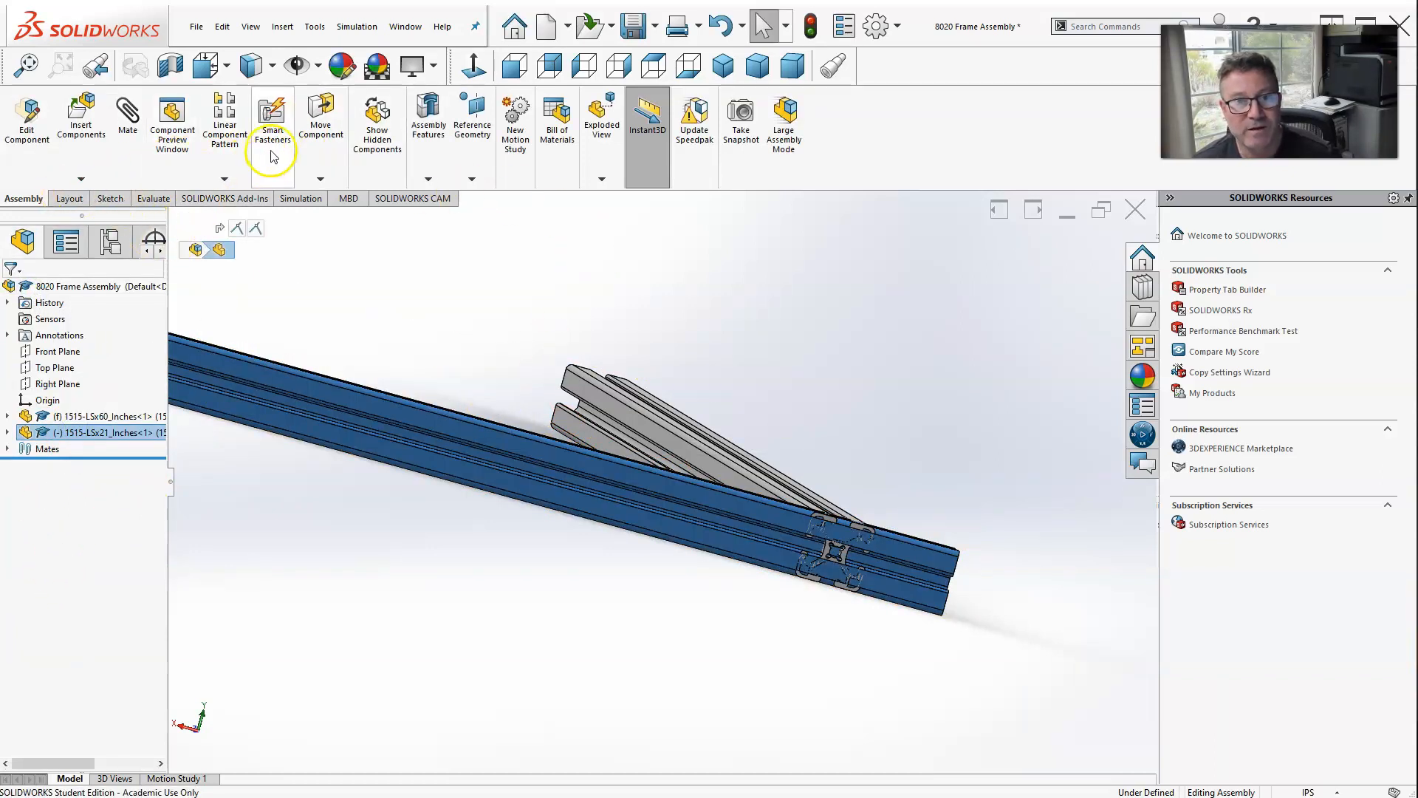
{"action": "left_click", "coordinate": [320, 126]}
{"action": "left_click_drag", "start_coordinate": [800, 571], "coordinate": [588, 547]}
Add a coincident mate between the end face of the 21-inch extrusion and the facing side face of the 60-inch extrusion.
{"action": "middle_click_drag", "start_coordinate": [652, 611], "coordinate": [650, 630]}
{"action": "scroll", "coordinate": [811, 599], "scroll_direction": "down", "scroll_amount": 3}
{"action": "scroll", "coordinate": [782, 487], "scroll_direction": "down", "scroll_amount": 3}
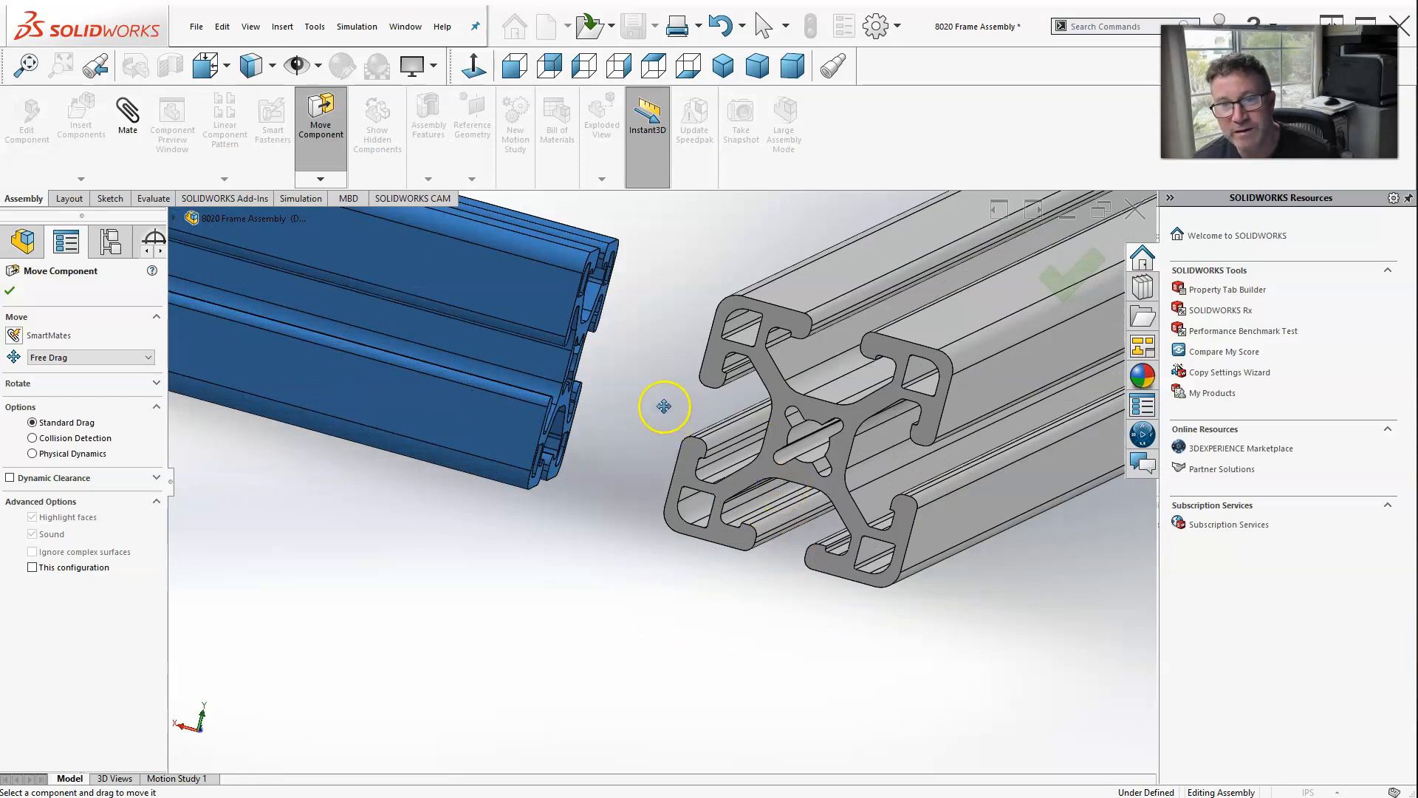
{"action": "left_click", "coordinate": [137, 127]}
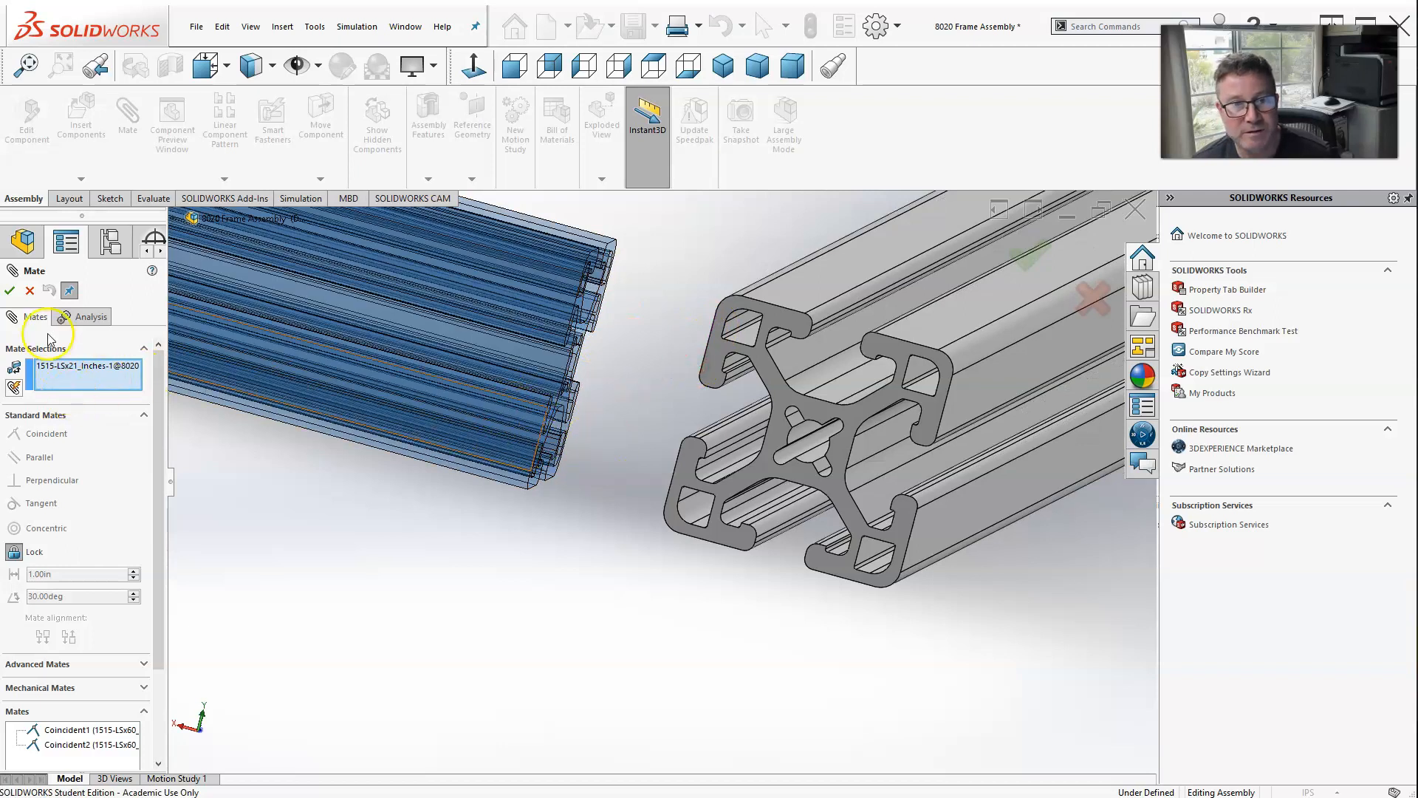
{"action": "left_click", "coordinate": [29, 292]}
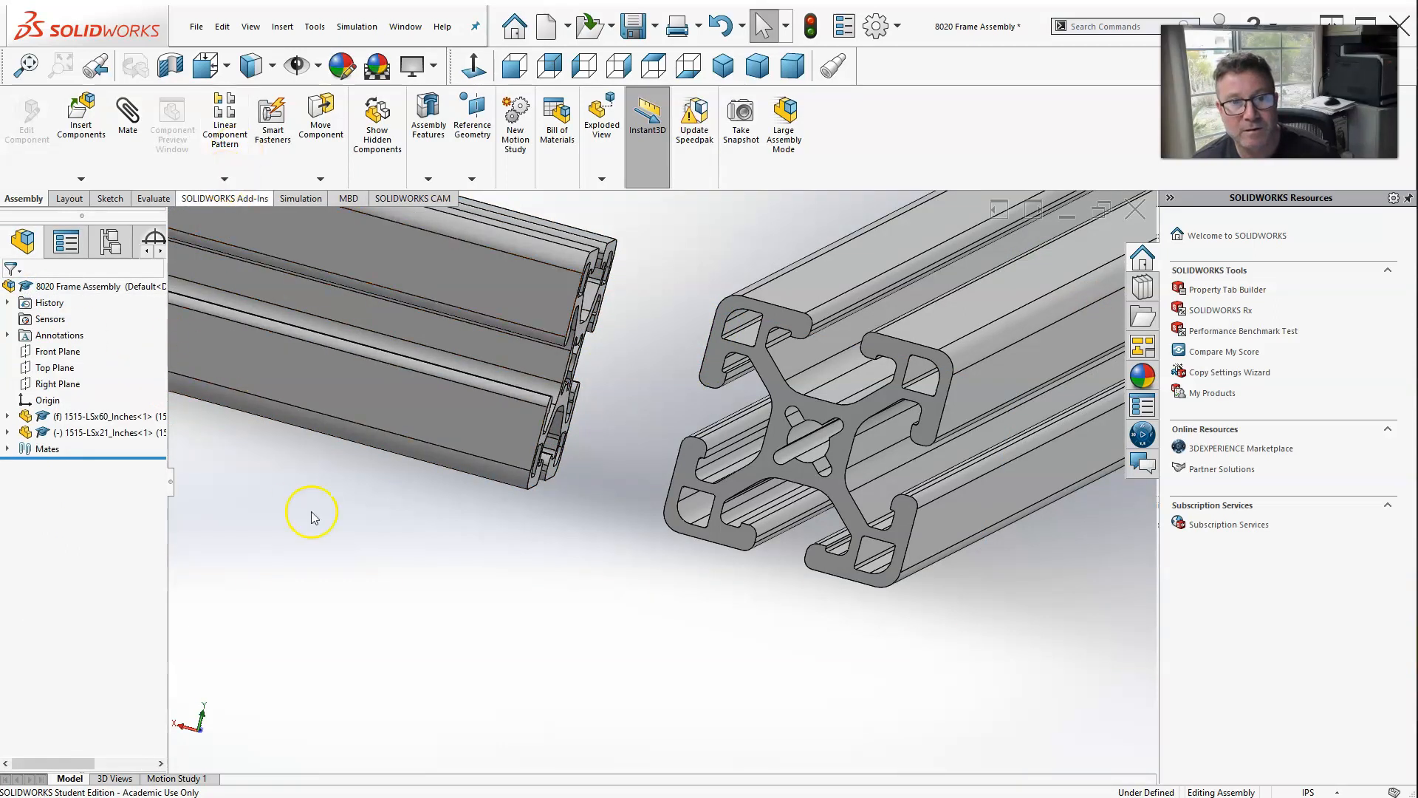
{"action": "left_click", "coordinate": [127, 116]}
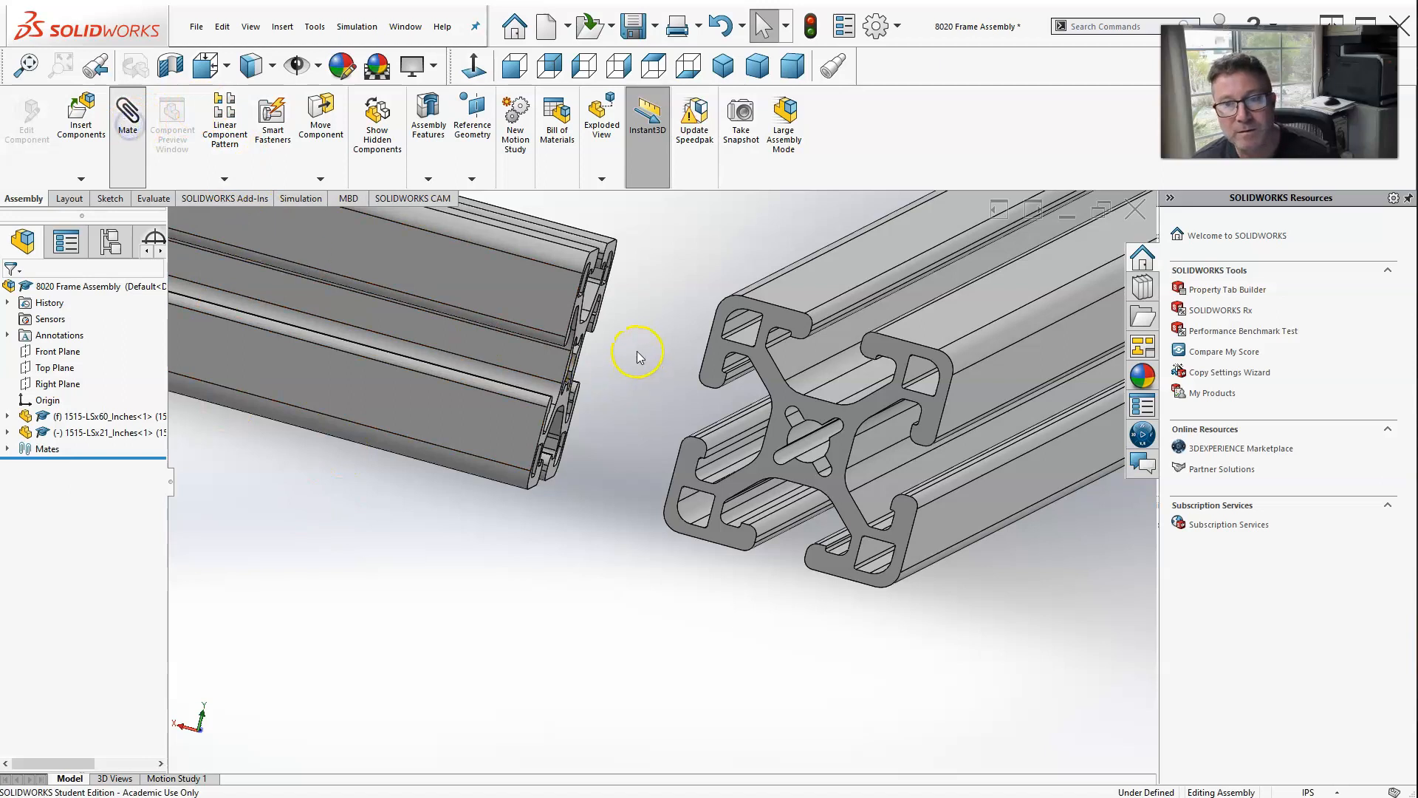
{"action": "scroll", "coordinate": [535, 365], "scroll_direction": "down", "scroll_amount": 3}
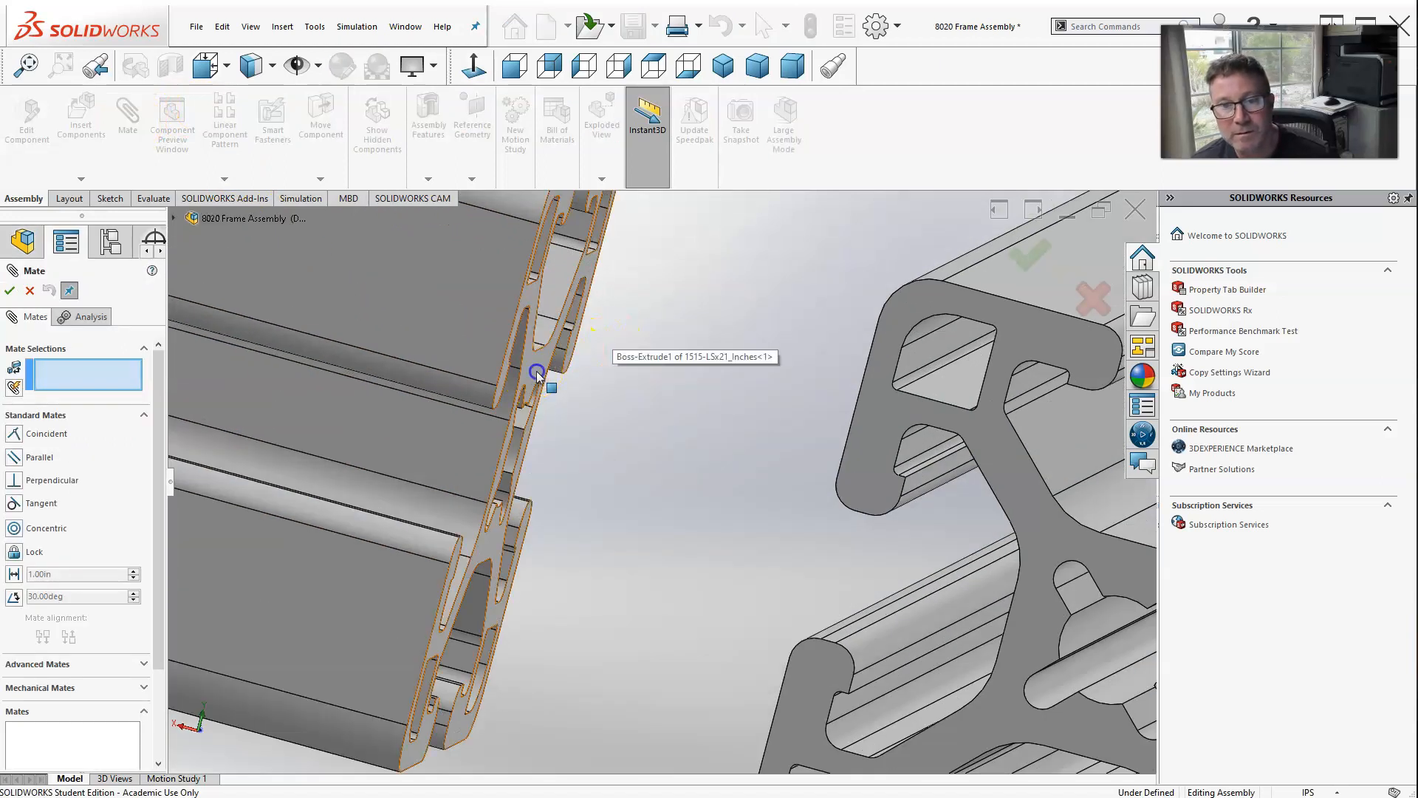
{"action": "left_click", "coordinate": [536, 374]}
{"action": "scroll", "coordinate": [561, 377], "scroll_direction": "up", "scroll_amount": 3}
{"action": "middle_click_drag", "start_coordinate": [561, 377], "coordinate": [653, 397]}
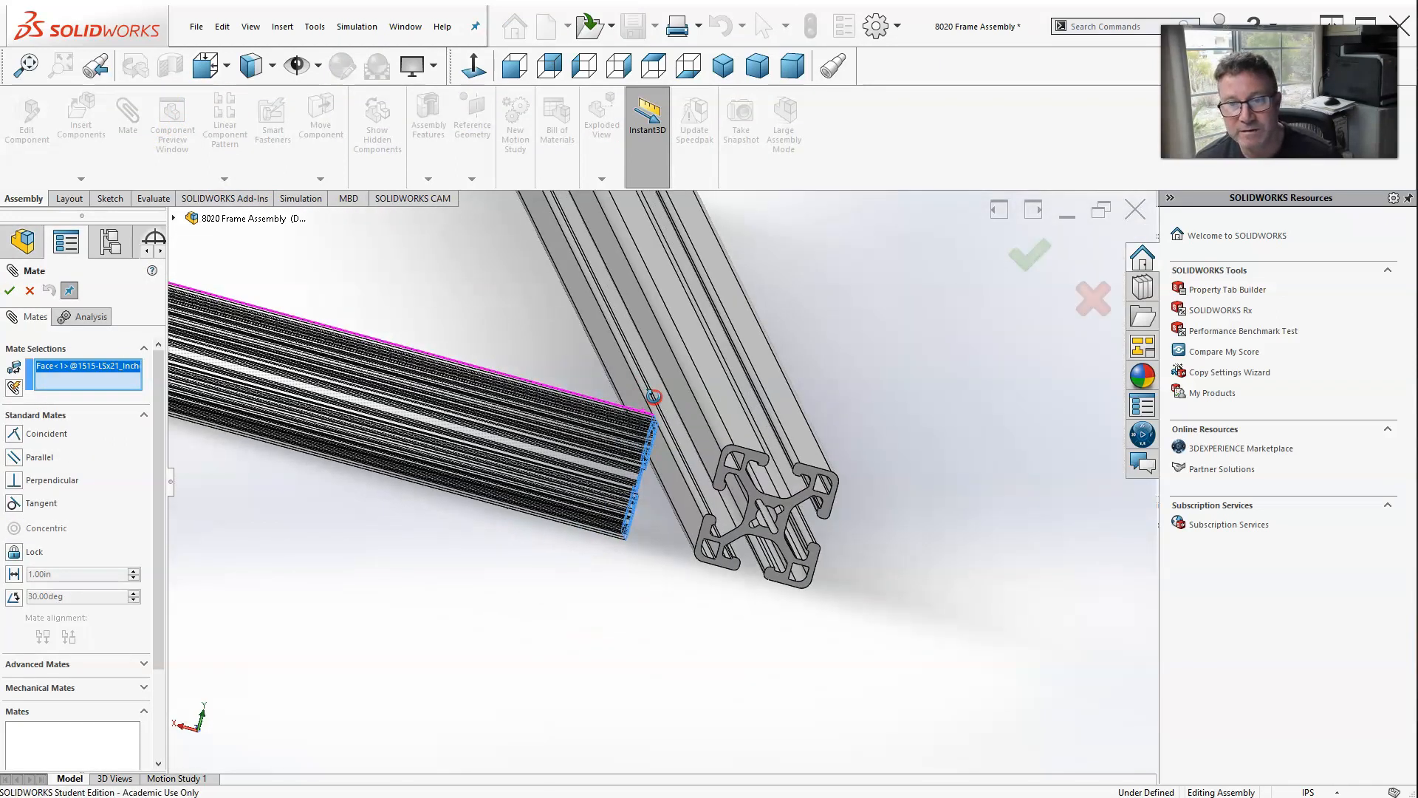
{"action": "left_click", "coordinate": [728, 473]}
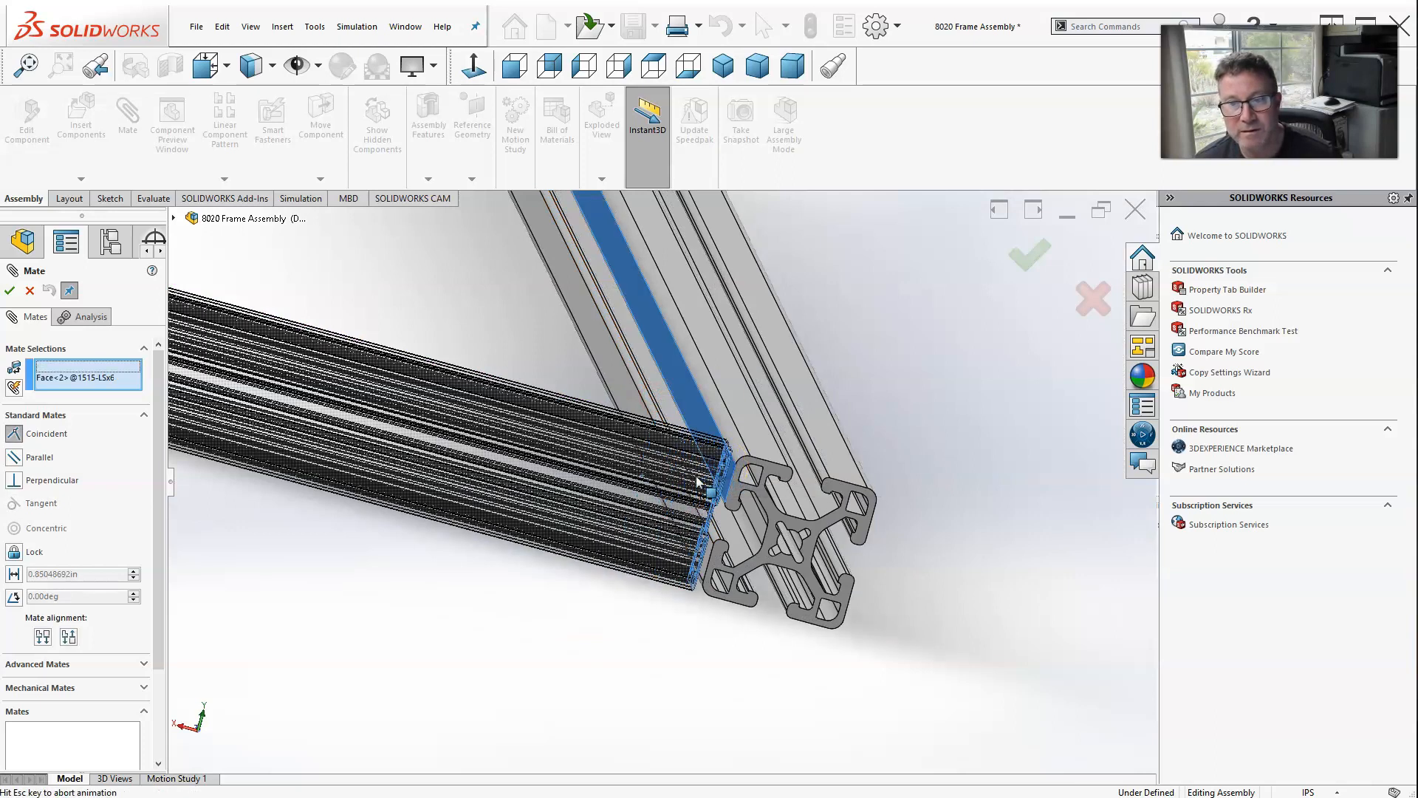
{"action": "left_click", "coordinate": [1015, 266]}
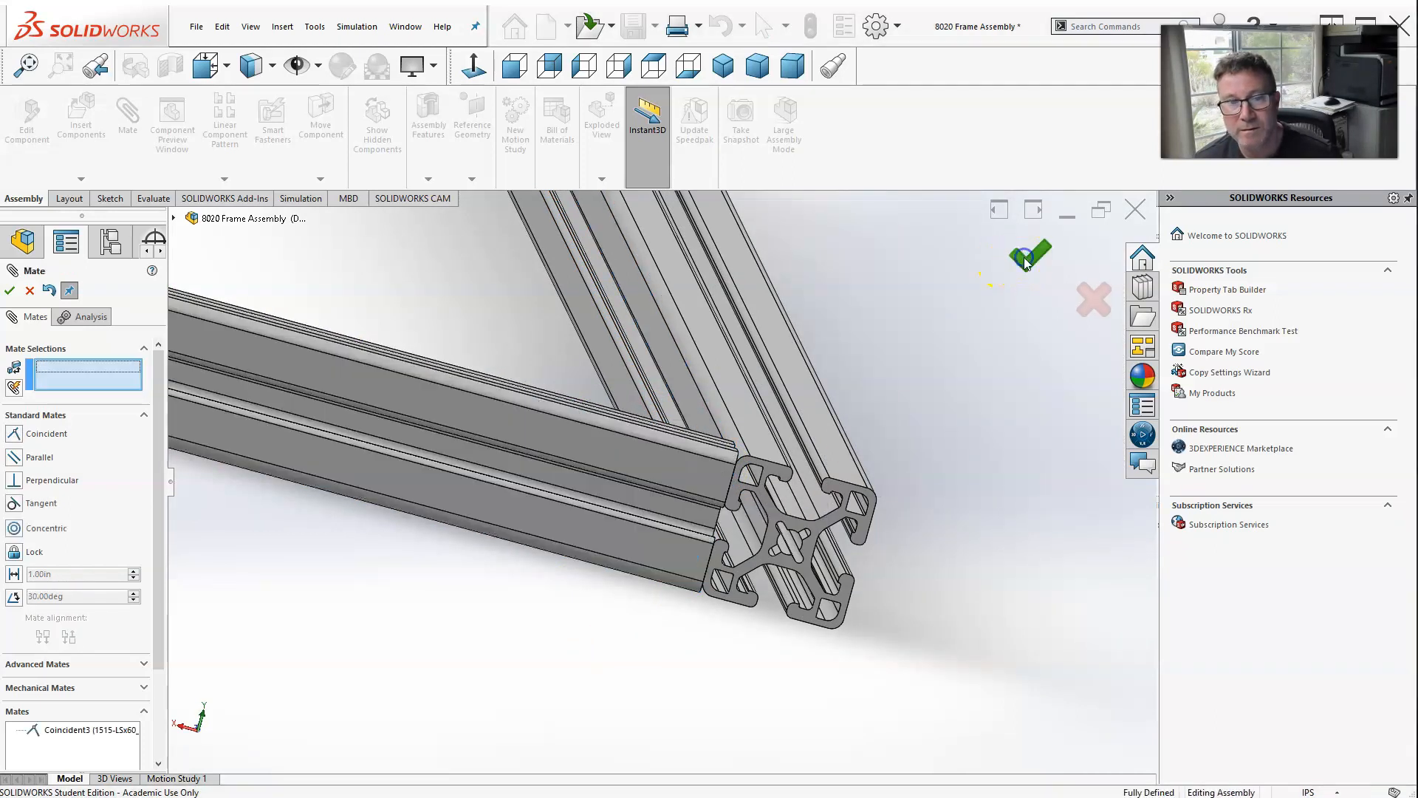
{"action": "left_click", "coordinate": [28, 291]}
Examine the mated corner from several angles and the full length of the 60-inch extrusion.
{"action": "scroll", "coordinate": [463, 389], "scroll_direction": "up", "scroll_amount": 5}
{"action": "middle_click_drag", "start_coordinate": [469, 406], "coordinate": [561, 449]}
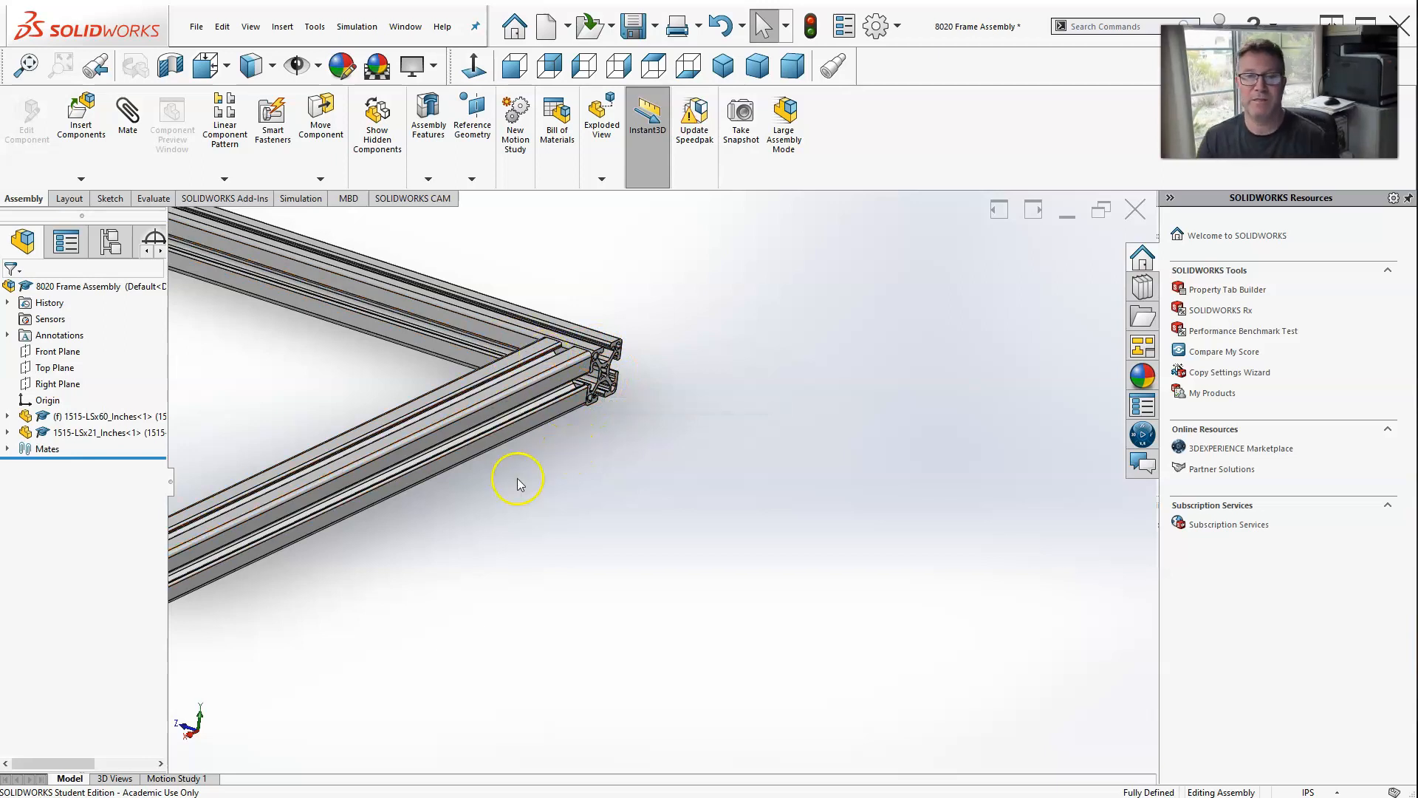
{"action": "middle_click_drag", "start_coordinate": [506, 412], "coordinate": [494, 446]}
{"action": "scroll", "coordinate": [411, 406], "scroll_direction": "down", "scroll_amount": 4}
{"action": "scroll", "coordinate": [513, 435], "scroll_direction": "up", "scroll_amount": 3}
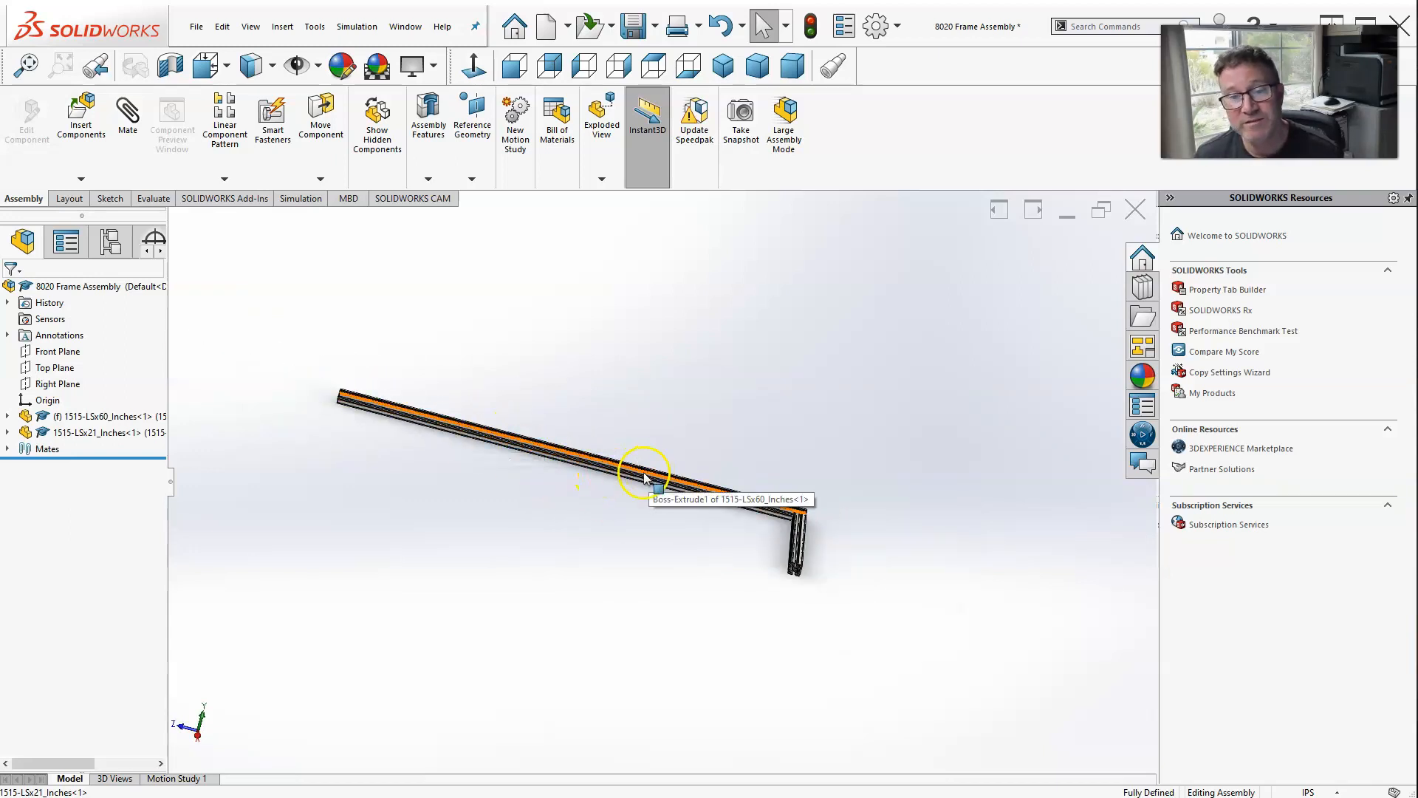
{"action": "scroll", "coordinate": [643, 479], "scroll_direction": "down", "scroll_amount": 3}
{"action": "left_click", "coordinate": [581, 468]}
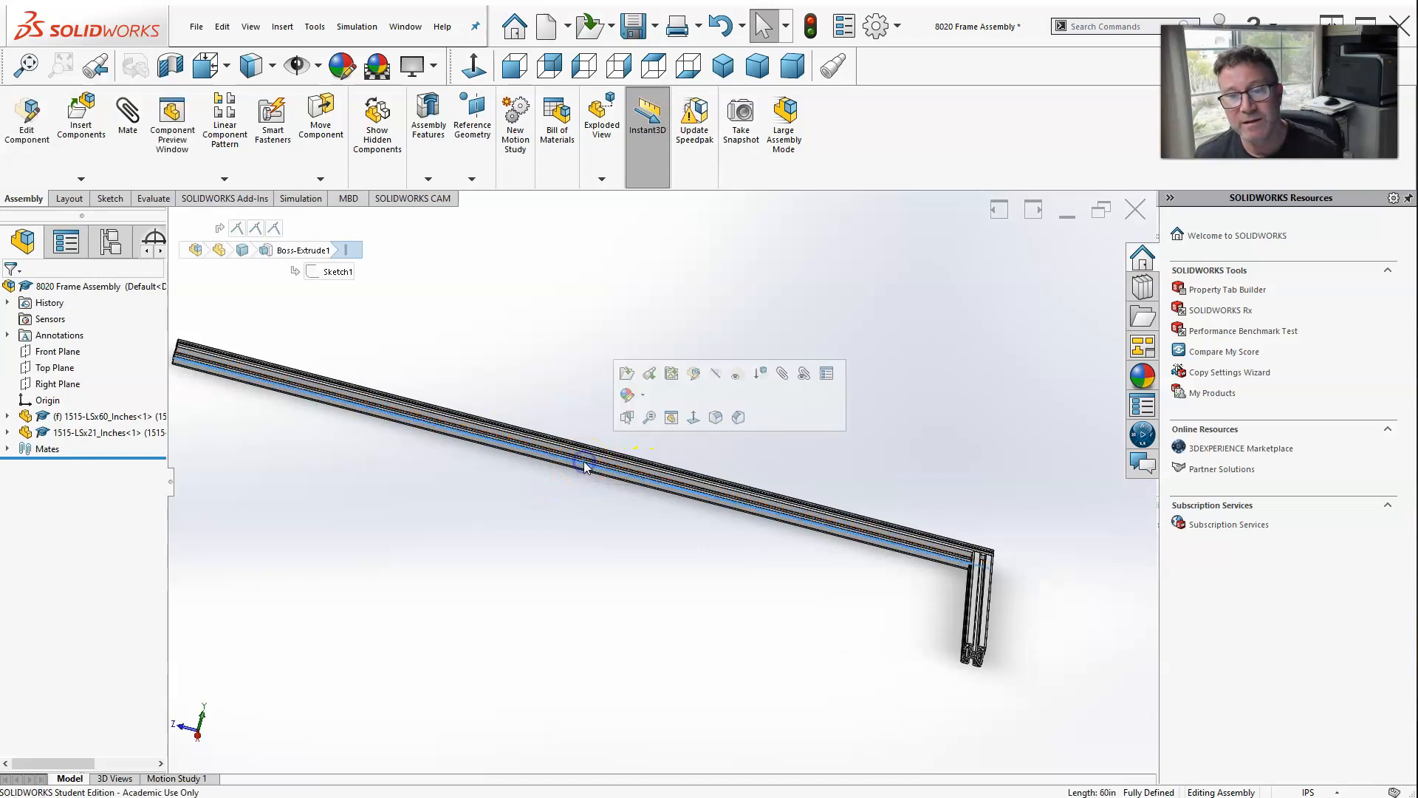
{"action": "left_click", "coordinate": [466, 253]}
Switch to the open 1515-LSx60_Inches part document.
{"action": "left_click", "coordinate": [406, 26]}
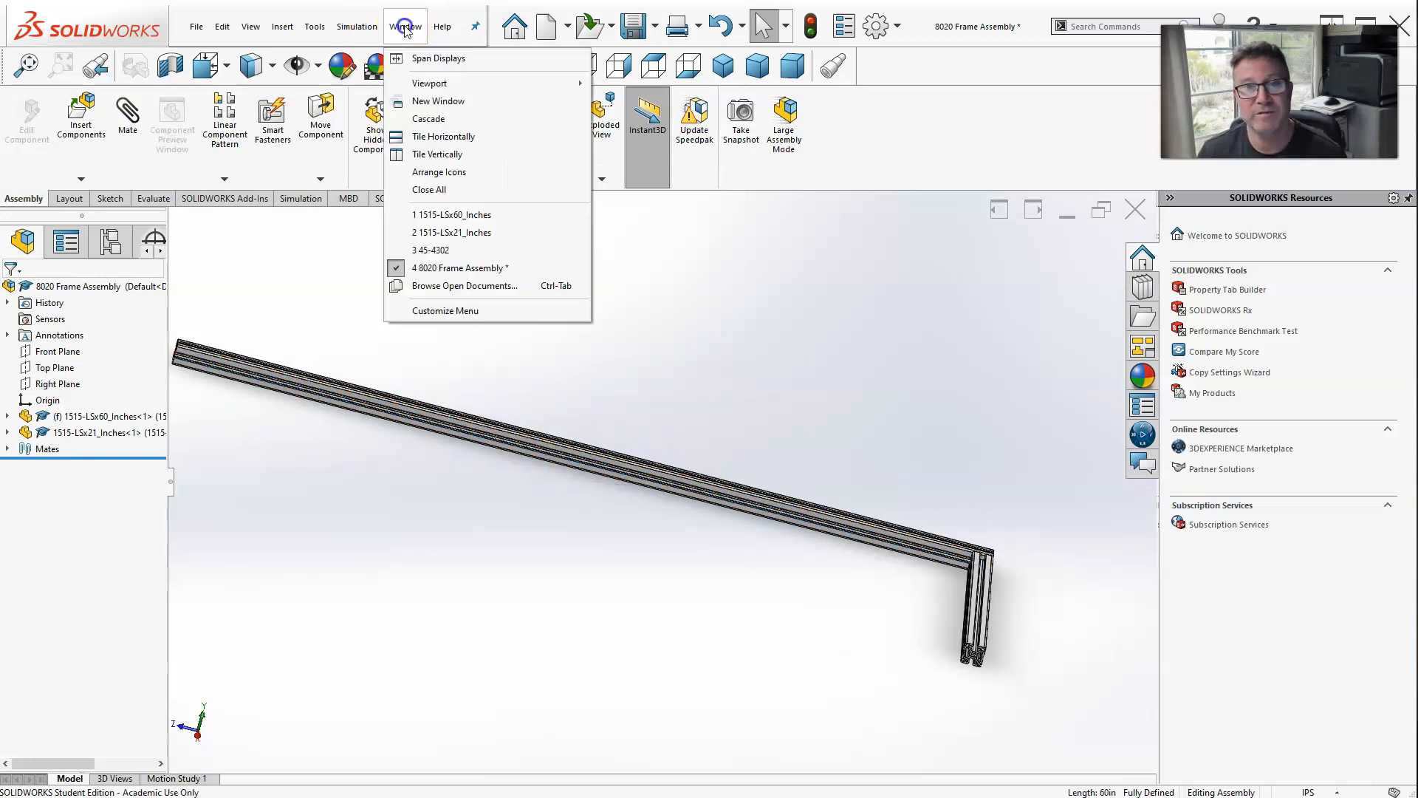
{"action": "left_click", "coordinate": [458, 214]}
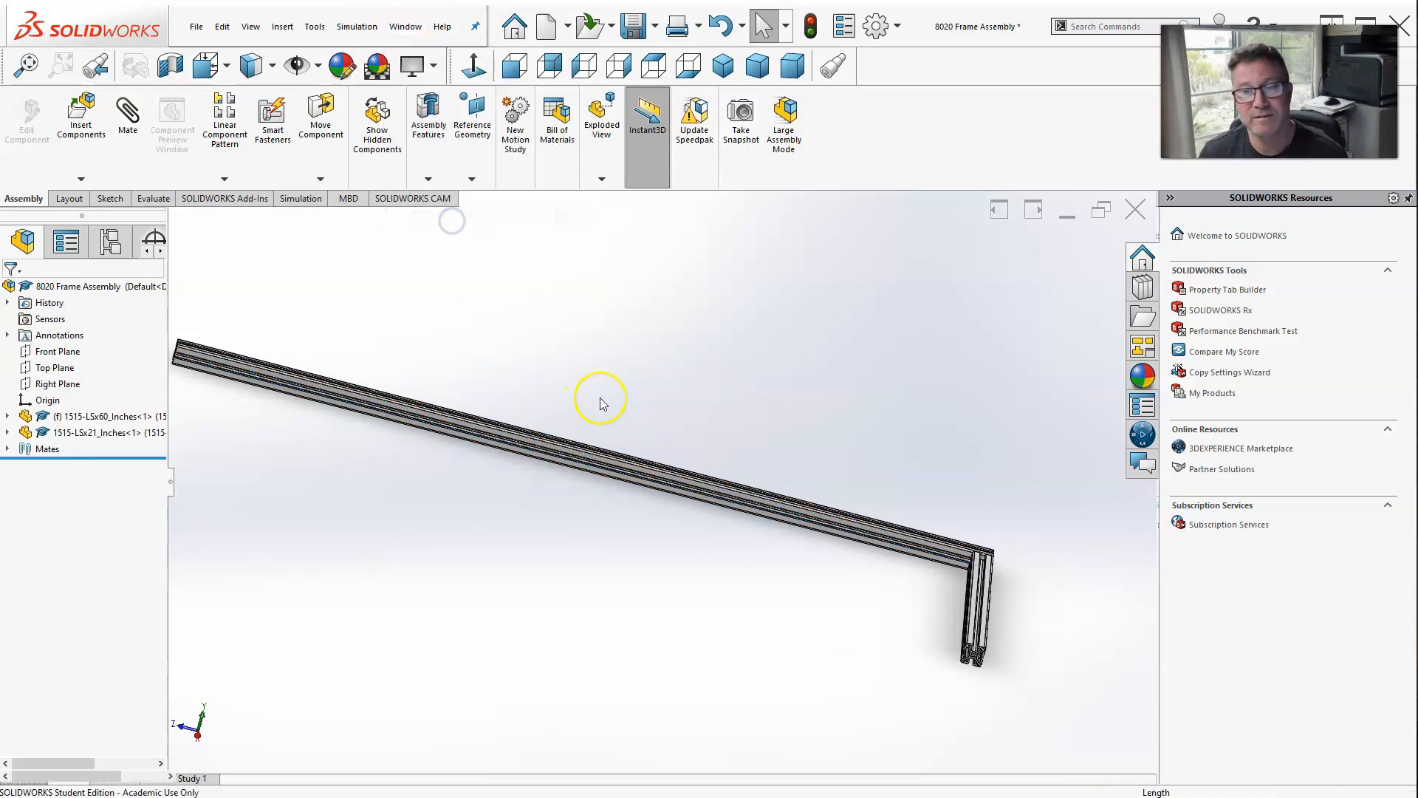
{"action": "scroll", "coordinate": [631, 455], "scroll_direction": "down", "scroll_amount": 2}
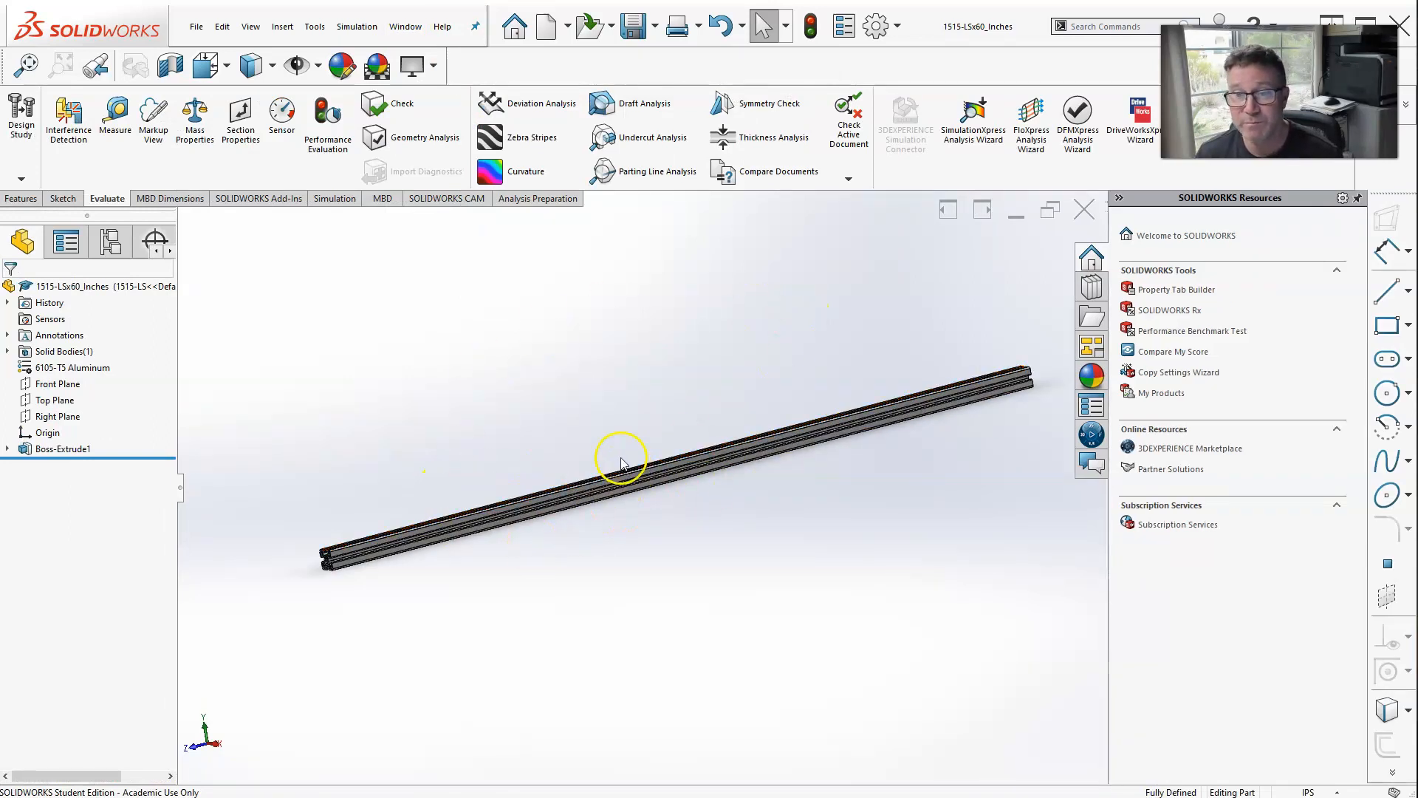
Create a mid-plane reference plane between the two opposite end faces of the 60-inch extrusion.
{"action": "left_click", "coordinate": [311, 31]}
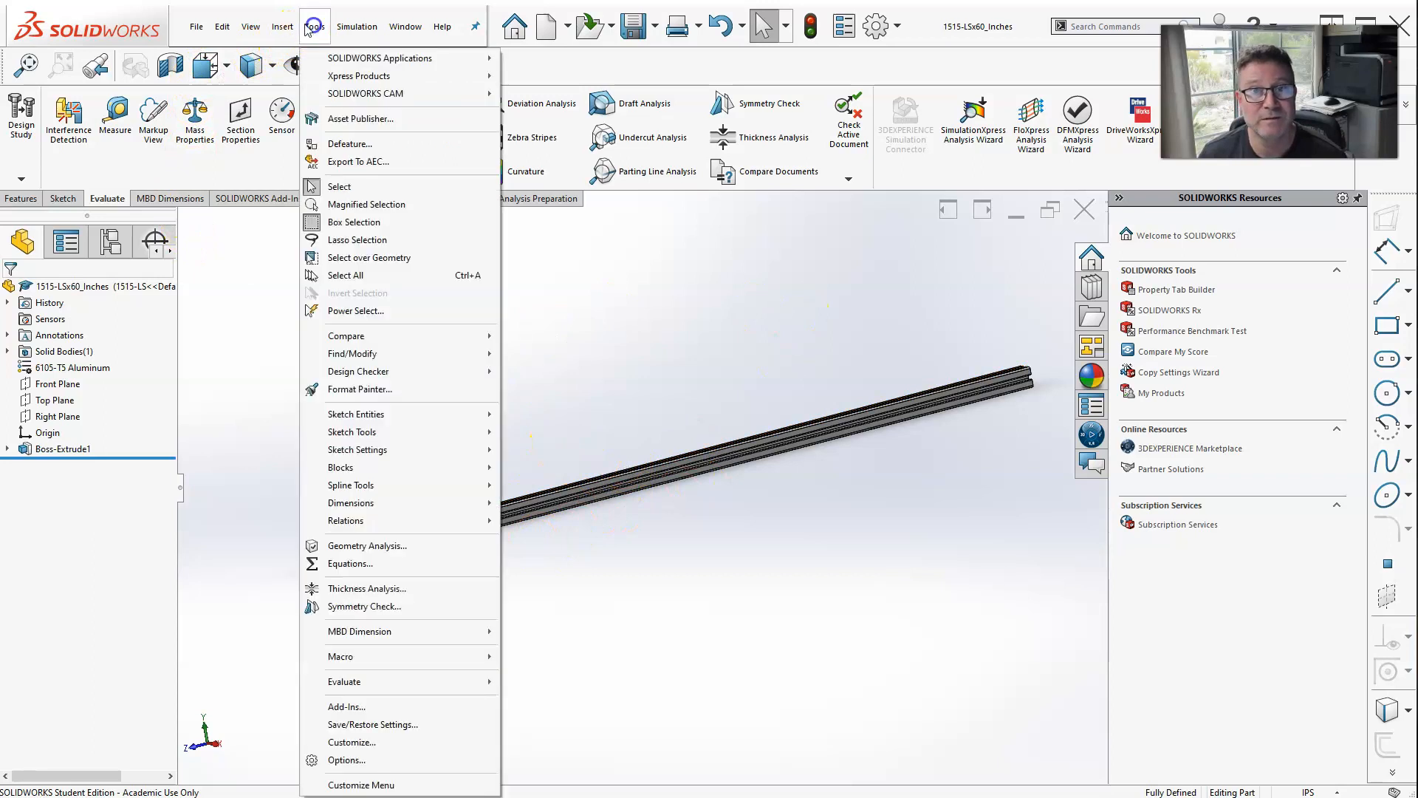
{"action": "mouse_move", "coordinate": [293, 30]}
{"action": "mouse_move", "coordinate": [340, 225]}
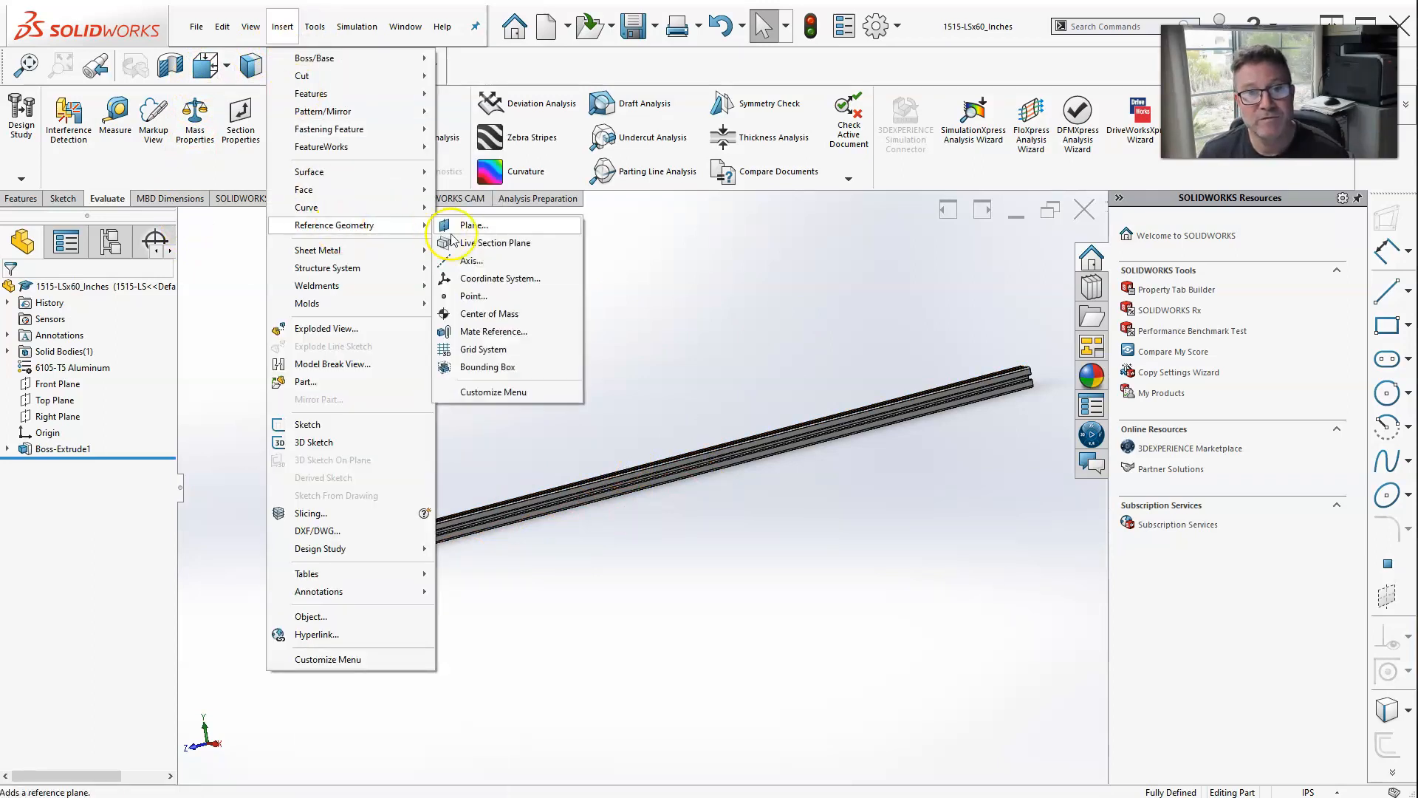
{"action": "left_click", "coordinate": [467, 229]}
{"action": "scroll", "coordinate": [333, 560], "scroll_direction": "down", "scroll_amount": 10}
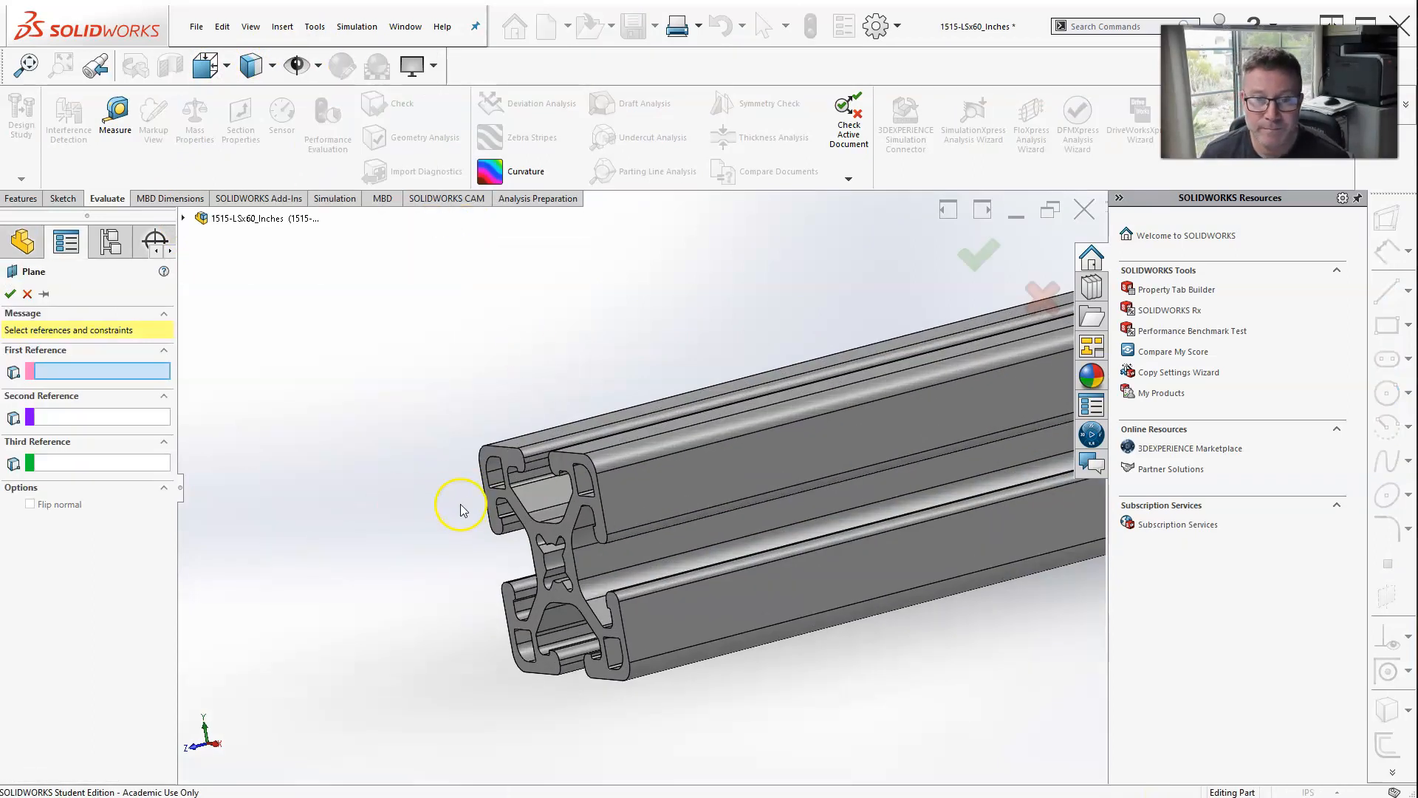
{"action": "left_click", "coordinate": [644, 506]}
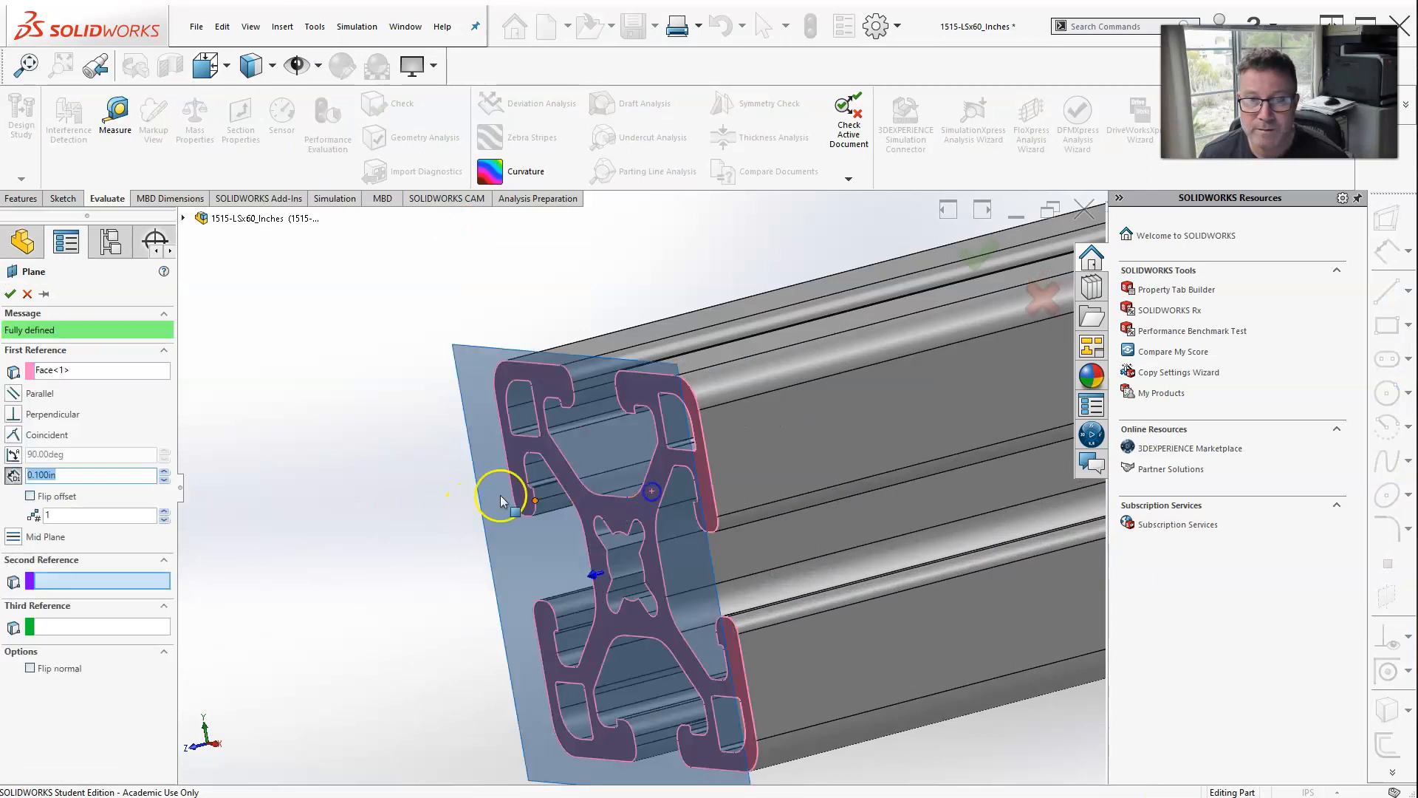
{"action": "scroll", "coordinate": [499, 495], "scroll_direction": "up", "scroll_amount": 10}
{"action": "mouse_move", "coordinate": [791, 468]}
{"action": "middle_mouse_down"}
{"action": "mouse_move", "coordinate": [965, 491]}
{"action": "mouse_move", "coordinate": [938, 418]}
{"action": "middle_mouse_up"}
{"action": "scroll", "coordinate": [735, 399], "scroll_direction": "down", "scroll_amount": 6}
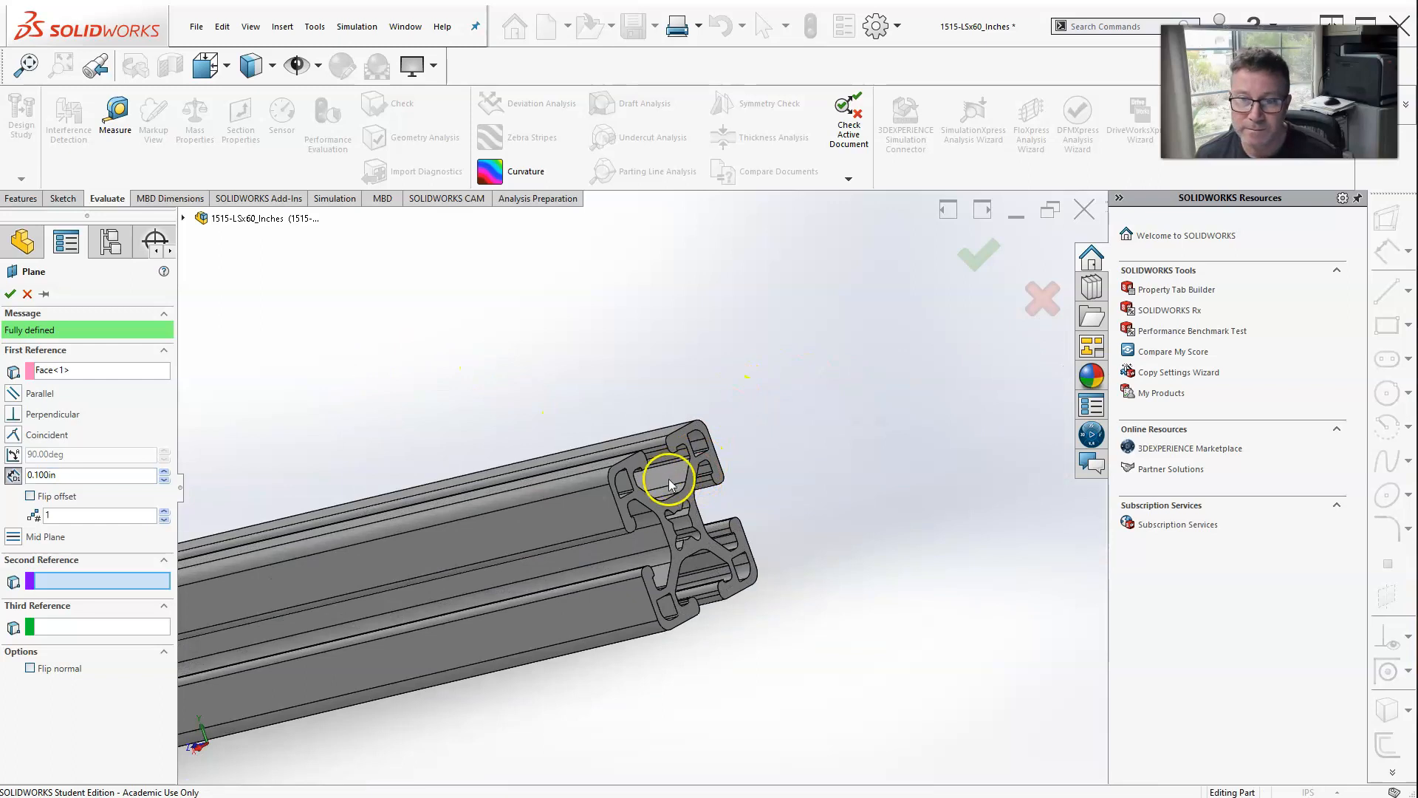
{"action": "left_click", "coordinate": [666, 507]}
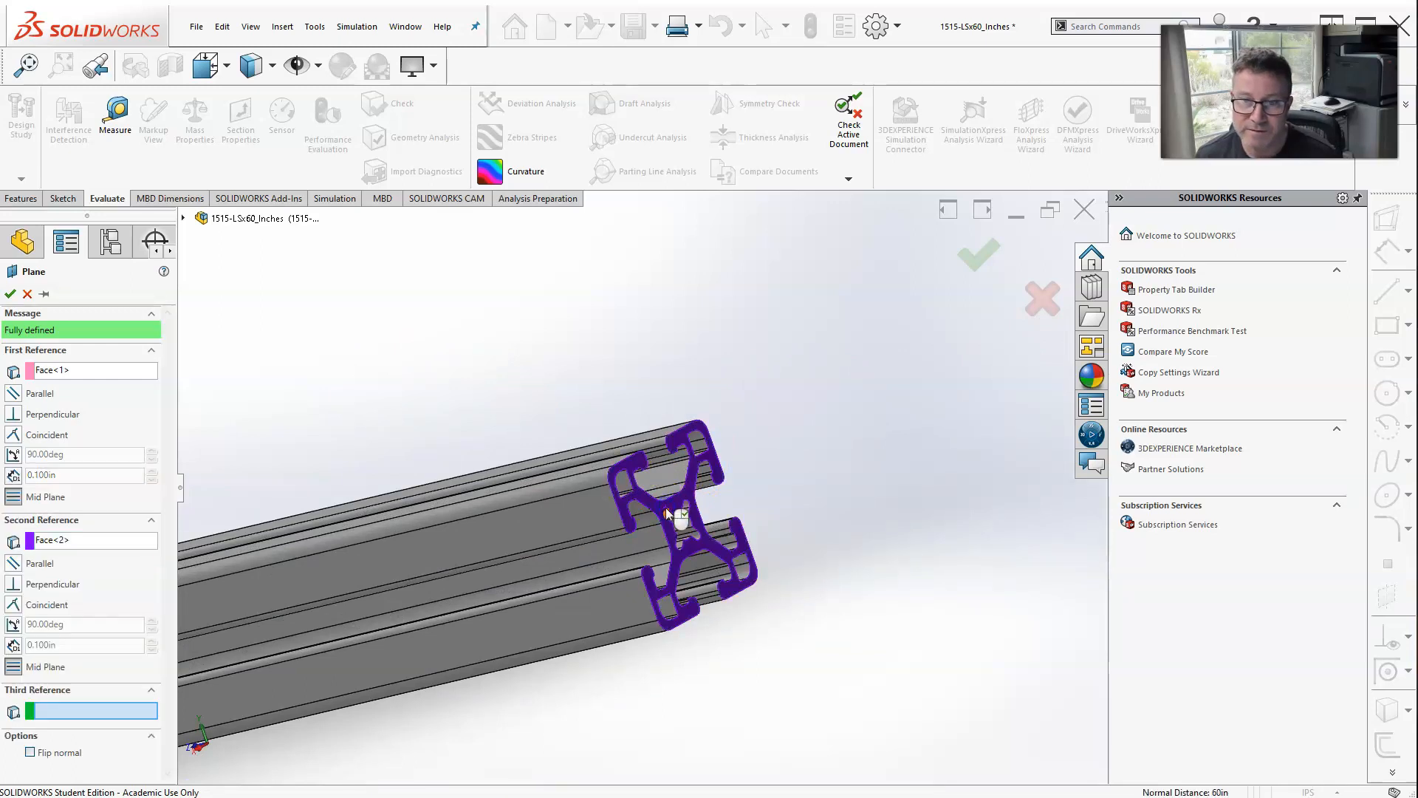
{"action": "scroll", "coordinate": [814, 459], "scroll_direction": "up", "scroll_amount": 8}
{"action": "scroll", "coordinate": [509, 545], "scroll_direction": "down", "scroll_amount": 3}
{"action": "middle_click_drag", "start_coordinate": [490, 537], "coordinate": [561, 544]}
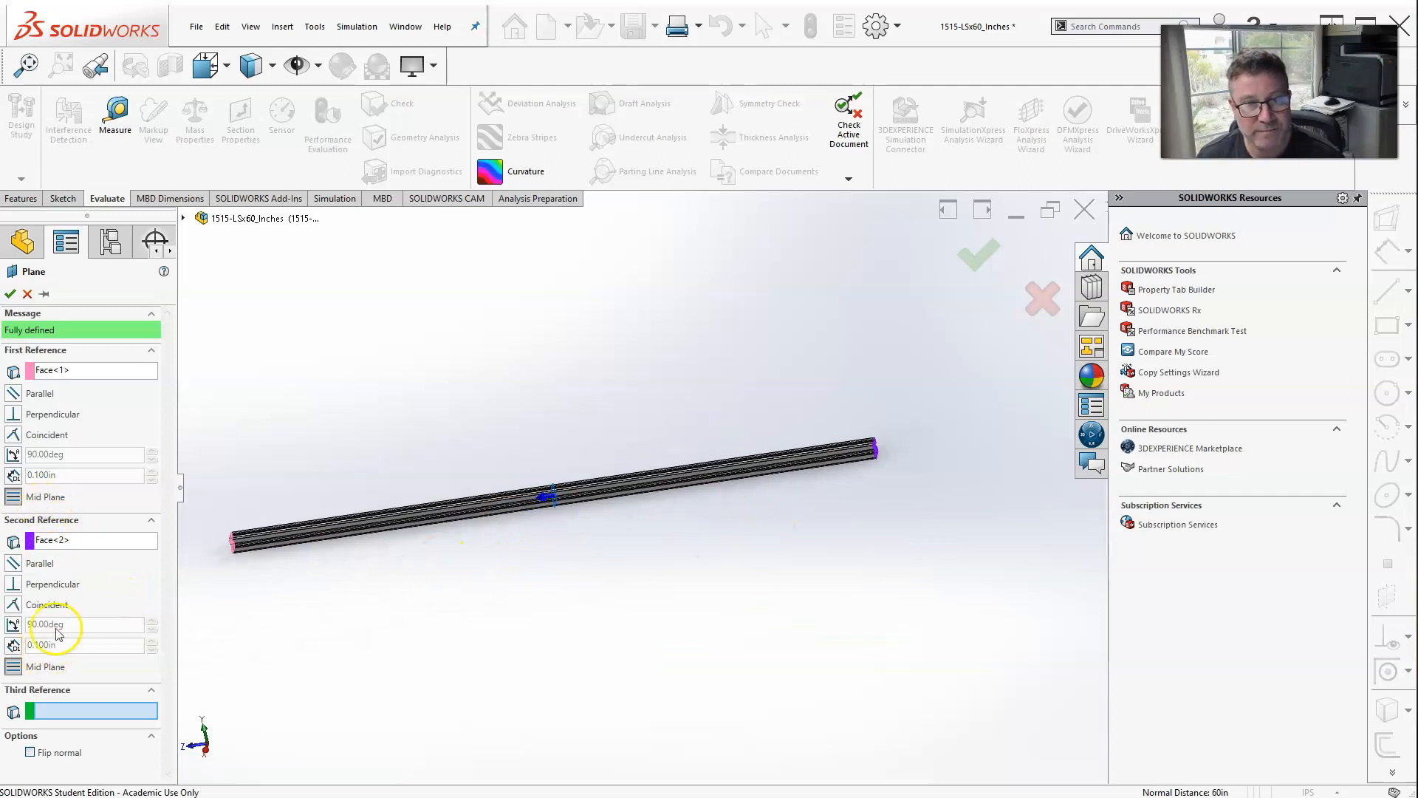
{"action": "left_click", "coordinate": [10, 294]}
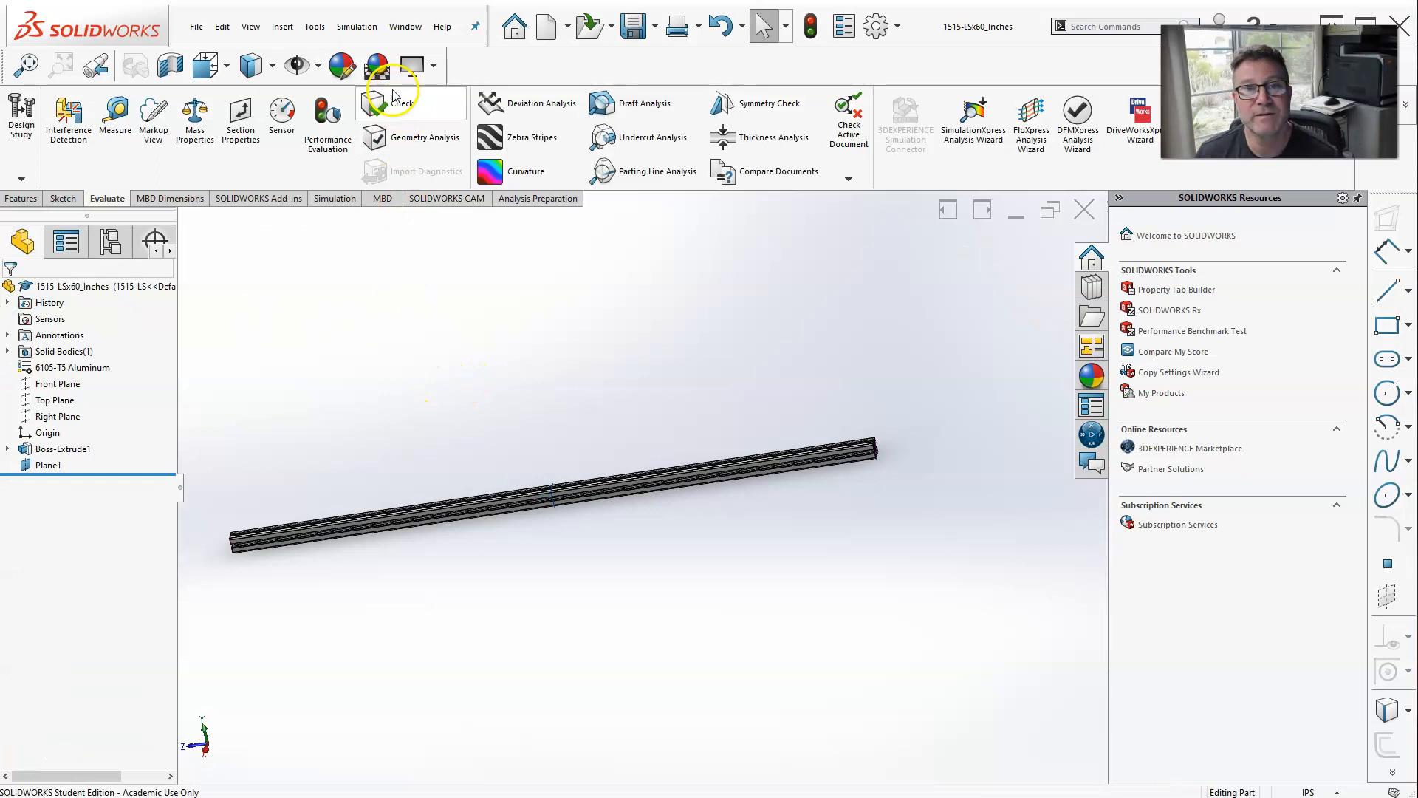
Return to the 8020 Frame Assembly and rebuild it with the changed part.
{"action": "left_click", "coordinate": [405, 27]}
{"action": "left_click", "coordinate": [459, 267]}
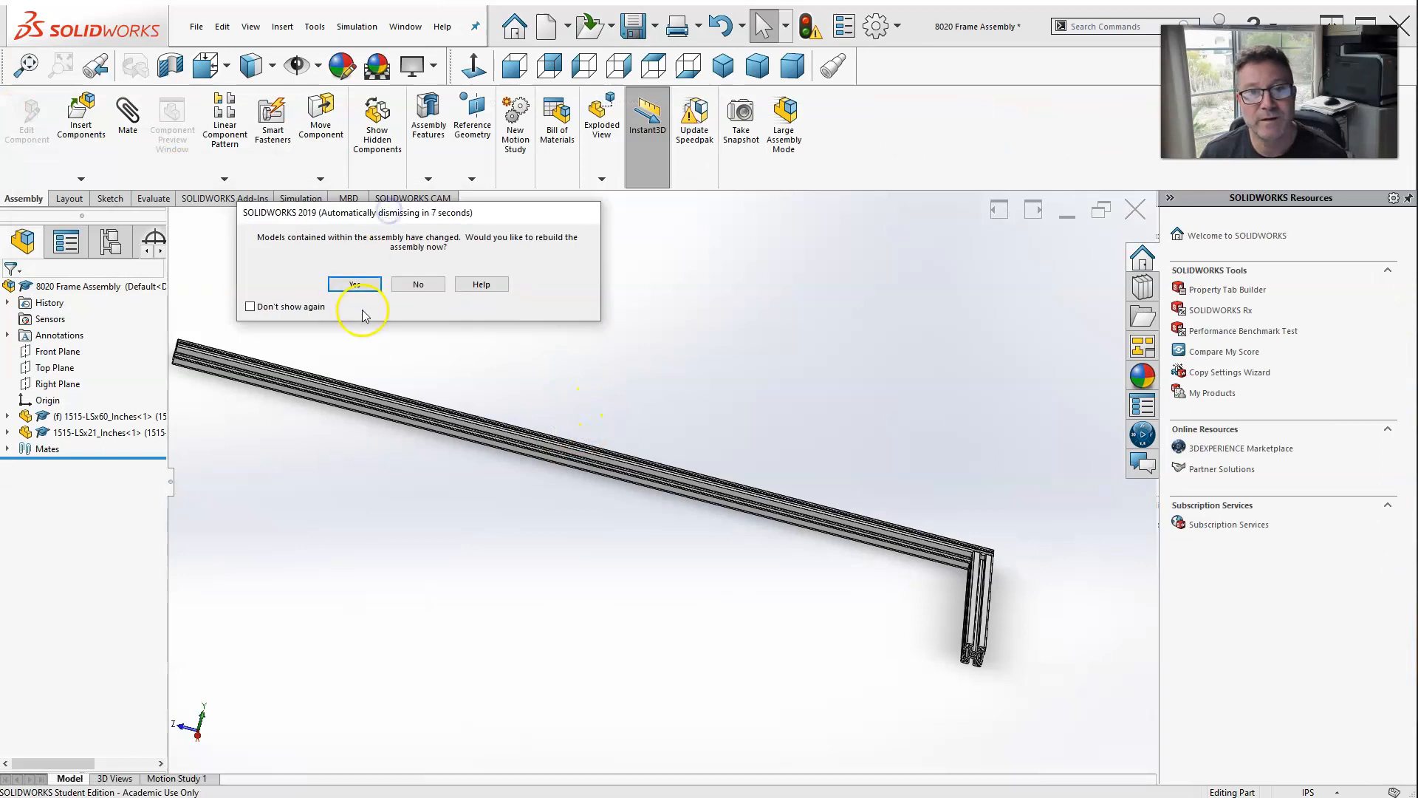
{"action": "left_click", "coordinate": [364, 288]}
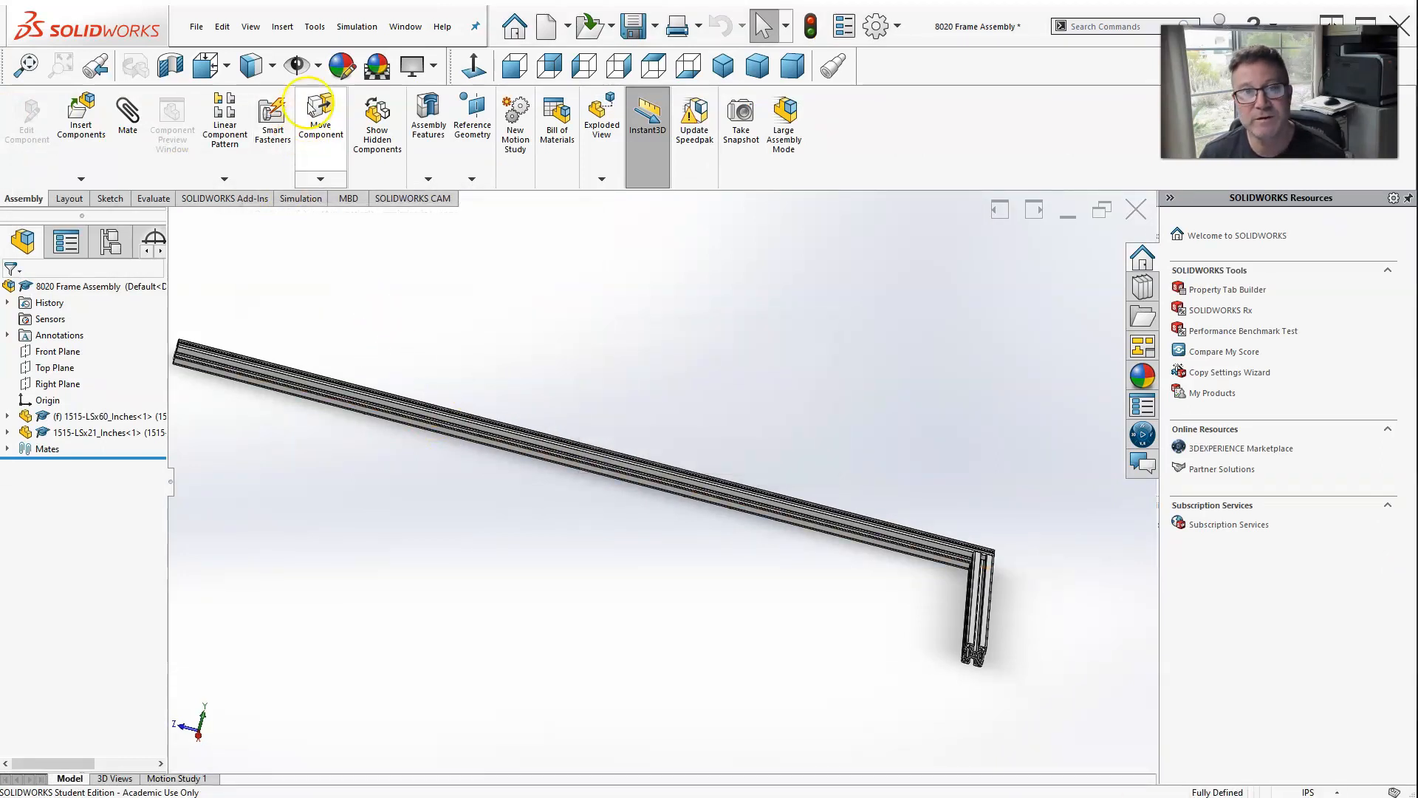
Turn on the display of planes in the assembly.
{"action": "left_click", "coordinate": [253, 28]}
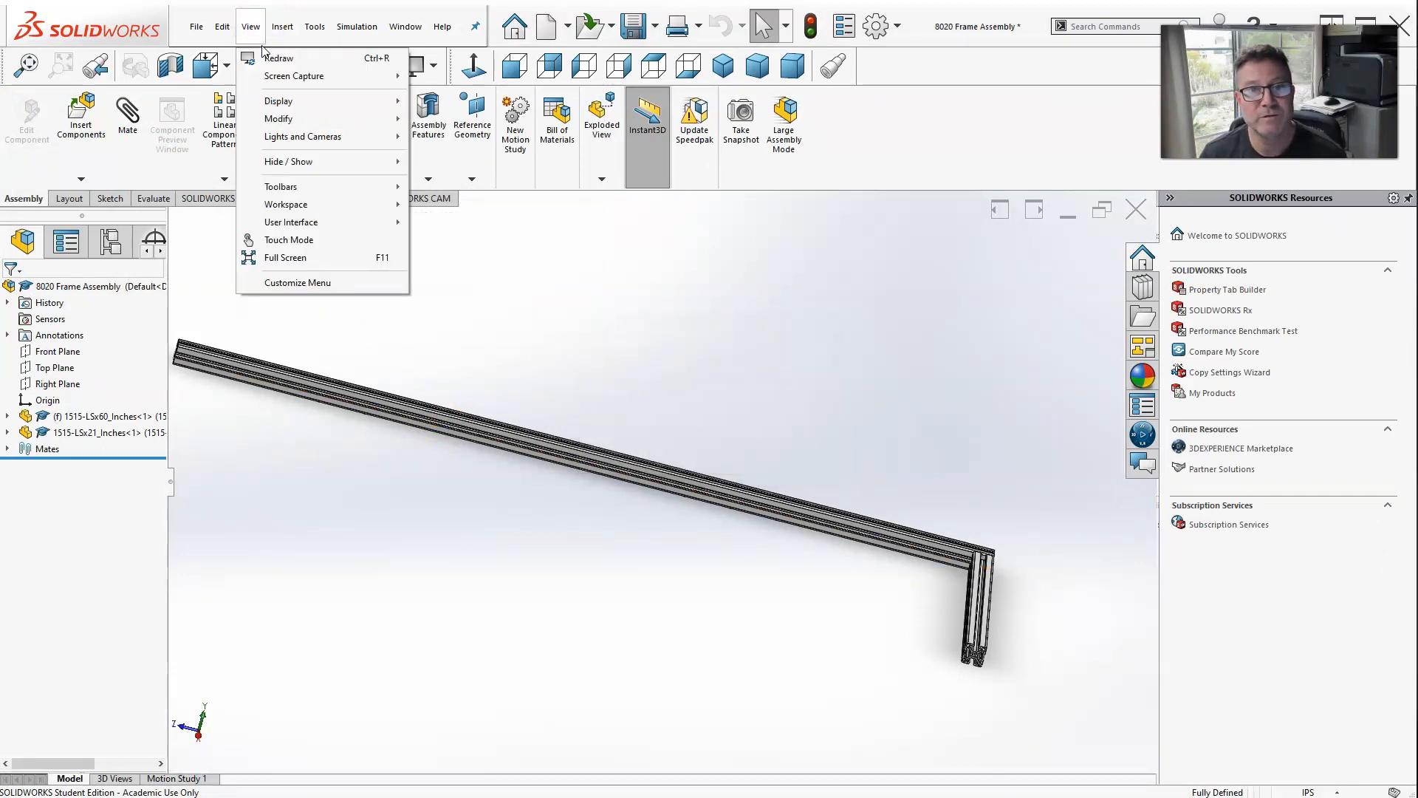
{"action": "left_click", "coordinate": [280, 165]}
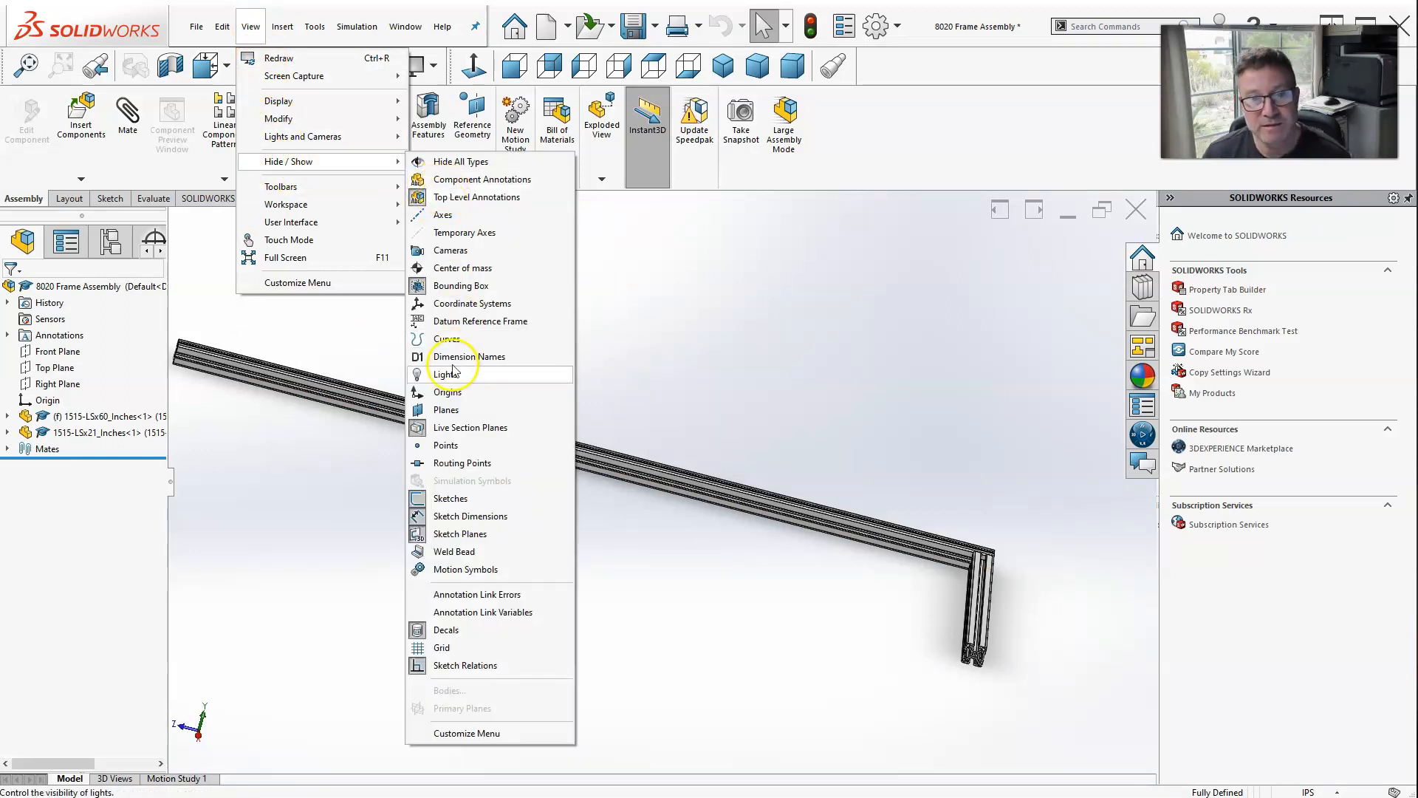
{"action": "left_click", "coordinate": [457, 411]}
{"action": "middle_click_drag", "start_coordinate": [744, 465], "coordinate": [729, 500]}
{"action": "scroll", "coordinate": [791, 521], "scroll_direction": "down", "scroll_amount": 4}
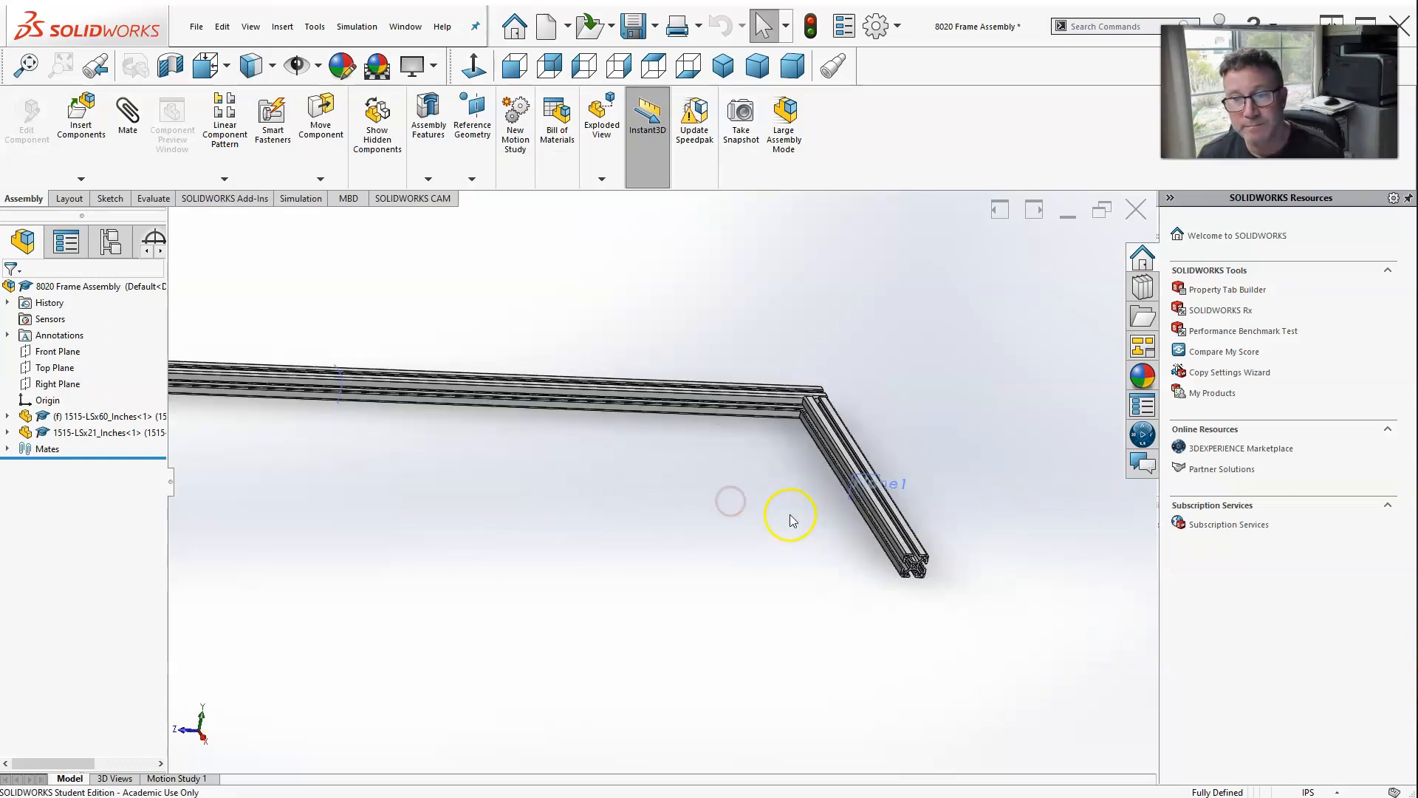
Mirror the 21-inch extrusion about the 60-inch extrusion's Plane1 with Mirror Components.
{"action": "left_click", "coordinate": [89, 434]}
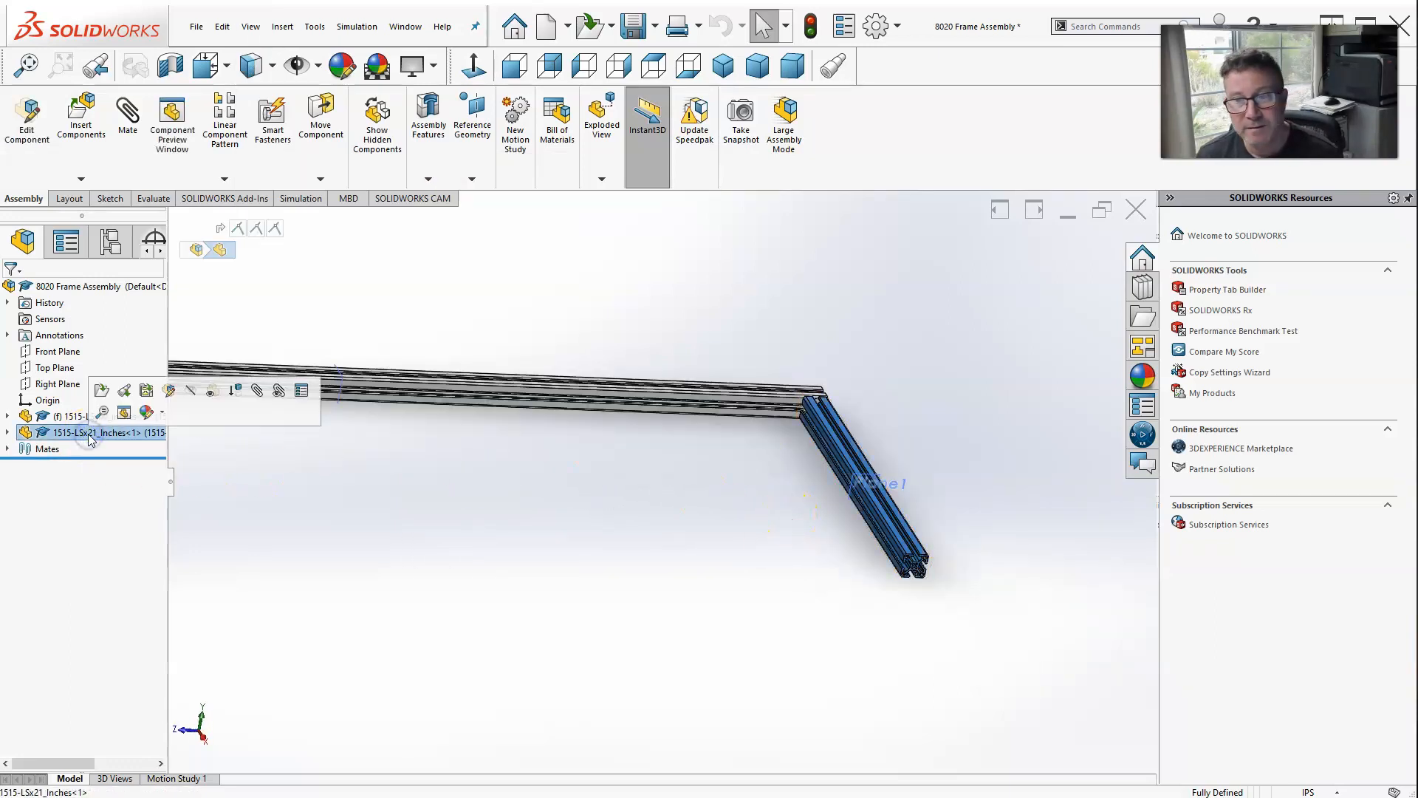
{"action": "scroll", "coordinate": [482, 484], "scroll_direction": "up", "scroll_amount": 2}
{"action": "scroll", "coordinate": [458, 416], "scroll_direction": "down", "scroll_amount": 2}
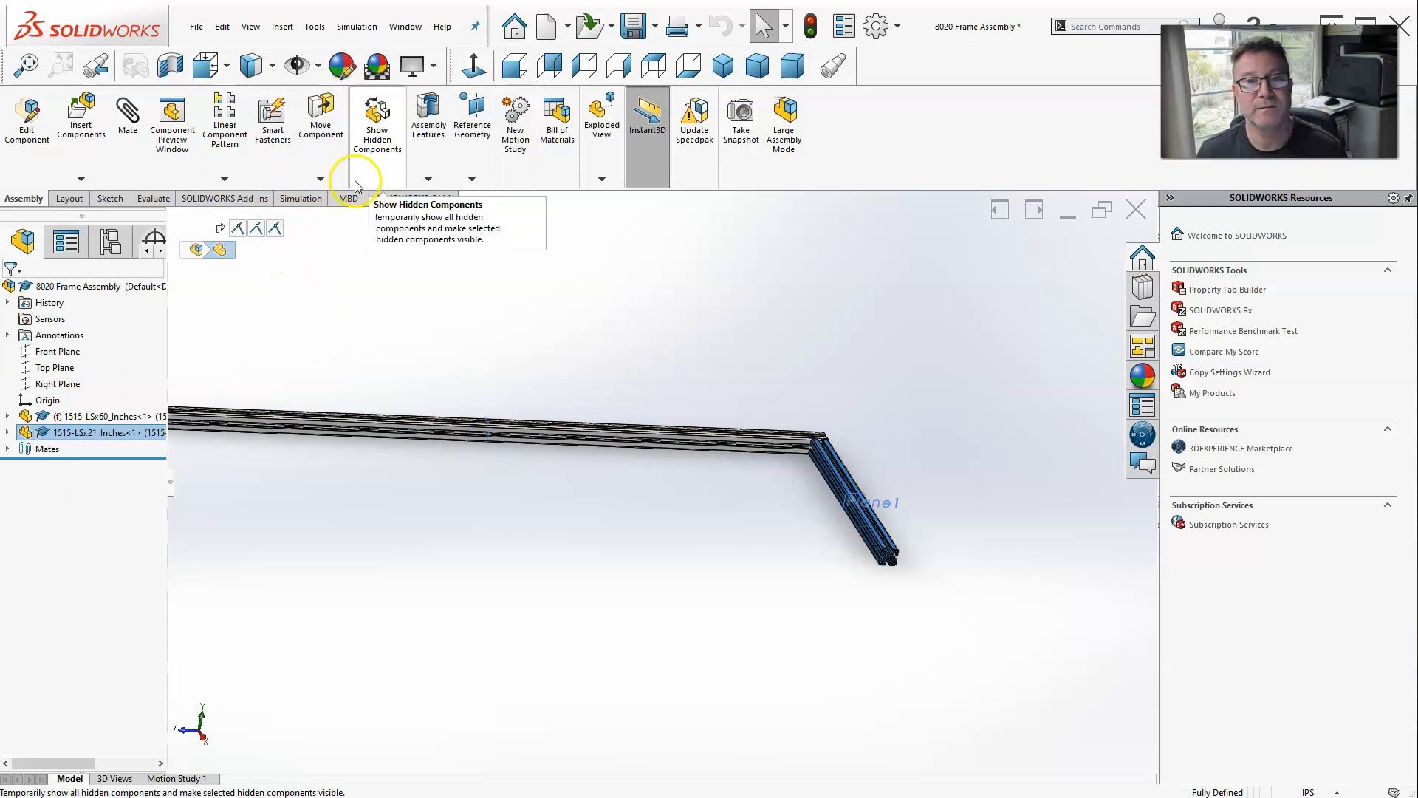
{"action": "left_click", "coordinate": [221, 180]}
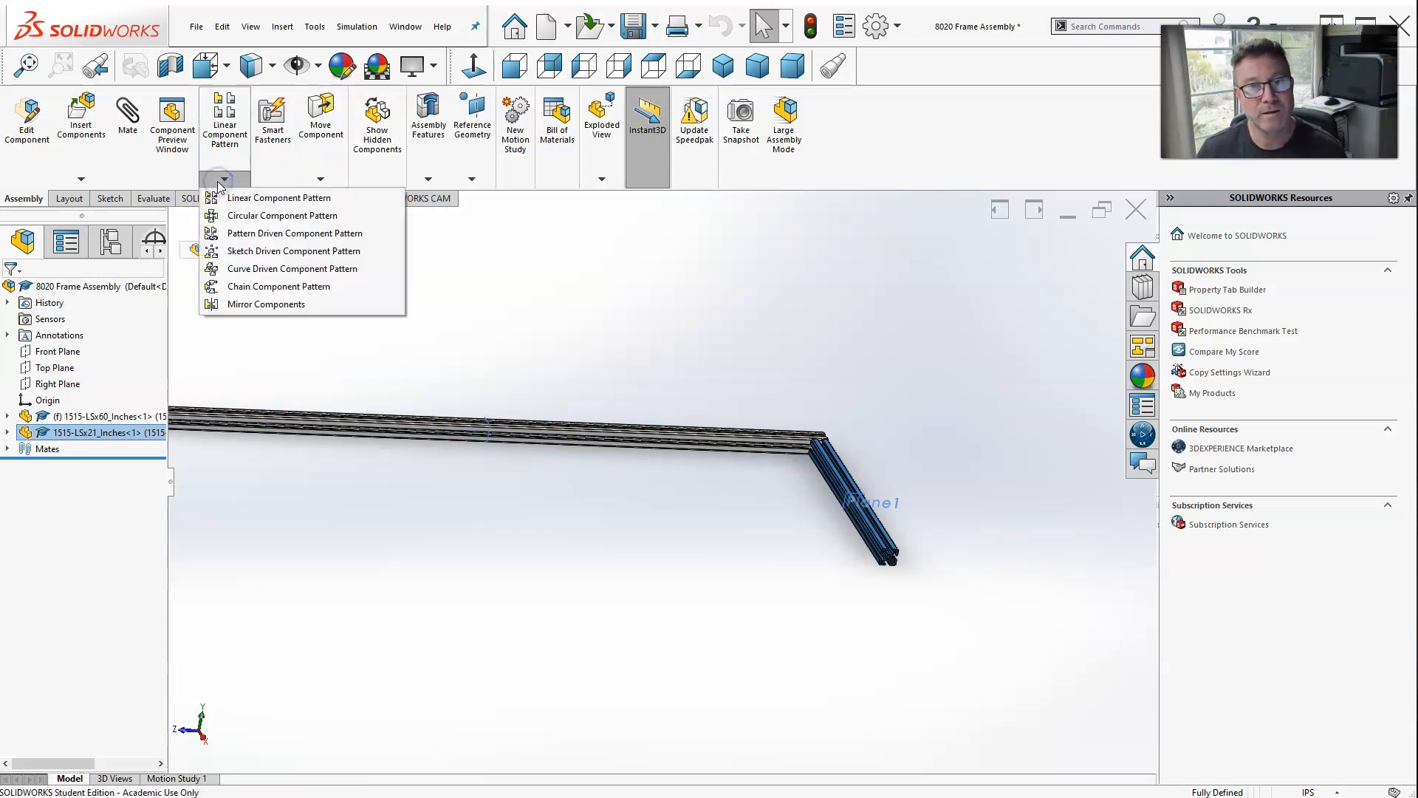
{"action": "left_click", "coordinate": [254, 304]}
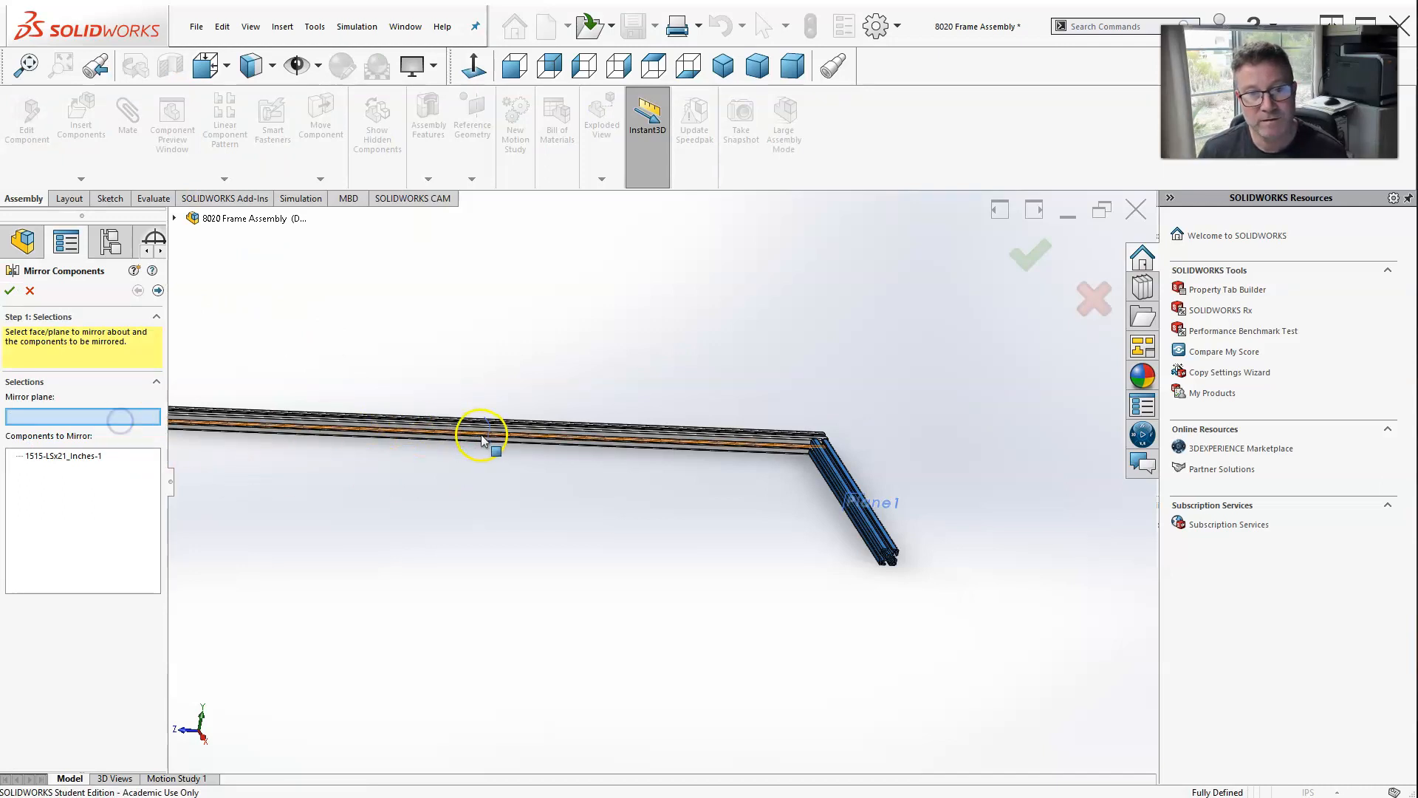
{"action": "scroll", "coordinate": [517, 439], "scroll_direction": "down", "scroll_amount": 5}
{"action": "left_click", "coordinate": [633, 436]}
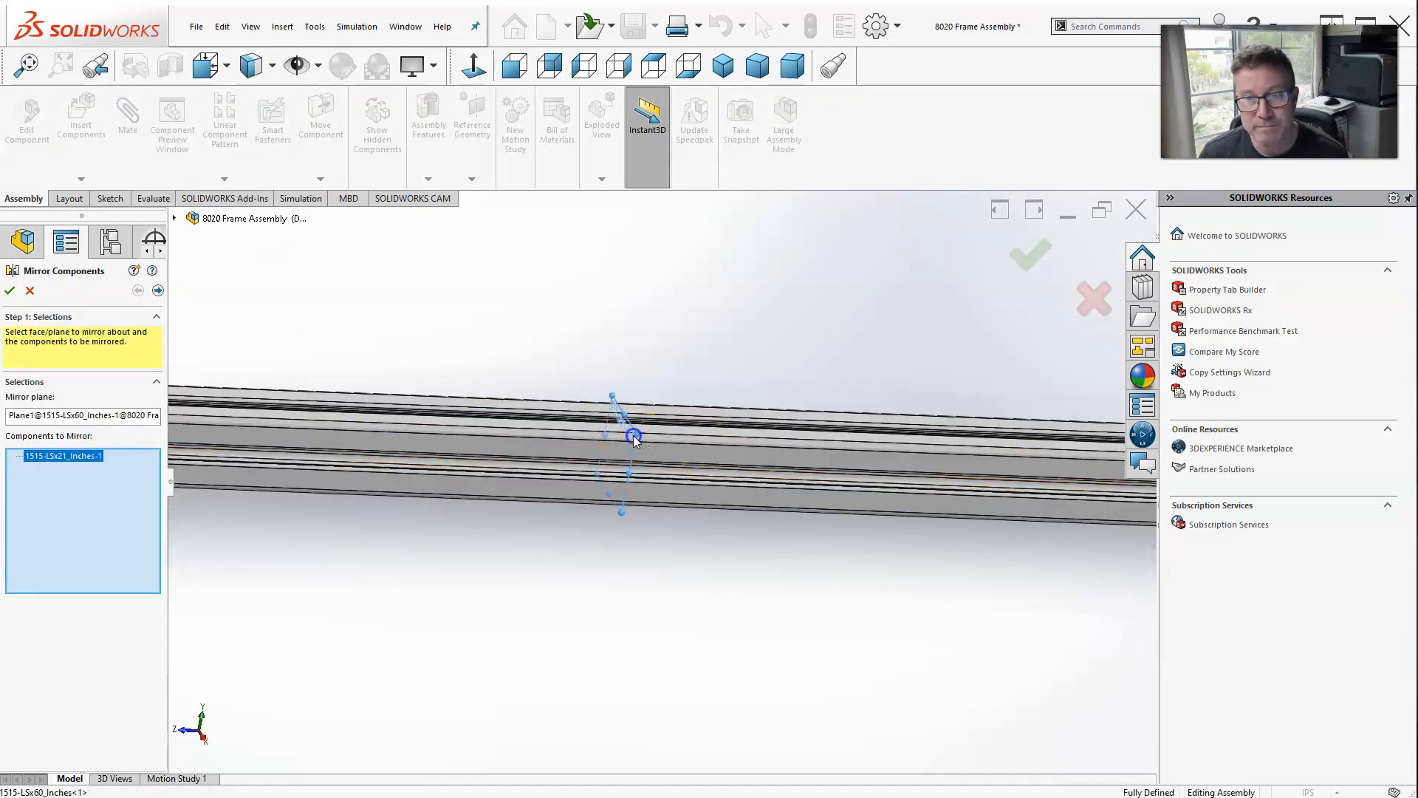
{"action": "scroll", "coordinate": [536, 412], "scroll_direction": "up", "scroll_amount": 5}
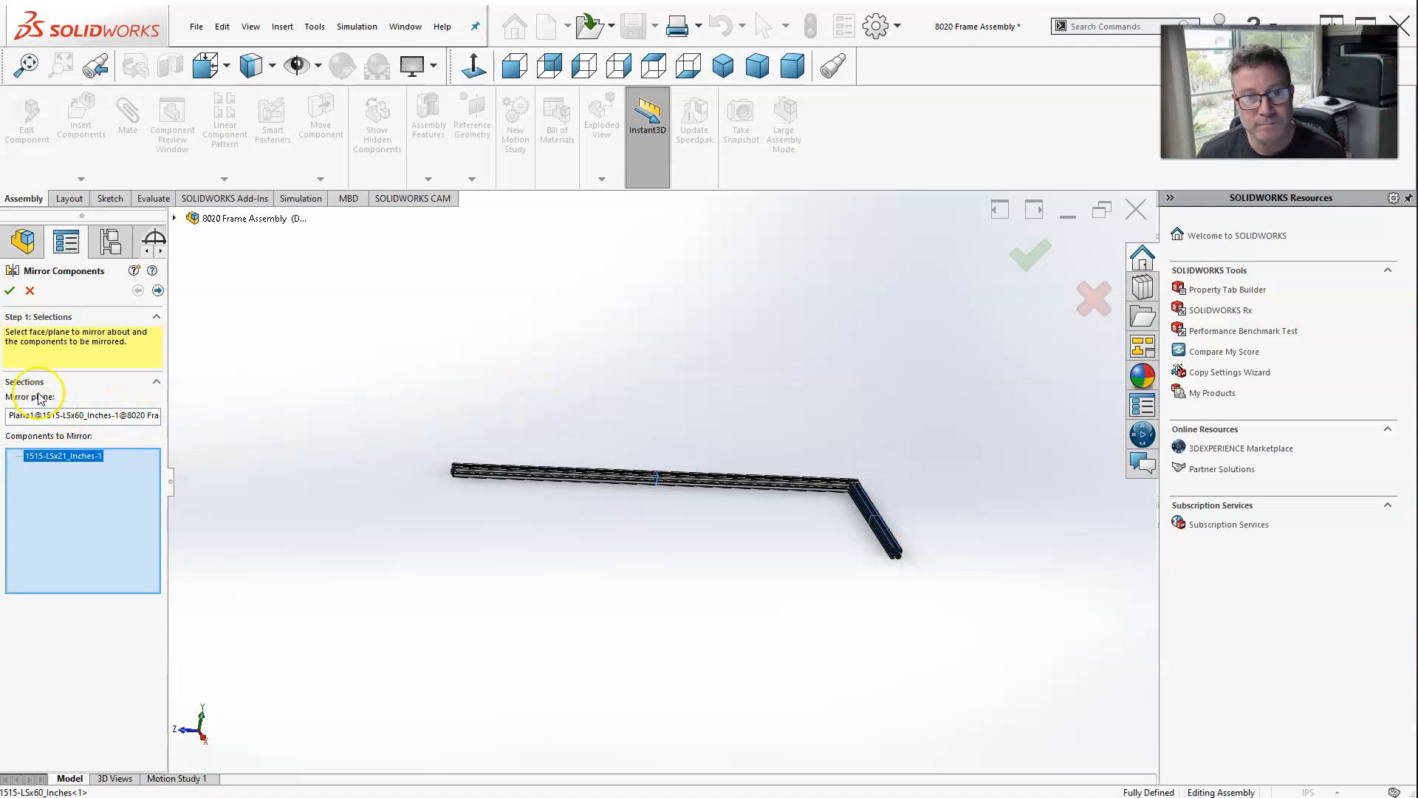
{"action": "left_click", "coordinate": [9, 293]}
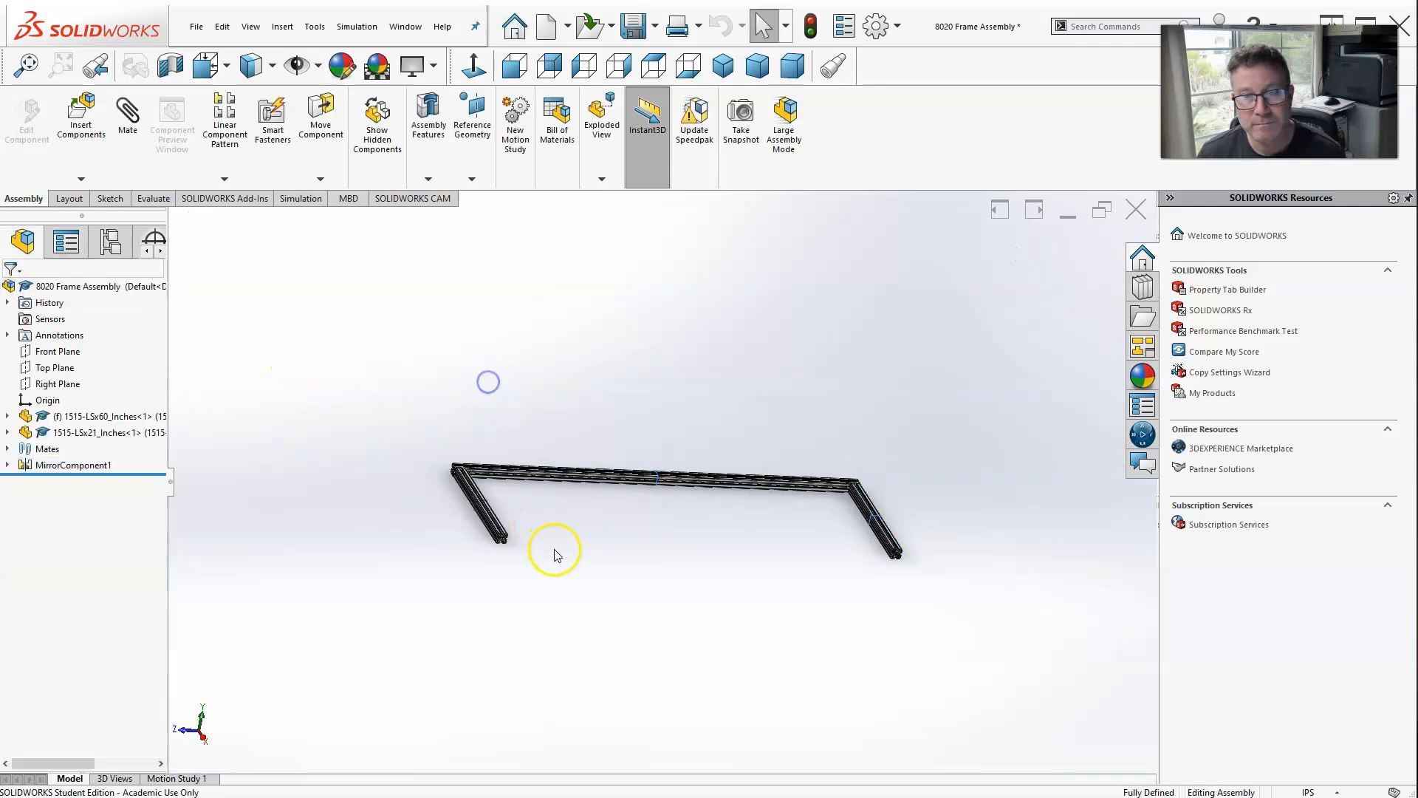
{"action": "scroll", "coordinate": [510, 536], "scroll_direction": "down", "scroll_amount": 5}
{"action": "middle_click_drag", "start_coordinate": [415, 383], "coordinate": [406, 336]}
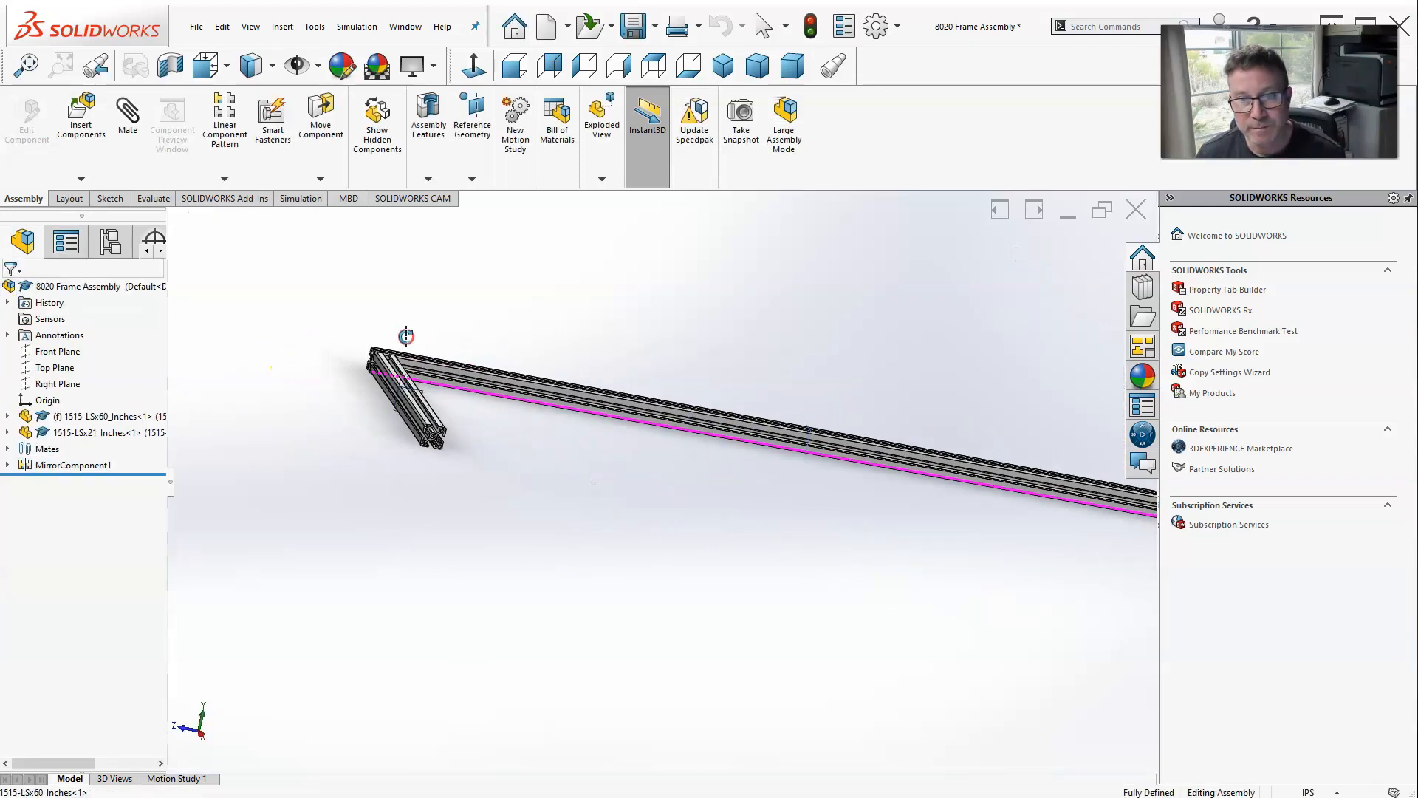
Examine the mirrored 21-inch extrusion, its end profile and its joint with the 60-inch extrusion, against the whole frame.
{"action": "scroll", "coordinate": [426, 448], "scroll_direction": "down", "scroll_amount": 3}
{"action": "scroll", "coordinate": [517, 458], "scroll_direction": "down", "scroll_amount": 2}
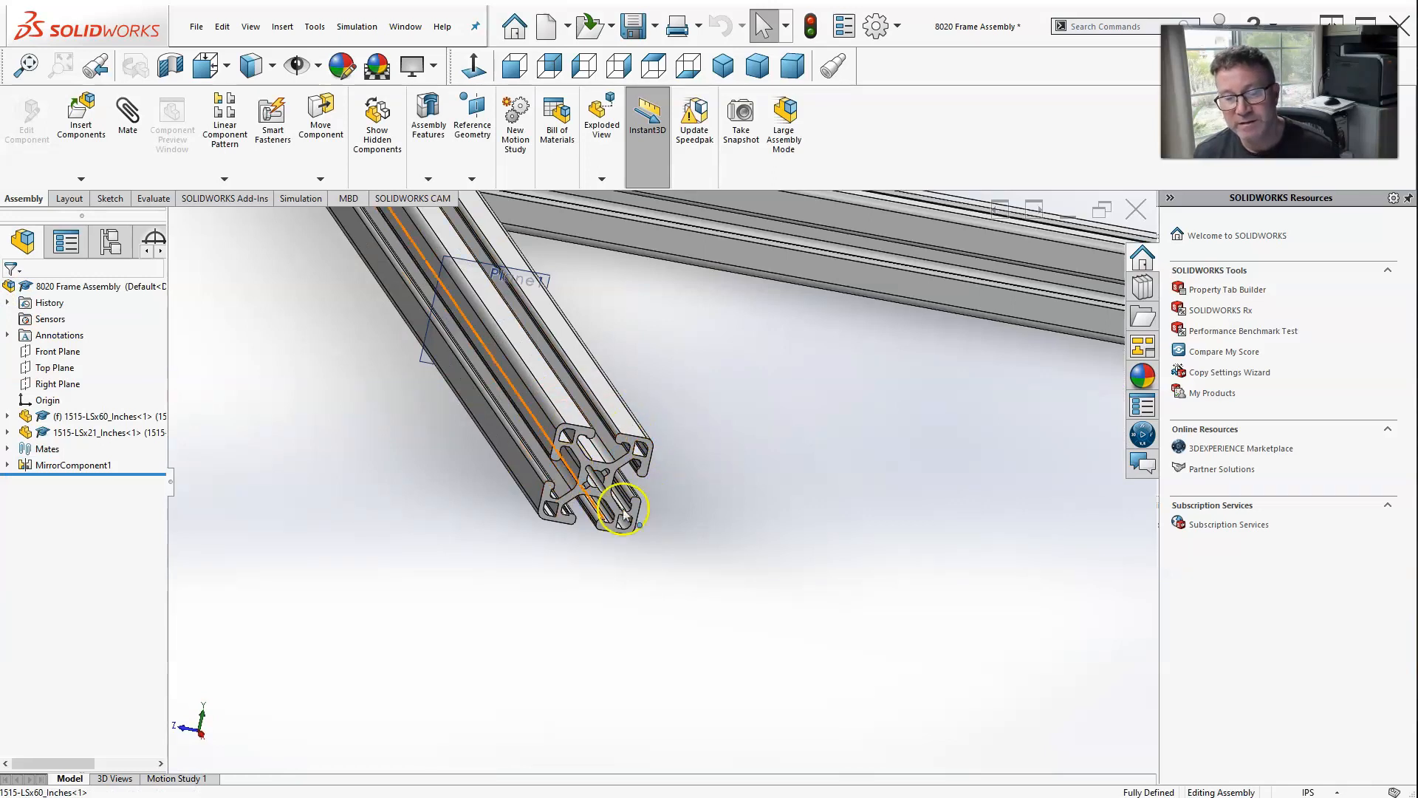
{"action": "scroll", "coordinate": [589, 447], "scroll_direction": "up", "scroll_amount": 4}
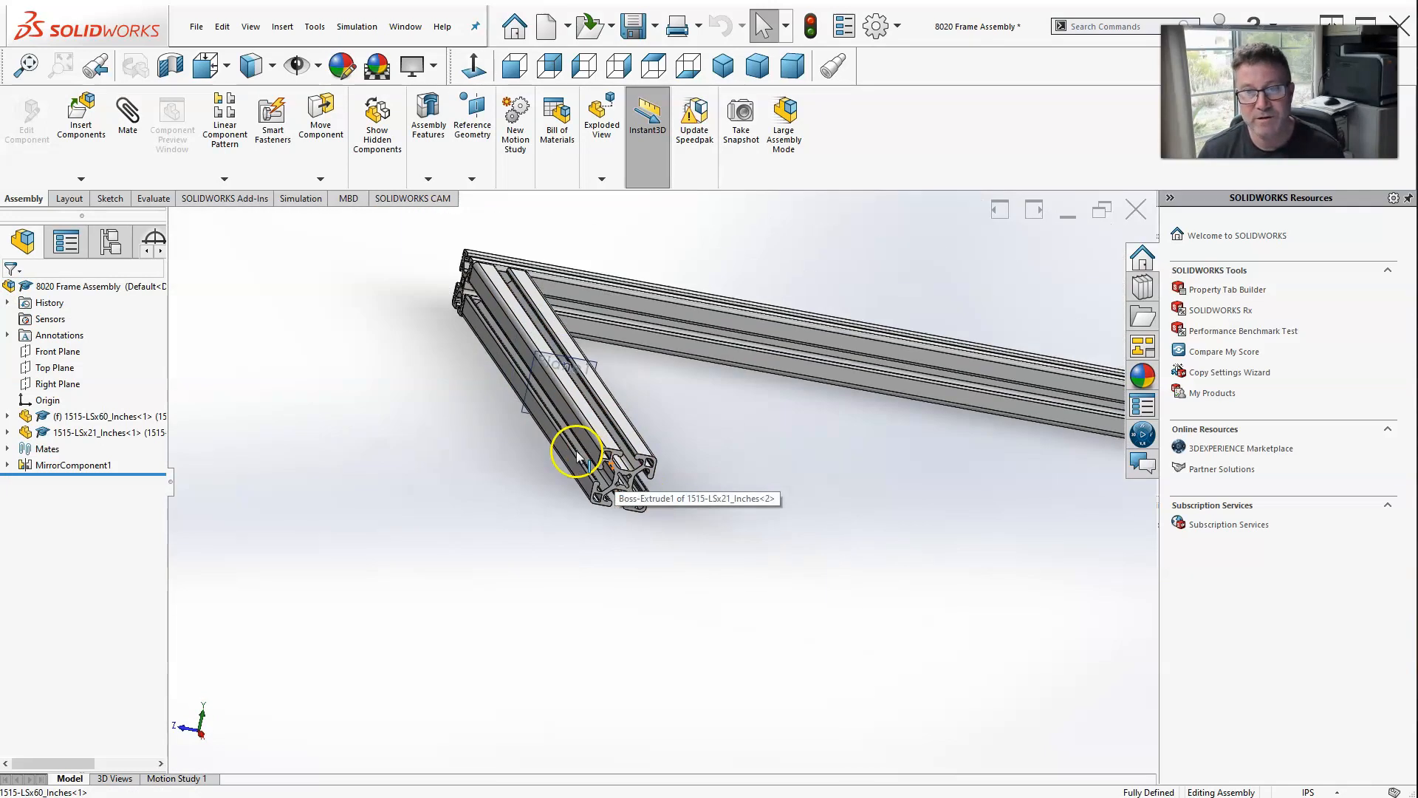
{"action": "scroll", "coordinate": [525, 284], "scroll_direction": "down", "scroll_amount": 4}
{"action": "scroll", "coordinate": [580, 484], "scroll_direction": "up", "scroll_amount": 3}
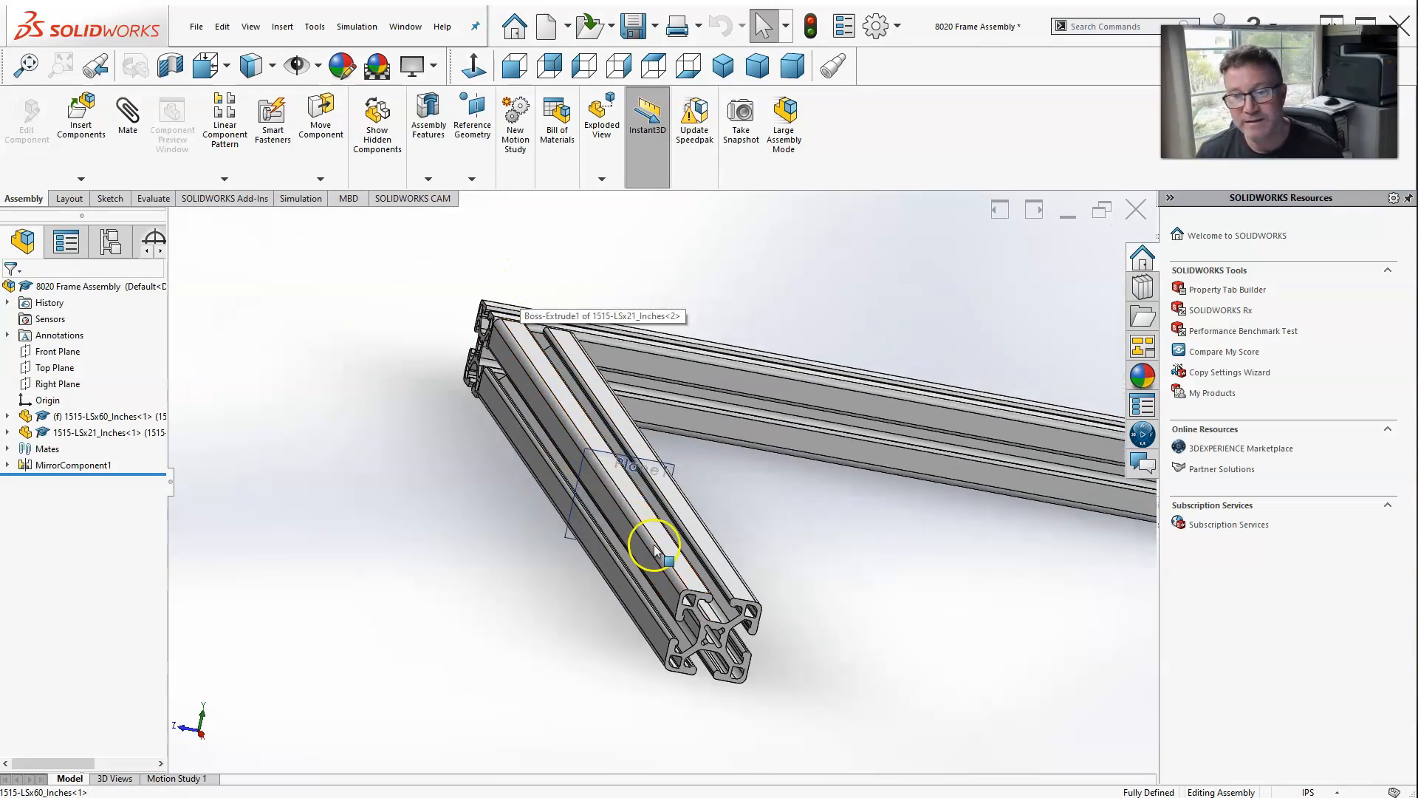
{"action": "scroll", "coordinate": [624, 525], "scroll_direction": "down", "scroll_amount": 5}
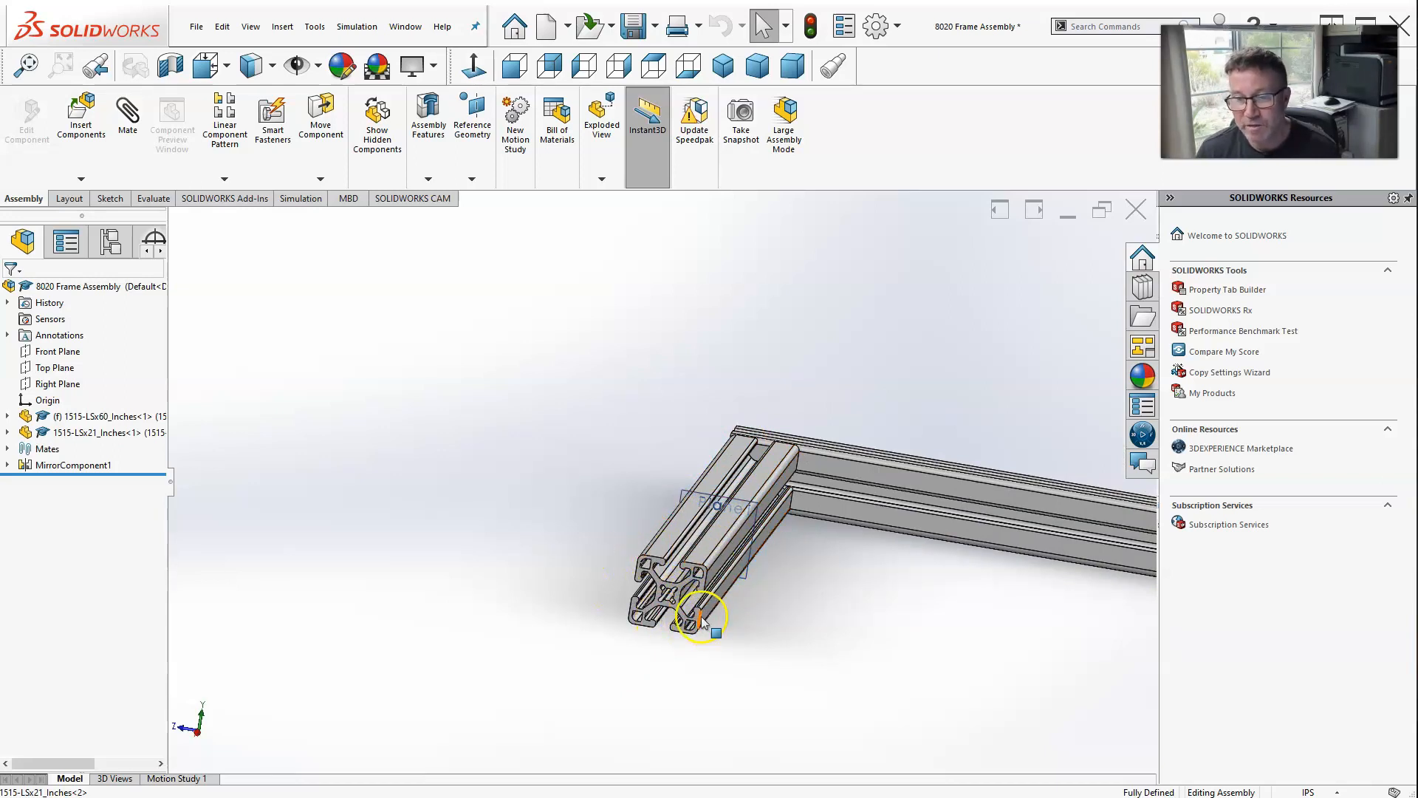
{"action": "scroll", "coordinate": [650, 569], "scroll_direction": "down", "scroll_amount": 5}
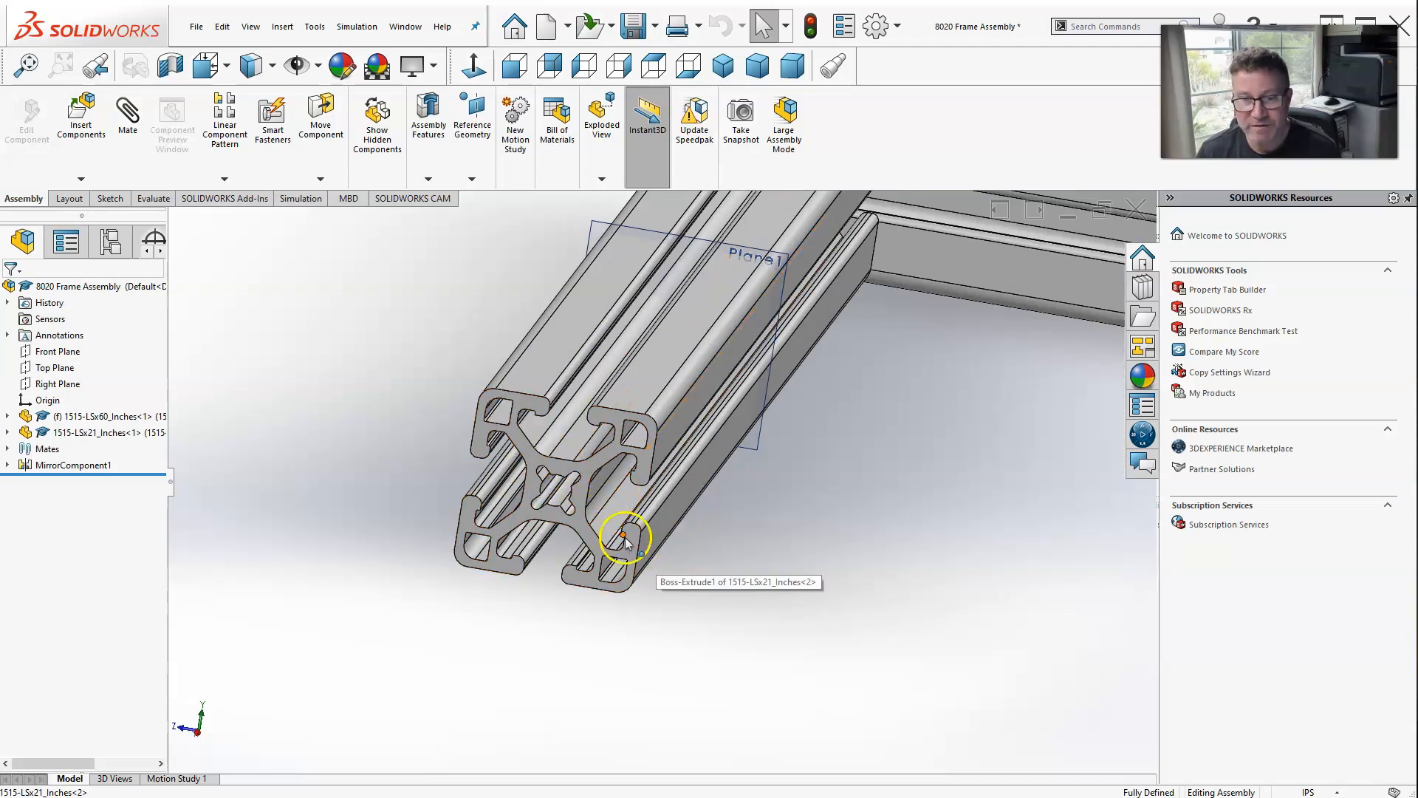
{"action": "scroll", "coordinate": [583, 519], "scroll_direction": "up", "scroll_amount": 4}
{"action": "scroll", "coordinate": [583, 519], "scroll_direction": "up", "scroll_amount": 6}
{"action": "scroll", "coordinate": [813, 557], "scroll_direction": "down", "scroll_amount": 3}
{"action": "scroll", "coordinate": [889, 526], "scroll_direction": "up", "scroll_amount": 4}
{"action": "middle_click_drag", "start_coordinate": [879, 521], "coordinate": [817, 564]}
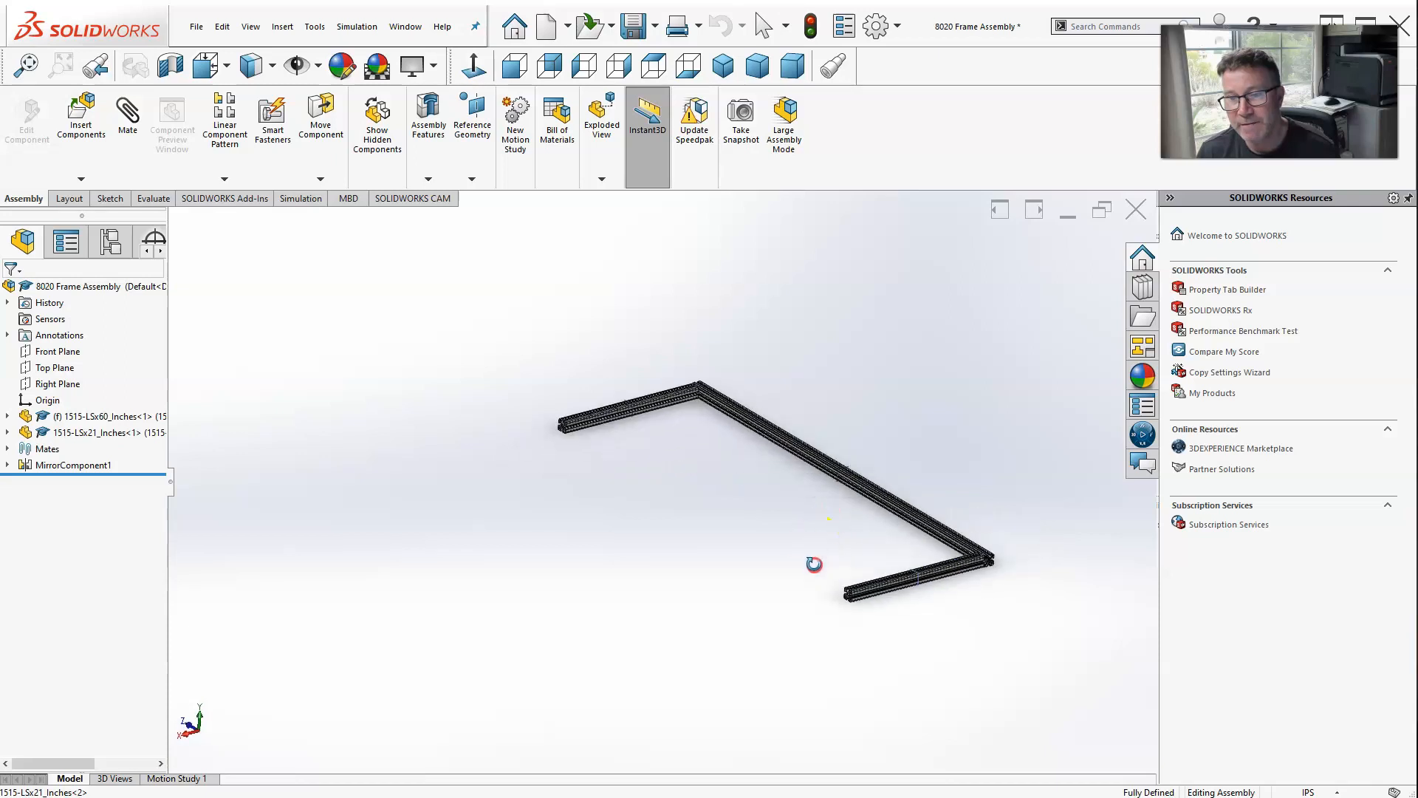
{"action": "scroll", "coordinate": [866, 629], "scroll_direction": "down", "scroll_amount": 3}
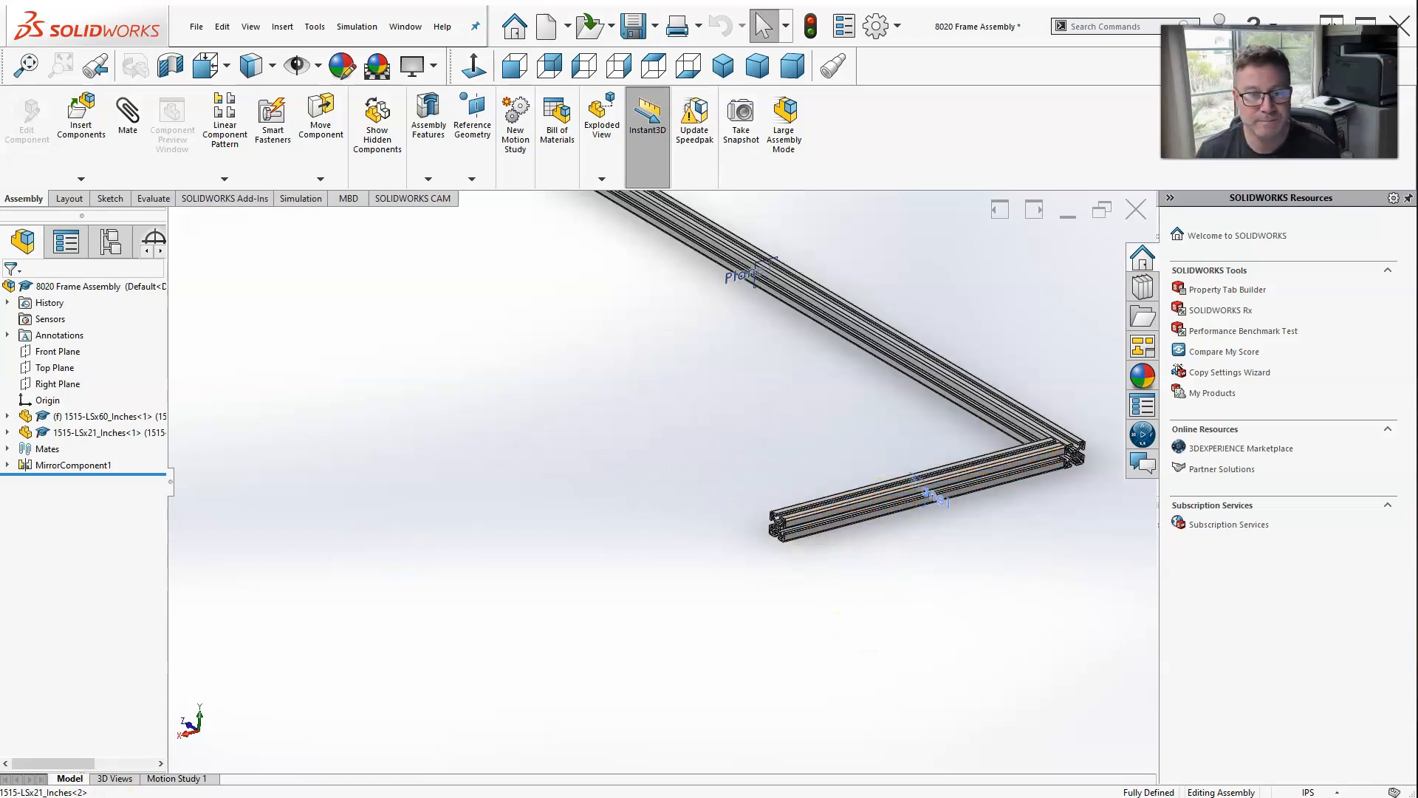
{"action": "scroll", "coordinate": [239, 554], "scroll_direction": "up", "scroll_amount": 2}
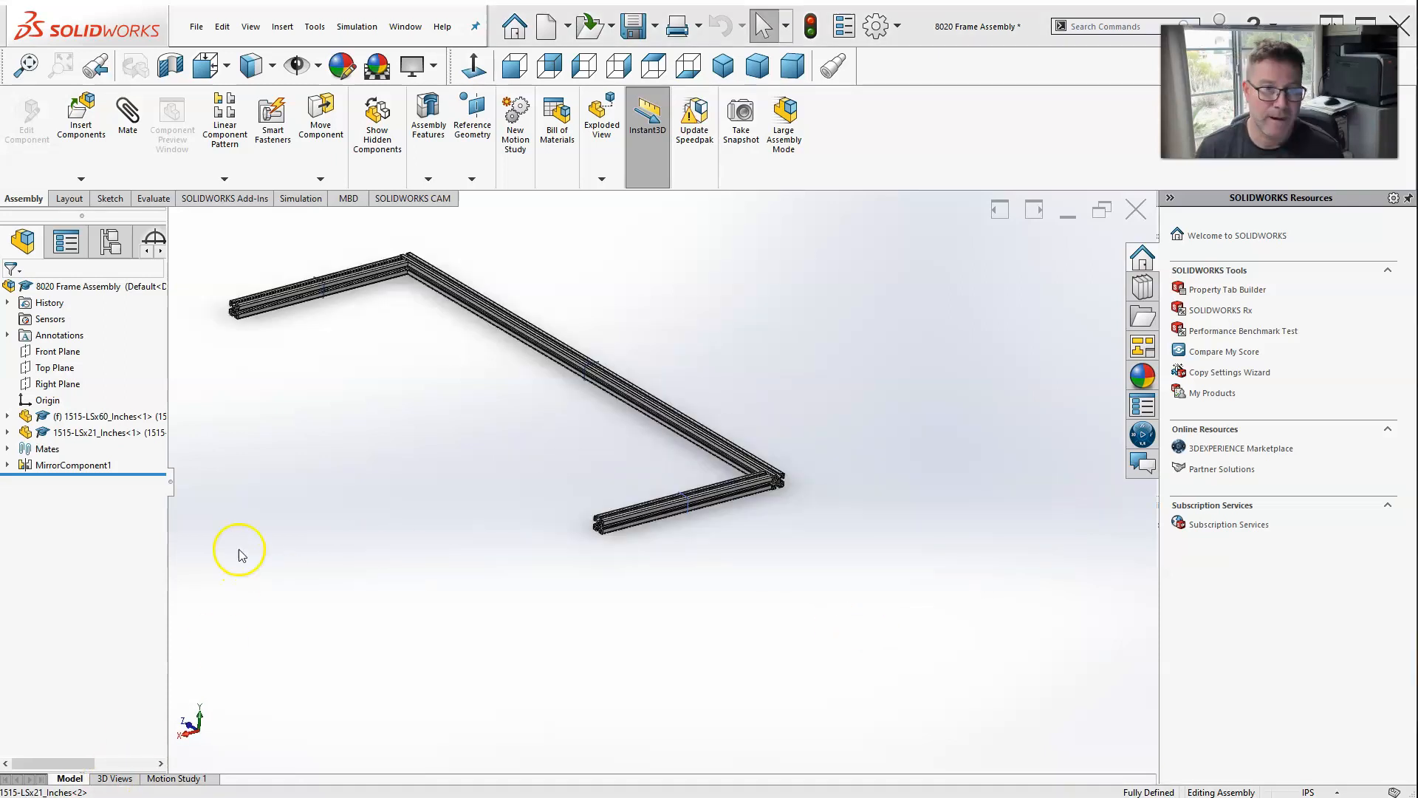
Select the original 21-inch extrusion, check the frame layout and outside dimensions in the Photos reference slides, and return to SOLIDWORKS.
{"action": "left_click", "coordinate": [79, 433]}
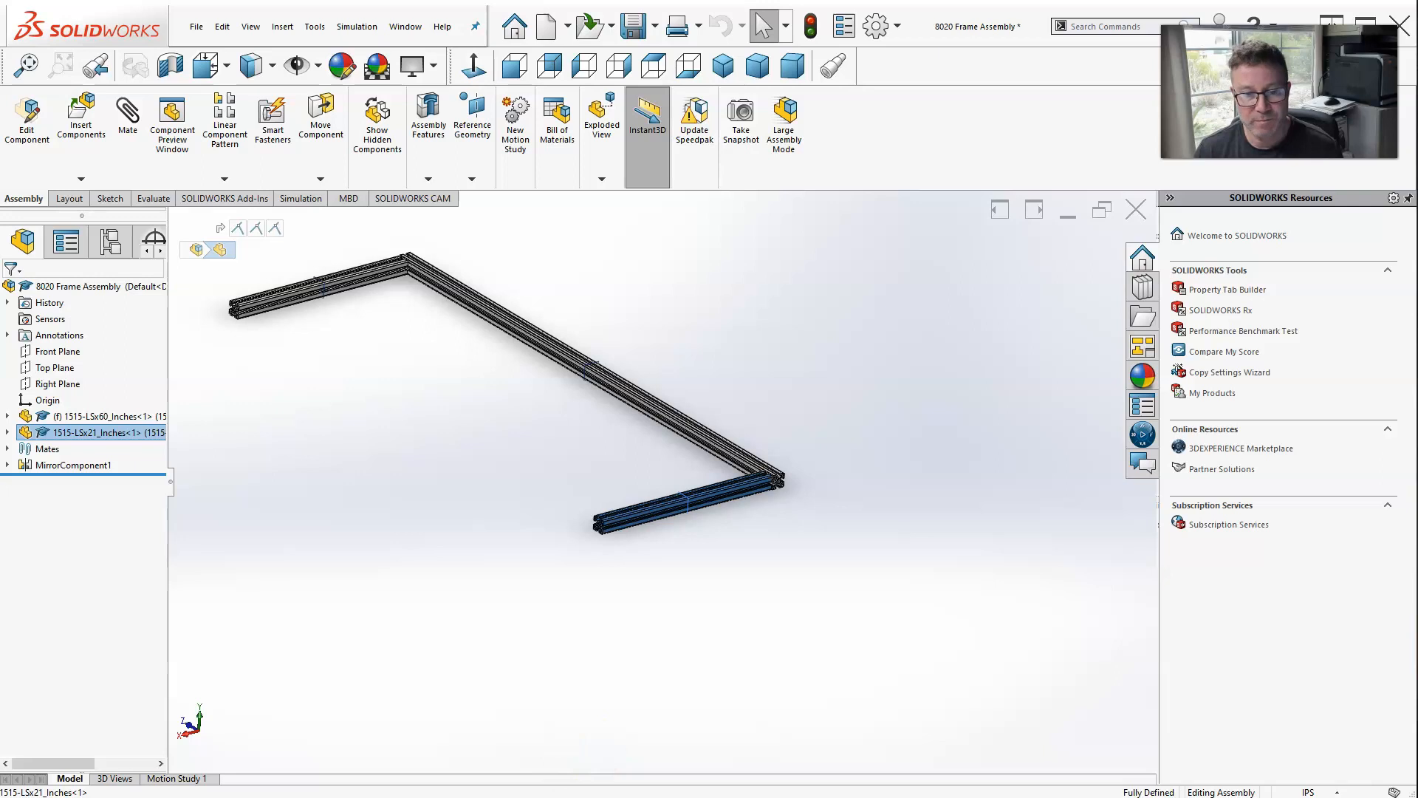
{"action": "key", "text": "alt+Tab"}
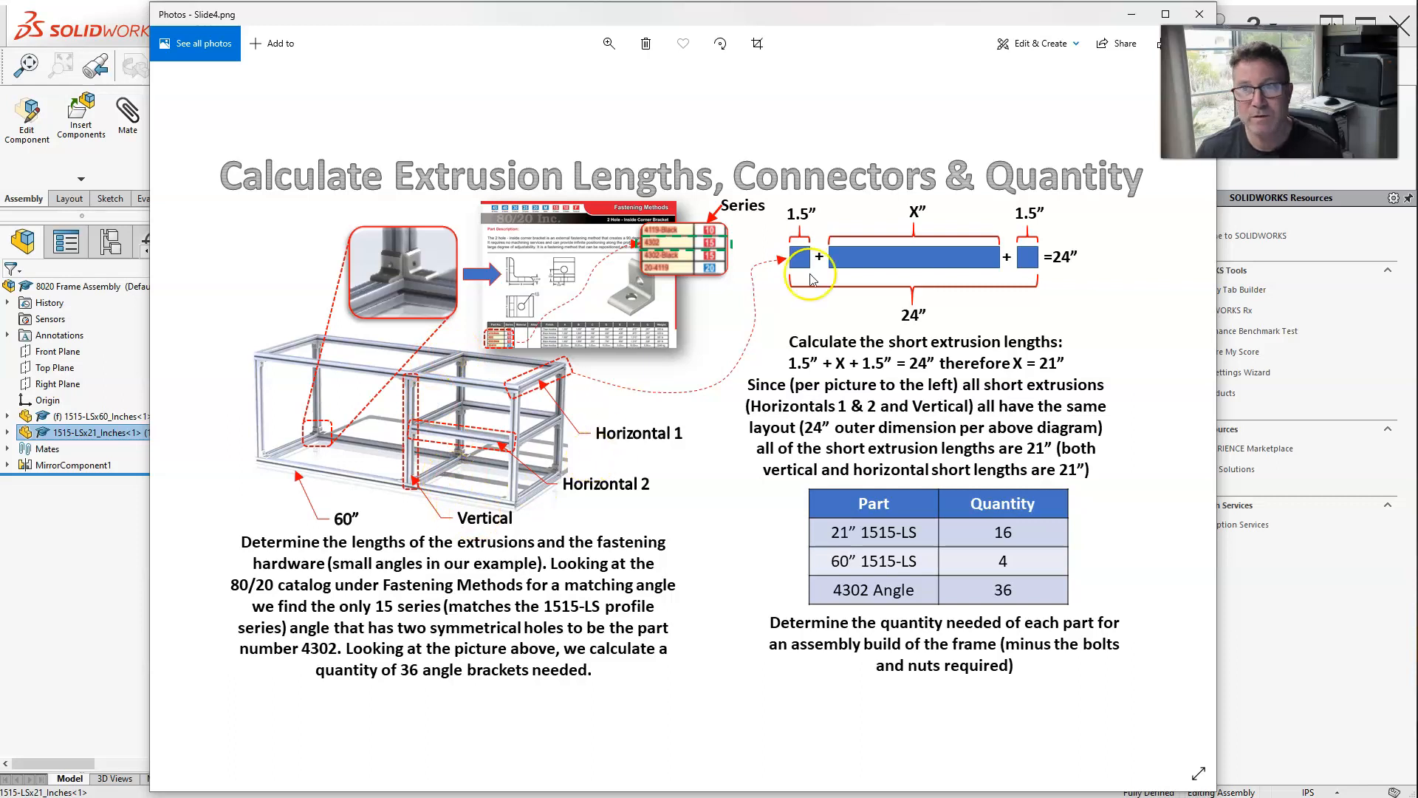
{"action": "left_click_drag", "start_coordinate": [1055, 19], "coordinate": [1023, 27]}
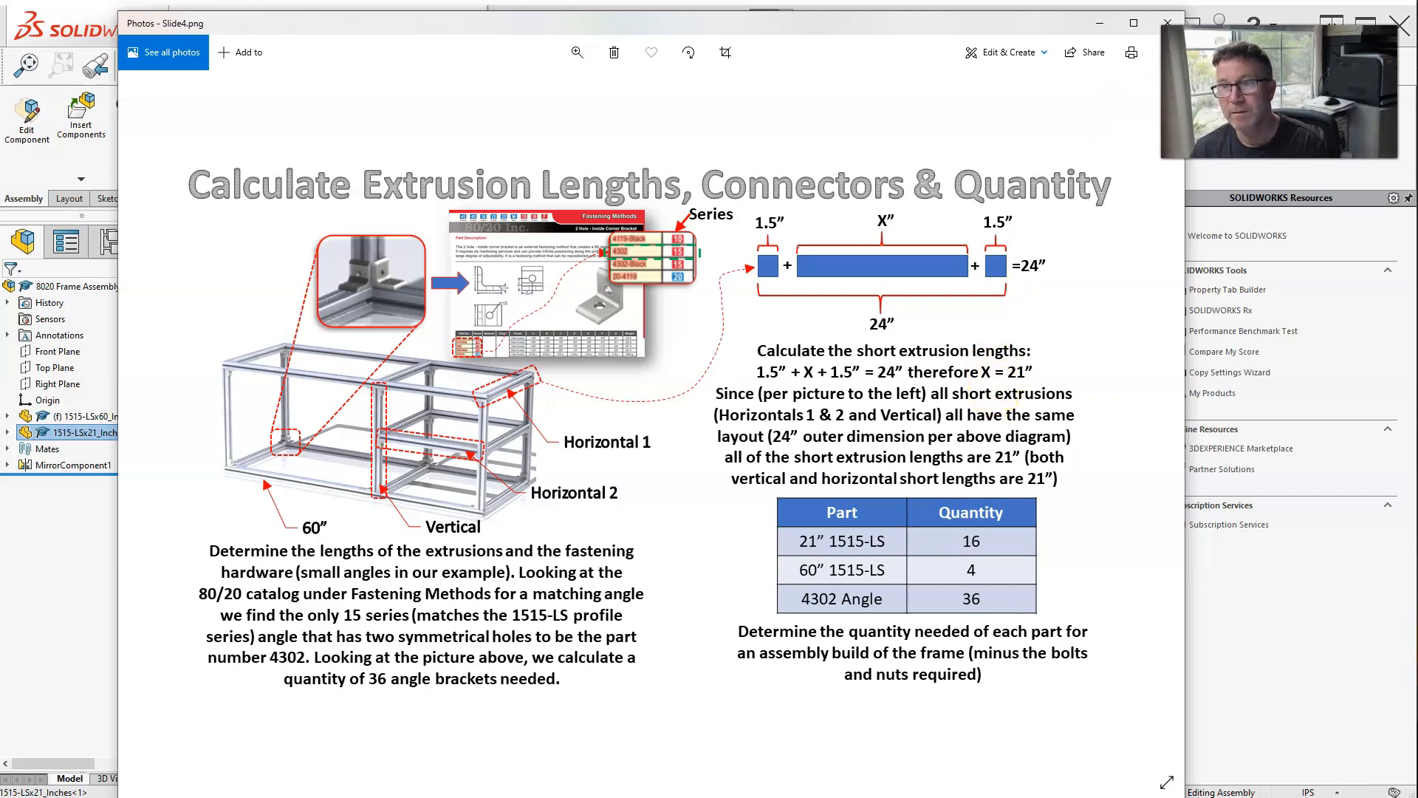
{"action": "left_click", "coordinate": [1167, 22]}
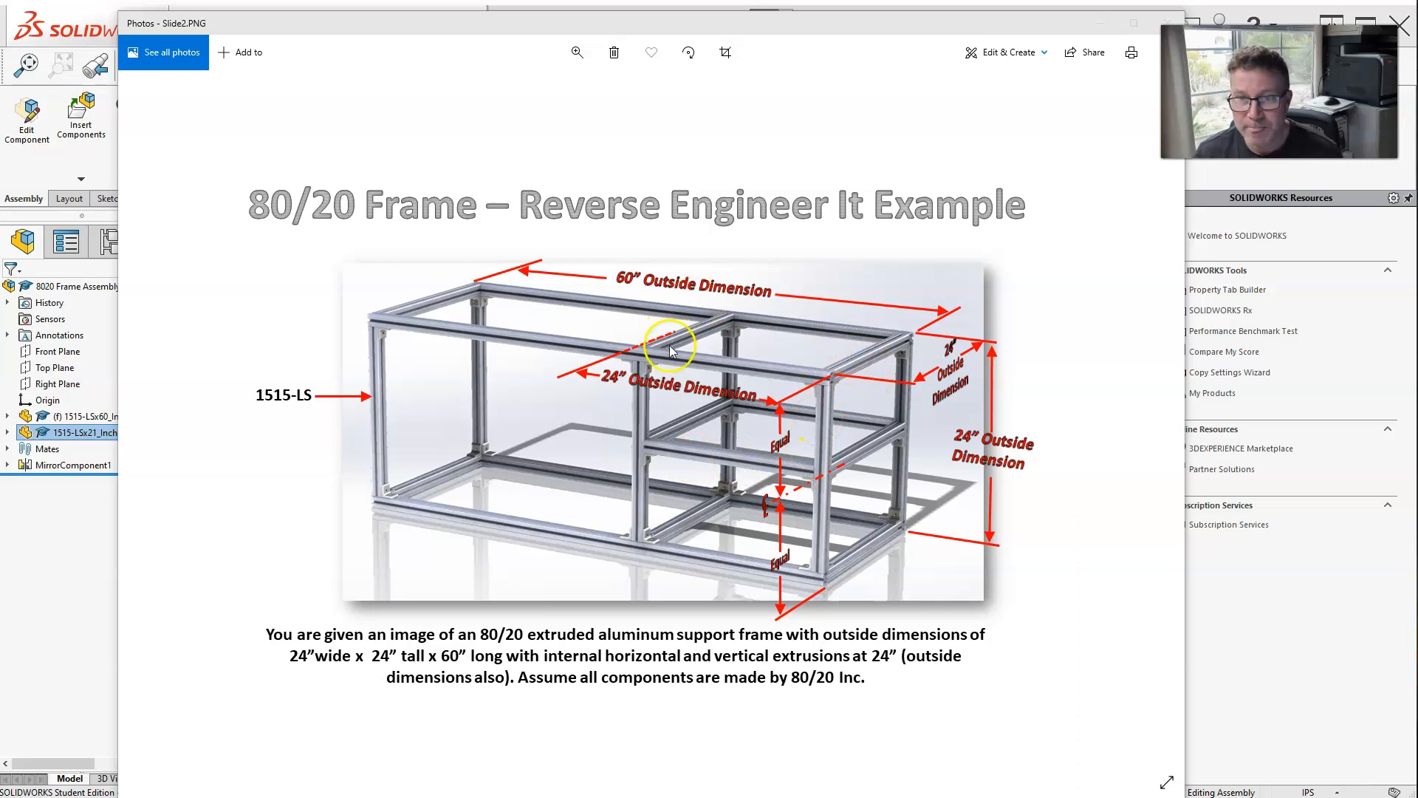
{"action": "left_click", "coordinate": [85, 612]}
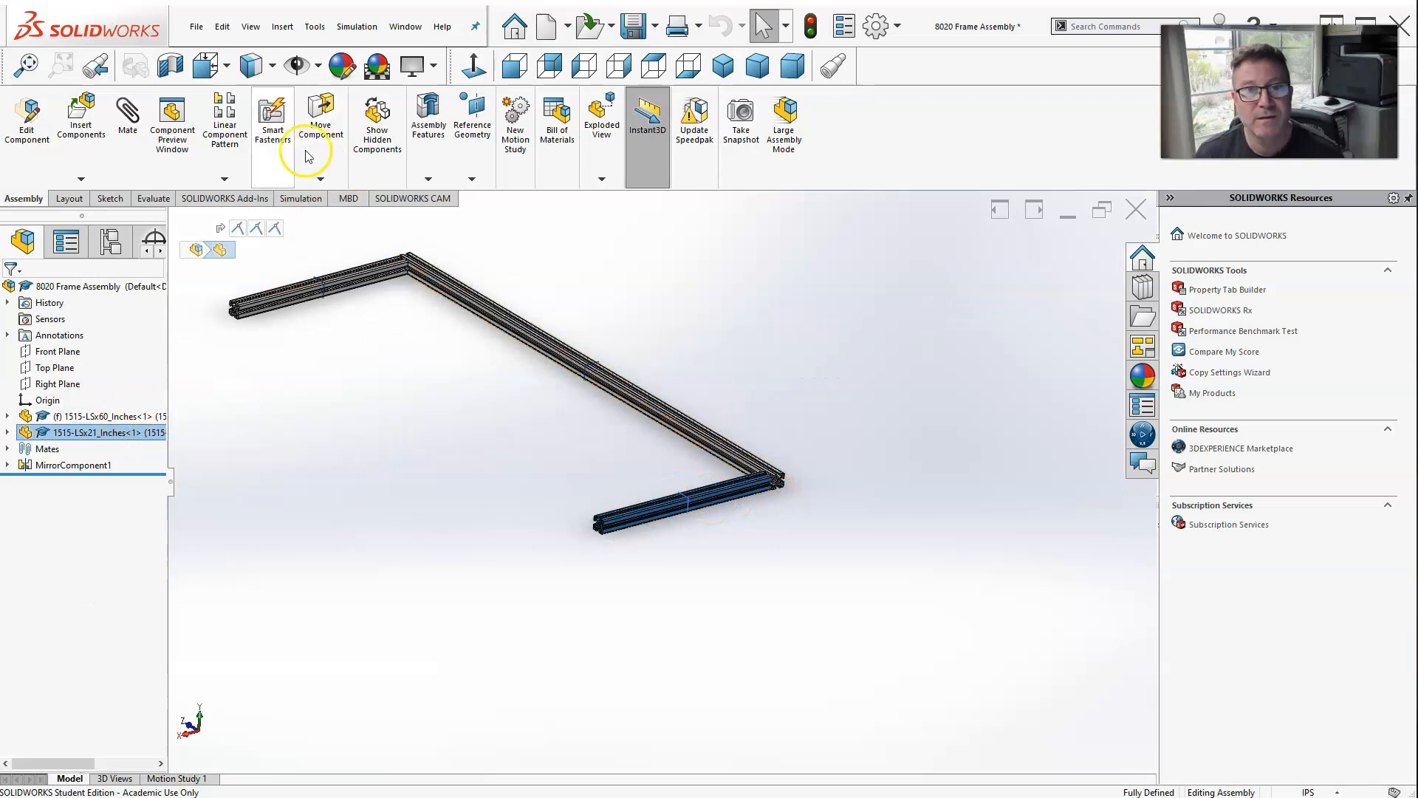
Start a linear component pattern of the 21-inch extrusion along the 60-inch extrusion's long edge with 2 instances.
{"action": "left_click", "coordinate": [226, 127]}
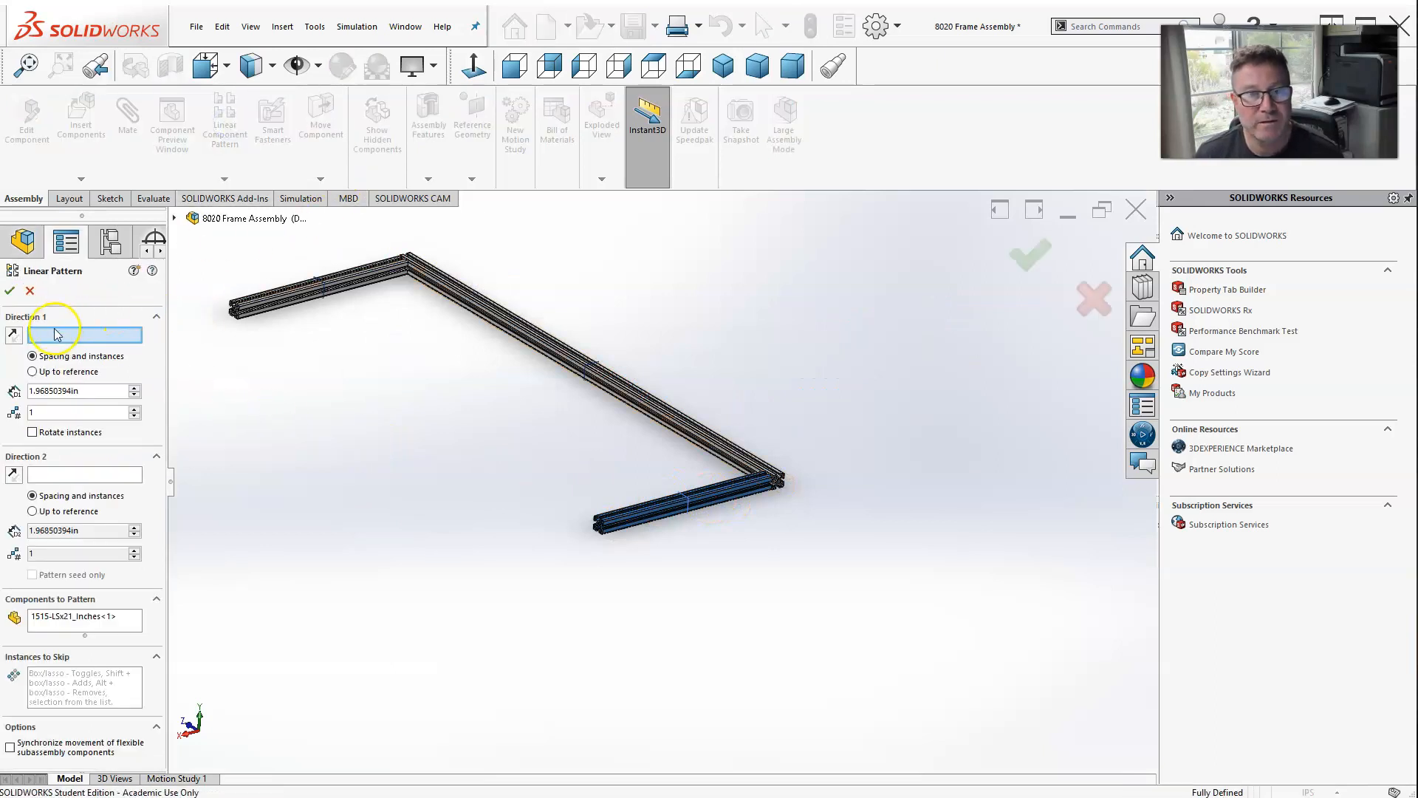
{"action": "scroll", "coordinate": [690, 434], "scroll_direction": "down", "scroll_amount": 4}
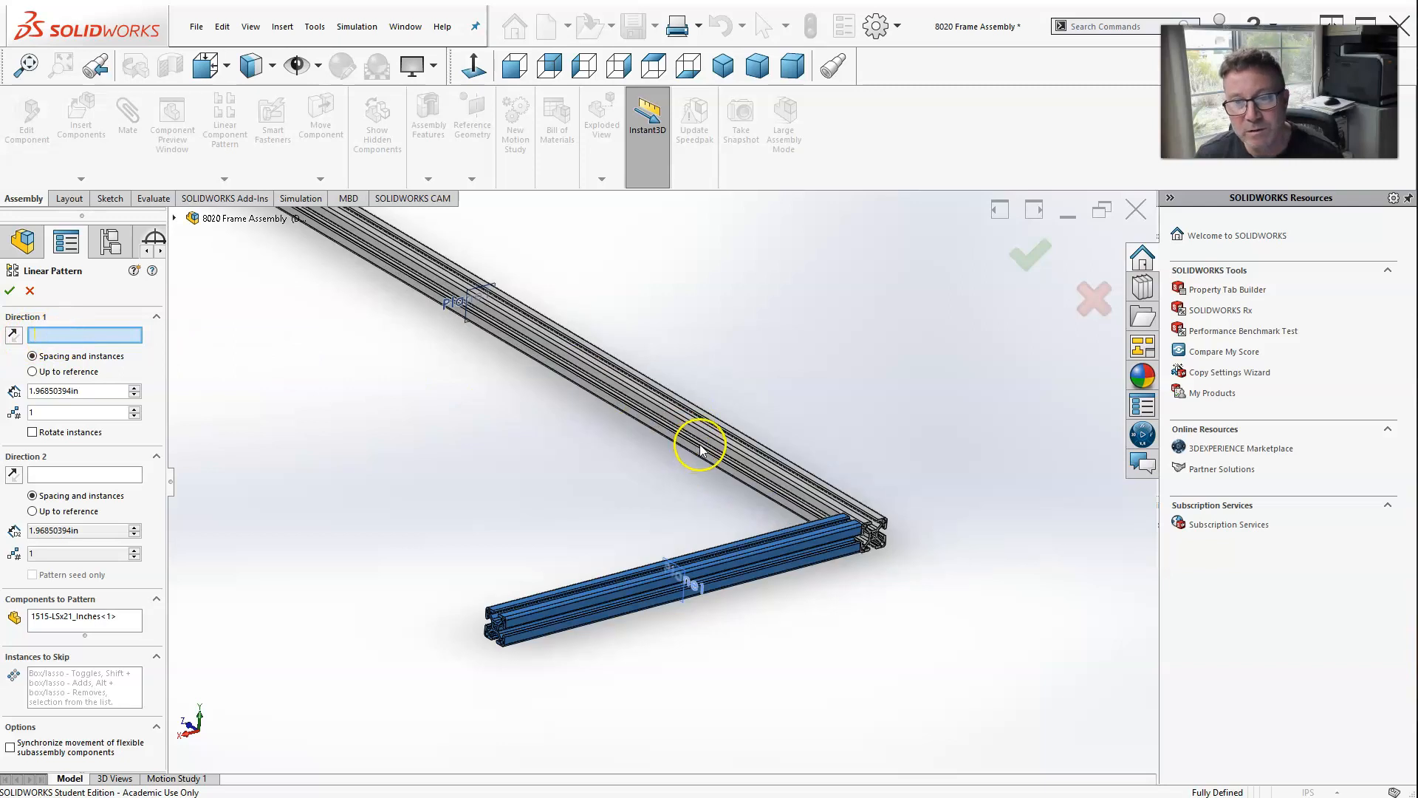
{"action": "scroll", "coordinate": [480, 452], "scroll_direction": "up", "scroll_amount": 3}
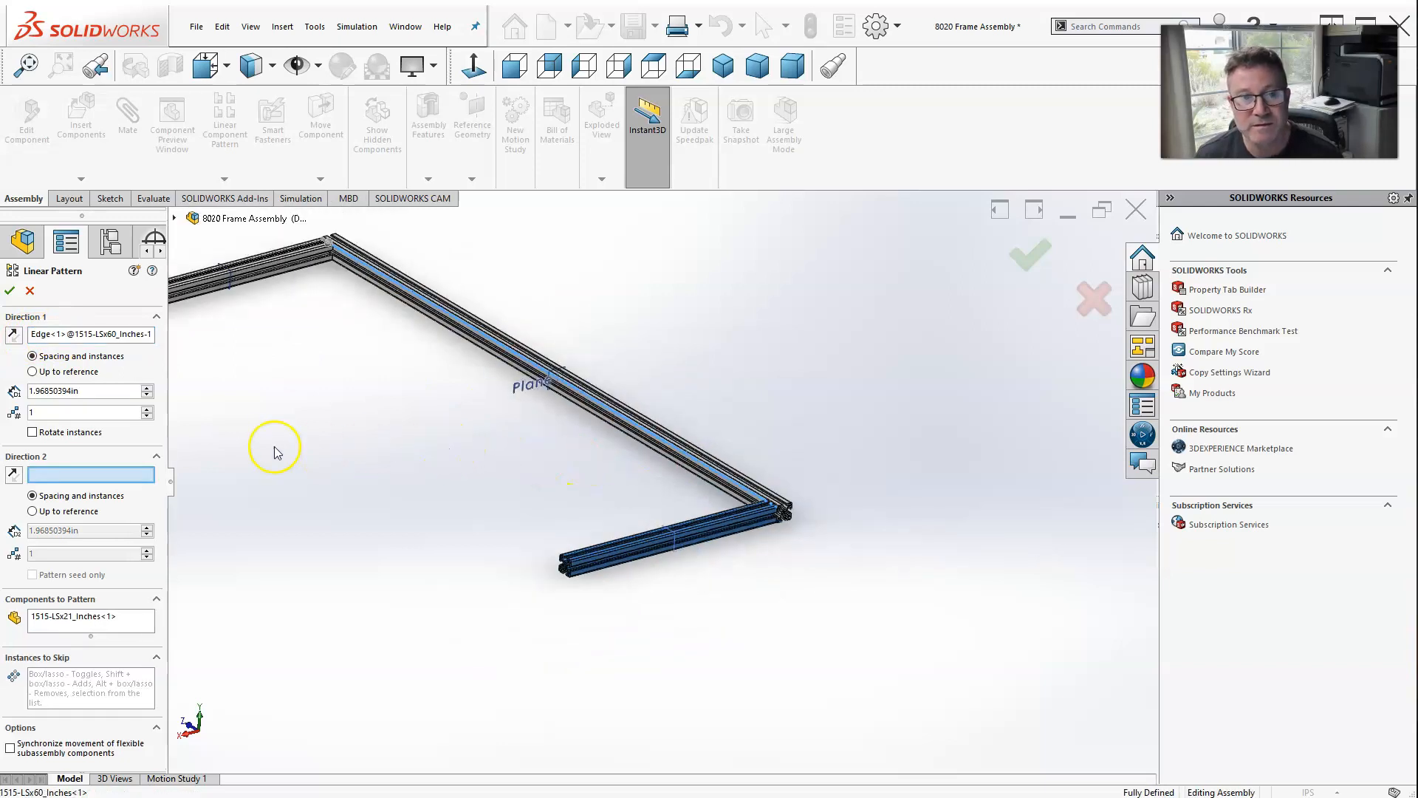
{"action": "scroll", "coordinate": [277, 450], "scroll_direction": "up", "scroll_amount": 2}
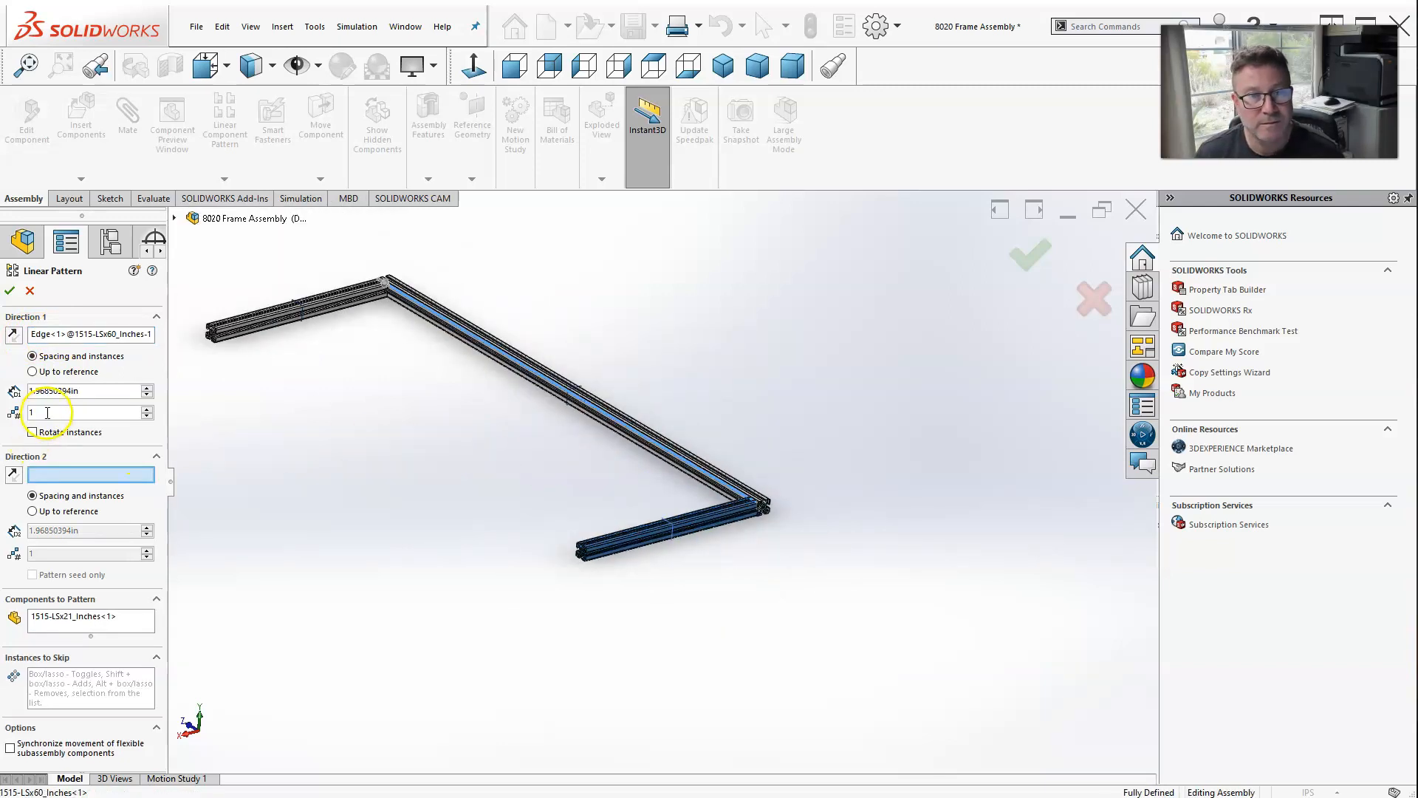
{"action": "type", "text": "2"}
{"action": "left_click", "coordinate": [174, 427]}
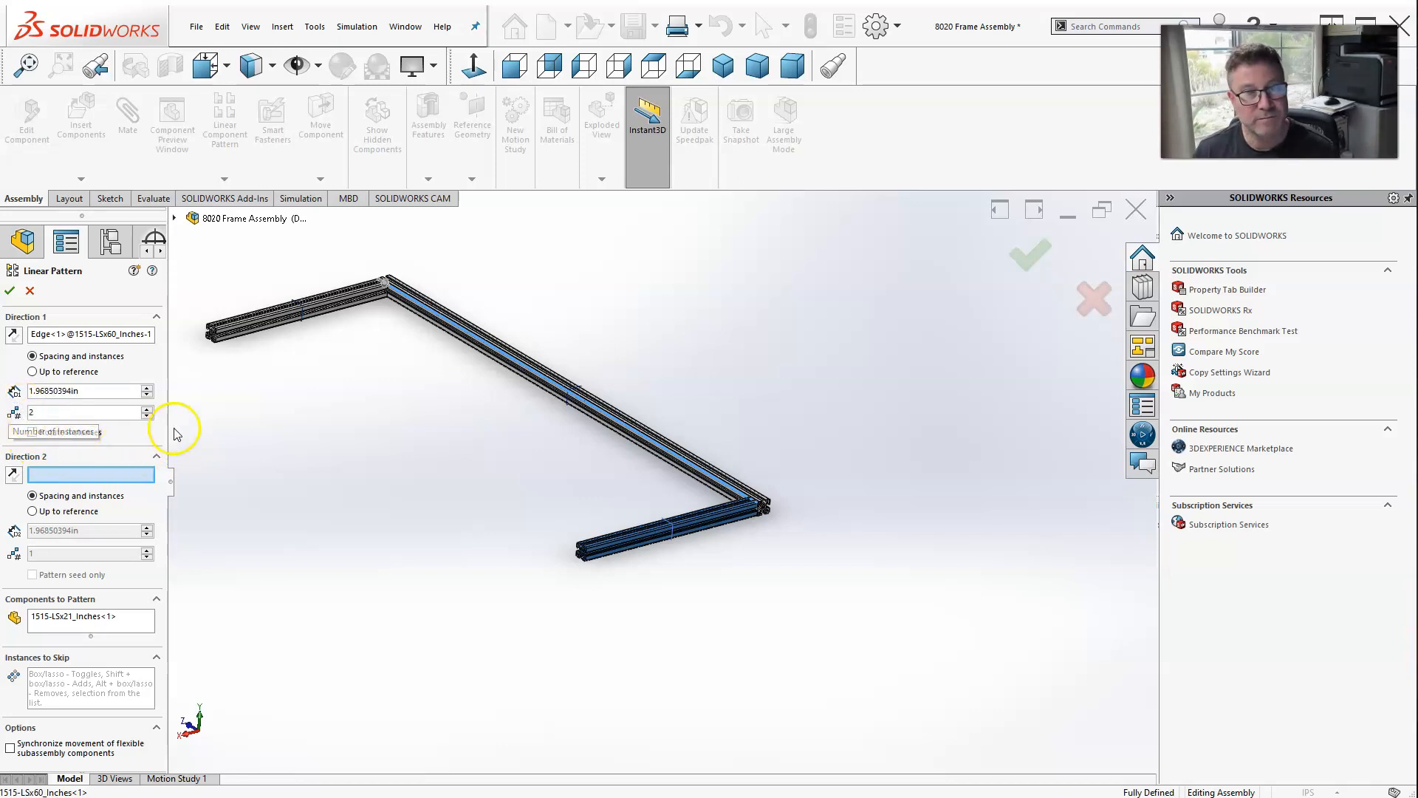
Reverse the pattern direction so the copy runs inward along the 60-inch extrusion, set the spacing to 21 in and finish the pattern.
{"action": "left_click", "coordinate": [116, 392]}
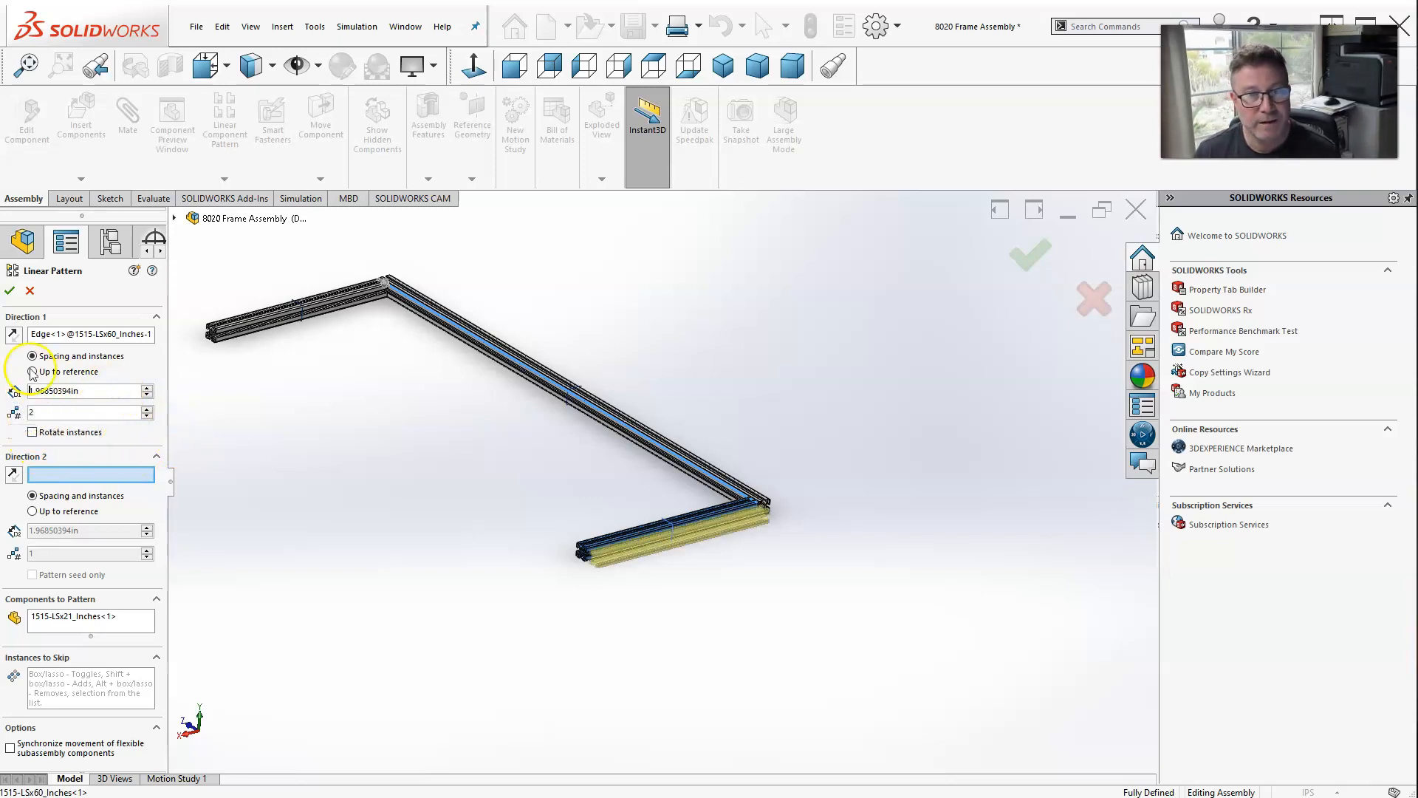
{"action": "left_click", "coordinate": [14, 335]}
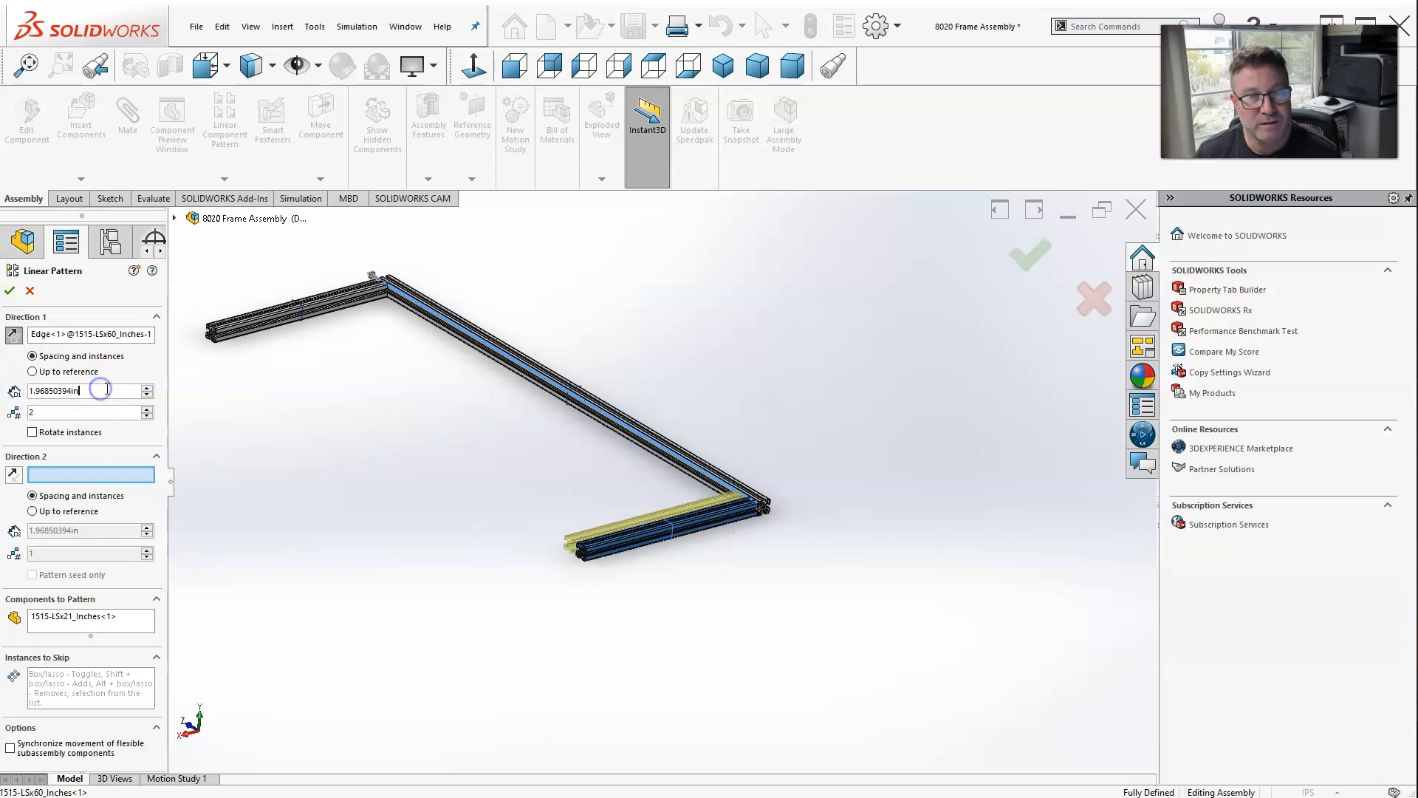
{"action": "type", "text": "21"}
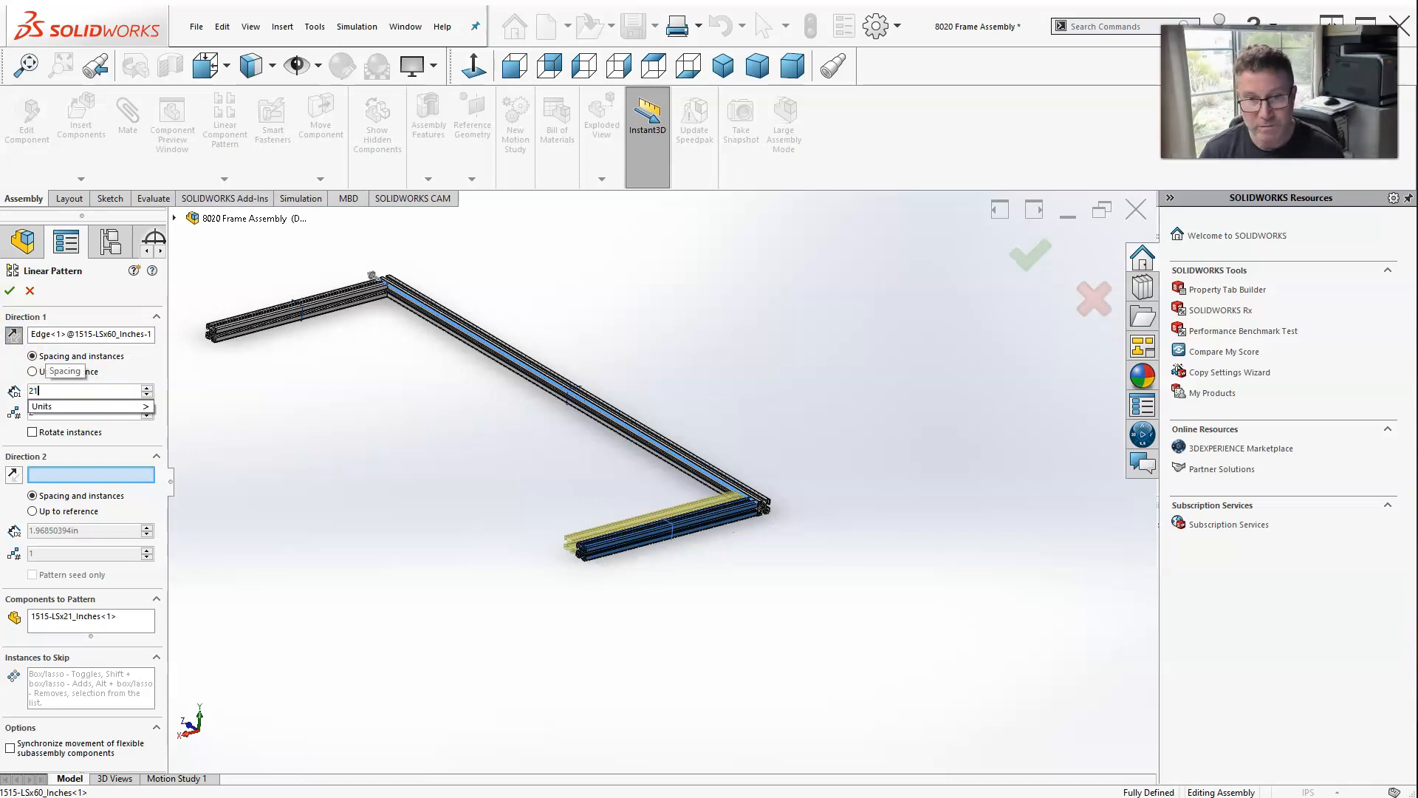
{"action": "key", "text": "Return"}
{"action": "middle_click_drag", "start_coordinate": [507, 473], "coordinate": [591, 466]}
{"action": "scroll", "coordinate": [619, 447], "scroll_direction": "down", "scroll_amount": 3}
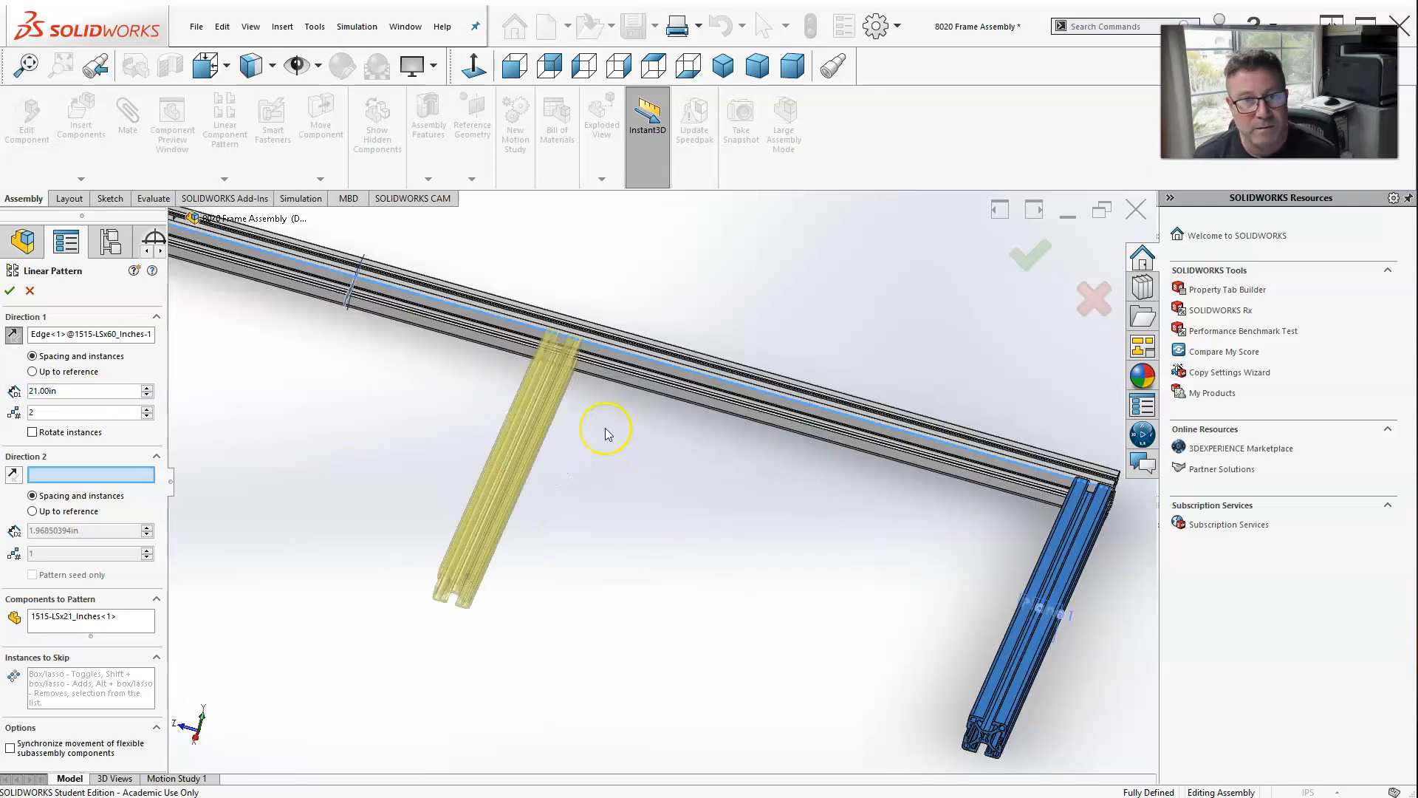
{"action": "scroll", "coordinate": [605, 428], "scroll_direction": "down", "scroll_amount": 1}
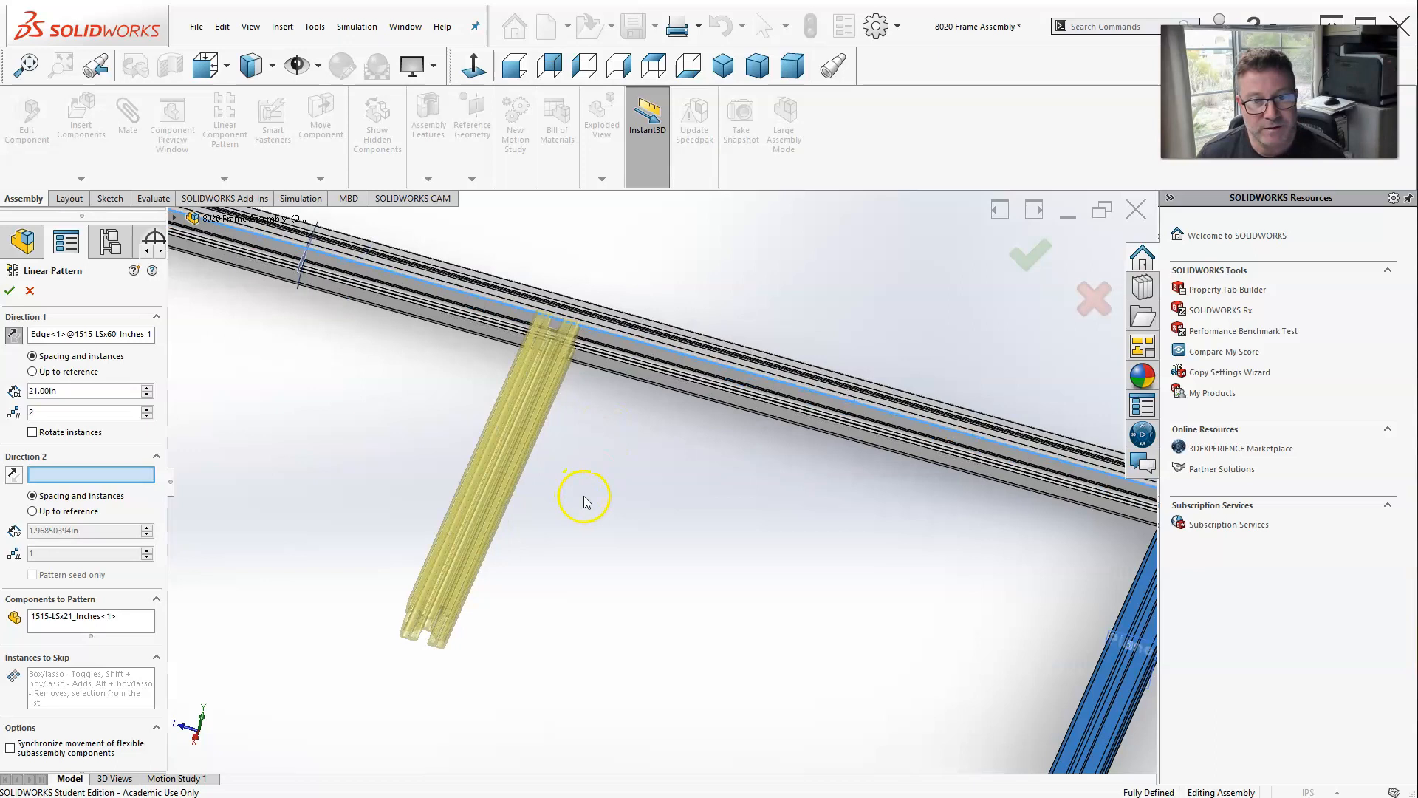
{"action": "scroll", "coordinate": [588, 492], "scroll_direction": "up", "scroll_amount": 1}
{"action": "scroll", "coordinate": [591, 495], "scroll_direction": "up", "scroll_amount": 1}
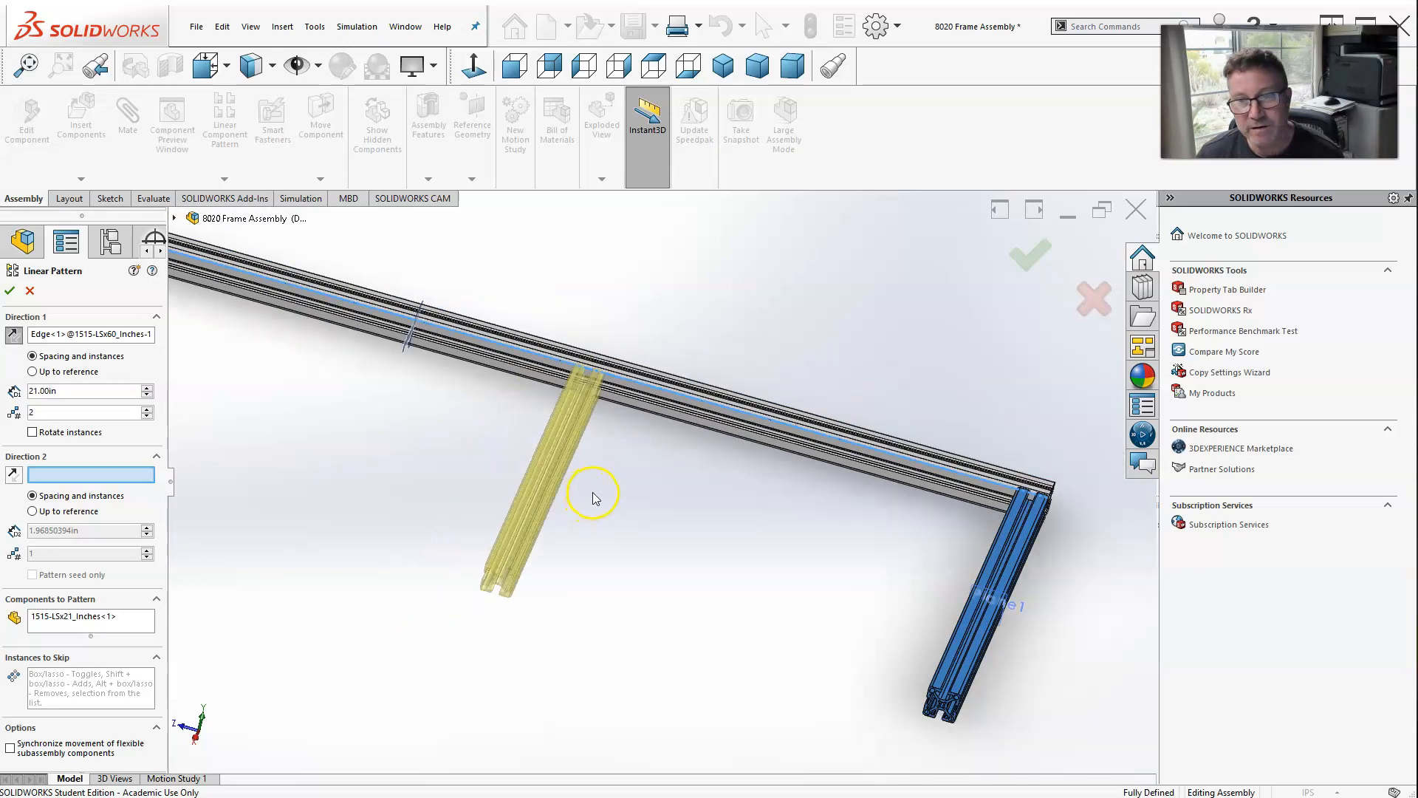
{"action": "left_click", "coordinate": [1031, 259]}
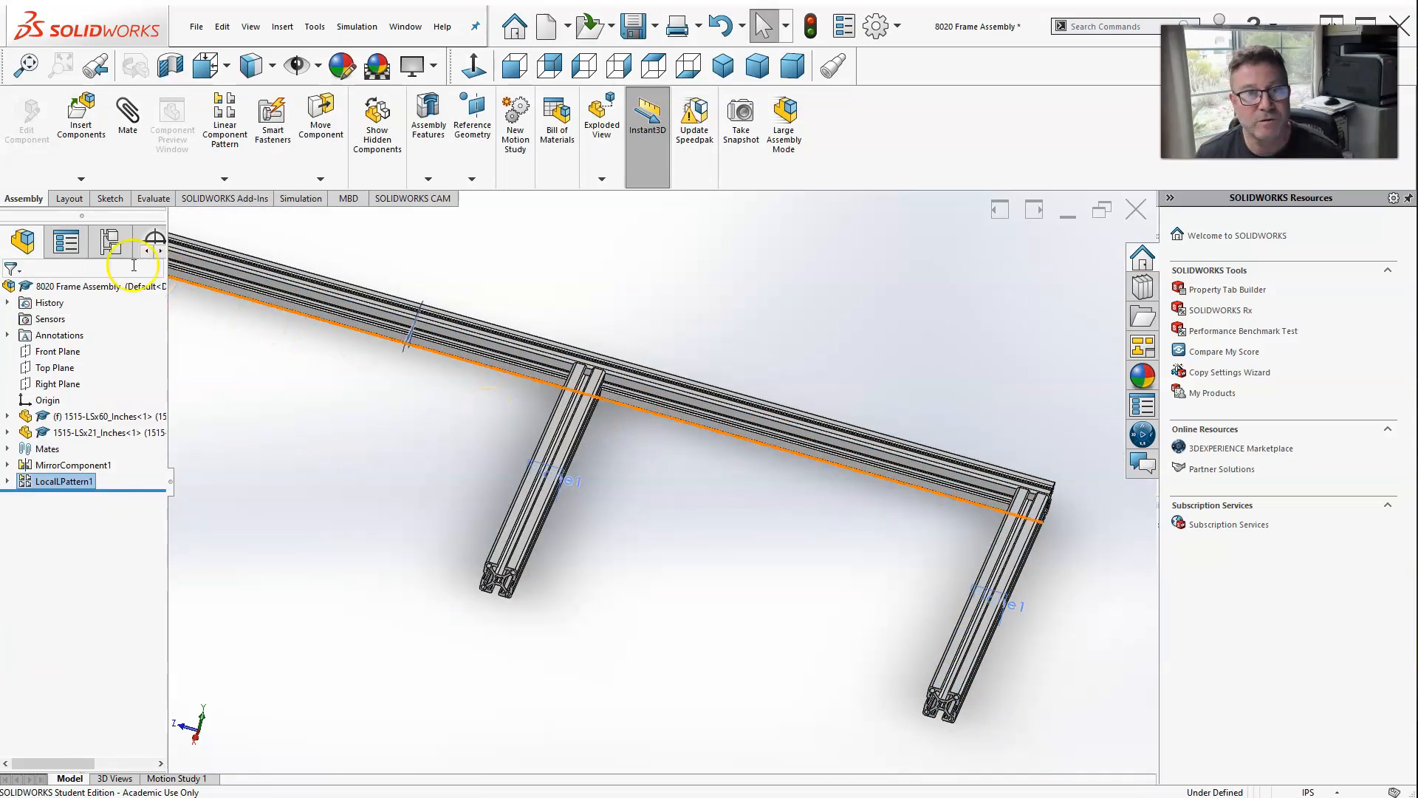
Measure the outside distance between the patterned middle 21-inch extrusion and the original one at the end of the frame.
{"action": "left_click", "coordinate": [150, 198]}
{"action": "middle_click_drag", "start_coordinate": [487, 384], "coordinate": [557, 451]}
{"action": "scroll", "coordinate": [557, 450], "scroll_direction": "down", "scroll_amount": 5}
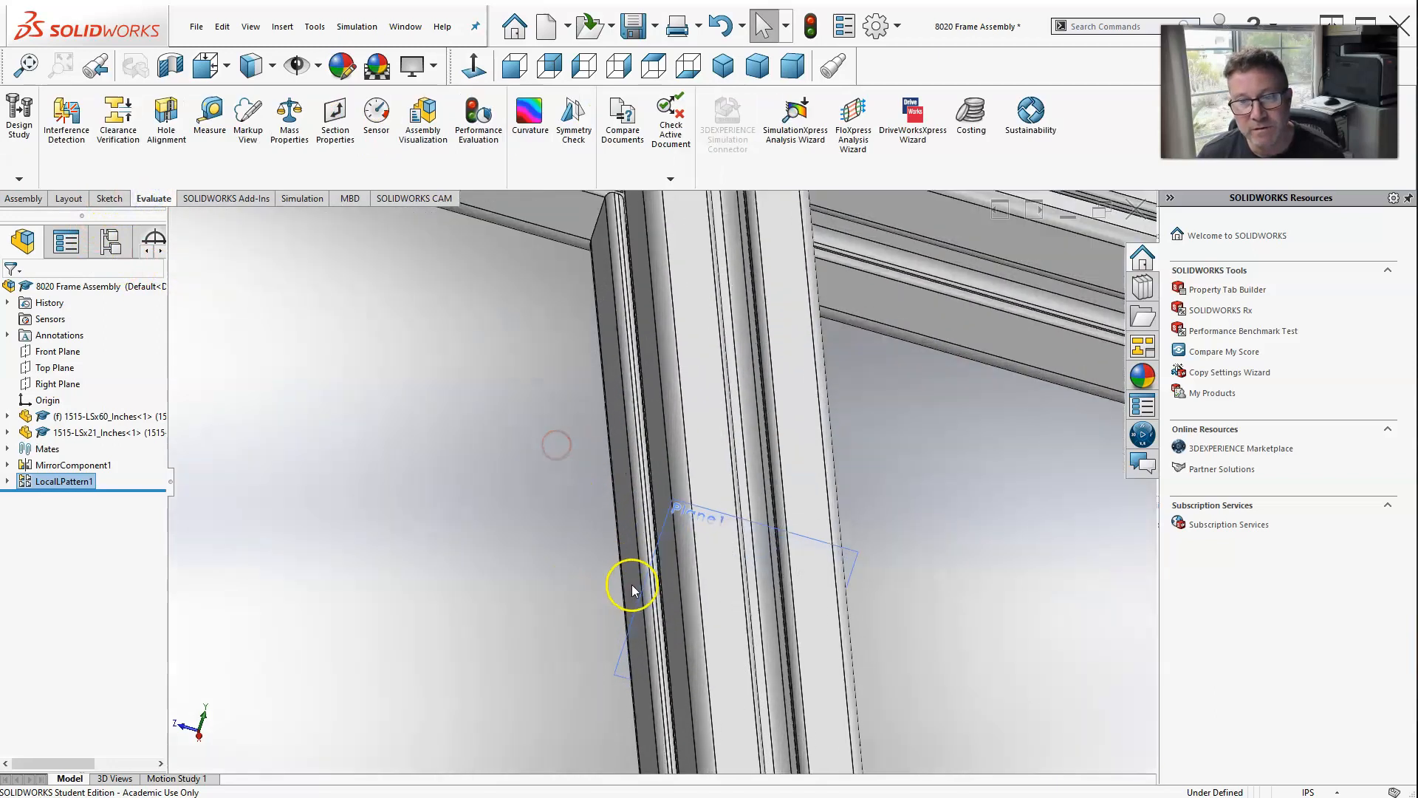
{"action": "left_click", "coordinate": [667, 564]}
{"action": "scroll", "coordinate": [658, 569], "scroll_direction": "up", "scroll_amount": 10}
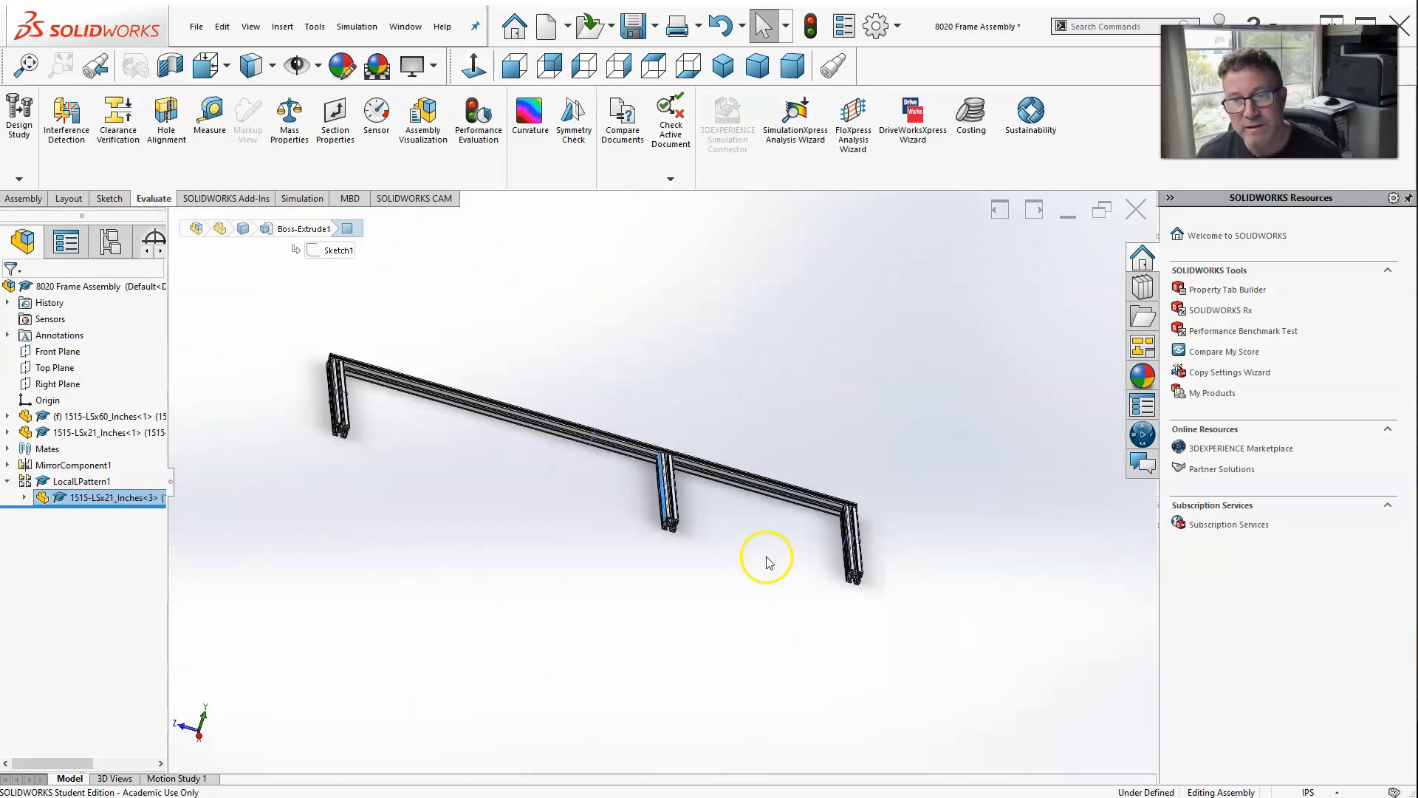
{"action": "middle_click_drag", "start_coordinate": [757, 569], "coordinate": [769, 620]}
{"action": "scroll", "coordinate": [781, 579], "scroll_direction": "down", "scroll_amount": 5}
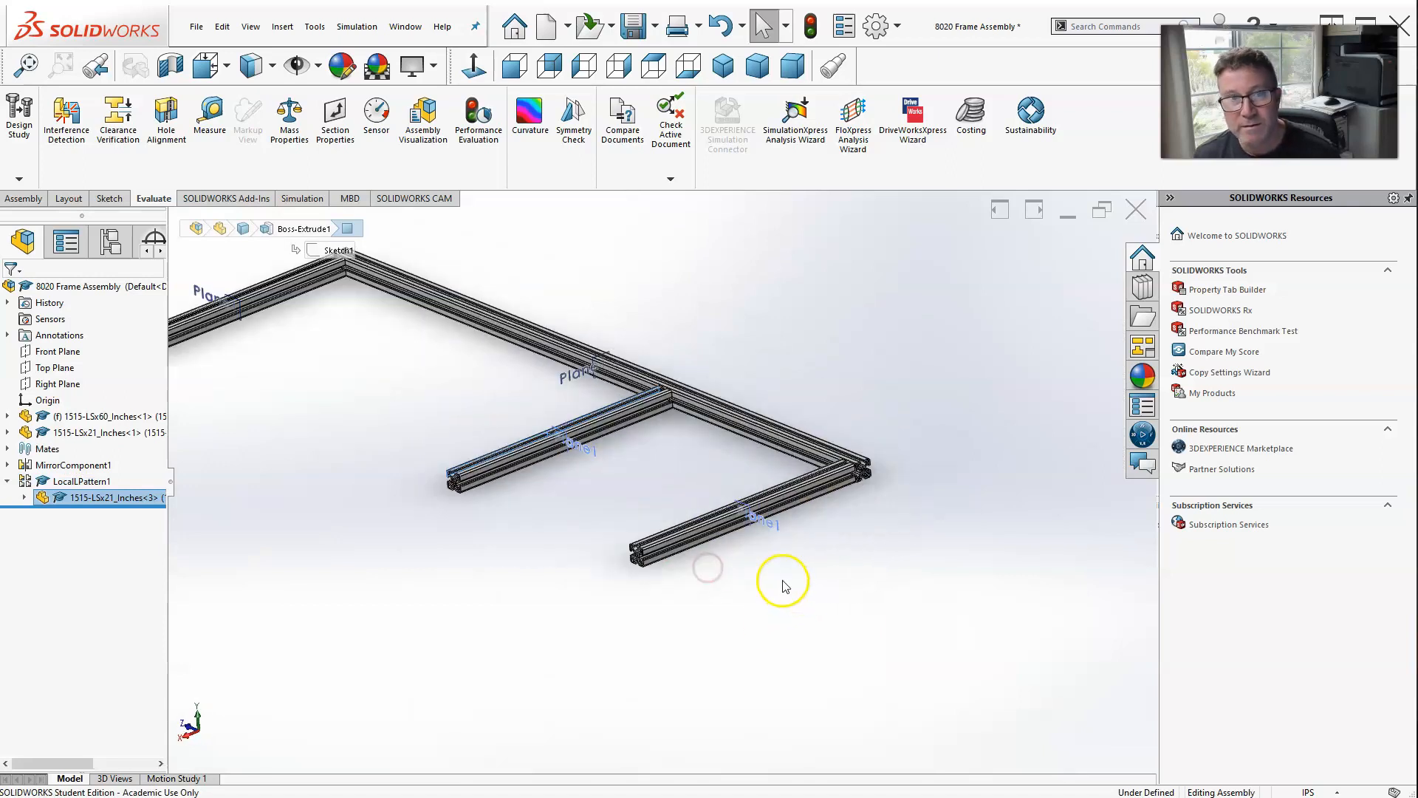
{"action": "left_click", "coordinate": [210, 117]}
{"action": "scroll", "coordinate": [746, 521], "scroll_direction": "down", "scroll_amount": 5}
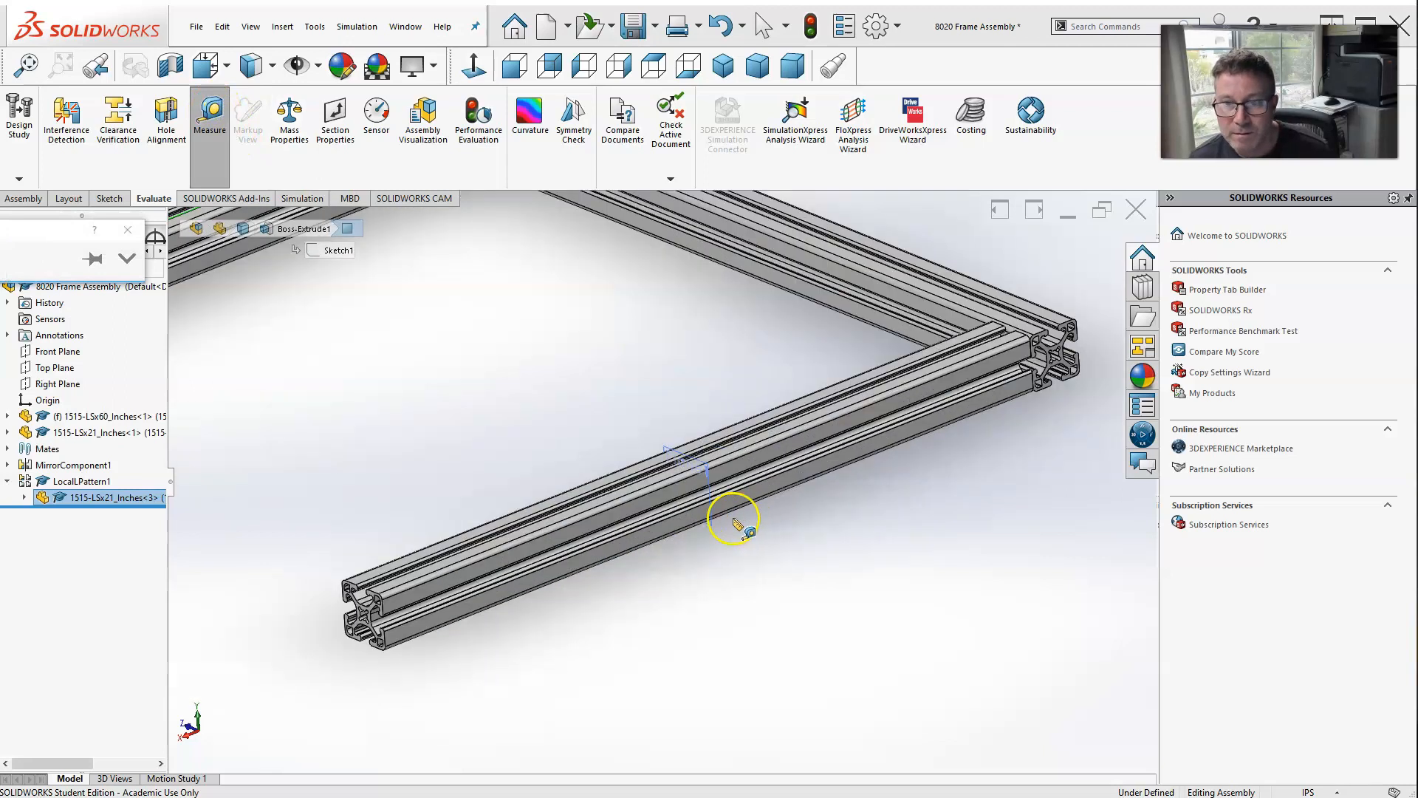
{"action": "left_click", "coordinate": [628, 508]}
{"action": "scroll", "coordinate": [789, 517], "scroll_direction": "up", "scroll_amount": 3}
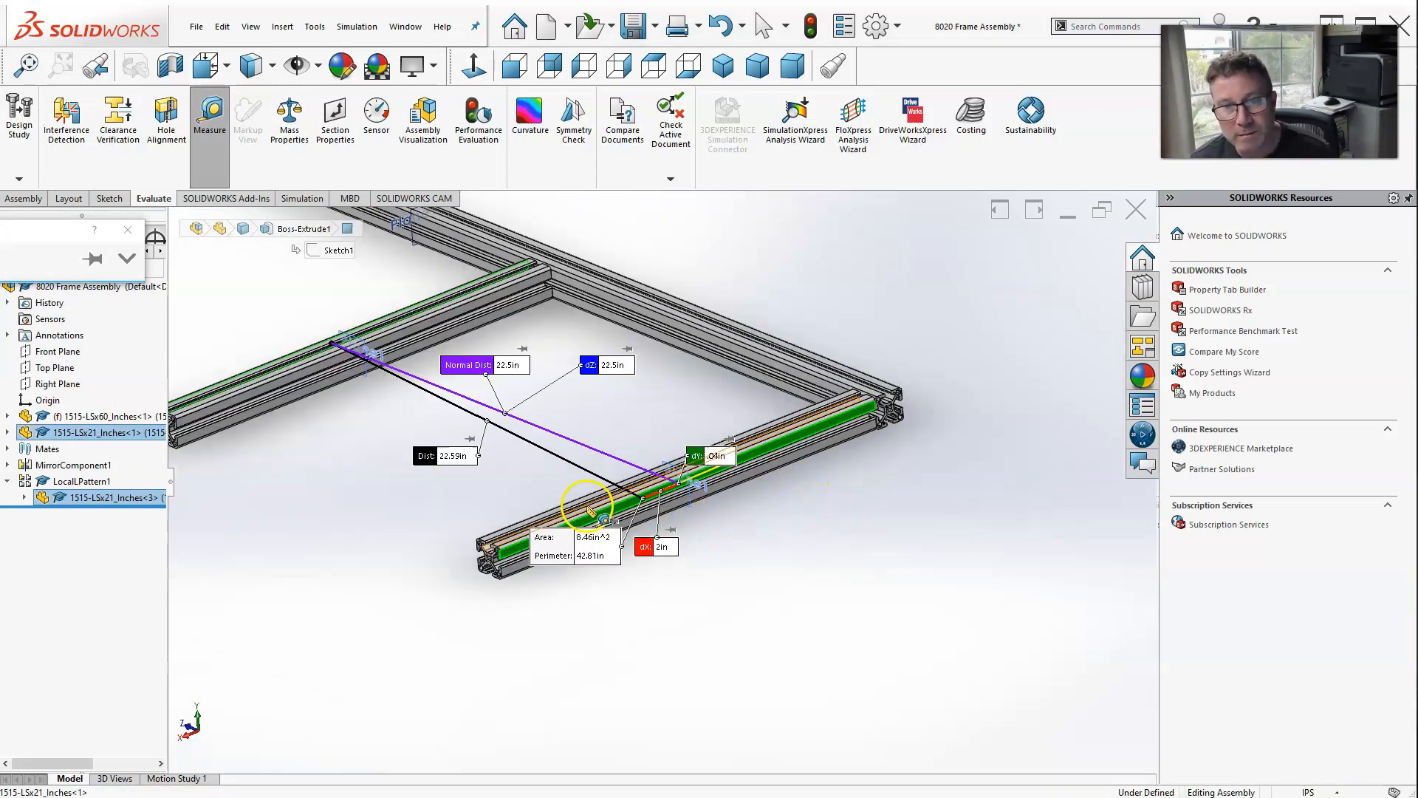
{"action": "middle_click_drag", "start_coordinate": [544, 481], "coordinate": [618, 444]}
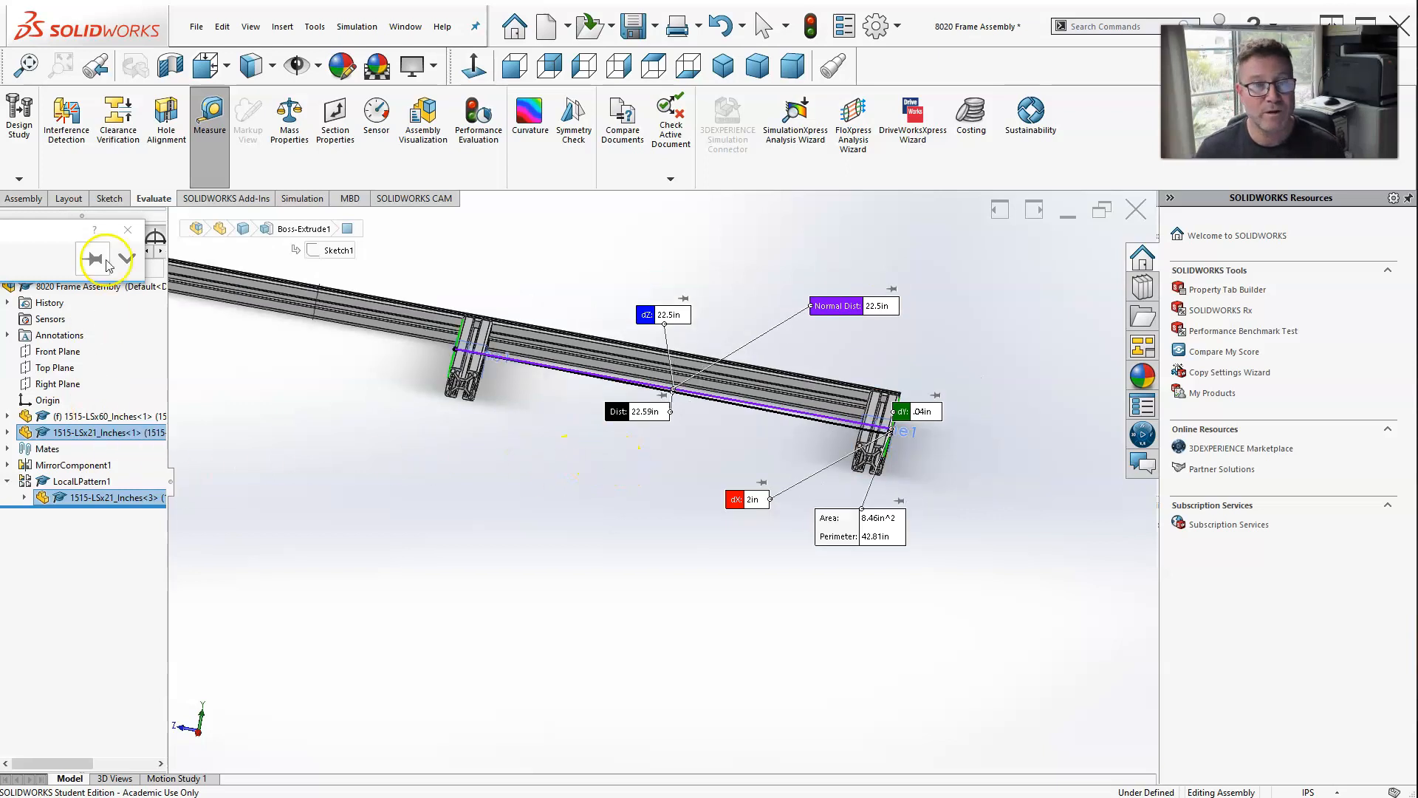
{"action": "left_click", "coordinate": [128, 230]}
{"action": "left_click", "coordinate": [353, 484]}
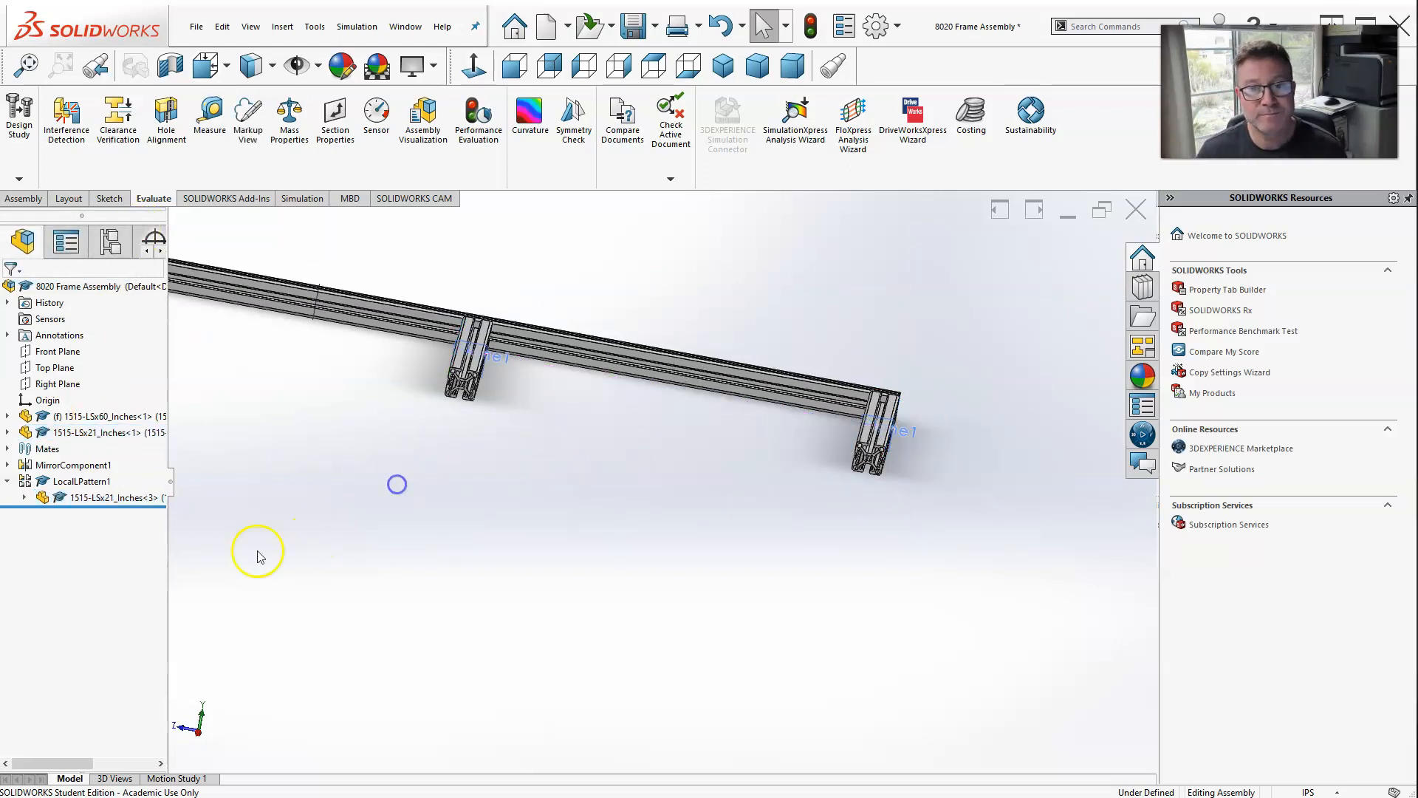
Open the linear pattern of the 21-inch extrusion for editing.
{"action": "left_click", "coordinate": [77, 498]}
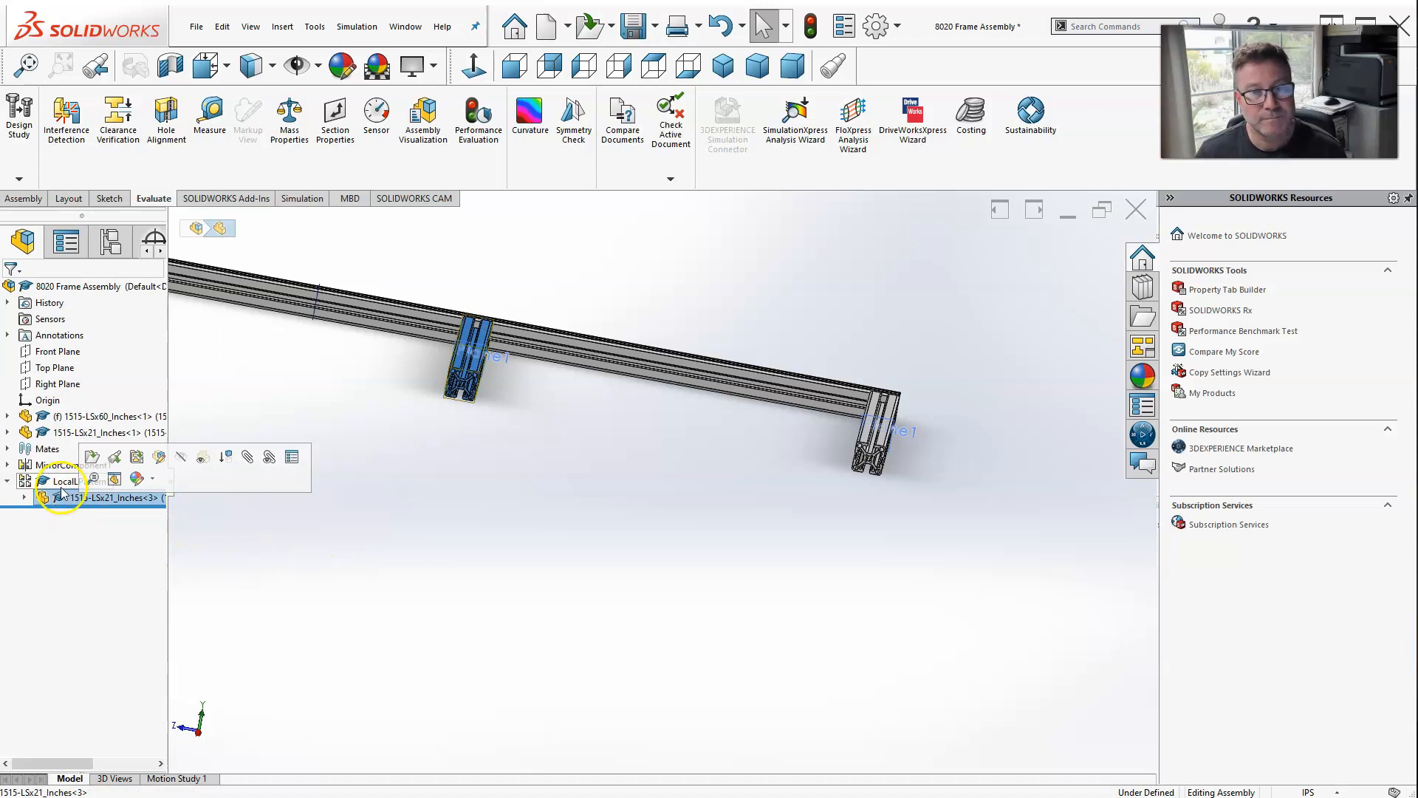
{"action": "left_click", "coordinate": [78, 480]}
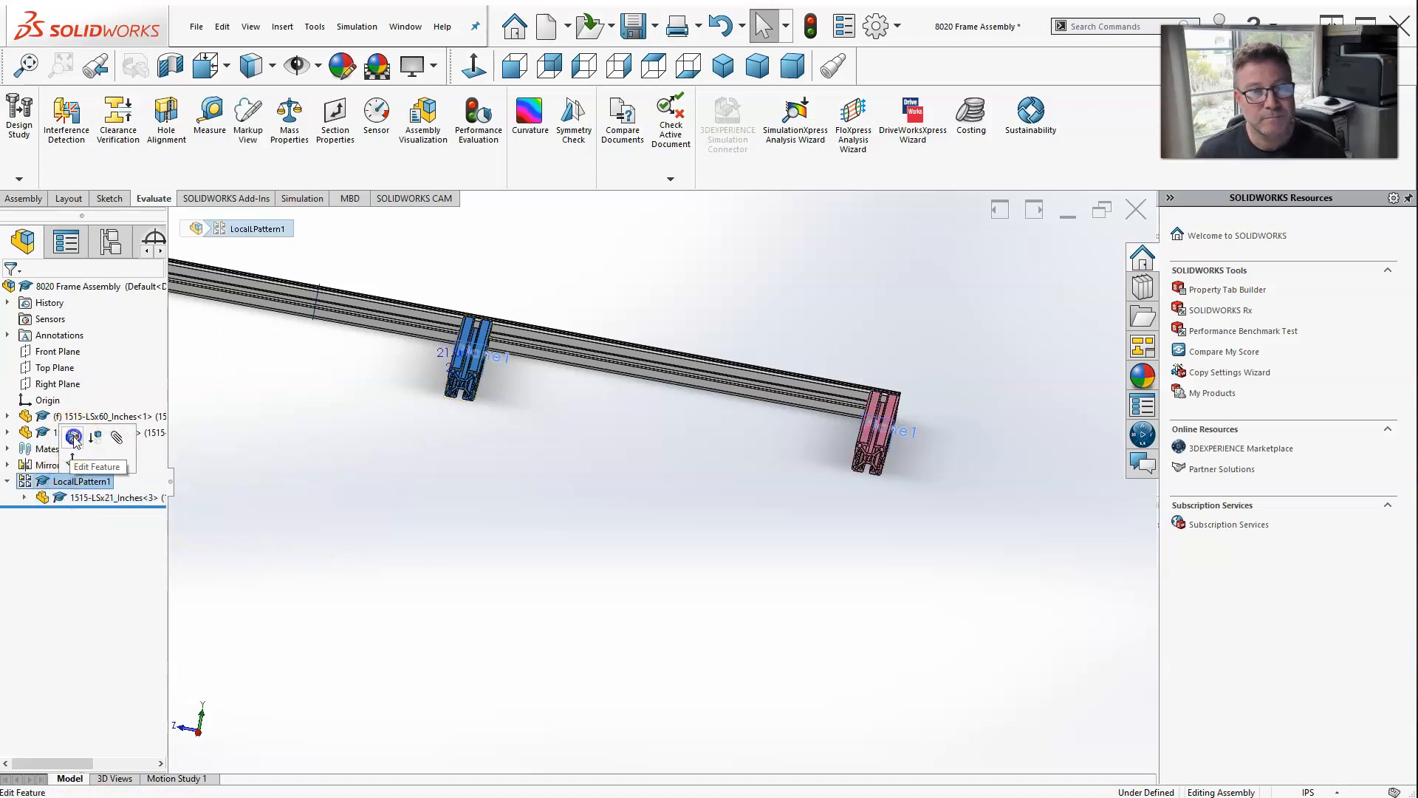
Edit the linear component pattern of the 21-inch crossbar and set its Direction 1 spacing to 22.5 in.
{"action": "left_click", "coordinate": [74, 437]}
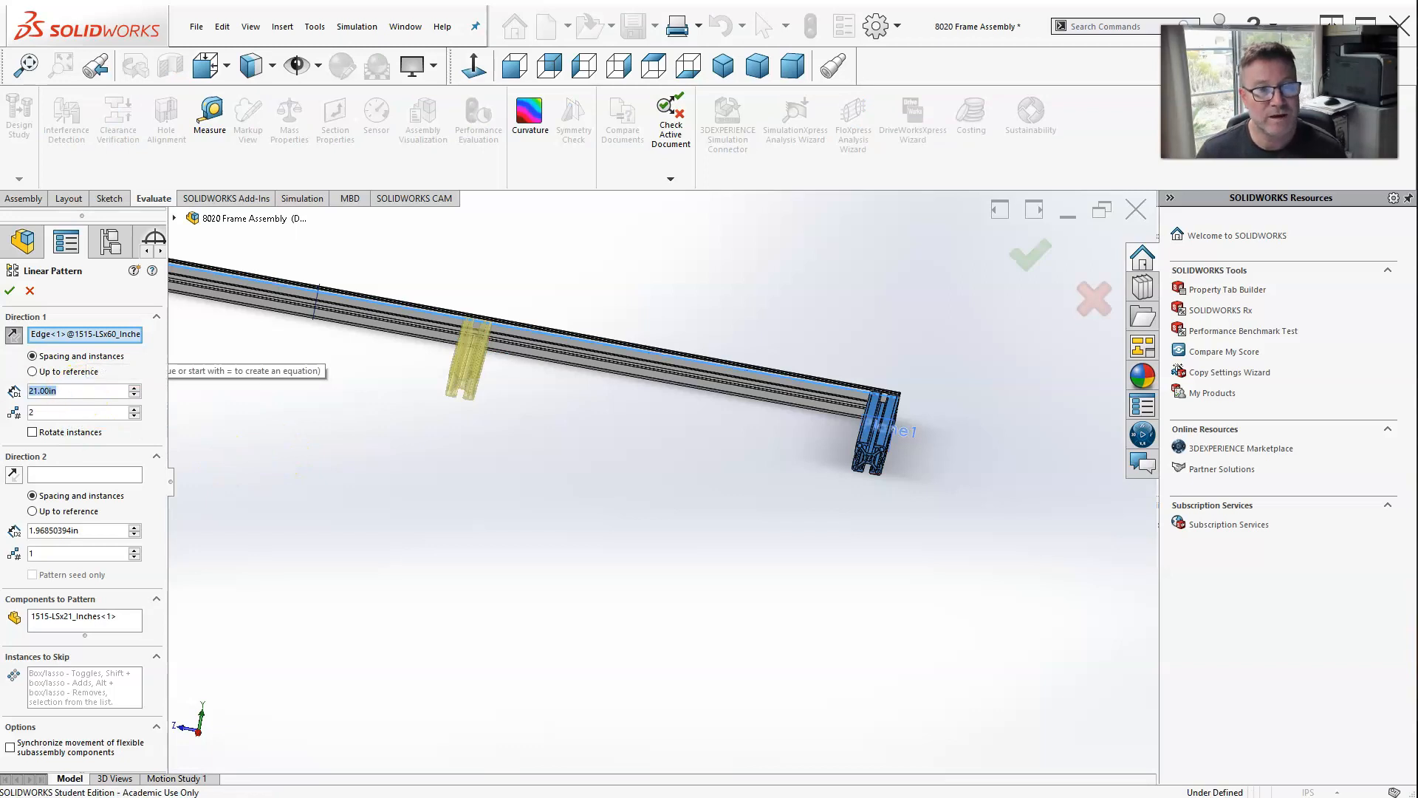
{"action": "type", "text": "22.5"}
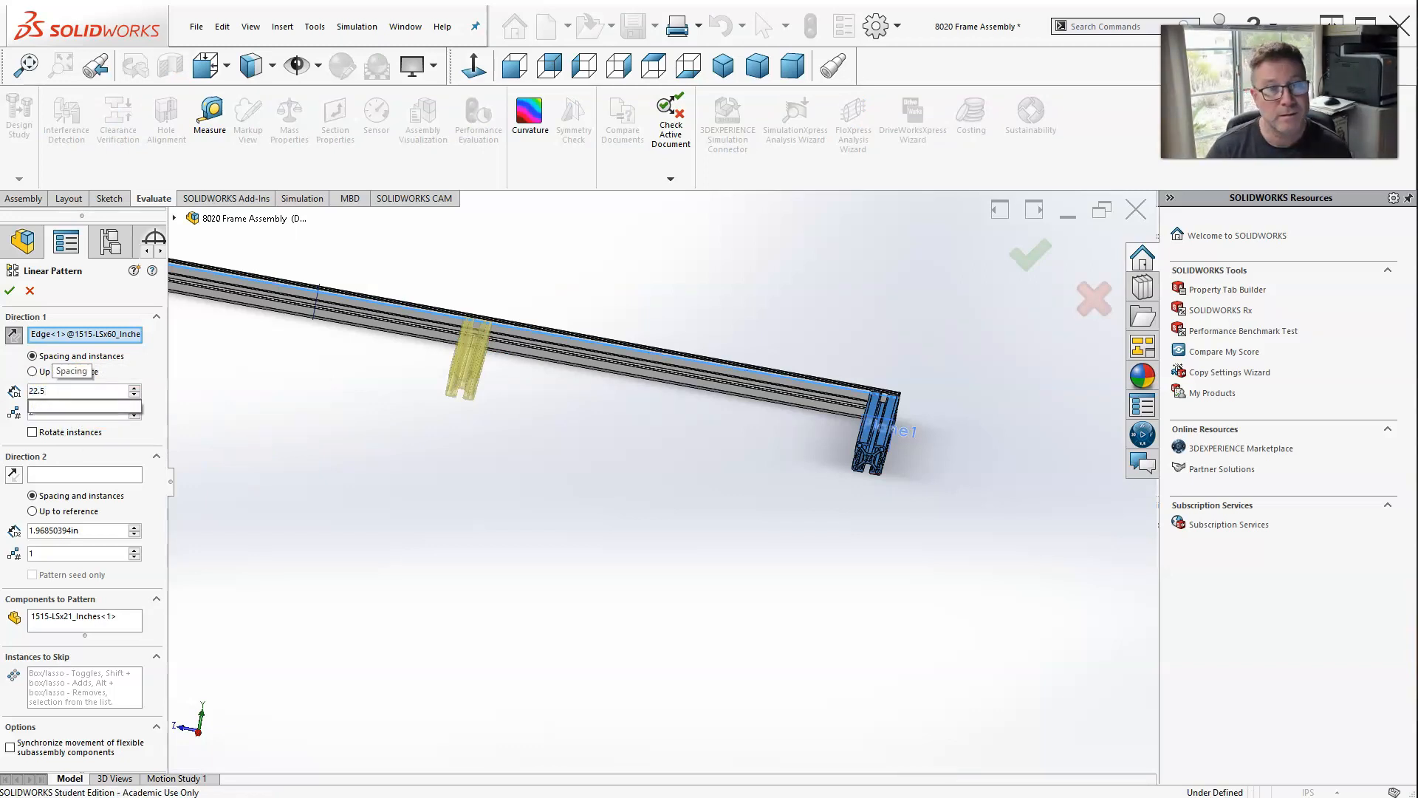
{"action": "key", "text": "Return"}
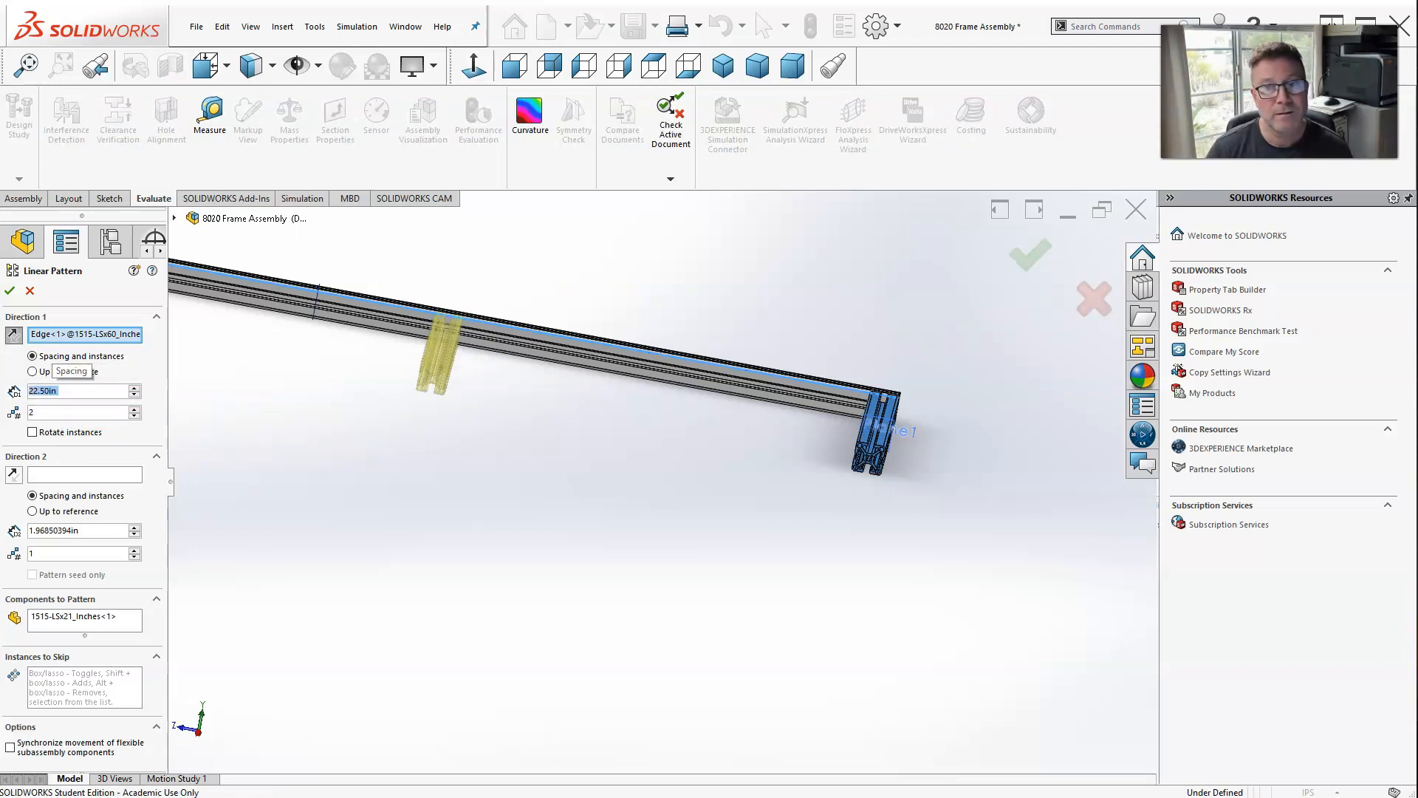
{"action": "left_click", "coordinate": [9, 293]}
Measure the distance between the opposite outer side faces of the patterned middle crossbar and the end crossbar.
{"action": "middle_click_drag", "start_coordinate": [534, 504], "coordinate": [449, 411]}
{"action": "left_click", "coordinate": [210, 114]}
{"action": "scroll", "coordinate": [502, 458], "scroll_direction": "down", "scroll_amount": 3}
{"action": "scroll", "coordinate": [517, 326], "scroll_direction": "down", "scroll_amount": 2}
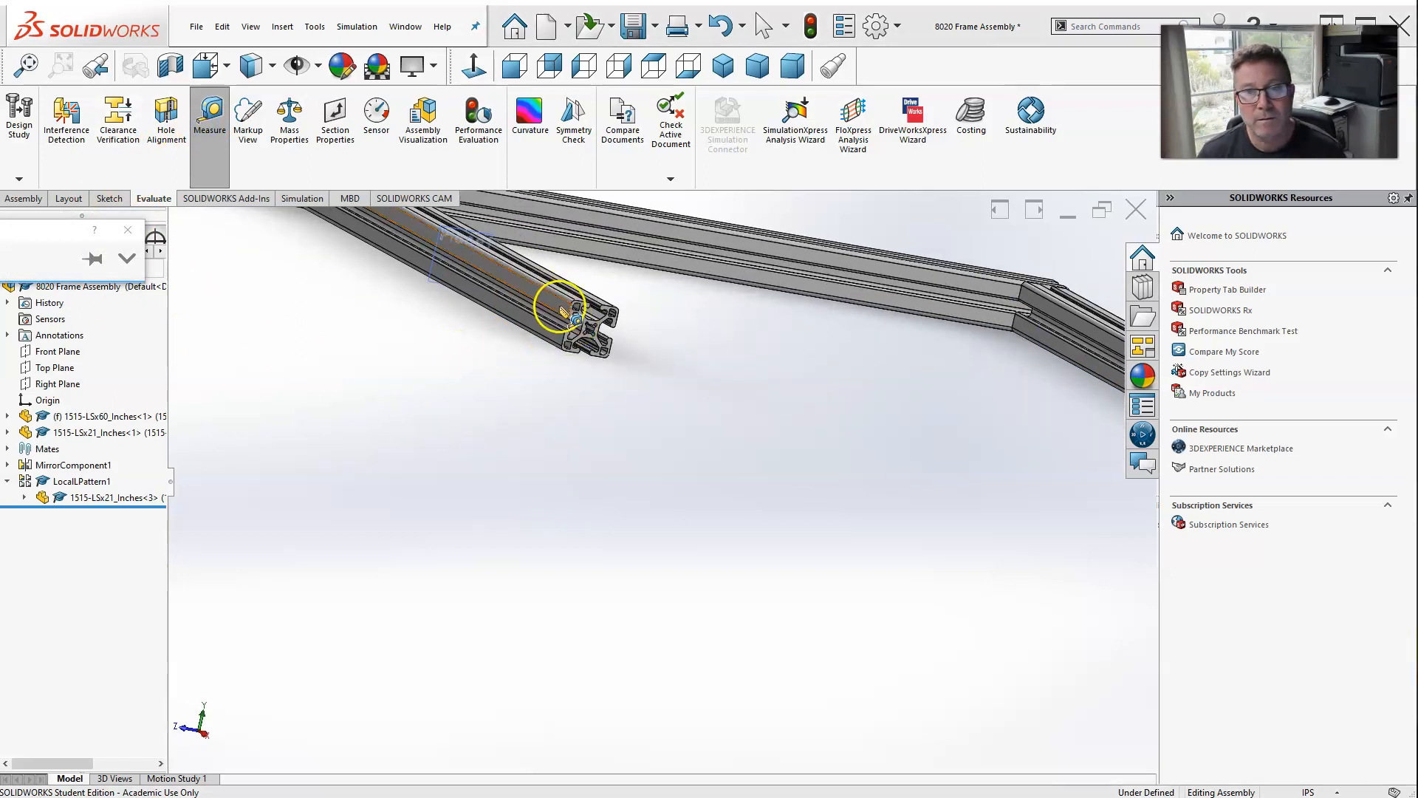
{"action": "left_click", "coordinate": [555, 306]}
{"action": "scroll", "coordinate": [668, 460], "scroll_direction": "up", "scroll_amount": 4}
{"action": "middle_click_drag", "start_coordinate": [767, 483], "coordinate": [621, 465]}
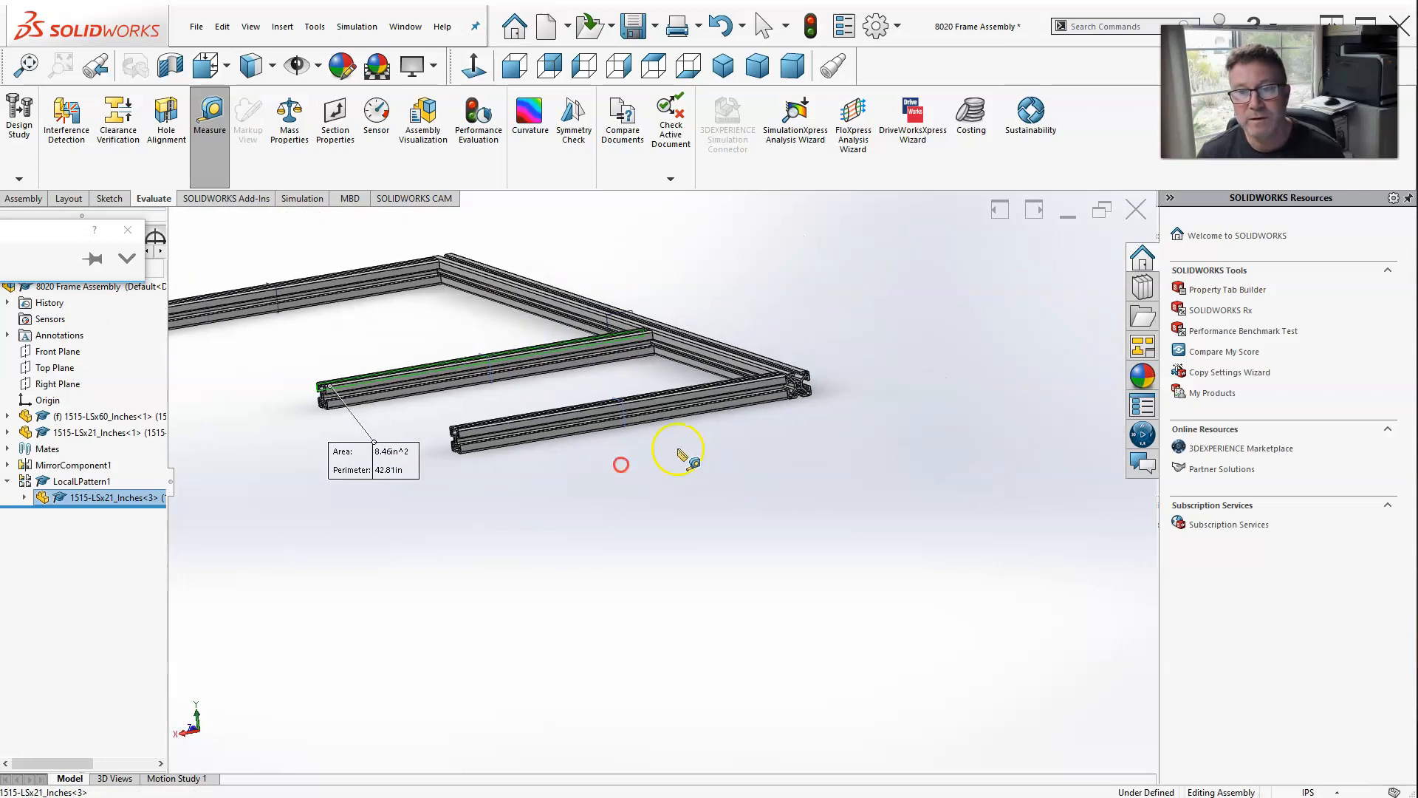
{"action": "scroll", "coordinate": [573, 435], "scroll_direction": "down", "scroll_amount": 4}
{"action": "scroll", "coordinate": [475, 422], "scroll_direction": "down", "scroll_amount": 3}
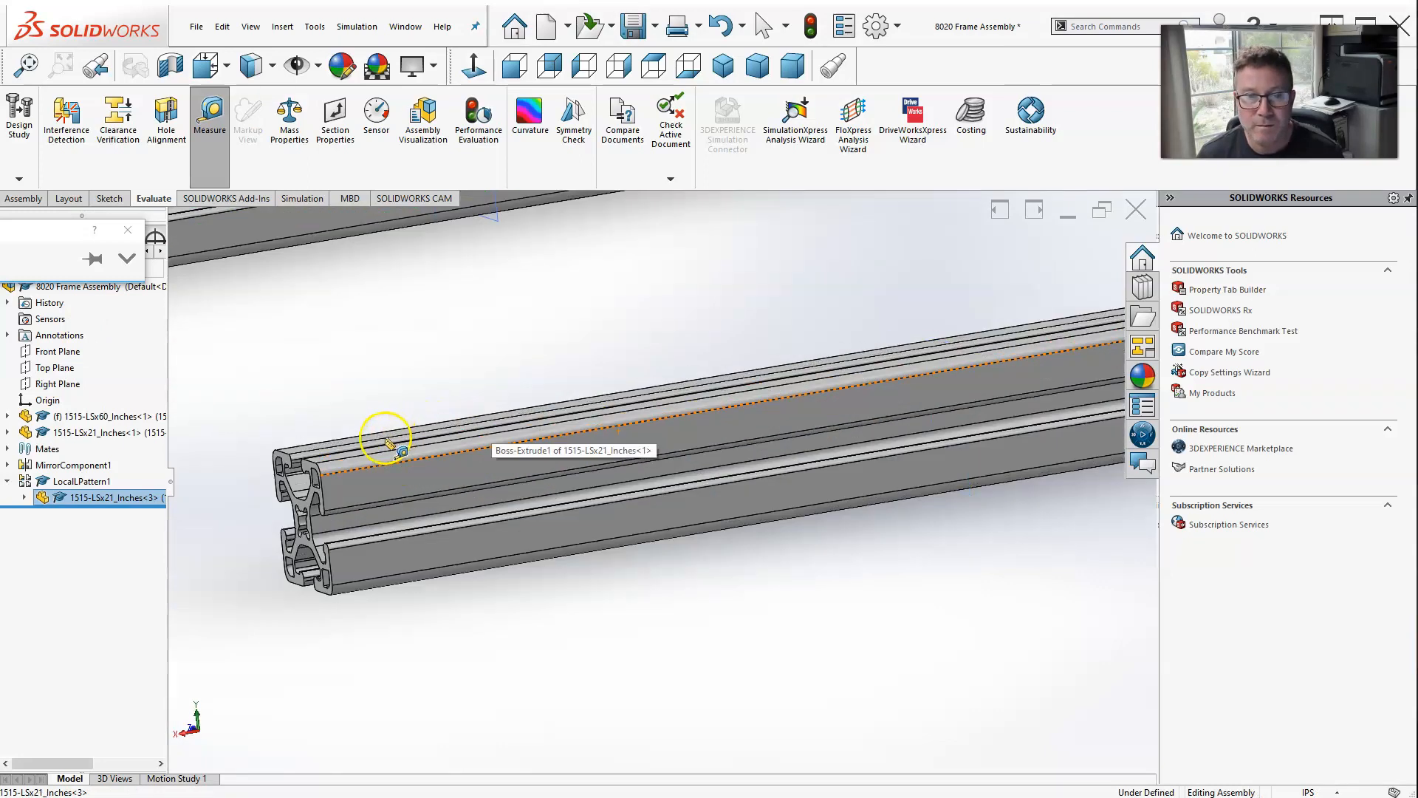
{"action": "left_click", "coordinate": [369, 492]}
{"action": "scroll", "coordinate": [564, 490], "scroll_direction": "up", "scroll_amount": 5}
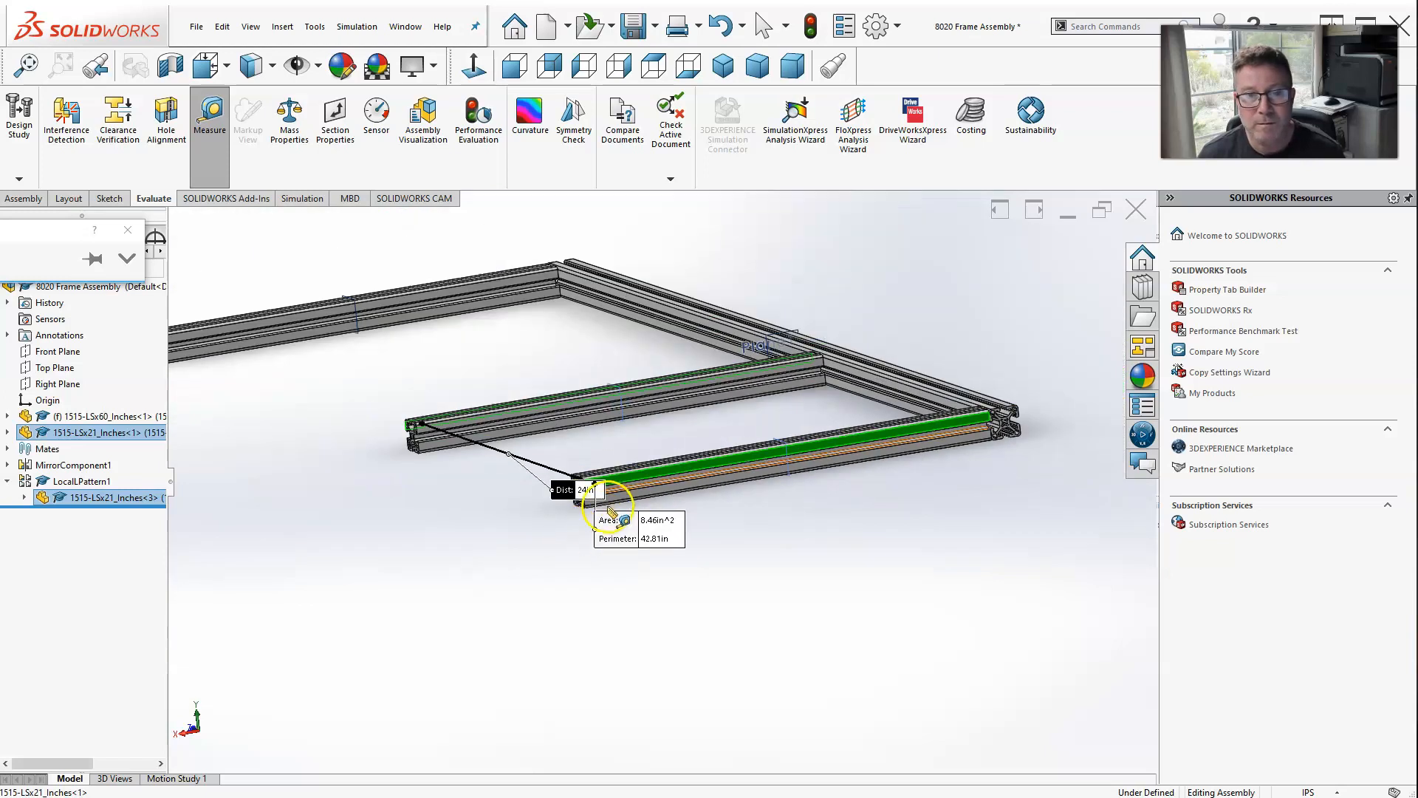
{"action": "middle_click_drag", "start_coordinate": [559, 526], "coordinate": [650, 538]}
{"action": "scroll", "coordinate": [649, 539], "scroll_direction": "up", "scroll_amount": 3}
{"action": "scroll", "coordinate": [926, 517], "scroll_direction": "down", "scroll_amount": 5}
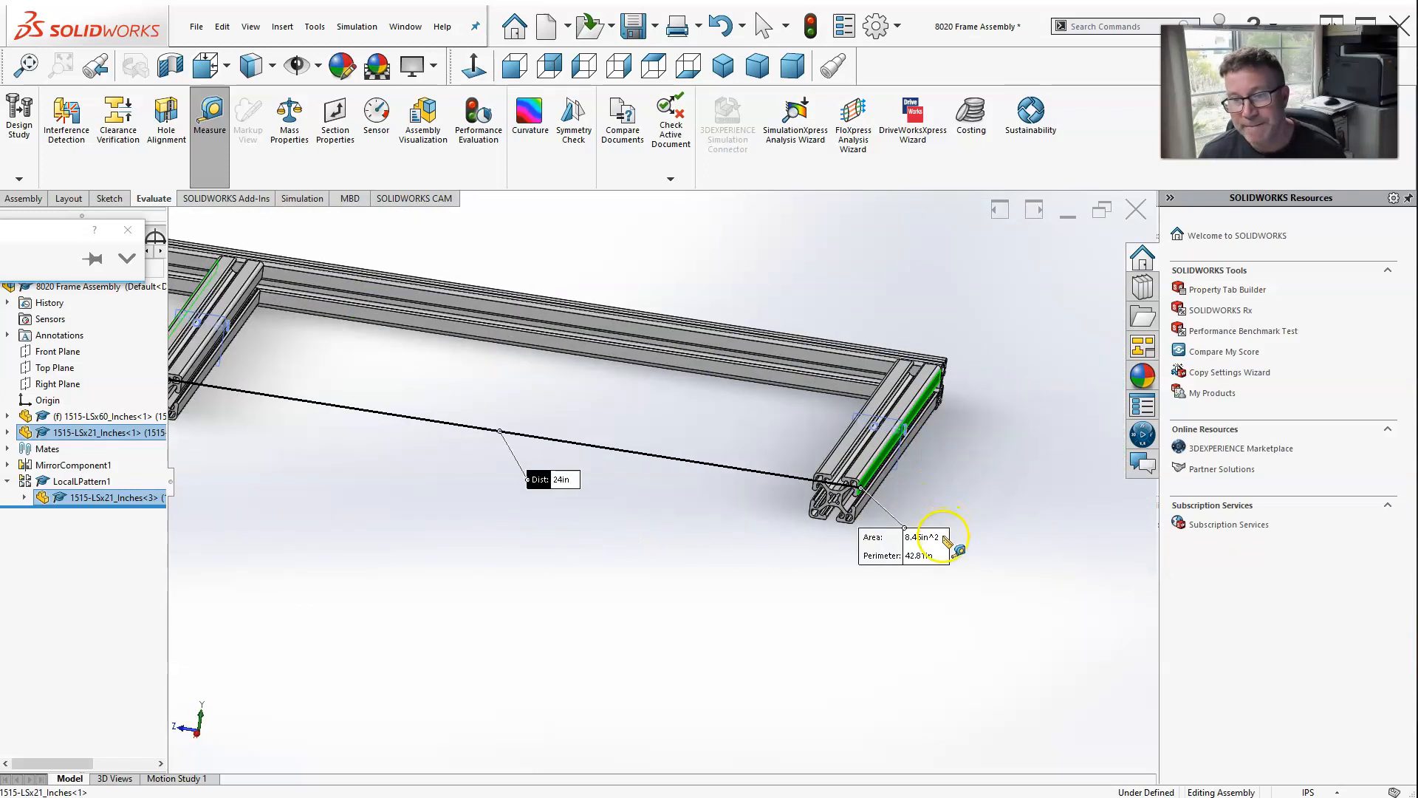
{"action": "scroll", "coordinate": [665, 565], "scroll_direction": "up", "scroll_amount": 4}
{"action": "left_click", "coordinate": [1008, 303]}
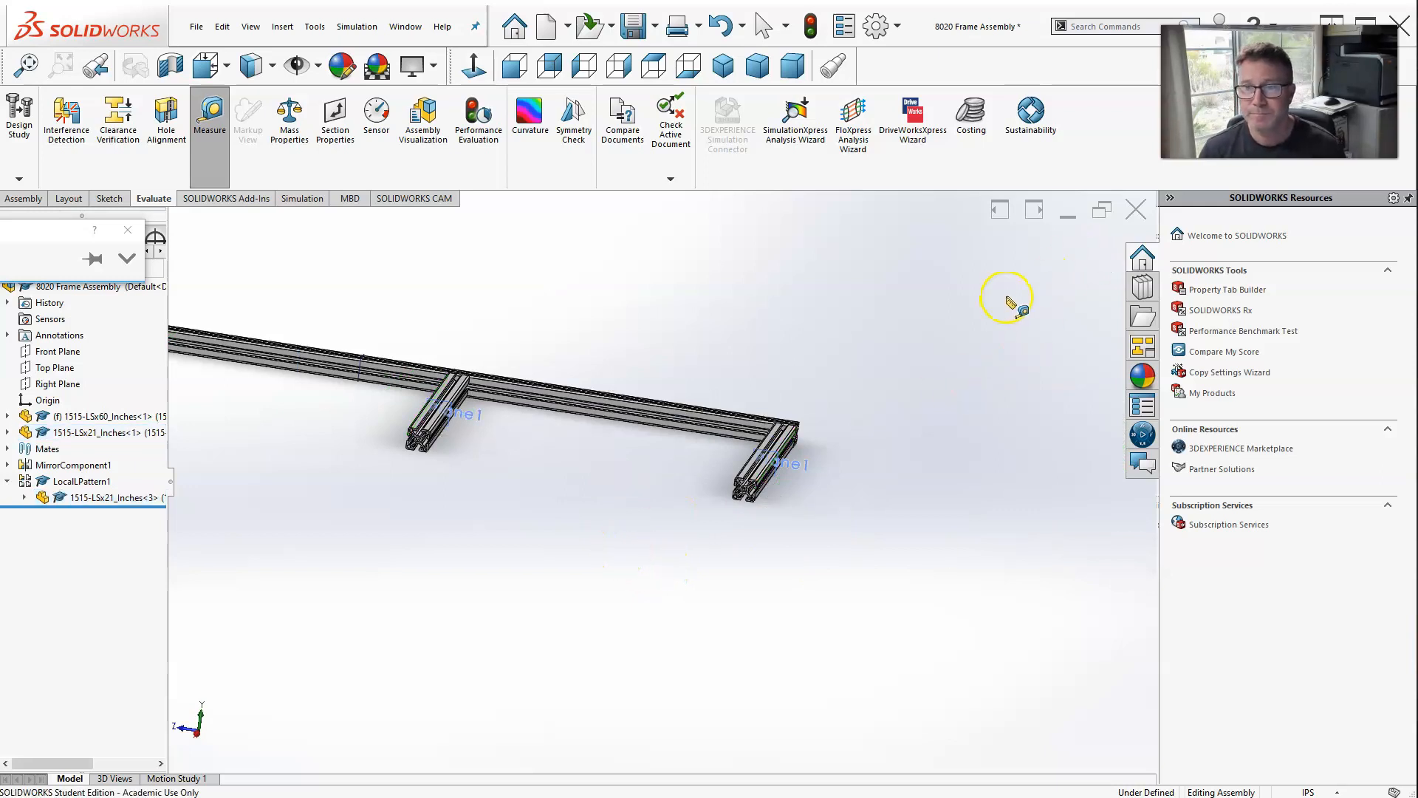
{"action": "left_click", "coordinate": [115, 247]}
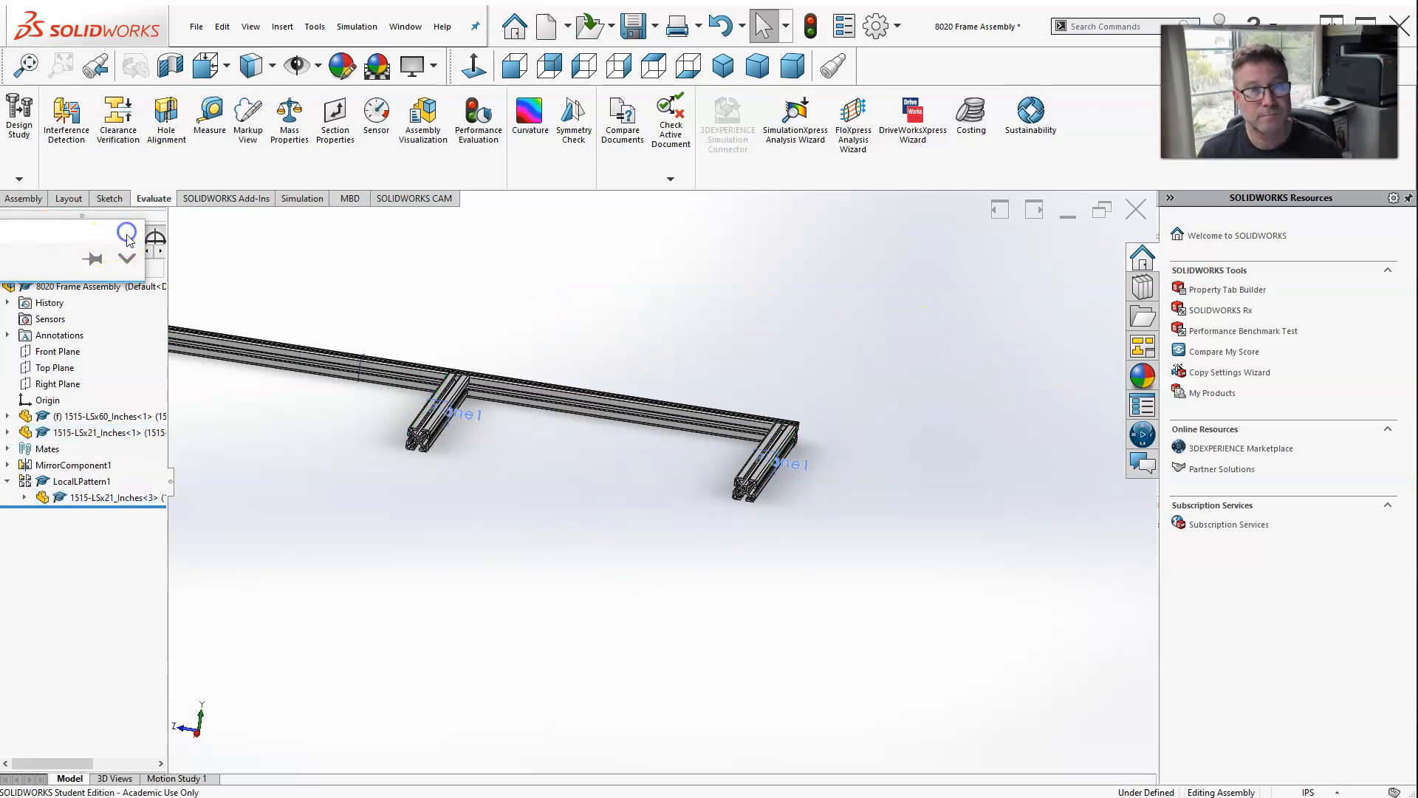
Mirror the 1515-LSx60_Inches rail about Plane1 of the middle crossbar to close the open side of the frame.
{"action": "middle_click_drag", "start_coordinate": [554, 304], "coordinate": [478, 441]}
{"action": "scroll", "coordinate": [735, 556], "scroll_direction": "down", "scroll_amount": 3}
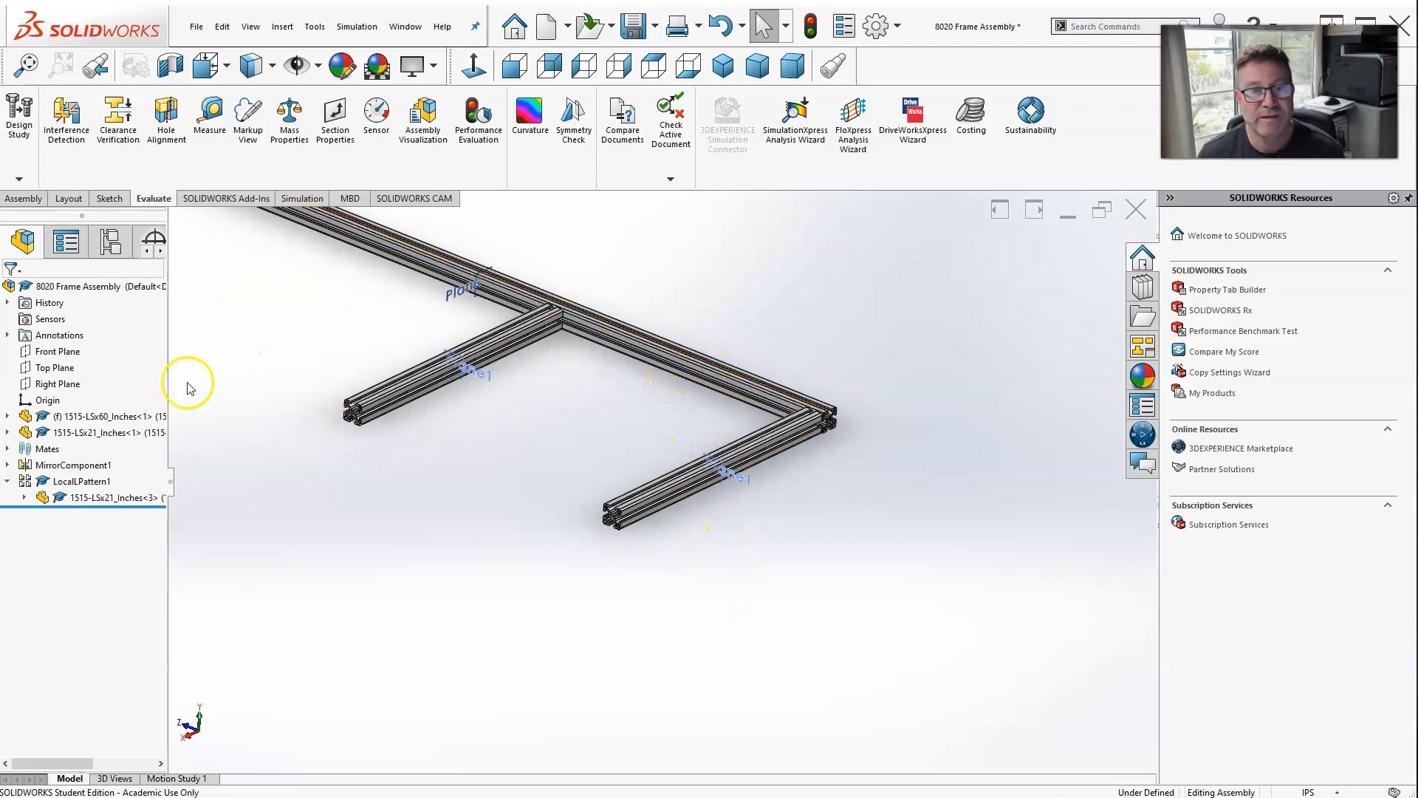
{"action": "left_click", "coordinate": [111, 416]}
{"action": "scroll", "coordinate": [517, 437], "scroll_direction": "up", "scroll_amount": 2}
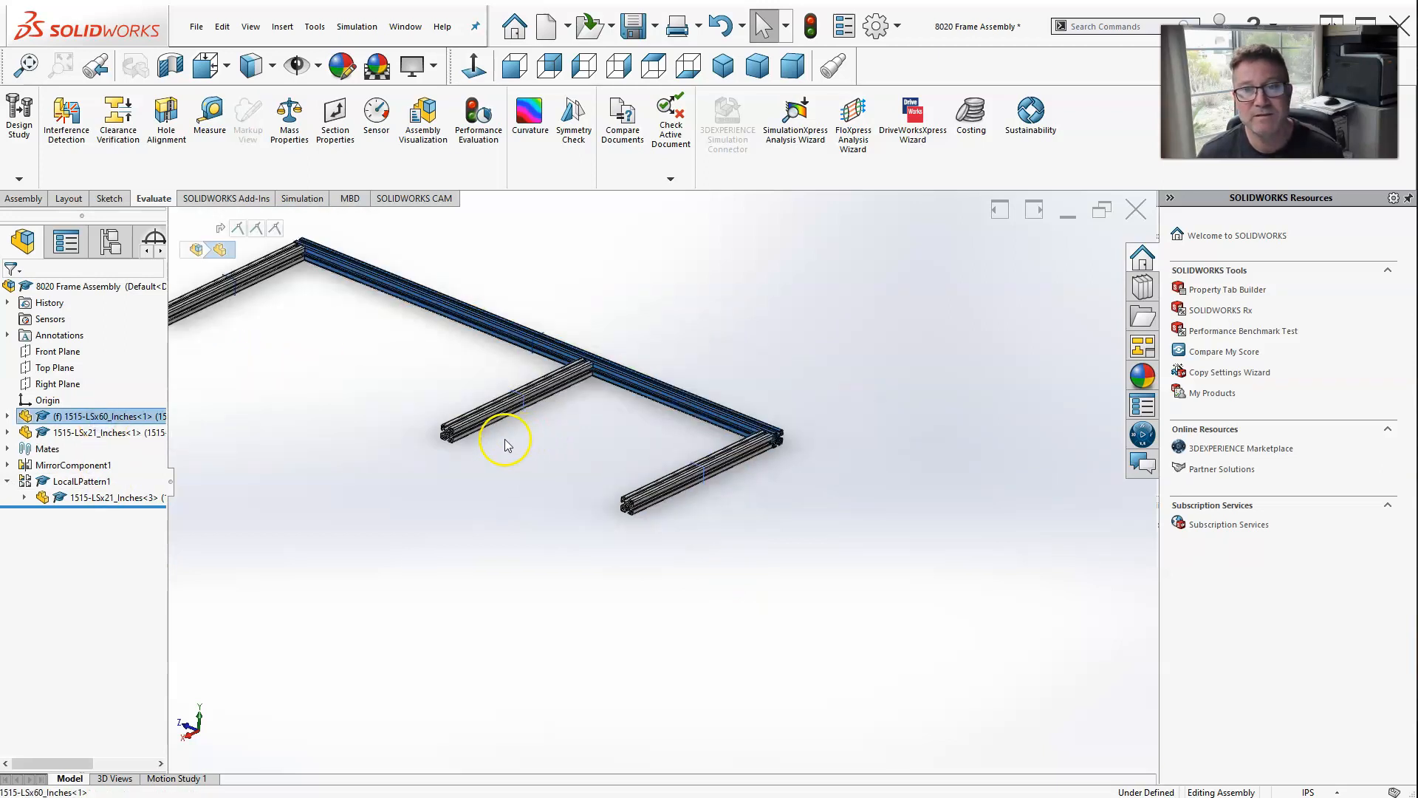
{"action": "left_click", "coordinate": [24, 198]}
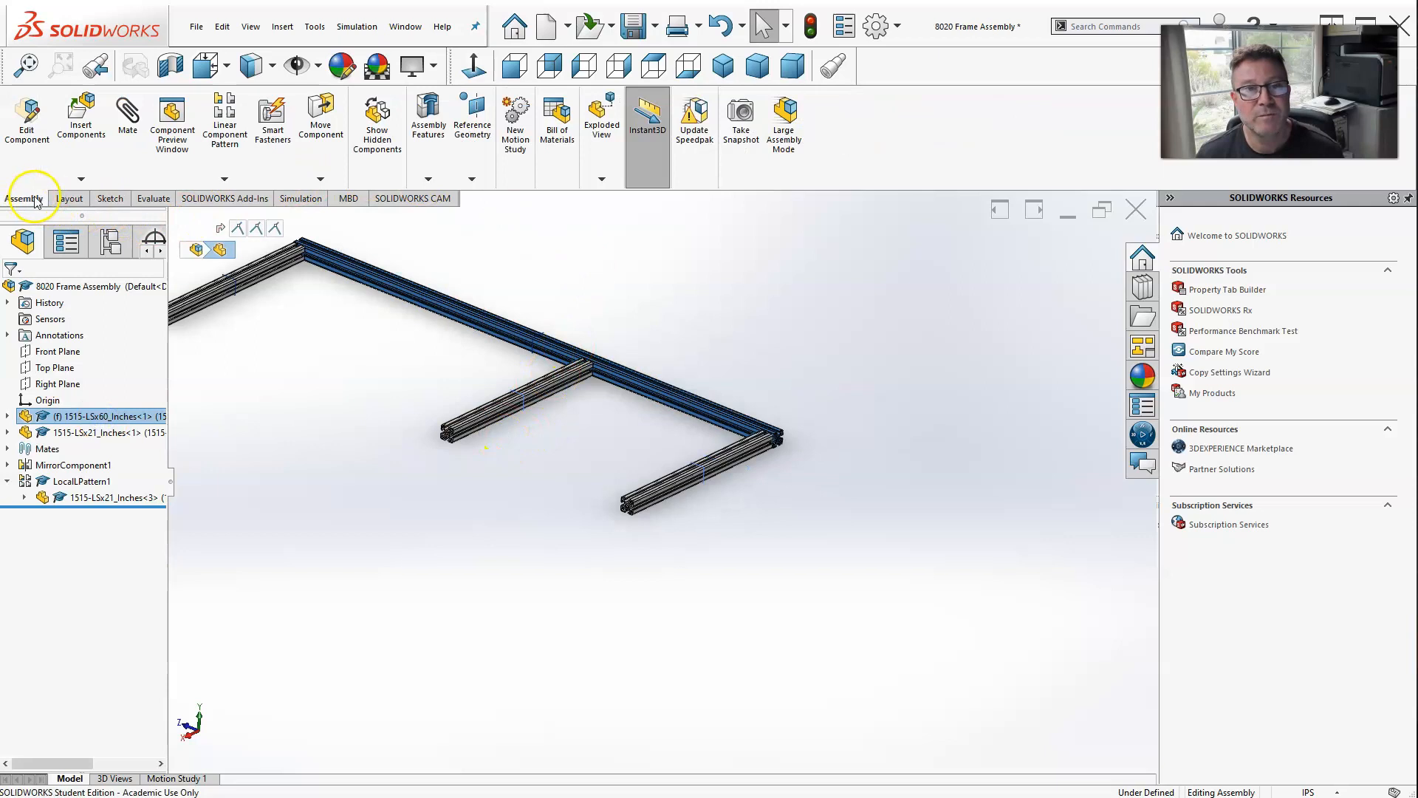
{"action": "left_click", "coordinate": [224, 179]}
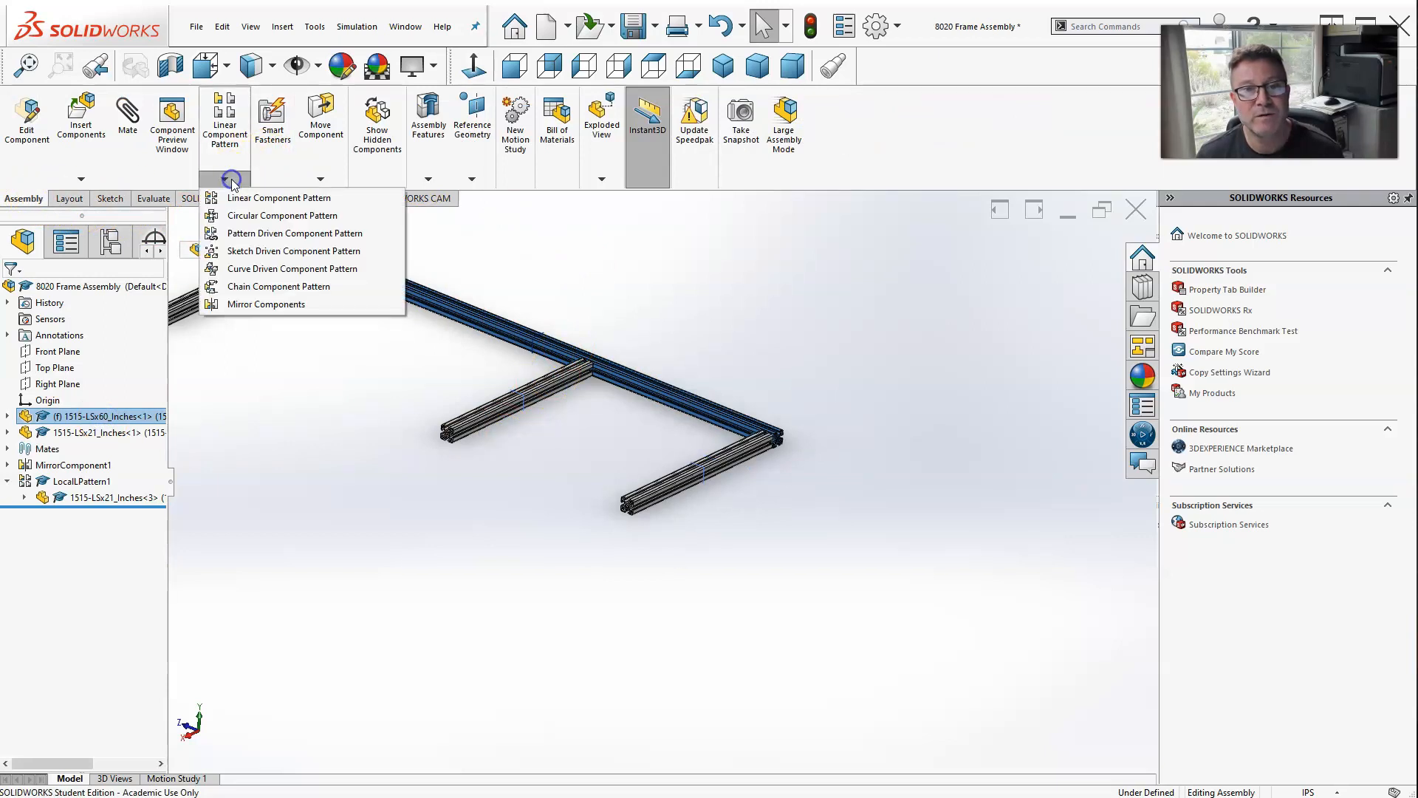
{"action": "left_click", "coordinate": [256, 306]}
{"action": "scroll", "coordinate": [522, 418], "scroll_direction": "down", "scroll_amount": 5}
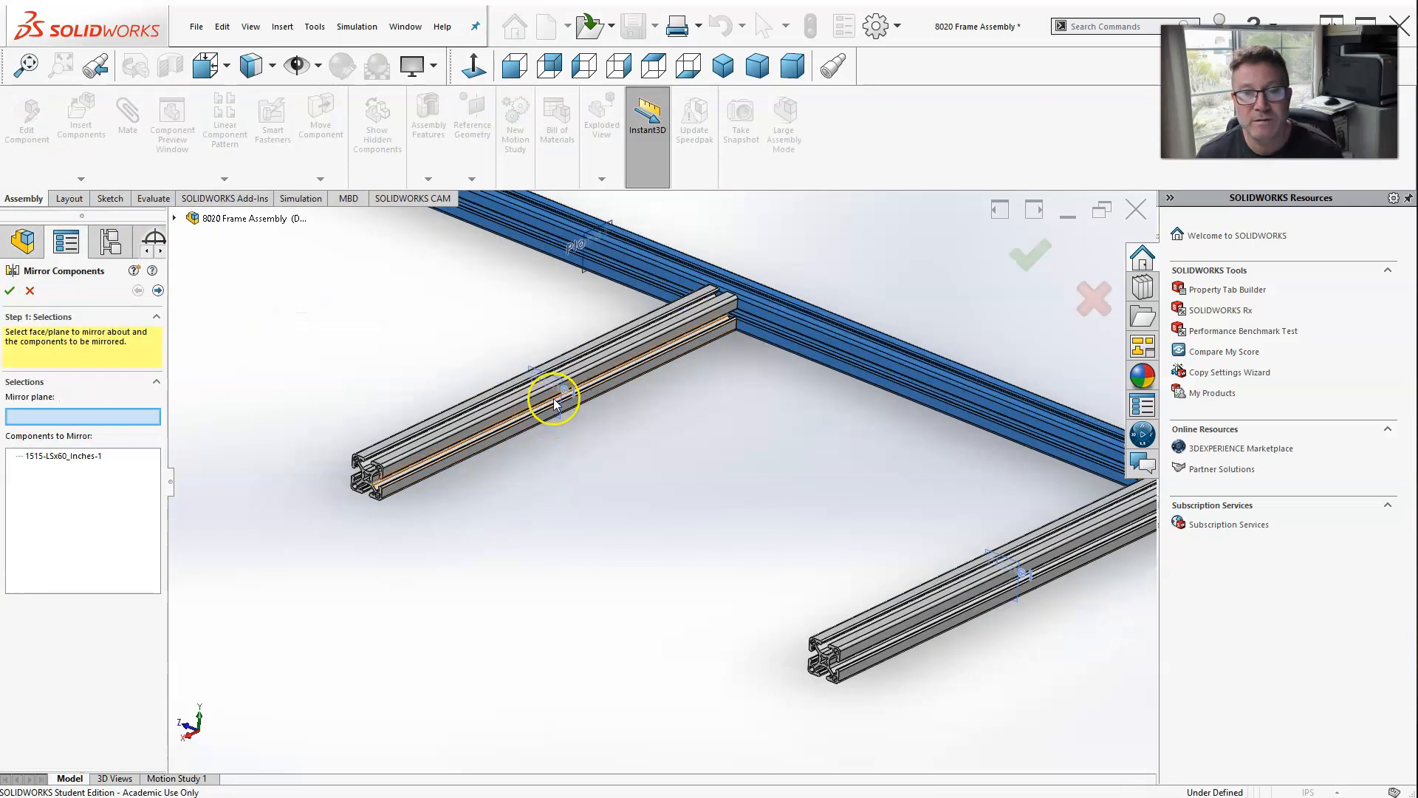
{"action": "left_click", "coordinate": [562, 392]}
{"action": "key", "text": "f"}
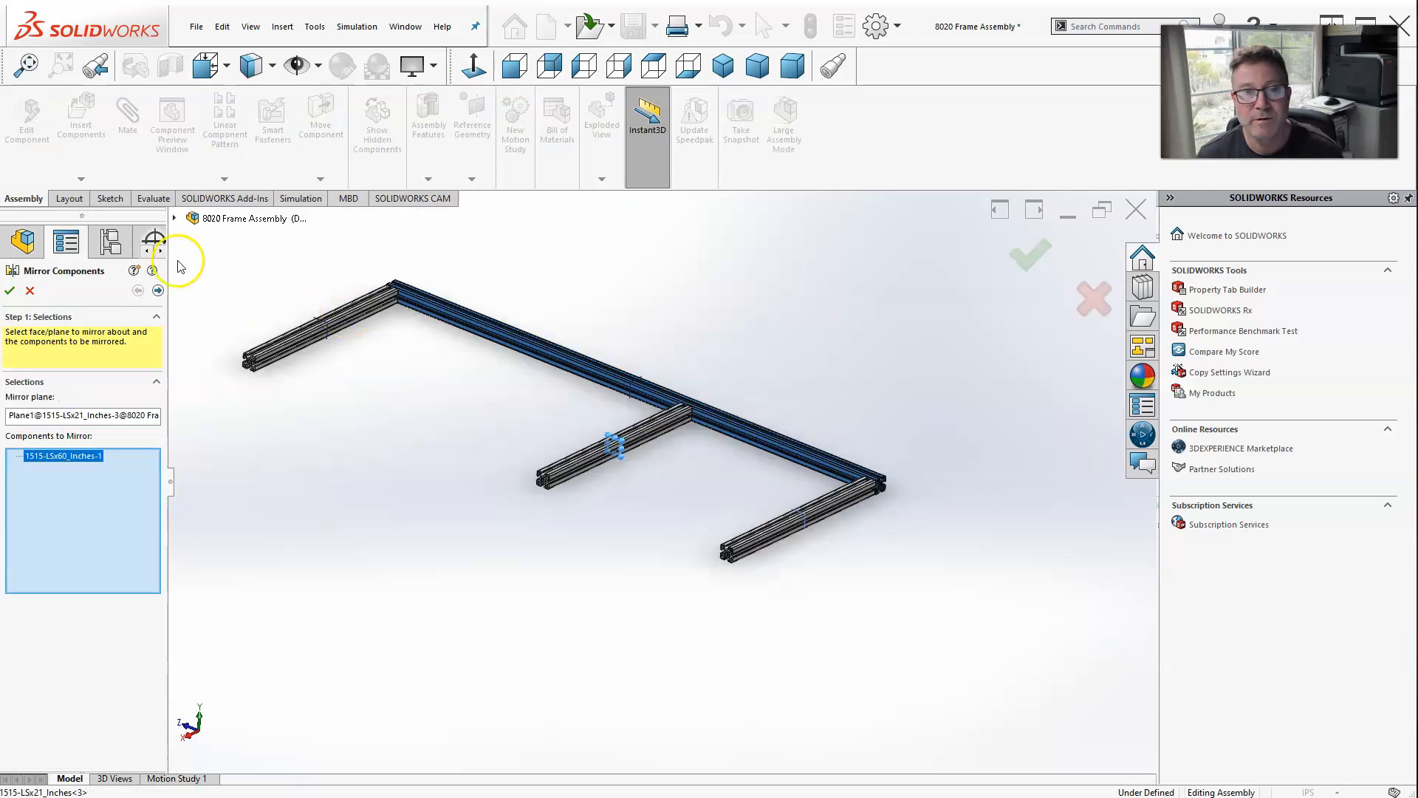
{"action": "left_click", "coordinate": [10, 291]}
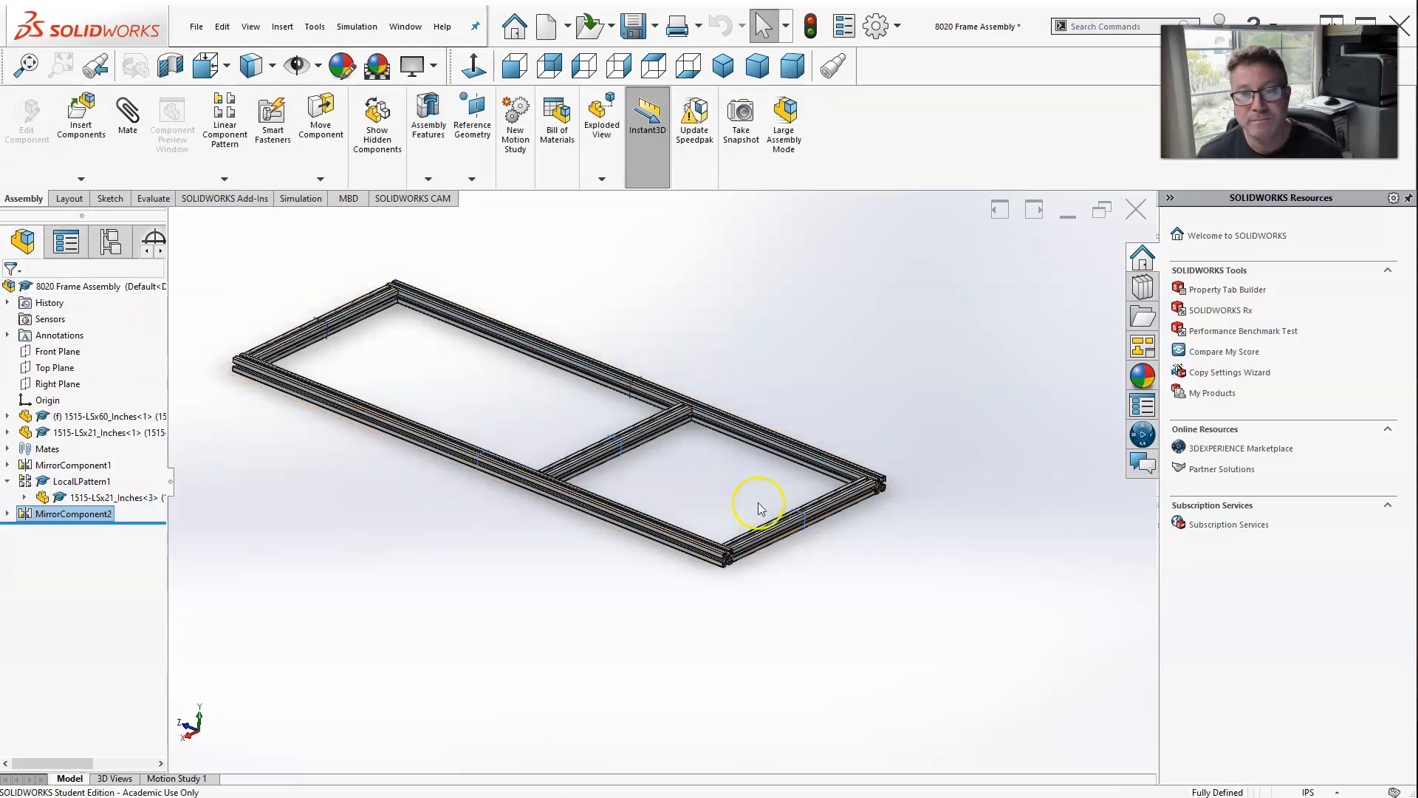
Switch from the frame assembly to the open 1515-LSx60_Inches part document.
{"action": "middle_click_drag", "start_coordinate": [606, 477], "coordinate": [796, 481]}
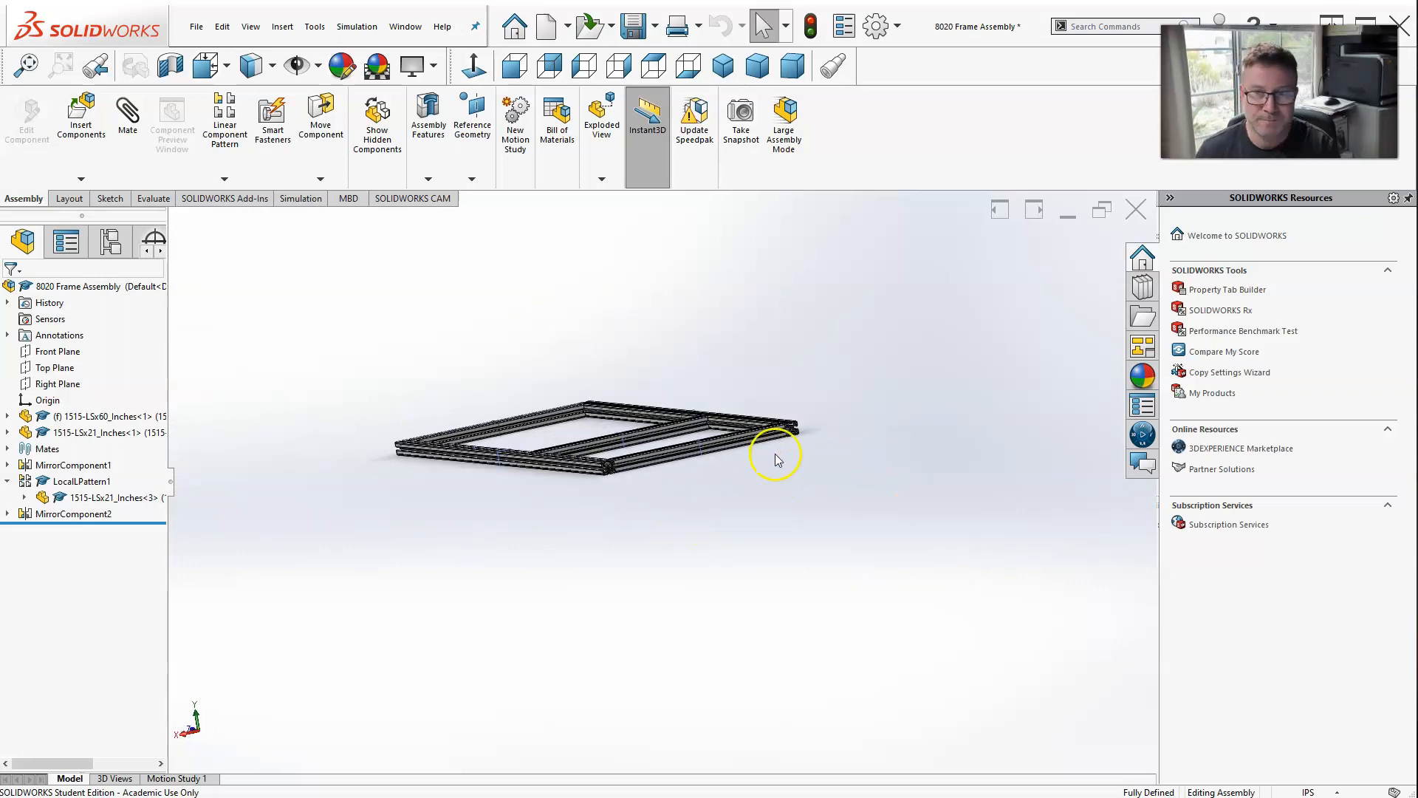
{"action": "scroll", "coordinate": [775, 447], "scroll_direction": "down", "scroll_amount": 3}
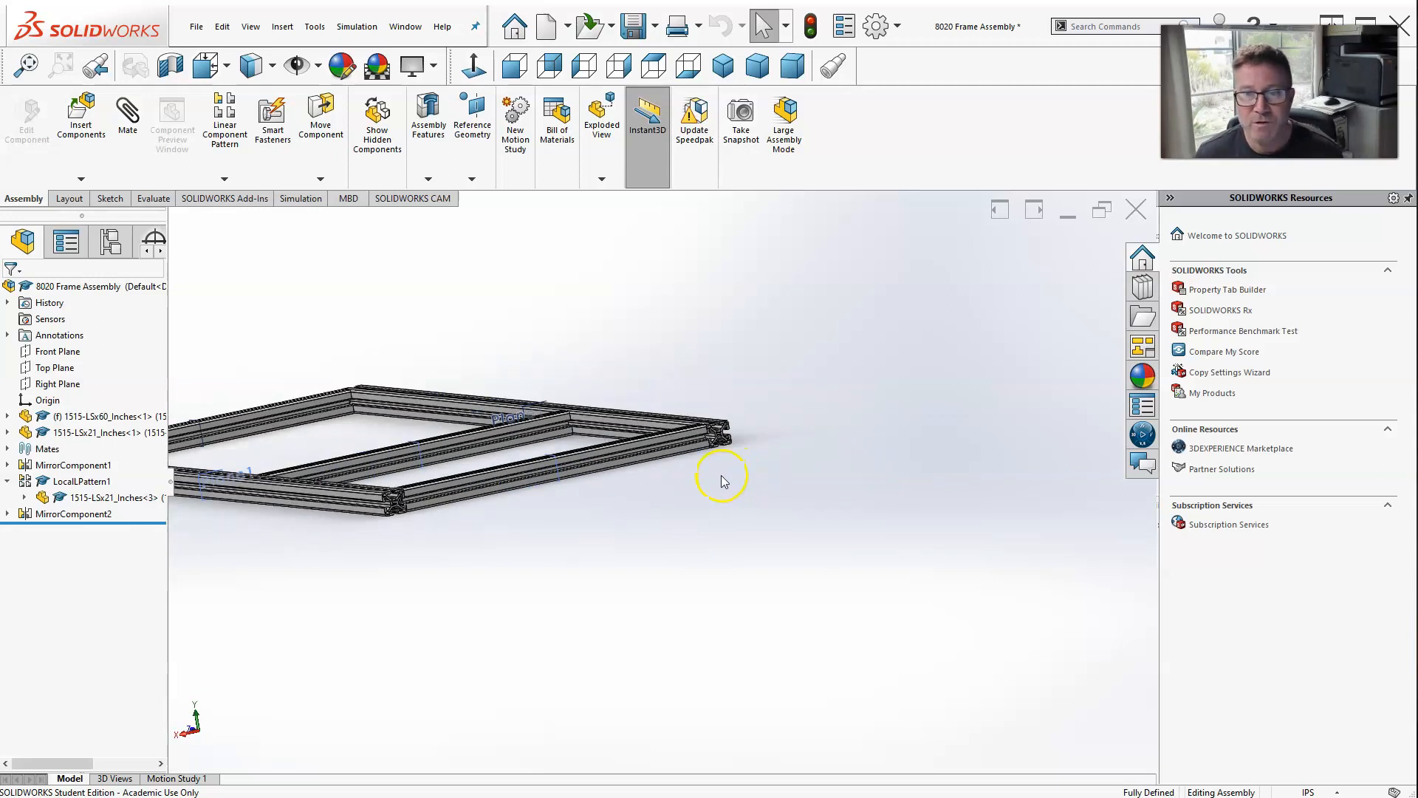
{"action": "scroll", "coordinate": [706, 443], "scroll_direction": "down", "scroll_amount": 6}
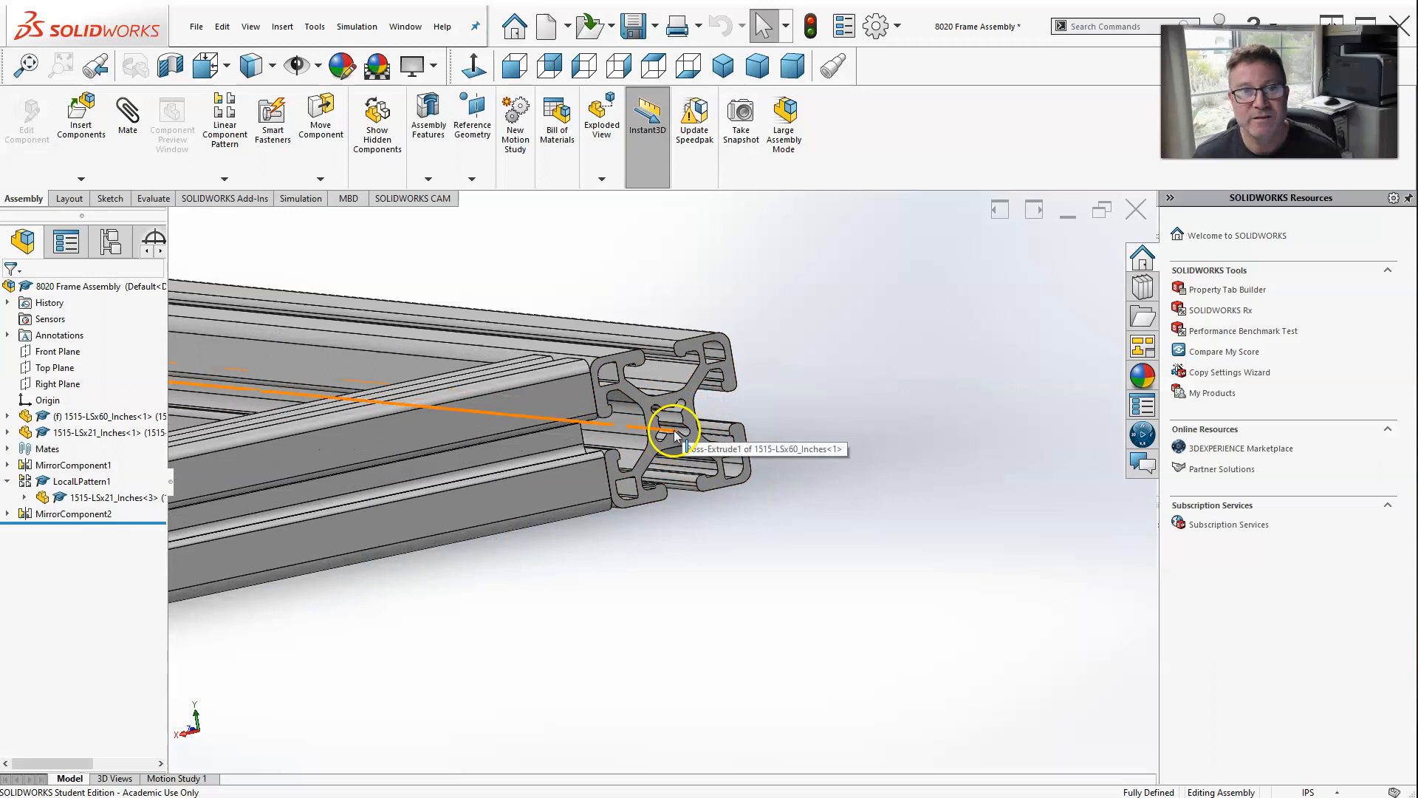
{"action": "scroll", "coordinate": [586, 386], "scroll_direction": "up", "scroll_amount": 9}
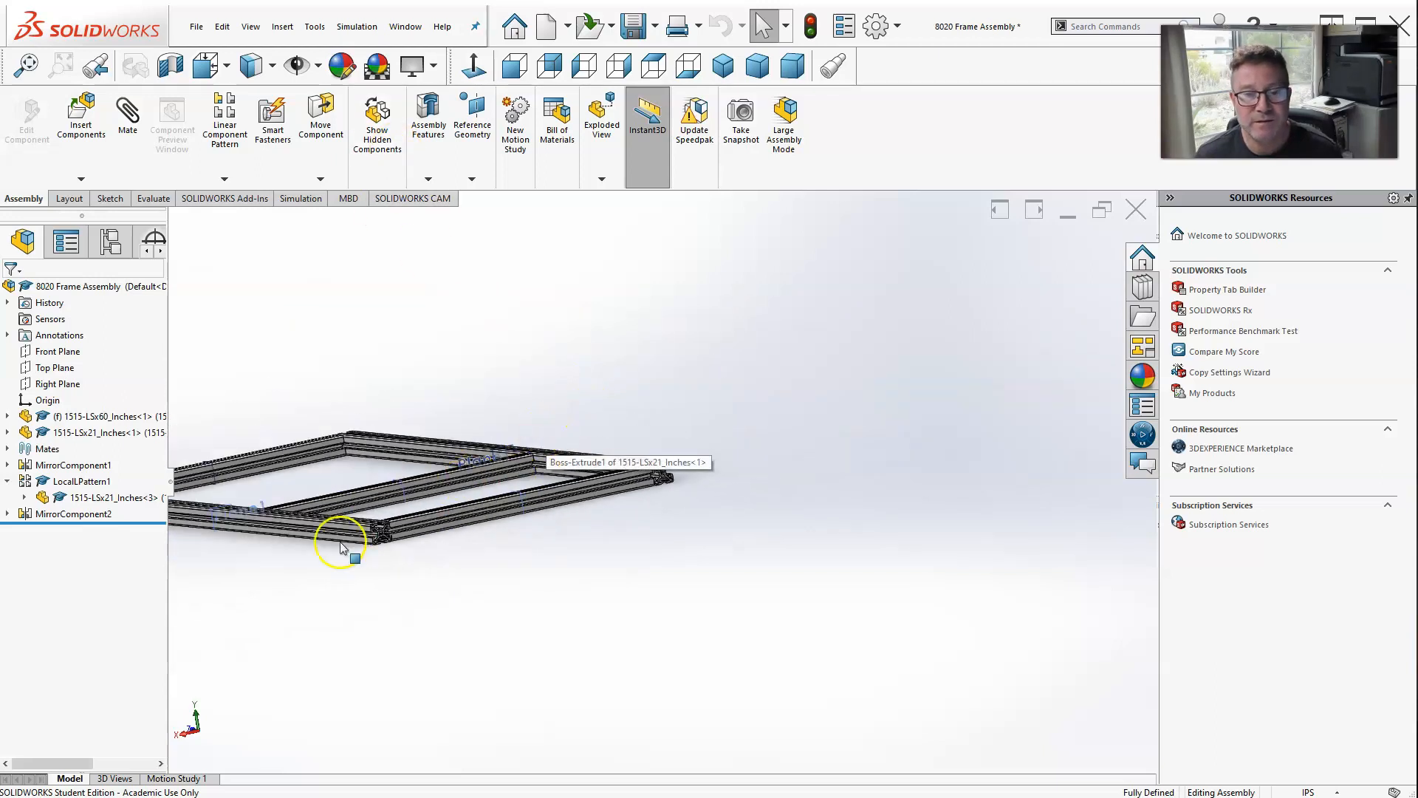
{"action": "left_click", "coordinate": [404, 26]}
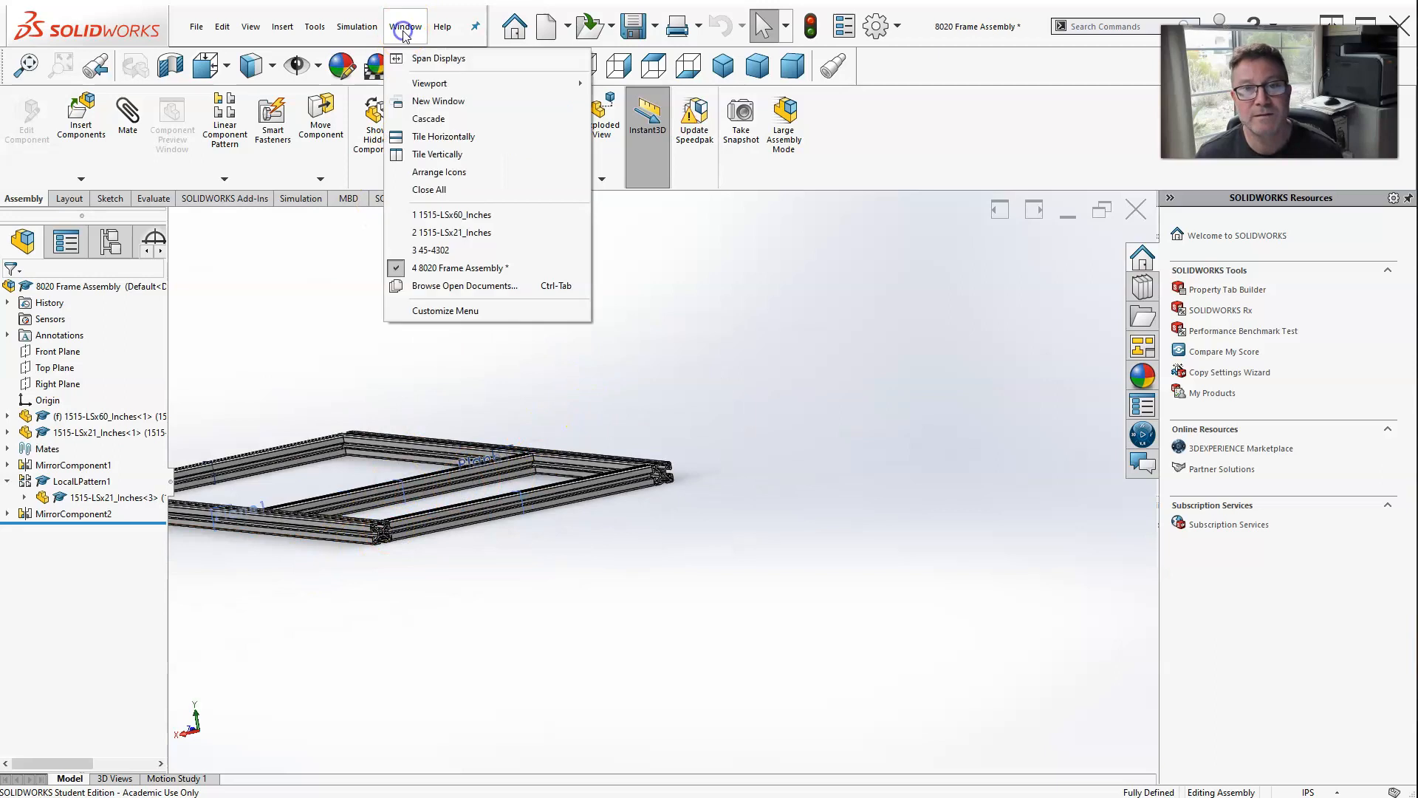
{"action": "left_click", "coordinate": [817, 373]}
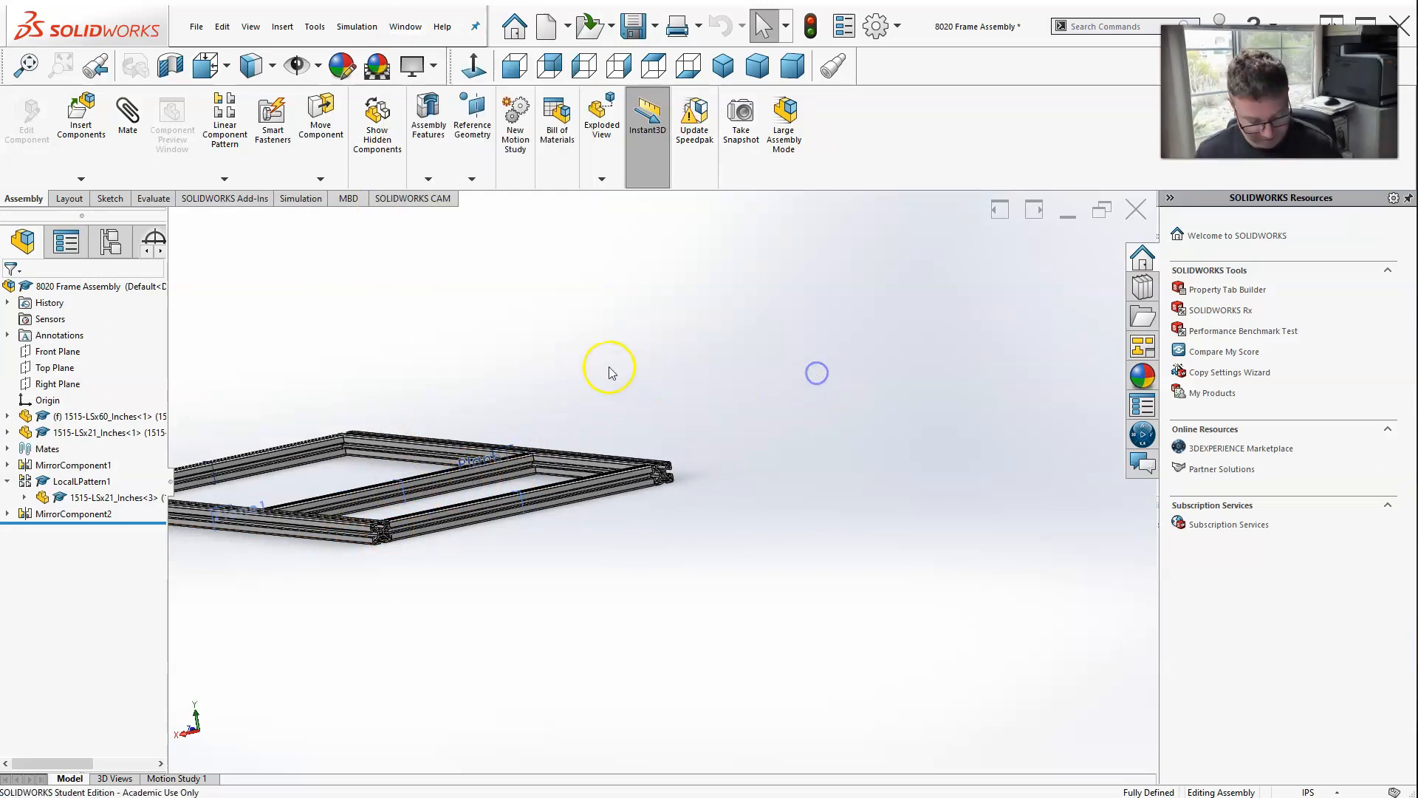
{"action": "left_click", "coordinate": [405, 26]}
{"action": "left_click", "coordinate": [445, 215]}
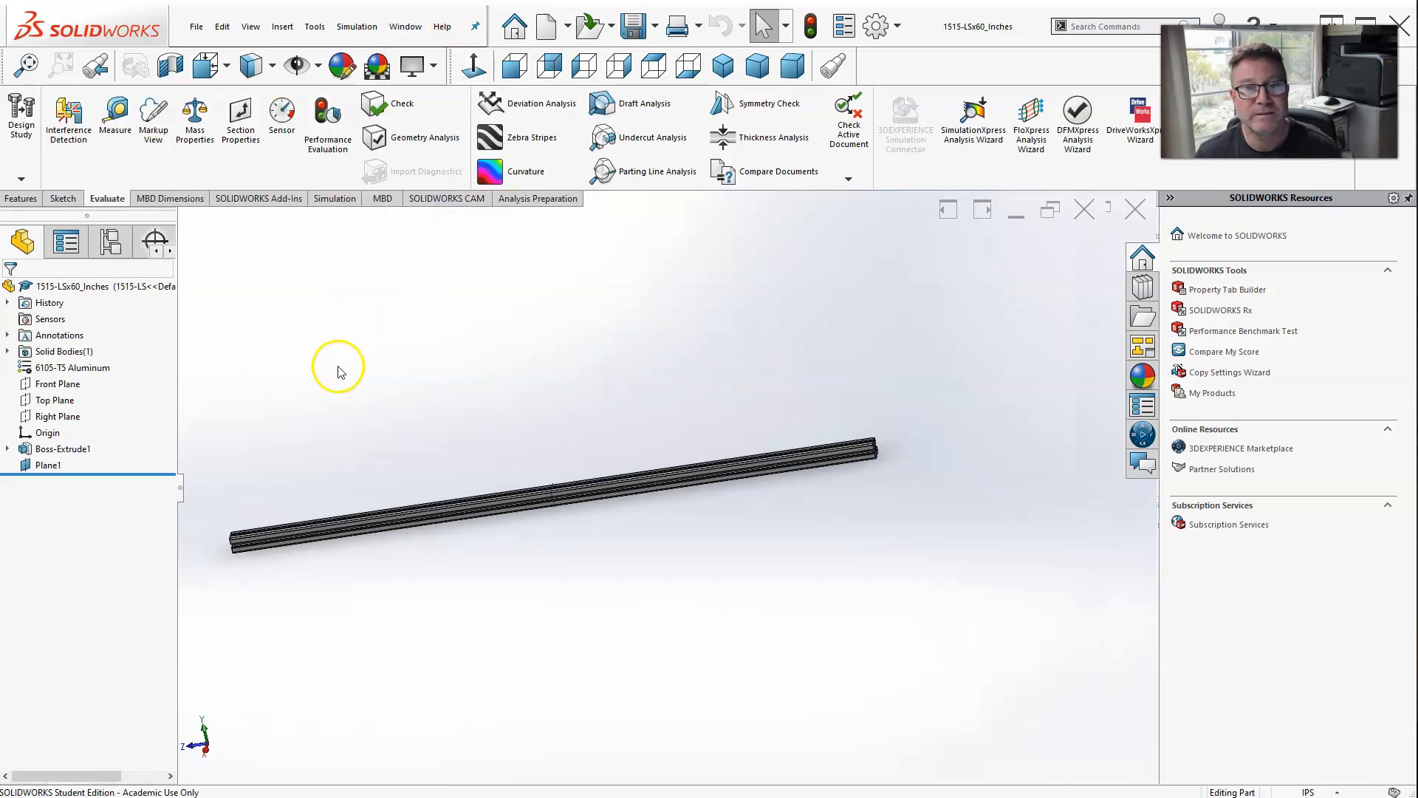
Create a reference axis from the cylindrical face of the centre bore at the end of the extrusion.
{"action": "scroll", "coordinate": [687, 539], "scroll_direction": "down", "scroll_amount": 10}
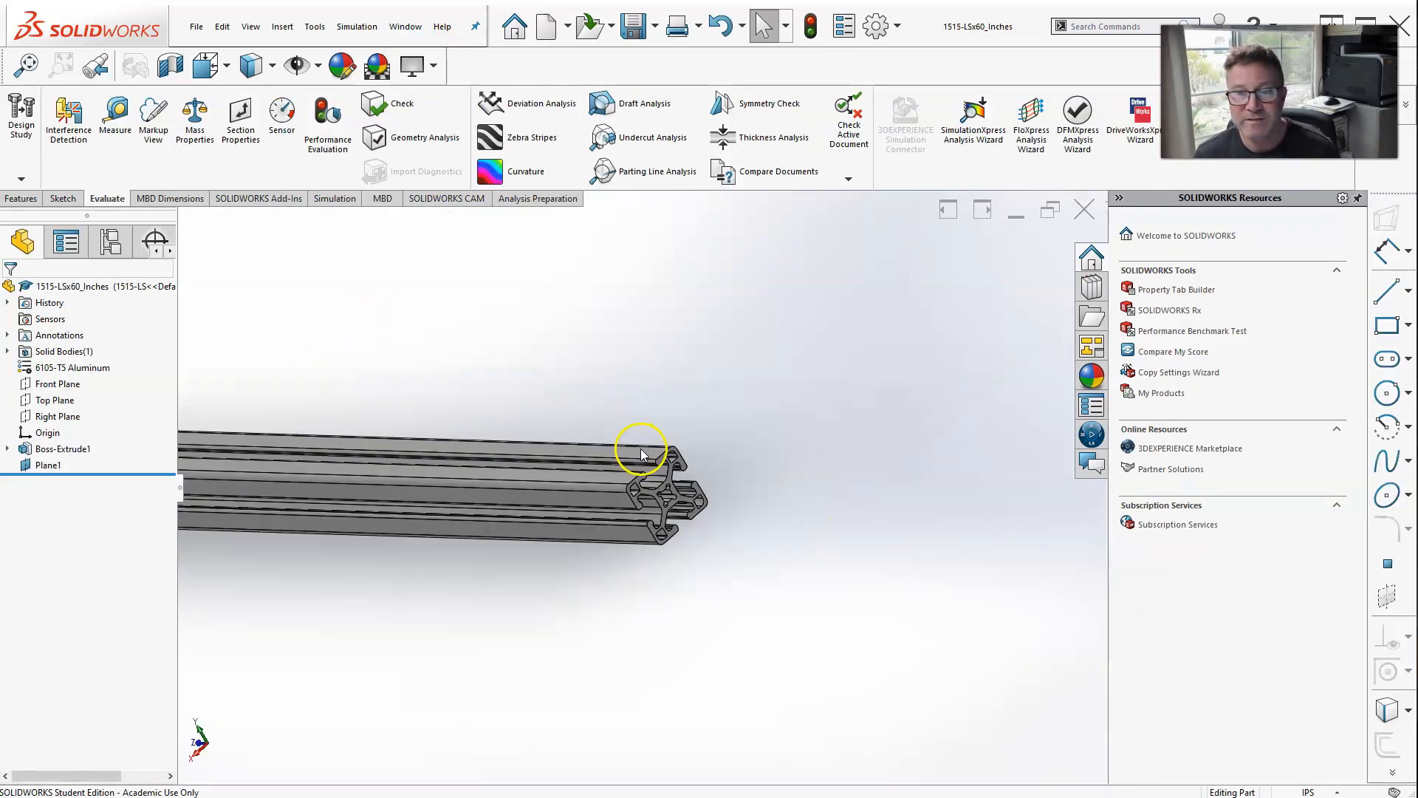
{"action": "left_click", "coordinate": [315, 27]}
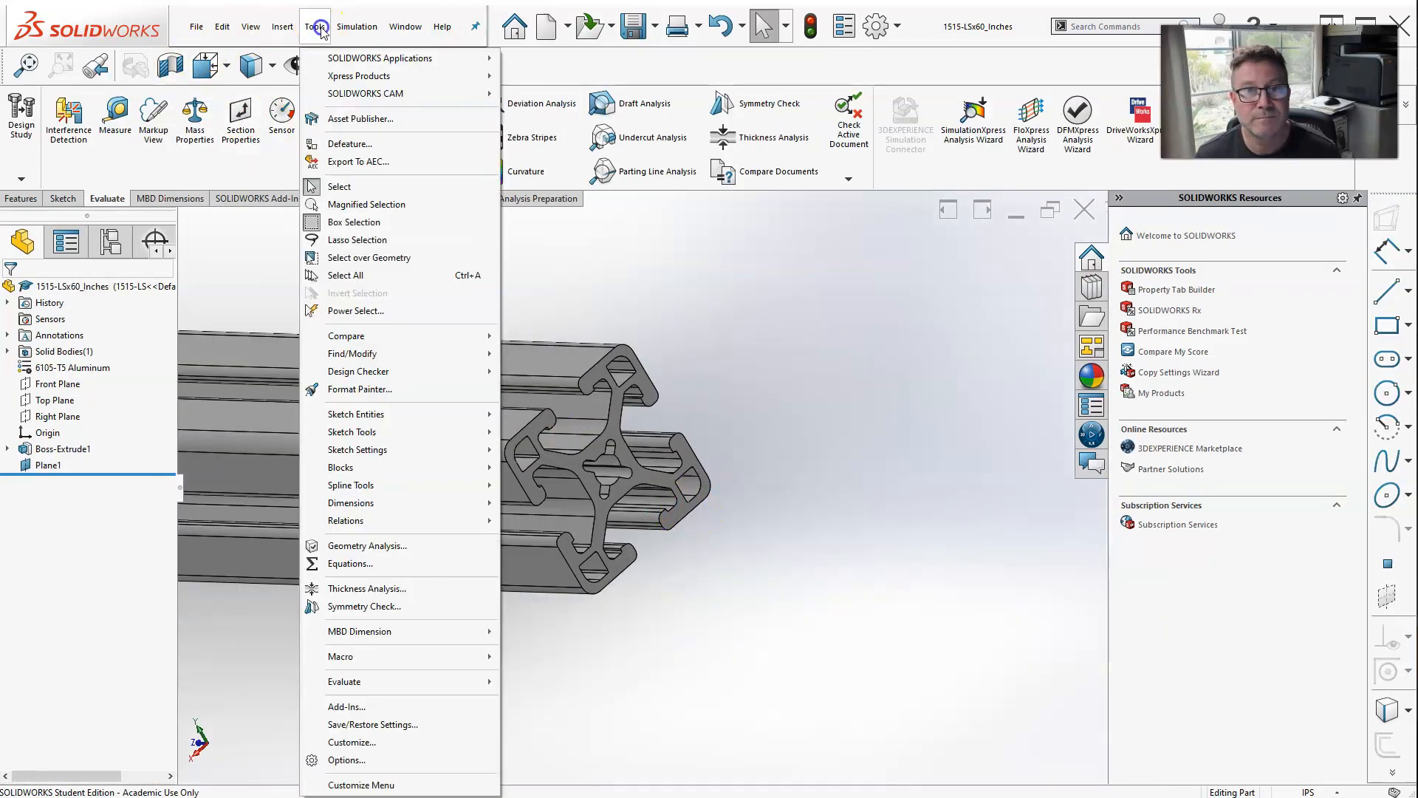
{"action": "left_click", "coordinate": [282, 26]}
{"action": "left_click", "coordinate": [293, 270]}
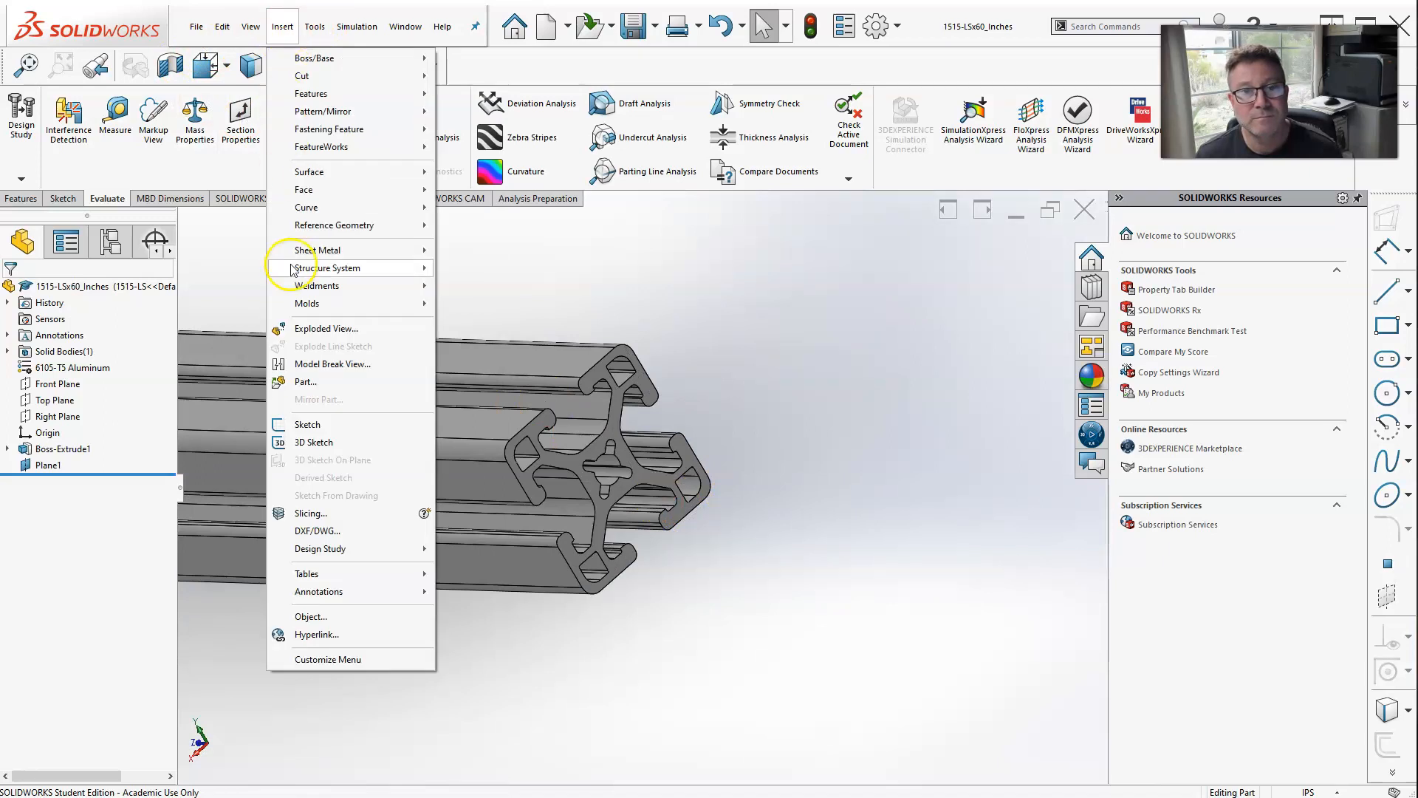
{"action": "left_click", "coordinate": [314, 225]}
{"action": "left_click", "coordinate": [475, 262]}
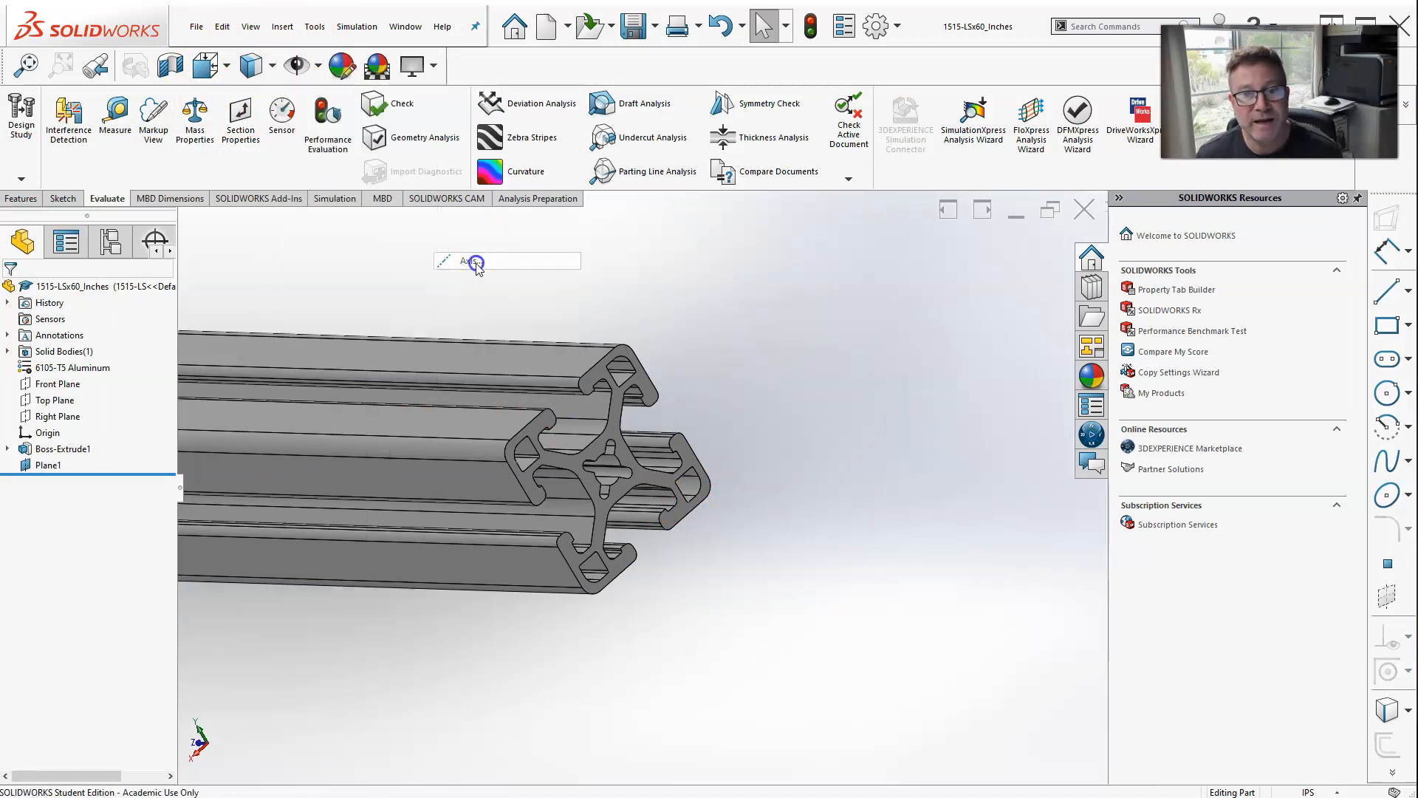
{"action": "scroll", "coordinate": [613, 473], "scroll_direction": "down", "scroll_amount": 3}
{"action": "left_click", "coordinate": [579, 433]}
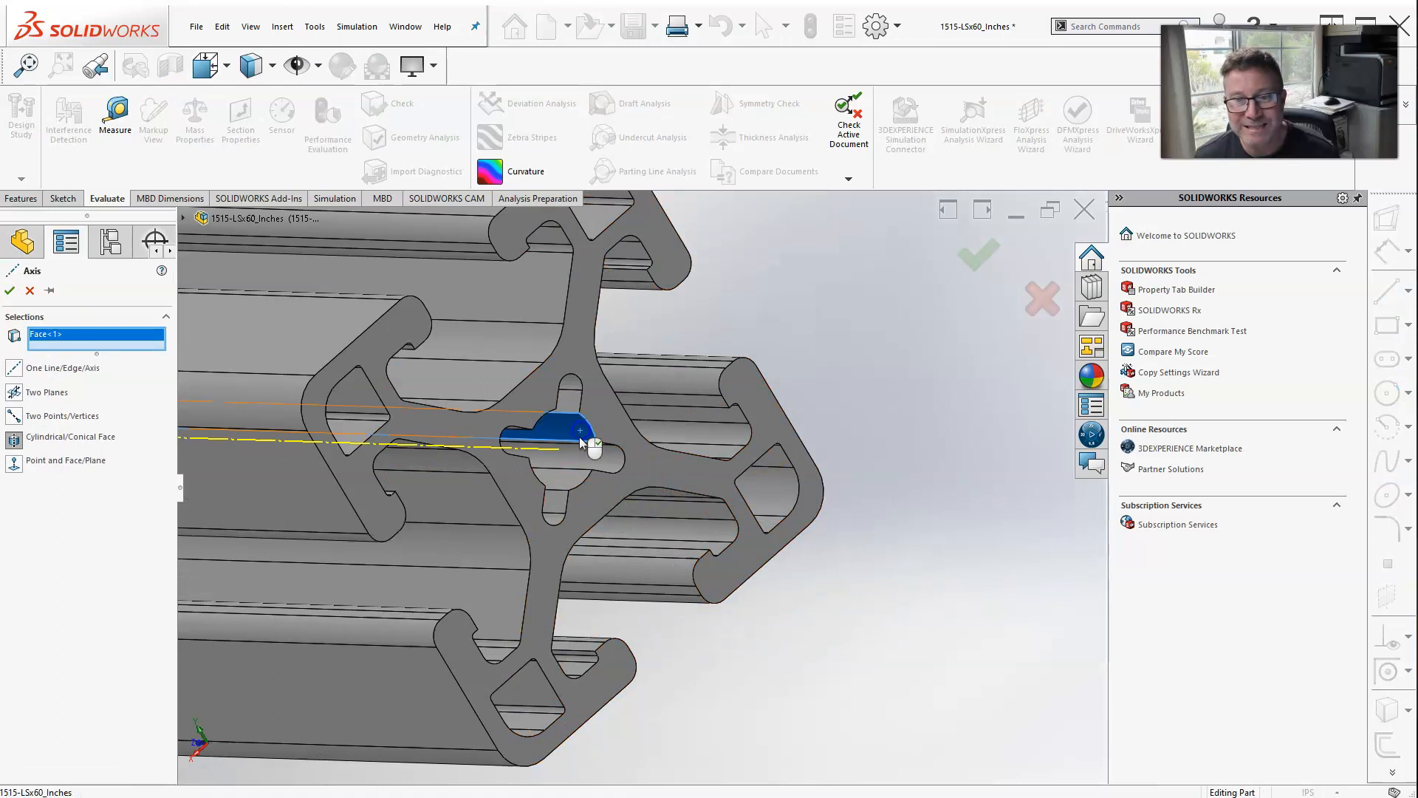
{"action": "right_click", "coordinate": [579, 436]}
Save the 1515-LSx60_Inches part with the new reference axis along its full length.
{"action": "scroll", "coordinate": [820, 487], "scroll_direction": "up", "scroll_amount": 6}
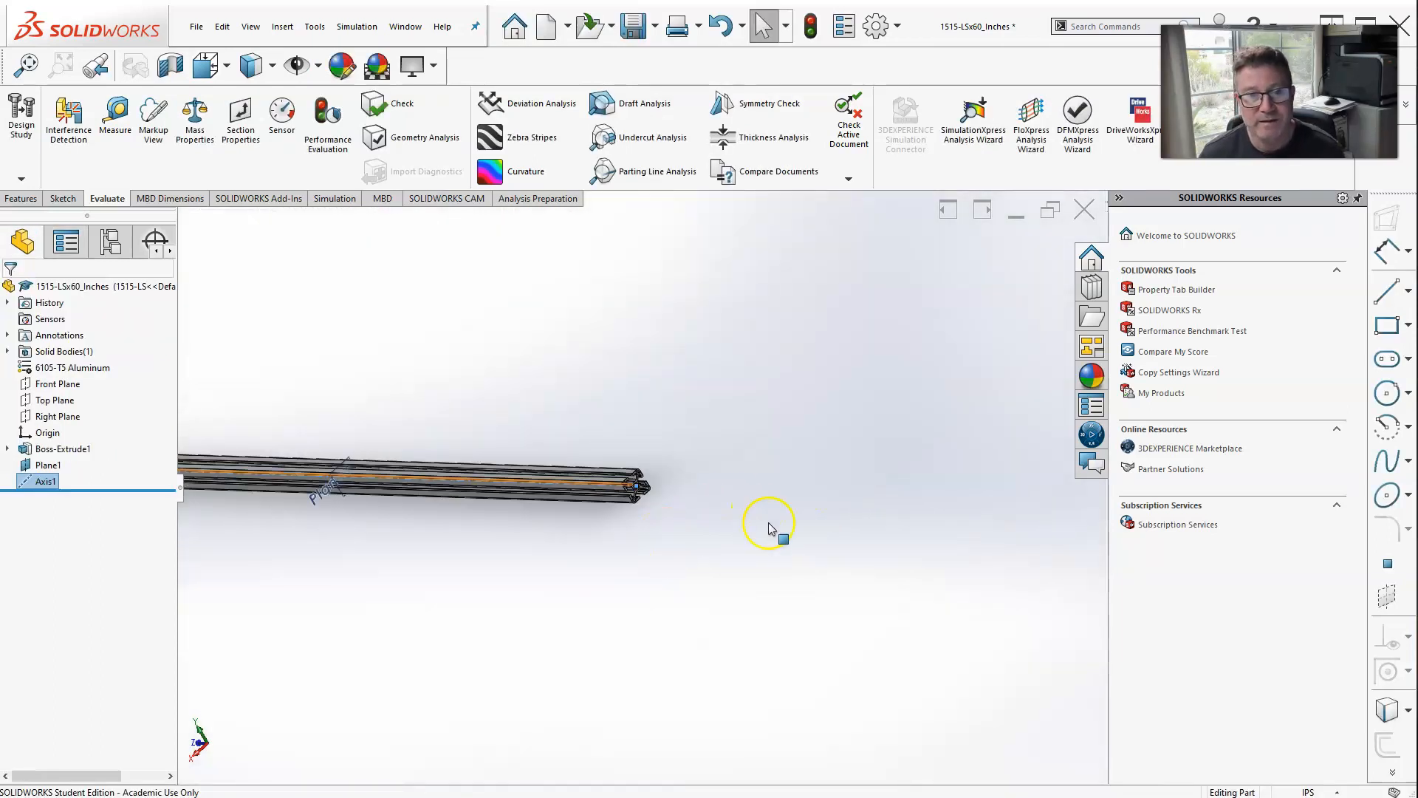
{"action": "scroll", "coordinate": [769, 526], "scroll_direction": "up", "scroll_amount": 4}
{"action": "scroll", "coordinate": [456, 451], "scroll_direction": "down", "scroll_amount": 7}
{"action": "scroll", "coordinate": [436, 363], "scroll_direction": "up", "scroll_amount": 3}
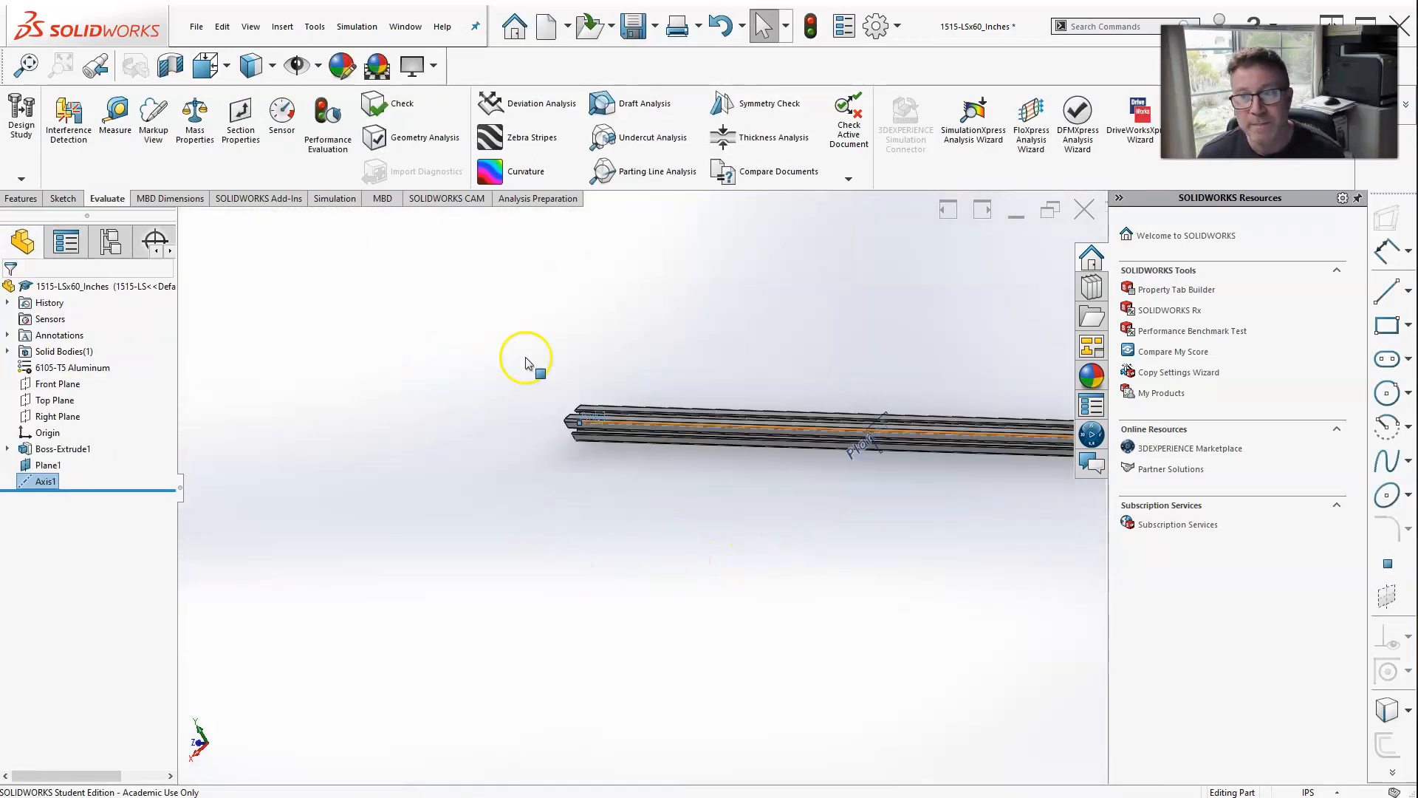
{"action": "key", "text": "ctrl+s"}
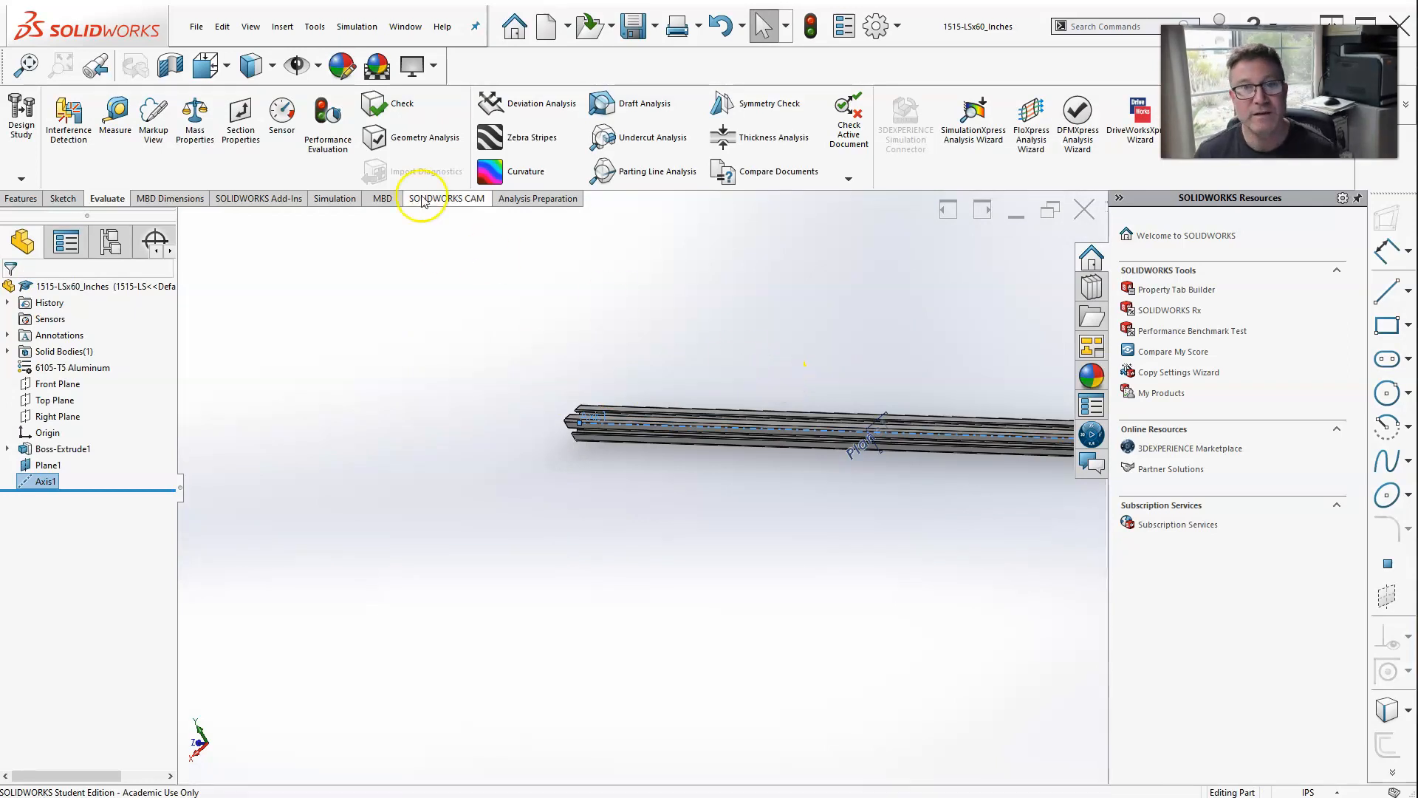
Return to the 8020 Frame Assembly document and rebuild it with the changed part.
{"action": "left_click", "coordinate": [404, 28]}
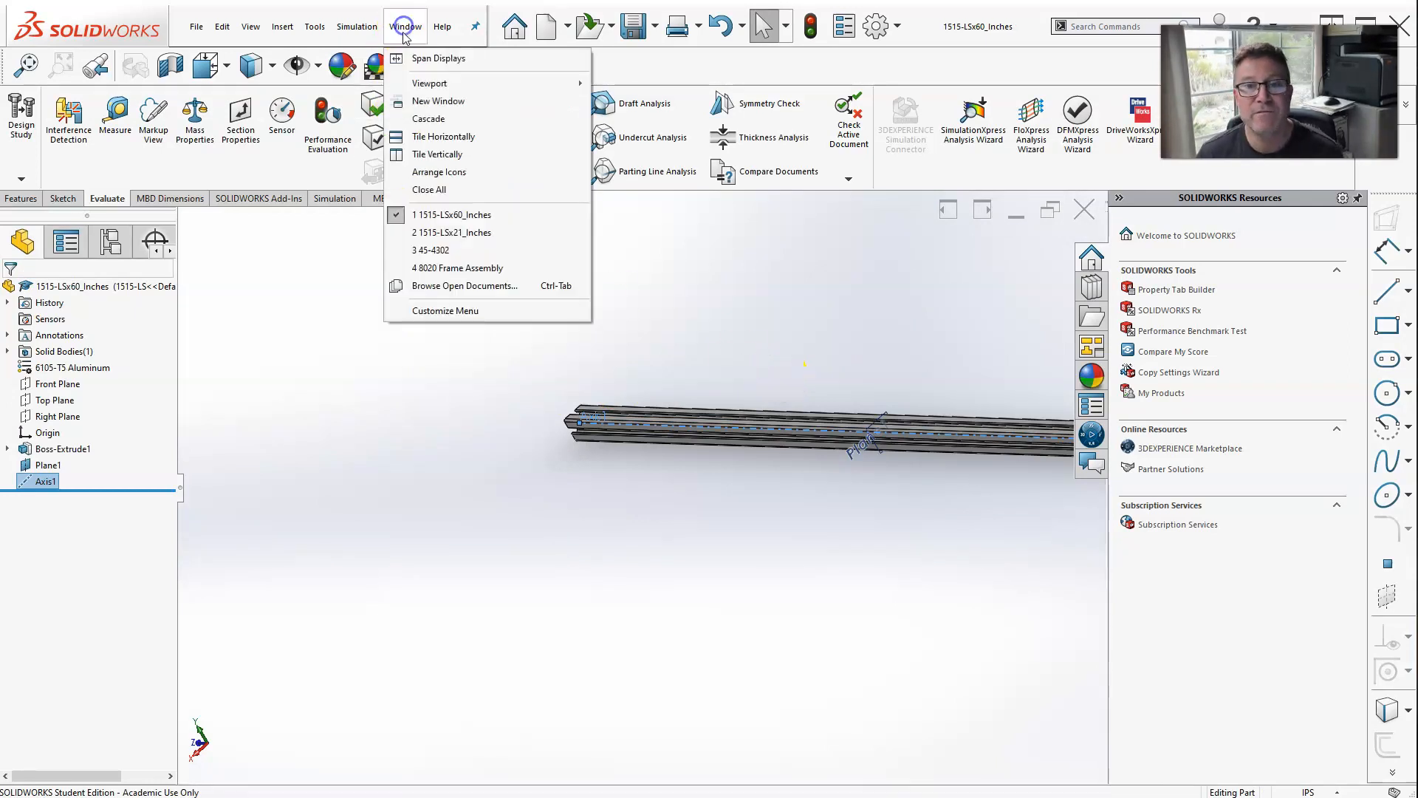
{"action": "left_click", "coordinate": [435, 268]}
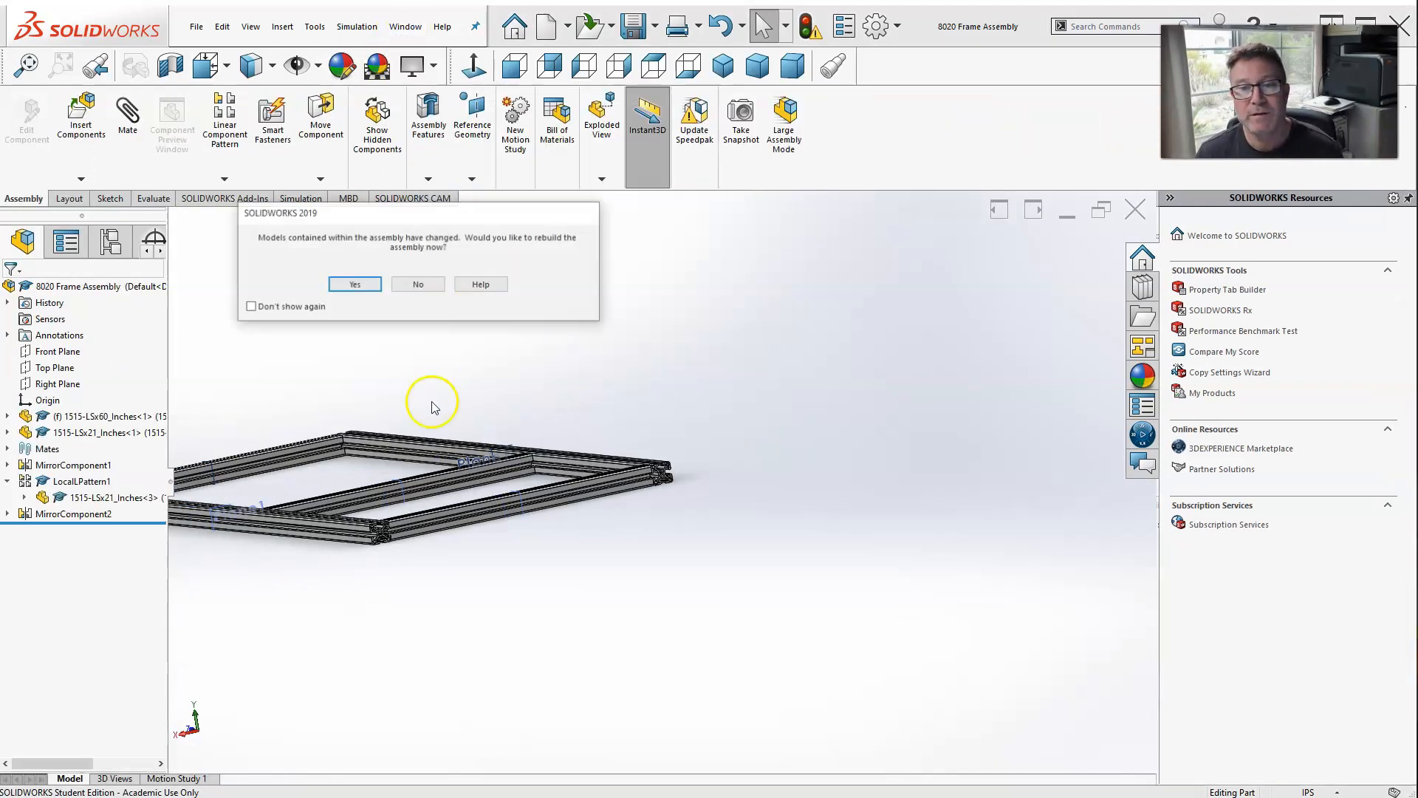
{"action": "left_click", "coordinate": [355, 284]}
{"action": "scroll", "coordinate": [823, 443], "scroll_direction": "up", "scroll_amount": 3}
{"action": "scroll", "coordinate": [650, 496], "scroll_direction": "down", "scroll_amount": 4}
{"action": "scroll", "coordinate": [713, 454], "scroll_direction": "down", "scroll_amount": 3}
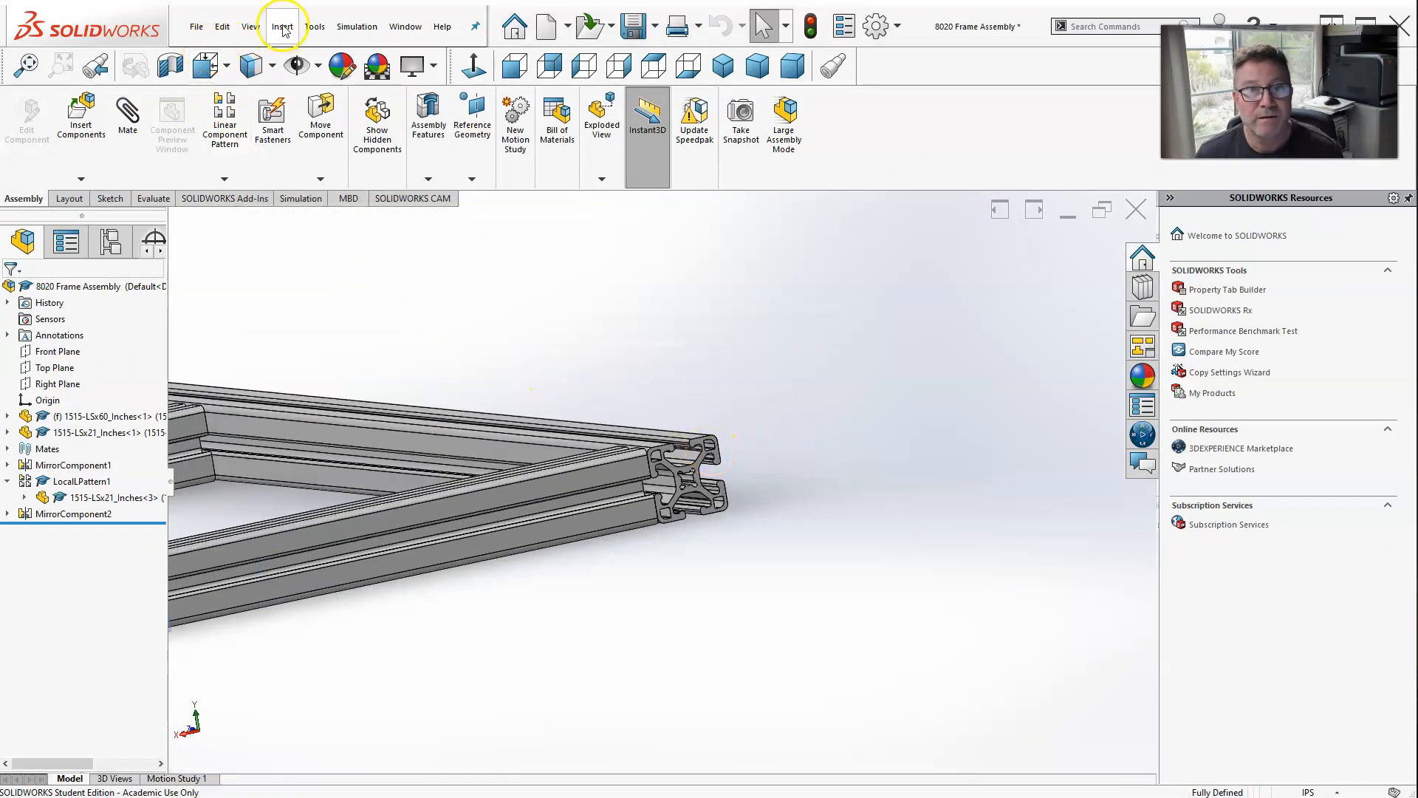
Turn on the display of axes so the extrusions' reference axes can be picked in the frame assembly.
{"action": "left_click", "coordinate": [250, 26]}
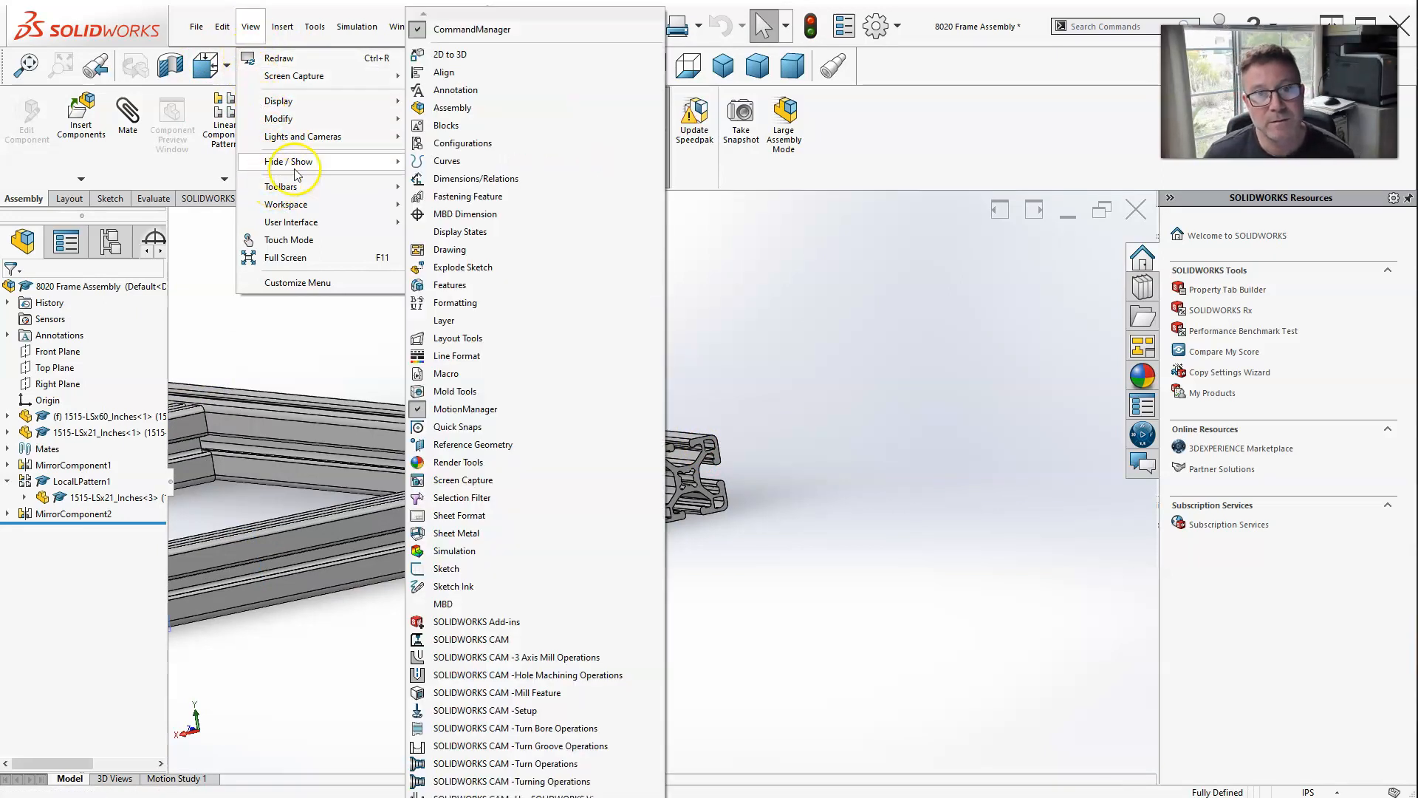
{"action": "mouse_move", "coordinate": [321, 167]}
{"action": "left_click", "coordinate": [465, 232]}
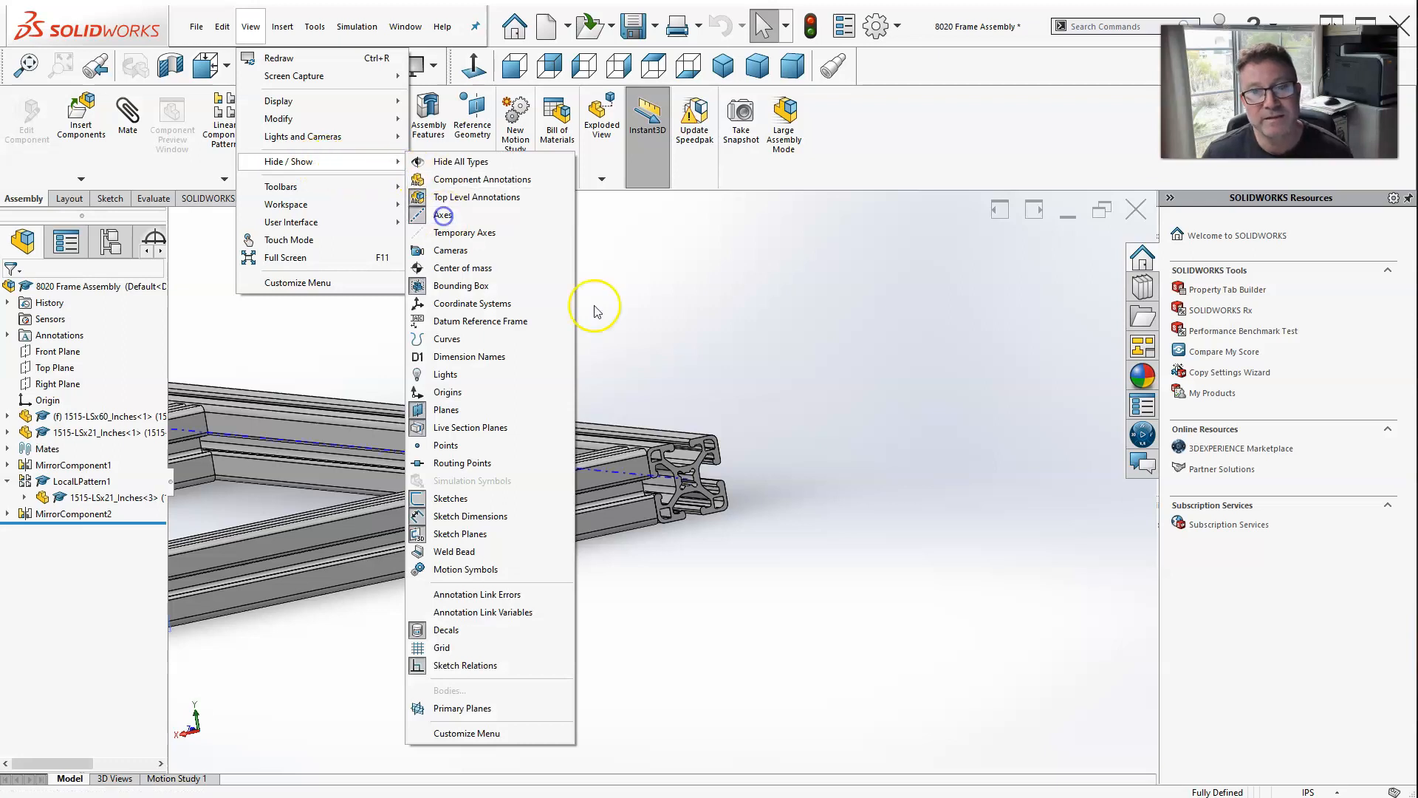
{"action": "scroll", "coordinate": [807, 392], "scroll_direction": "up", "scroll_amount": 6}
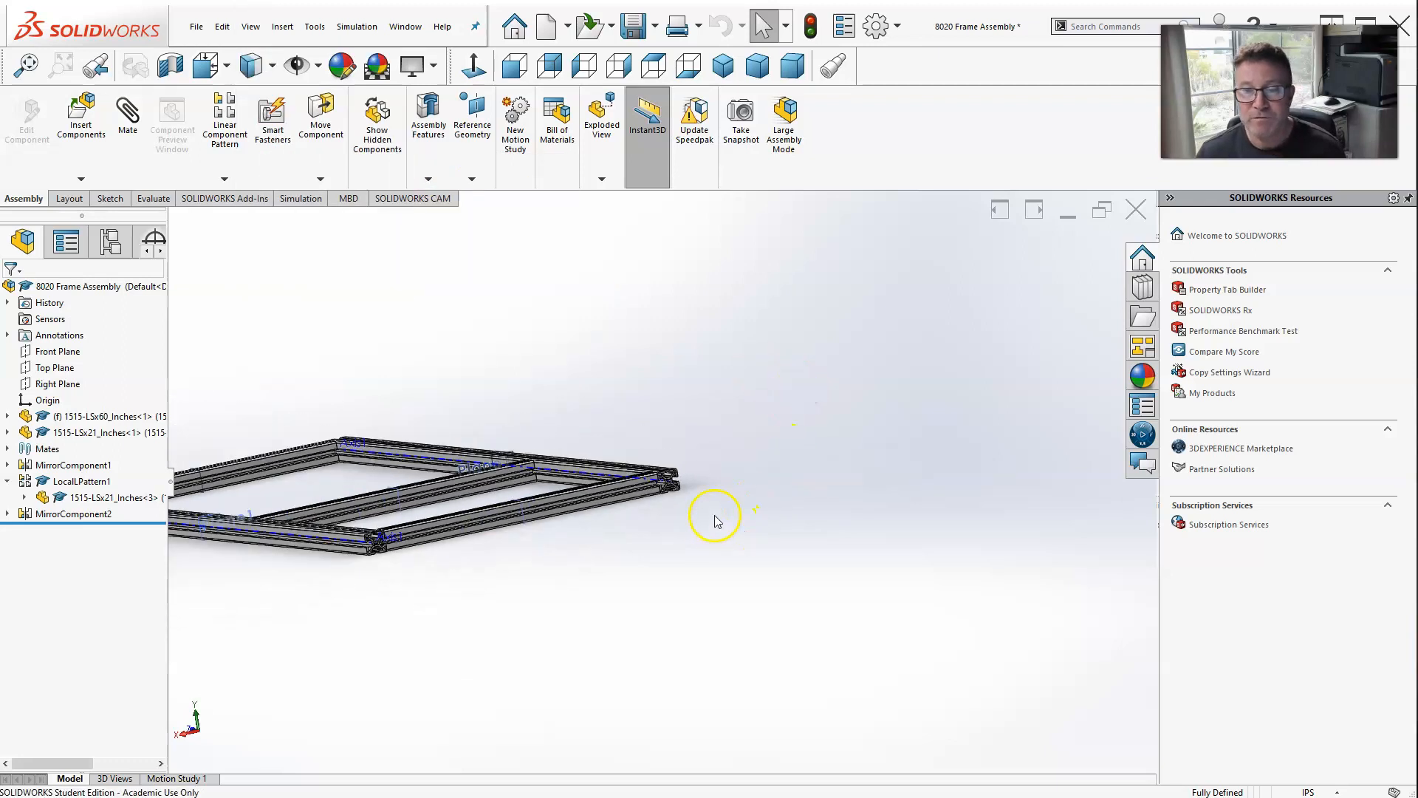
{"action": "scroll", "coordinate": [715, 522], "scroll_direction": "down", "scroll_amount": 2}
{"action": "scroll", "coordinate": [764, 470], "scroll_direction": "up", "scroll_amount": 3}
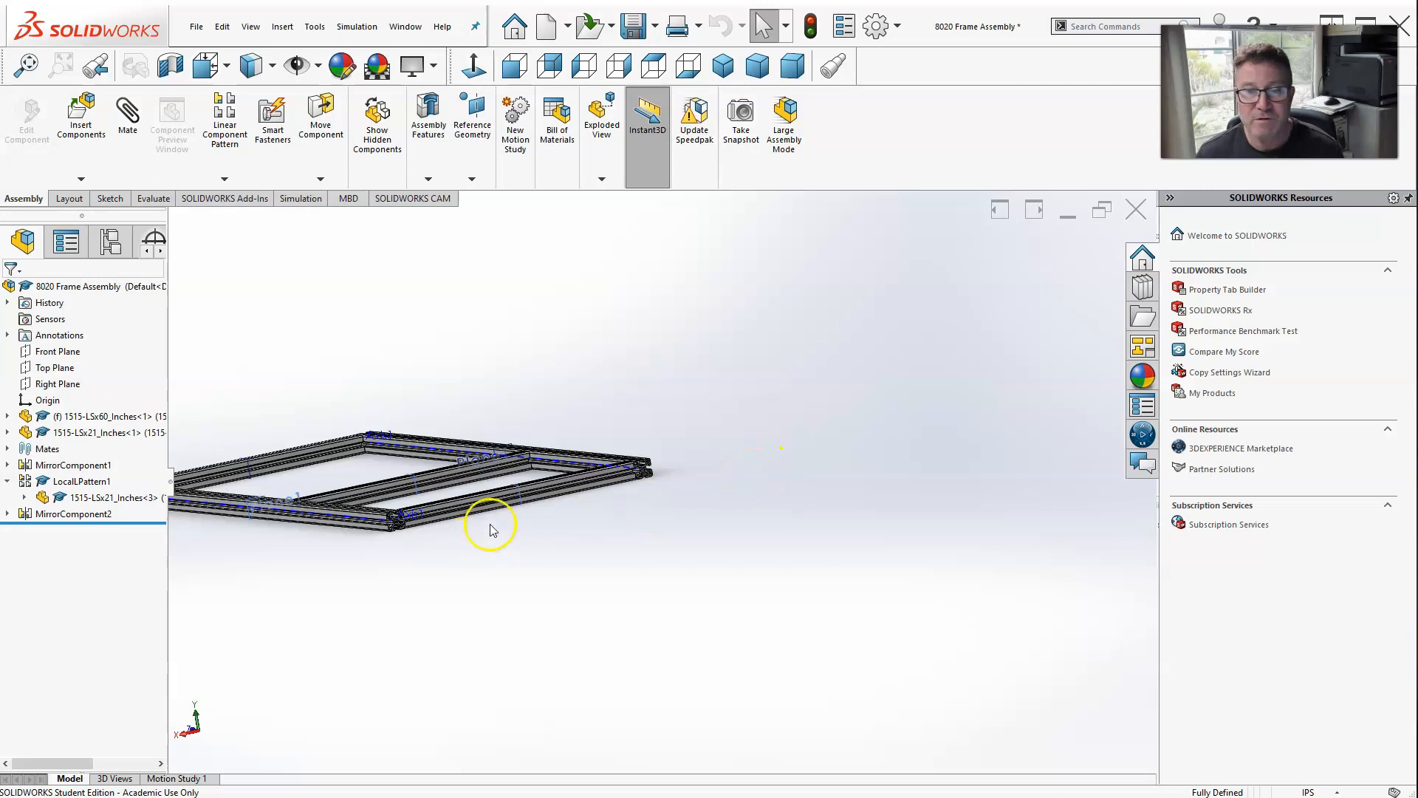
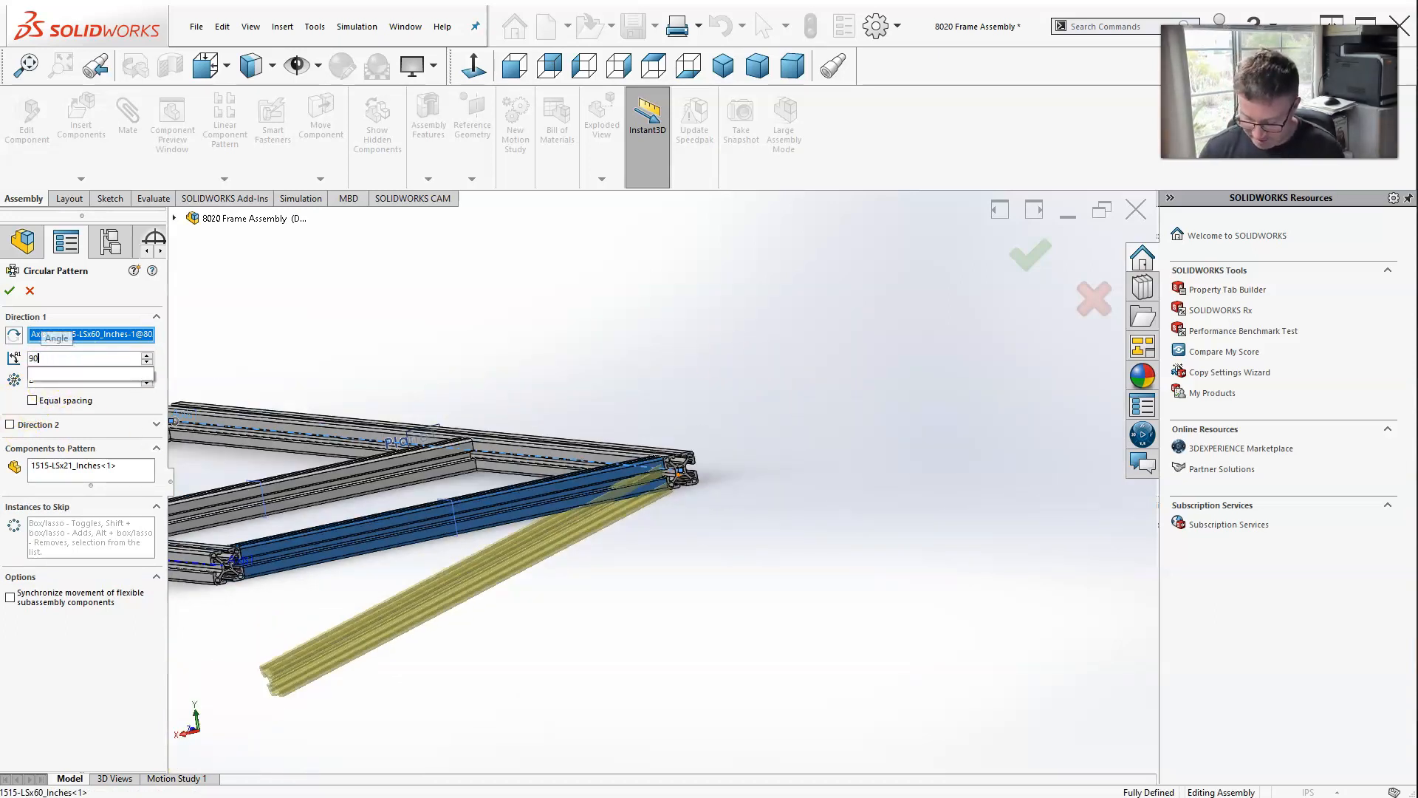
Complete a circular pattern of 1515-LSx21_Inches<1> about the axis of 1515-LSx60_Inches<1>, with 2 instances at 90°.
{"action": "key", "text": "Return"}
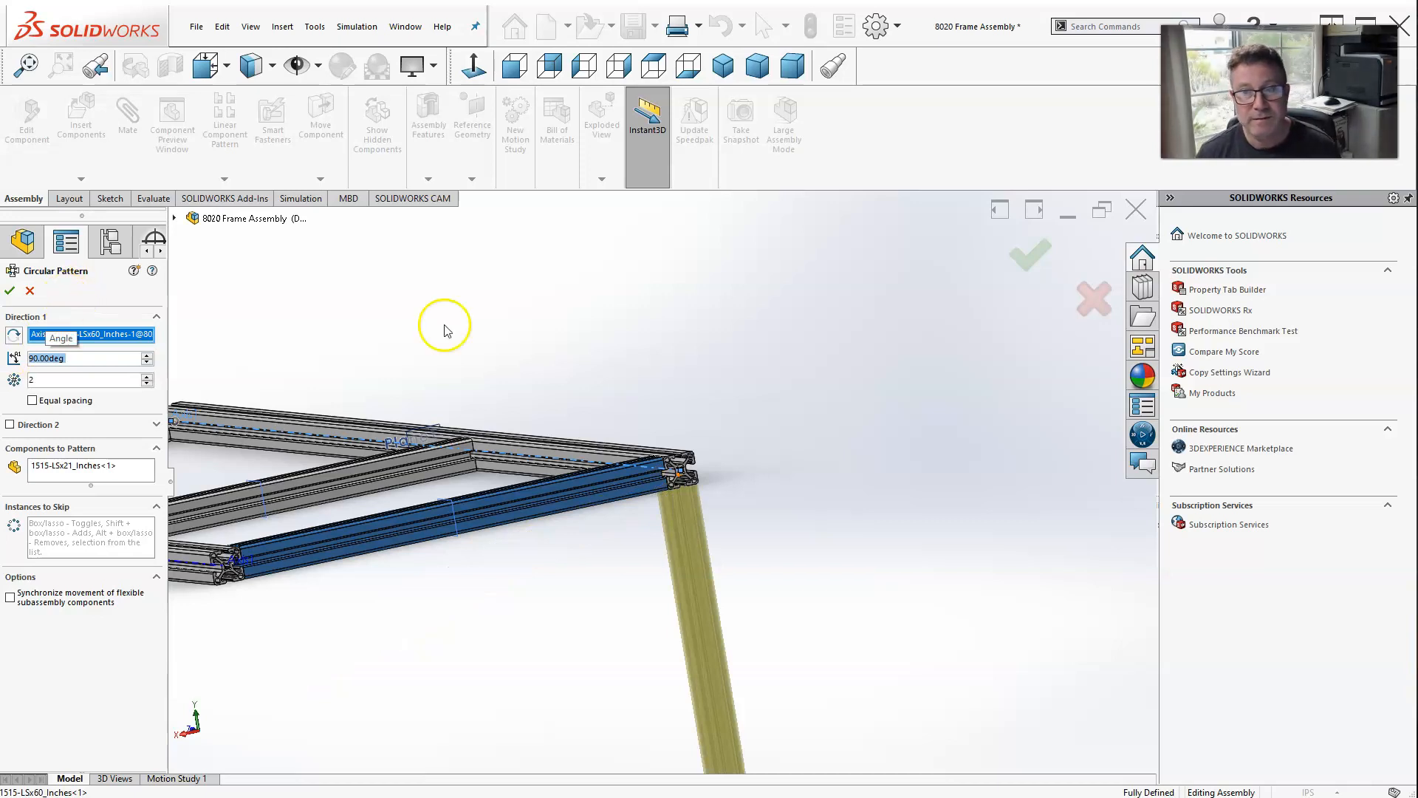
{"action": "left_click", "coordinate": [1032, 265]}
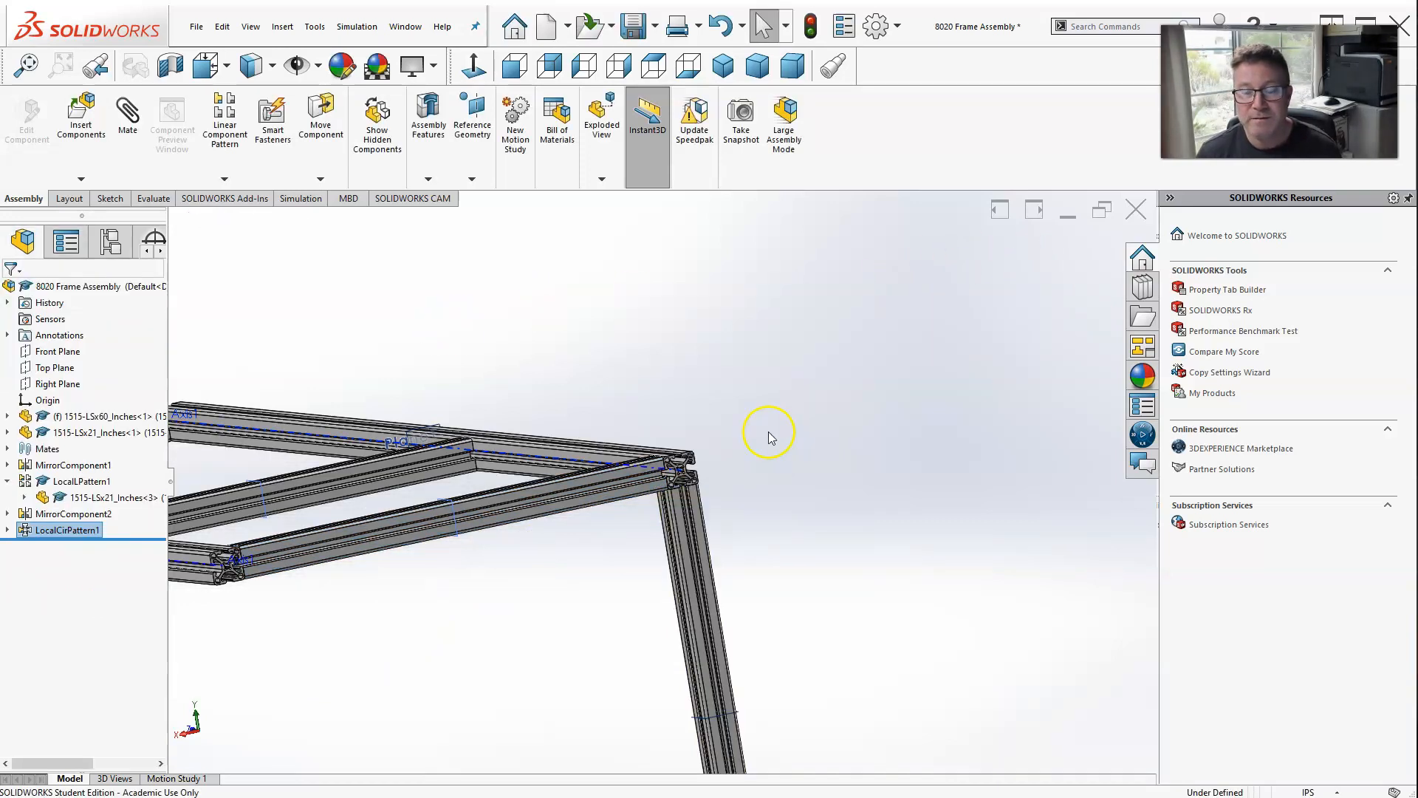
{"action": "middle_click_drag", "start_coordinate": [684, 525], "coordinate": [724, 522]}
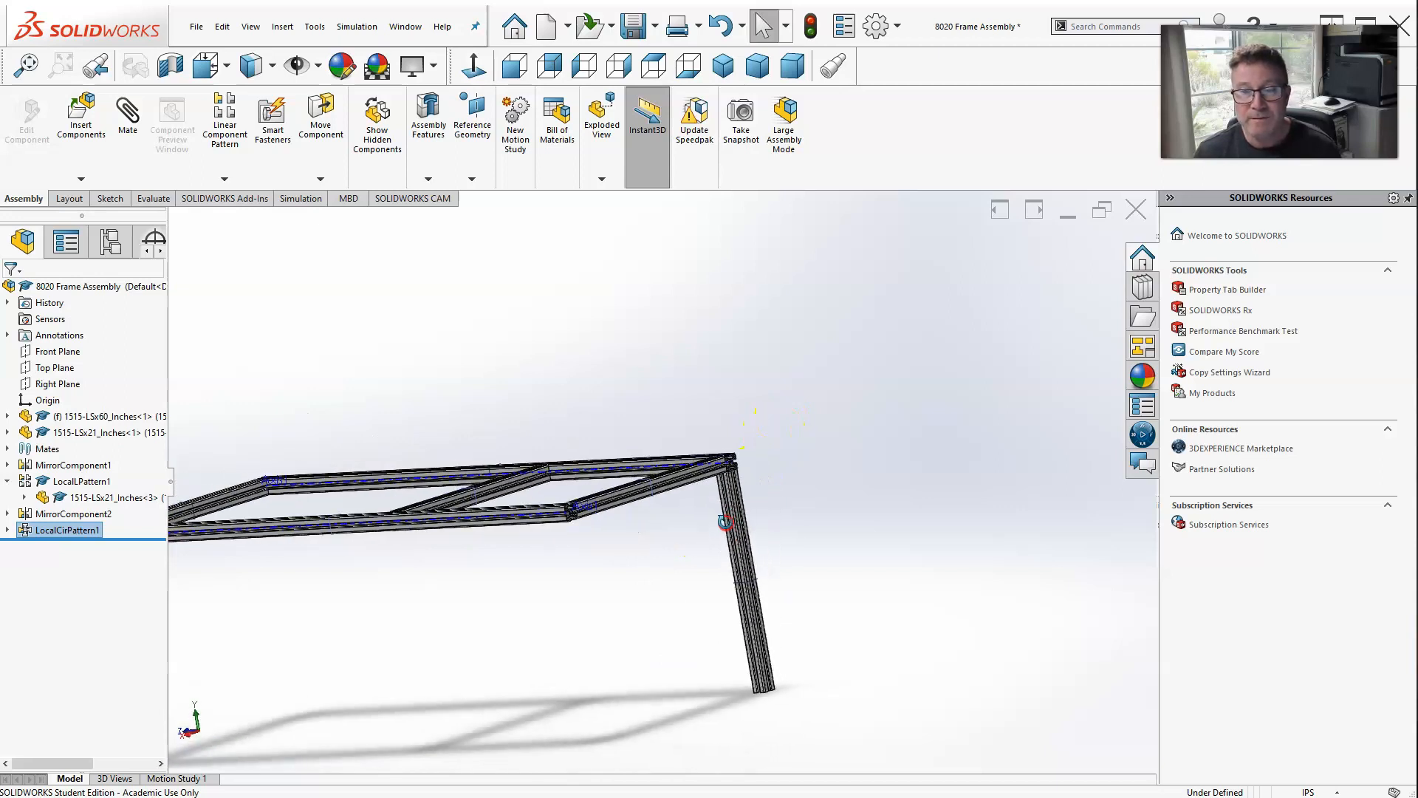
{"action": "scroll", "coordinate": [591, 496], "scroll_direction": "down", "scroll_amount": 2}
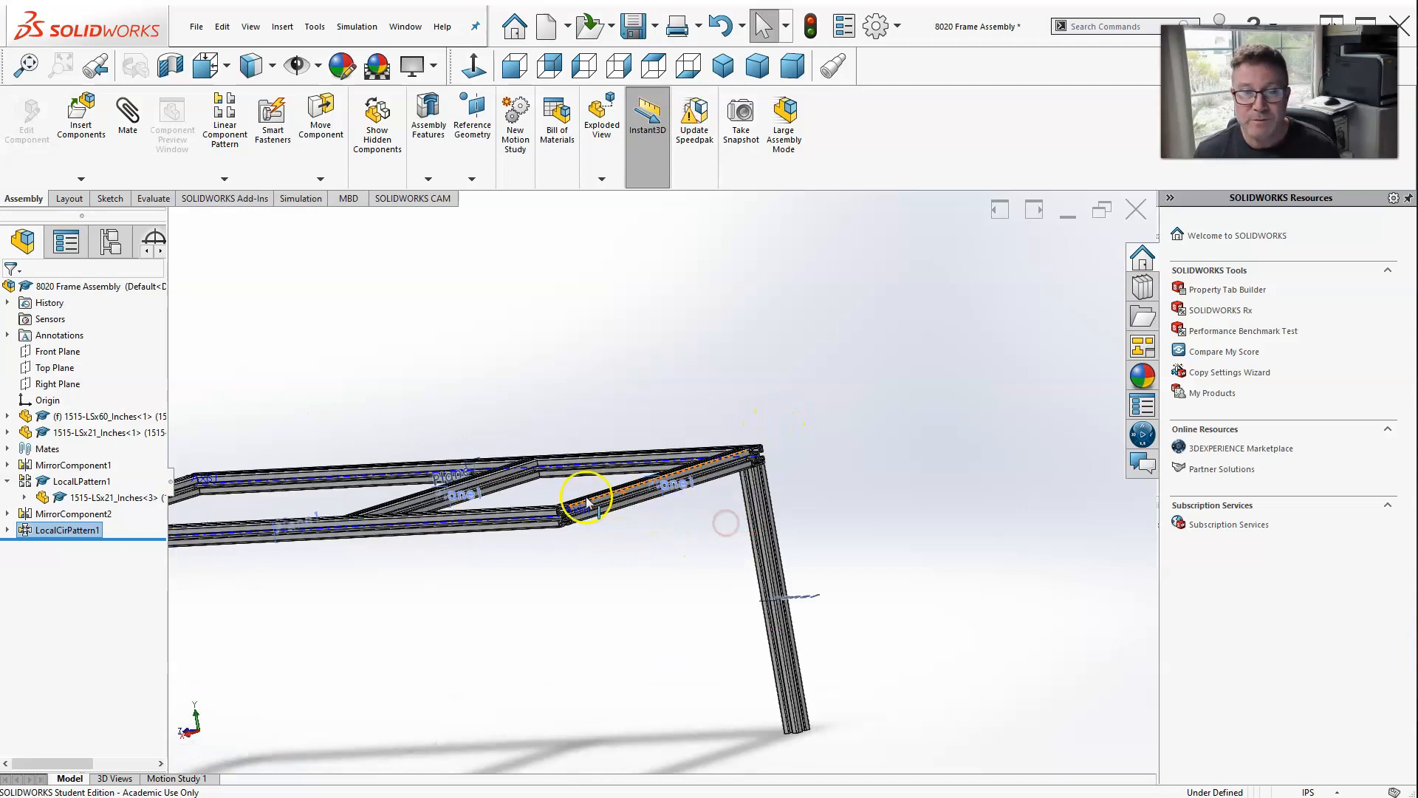
Circular-pattern 1515-LSx21_Inches<1> about Axis1 of the mirrored 60-inch rail, with 2 instances at 90°, to form the second leg.
{"action": "left_click", "coordinate": [90, 435]}
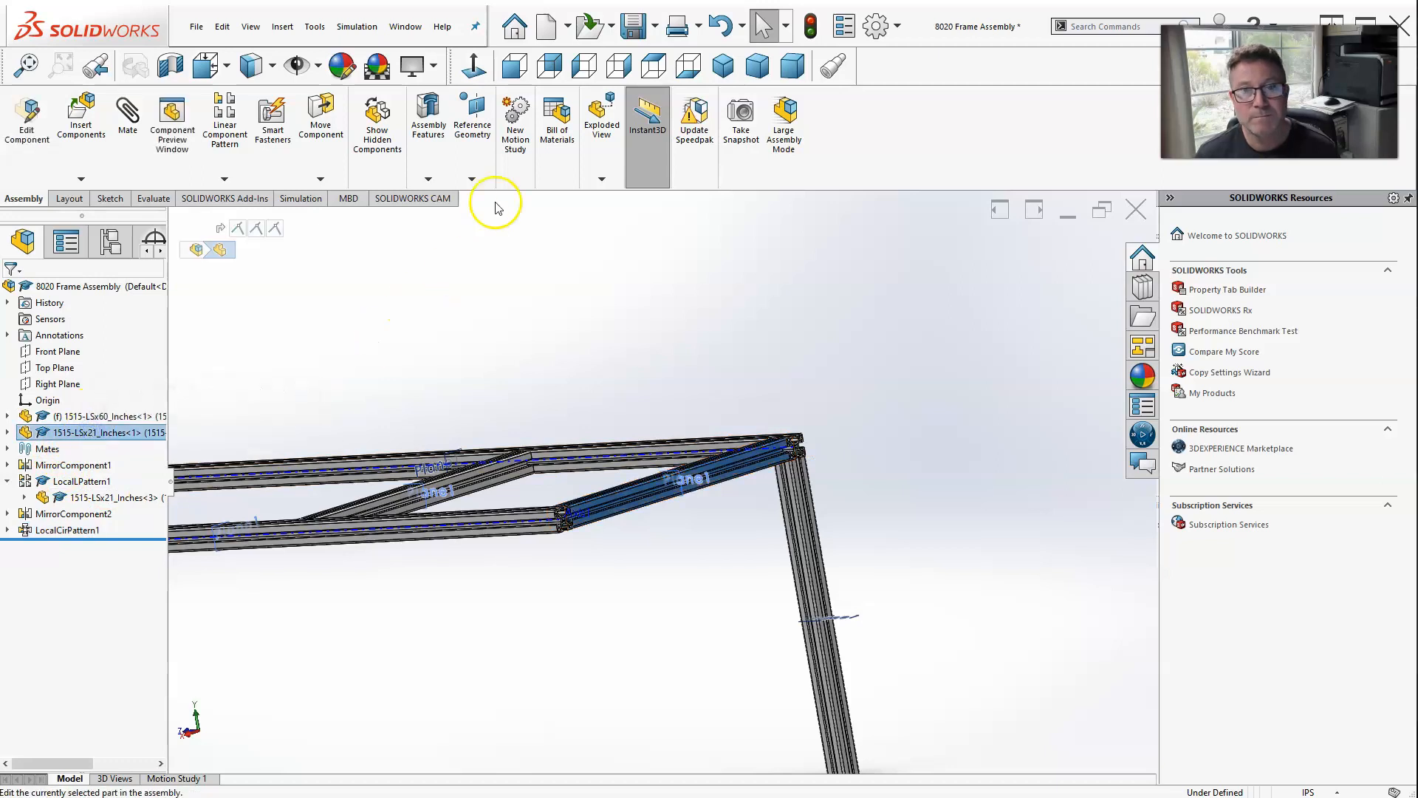
{"action": "left_click", "coordinate": [236, 178]}
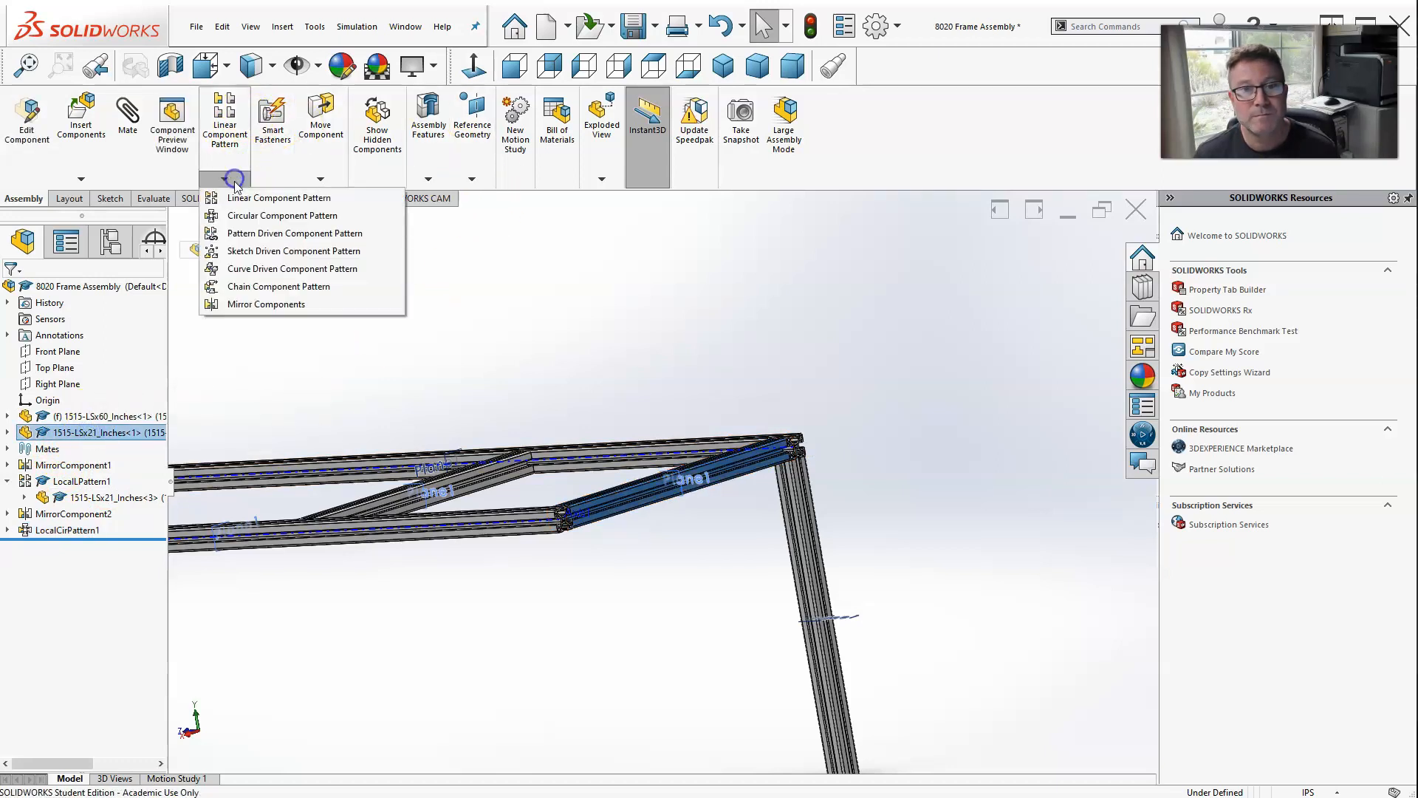
{"action": "left_click", "coordinate": [253, 217]}
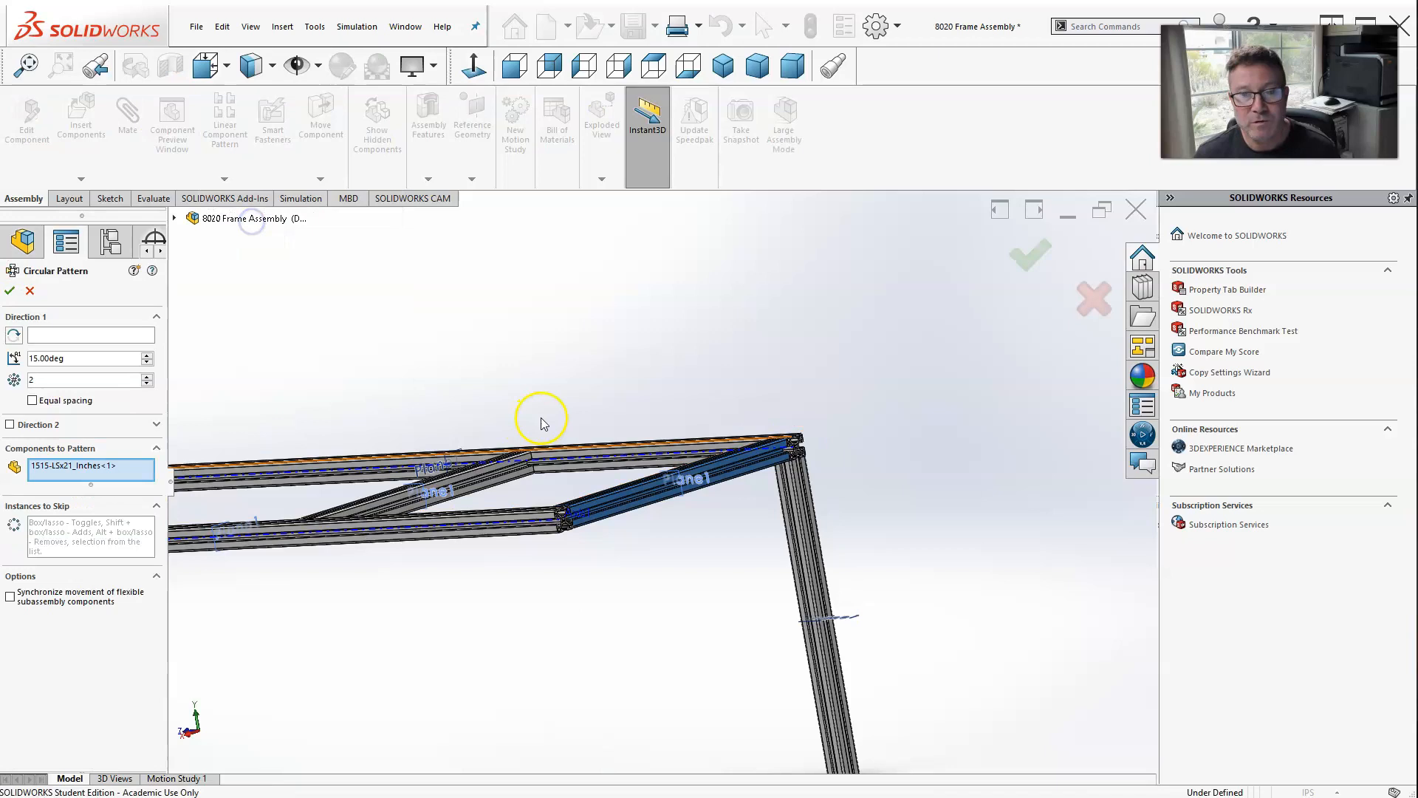
{"action": "scroll", "coordinate": [554, 465], "scroll_direction": "down", "scroll_amount": 8}
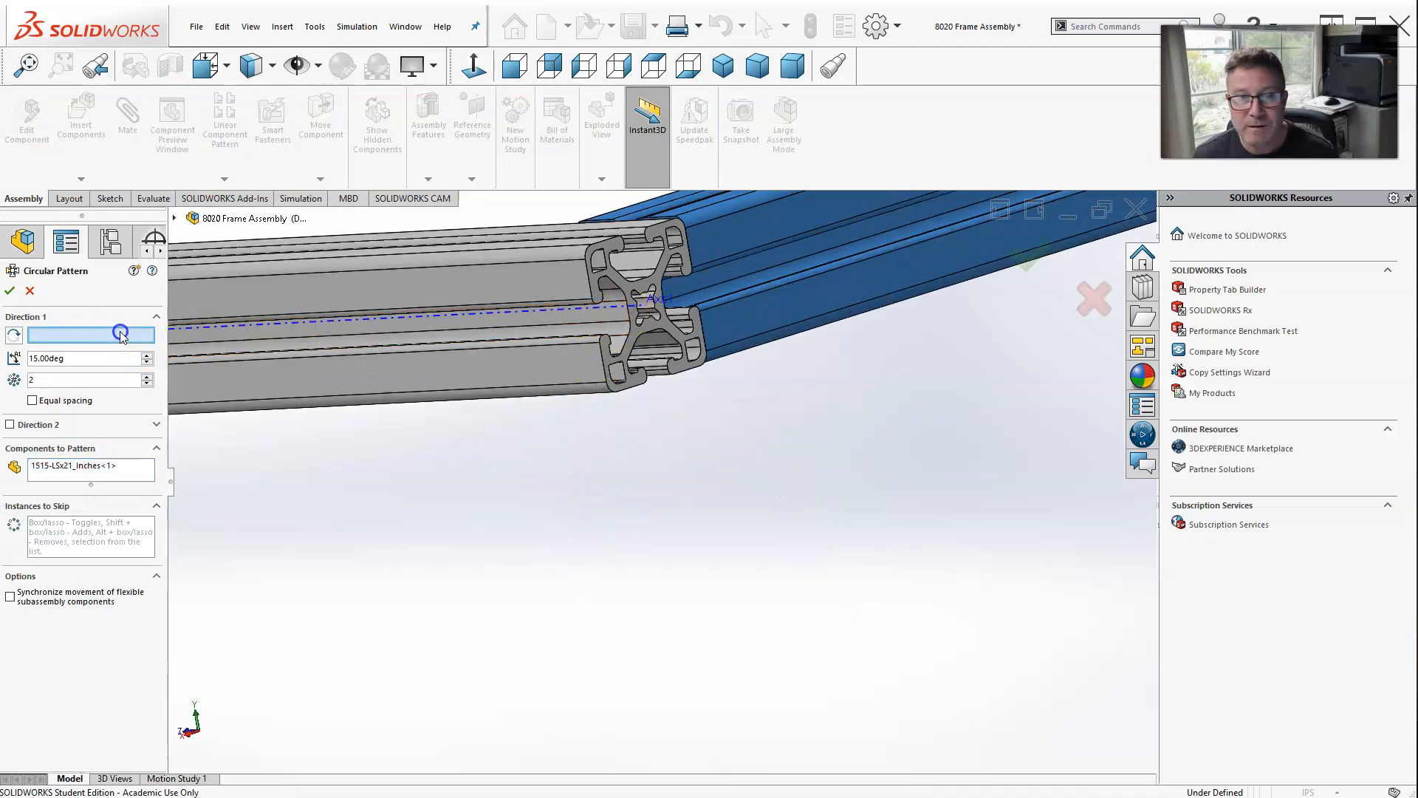
{"action": "scroll", "coordinate": [632, 342], "scroll_direction": "down", "scroll_amount": 2}
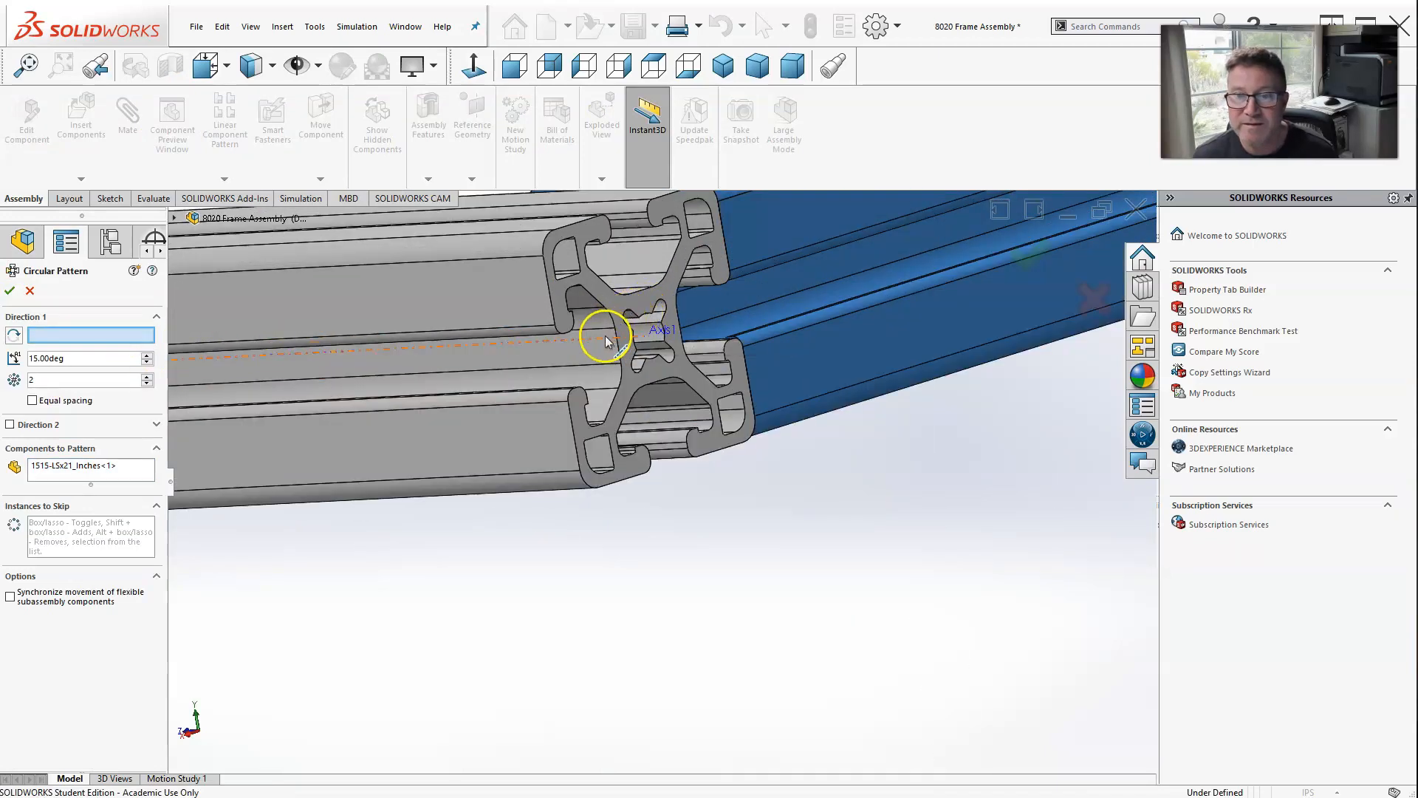
{"action": "left_click", "coordinate": [610, 340]}
{"action": "scroll", "coordinate": [603, 339], "scroll_direction": "up", "scroll_amount": 3}
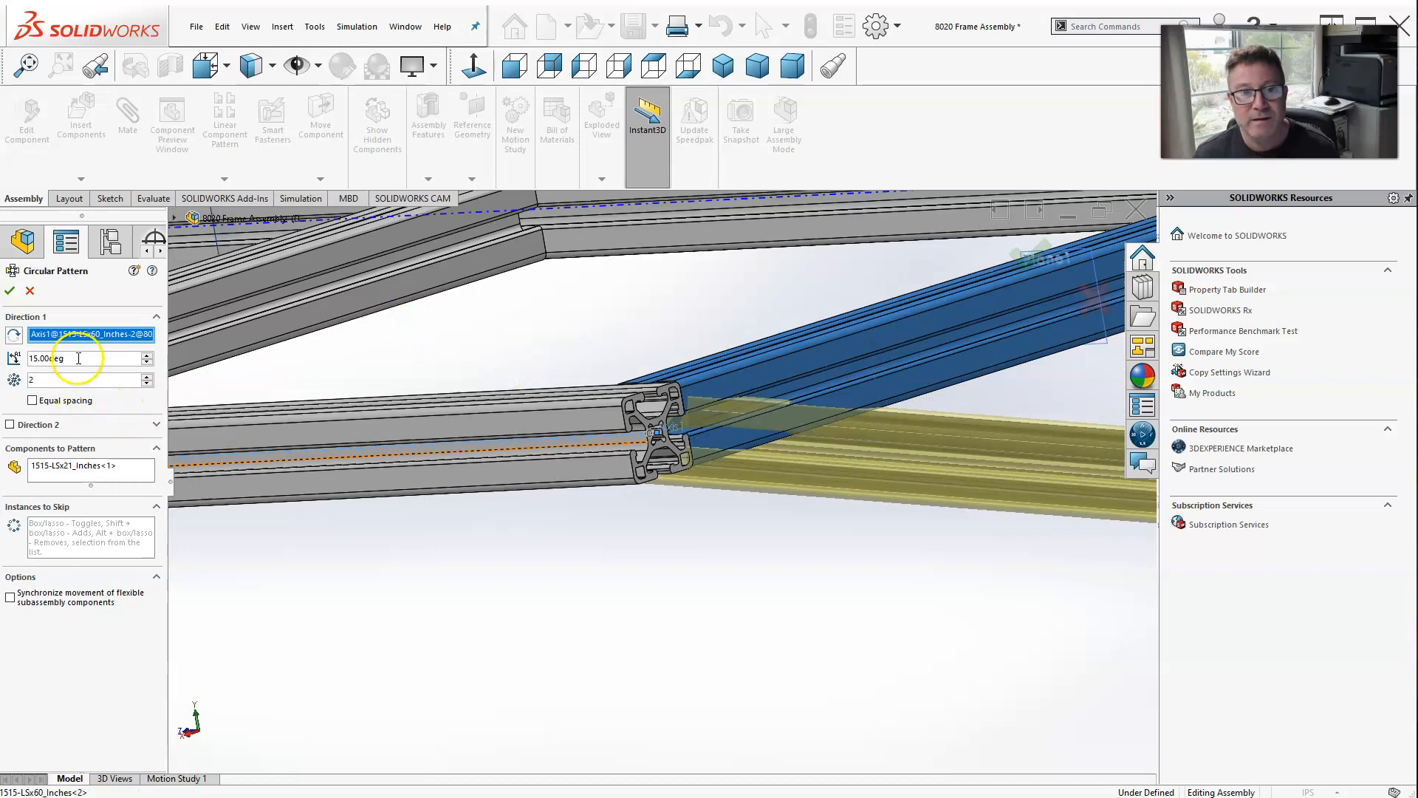
{"action": "type", "text": "90"}
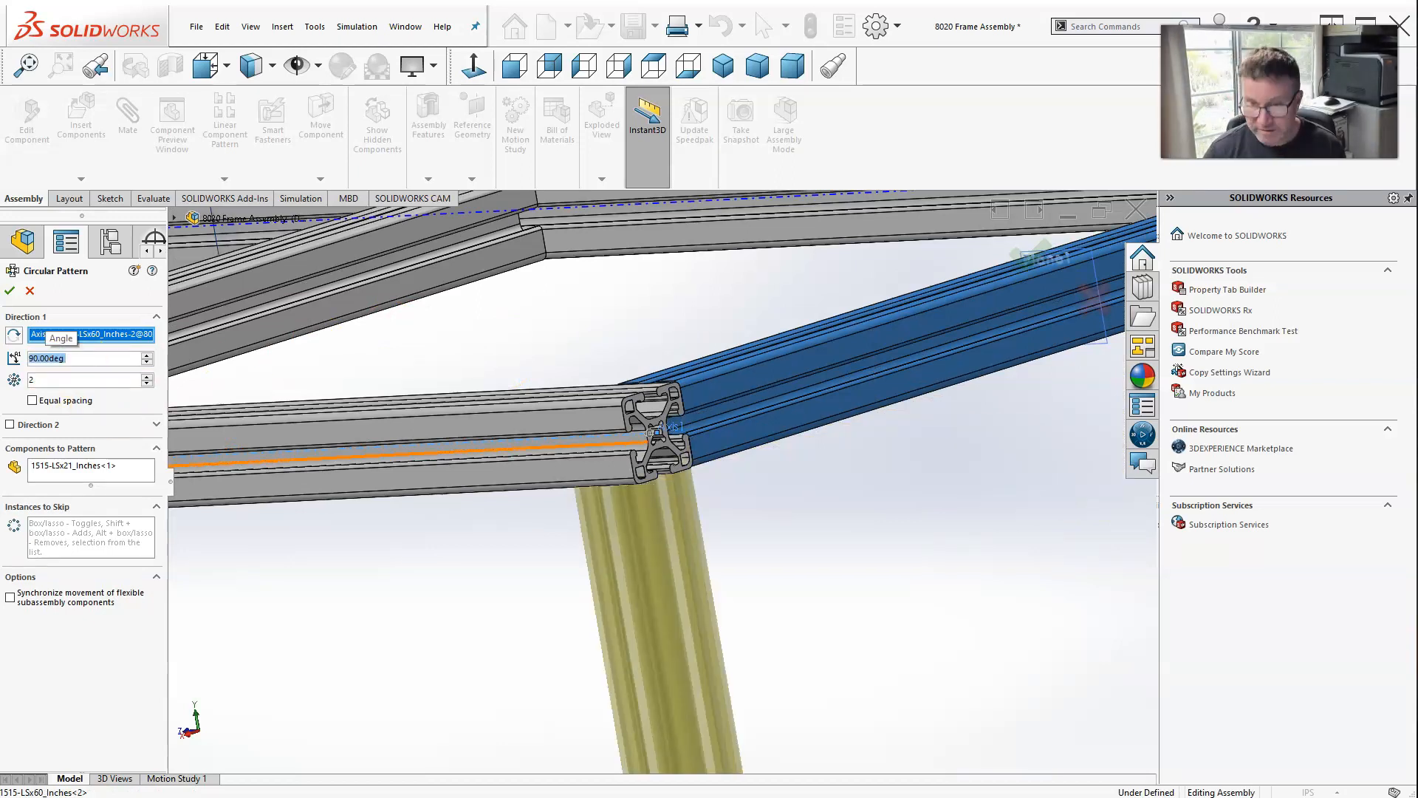
{"action": "key", "text": "Return"}
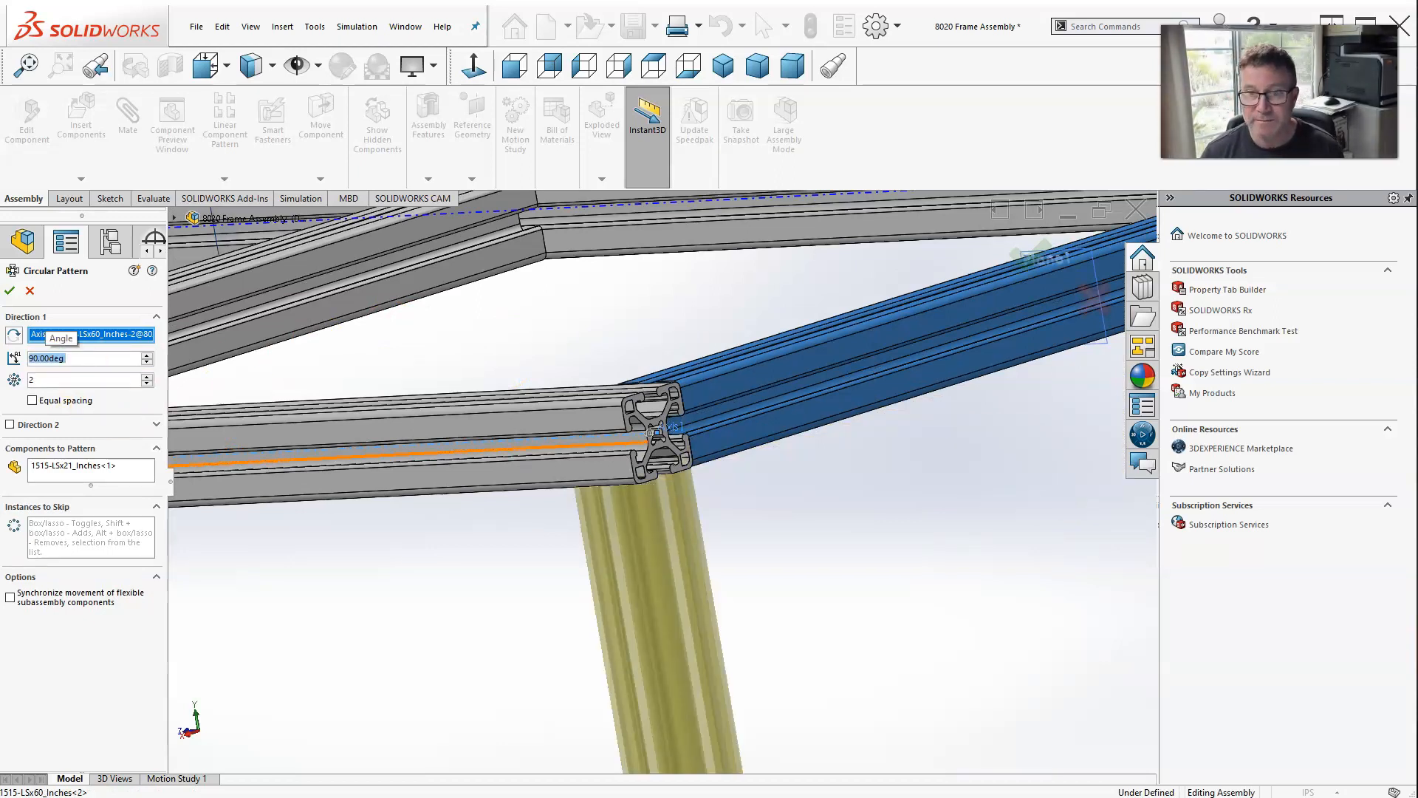
{"action": "left_click", "coordinate": [10, 292]}
Mirror the end crossmember and the two circular-patterned legs about Plane1 of the mirrored 60-inch rail to the frame's opposite end.
{"action": "middle_click_drag", "start_coordinate": [389, 405], "coordinate": [644, 490]}
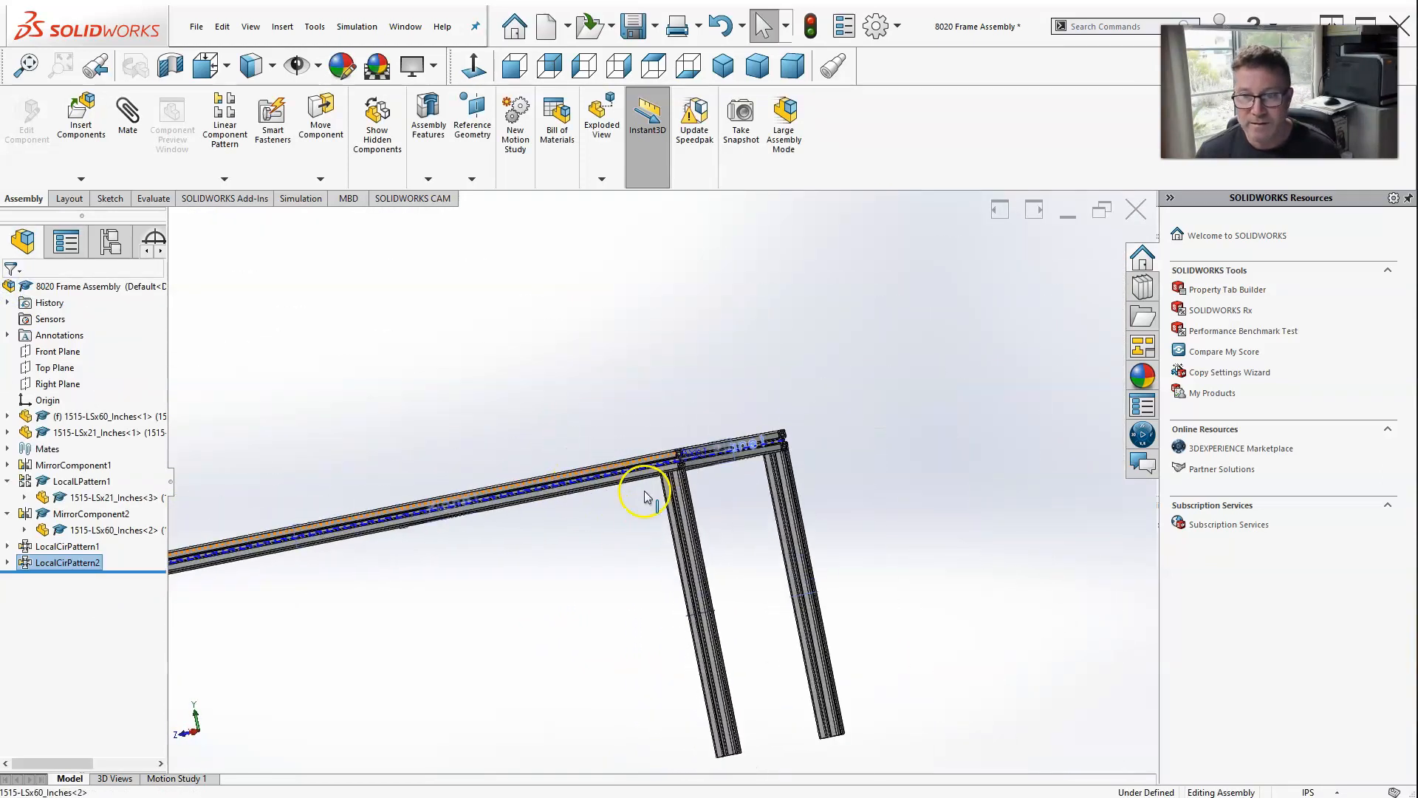
{"action": "left_click_drag", "start_coordinate": [67, 546], "coordinate": [52, 573]}
{"action": "left_click", "coordinate": [50, 567], "text": "ctrl"}
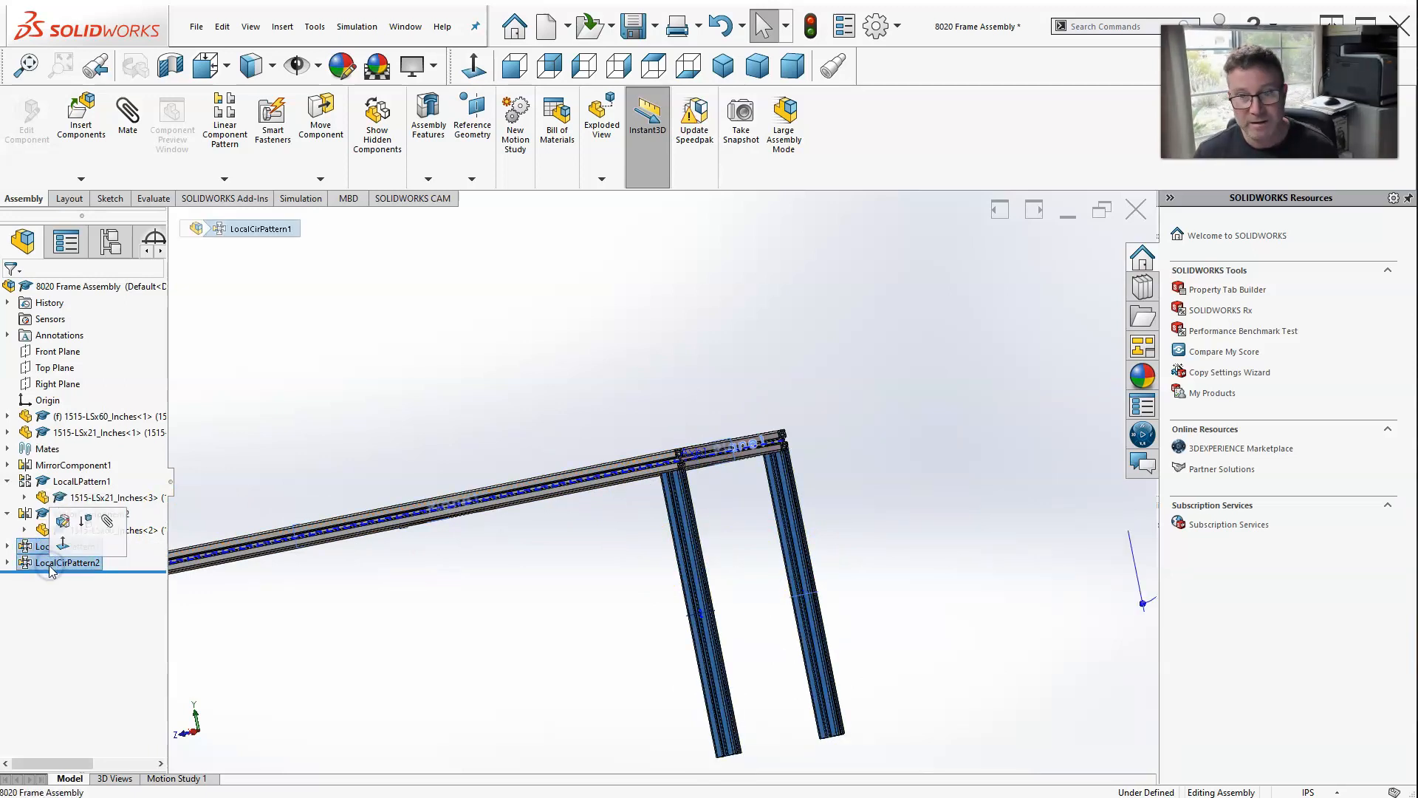
{"action": "scroll", "coordinate": [377, 430], "scroll_direction": "up", "scroll_amount": 2}
{"action": "middle_click_drag", "start_coordinate": [415, 419], "coordinate": [446, 463]}
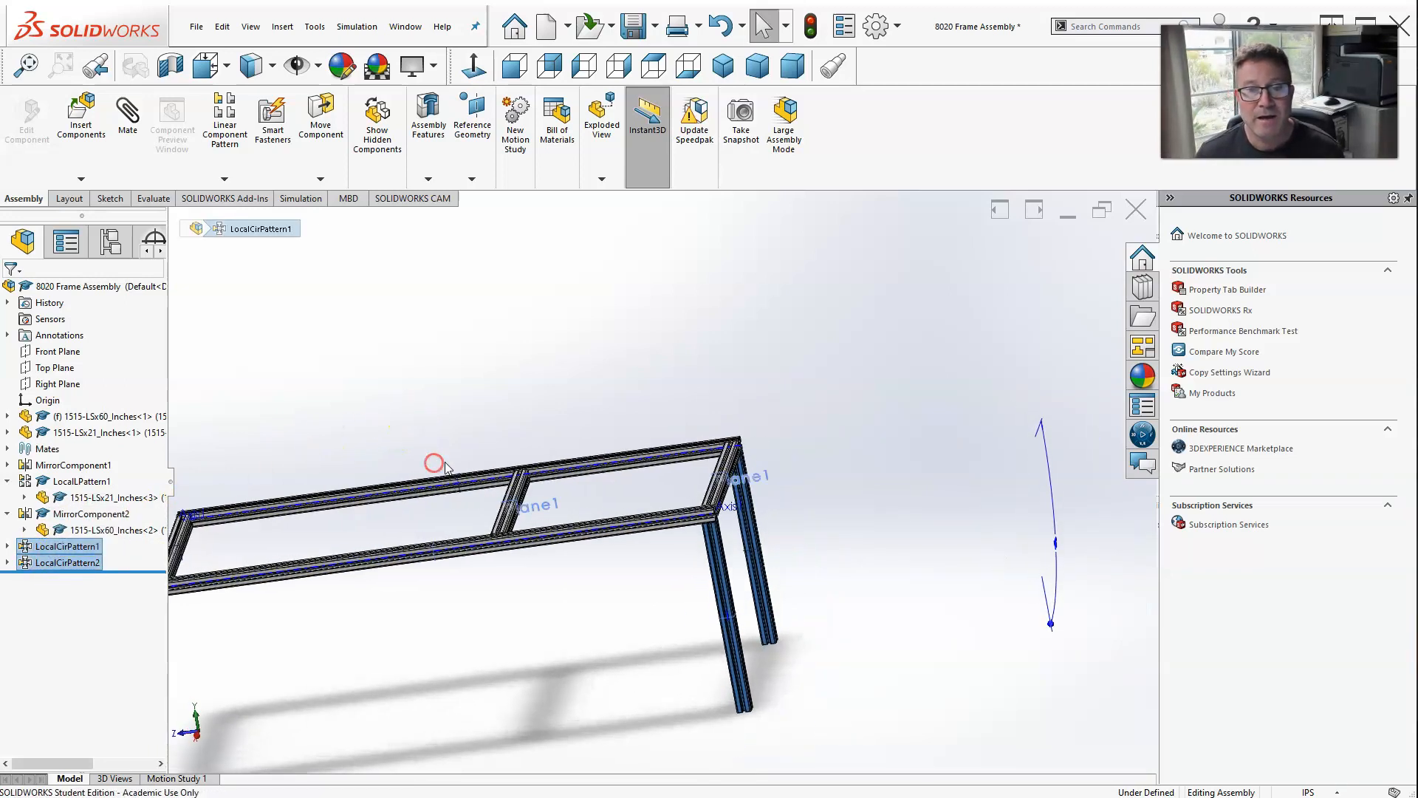
{"action": "left_click", "coordinate": [322, 178]}
{"action": "left_click", "coordinate": [322, 178]}
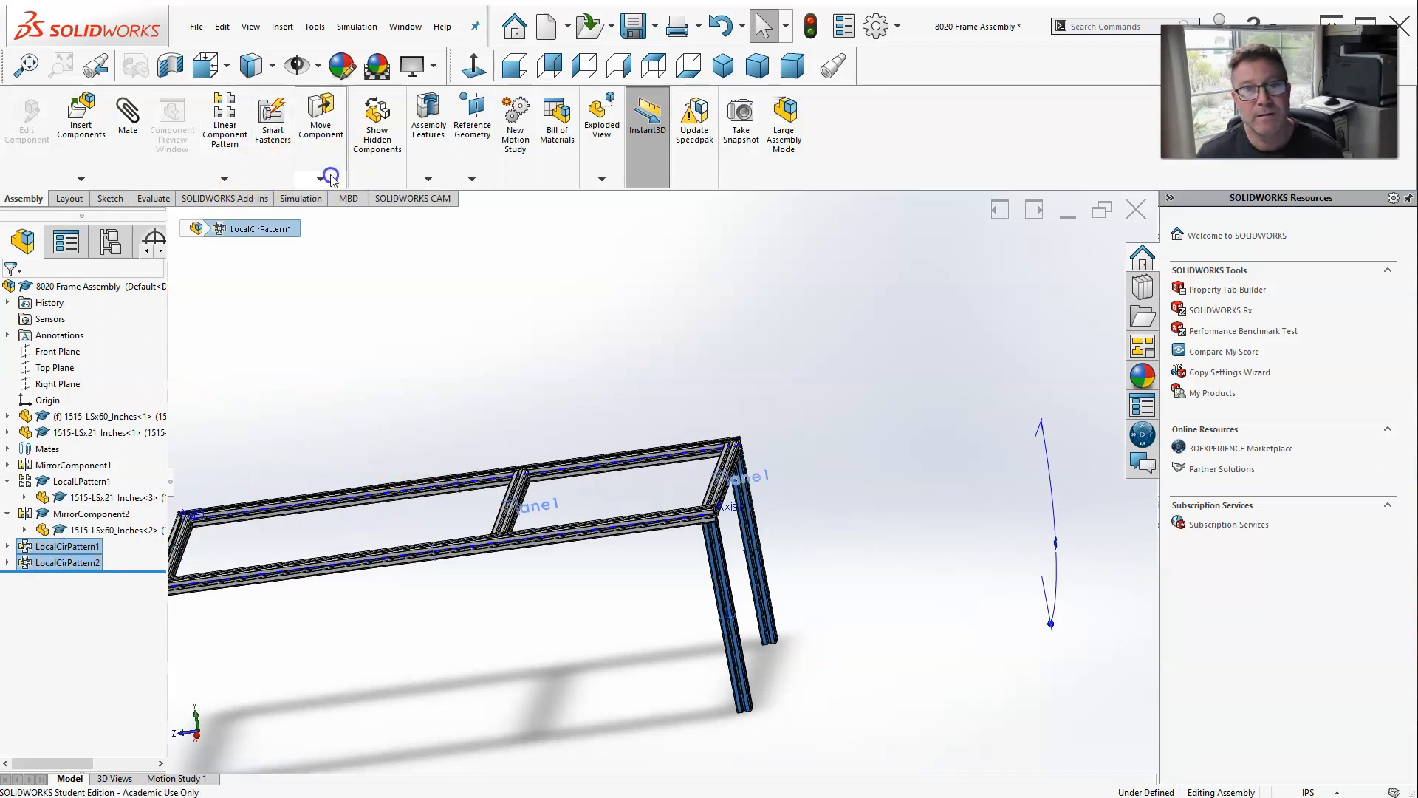
{"action": "left_click", "coordinate": [223, 178]}
{"action": "left_click", "coordinate": [238, 307]}
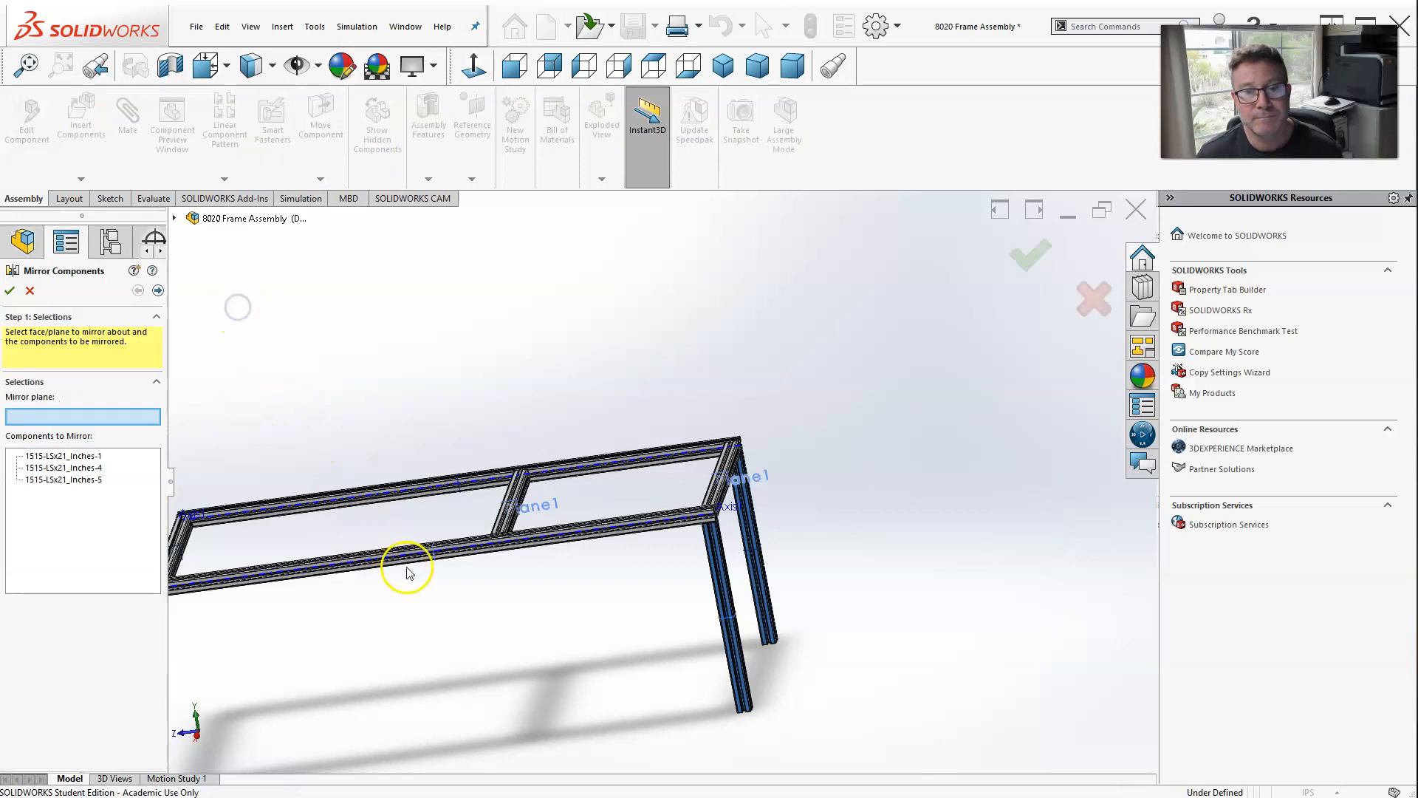
{"action": "scroll", "coordinate": [405, 569], "scroll_direction": "down", "scroll_amount": 10}
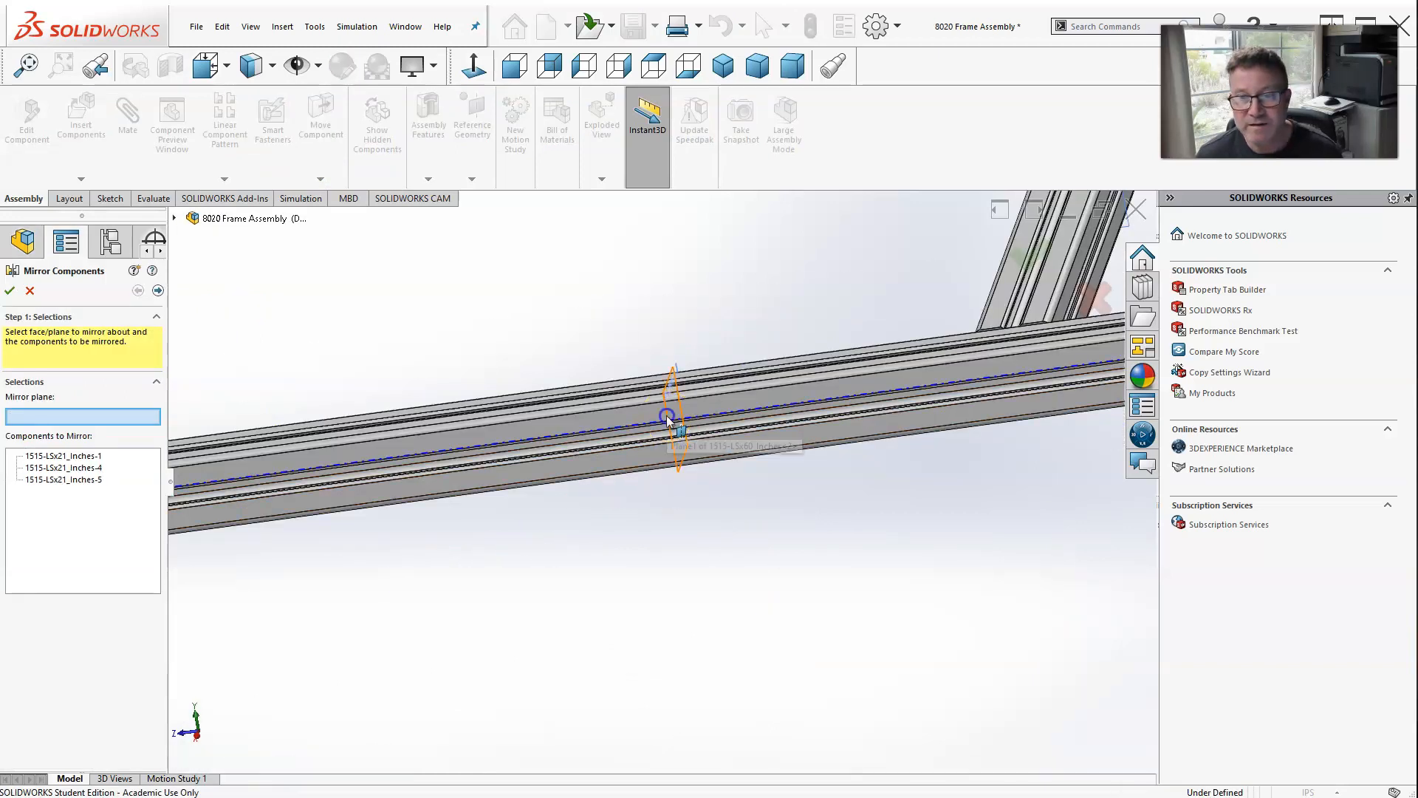
{"action": "left_click", "coordinate": [669, 422]}
{"action": "scroll", "coordinate": [576, 432], "scroll_direction": "up", "scroll_amount": 5}
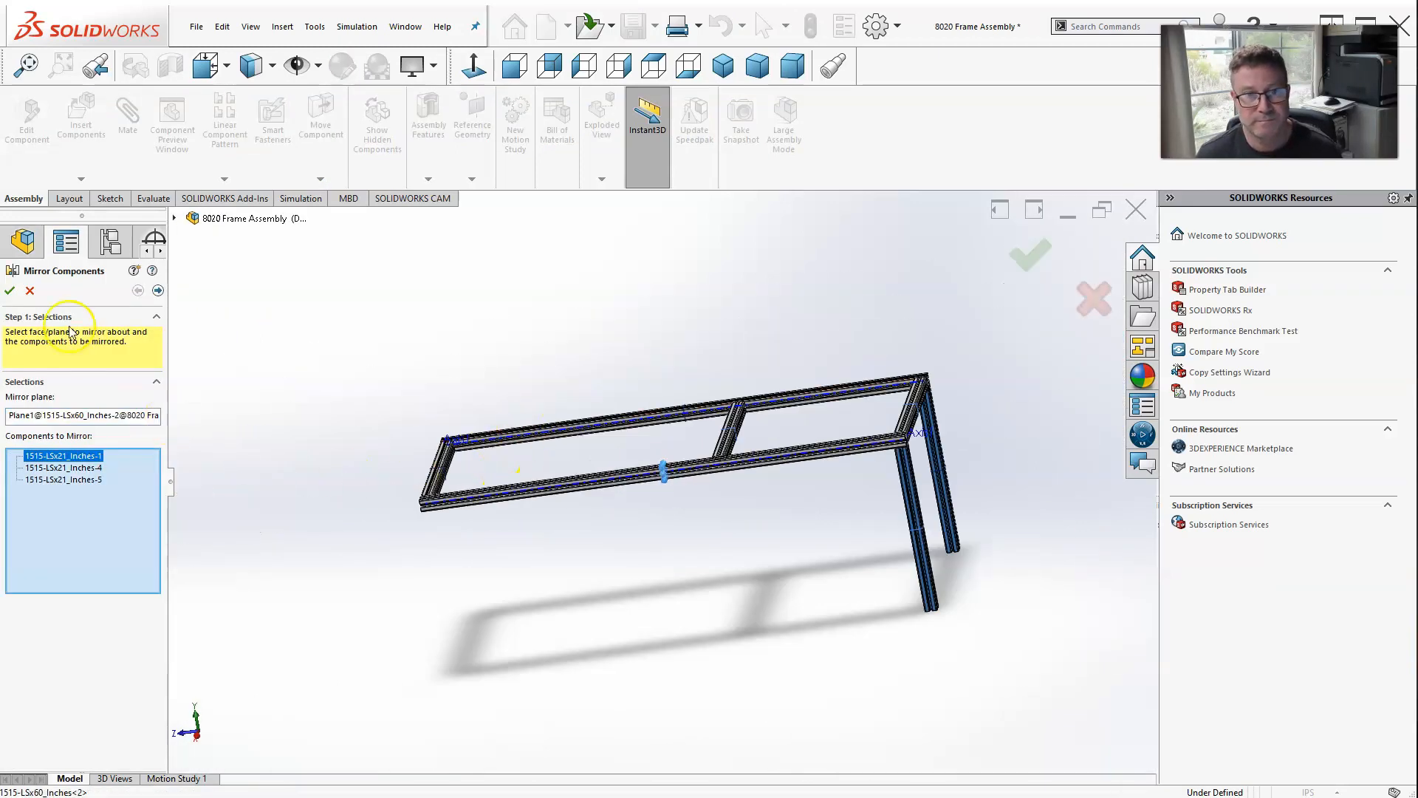
{"action": "left_click", "coordinate": [9, 290]}
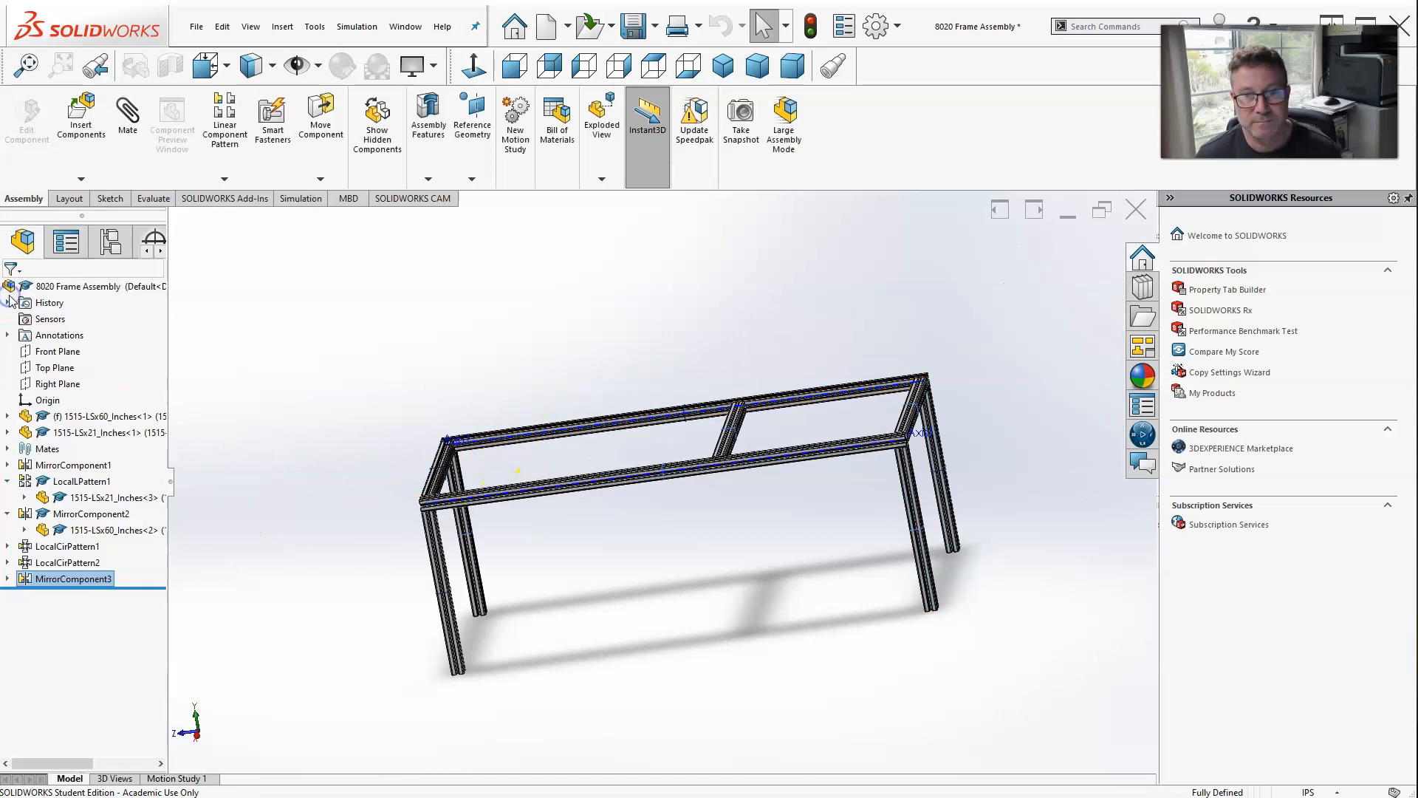
{"action": "left_click", "coordinate": [452, 405]}
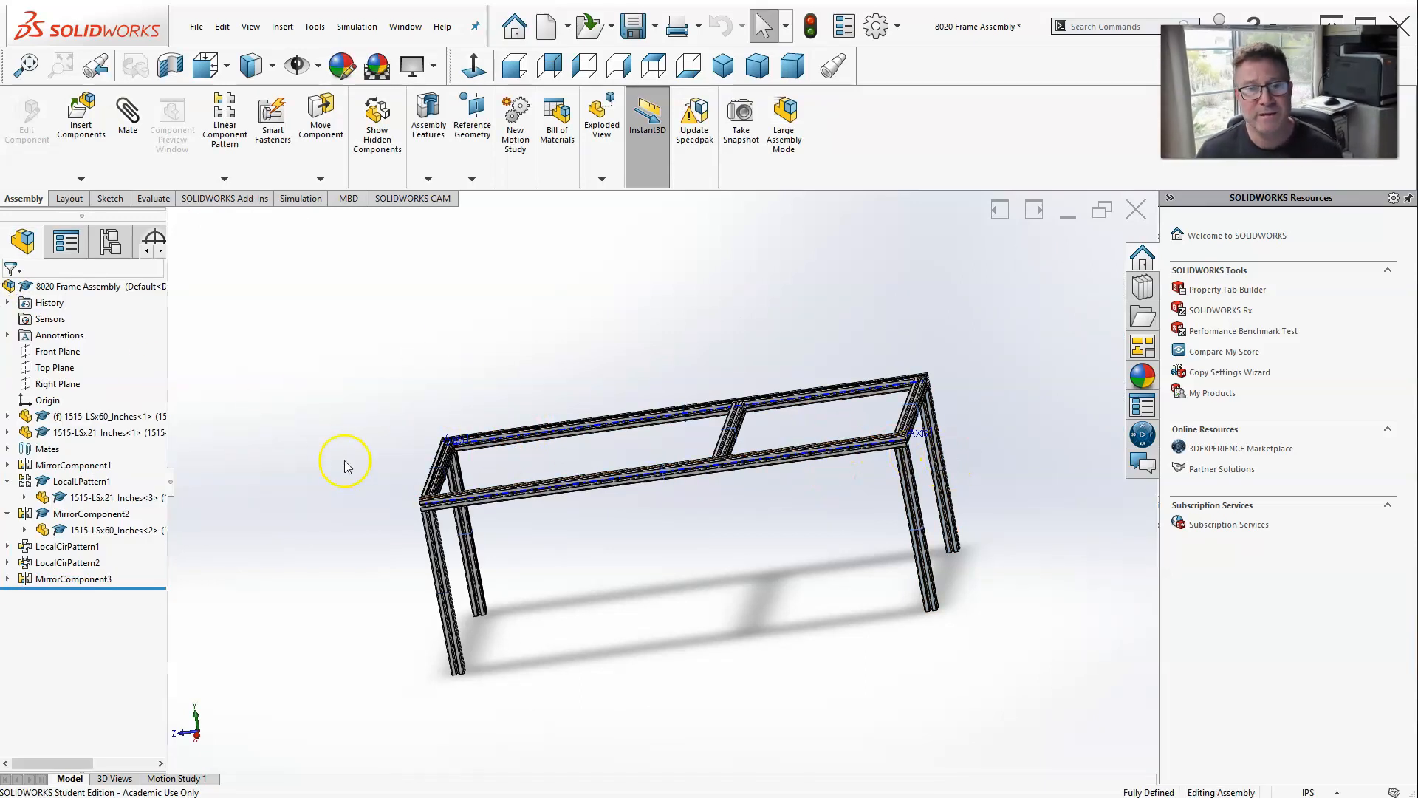
Linear-pattern LocalCirPattern1 and LocalCirPattern2 along the 60-inch rail, with 22.50 in spacing and 2 instances, to add legs under the middle crossmember.
{"action": "left_click", "coordinate": [68, 546]}
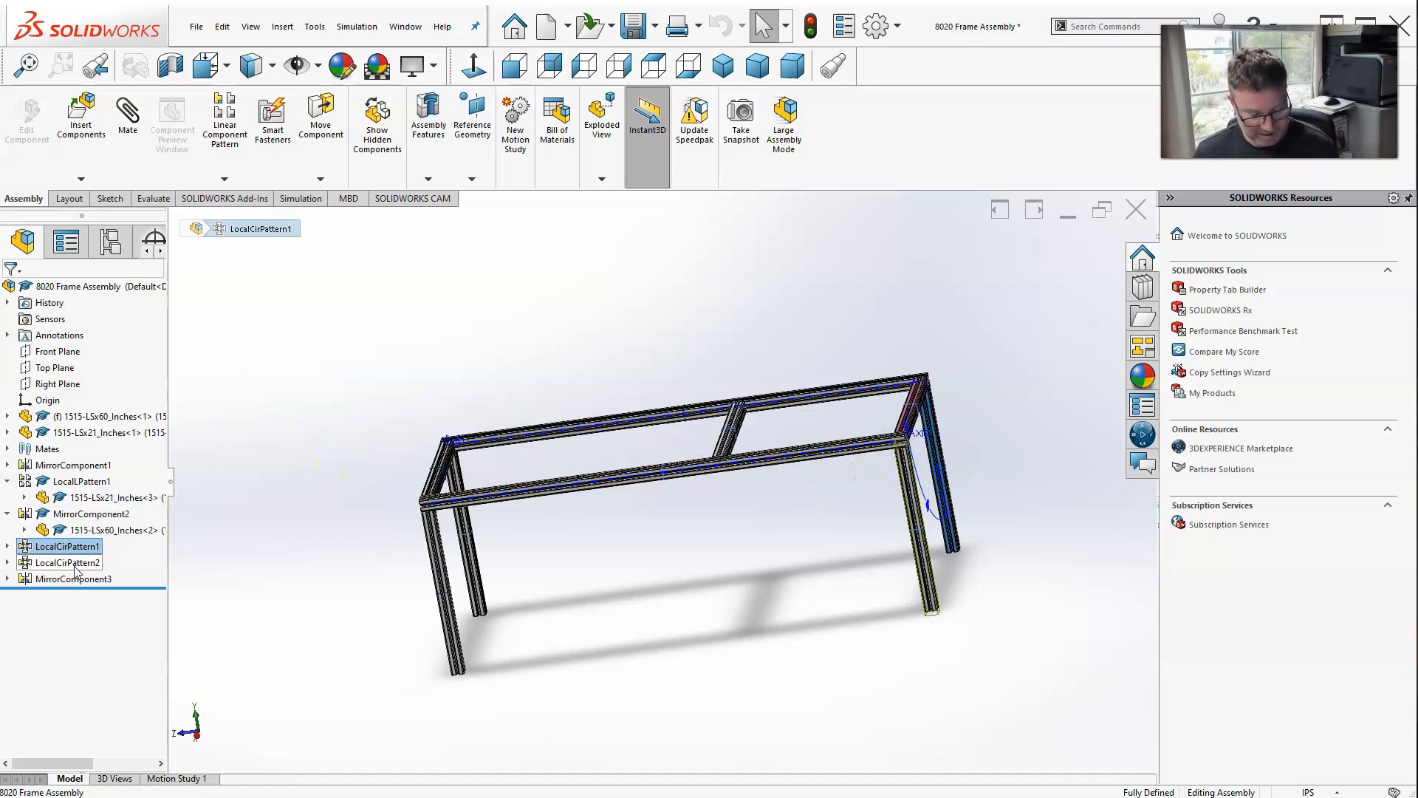
{"action": "left_click", "coordinate": [73, 564], "text": "ctrl"}
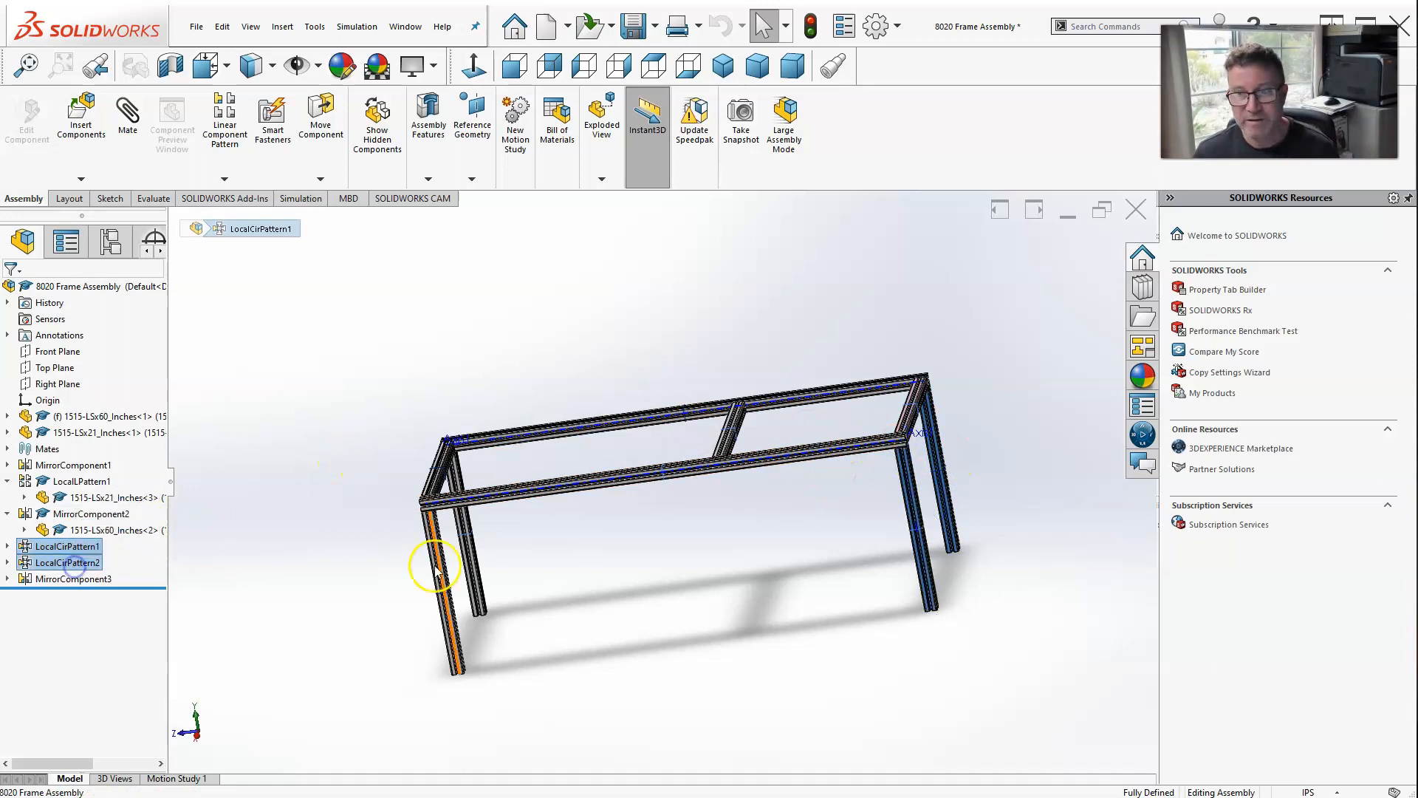
{"action": "left_click", "coordinate": [212, 131]}
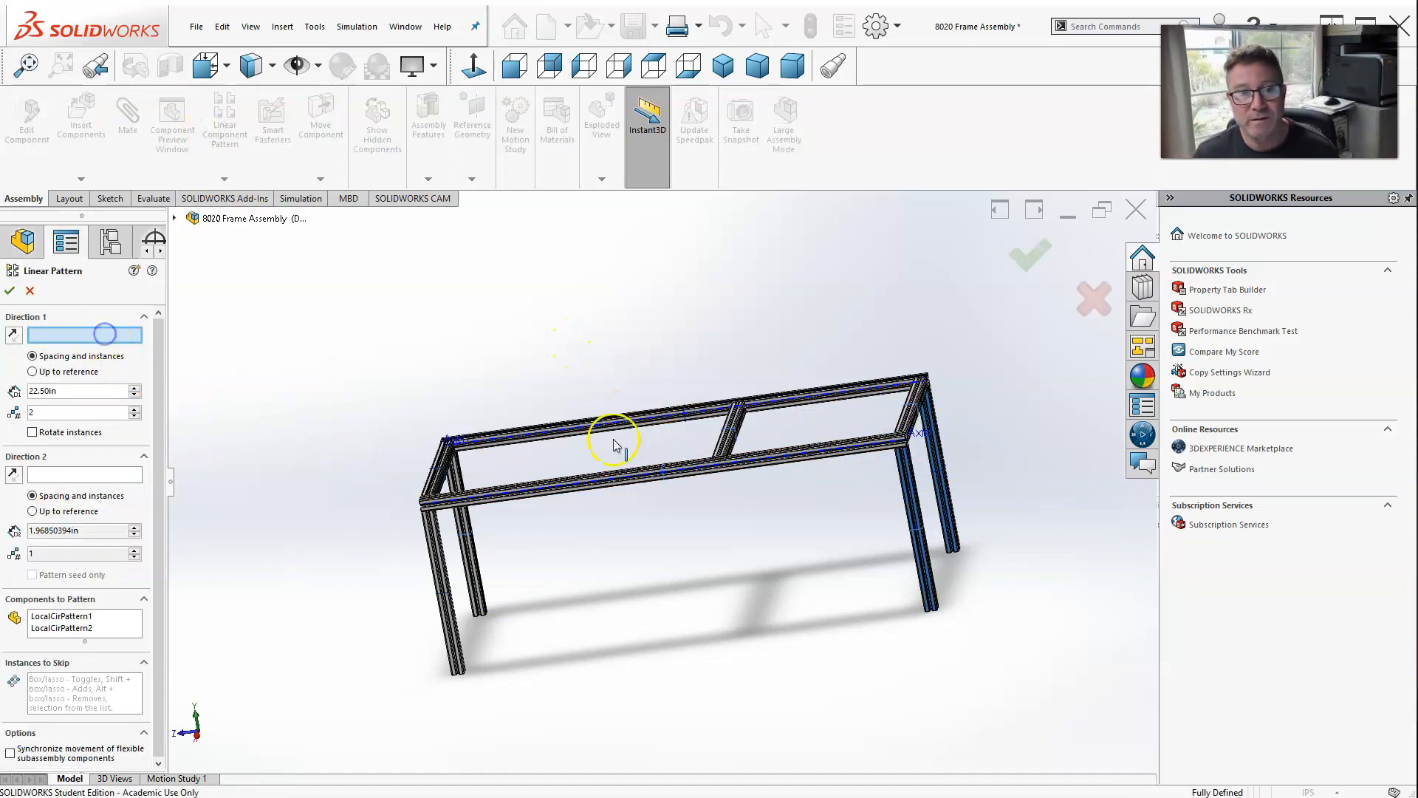
{"action": "scroll", "coordinate": [613, 443], "scroll_direction": "down", "scroll_amount": 5}
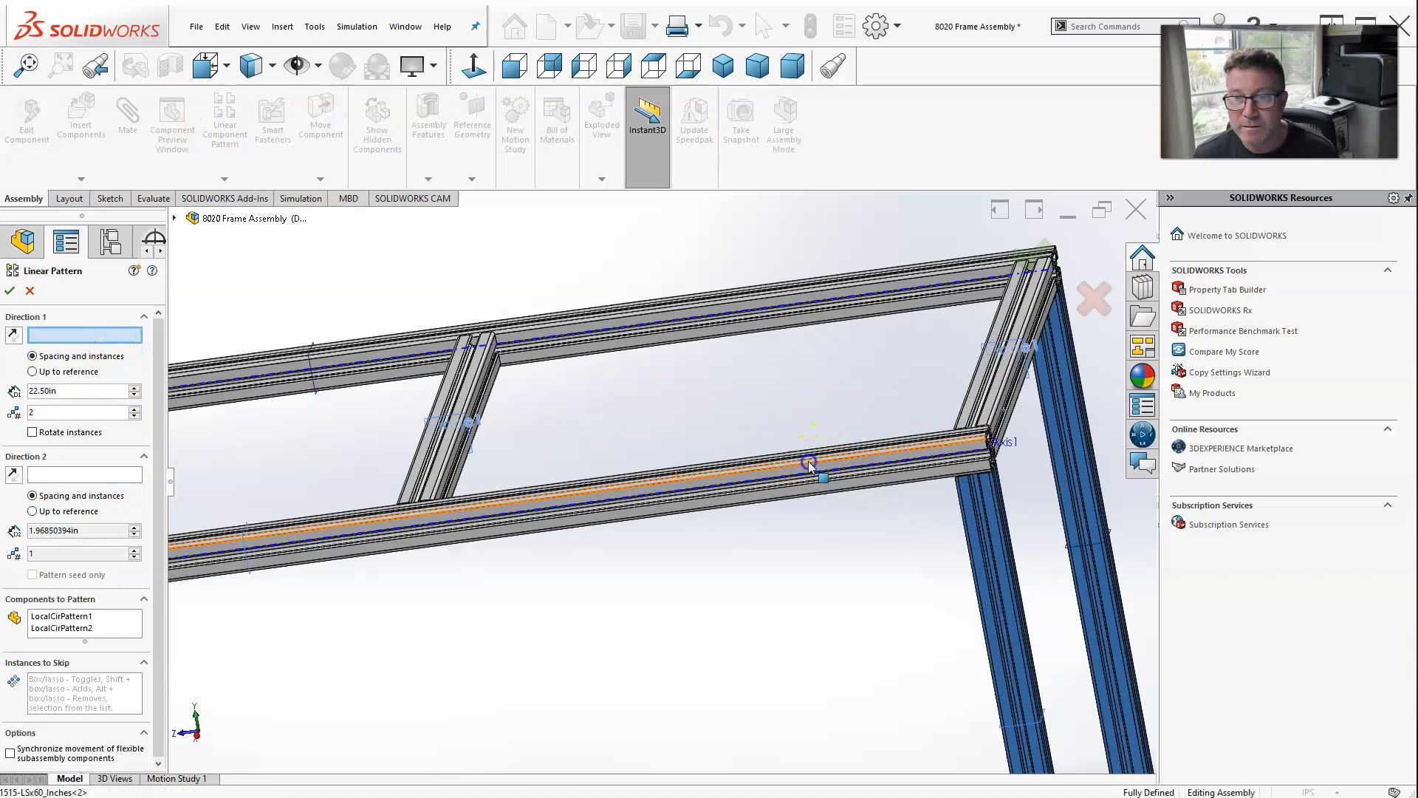
{"action": "left_click", "coordinate": [810, 465]}
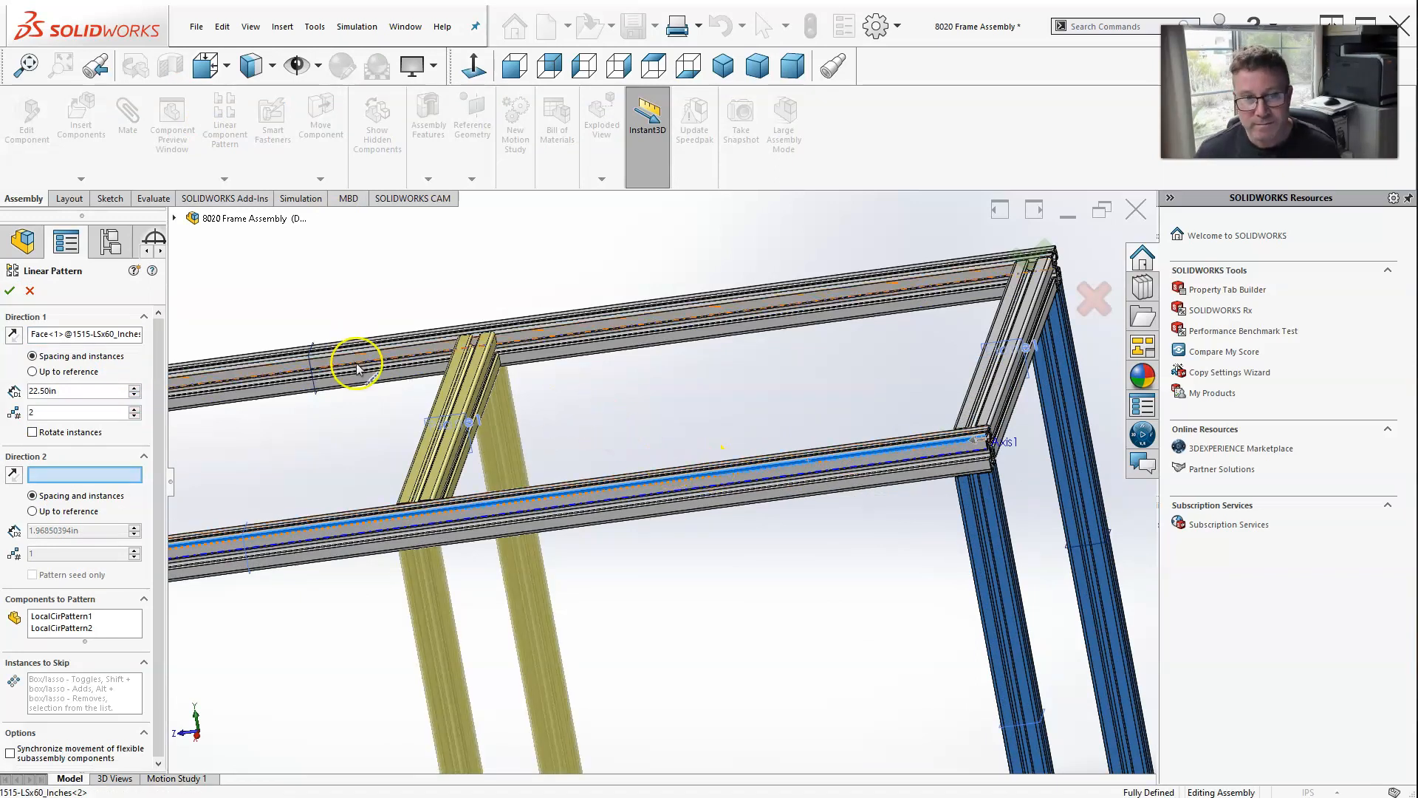
{"action": "left_click", "coordinate": [7, 290]}
{"action": "scroll", "coordinate": [667, 258], "scroll_direction": "up", "scroll_amount": 5}
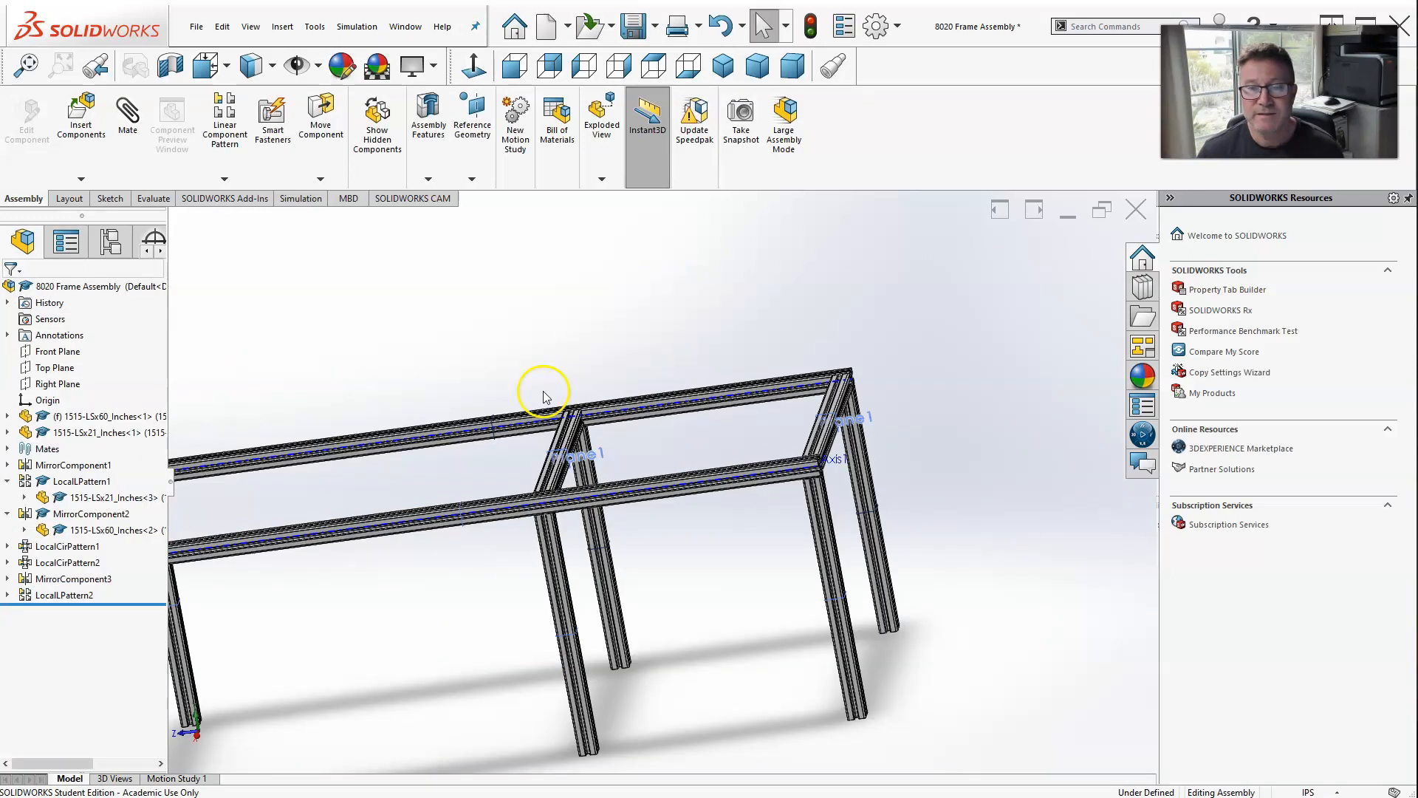
Linear-pattern all top rails and crossmembers downward along a middle leg's edge, with 22.50 in spacing and 2 instances, to form the bottom frame.
{"action": "scroll", "coordinate": [543, 396], "scroll_direction": "up", "scroll_amount": 2}
{"action": "middle_click_drag", "start_coordinate": [617, 543], "coordinate": [567, 572]}
{"action": "scroll", "coordinate": [567, 572], "scroll_direction": "down", "scroll_amount": 5}
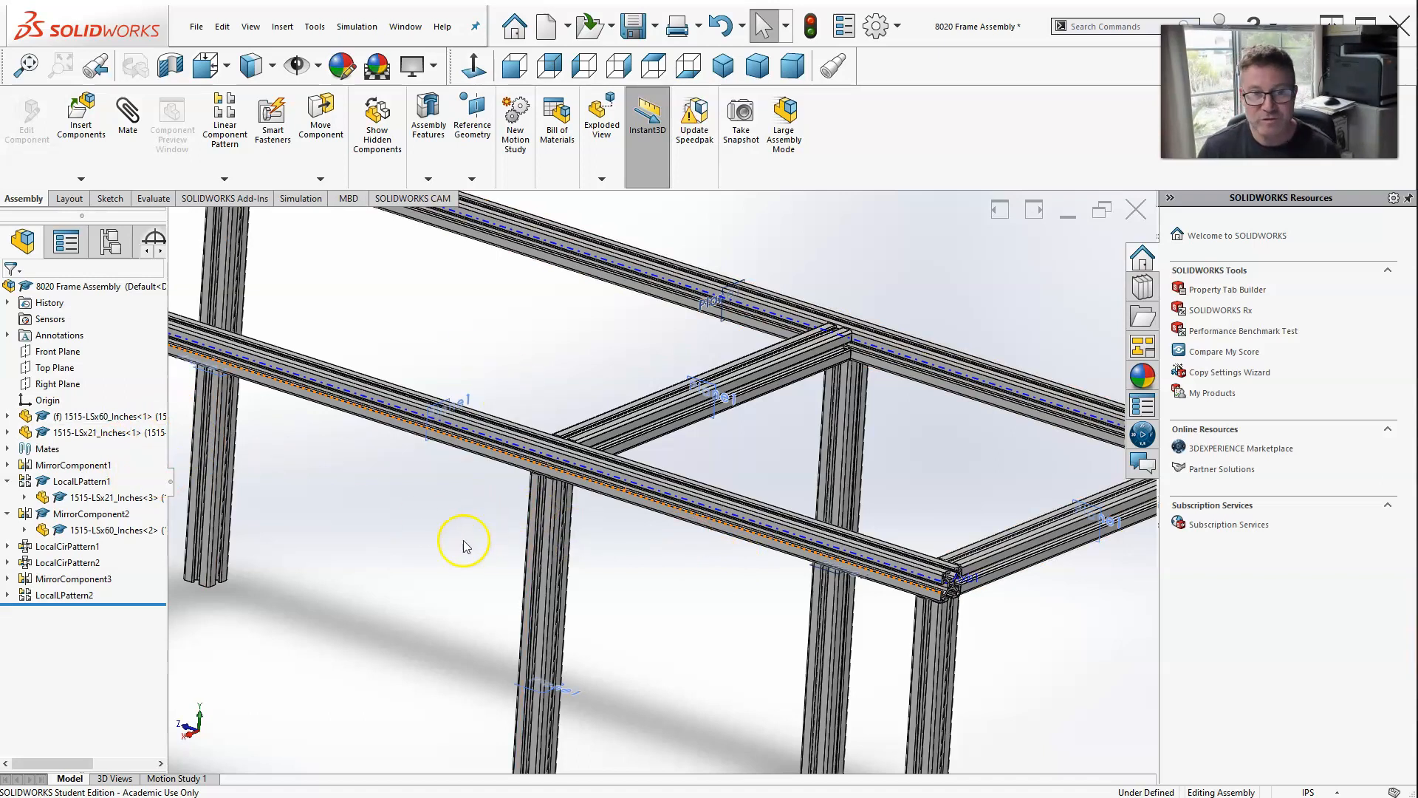
{"action": "key", "text": "f"}
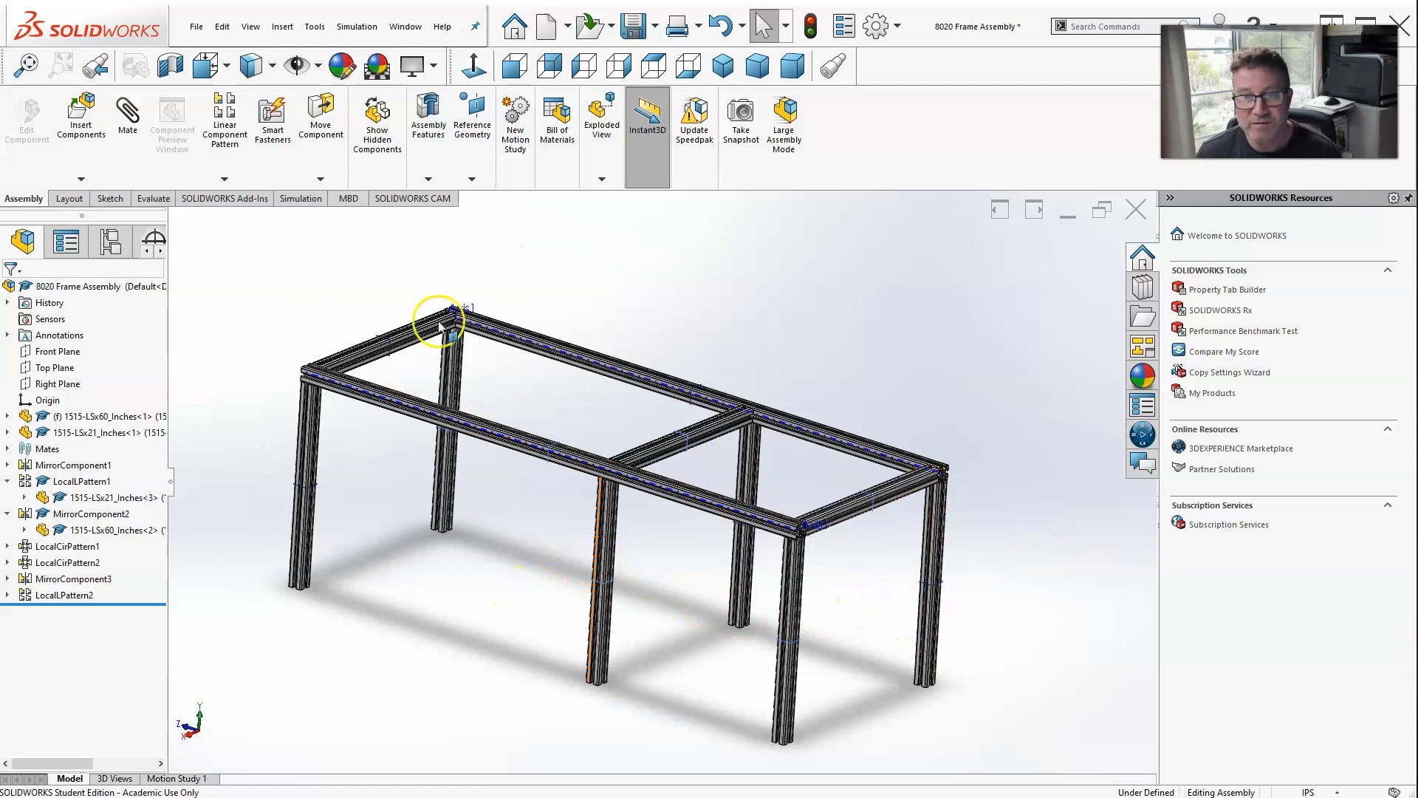
{"action": "left_click", "coordinate": [82, 416]}
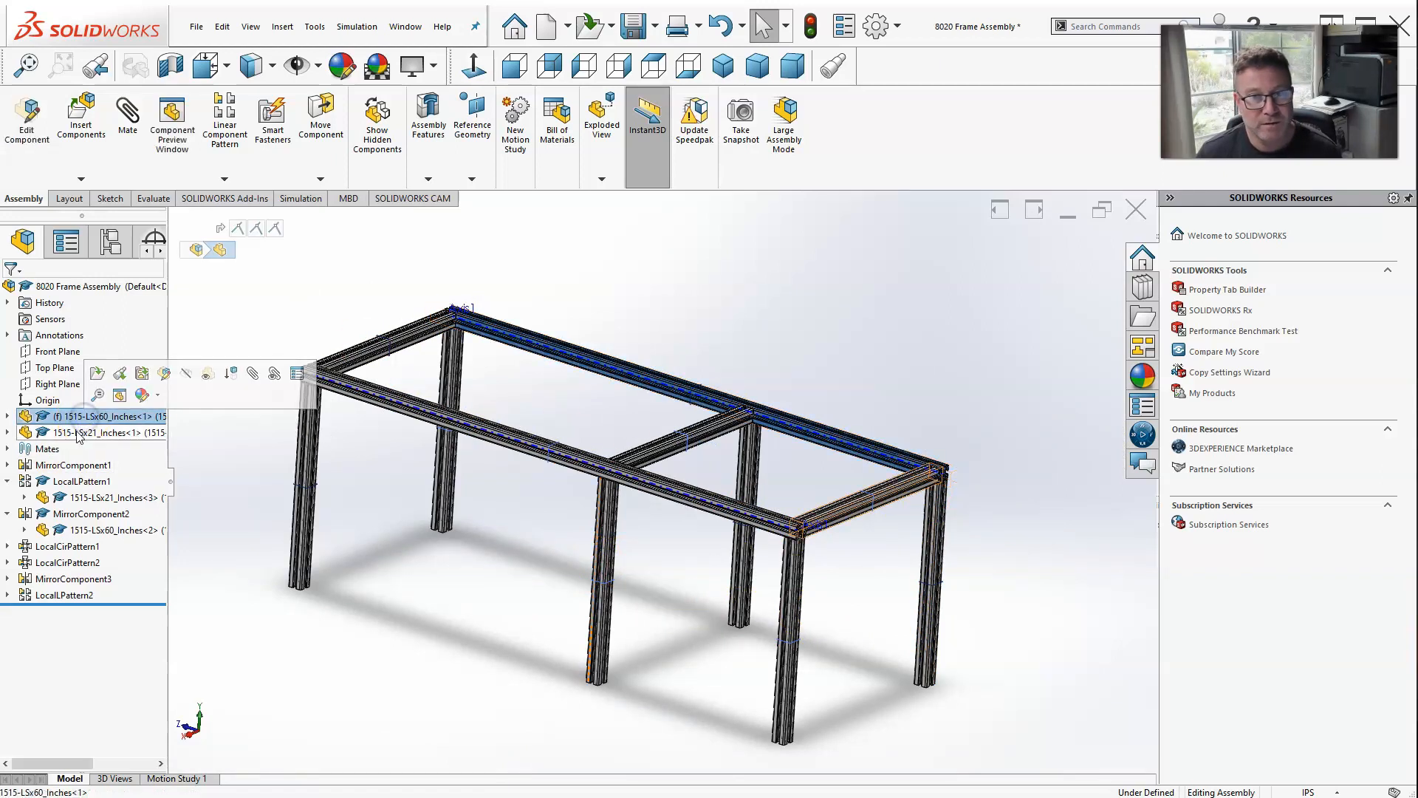
{"action": "left_click", "coordinate": [79, 433], "text": "ctrl"}
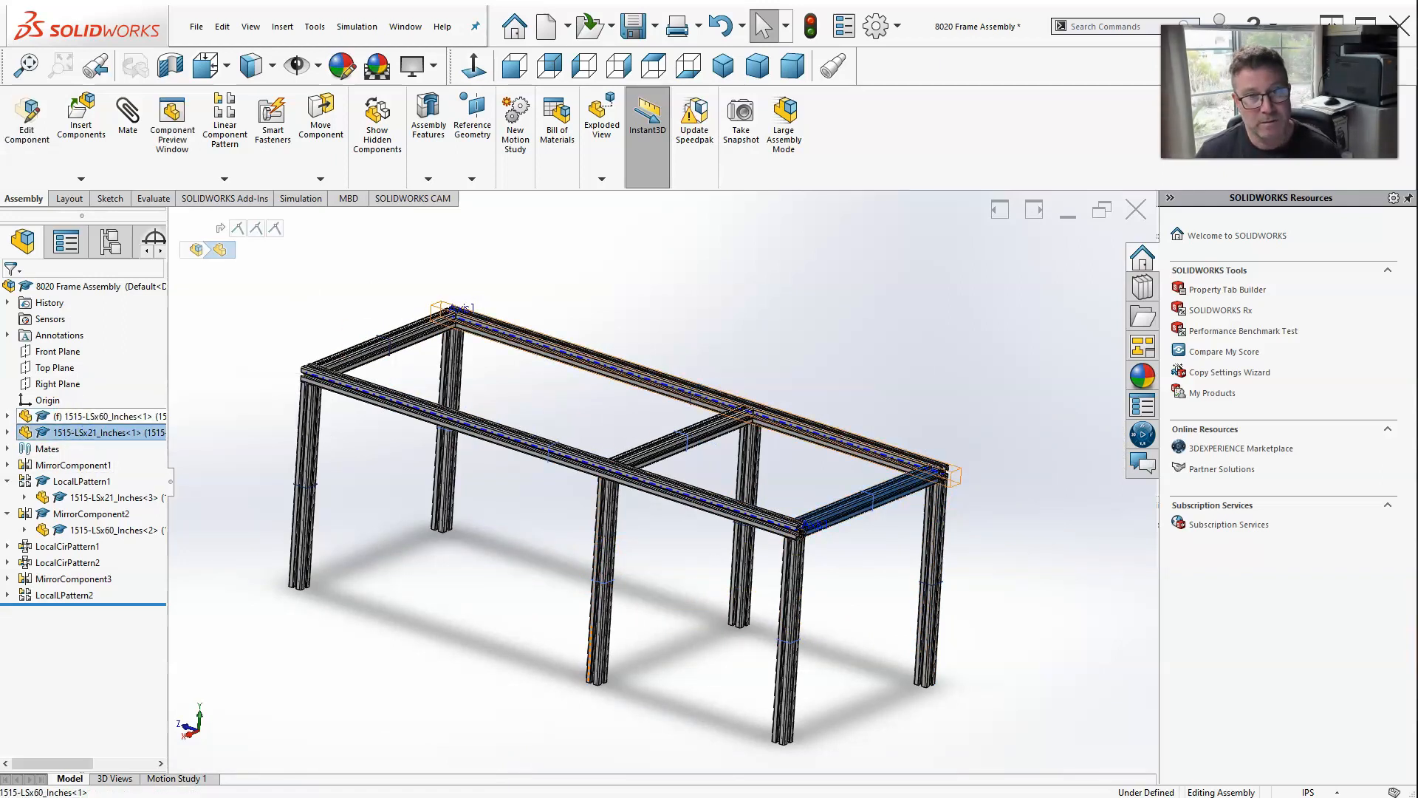
{"action": "left_click", "coordinate": [65, 466], "text": "ctrl"}
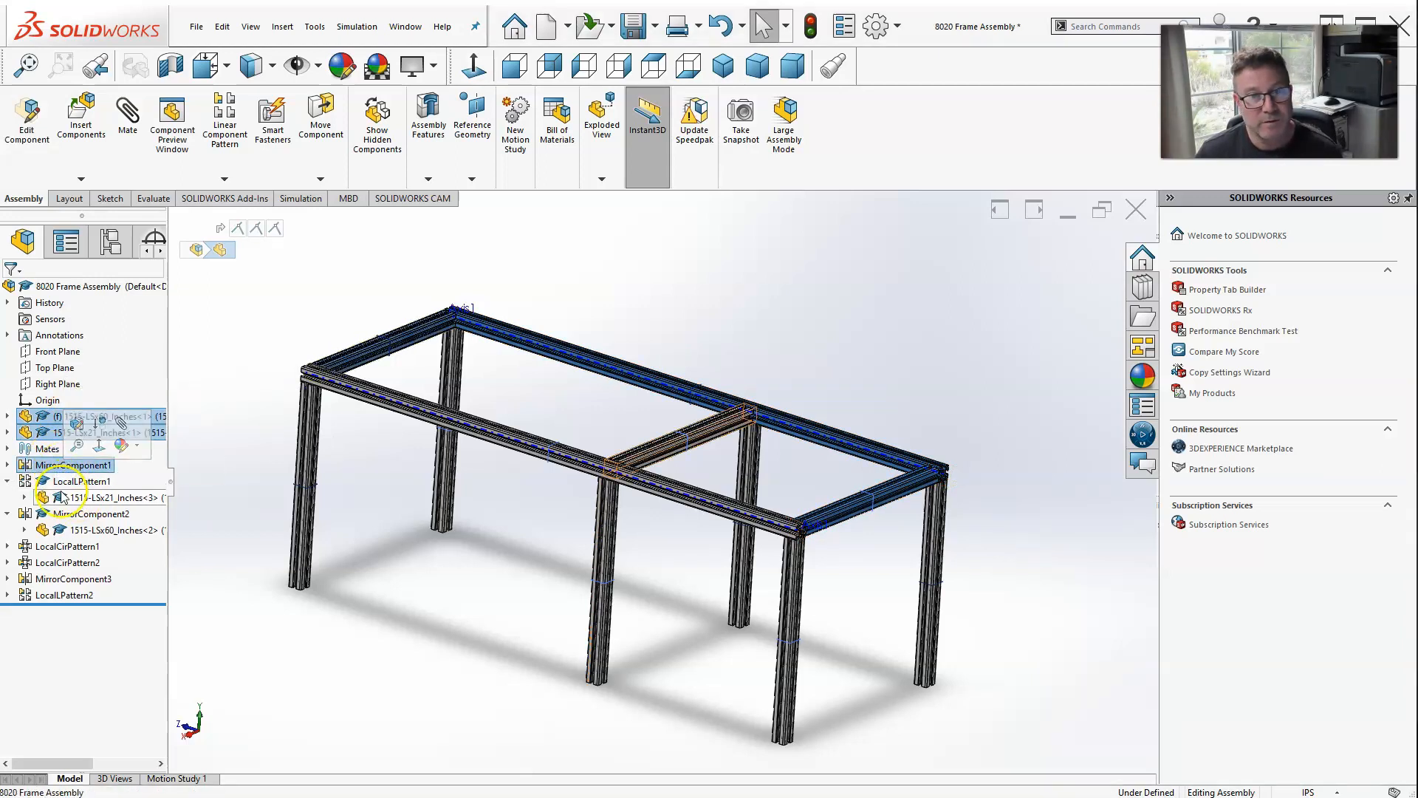
{"action": "left_click", "coordinate": [66, 482], "text": "ctrl"}
{"action": "left_click", "coordinate": [77, 498], "text": "ctrl"}
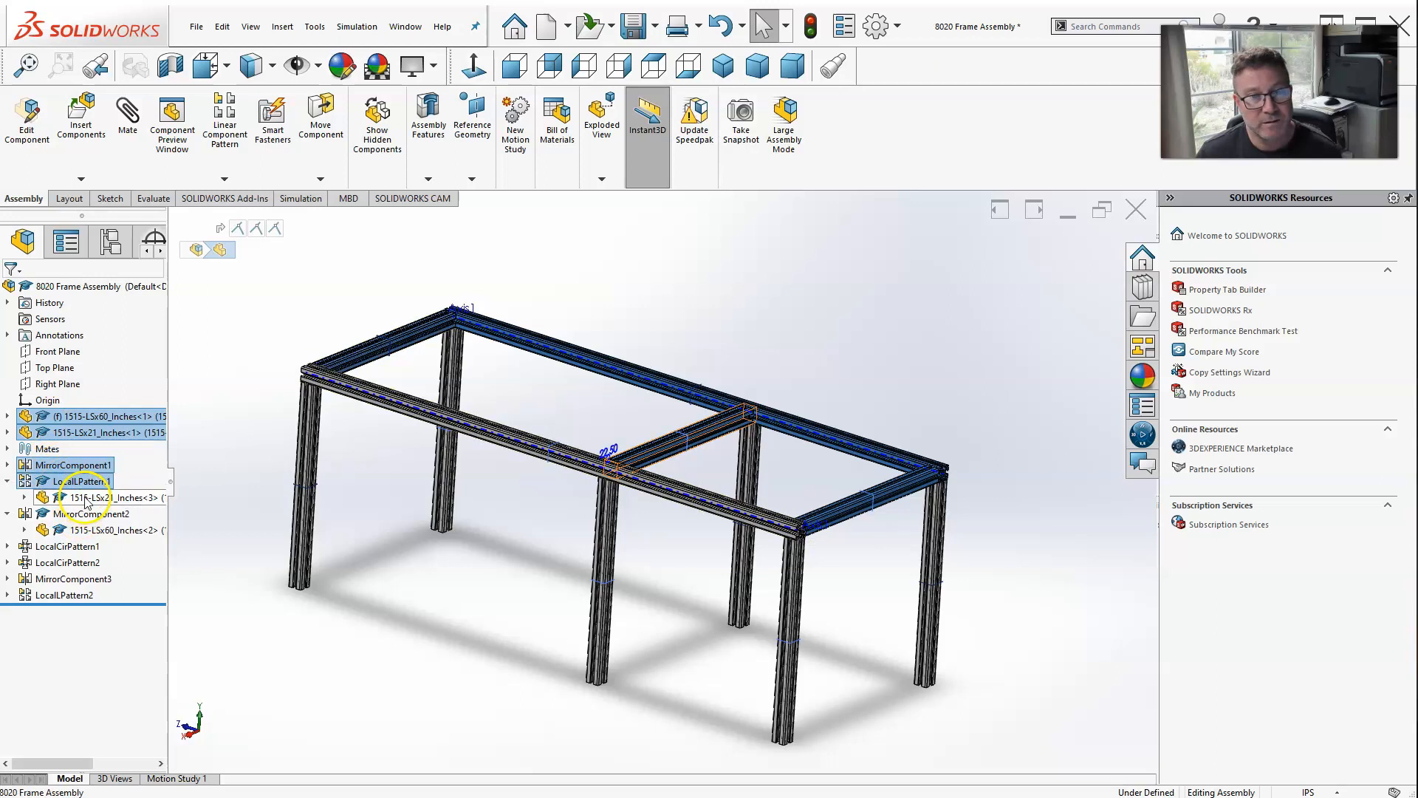
{"action": "left_click", "coordinate": [82, 514], "text": "ctrl"}
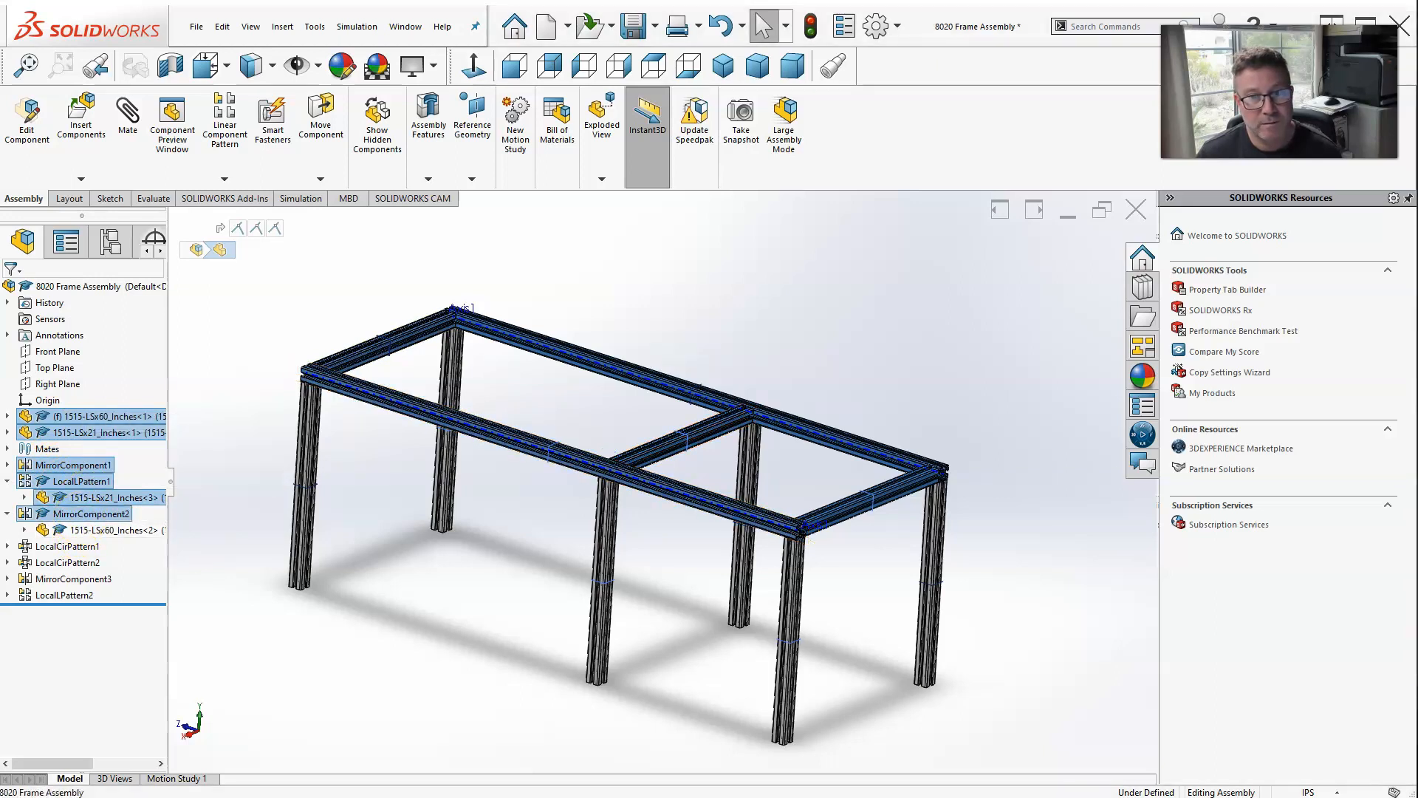
{"action": "left_click", "coordinate": [86, 531], "text": "ctrl"}
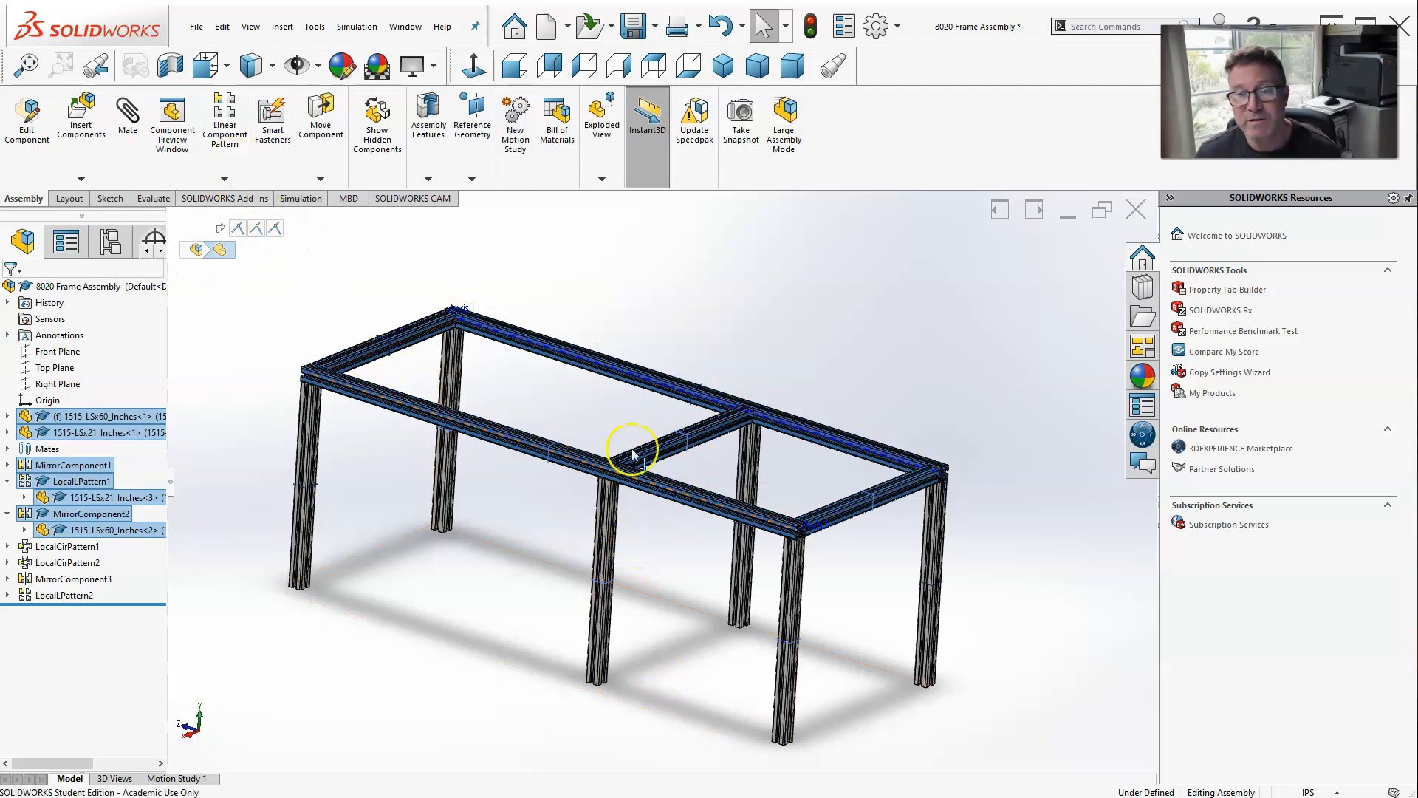
{"action": "left_click", "coordinate": [229, 181]}
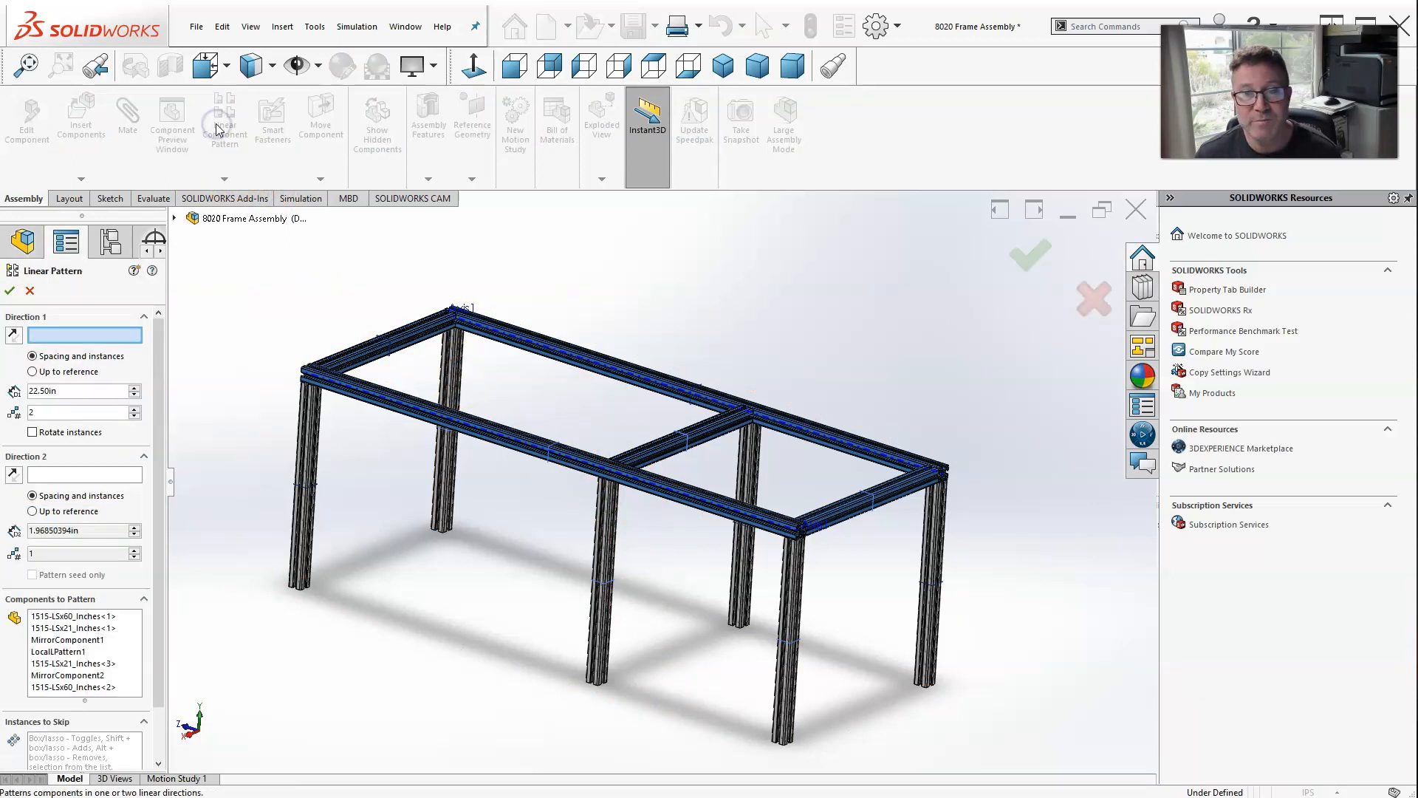
{"action": "left_click", "coordinate": [604, 587]}
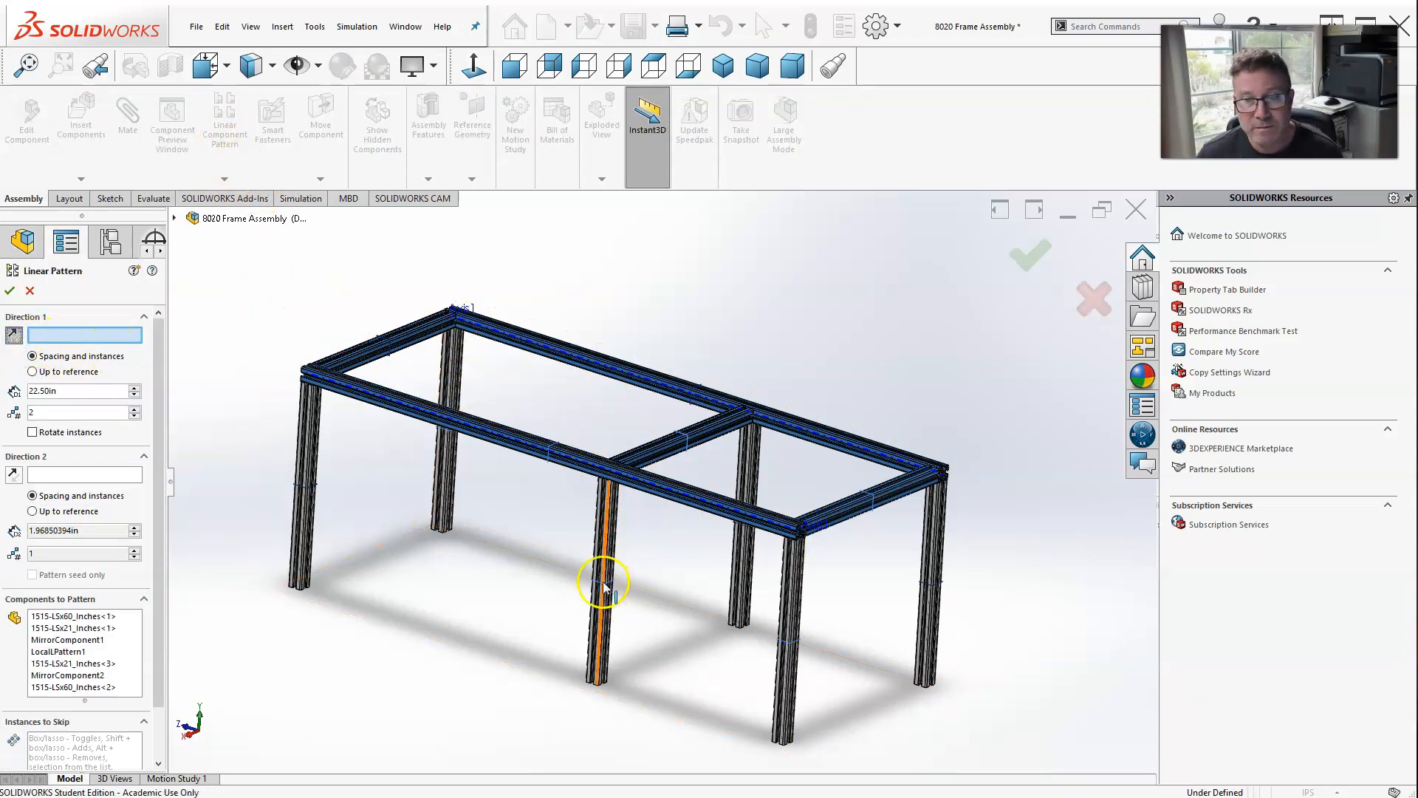
{"action": "left_click", "coordinate": [11, 337]}
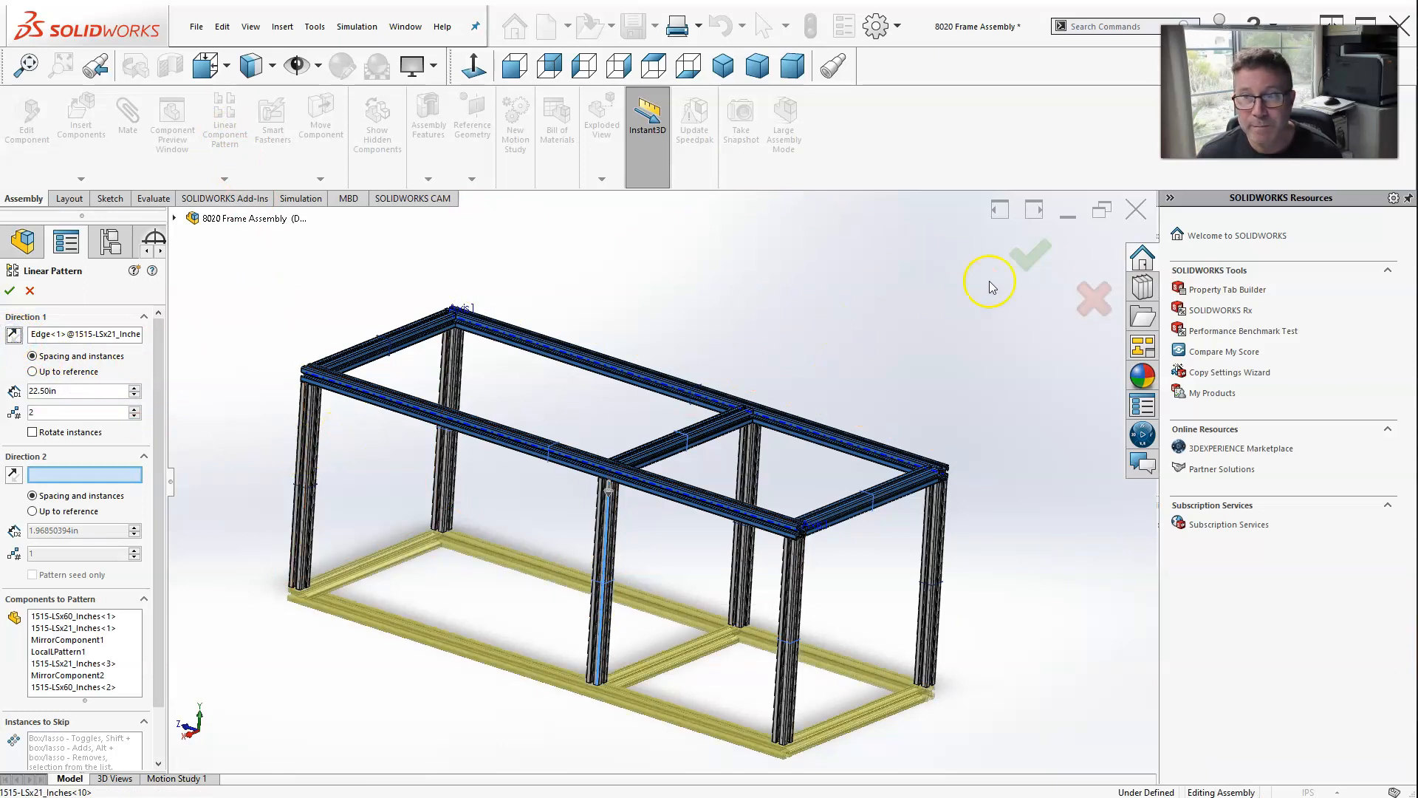
{"action": "left_click", "coordinate": [1033, 259]}
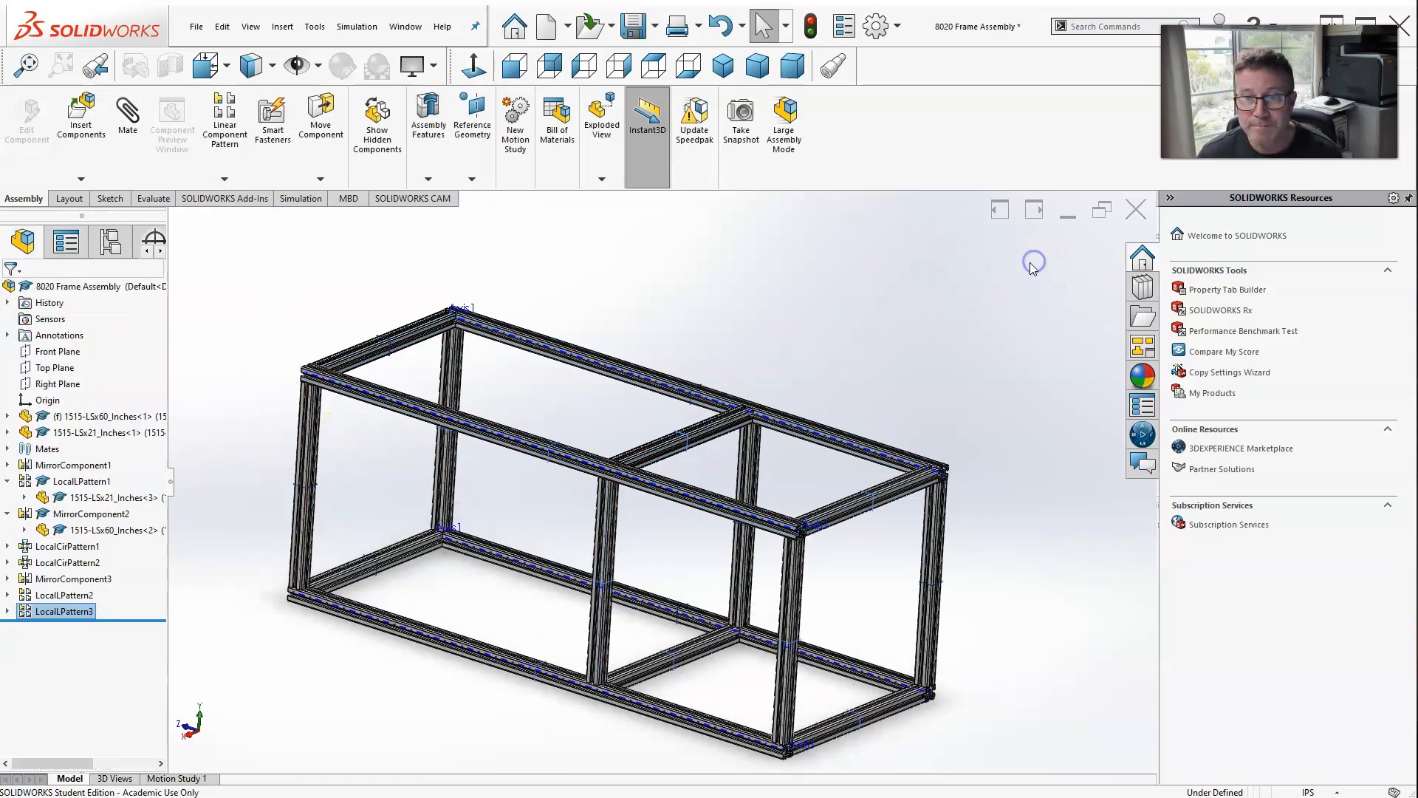
{"action": "left_click", "coordinate": [926, 320]}
Set up a linear pattern of 1515-LSx21_Inches<1> and LocalLPattern1 running downward along a corner leg's edge, with 2 instances.
{"action": "middle_click_drag", "start_coordinate": [907, 447], "coordinate": [828, 401]}
{"action": "middle_click_drag", "start_coordinate": [791, 453], "coordinate": [758, 506]}
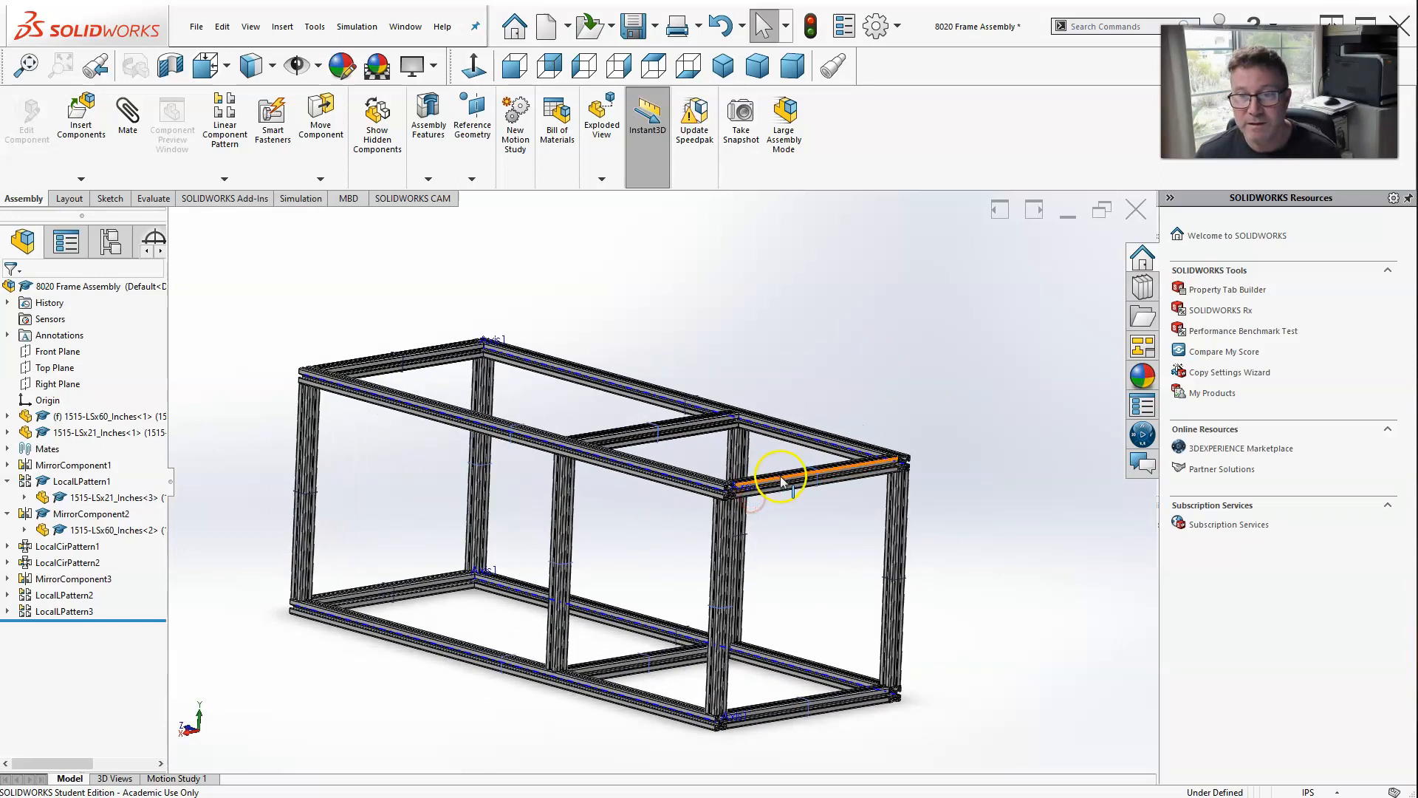
{"action": "left_click", "coordinate": [784, 486]}
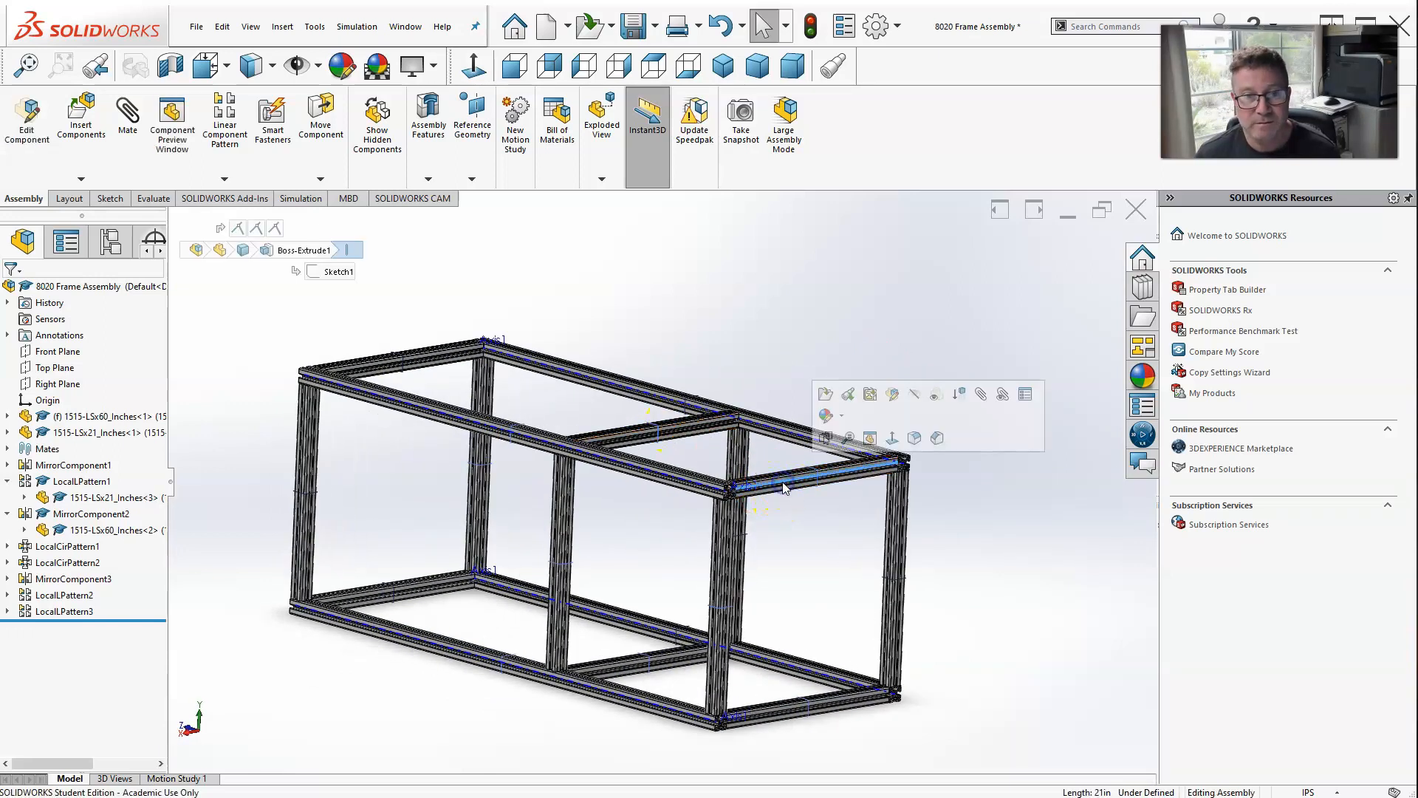
{"action": "left_click", "coordinate": [71, 548]}
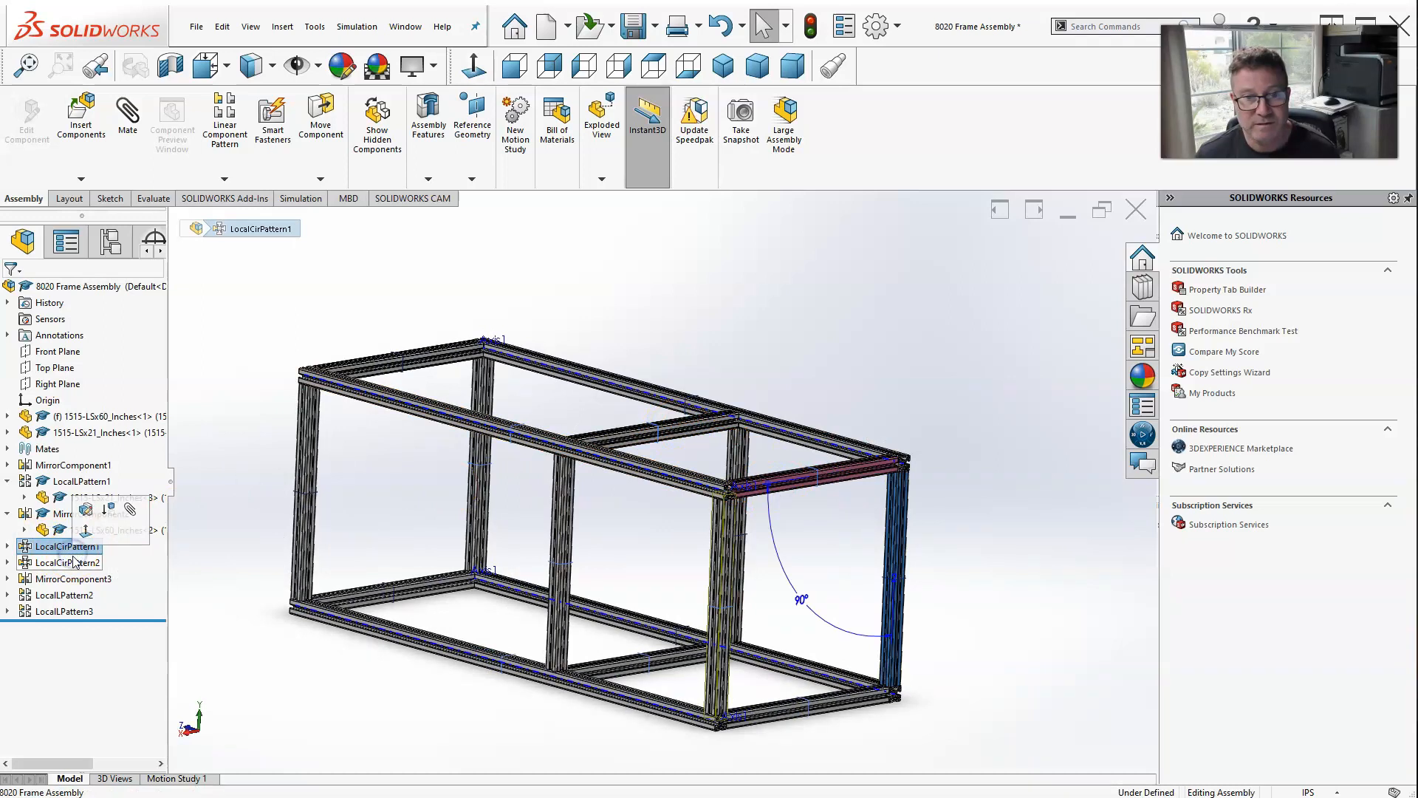
{"action": "left_click", "coordinate": [407, 457]}
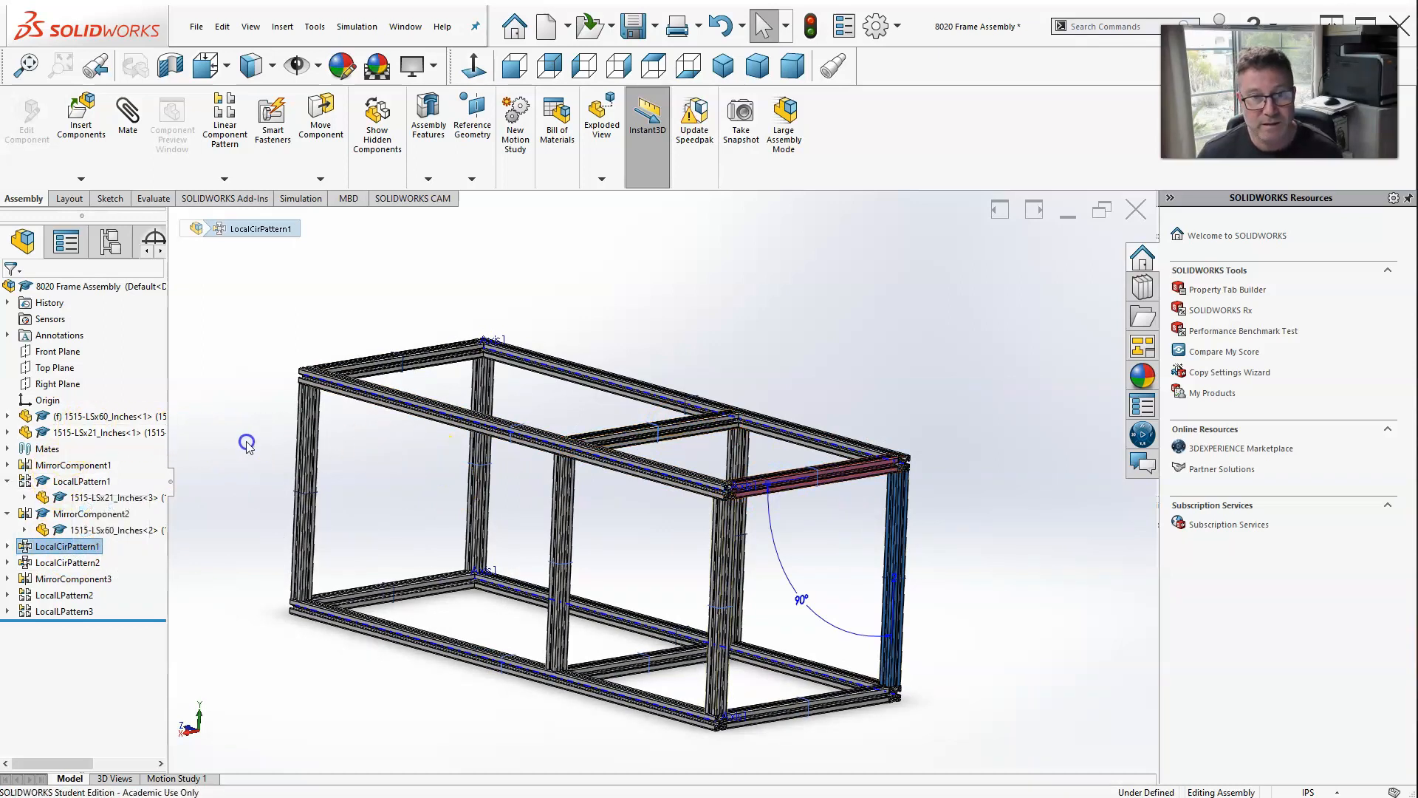
{"action": "left_click", "coordinate": [91, 434]}
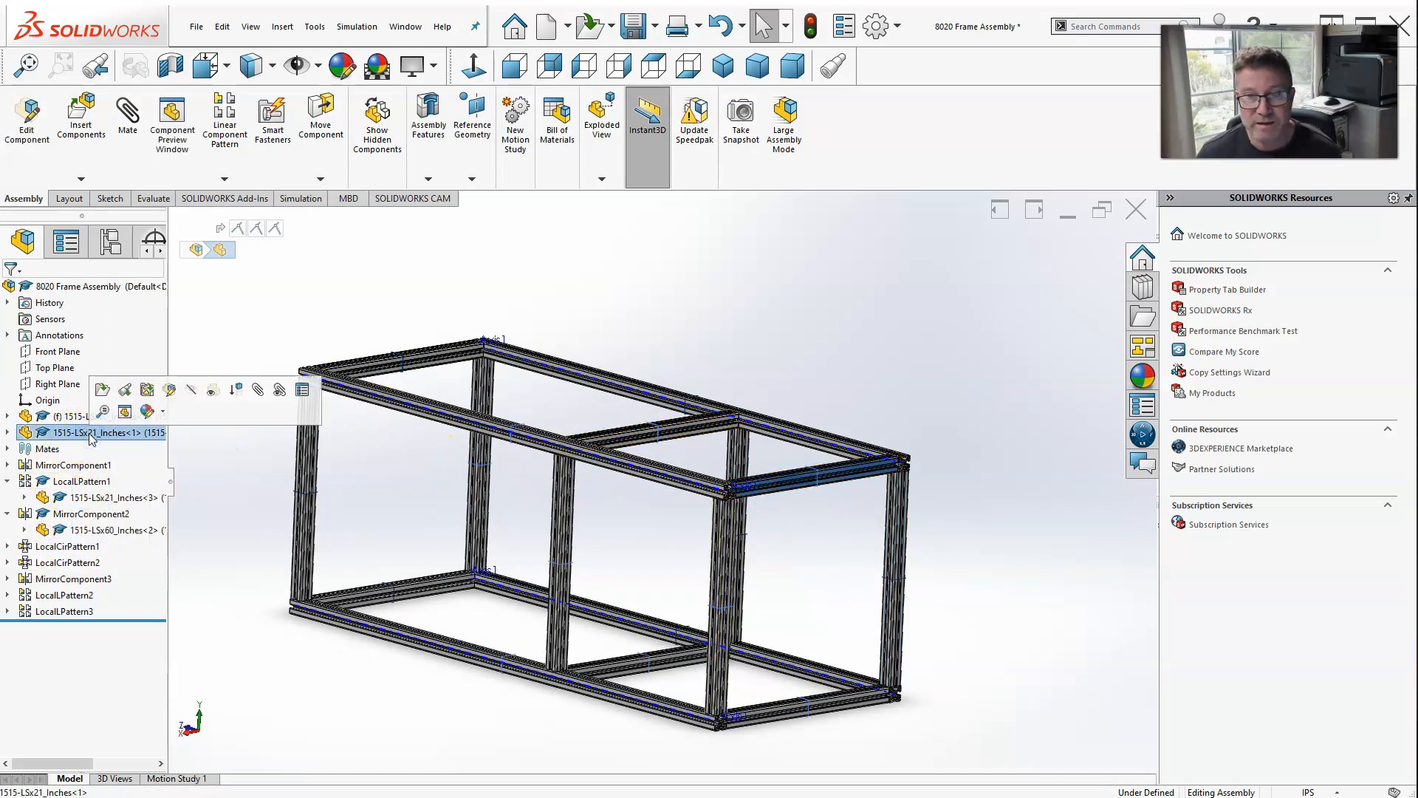
{"action": "left_click", "coordinate": [80, 481]}
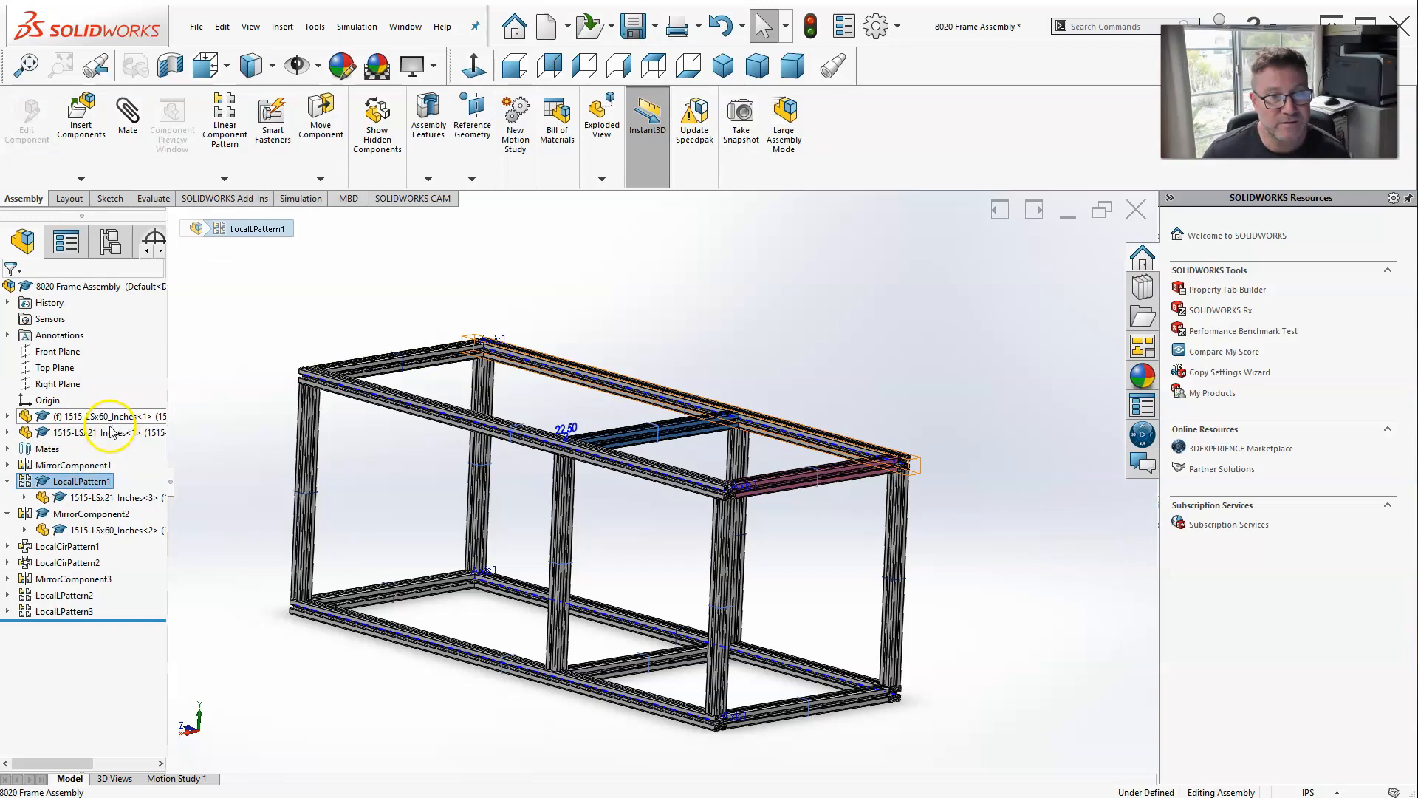
{"action": "left_click", "coordinate": [97, 436]}
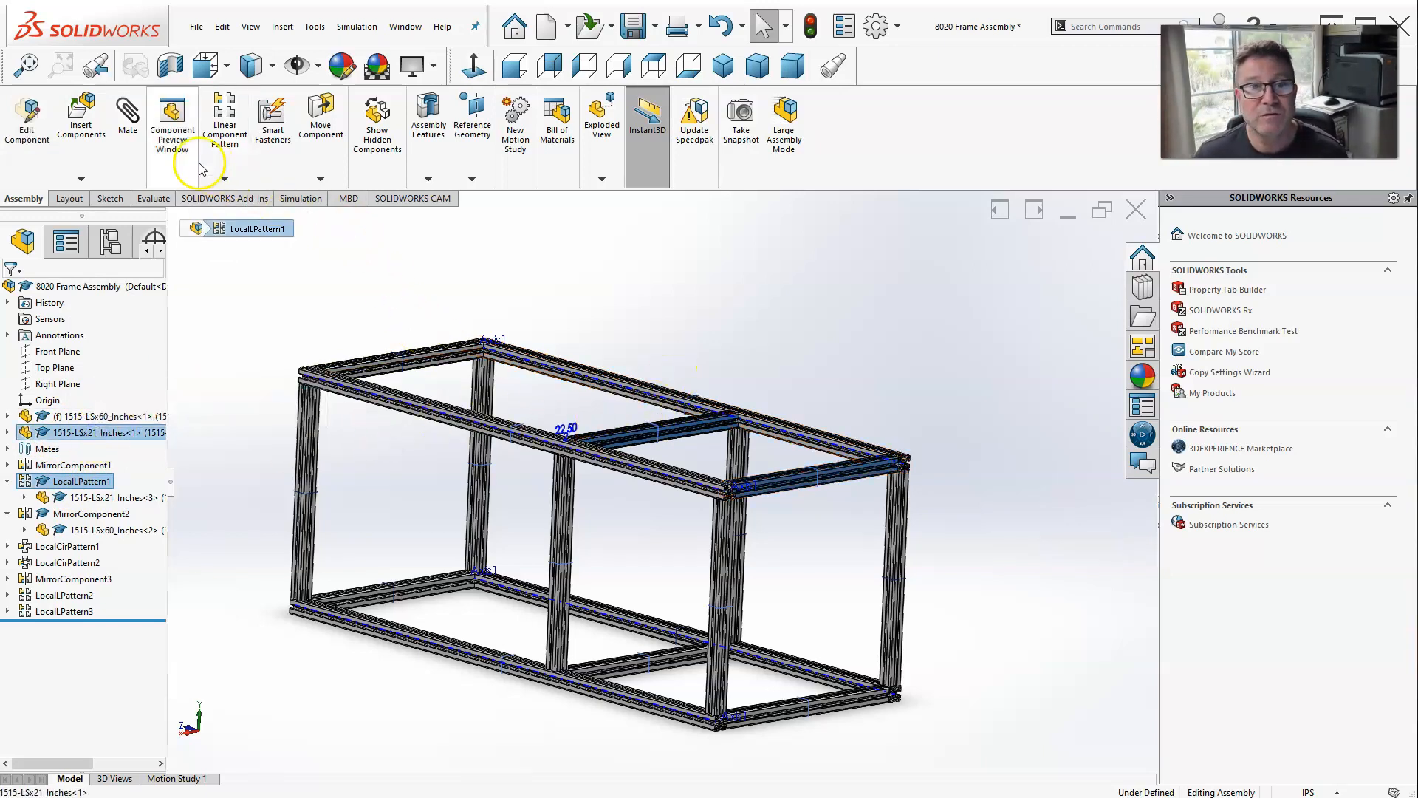
{"action": "left_click", "coordinate": [224, 116]}
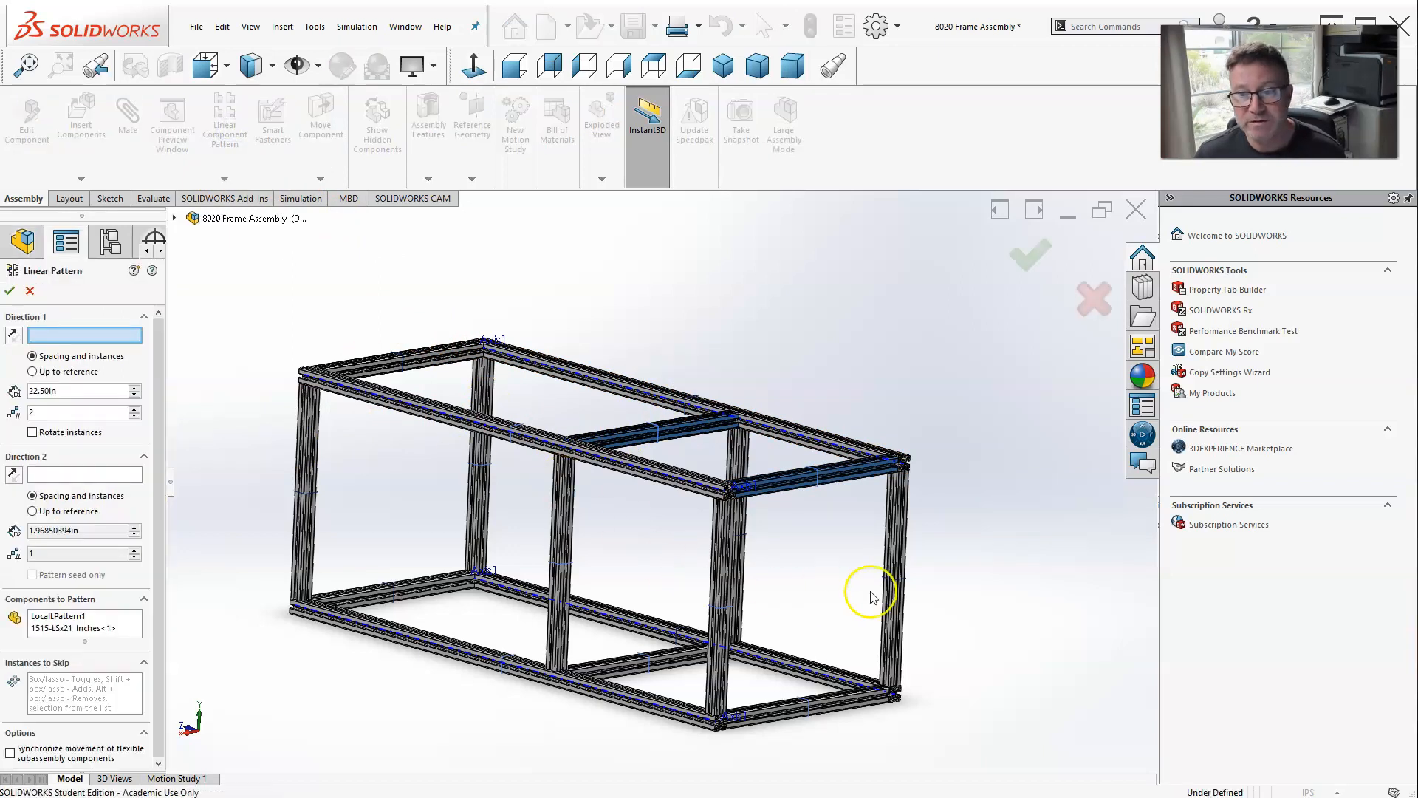
{"action": "scroll", "coordinate": [870, 588], "scroll_direction": "down", "scroll_amount": 3}
{"action": "left_click", "coordinate": [809, 515]}
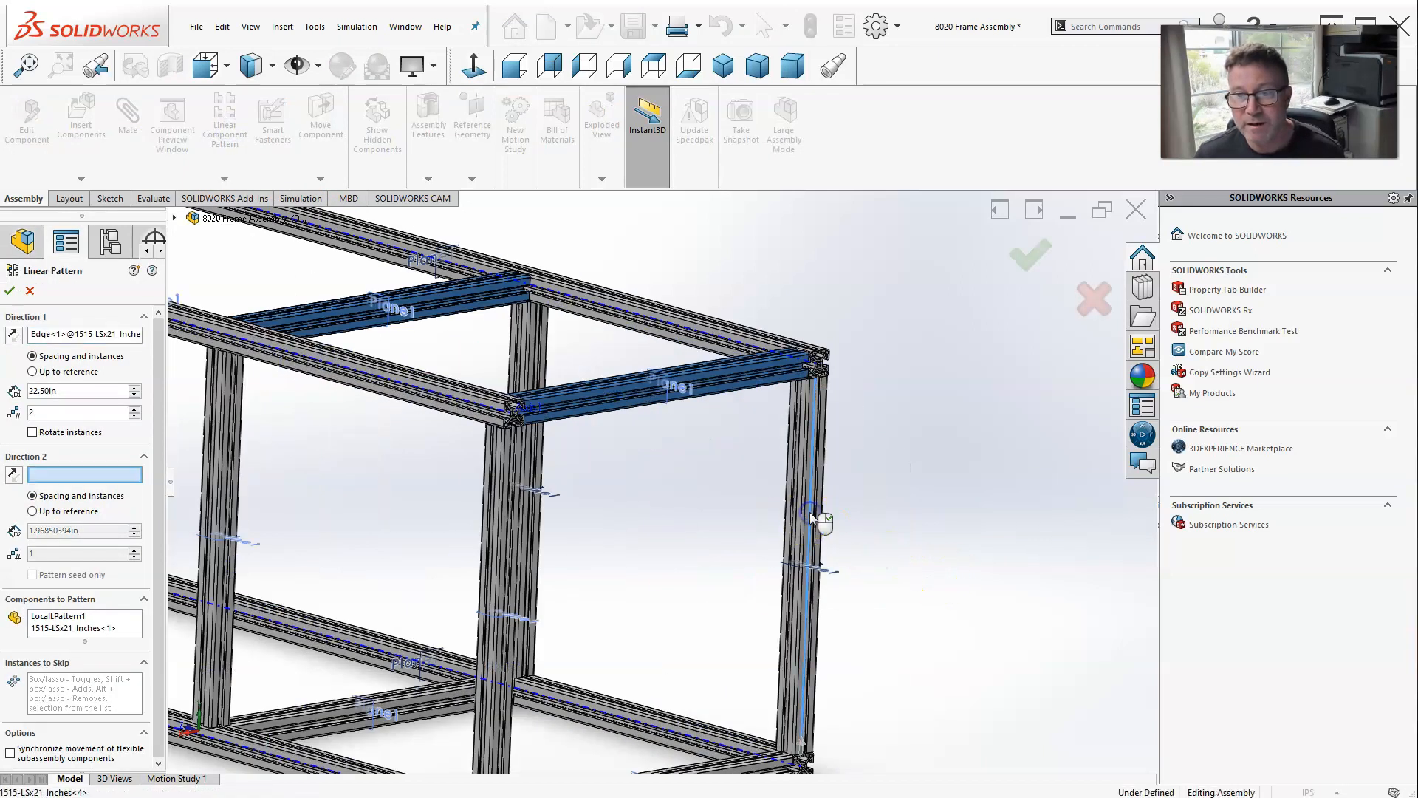
{"action": "scroll", "coordinate": [313, 460], "scroll_direction": "up", "scroll_amount": 4}
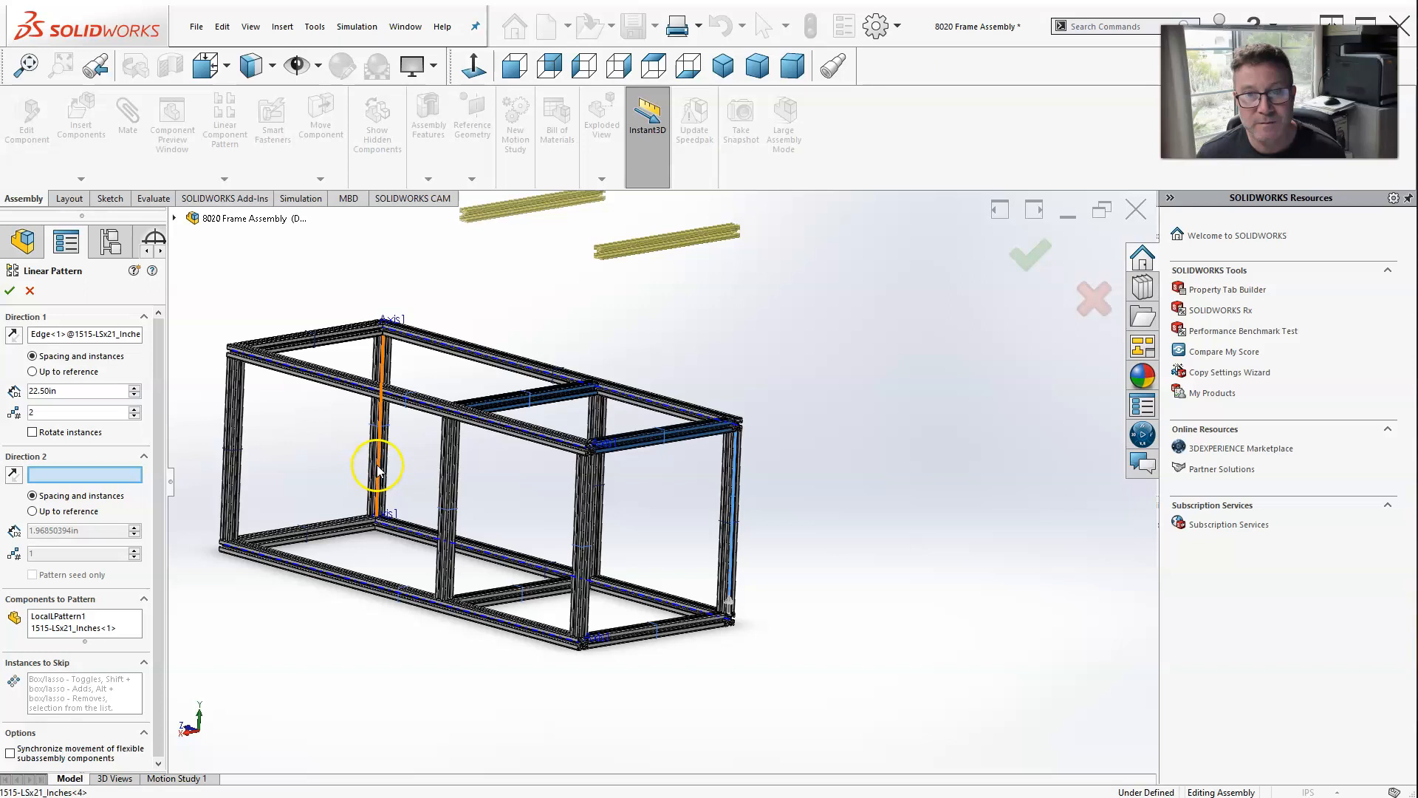
{"action": "left_click", "coordinate": [14, 335]}
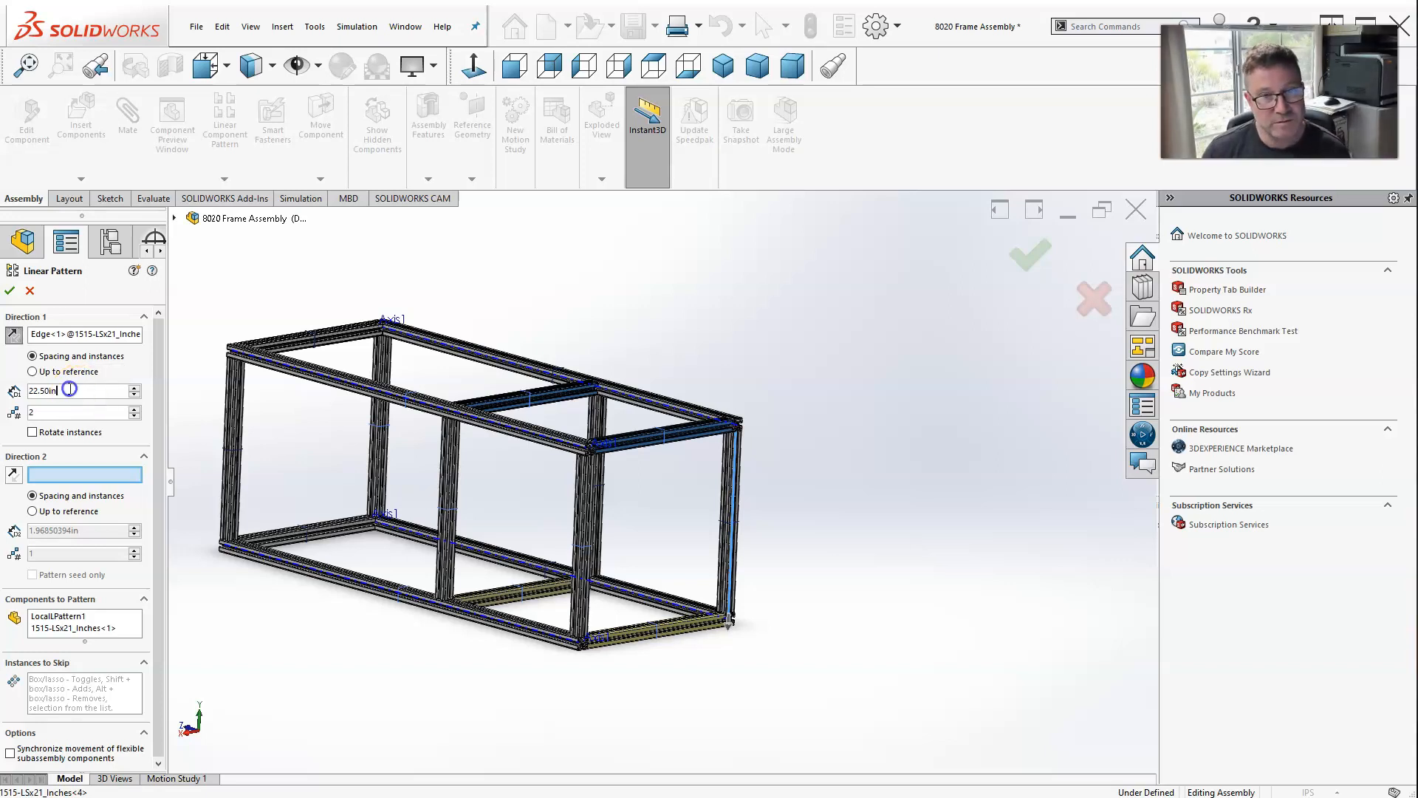
Set the crossmember pattern's spacing to 22.5/2 in.
{"action": "type", "text": "22.5"}
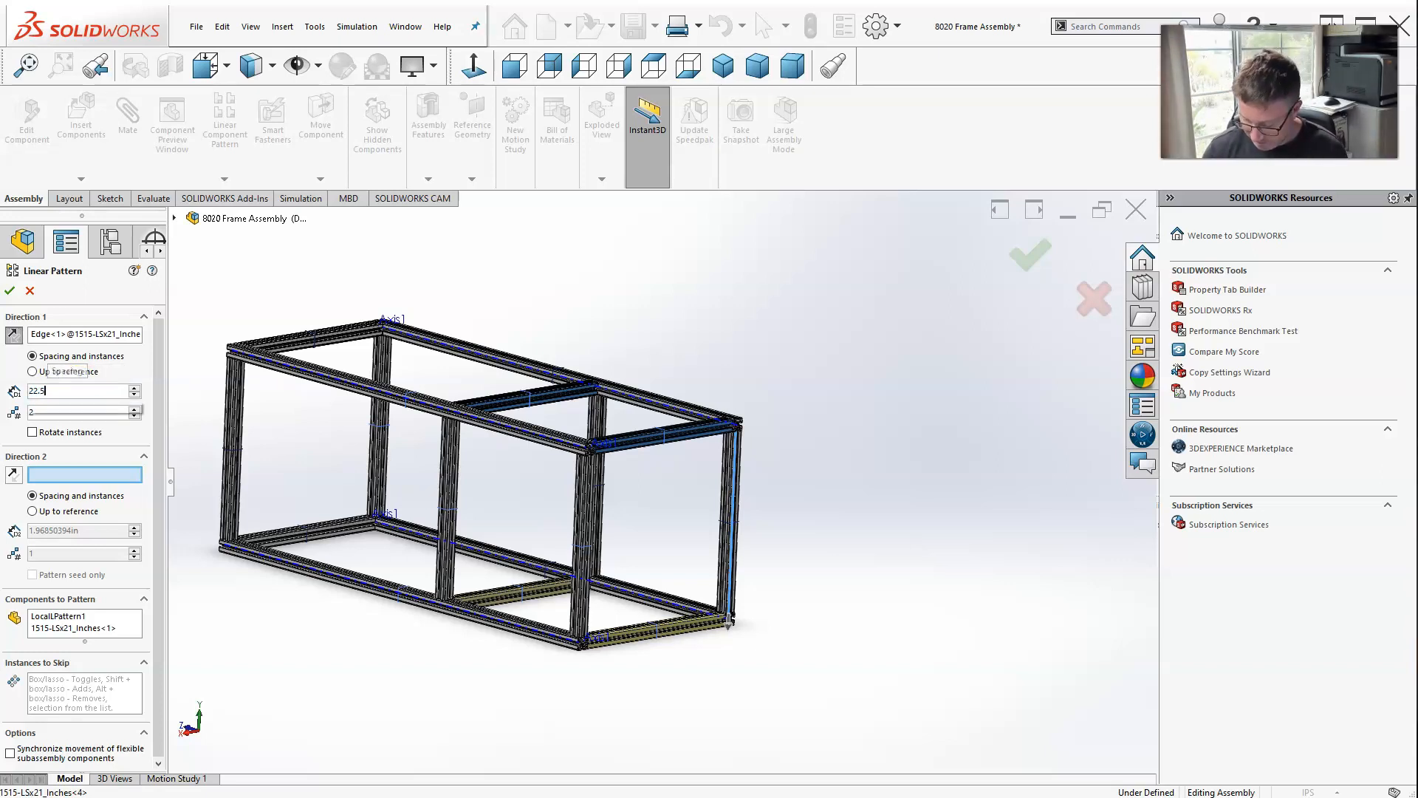
{"action": "type", "text": "/2"}
{"action": "key", "text": "Return"}
{"action": "middle_click_drag", "start_coordinate": [417, 453], "coordinate": [619, 573]}
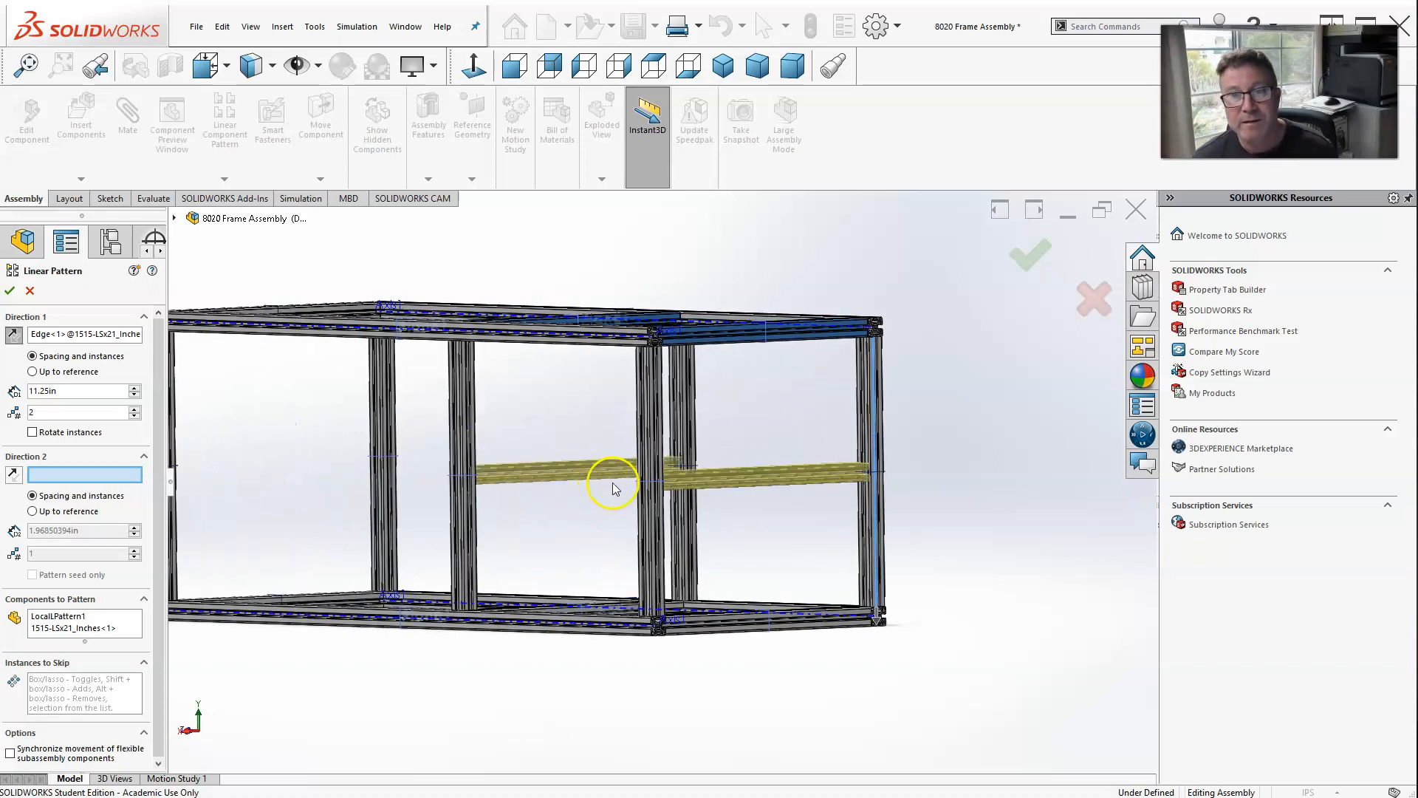
Set the crossmember pattern's spacing to 21/2 in and complete the pattern to add the mid-height crossmembers.
{"action": "left_click", "coordinate": [83, 388]}
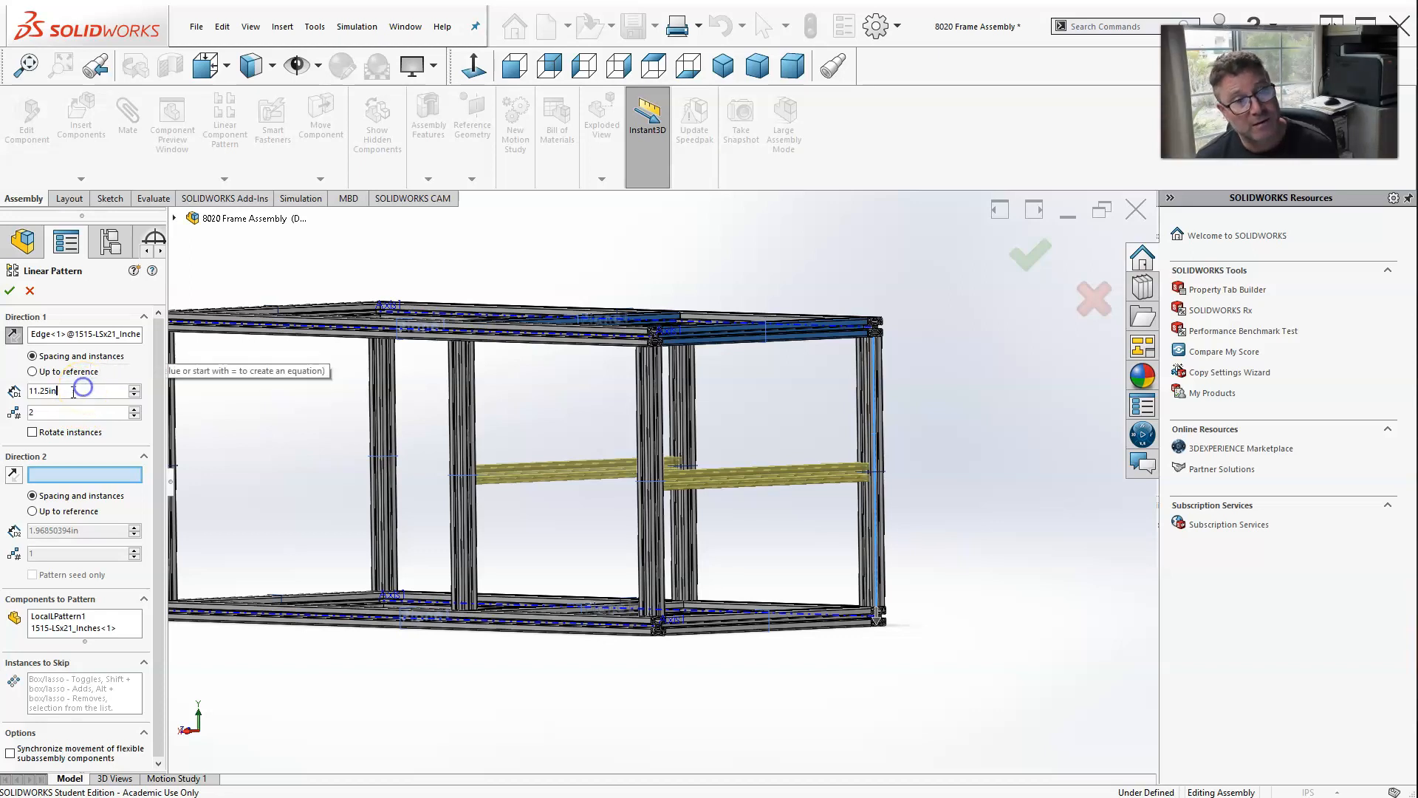
{"action": "type", "text": "21/2"}
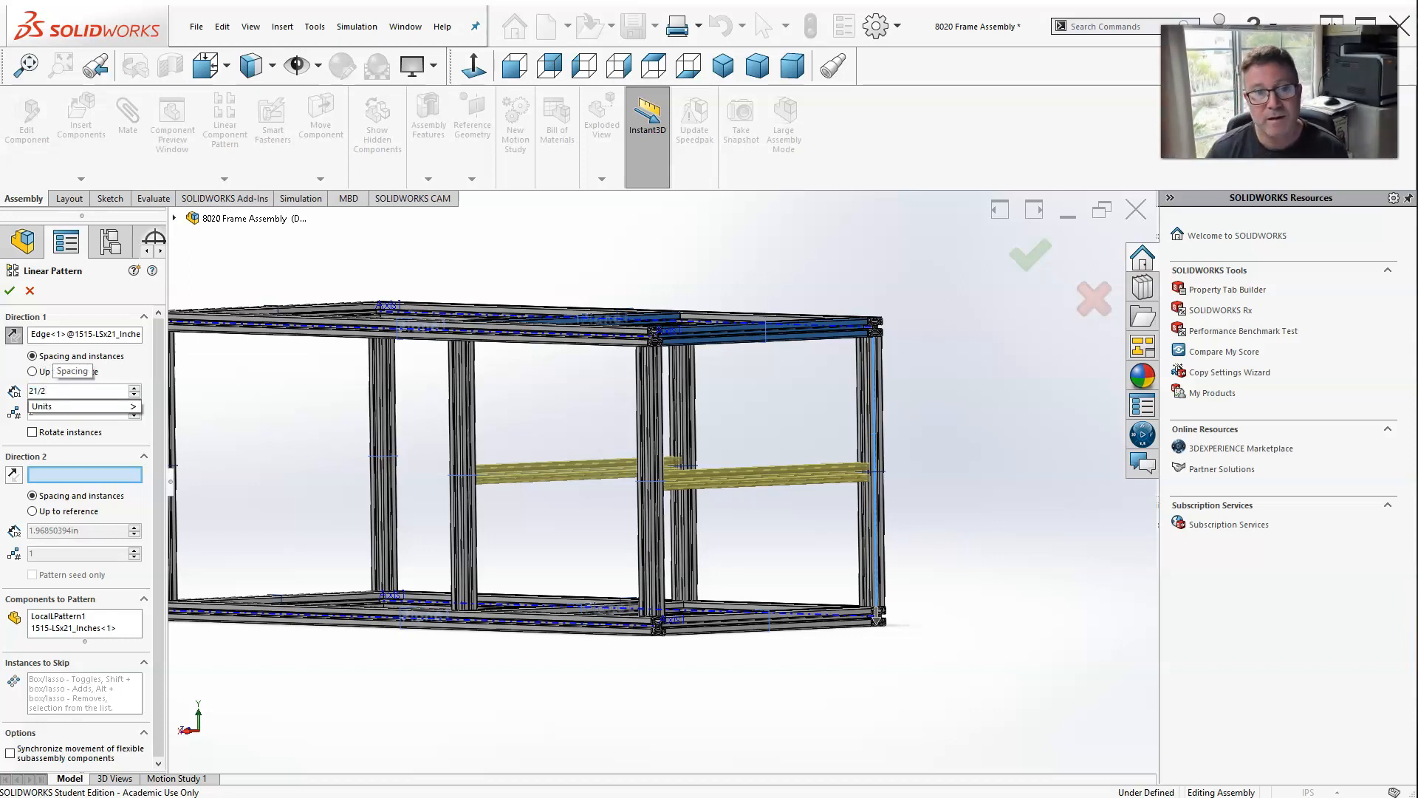
{"action": "key", "text": "Return"}
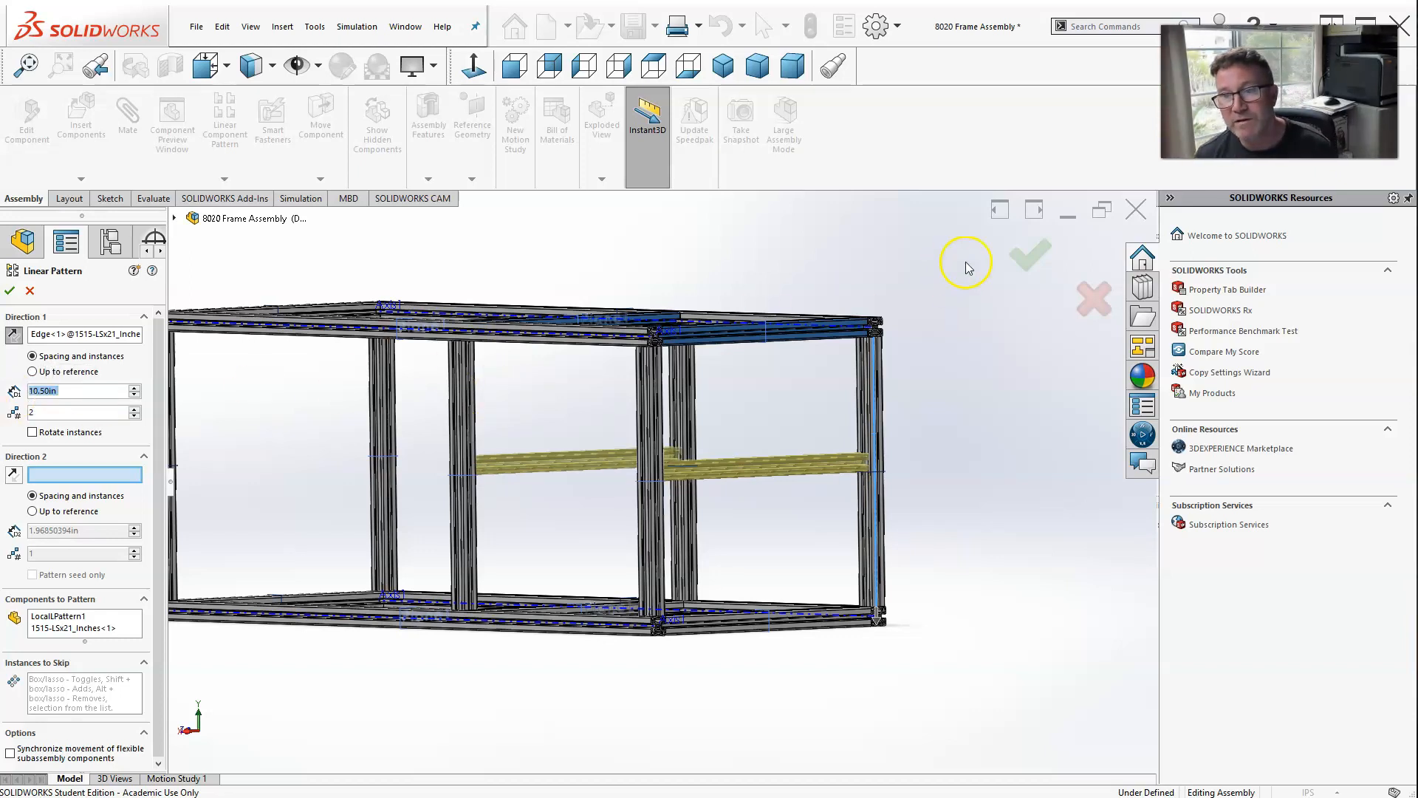
{"action": "left_click", "coordinate": [1032, 253]}
Measure the distance from the end mid-height crossmember's upper face to the underside of the top crossmember above it.
{"action": "middle_click_drag", "start_coordinate": [794, 347], "coordinate": [760, 339]}
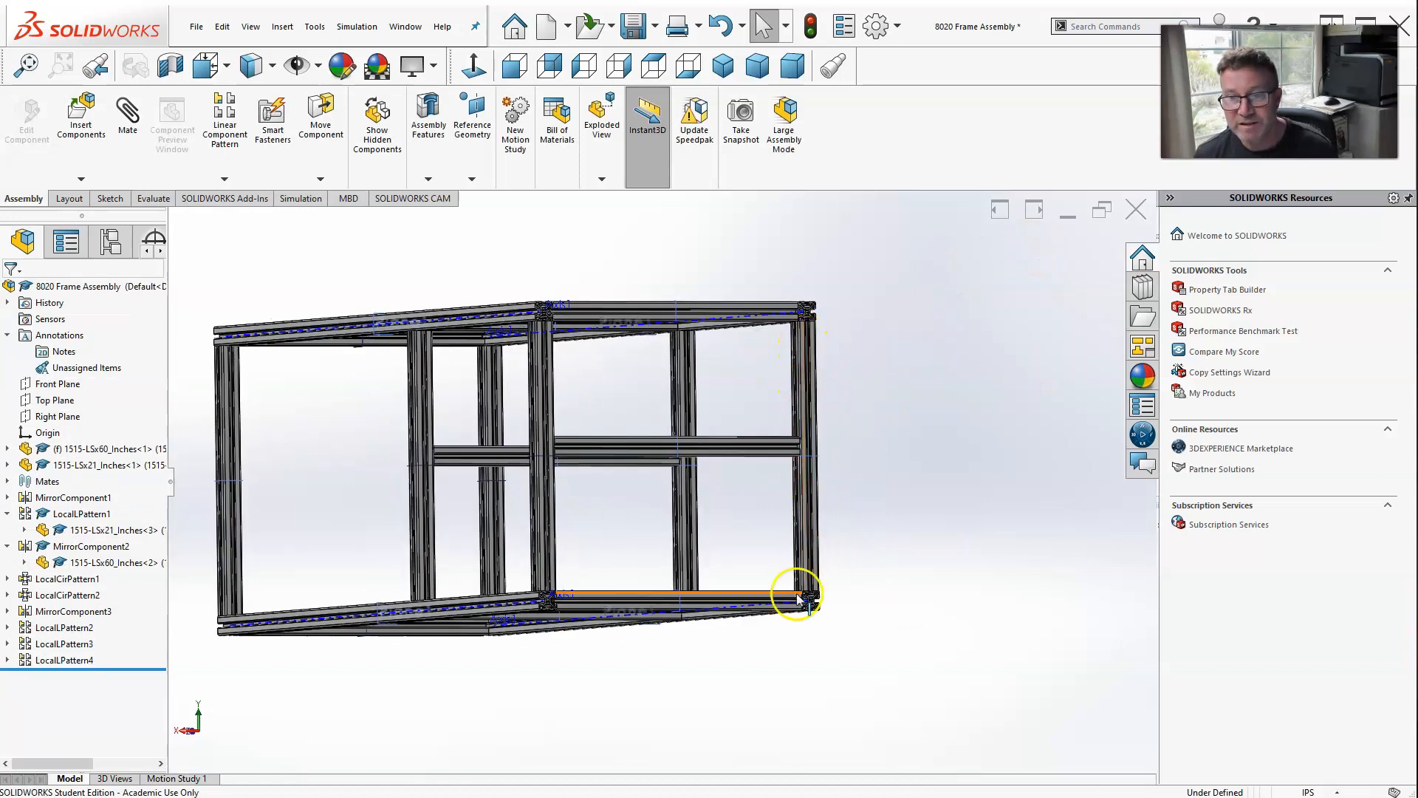
{"action": "key", "text": "ctrl+7"}
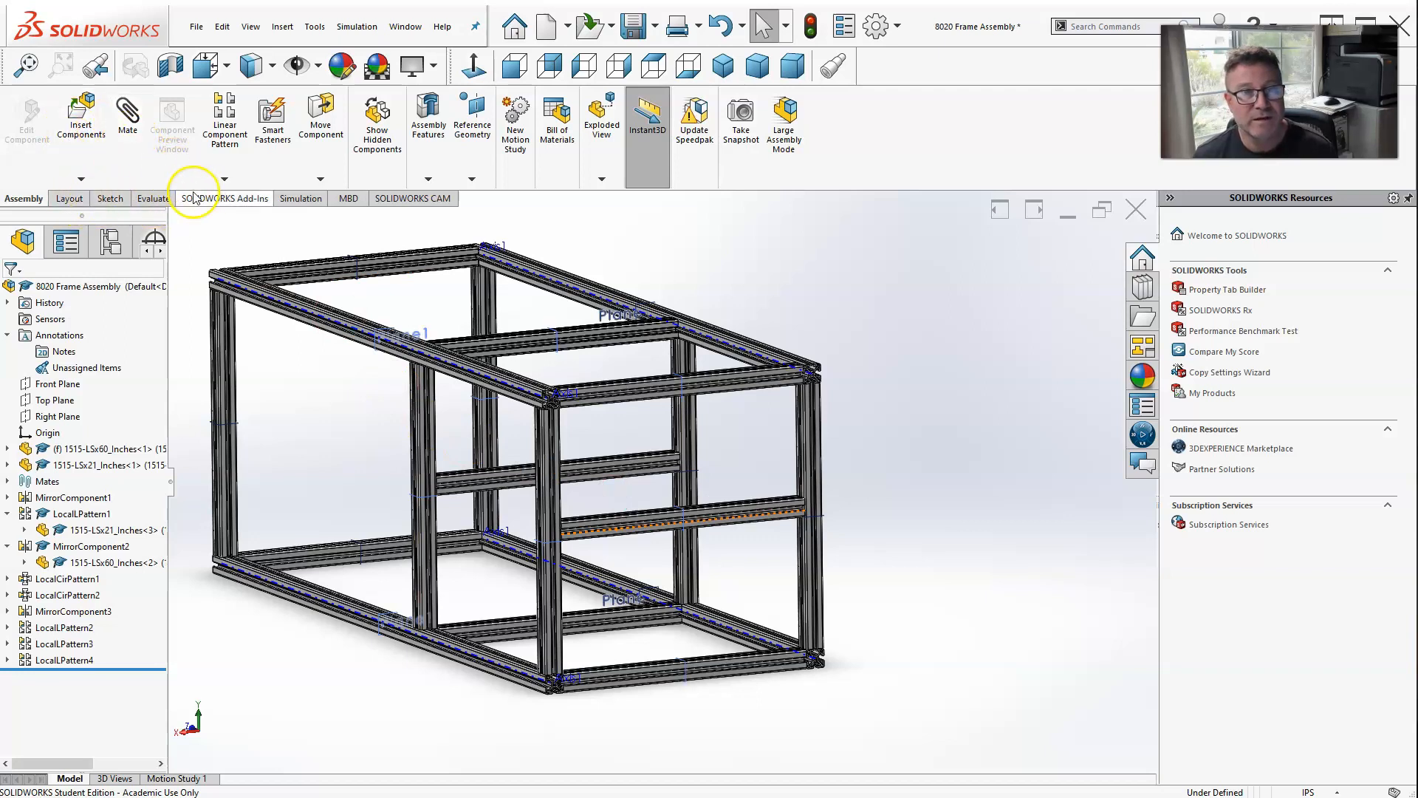
{"action": "left_click", "coordinate": [151, 200]}
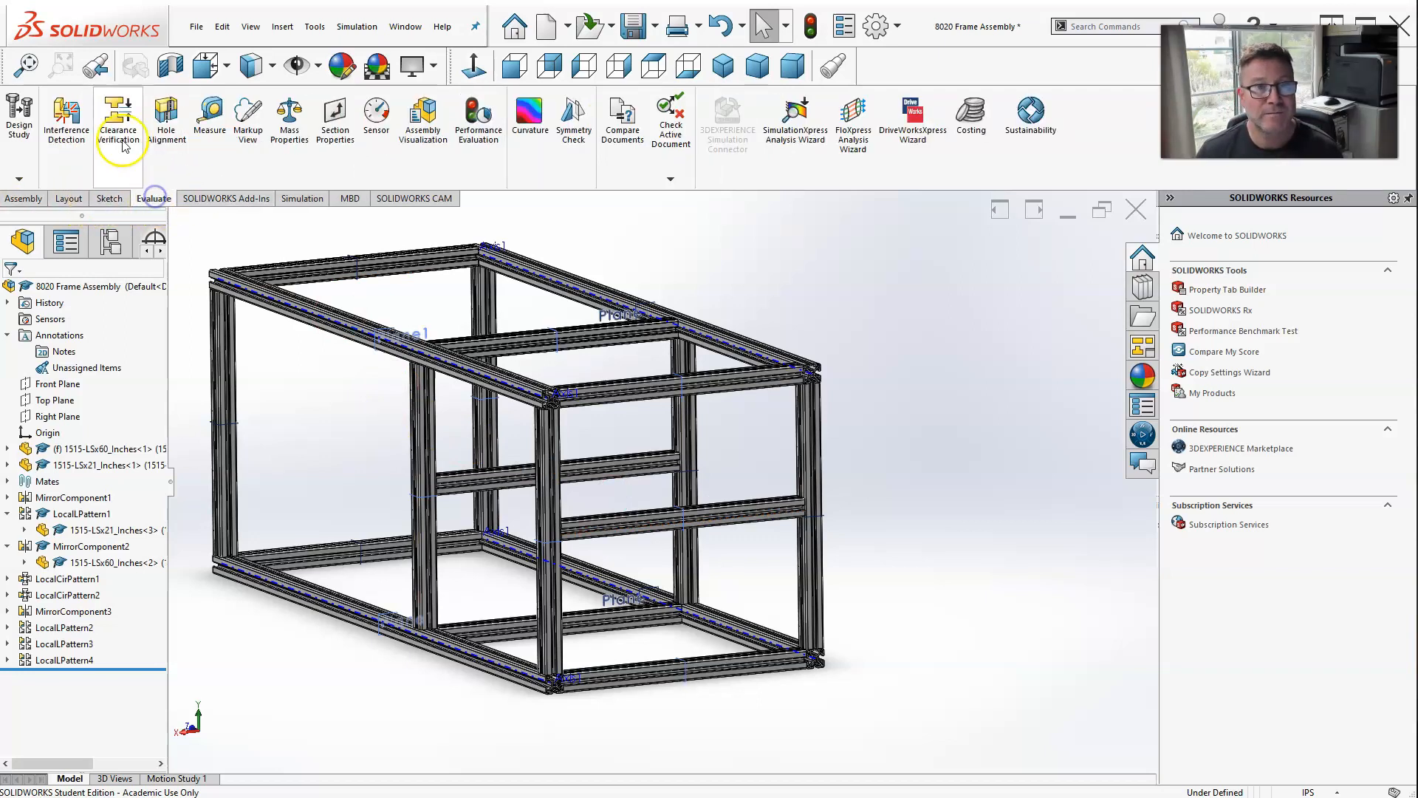
{"action": "left_click", "coordinate": [210, 114]}
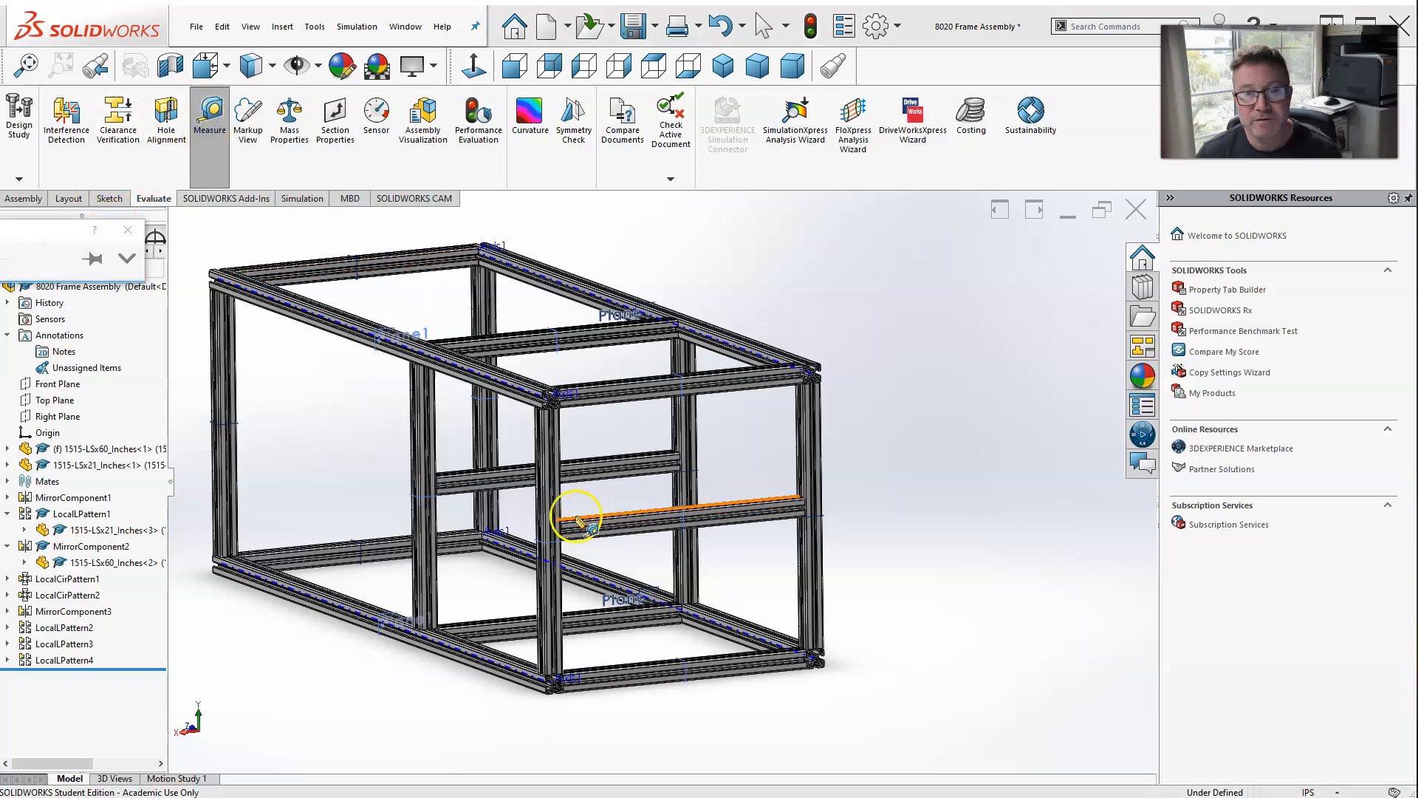
{"action": "scroll", "coordinate": [584, 517], "scroll_direction": "down", "scroll_amount": 4}
{"action": "scroll", "coordinate": [613, 525], "scroll_direction": "down", "scroll_amount": 6}
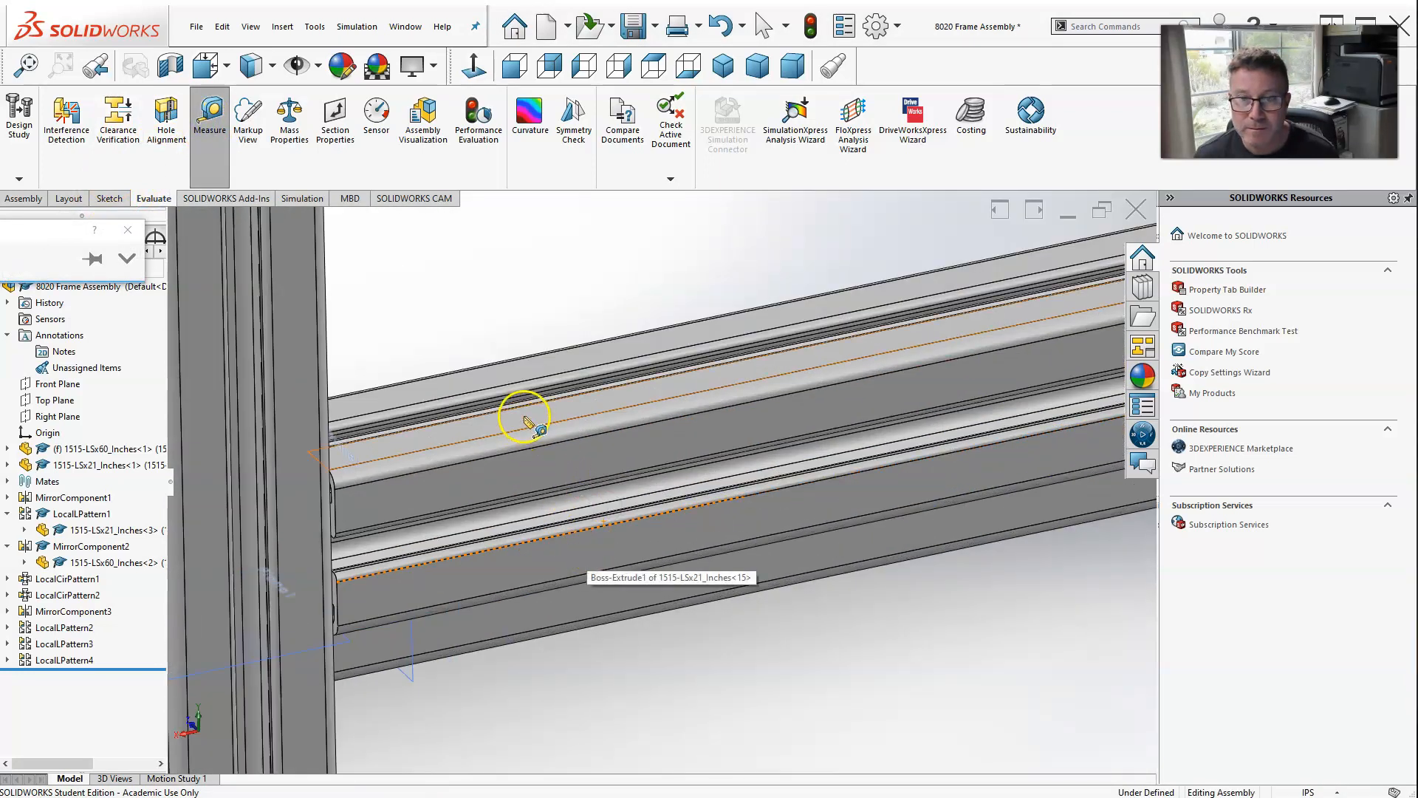
{"action": "left_click", "coordinate": [526, 423]}
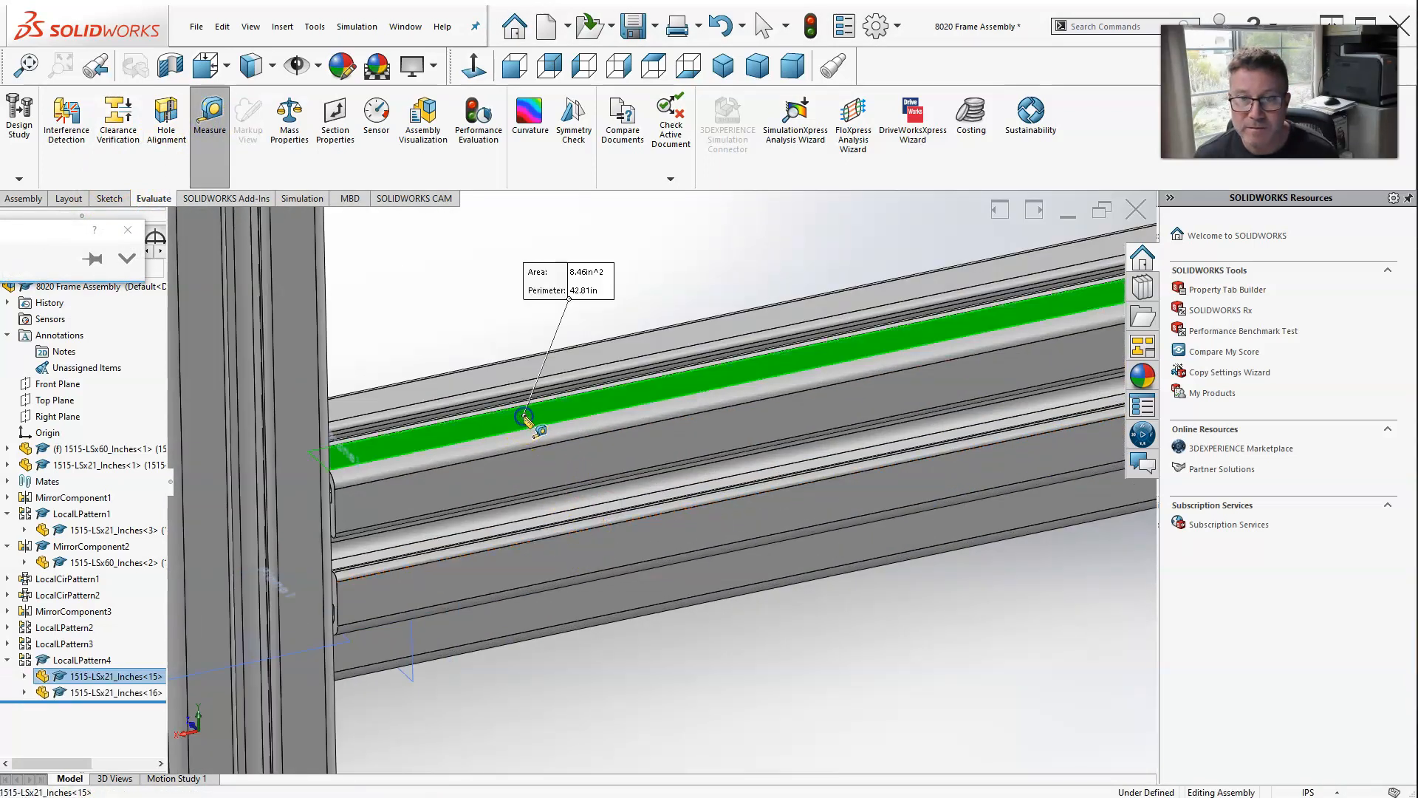
{"action": "scroll", "coordinate": [531, 435], "scroll_direction": "up", "scroll_amount": 10}
{"action": "scroll", "coordinate": [673, 477], "scroll_direction": "down", "scroll_amount": 10}
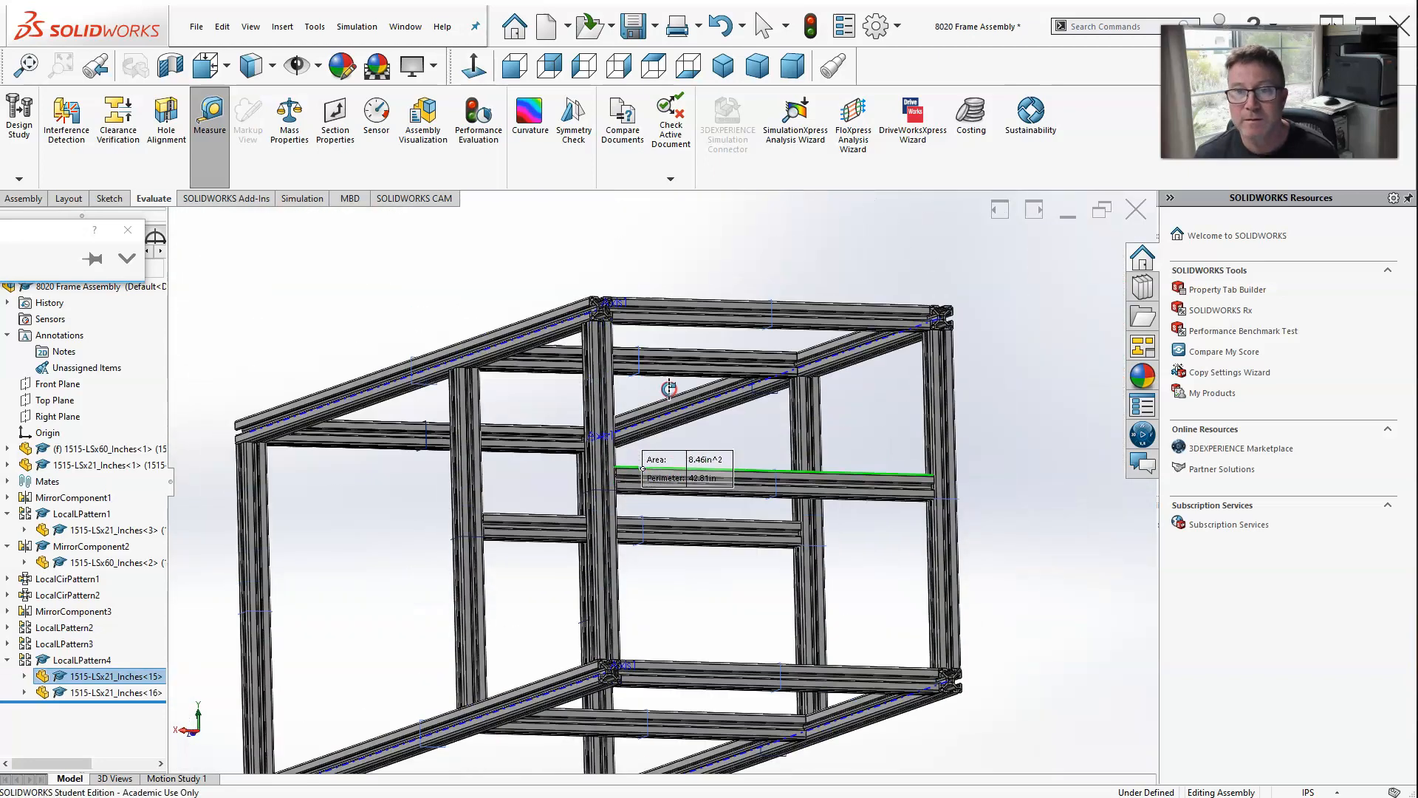
{"action": "left_click", "coordinate": [661, 463]}
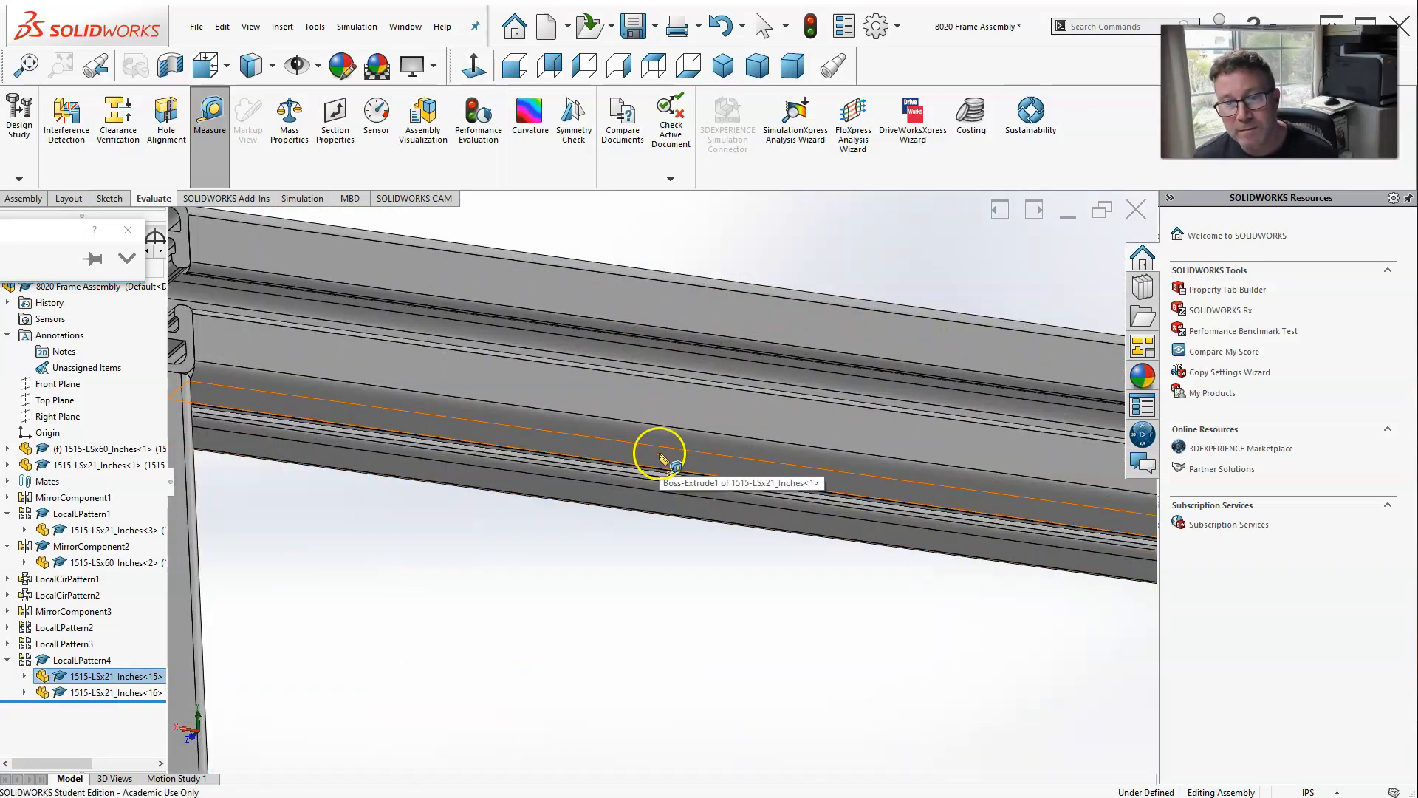
{"action": "left_click", "coordinate": [636, 458]}
{"action": "scroll", "coordinate": [556, 465], "scroll_direction": "up", "scroll_amount": 8}
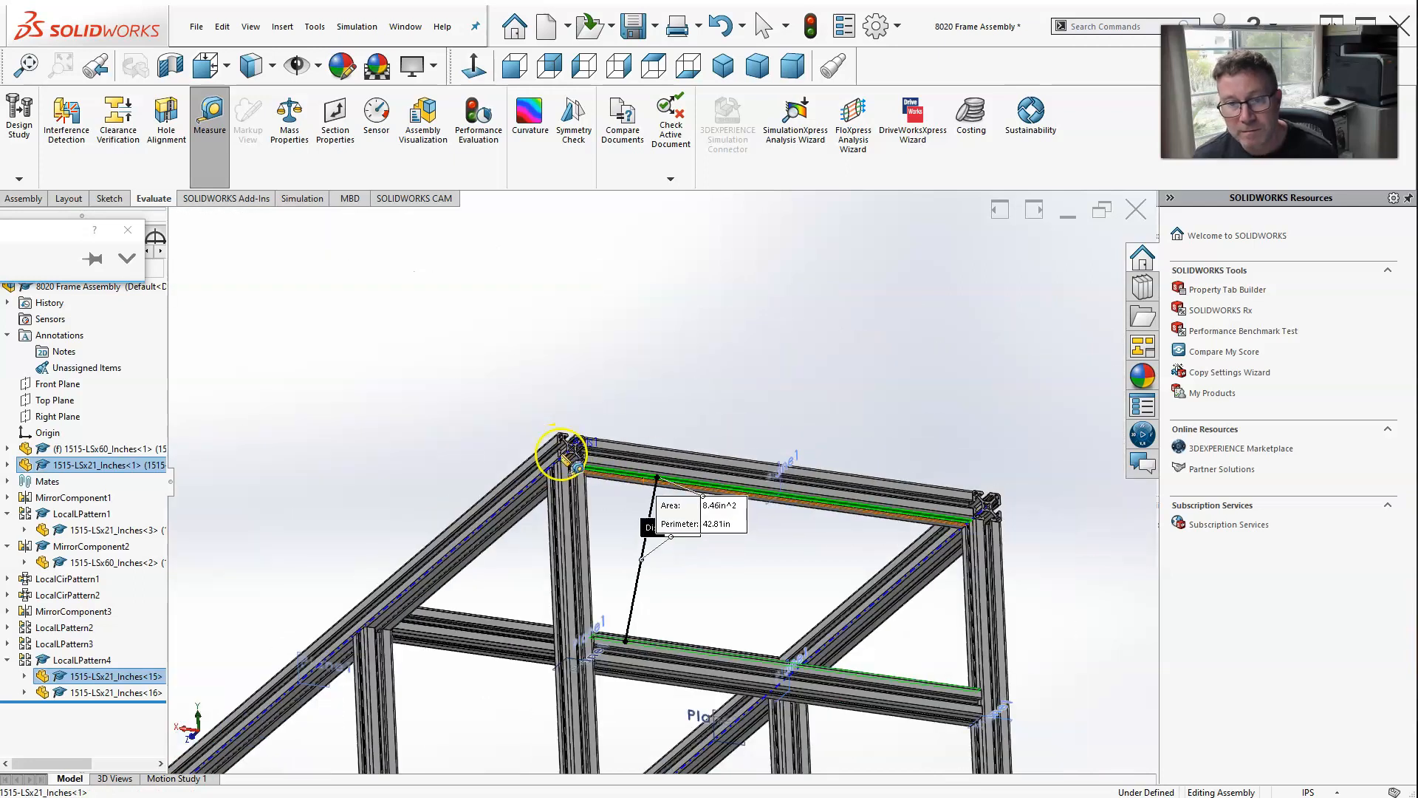
{"action": "scroll", "coordinate": [657, 583], "scroll_direction": "down", "scroll_amount": 5}
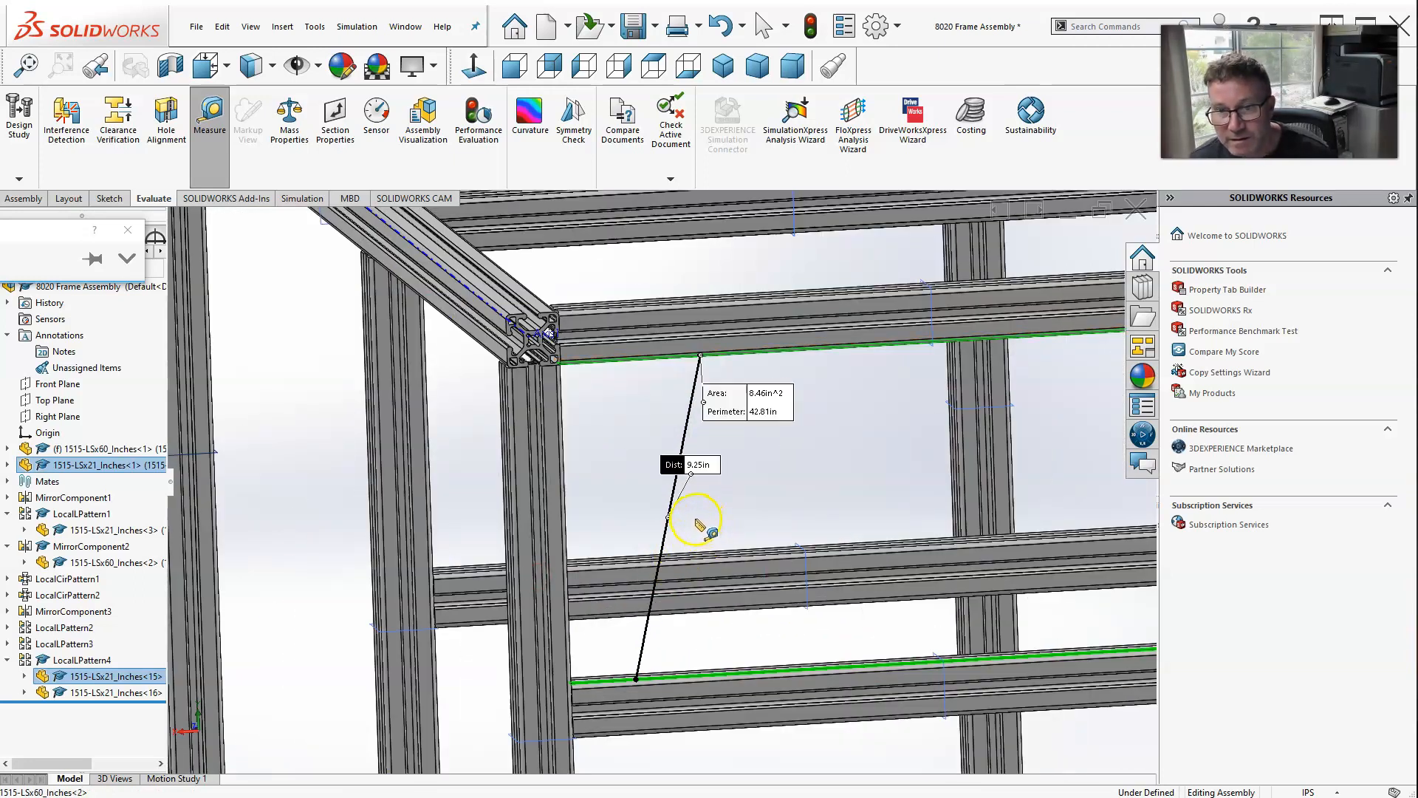
{"action": "scroll", "coordinate": [698, 510], "scroll_direction": "down", "scroll_amount": 3}
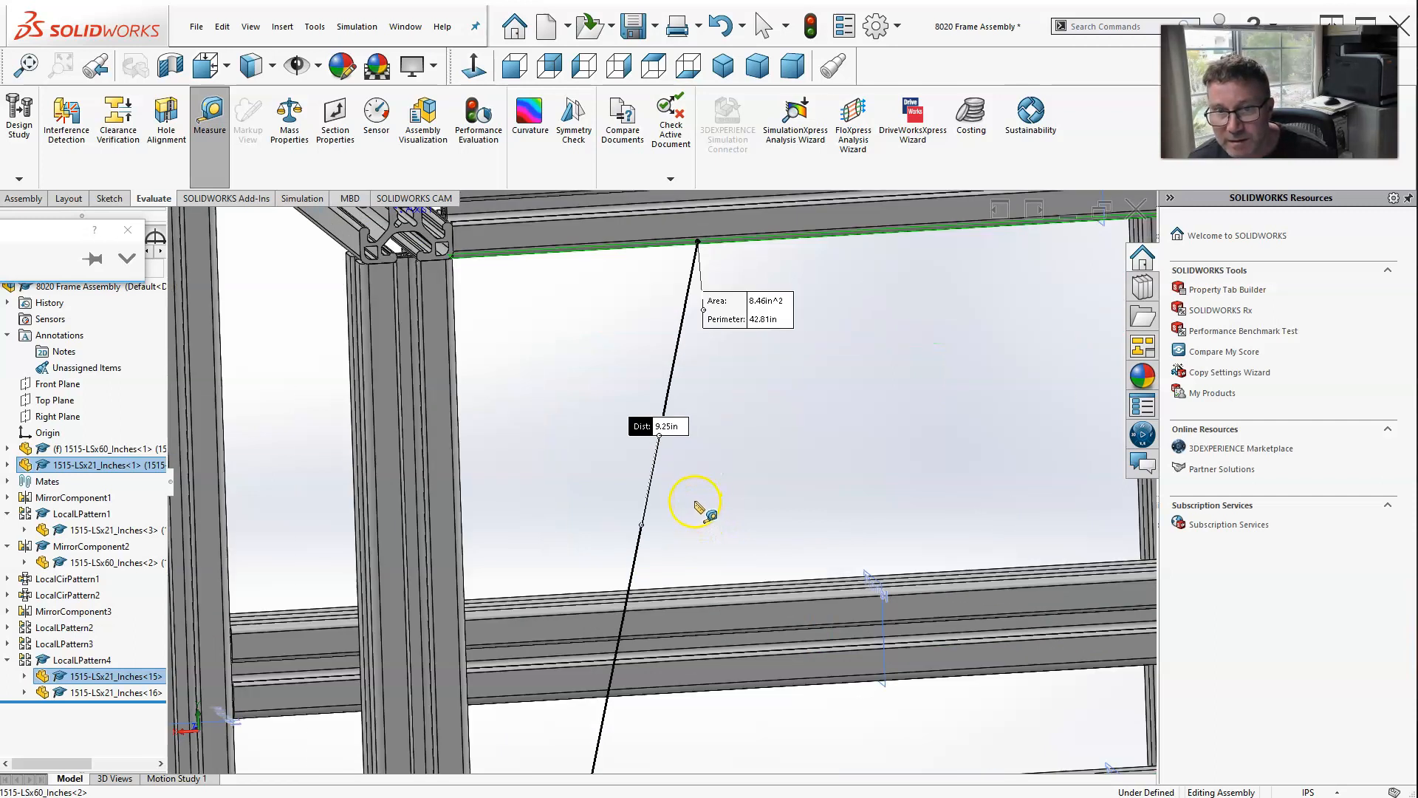
{"action": "scroll", "coordinate": [659, 503], "scroll_direction": "up", "scroll_amount": 6}
{"action": "scroll", "coordinate": [590, 469], "scroll_direction": "down", "scroll_amount": 2}
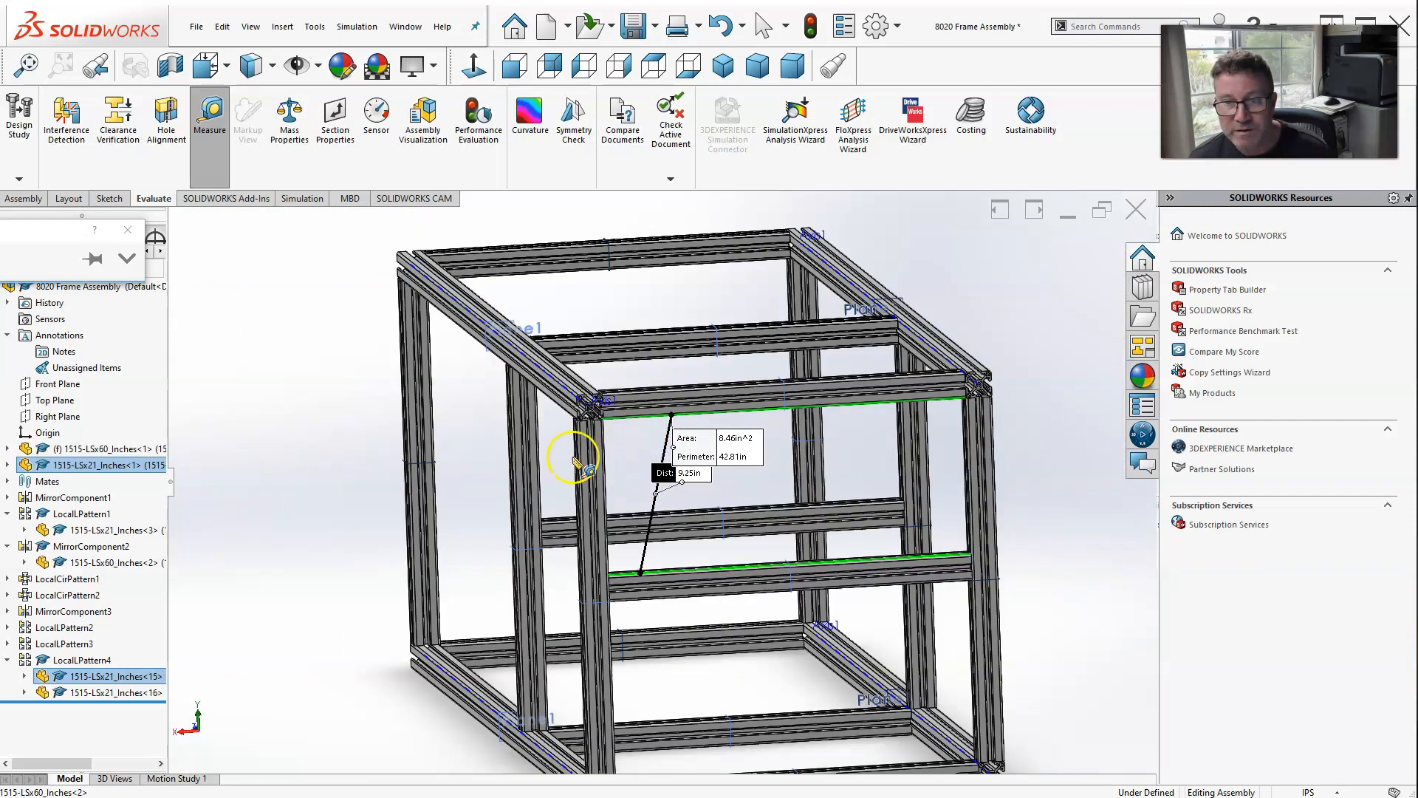
{"action": "key", "text": "Escape"}
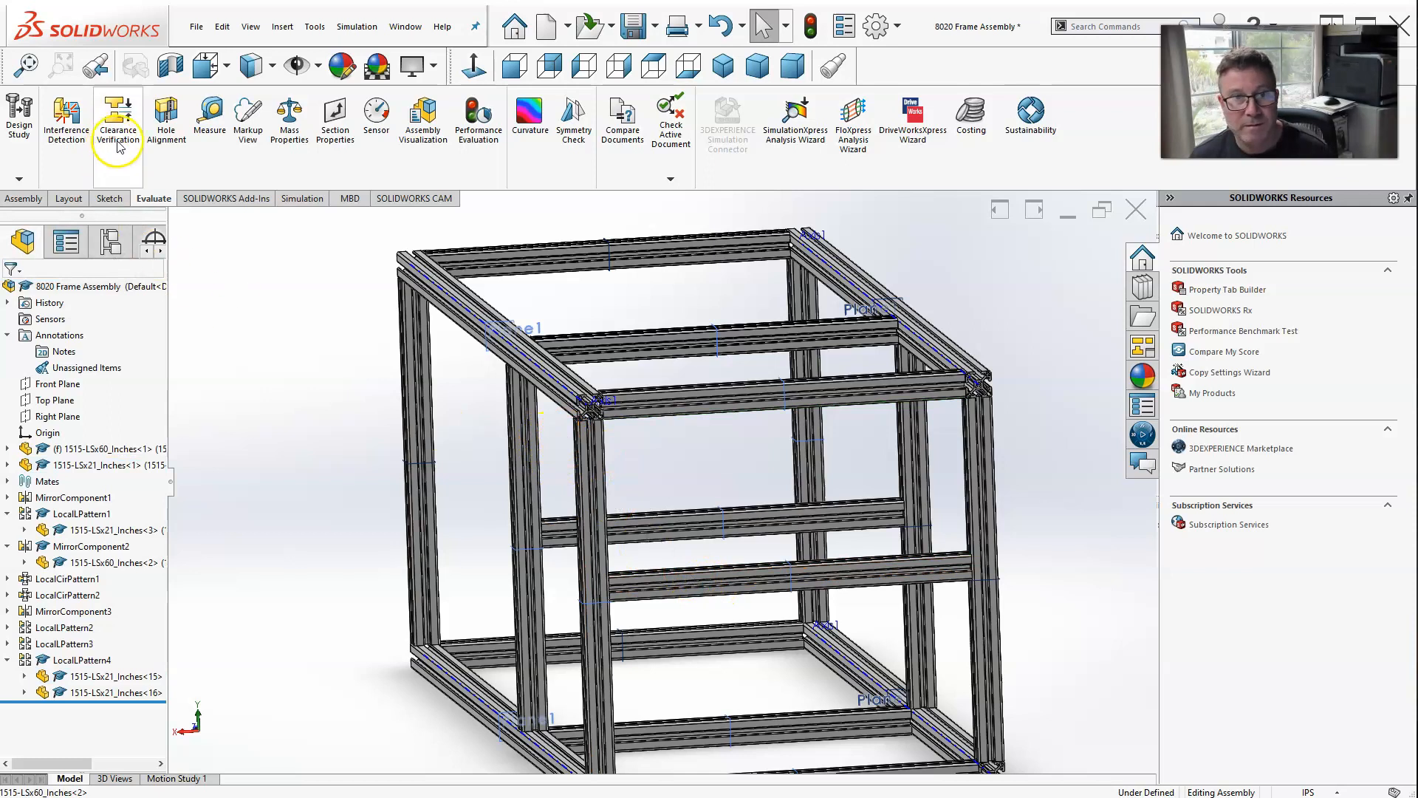
Measure the distance from the bottom end crossmember's upper face to the underside of the mid-height crossmember above it.
{"action": "left_click", "coordinate": [206, 127]}
{"action": "middle_click_drag", "start_coordinate": [698, 593], "coordinate": [659, 561]}
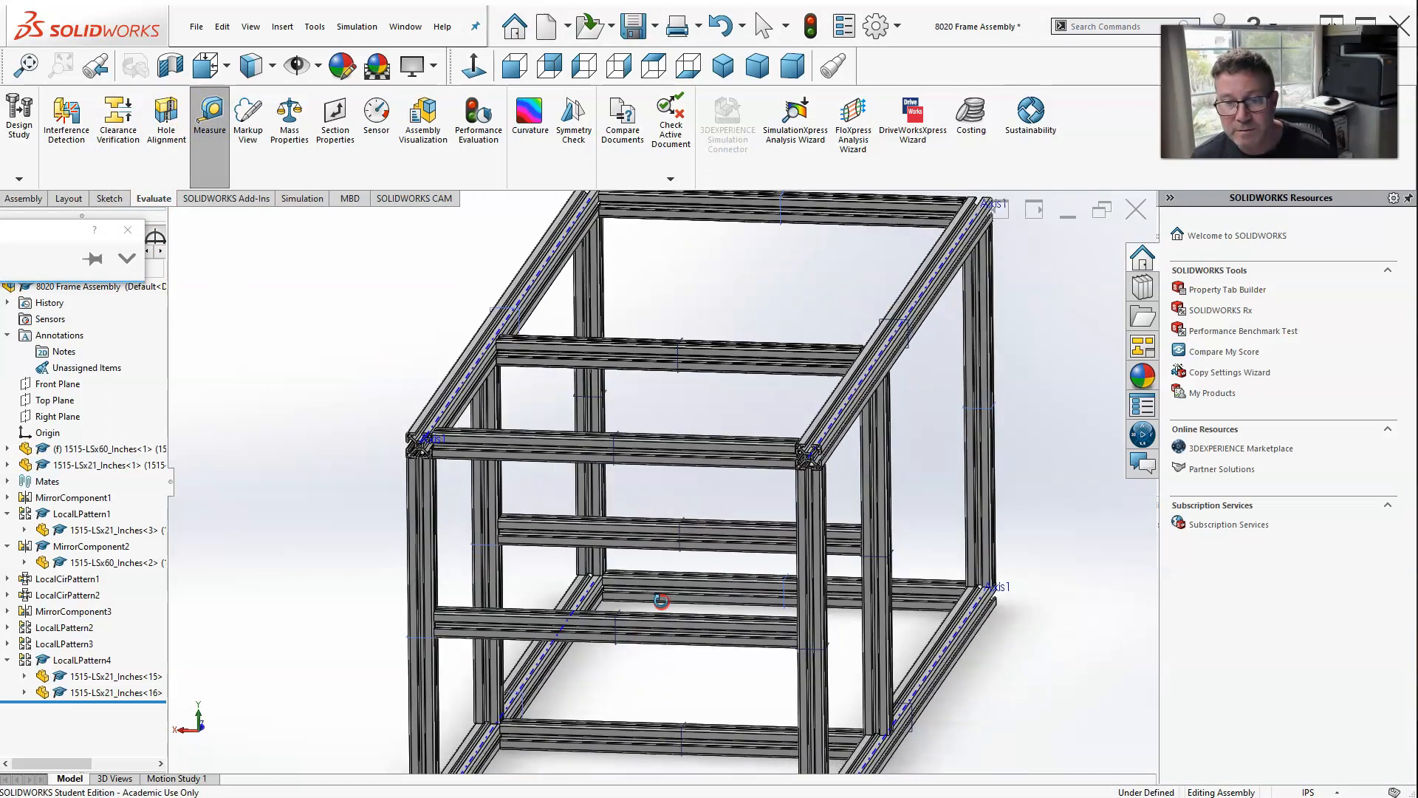
{"action": "scroll", "coordinate": [650, 554], "scroll_direction": "up", "scroll_amount": 3}
{"action": "scroll", "coordinate": [525, 655], "scroll_direction": "down", "scroll_amount": 8}
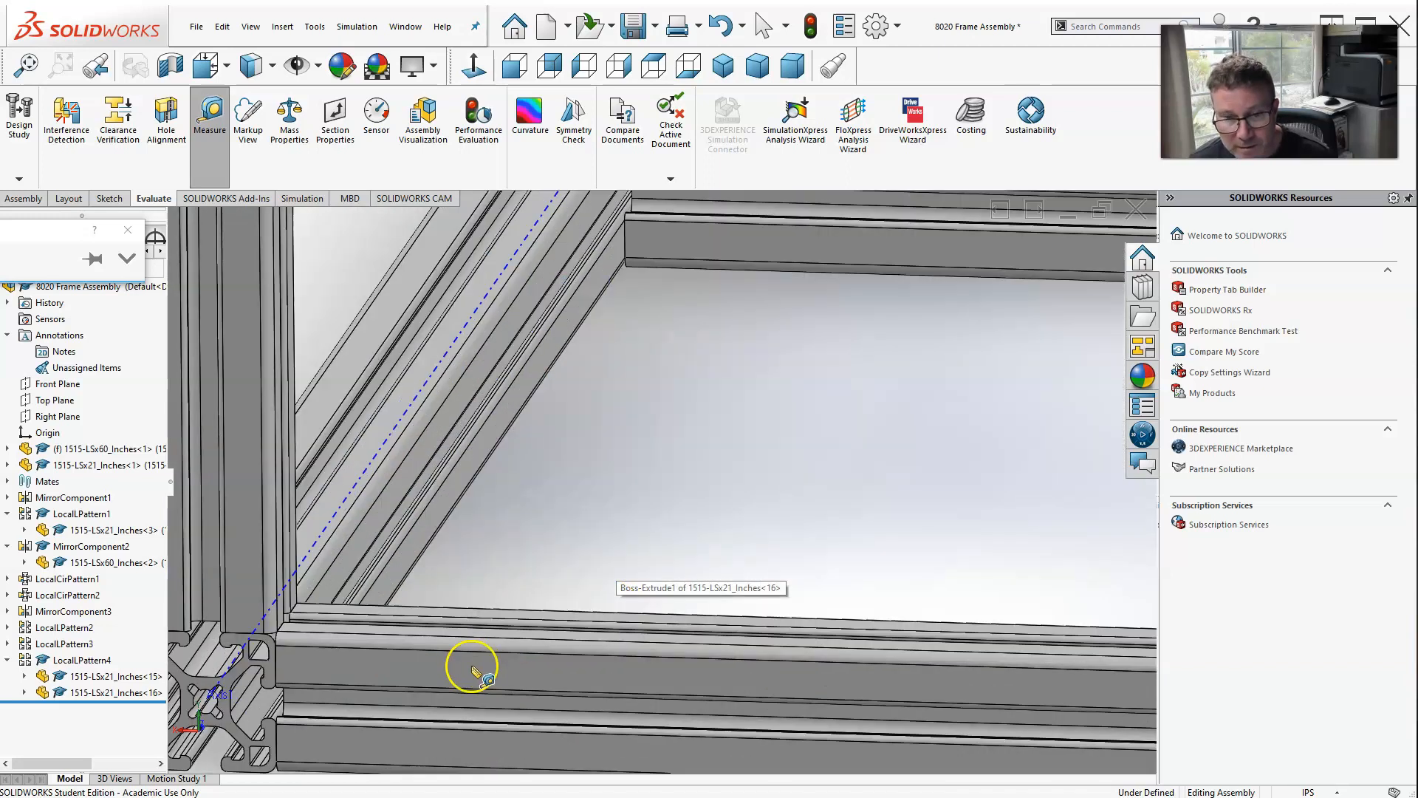
{"action": "scroll", "coordinate": [362, 627], "scroll_direction": "down", "scroll_amount": 2}
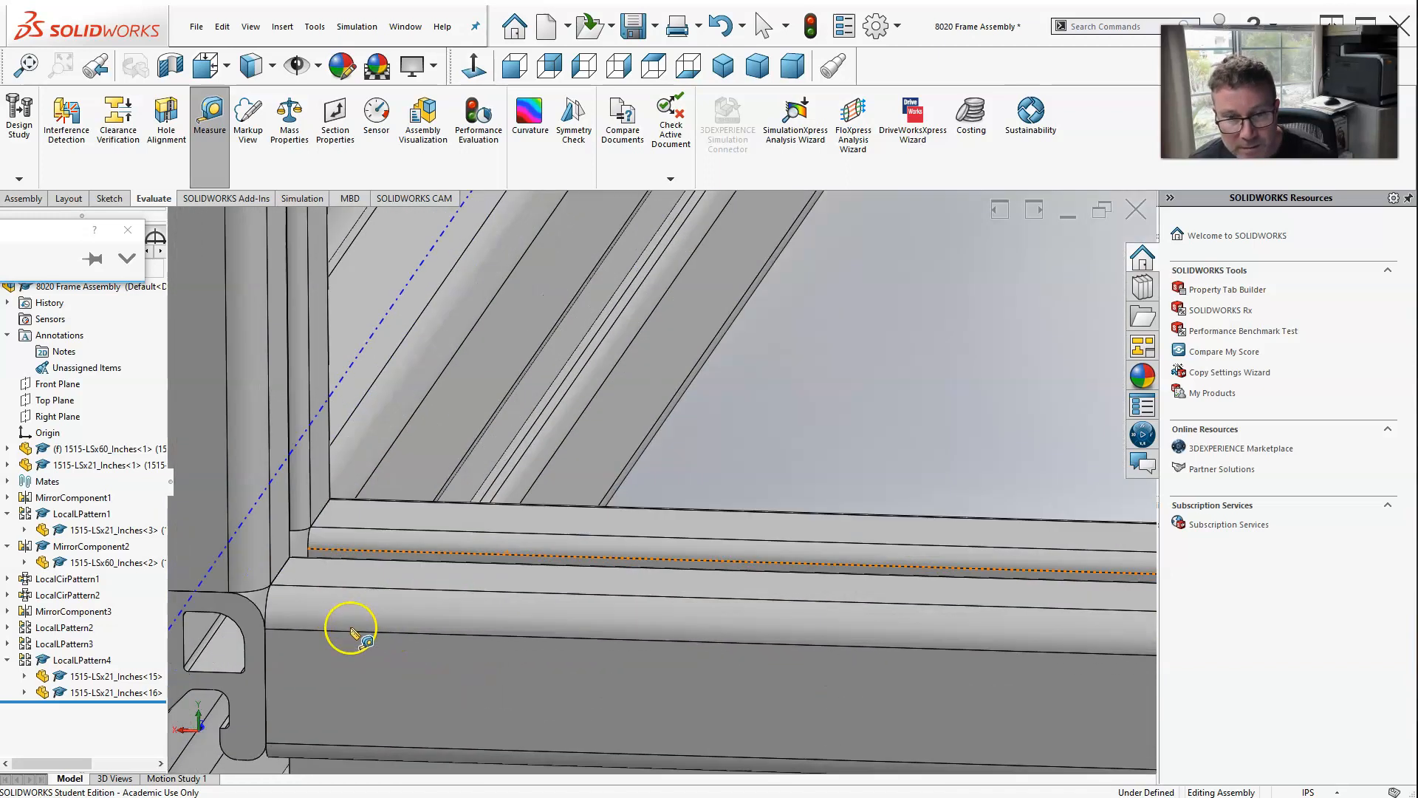
{"action": "left_click", "coordinate": [384, 575]}
{"action": "scroll", "coordinate": [433, 608], "scroll_direction": "up", "scroll_amount": 10}
{"action": "scroll", "coordinate": [674, 613], "scroll_direction": "down", "scroll_amount": 10}
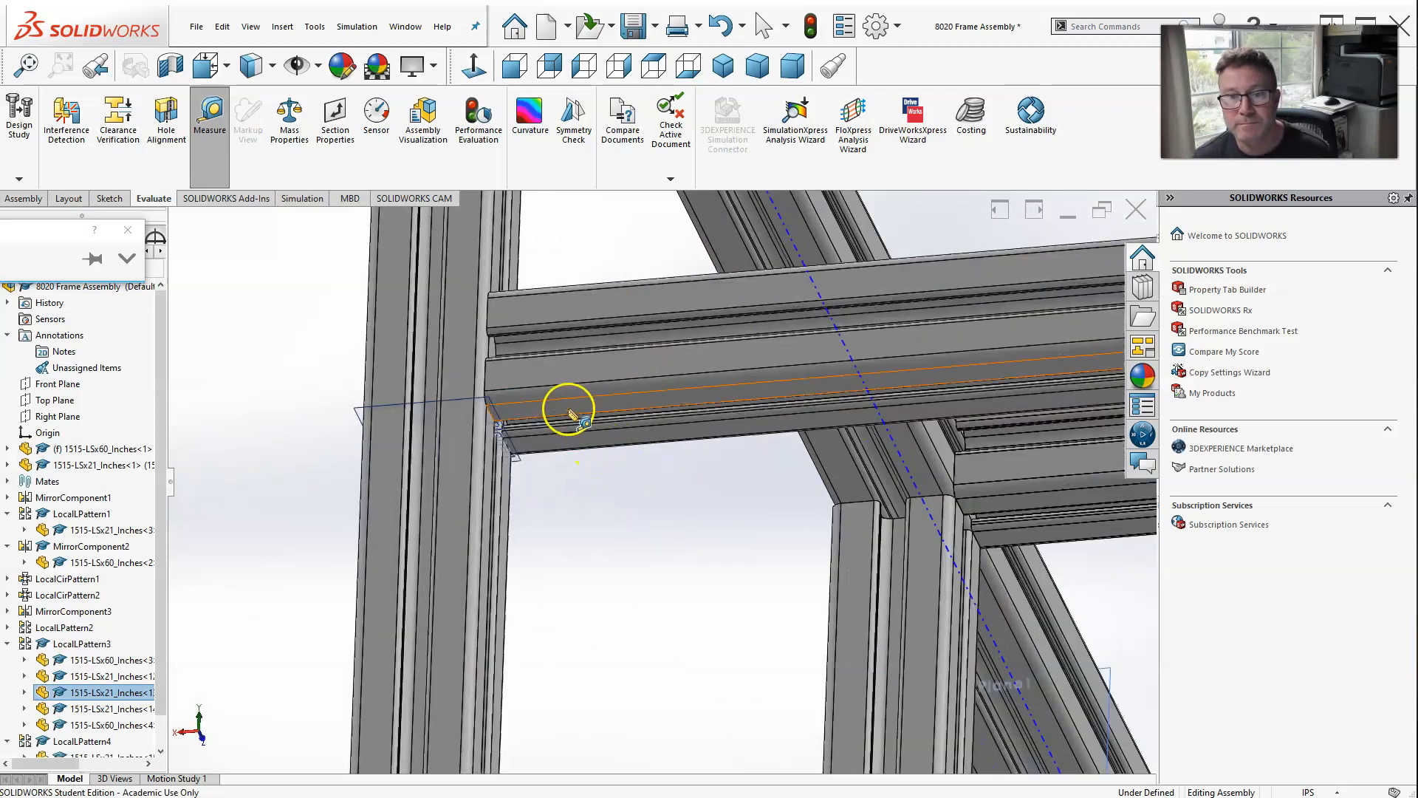
{"action": "left_click", "coordinate": [569, 410]}
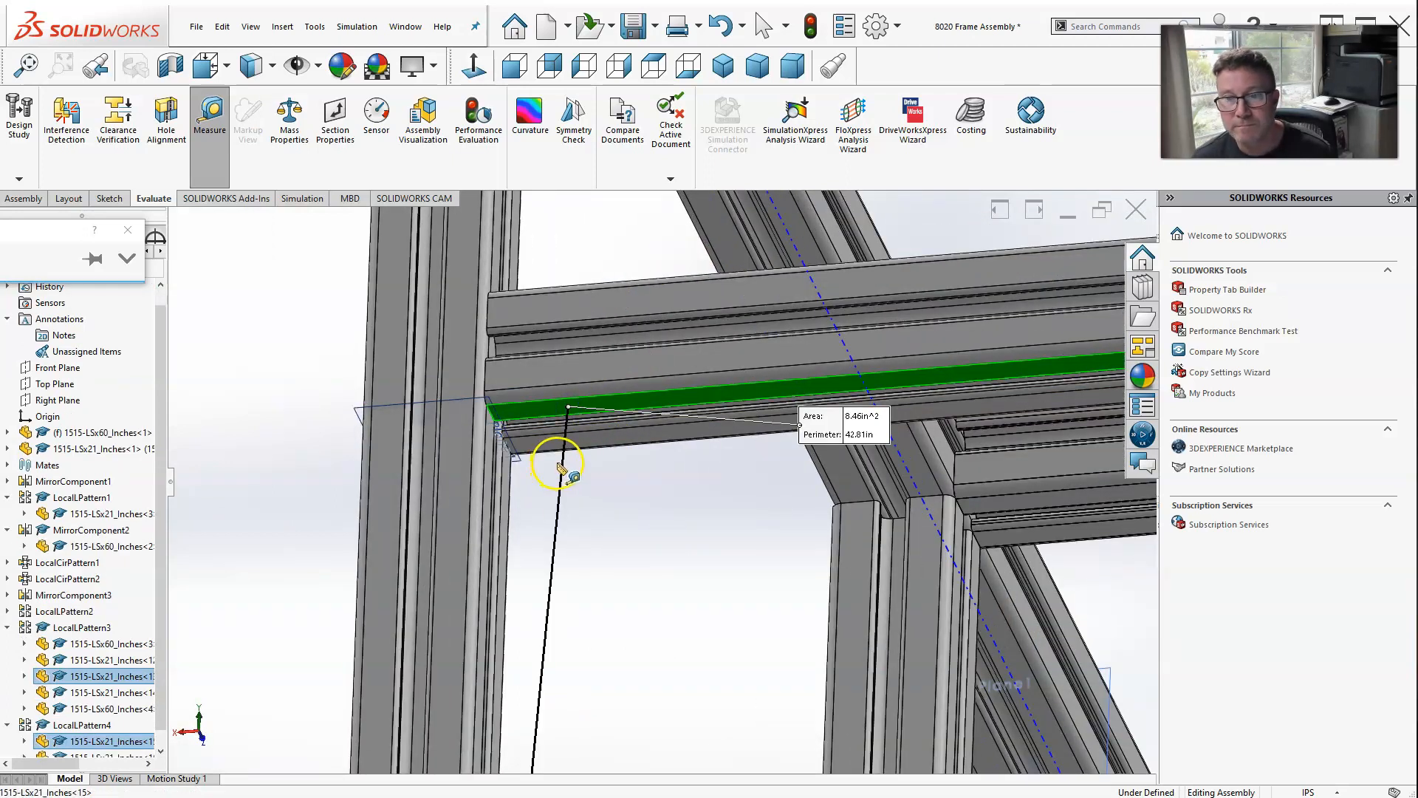
{"action": "scroll", "coordinate": [559, 467], "scroll_direction": "up", "scroll_amount": 5}
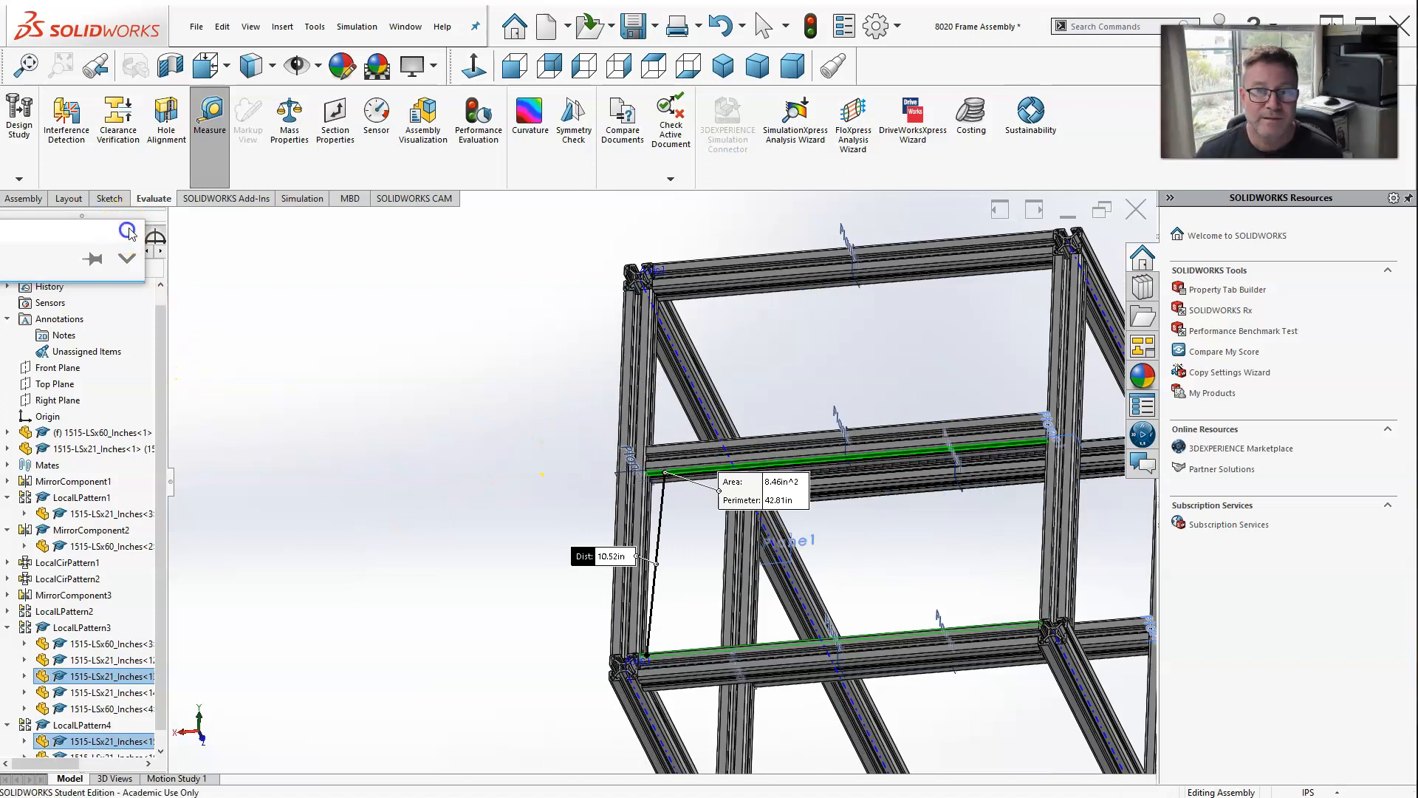
{"action": "left_click", "coordinate": [128, 232]}
{"action": "scroll", "coordinate": [697, 525], "scroll_direction": "down", "scroll_amount": 5}
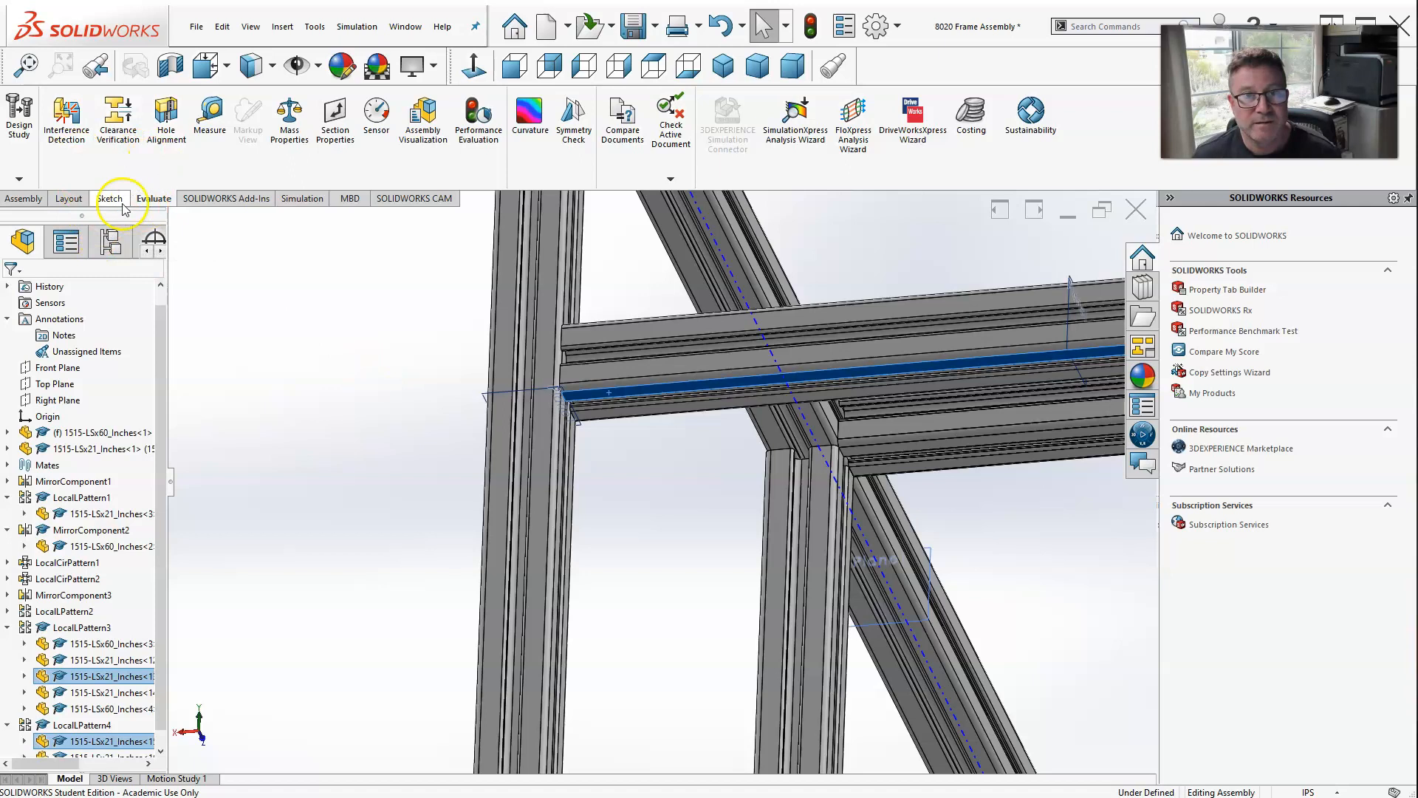
{"action": "left_click", "coordinate": [210, 114]}
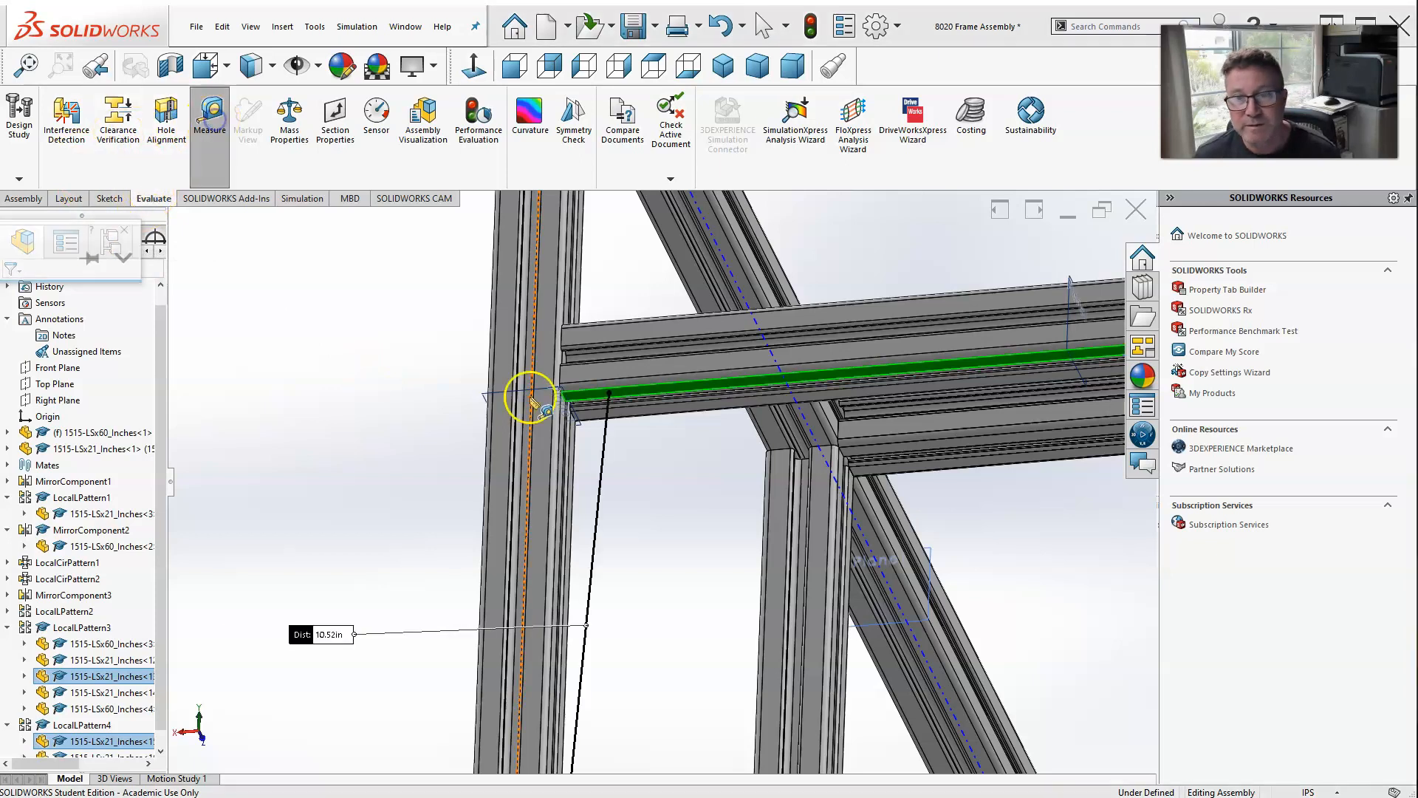
{"action": "key", "text": "Escape"}
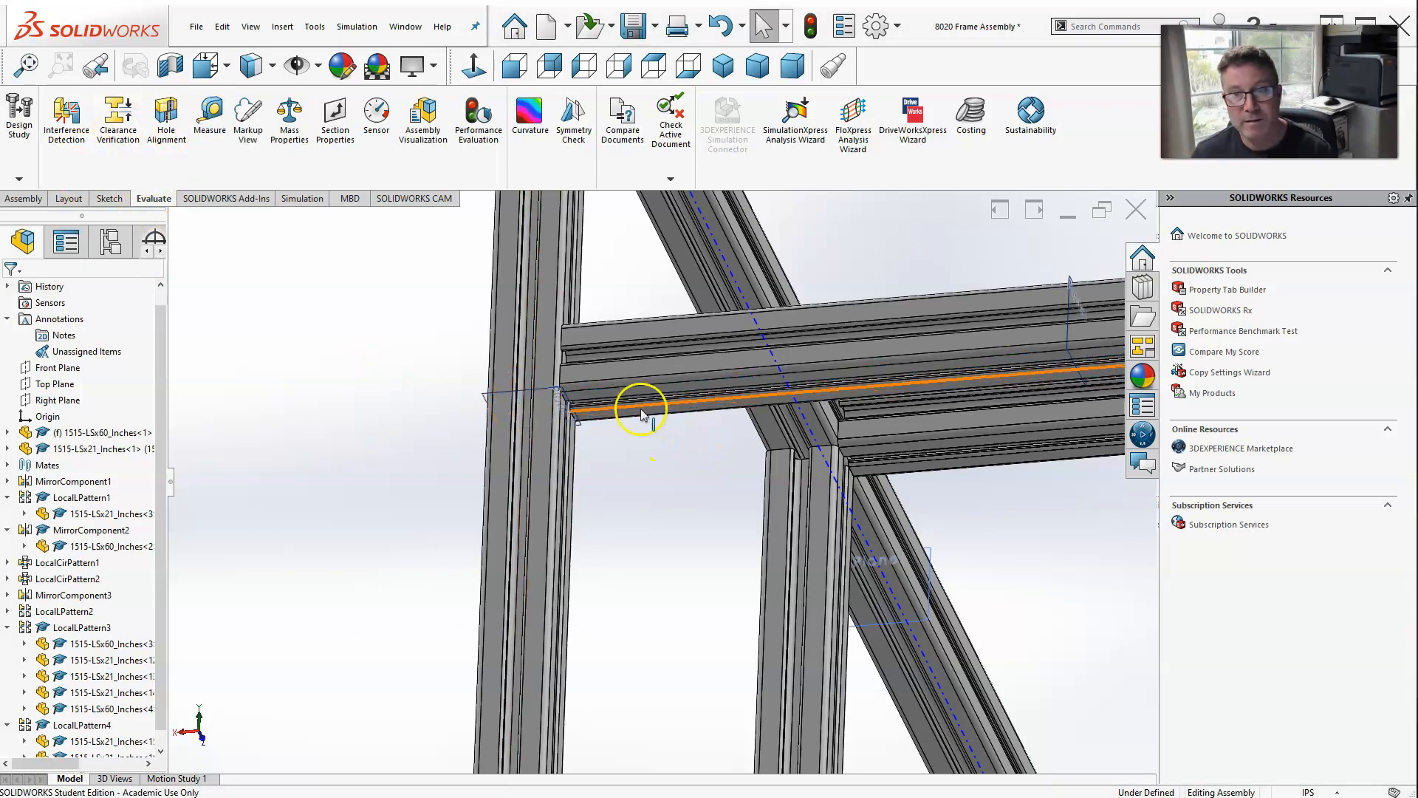
{"action": "scroll", "coordinate": [526, 428], "scroll_direction": "up", "scroll_amount": 3}
{"action": "left_click", "coordinate": [207, 118]}
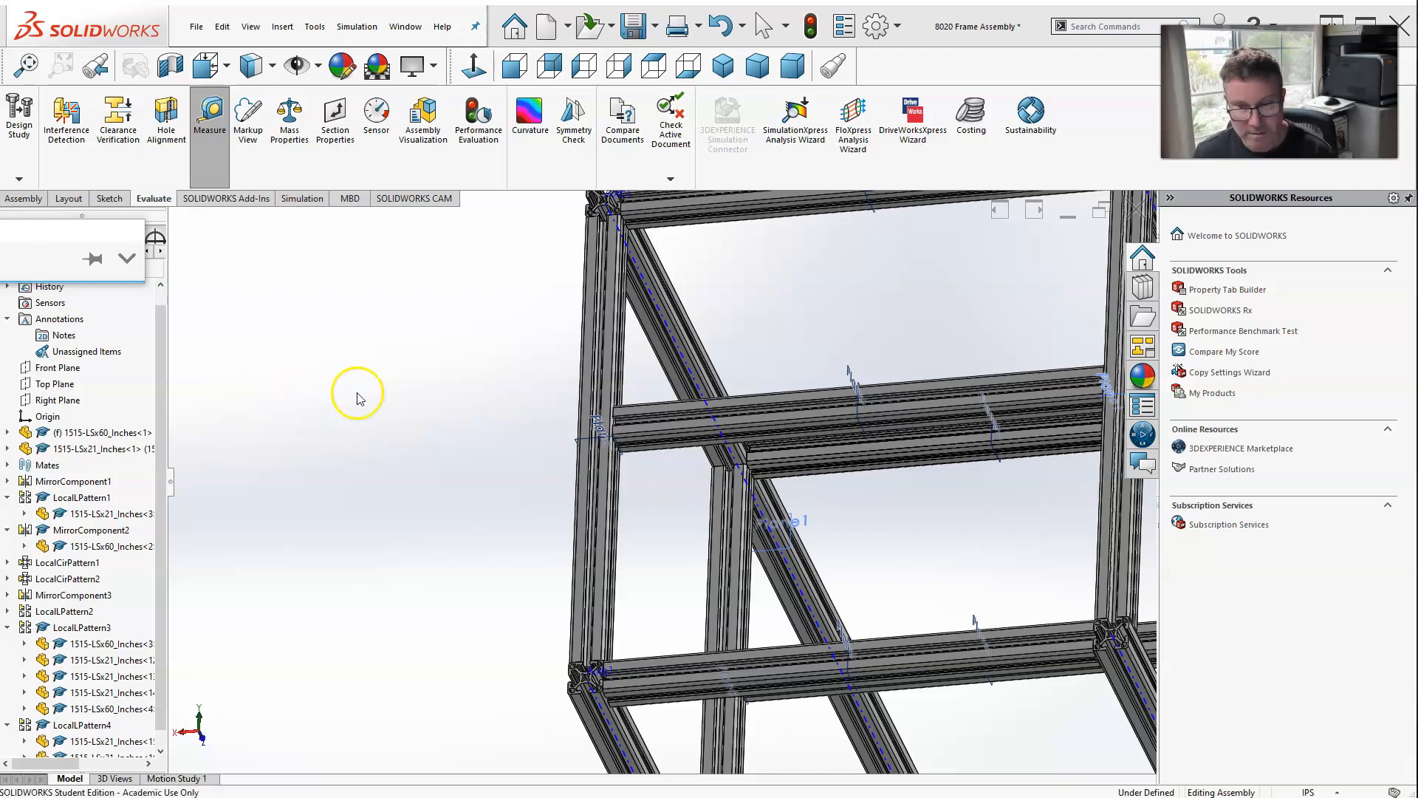
{"action": "key", "text": "Escape"}
{"action": "scroll", "coordinate": [481, 421], "scroll_direction": "up", "scroll_amount": 3}
{"action": "scroll", "coordinate": [690, 463], "scroll_direction": "down", "scroll_amount": 5}
{"action": "scroll", "coordinate": [685, 501], "scroll_direction": "up", "scroll_amount": 3}
{"action": "middle_click_drag", "start_coordinate": [685, 500], "coordinate": [558, 580]}
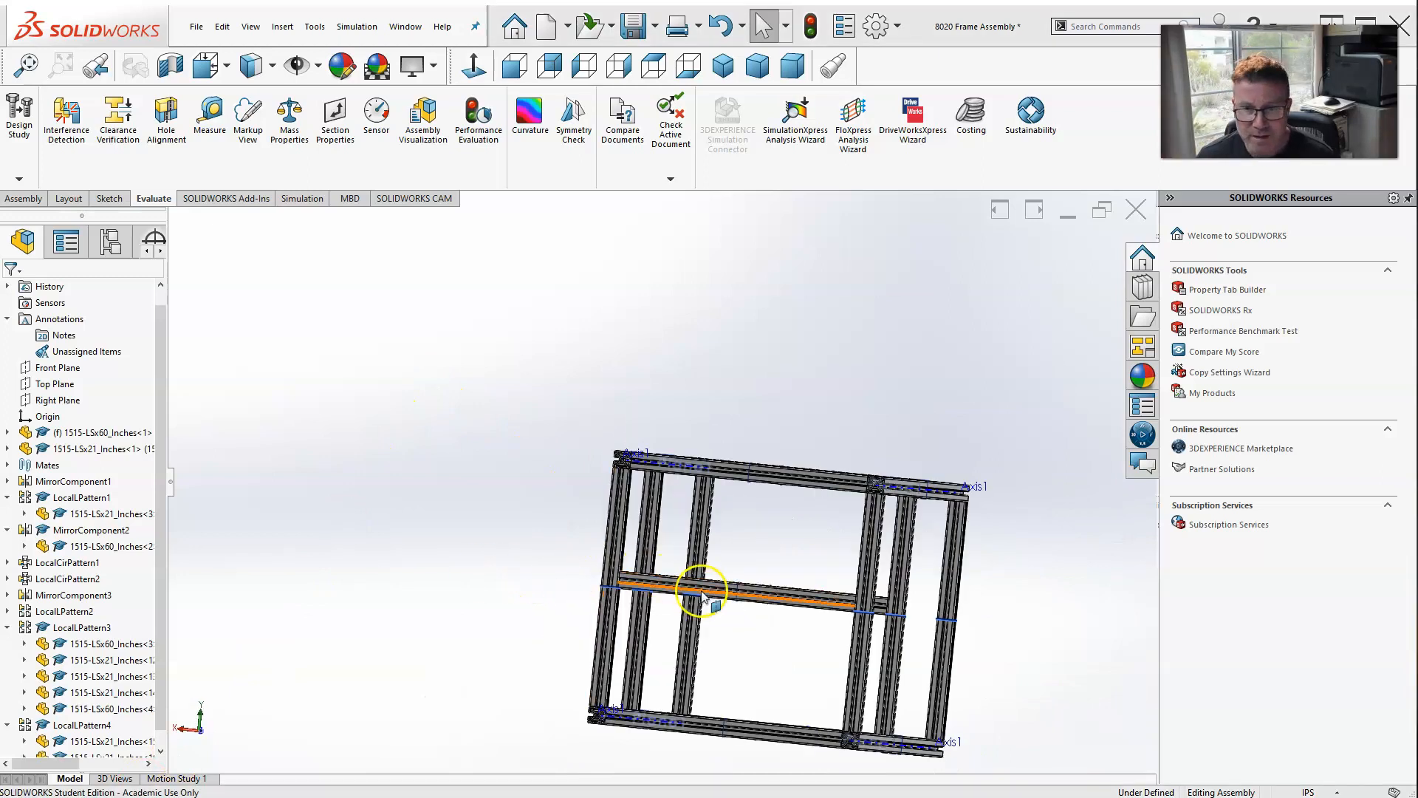
{"action": "scroll", "coordinate": [662, 577], "scroll_direction": "down", "scroll_amount": 2}
{"action": "scroll", "coordinate": [655, 632], "scroll_direction": "up", "scroll_amount": 3}
{"action": "middle_click_drag", "start_coordinate": [656, 640], "coordinate": [650, 618]}
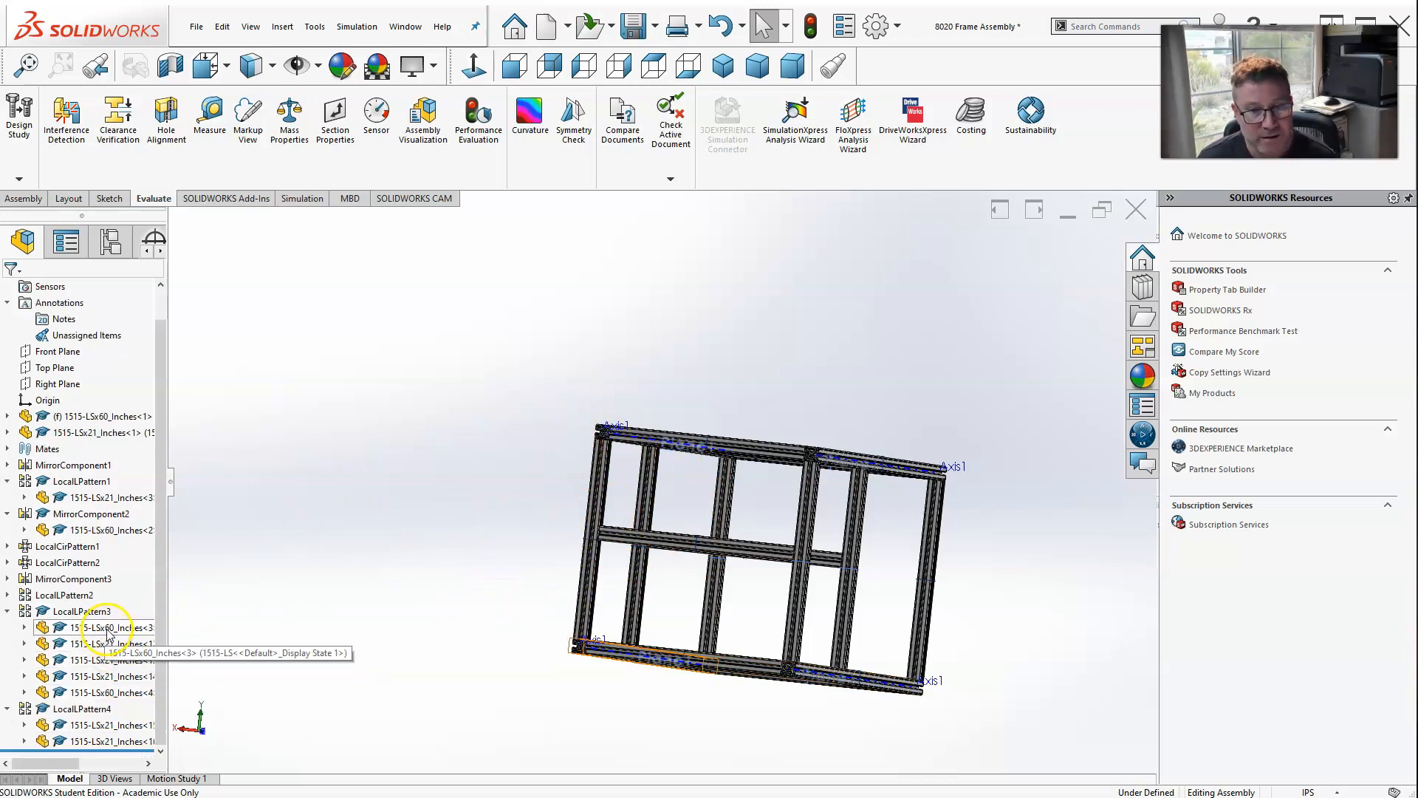
Edit LocalLPattern4 and set the mid-height crossmembers' spacing to 11.25 in.
{"action": "left_click", "coordinate": [86, 739]}
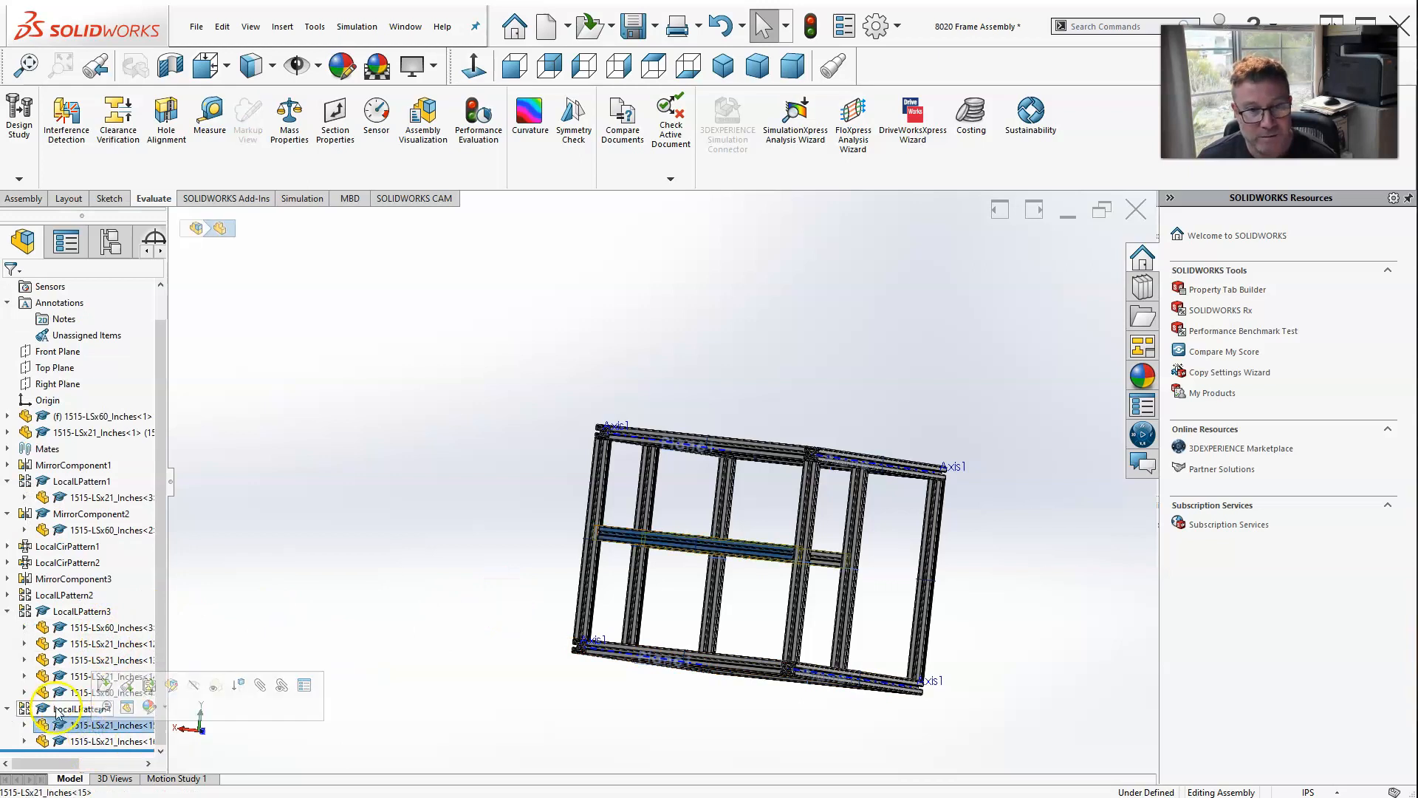
{"action": "left_click", "coordinate": [80, 708]}
{"action": "left_click", "coordinate": [70, 665]}
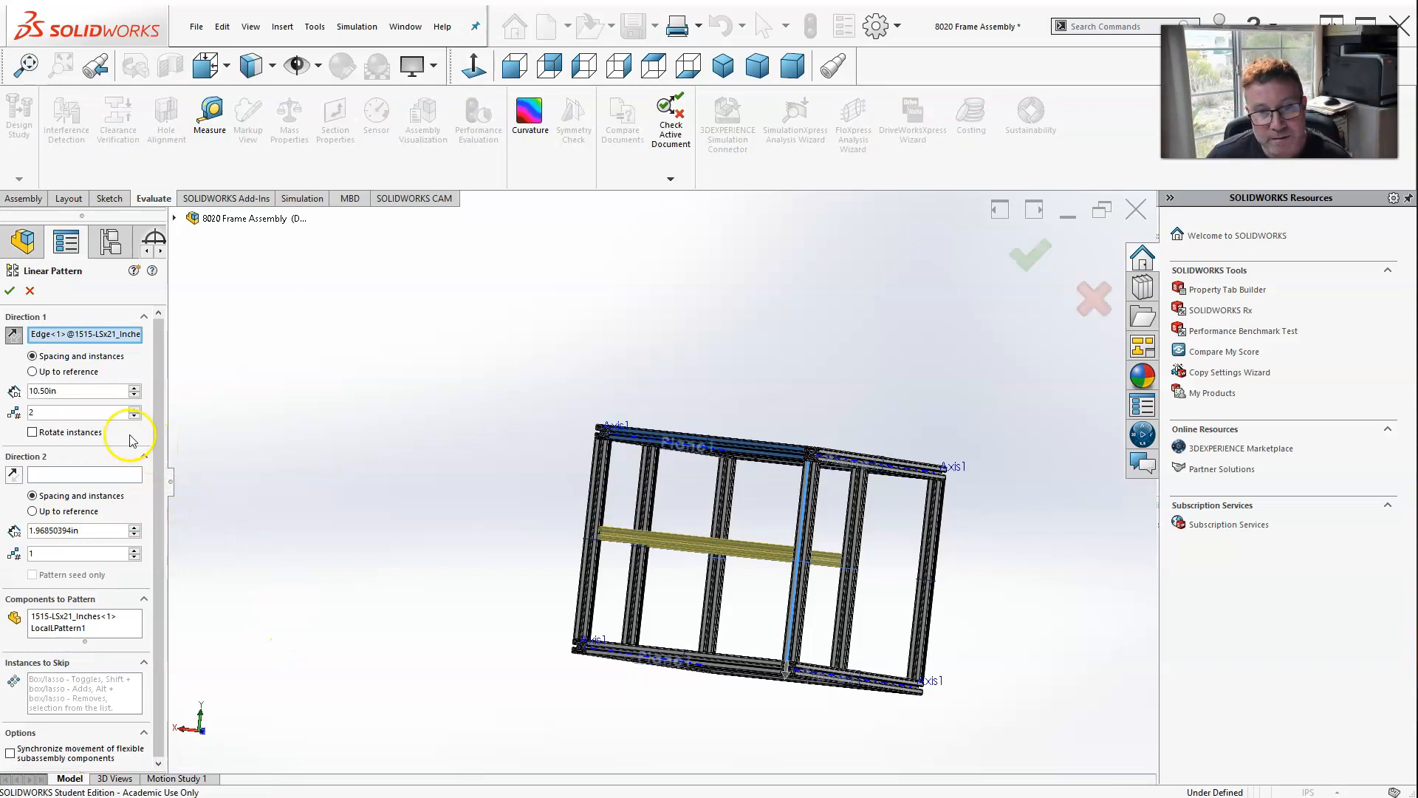
{"action": "left_click", "coordinate": [77, 390]}
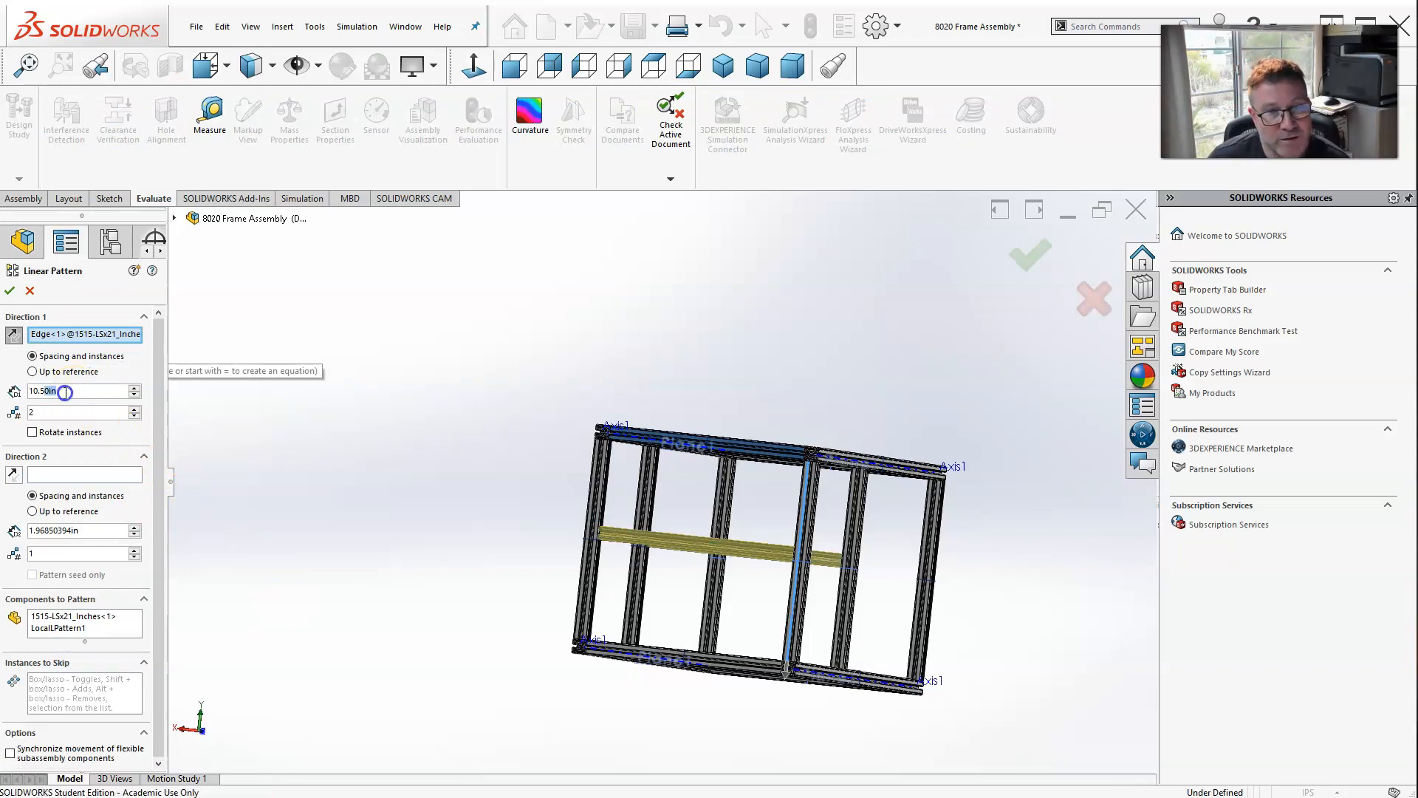
{"action": "type", "text": "11"}
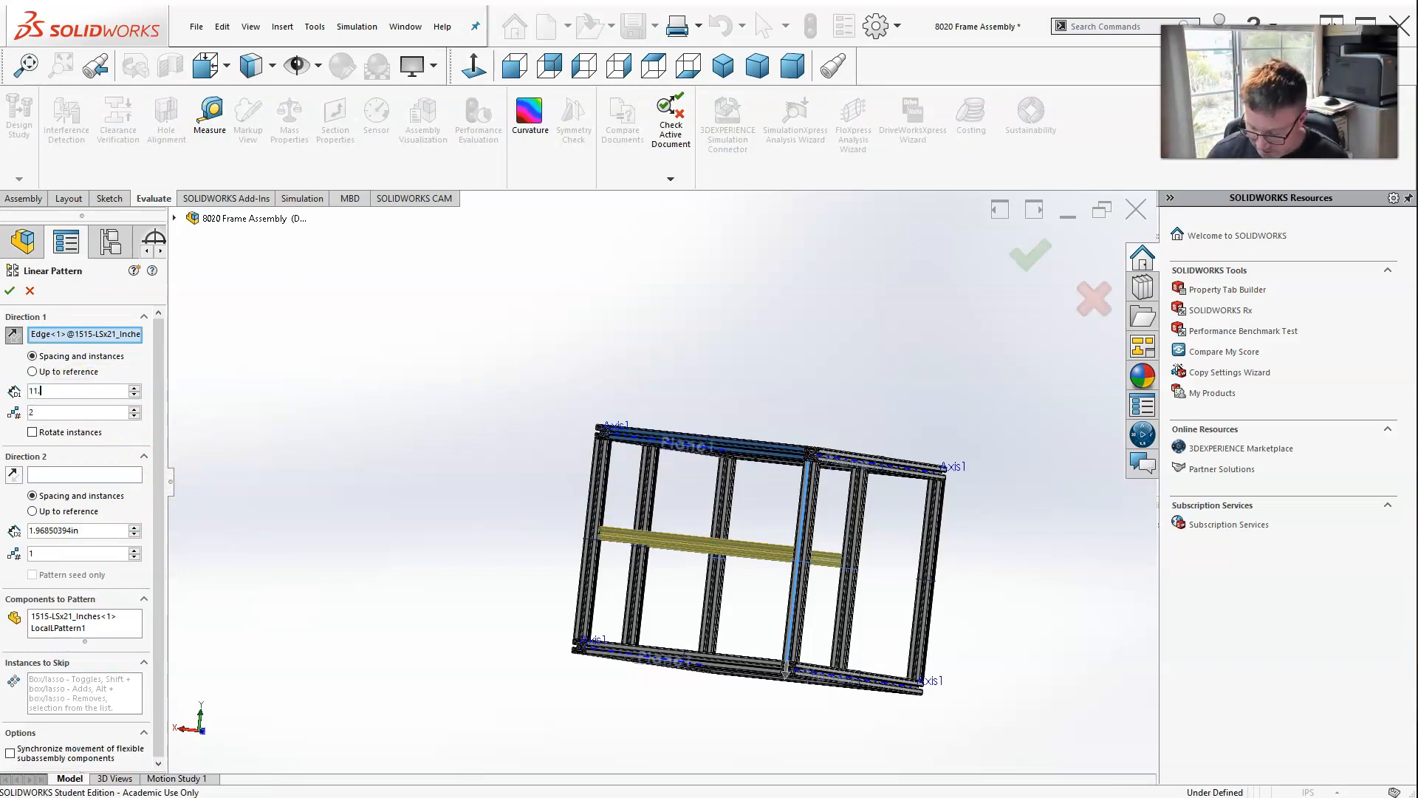
{"action": "type", "text": ".25"}
{"action": "key", "text": "Return"}
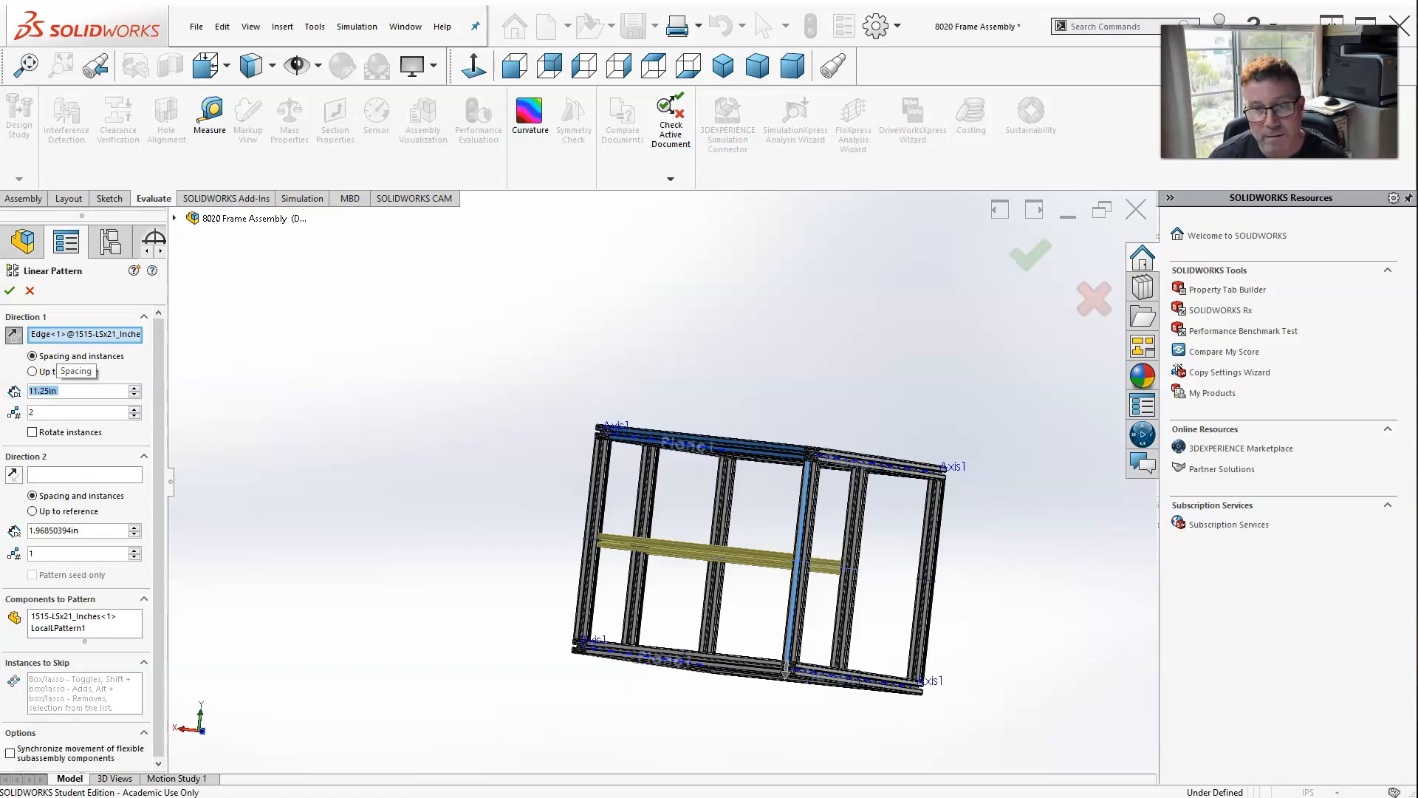
{"action": "mouse_move", "coordinate": [419, 473]}
{"action": "middle_mouse_down"}
{"action": "mouse_move", "coordinate": [433, 456]}
{"action": "mouse_move", "coordinate": [433, 471]}
{"action": "mouse_move", "coordinate": [431, 446]}
{"action": "mouse_move", "coordinate": [424, 459]}
{"action": "mouse_move", "coordinate": [444, 436]}
{"action": "mouse_move", "coordinate": [422, 456]}
{"action": "middle_mouse_up"}
{"action": "left_click", "coordinate": [12, 291]}
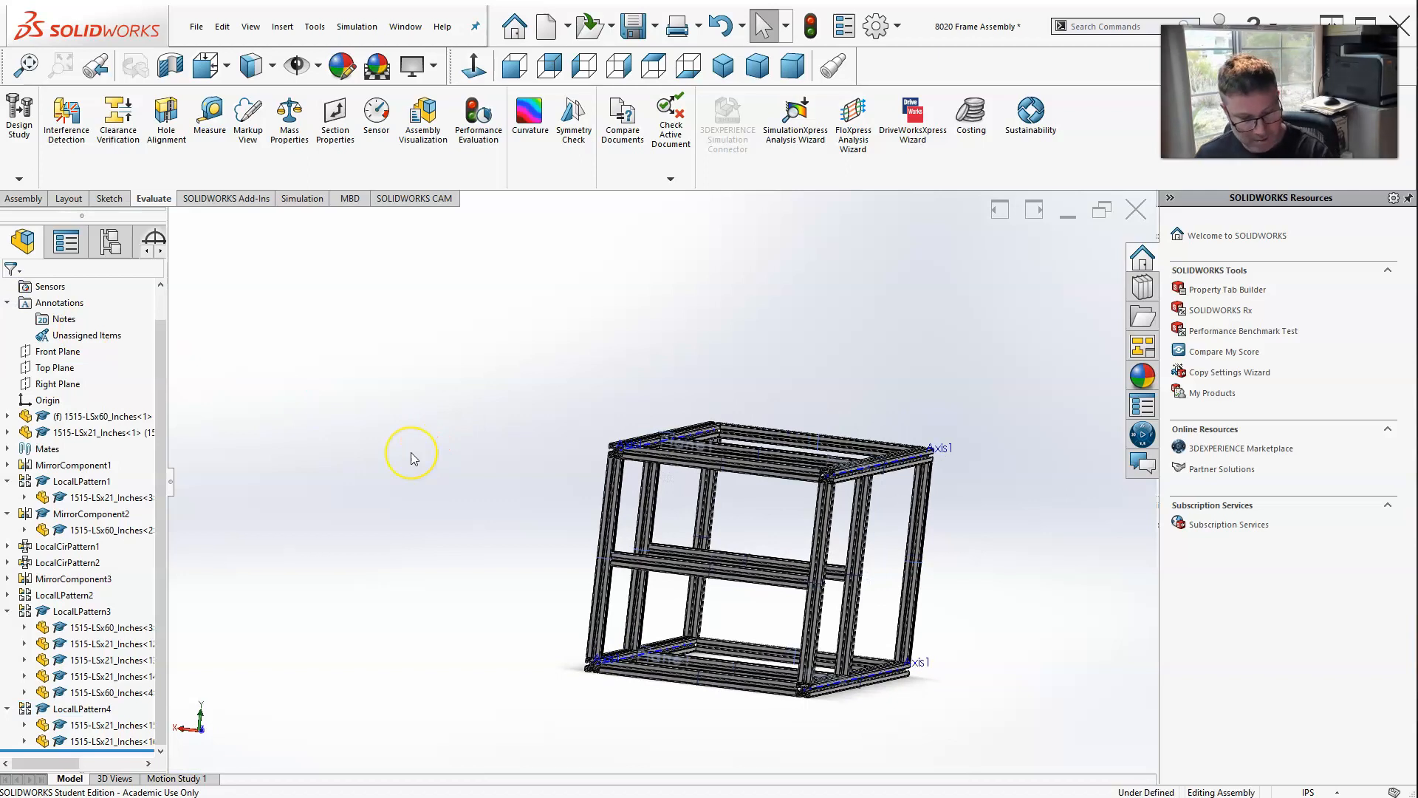
Examine the frame in right, left and front views to check that the mid-height crossmembers are vertically centred.
{"action": "key", "text": "ctrl+4"}
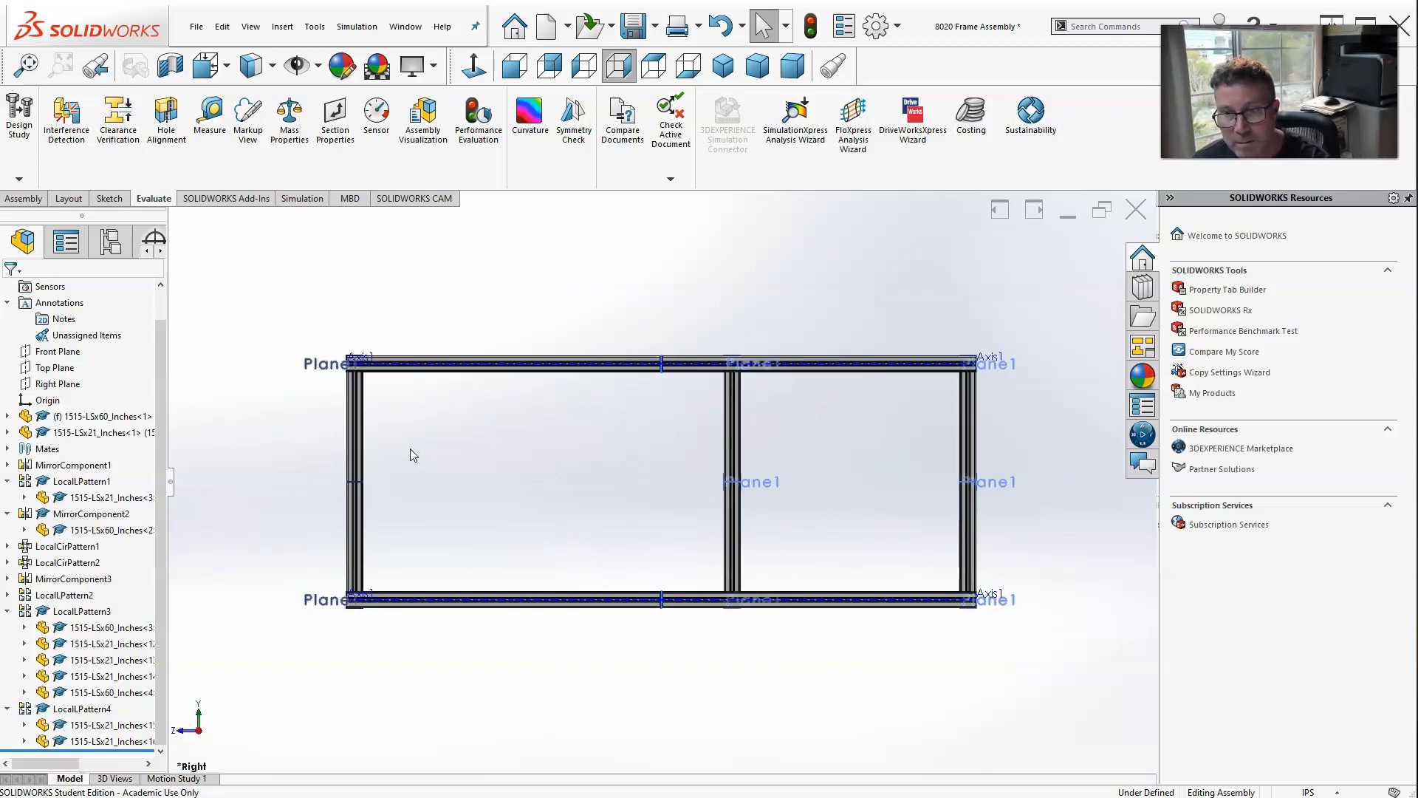
{"action": "key", "text": "ctrl+3"}
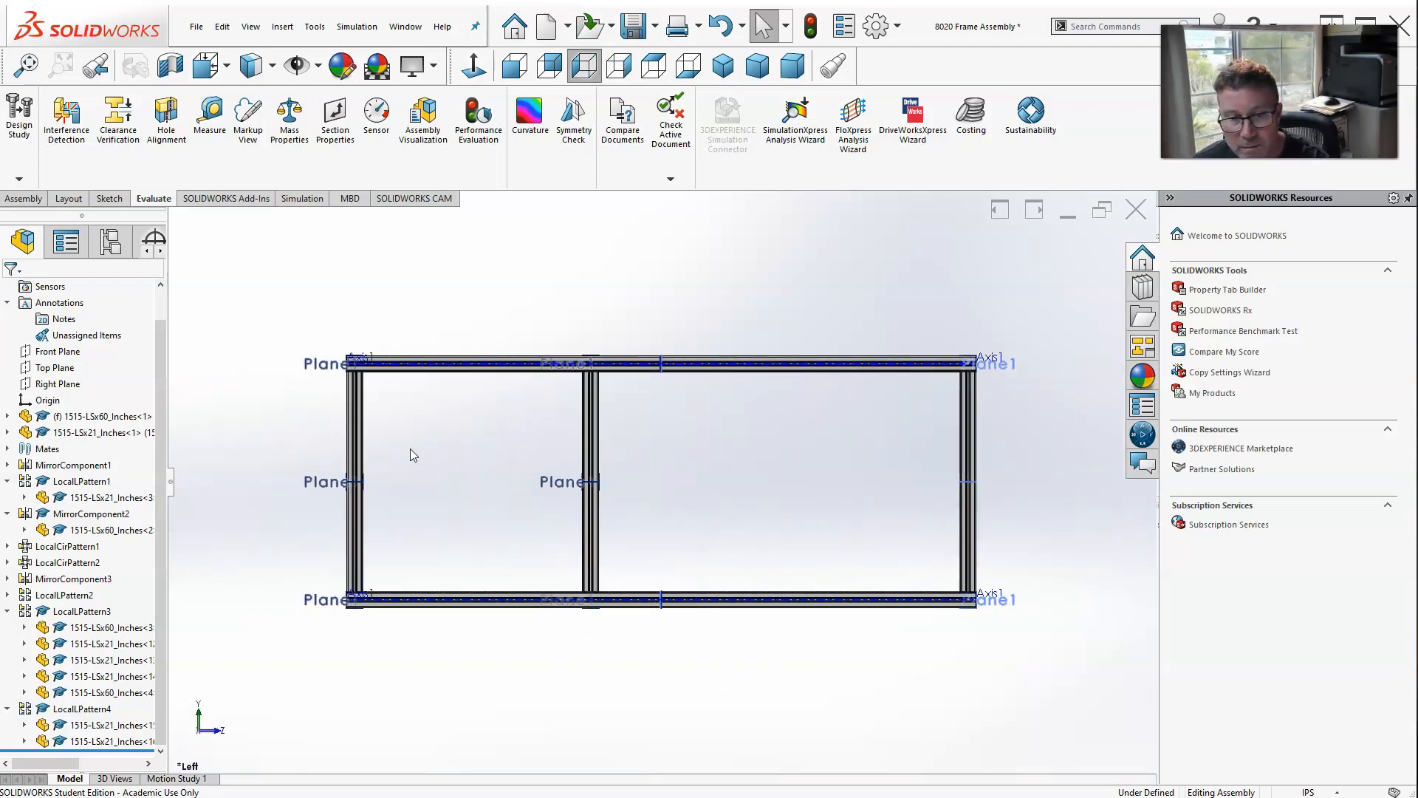
{"action": "key", "text": "ctrl+1"}
{"action": "scroll", "coordinate": [501, 533], "scroll_direction": "down", "scroll_amount": 3}
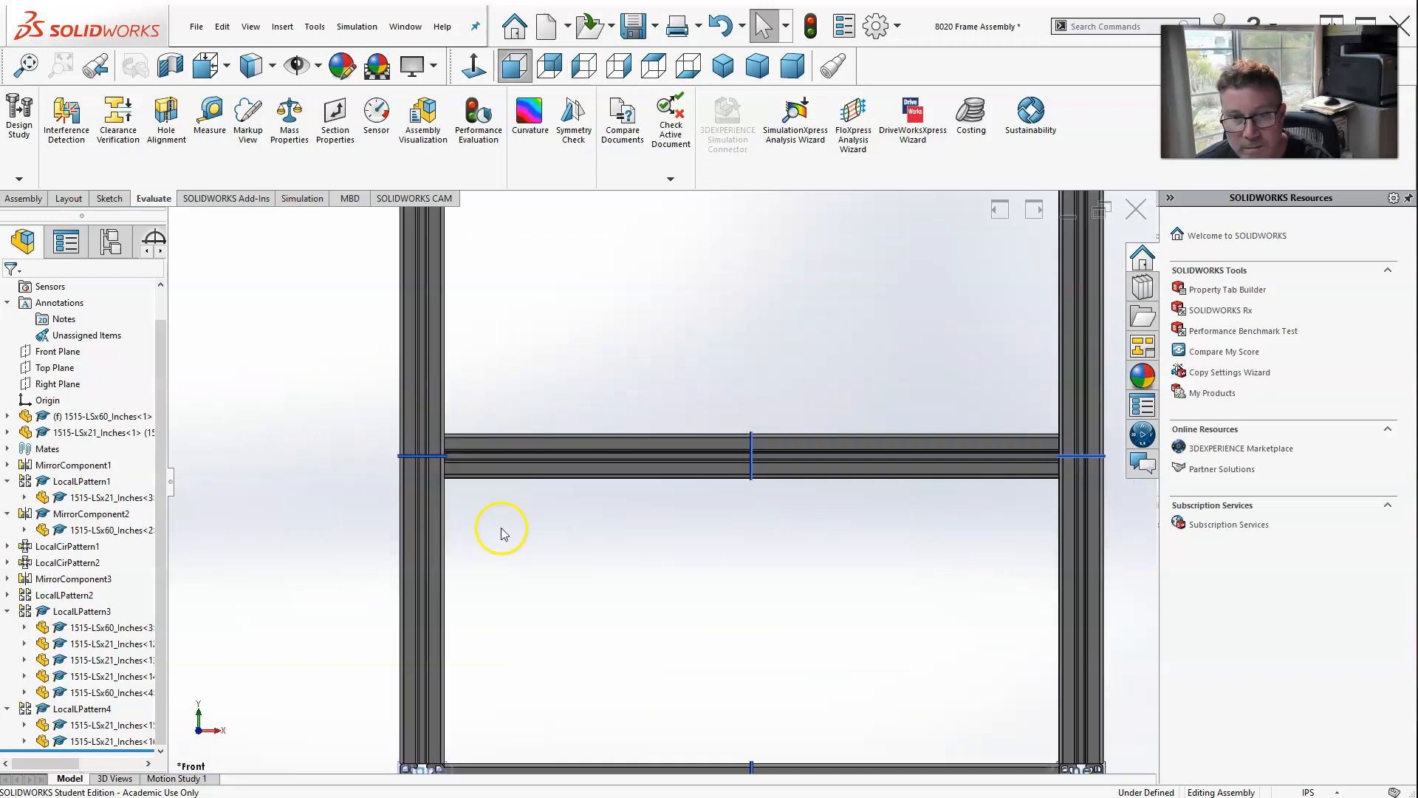
{"action": "scroll", "coordinate": [516, 492], "scroll_direction": "up", "scroll_amount": 3}
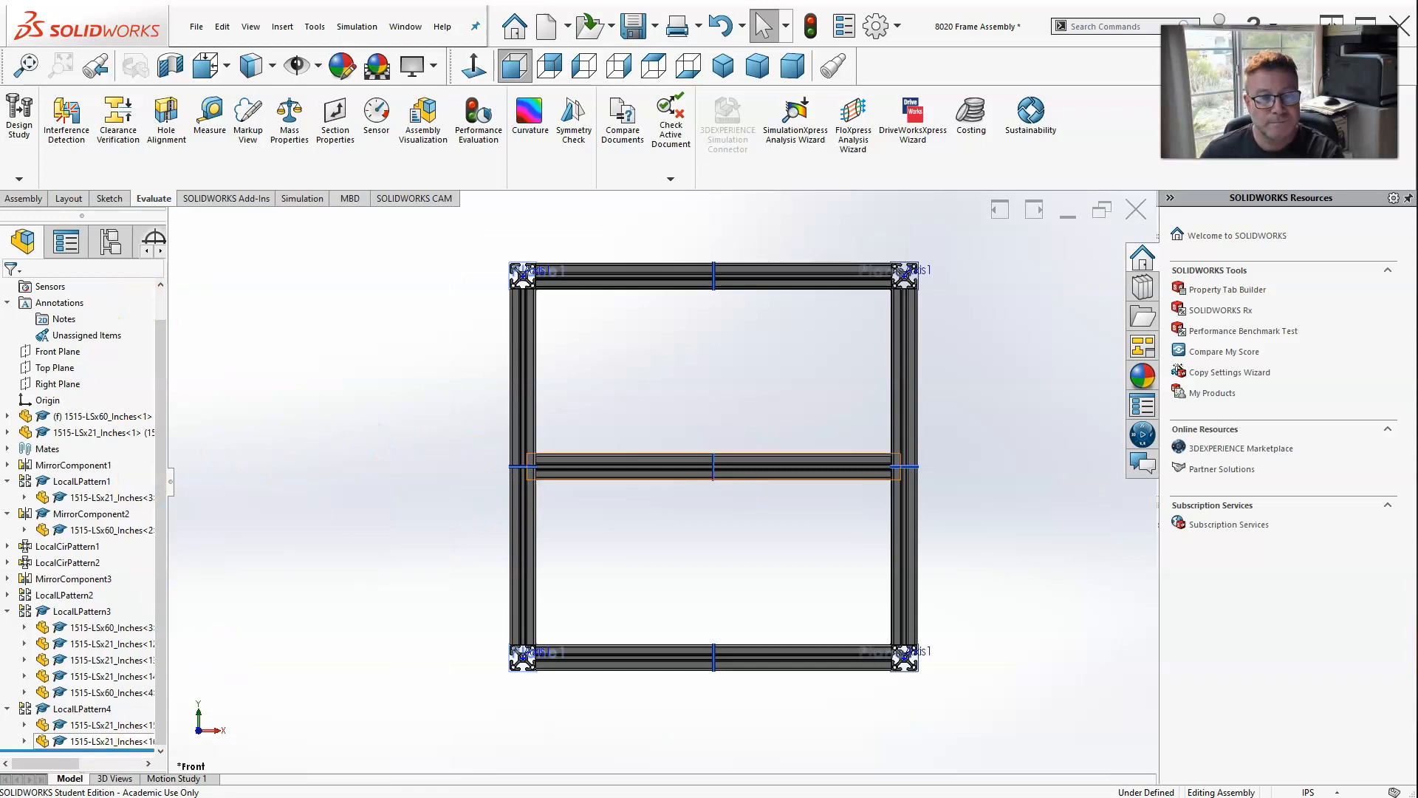
Examine the frame from angled views, focusing on the end bay and its mid-height crossmembers.
{"action": "scroll", "coordinate": [414, 580], "scroll_direction": "up", "scroll_amount": 3}
{"action": "middle_click_drag", "start_coordinate": [396, 587], "coordinate": [216, 614]}
{"action": "scroll", "coordinate": [636, 507], "scroll_direction": "down", "scroll_amount": 3}
{"action": "scroll", "coordinate": [642, 491], "scroll_direction": "up", "scroll_amount": 2}
{"action": "scroll", "coordinate": [660, 469], "scroll_direction": "up", "scroll_amount": 1}
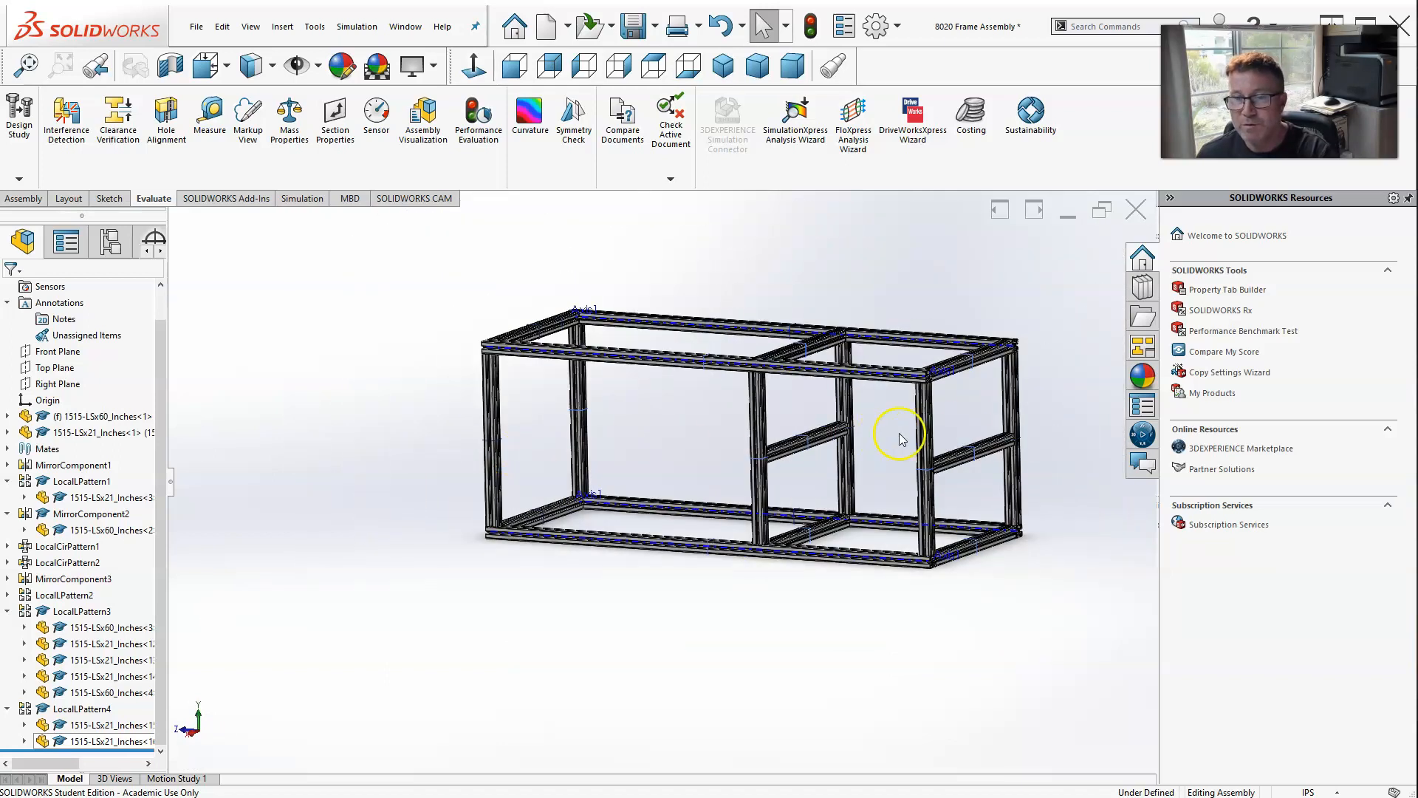
{"action": "scroll", "coordinate": [846, 435], "scroll_direction": "down", "scroll_amount": 3}
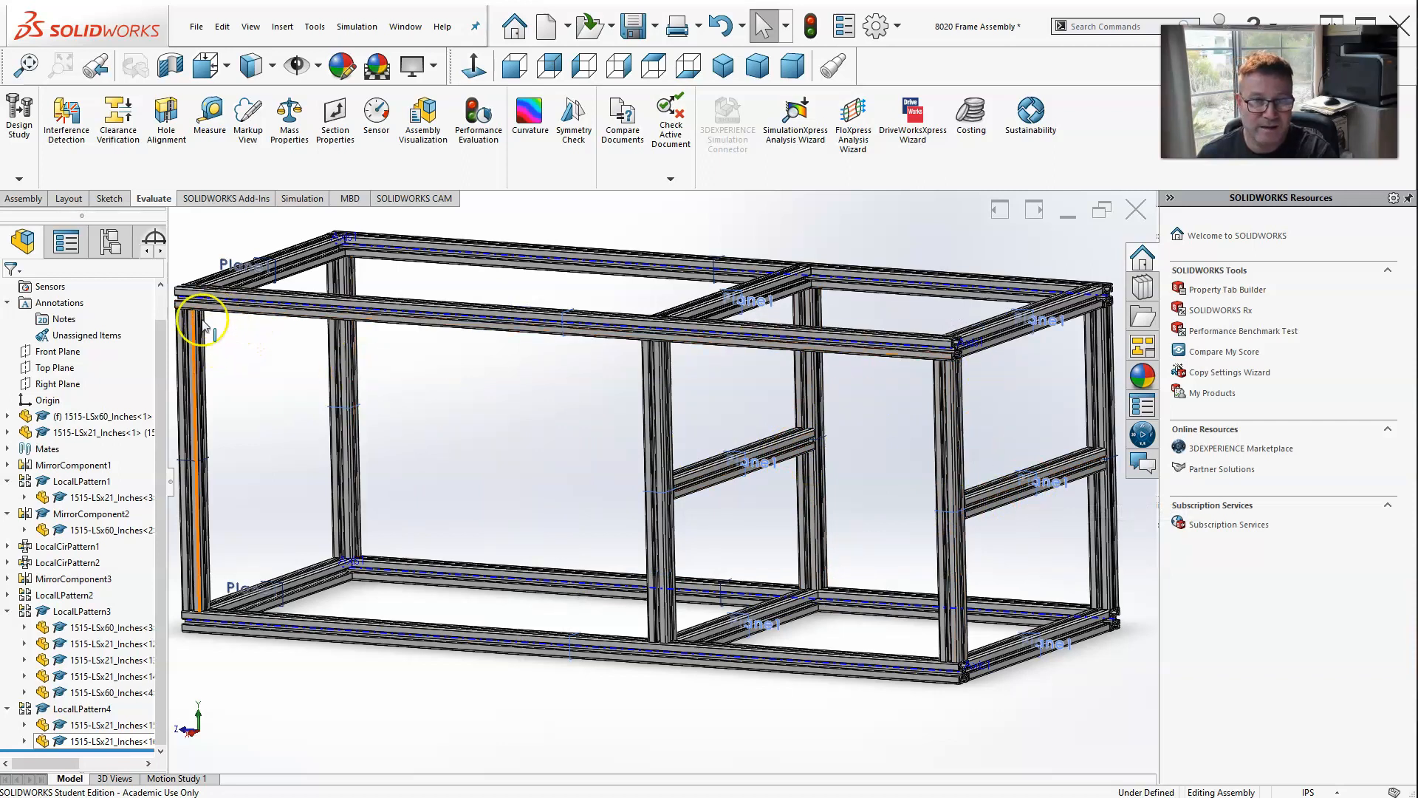
{"action": "left_click", "coordinate": [1009, 494]}
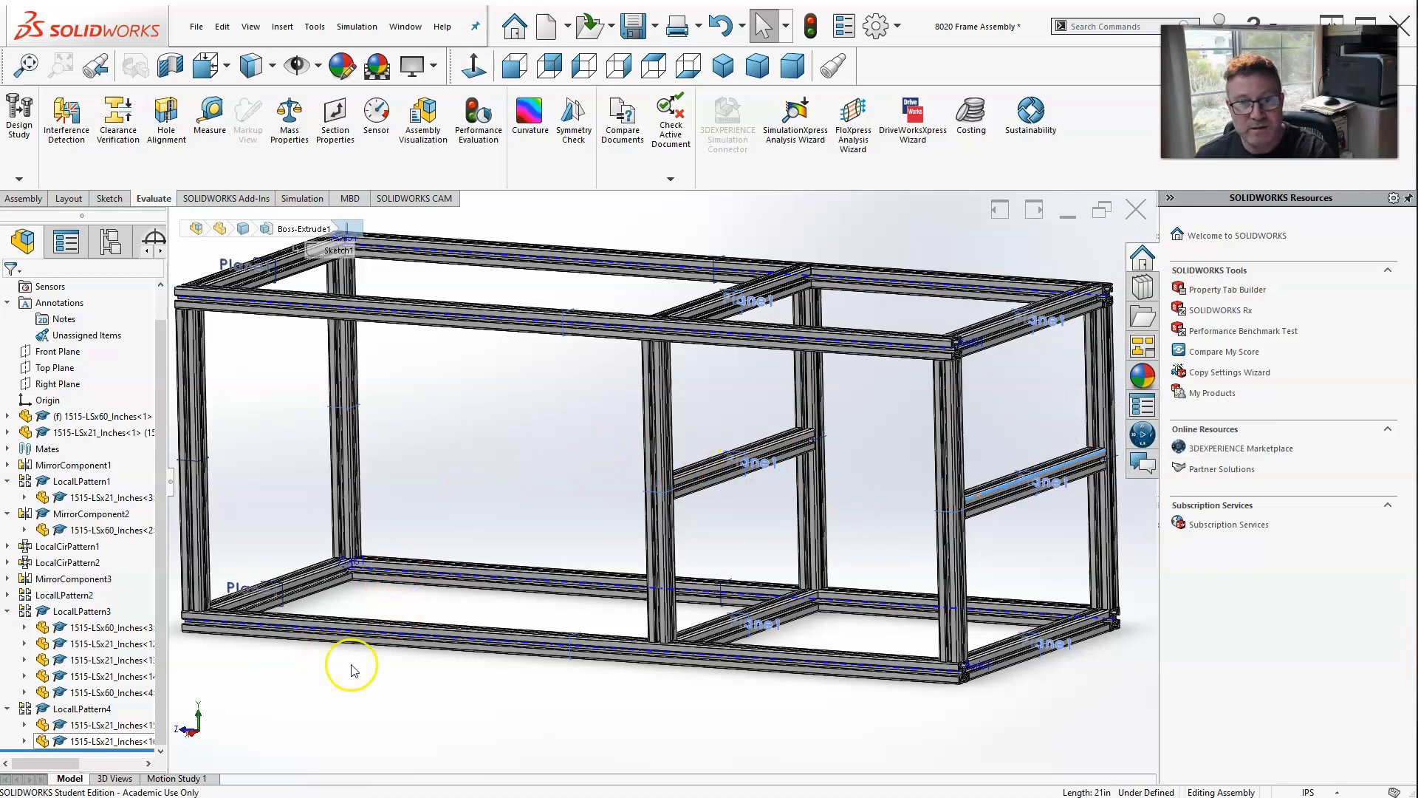
{"action": "left_click", "coordinate": [1003, 506]}
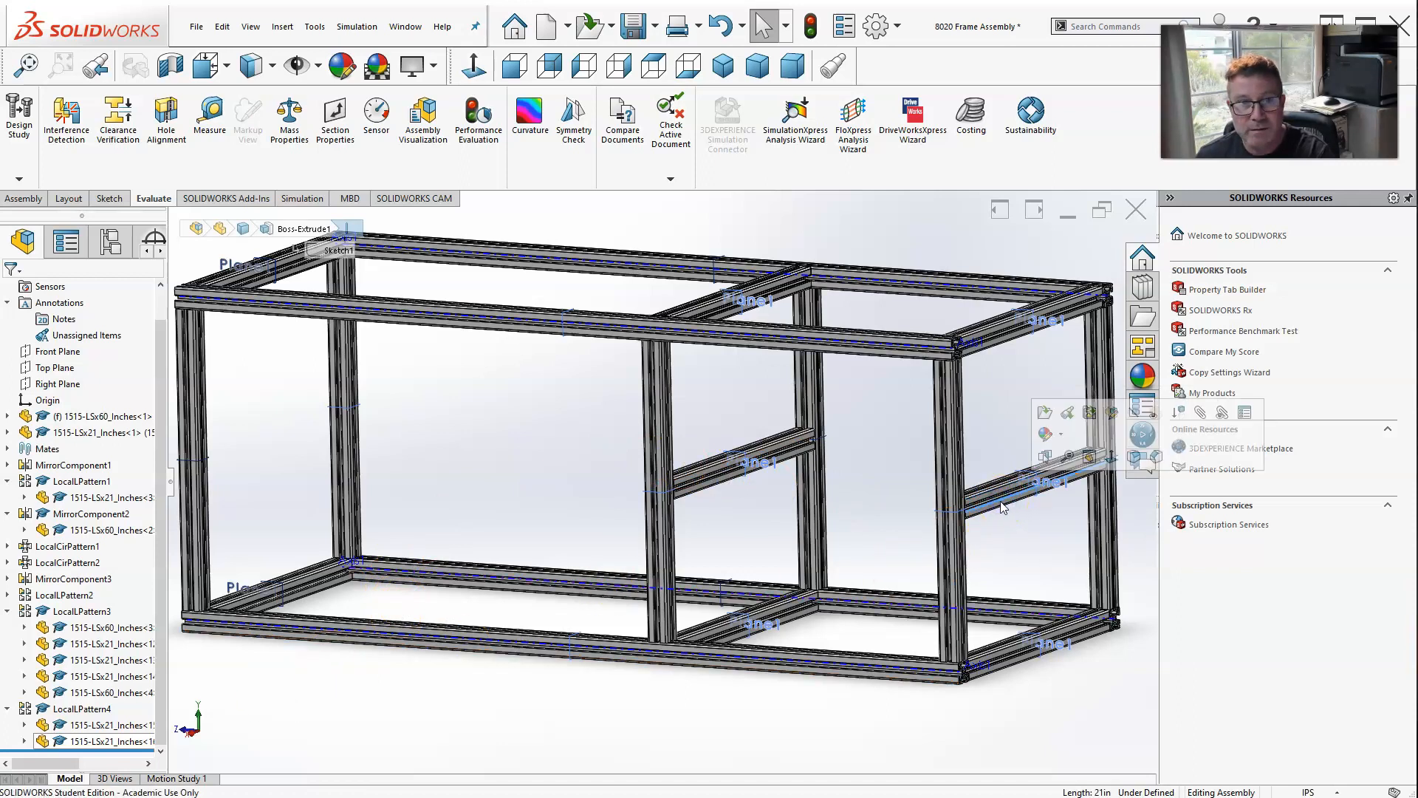
{"action": "left_click", "coordinate": [30, 199]}
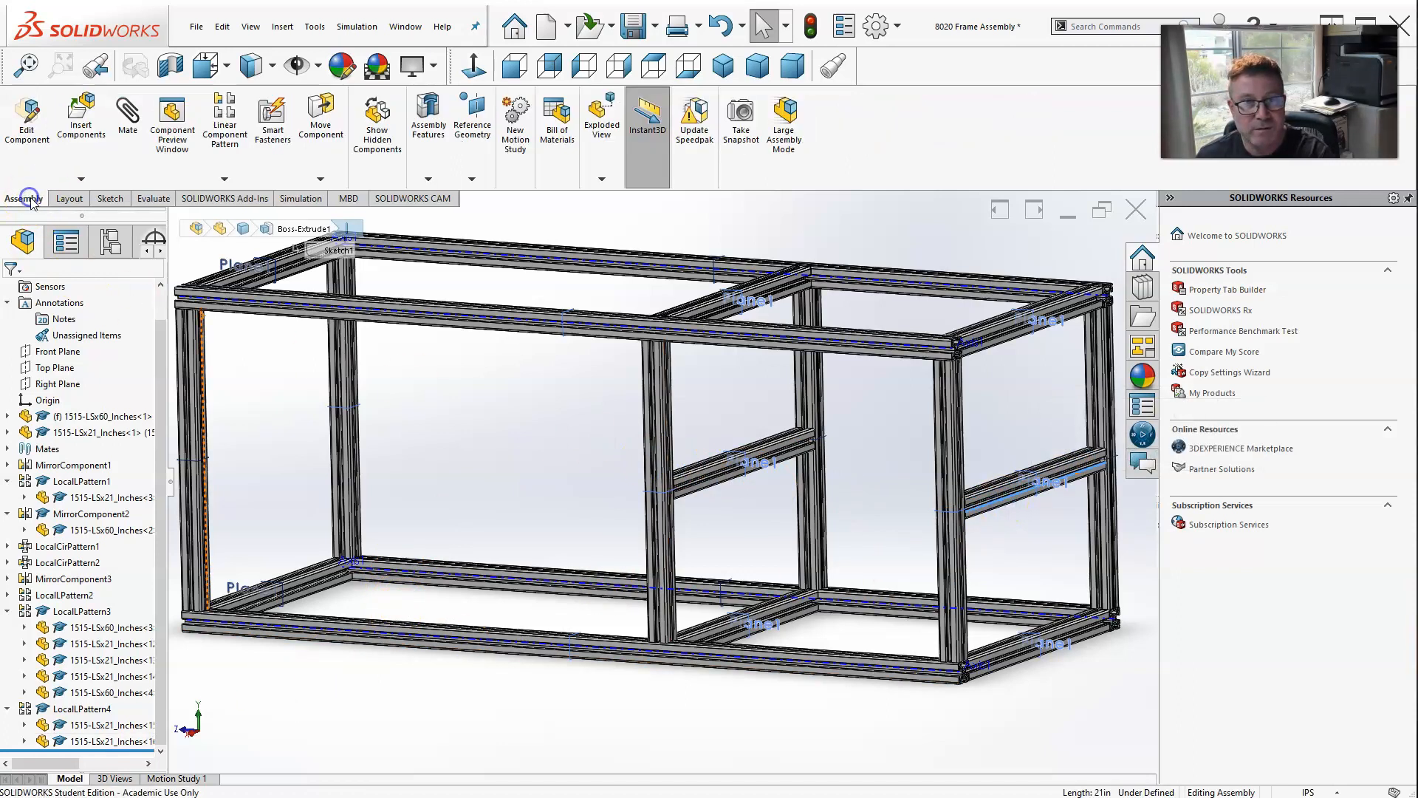
{"action": "middle_click_drag", "start_coordinate": [783, 502], "coordinate": [759, 507]}
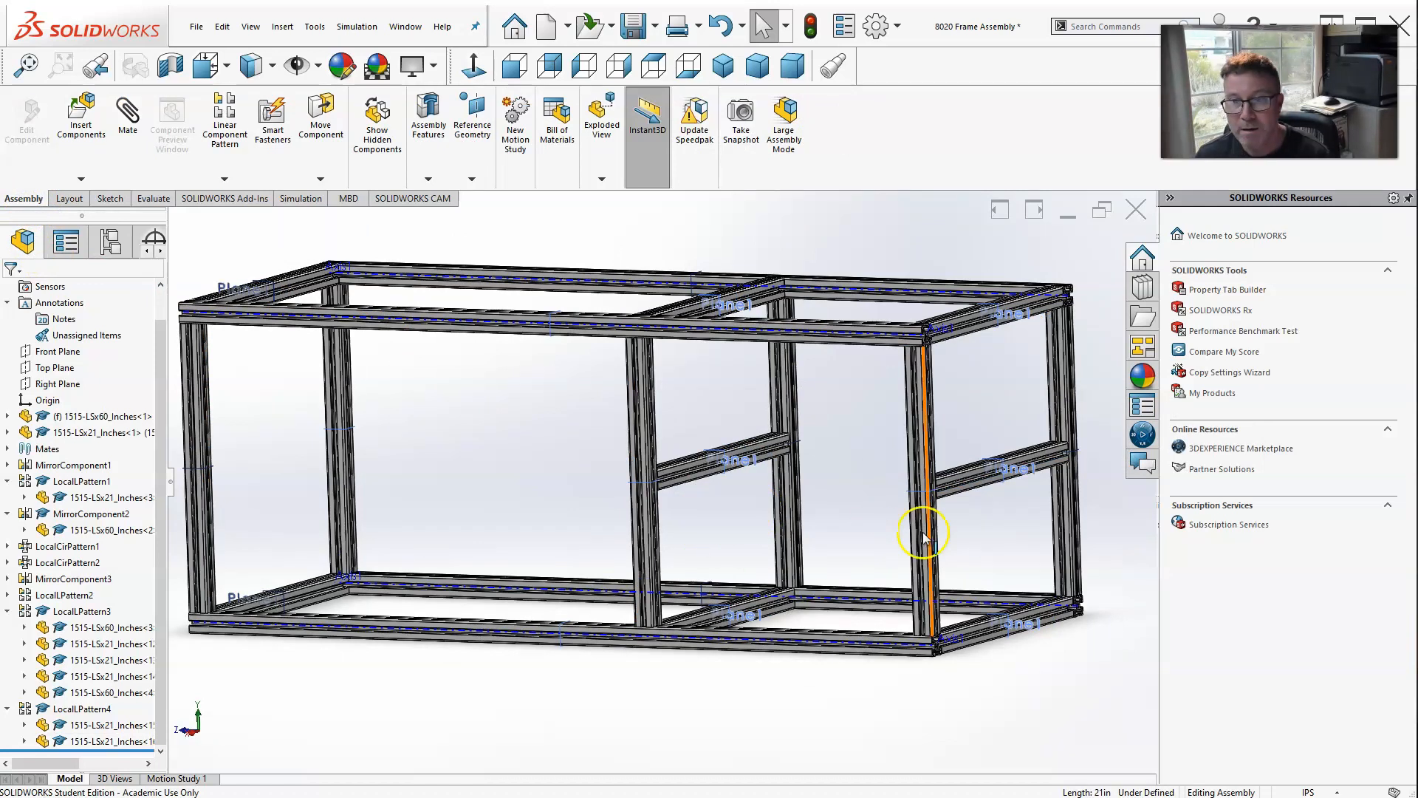
{"action": "scroll", "coordinate": [946, 491], "scroll_direction": "down", "scroll_amount": 5}
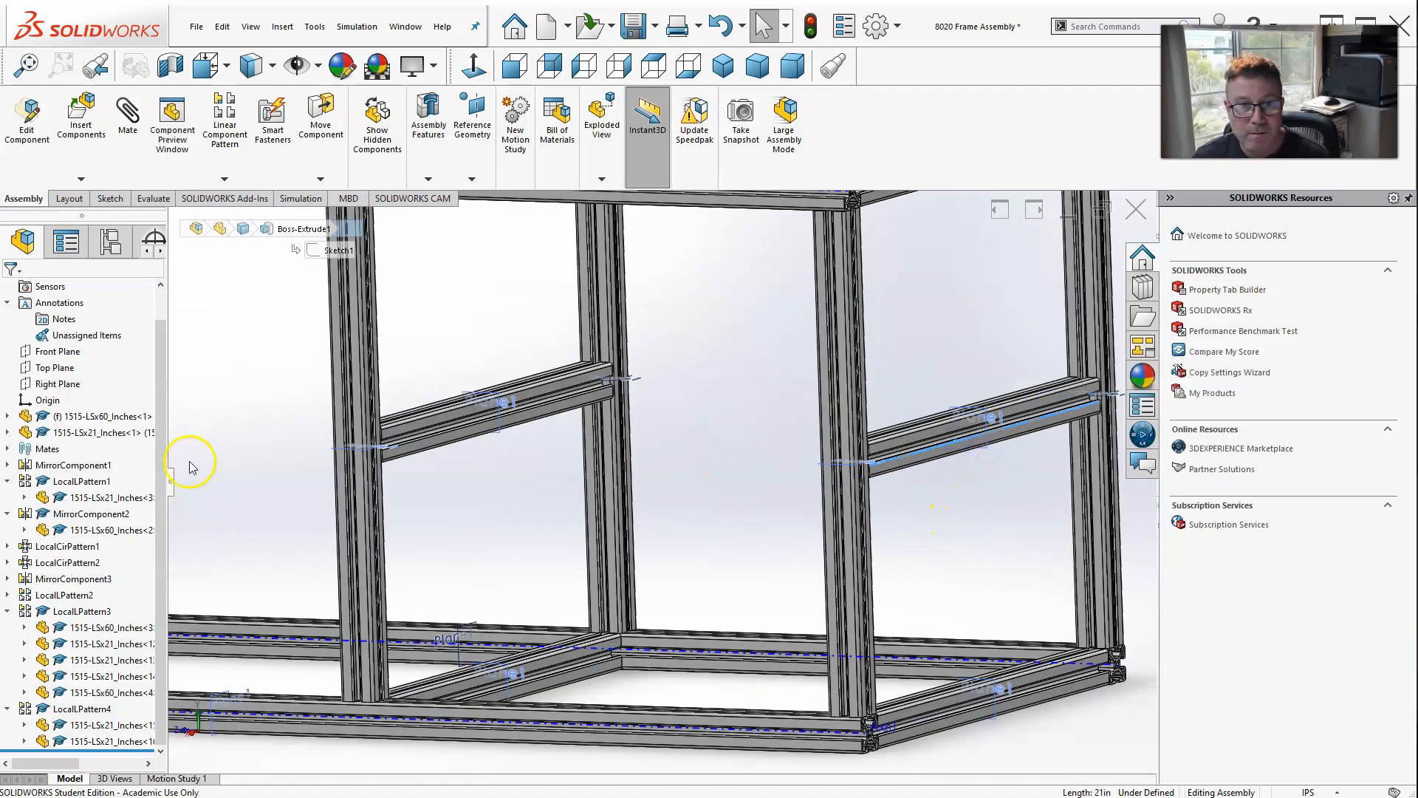
{"action": "left_click", "coordinate": [100, 740]}
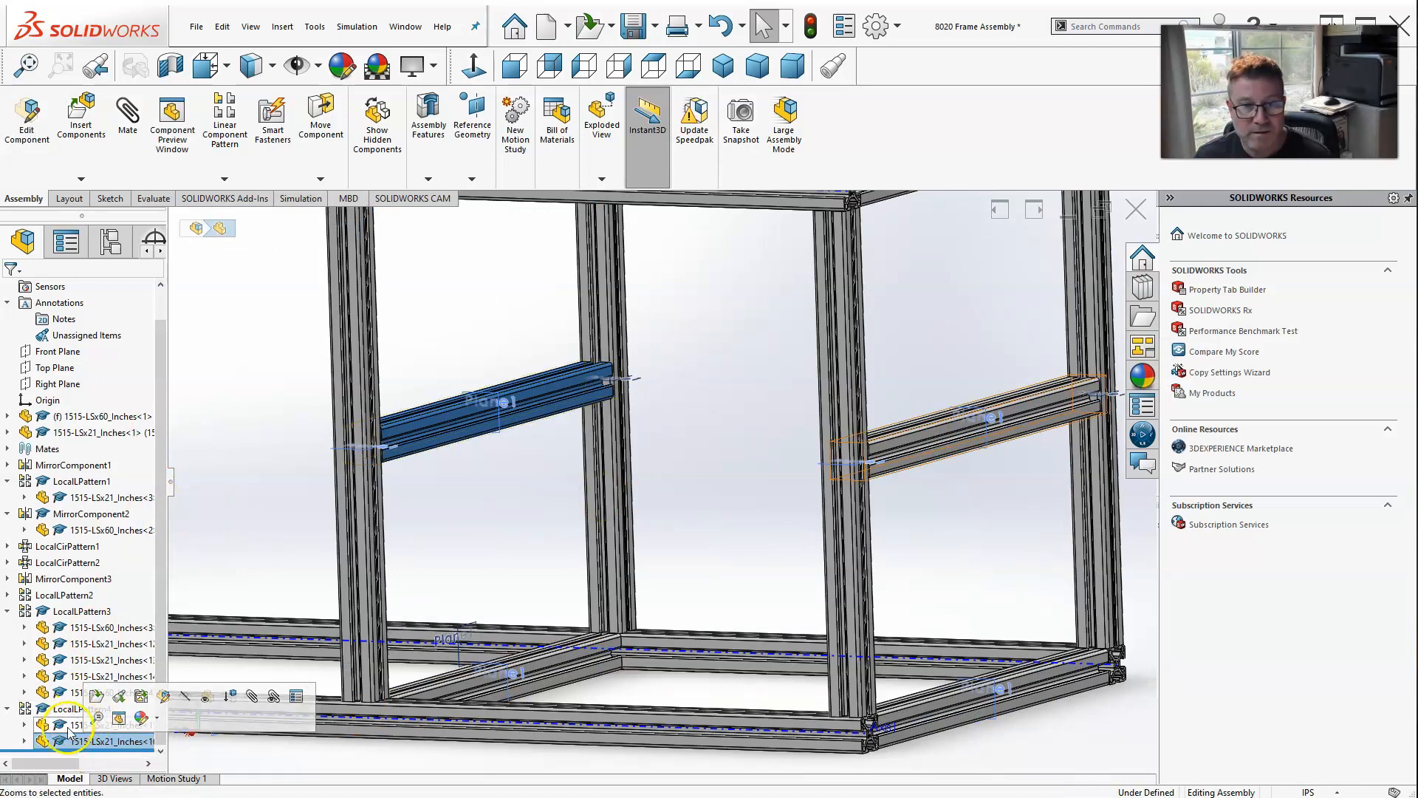
{"action": "left_click", "coordinate": [92, 725]}
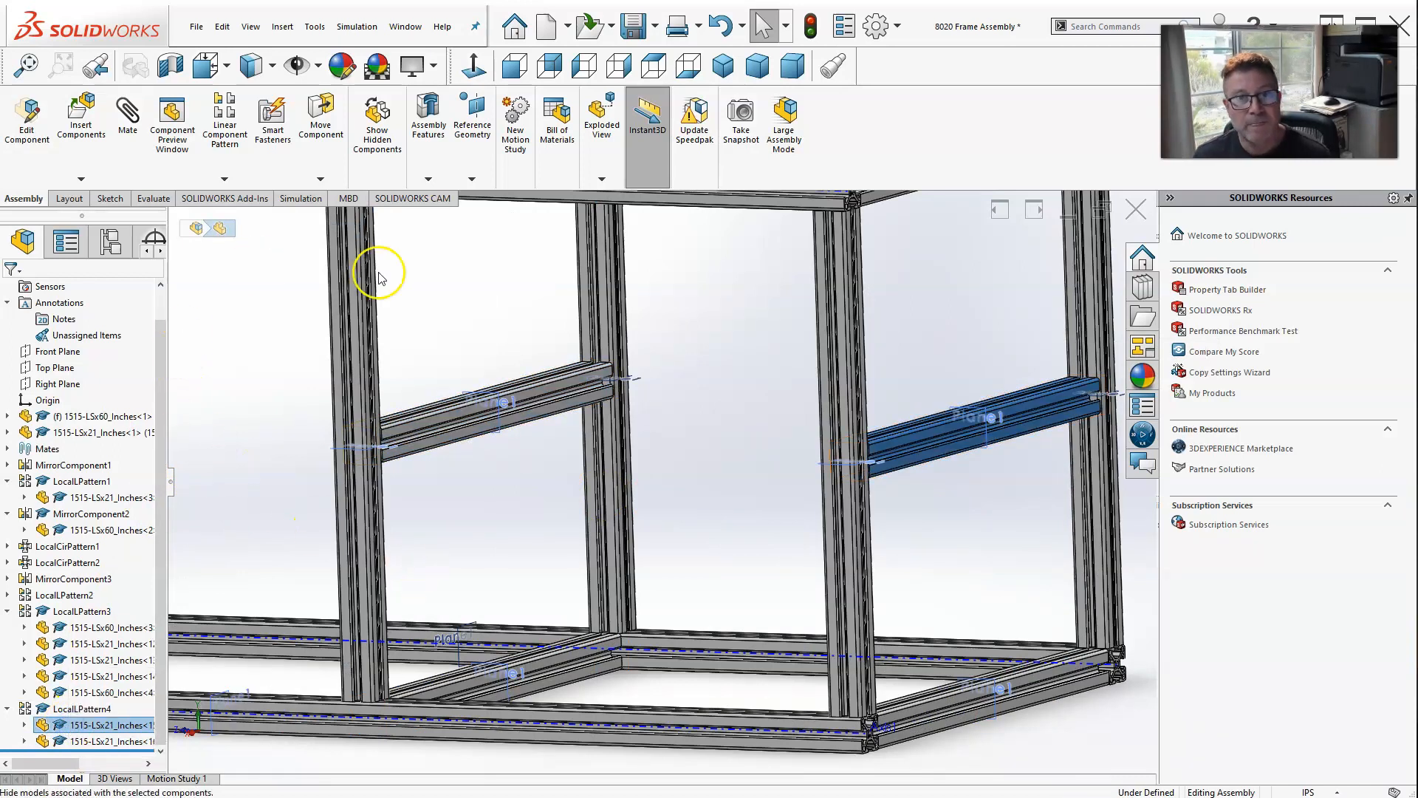
{"action": "left_click", "coordinate": [224, 178]}
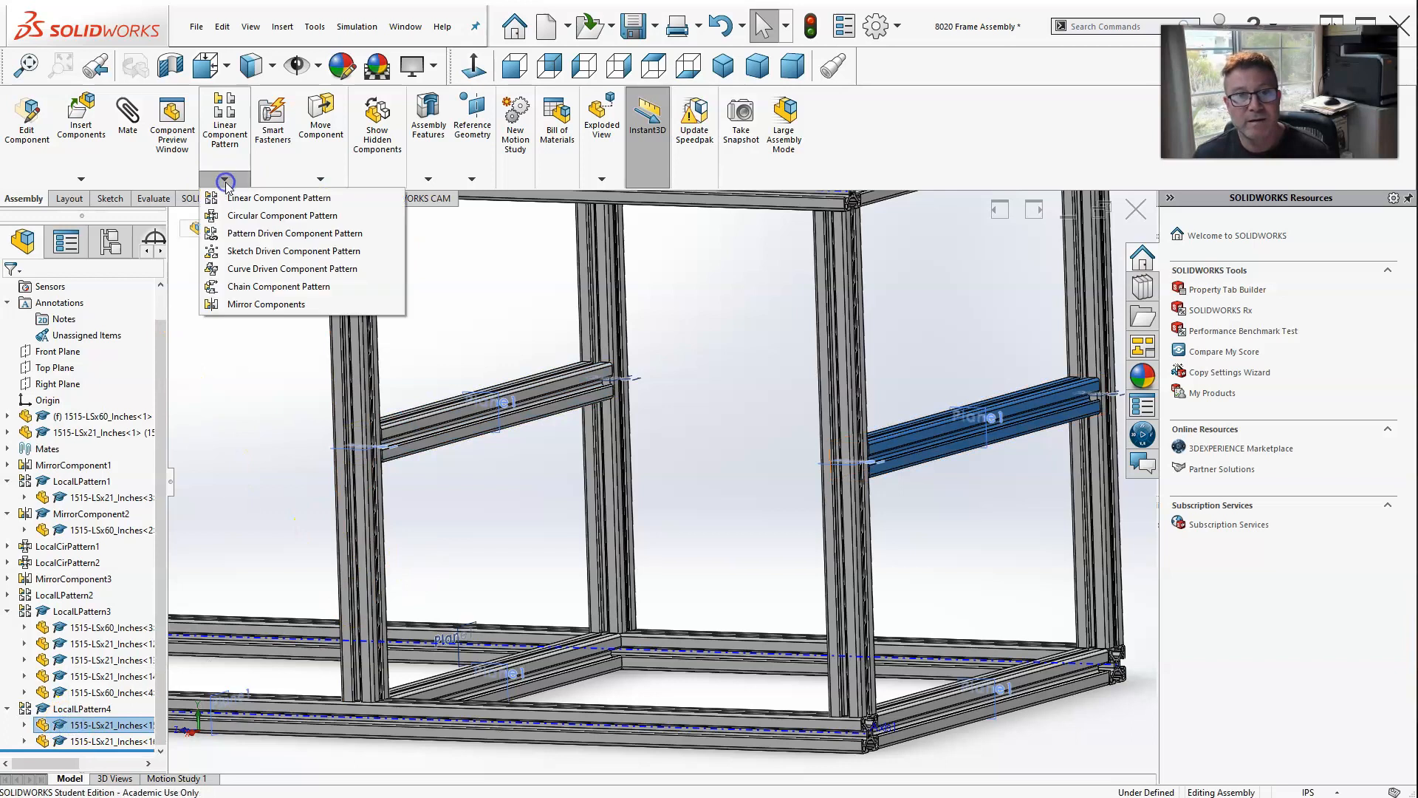
{"action": "left_click", "coordinate": [240, 216]}
{"action": "scroll", "coordinate": [776, 427], "scroll_direction": "up", "scroll_amount": 2}
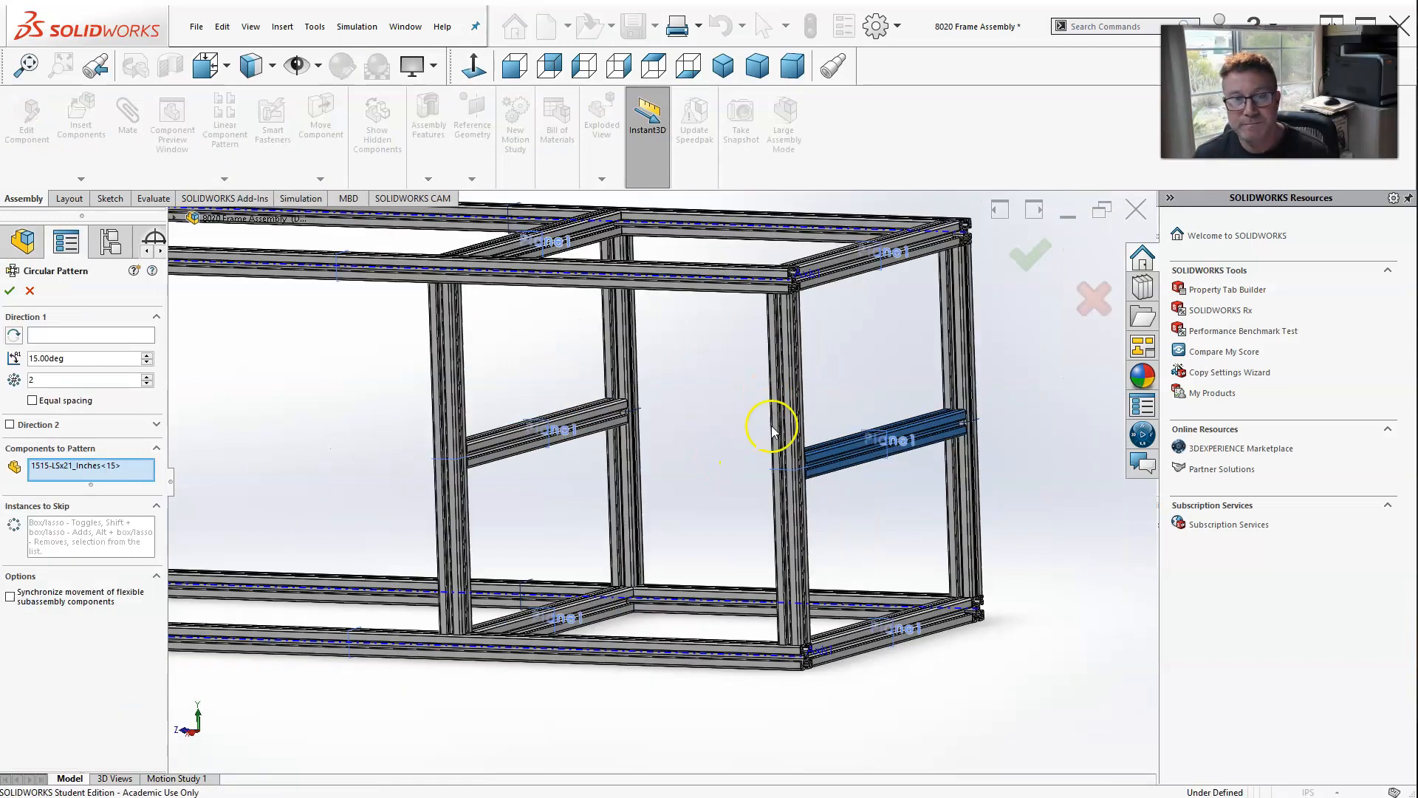
{"action": "middle_click_drag", "start_coordinate": [807, 462], "coordinate": [787, 460]}
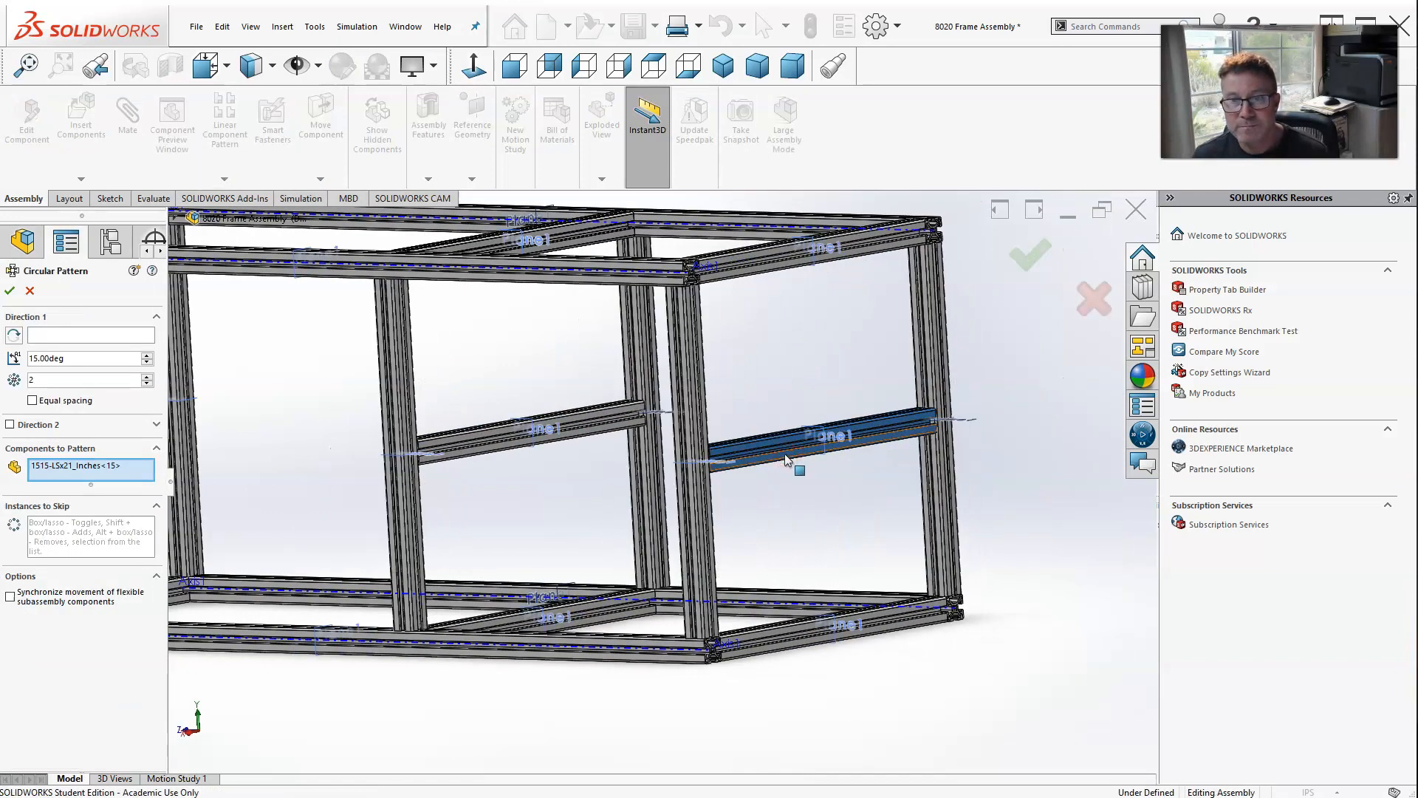
{"action": "left_click", "coordinate": [48, 336]}
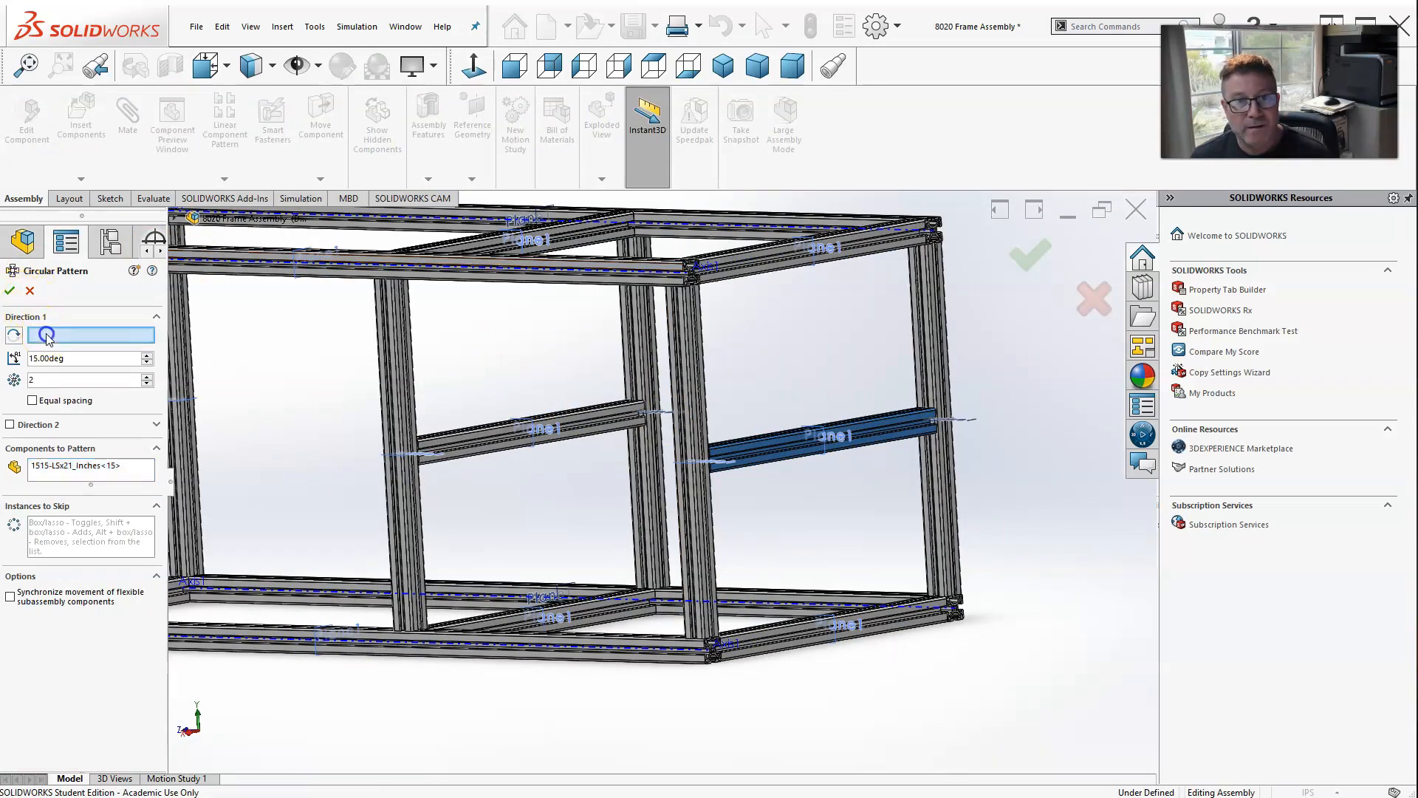
{"action": "scroll", "coordinate": [633, 317], "scroll_direction": "down", "scroll_amount": 5}
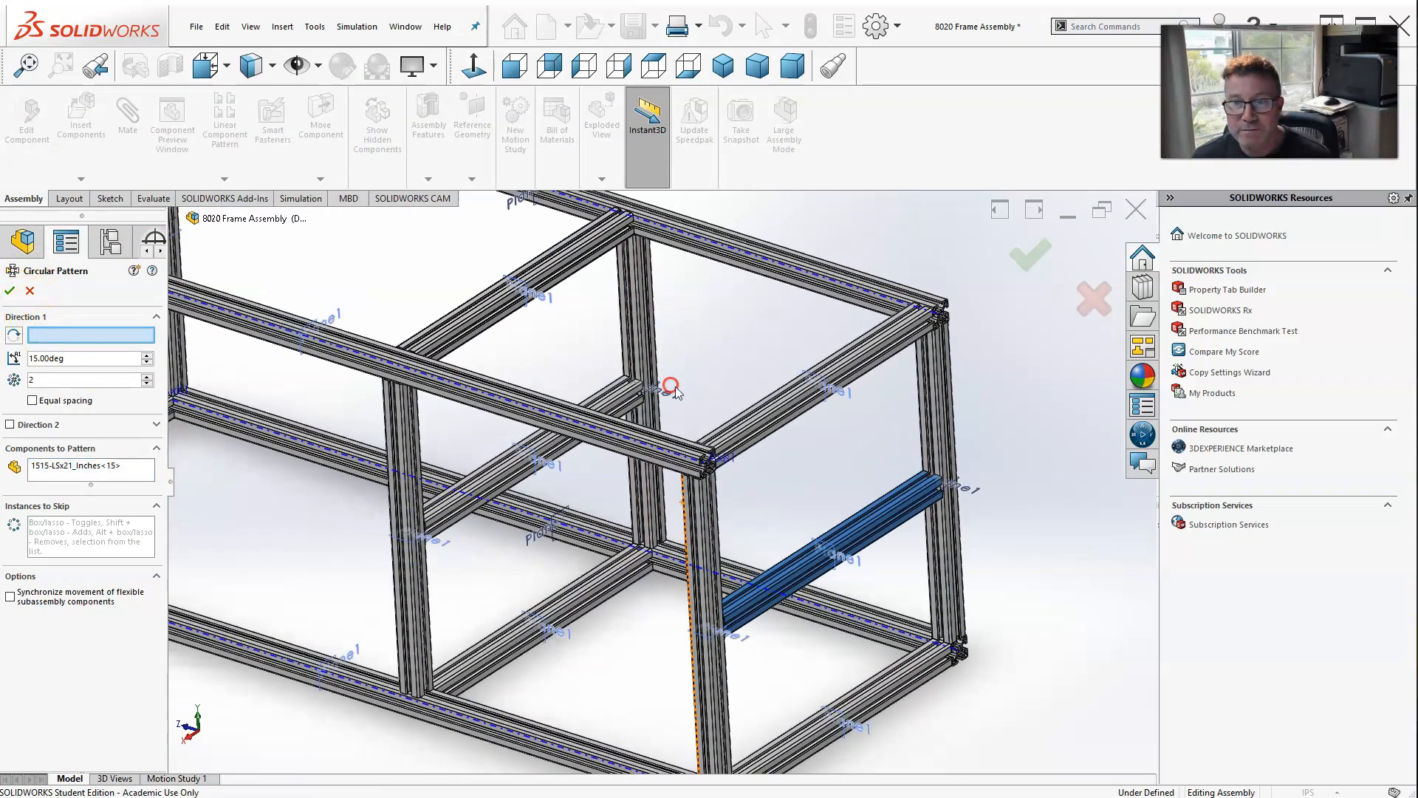
{"action": "scroll", "coordinate": [665, 544], "scroll_direction": "up", "scroll_amount": 5}
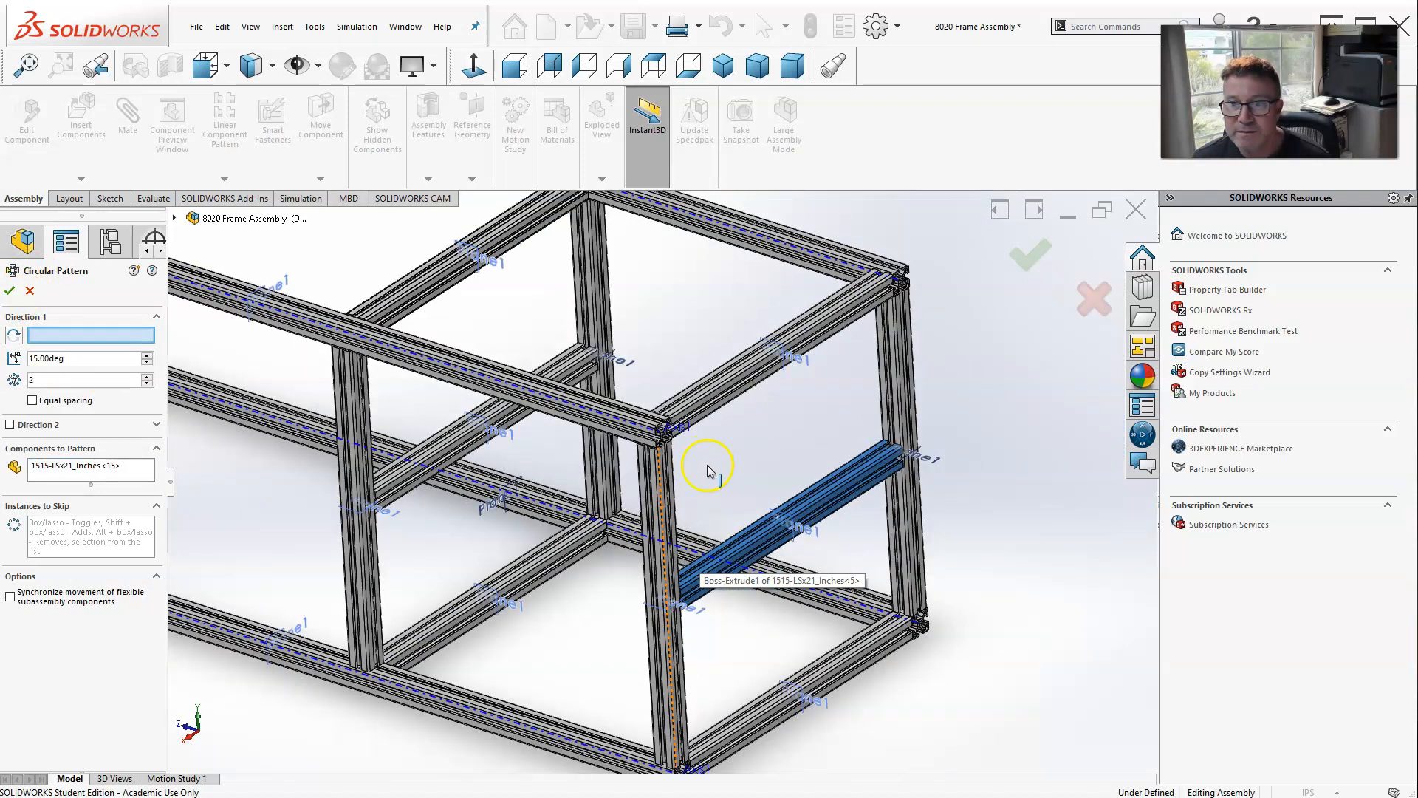
{"action": "scroll", "coordinate": [685, 547], "scroll_direction": "down", "scroll_amount": 2}
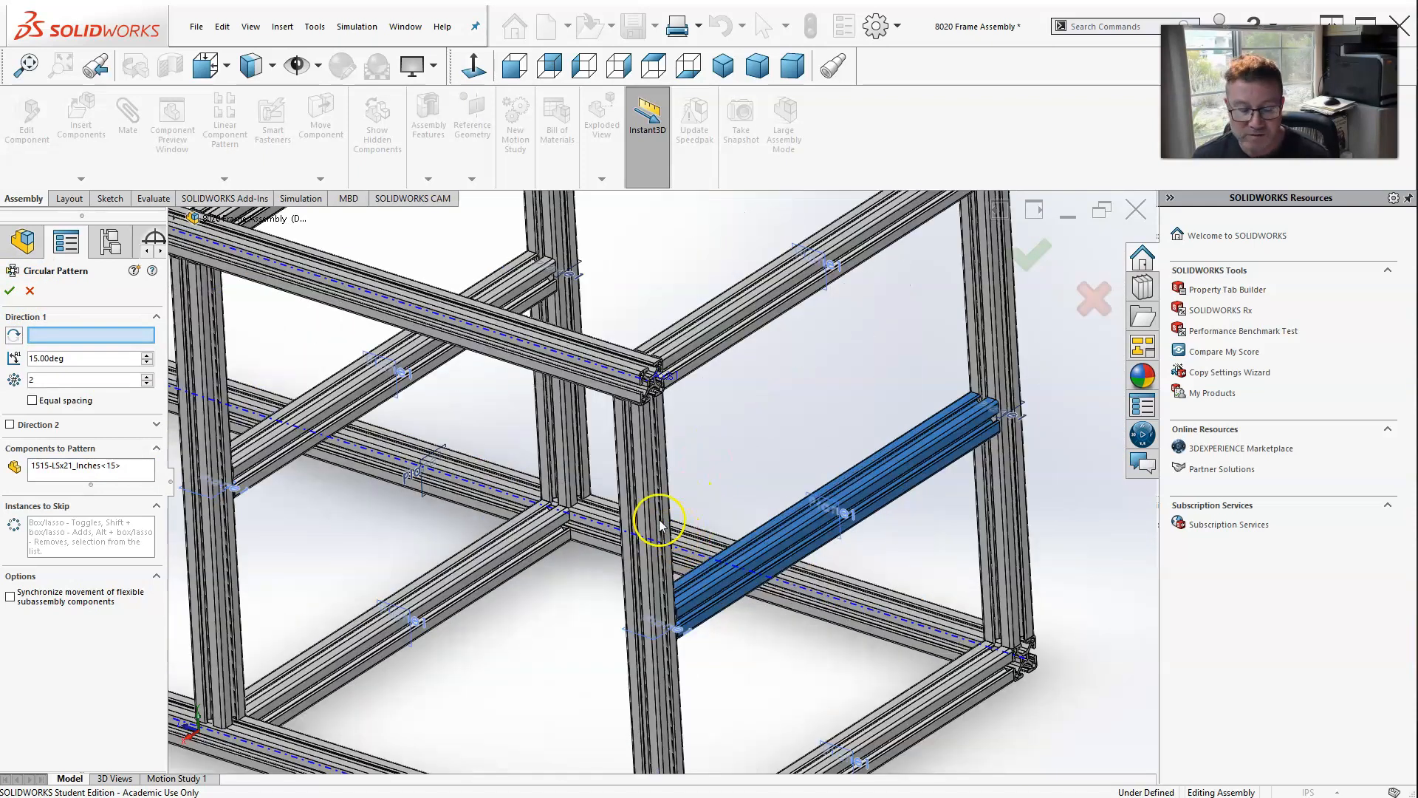
{"action": "key", "text": "Escape"}
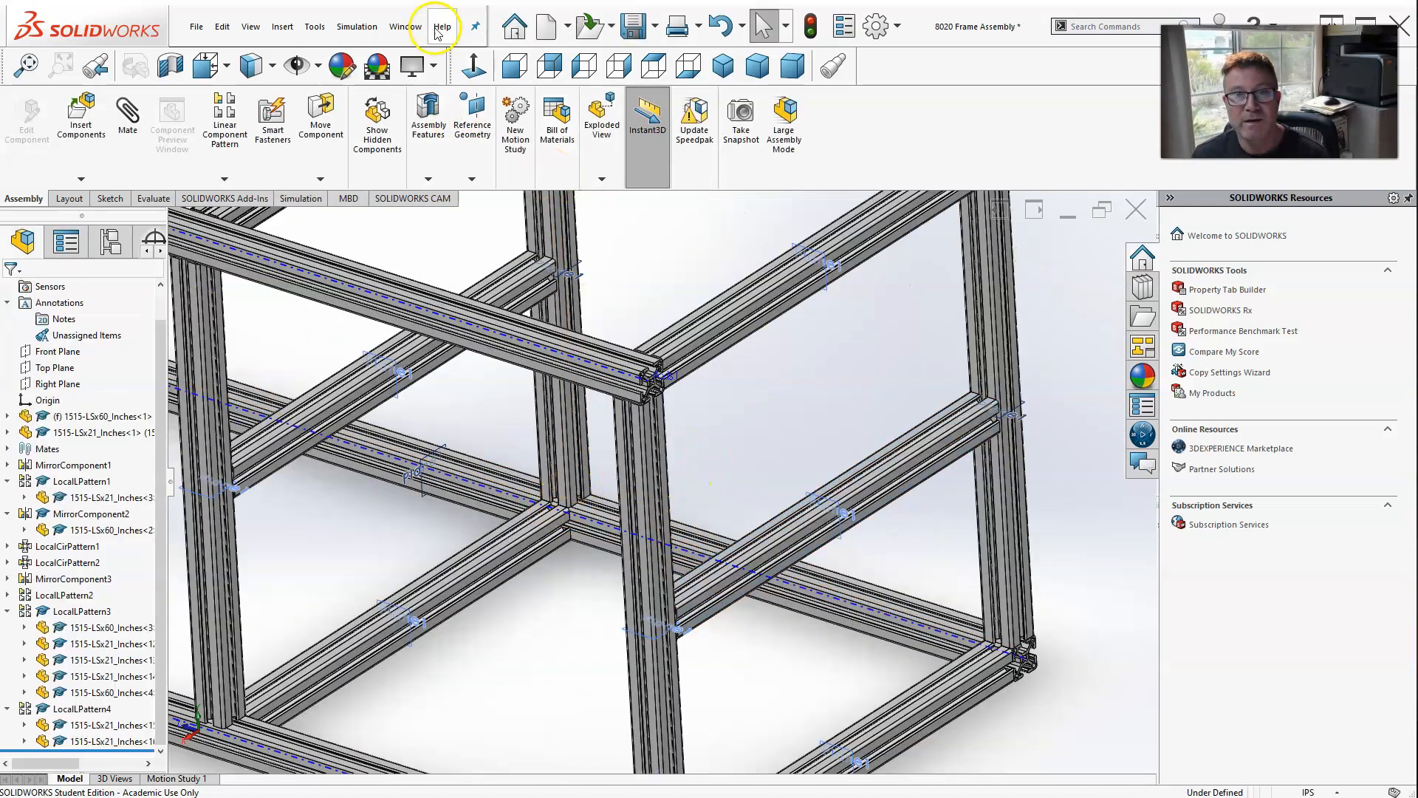
Switch to the 1515-LSx21_Inches part and add a reference axis through the cylindrical face of its centre hole.
{"action": "left_click", "coordinate": [423, 28]}
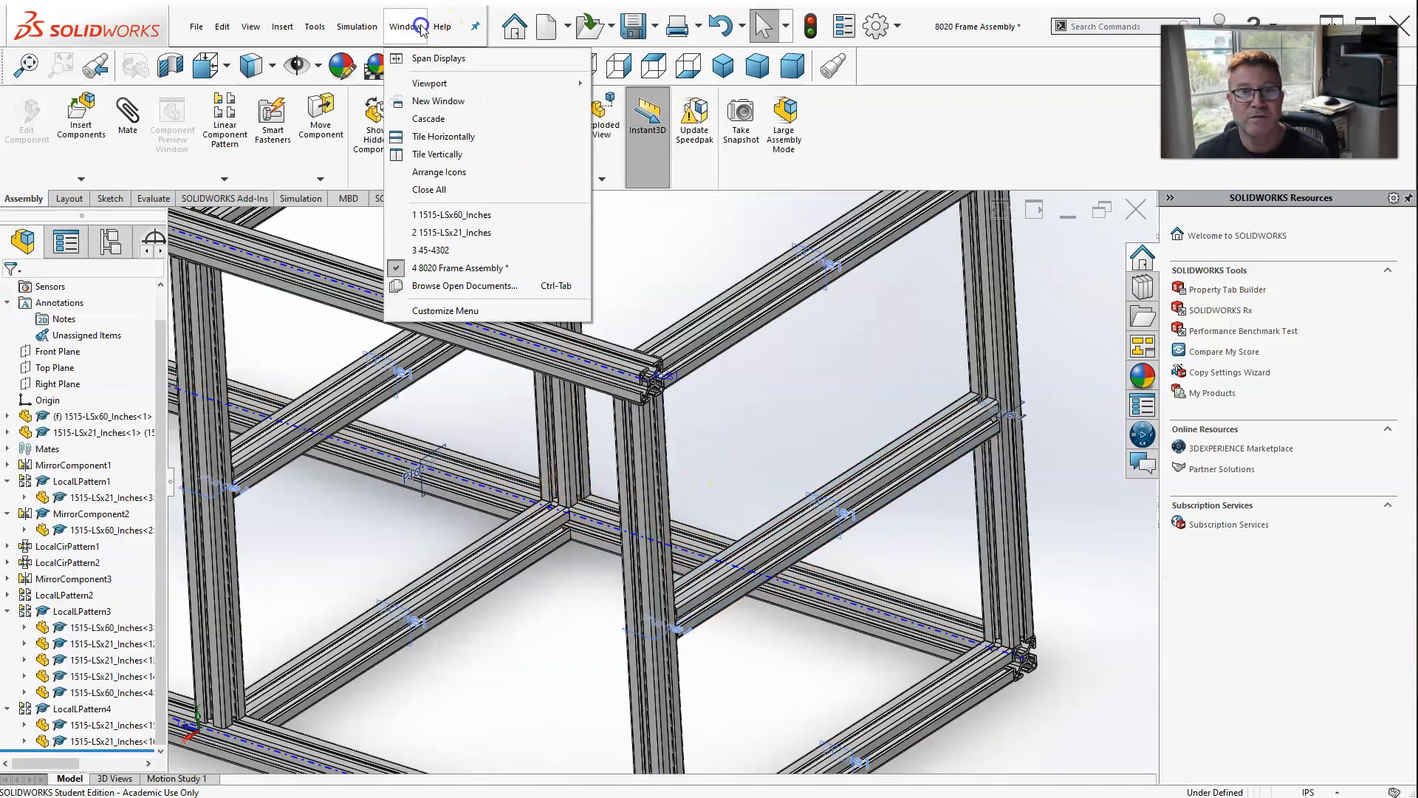
{"action": "left_click", "coordinate": [444, 234]}
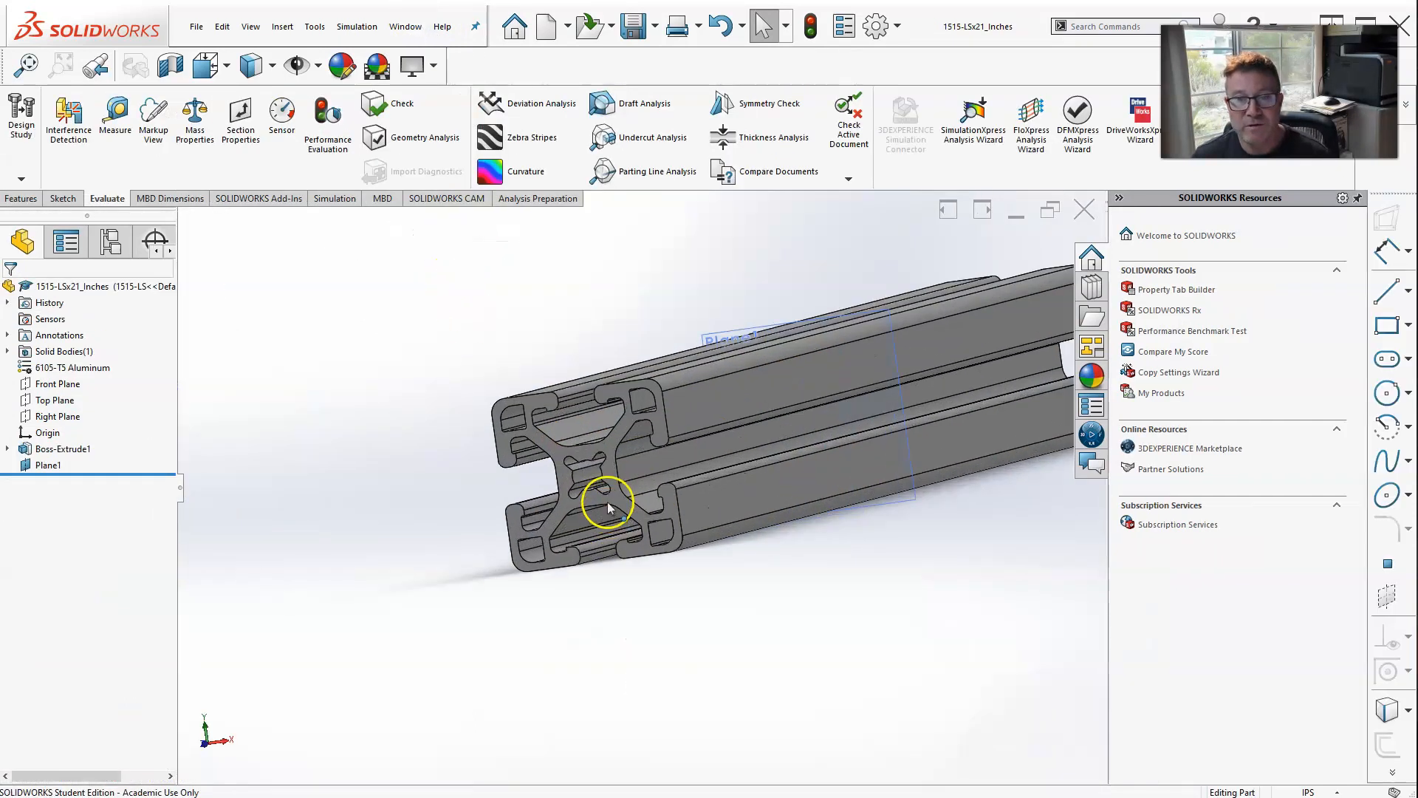
{"action": "left_click", "coordinate": [289, 30]}
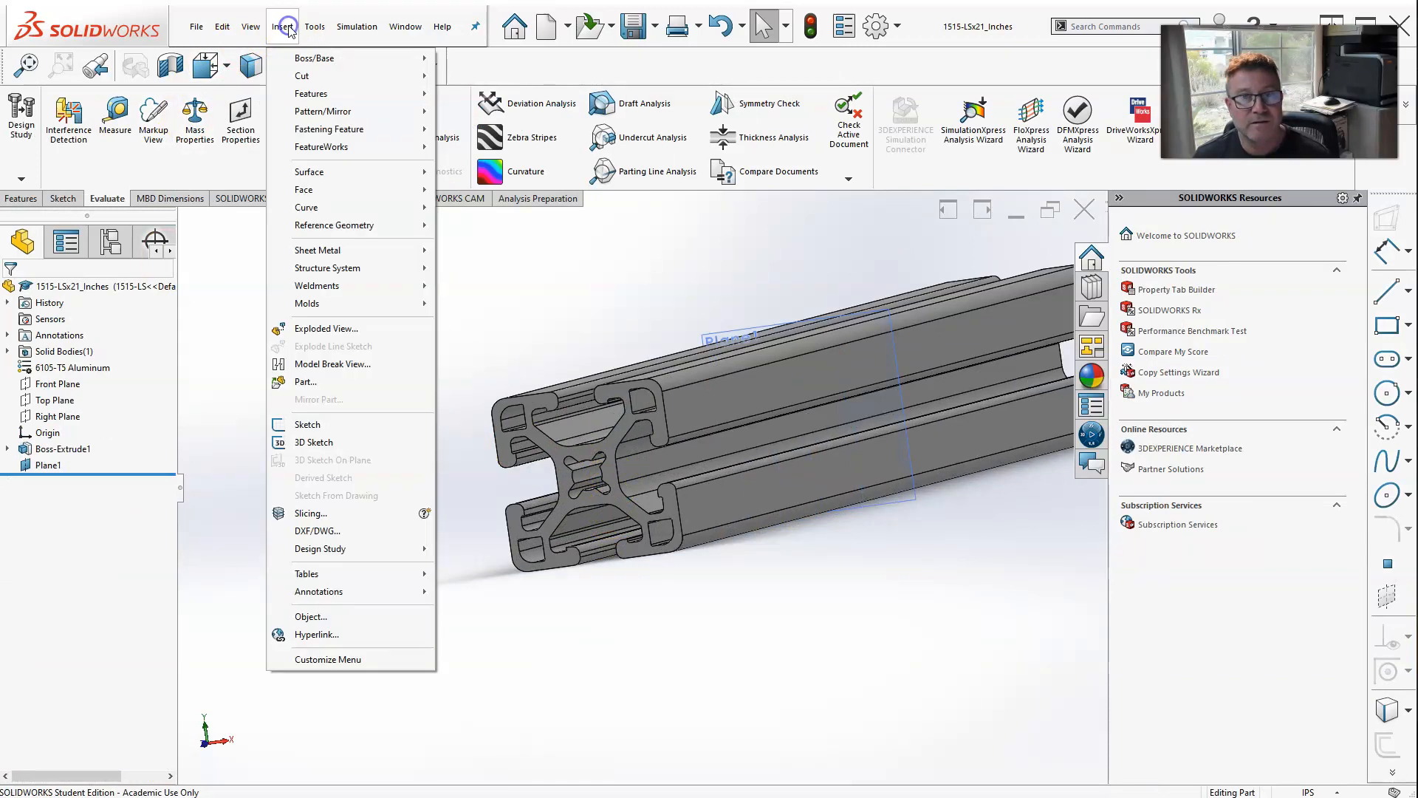
{"action": "mouse_move", "coordinate": [325, 224]}
{"action": "left_click", "coordinate": [479, 265]}
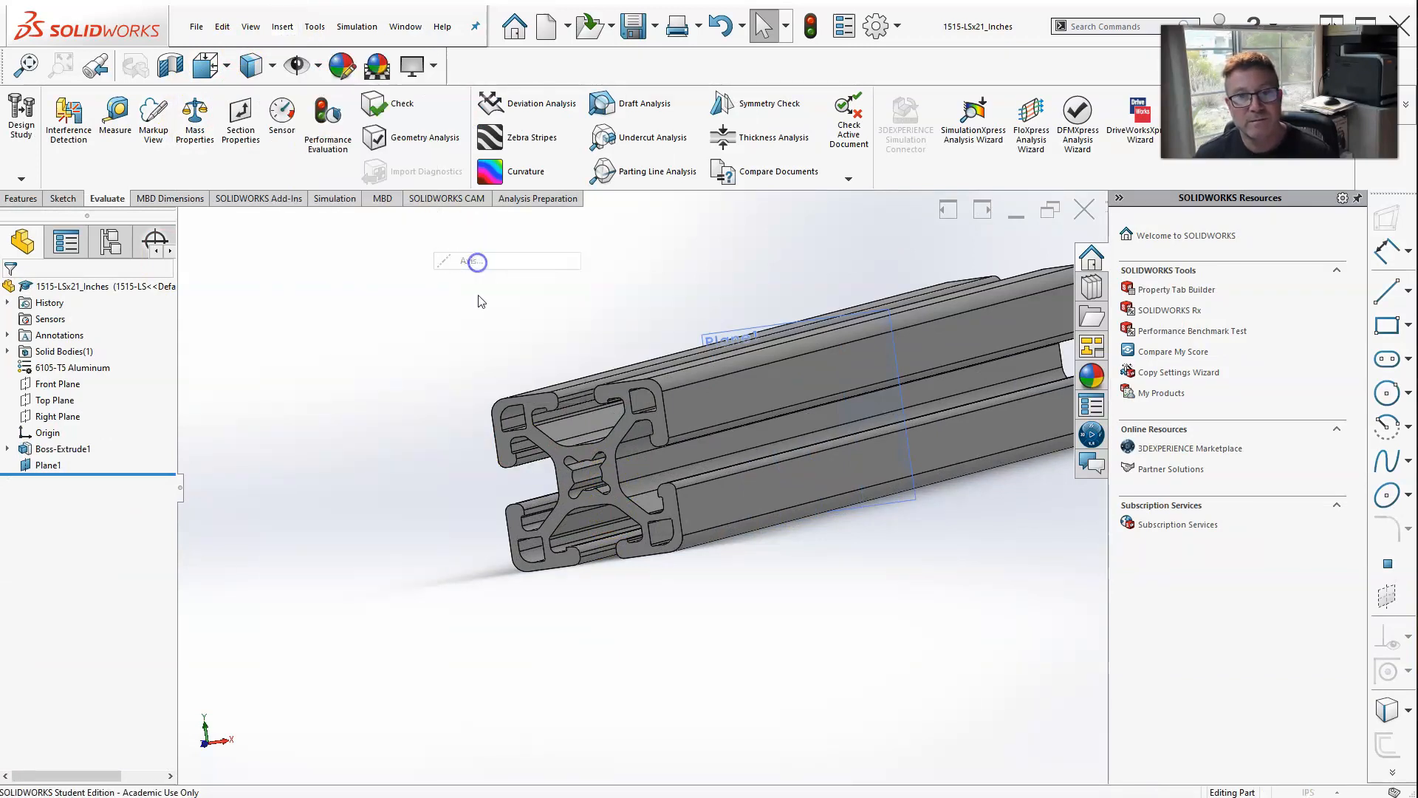
{"action": "scroll", "coordinate": [598, 479], "scroll_direction": "down", "scroll_amount": 4}
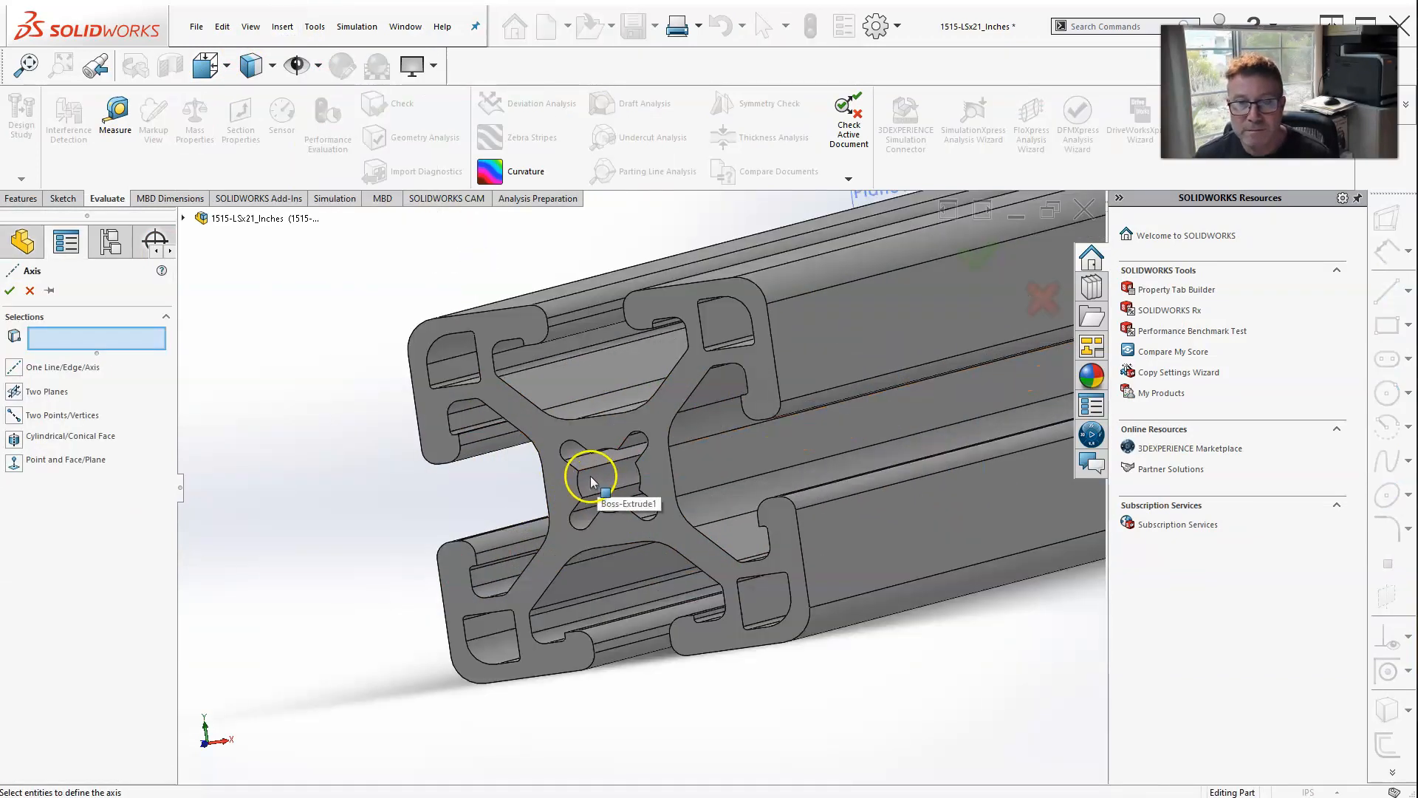
{"action": "left_click", "coordinate": [598, 477]}
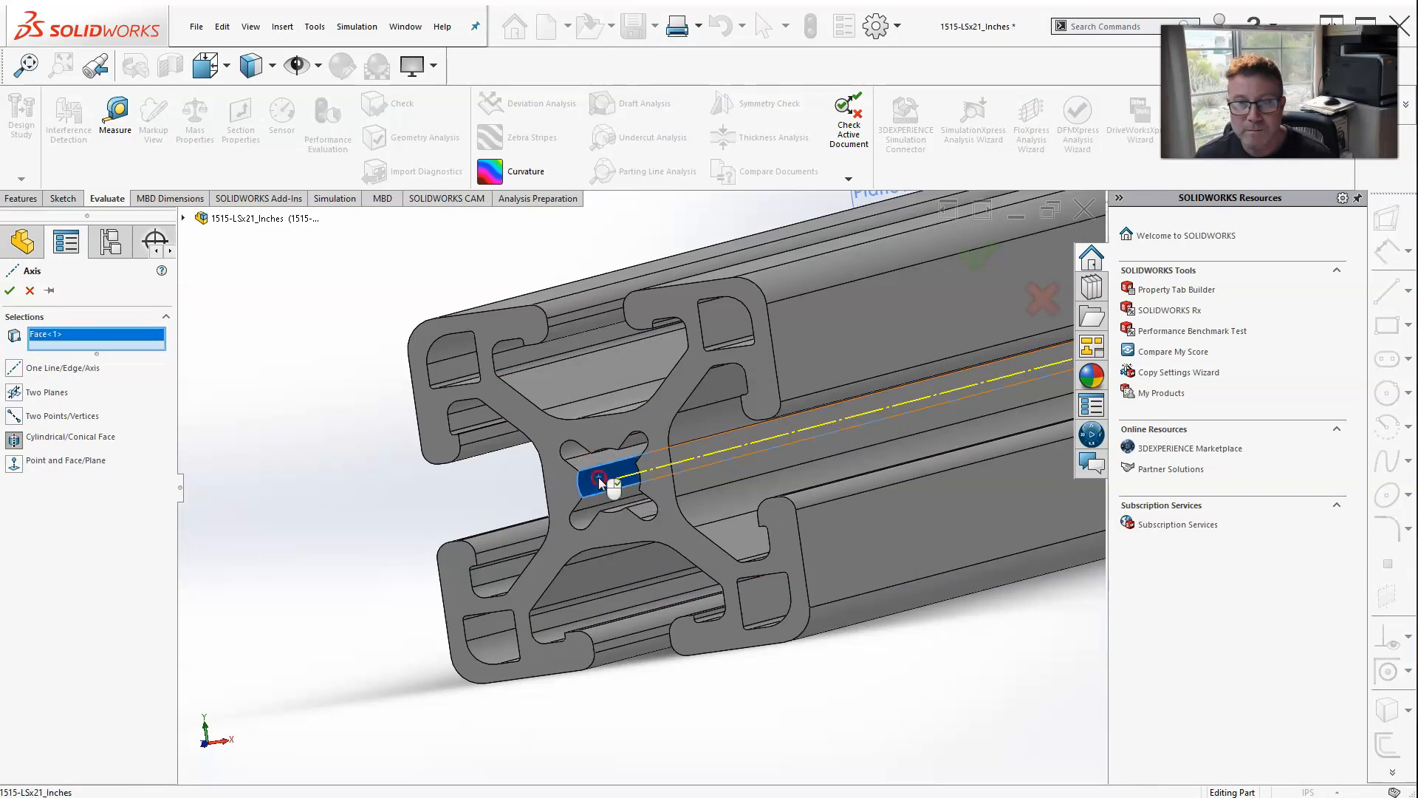
{"action": "right_click", "coordinate": [598, 477]}
{"action": "scroll", "coordinate": [598, 477], "scroll_direction": "up", "scroll_amount": 5}
{"action": "middle_click_drag", "start_coordinate": [595, 510], "coordinate": [611, 507]}
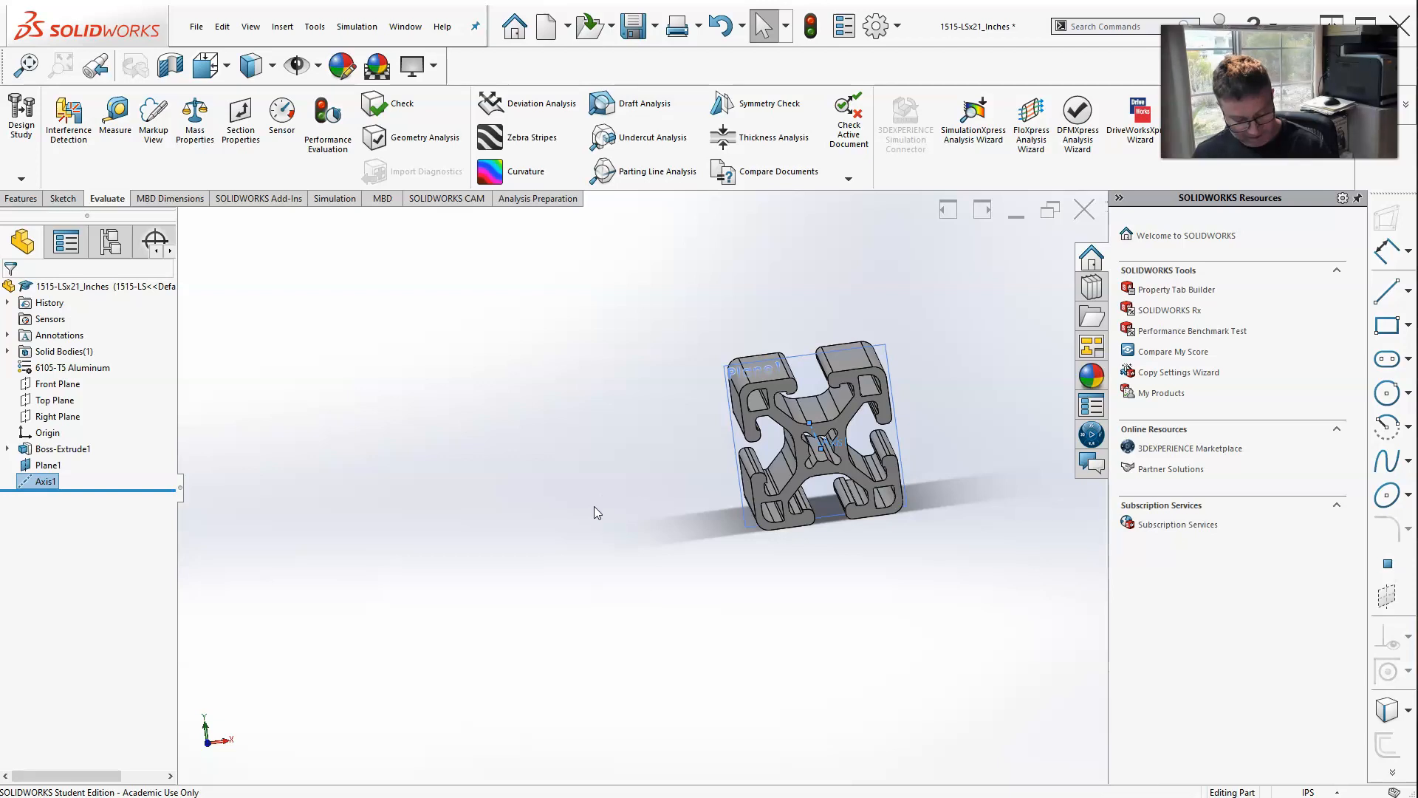
Save the 1515-LSx21_Inches part and return to the 8020 Frame Assembly.
{"action": "key", "text": "ctrl+s"}
{"action": "left_click", "coordinate": [408, 28]}
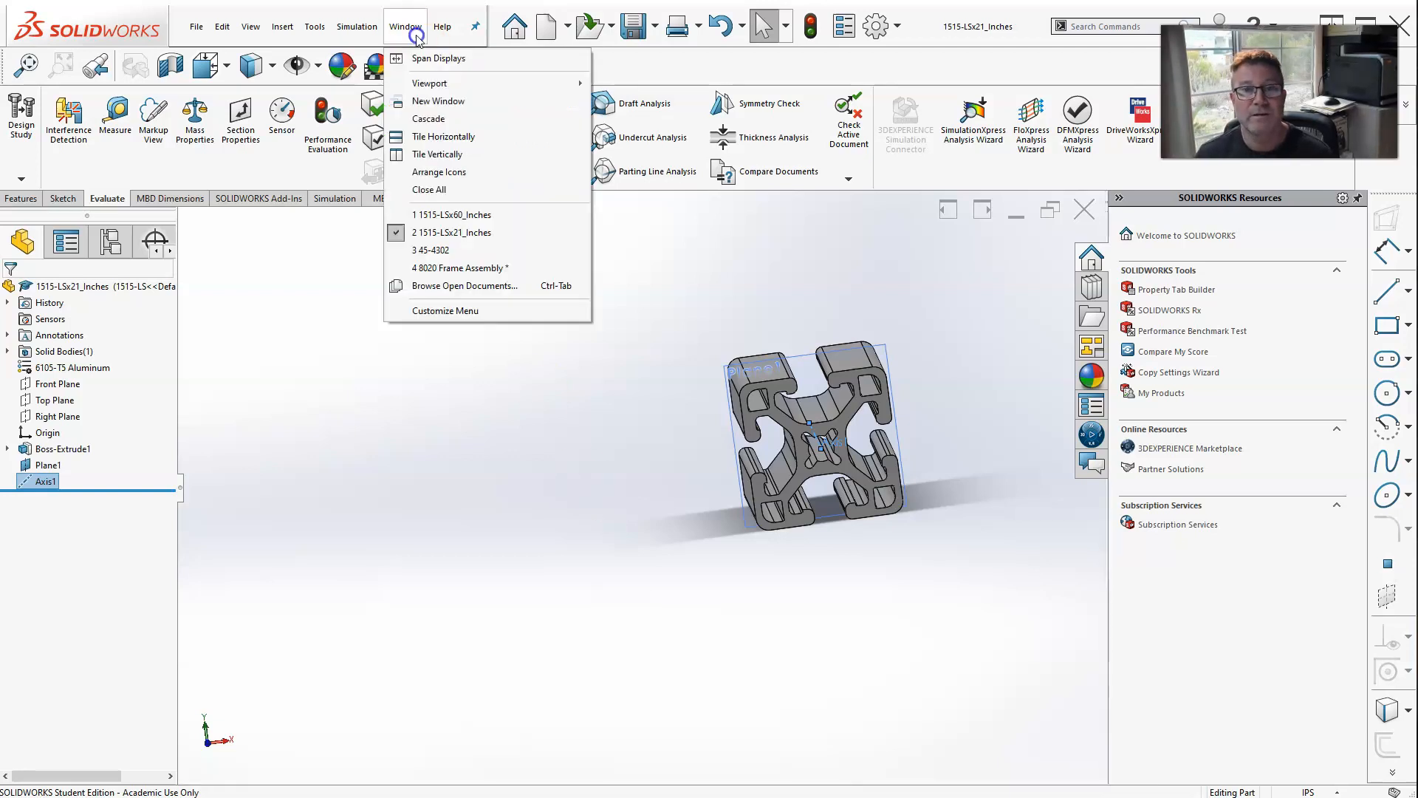
{"action": "left_click", "coordinate": [447, 267]}
{"action": "left_click", "coordinate": [355, 284]}
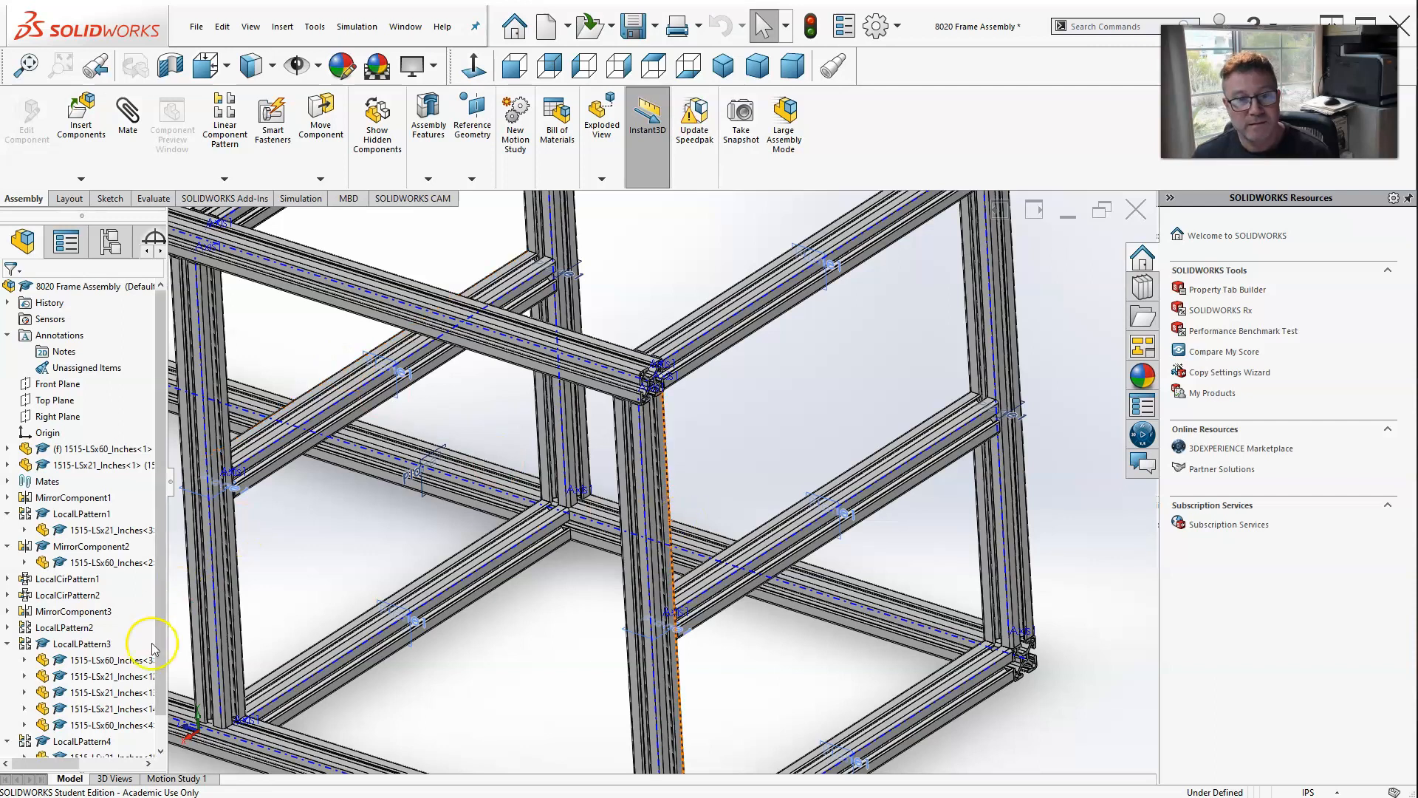
Set up a circular component pattern of the end mid-height crossmember about the lengthwise axis of the adjoining vertical corner post.
{"action": "left_click", "coordinate": [722, 606]}
{"action": "left_click", "coordinate": [704, 590]}
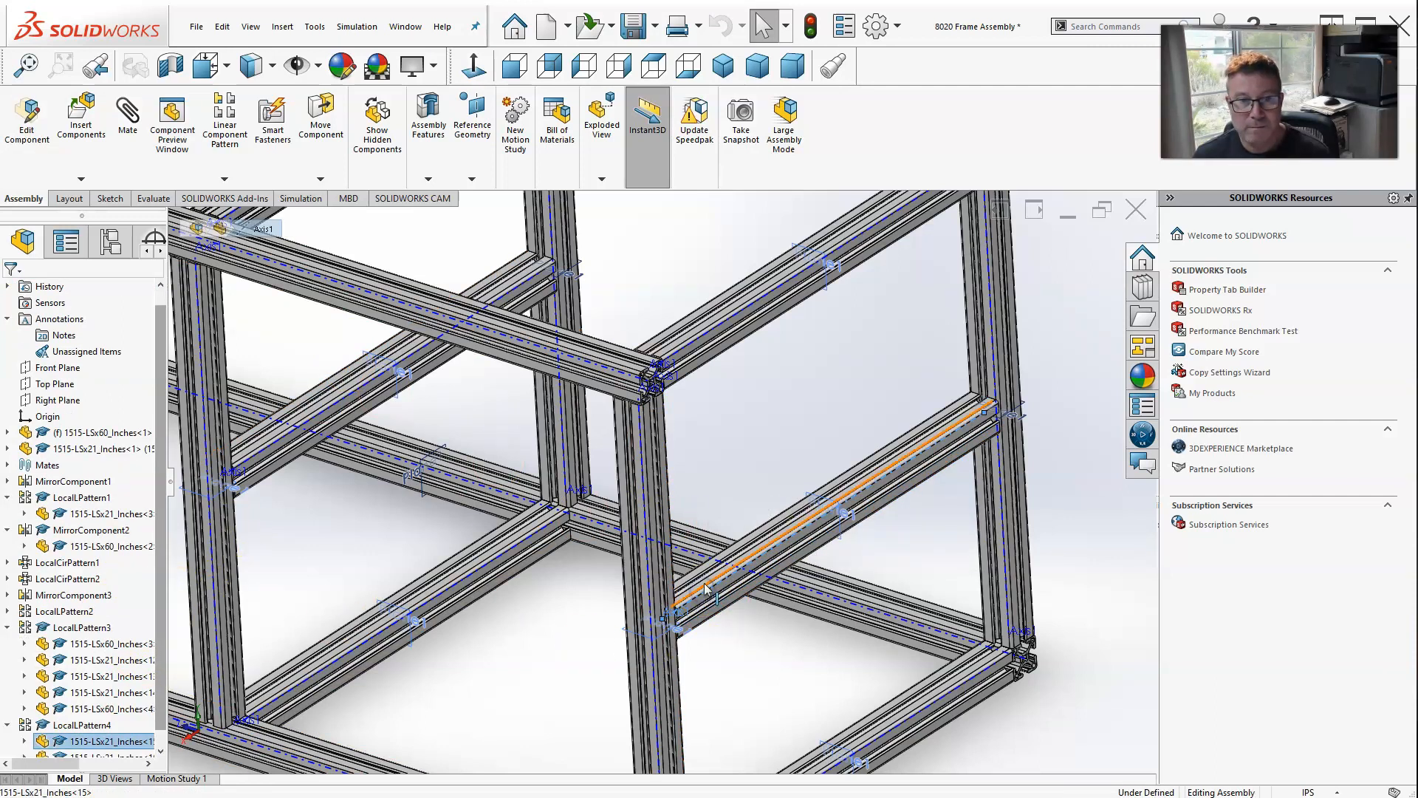
{"action": "left_click", "coordinate": [64, 748]}
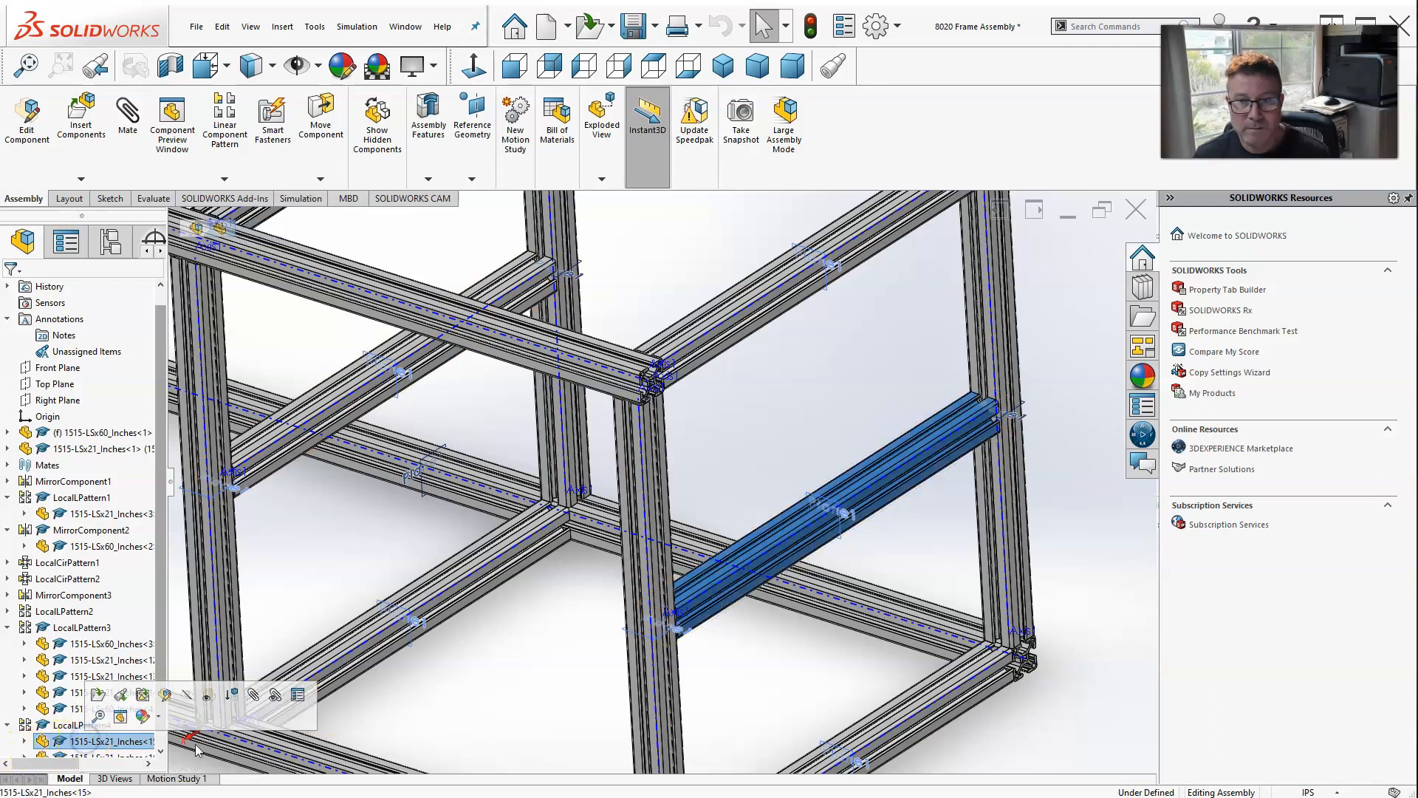
{"action": "left_click", "coordinate": [224, 179]}
{"action": "left_click", "coordinate": [256, 221]}
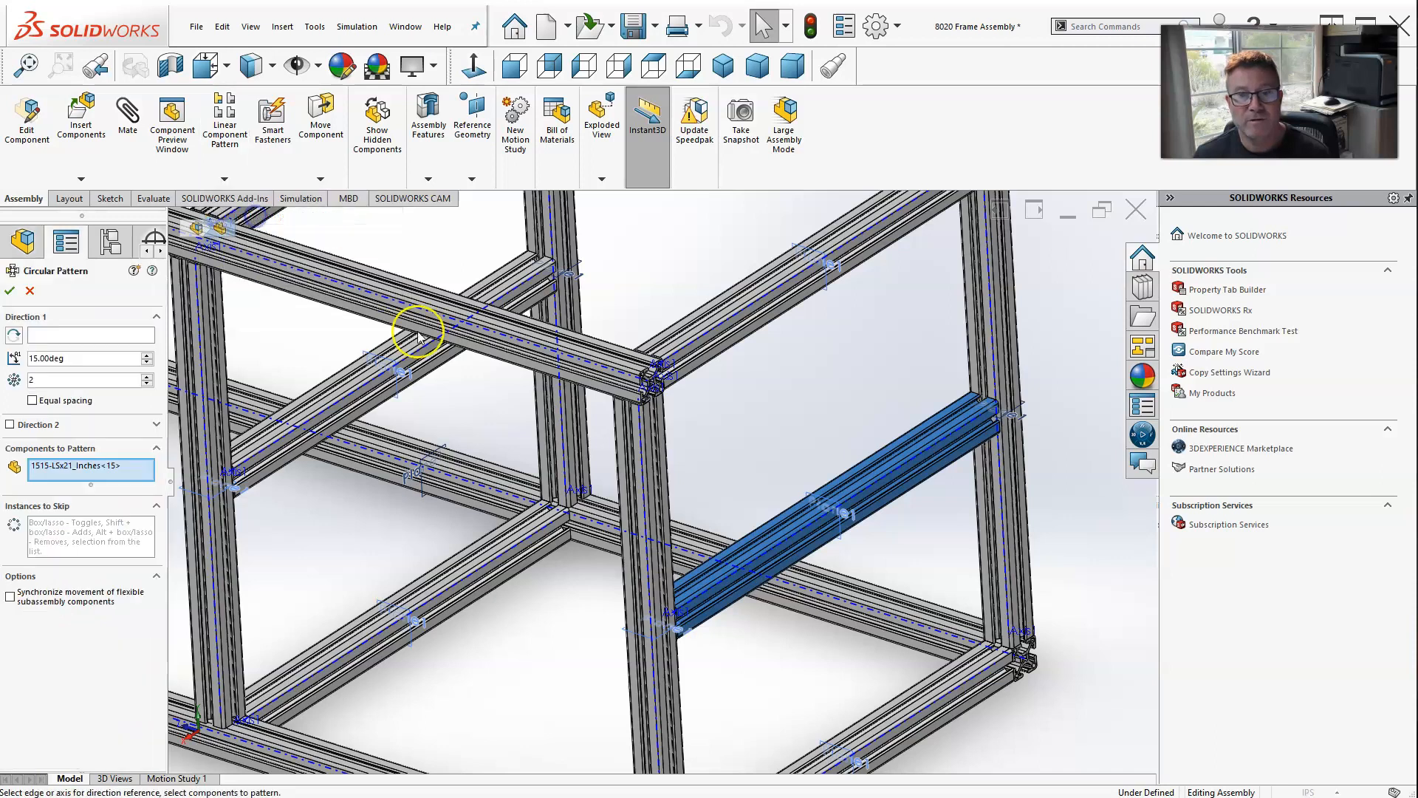
{"action": "scroll", "coordinate": [657, 525], "scroll_direction": "down", "scroll_amount": 5}
{"action": "middle_click_drag", "start_coordinate": [648, 533], "coordinate": [605, 538]}
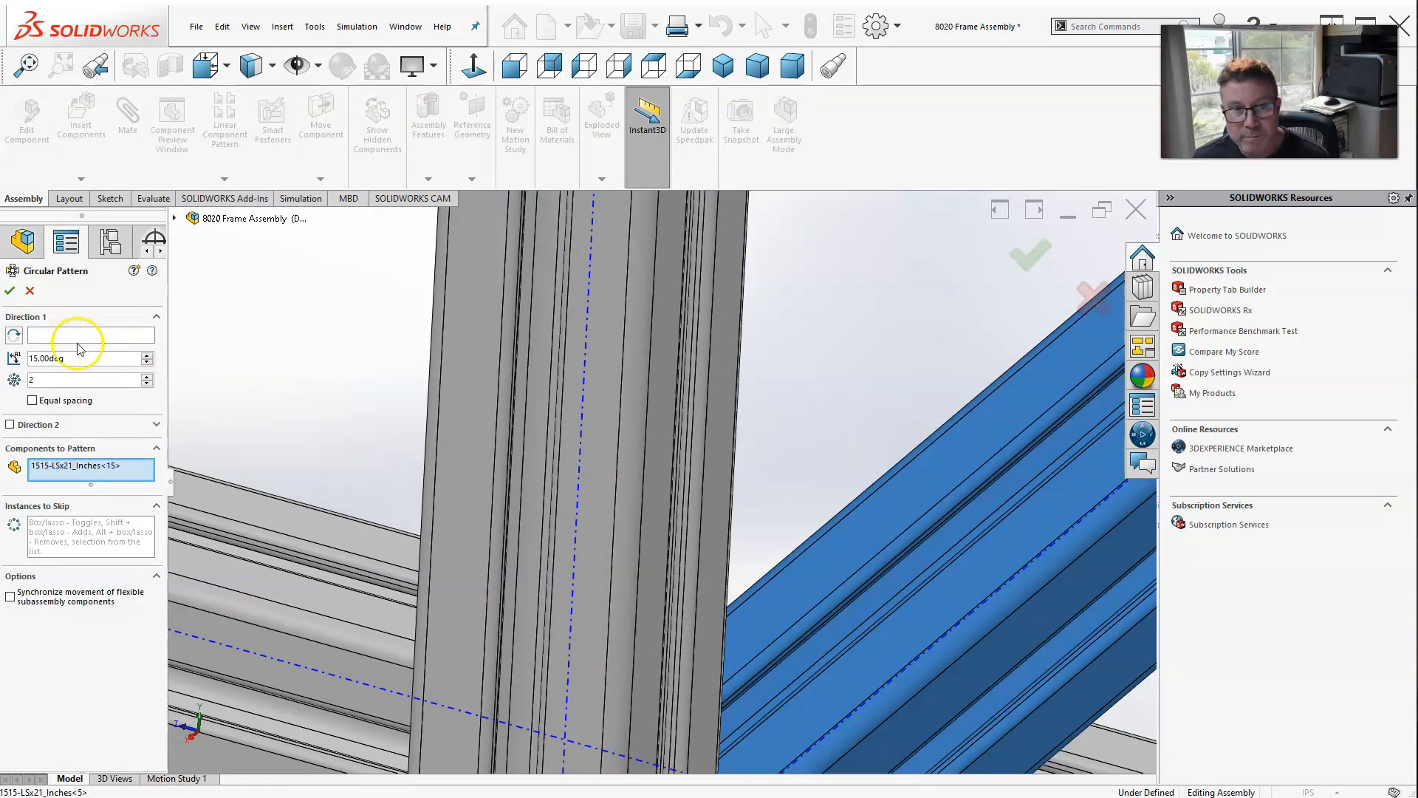
{"action": "left_click", "coordinate": [83, 336]}
{"action": "left_click", "coordinate": [579, 540]}
{"action": "scroll", "coordinate": [557, 526], "scroll_direction": "up", "scroll_amount": 5}
{"action": "scroll", "coordinate": [560, 502], "scroll_direction": "up", "scroll_amount": 2}
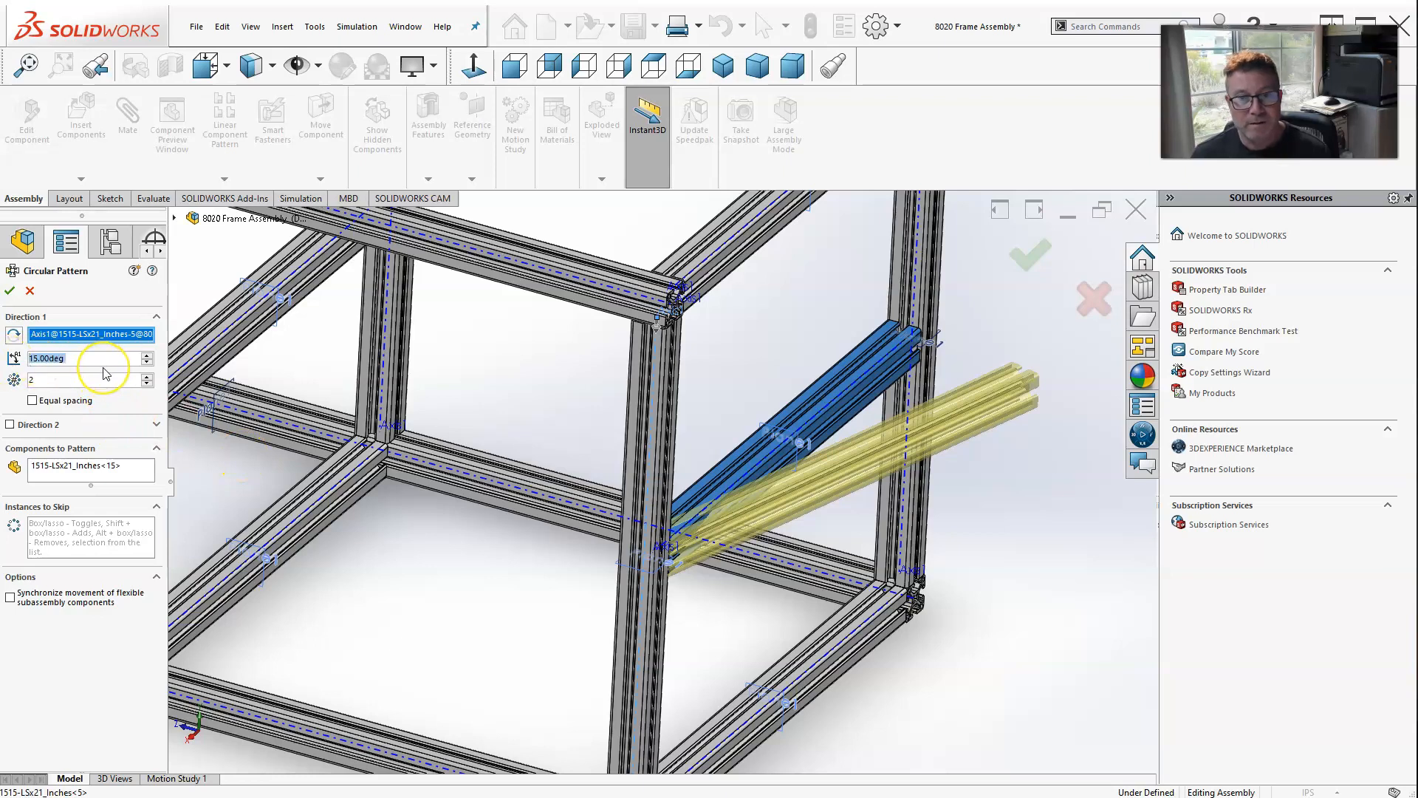
Set the circular pattern's angle to 270 degrees and create the pattern.
{"action": "type", "text": "270"}
{"action": "key", "text": "Return"}
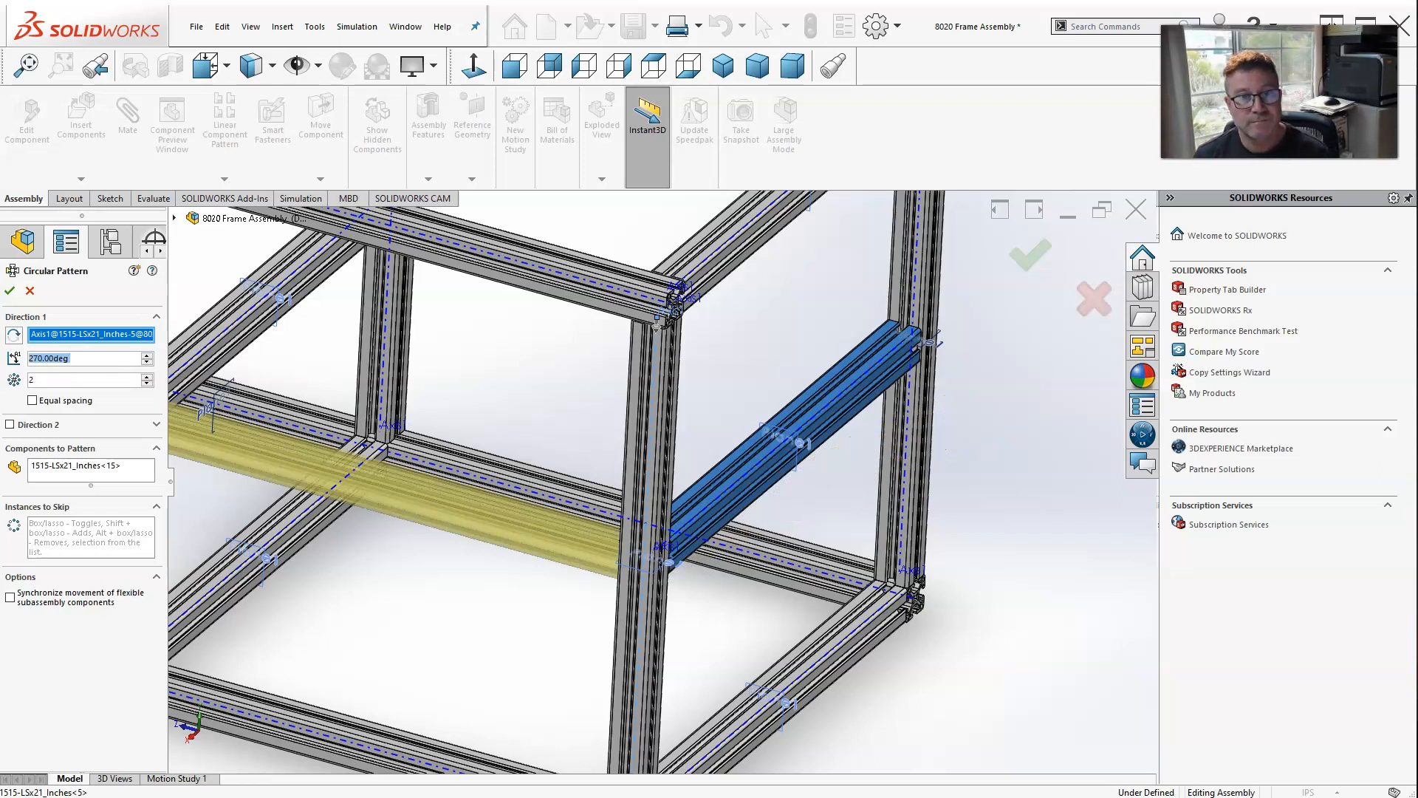
{"action": "left_click", "coordinate": [10, 291]}
{"action": "scroll", "coordinate": [450, 473], "scroll_direction": "up", "scroll_amount": 3}
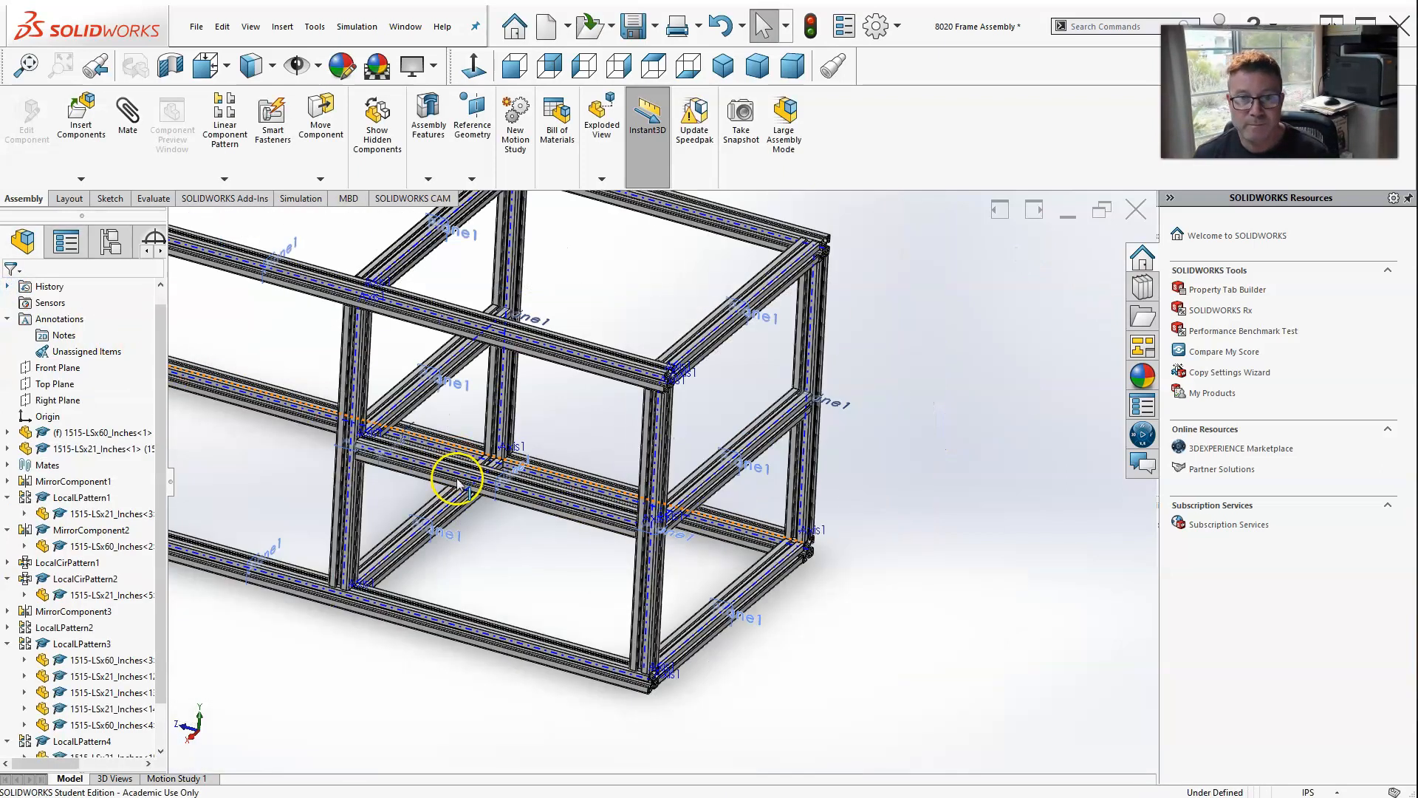
Start another circular component pattern, using the centre axis of the far vertical corner post at the frame's shelf end as its rotation axis.
{"action": "left_click", "coordinate": [717, 481]}
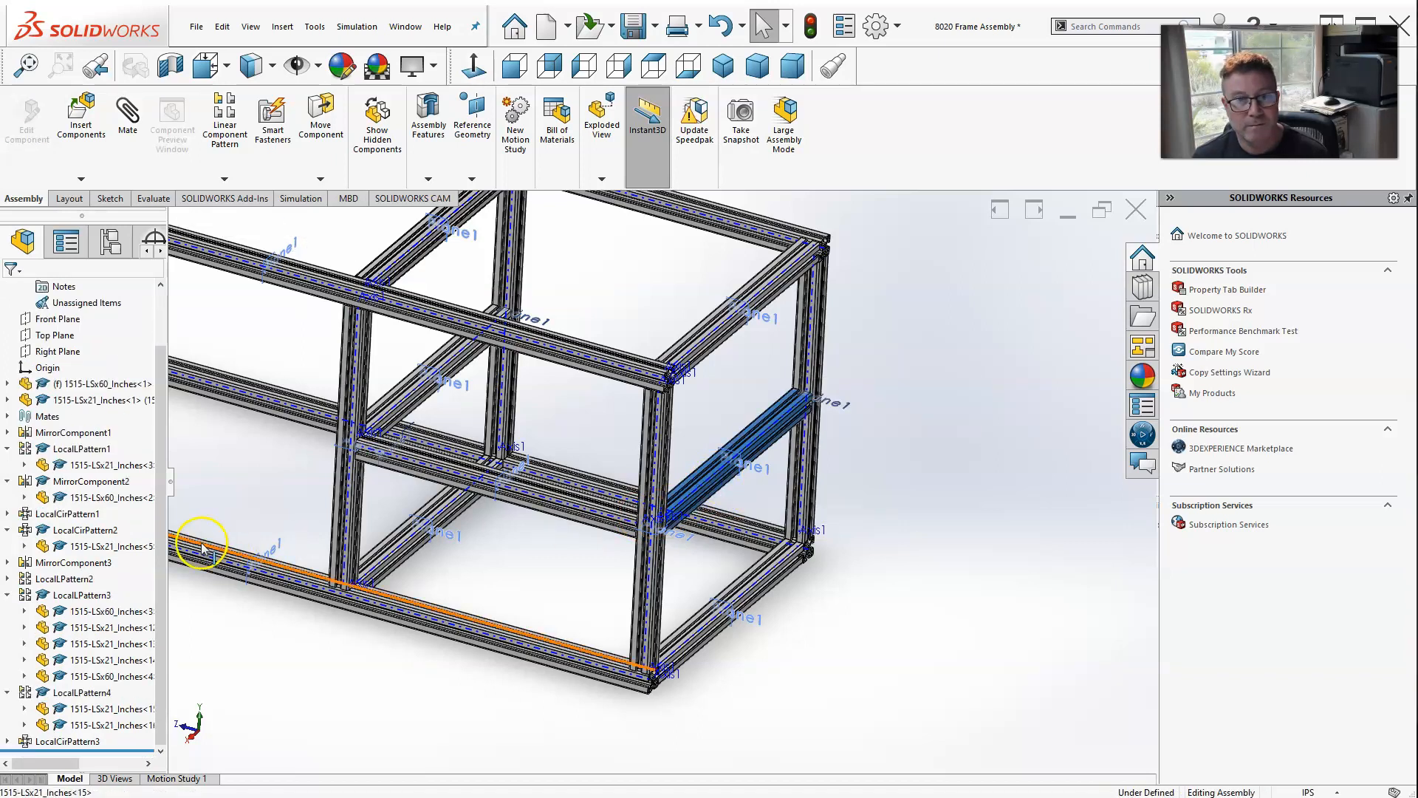
{"action": "scroll", "coordinate": [103, 619], "scroll_direction": "down", "scroll_amount": 2}
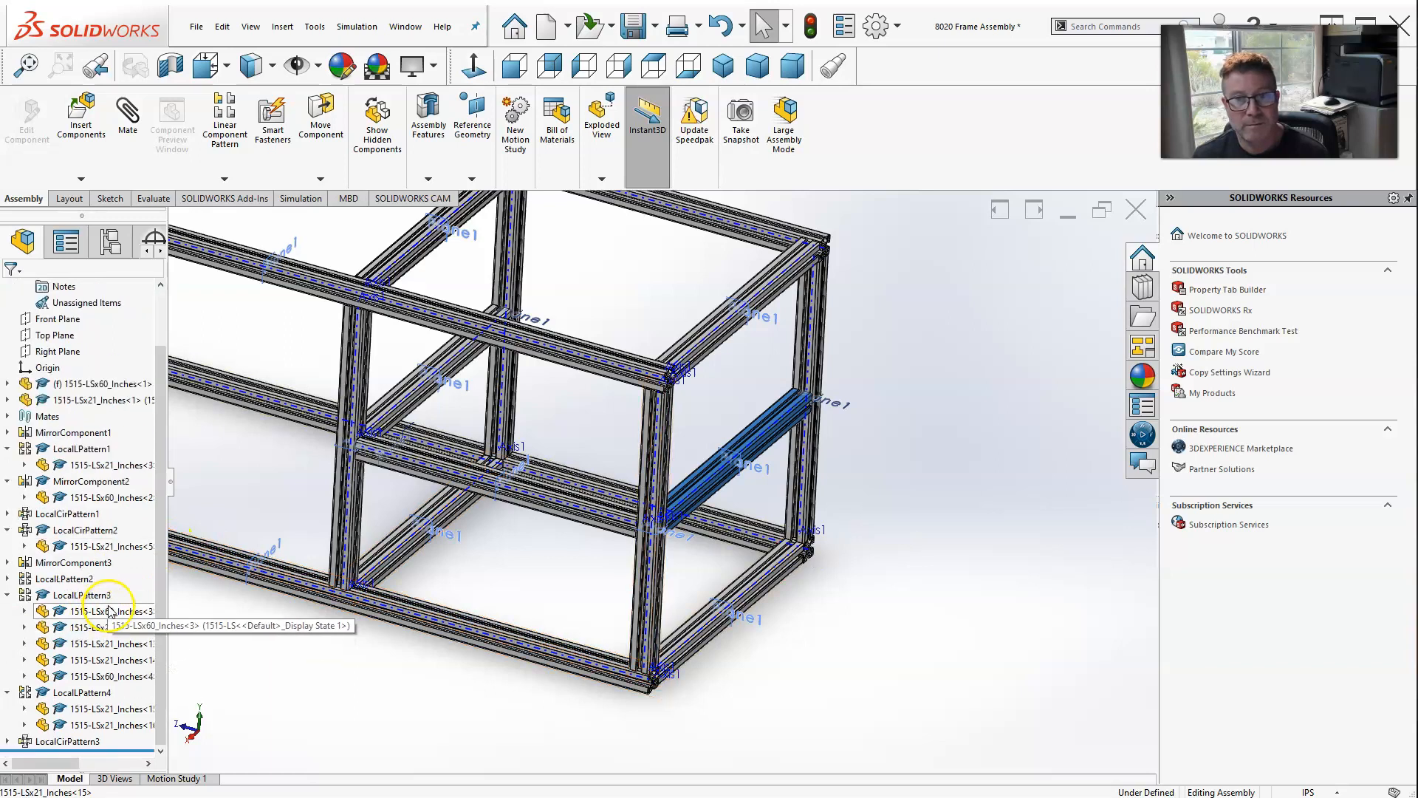
{"action": "left_click", "coordinate": [224, 179]}
{"action": "left_click", "coordinate": [247, 218]}
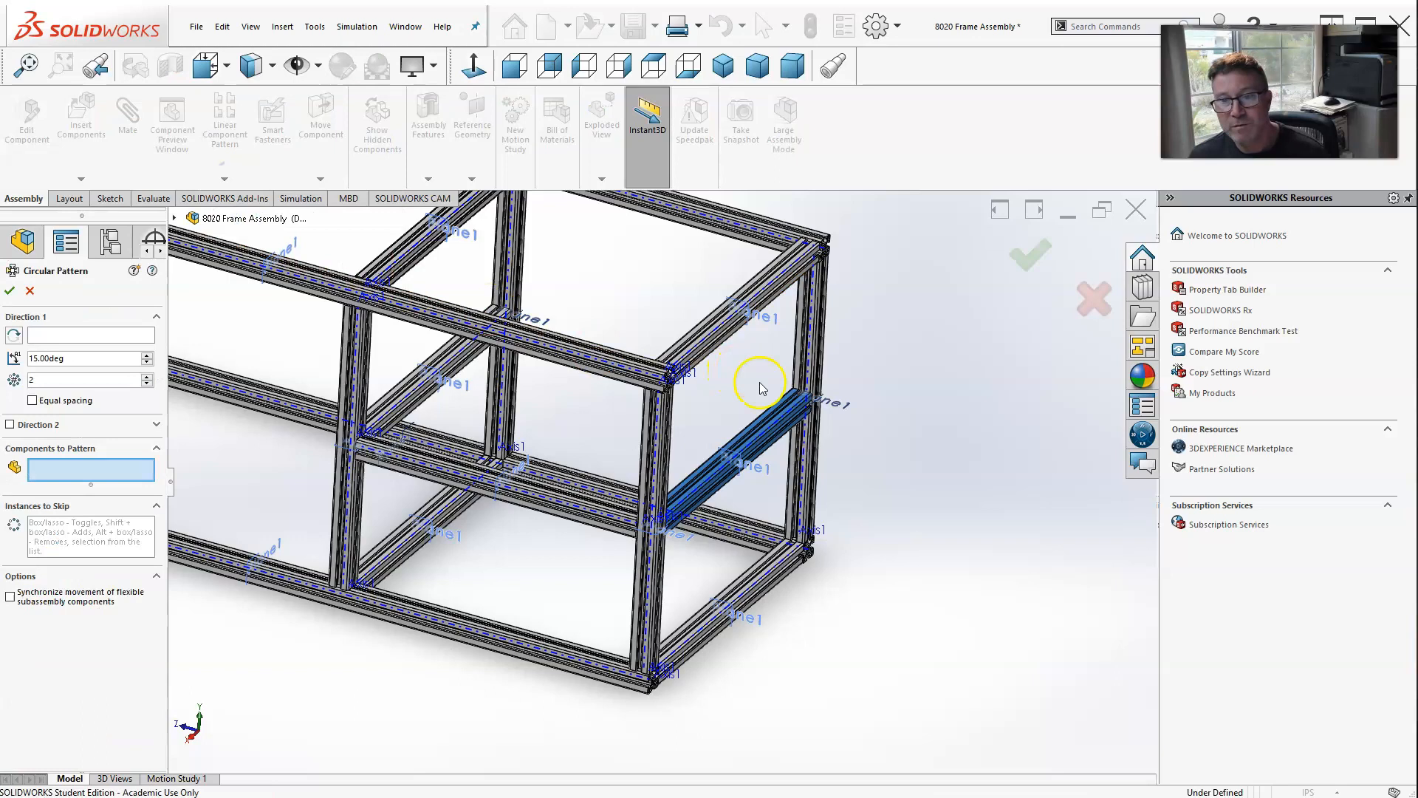
{"action": "scroll", "coordinate": [808, 333], "scroll_direction": "down", "scroll_amount": 10}
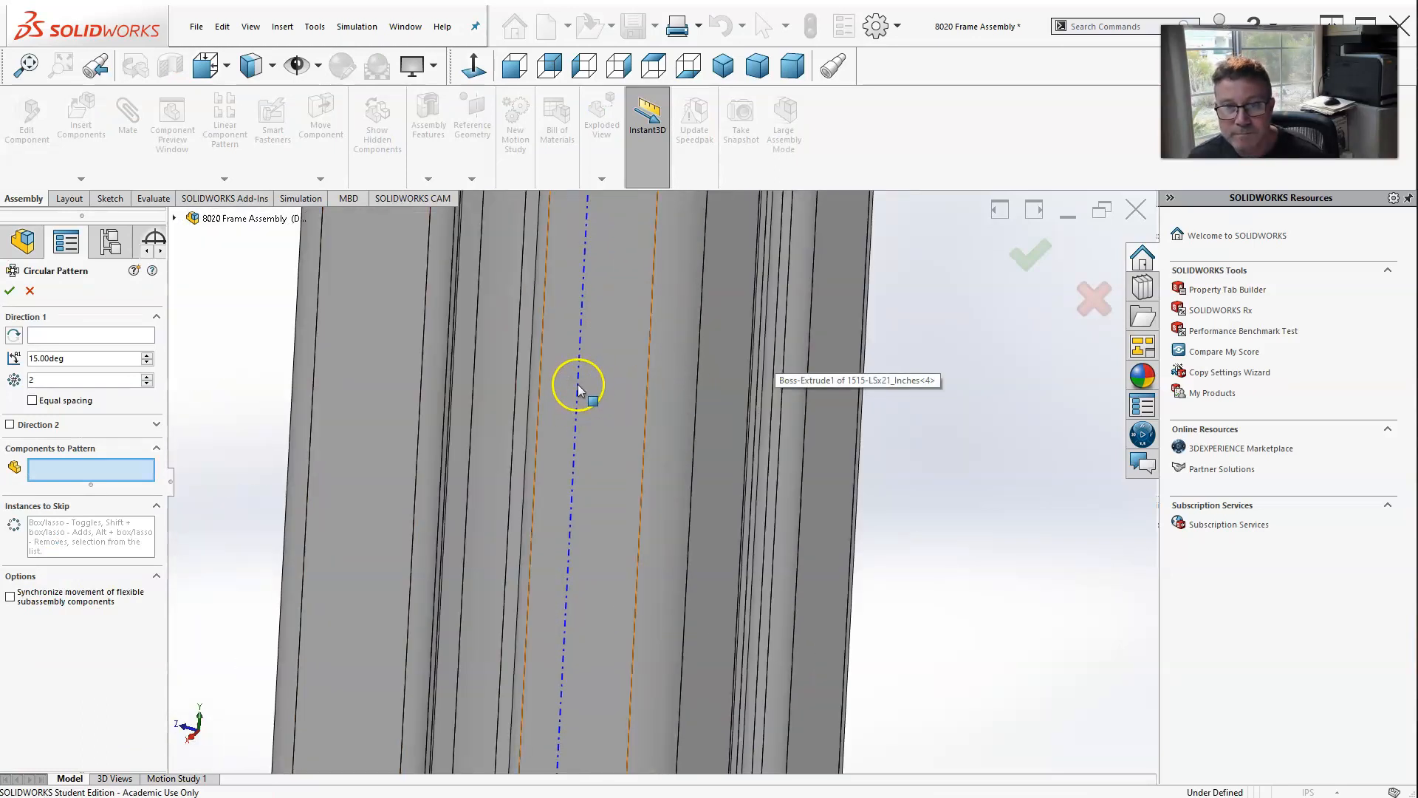
{"action": "left_click", "coordinate": [97, 334]}
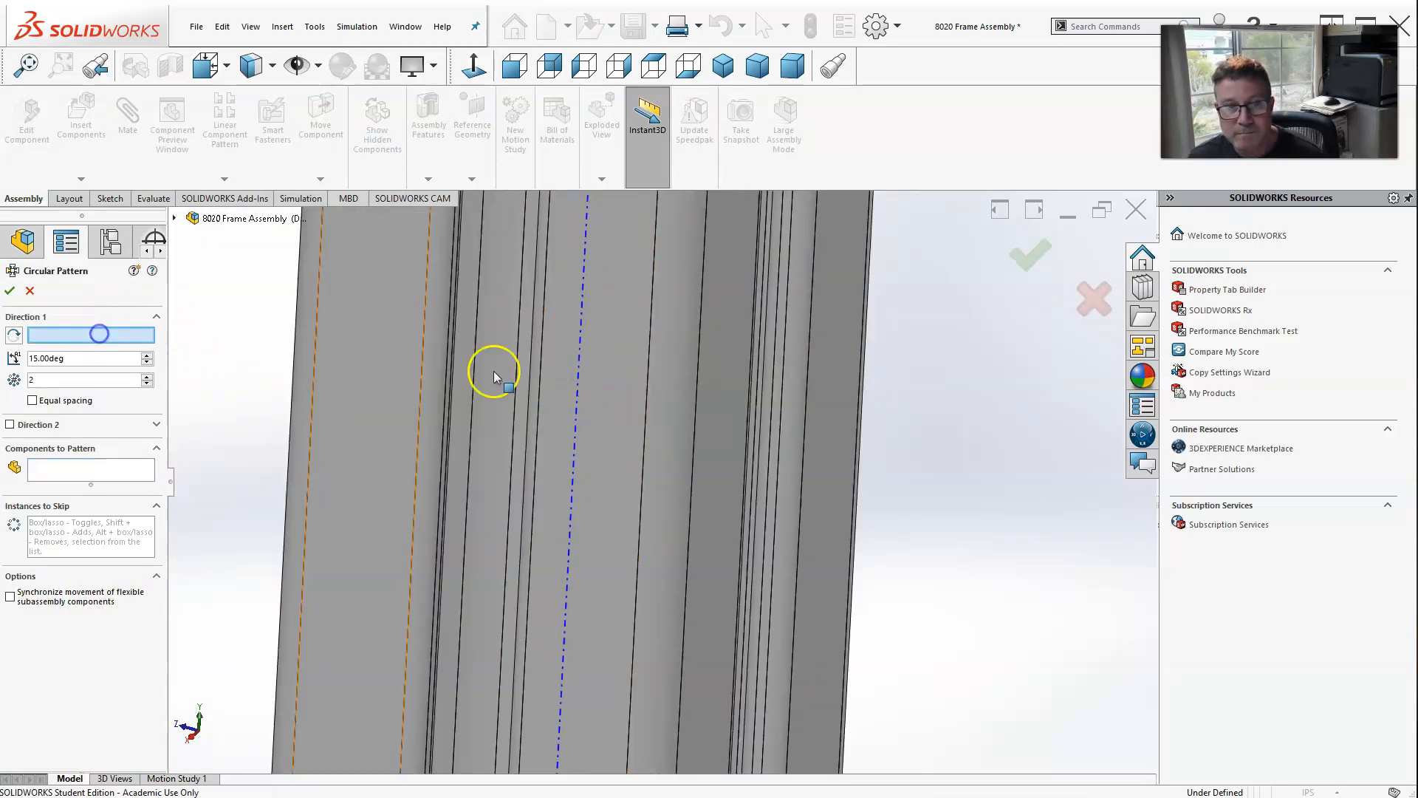
{"action": "left_click", "coordinate": [576, 379]}
{"action": "scroll", "coordinate": [558, 414], "scroll_direction": "up", "scroll_amount": 10}
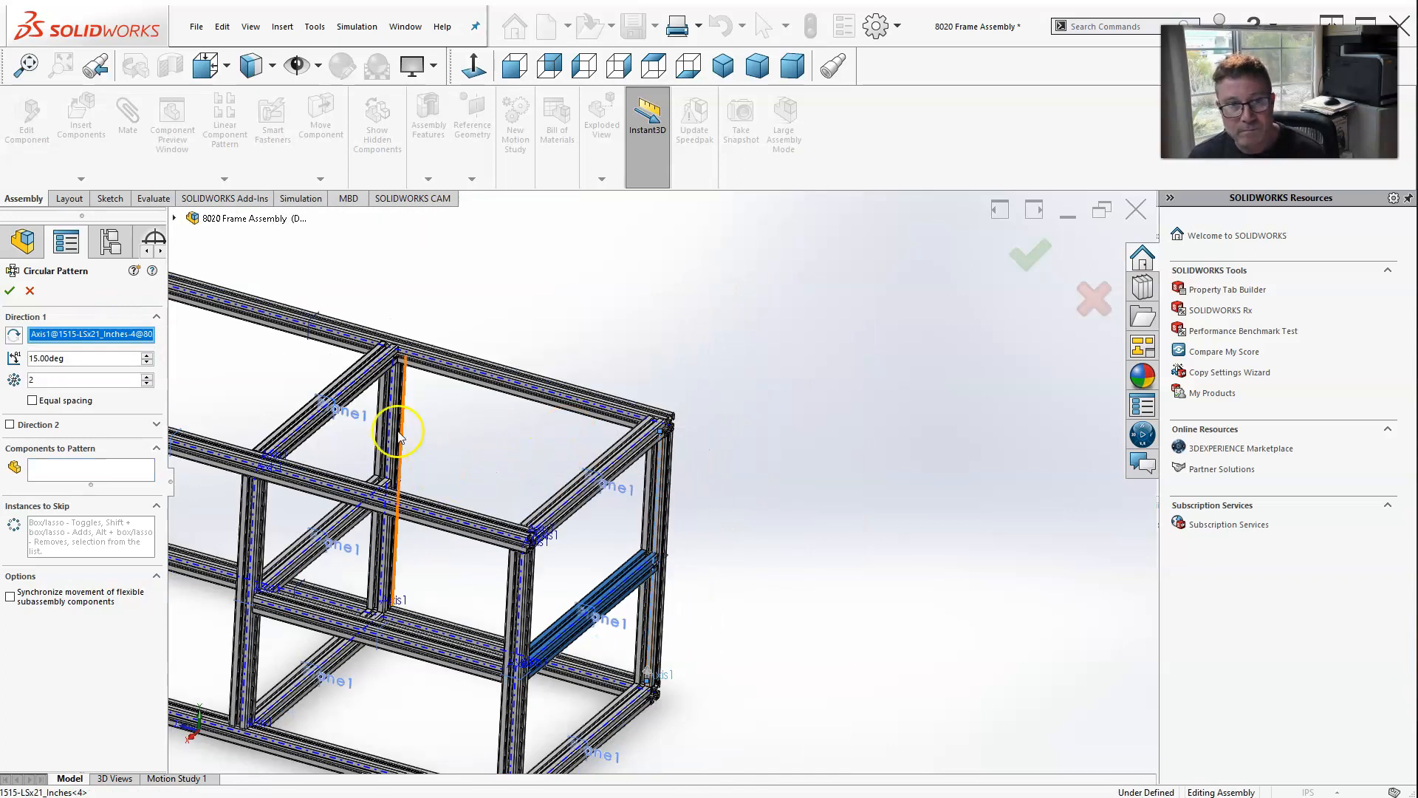
Choose the end mid-height crossmember as the component to pattern, set the angle to 270 degrees with 2 instances, and create the pattern.
{"action": "left_click", "coordinate": [113, 477]}
{"action": "scroll", "coordinate": [515, 653], "scroll_direction": "down", "scroll_amount": 4}
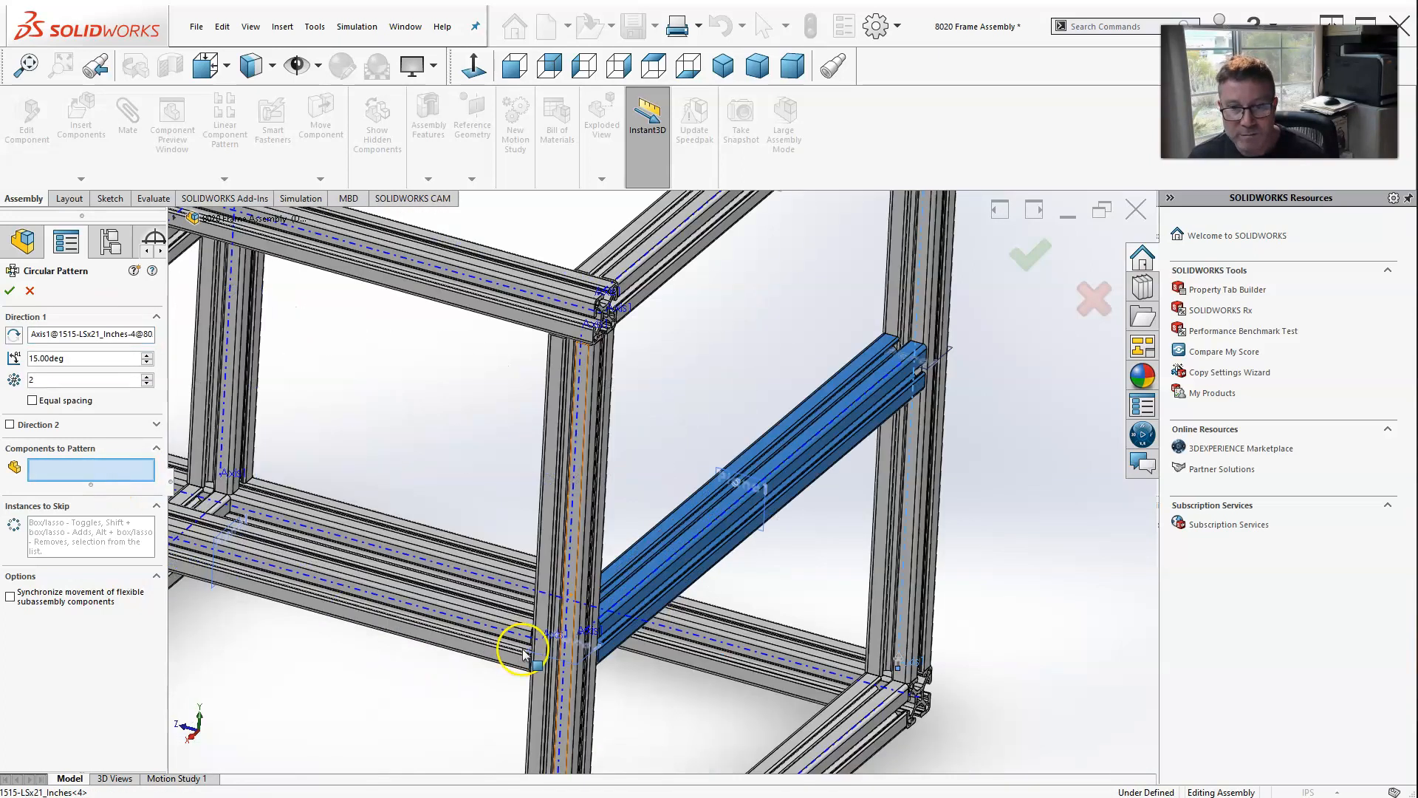
{"action": "left_click", "coordinate": [648, 569]}
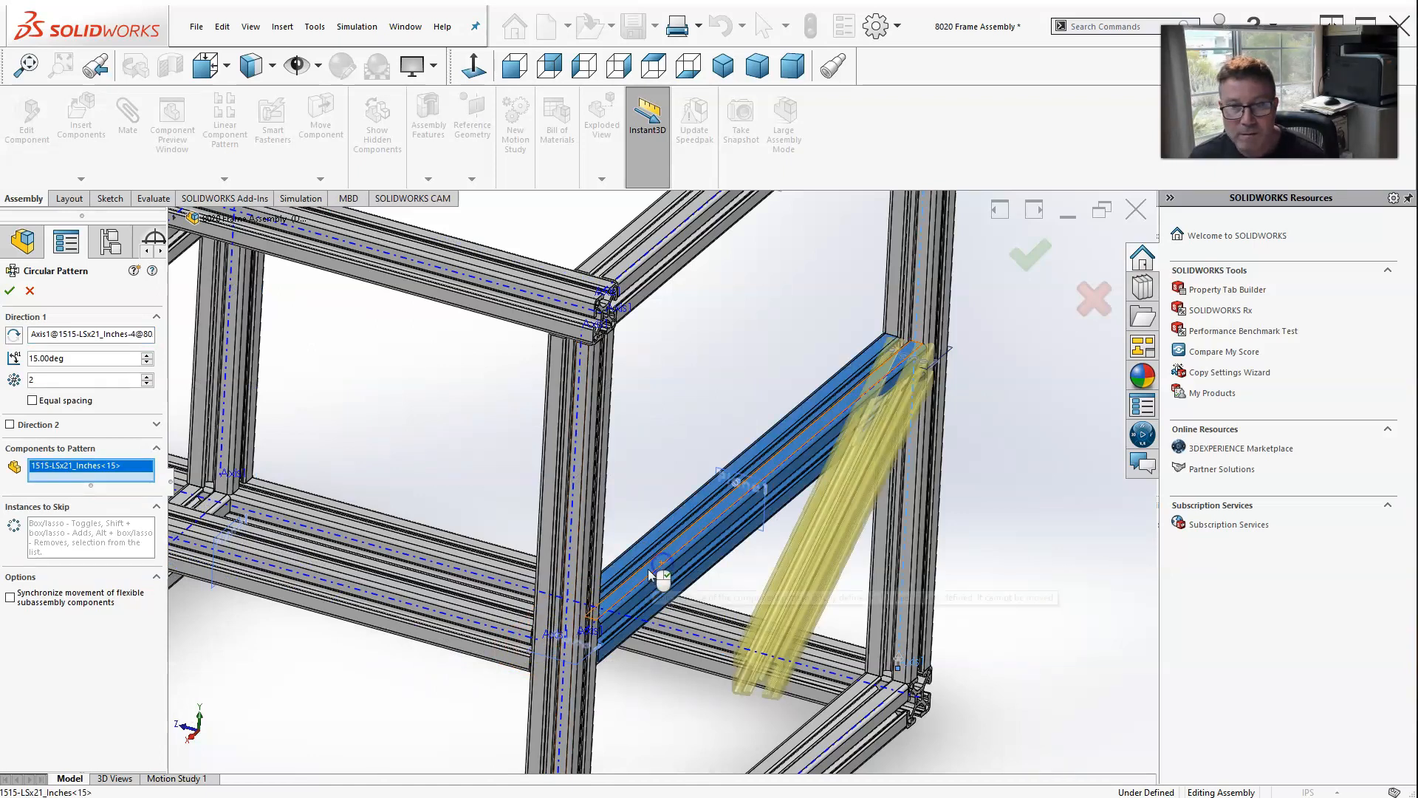
{"action": "scroll", "coordinate": [635, 584], "scroll_direction": "up", "scroll_amount": 4}
{"action": "left_click", "coordinate": [94, 360]}
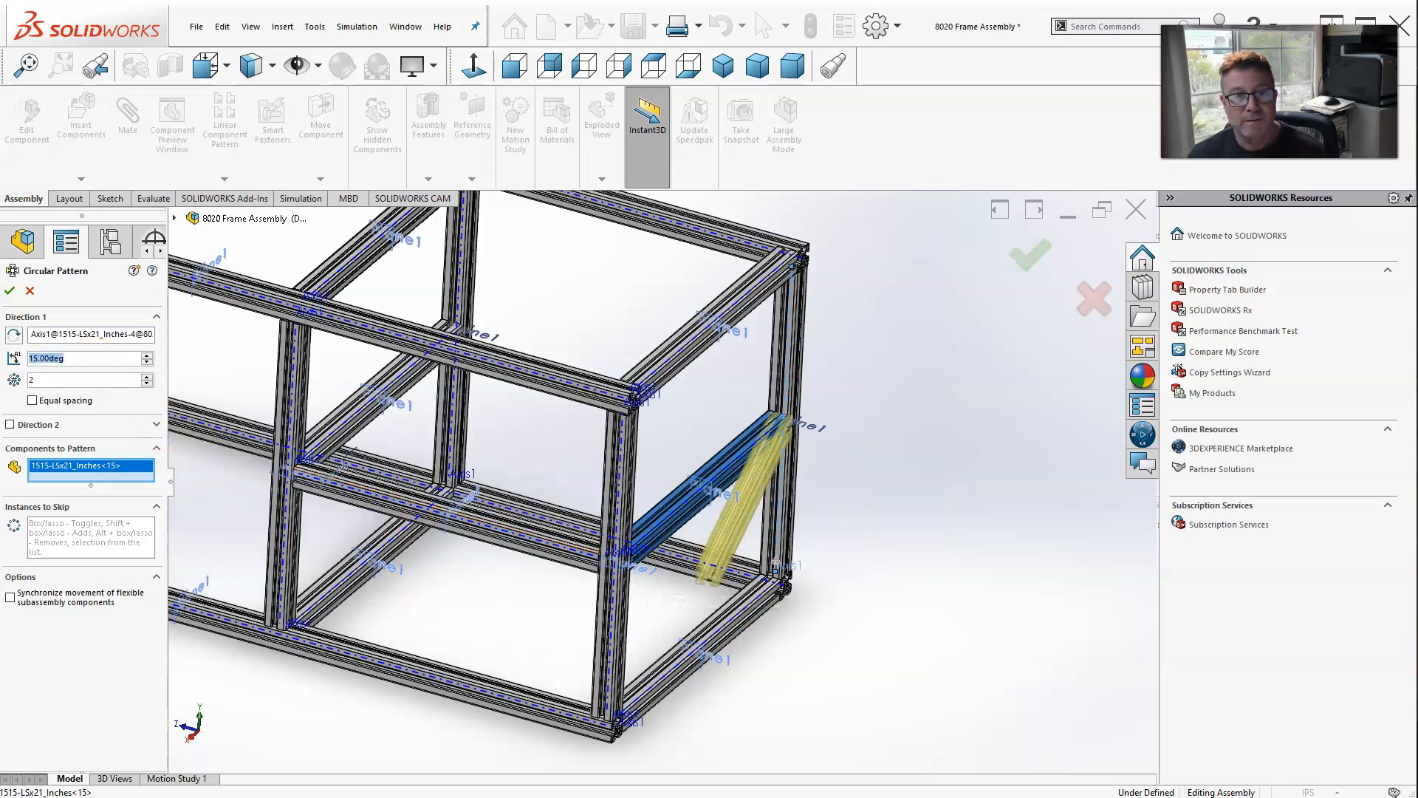
{"action": "type", "text": "270"}
{"action": "key", "text": "Return"}
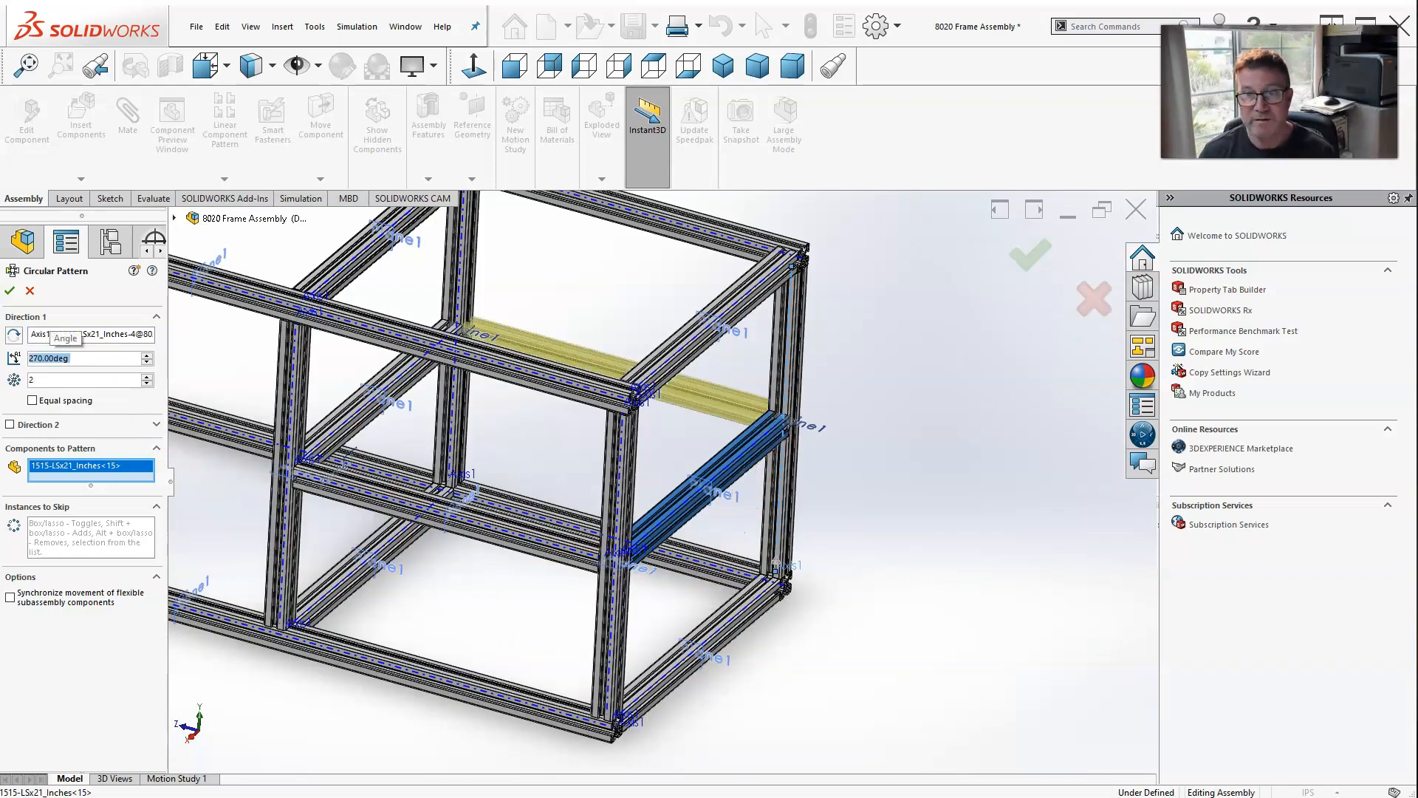
{"action": "left_click", "coordinate": [1020, 262]}
Examine the completed frame from several angles and highlight the original 60-inch and 21-inch extrusions.
{"action": "middle_click_drag", "start_coordinate": [978, 357], "coordinate": [902, 386]}
{"action": "scroll", "coordinate": [849, 401], "scroll_direction": "up", "scroll_amount": 4}
{"action": "middle_click_drag", "start_coordinate": [657, 474], "coordinate": [750, 428]}
{"action": "scroll", "coordinate": [592, 410], "scroll_direction": "down", "scroll_amount": 4}
{"action": "scroll", "coordinate": [663, 362], "scroll_direction": "down", "scroll_amount": 3}
{"action": "scroll", "coordinate": [668, 429], "scroll_direction": "up", "scroll_amount": 3}
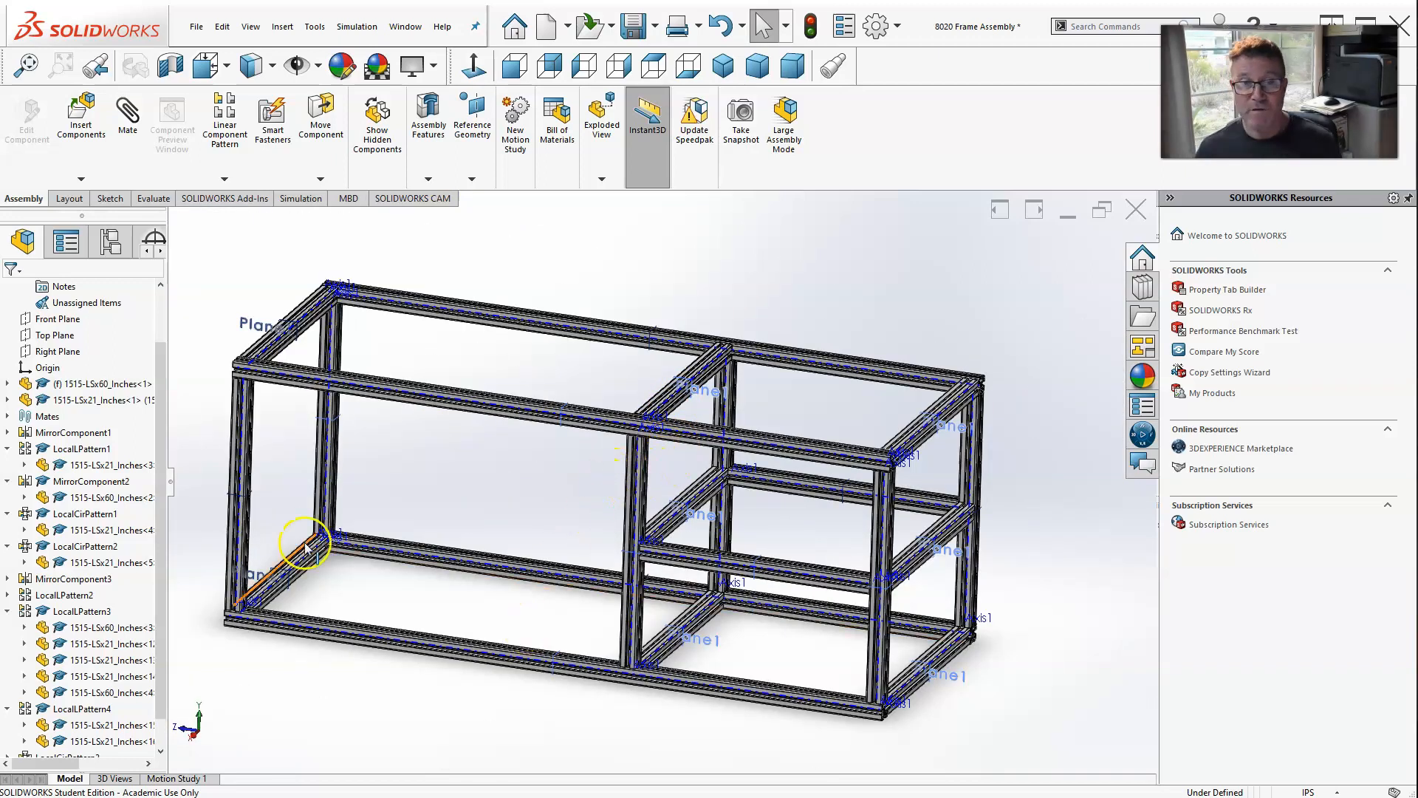
{"action": "left_click", "coordinate": [103, 384]}
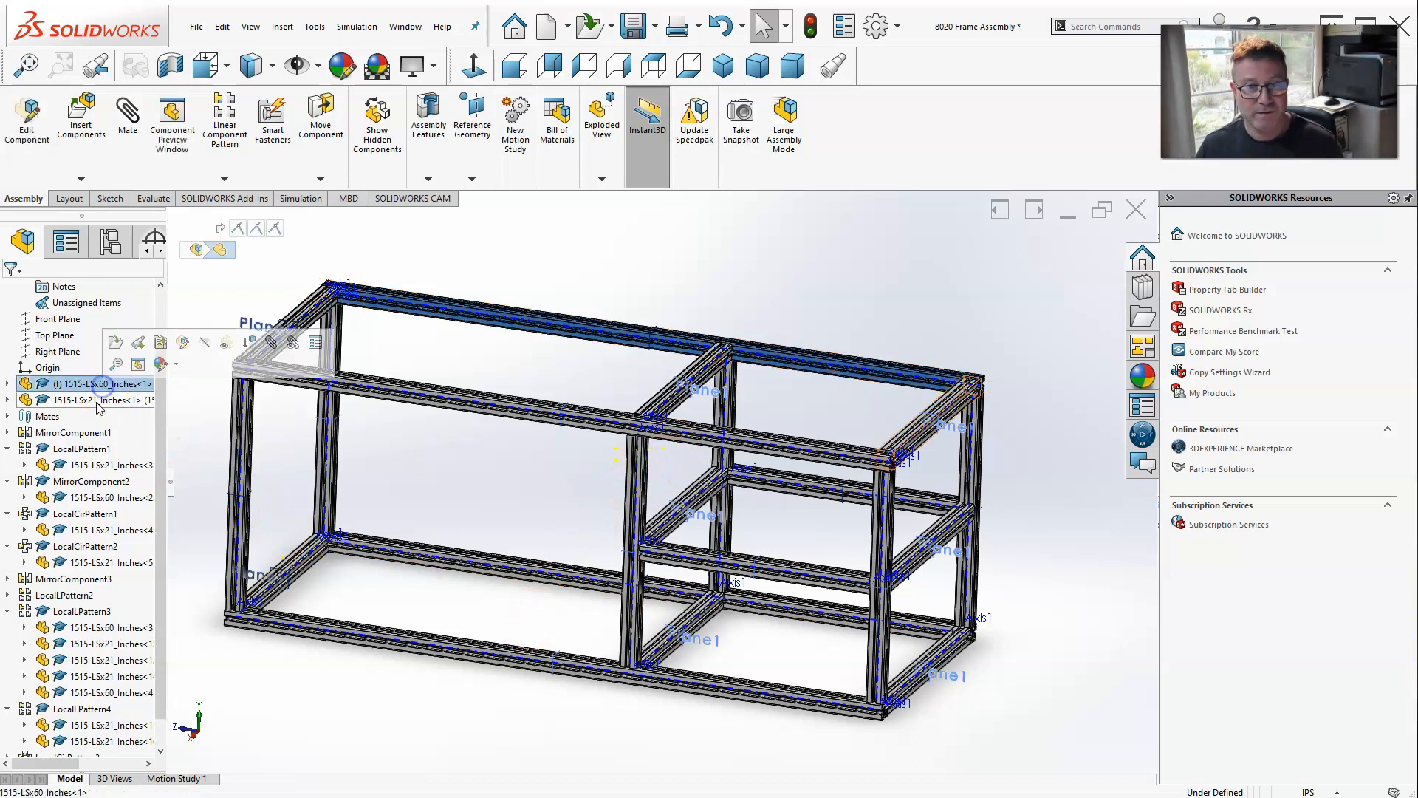
{"action": "left_click", "coordinate": [99, 400], "text": "ctrl"}
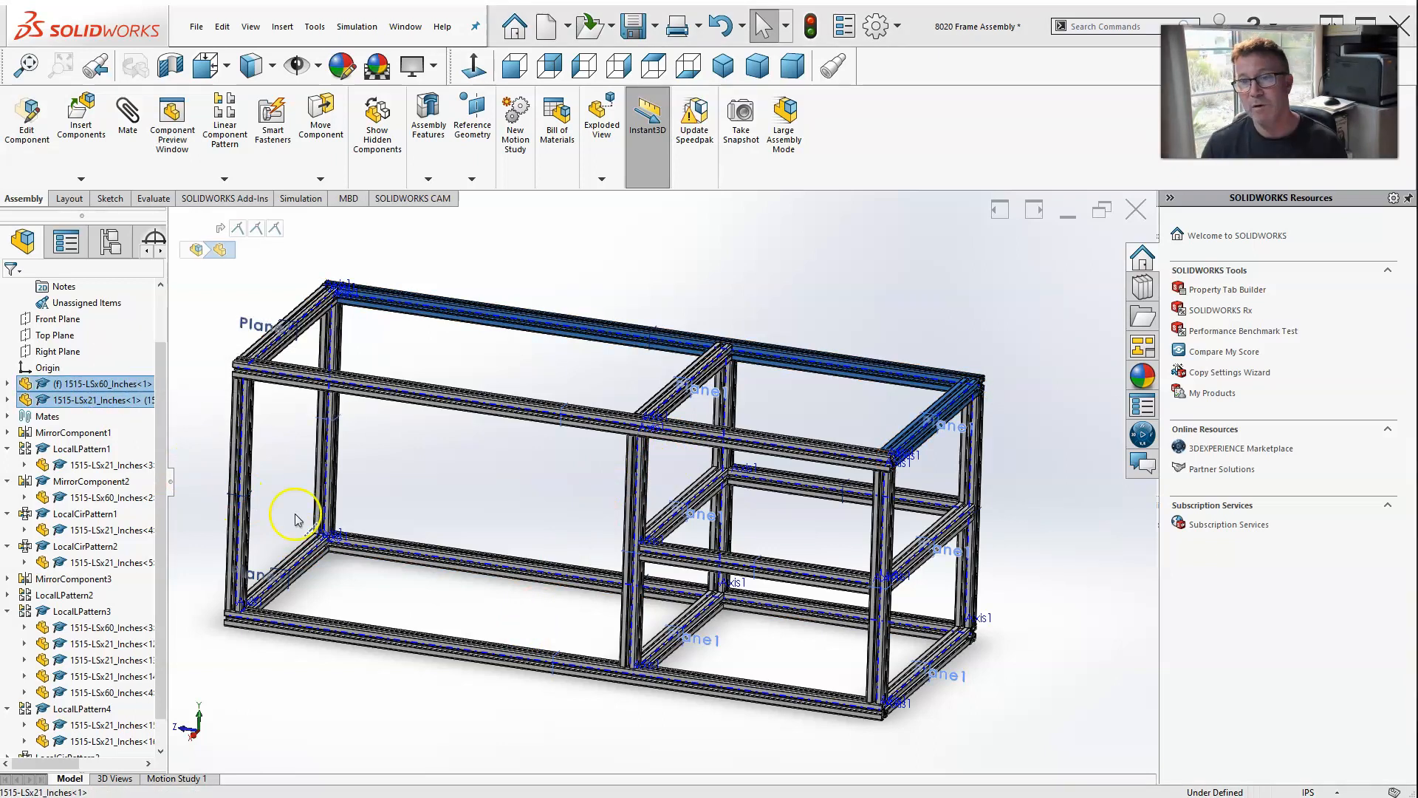
{"action": "left_click", "coordinate": [322, 552], "text": "ctrl"}
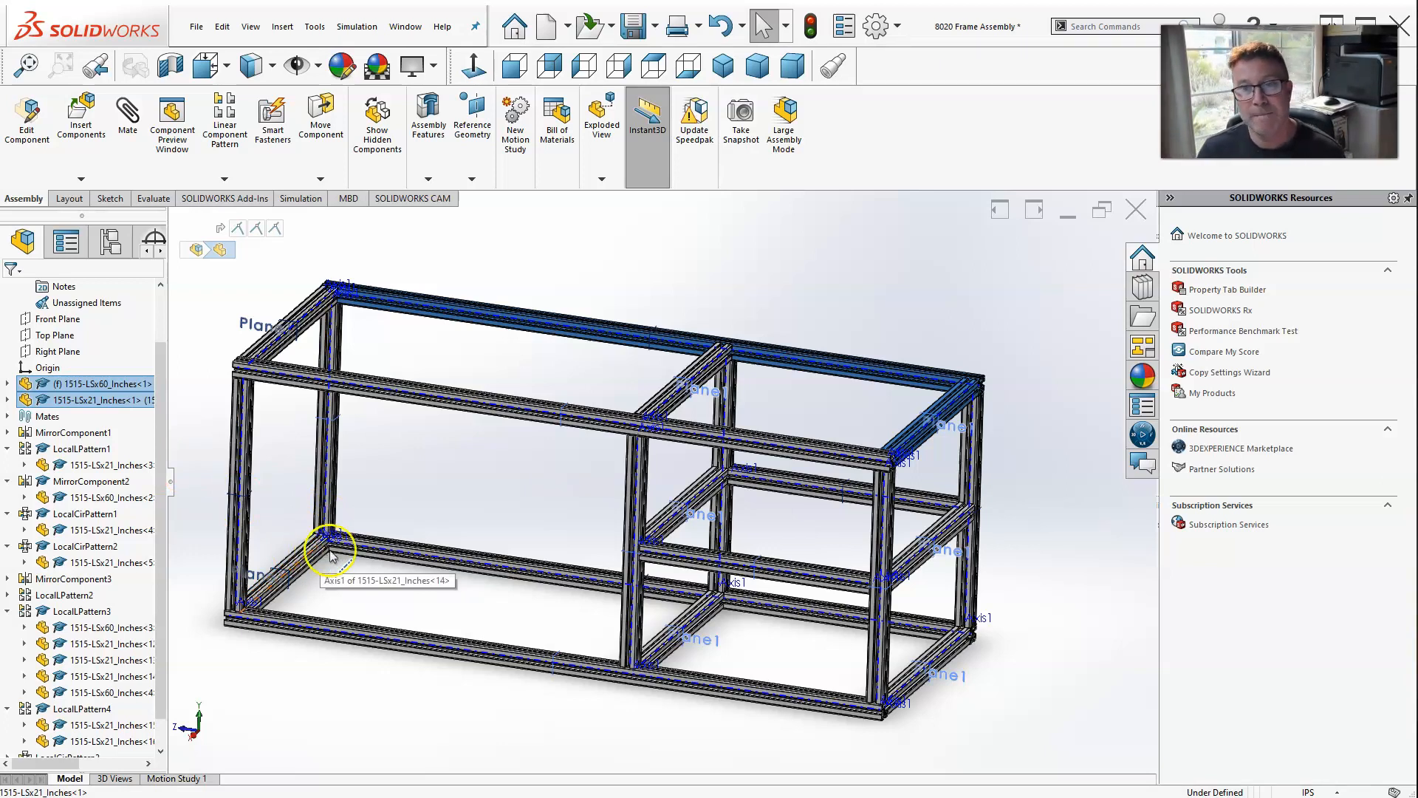
{"action": "left_click", "coordinate": [766, 286]}
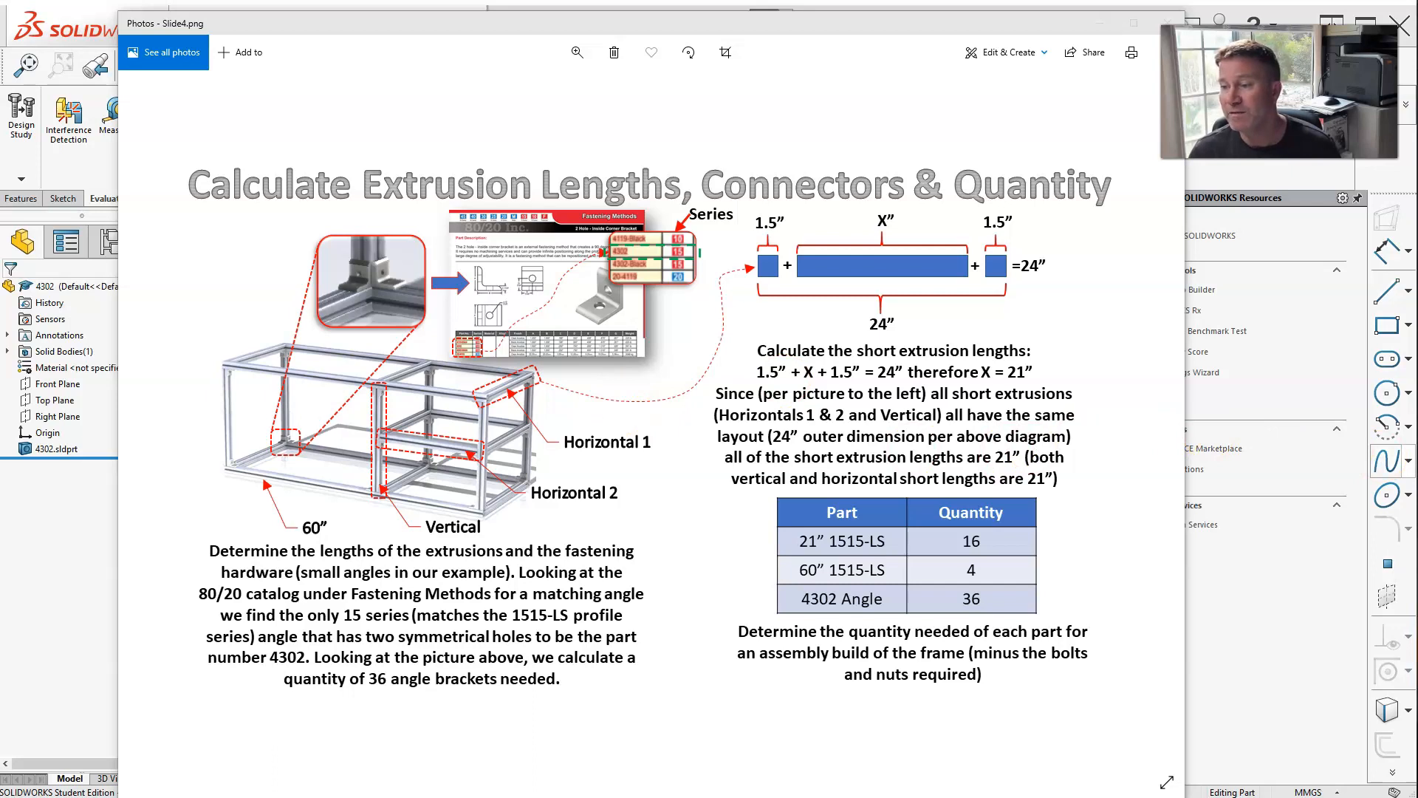
Switch to File Explorer and browse DYNAMIC LIBRARY through FASTENING METHOD and EXTERNAL FASTENERS to the CORNER BRACKETS folder.
{"action": "left_click_drag", "start_coordinate": [1417, 517], "coordinate": [862, 206]}
{"action": "double_click", "coordinate": [871, 343]}
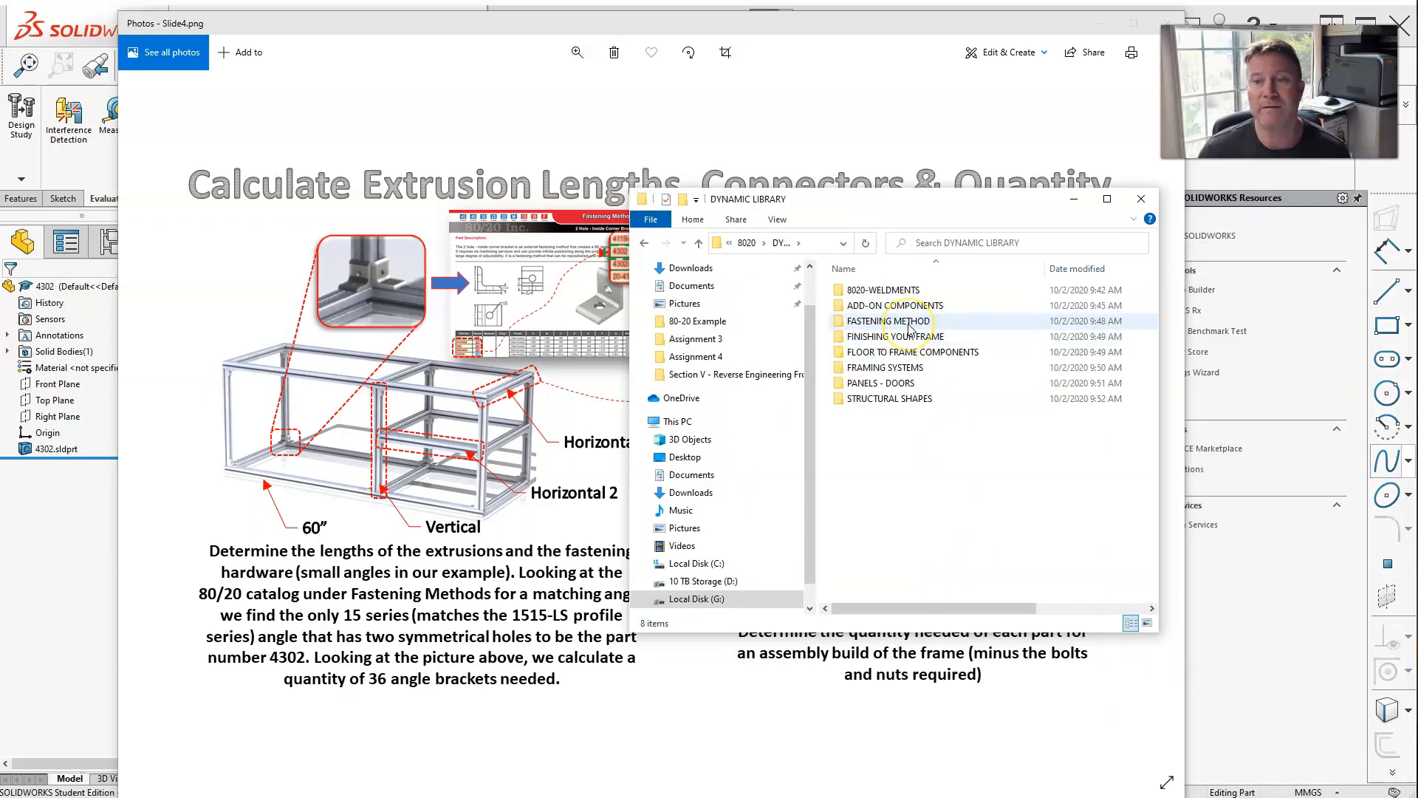
{"action": "double_click", "coordinate": [889, 321]}
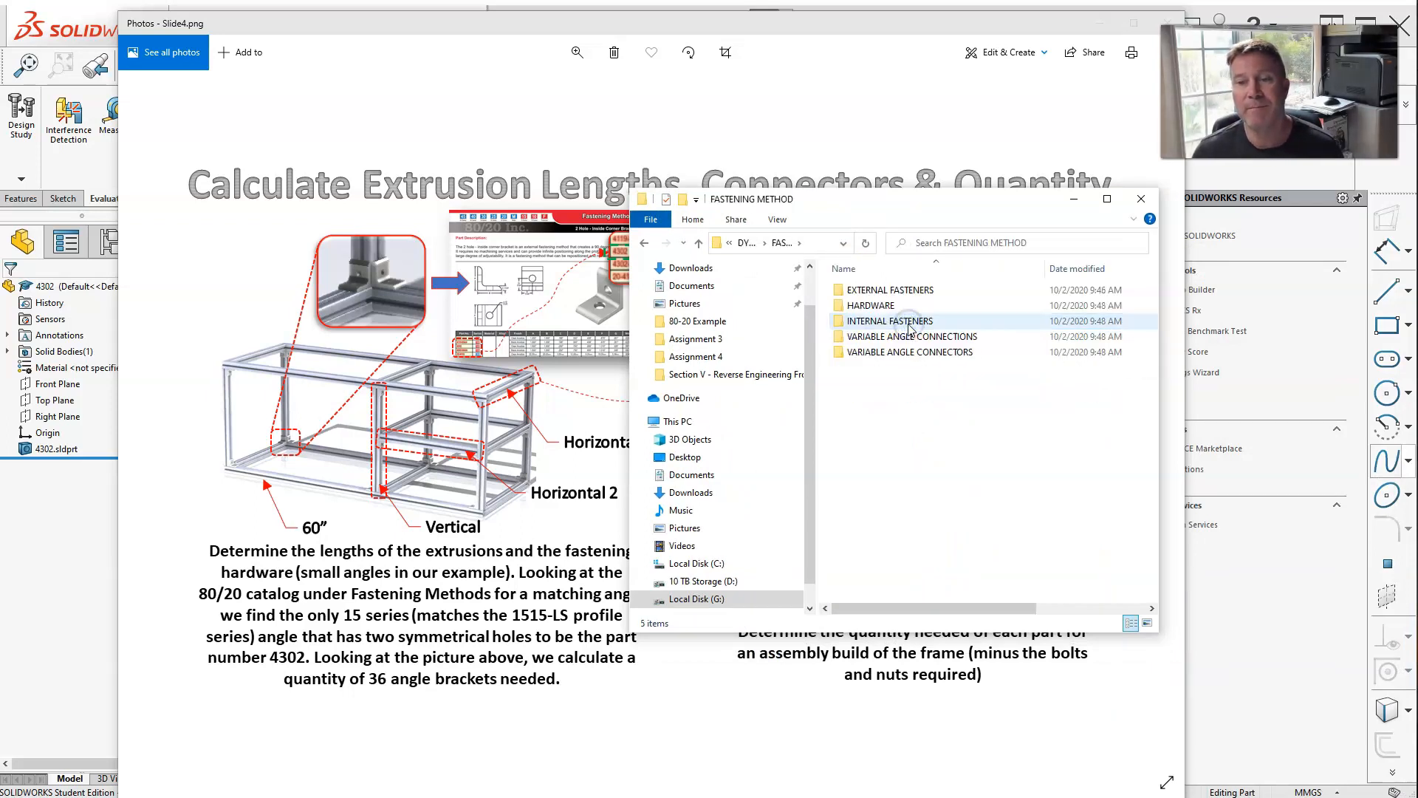
{"action": "left_click", "coordinate": [889, 291]}
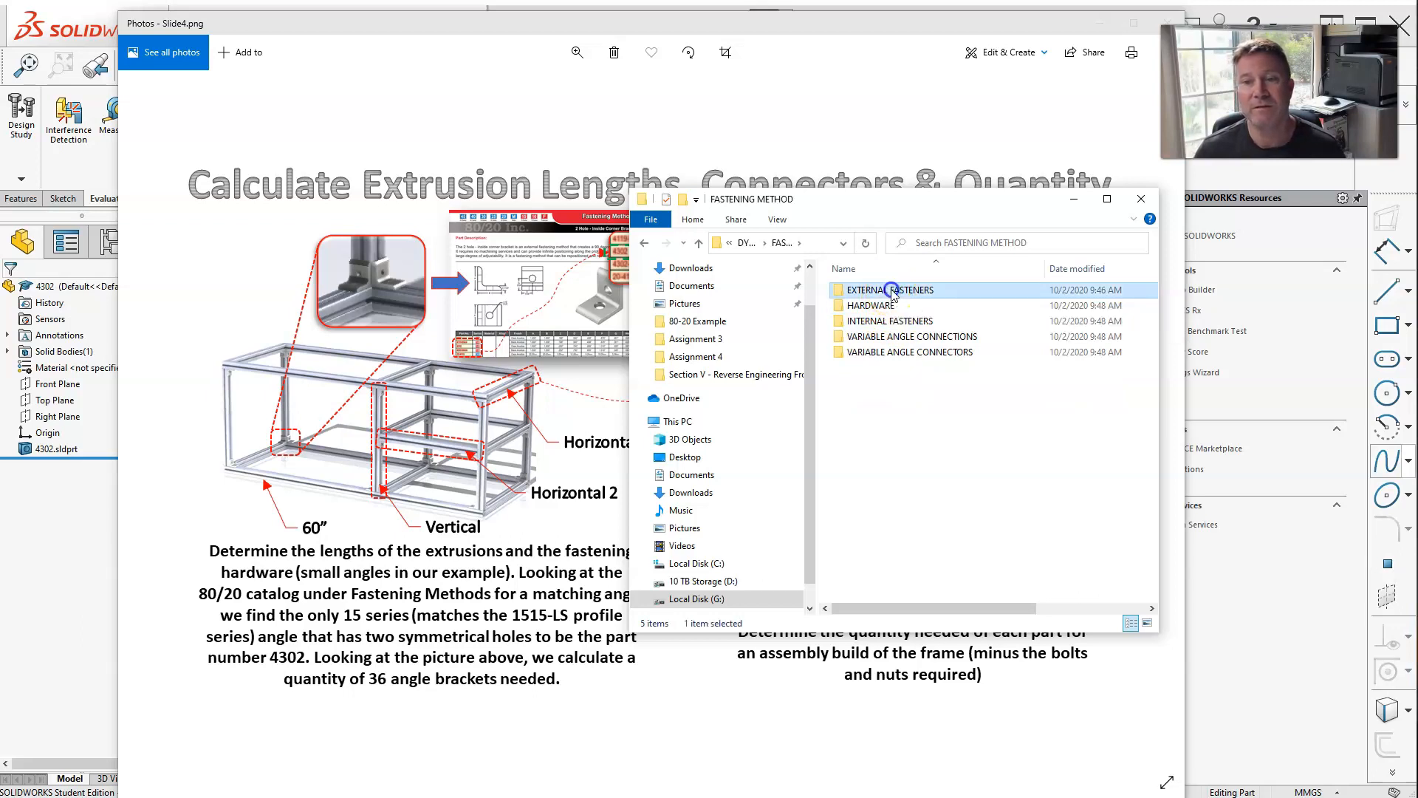
{"action": "double_click", "coordinate": [891, 291]}
{"action": "left_click", "coordinate": [895, 322]}
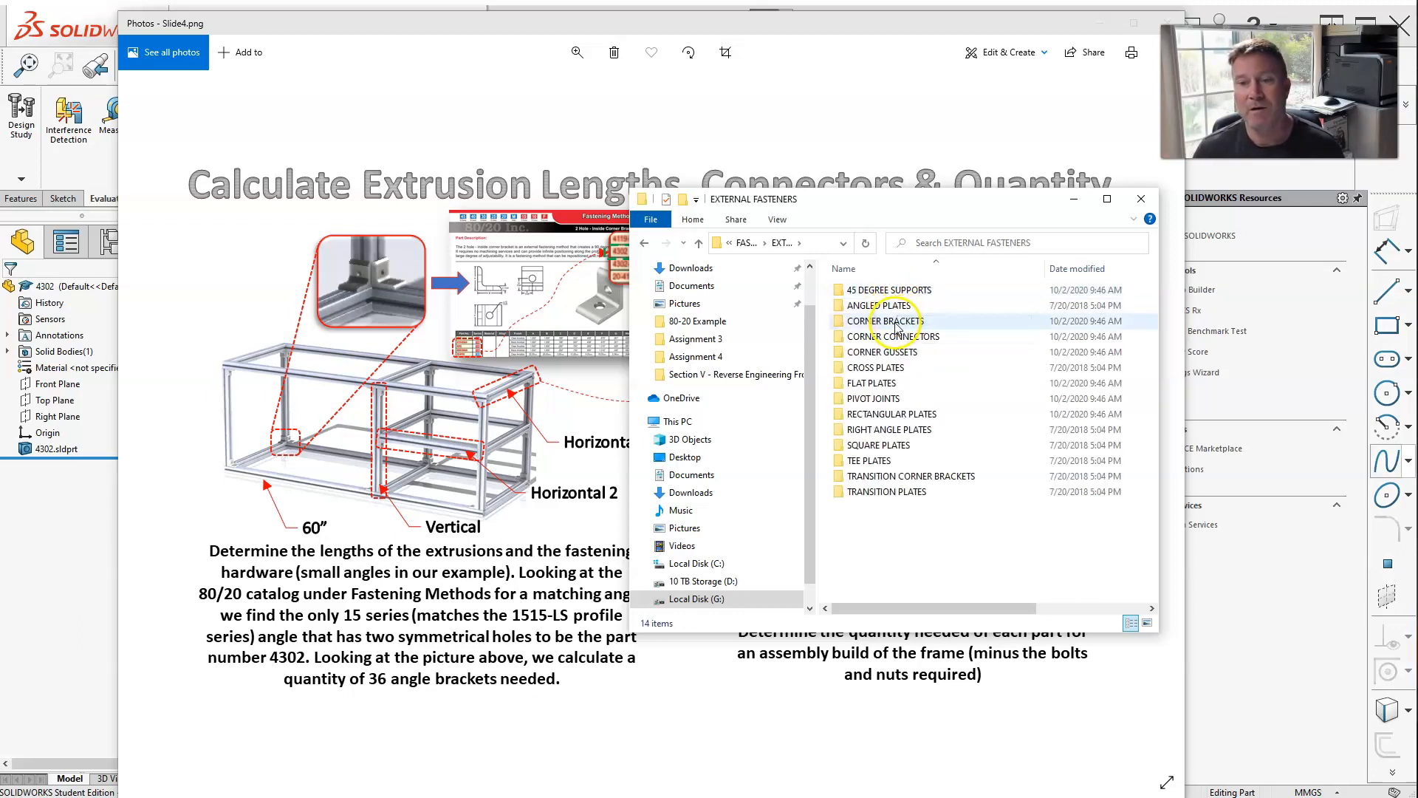
{"action": "double_click", "coordinate": [894, 324]}
Find the 4302 folder among the corner brackets and open its 4302 part in SOLIDWORKS to inspect the bracket.
{"action": "scroll", "coordinate": [946, 414], "scroll_direction": "down", "scroll_amount": 20}
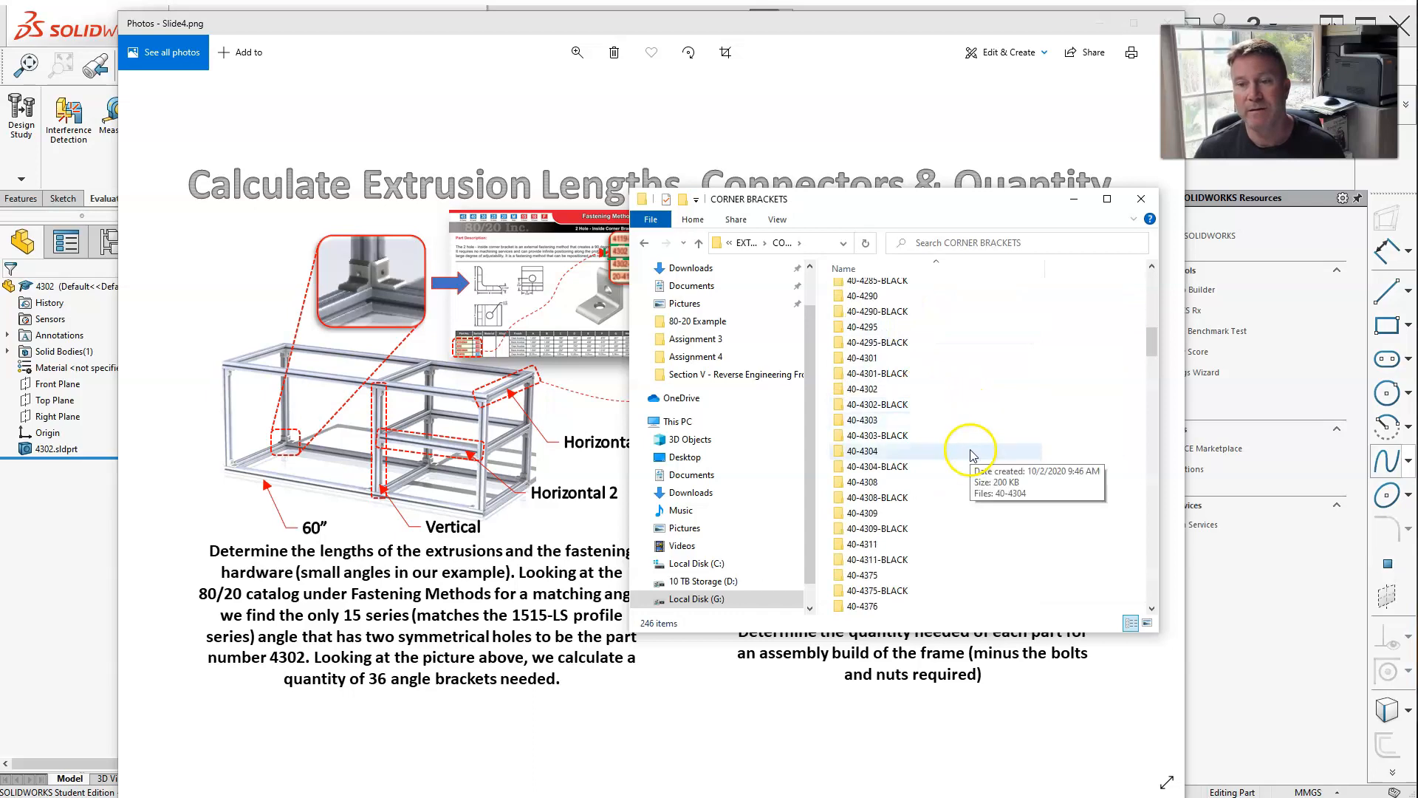
{"action": "scroll", "coordinate": [982, 501], "scroll_direction": "down", "scroll_amount": 6}
{"action": "scroll", "coordinate": [993, 502], "scroll_direction": "down", "scroll_amount": 5}
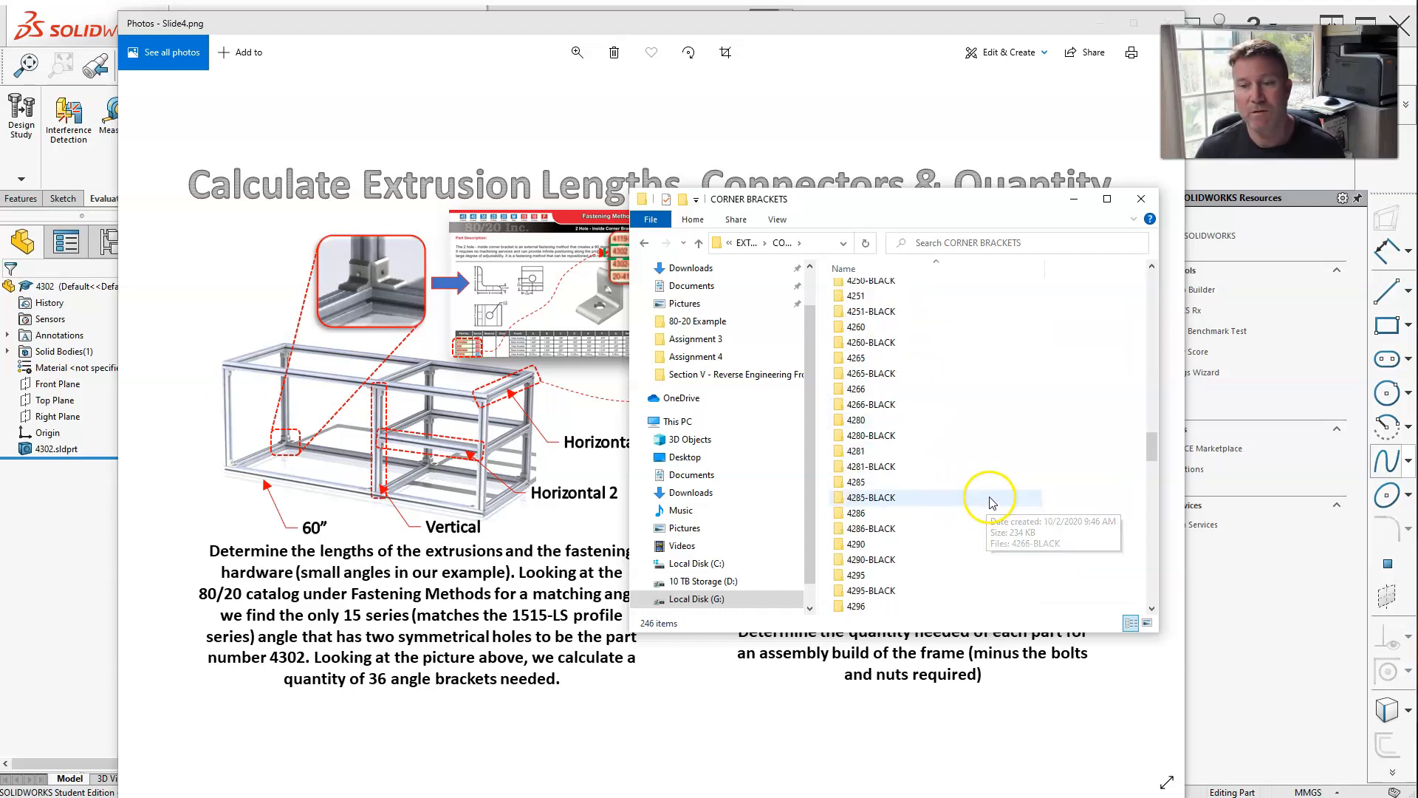
{"action": "scroll", "coordinate": [990, 499], "scroll_direction": "down", "scroll_amount": 2}
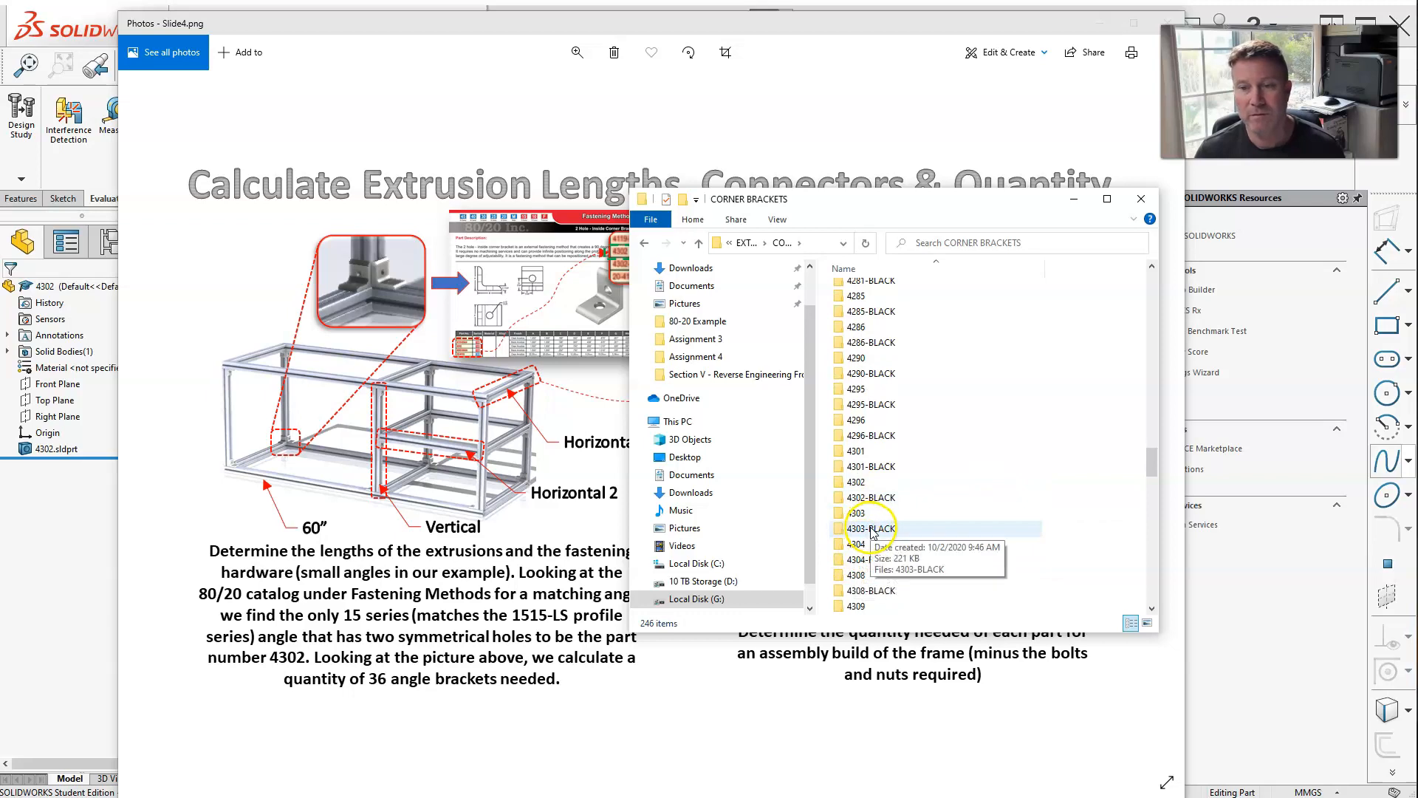
{"action": "left_click", "coordinate": [866, 482]}
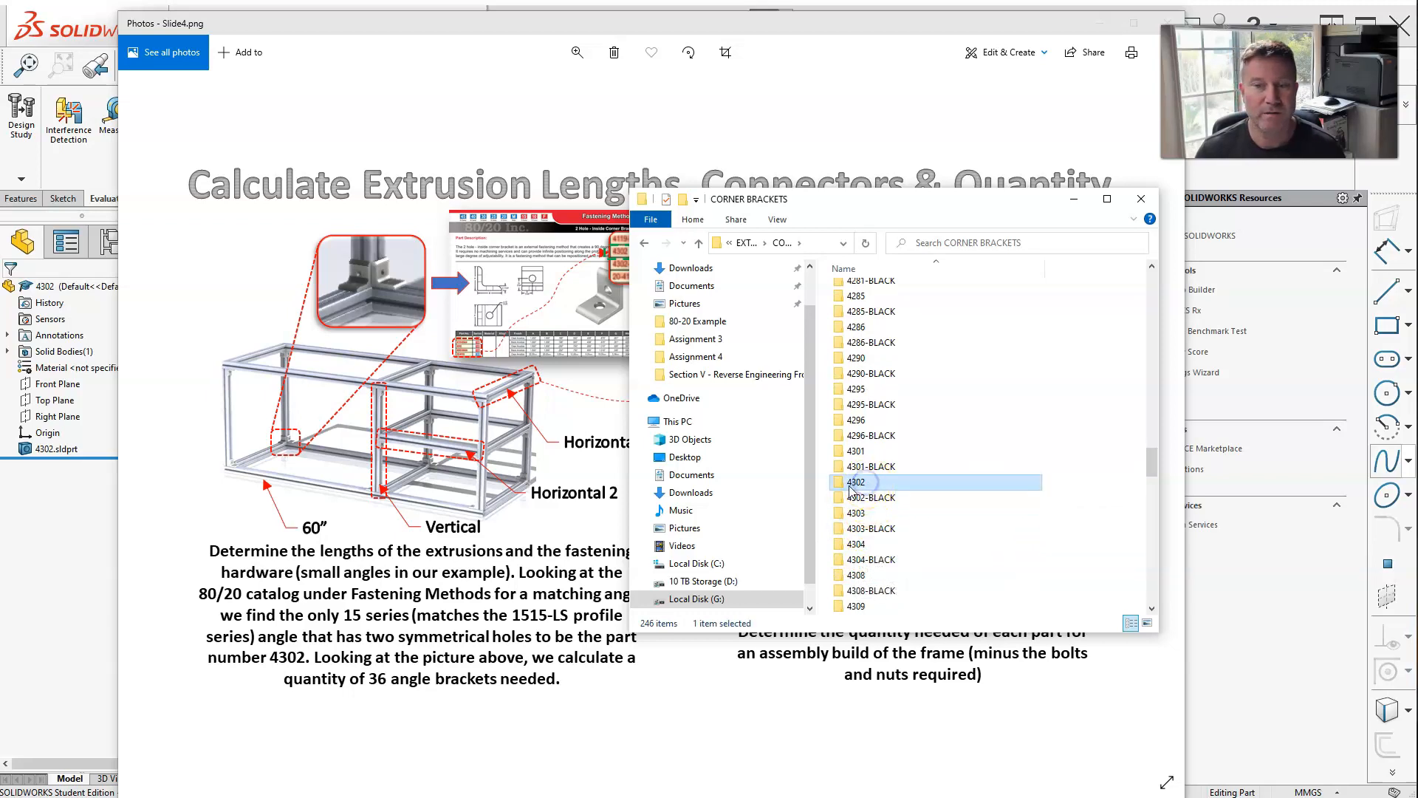
{"action": "double_click", "coordinate": [851, 484]}
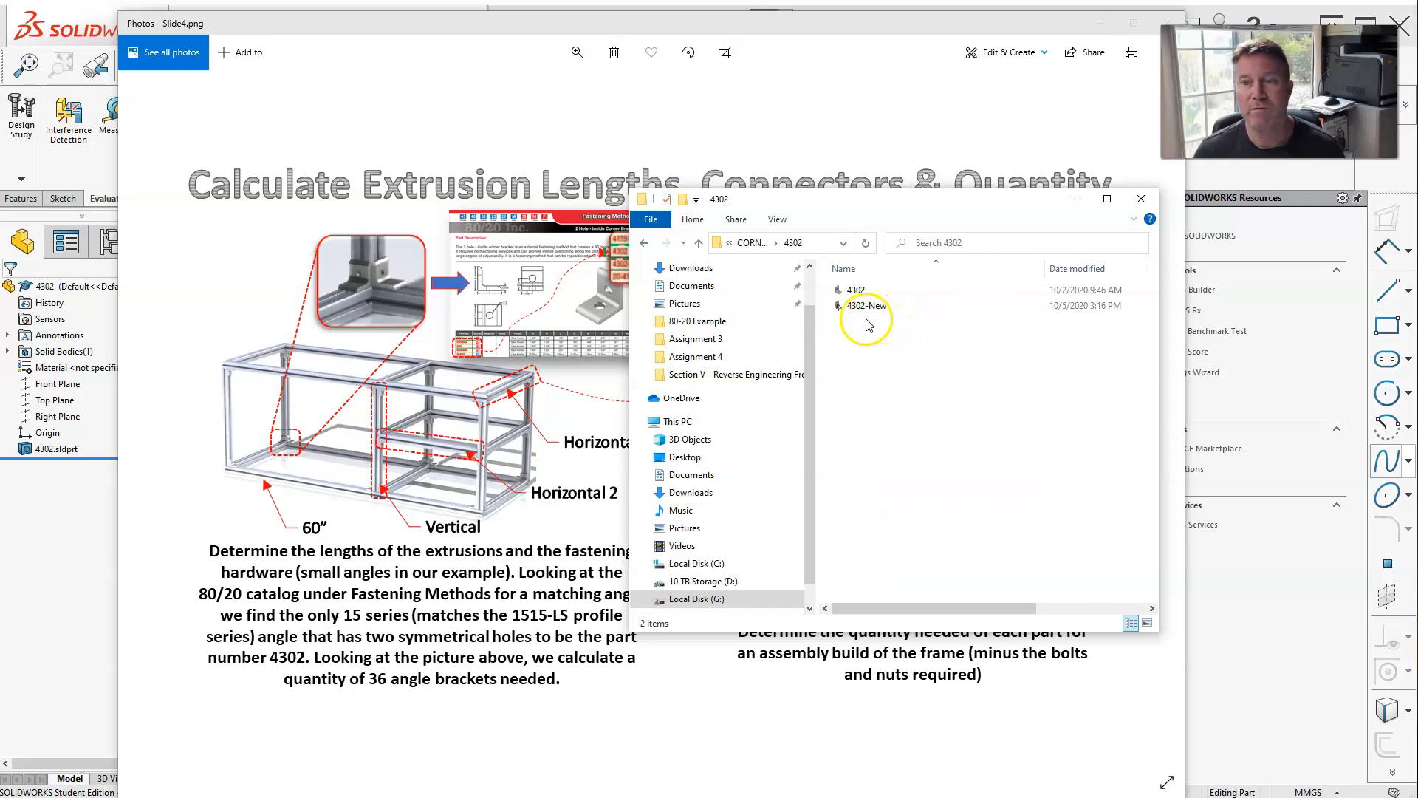
{"action": "left_click", "coordinate": [857, 290]}
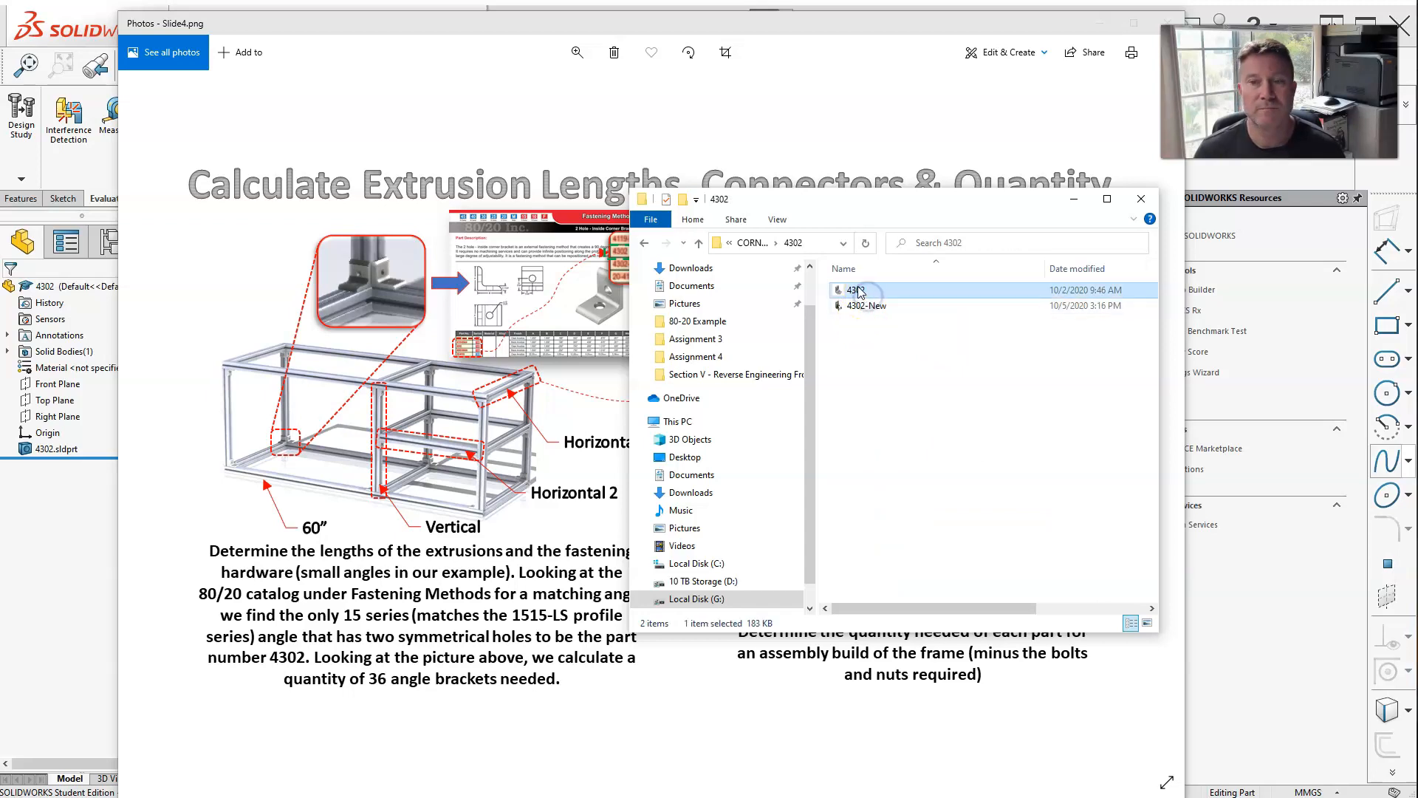
{"action": "double_click", "coordinate": [859, 291]}
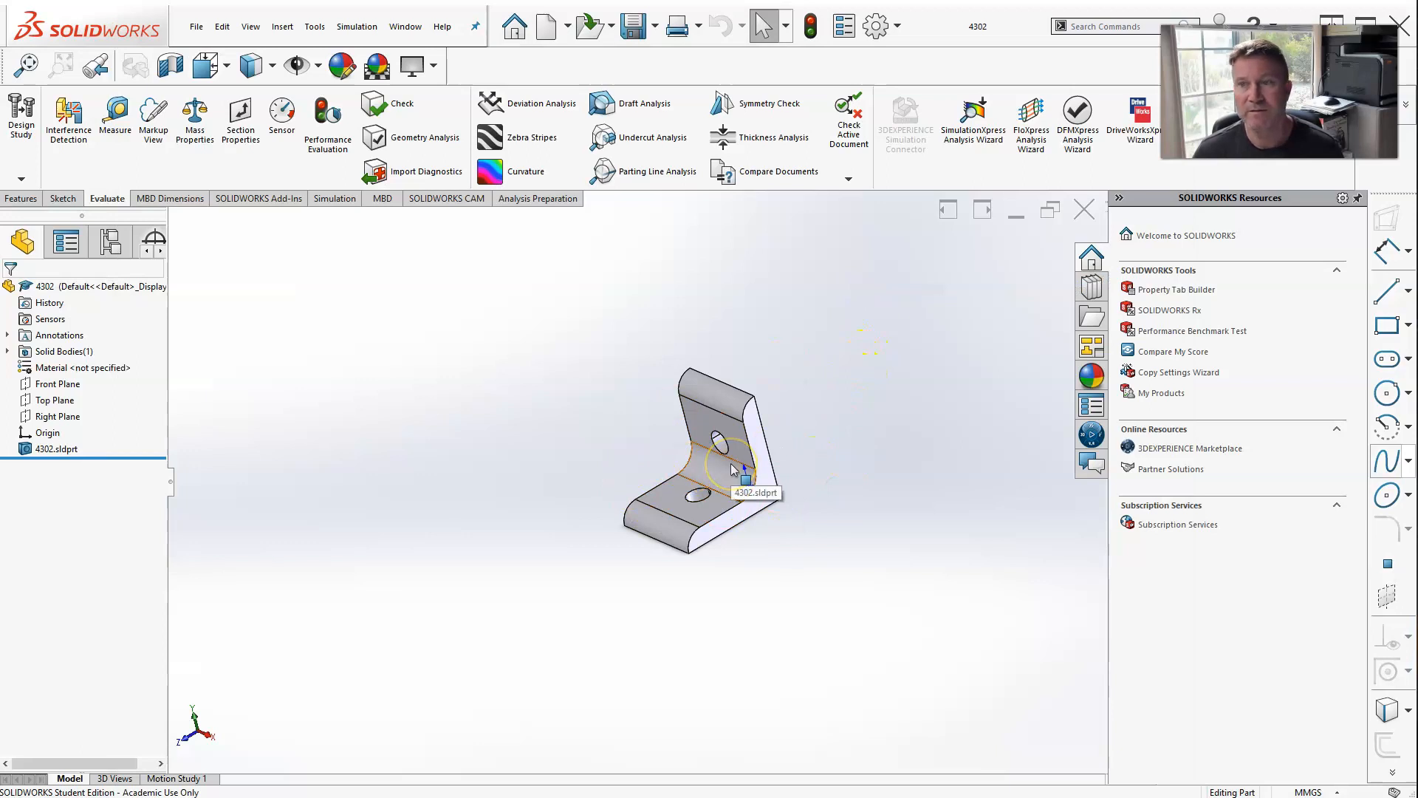
{"action": "middle_click_drag", "start_coordinate": [732, 465], "coordinate": [756, 440]}
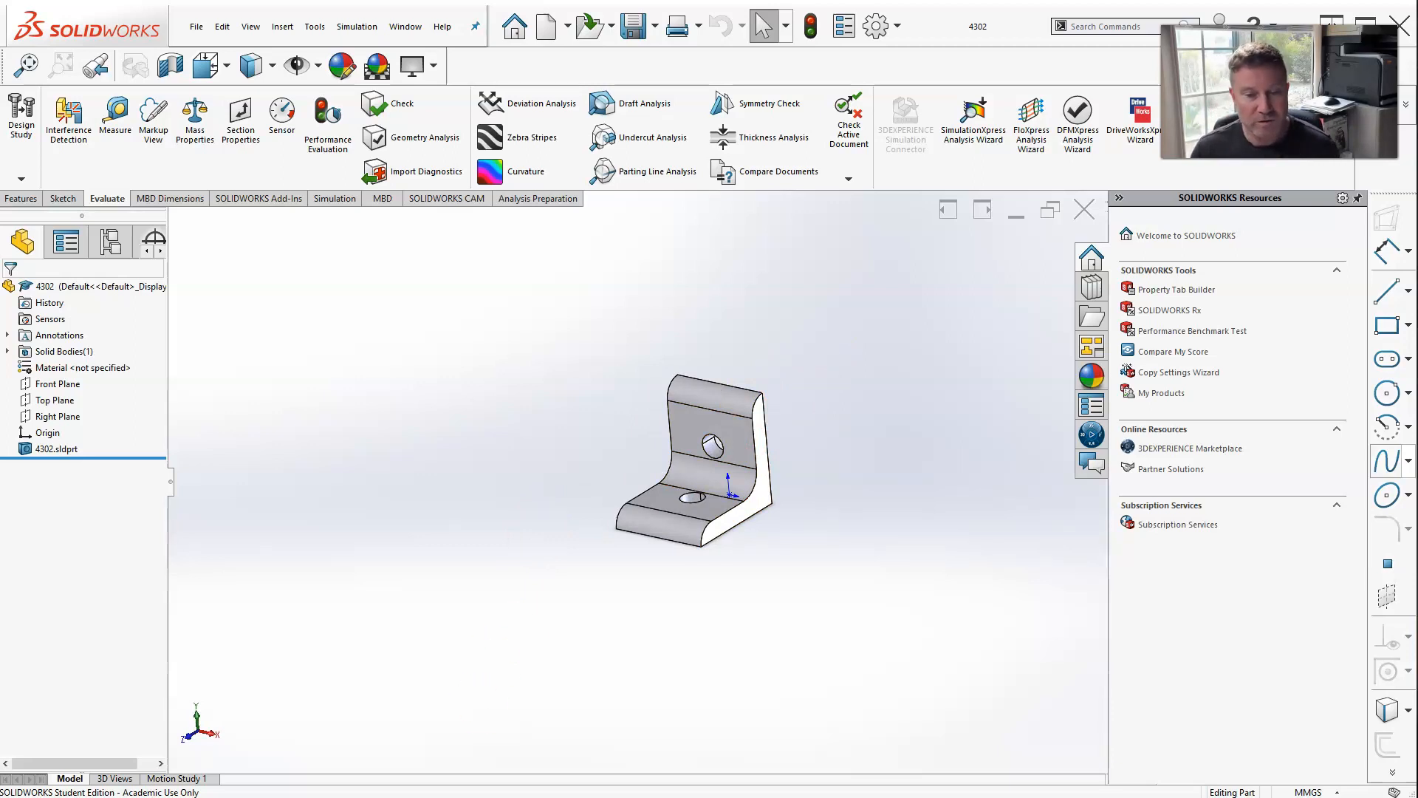
Switch to the browser's 80/20 Catalog 23 and go to page 1 with the Quick Reference Guide.
{"action": "key", "text": "alt+Tab"}
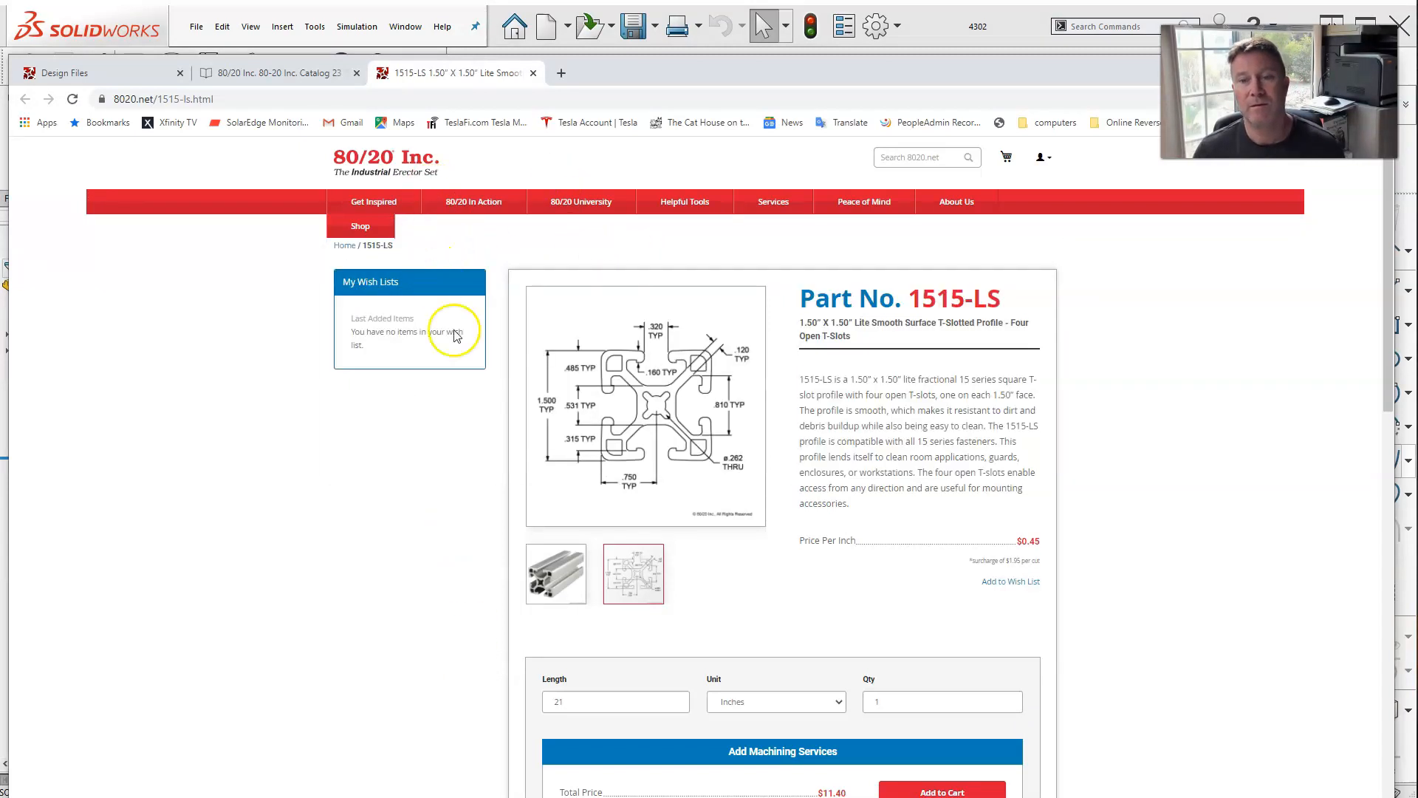
{"action": "mouse_move", "coordinate": [438, 214]}
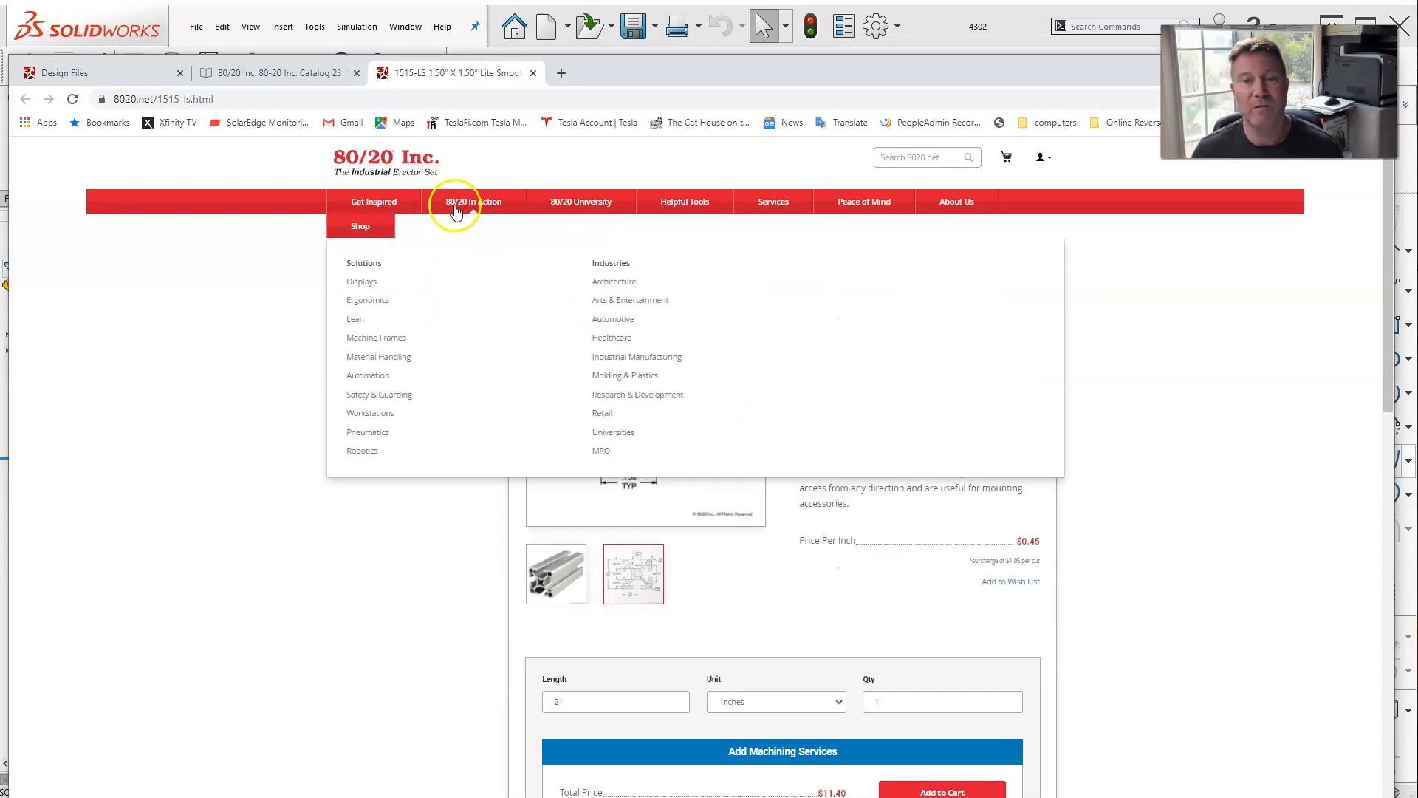
{"action": "left_click", "coordinate": [255, 72]}
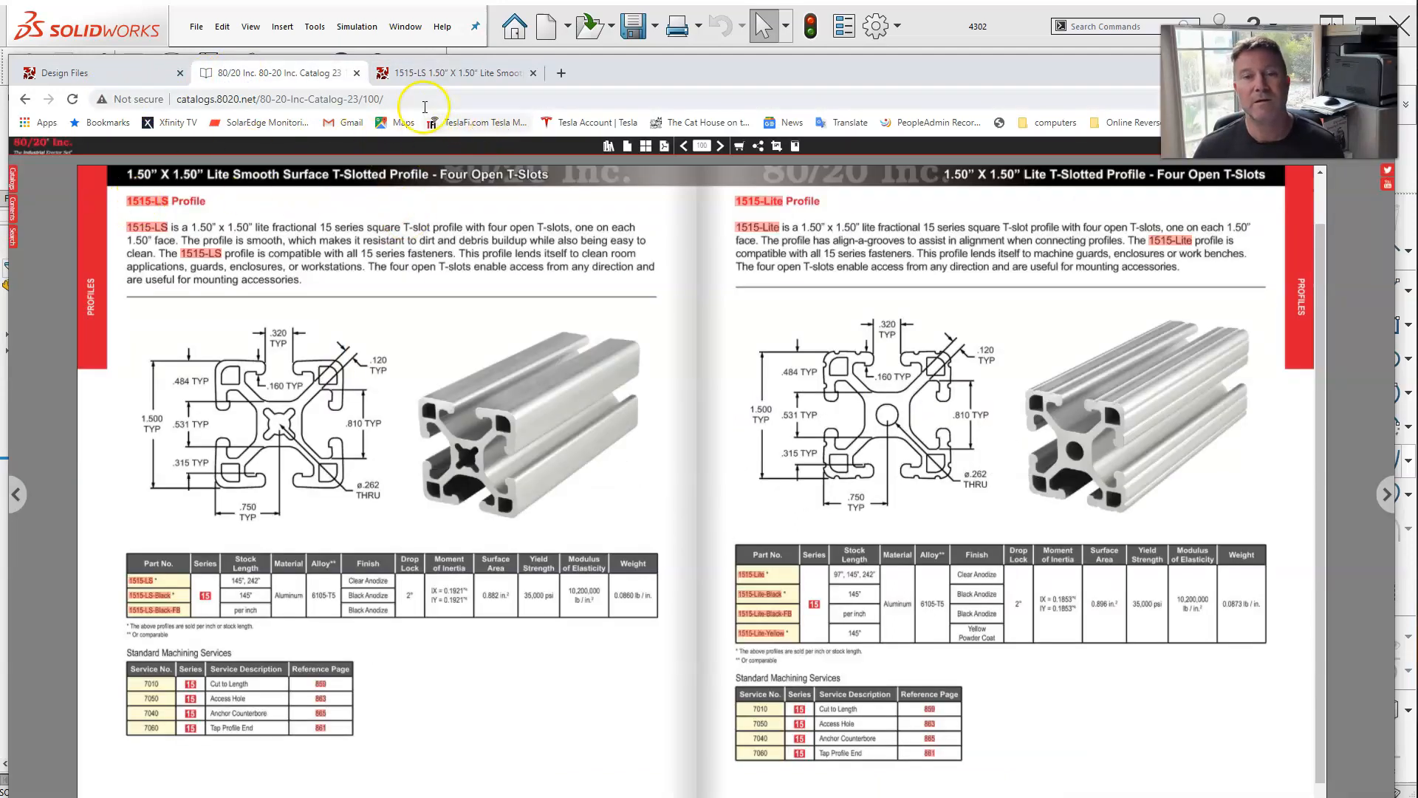
{"action": "scroll", "coordinate": [665, 184], "scroll_direction": "up", "scroll_amount": 1}
{"action": "left_click", "coordinate": [706, 146]}
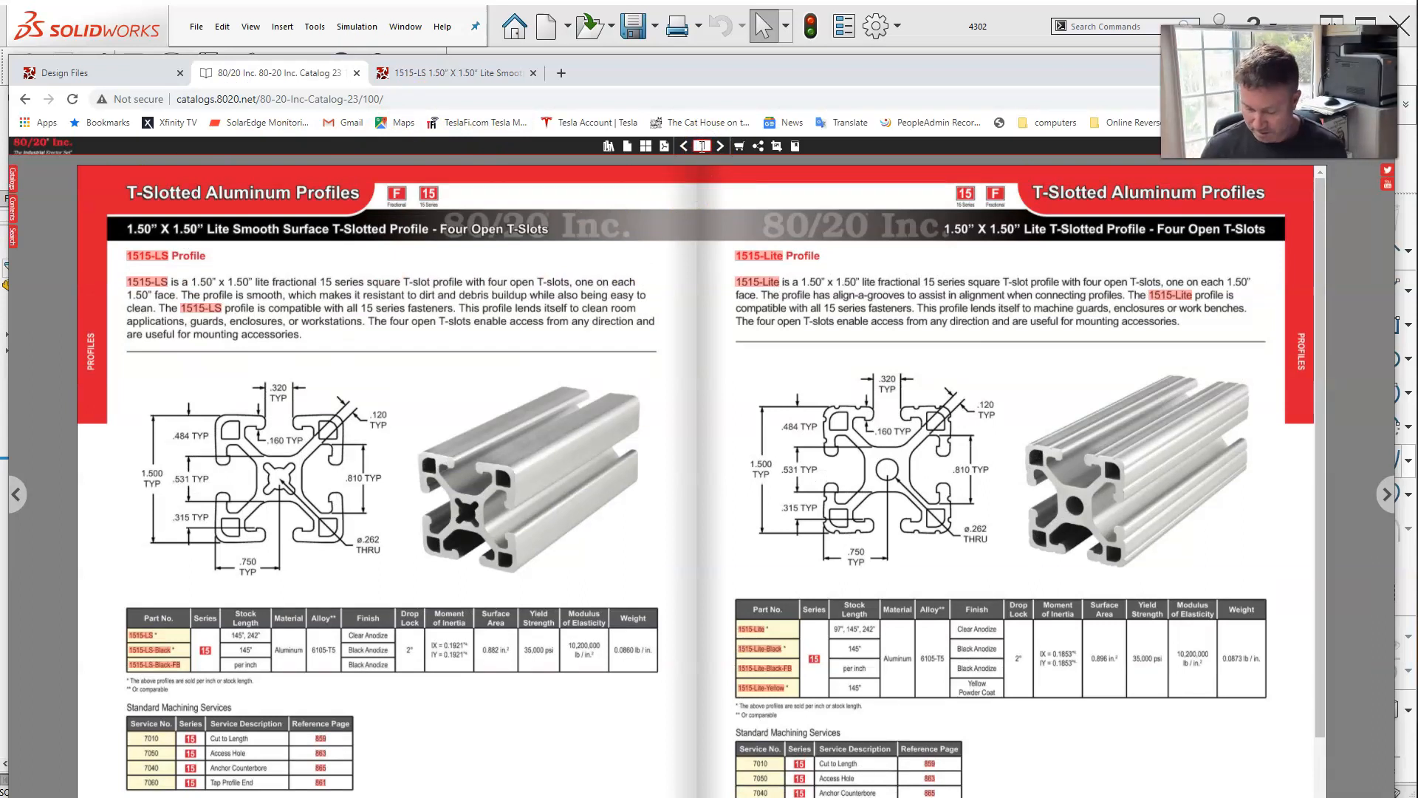
{"action": "type", "text": "1"}
{"action": "key", "text": "Return"}
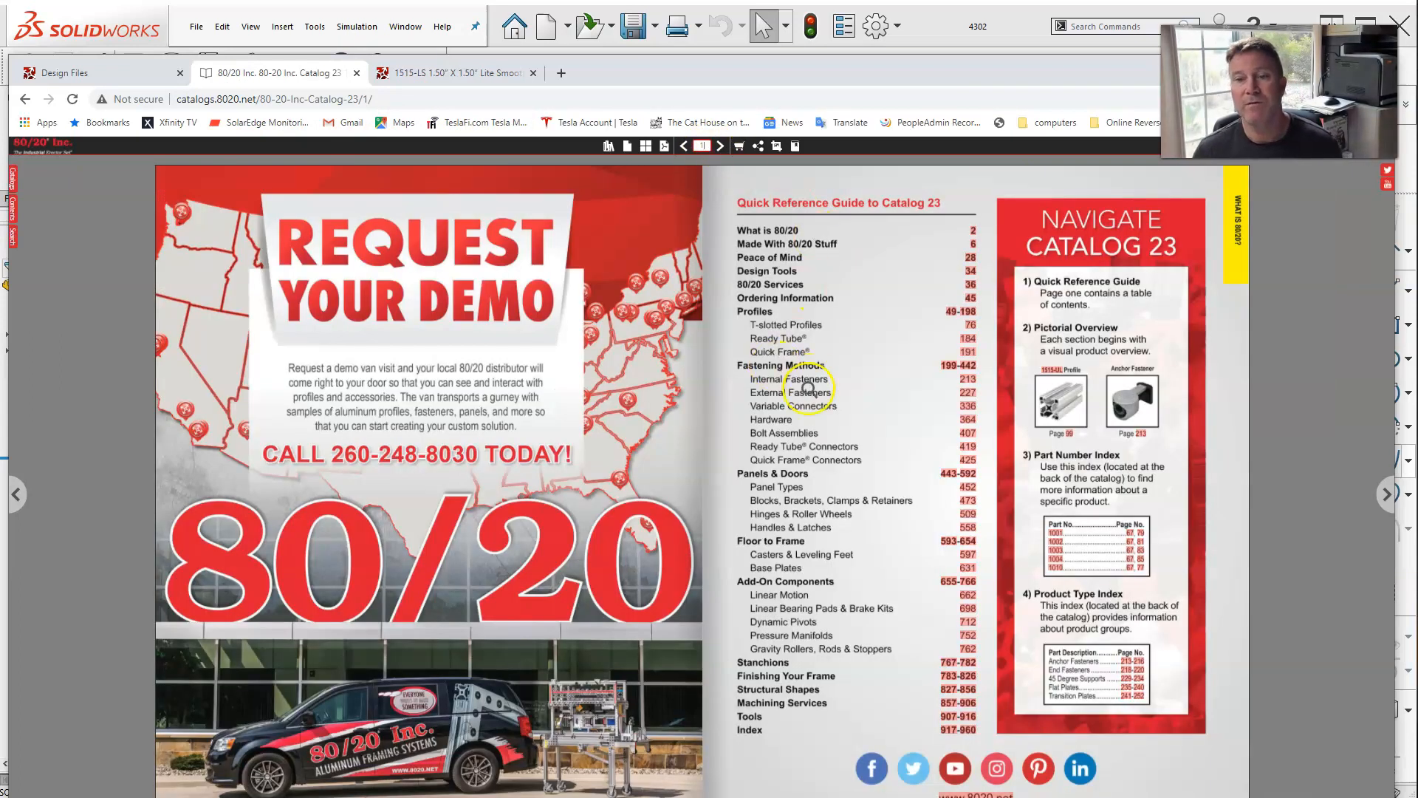
Go to the External Fasteners section of Catalog 23 and page through to the 2 Hole - Inside Corner Bracket on page 284.
{"action": "left_click", "coordinate": [971, 394]}
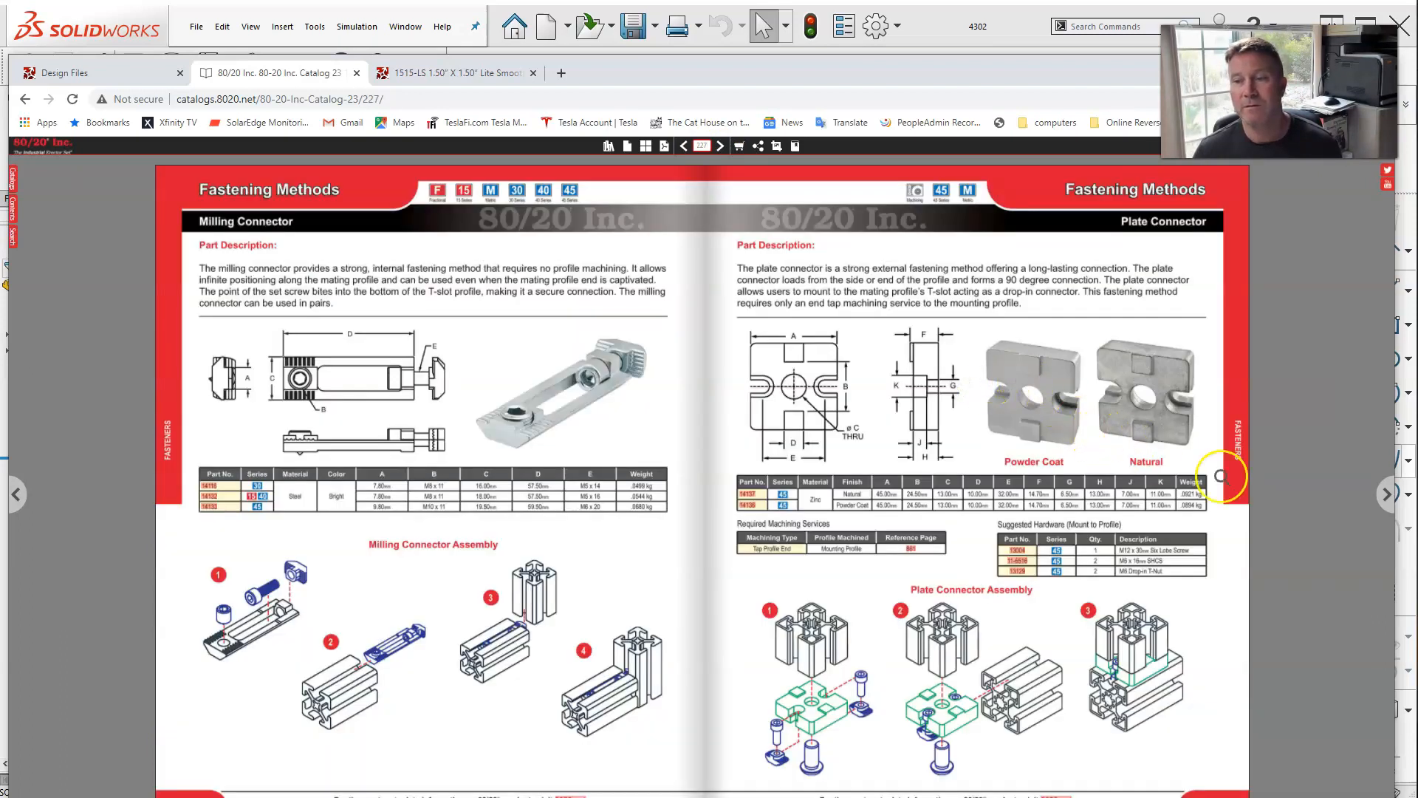
{"action": "left_click", "coordinate": [1384, 493]}
{"action": "left_click", "coordinate": [1384, 493]}
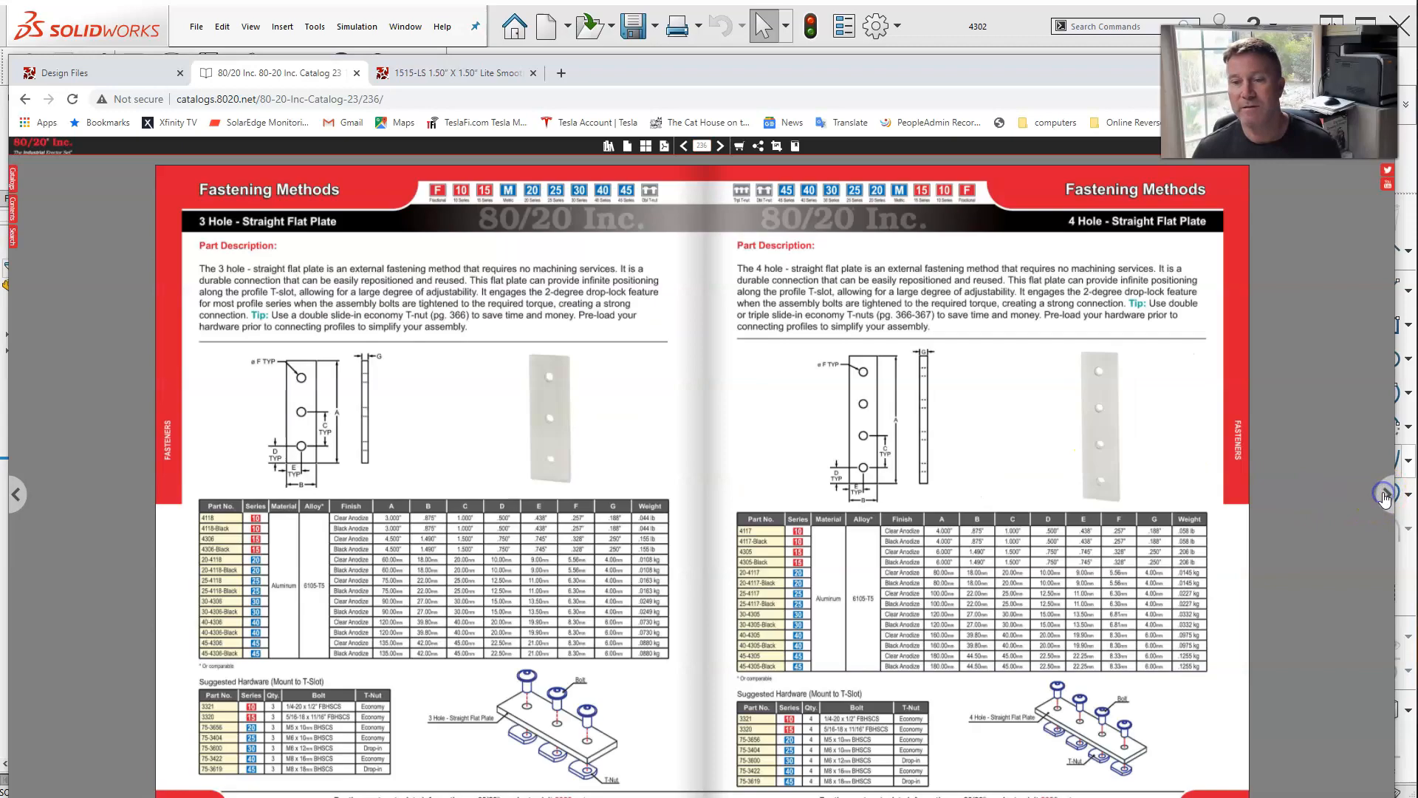
{"action": "left_click", "coordinate": [1384, 494]}
{"action": "left_click", "coordinate": [1384, 493]}
{"action": "left_click", "coordinate": [1383, 495]}
{"action": "left_click", "coordinate": [1383, 495]}
{"action": "left_click", "coordinate": [1383, 495]}
{"action": "left_click", "coordinate": [1383, 495]}
{"action": "left_click", "coordinate": [1381, 494]}
{"action": "left_click", "coordinate": [1381, 495]}
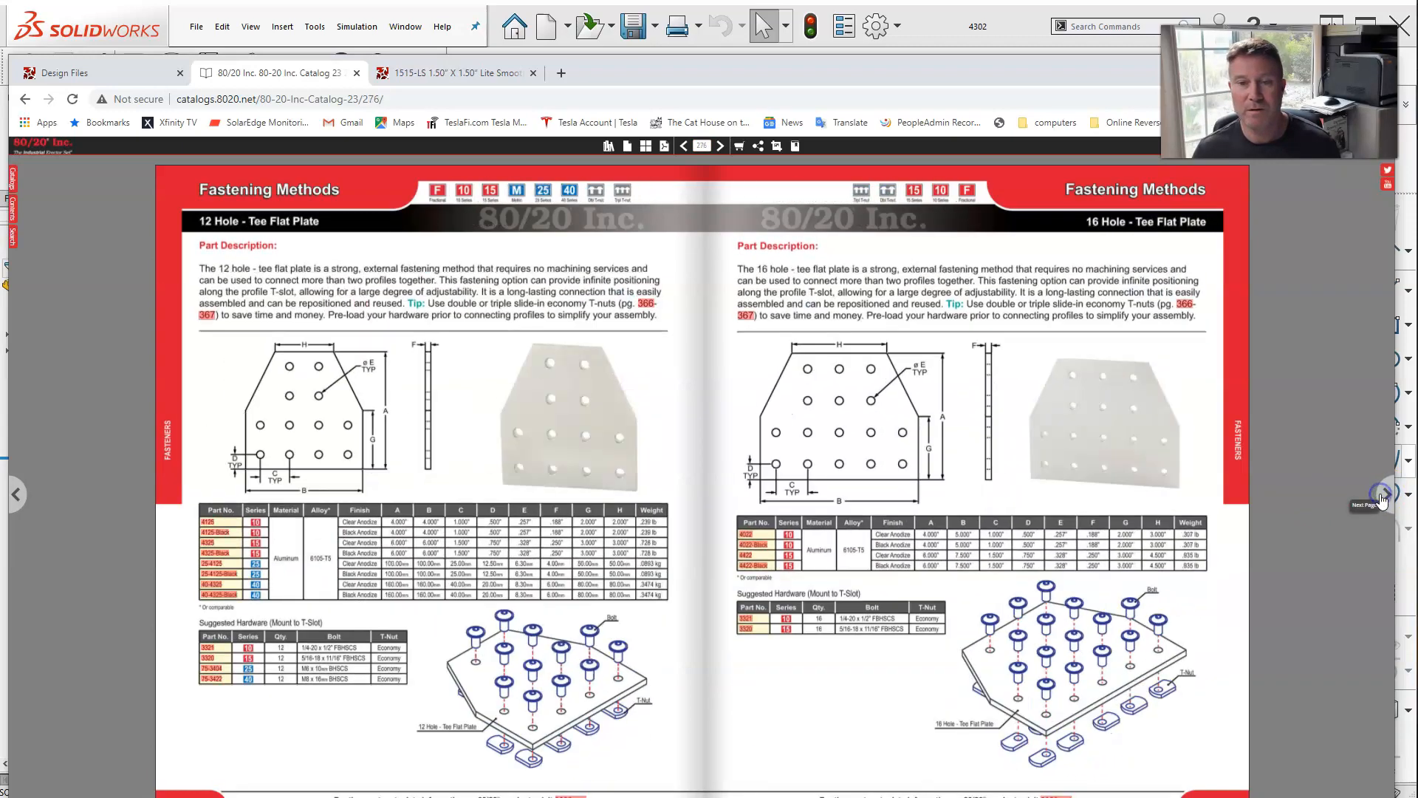
{"action": "left_click", "coordinate": [1381, 495]}
{"action": "left_click", "coordinate": [1381, 495]}
{"action": "left_click", "coordinate": [1381, 494]}
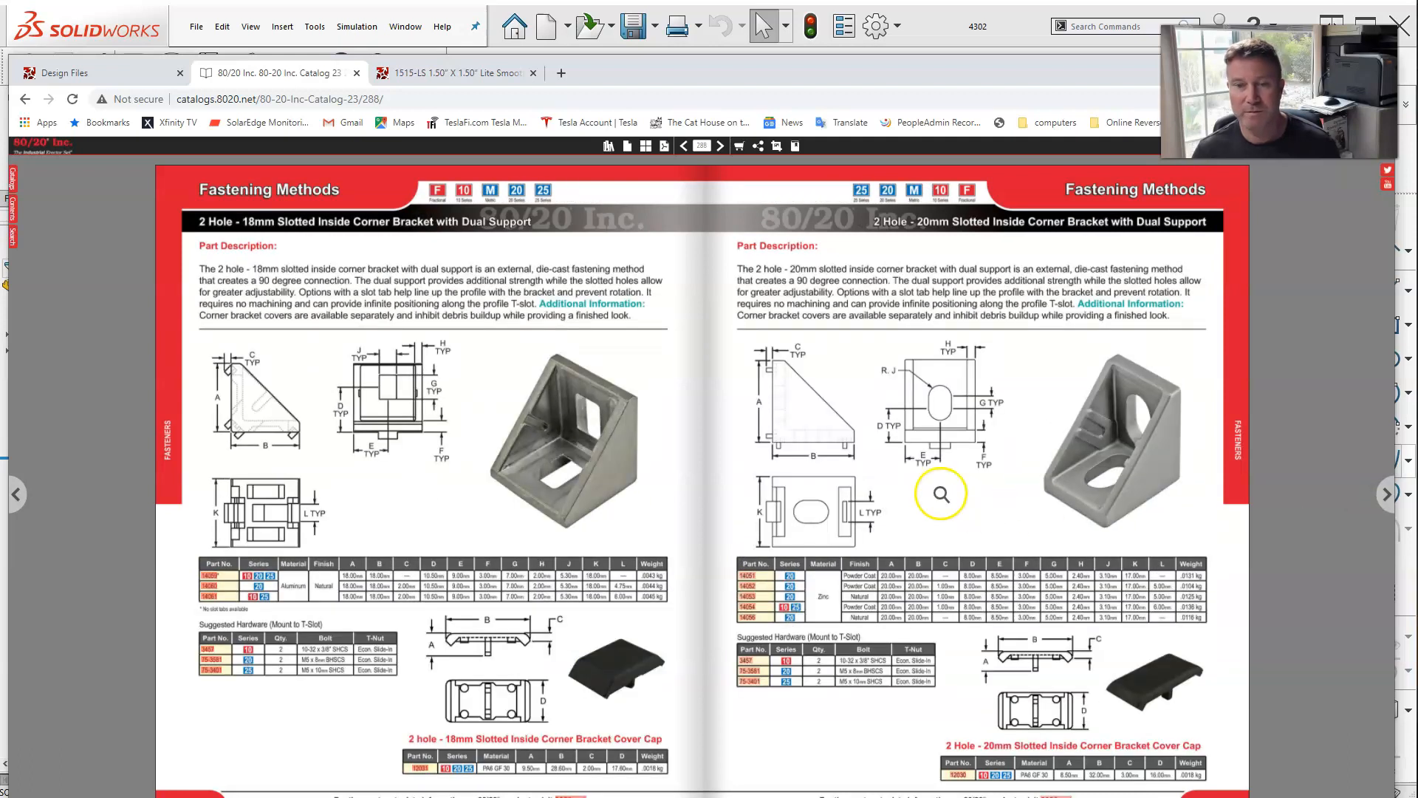
{"action": "left_click", "coordinate": [18, 494]}
{"action": "left_click", "coordinate": [18, 494]}
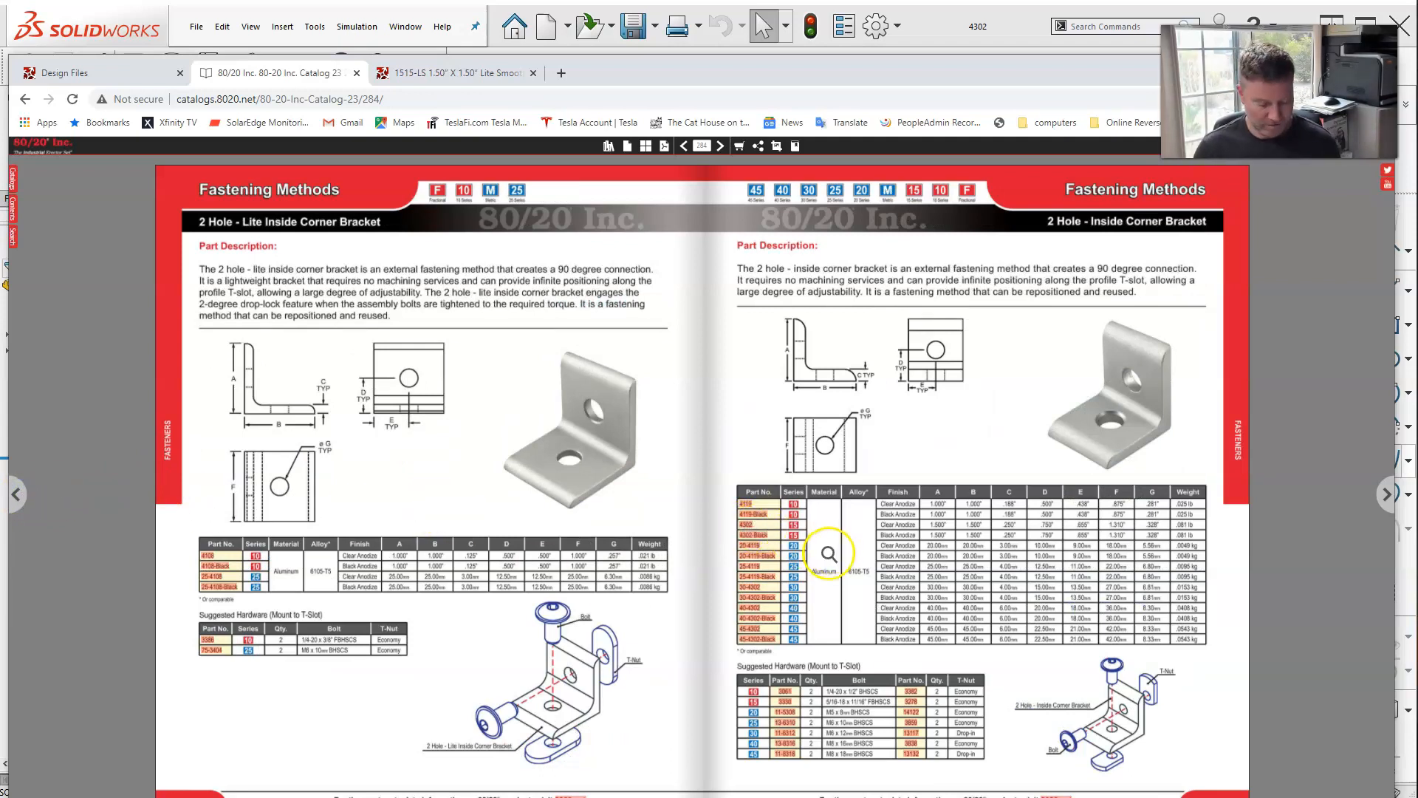
Open the 4302 product page from the inside corner bracket table and generate its CAD preview.
{"action": "left_click", "coordinate": [814, 545]}
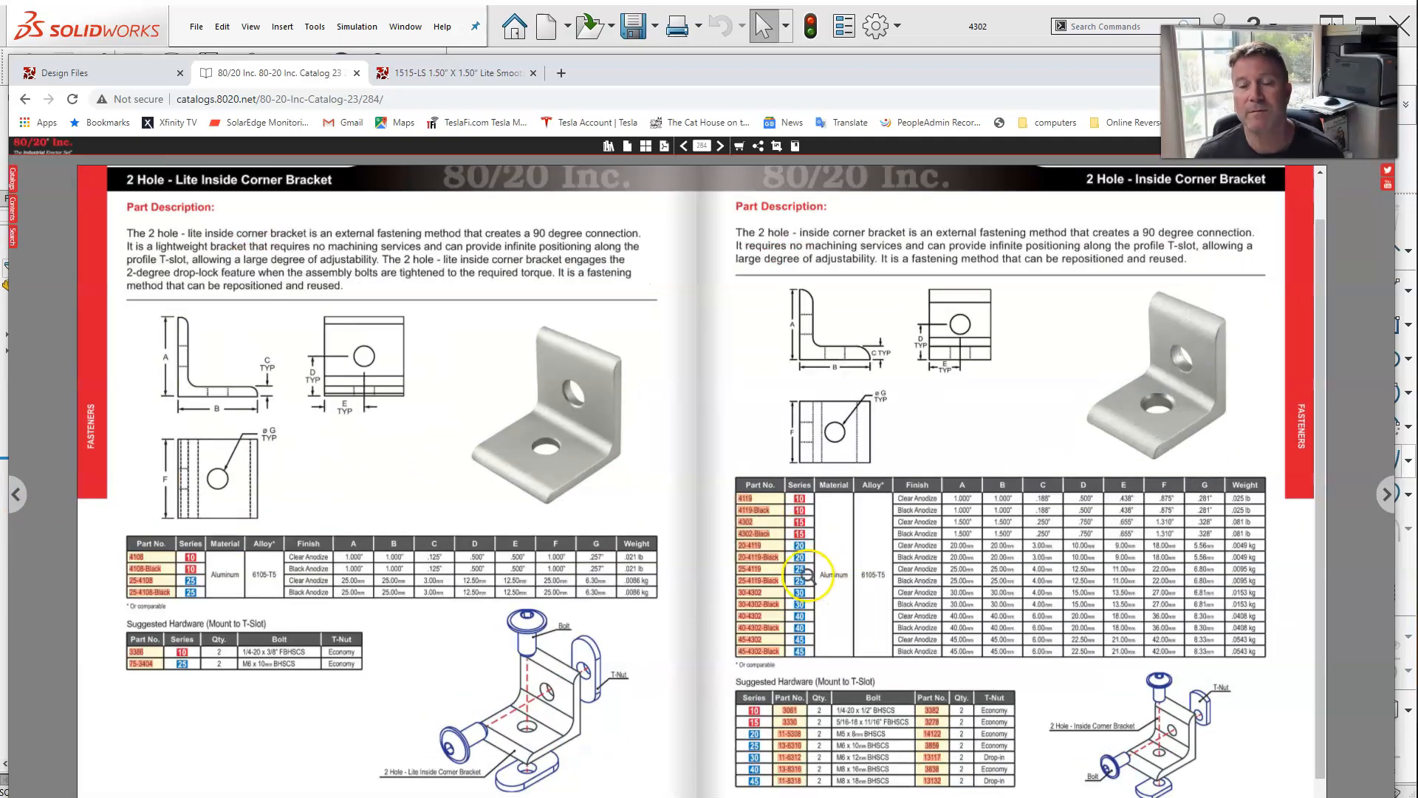
{"action": "left_click", "coordinate": [748, 522]}
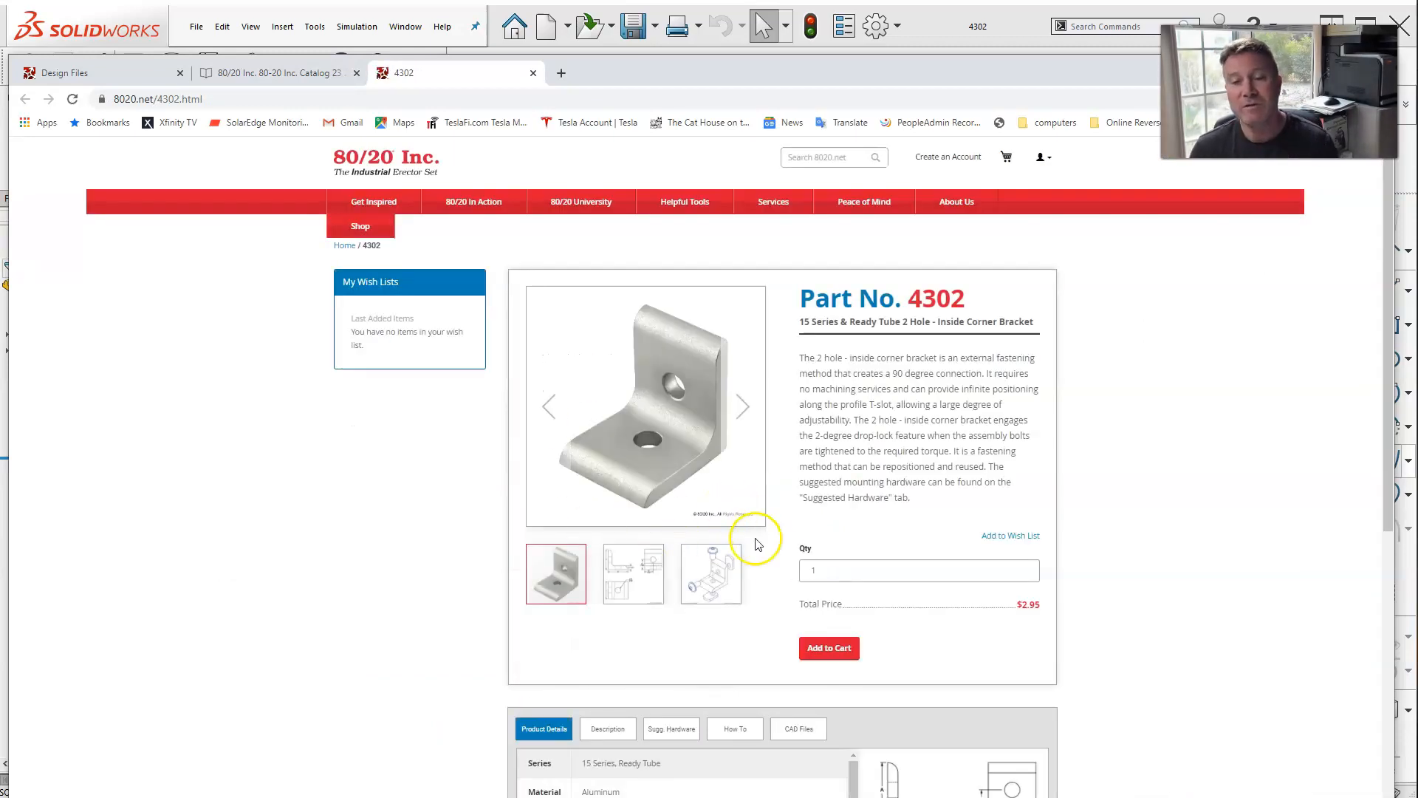
{"action": "scroll", "coordinate": [722, 524], "scroll_direction": "down", "scroll_amount": 2}
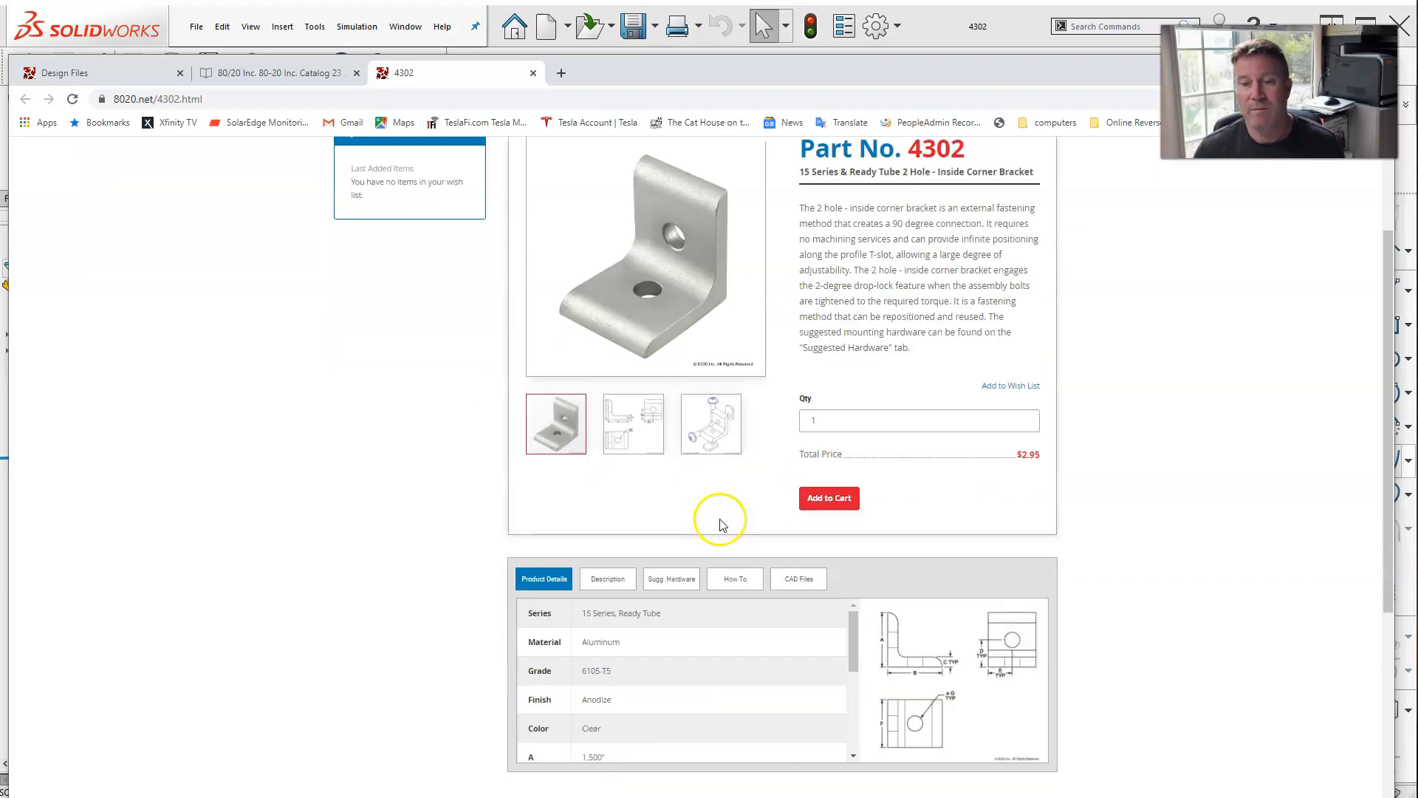
{"action": "scroll", "coordinate": [722, 524], "scroll_direction": "down", "scroll_amount": 2}
{"action": "left_click", "coordinate": [789, 435]}
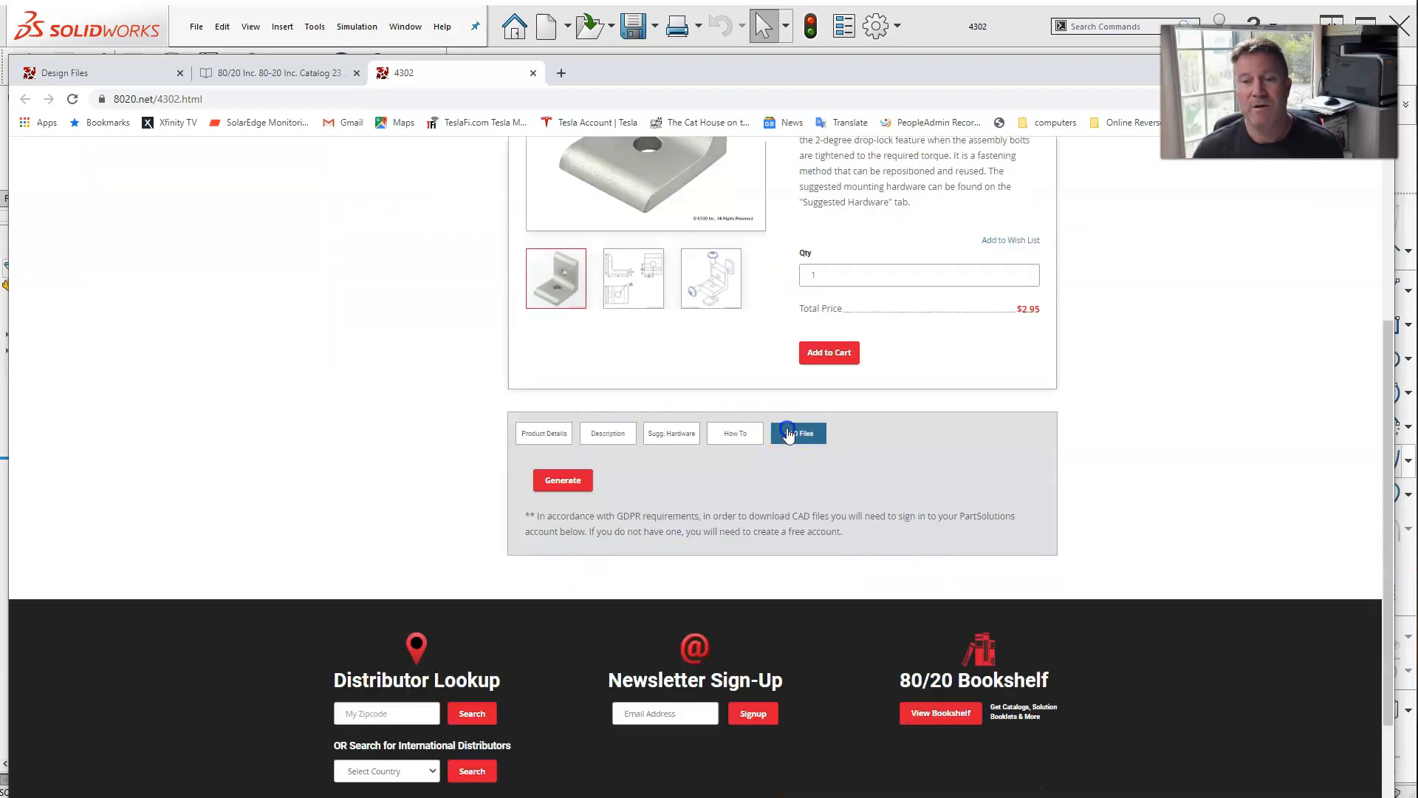
{"action": "left_click", "coordinate": [555, 480]}
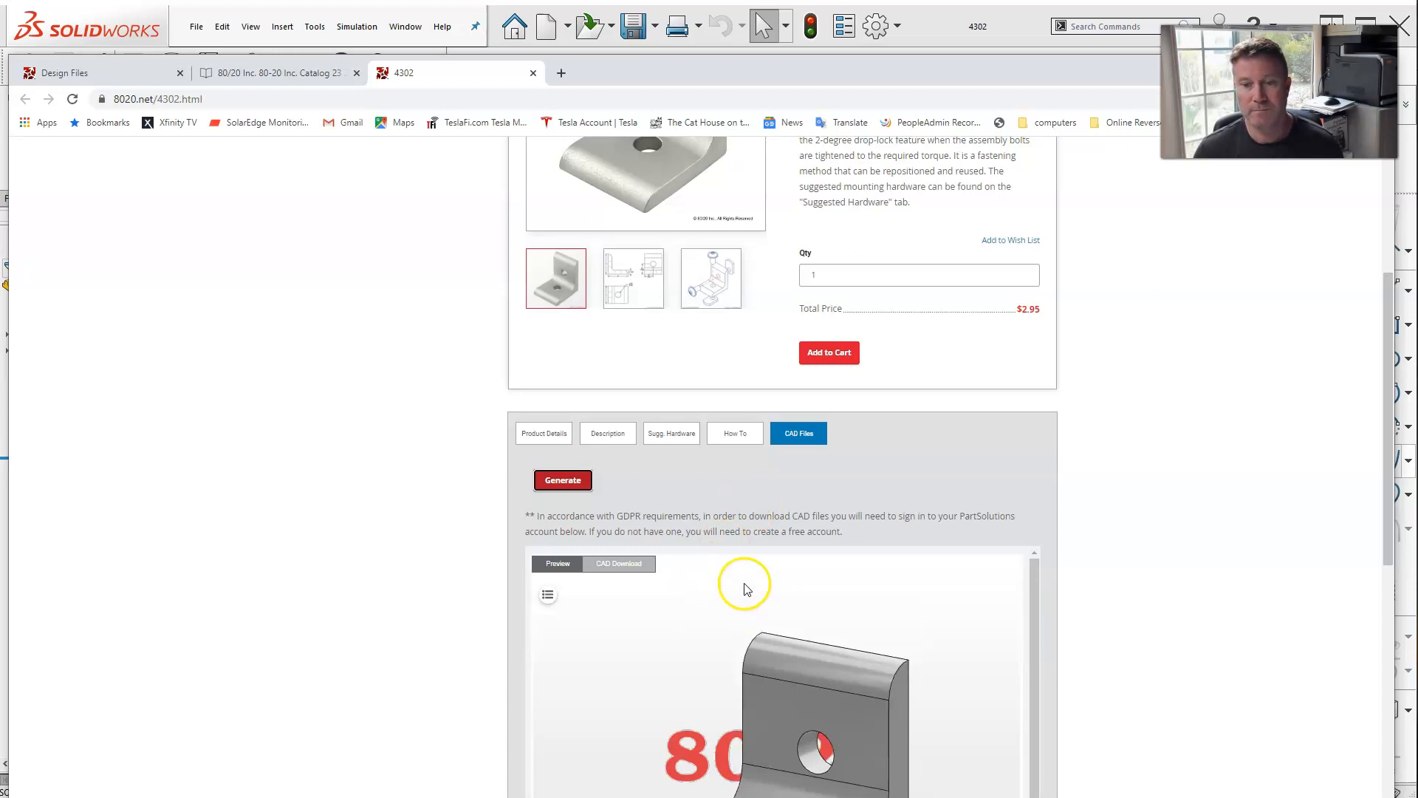
Inspect the bracket in the 3D preview, then download its CAD file and view the downloaded archive's contents.
{"action": "left_click_drag", "start_coordinate": [803, 634], "coordinate": [856, 710]}
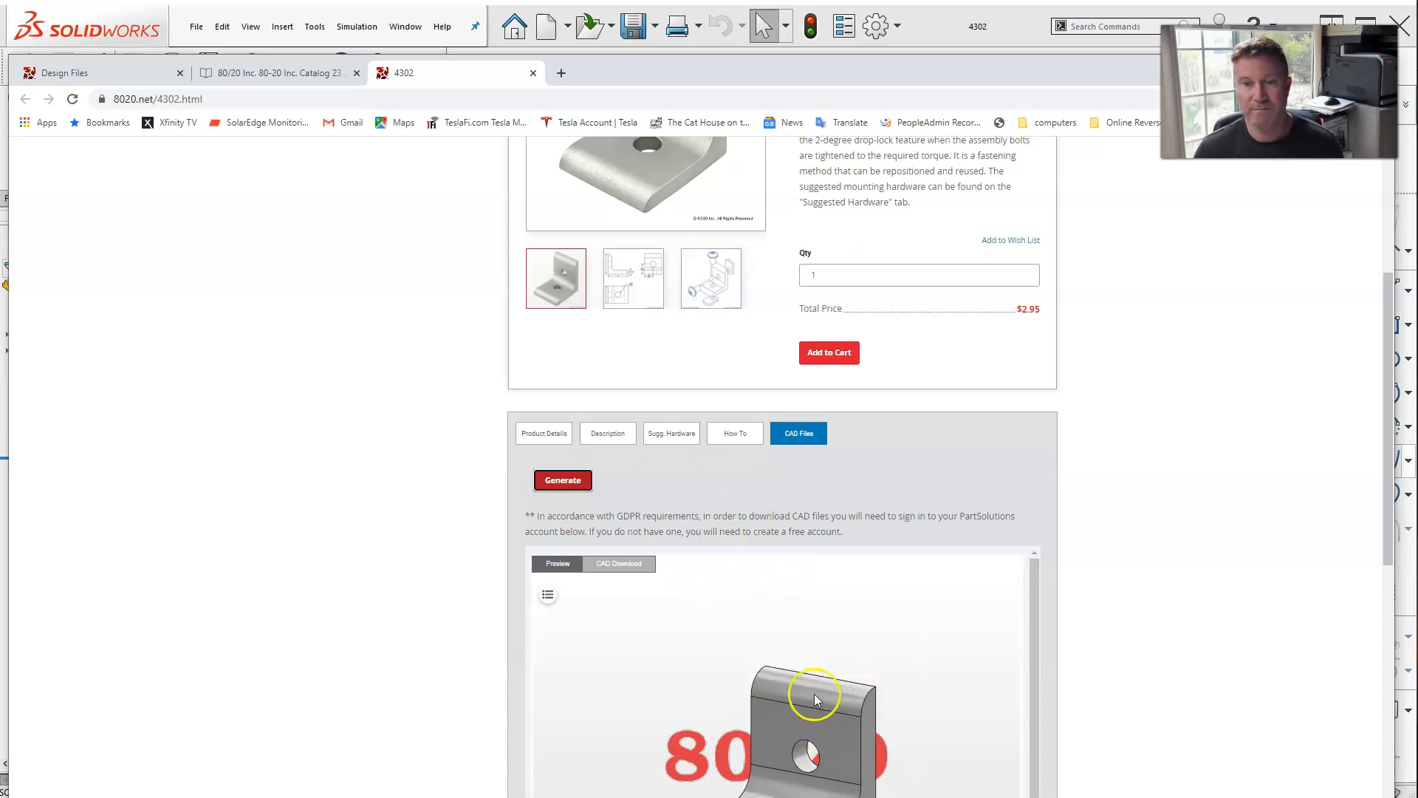
{"action": "scroll", "coordinate": [903, 620], "scroll_direction": "down", "scroll_amount": 2}
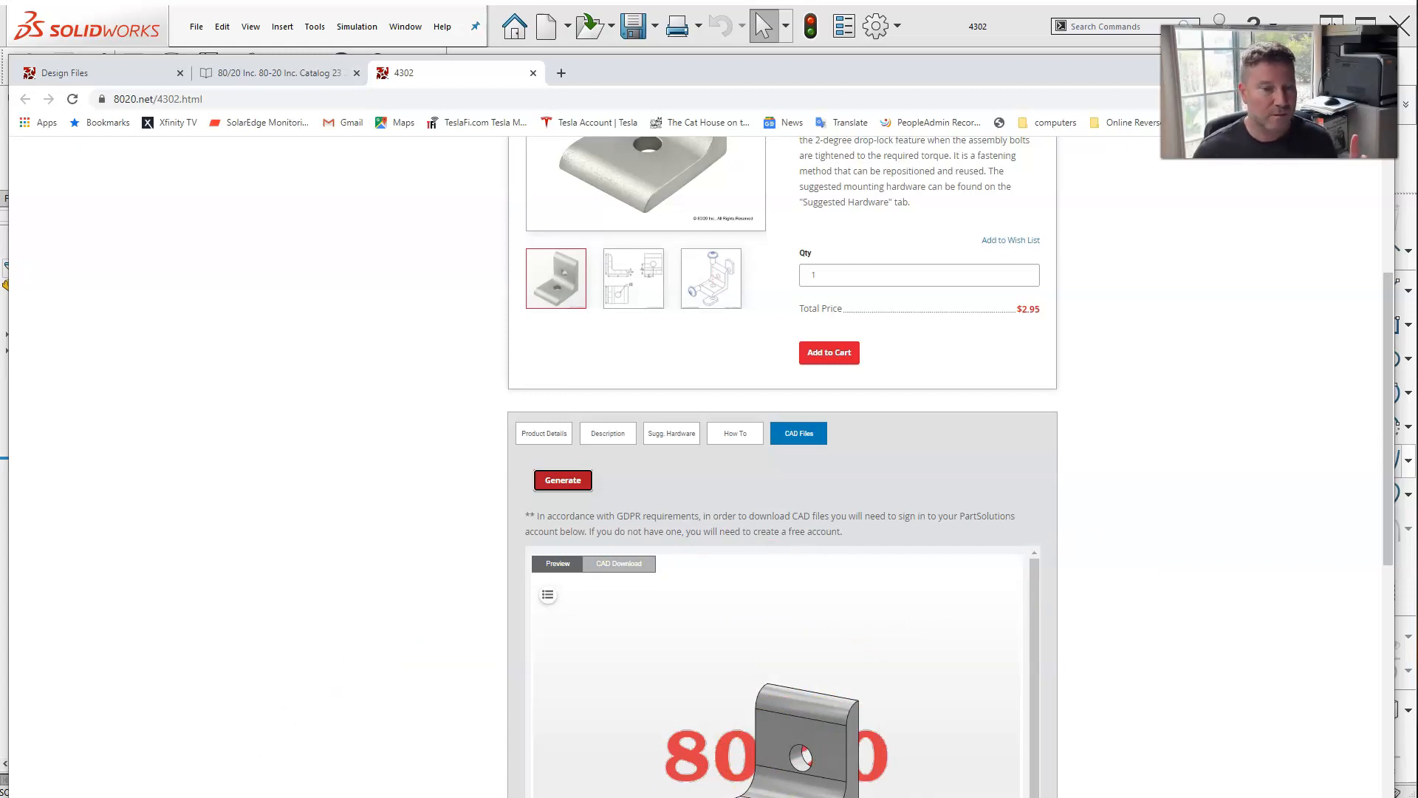
{"action": "left_click", "coordinate": [718, 591]}
{"action": "left_click_drag", "start_coordinate": [772, 623], "coordinate": [684, 702]}
{"action": "left_click", "coordinate": [619, 566]}
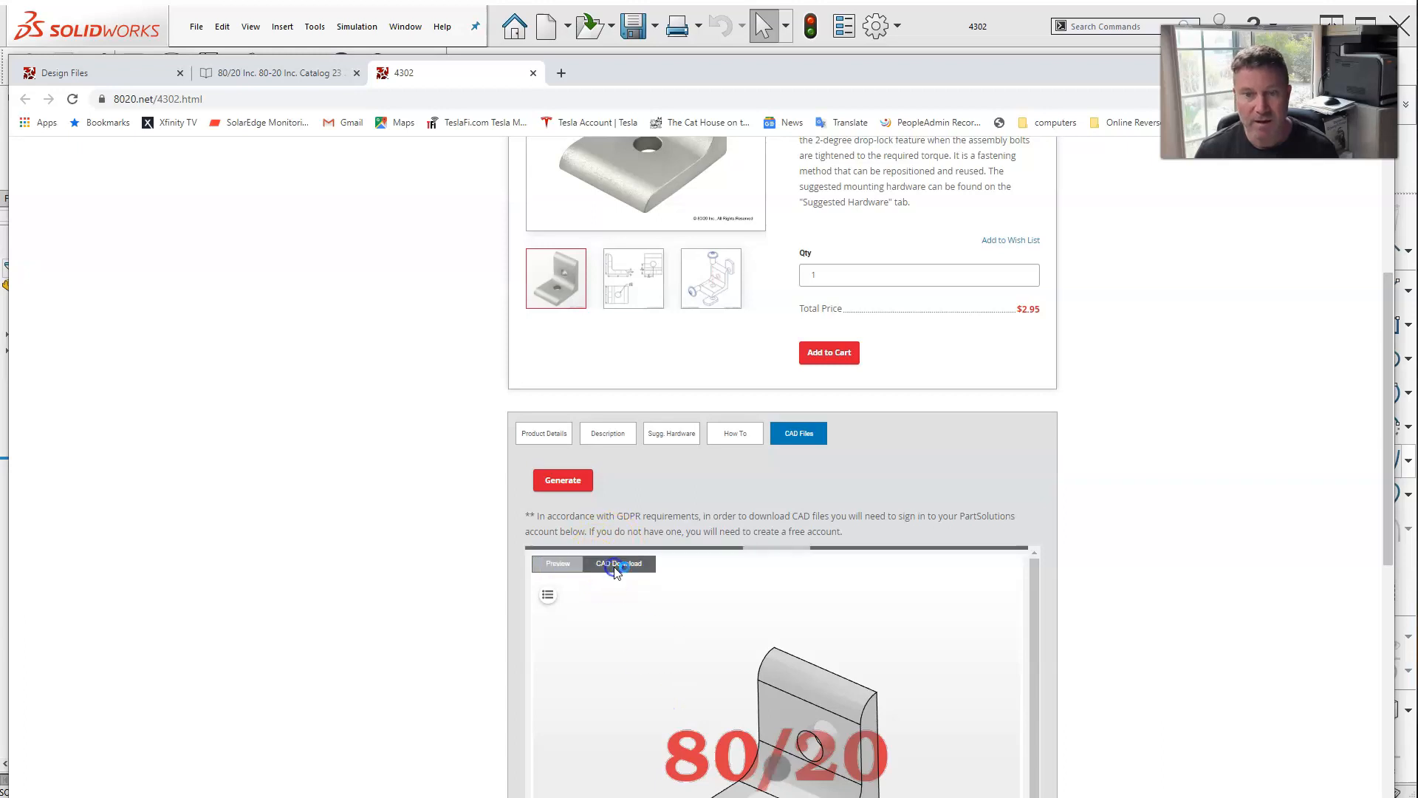
{"action": "left_click", "coordinate": [773, 595]}
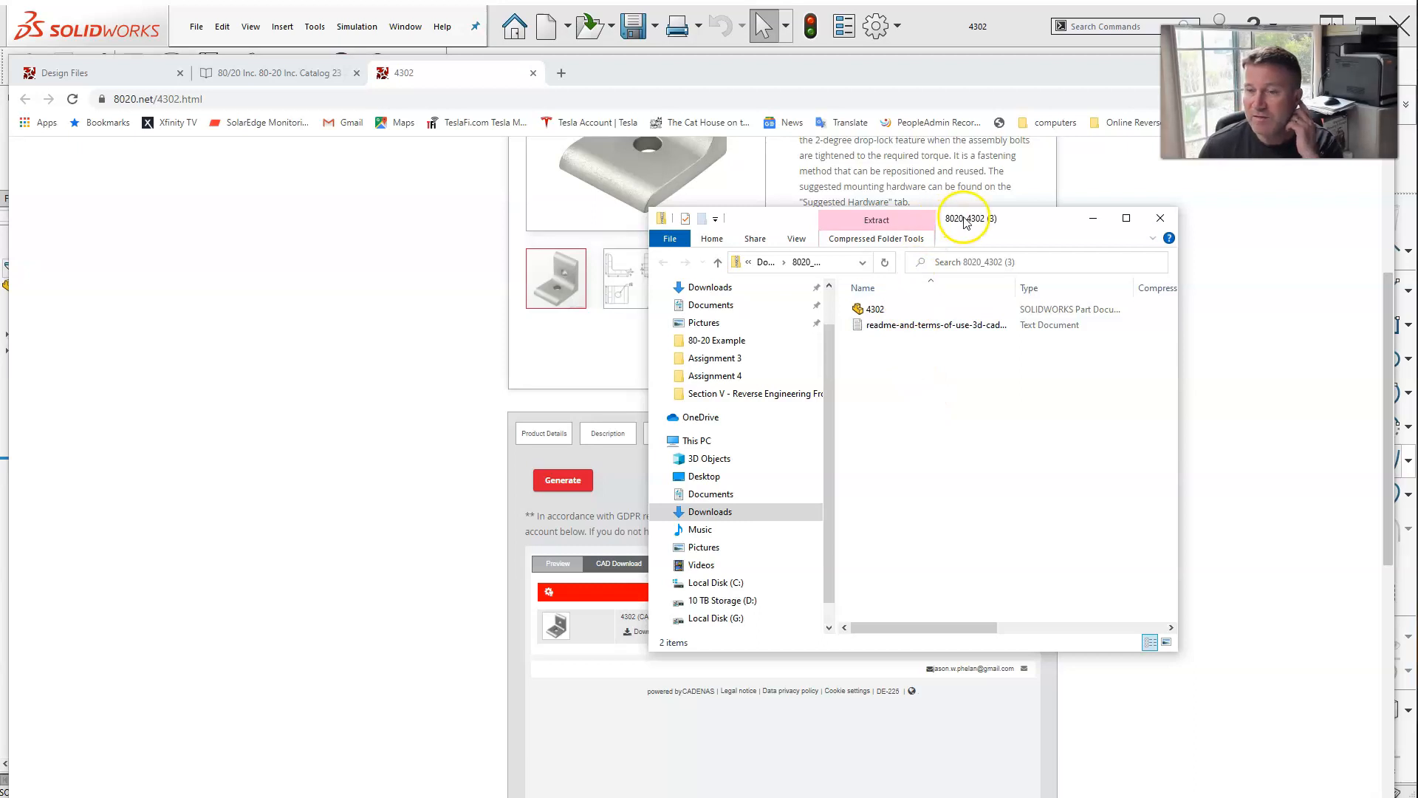
{"action": "left_click_drag", "start_coordinate": [968, 221], "coordinate": [1417, 513]}
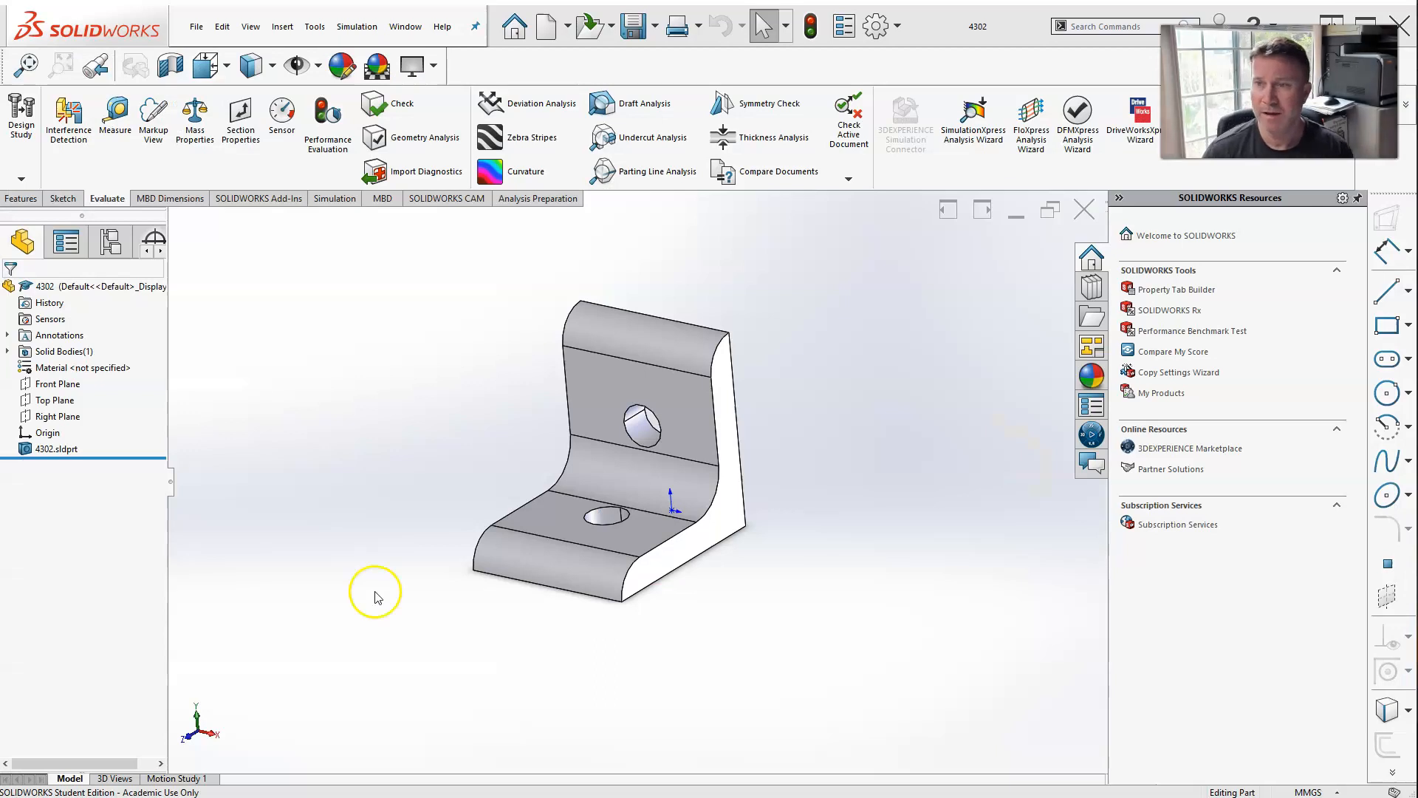
In the SOLIDWORKS 4302 part, create a reference plane midway between the bracket's two opposite side faces.
{"action": "middle_click_drag", "start_coordinate": [521, 584], "coordinate": [755, 527]}
{"action": "middle_click_drag", "start_coordinate": [633, 522], "coordinate": [701, 571]}
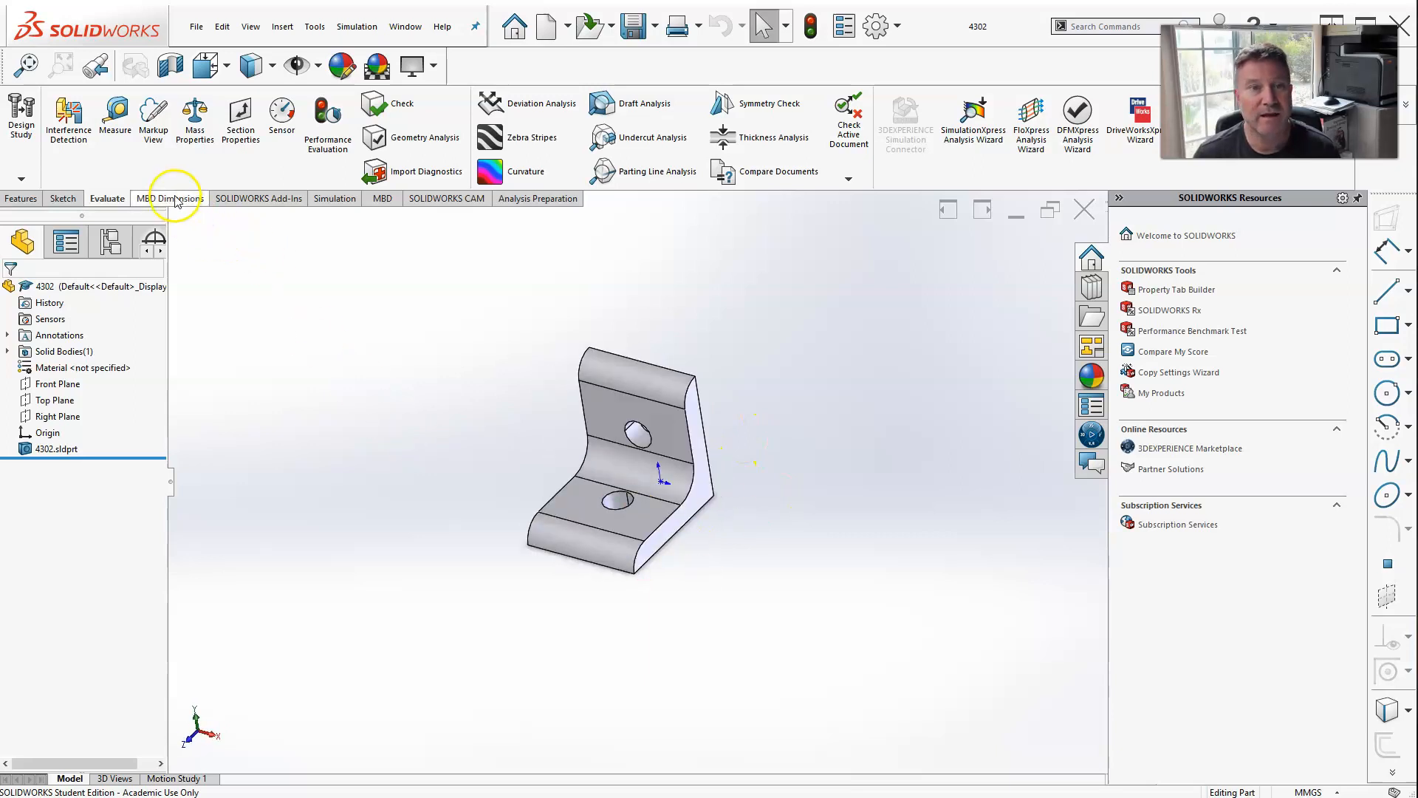
{"action": "left_click", "coordinate": [282, 26]}
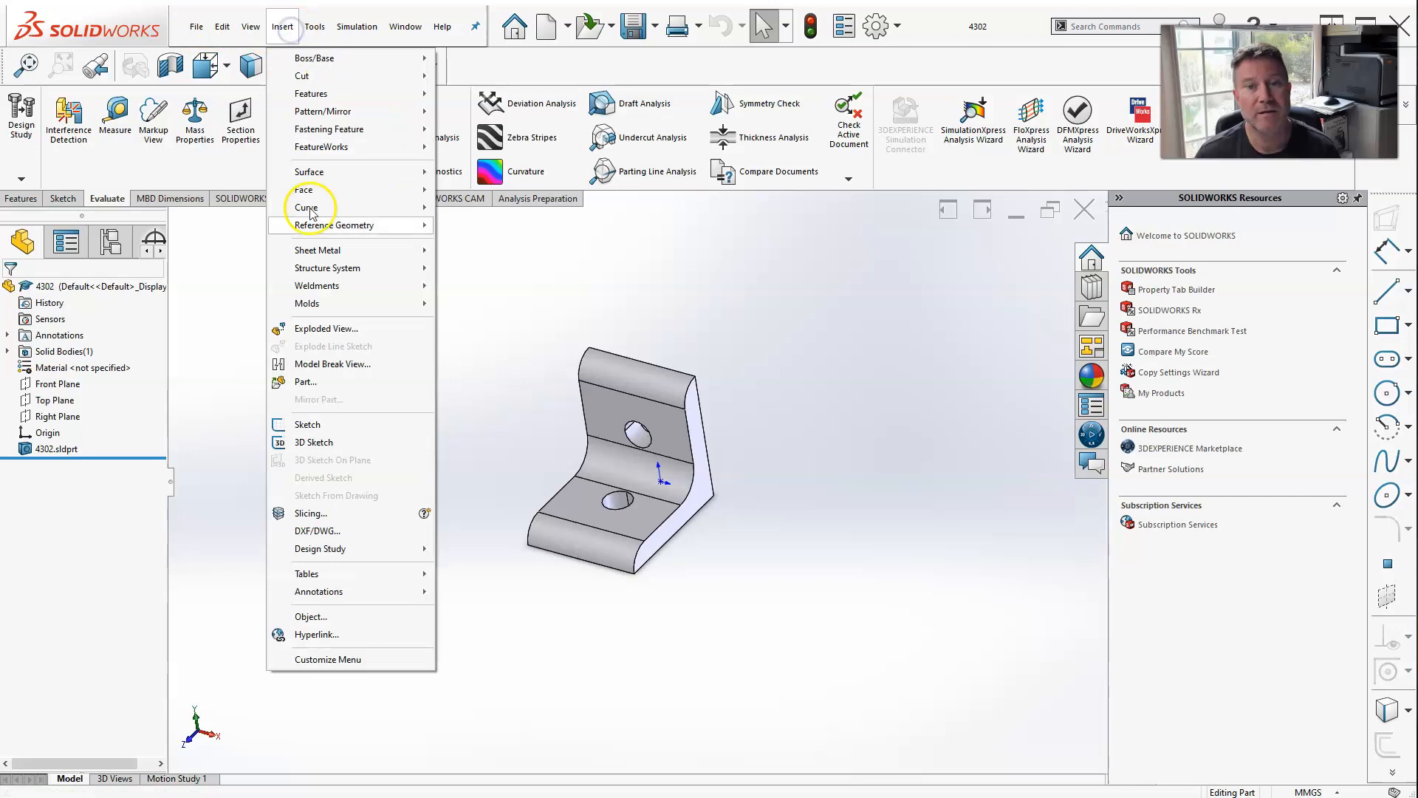
{"action": "mouse_move", "coordinate": [362, 226]}
{"action": "left_click", "coordinate": [454, 233]}
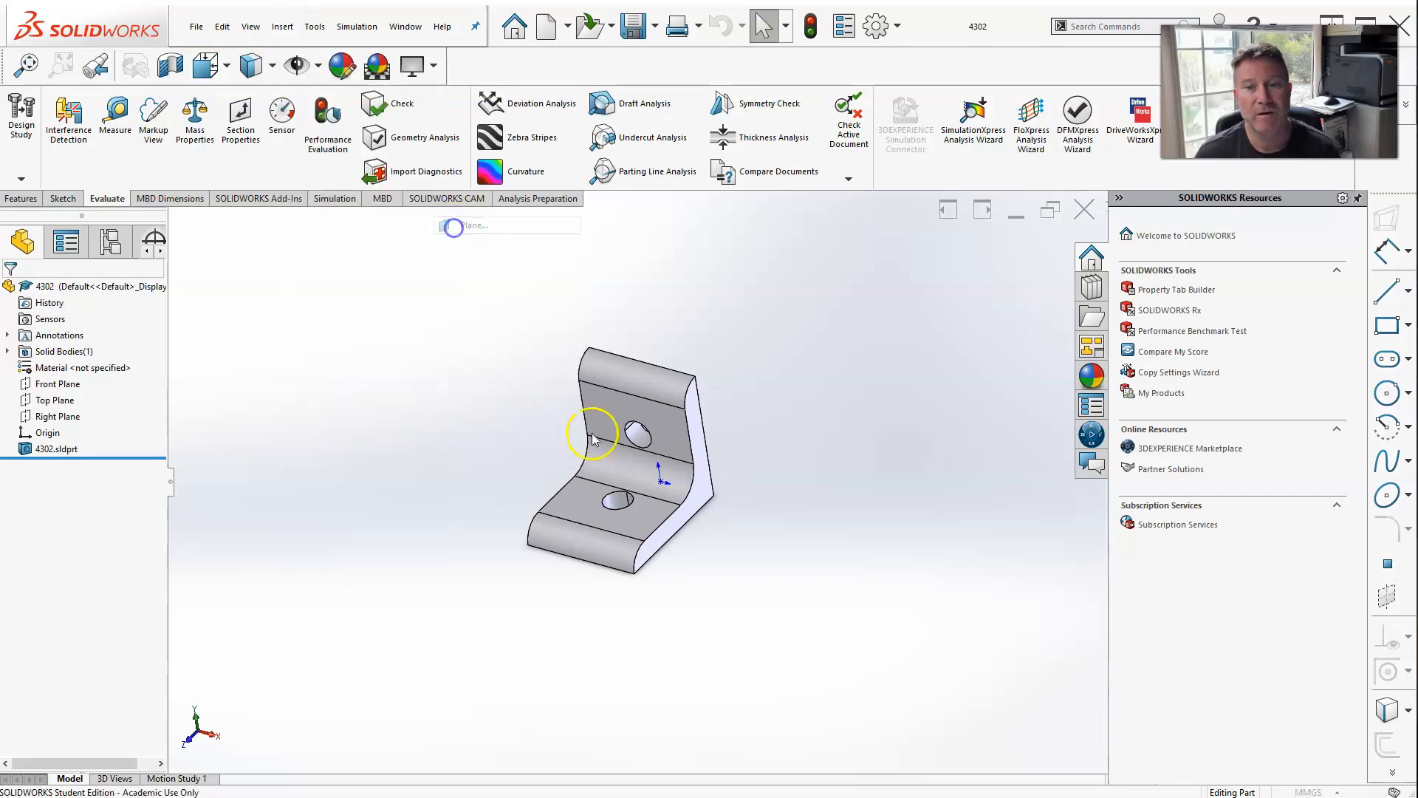
{"action": "left_click", "coordinate": [702, 485]}
{"action": "middle_click_drag", "start_coordinate": [635, 480], "coordinate": [517, 474]}
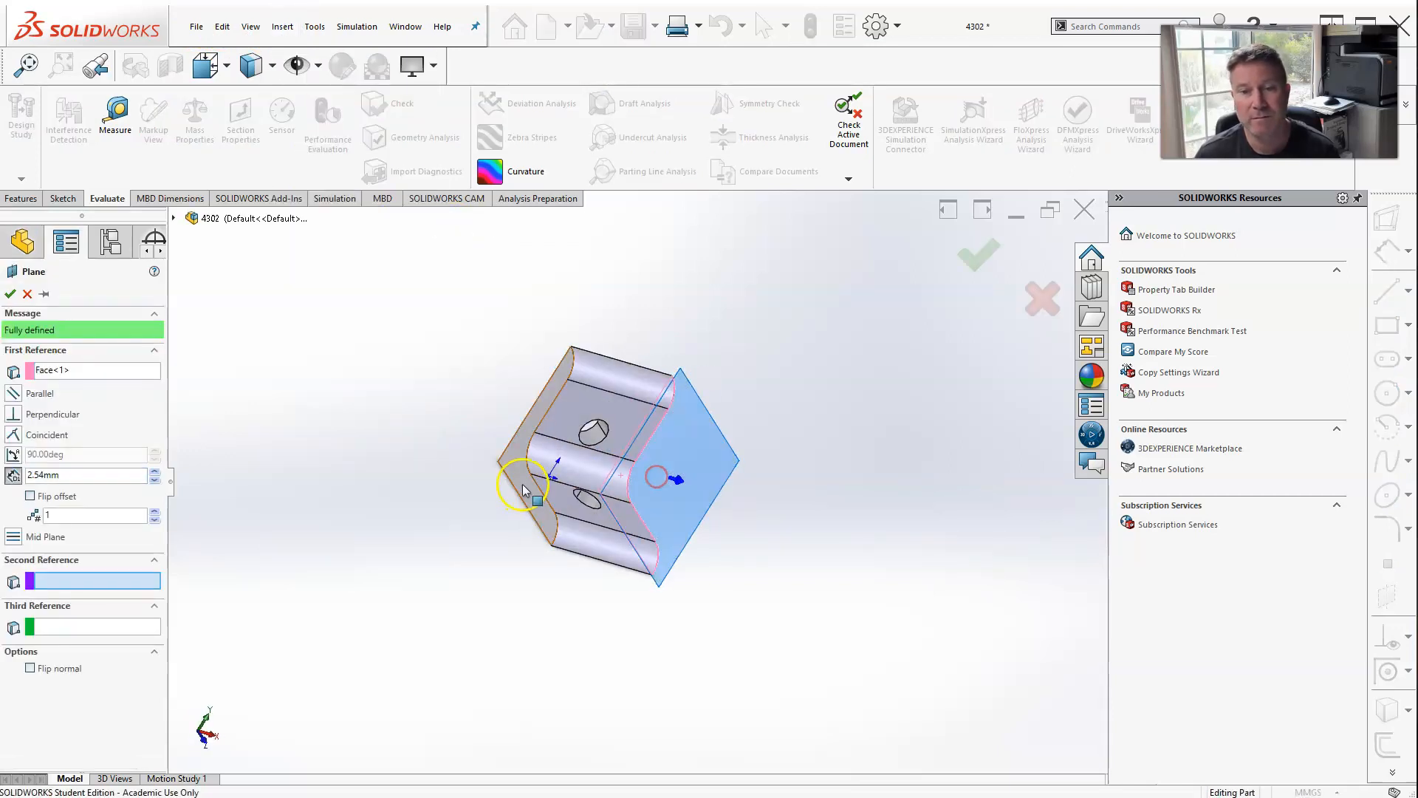
{"action": "left_click", "coordinate": [515, 471]}
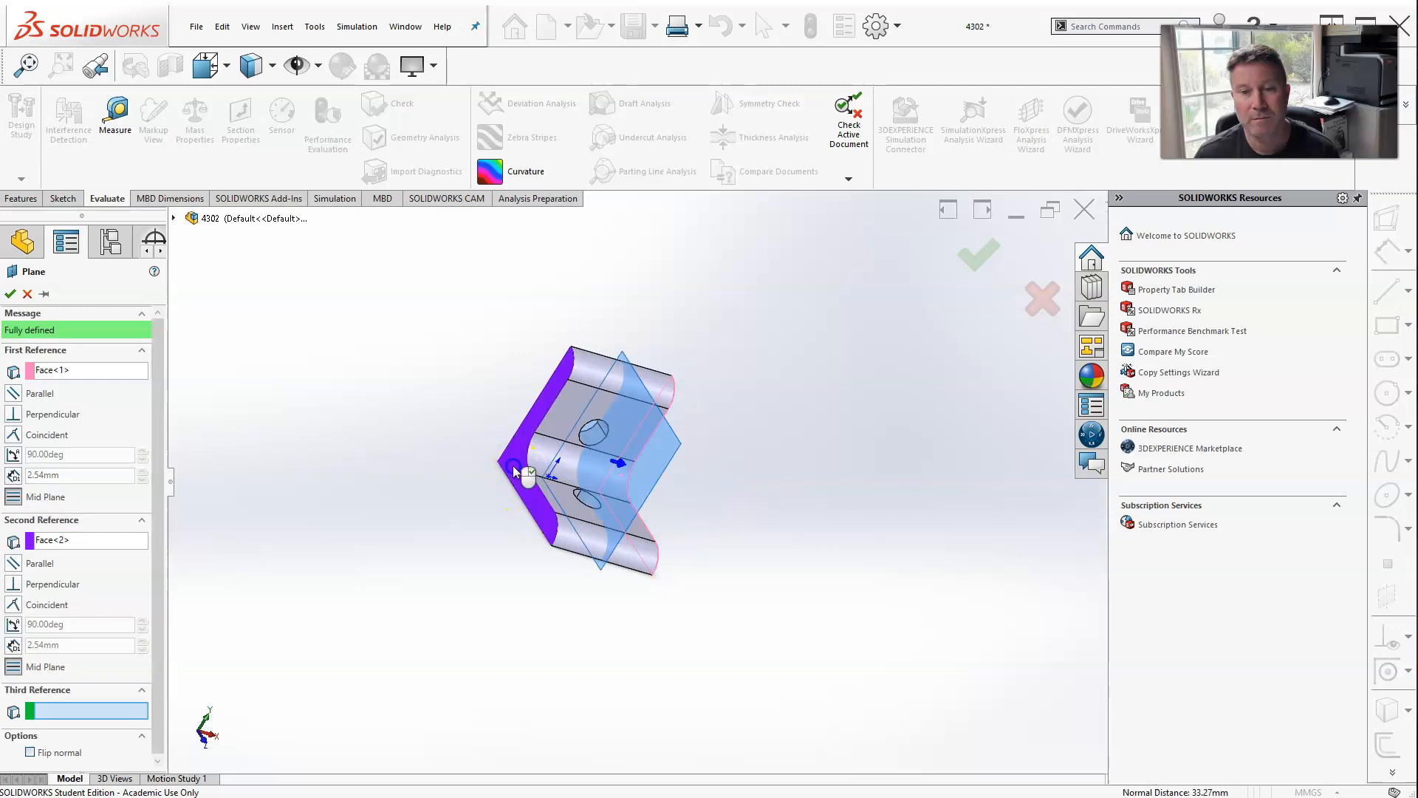
{"action": "left_click", "coordinate": [978, 275]}
Create a reference axis through the cylindrical face of the hole in the bracket's upper leg.
{"action": "left_click", "coordinate": [282, 27]}
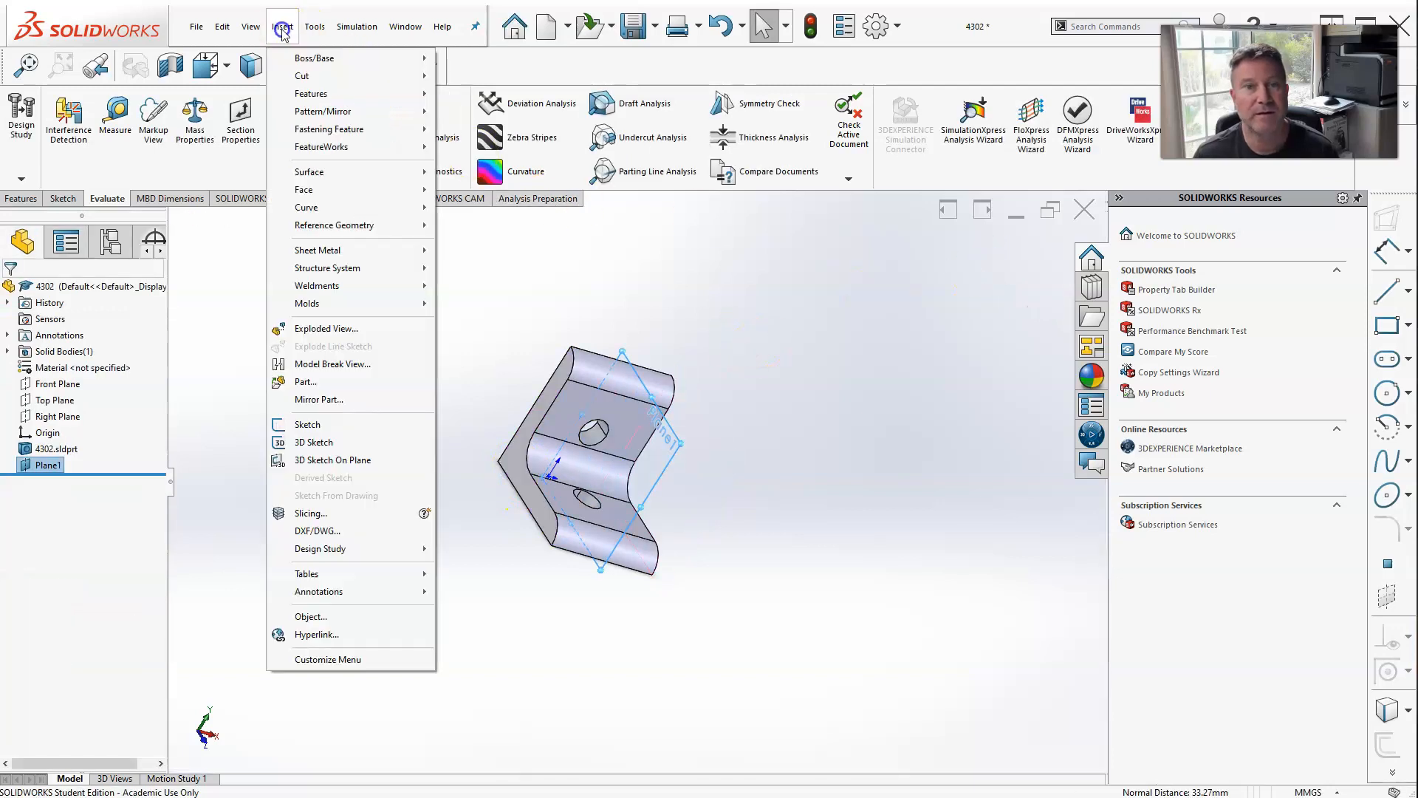
{"action": "left_click", "coordinate": [314, 28]}
{"action": "left_click", "coordinate": [283, 27]}
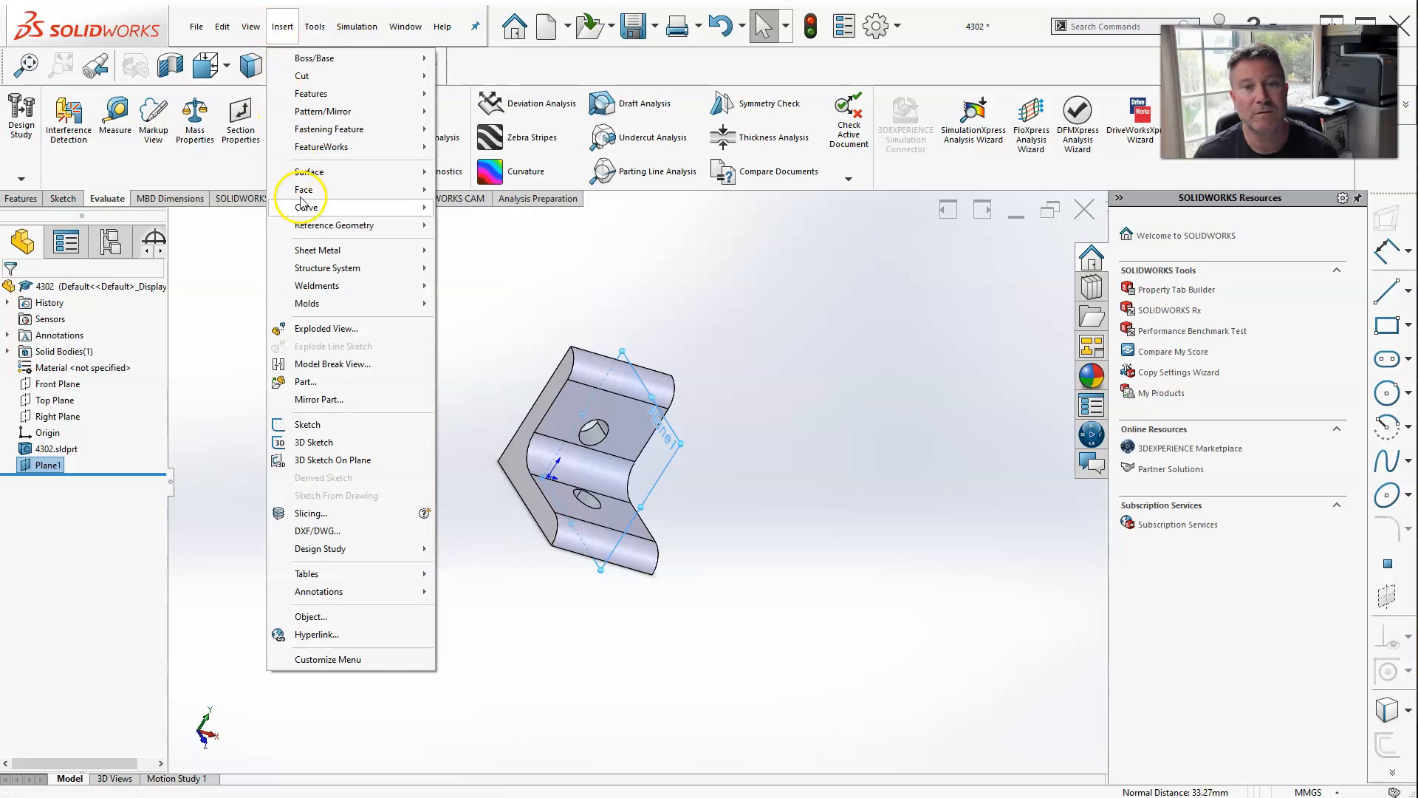
{"action": "mouse_move", "coordinate": [355, 225]}
{"action": "left_click", "coordinate": [471, 260]}
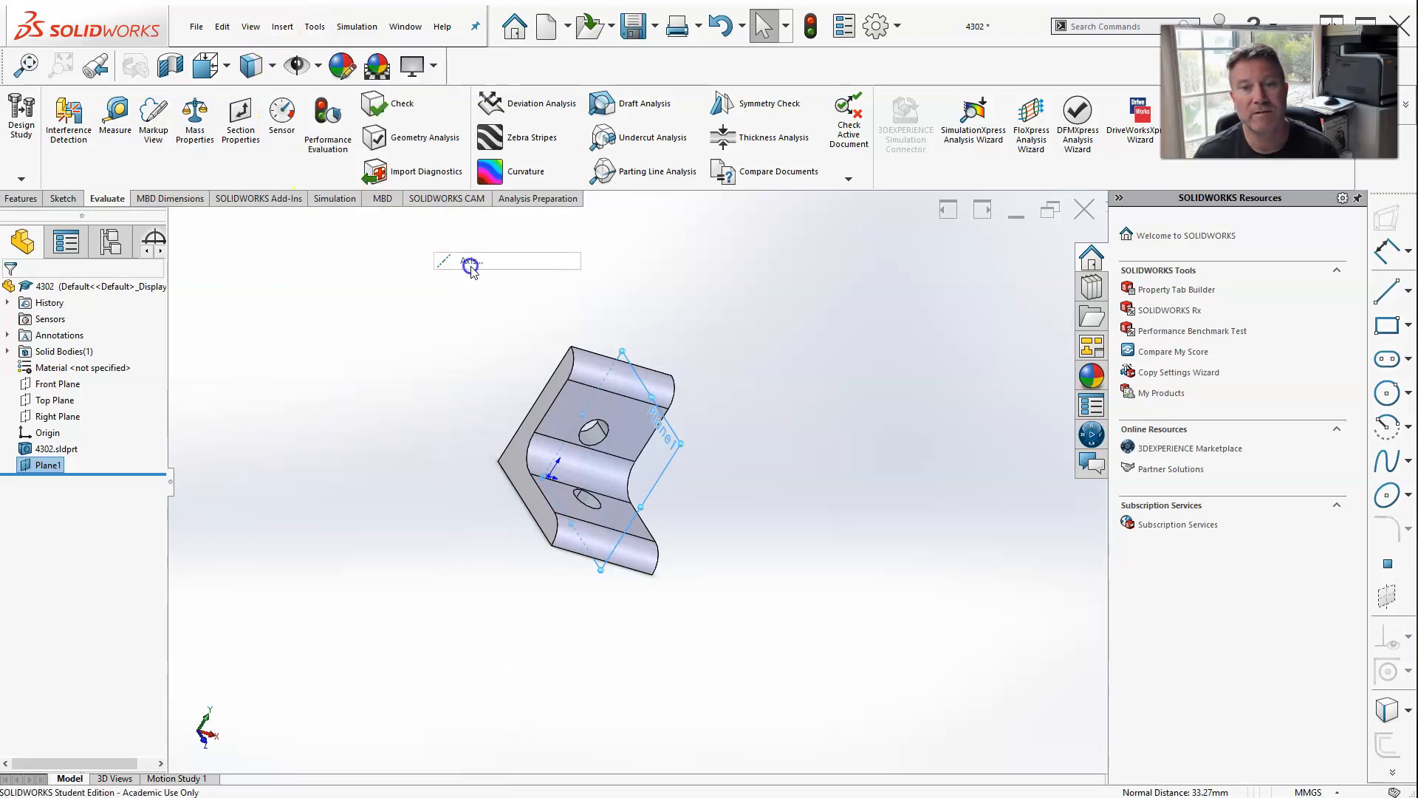
{"action": "scroll", "coordinate": [586, 428], "scroll_direction": "down", "scroll_amount": 2}
{"action": "left_click", "coordinate": [606, 443]}
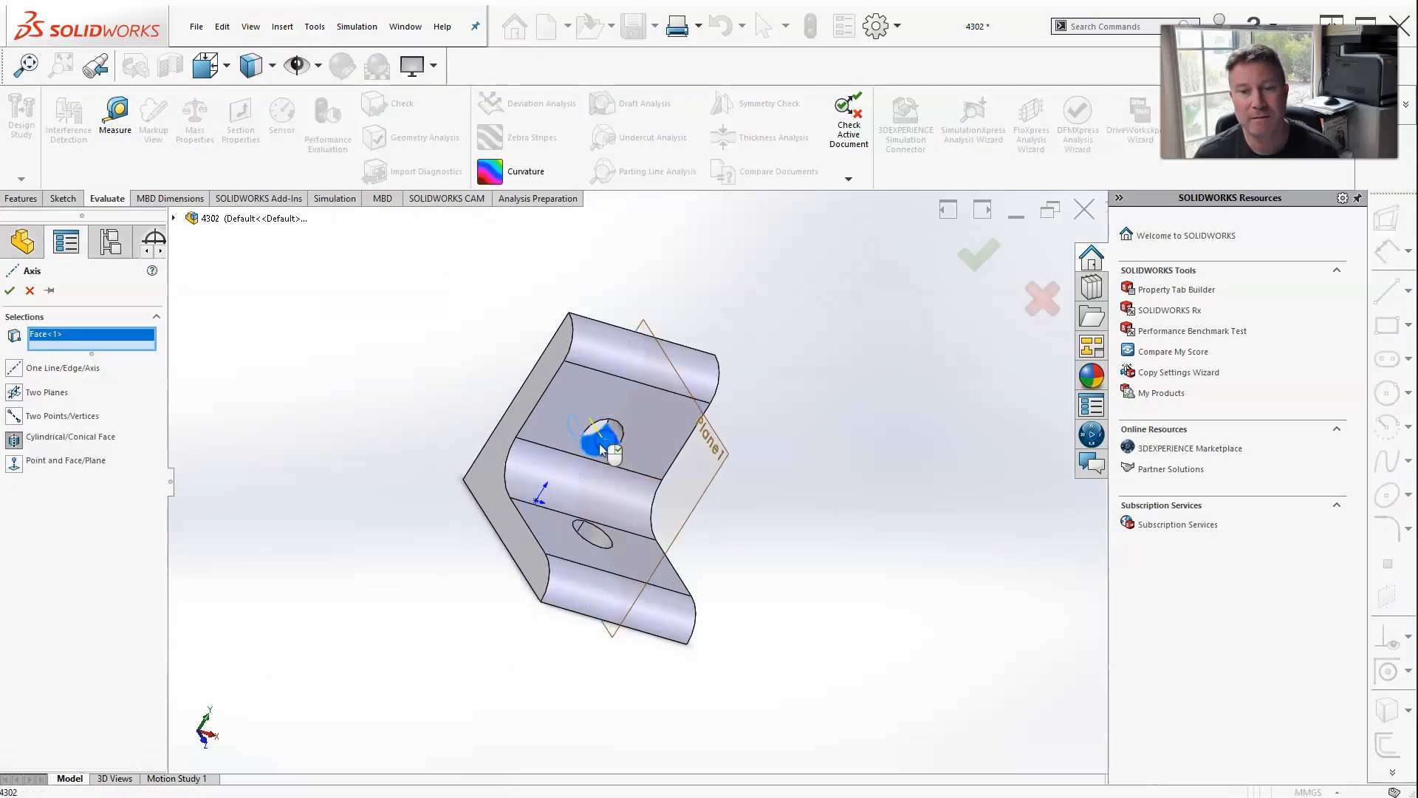
{"action": "key", "text": "Return"}
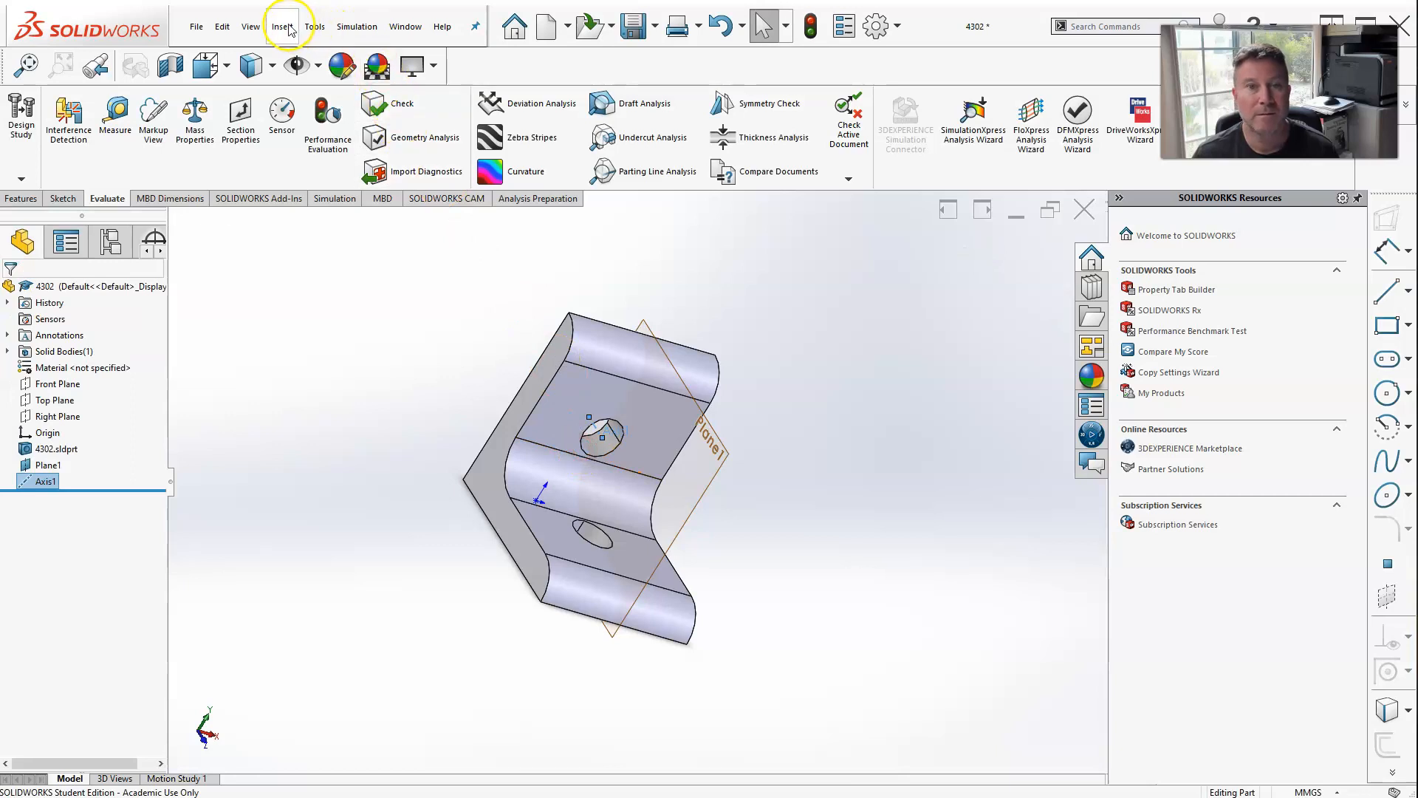
Create a reference axis through the hole in the bracket's lower leg and save the part.
{"action": "left_click", "coordinate": [288, 28]}
{"action": "mouse_move", "coordinate": [347, 225]}
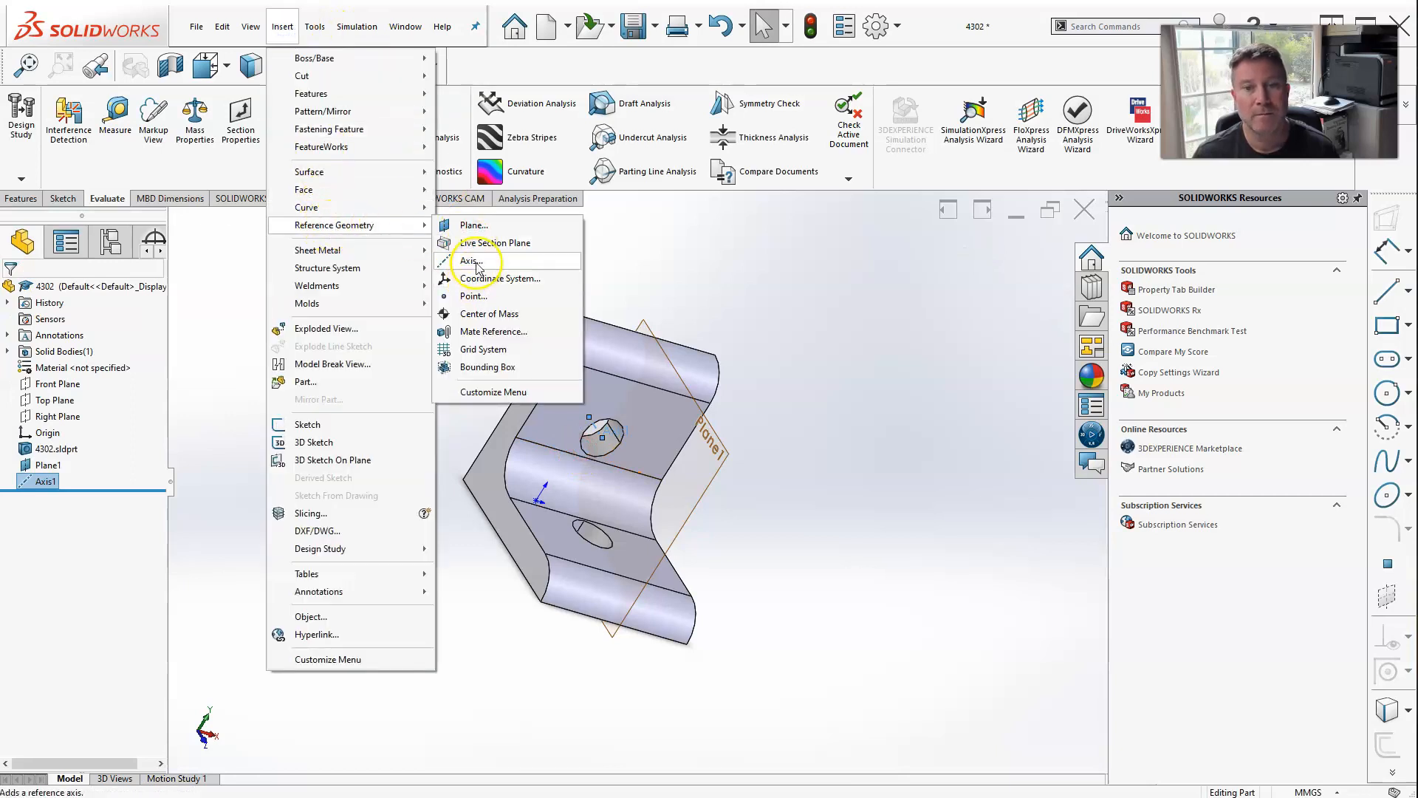
{"action": "left_click", "coordinate": [473, 262]}
{"action": "left_click", "coordinate": [602, 539]}
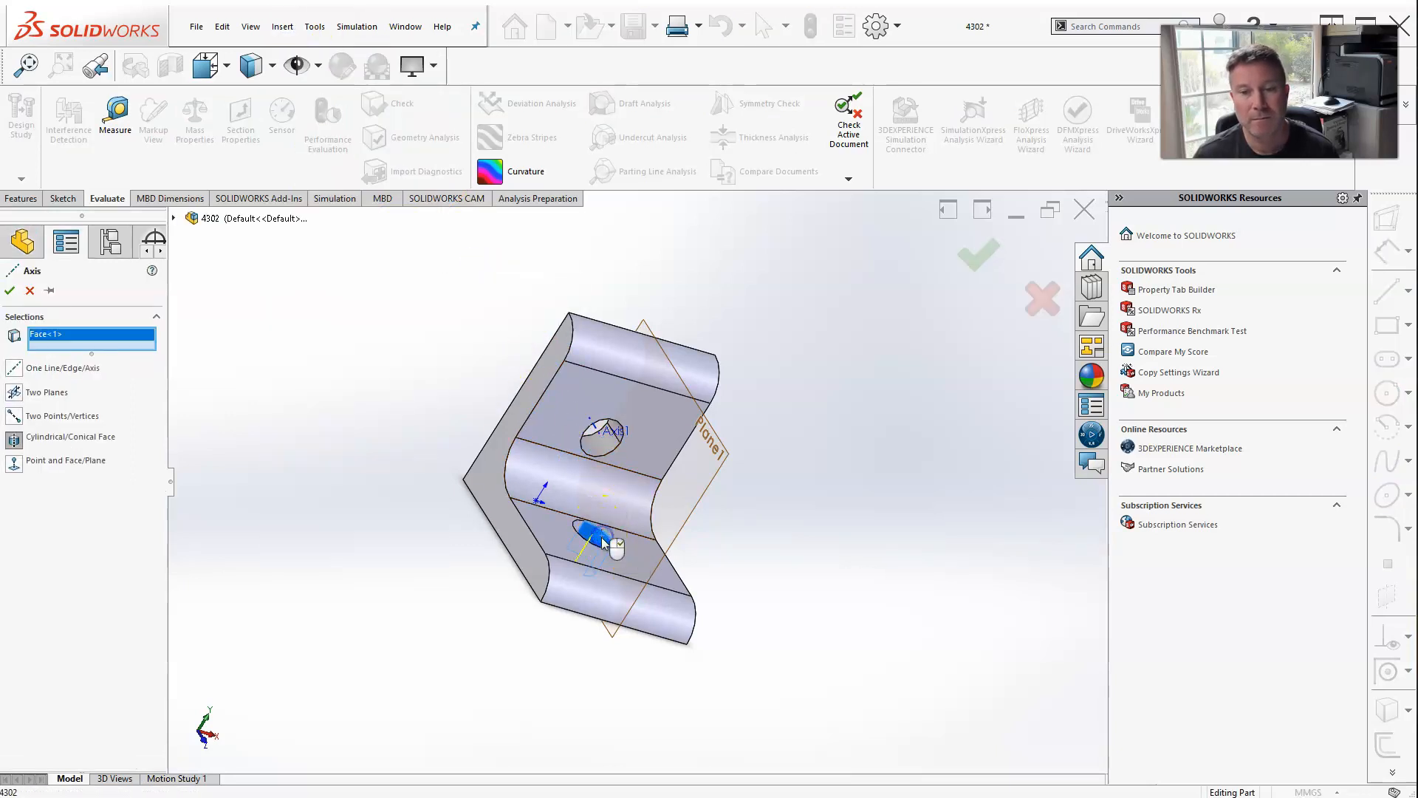
{"action": "key", "text": "Return"}
{"action": "mouse_move", "coordinate": [368, 397]}
{"action": "middle_mouse_down"}
{"action": "mouse_move", "coordinate": [435, 421]}
{"action": "mouse_move", "coordinate": [383, 419]}
{"action": "middle_mouse_up"}
{"action": "key", "text": "ctrl+s"}
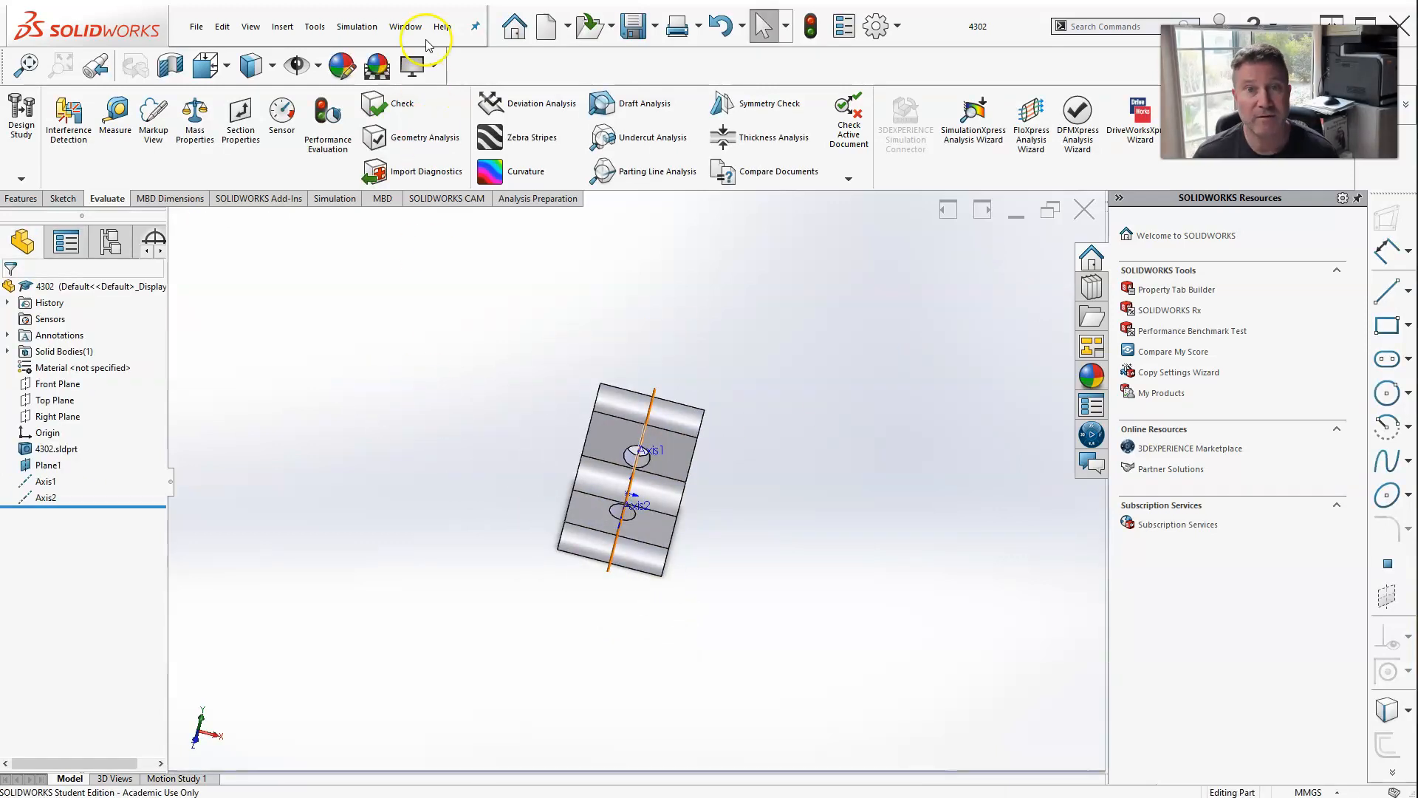
Switch to the 8020 Frame Assembly and insert one 4302 bracket inside the frame opening near its upper corner.
{"action": "left_click", "coordinate": [406, 26]}
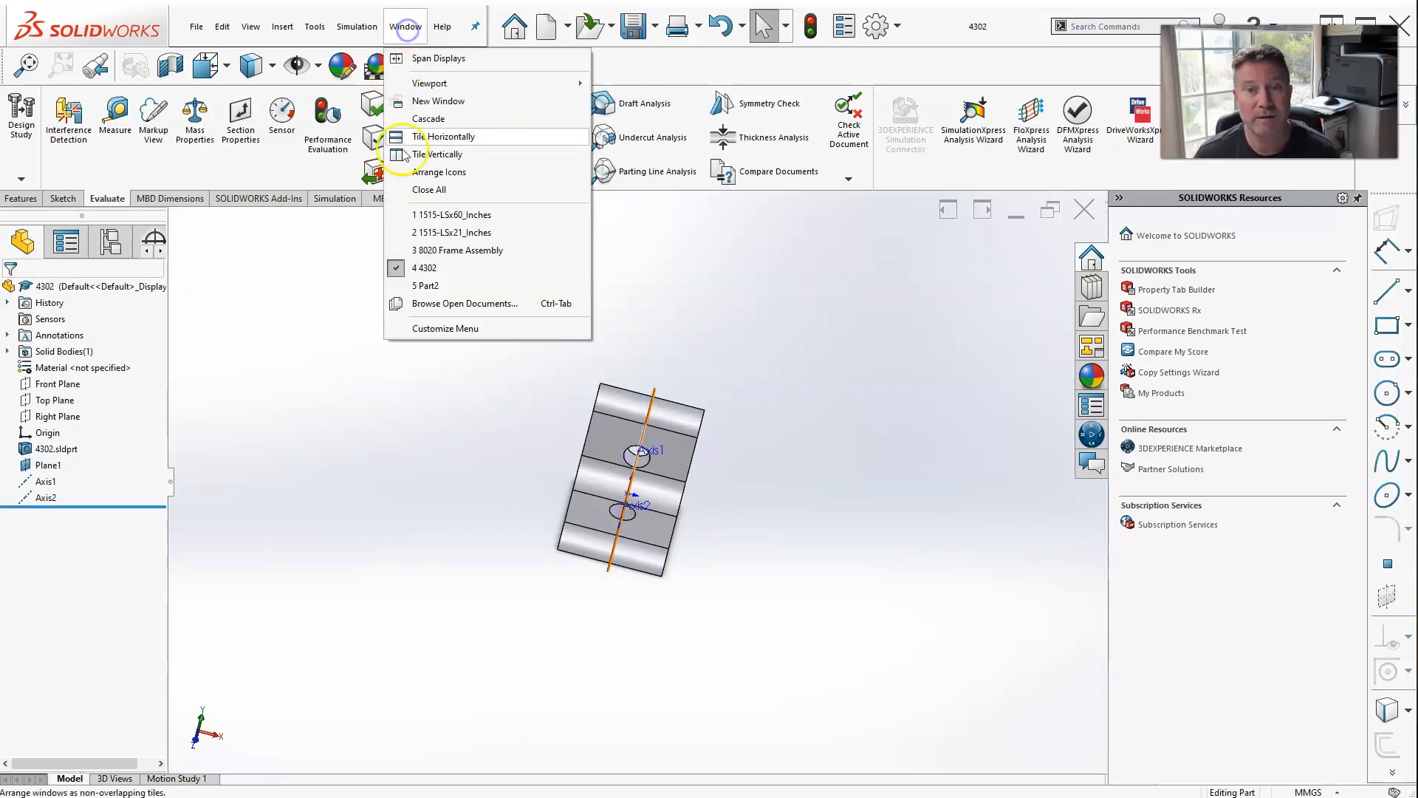
{"action": "left_click", "coordinate": [422, 251]}
{"action": "left_click", "coordinate": [899, 431]}
{"action": "middle_click_drag", "start_coordinate": [734, 456], "coordinate": [761, 373]}
{"action": "scroll", "coordinate": [665, 481], "scroll_direction": "up", "scroll_amount": 4}
{"action": "scroll", "coordinate": [612, 554], "scroll_direction": "down", "scroll_amount": 4}
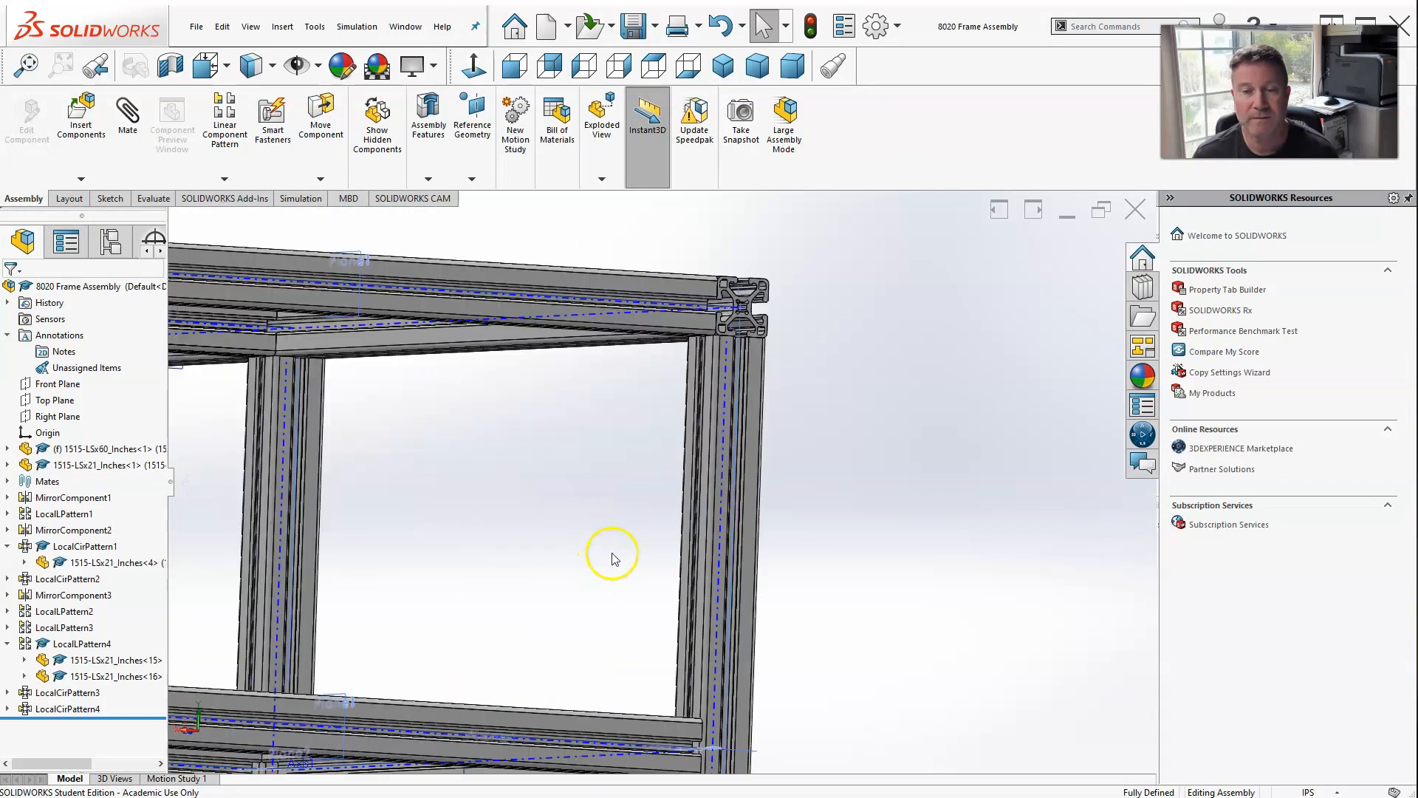
{"action": "middle_click_drag", "start_coordinate": [628, 502], "coordinate": [626, 516]}
{"action": "scroll", "coordinate": [626, 517], "scroll_direction": "down", "scroll_amount": 1}
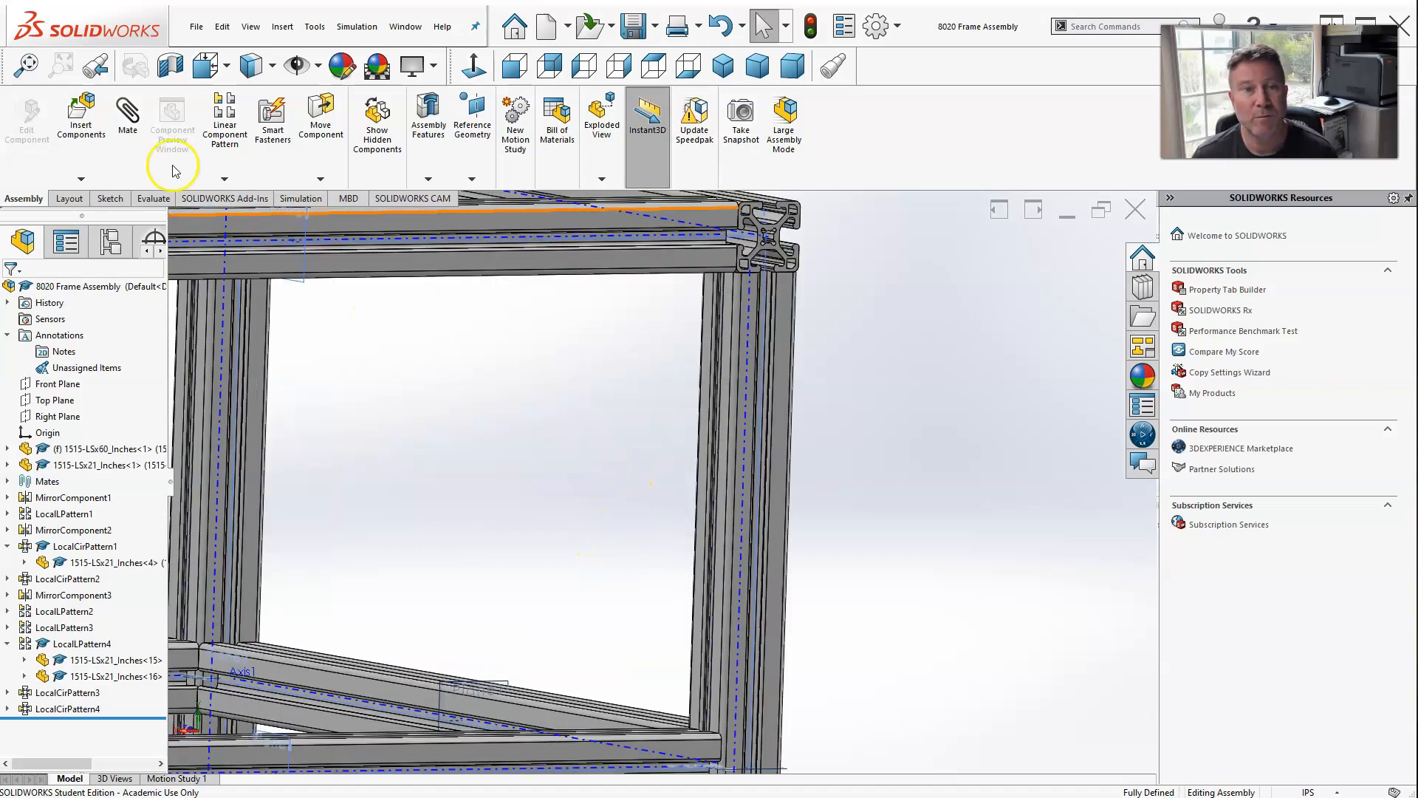
{"action": "left_click", "coordinate": [108, 132]}
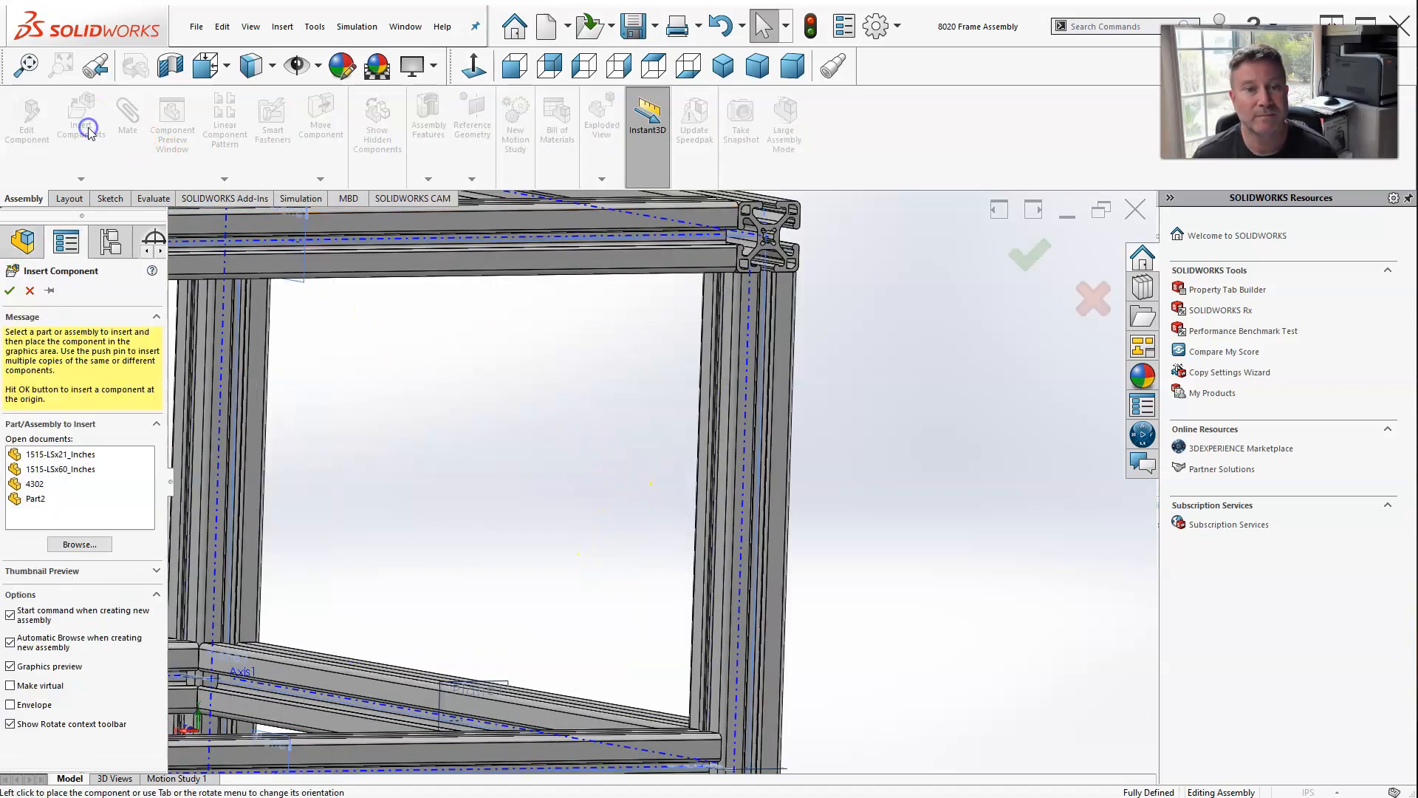
{"action": "left_click", "coordinate": [34, 485]}
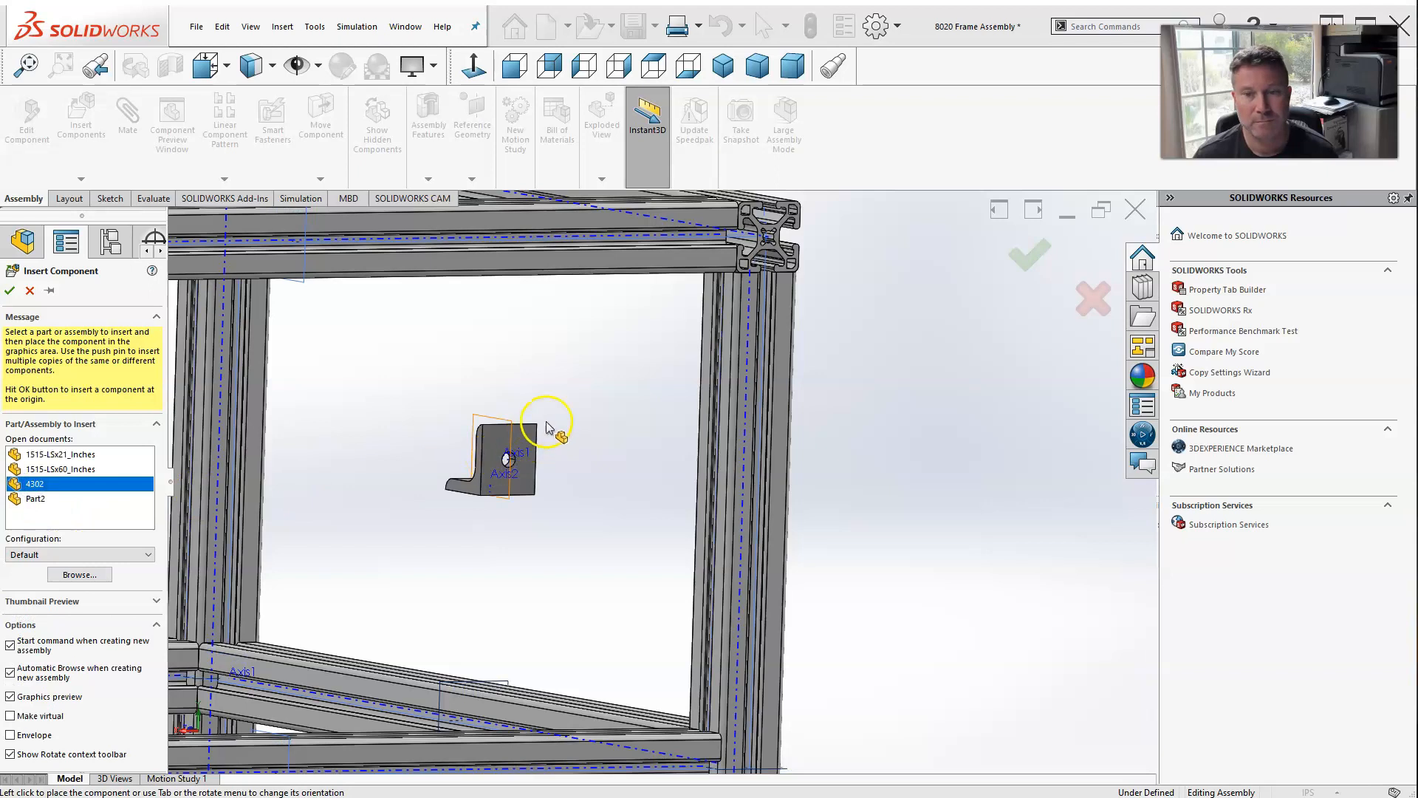
{"action": "left_click", "coordinate": [625, 341]}
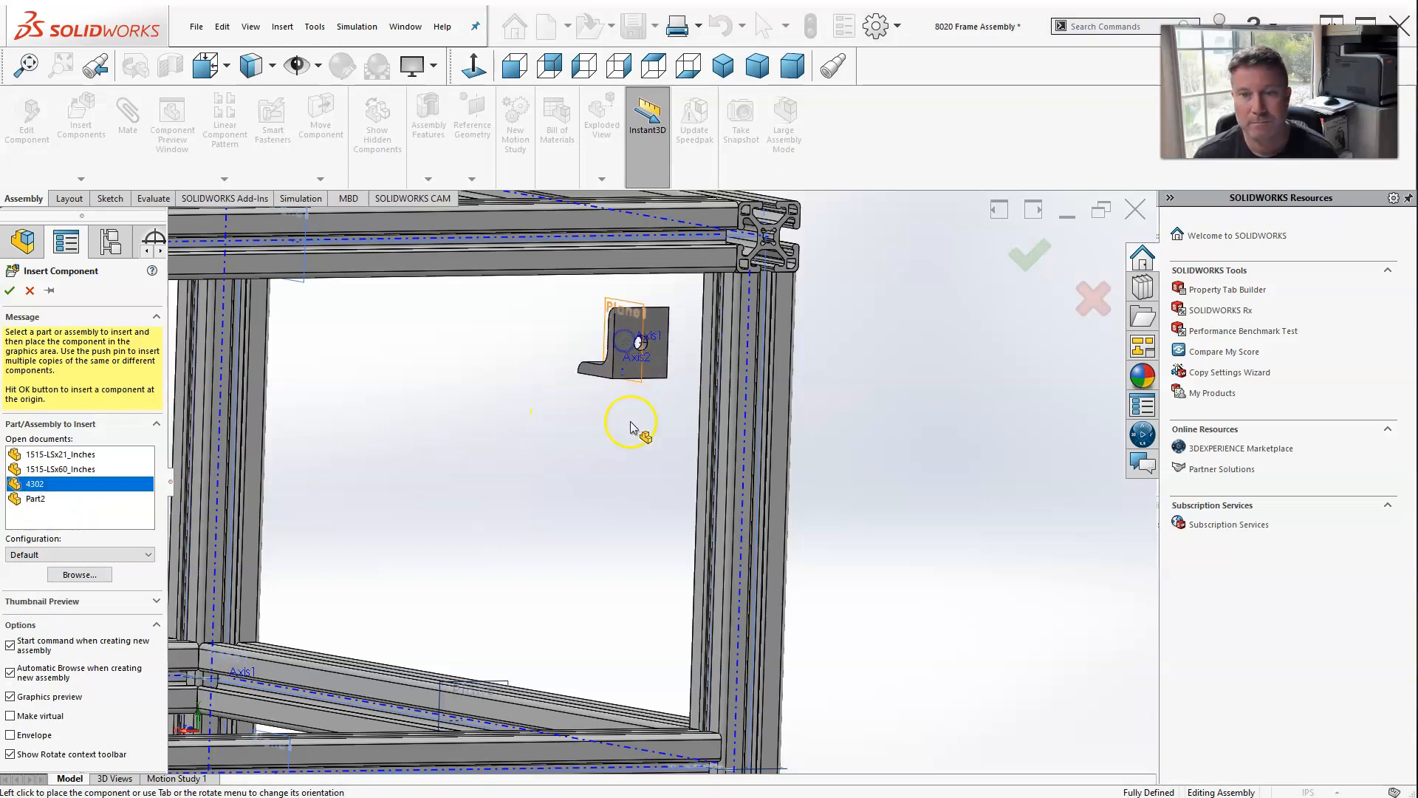
{"action": "scroll", "coordinate": [630, 432], "scroll_direction": "down", "scroll_amount": 3}
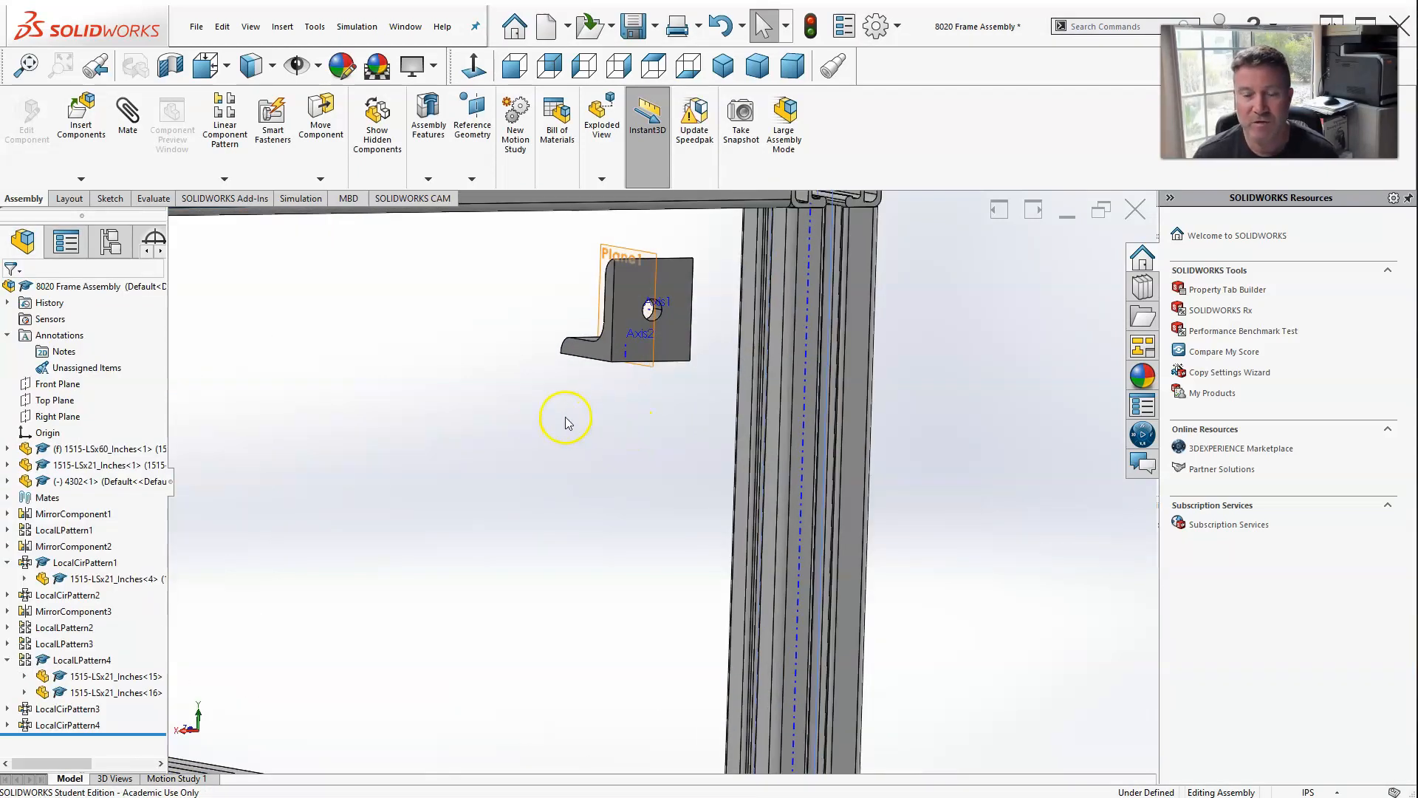
Rotate the 4302 bracket freely so its two legs line up with the upper rail and the corner upright.
{"action": "scroll", "coordinate": [568, 417], "scroll_direction": "up", "scroll_amount": 5}
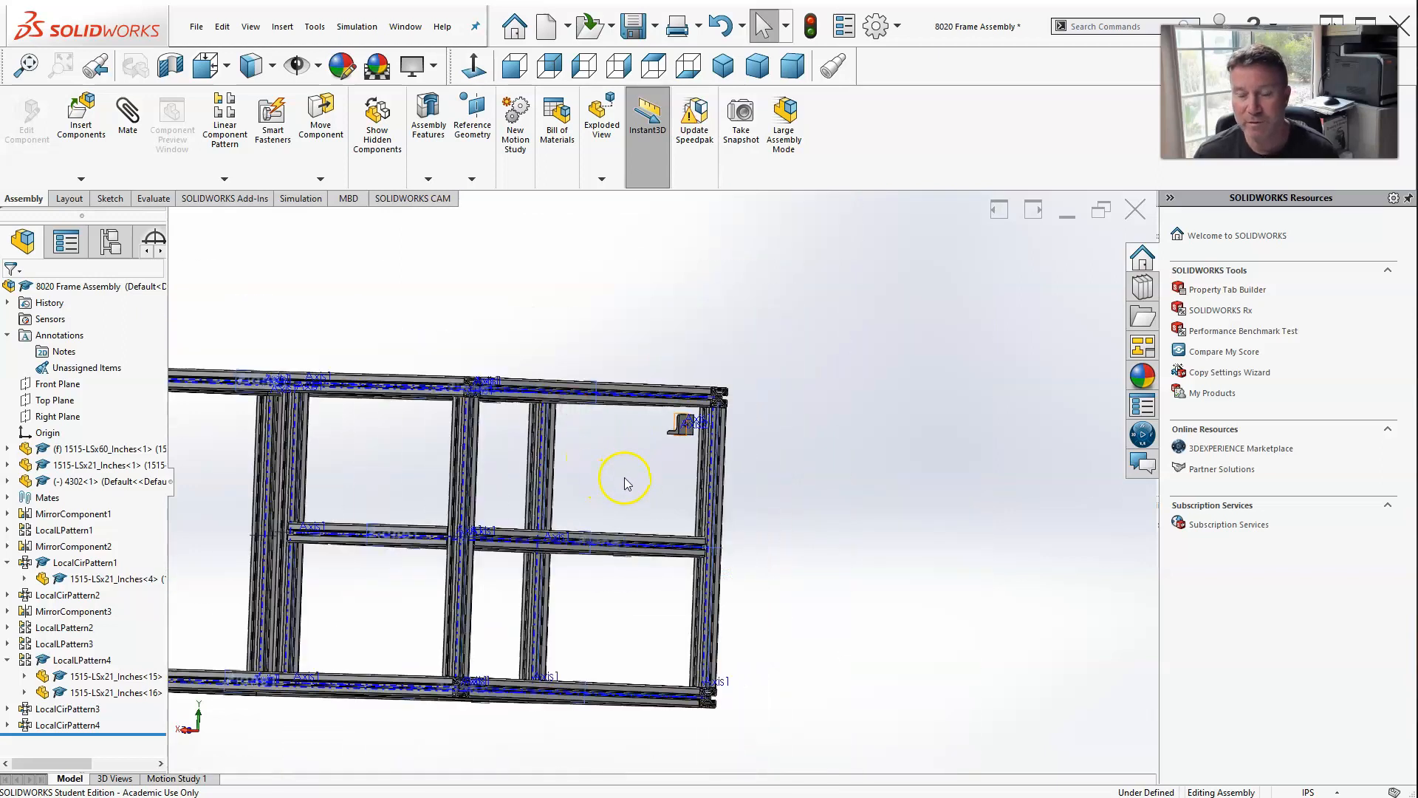
{"action": "scroll", "coordinate": [632, 473], "scroll_direction": "down", "scroll_amount": 3}
{"action": "mouse_move", "coordinate": [639, 458]}
{"action": "middle_mouse_down"}
{"action": "mouse_move", "coordinate": [671, 456]}
{"action": "mouse_move", "coordinate": [621, 465]}
{"action": "middle_mouse_up"}
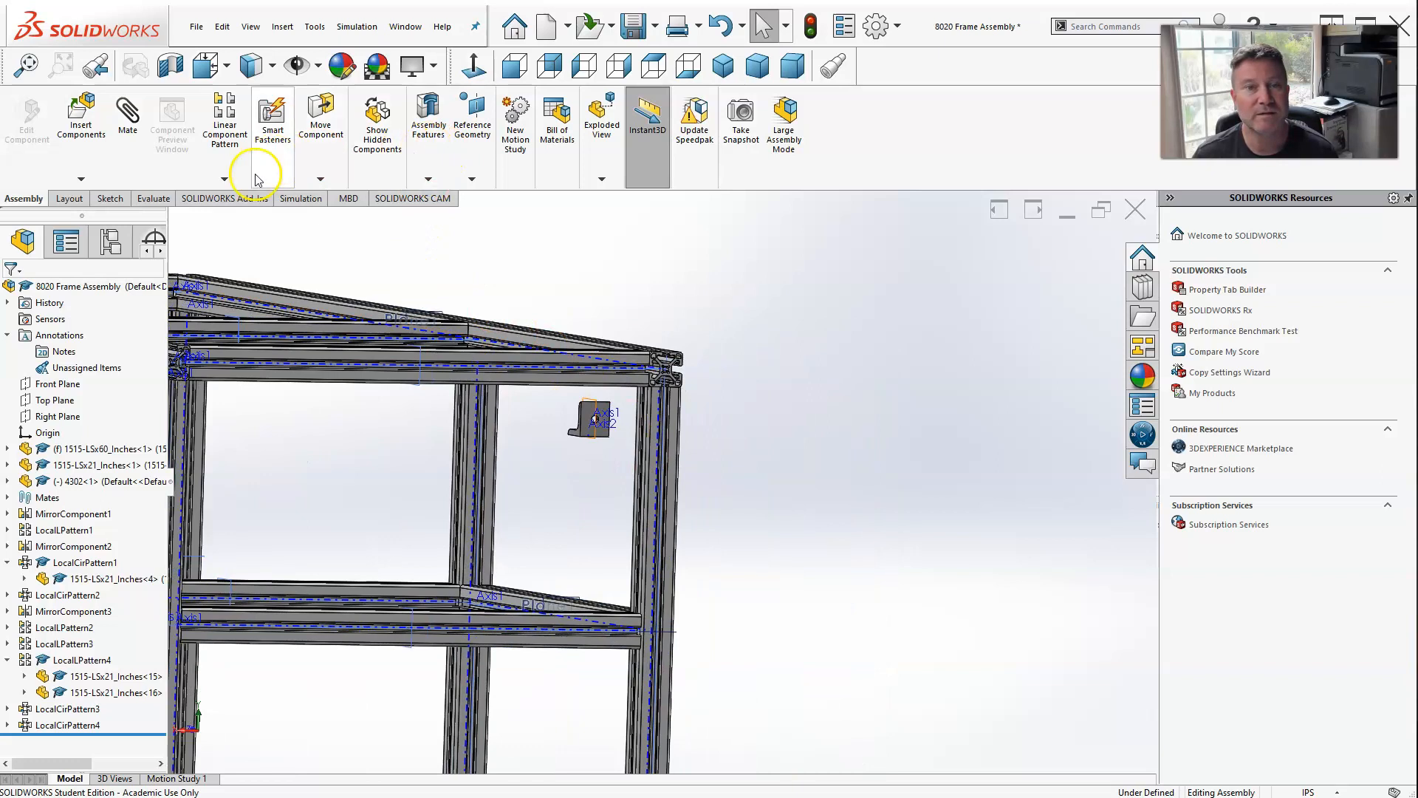
{"action": "left_click", "coordinate": [89, 481]}
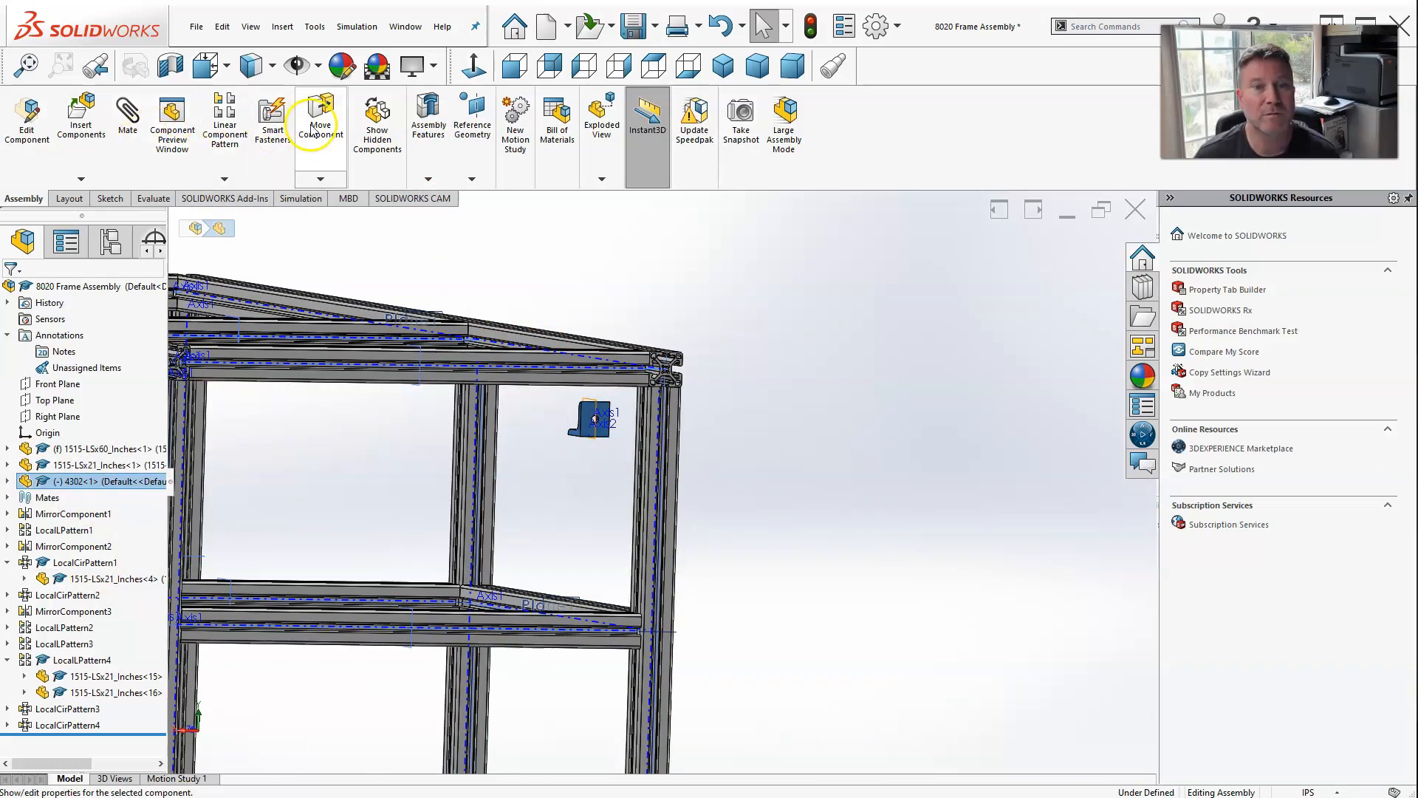
{"action": "left_click", "coordinate": [321, 179]}
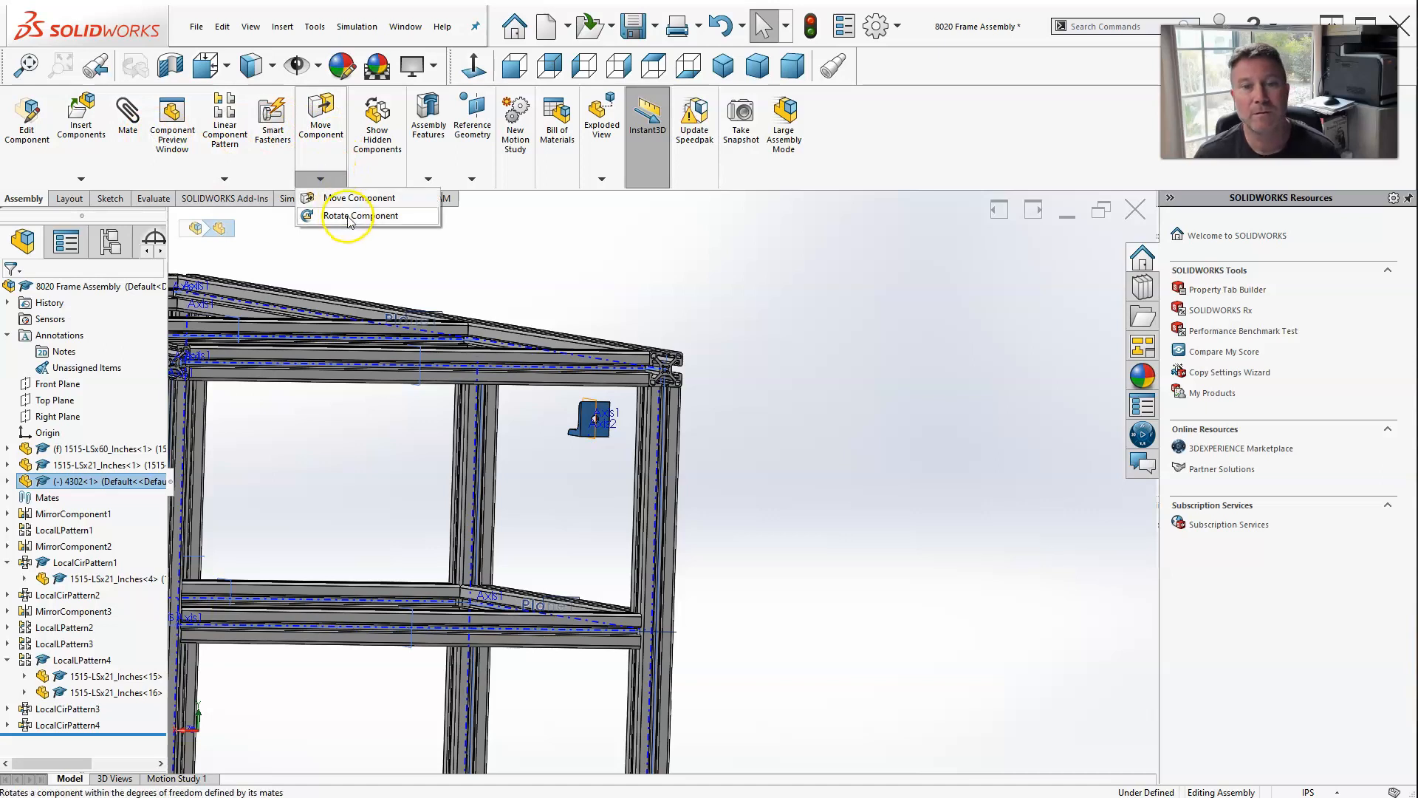
{"action": "left_click", "coordinate": [350, 217]}
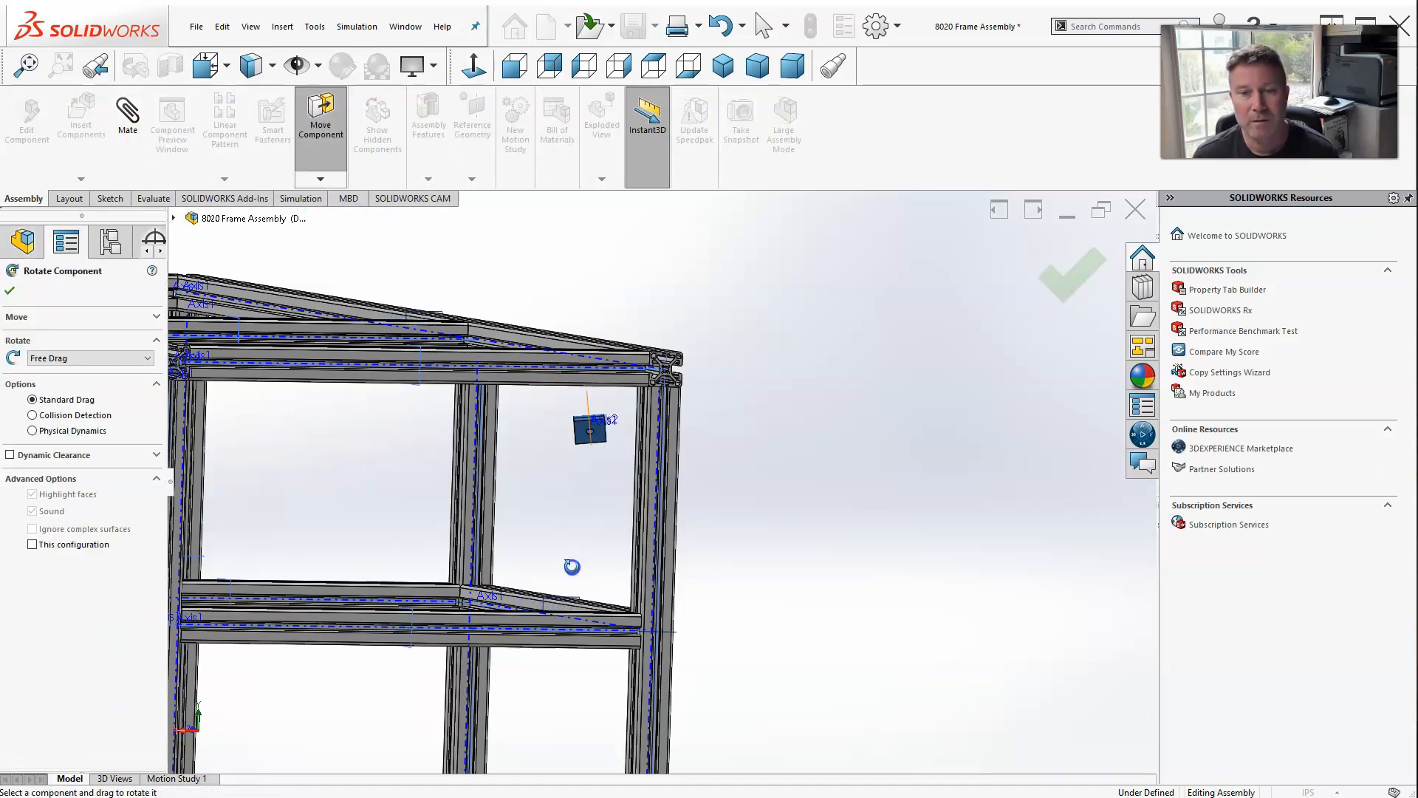
{"action": "left_click_drag", "start_coordinate": [599, 423], "coordinate": [617, 452]}
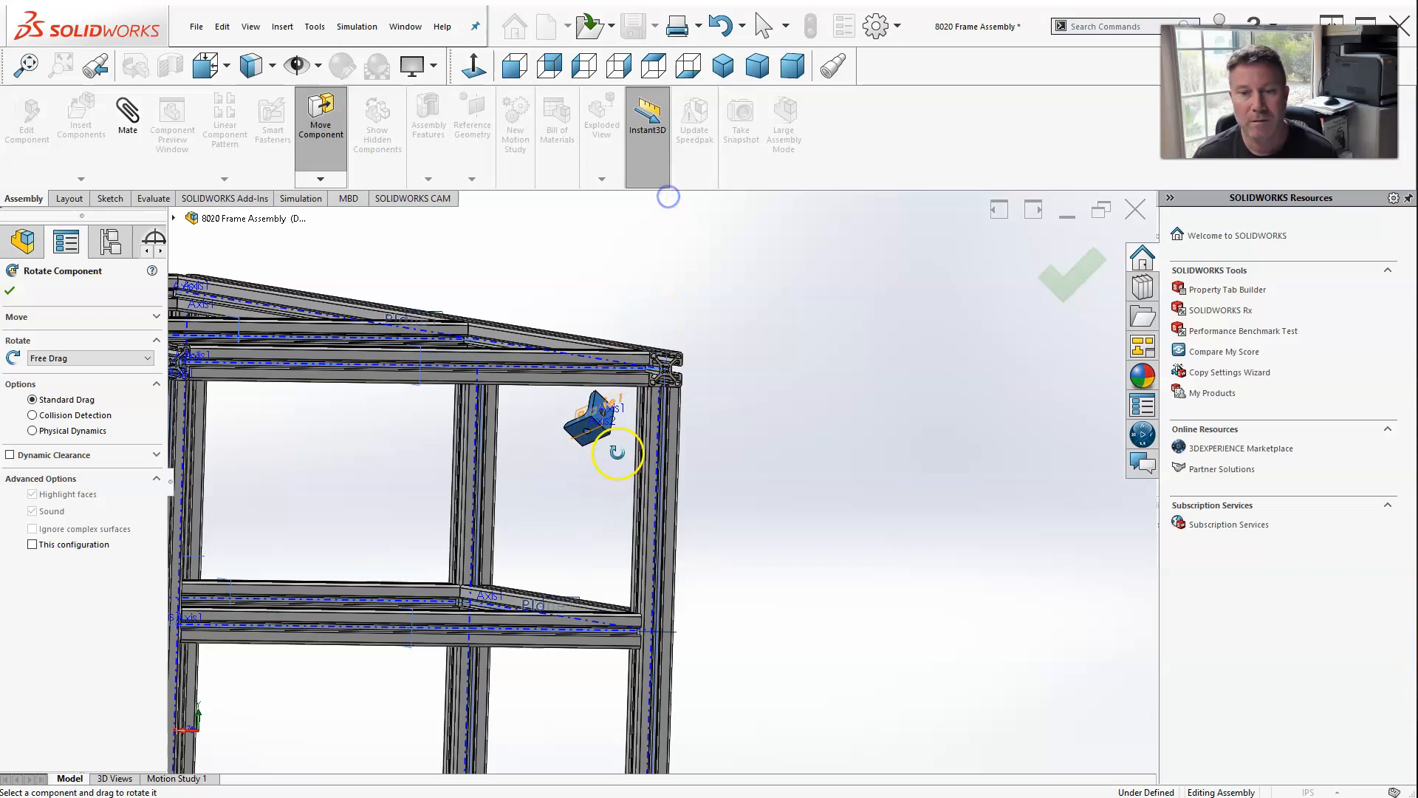
{"action": "left_click_drag", "start_coordinate": [369, 192], "coordinate": [215, 139]}
{"action": "scroll", "coordinate": [576, 492], "scroll_direction": "down", "scroll_amount": 5}
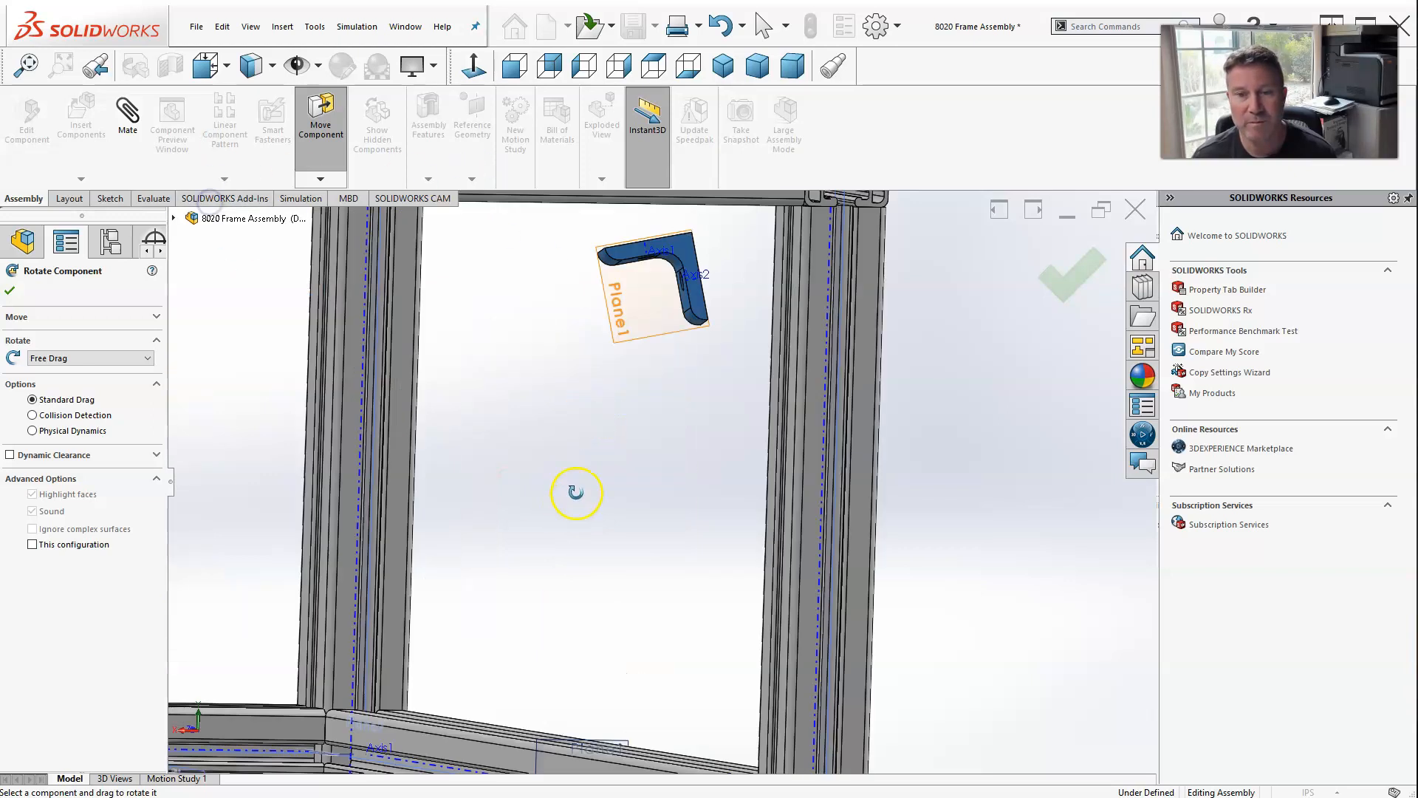
{"action": "middle_click_drag", "start_coordinate": [636, 403], "coordinate": [852, 378]}
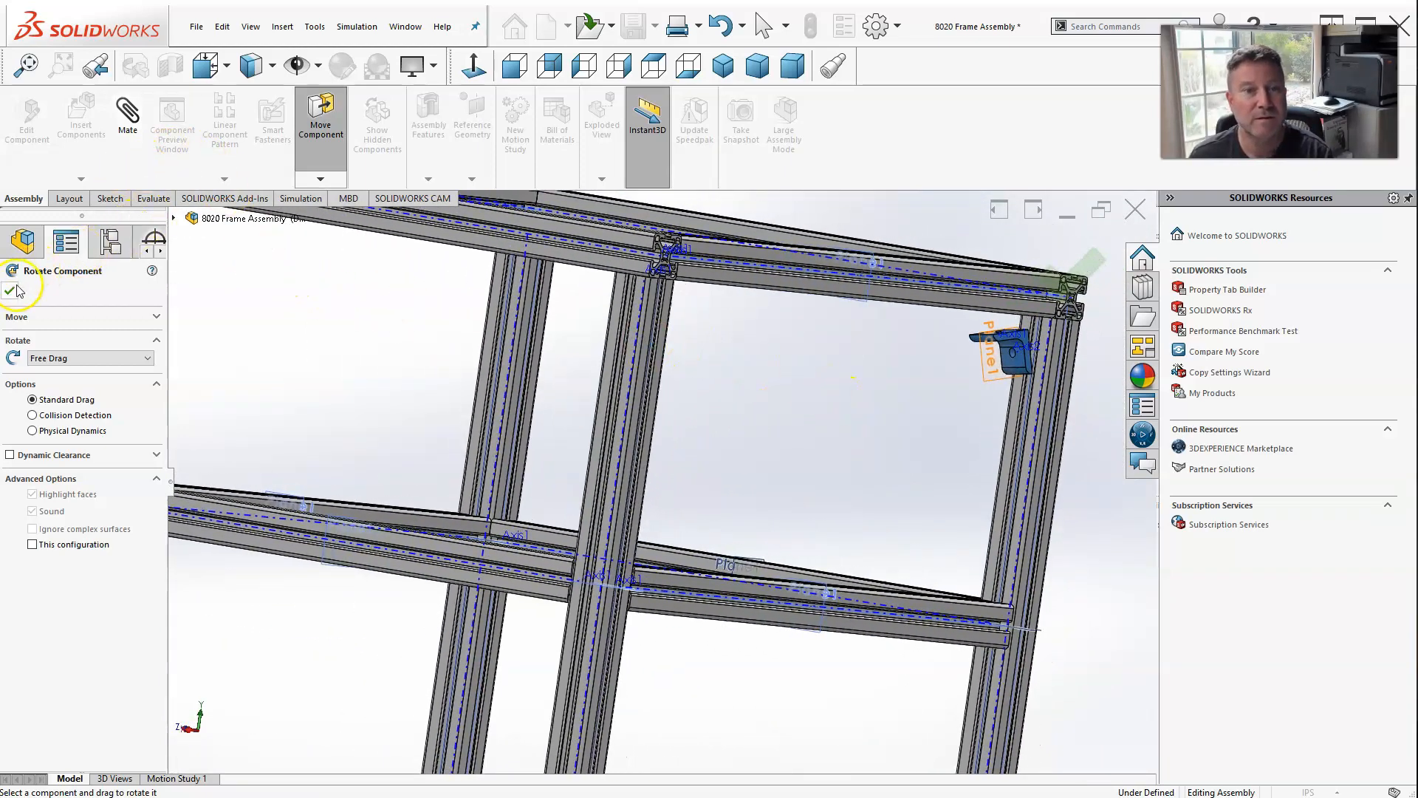
{"action": "left_click", "coordinate": [12, 290]}
Add a coincident mate between the bracket's flat upper face and the underside of the 21-inch upper cross rail.
{"action": "scroll", "coordinate": [976, 332], "scroll_direction": "down", "scroll_amount": 5}
{"action": "middle_click_drag", "start_coordinate": [976, 332], "coordinate": [890, 385]}
{"action": "left_click", "coordinate": [896, 367]}
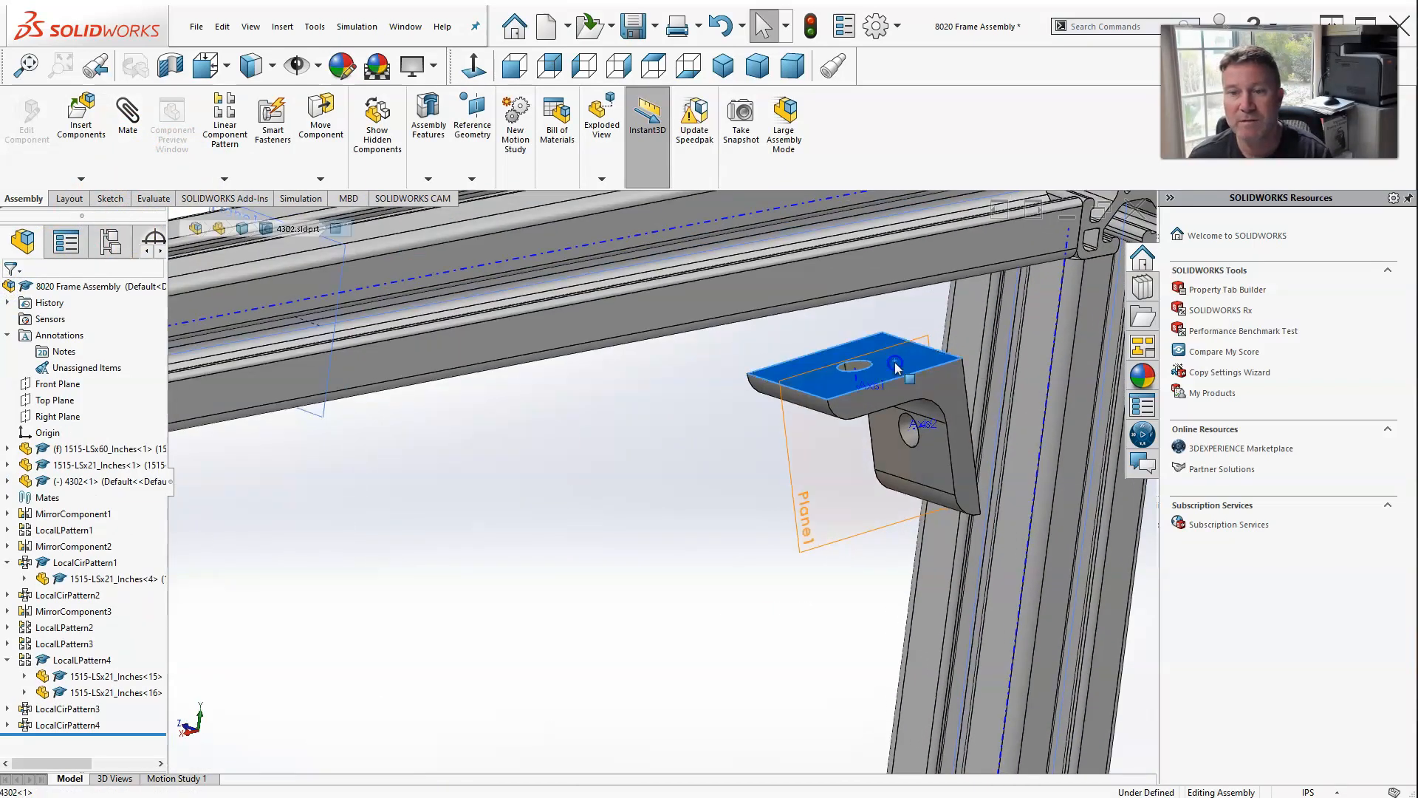
{"action": "left_click", "coordinate": [127, 112]}
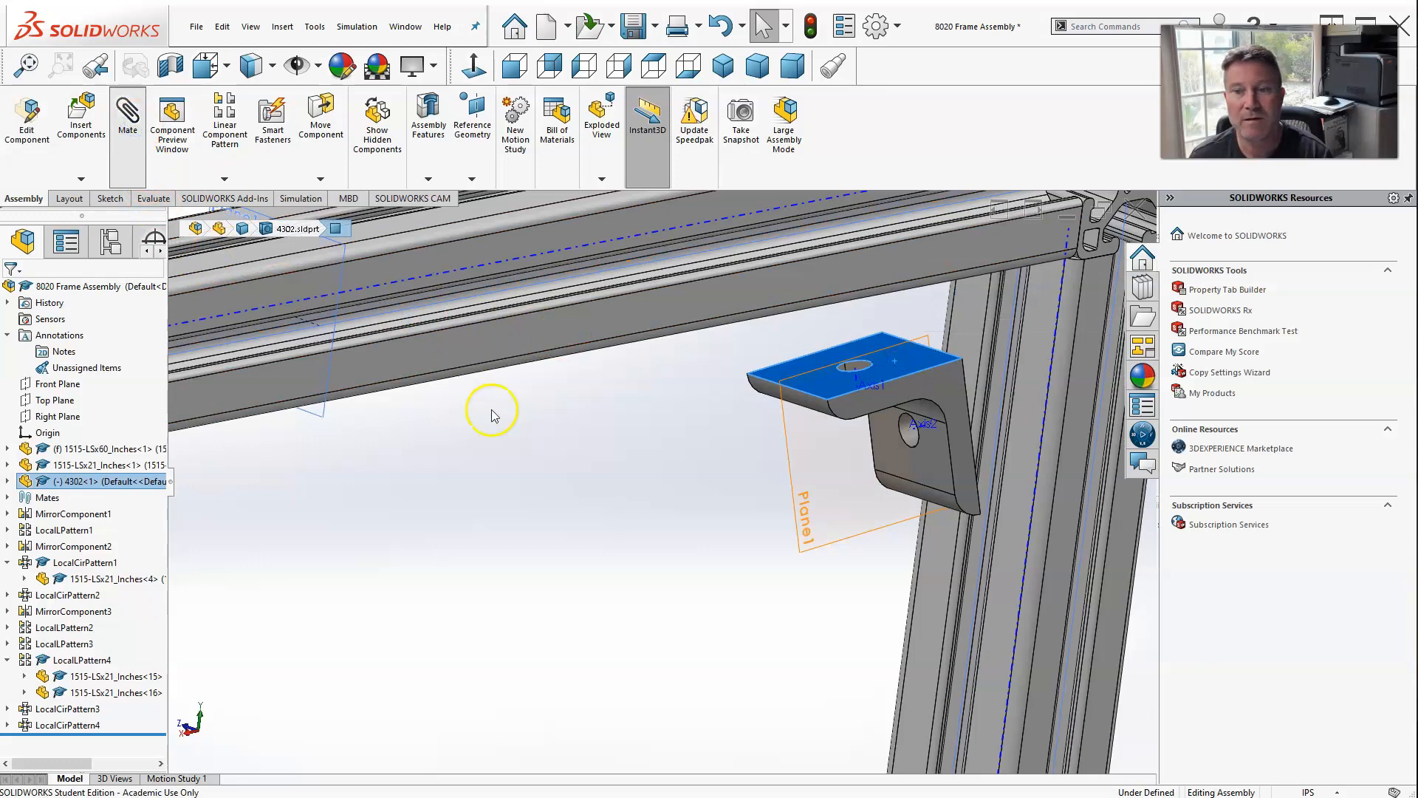
{"action": "scroll", "coordinate": [583, 531], "scroll_direction": "up", "scroll_amount": 4}
{"action": "middle_click_drag", "start_coordinate": [606, 530], "coordinate": [607, 473]}
{"action": "scroll", "coordinate": [636, 398], "scroll_direction": "down", "scroll_amount": 3}
{"action": "scroll", "coordinate": [711, 351], "scroll_direction": "up", "scroll_amount": 6}
{"action": "middle_click_drag", "start_coordinate": [715, 368], "coordinate": [727, 318]}
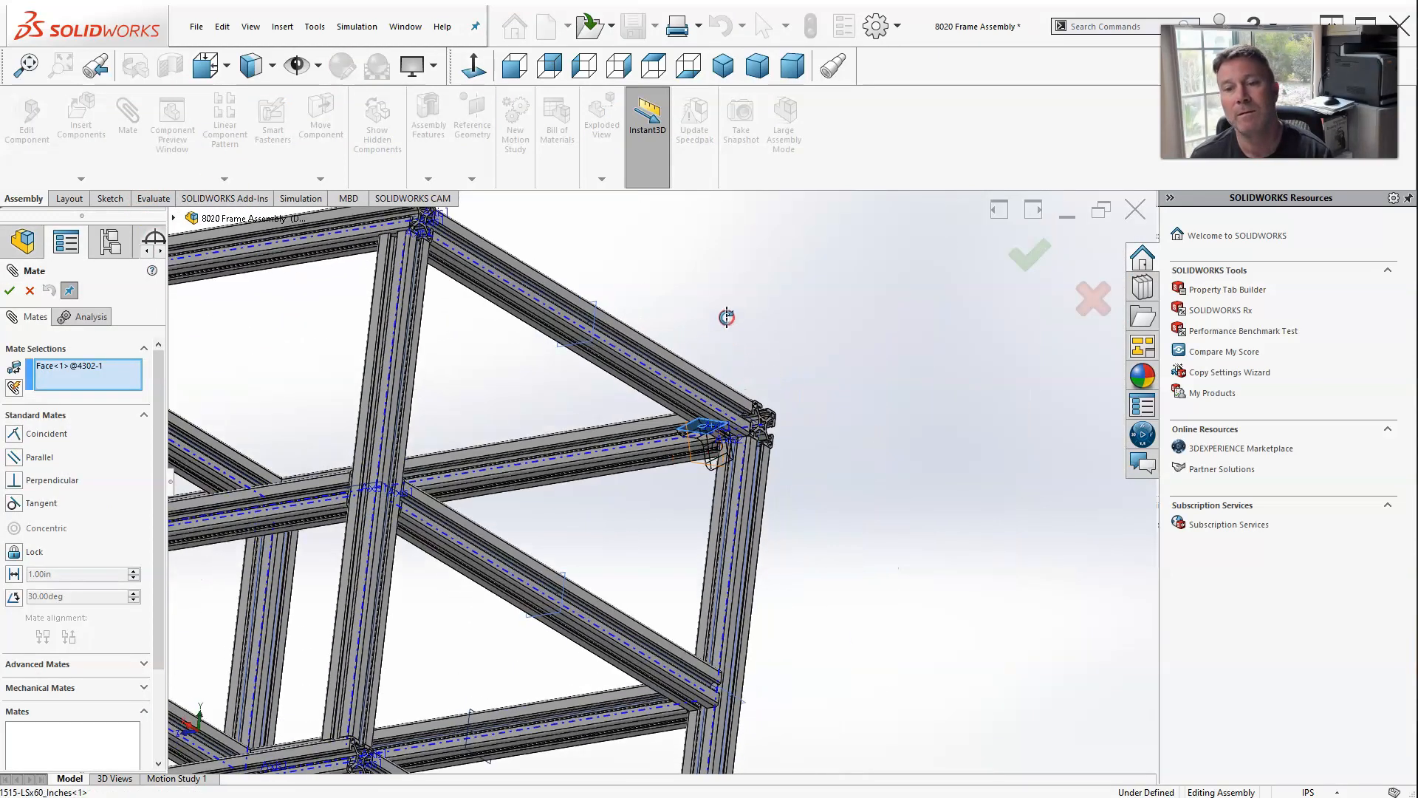
{"action": "scroll", "coordinate": [701, 402], "scroll_direction": "down", "scroll_amount": 5}
{"action": "left_click", "coordinate": [719, 410]}
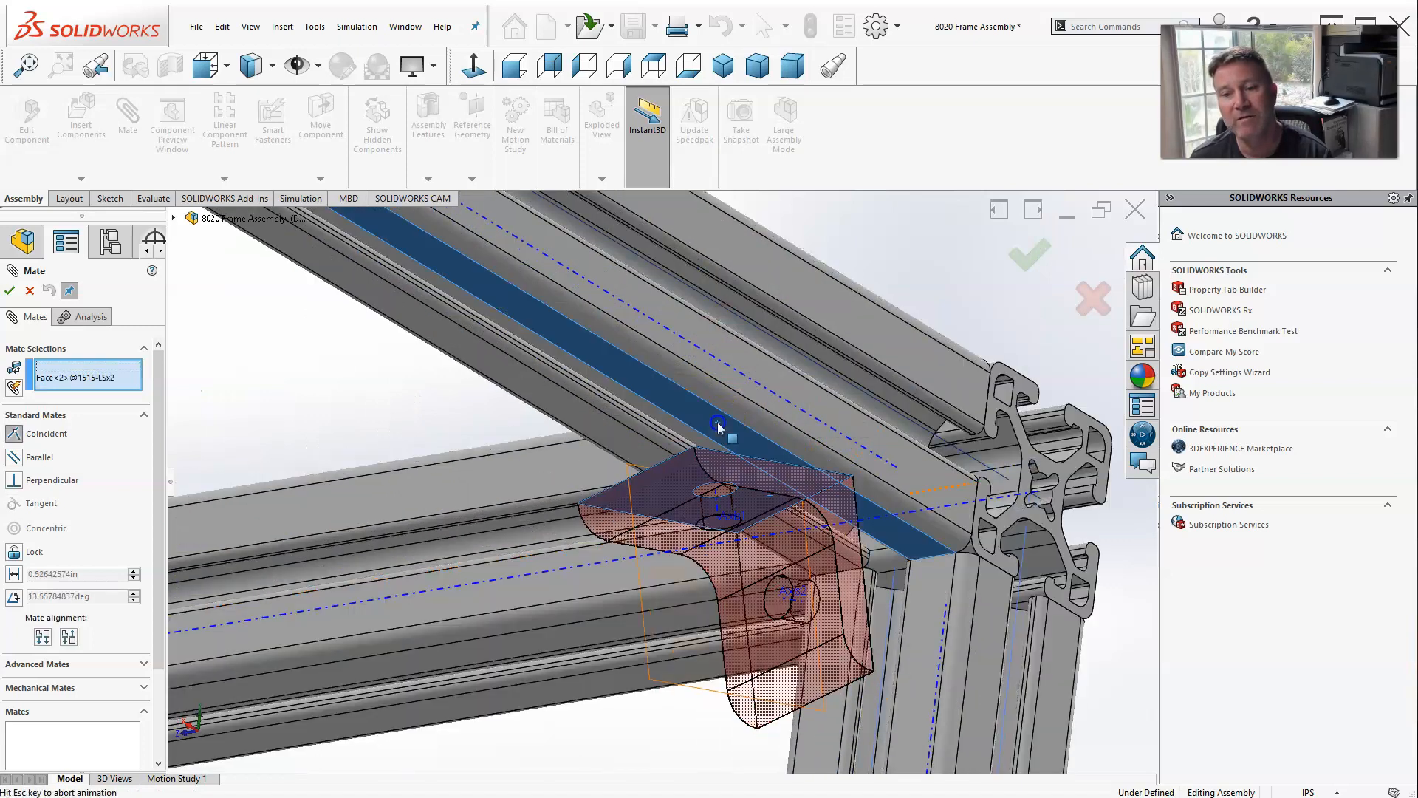
{"action": "scroll", "coordinate": [665, 465], "scroll_direction": "up", "scroll_amount": 6}
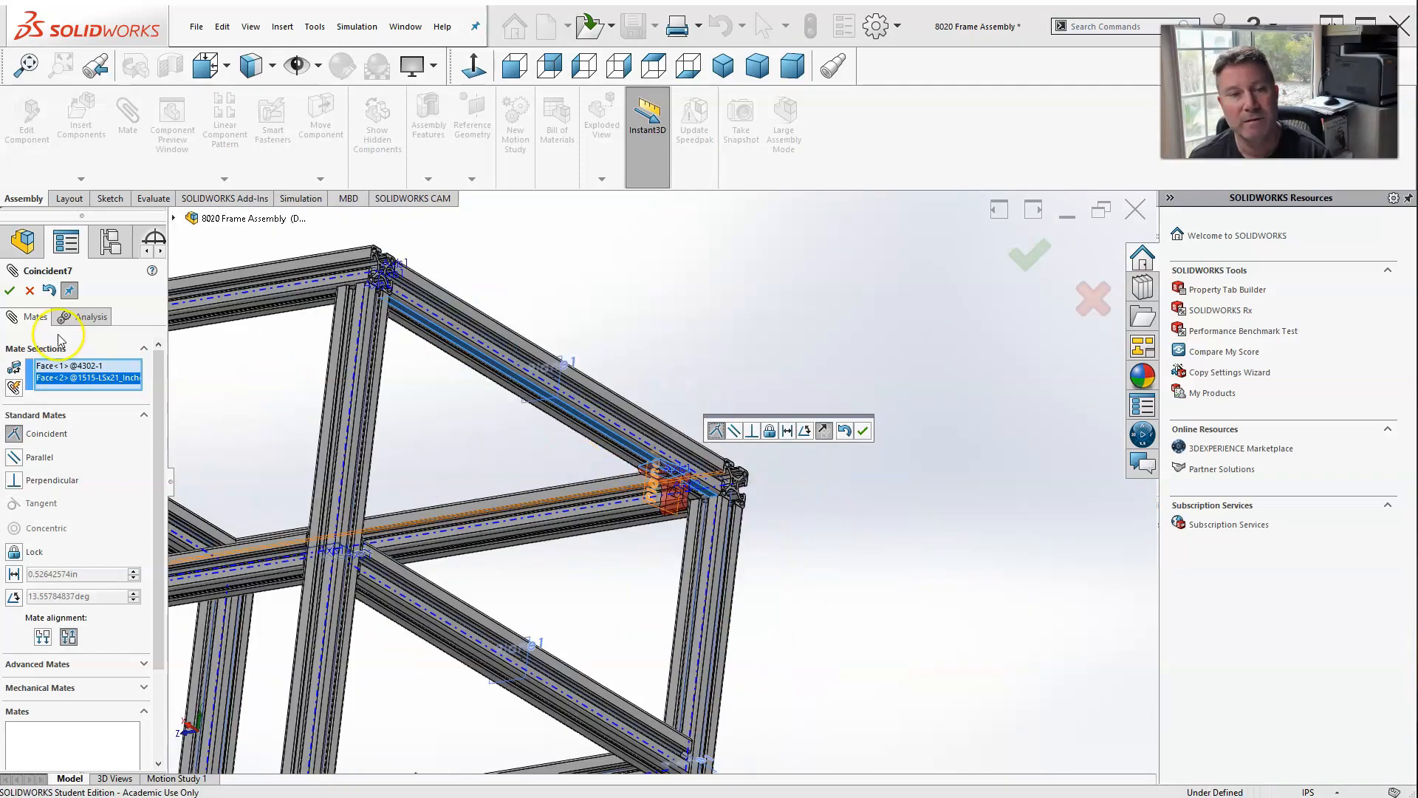
{"action": "left_click", "coordinate": [10, 291]}
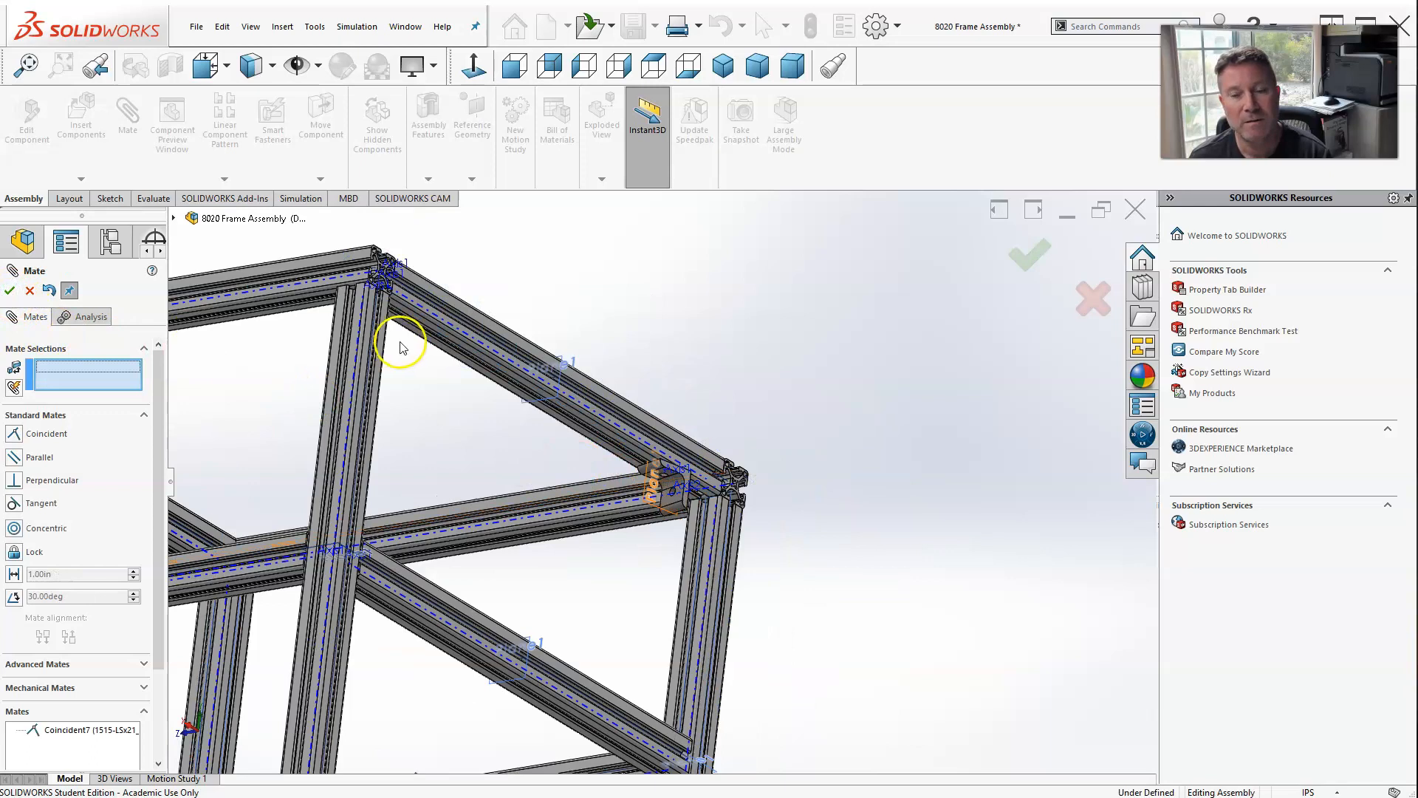
Mate the bracket's Plane1 coincident with the centre axis of the 21-inch corner upright.
{"action": "middle_click_drag", "start_coordinate": [396, 333], "coordinate": [611, 439]}
{"action": "scroll", "coordinate": [702, 497], "scroll_direction": "down", "scroll_amount": 8}
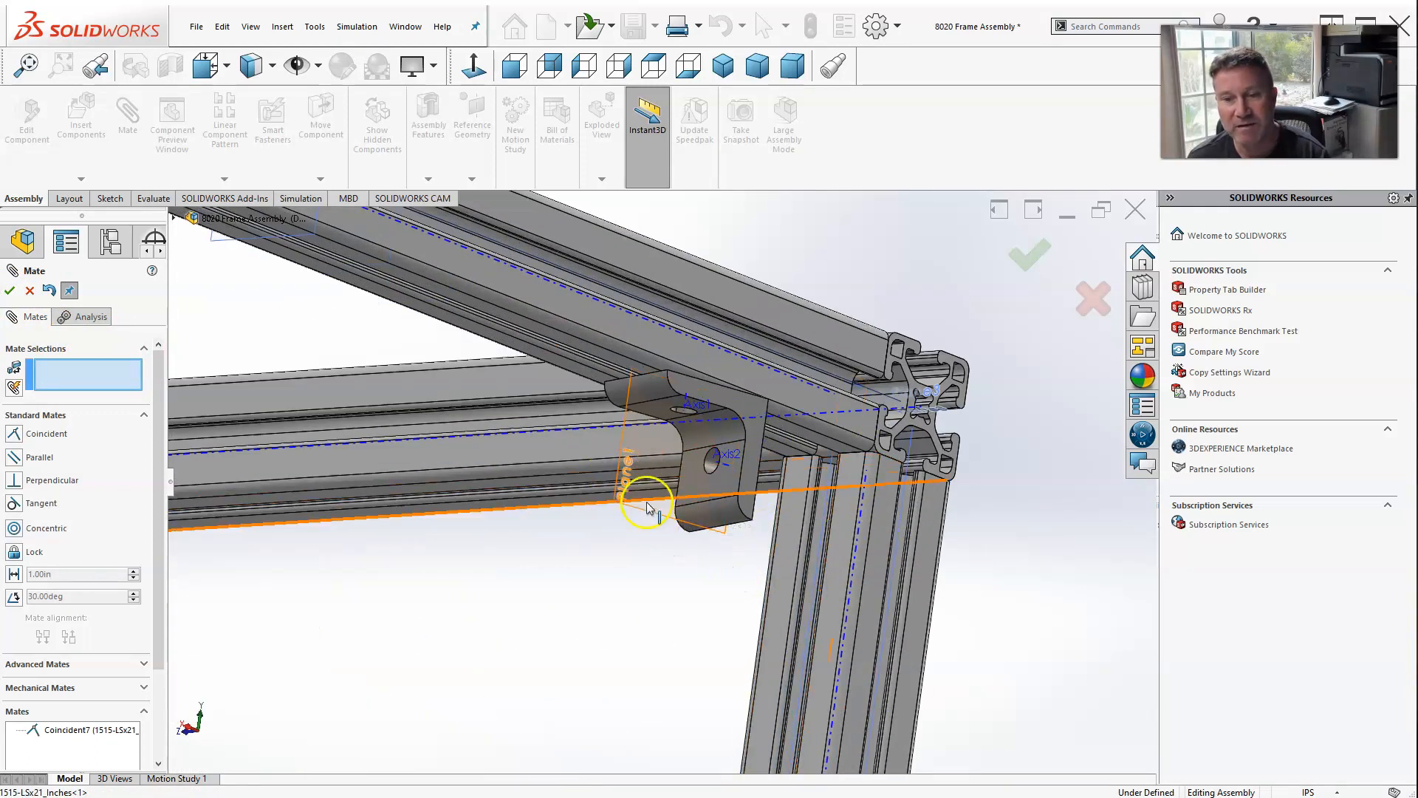
{"action": "left_click", "coordinate": [650, 514]}
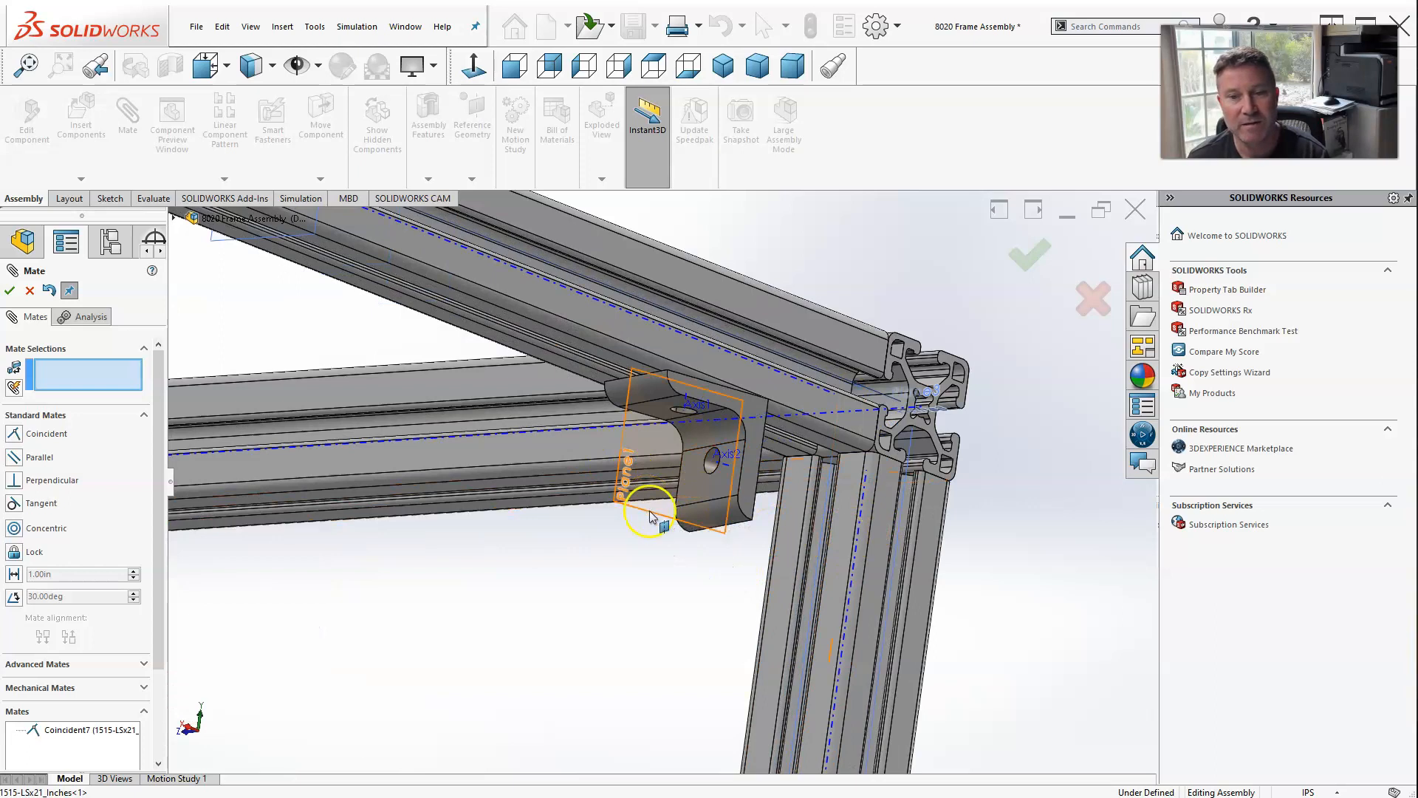
{"action": "left_click", "coordinate": [650, 514]}
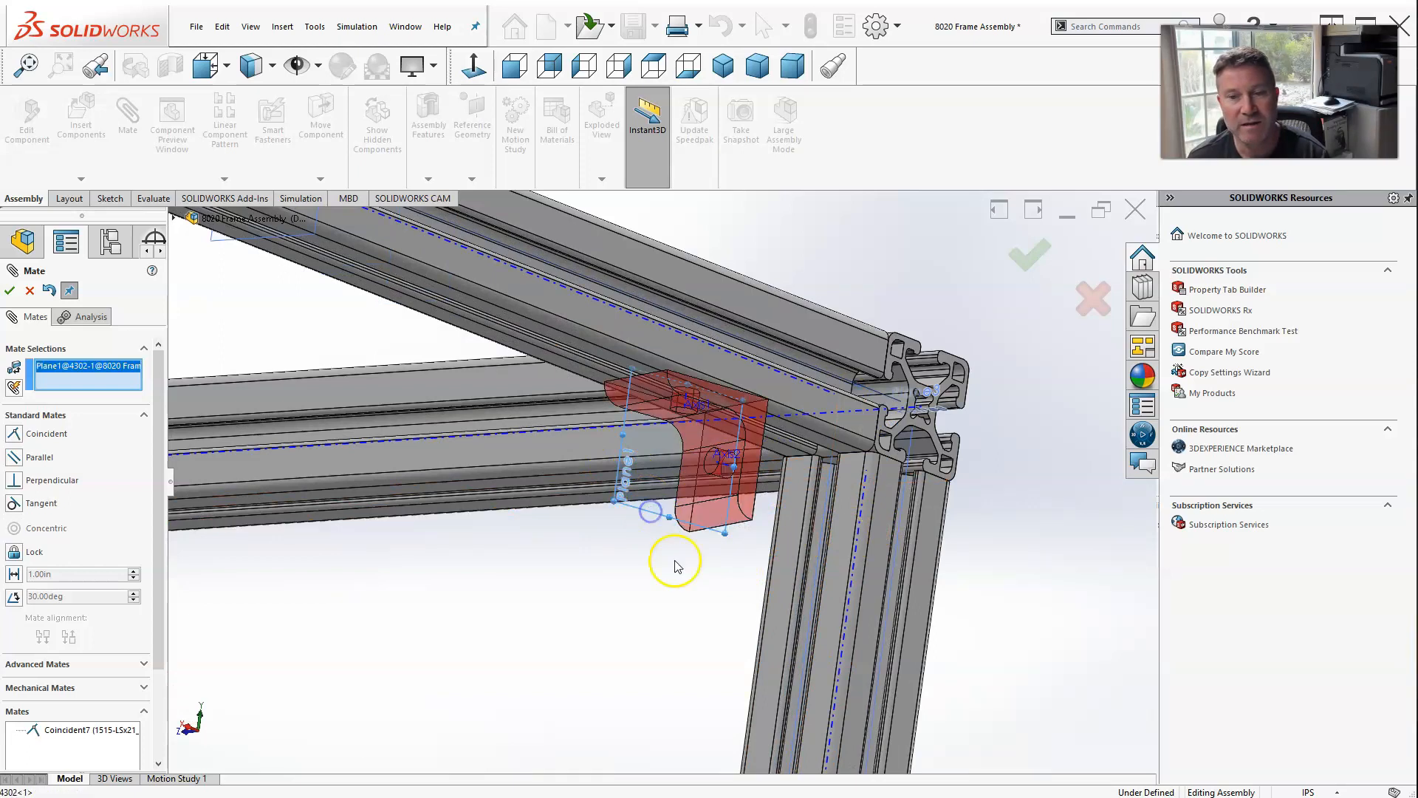
{"action": "left_click", "coordinate": [851, 582]}
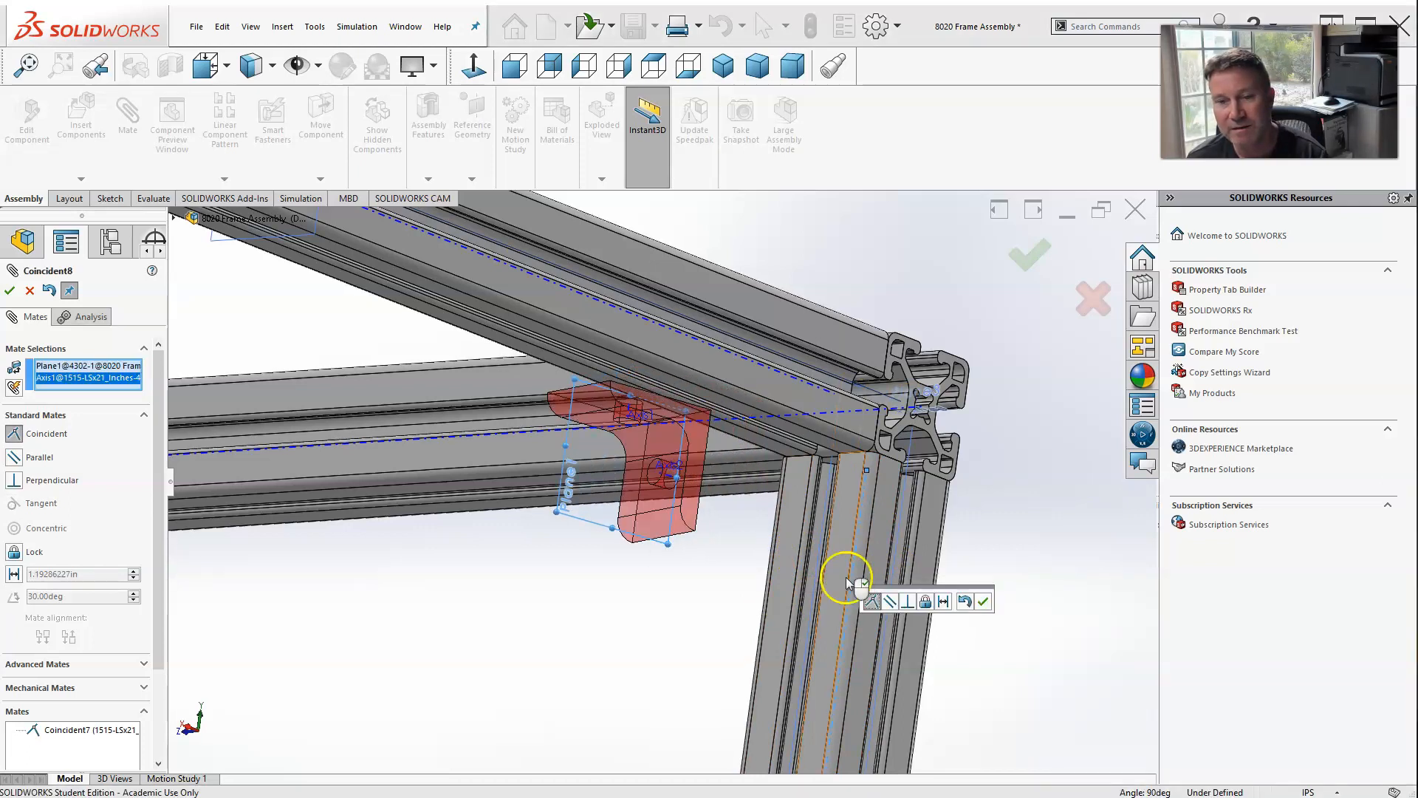
{"action": "scroll", "coordinate": [620, 595], "scroll_direction": "up", "scroll_amount": 5}
{"action": "middle_click_drag", "start_coordinate": [643, 596], "coordinate": [590, 611]}
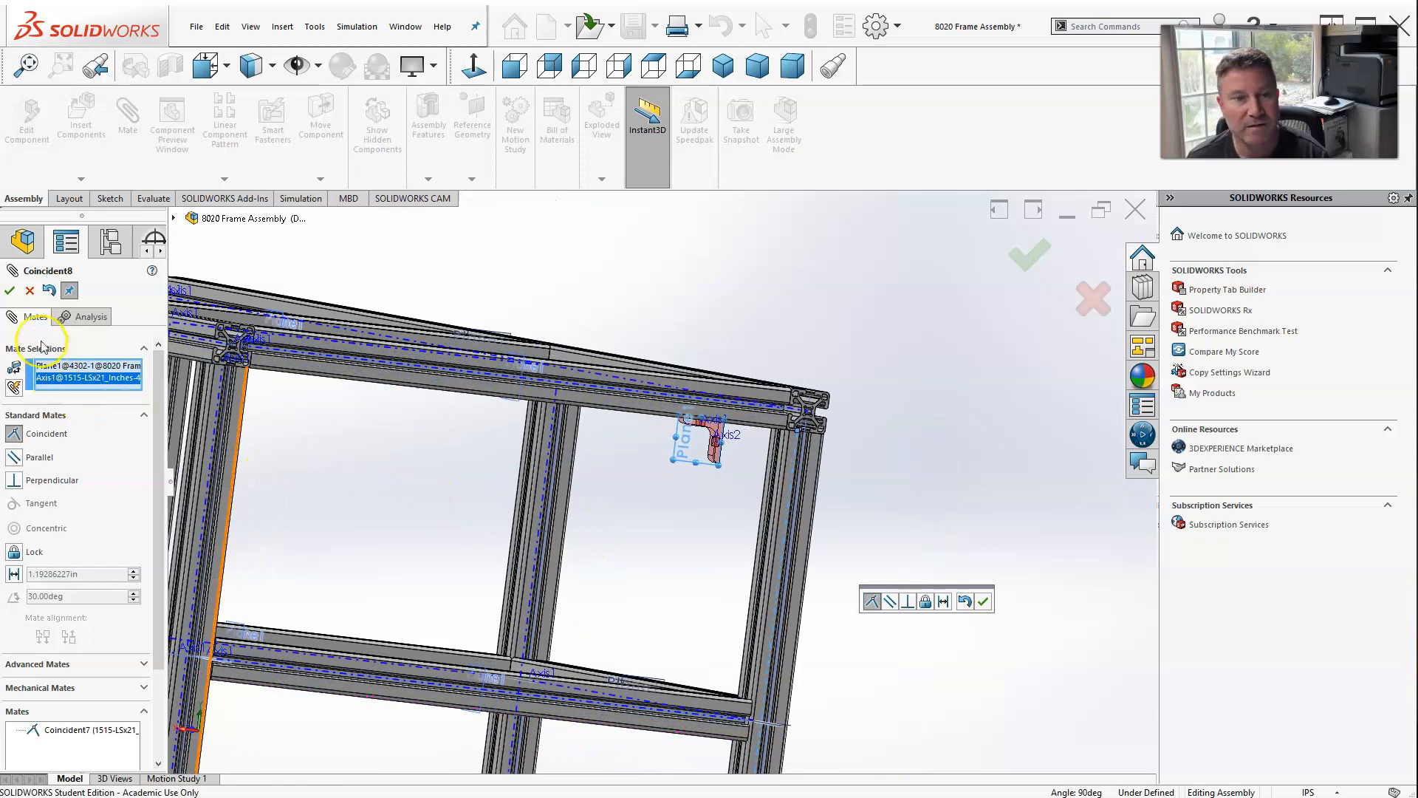
{"action": "left_click", "coordinate": [11, 292]}
Mate the outer face of the bracket's vertical leg coincident with the inner face of the corner upright.
{"action": "middle_click_drag", "start_coordinate": [386, 421], "coordinate": [450, 443]}
{"action": "scroll", "coordinate": [461, 447], "scroll_direction": "down", "scroll_amount": 4}
{"action": "scroll", "coordinate": [459, 448], "scroll_direction": "down", "scroll_amount": 2}
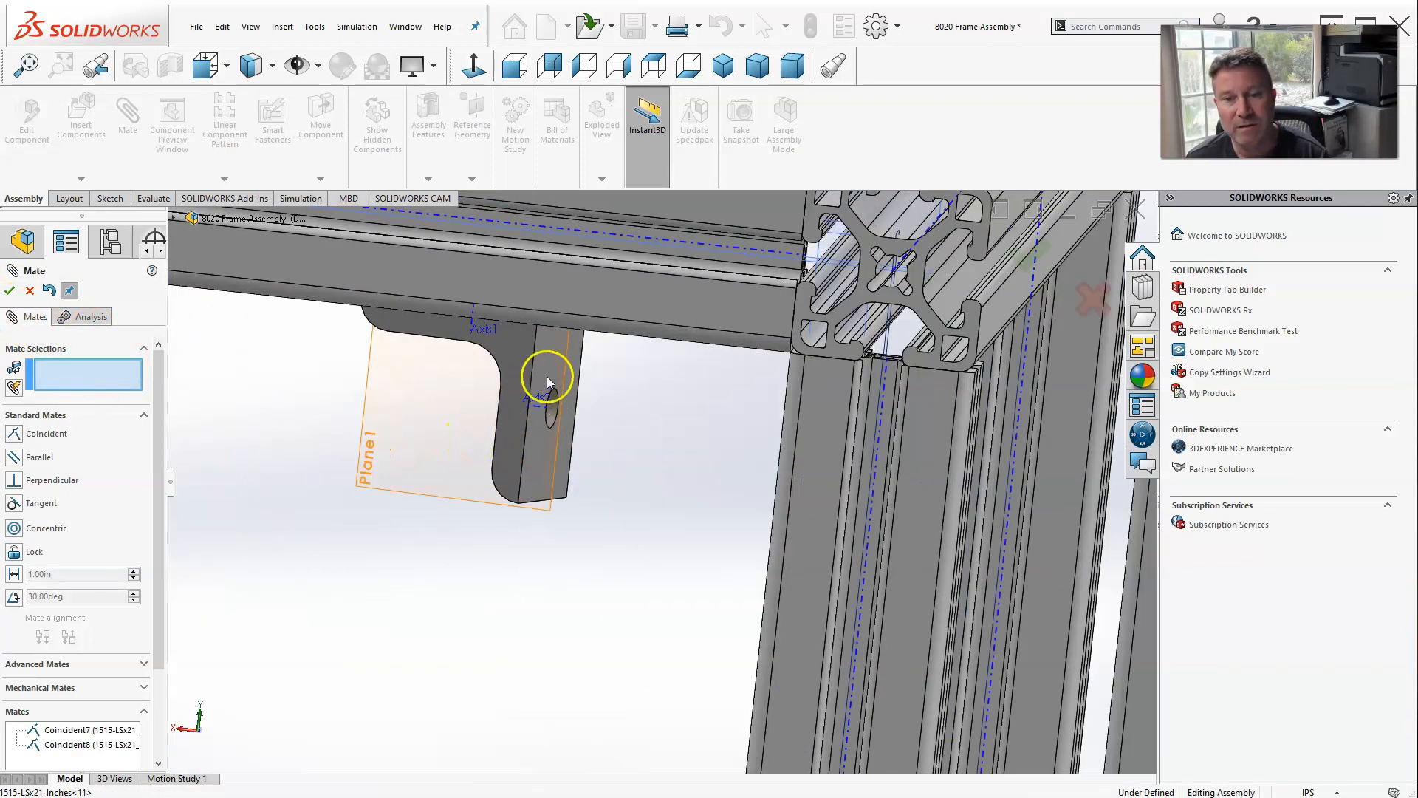
{"action": "left_click", "coordinate": [553, 369]}
{"action": "scroll", "coordinate": [469, 469], "scroll_direction": "up", "scroll_amount": 5}
{"action": "middle_click_drag", "start_coordinate": [522, 535], "coordinate": [585, 542]}
{"action": "scroll", "coordinate": [471, 511], "scroll_direction": "up", "scroll_amount": 5}
{"action": "scroll", "coordinate": [470, 515], "scroll_direction": "up", "scroll_amount": 2}
{"action": "scroll", "coordinate": [797, 480], "scroll_direction": "down", "scroll_amount": 8}
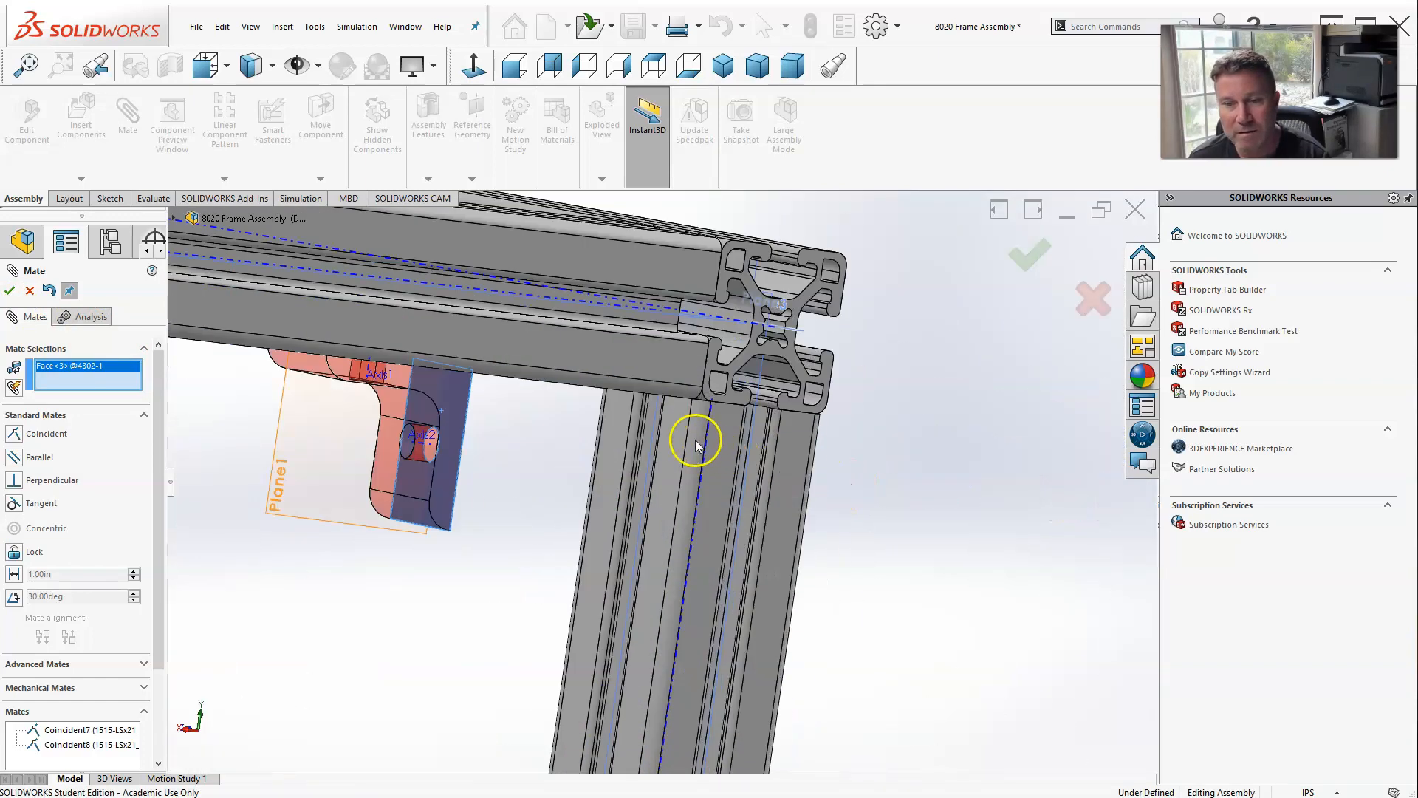
{"action": "left_click", "coordinate": [677, 442]}
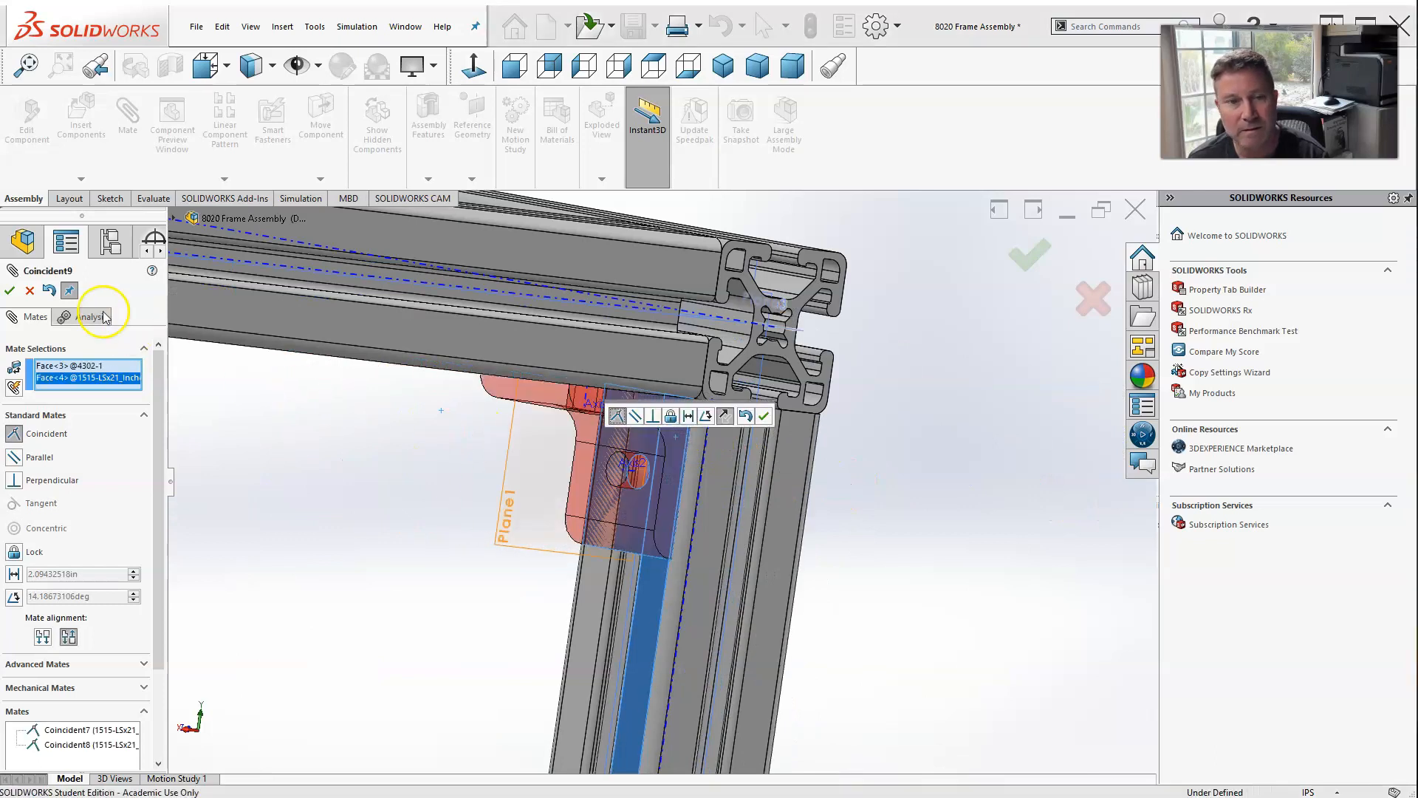
{"action": "left_click", "coordinate": [9, 291]}
Examine from several angles how the mated bracket sits in the frame's upper corner, and close the Mate command.
{"action": "scroll", "coordinate": [443, 428], "scroll_direction": "up", "scroll_amount": 8}
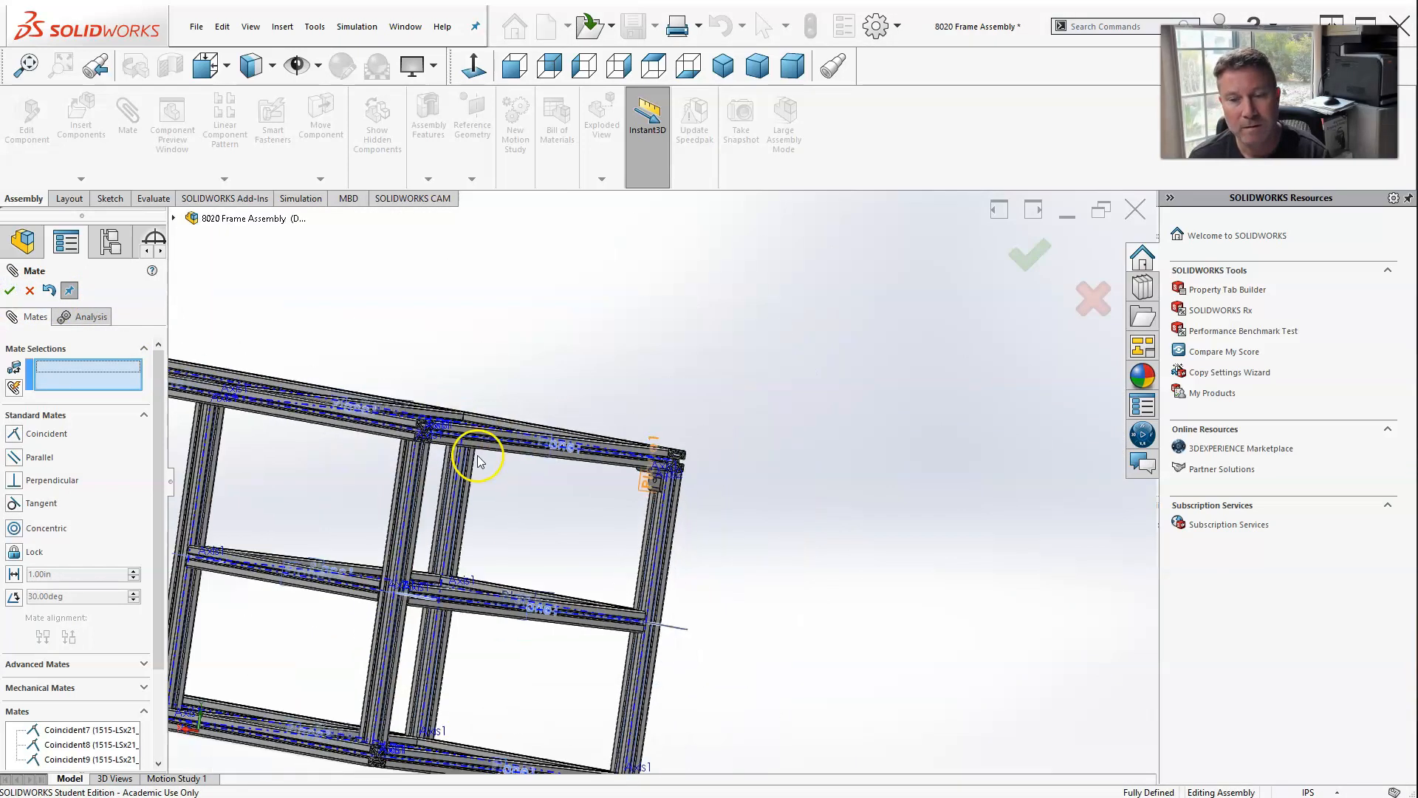
{"action": "scroll", "coordinate": [532, 456], "scroll_direction": "down", "scroll_amount": 6}
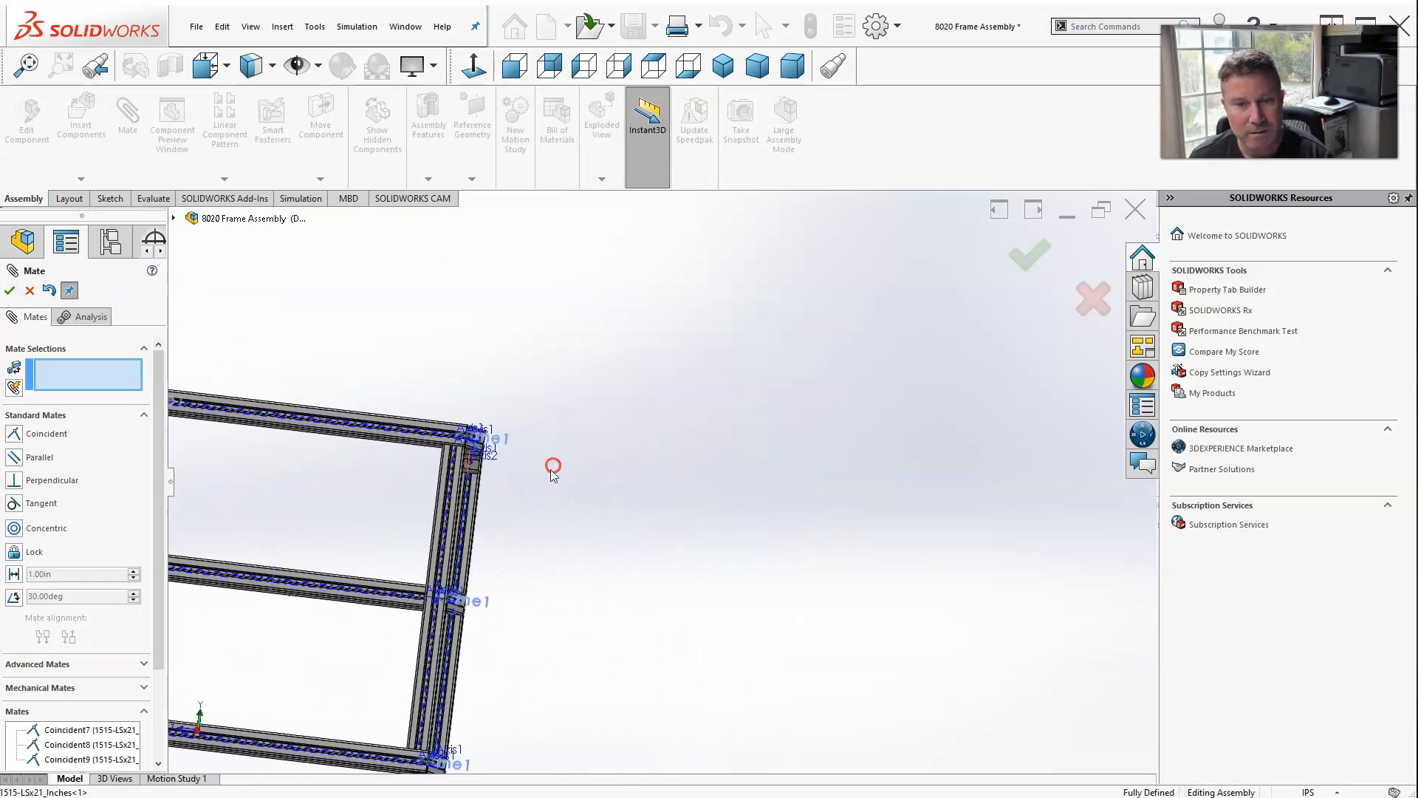
{"action": "scroll", "coordinate": [633, 500], "scroll_direction": "up", "scroll_amount": 2}
{"action": "scroll", "coordinate": [633, 500], "scroll_direction": "down", "scroll_amount": 3}
{"action": "scroll", "coordinate": [633, 500], "scroll_direction": "up", "scroll_amount": 5}
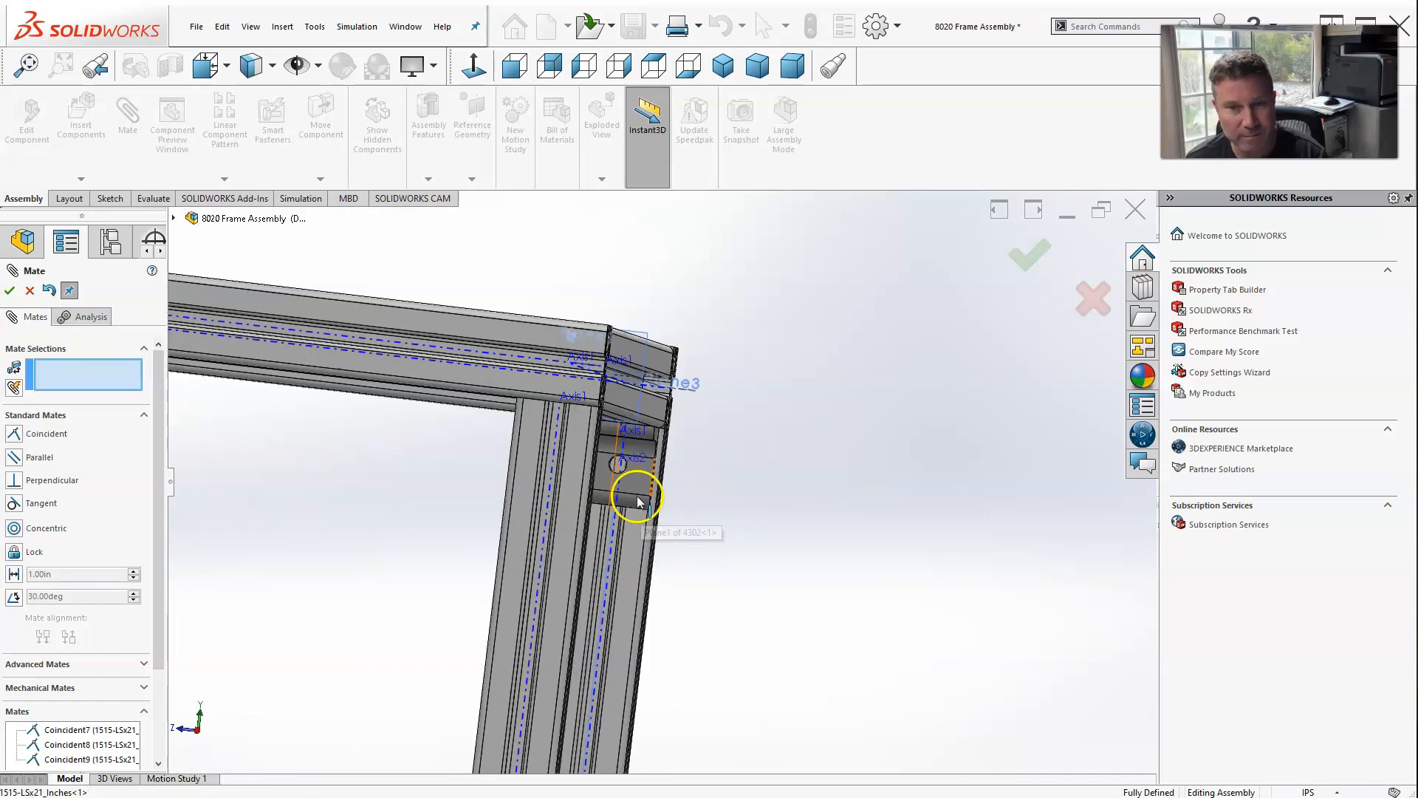
{"action": "scroll", "coordinate": [637, 508], "scroll_direction": "up", "scroll_amount": 6}
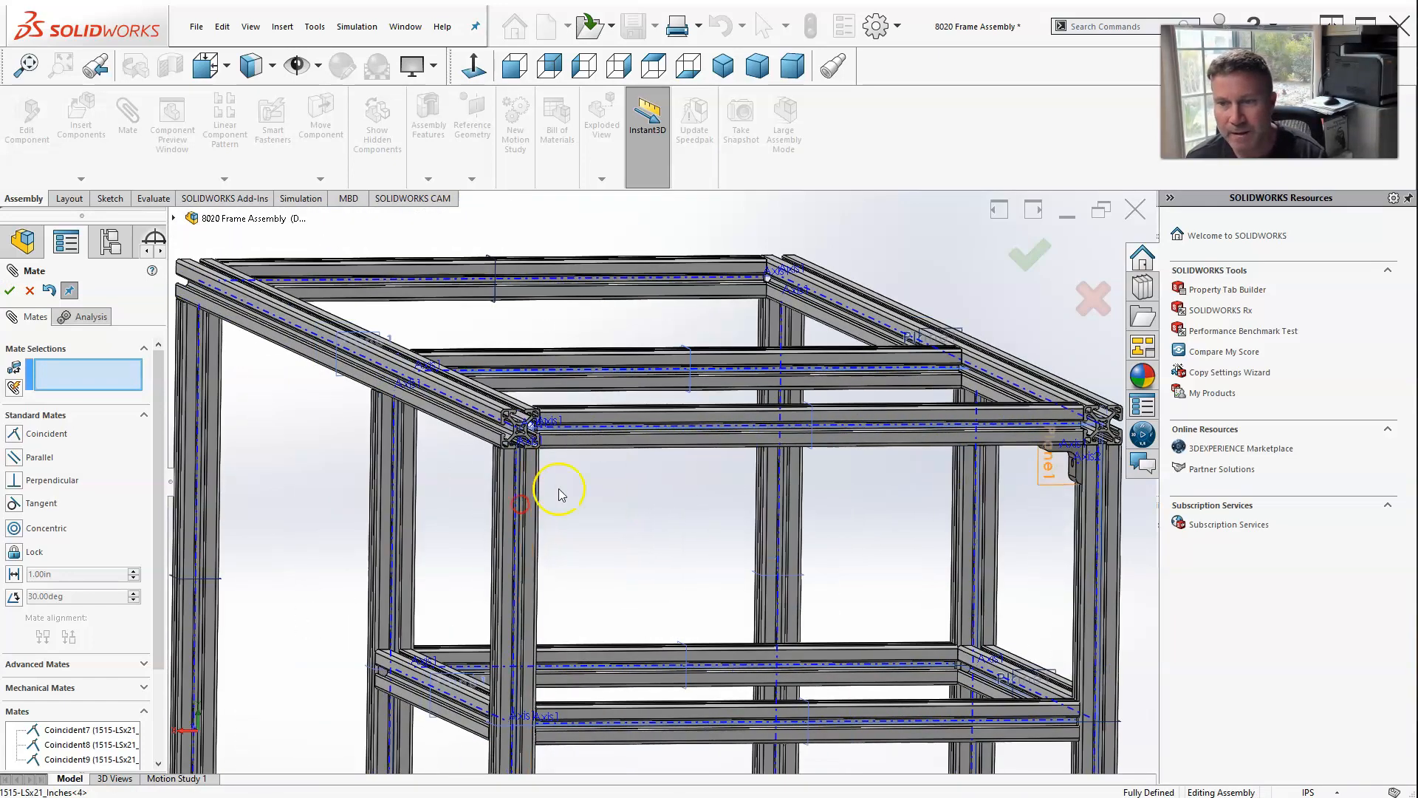
{"action": "scroll", "coordinate": [825, 508], "scroll_direction": "up", "scroll_amount": 2}
{"action": "scroll", "coordinate": [824, 508], "scroll_direction": "down", "scroll_amount": 8}
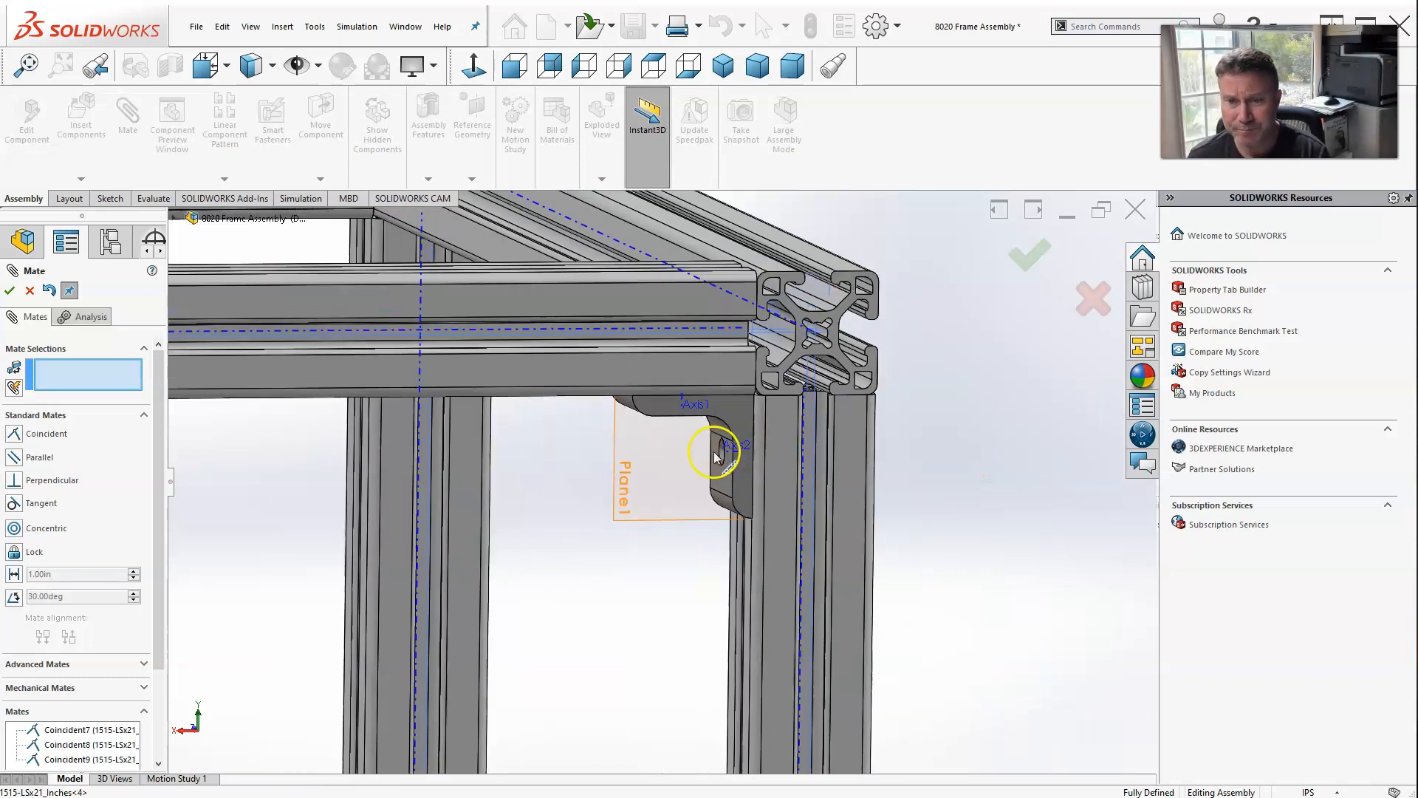
{"action": "middle_click_drag", "start_coordinate": [715, 433], "coordinate": [802, 447]}
{"action": "scroll", "coordinate": [760, 468], "scroll_direction": "up", "scroll_amount": 4}
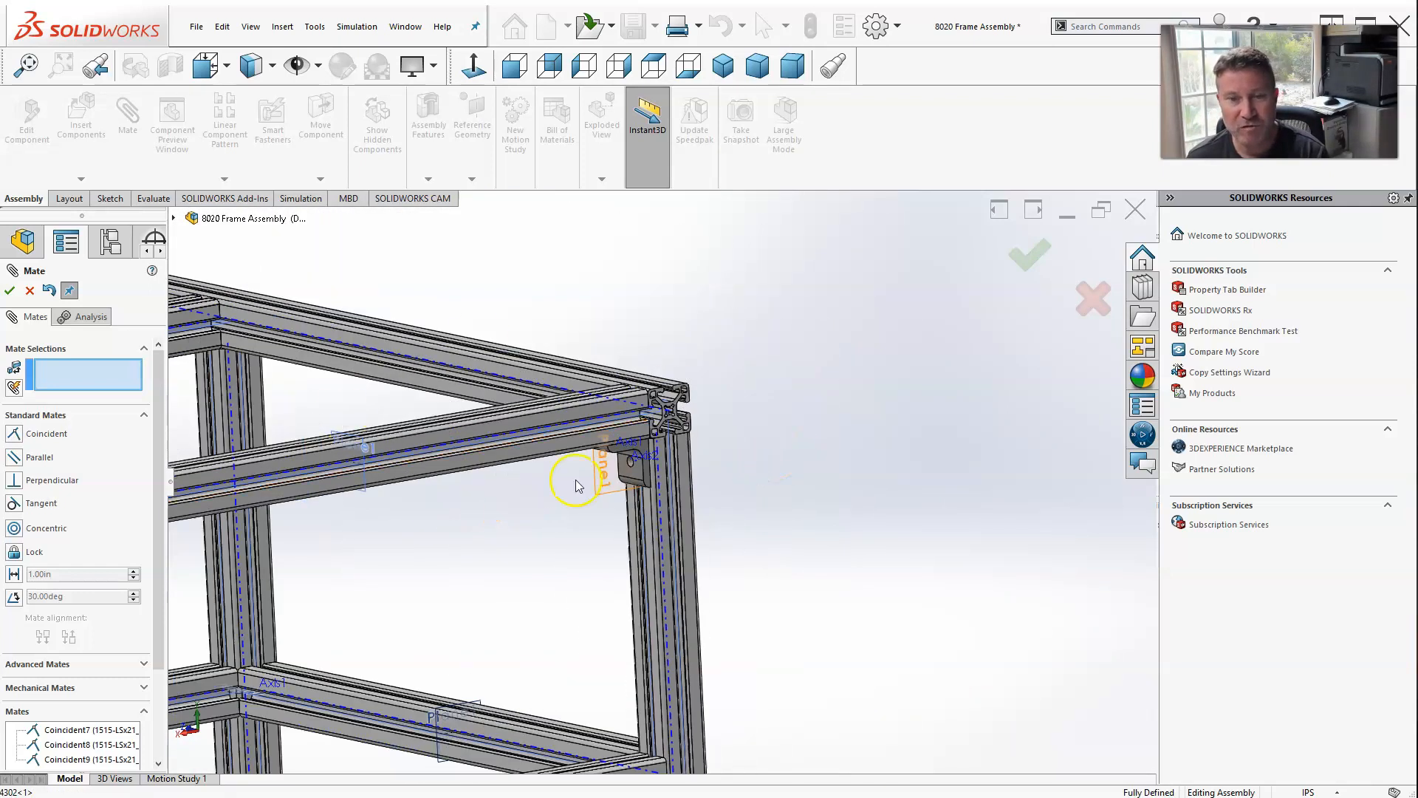
{"action": "scroll", "coordinate": [579, 485], "scroll_direction": "up", "scroll_amount": 5}
{"action": "scroll", "coordinate": [617, 515], "scroll_direction": "down", "scroll_amount": 4}
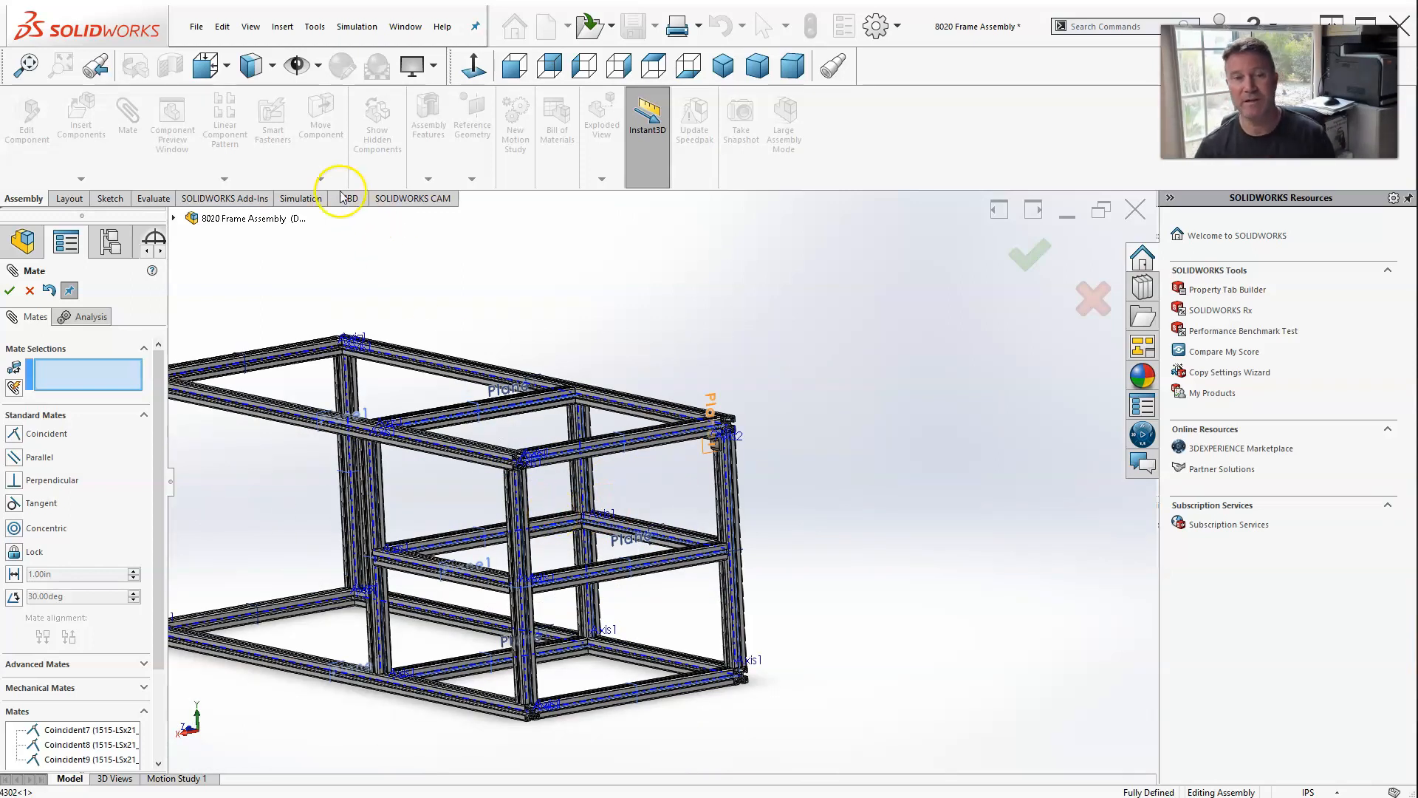
{"action": "left_click", "coordinate": [30, 291]}
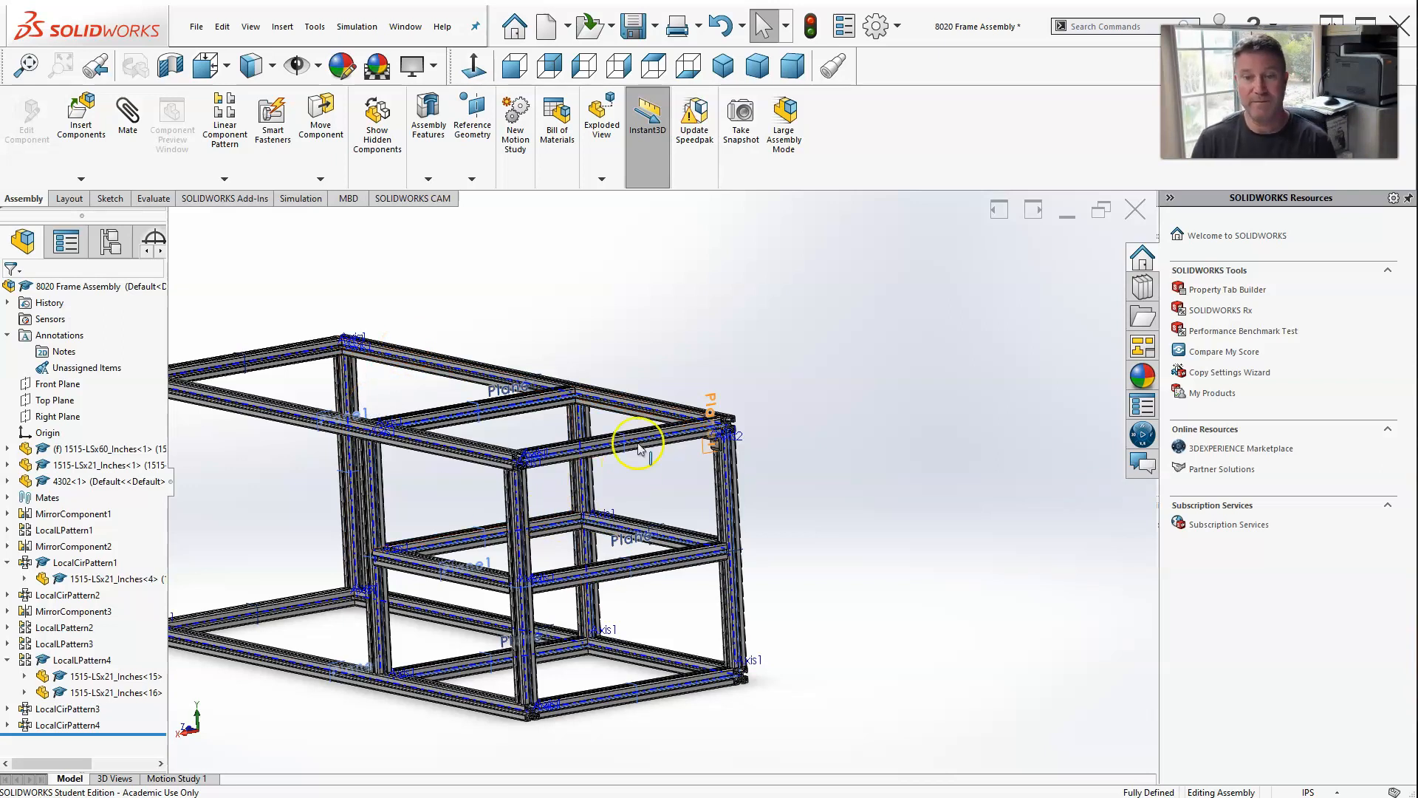
Mirror the 4302 bracket about Plane1 of the 60-inch extrusion to the opposite end of the frame.
{"action": "scroll", "coordinate": [648, 492], "scroll_direction": "up", "scroll_amount": 2}
{"action": "scroll", "coordinate": [627, 471], "scroll_direction": "down", "scroll_amount": 5}
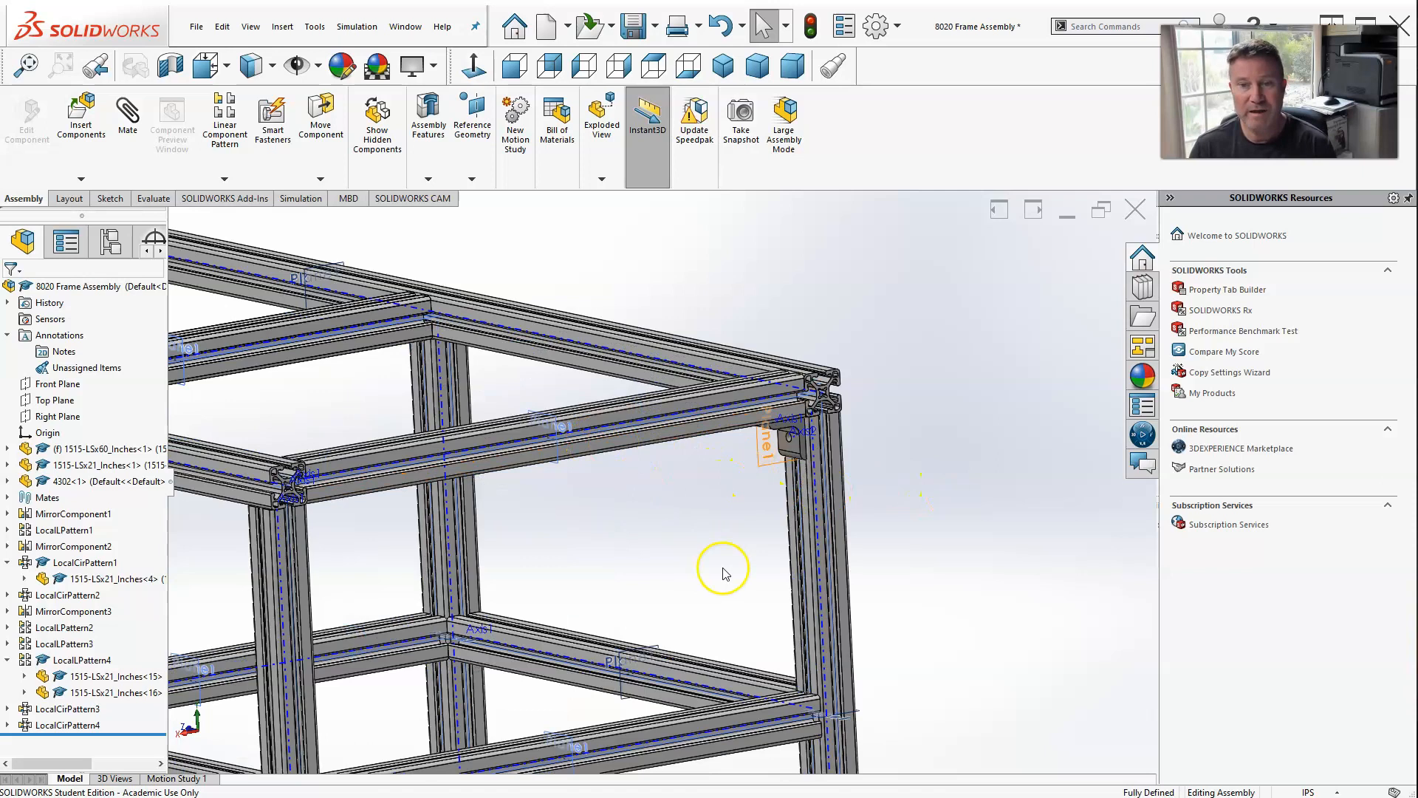
{"action": "scroll", "coordinate": [731, 527], "scroll_direction": "up", "scroll_amount": 2}
{"action": "scroll", "coordinate": [738, 484], "scroll_direction": "down", "scroll_amount": 3}
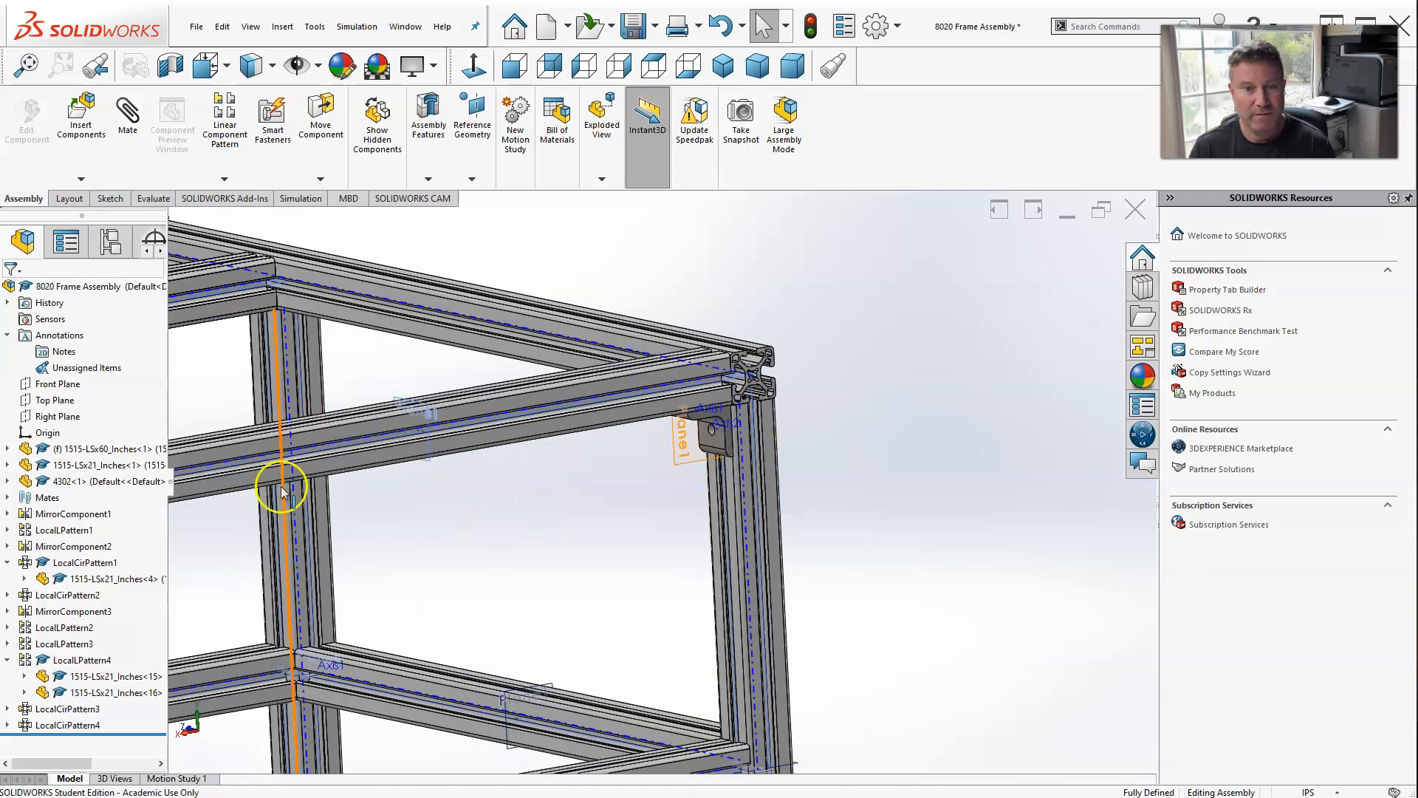
{"action": "scroll", "coordinate": [312, 486], "scroll_direction": "up", "scroll_amount": 1}
{"action": "scroll", "coordinate": [319, 468], "scroll_direction": "up", "scroll_amount": 1}
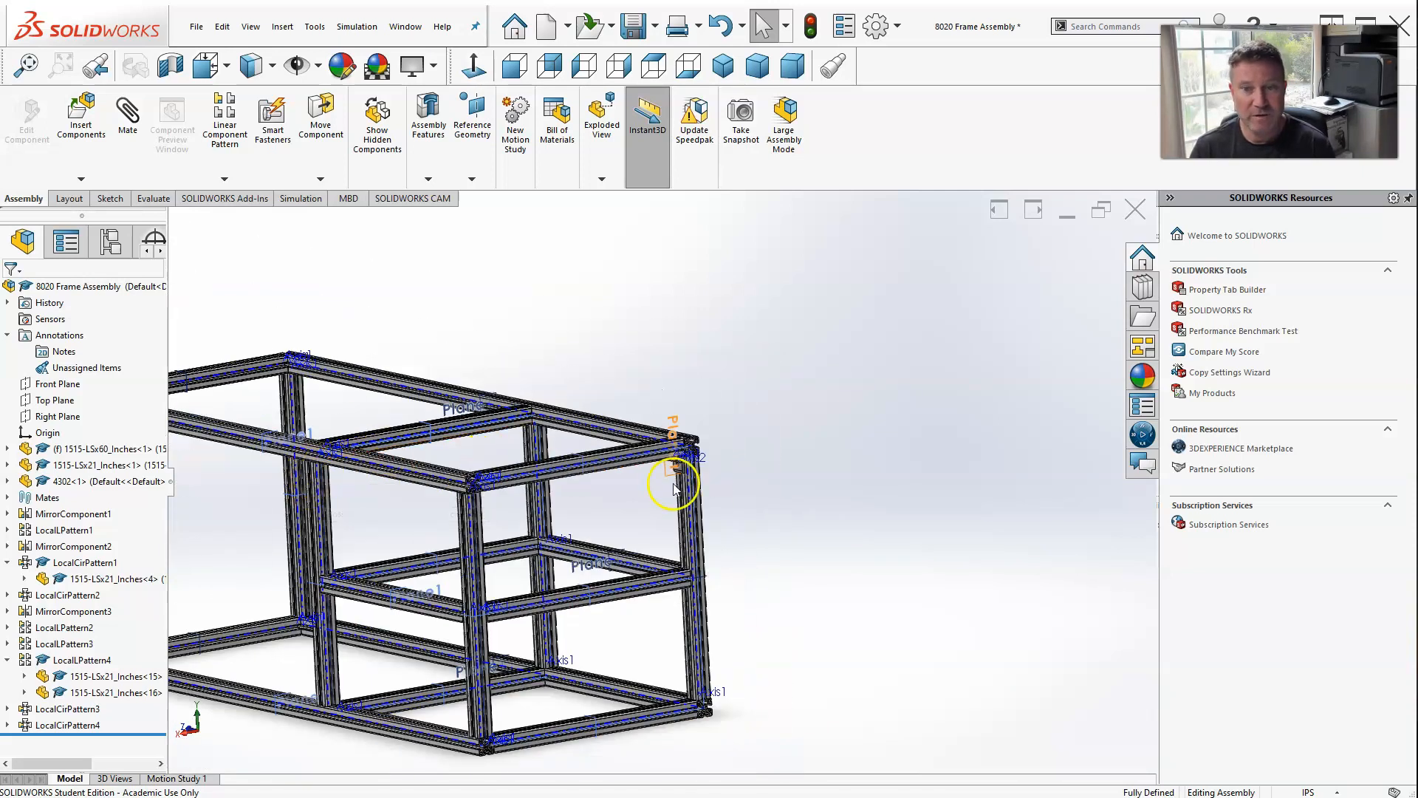
{"action": "scroll", "coordinate": [675, 476], "scroll_direction": "up", "scroll_amount": 1}
{"action": "left_click", "coordinate": [68, 481]}
{"action": "scroll", "coordinate": [594, 496], "scroll_direction": "up", "scroll_amount": 5}
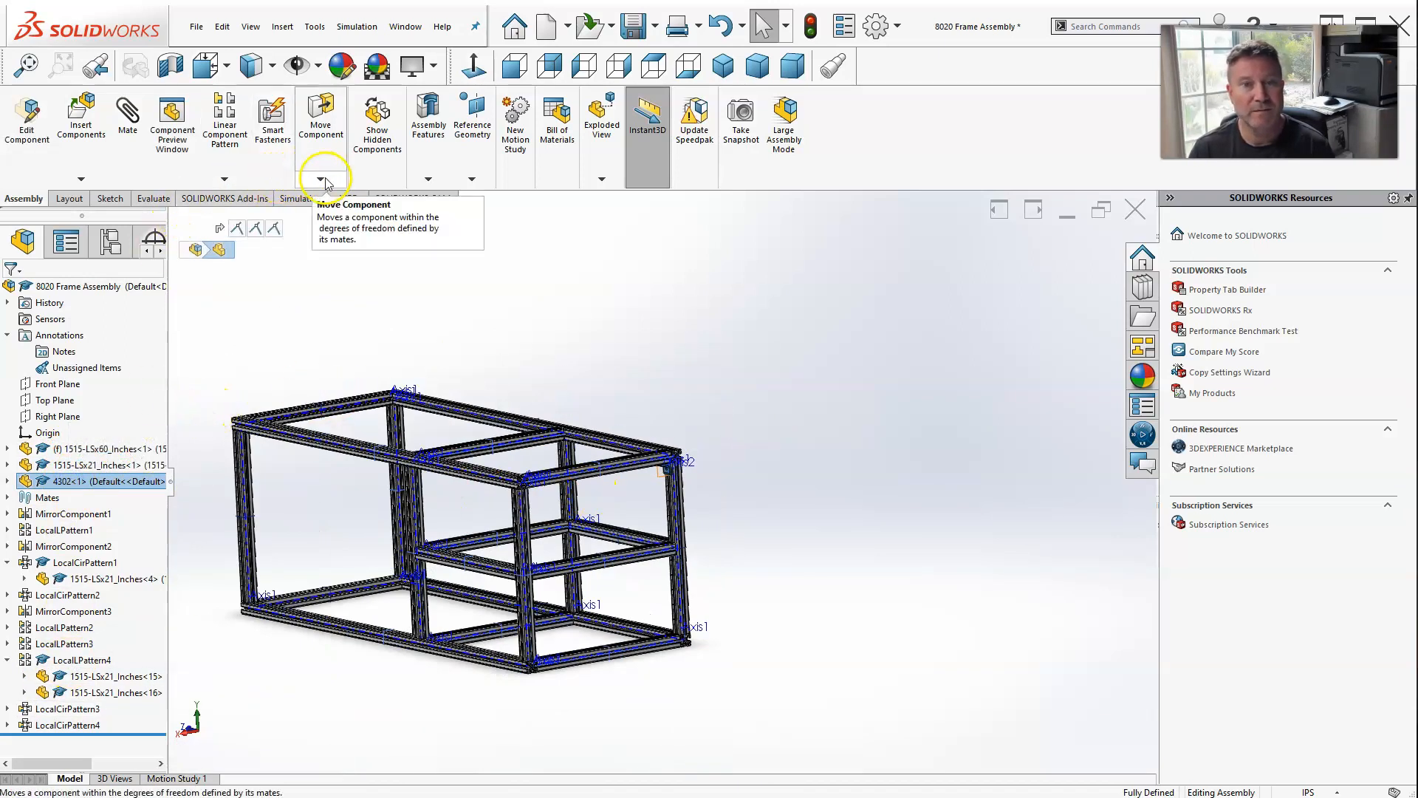
{"action": "left_click", "coordinate": [226, 180]}
{"action": "left_click", "coordinate": [244, 305]}
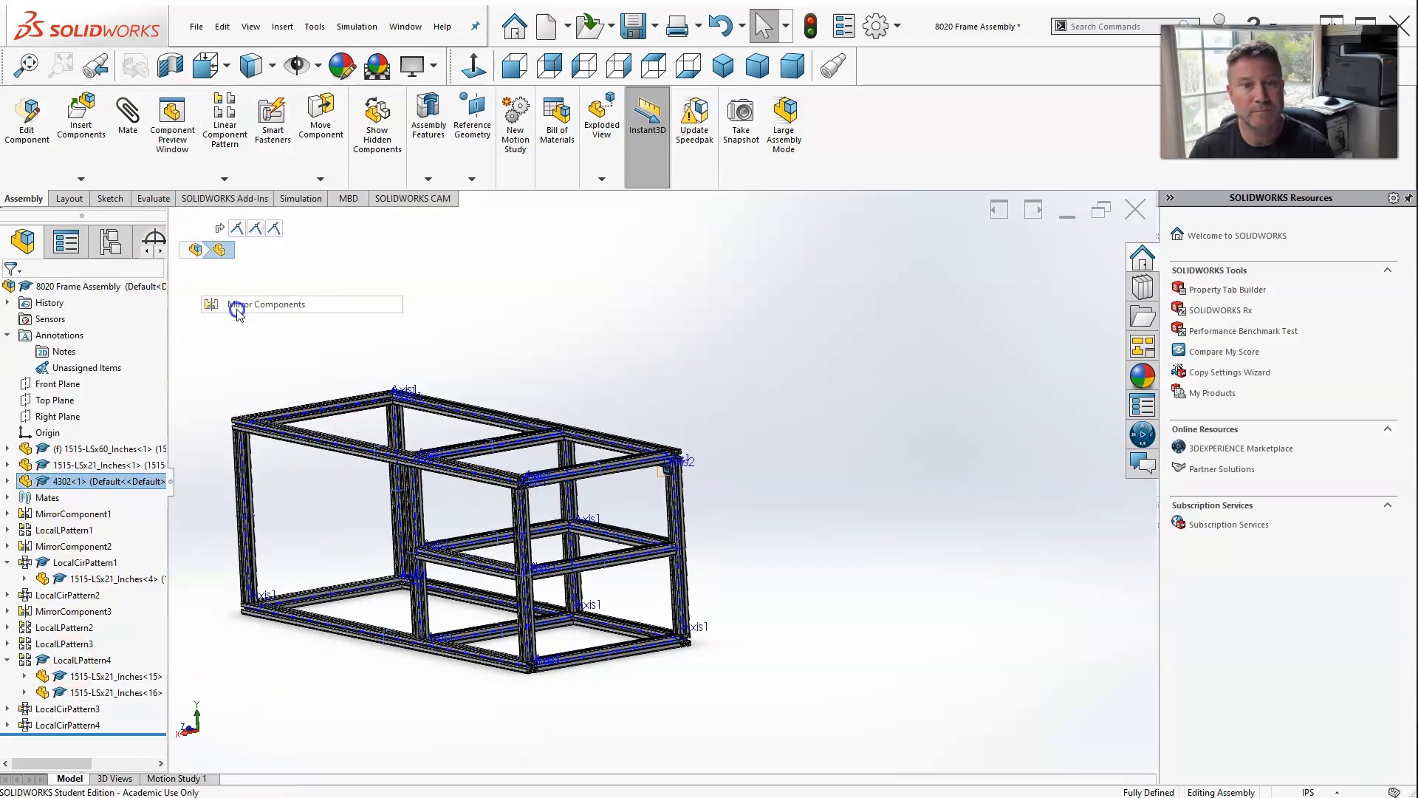
{"action": "scroll", "coordinate": [456, 453], "scroll_direction": "down", "scroll_amount": 8}
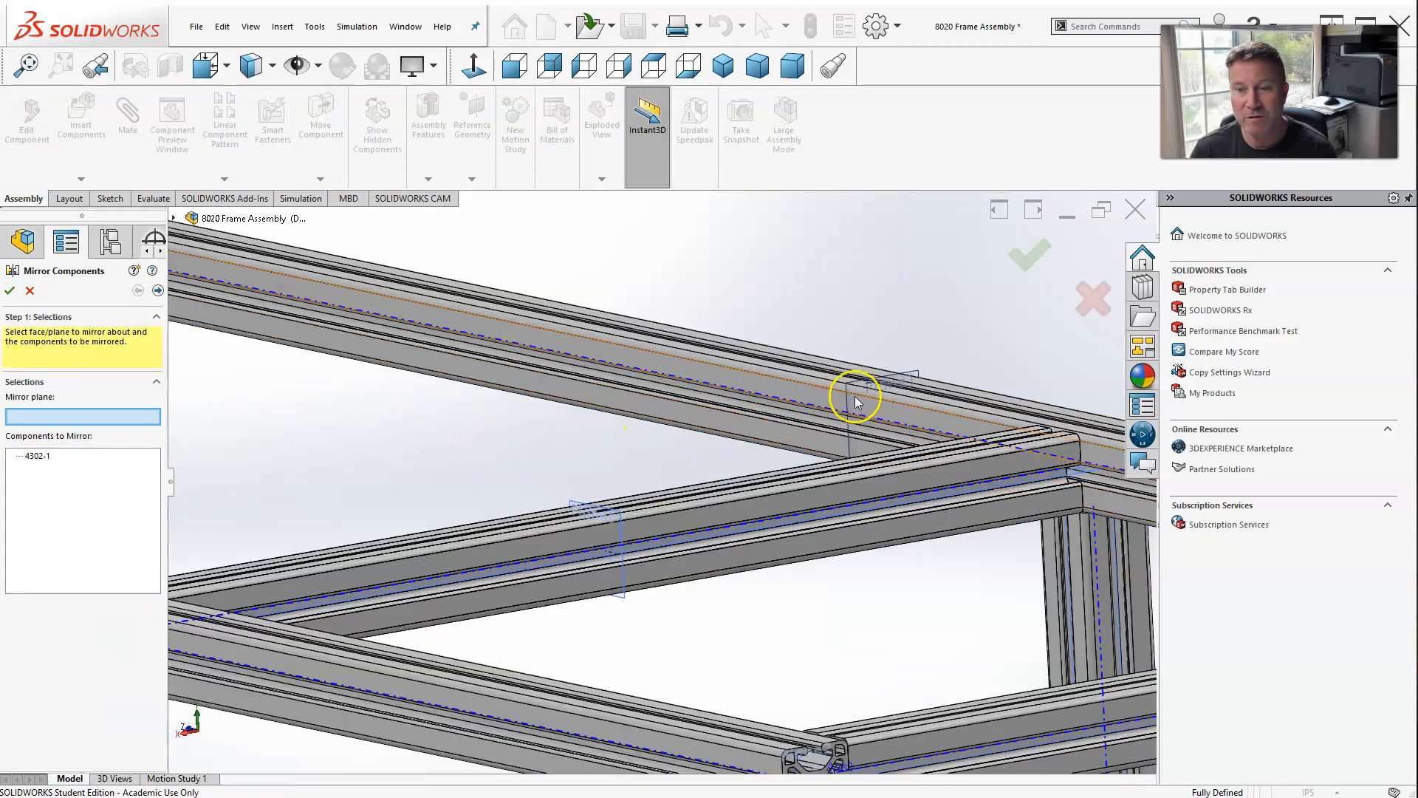
{"action": "left_click", "coordinate": [849, 398]}
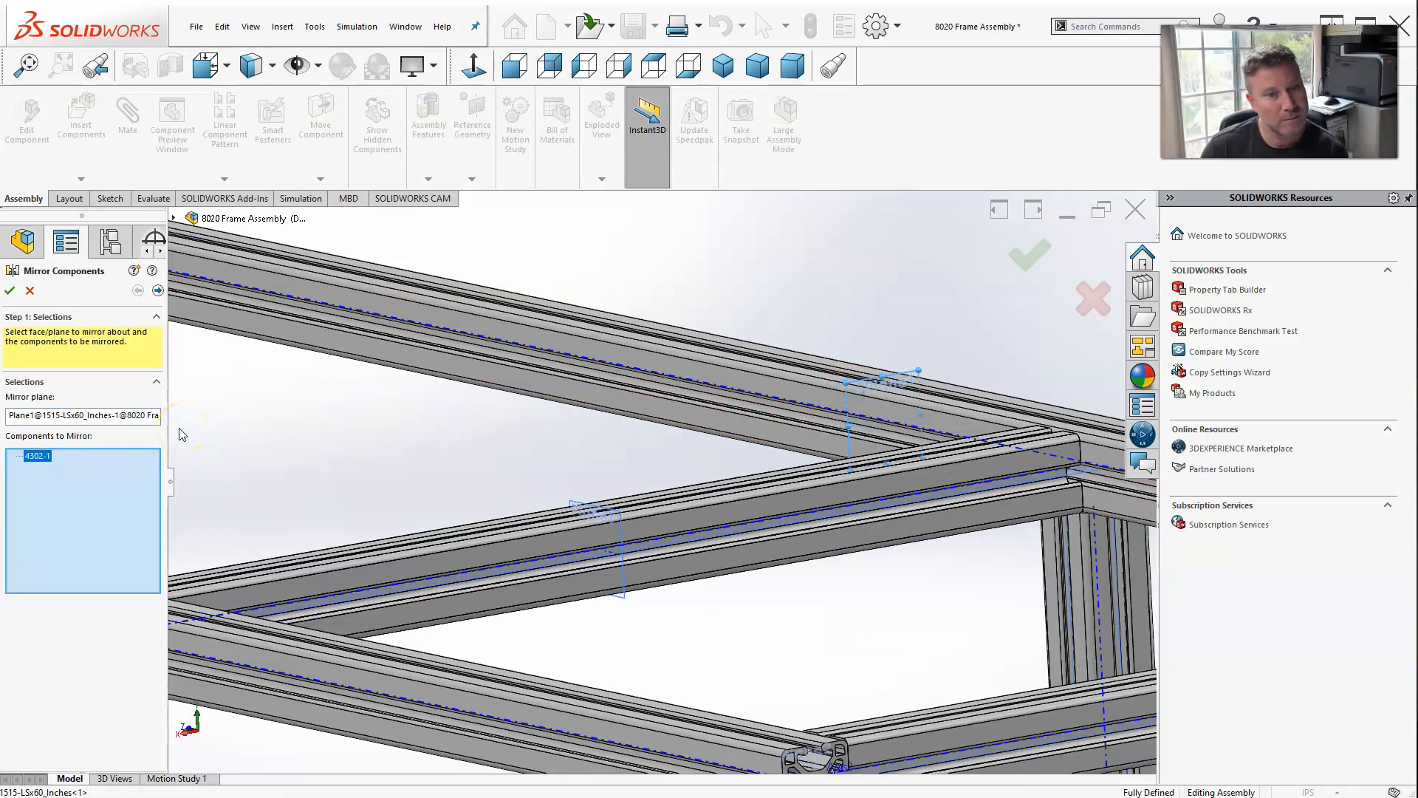
{"action": "left_click", "coordinate": [10, 291]}
{"action": "scroll", "coordinate": [506, 421], "scroll_direction": "up", "scroll_amount": 5}
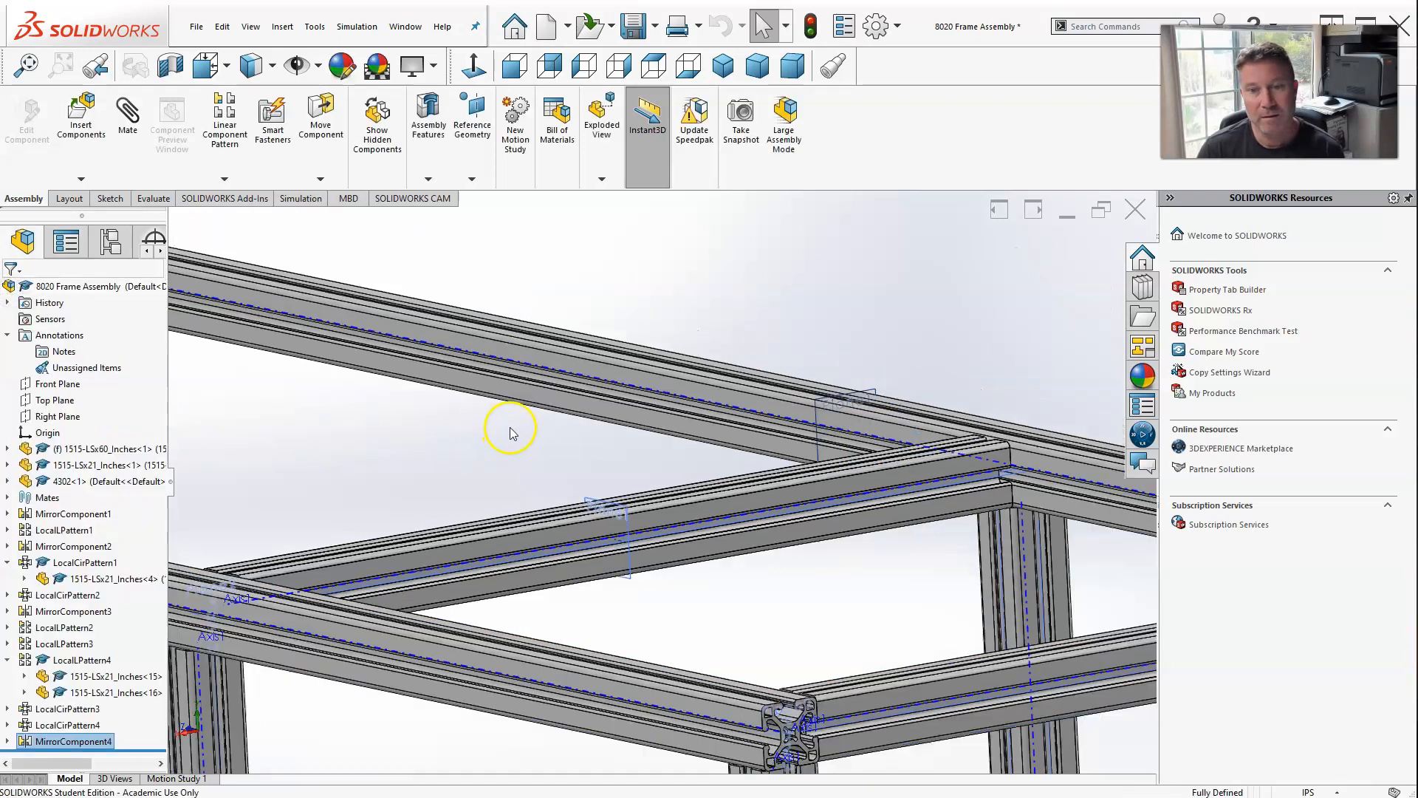
{"action": "left_click", "coordinate": [553, 297]}
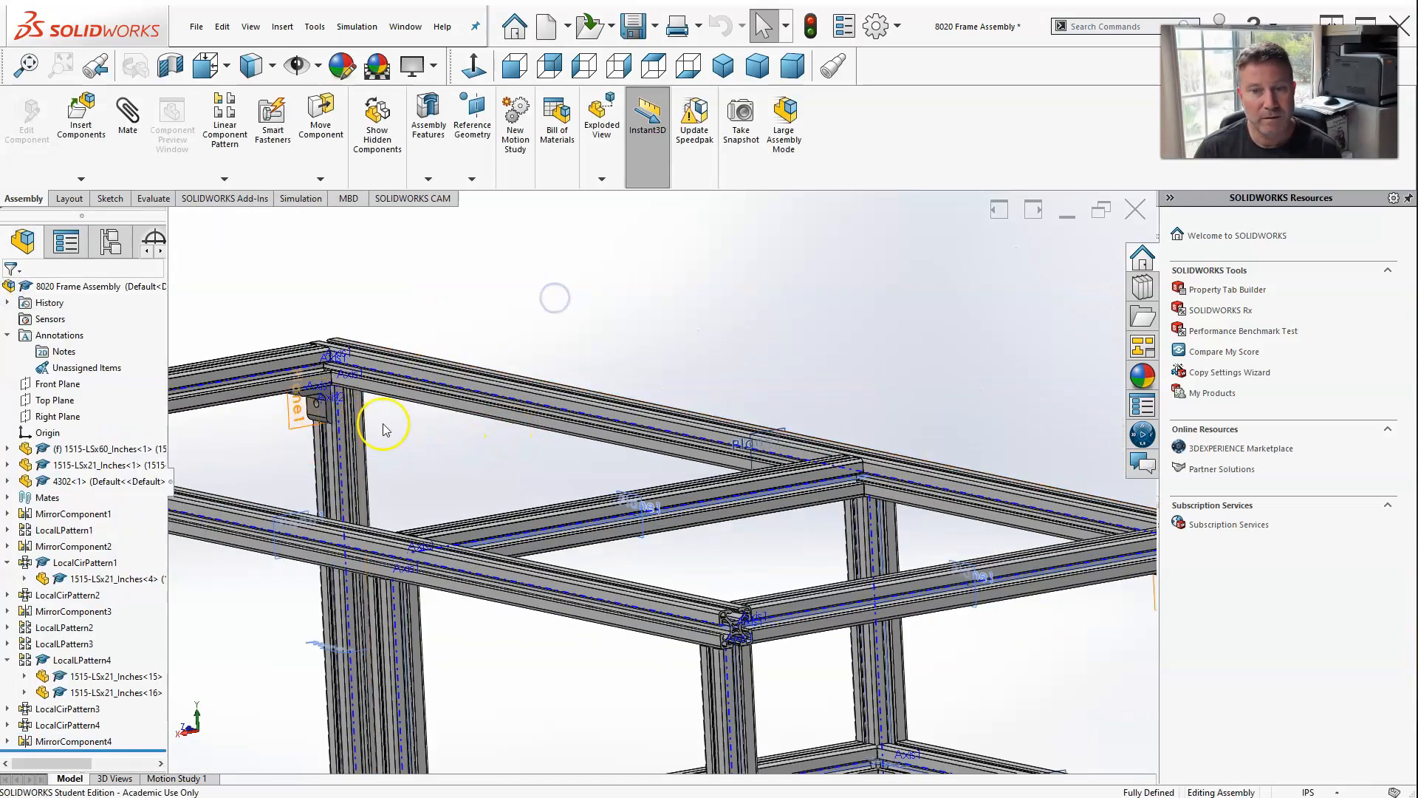
{"action": "scroll", "coordinate": [672, 497], "scroll_direction": "up", "scroll_amount": 3}
{"action": "scroll", "coordinate": [864, 497], "scroll_direction": "down", "scroll_amount": 5}
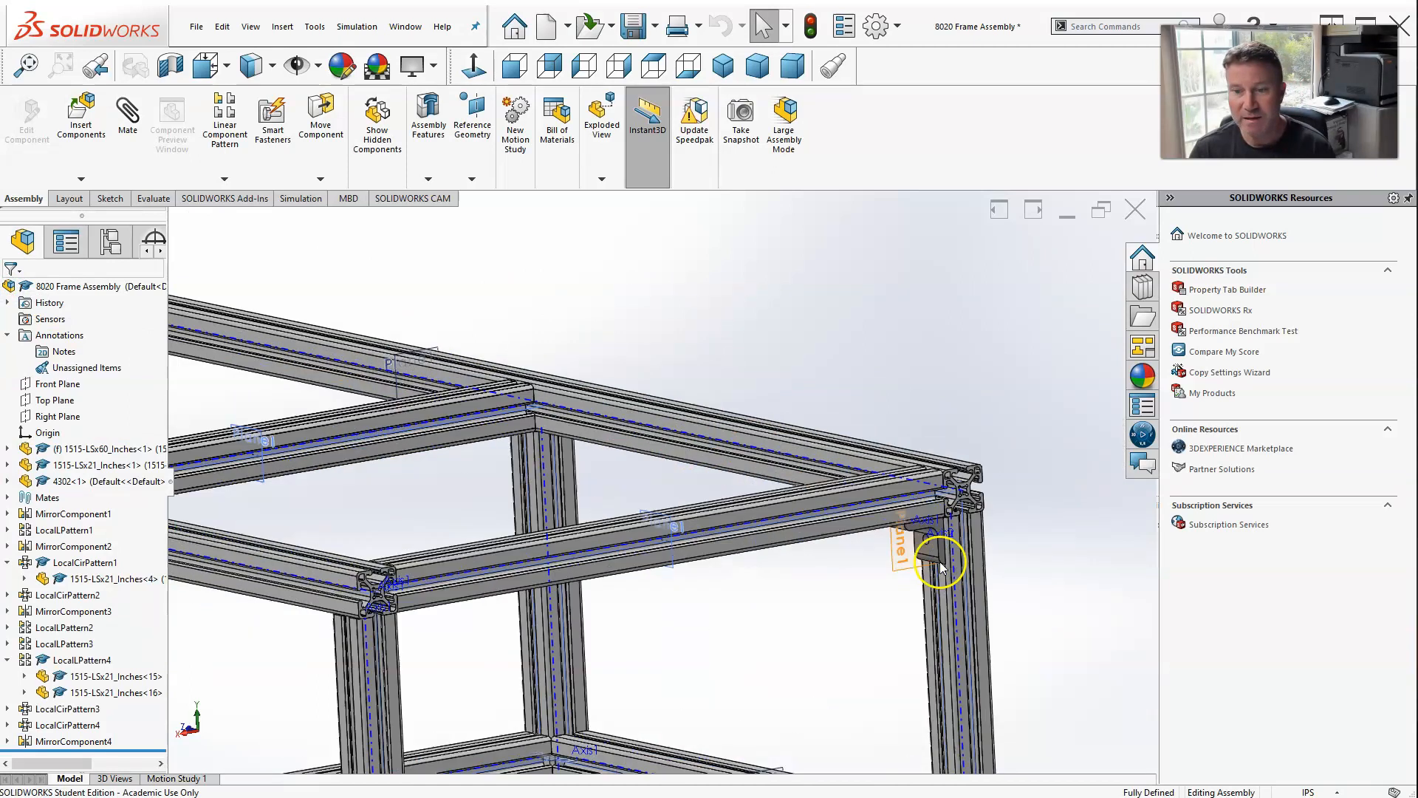
Linear-pattern the 4302 corner bracket along the 60-inch rail's edge in the reversed direction, with 22.5 in spacing and 2 instances.
{"action": "scroll", "coordinate": [930, 555], "scroll_direction": "down", "scroll_amount": 2}
{"action": "left_click", "coordinate": [905, 546]}
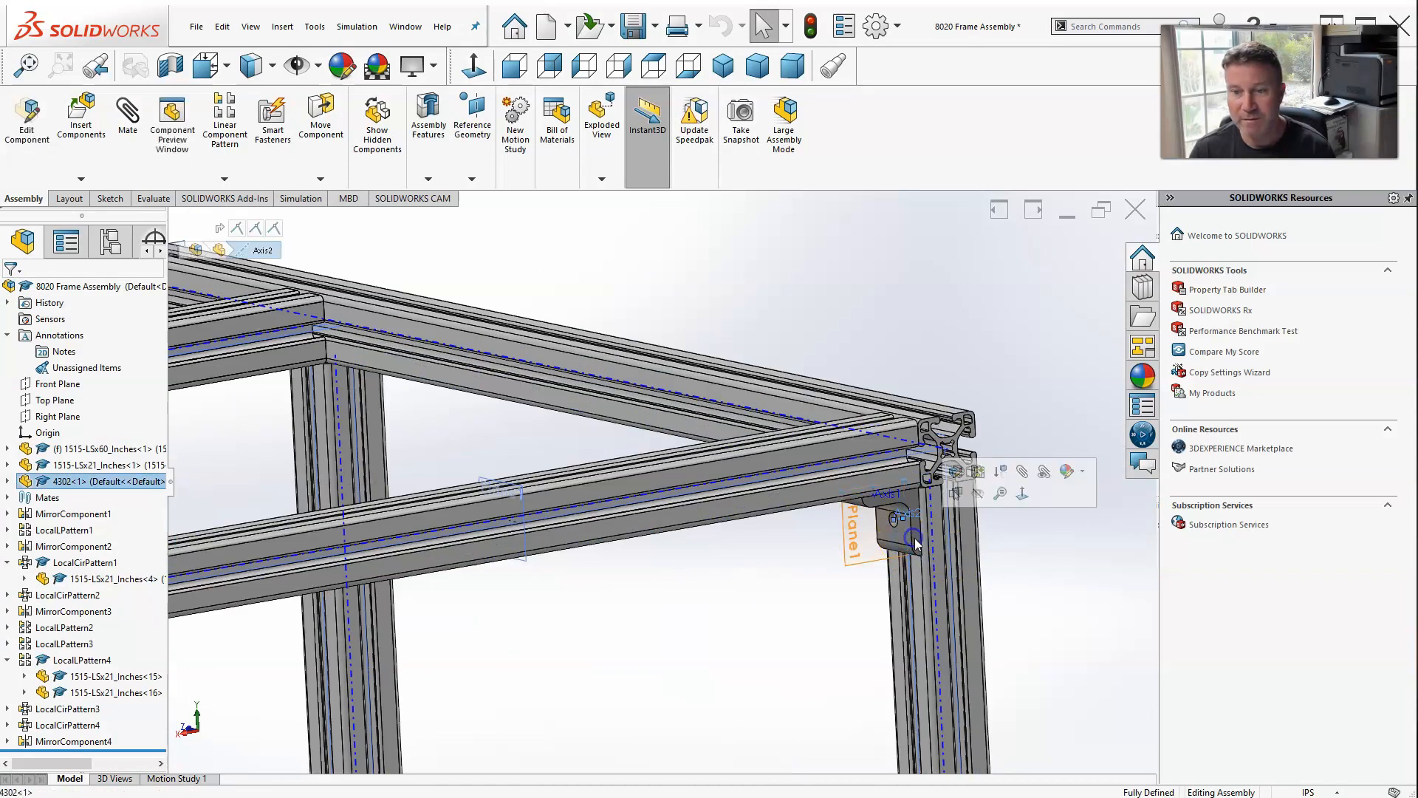
{"action": "left_click", "coordinate": [101, 486]}
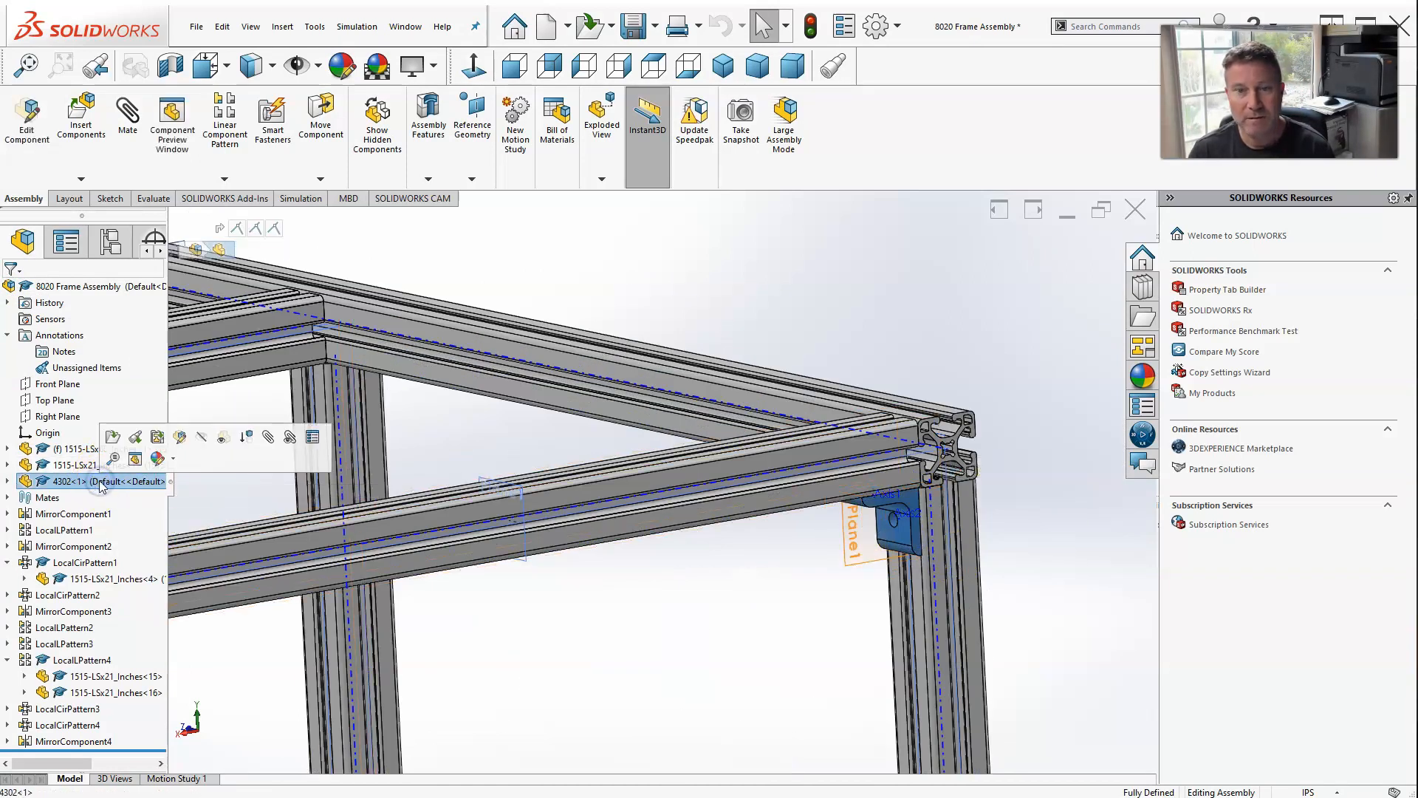
{"action": "left_click", "coordinate": [226, 126]}
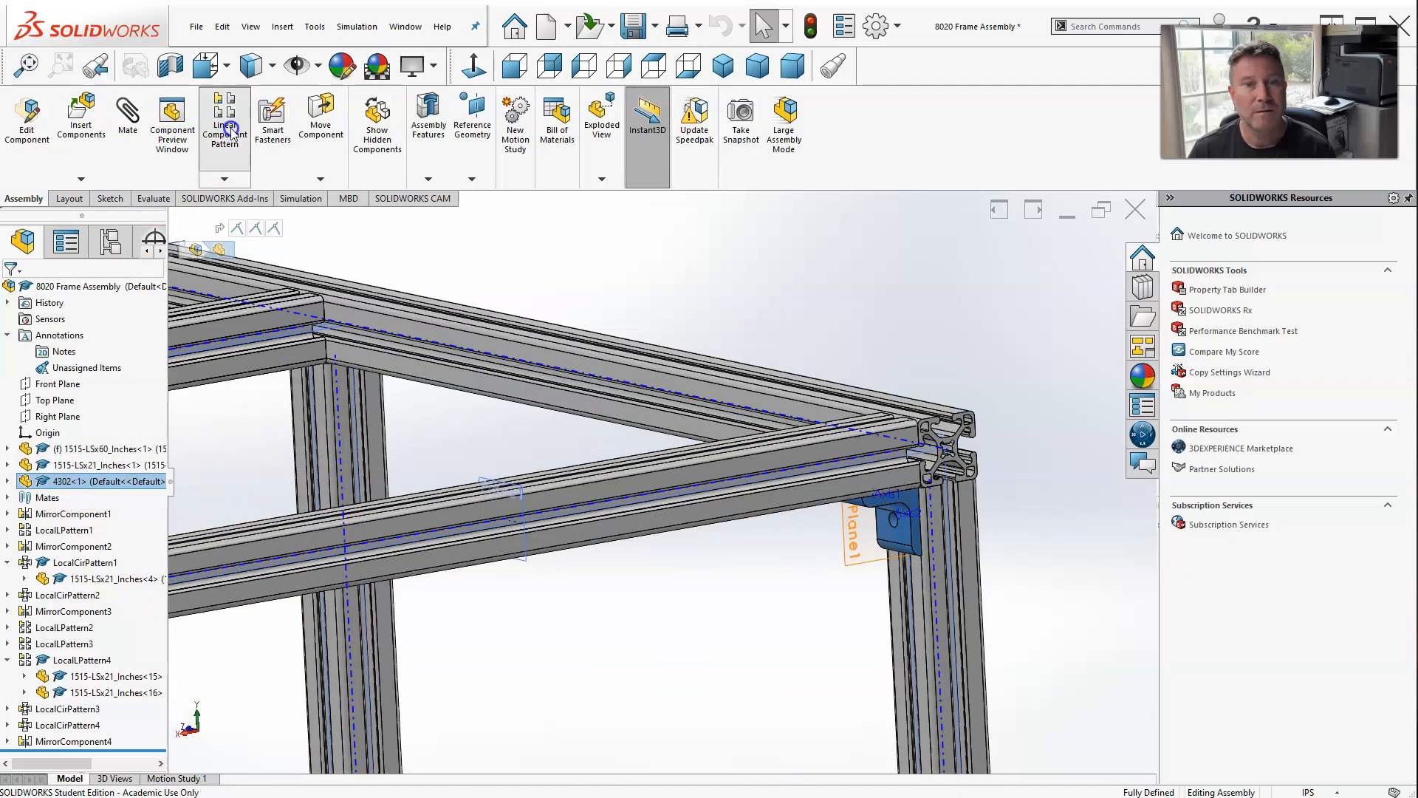
{"action": "left_click", "coordinate": [649, 421]}
{"action": "scroll", "coordinate": [555, 453], "scroll_direction": "up", "scroll_amount": 3}
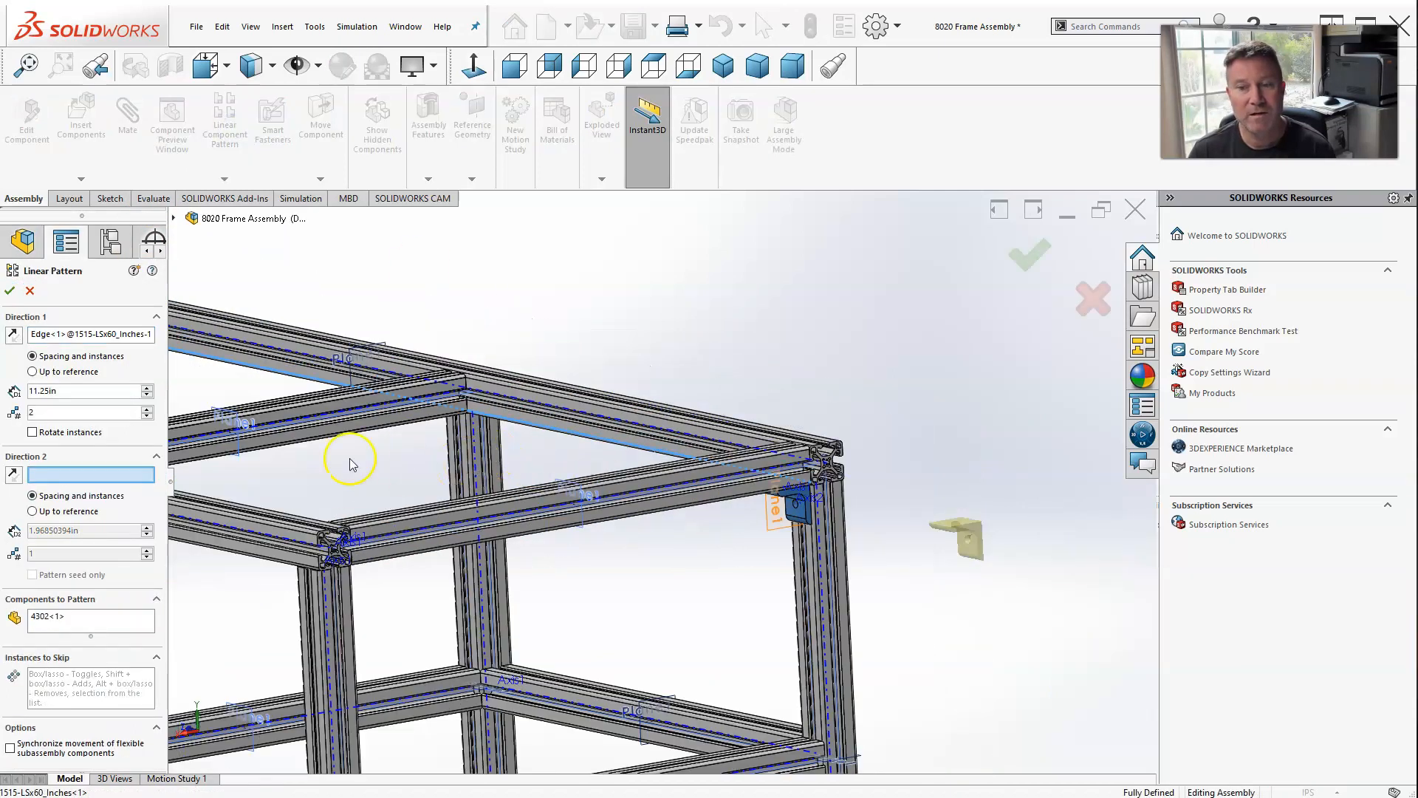
{"action": "left_click", "coordinate": [12, 335]}
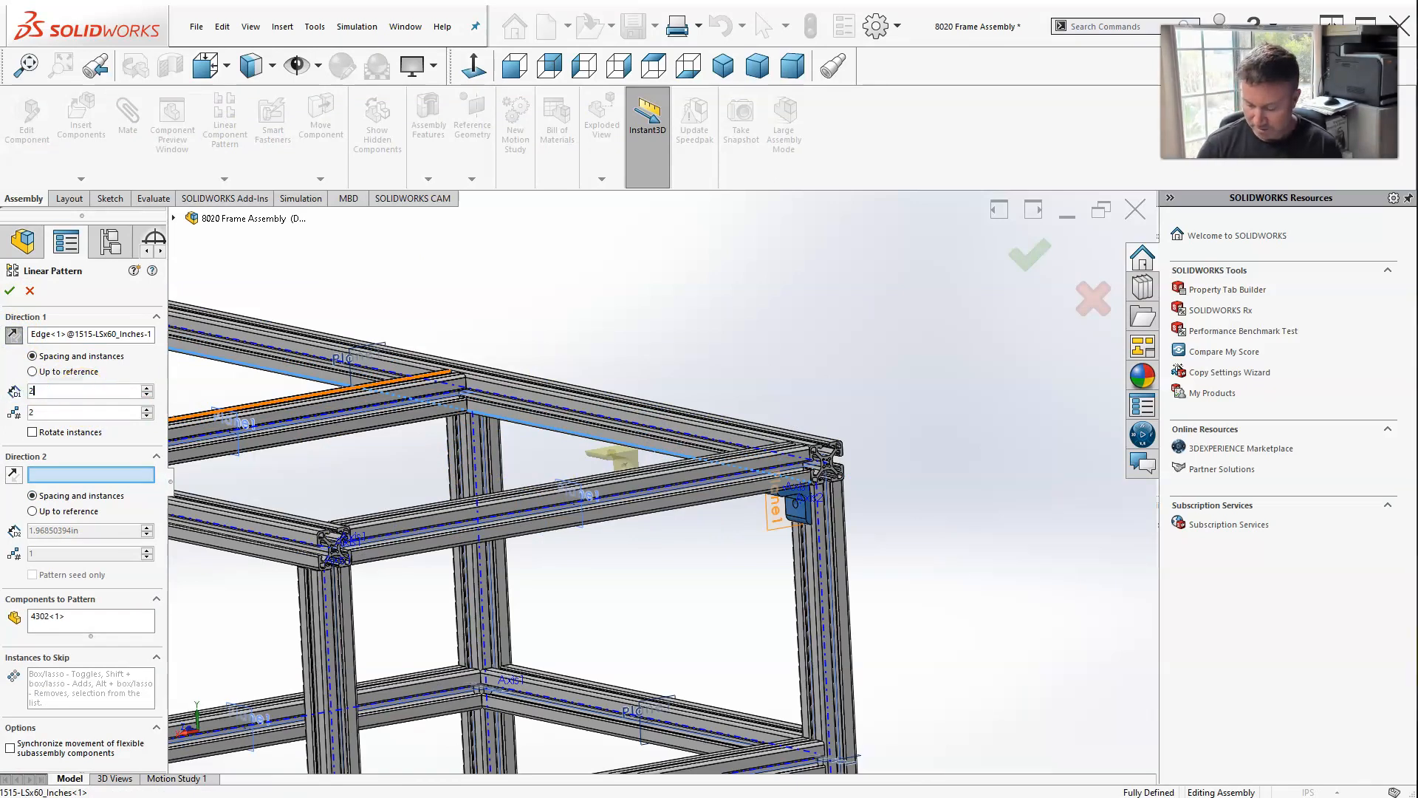
{"action": "type", "text": "22.5"}
{"action": "key", "text": "Return"}
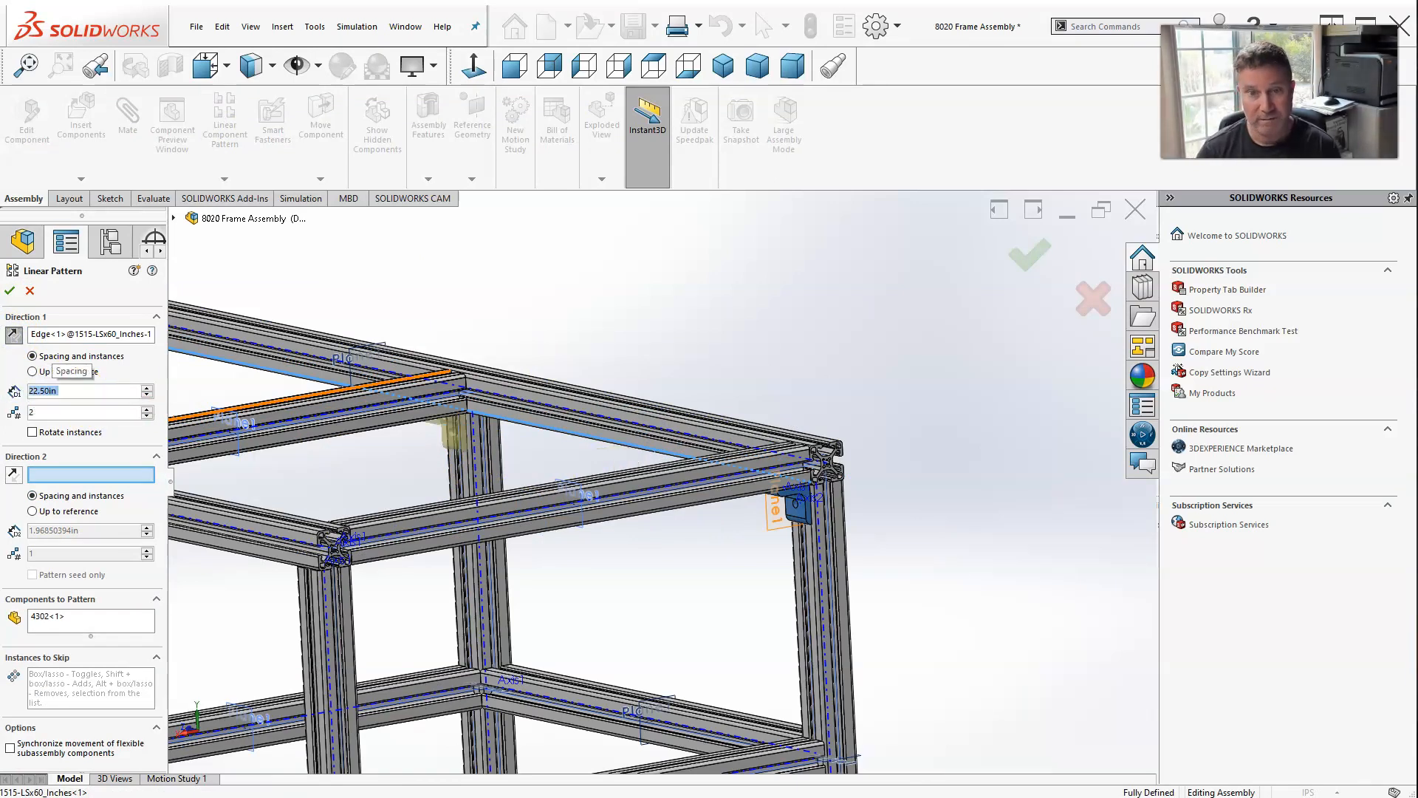
{"action": "left_click", "coordinate": [9, 290]}
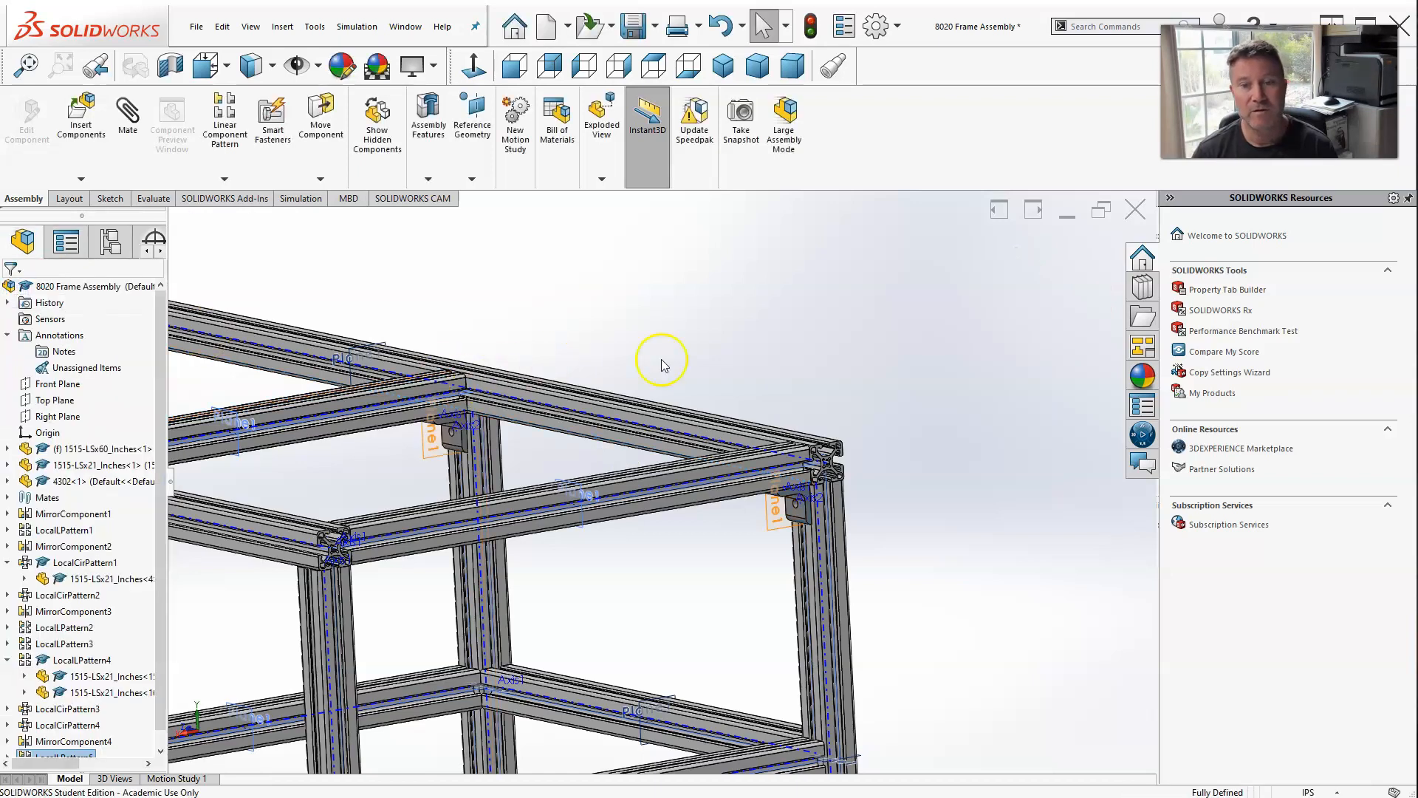
Mirror the seed 4302 bracket and its two copies about Plane1 of the 21-inch top cross member.
{"action": "scroll", "coordinate": [676, 360], "scroll_direction": "up", "scroll_amount": 4}
{"action": "scroll", "coordinate": [456, 441], "scroll_direction": "down", "scroll_amount": 5}
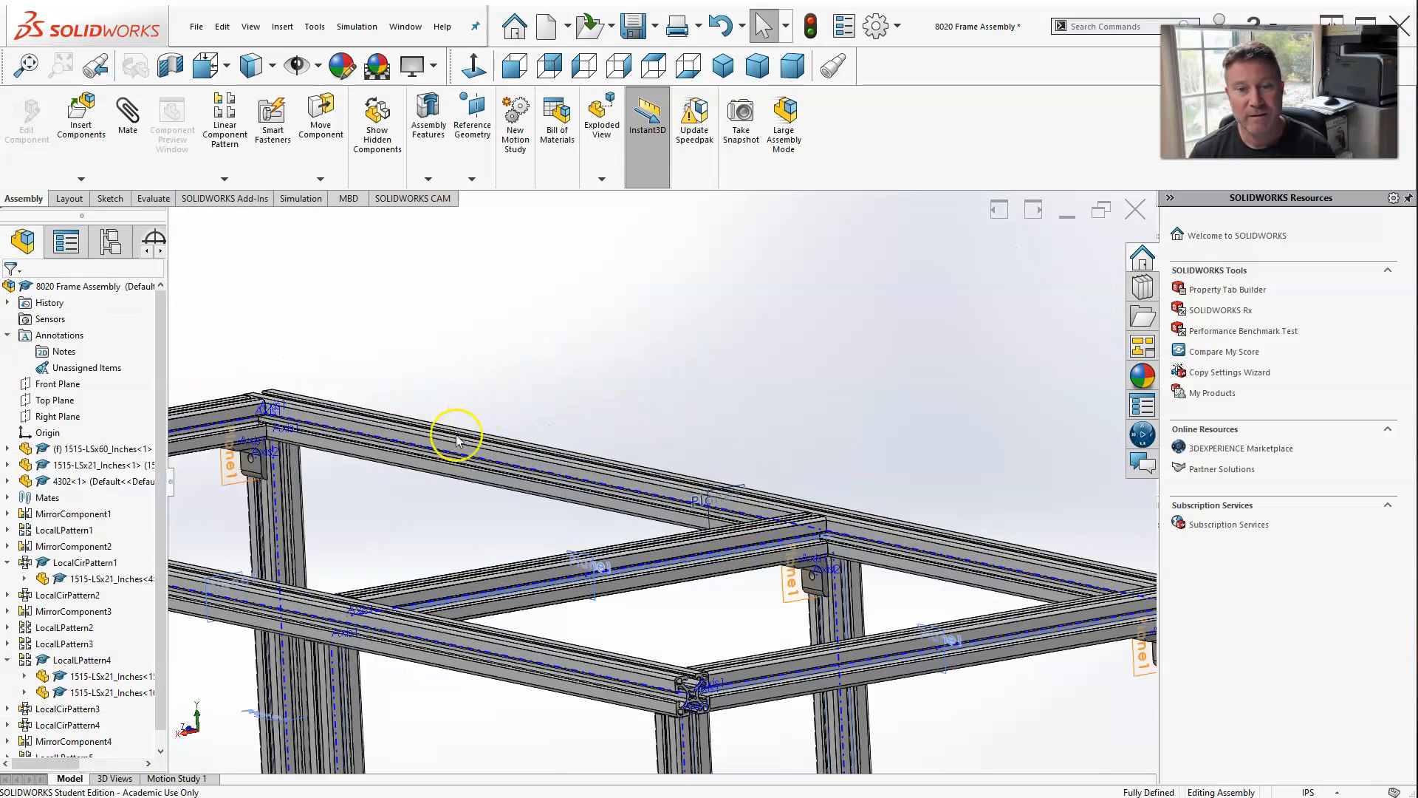
{"action": "left_click", "coordinate": [88, 481]}
{"action": "left_click", "coordinate": [281, 432]}
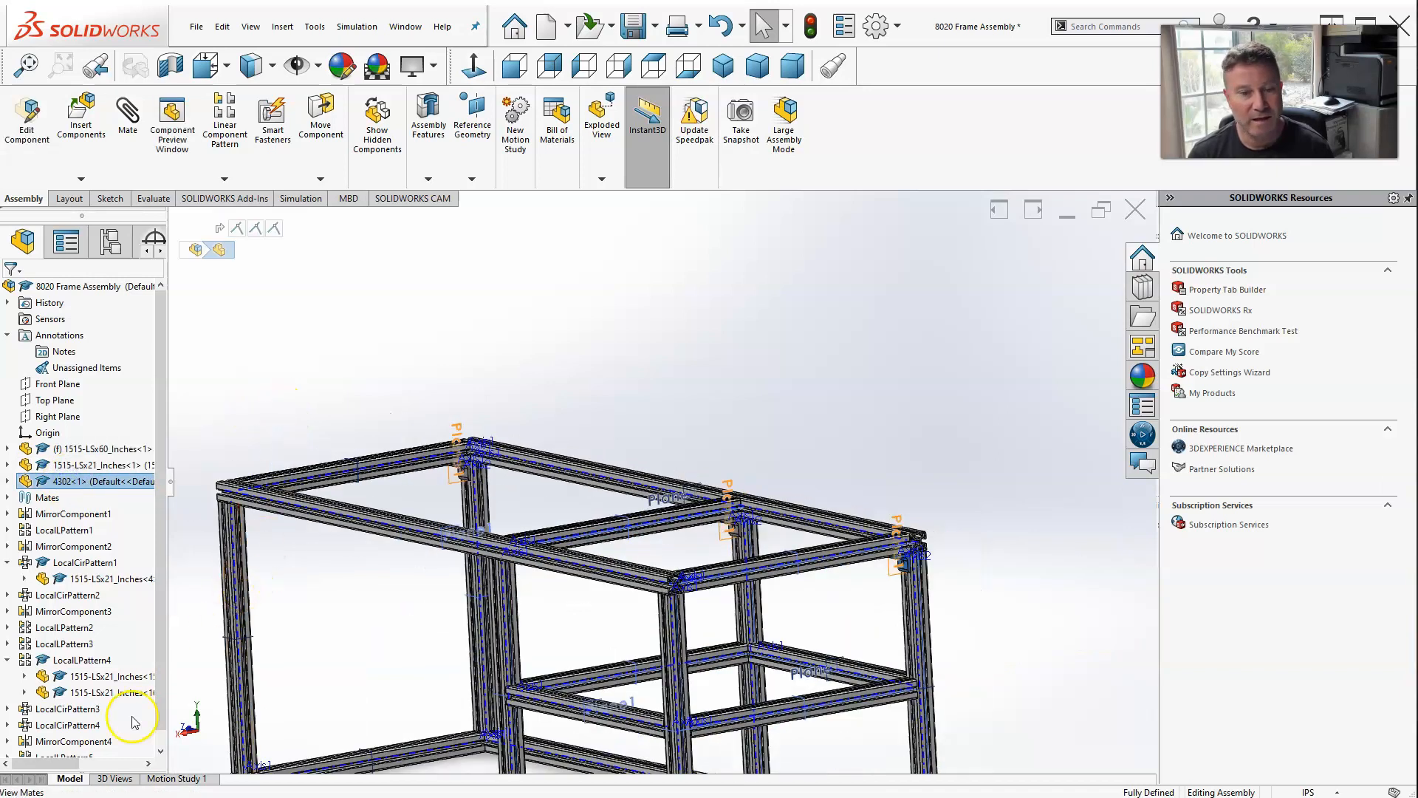
{"action": "scroll", "coordinate": [155, 653], "scroll_direction": "down", "scroll_amount": 1}
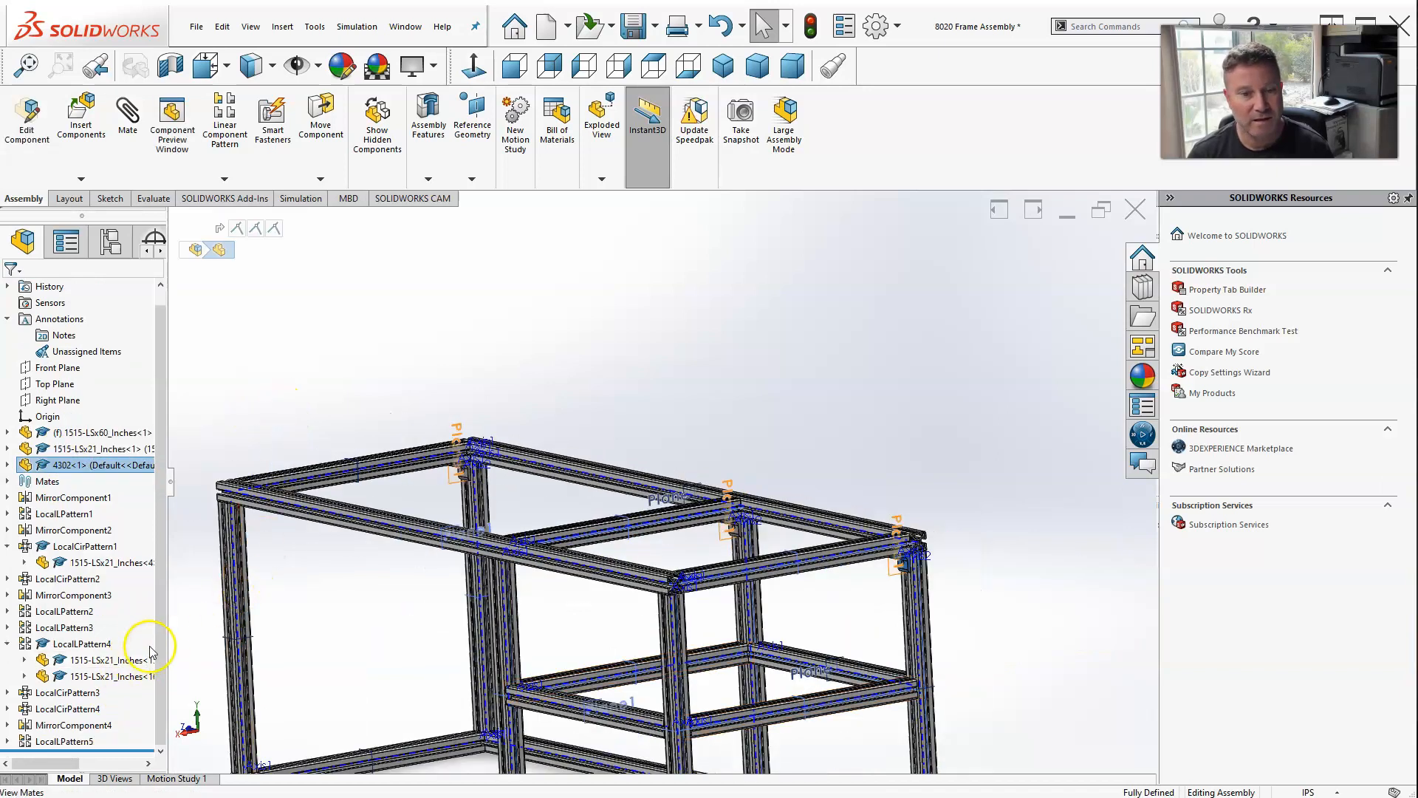
{"action": "left_click", "coordinate": [73, 741]}
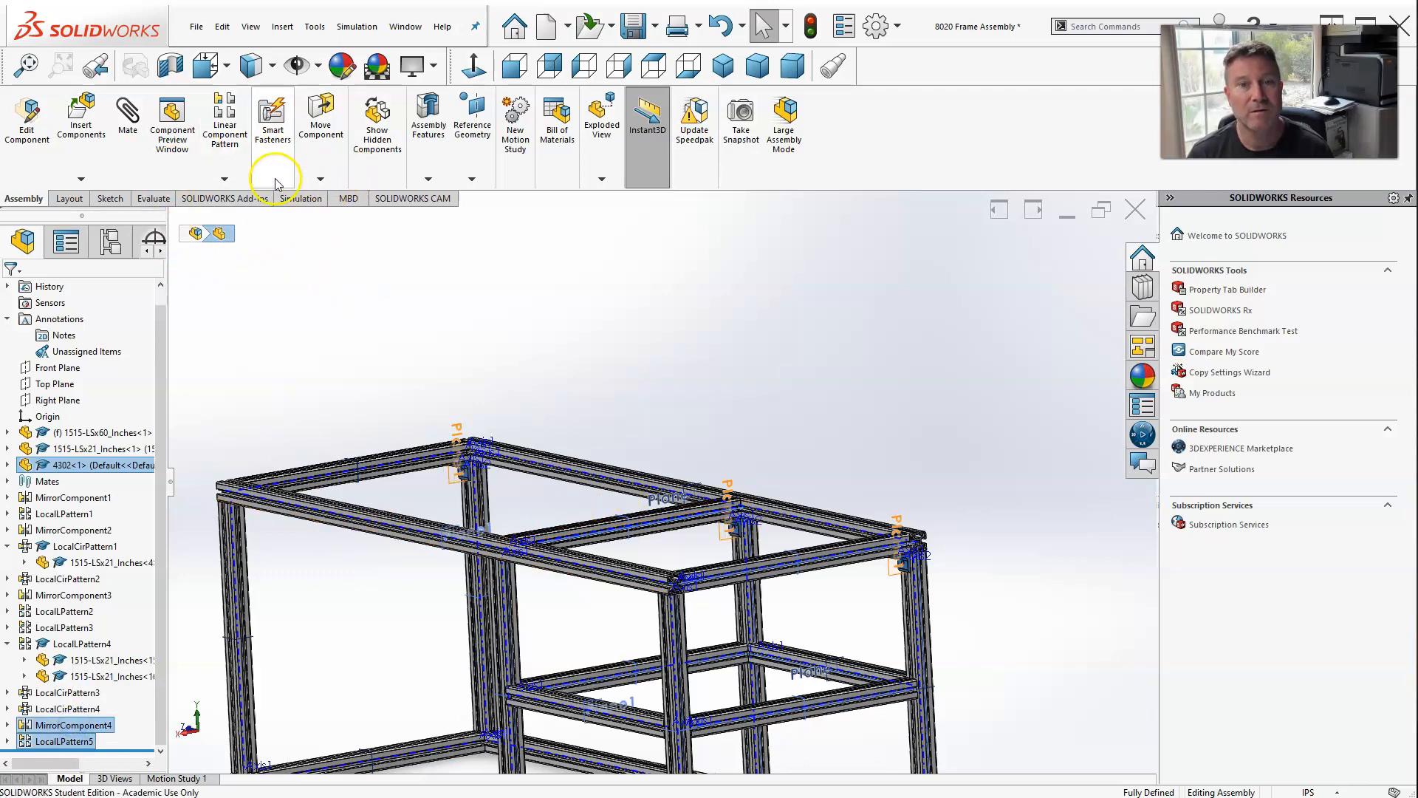
{"action": "left_click", "coordinate": [226, 178]}
{"action": "left_click", "coordinate": [252, 305]}
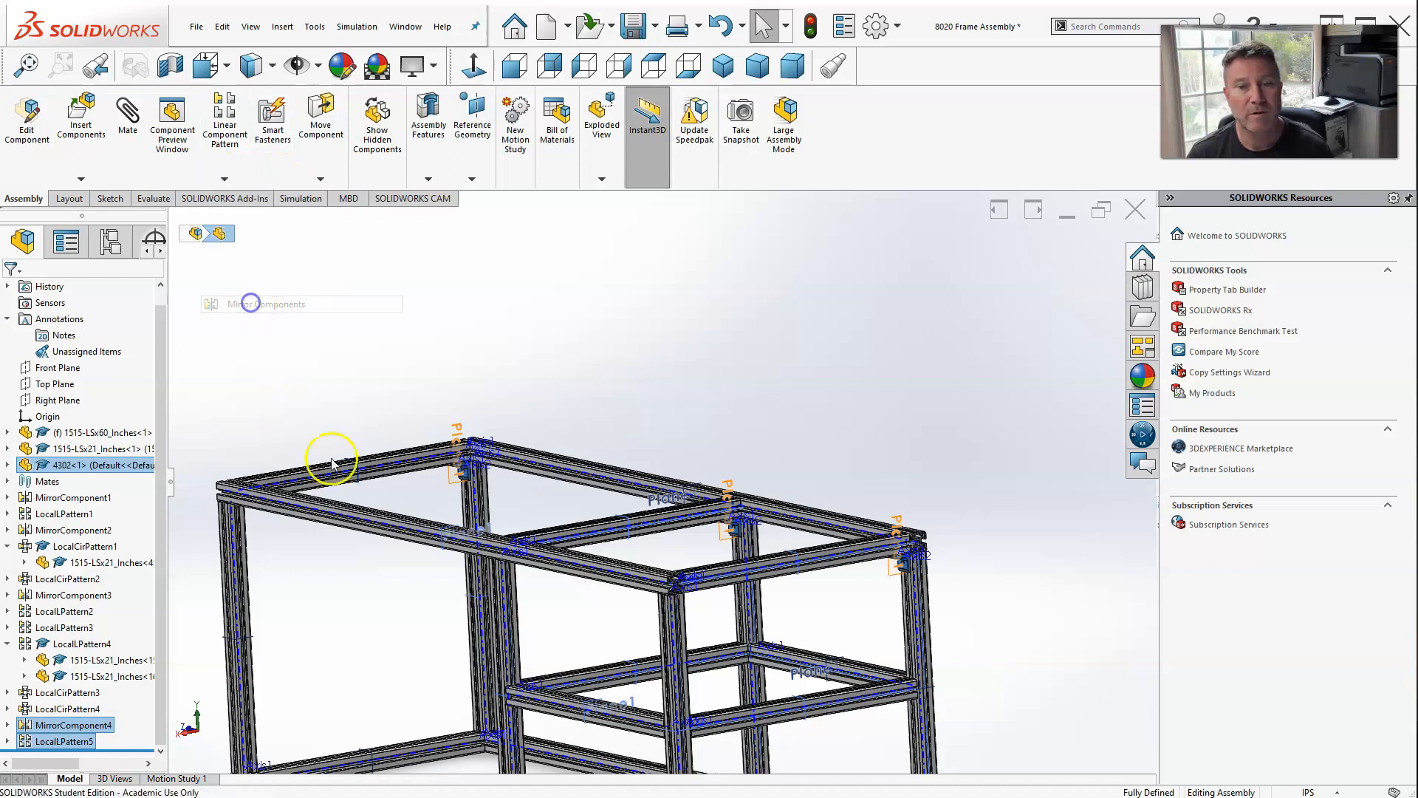
{"action": "scroll", "coordinate": [630, 529], "scroll_direction": "down", "scroll_amount": 5}
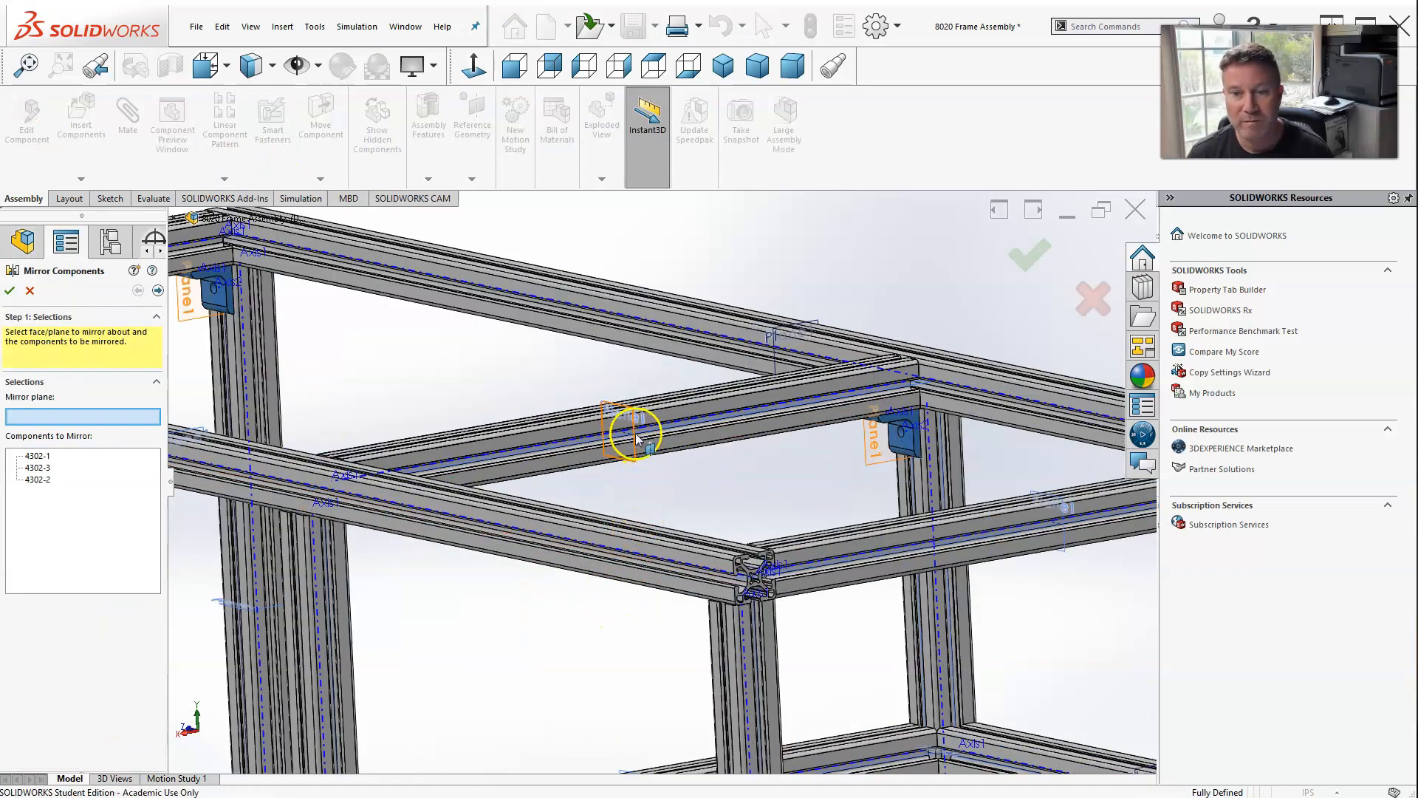
{"action": "left_click", "coordinate": [635, 437]}
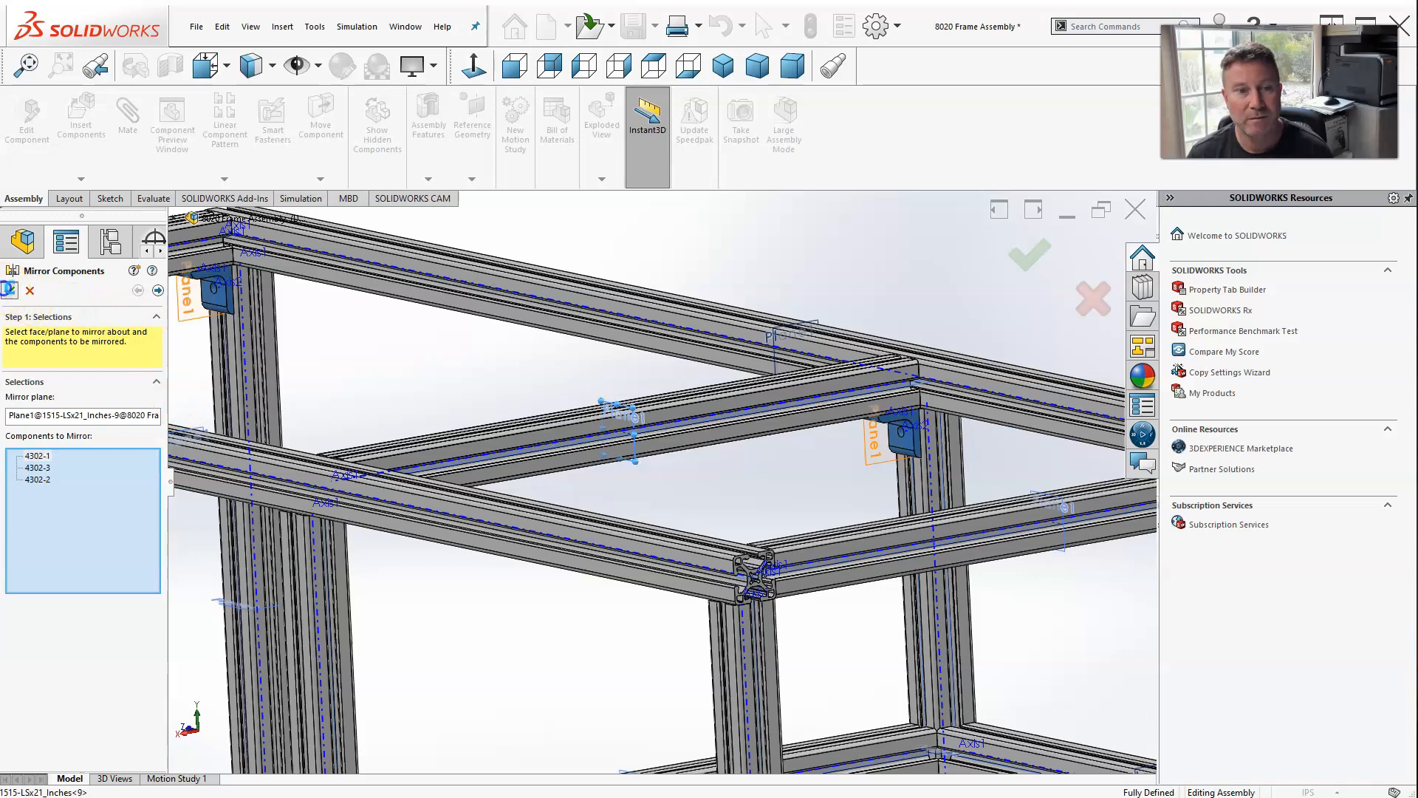
Inspect the mirrored brackets under the opposite top rail of the frame.
{"action": "scroll", "coordinate": [561, 398], "scroll_direction": "up", "scroll_amount": 6}
{"action": "middle_click_drag", "start_coordinate": [616, 483], "coordinate": [558, 469]}
{"action": "scroll", "coordinate": [557, 470], "scroll_direction": "down", "scroll_amount": 10}
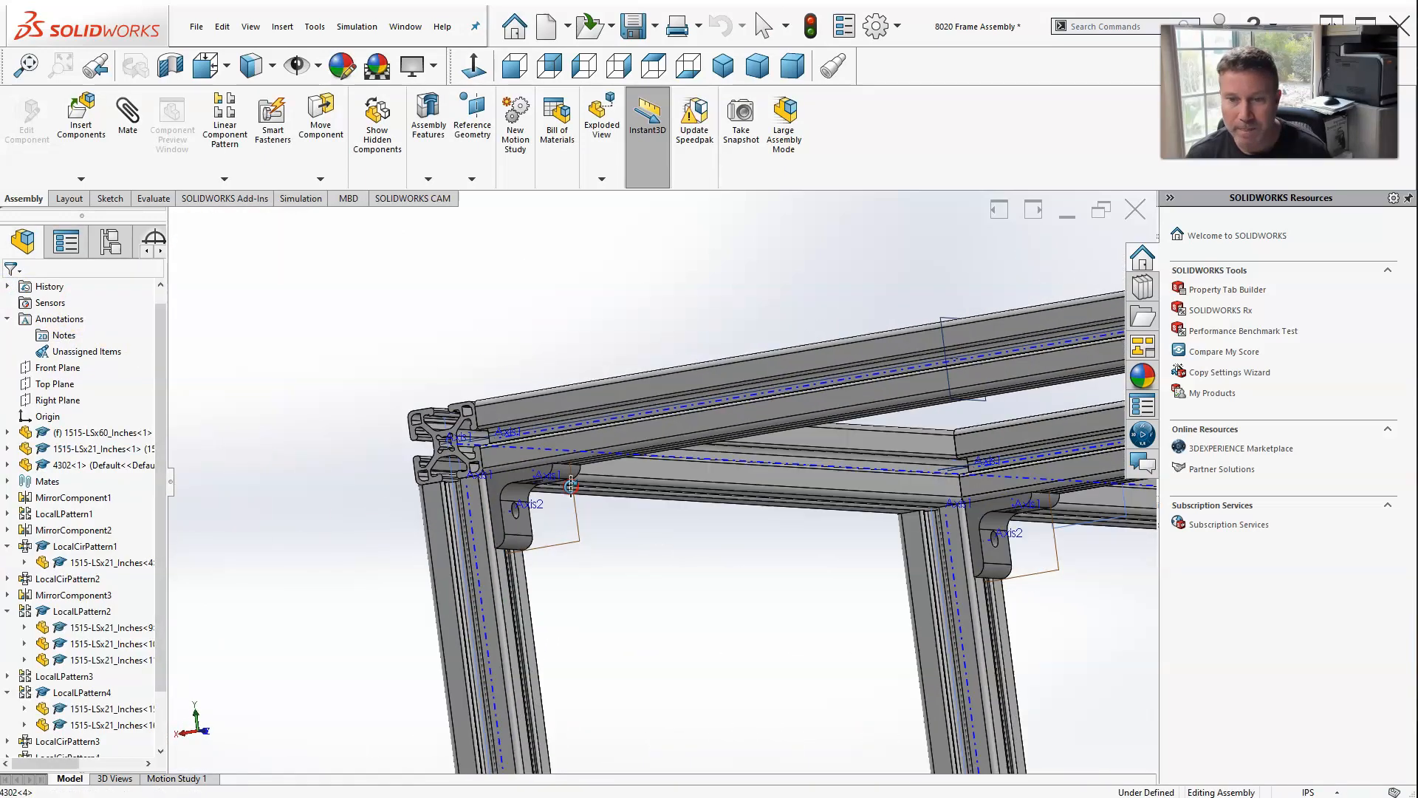
{"action": "scroll", "coordinate": [571, 485], "scroll_direction": "up", "scroll_amount": 10}
{"action": "scroll", "coordinate": [702, 545], "scroll_direction": "down", "scroll_amount": 3}
{"action": "scroll", "coordinate": [701, 545], "scroll_direction": "down", "scroll_amount": 3}
{"action": "scroll", "coordinate": [611, 513], "scroll_direction": "up", "scroll_amount": 2}
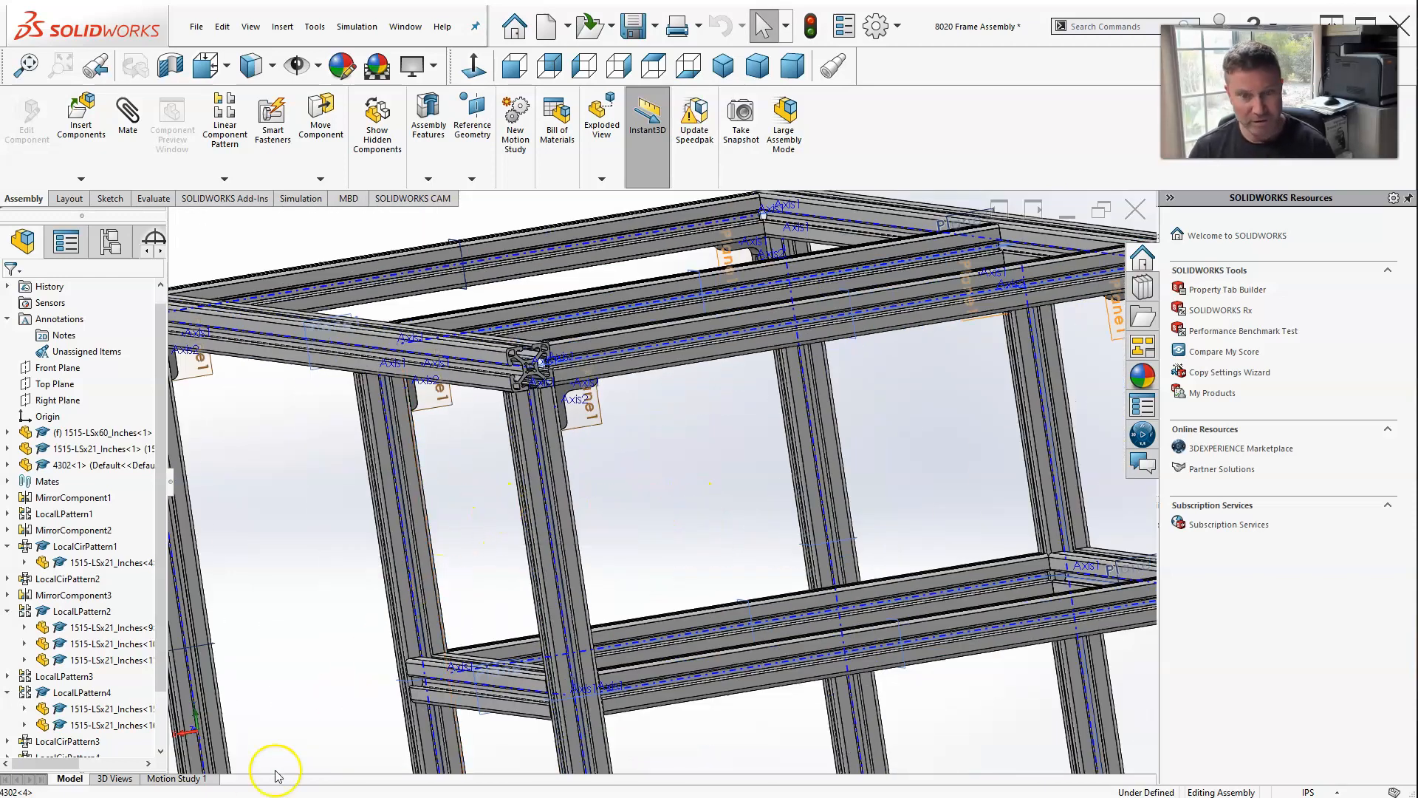
Switch to Photos and review the earlier slides back to the frame image with outside dimensions, then return to SOLIDWORKS.
{"action": "left_click", "coordinate": [250, 797]}
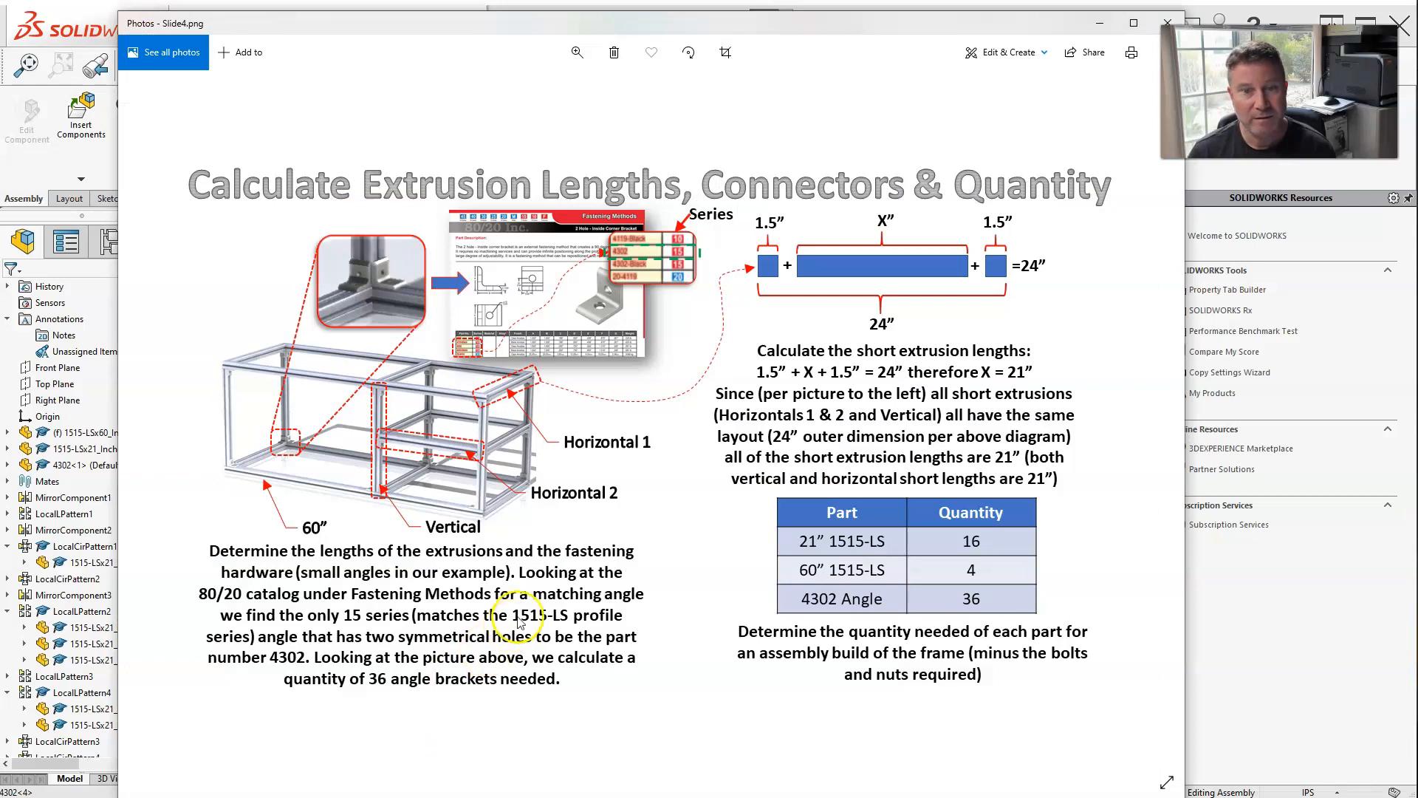
{"action": "key", "text": "Left"}
{"action": "key", "text": "Left"}
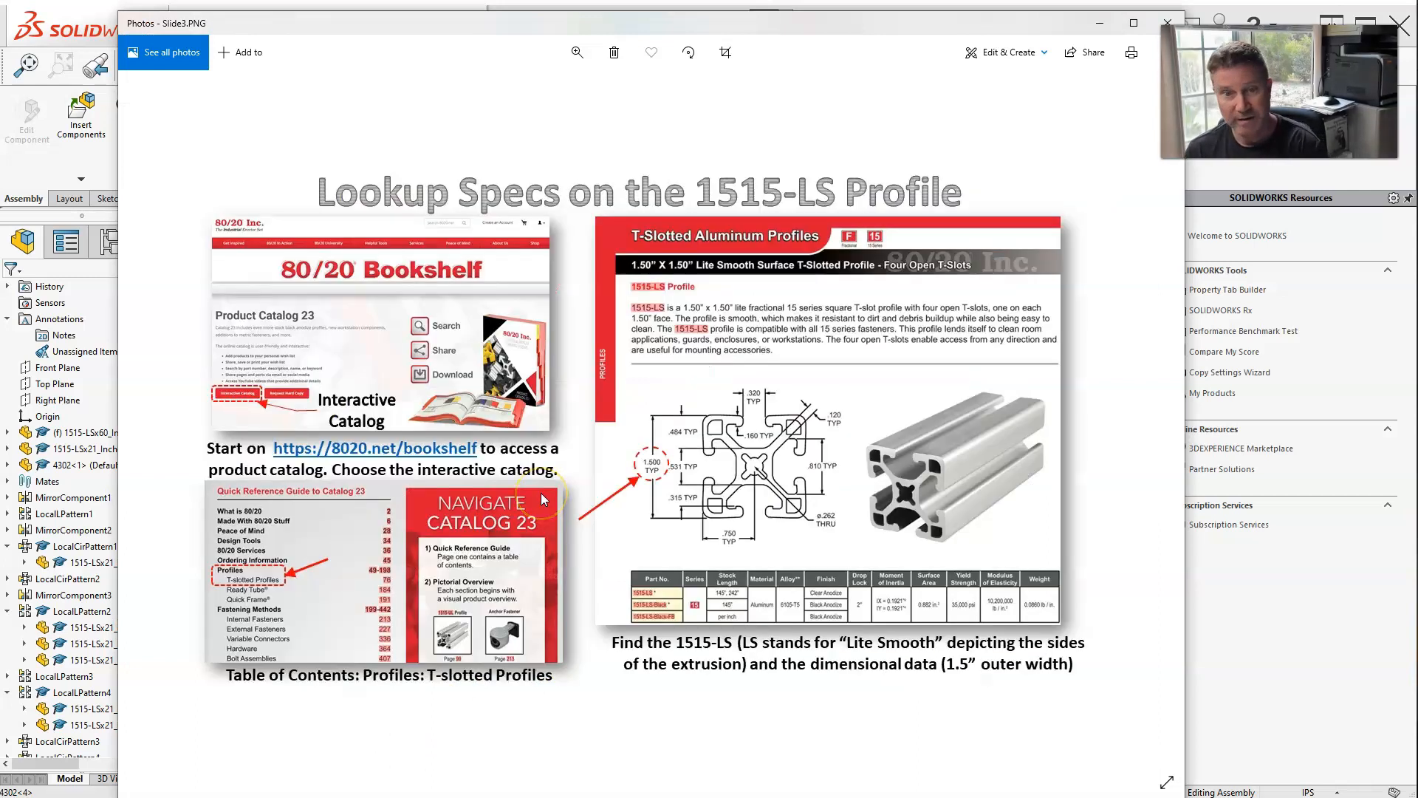
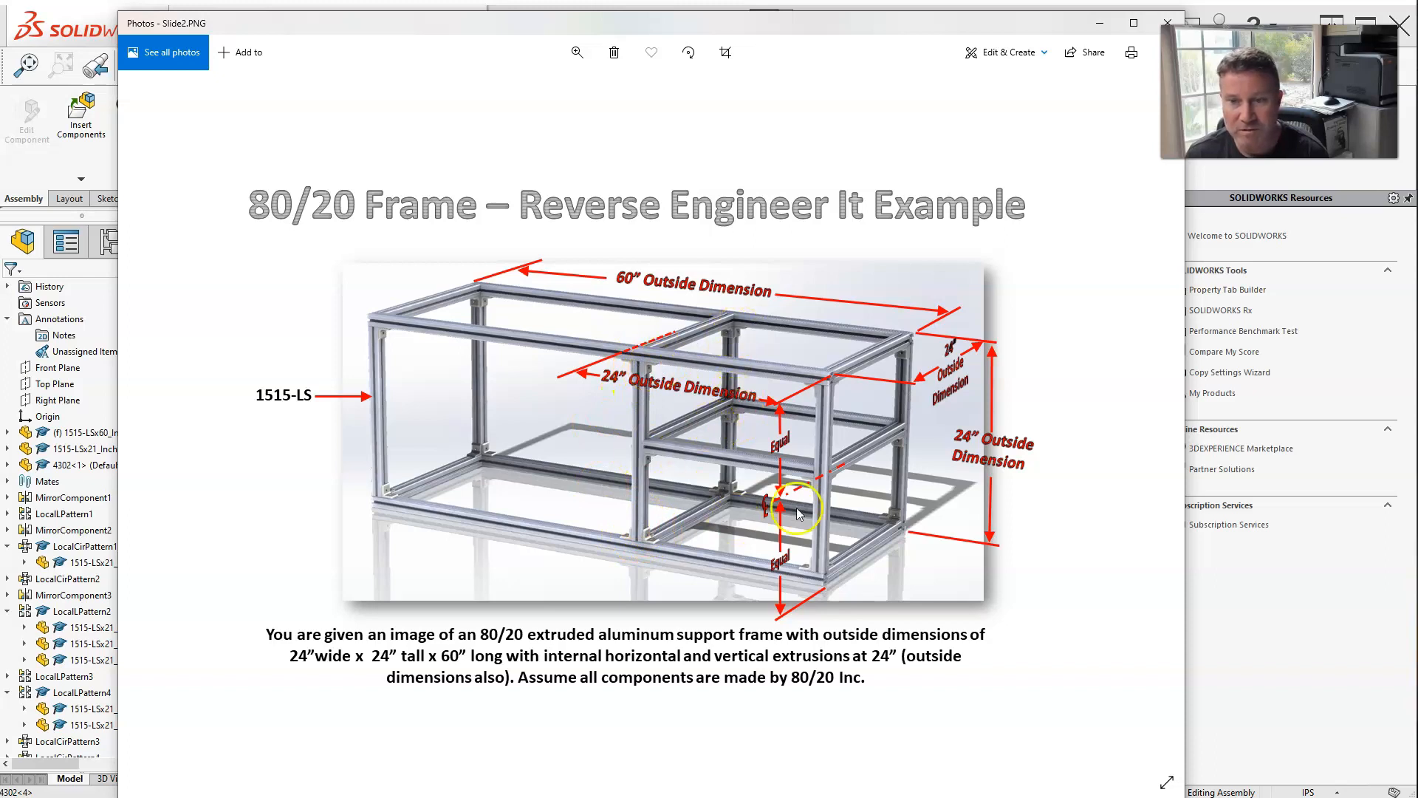
{"action": "left_click", "coordinate": [71, 22]}
Examine the bracket placement at the frame's upper corners from several sides.
{"action": "scroll", "coordinate": [535, 445], "scroll_direction": "up", "scroll_amount": 2}
{"action": "scroll", "coordinate": [674, 417], "scroll_direction": "down", "scroll_amount": 1}
{"action": "mouse_move", "coordinate": [673, 417]}
{"action": "middle_mouse_down"}
{"action": "mouse_move", "coordinate": [641, 406]}
{"action": "mouse_move", "coordinate": [663, 424]}
{"action": "middle_mouse_up"}
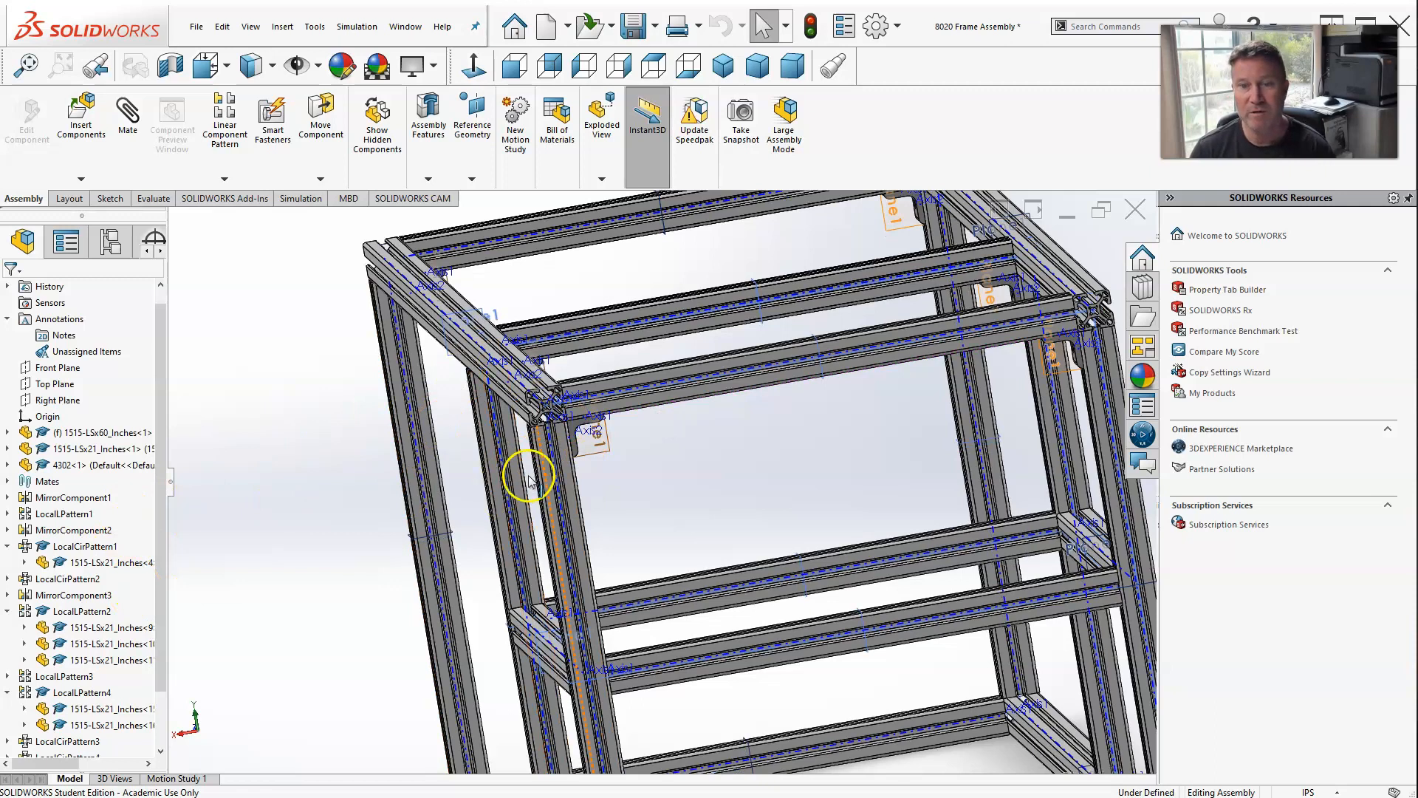
{"action": "scroll", "coordinate": [539, 462], "scroll_direction": "up", "scroll_amount": 2}
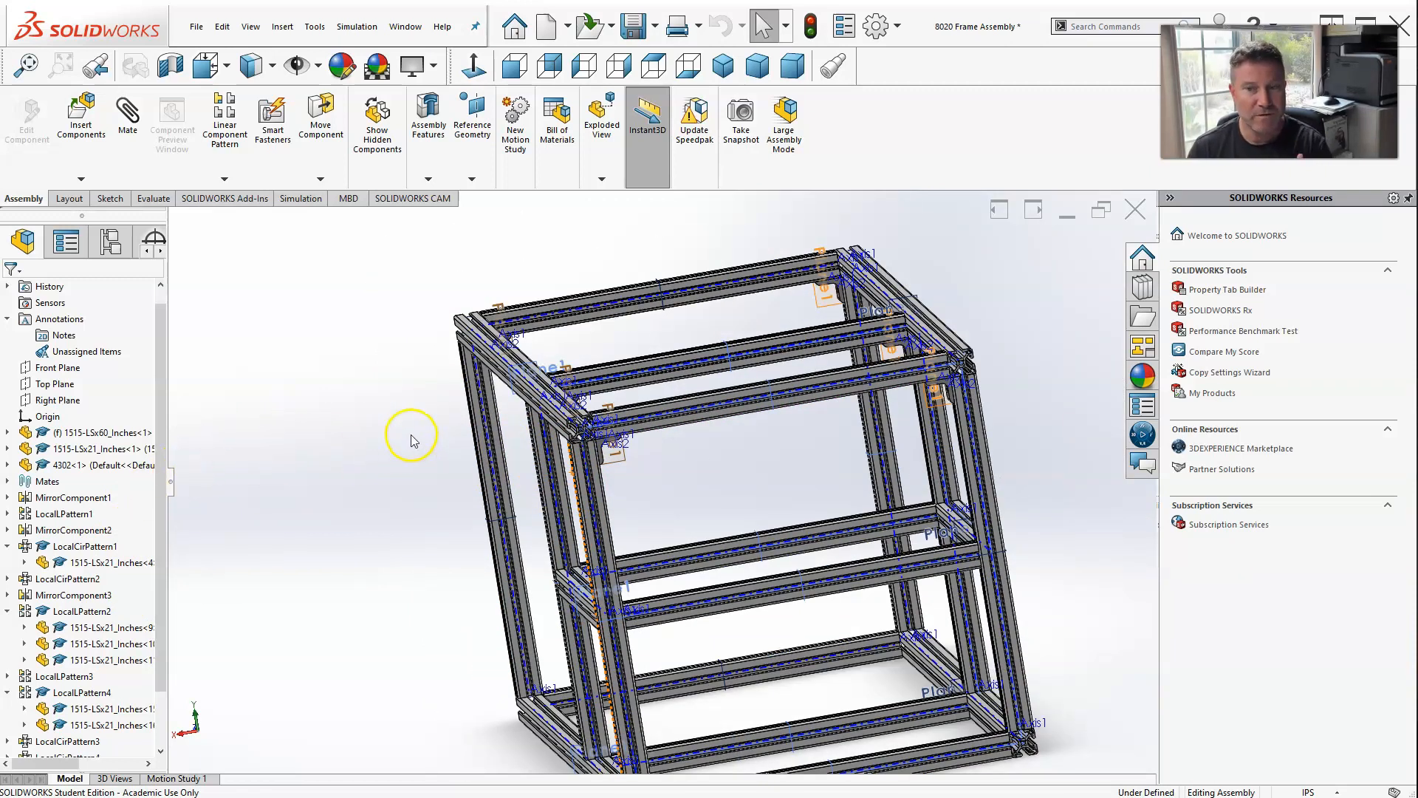
{"action": "scroll", "coordinate": [754, 436], "scroll_direction": "down", "scroll_amount": 3}
{"action": "scroll", "coordinate": [566, 469], "scroll_direction": "up", "scroll_amount": 2}
{"action": "mouse_move", "coordinate": [652, 475]}
{"action": "middle_mouse_down"}
{"action": "mouse_move", "coordinate": [611, 463]}
{"action": "mouse_move", "coordinate": [630, 490]}
{"action": "middle_mouse_up"}
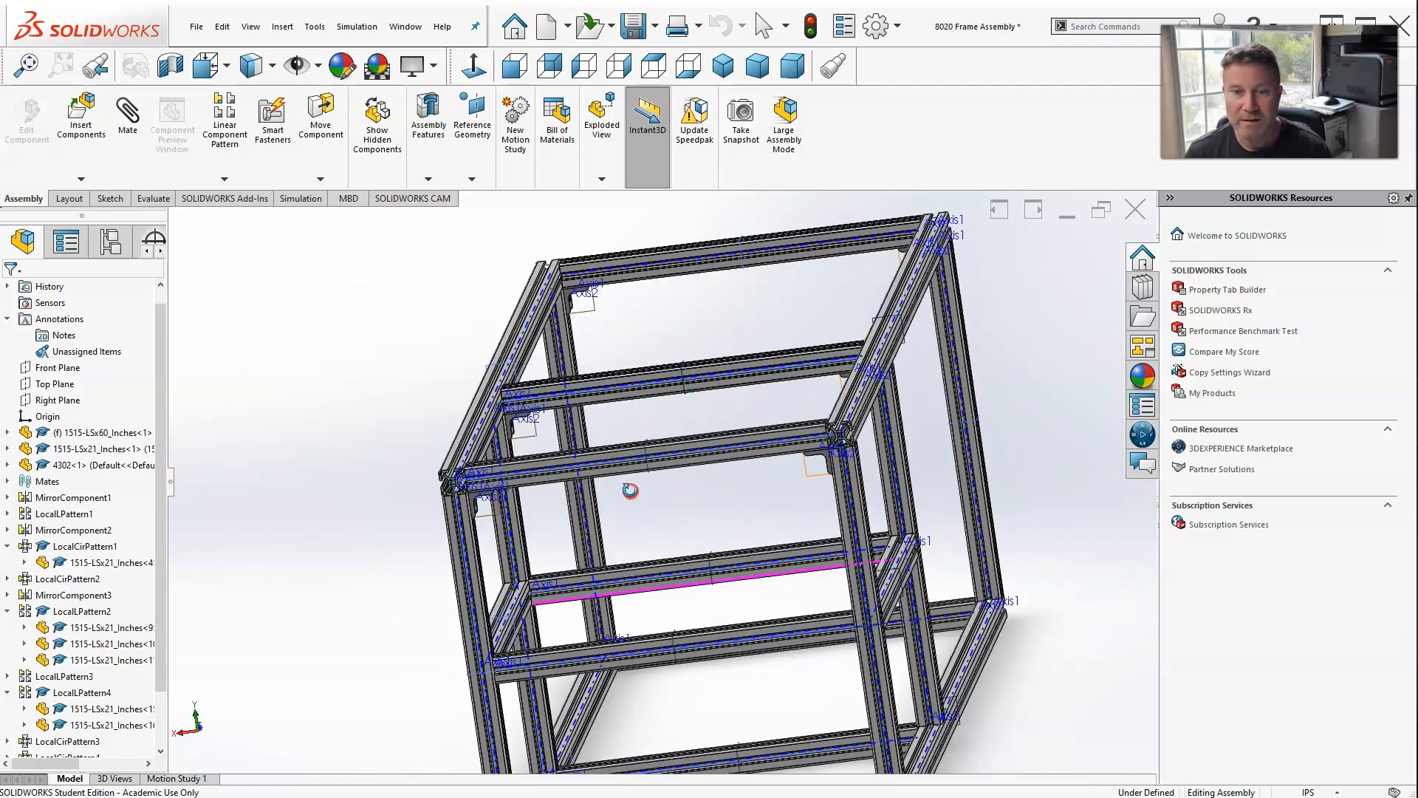
Circular-pattern the mirrored 4302 bracket at the upper end corner about Axis1 of the vertical 21-inch post, with 2 instances.
{"action": "scroll", "coordinate": [586, 507], "scroll_direction": "down", "scroll_amount": 5}
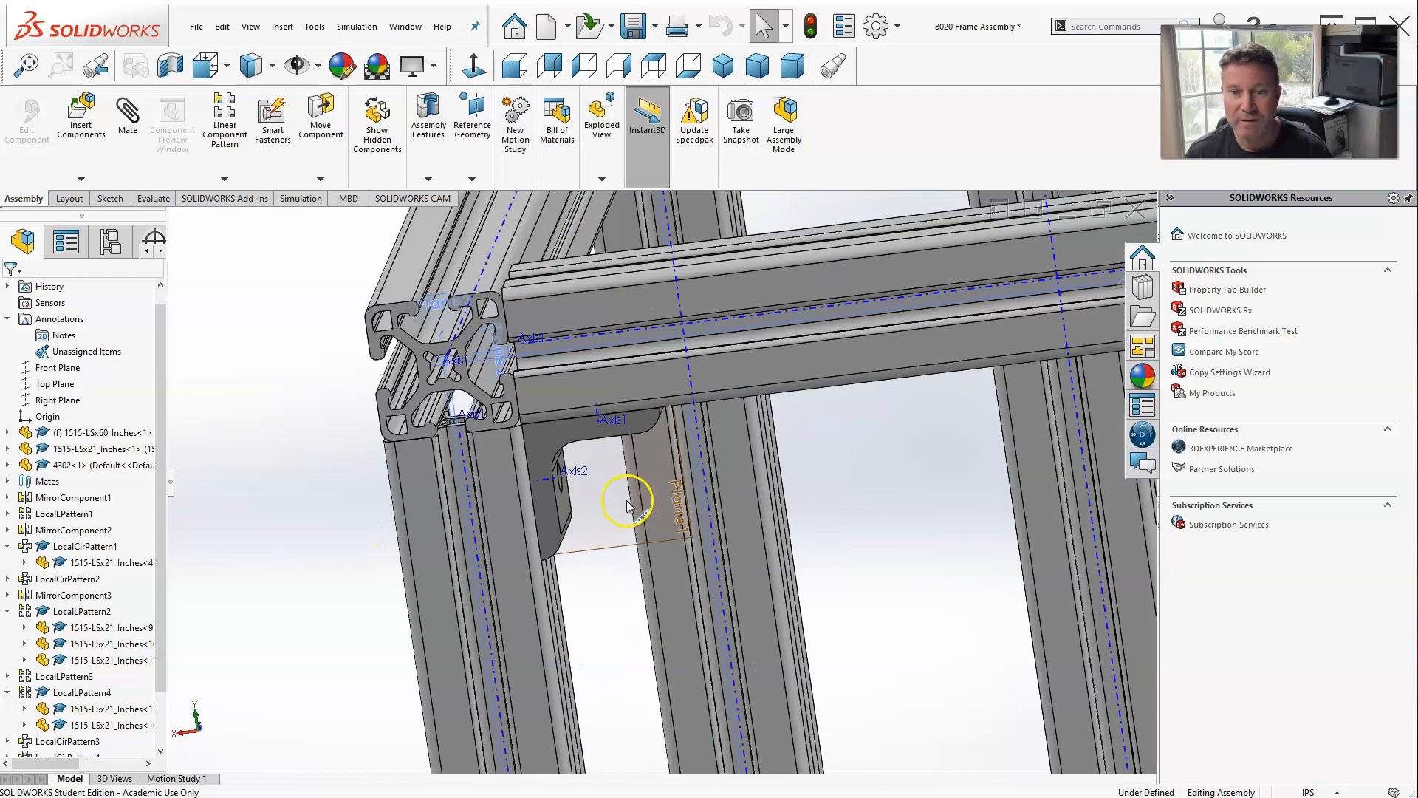
{"action": "left_click", "coordinate": [544, 439]}
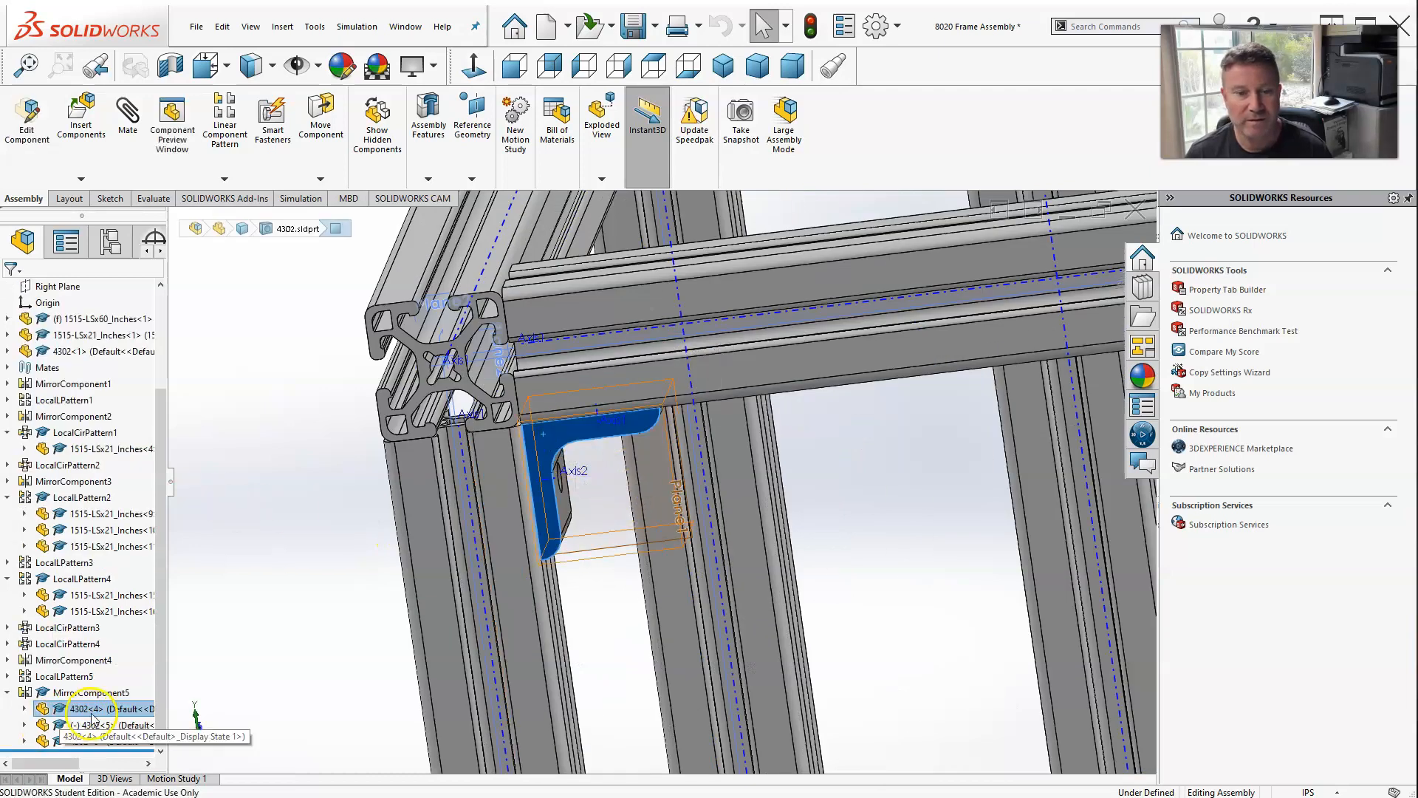
{"action": "scroll", "coordinate": [217, 518], "scroll_direction": "up", "scroll_amount": 2}
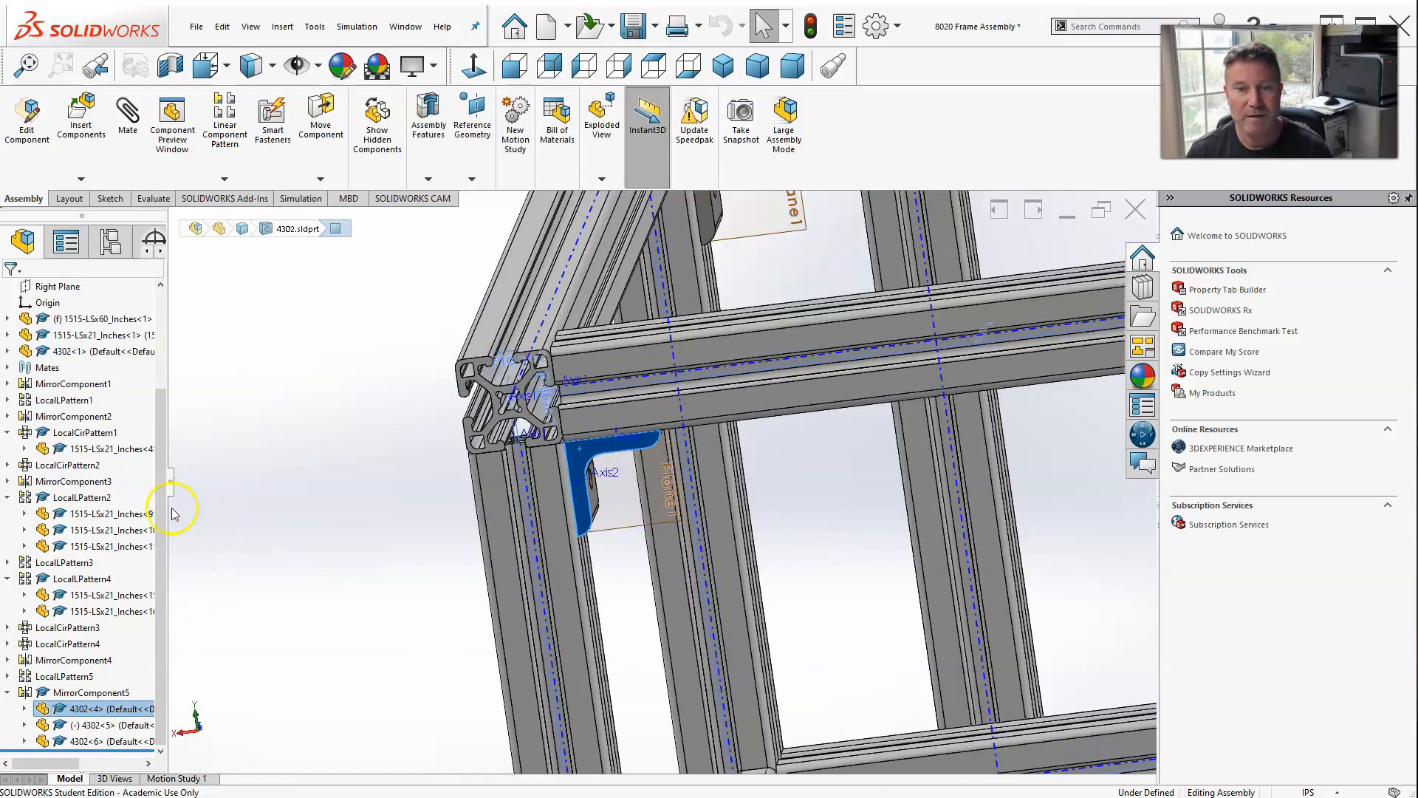
{"action": "left_click", "coordinate": [238, 183]}
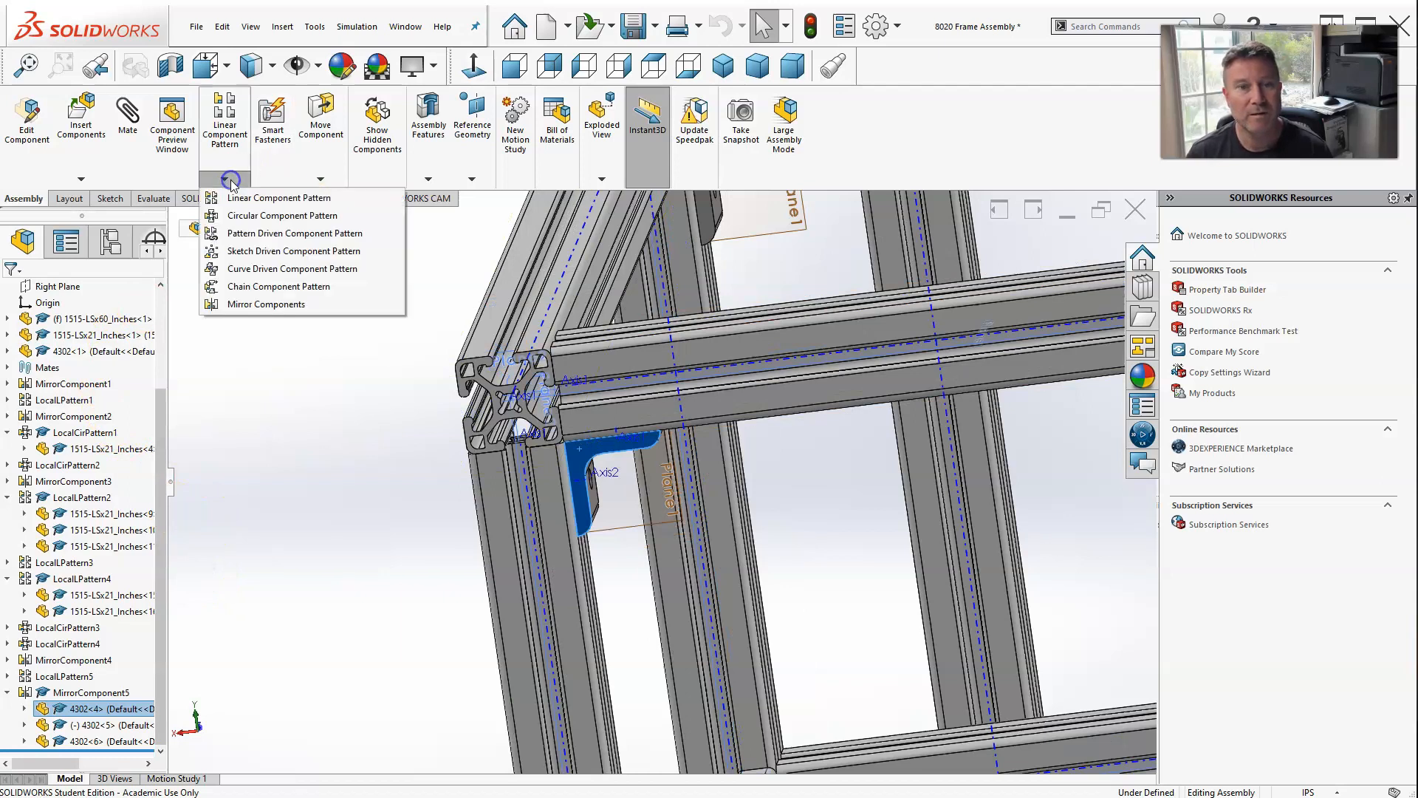
{"action": "left_click", "coordinate": [237, 219]}
{"action": "scroll", "coordinate": [502, 490], "scroll_direction": "down", "scroll_amount": 2}
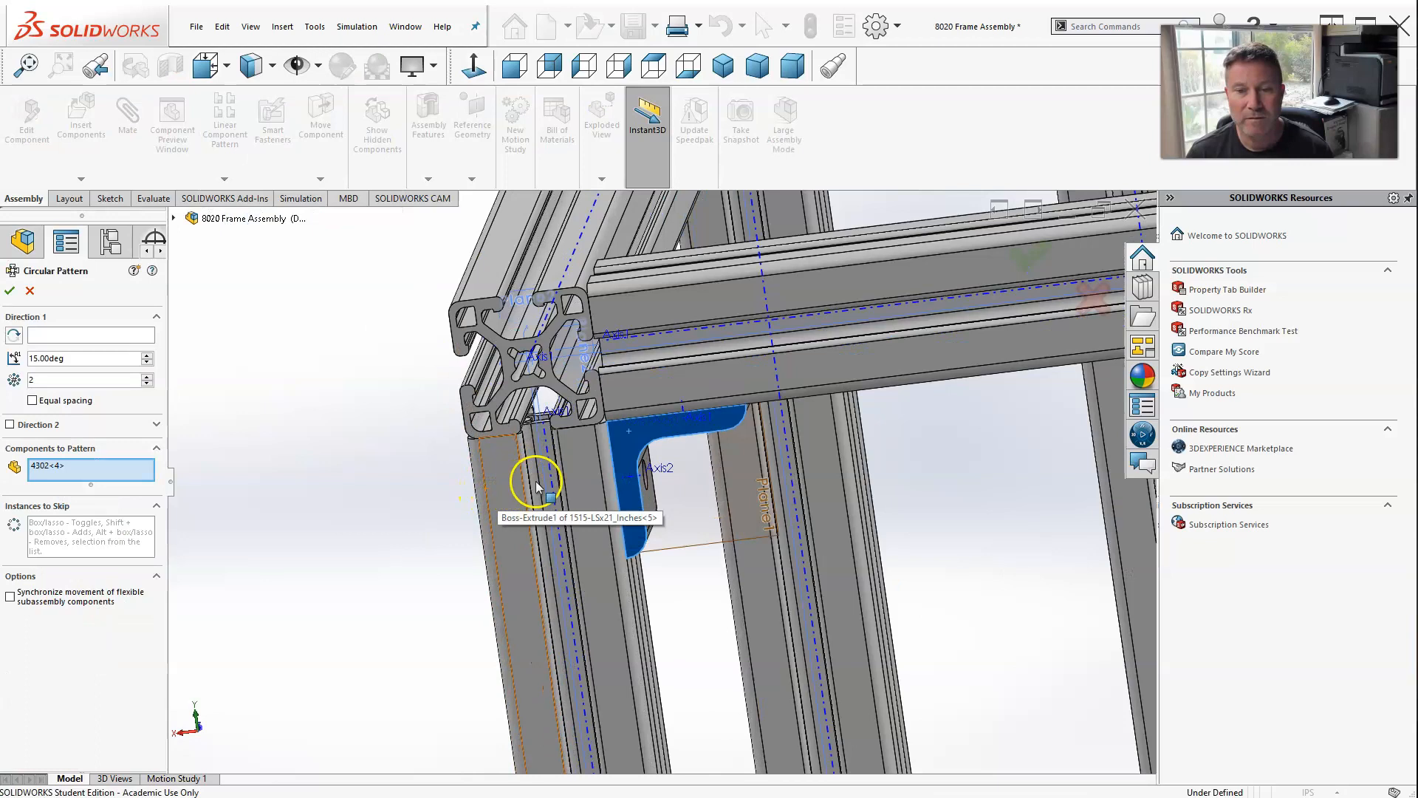
{"action": "scroll", "coordinate": [547, 468], "scroll_direction": "down", "scroll_amount": 3}
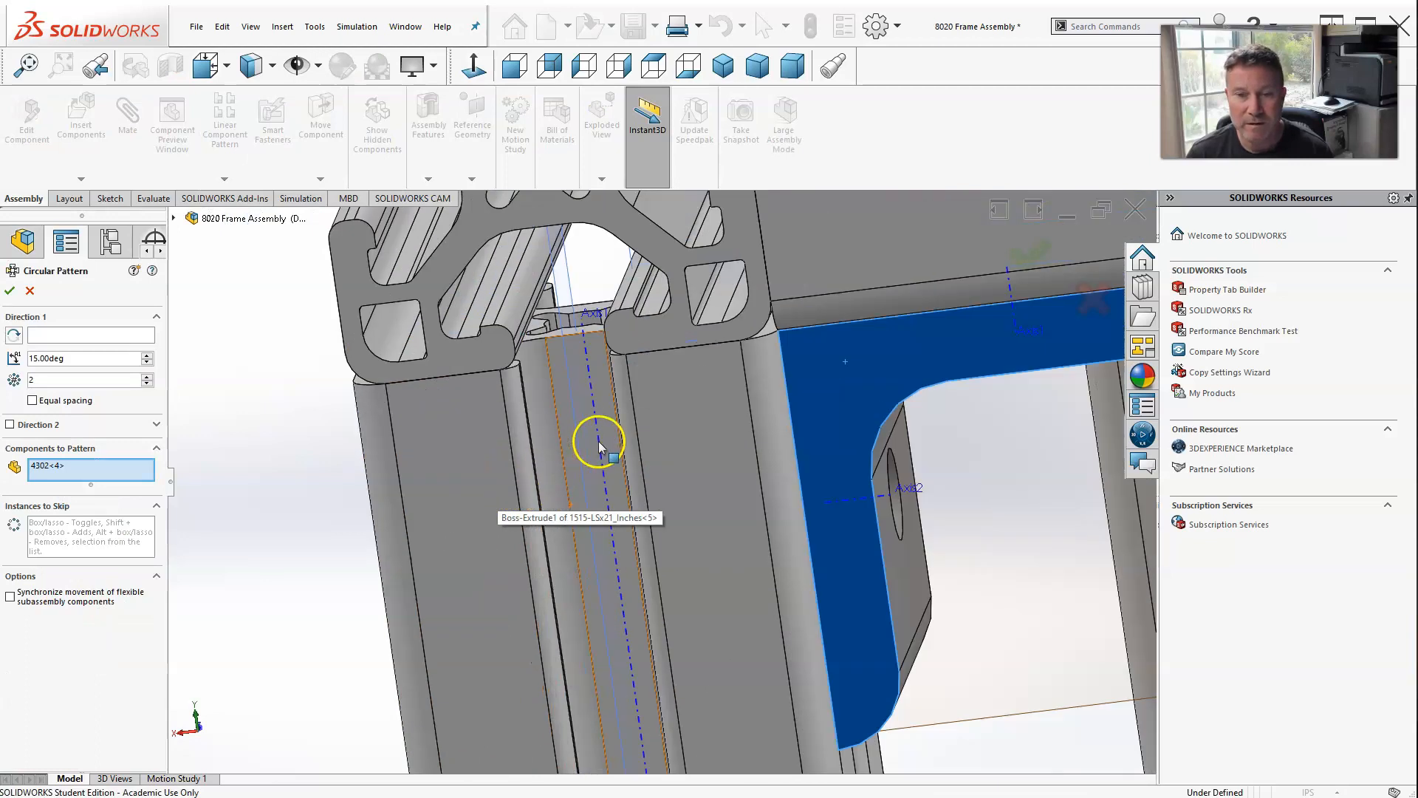
{"action": "left_click", "coordinate": [101, 339]}
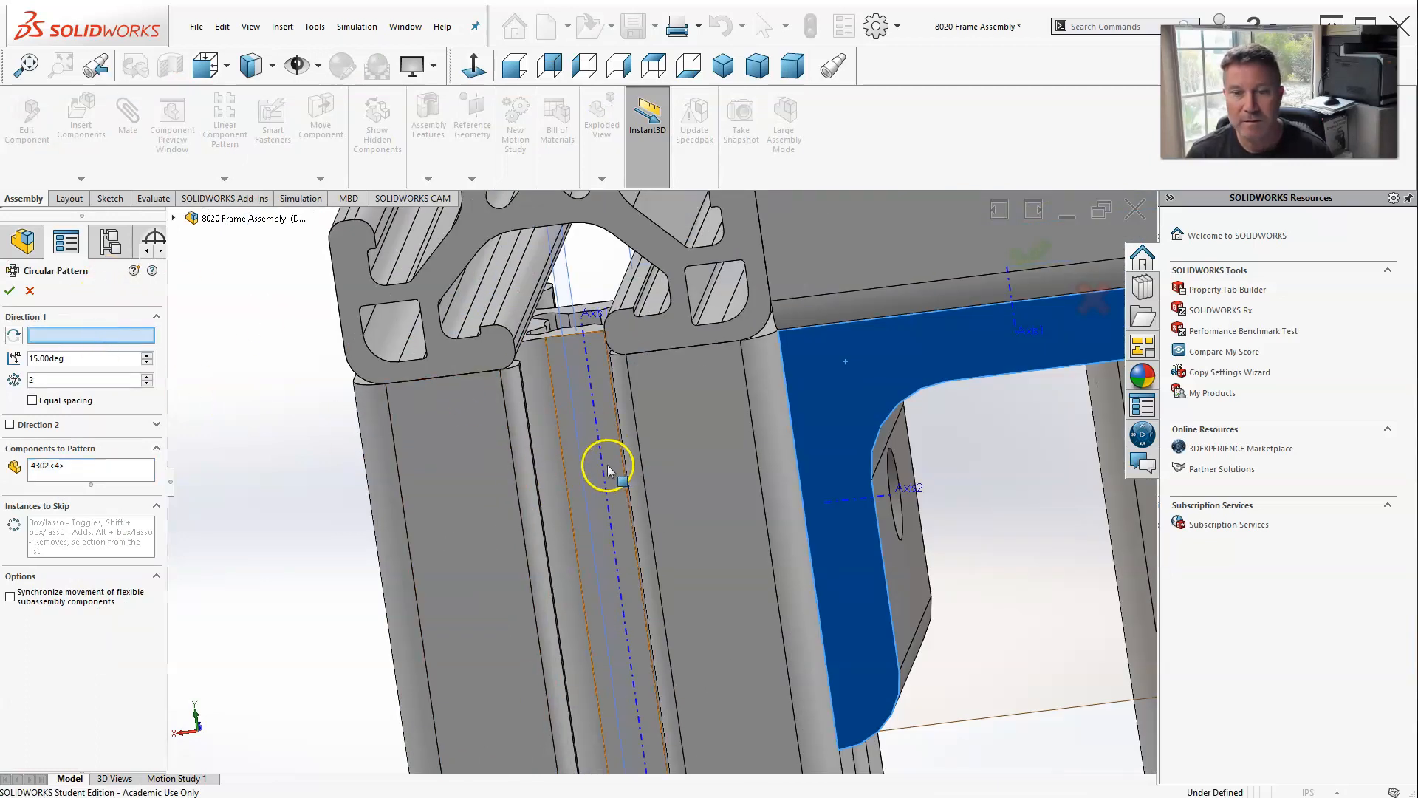
{"action": "left_click", "coordinate": [605, 464]}
{"action": "scroll", "coordinate": [605, 464], "scroll_direction": "up", "scroll_amount": 5}
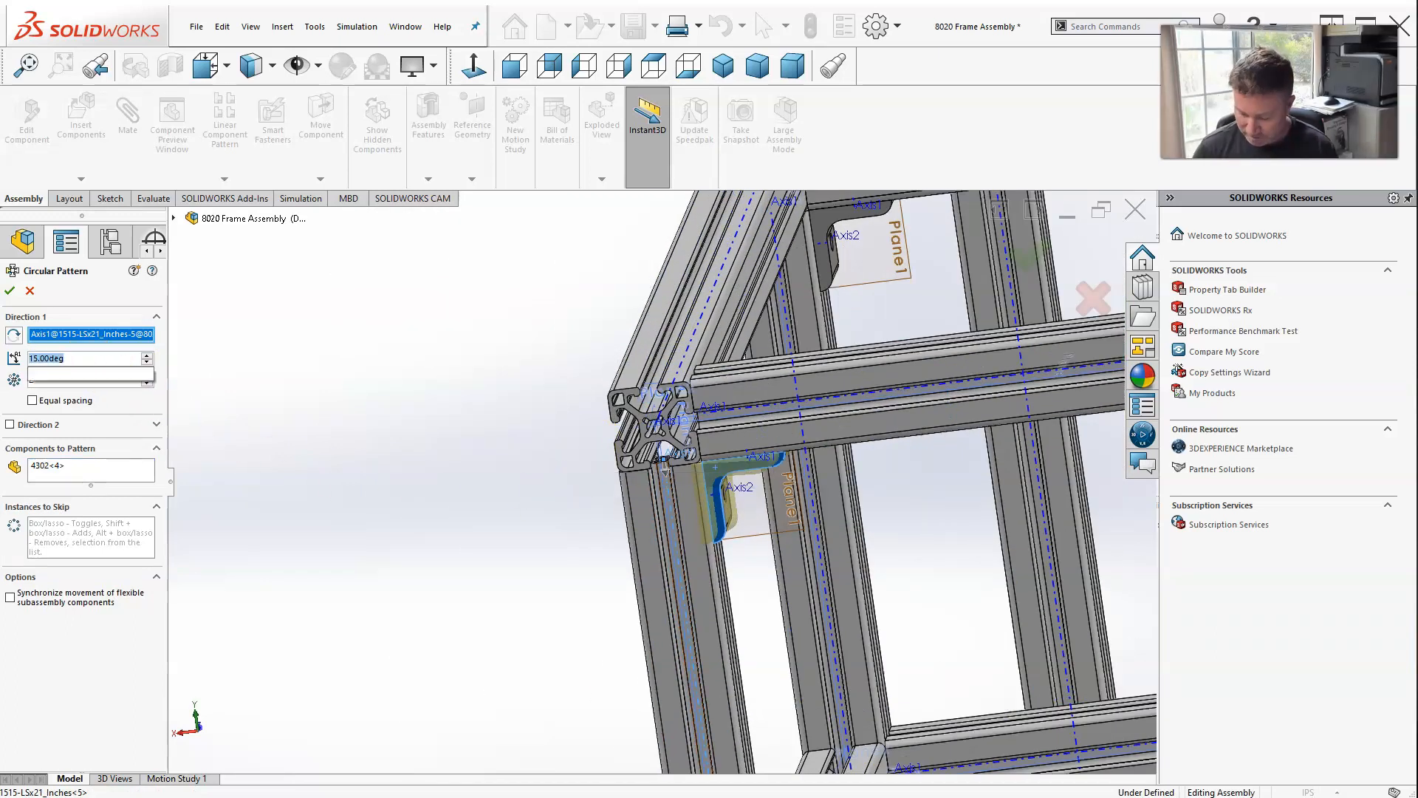
{"action": "key", "text": "Return"}
{"action": "left_click", "coordinate": [9, 291]}
Circular-pattern the original 4302 bracket about Axis1 of its adjacent vertical 21-inch post, at 270 degrees with 2 instances.
{"action": "scroll", "coordinate": [295, 299], "scroll_direction": "up", "scroll_amount": 6}
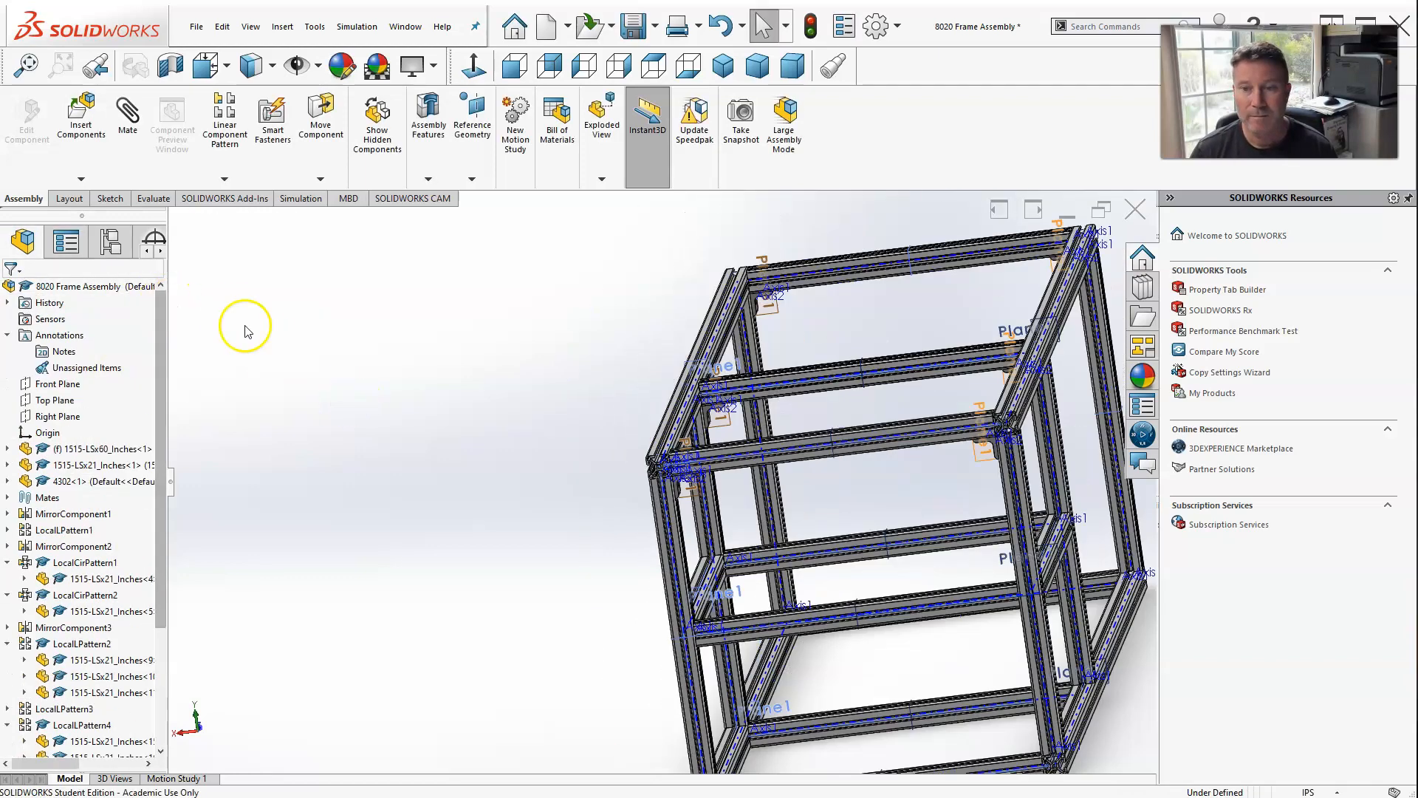
{"action": "scroll", "coordinate": [823, 380], "scroll_direction": "down", "scroll_amount": 8}
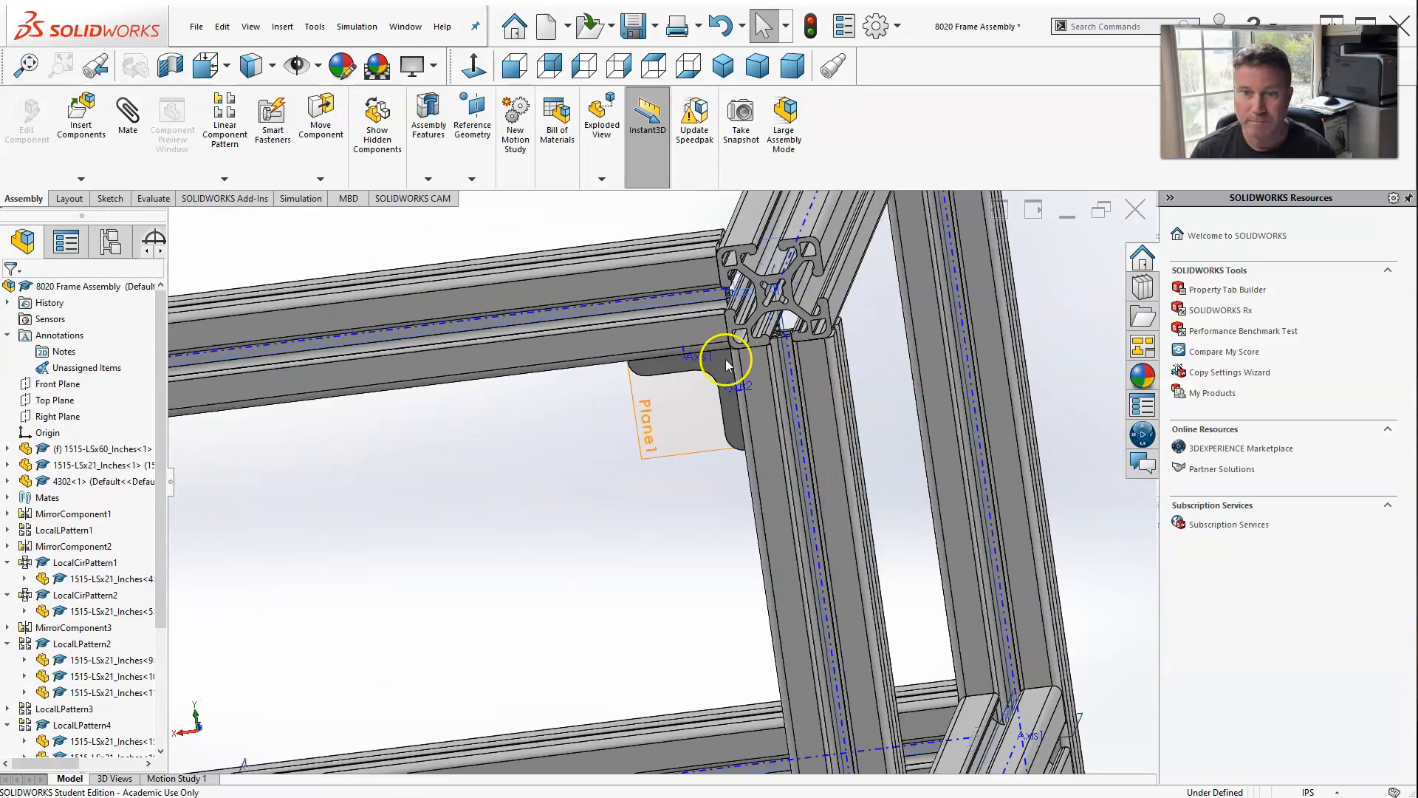
{"action": "left_click", "coordinate": [718, 375]}
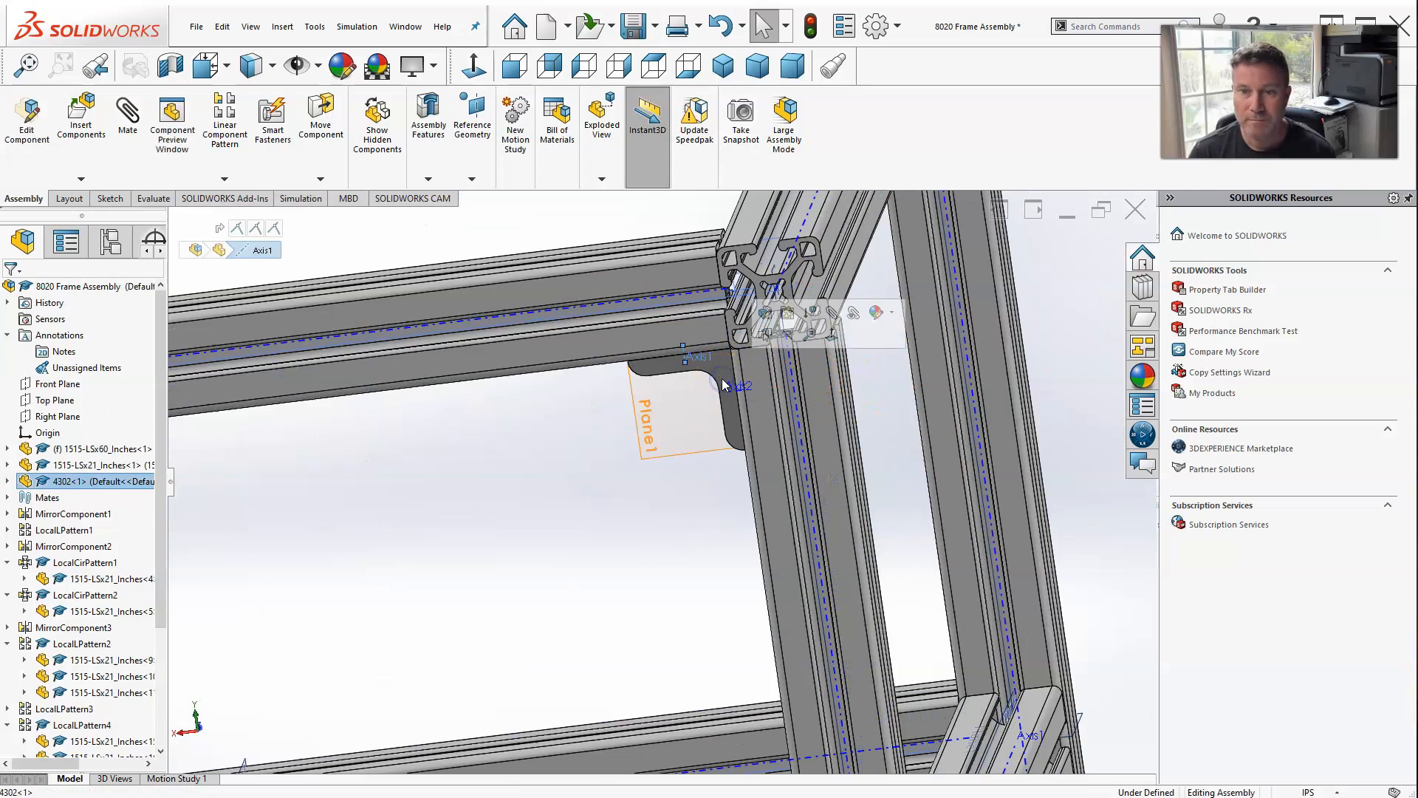
{"action": "left_click", "coordinate": [656, 375]}
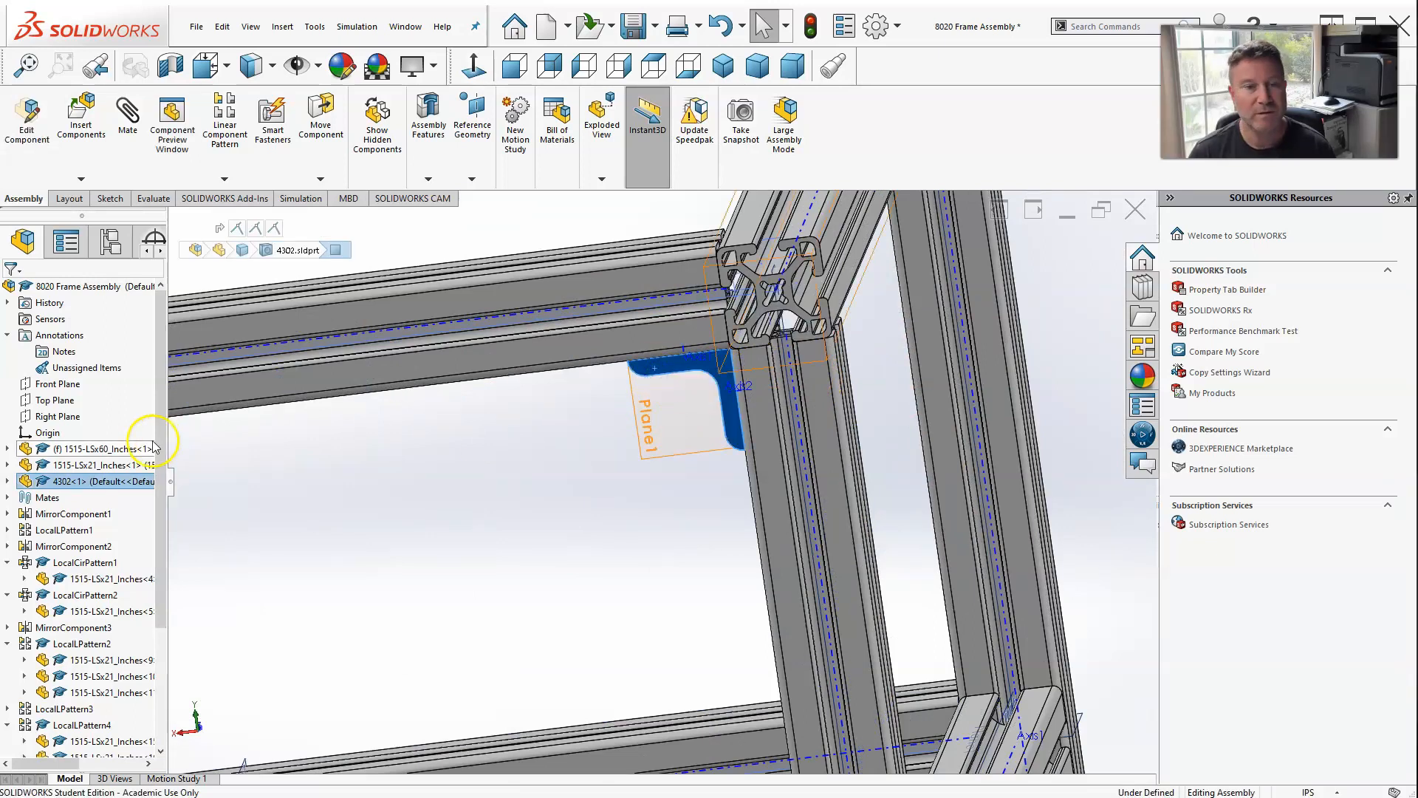
{"action": "left_click", "coordinate": [221, 178]}
{"action": "left_click", "coordinate": [229, 213]}
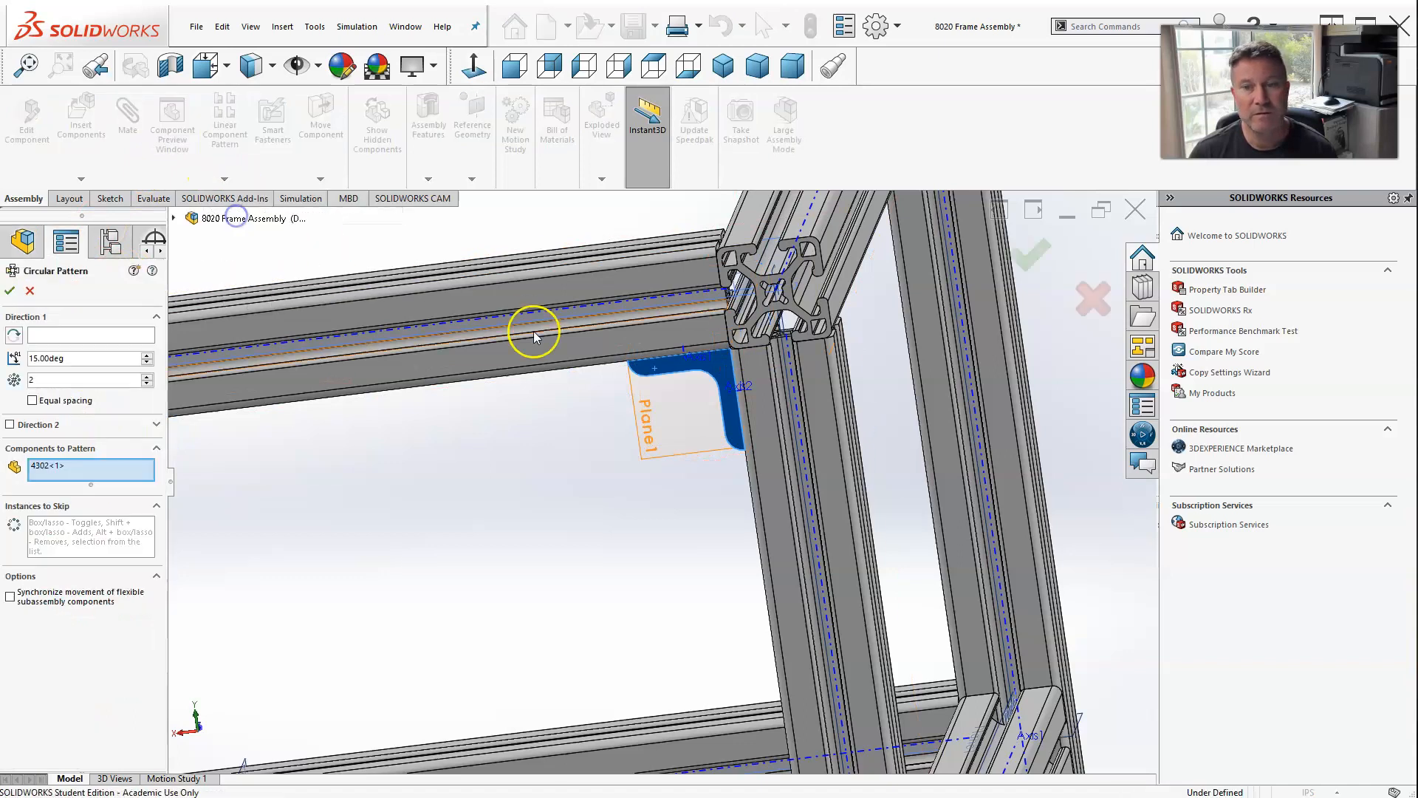
{"action": "scroll", "coordinate": [687, 336], "scroll_direction": "up", "scroll_amount": 5}
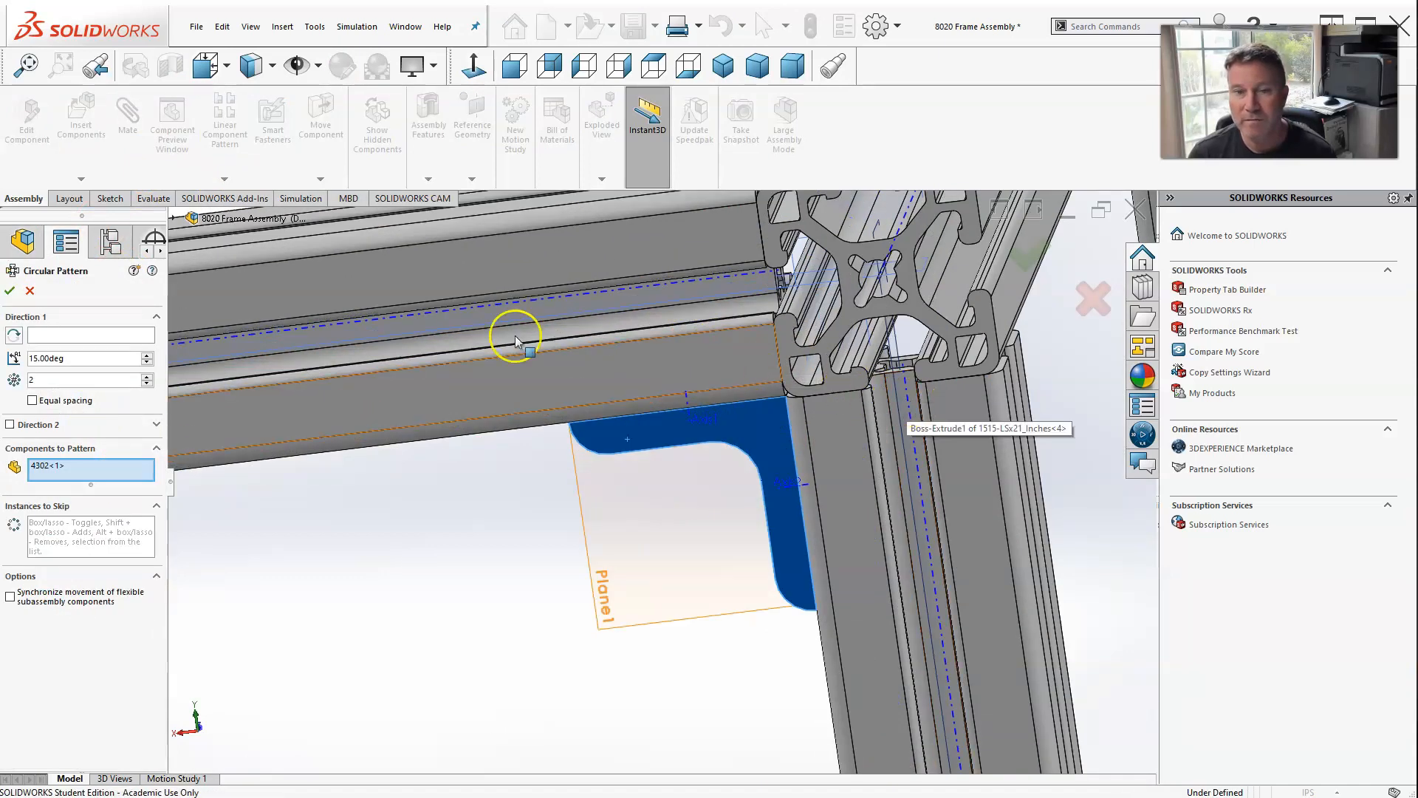
{"action": "left_click", "coordinate": [129, 334]}
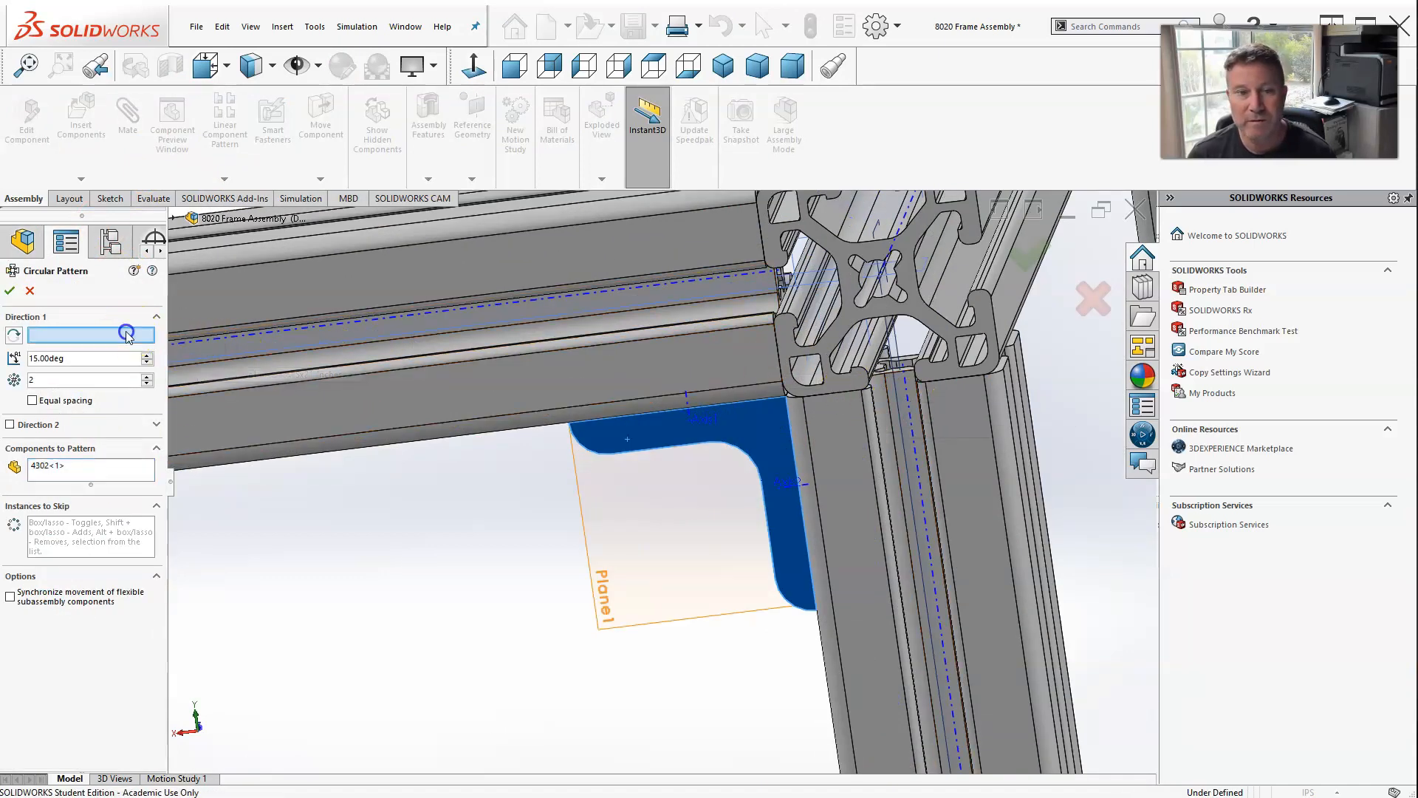
{"action": "left_click", "coordinate": [909, 423]}
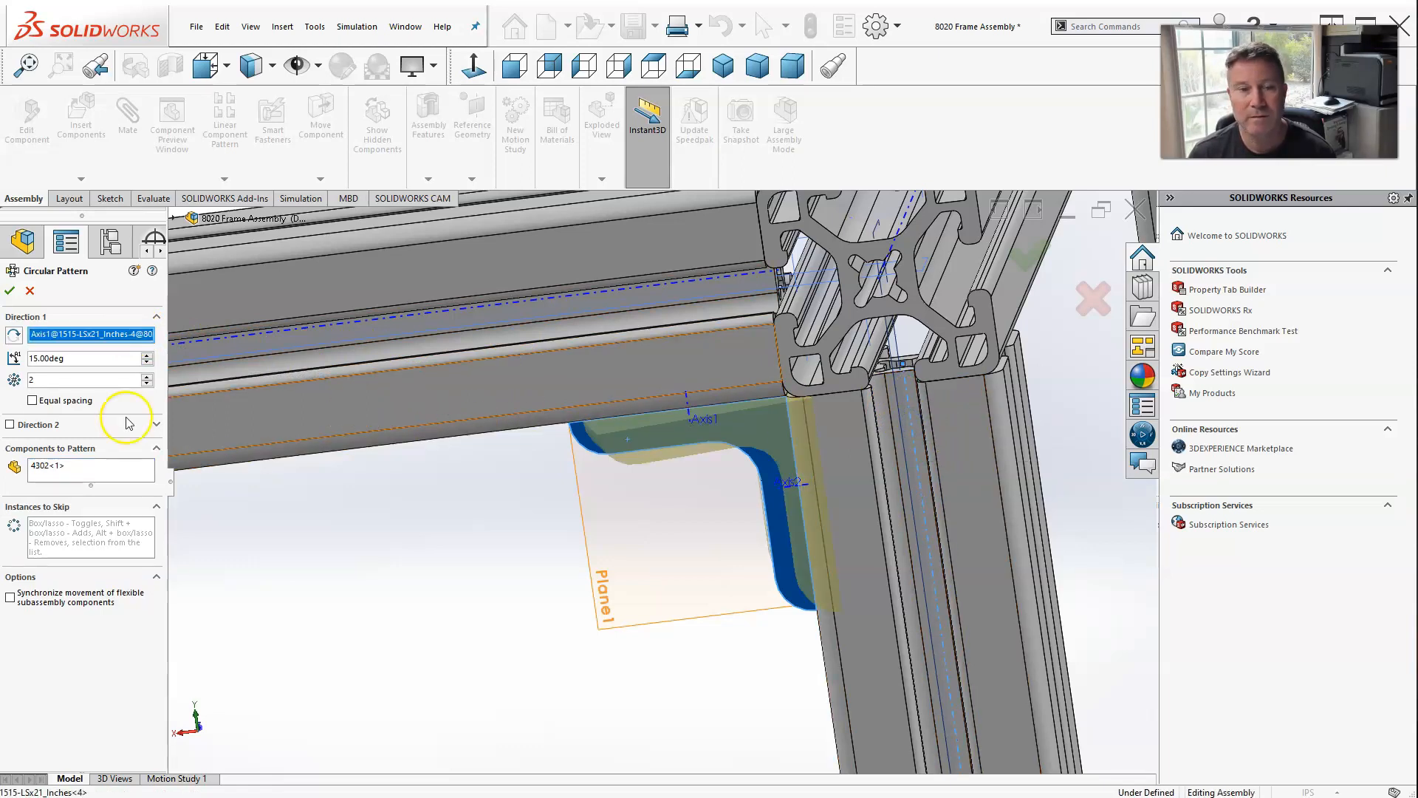
{"action": "type", "text": "270"}
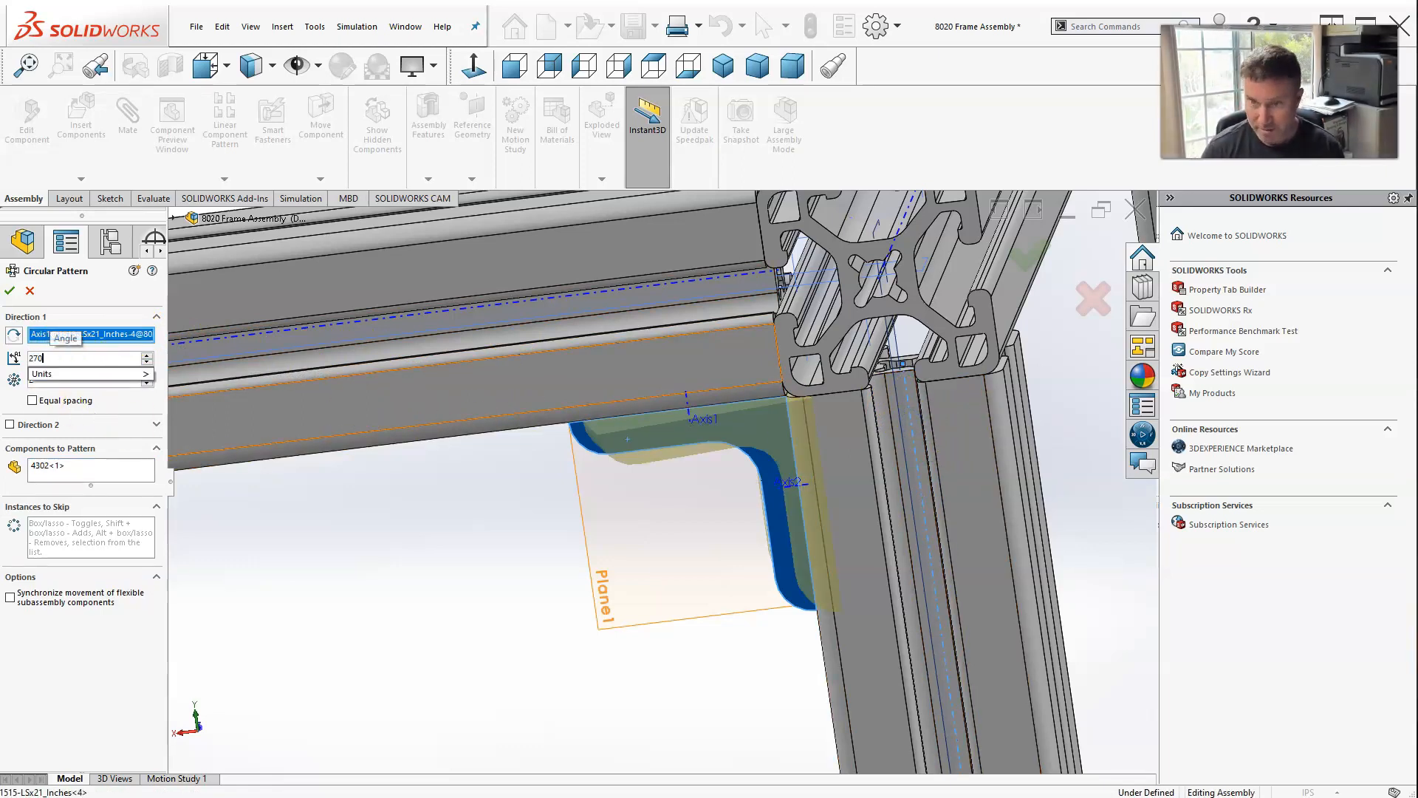
{"action": "key", "text": "Return"}
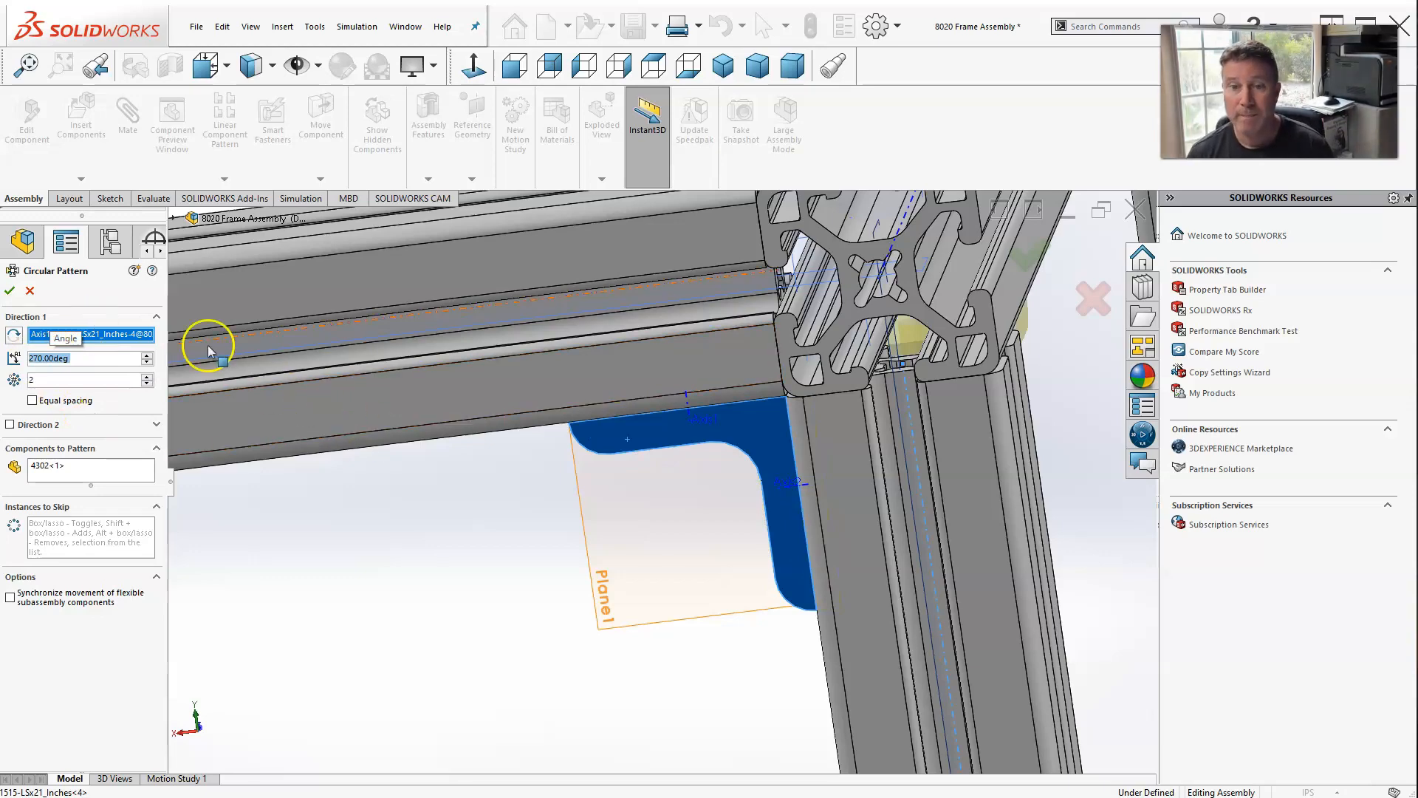
{"action": "left_click", "coordinate": [9, 294]}
Select the two bracket circular patterns LocalCirPattern5 and LocalCirPattern6 together.
{"action": "scroll", "coordinate": [518, 440], "scroll_direction": "up", "scroll_amount": 10}
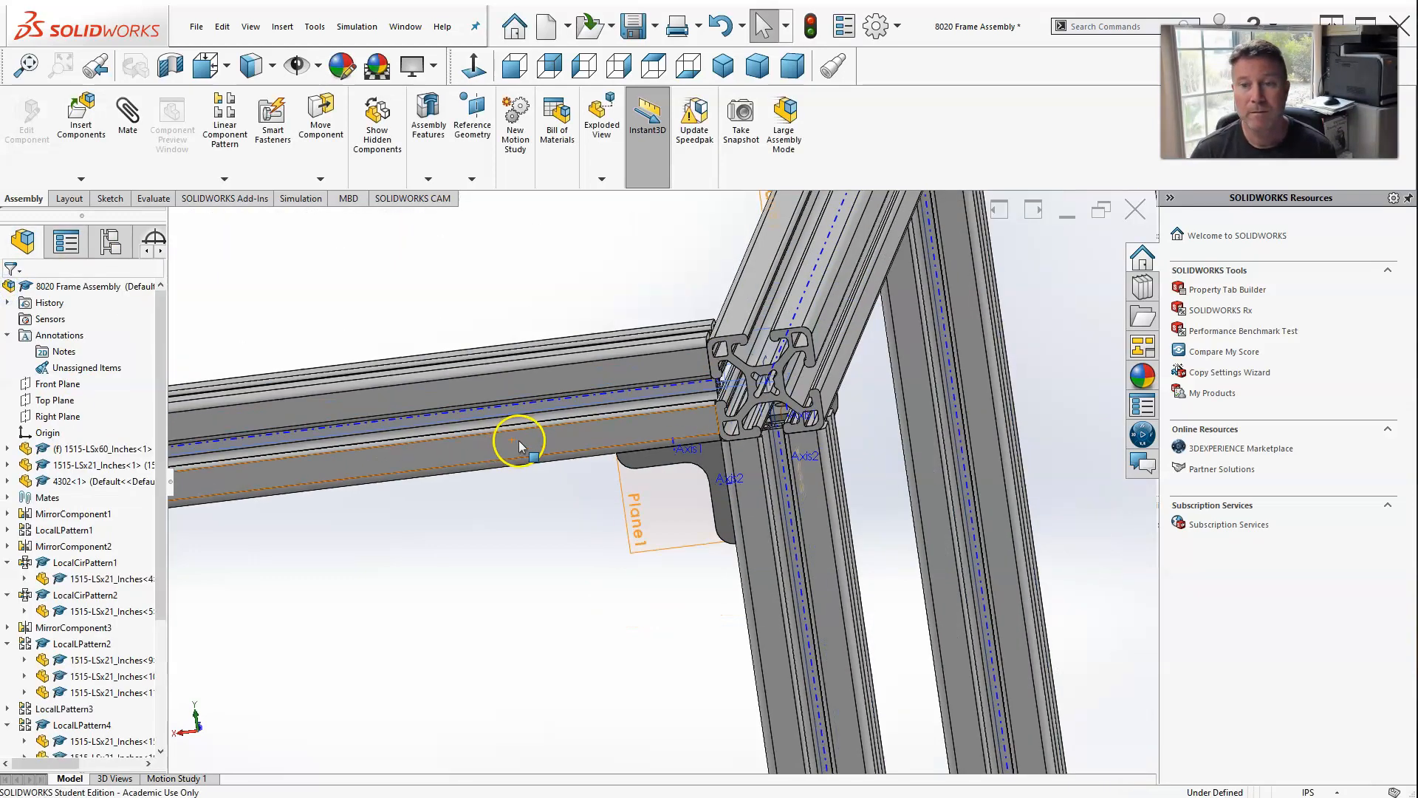
{"action": "scroll", "coordinate": [517, 425], "scroll_direction": "down", "scroll_amount": 10}
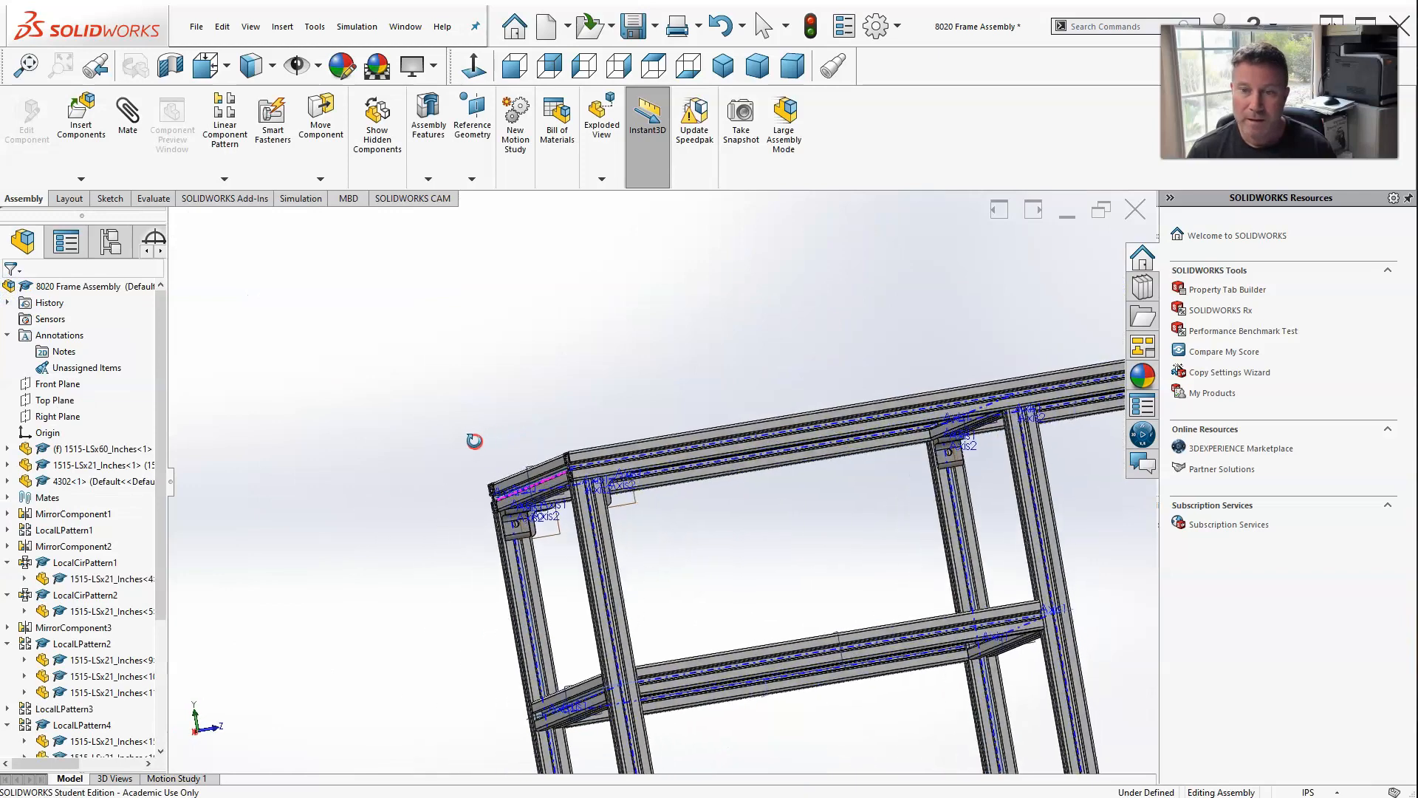
{"action": "middle_click_drag", "start_coordinate": [475, 456], "coordinate": [347, 465]}
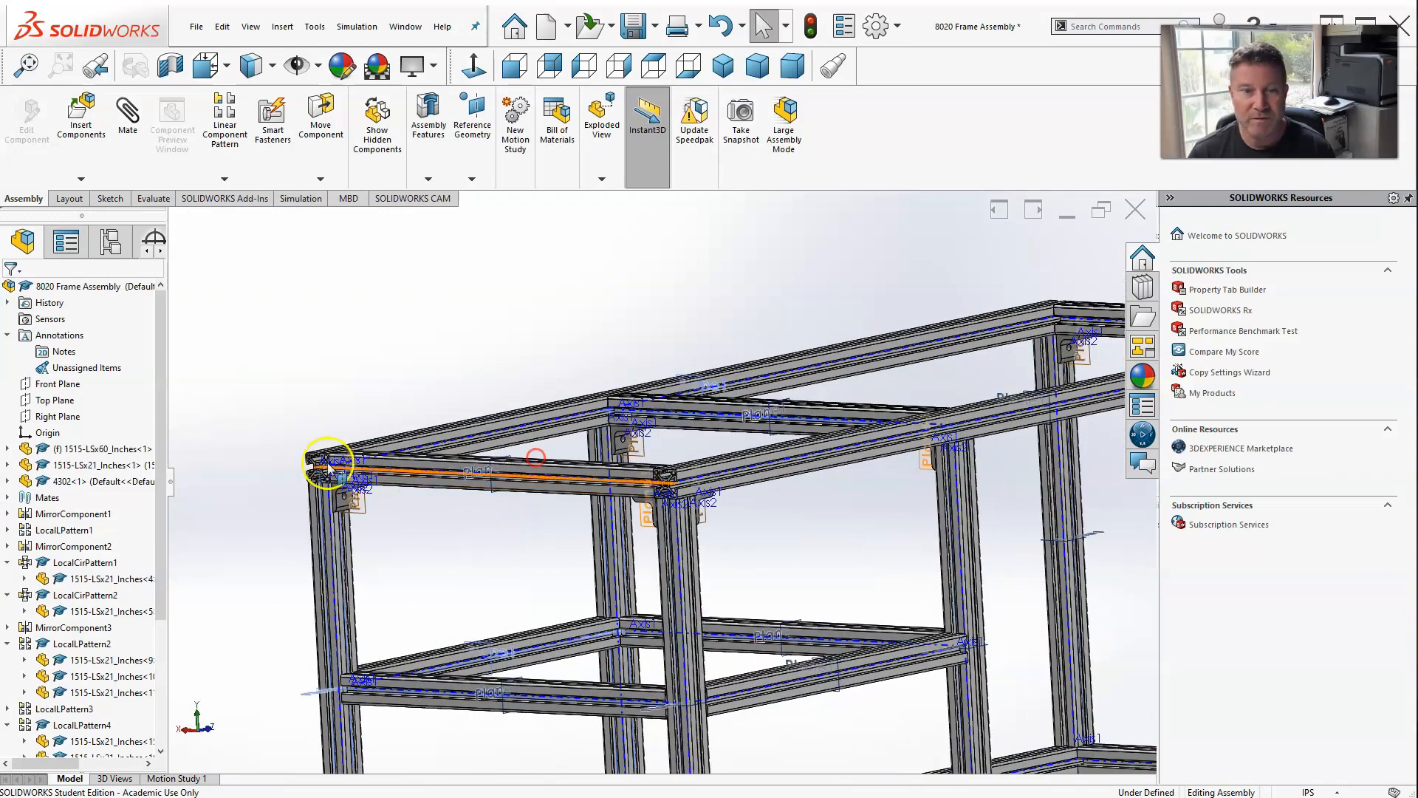
{"action": "scroll", "coordinate": [127, 494], "scroll_direction": "down", "scroll_amount": 4}
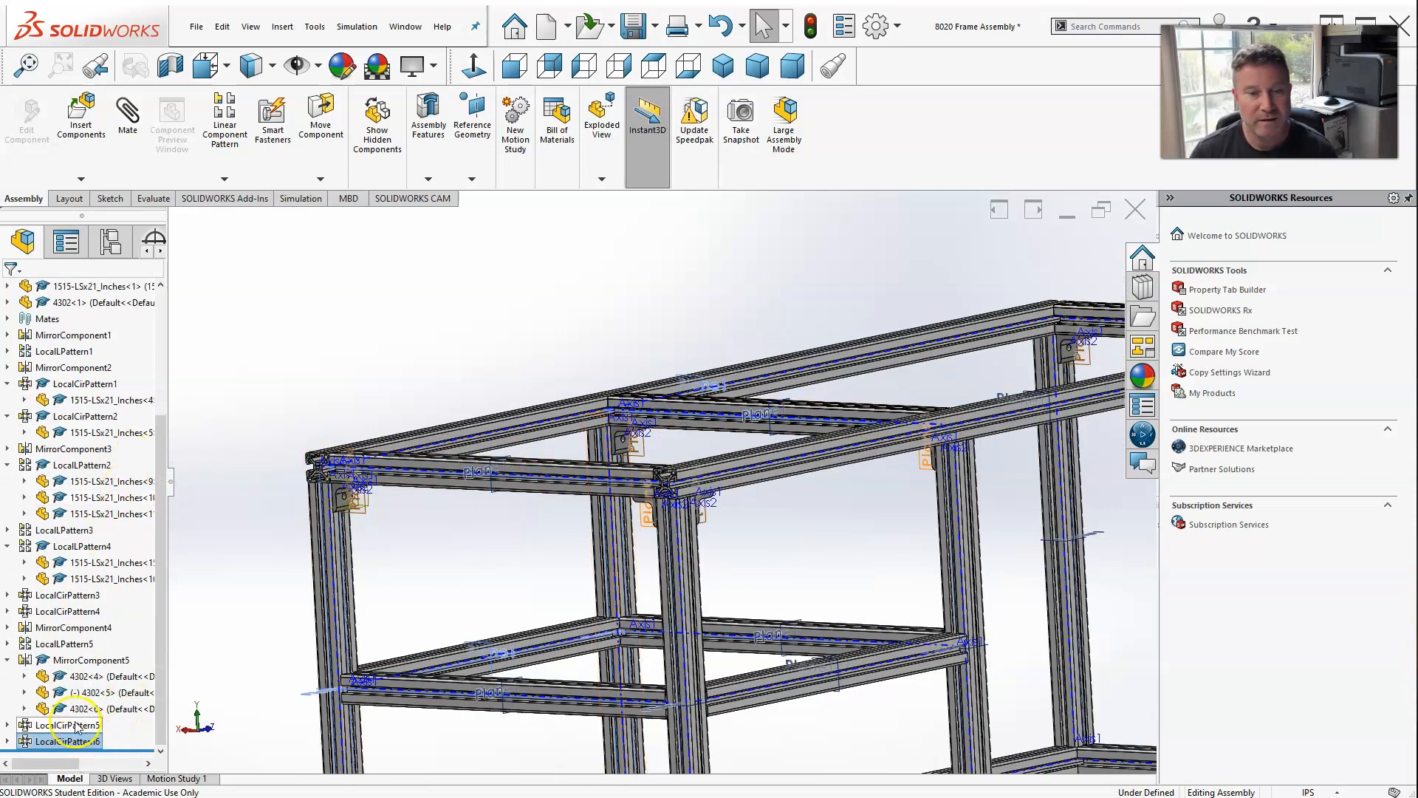
{"action": "left_click", "coordinate": [78, 726], "text": "ctrl"}
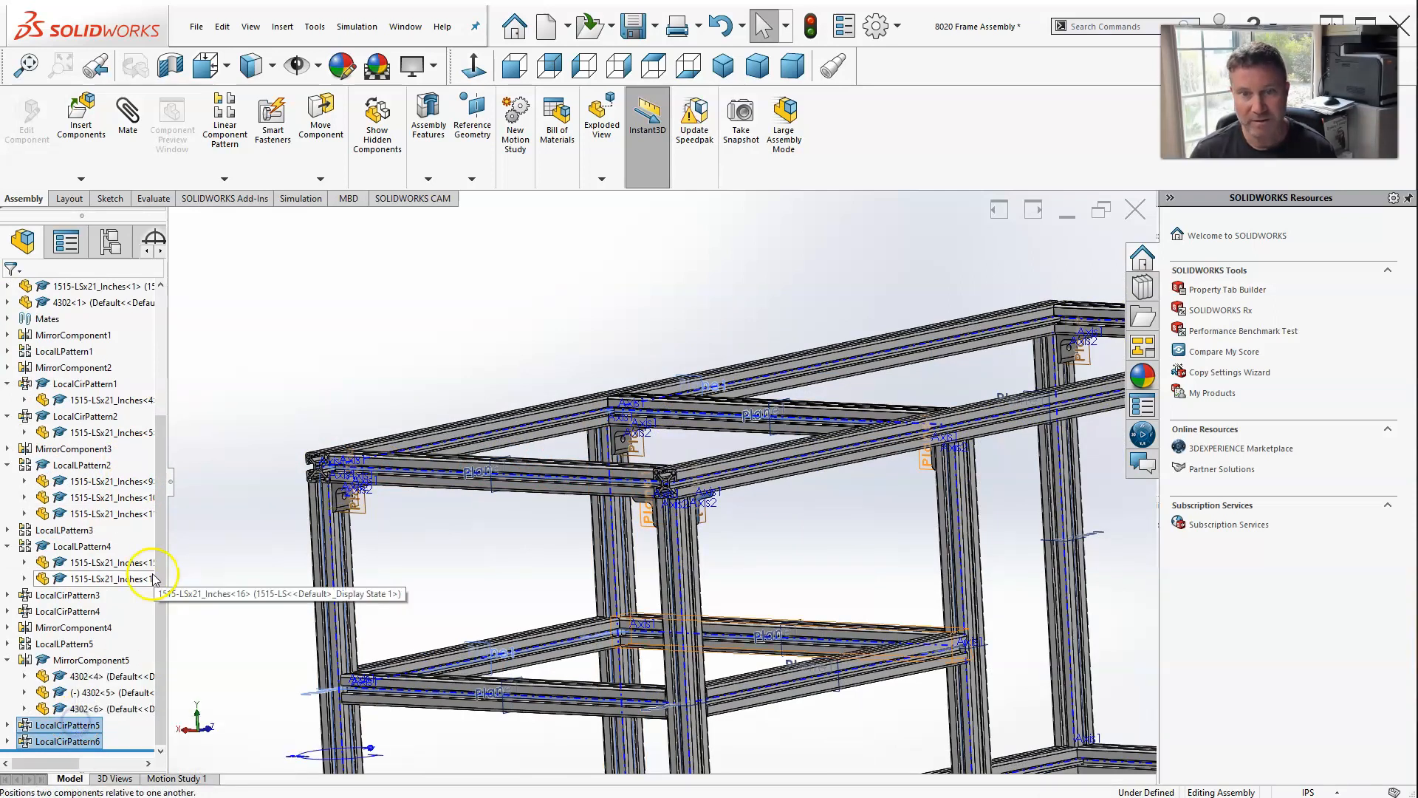
{"action": "scroll", "coordinate": [691, 509], "scroll_direction": "up", "scroll_amount": 3}
{"action": "scroll", "coordinate": [848, 494], "scroll_direction": "down", "scroll_amount": 3}
{"action": "scroll", "coordinate": [848, 493], "scroll_direction": "down", "scroll_amount": 2}
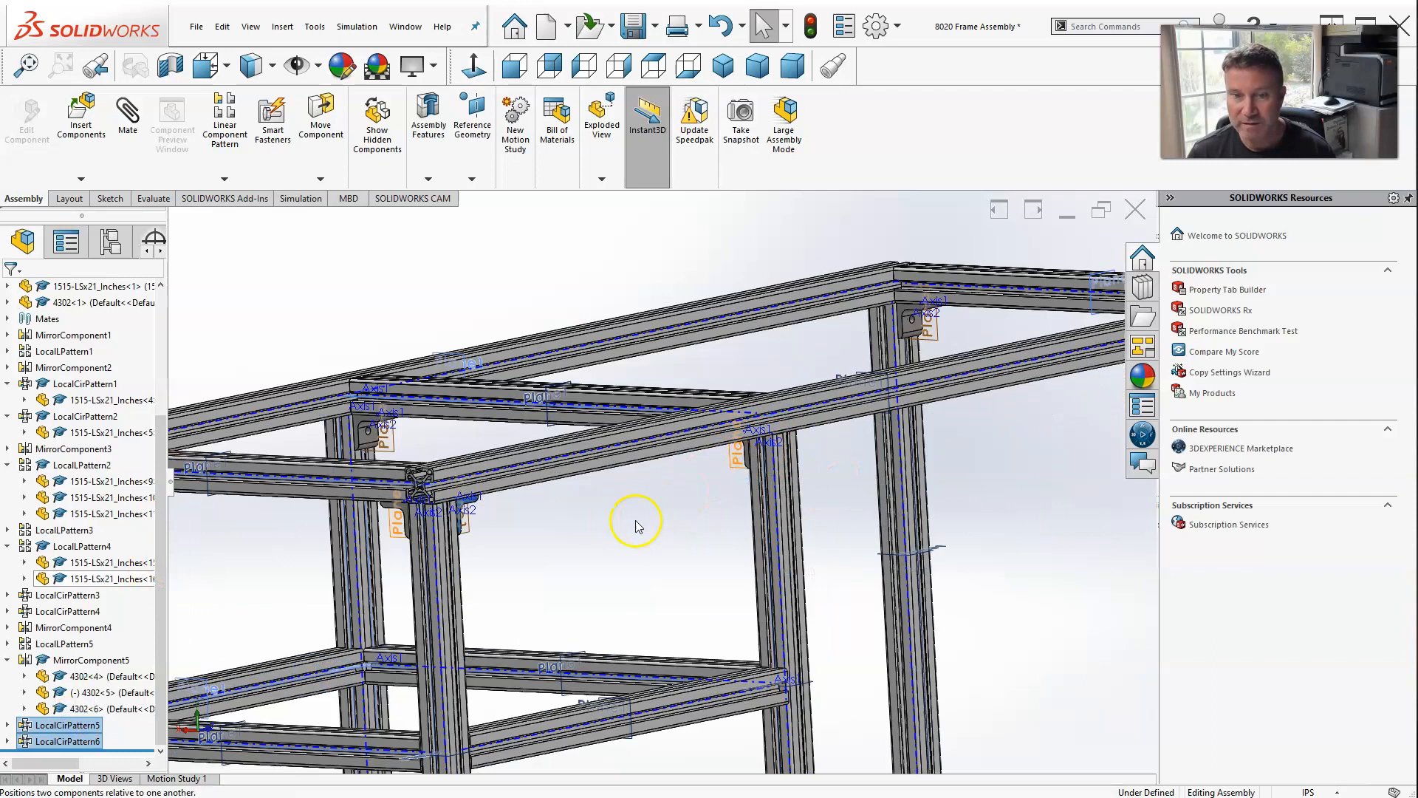
{"action": "scroll", "coordinate": [631, 721], "scroll_direction": "up", "scroll_amount": 5}
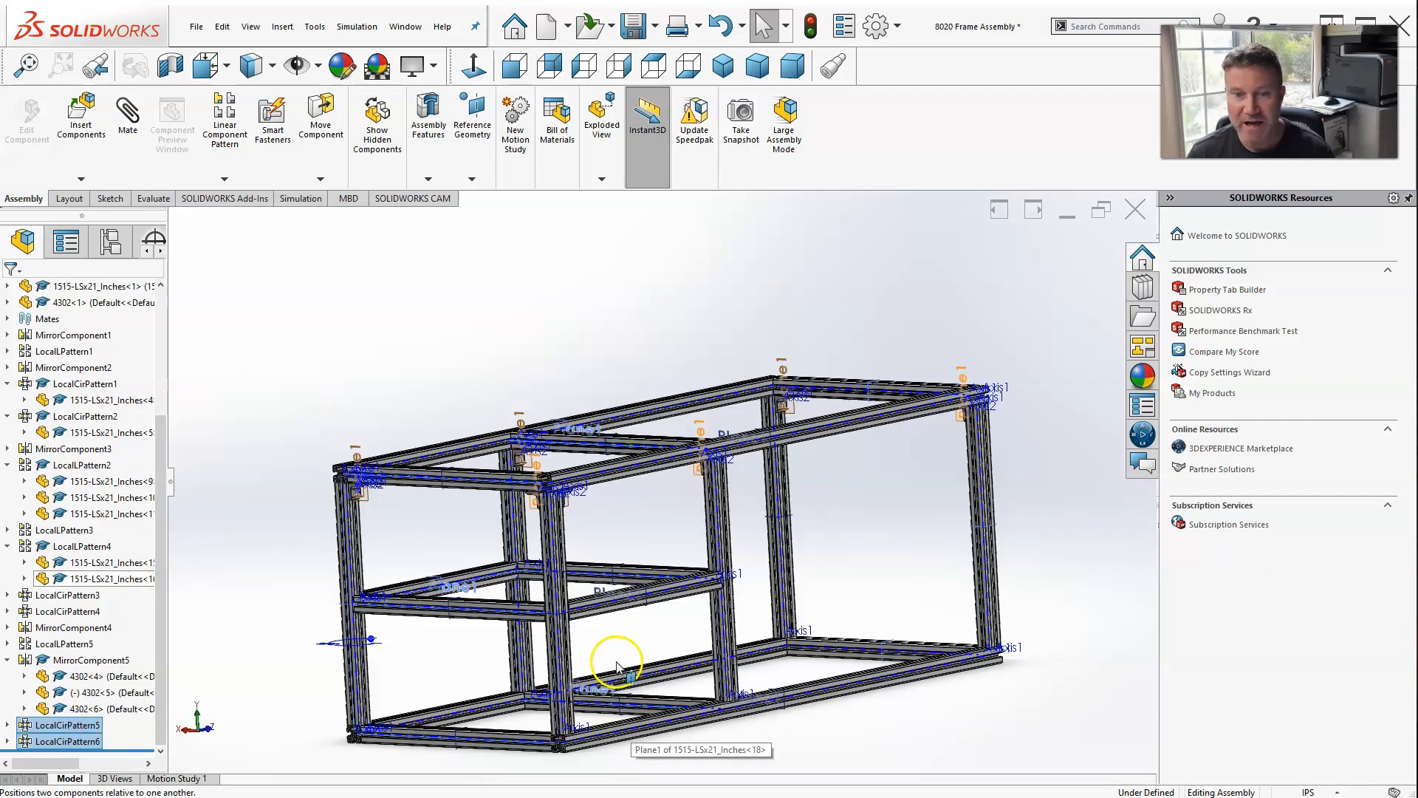
{"action": "left_click", "coordinate": [226, 179]}
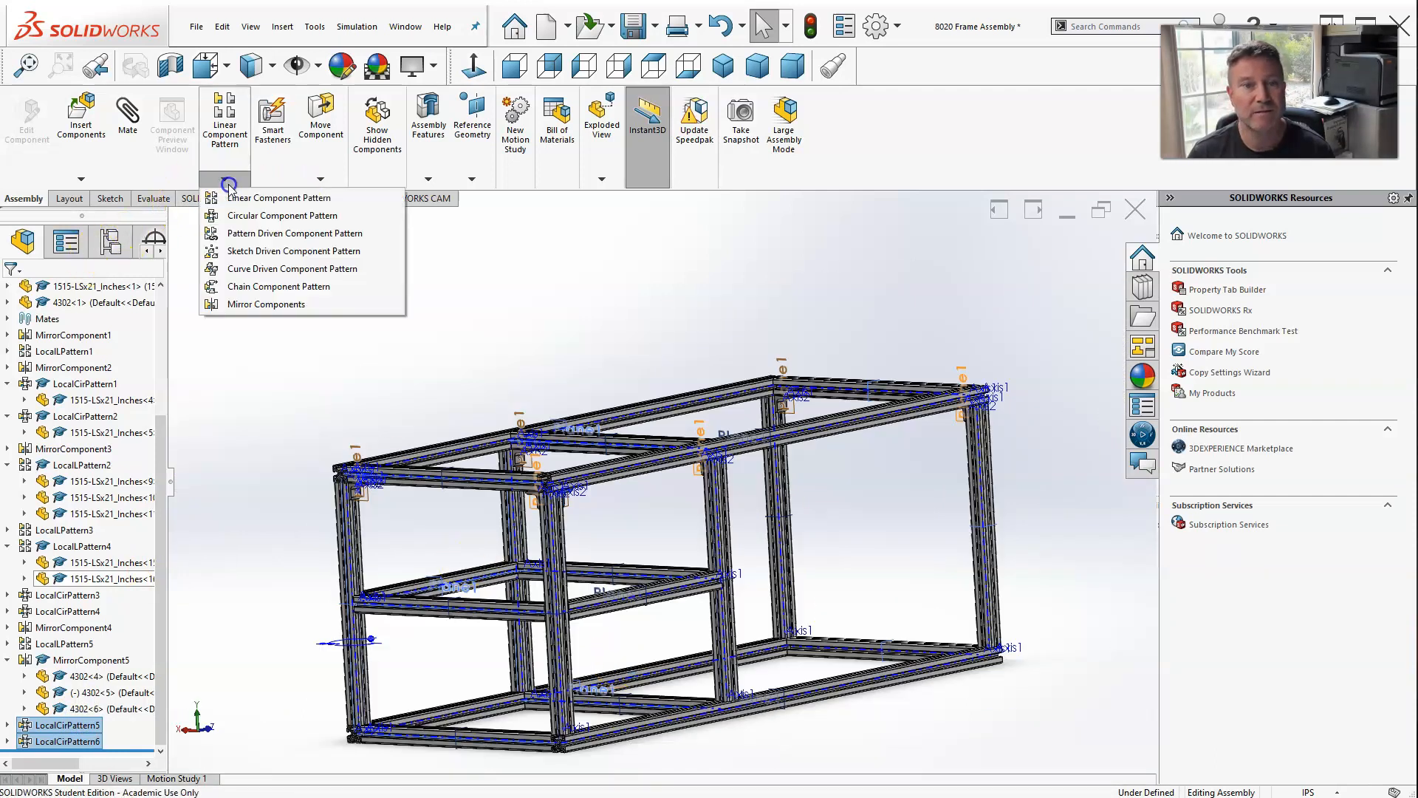
{"action": "left_click", "coordinate": [250, 219]}
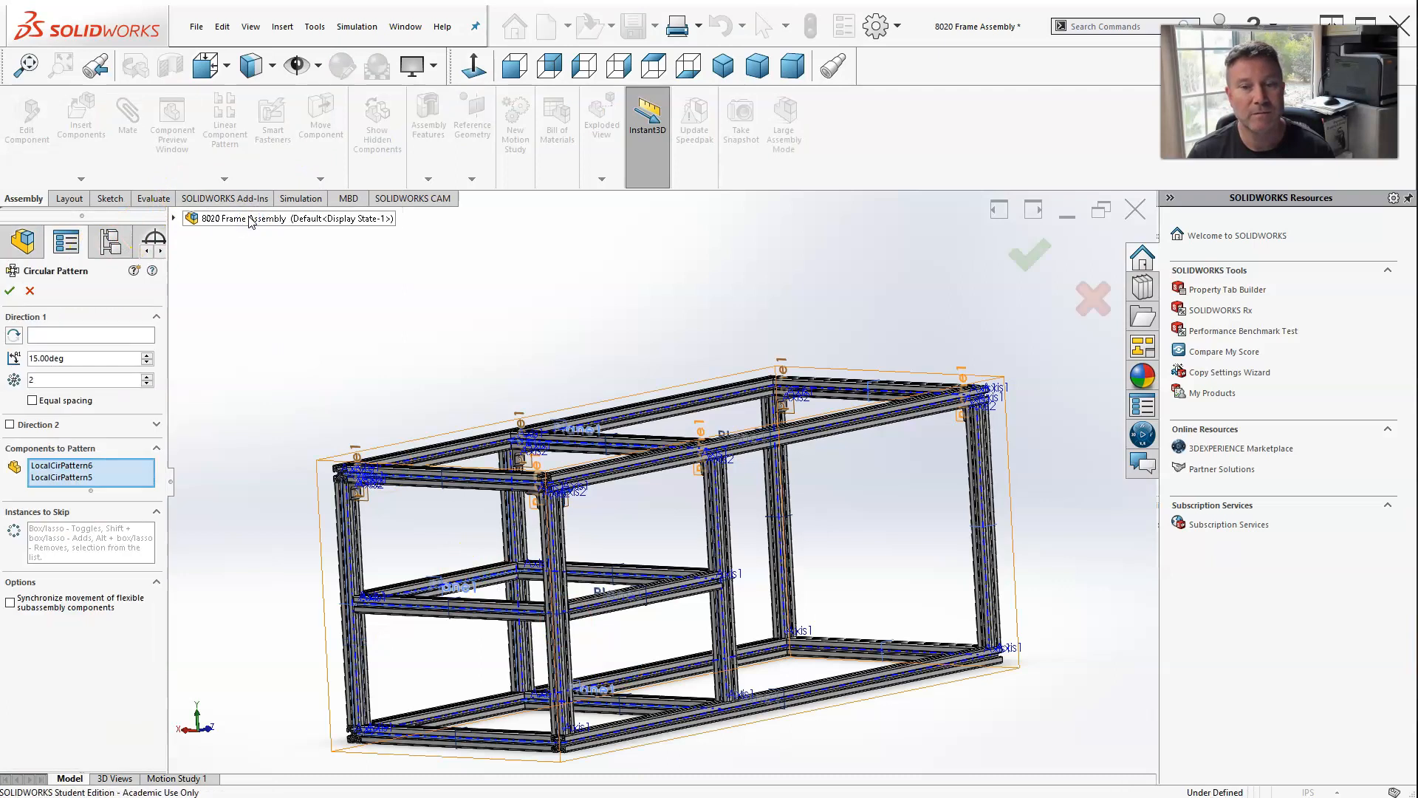
{"action": "key", "text": "Escape"}
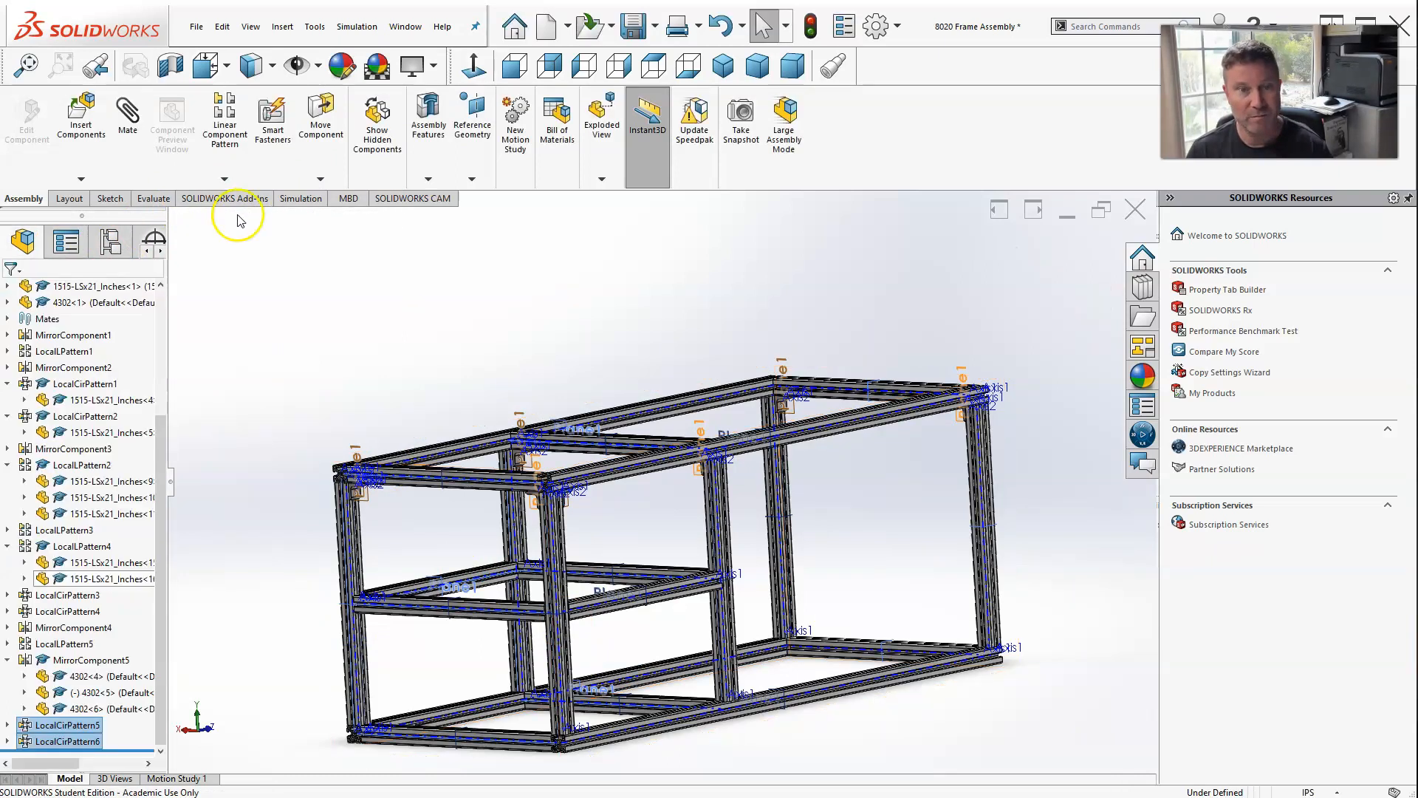
Mirror the selected 4302 corner brackets about Plane1 of the mid-height 21-inch rail, 1515-LSx21_Inches-18.
{"action": "left_click", "coordinate": [225, 179]}
{"action": "left_click", "coordinate": [253, 303]}
{"action": "scroll", "coordinate": [662, 604], "scroll_direction": "down", "scroll_amount": 5}
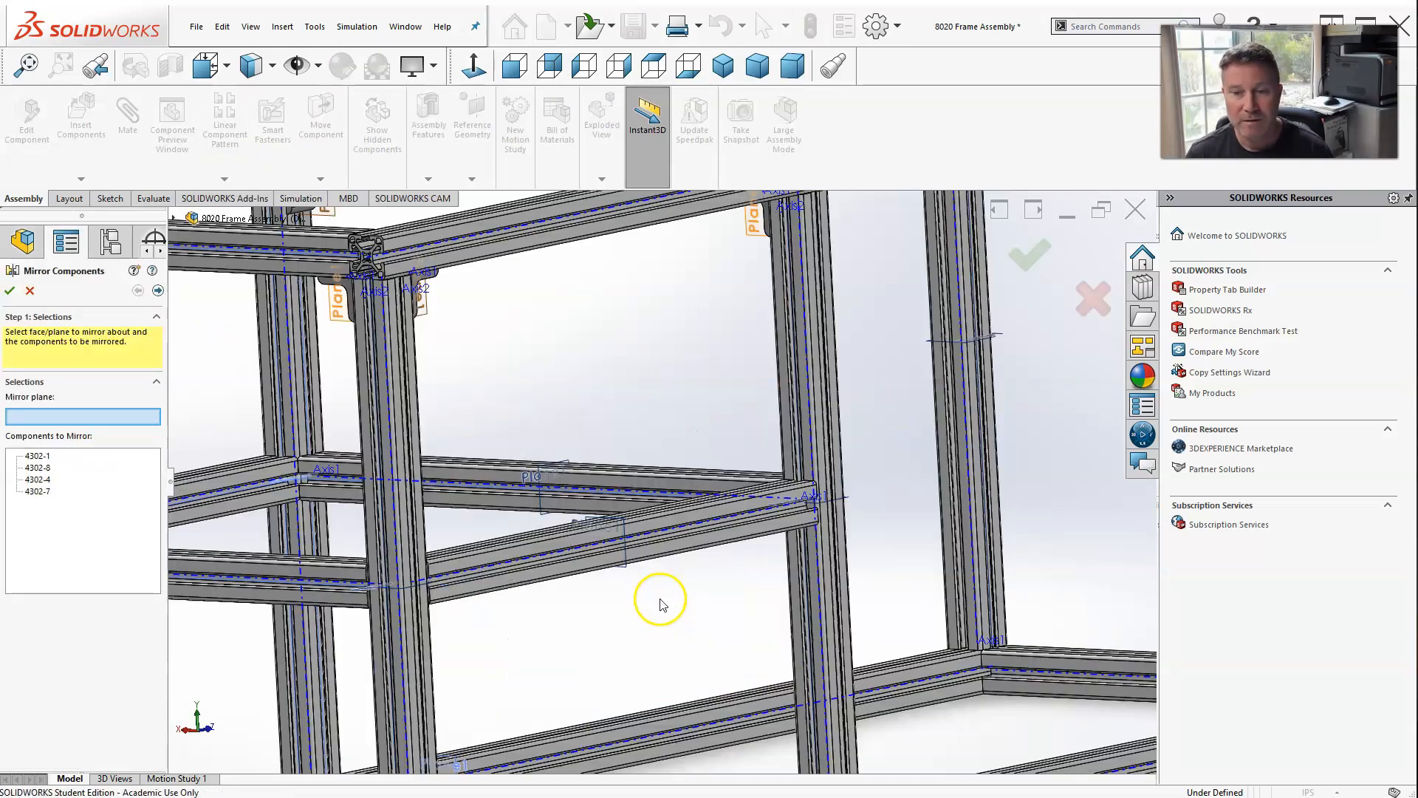
{"action": "scroll", "coordinate": [650, 590], "scroll_direction": "down", "scroll_amount": 3}
{"action": "left_click", "coordinate": [604, 503]}
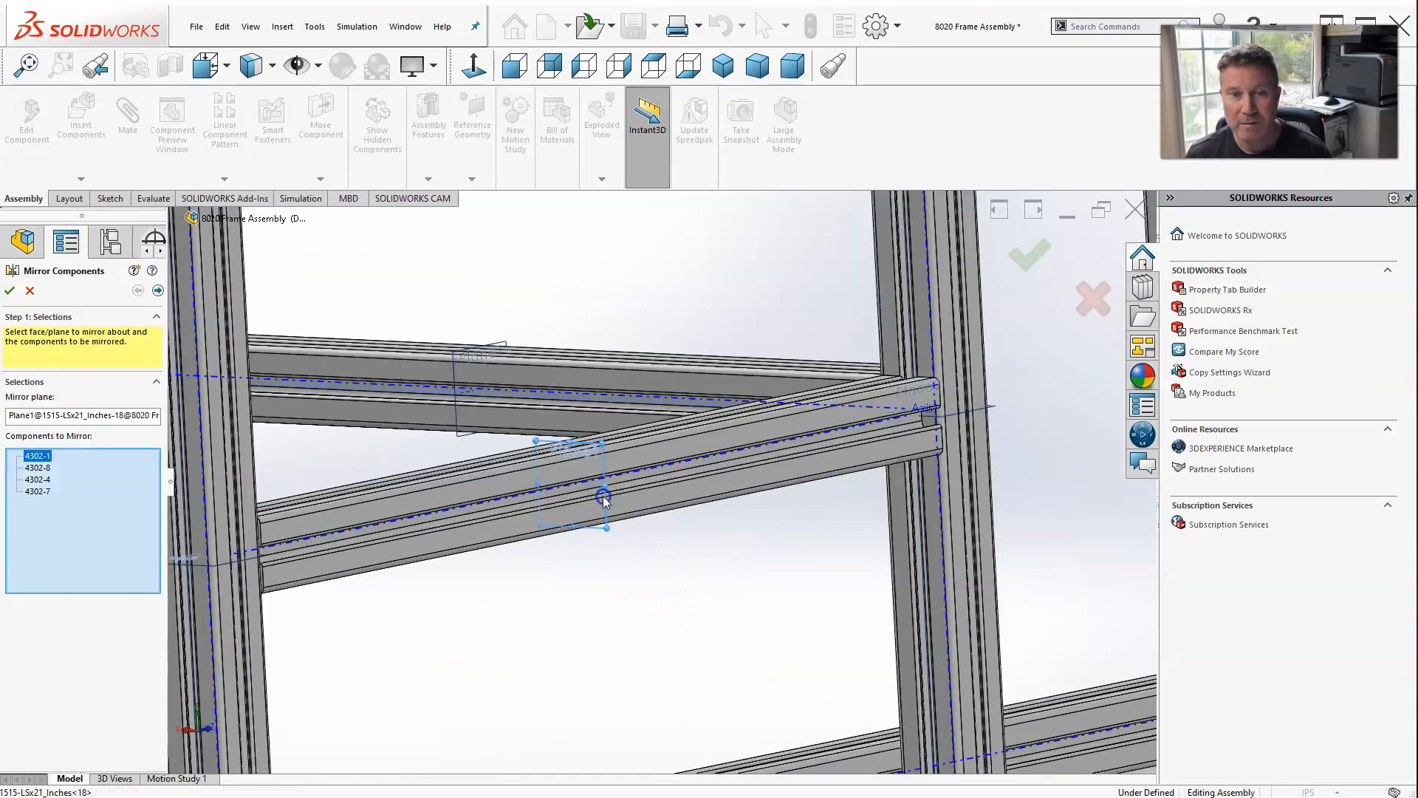
{"action": "scroll", "coordinate": [591, 517], "scroll_direction": "up", "scroll_amount": 5}
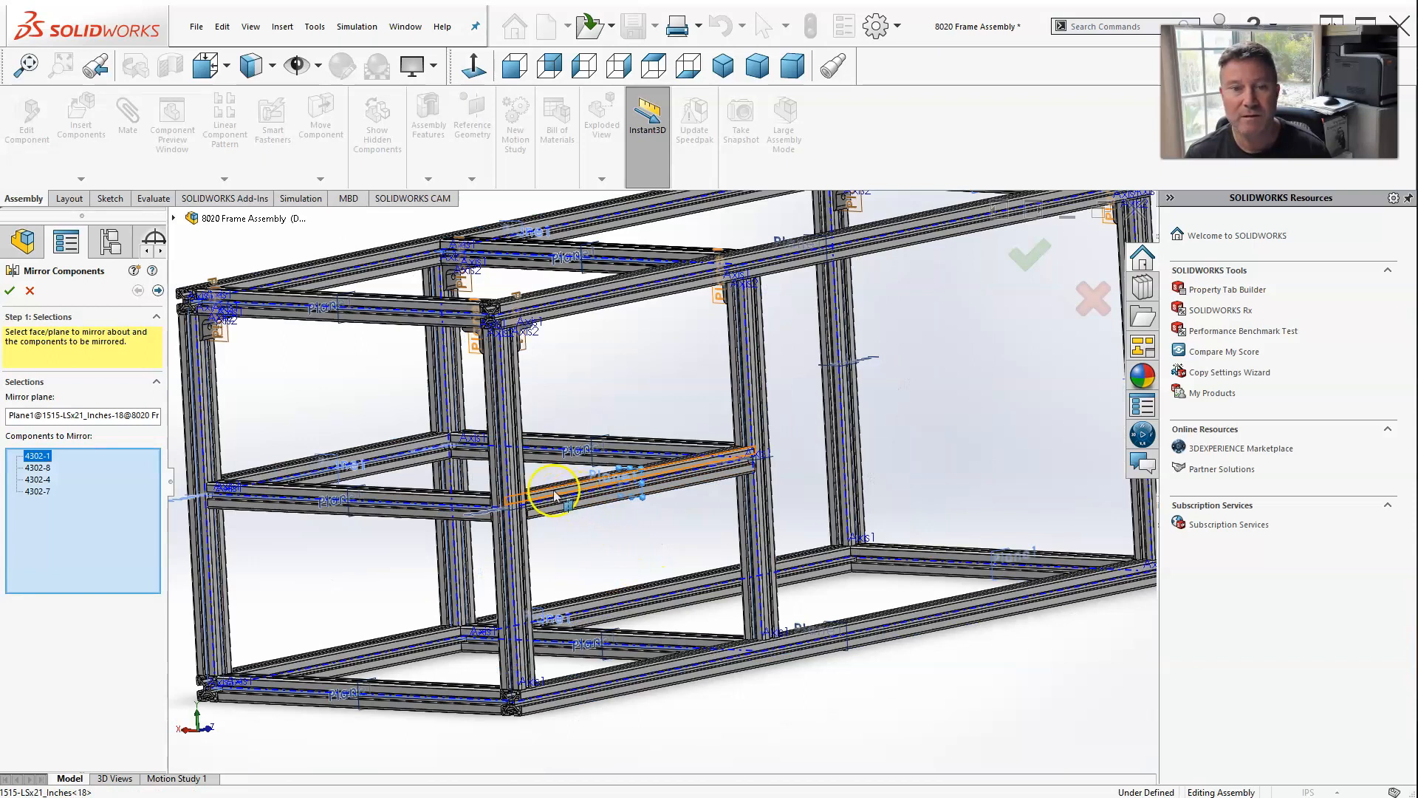
{"action": "middle_click_drag", "start_coordinate": [605, 421], "coordinate": [606, 390]}
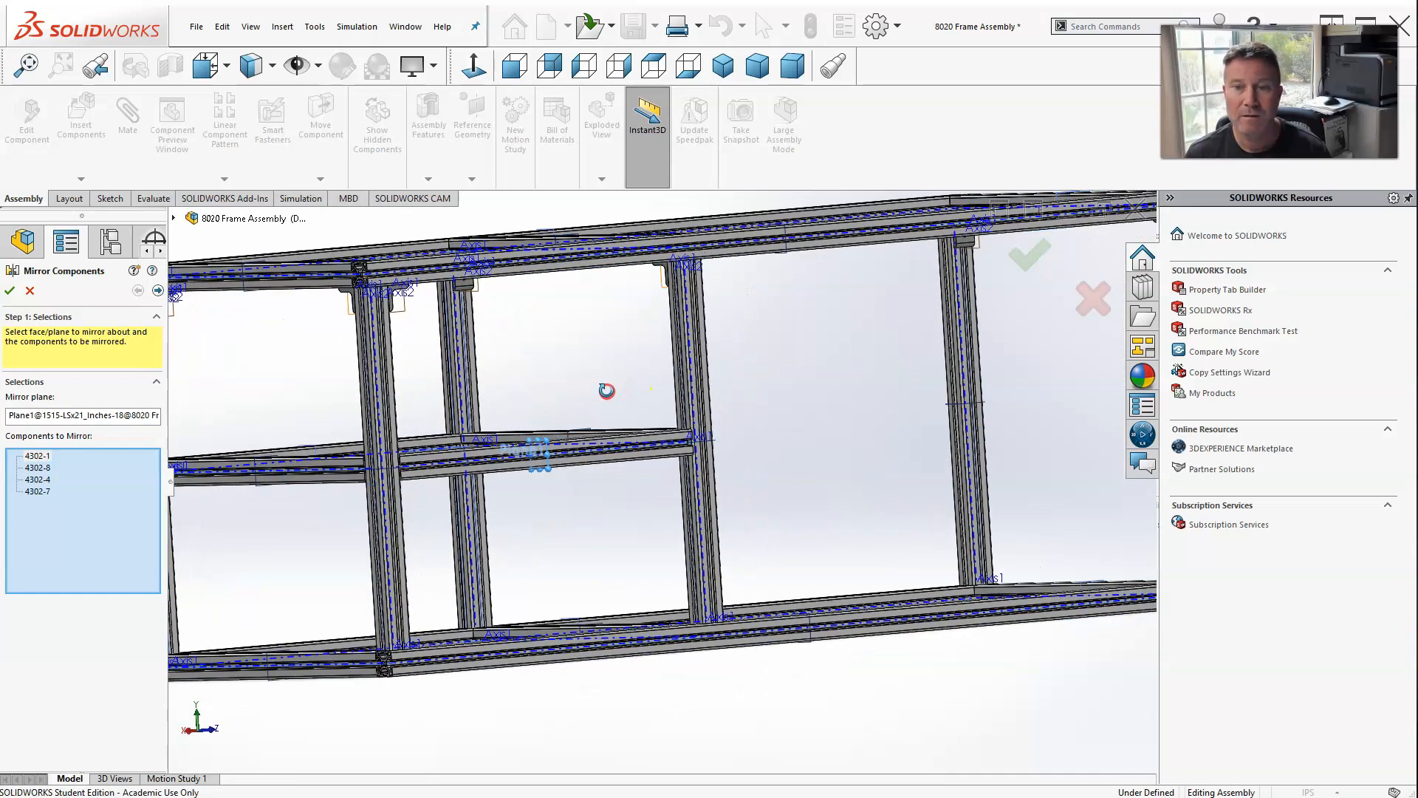
{"action": "left_click", "coordinate": [10, 292]}
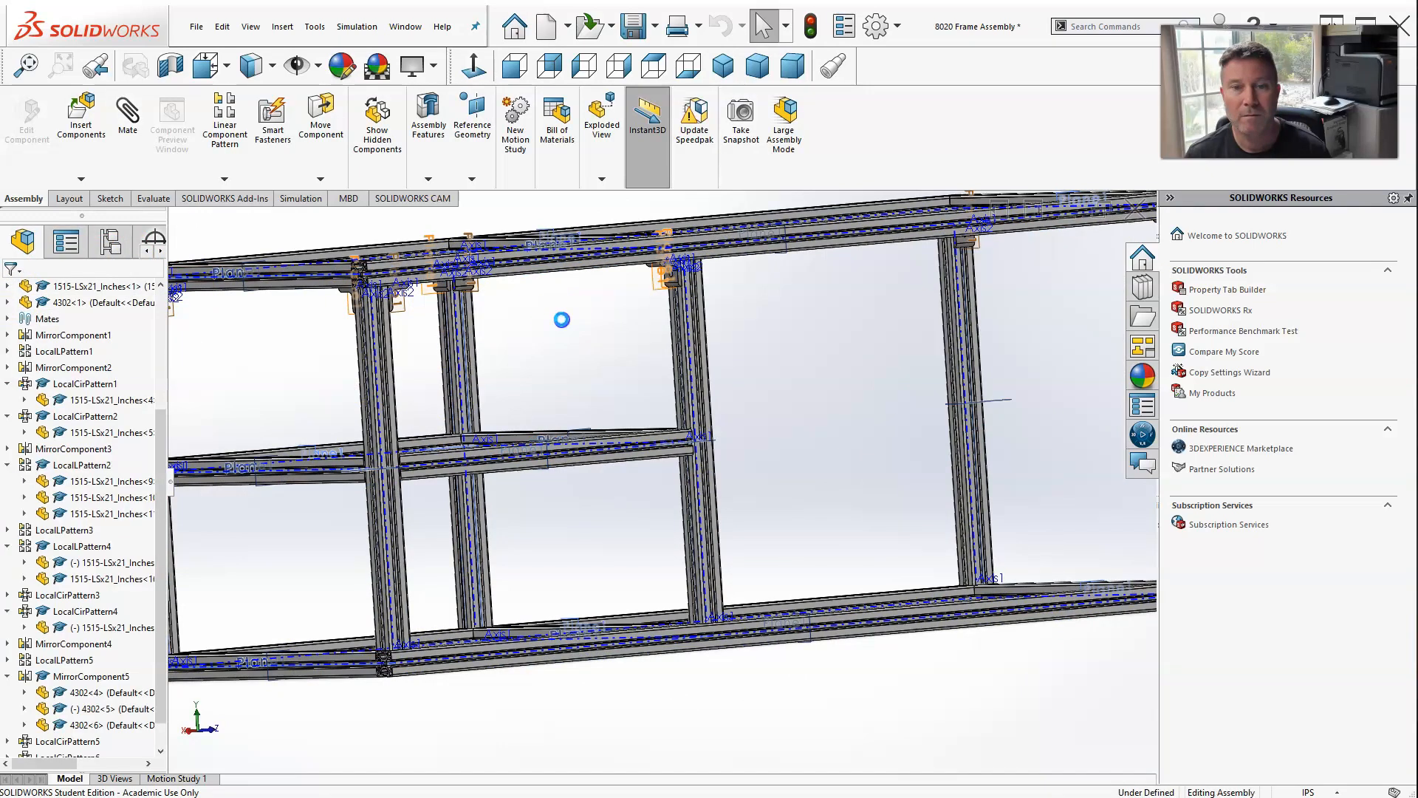
Examine the mirrored brackets at the upper corners of the shelf section from several sides.
{"action": "scroll", "coordinate": [650, 303], "scroll_direction": "down", "scroll_amount": 8}
{"action": "scroll", "coordinate": [633, 432], "scroll_direction": "up", "scroll_amount": 8}
{"action": "middle_click_drag", "start_coordinate": [507, 428], "coordinate": [468, 485]}
{"action": "scroll", "coordinate": [465, 489], "scroll_direction": "up", "scroll_amount": 4}
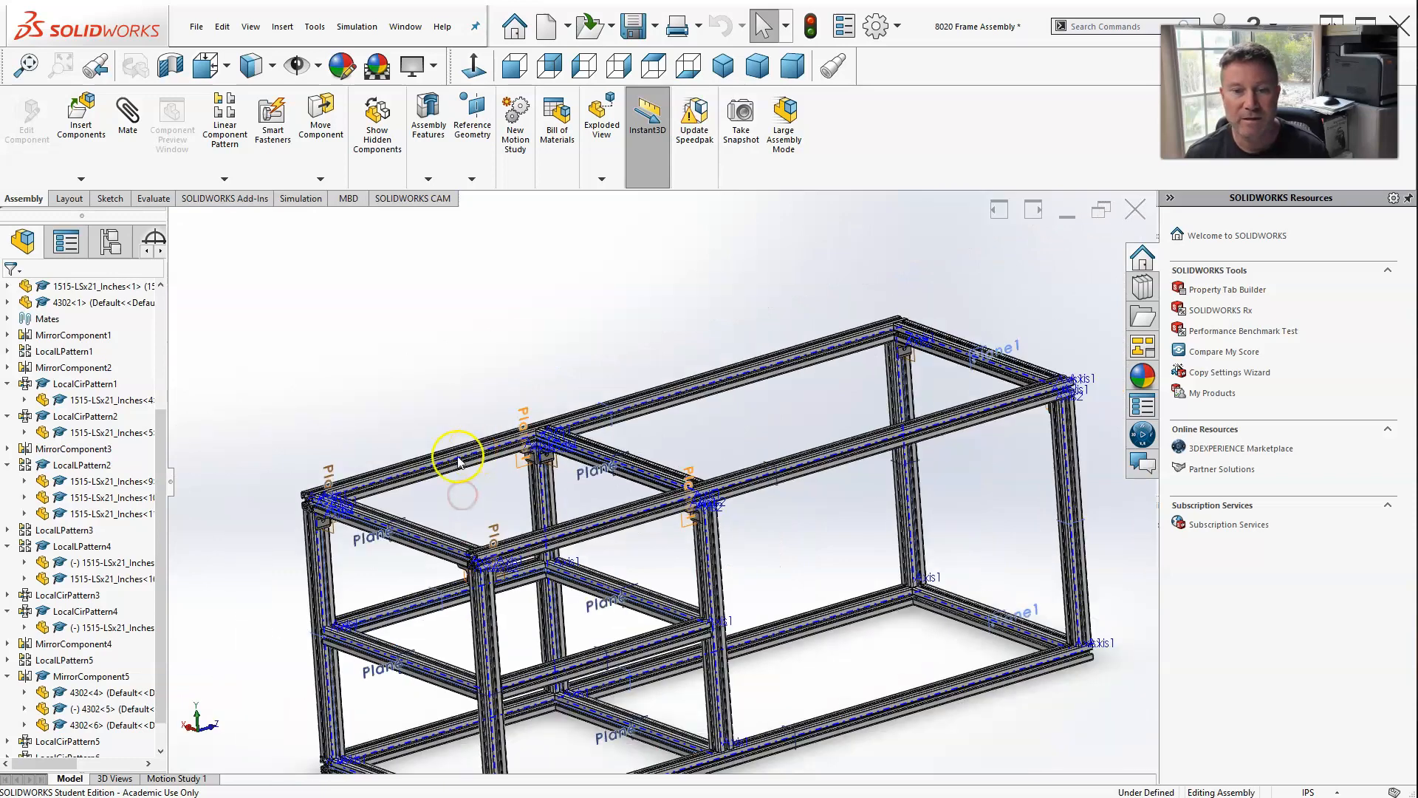
{"action": "scroll", "coordinate": [442, 589], "scroll_direction": "down", "scroll_amount": 3}
{"action": "middle_click_drag", "start_coordinate": [523, 548], "coordinate": [508, 511]}
{"action": "scroll", "coordinate": [648, 499], "scroll_direction": "up", "scroll_amount": 2}
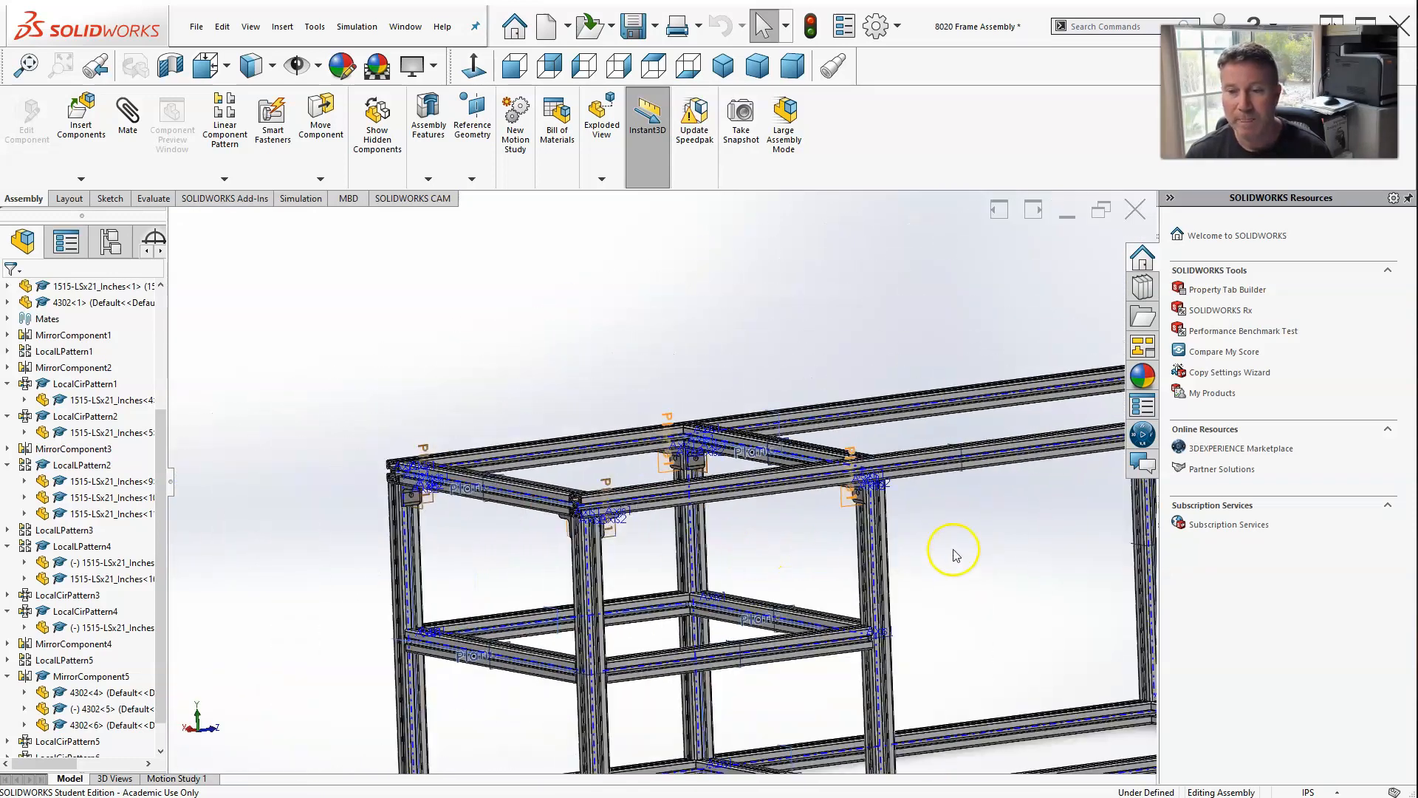
Identify the mirrored 4302 brackets at the shelf section's upper corners and select 4302<10> and 4302<12> together.
{"action": "scroll", "coordinate": [846, 507], "scroll_direction": "down", "scroll_amount": 5}
{"action": "left_click", "coordinate": [747, 480]}
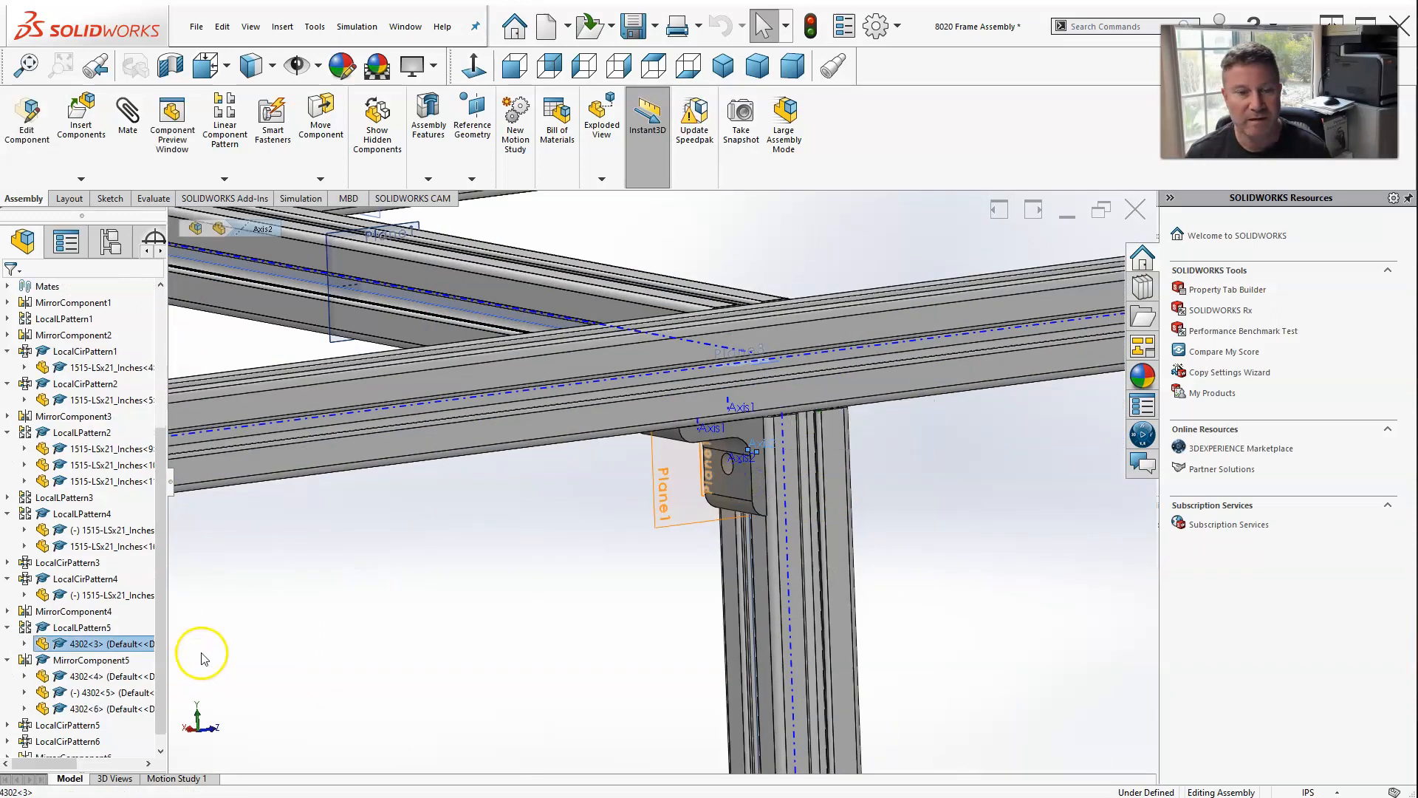
{"action": "left_click", "coordinate": [755, 490]}
{"action": "left_click", "coordinate": [263, 633]}
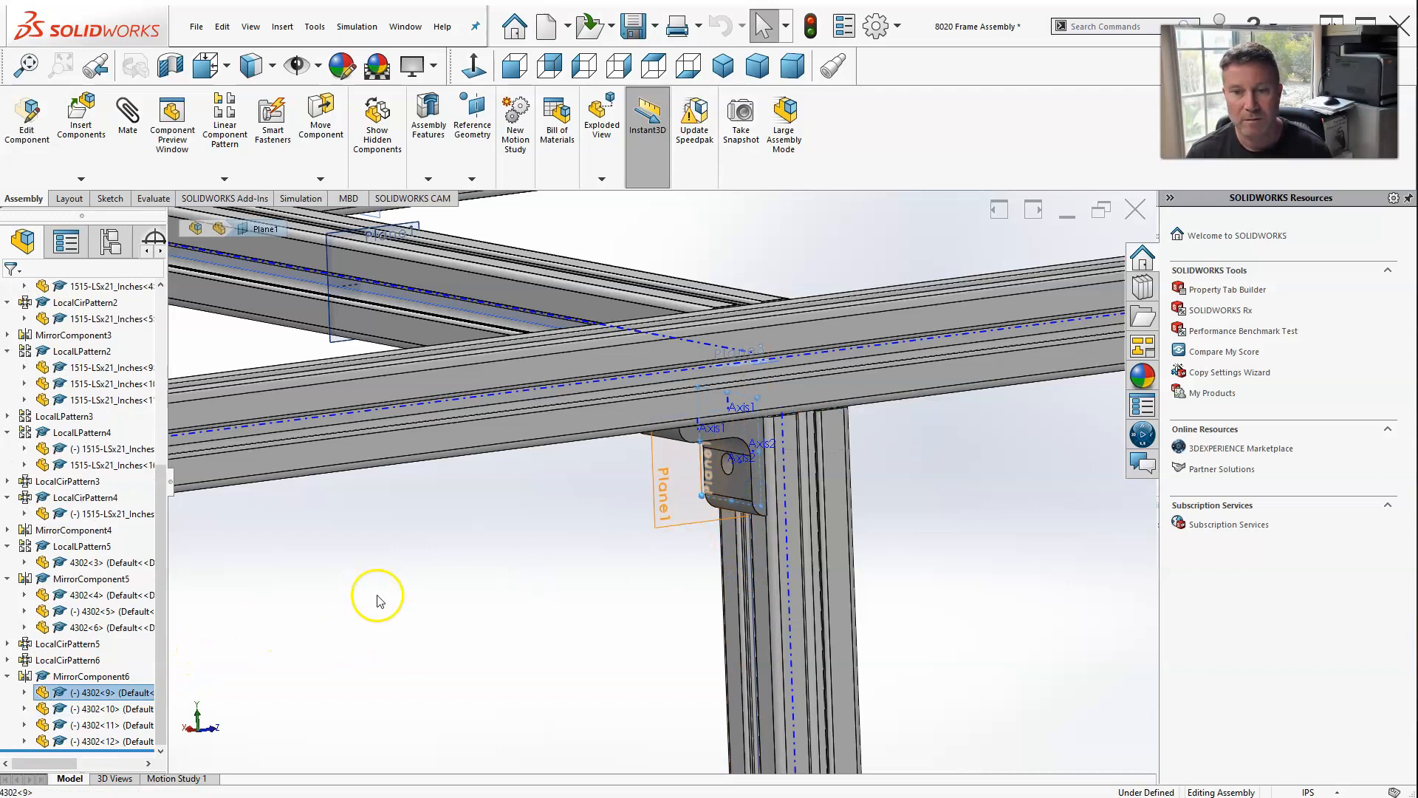
{"action": "scroll", "coordinate": [378, 600], "scroll_direction": "up", "scroll_amount": 5}
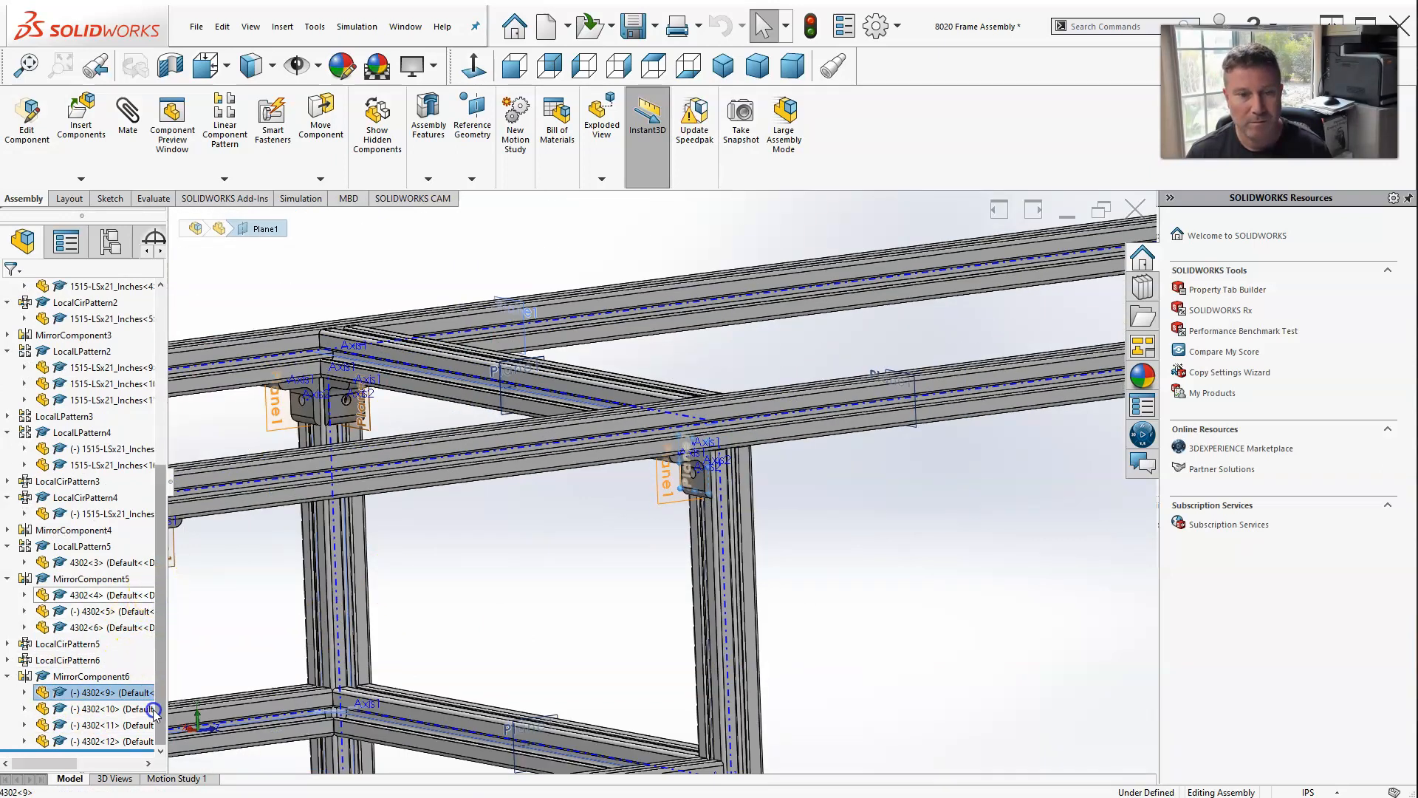
{"action": "left_click", "coordinate": [115, 741]}
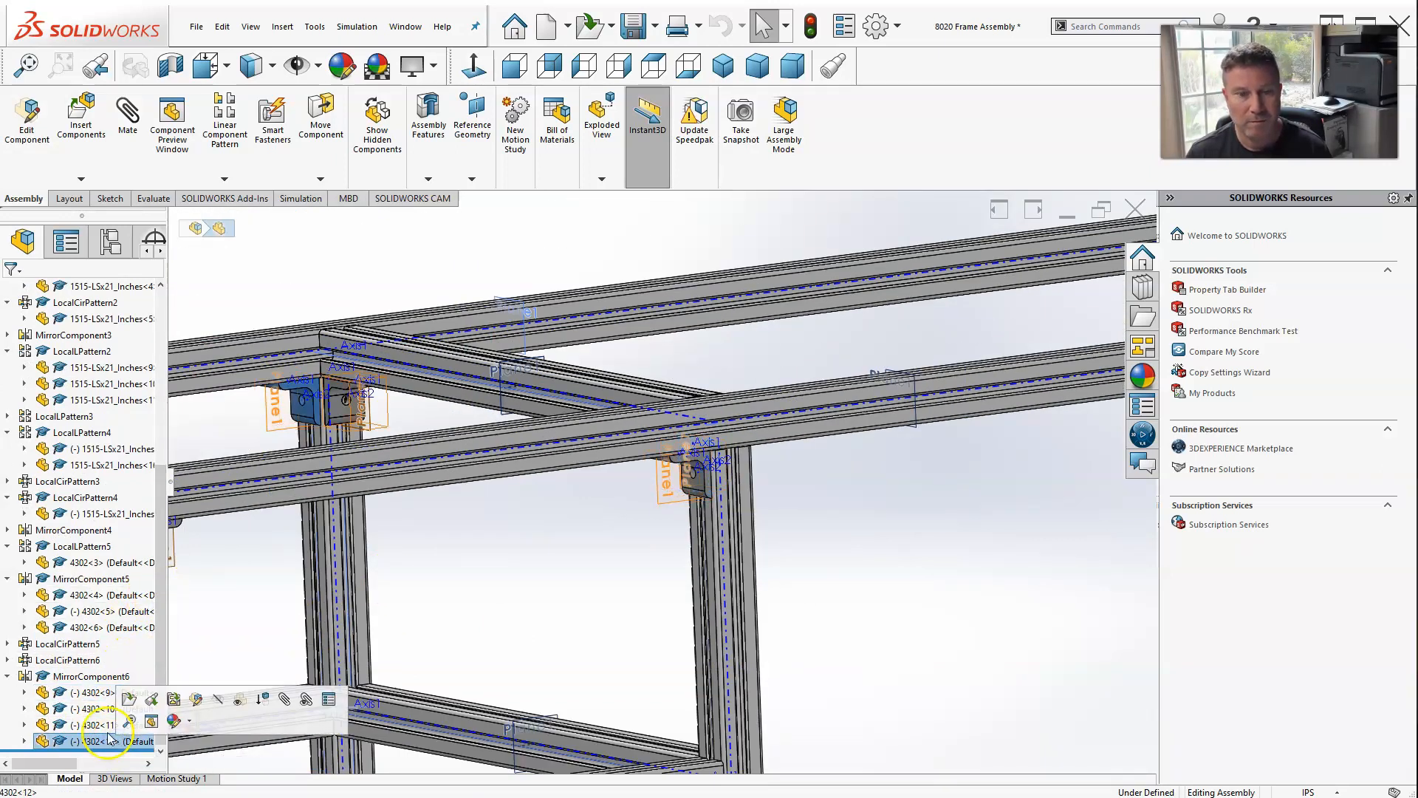
{"action": "left_click", "coordinate": [96, 726], "text": "ctrl"}
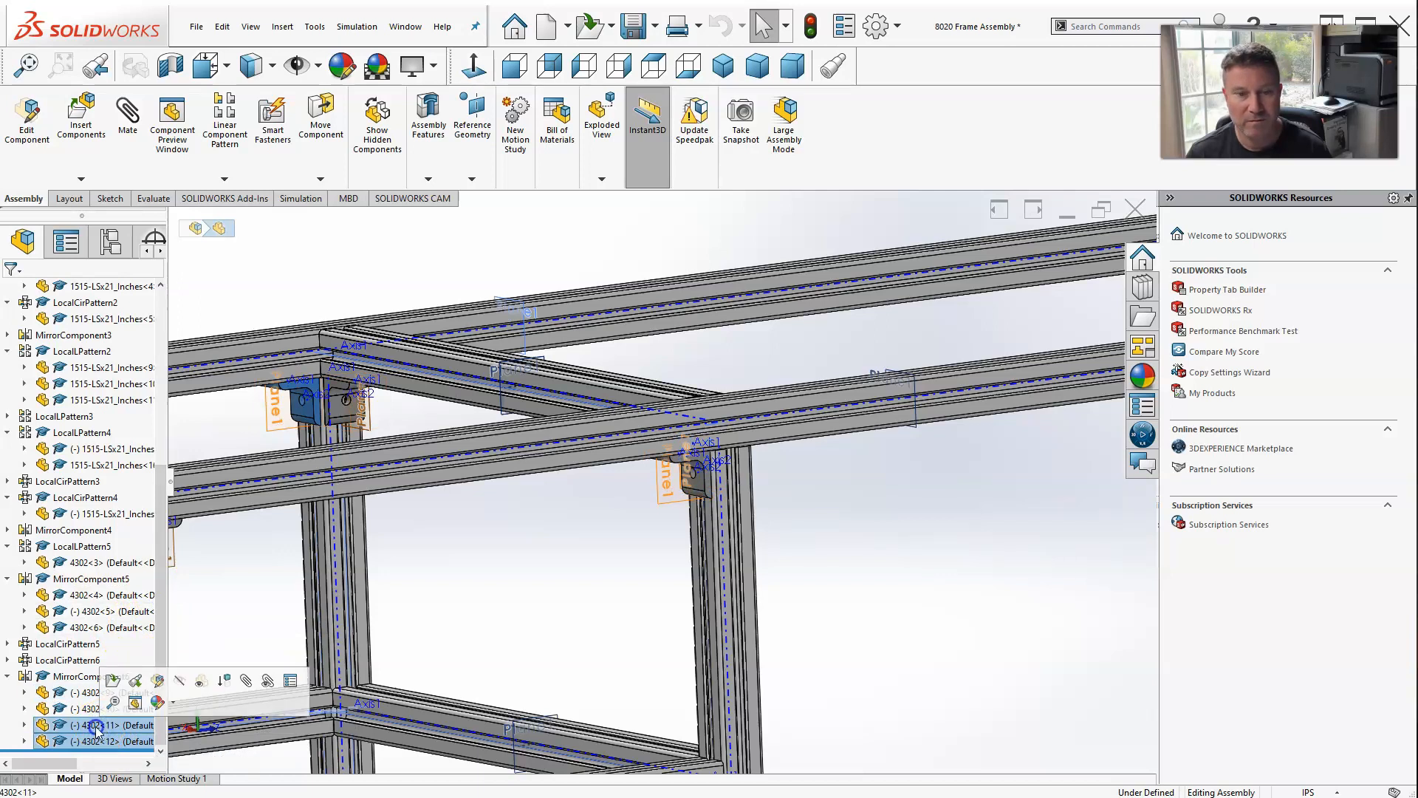
{"action": "left_click", "coordinate": [95, 708]}
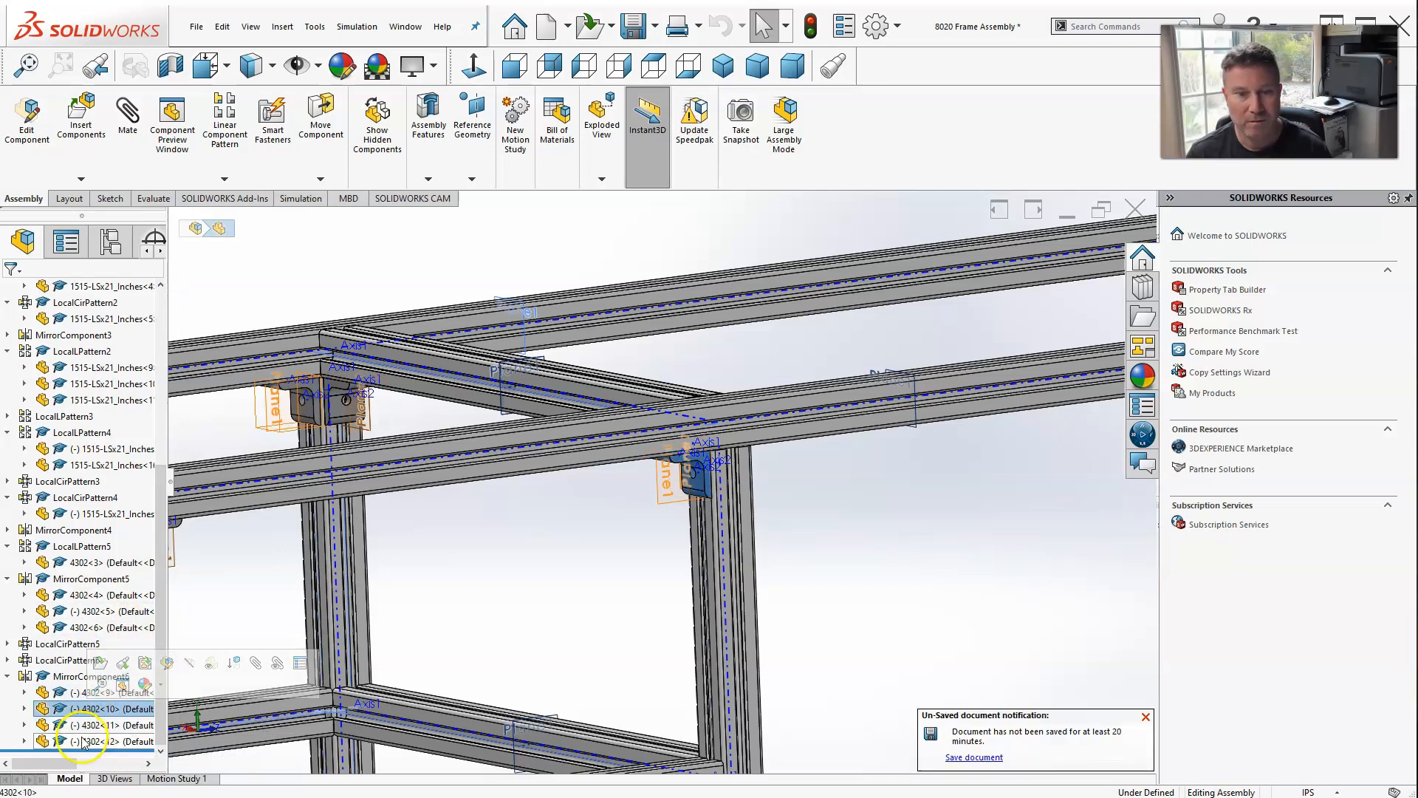
{"action": "left_click", "coordinate": [83, 741], "text": "ctrl"}
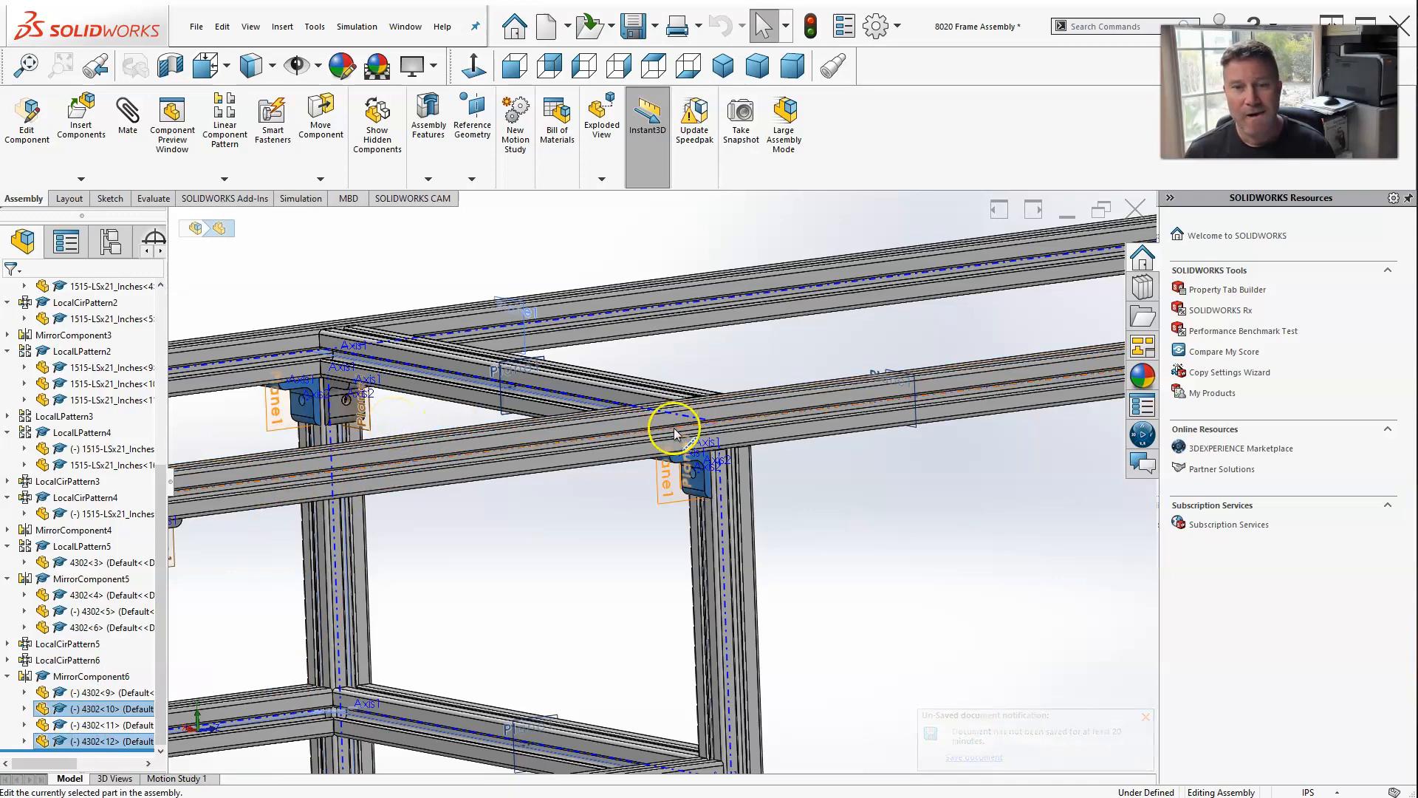
Mirror the two selected 4302 brackets about Plane2 of the upper 21-inch cross rail, 1515-LSx21_Inches-9.
{"action": "middle_click_drag", "start_coordinate": [676, 429], "coordinate": [686, 469]}
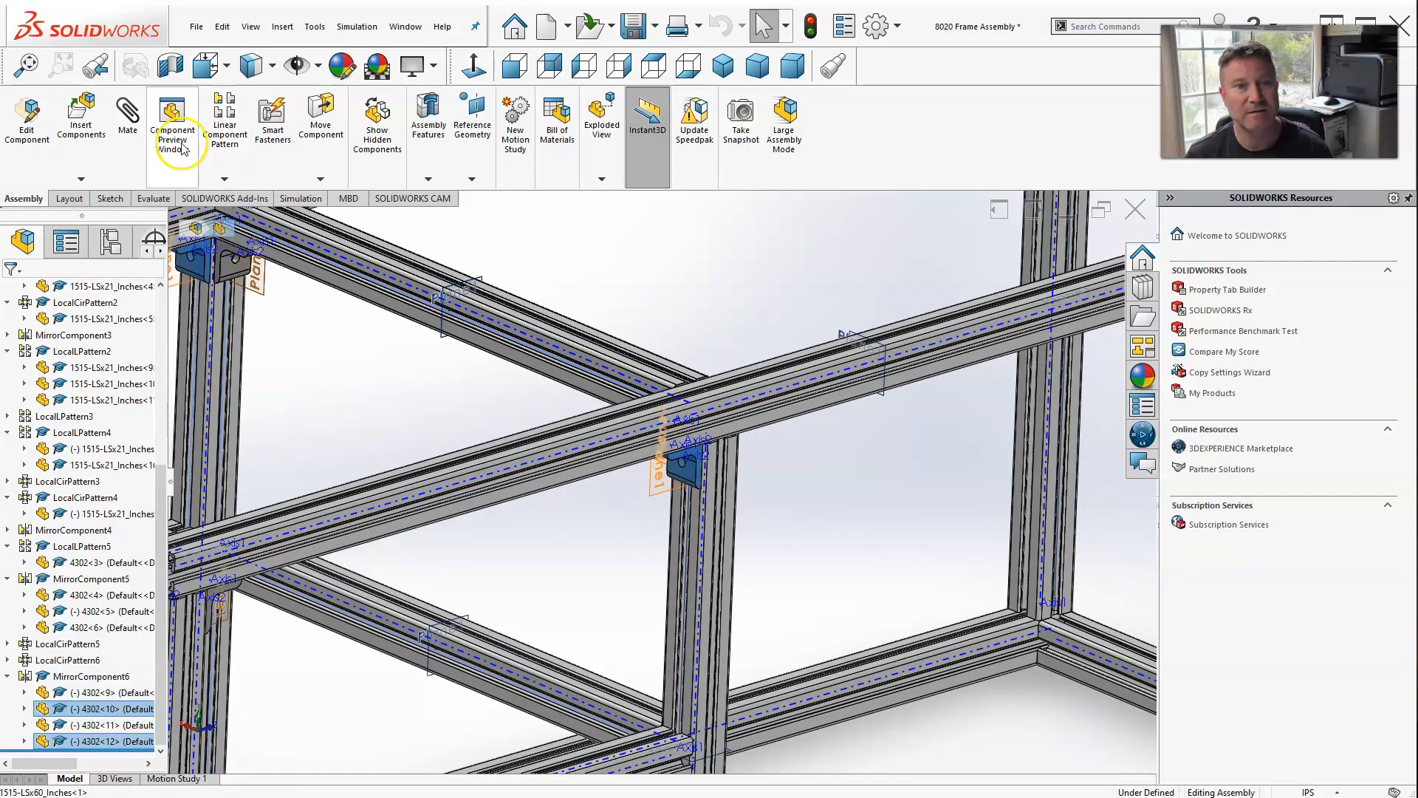
{"action": "left_click", "coordinate": [223, 178]}
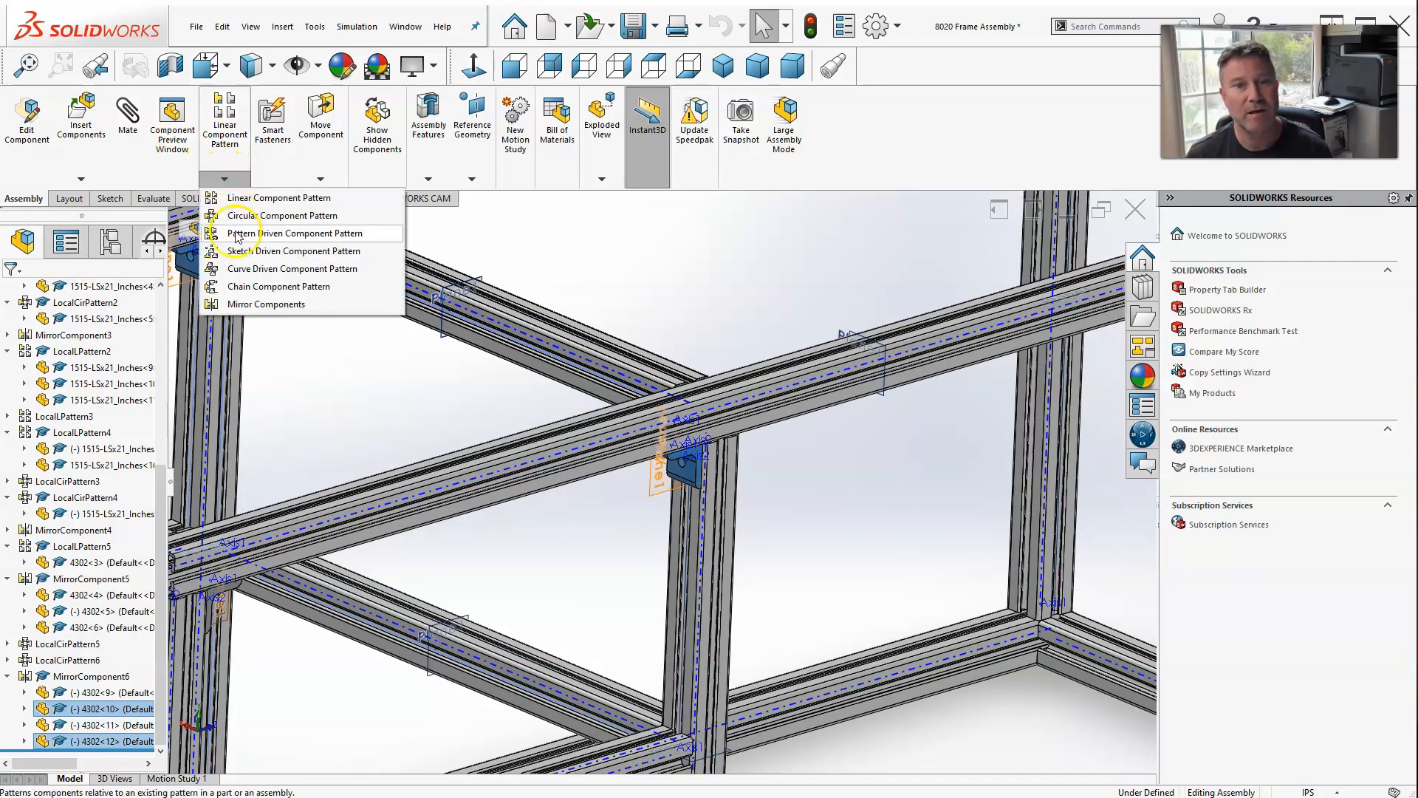
{"action": "left_click", "coordinate": [251, 304]}
{"action": "scroll", "coordinate": [576, 359], "scroll_direction": "down", "scroll_amount": 5}
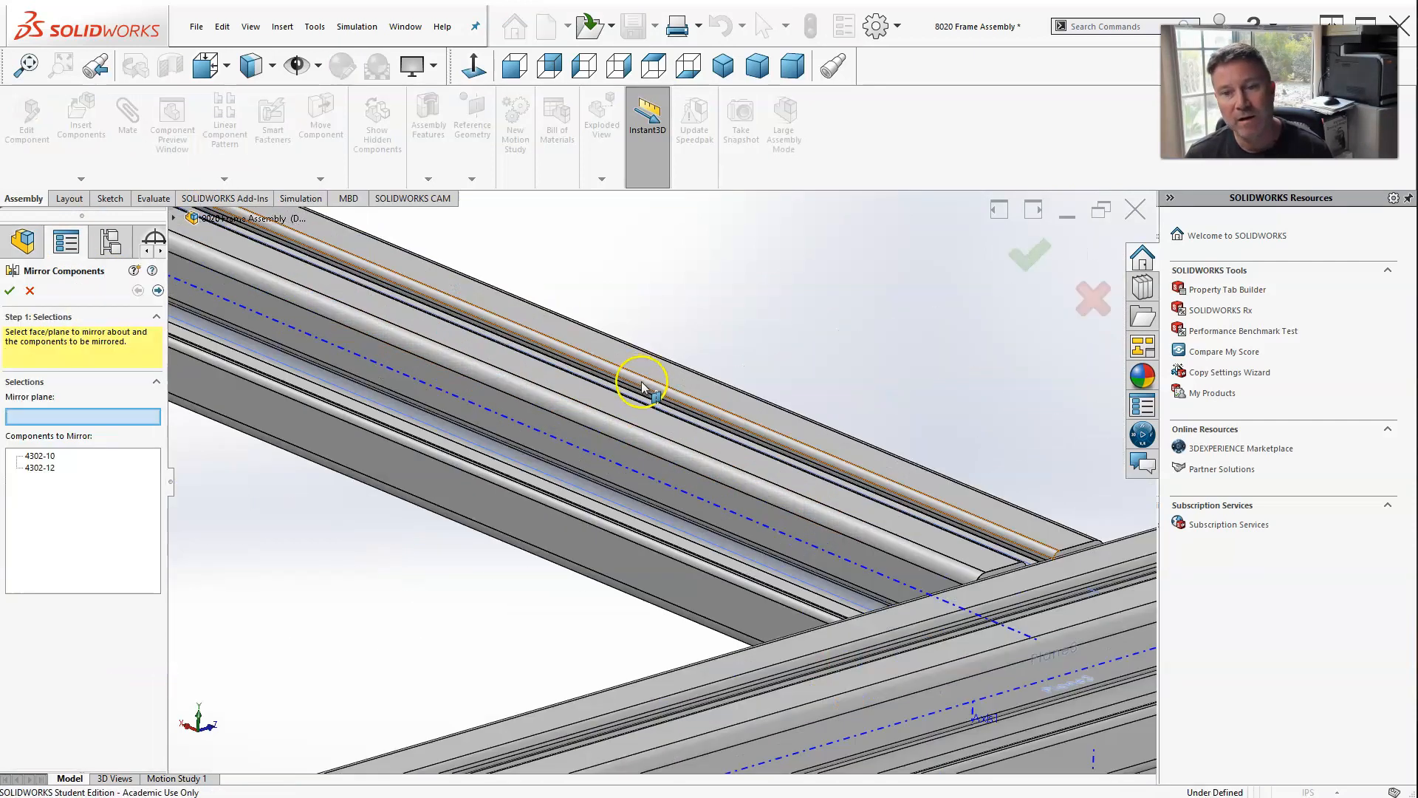
{"action": "scroll", "coordinate": [768, 469], "scroll_direction": "down", "scroll_amount": 3}
{"action": "middle_click_drag", "start_coordinate": [767, 470], "coordinate": [730, 497]}
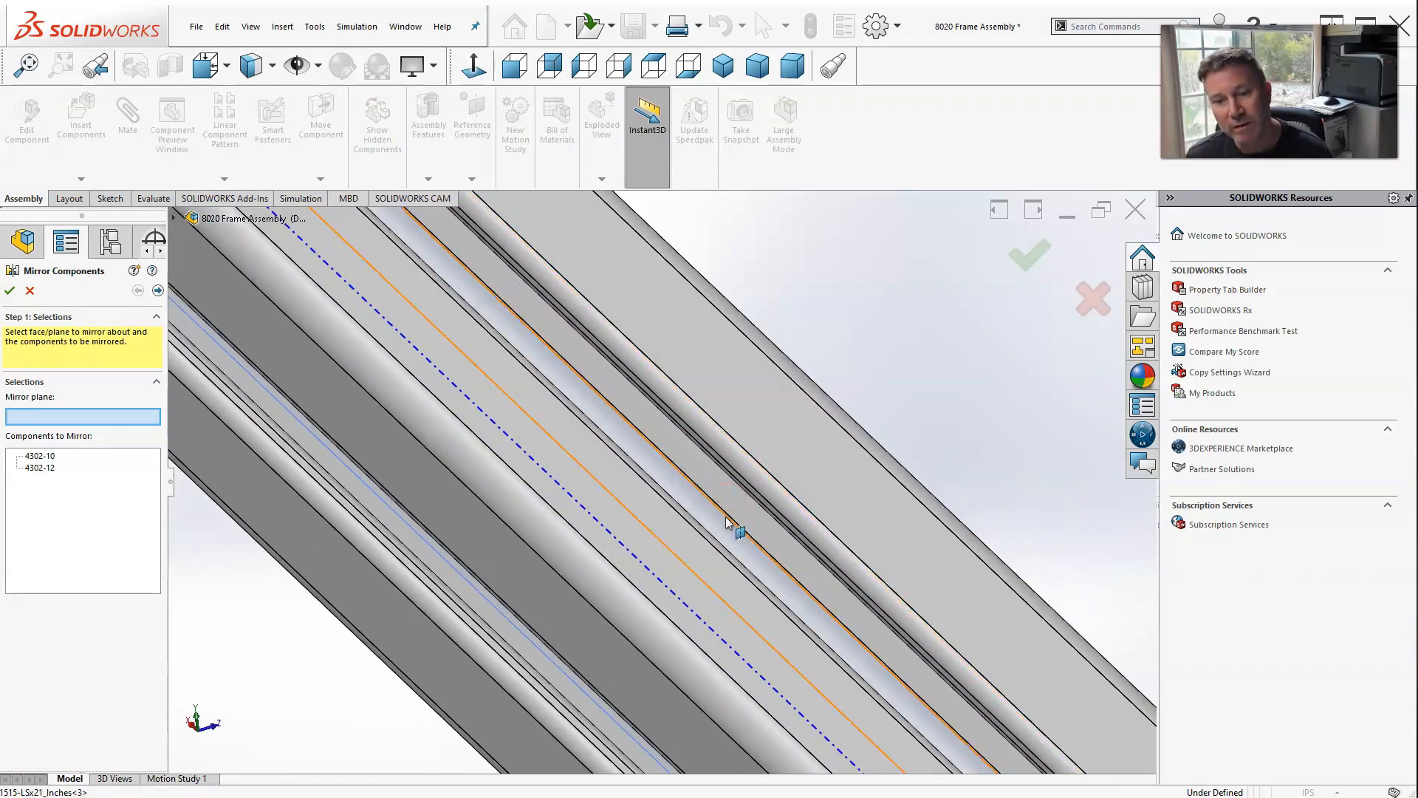
{"action": "left_click", "coordinate": [727, 522]}
{"action": "scroll", "coordinate": [655, 468], "scroll_direction": "up", "scroll_amount": 5}
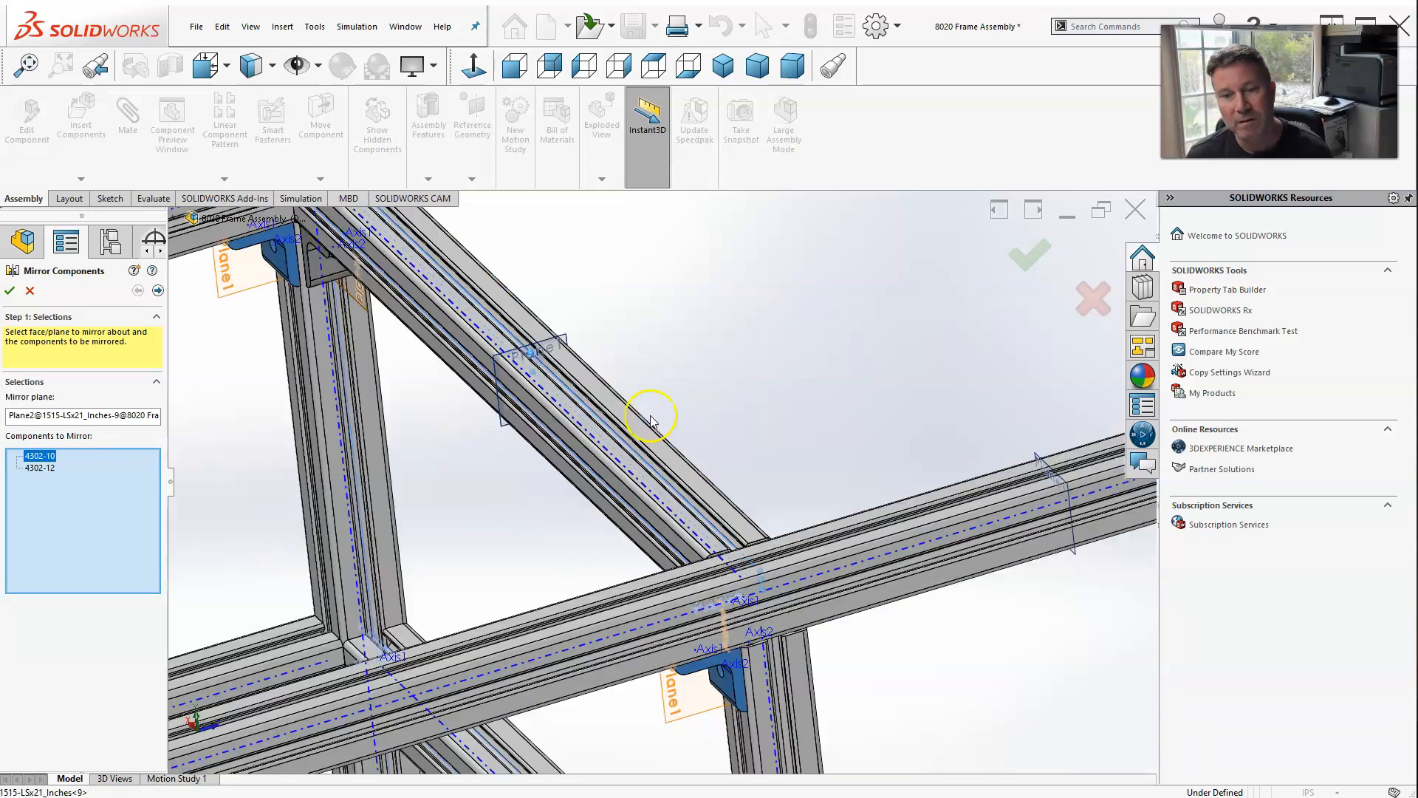
{"action": "scroll", "coordinate": [650, 419], "scroll_direction": "up", "scroll_amount": 3}
{"action": "left_click", "coordinate": [10, 290]}
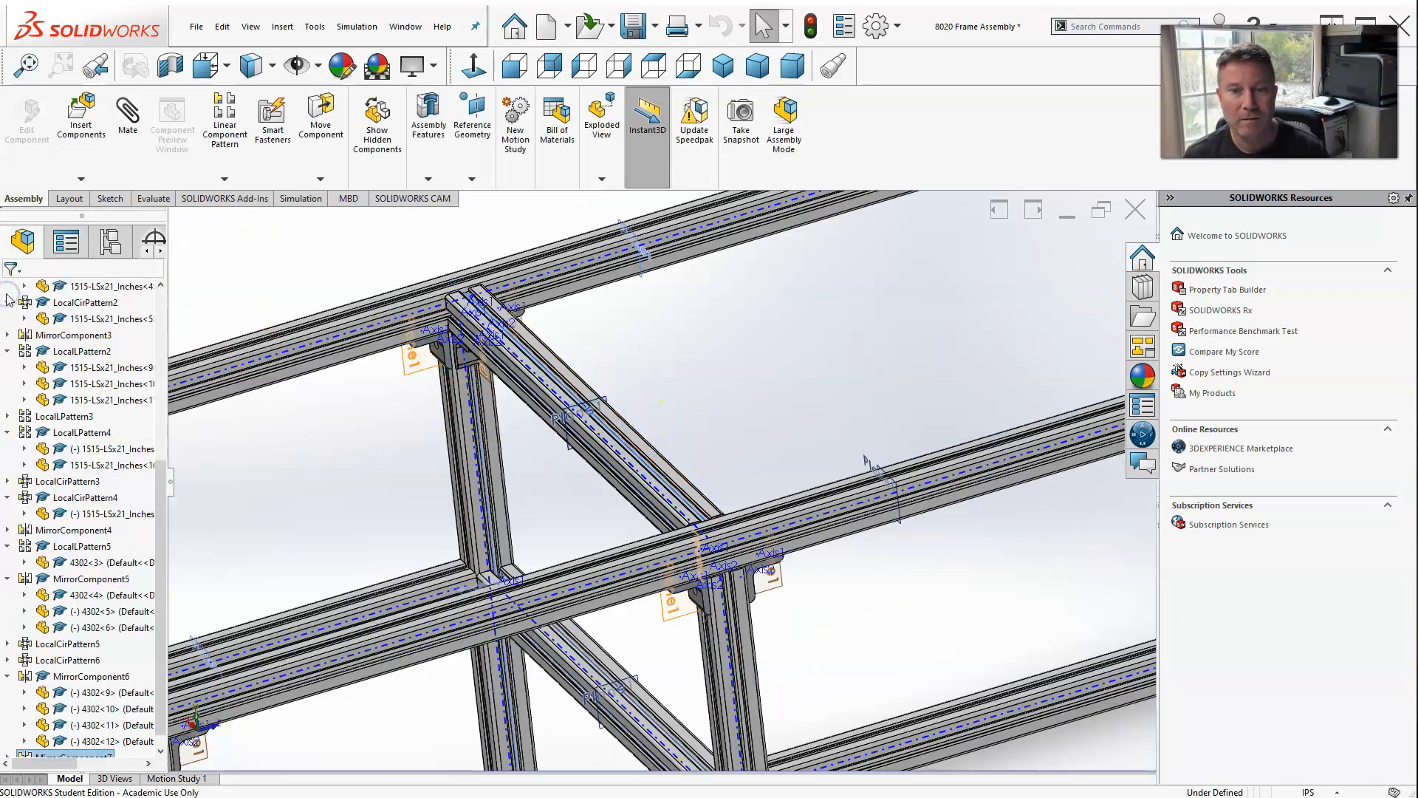
Examine the 4302 brackets at the upper corners of the frame from the opposite side.
{"action": "scroll", "coordinate": [575, 509], "scroll_direction": "up", "scroll_amount": 3}
{"action": "middle_click_drag", "start_coordinate": [576, 509], "coordinate": [761, 376]}
{"action": "scroll", "coordinate": [567, 440], "scroll_direction": "up", "scroll_amount": 3}
{"action": "scroll", "coordinate": [753, 373], "scroll_direction": "down", "scroll_amount": 5}
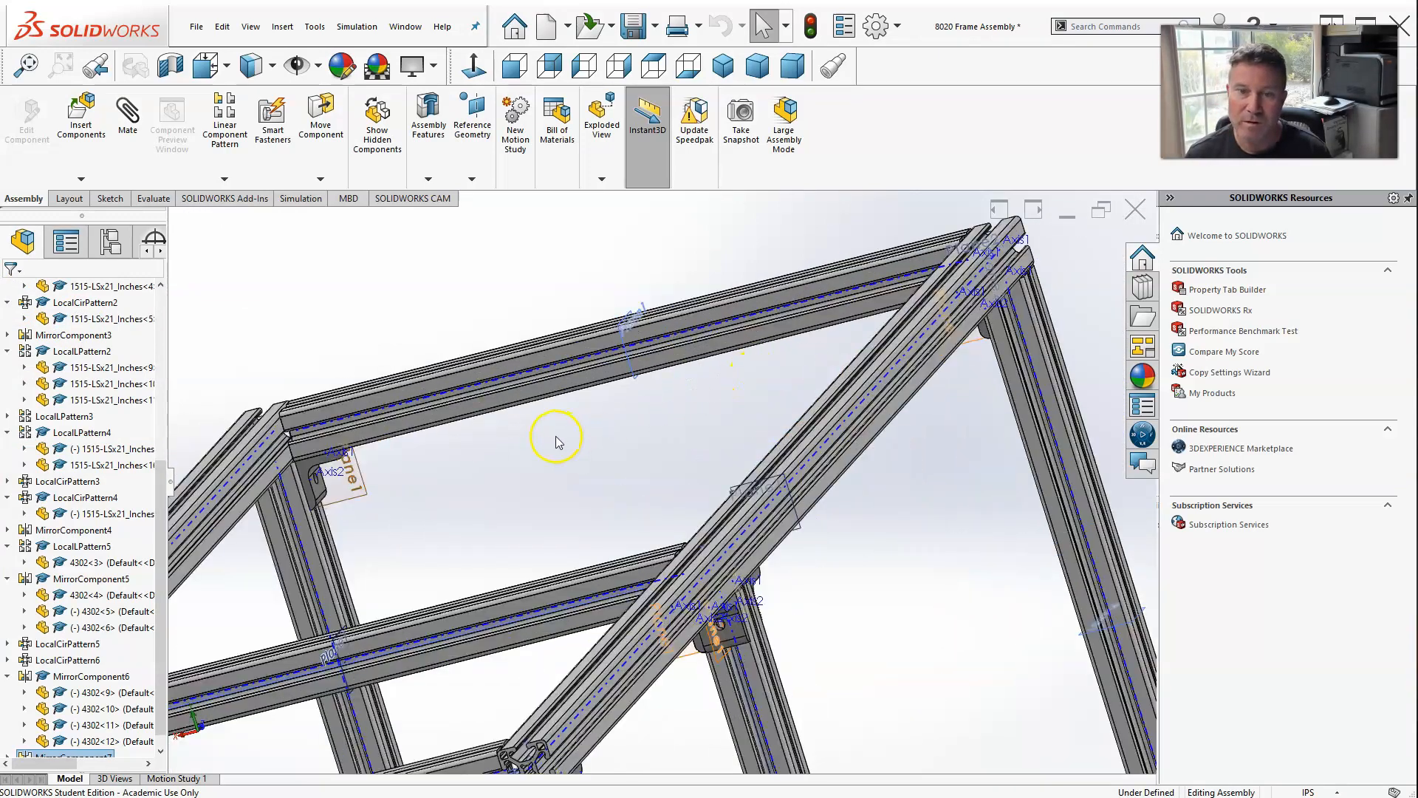
{"action": "scroll", "coordinate": [325, 443], "scroll_direction": "up", "scroll_amount": 4}
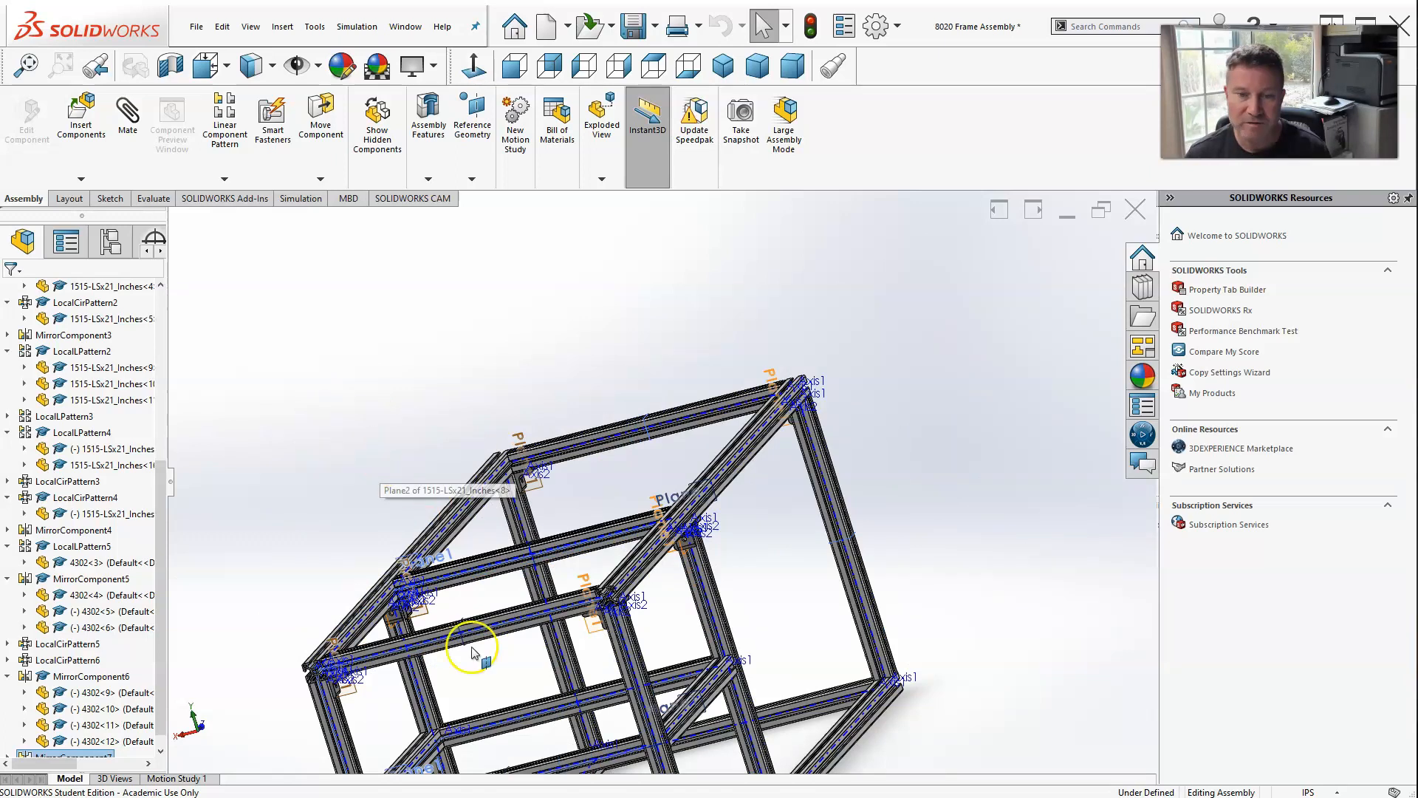
{"action": "scroll", "coordinate": [373, 694], "scroll_direction": "down", "scroll_amount": 5}
{"action": "scroll", "coordinate": [742, 478], "scroll_direction": "up", "scroll_amount": 3}
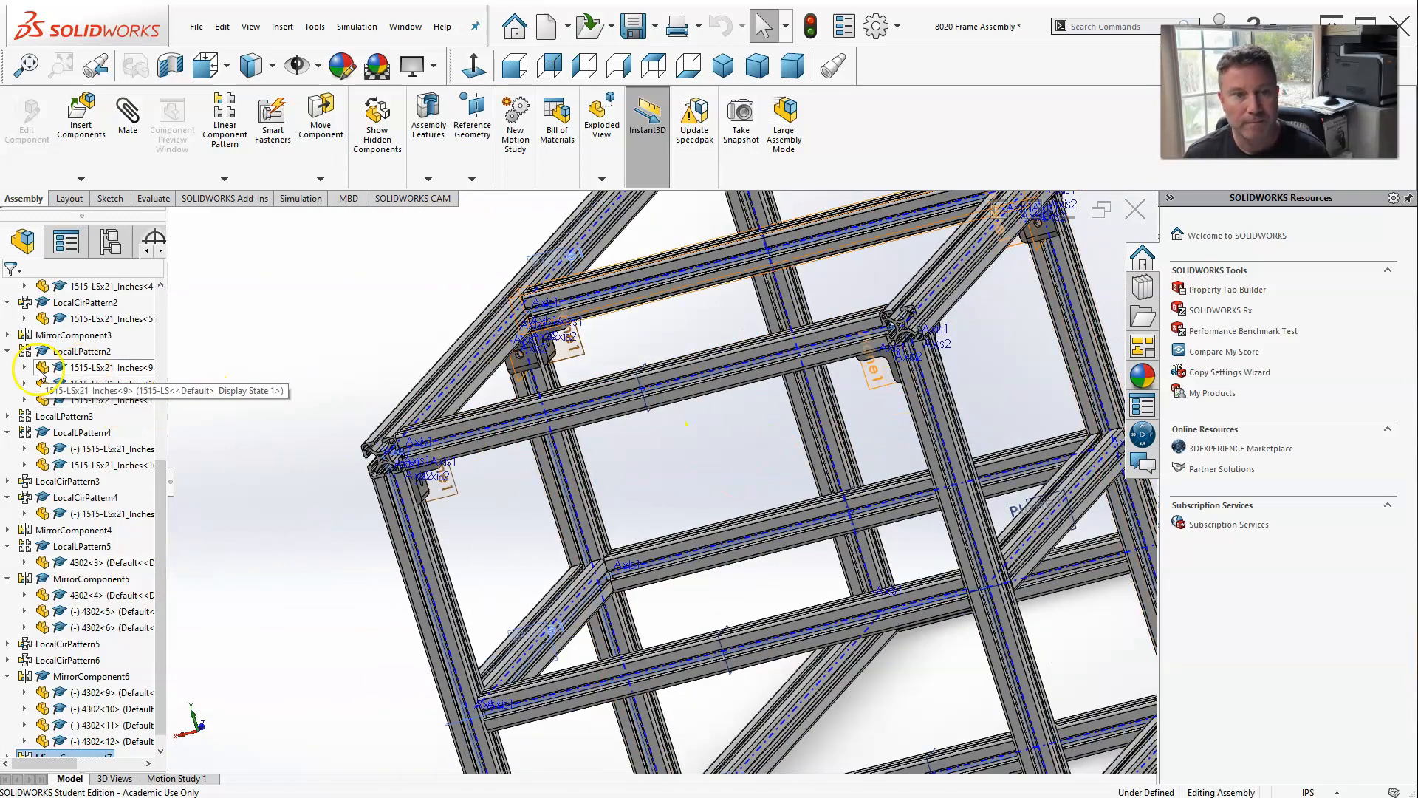
Select the original bracket 4302<1> together with 4302<4> at the upper end corners of the frame.
{"action": "scroll", "coordinate": [52, 369], "scroll_direction": "up", "scroll_amount": 4}
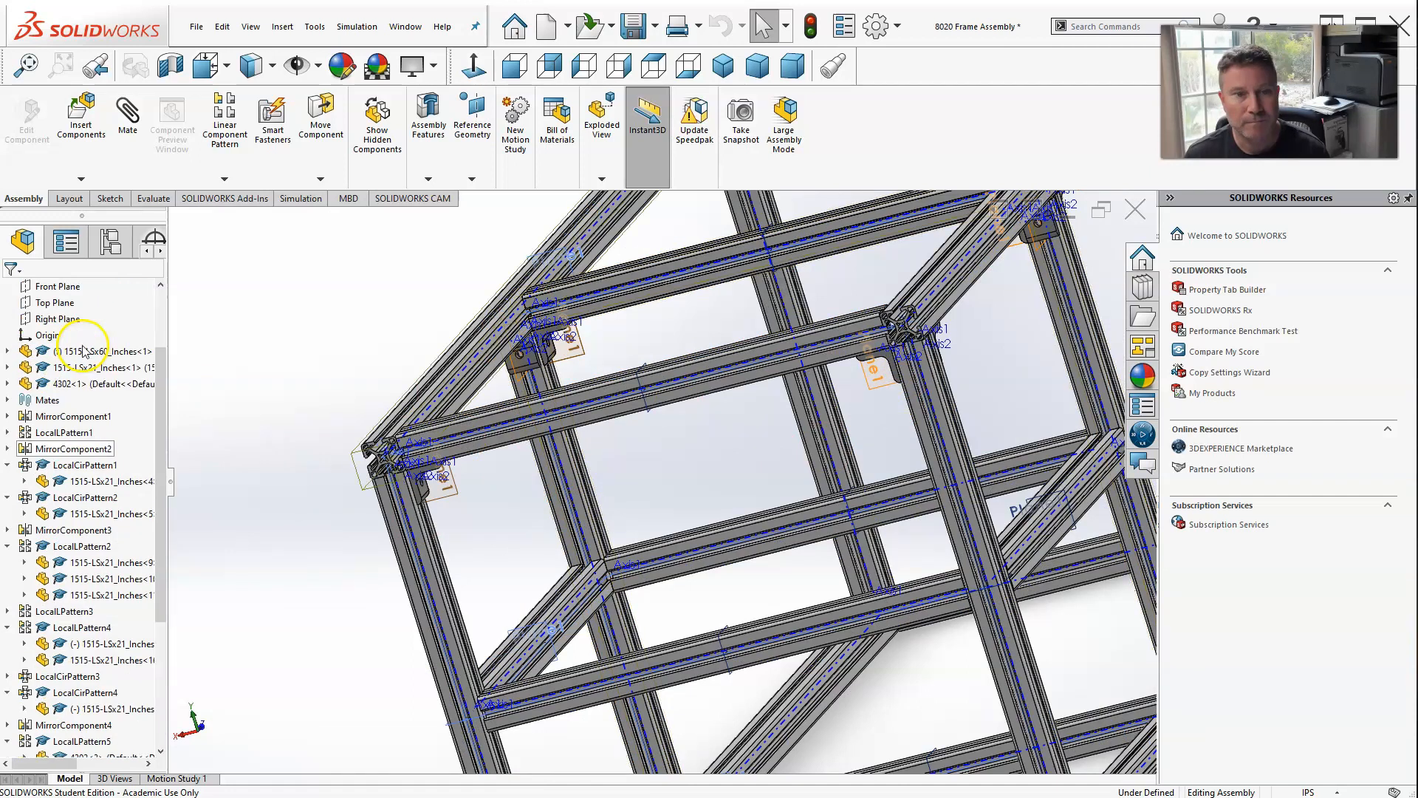
{"action": "left_click", "coordinate": [102, 384]}
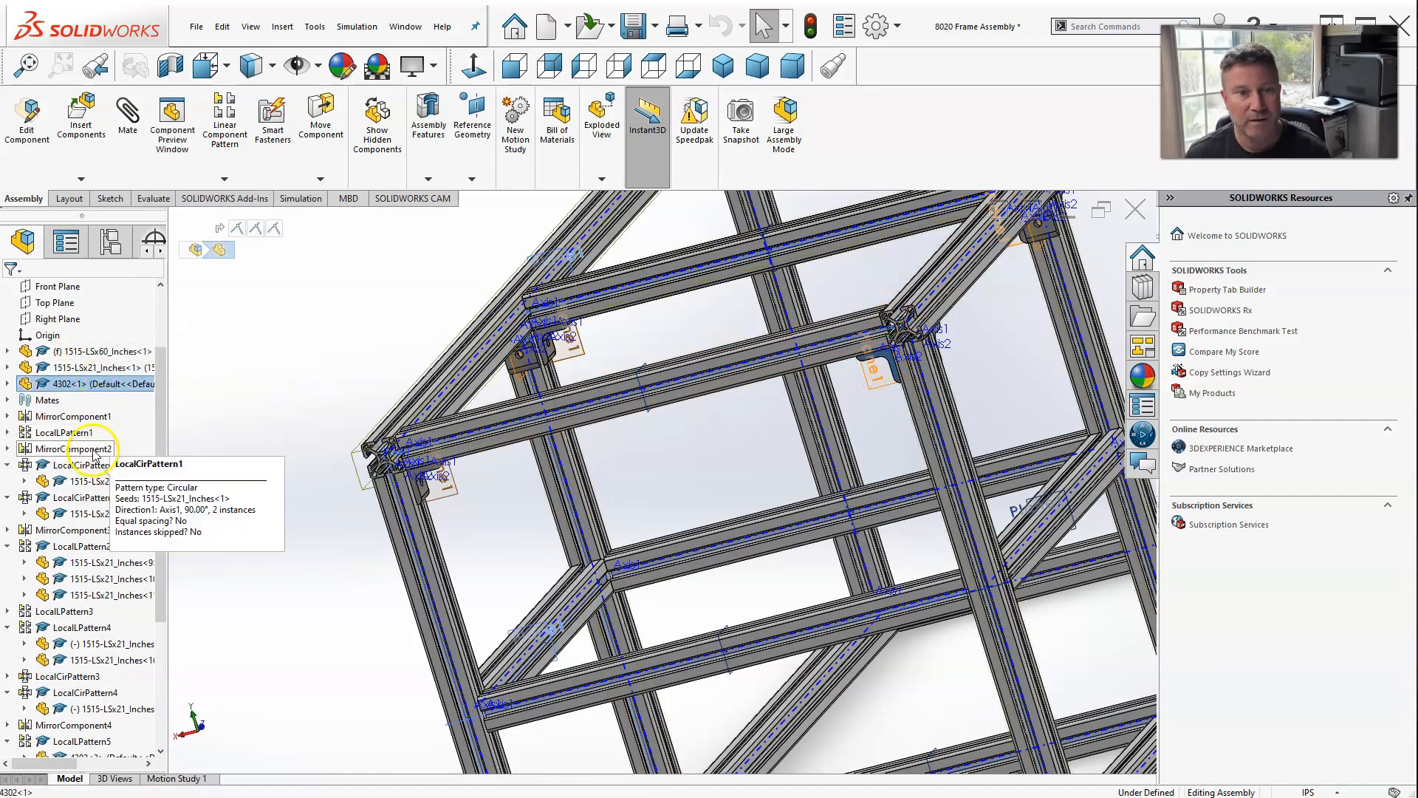
{"action": "scroll", "coordinate": [427, 484], "scroll_direction": "down", "scroll_amount": 5}
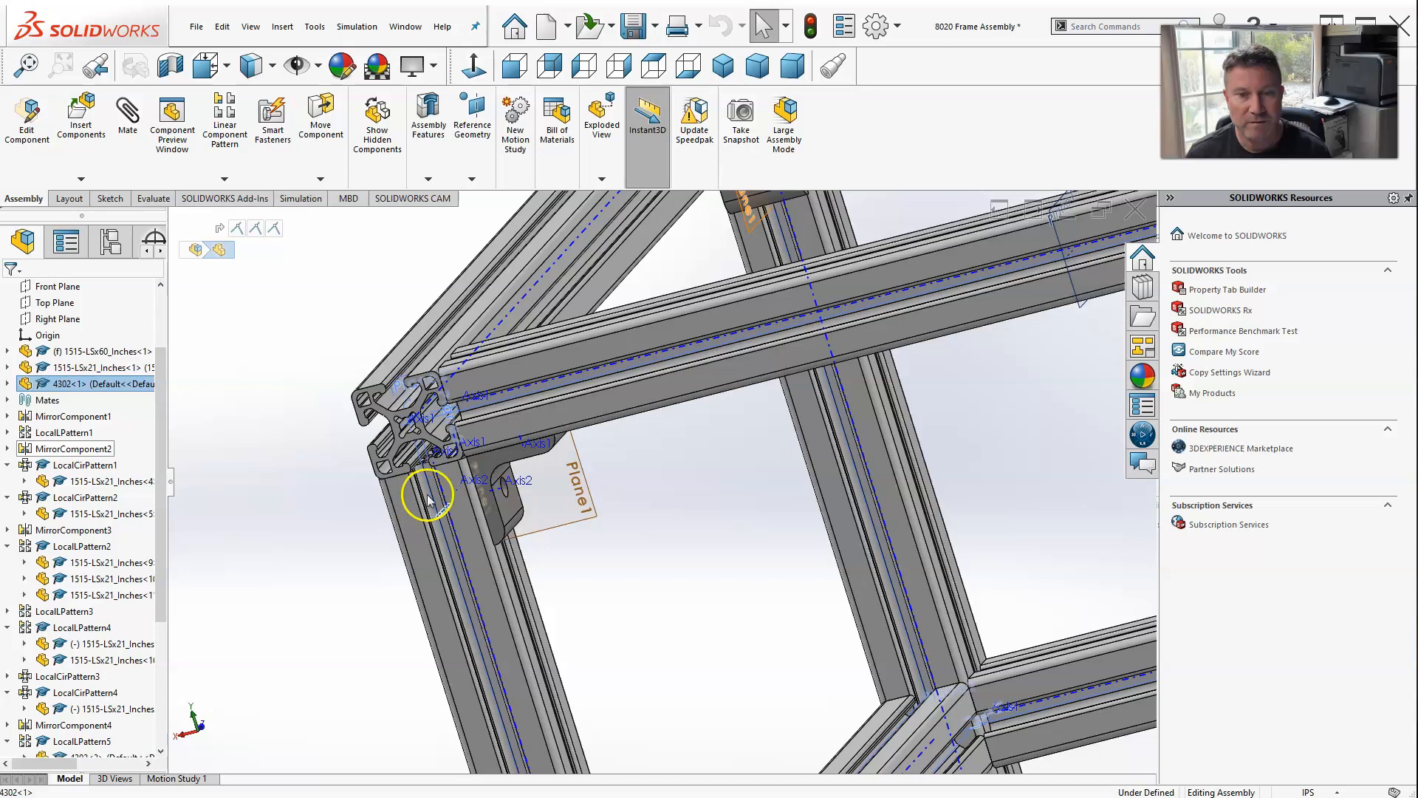
{"action": "left_click", "coordinate": [485, 469]}
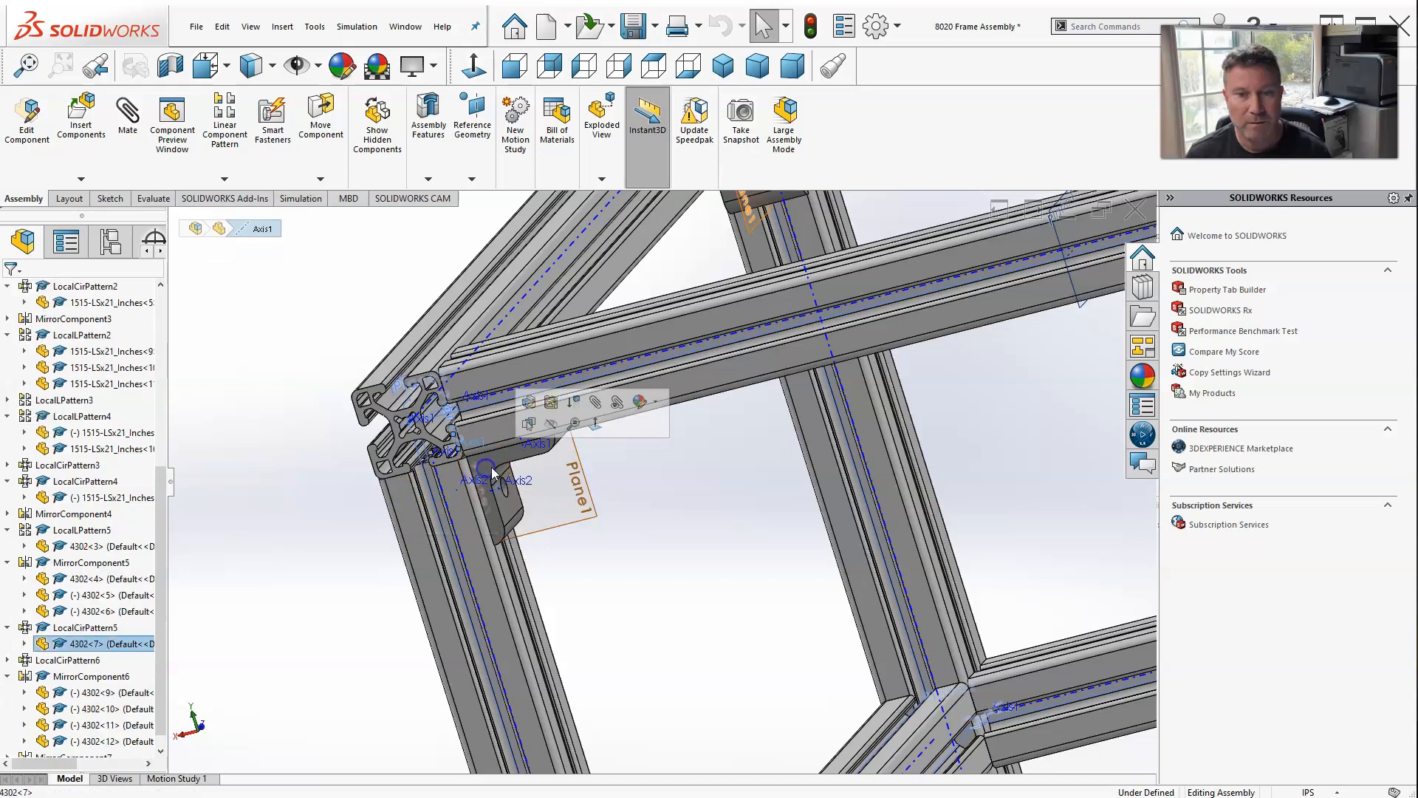
{"action": "scroll", "coordinate": [494, 465], "scroll_direction": "down", "scroll_amount": 4}
{"action": "left_click", "coordinate": [537, 460]}
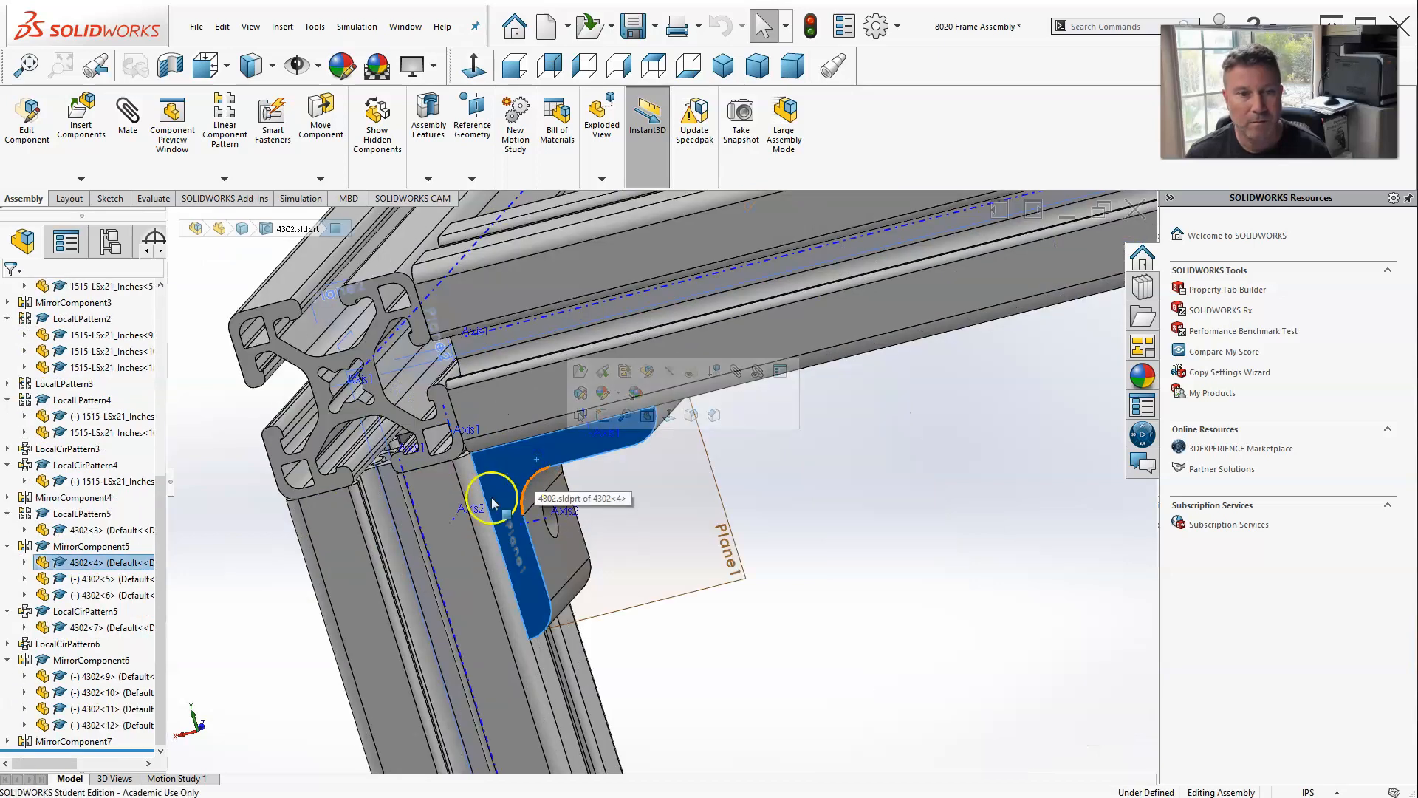
{"action": "left_click", "coordinate": [111, 563]}
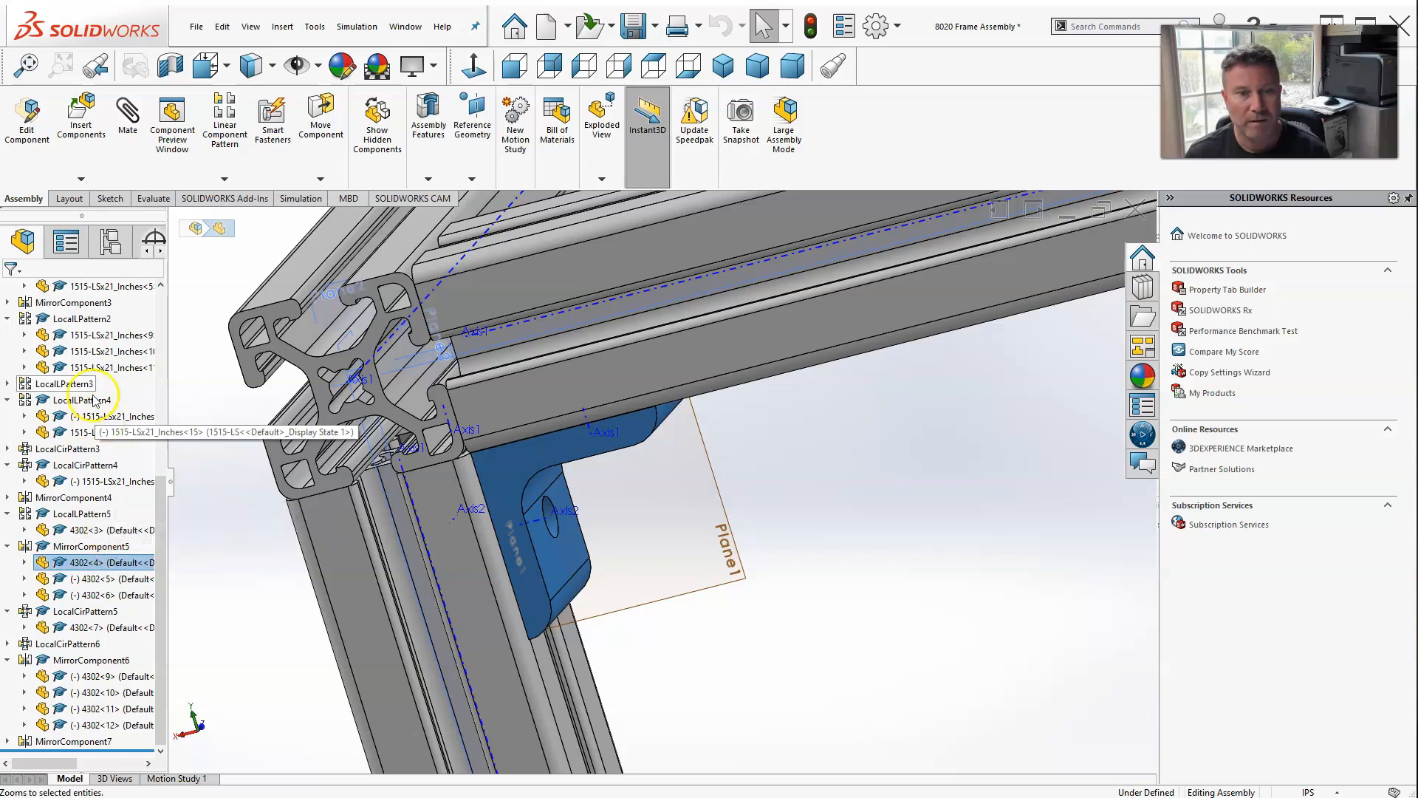
{"action": "scroll", "coordinate": [91, 350], "scroll_direction": "up", "scroll_amount": 3}
{"action": "scroll", "coordinate": [101, 358], "scroll_direction": "up", "scroll_amount": 4}
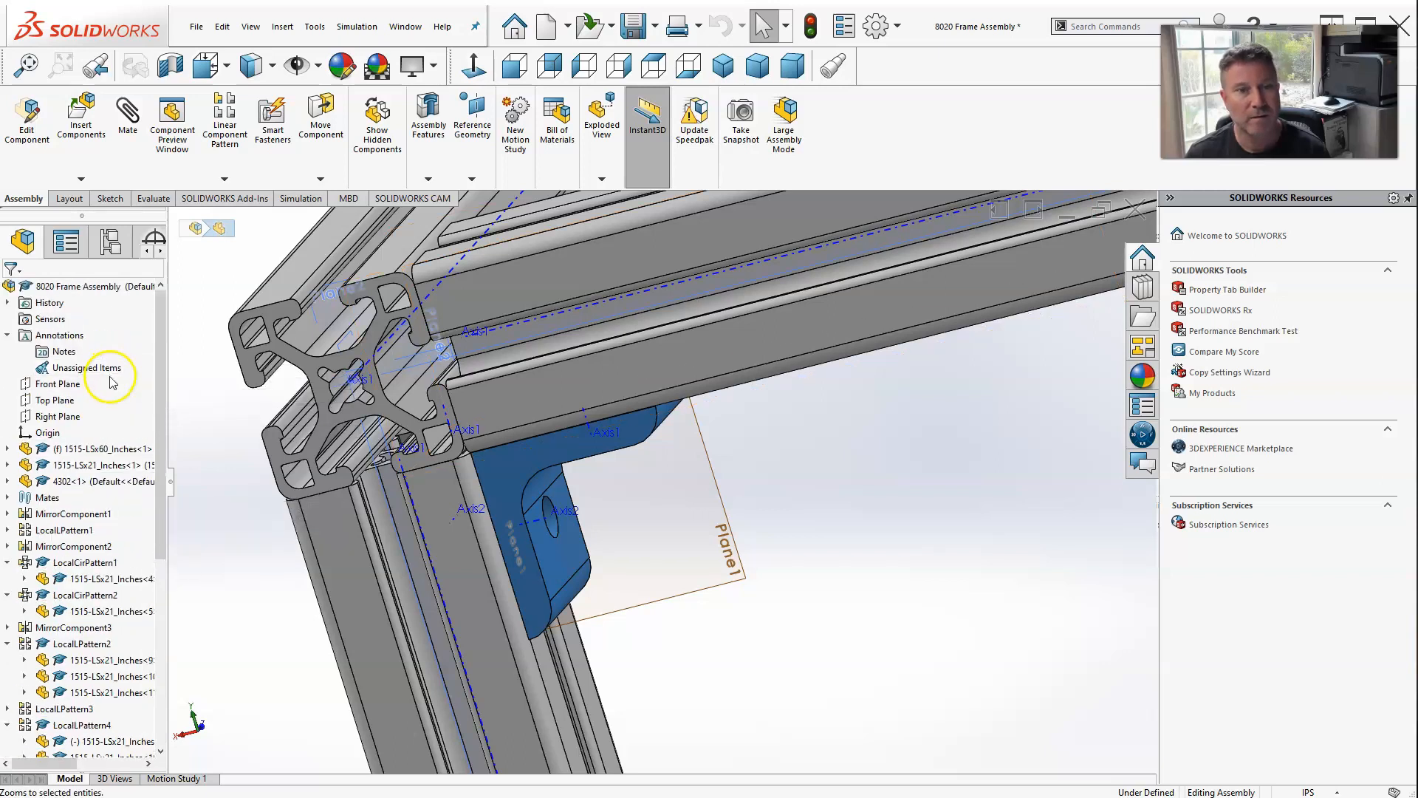
{"action": "left_click", "coordinate": [103, 488]}
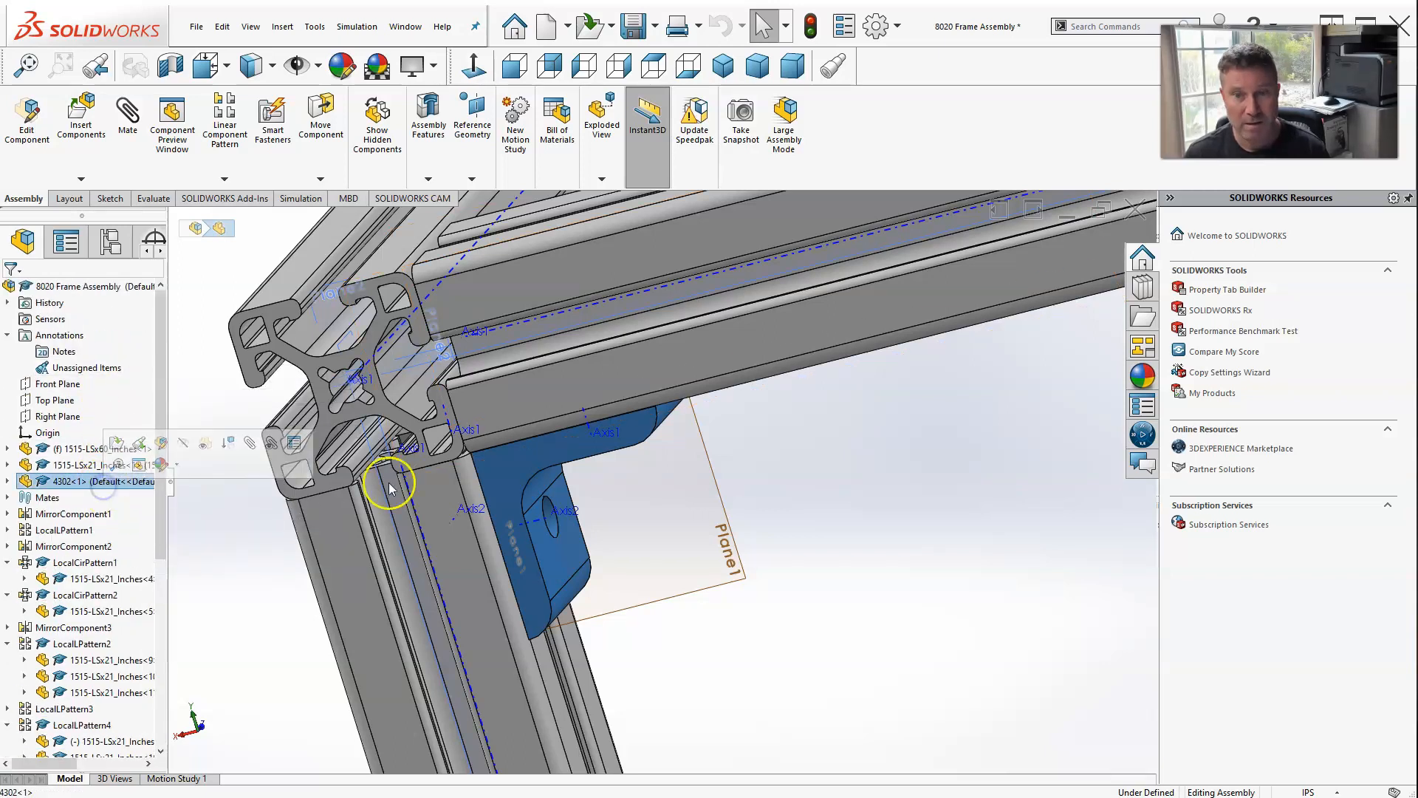
Mirror brackets 4302<4> and 4302<1> about Plane1 of the upper 60-inch rail, 1515-LSx60_Inches-2.
{"action": "scroll", "coordinate": [447, 476], "scroll_direction": "up", "scroll_amount": 9}
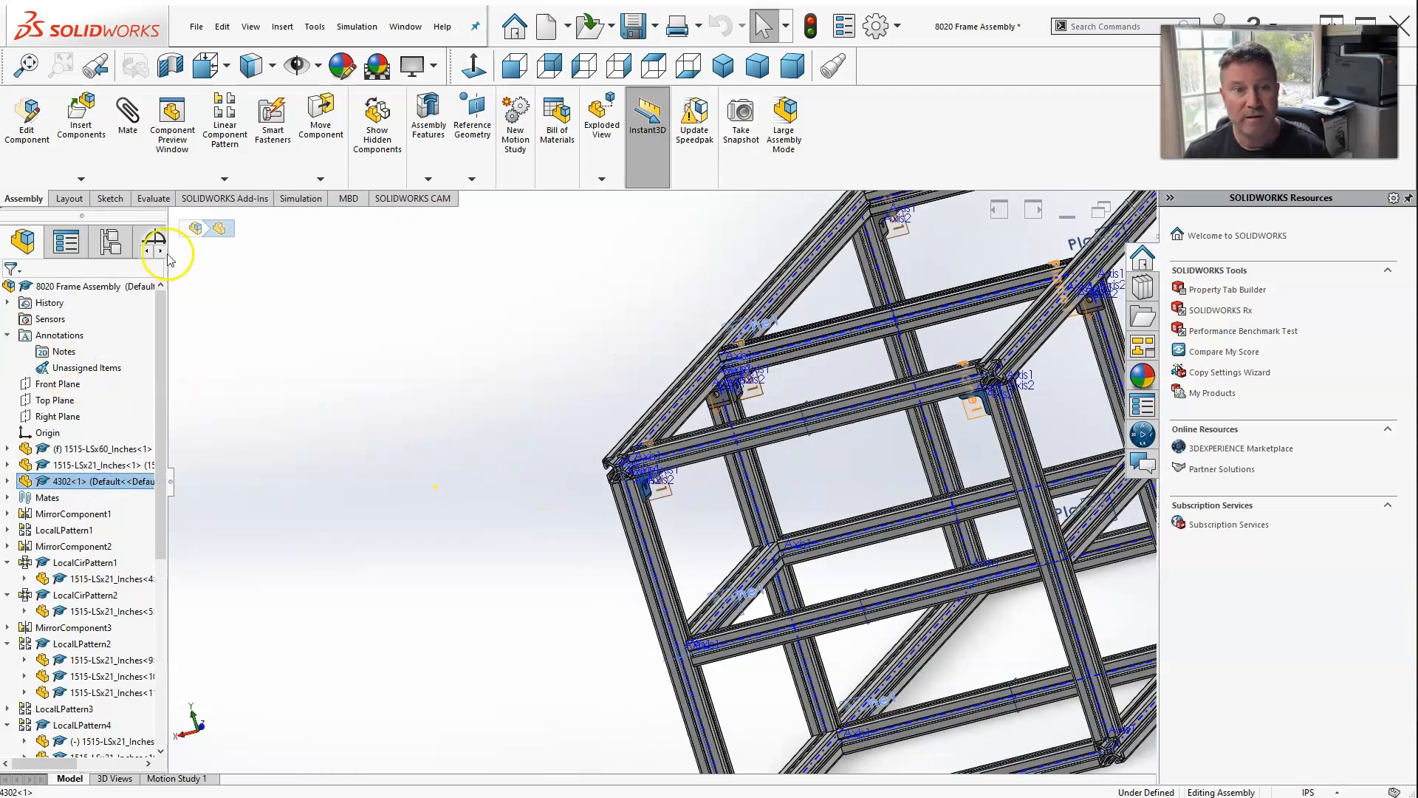
{"action": "left_click", "coordinate": [225, 179]}
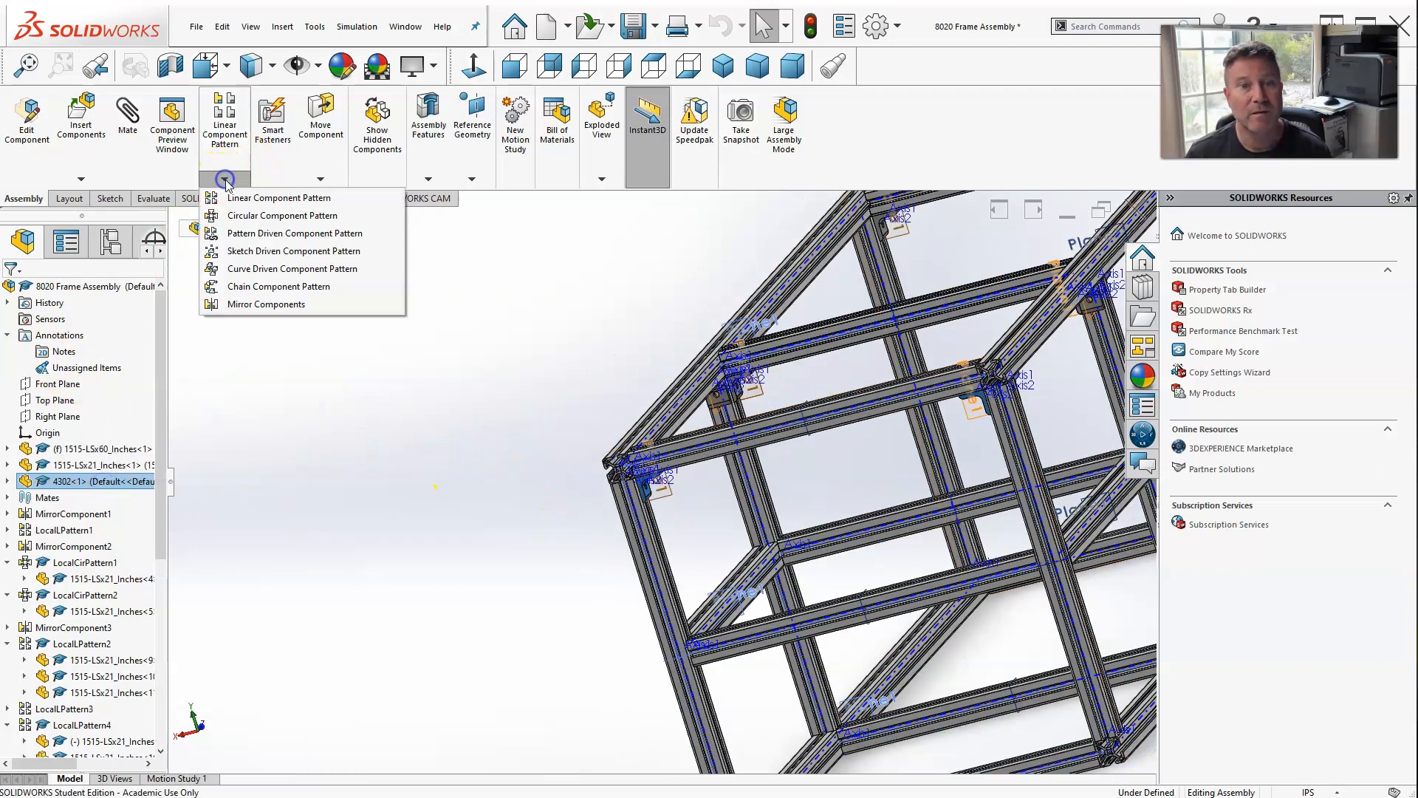
{"action": "left_click", "coordinate": [261, 303]}
{"action": "scroll", "coordinate": [750, 326], "scroll_direction": "down", "scroll_amount": 5}
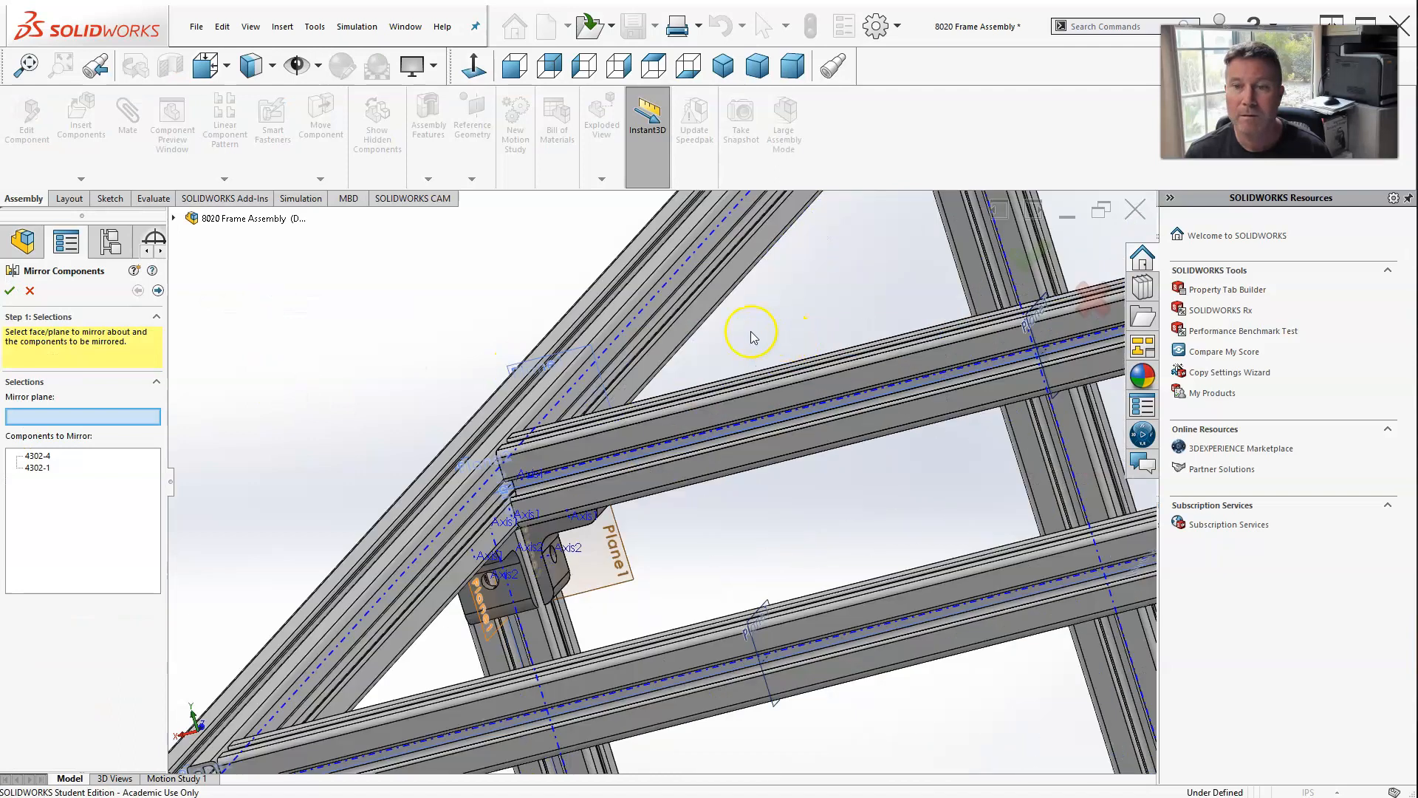
{"action": "left_click", "coordinate": [587, 353]}
{"action": "scroll", "coordinate": [395, 374], "scroll_direction": "up", "scroll_amount": 5}
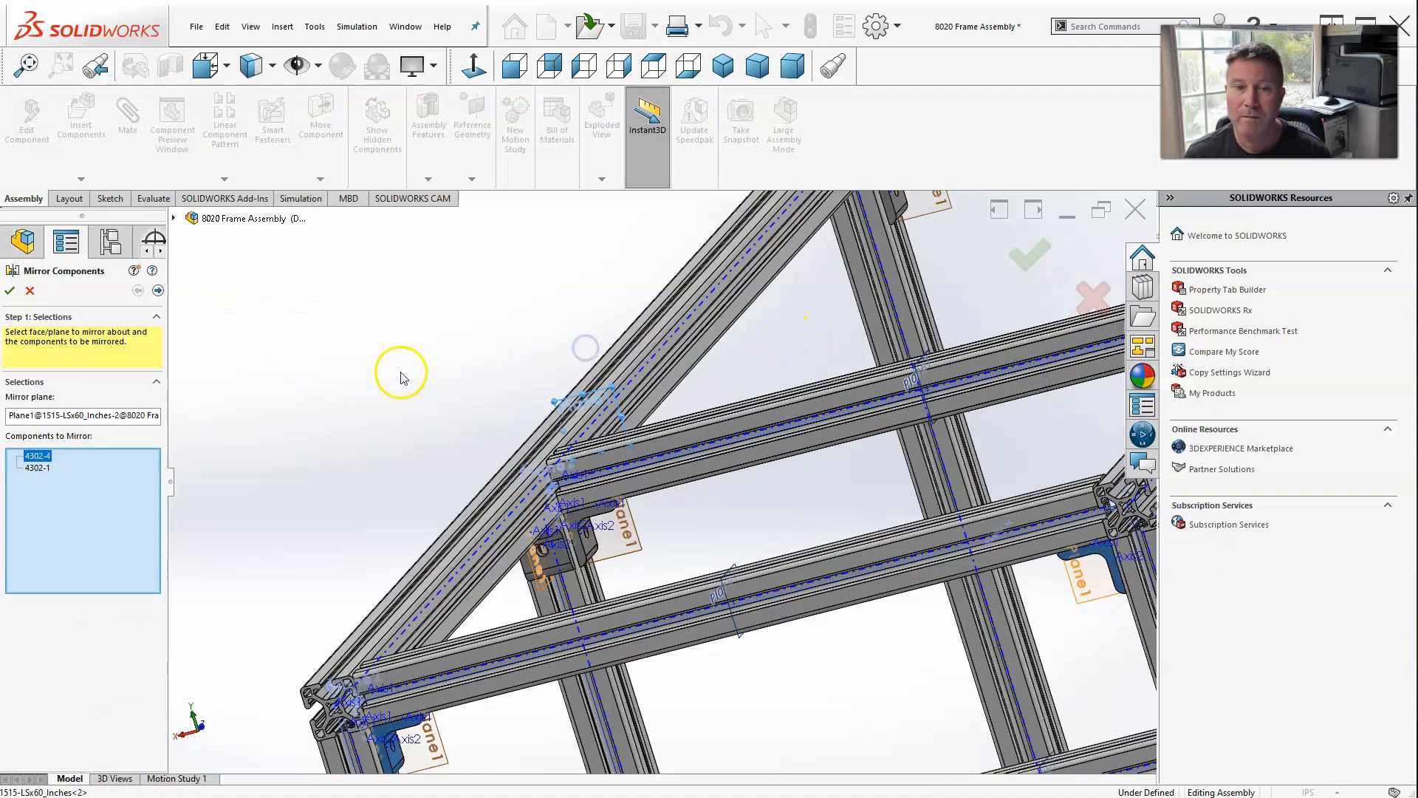
{"action": "left_click", "coordinate": [20, 290]}
{"action": "left_click", "coordinate": [459, 311]}
{"action": "middle_click_drag", "start_coordinate": [813, 355], "coordinate": [528, 419]}
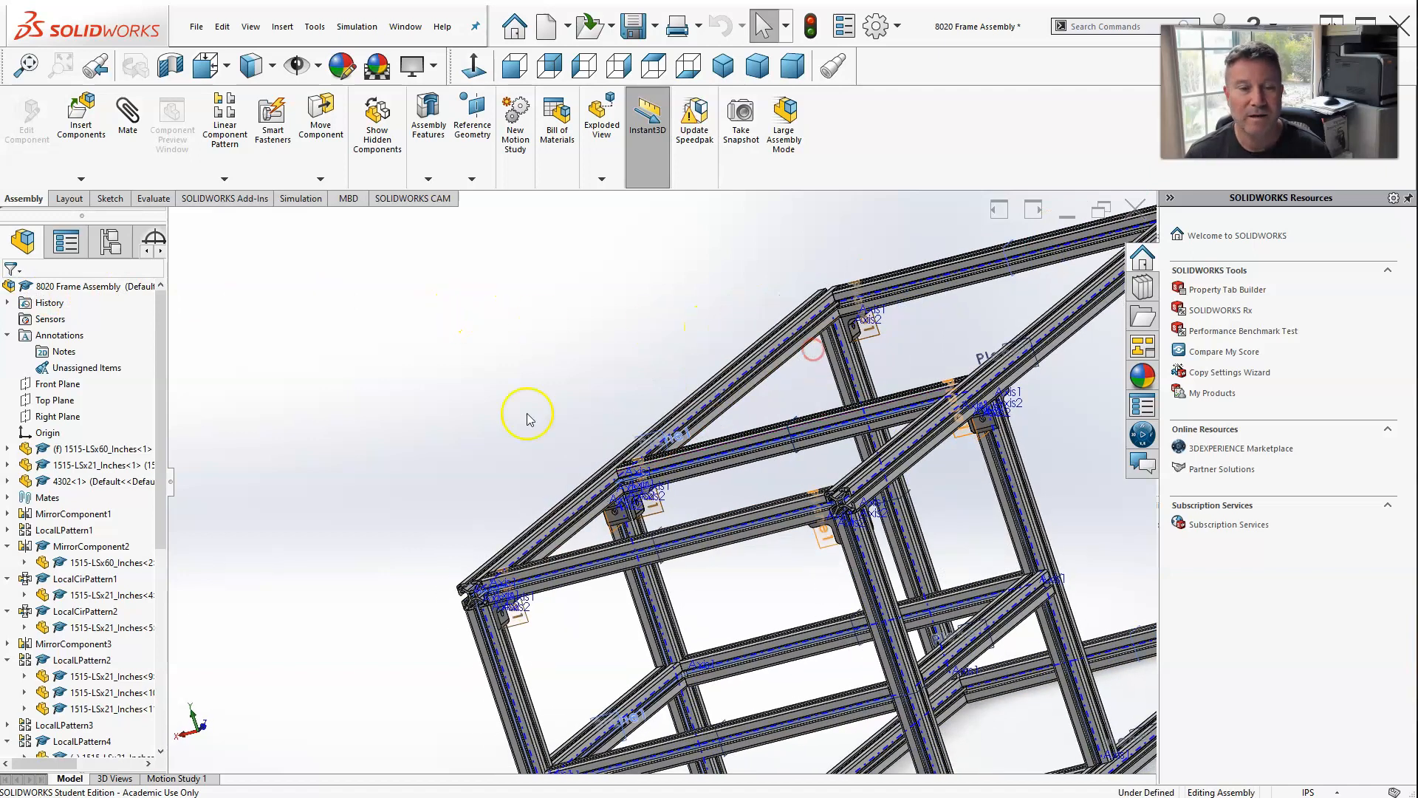
Delete the last two bracket mirror features, MirrorComponent7 and MirrorComponent8, from the assembly.
{"action": "left_click", "coordinate": [222, 27]}
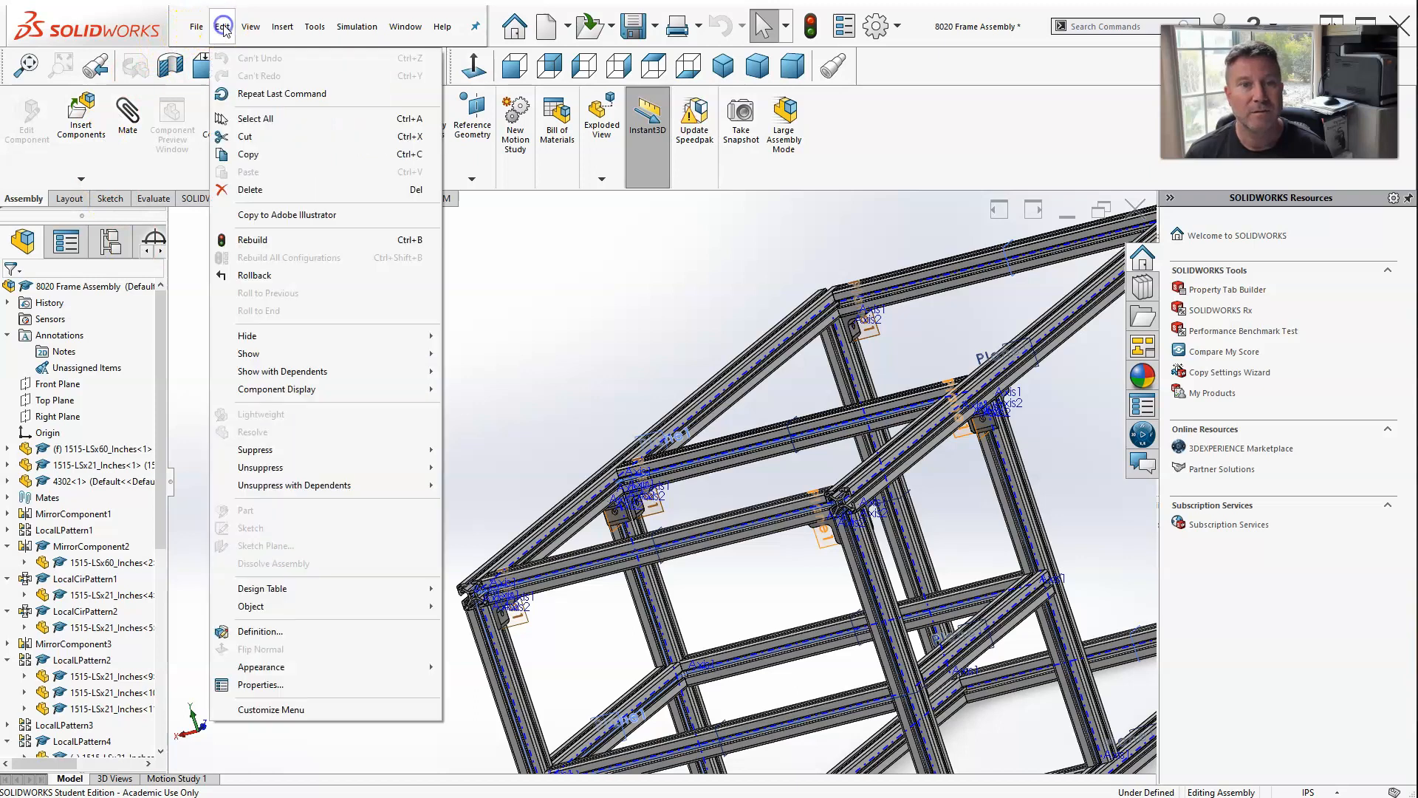
{"action": "left_click", "coordinate": [526, 533]}
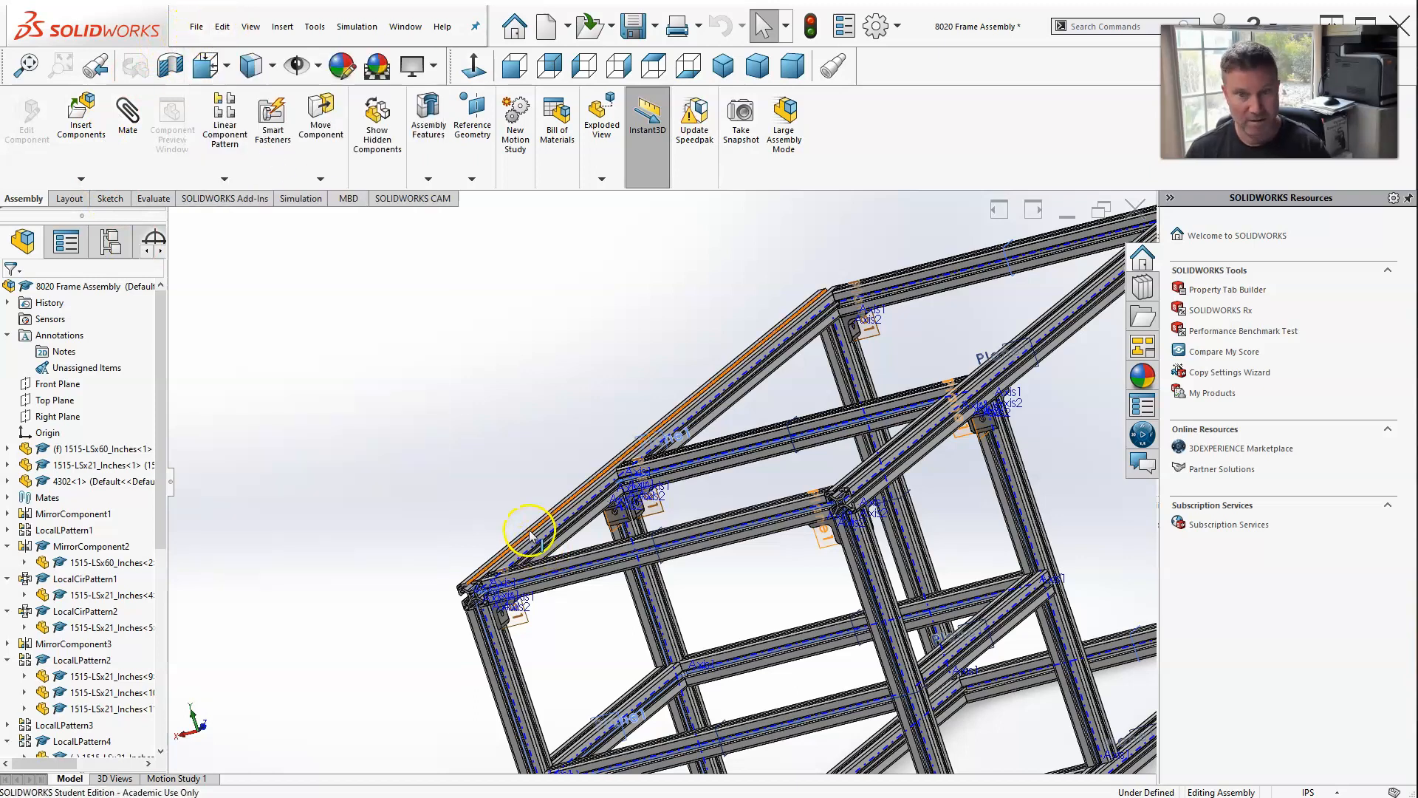
{"action": "scroll", "coordinate": [378, 413], "scroll_direction": "down", "scroll_amount": 2}
{"action": "scroll", "coordinate": [378, 413], "scroll_direction": "down", "scroll_amount": 3}
{"action": "left_click_drag", "start_coordinate": [158, 396], "coordinate": [168, 750]}
{"action": "scroll", "coordinate": [628, 572], "scroll_direction": "up", "scroll_amount": 3}
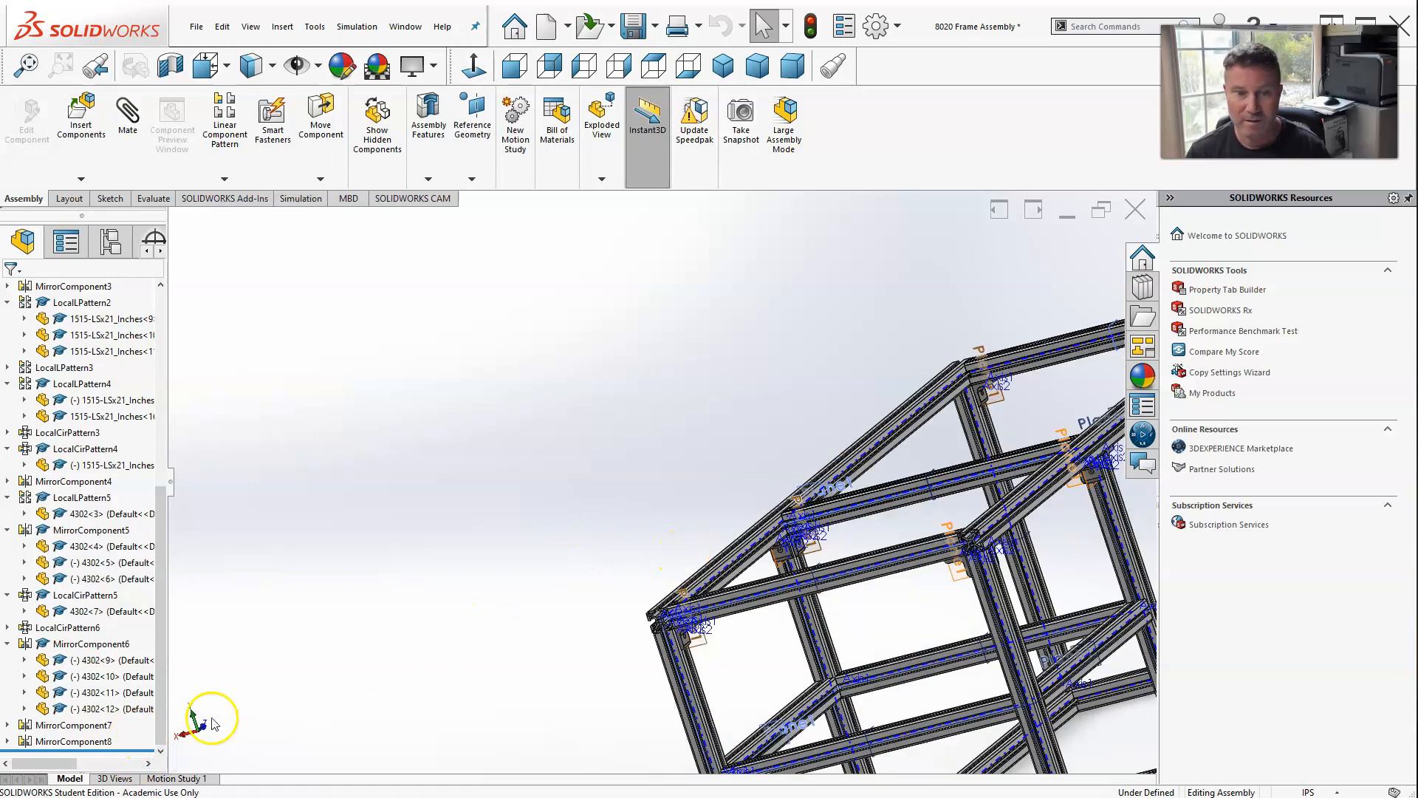
{"action": "left_click", "coordinate": [83, 742]}
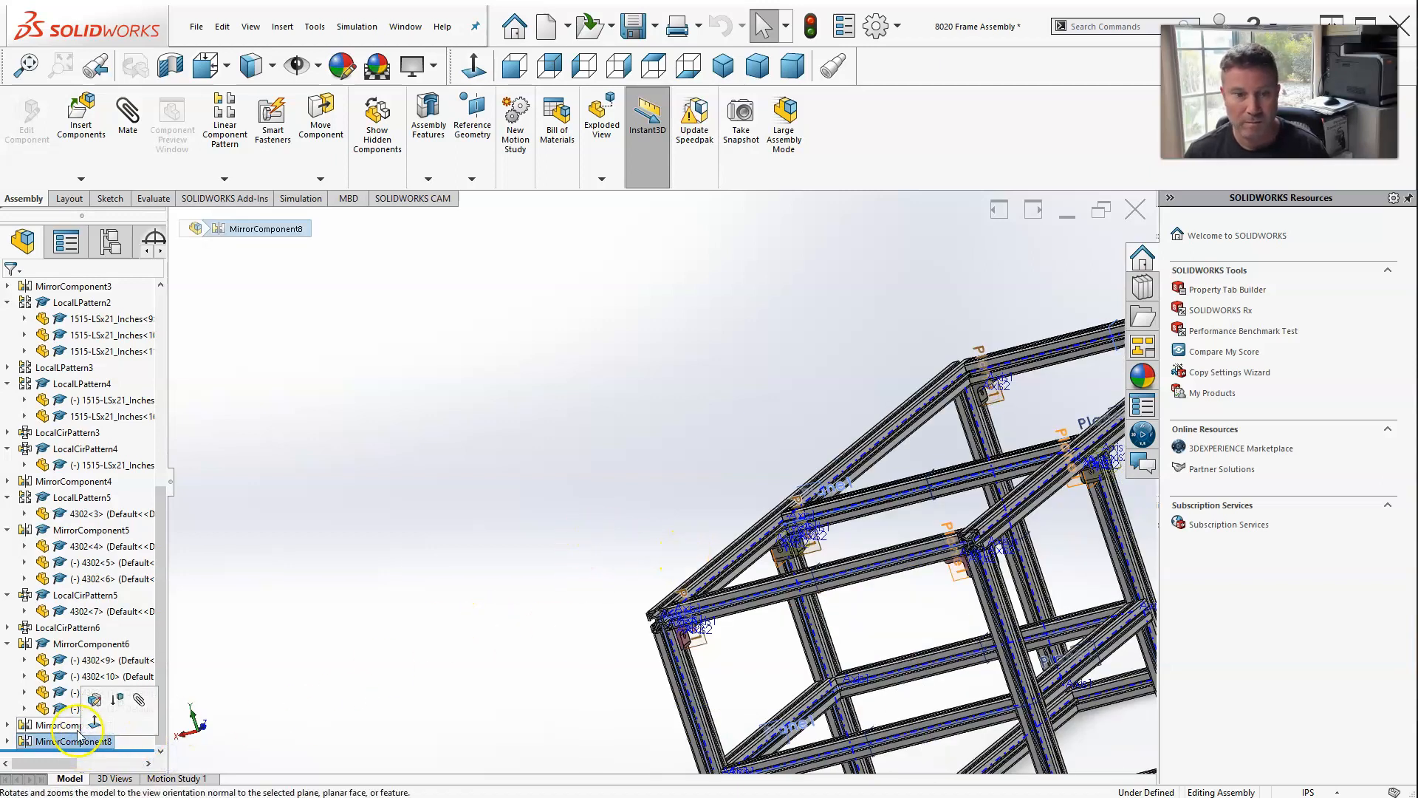
{"action": "left_click", "coordinate": [64, 726], "text": "ctrl"}
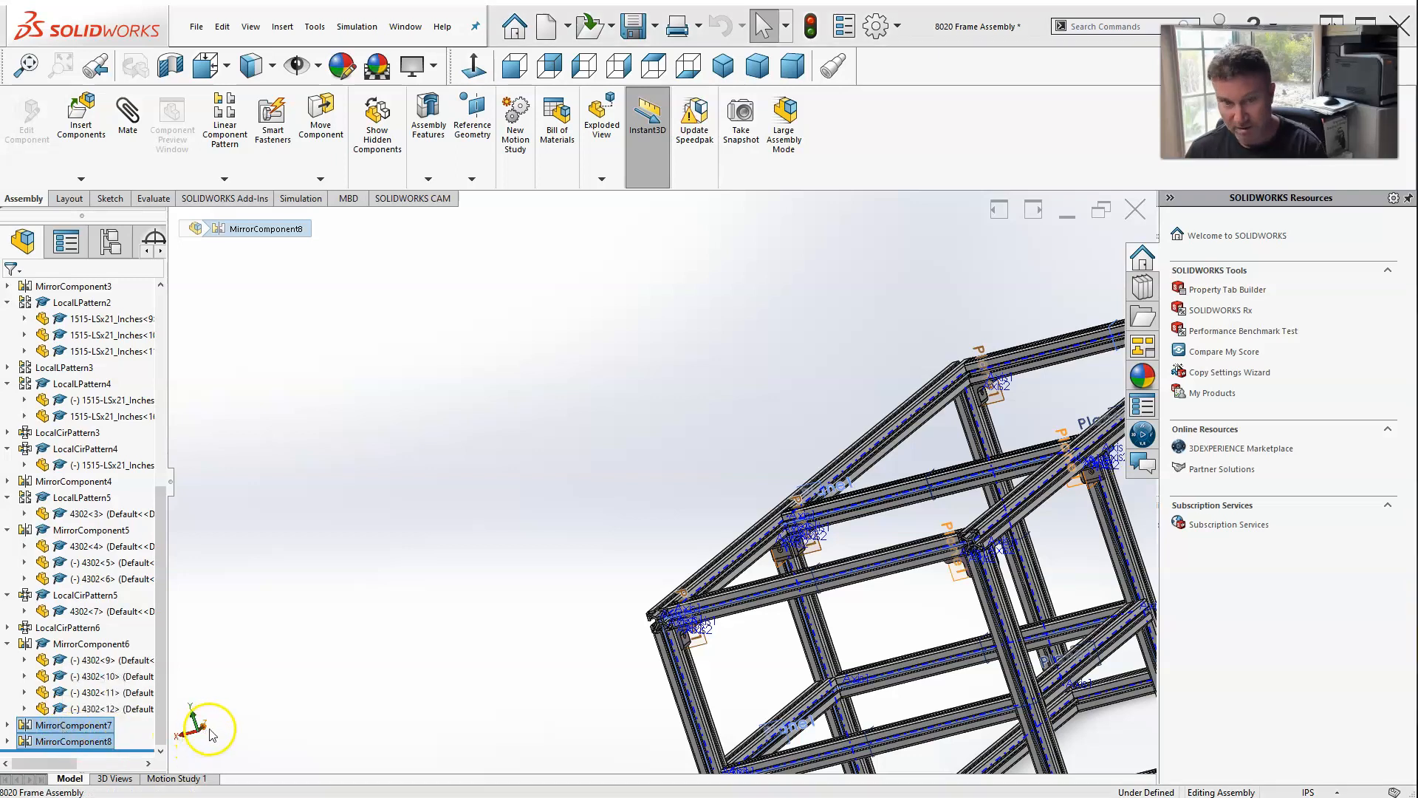
{"action": "key", "text": "Delete"}
{"action": "left_click", "coordinate": [964, 450]}
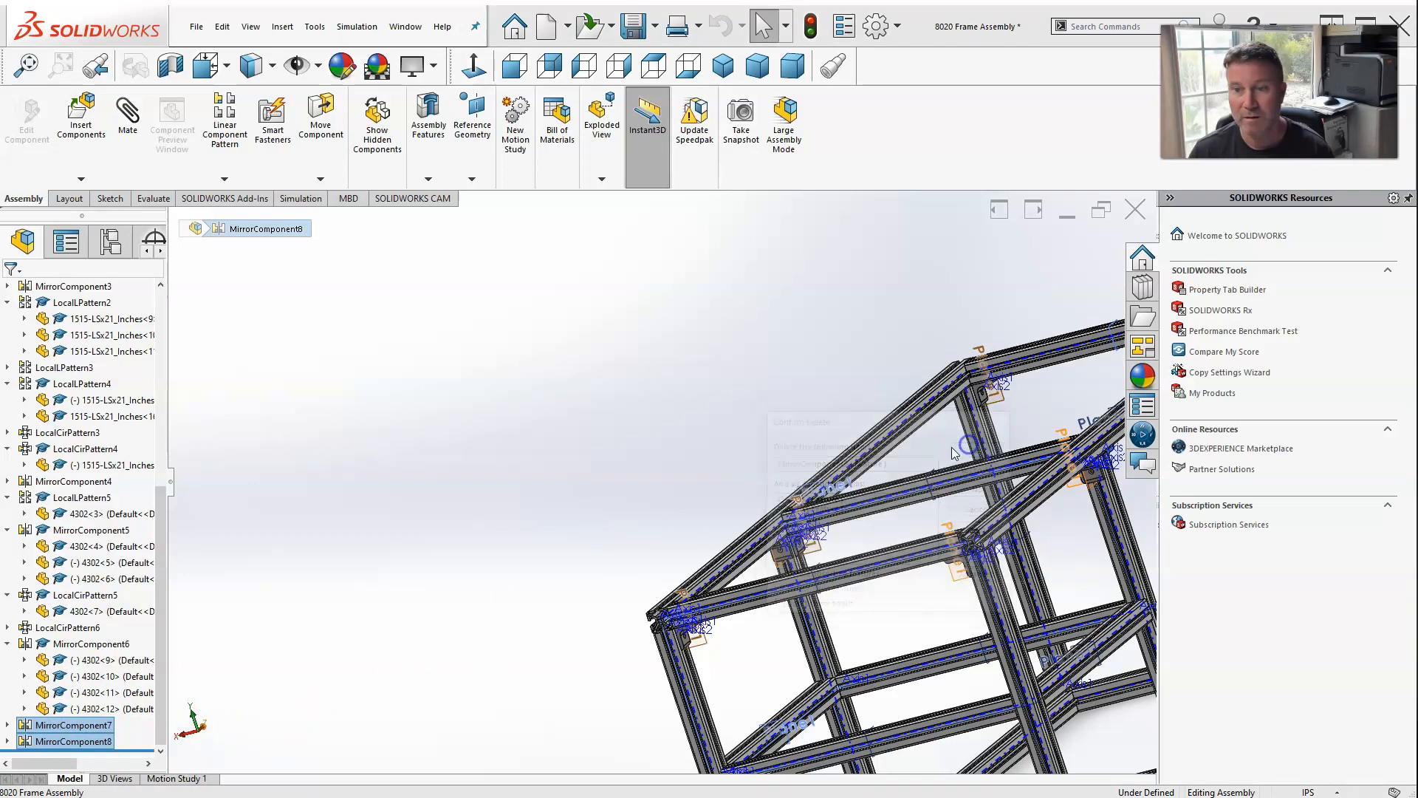
Confirm the deletion of the two selected mirror features from the assembly.
{"action": "left_click", "coordinate": [978, 449]}
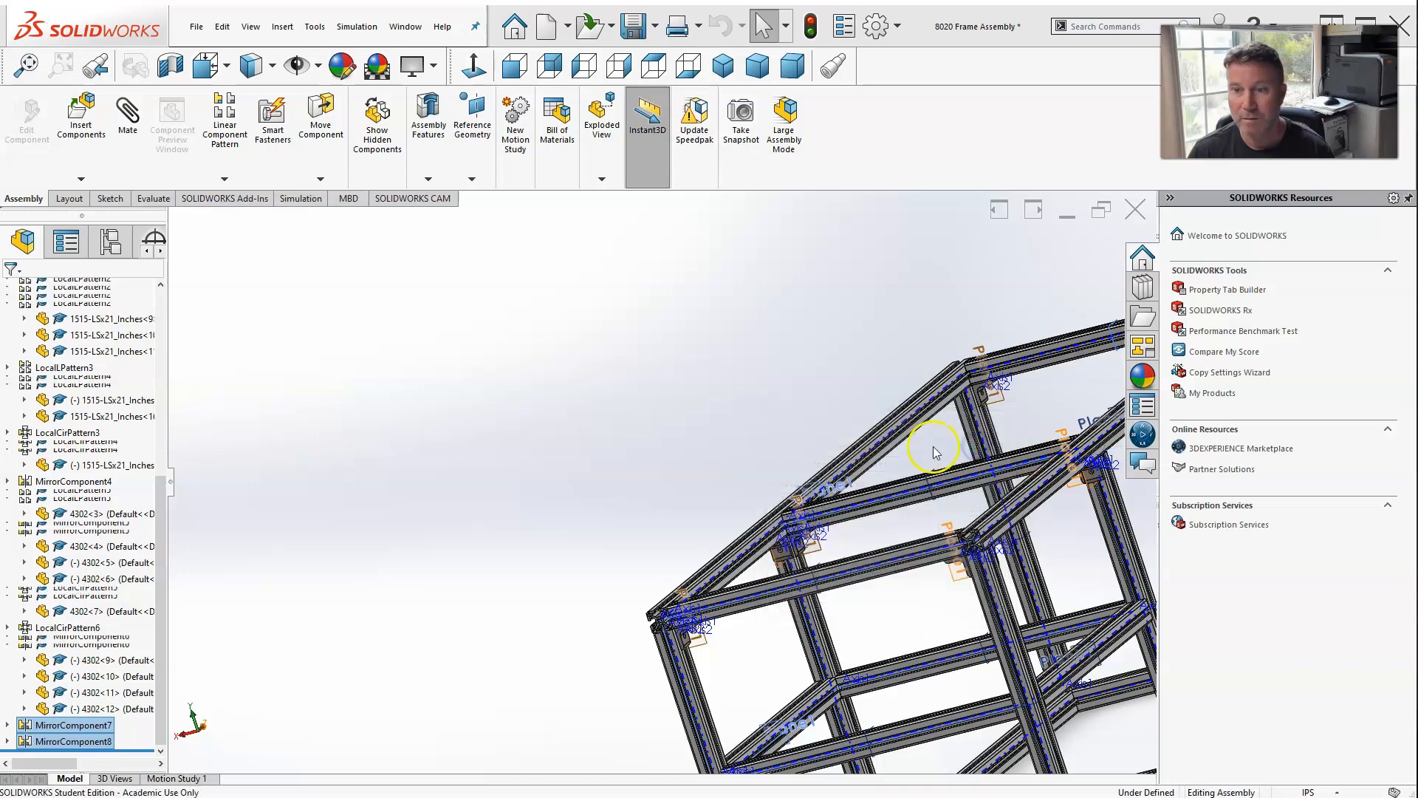
{"action": "scroll", "coordinate": [735, 508], "scroll_direction": "up", "scroll_amount": 5}
{"action": "scroll", "coordinate": [738, 542], "scroll_direction": "down", "scroll_amount": 6}
{"action": "middle_click_drag", "start_coordinate": [522, 570], "coordinate": [412, 641]}
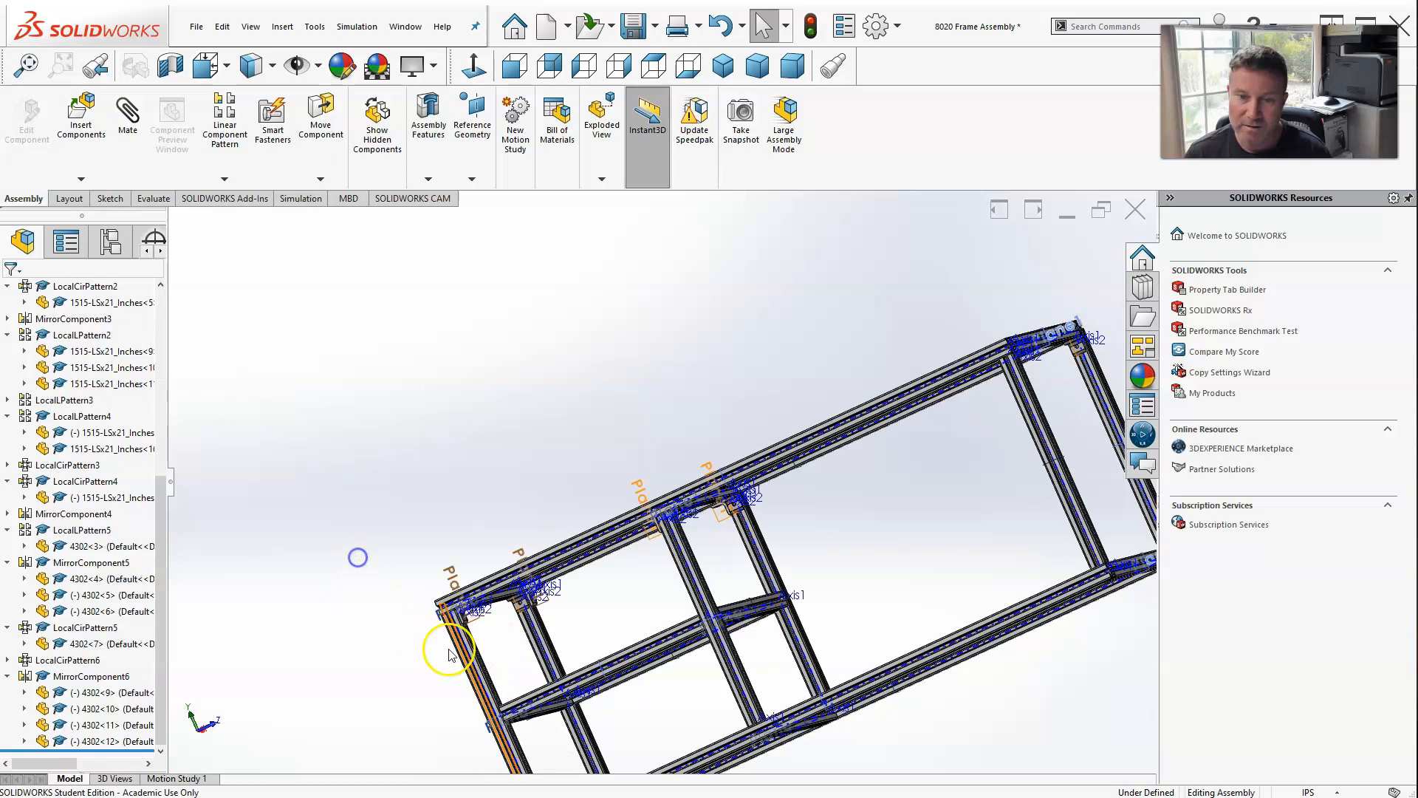
{"action": "scroll", "coordinate": [449, 653], "scroll_direction": "down", "scroll_amount": 10}
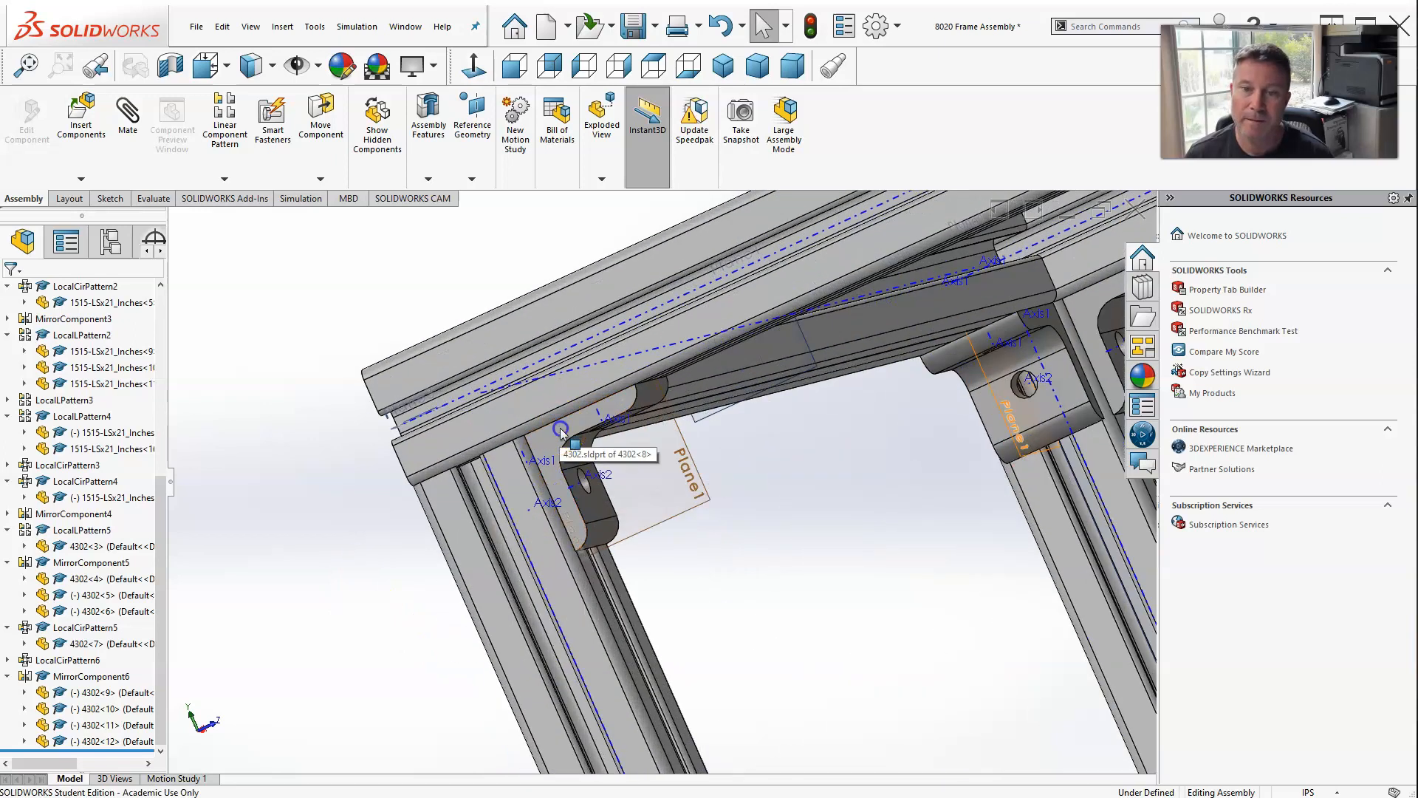
{"action": "left_click", "coordinate": [560, 432]}
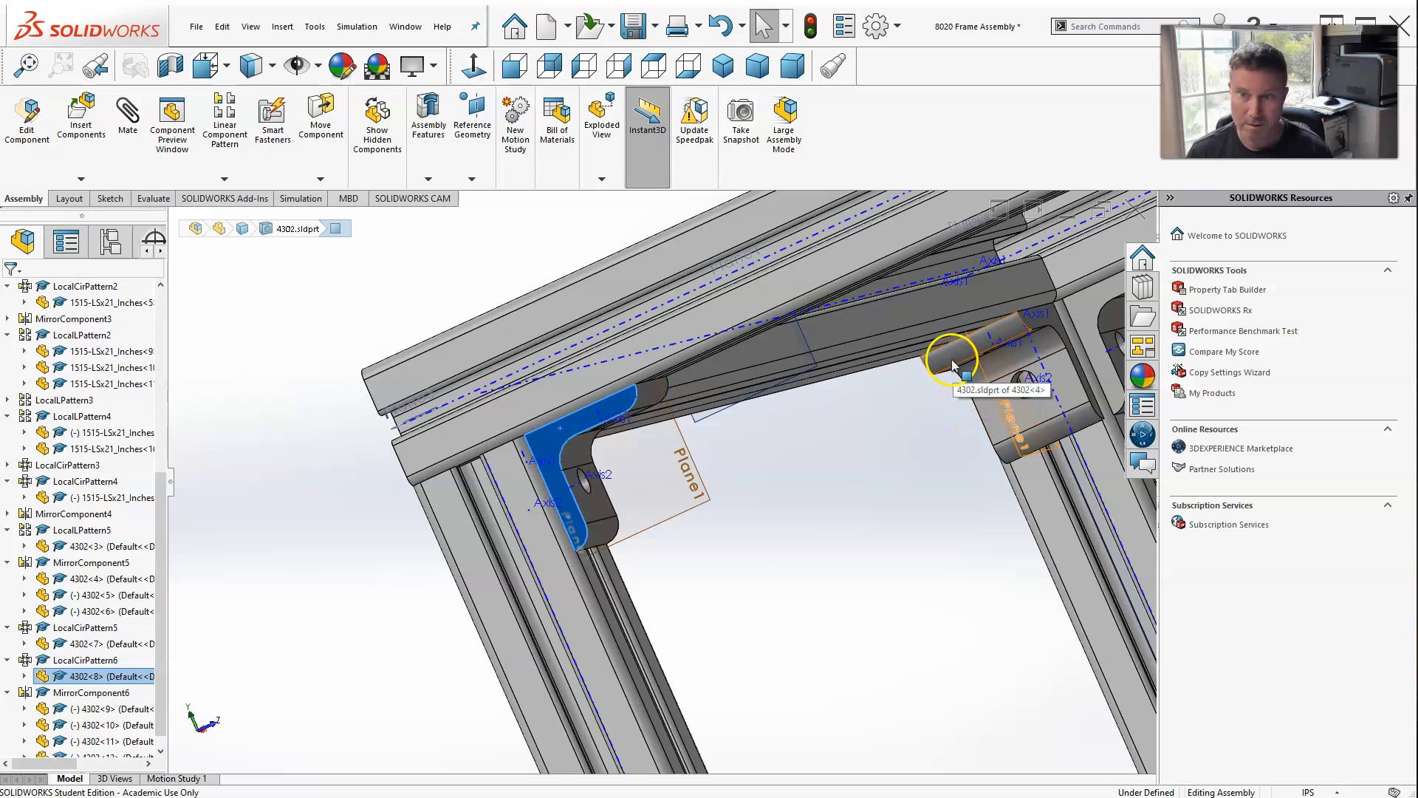
{"action": "left_click", "coordinate": [953, 366], "text": "ctrl"}
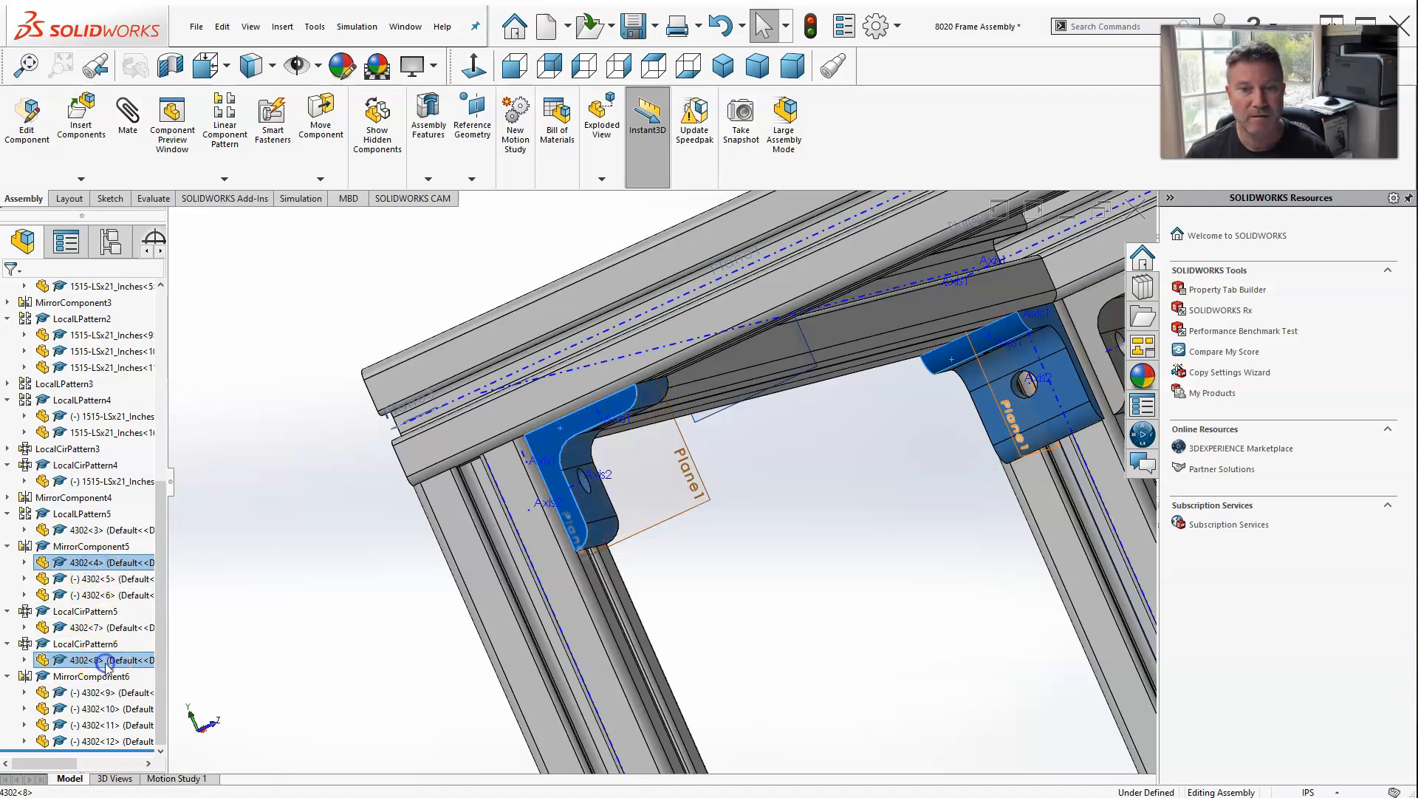
{"action": "scroll", "coordinate": [418, 507], "scroll_direction": "up", "scroll_amount": 8}
{"action": "scroll", "coordinate": [730, 484], "scroll_direction": "down", "scroll_amount": 6}
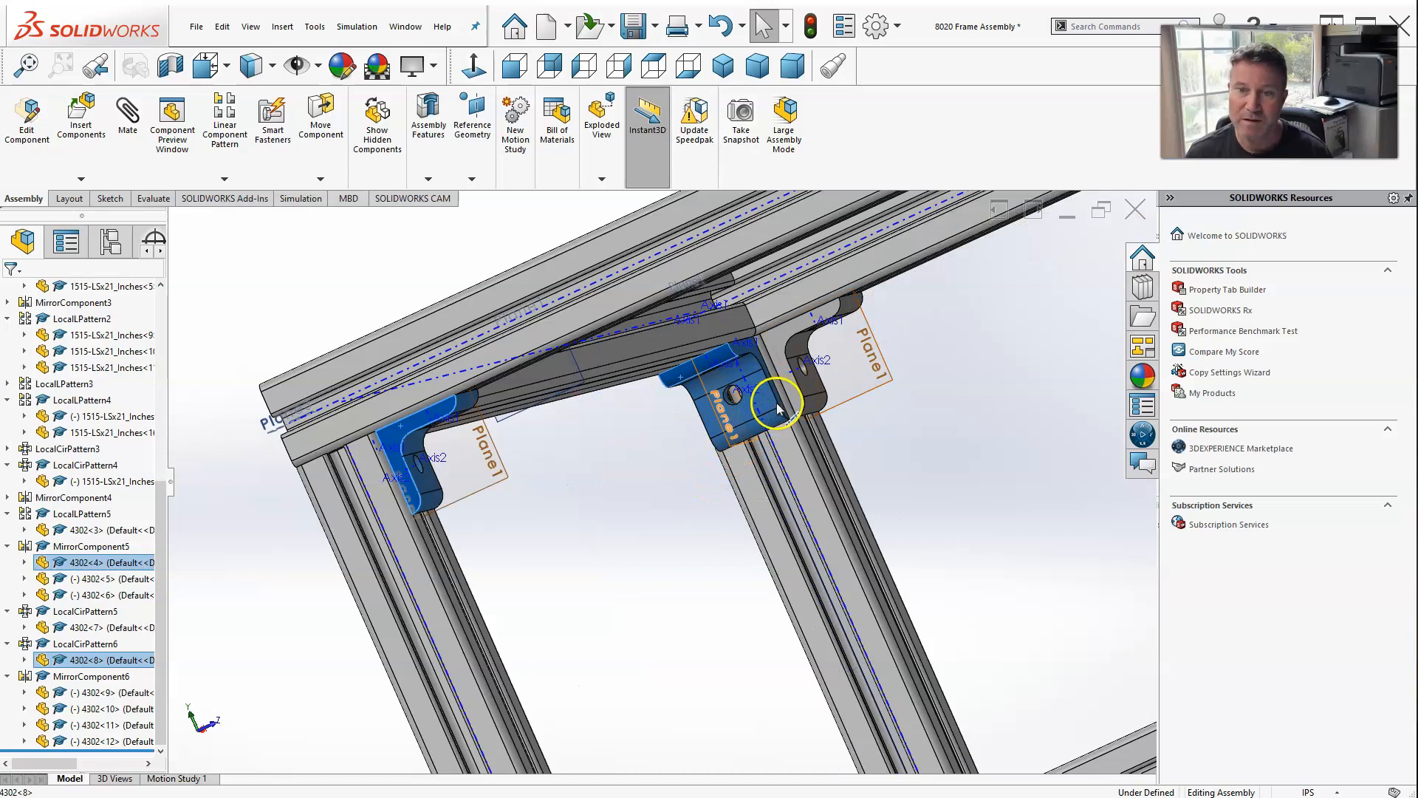
{"action": "left_click", "coordinate": [746, 447]}
{"action": "left_click", "coordinate": [412, 490]}
{"action": "left_click", "coordinate": [414, 441]}
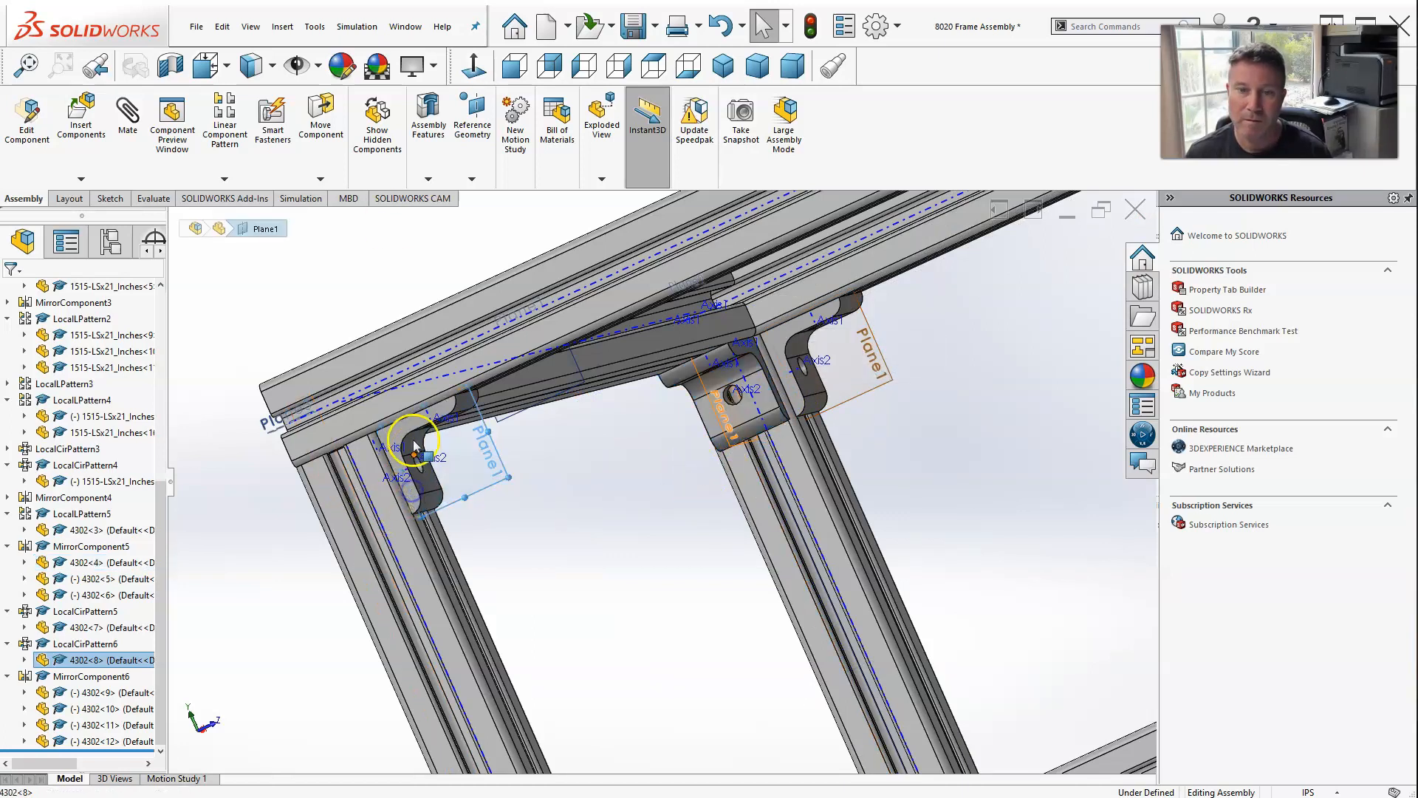
{"action": "left_click", "coordinate": [401, 440]}
{"action": "left_click", "coordinate": [777, 341]}
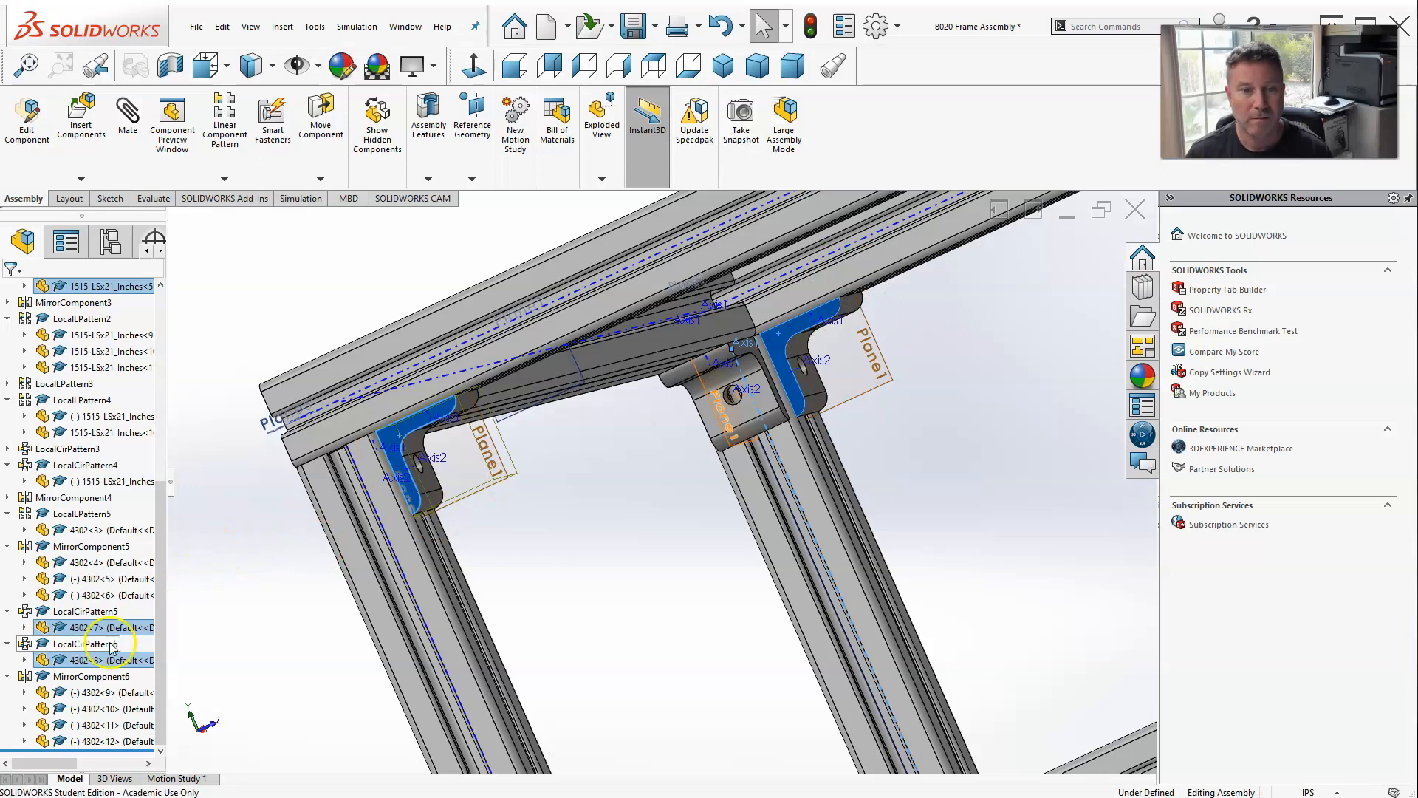
{"action": "left_click", "coordinate": [121, 288]}
{"action": "left_click", "coordinate": [122, 288]}
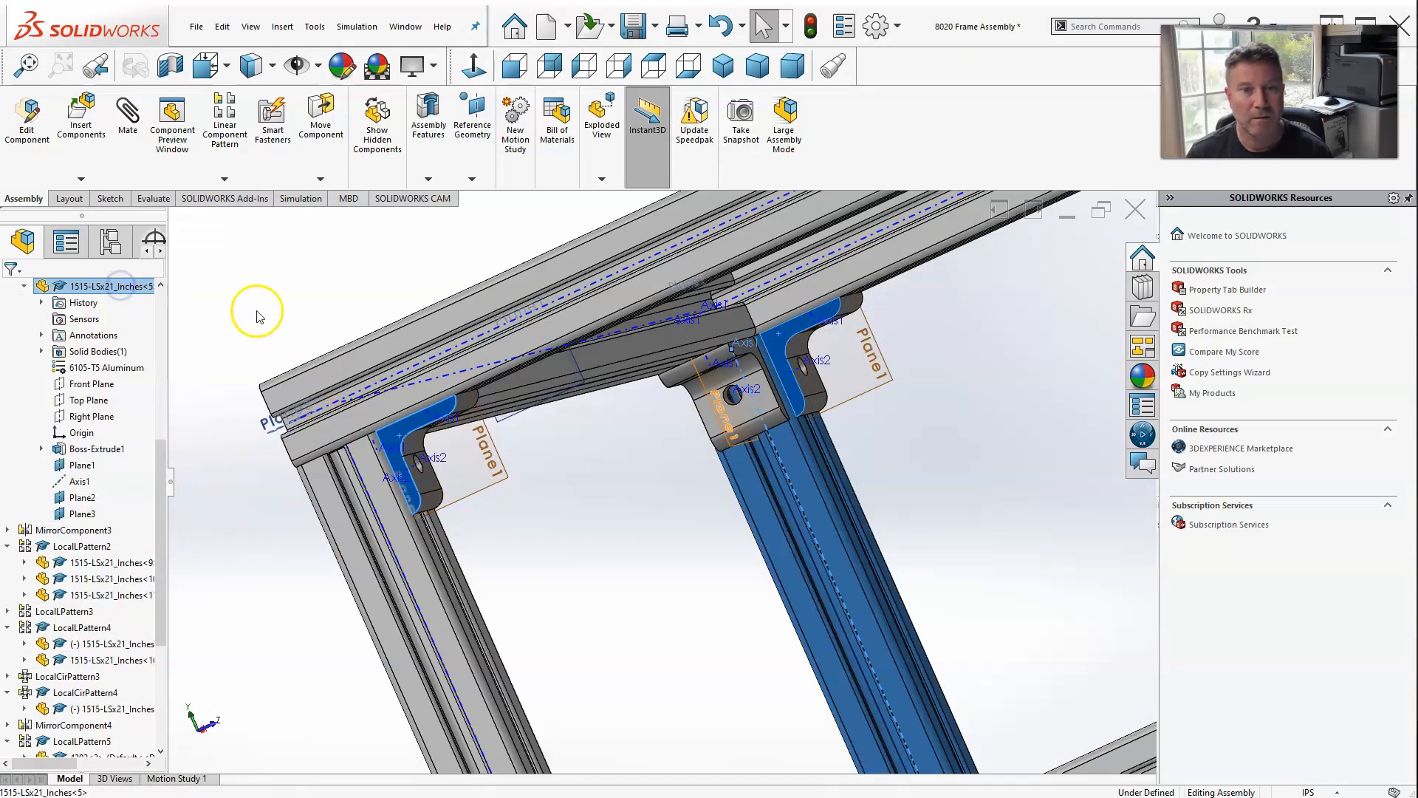
{"action": "left_click", "coordinate": [554, 436]}
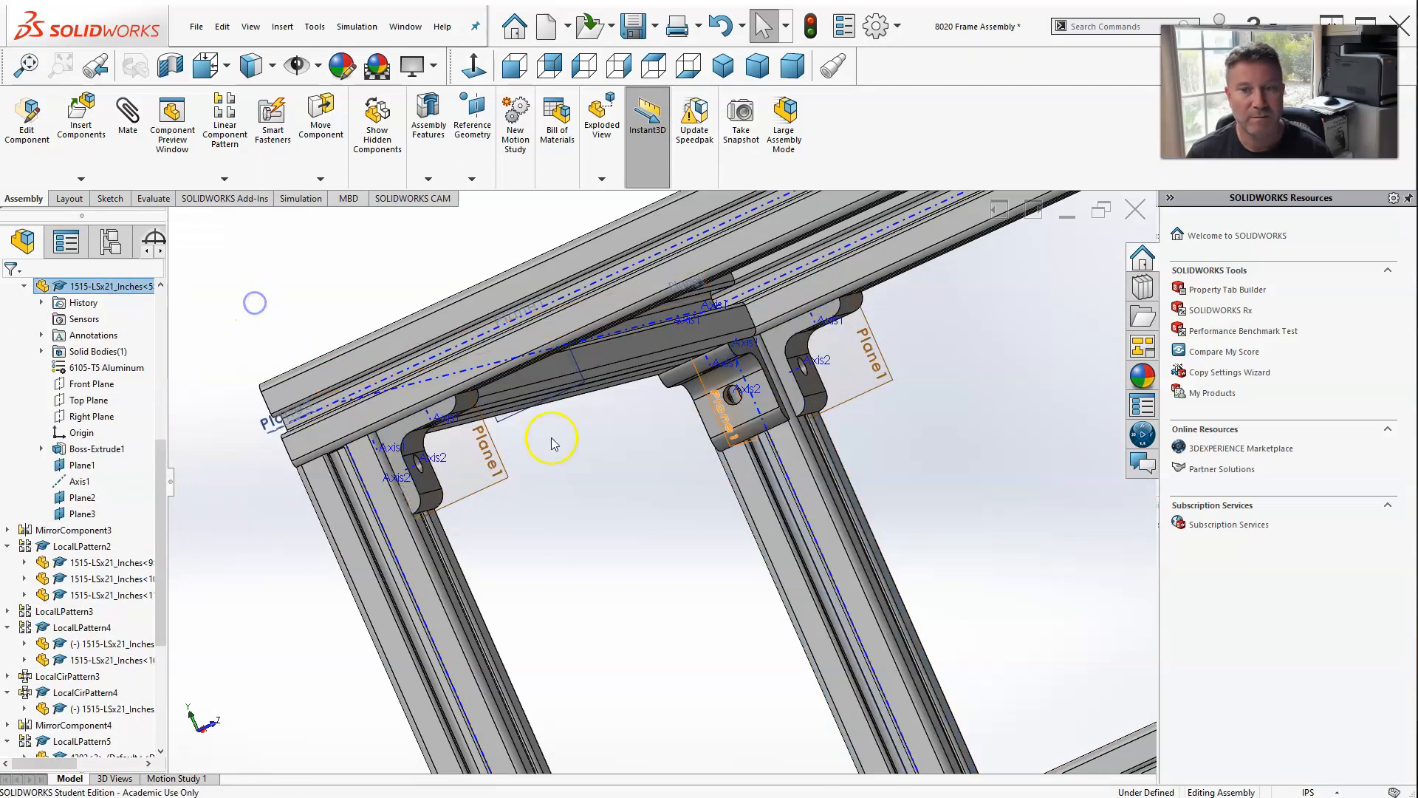
Mirror corner brackets 4302<7> and 4302<8> about Plane1 of the upper 60-inch rail, 1515-LSx60_Inches-2.
{"action": "left_click", "coordinate": [778, 334]}
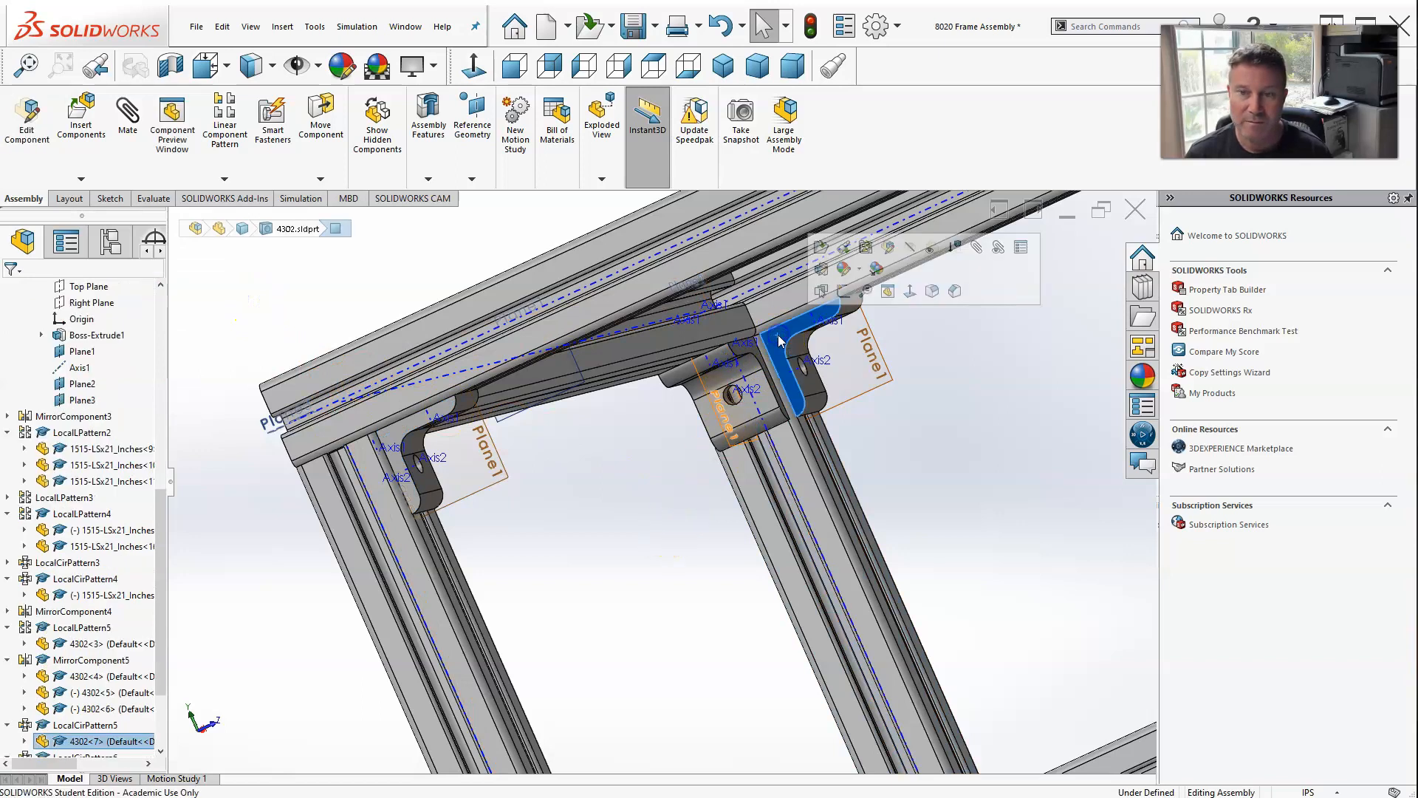
{"action": "left_click", "coordinate": [395, 434], "text": "ctrl"}
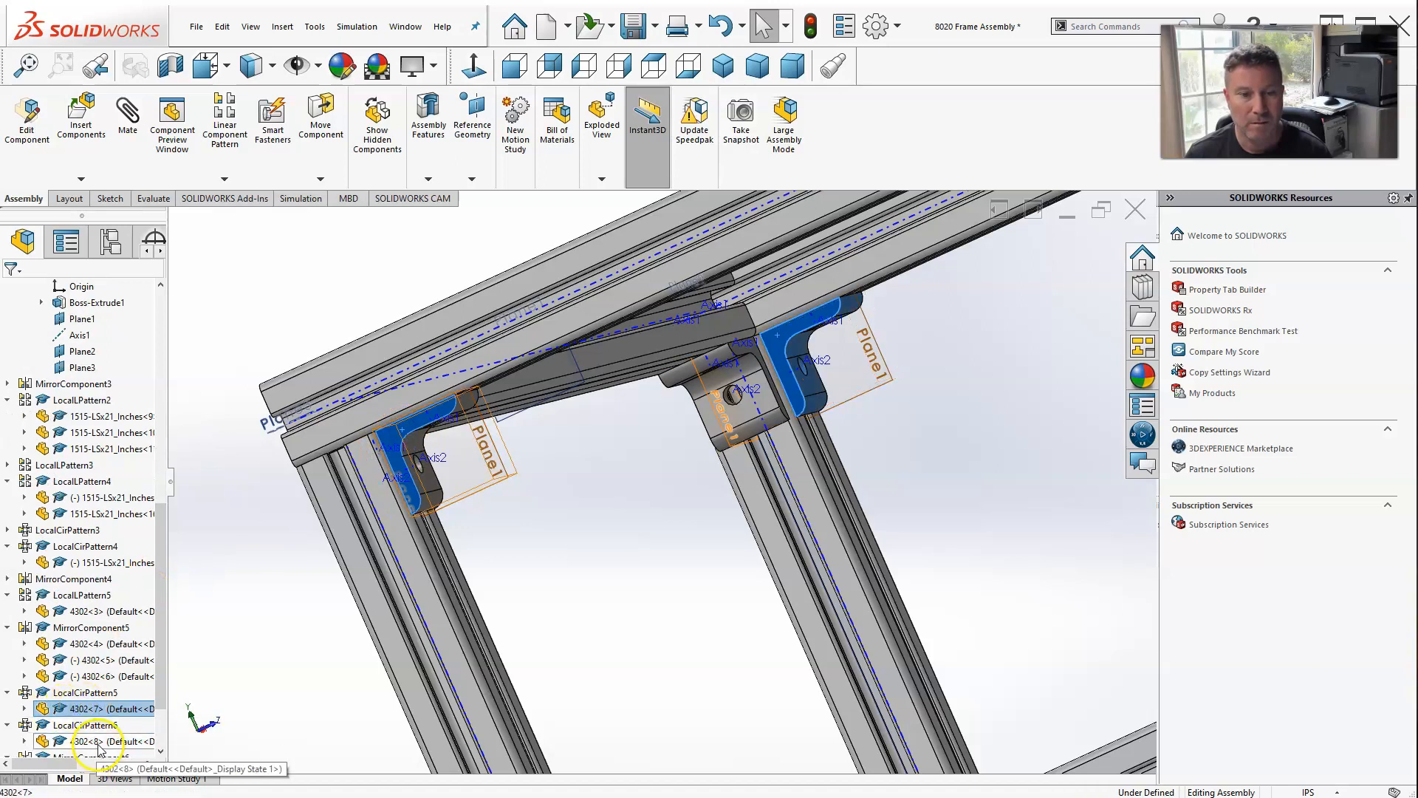
{"action": "scroll", "coordinate": [248, 567], "scroll_direction": "up", "scroll_amount": 8}
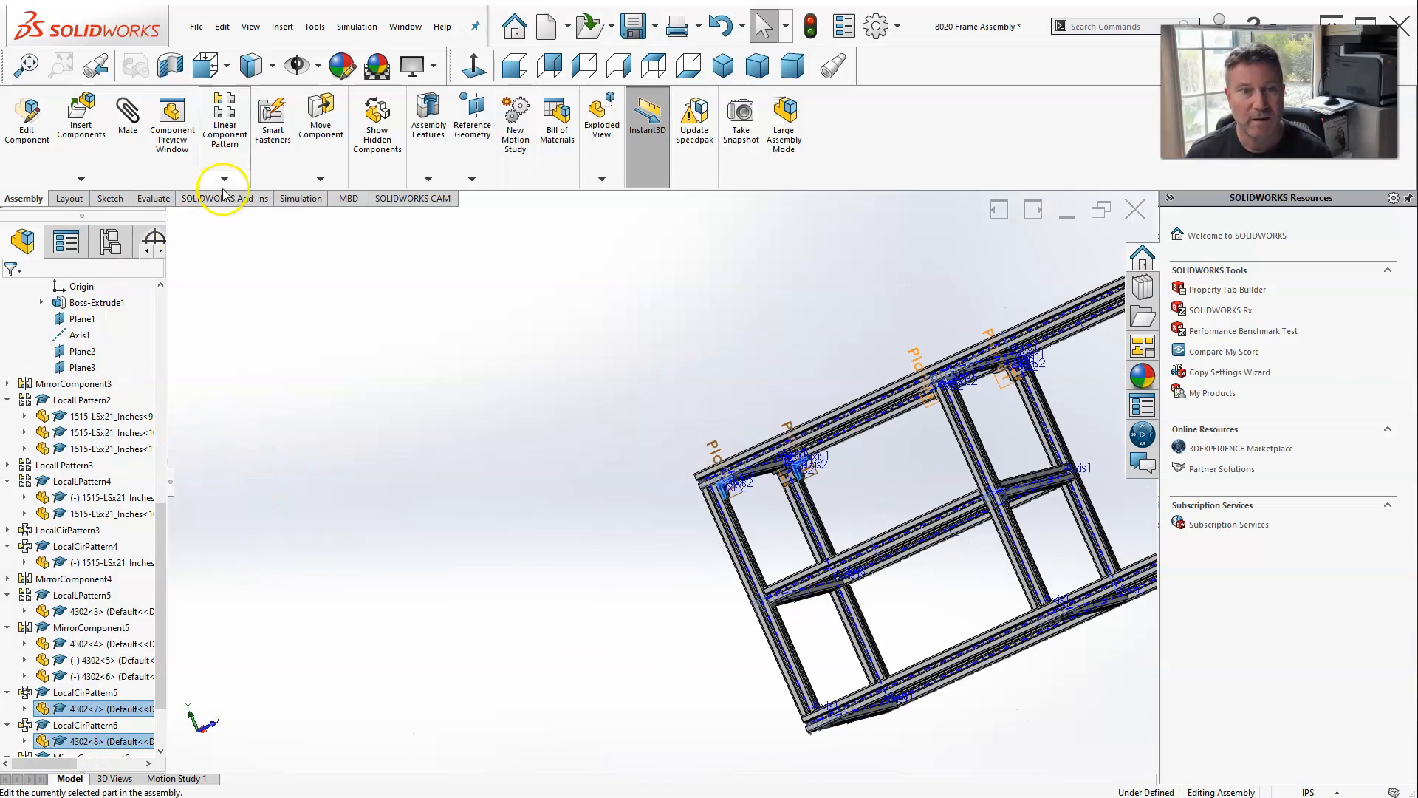
{"action": "left_click", "coordinate": [232, 180]}
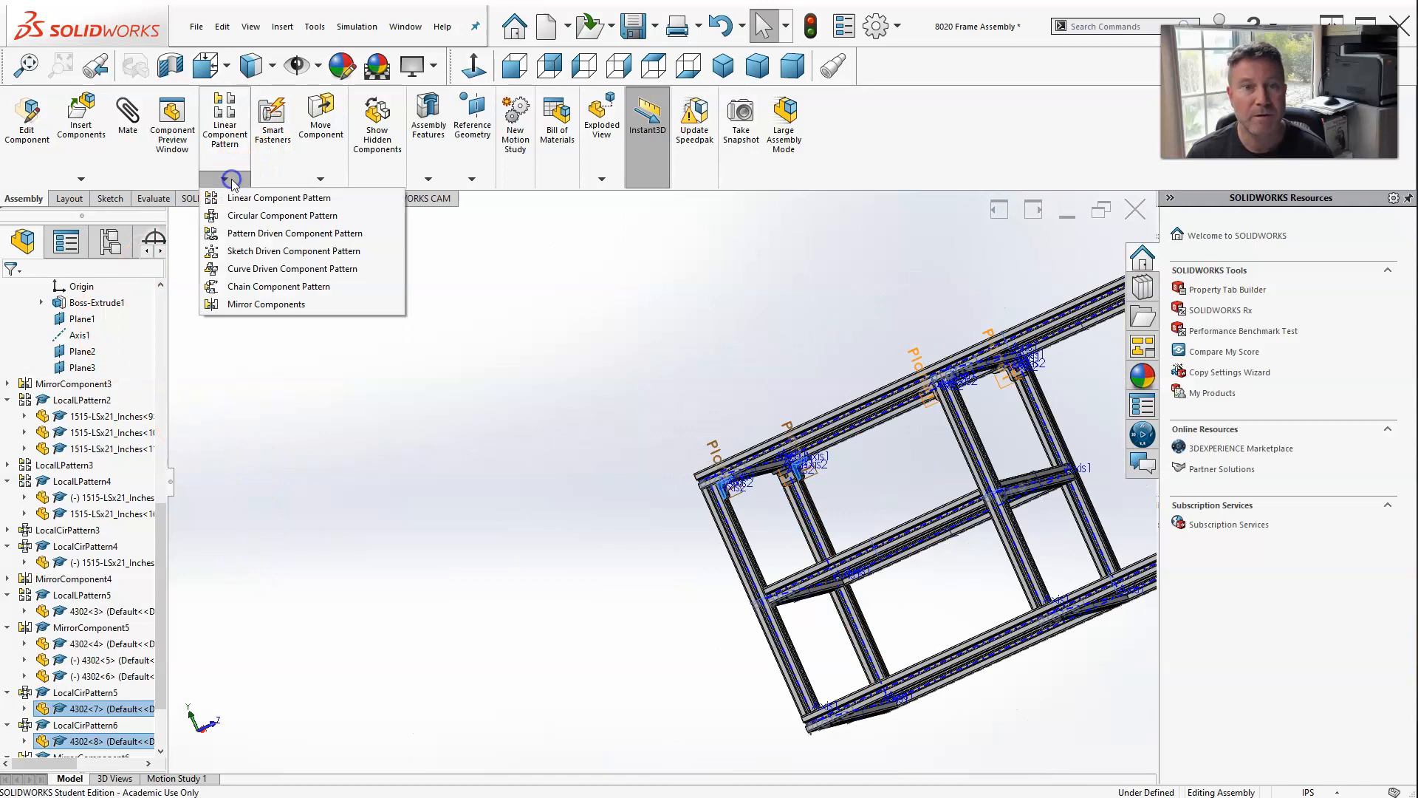
{"action": "left_click", "coordinate": [240, 304]}
{"action": "scroll", "coordinate": [687, 399], "scroll_direction": "up", "scroll_amount": 3}
{"action": "scroll", "coordinate": [889, 440], "scroll_direction": "down", "scroll_amount": 8}
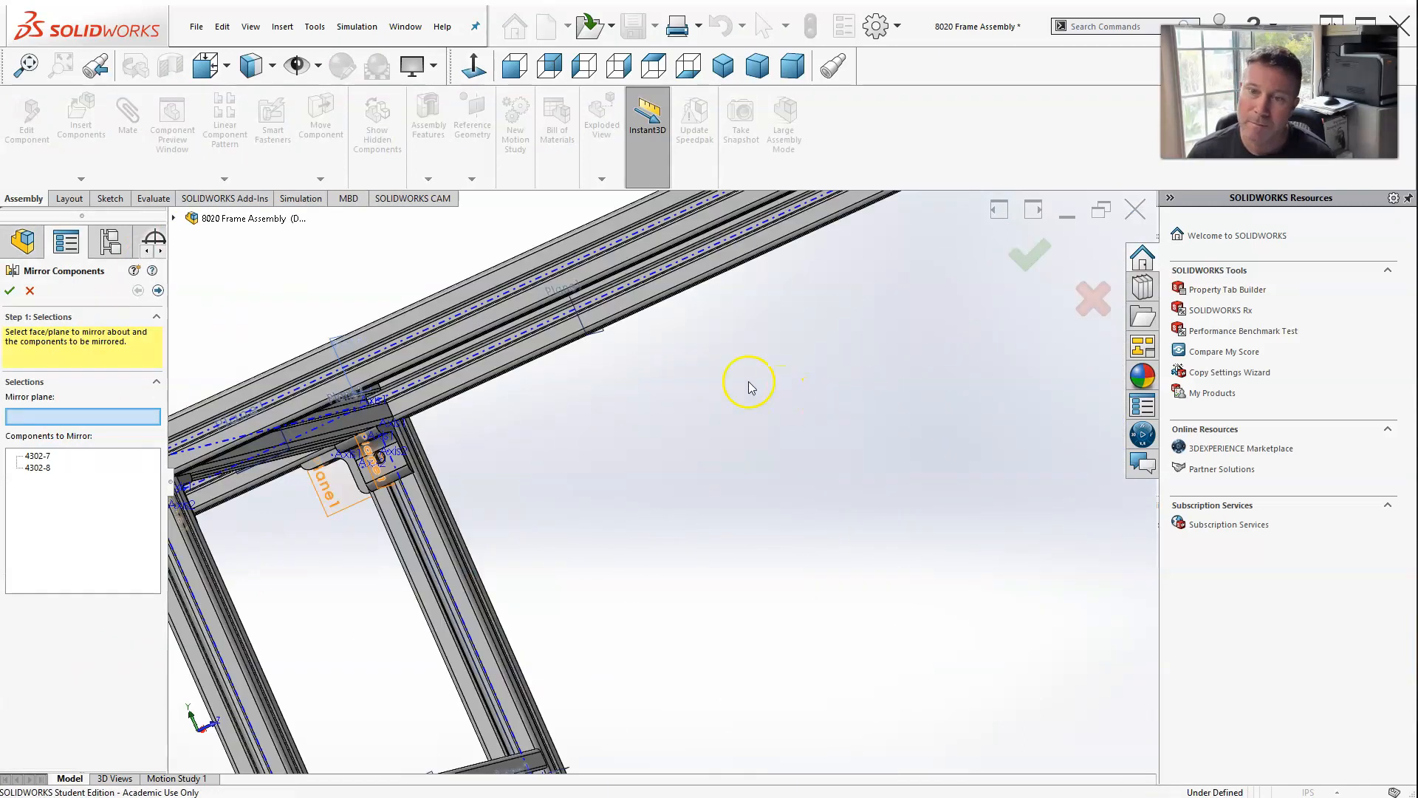
{"action": "left_click", "coordinate": [581, 330]}
{"action": "scroll", "coordinate": [601, 370], "scroll_direction": "up", "scroll_amount": 6}
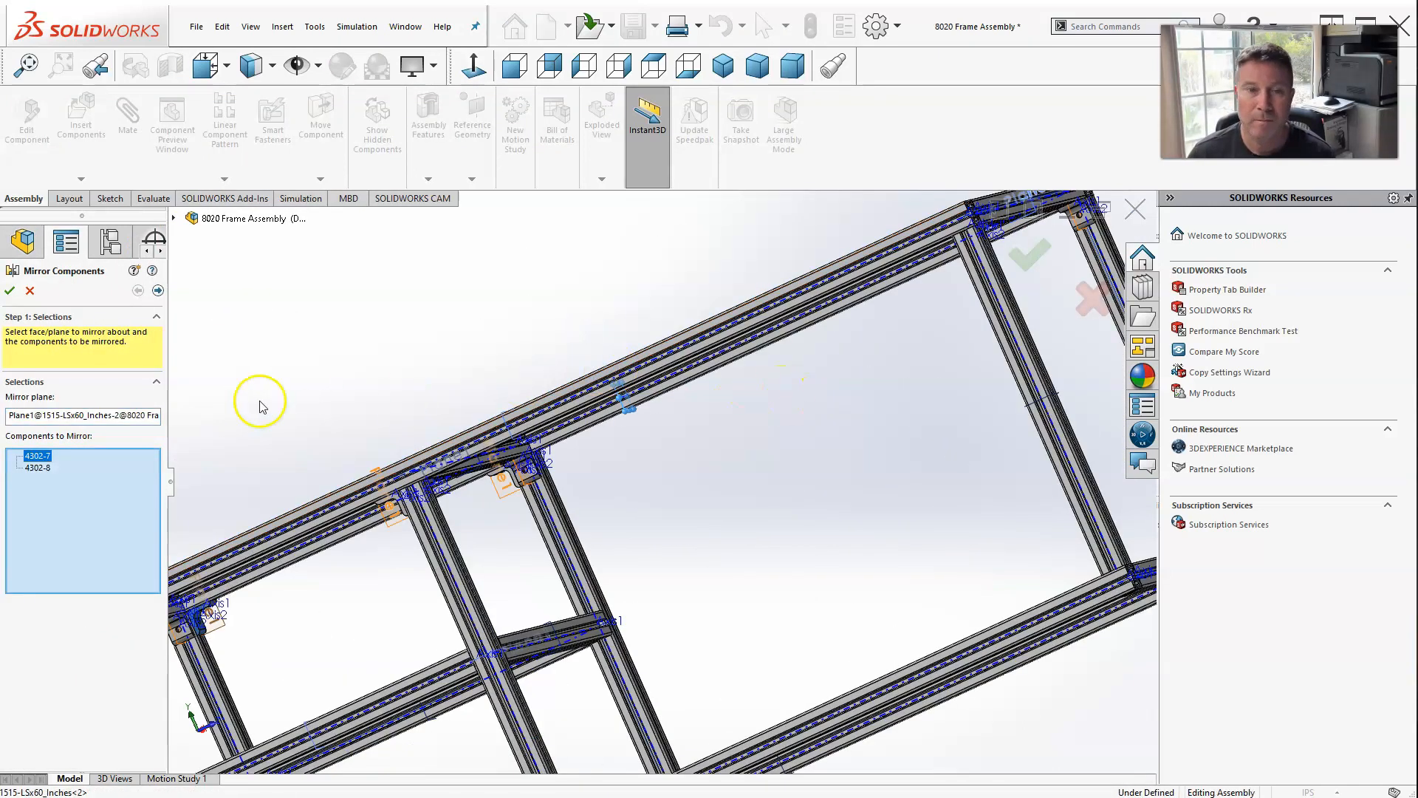
{"action": "left_click", "coordinate": [10, 291]}
{"action": "scroll", "coordinate": [645, 456], "scroll_direction": "up", "scroll_amount": 3}
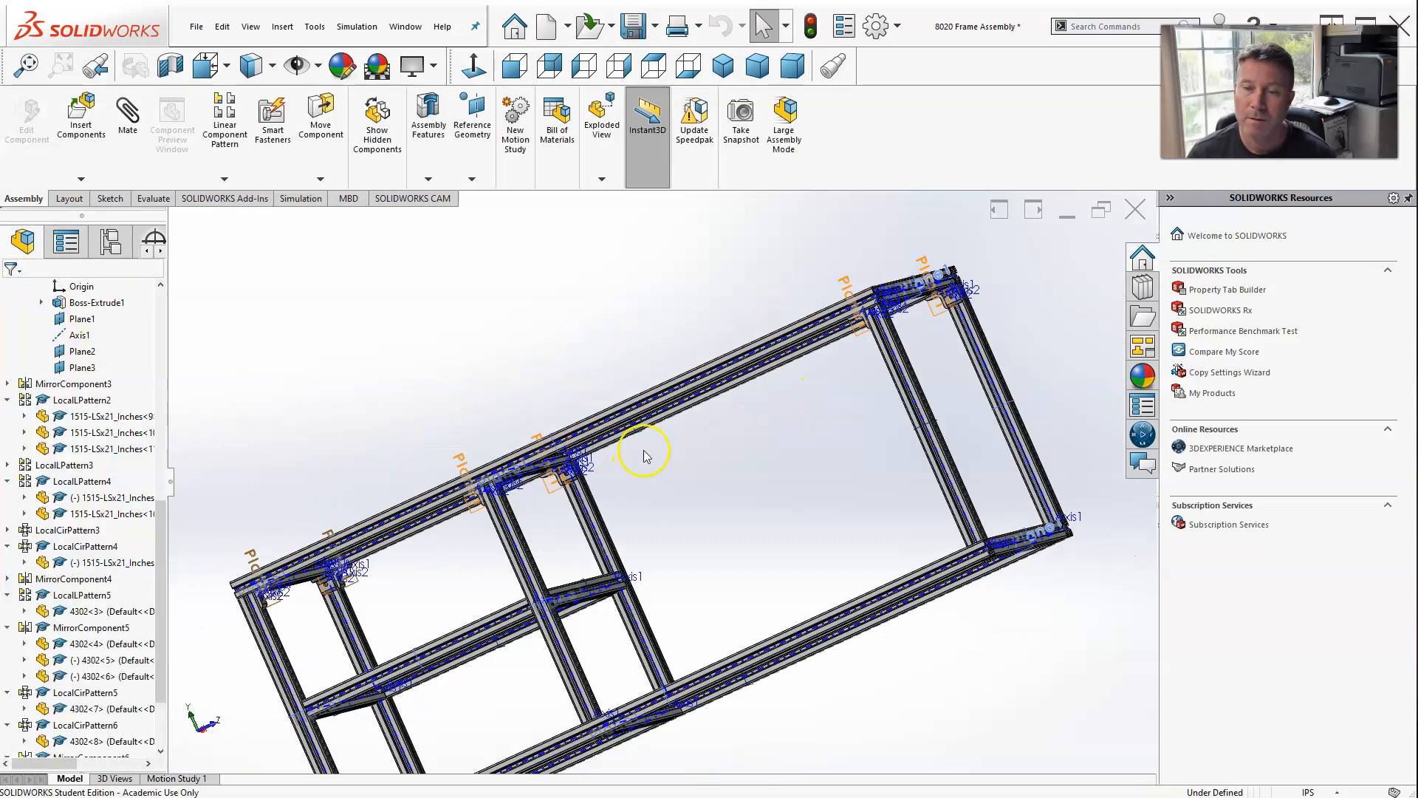
Examine the bracket placement on the upper and middle rails from several sides of the frame.
{"action": "middle_click_drag", "start_coordinate": [744, 476], "coordinate": [800, 530]}
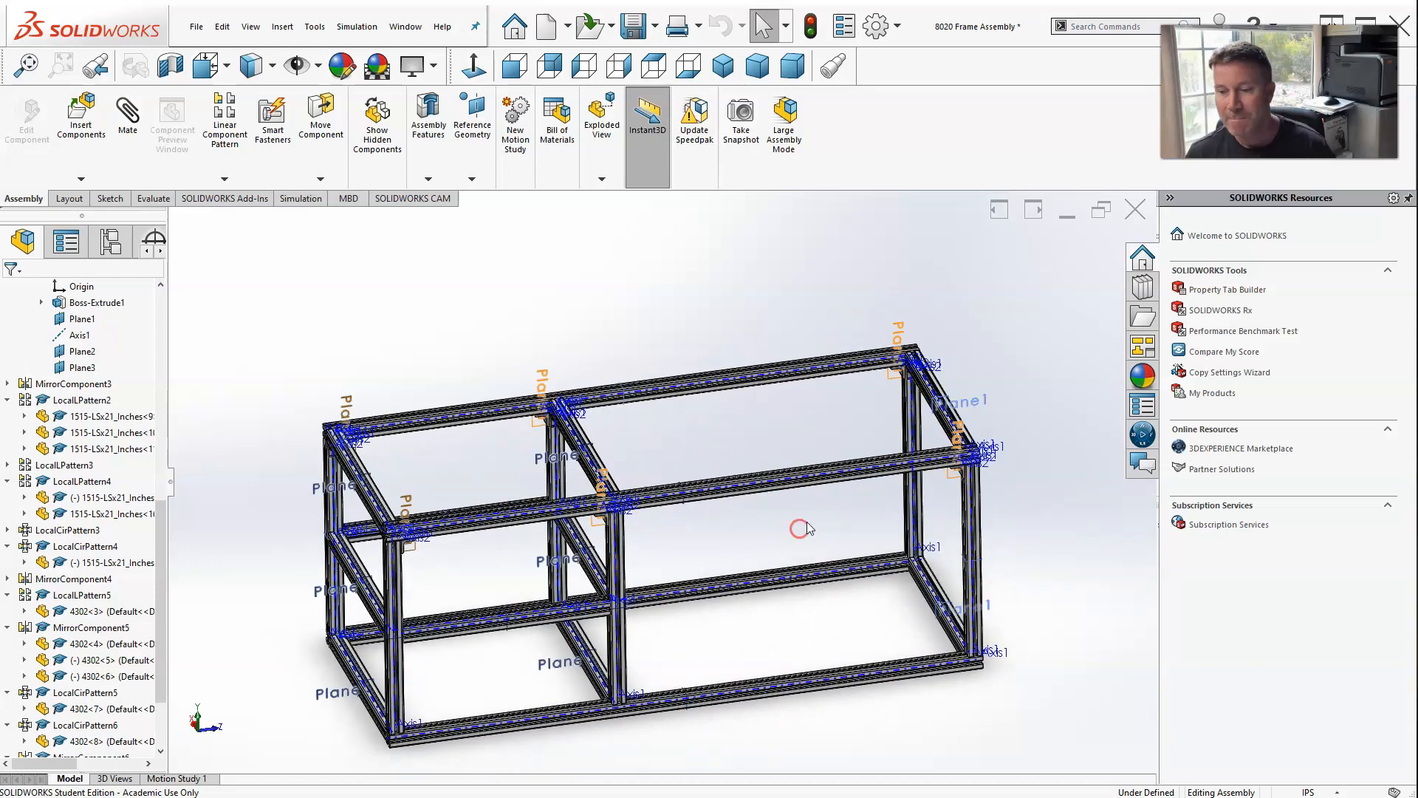
{"action": "scroll", "coordinate": [678, 526], "scroll_direction": "down", "scroll_amount": 4}
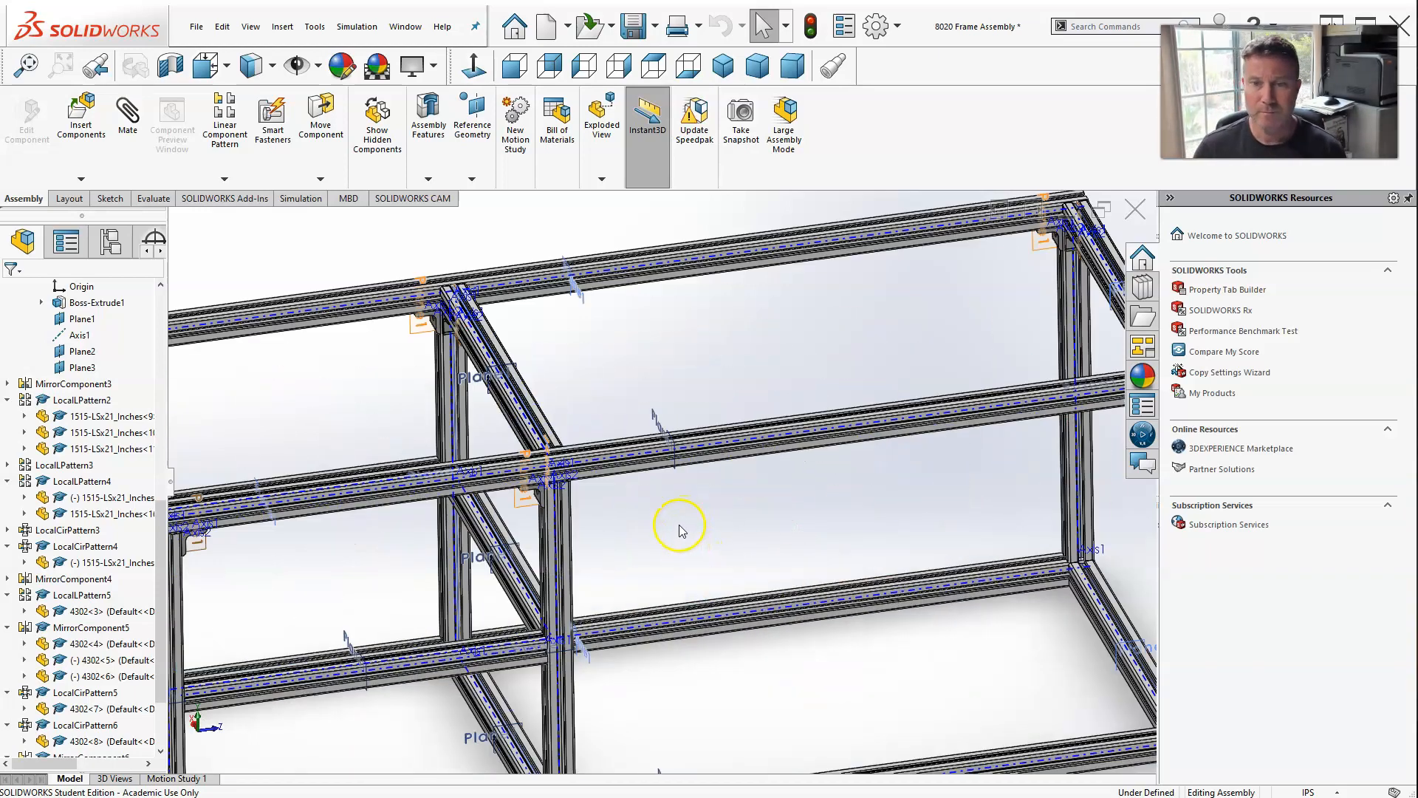
{"action": "scroll", "coordinate": [674, 525], "scroll_direction": "up", "scroll_amount": 5}
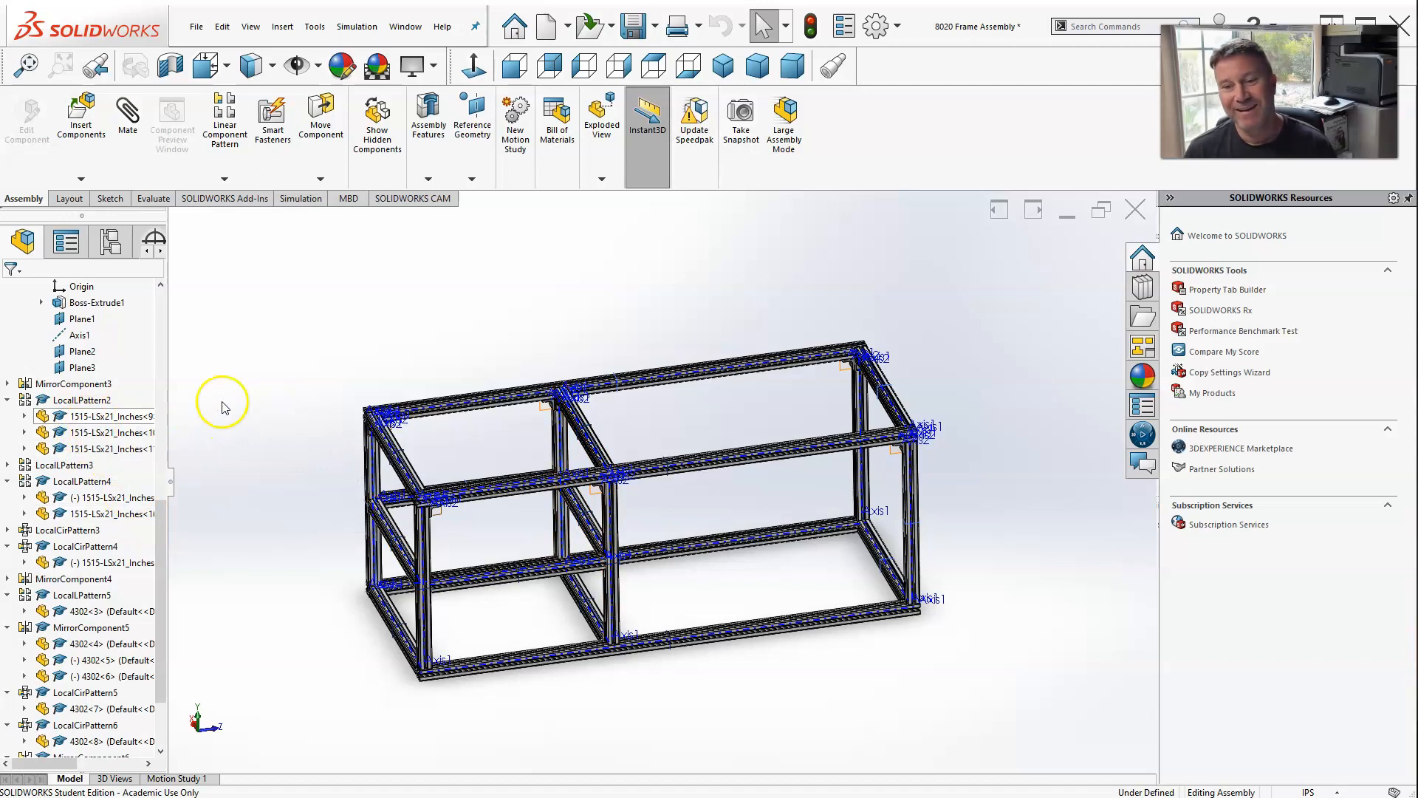
{"action": "scroll", "coordinate": [229, 520], "scroll_direction": "down", "scroll_amount": 3}
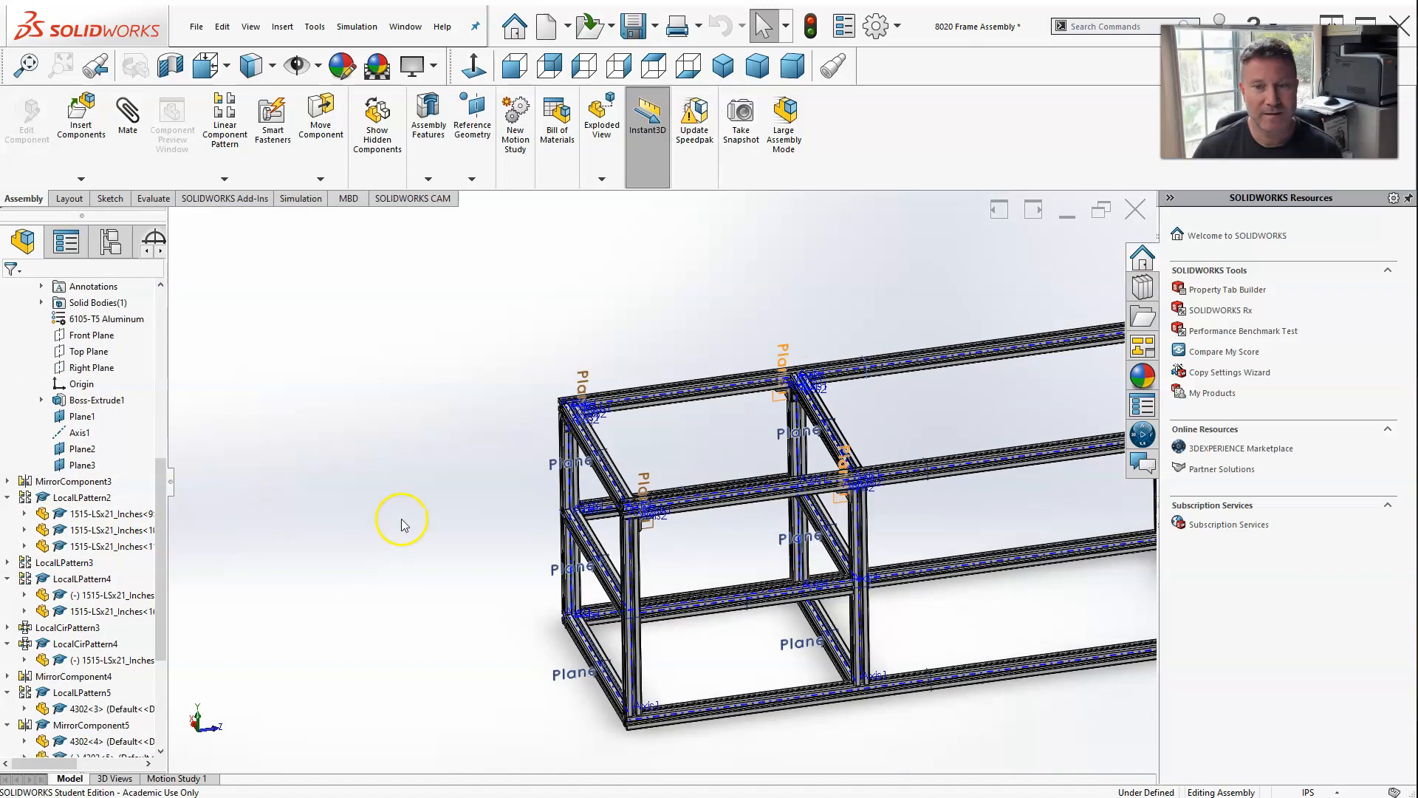
{"action": "scroll", "coordinate": [774, 567], "scroll_direction": "up", "scroll_amount": 3}
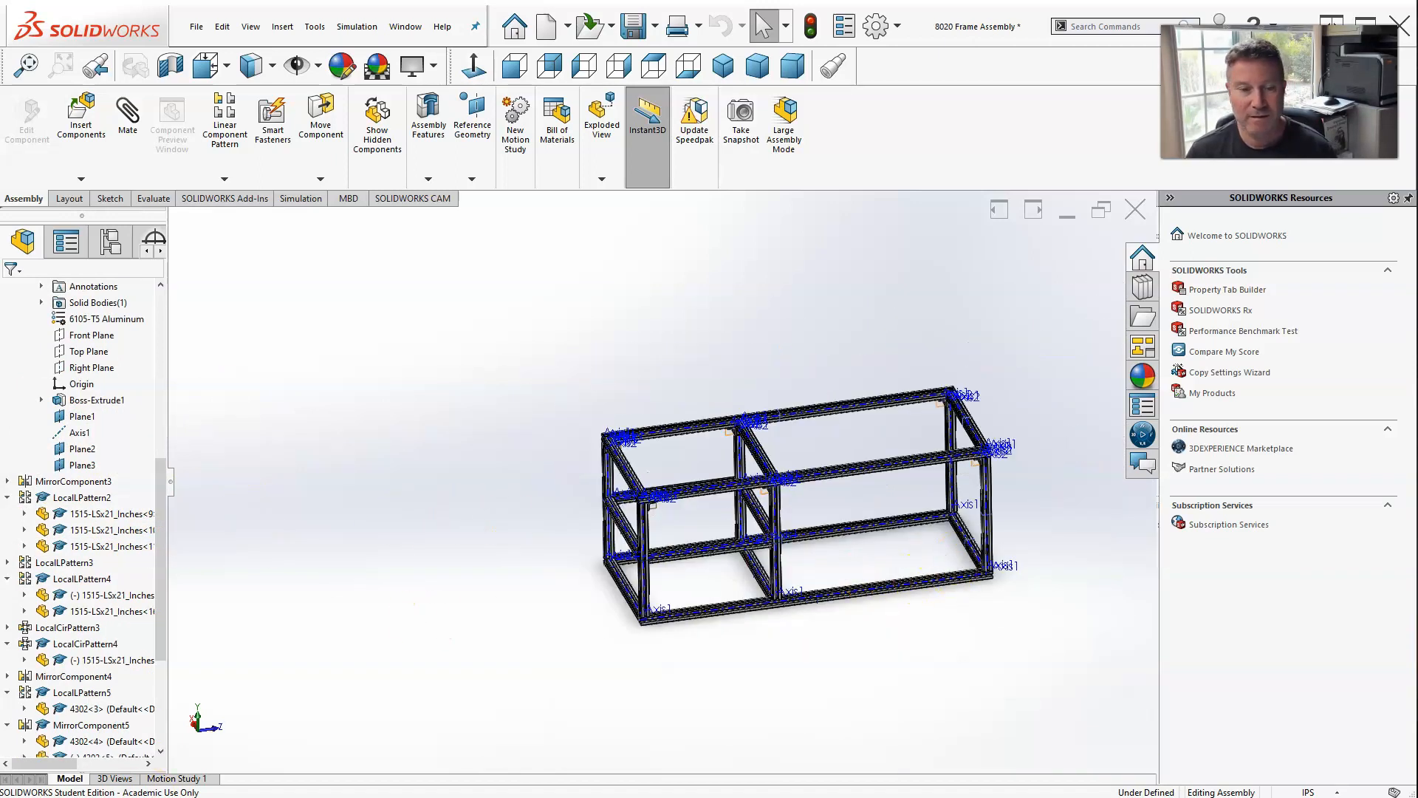
{"action": "scroll", "coordinate": [367, 521], "scroll_direction": "down", "scroll_amount": 3}
{"action": "scroll", "coordinate": [451, 516], "scroll_direction": "up", "scroll_amount": 3}
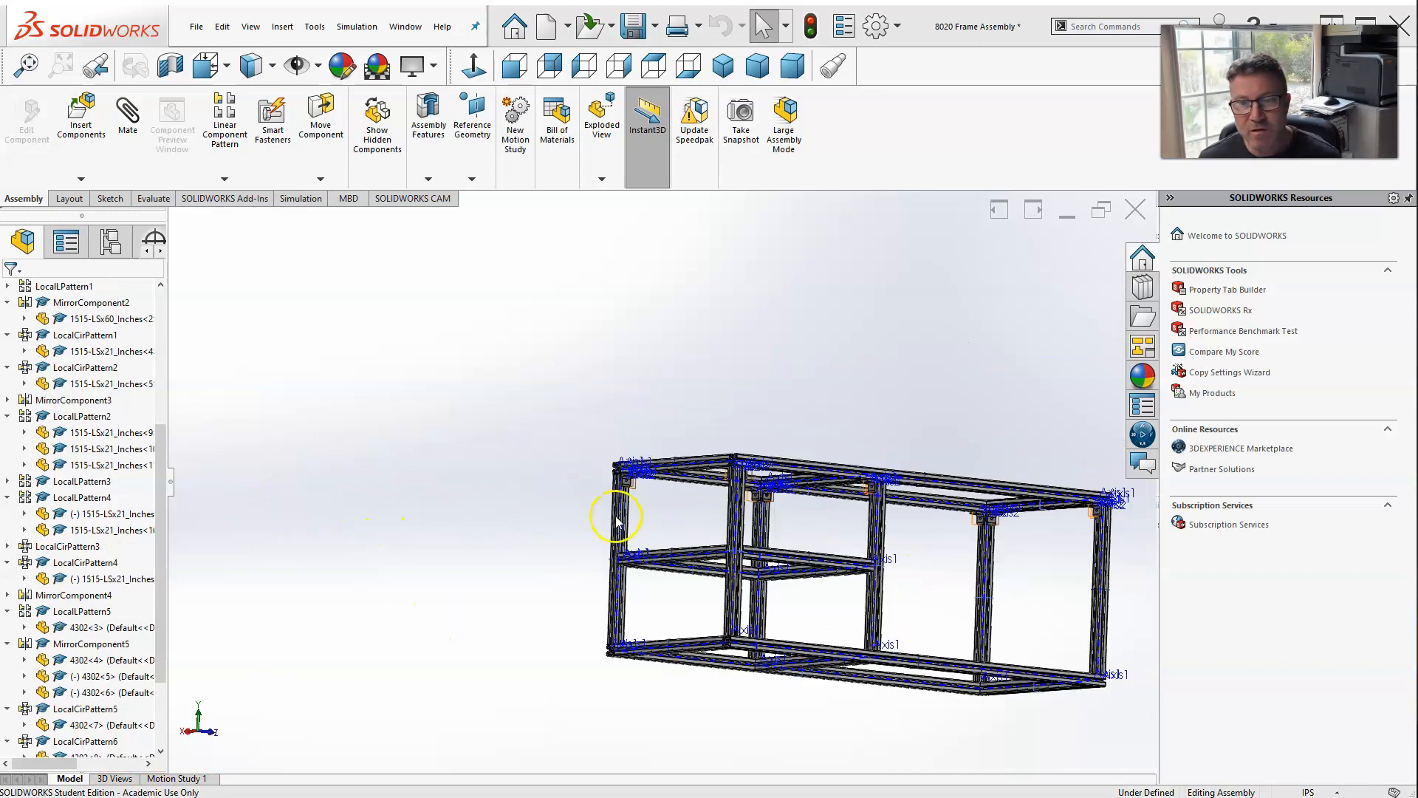
{"action": "middle_click_drag", "start_coordinate": [606, 547], "coordinate": [551, 633]}
{"action": "scroll", "coordinate": [720, 529], "scroll_direction": "down", "scroll_amount": 3}
{"action": "middle_click_drag", "start_coordinate": [655, 539], "coordinate": [664, 419]}
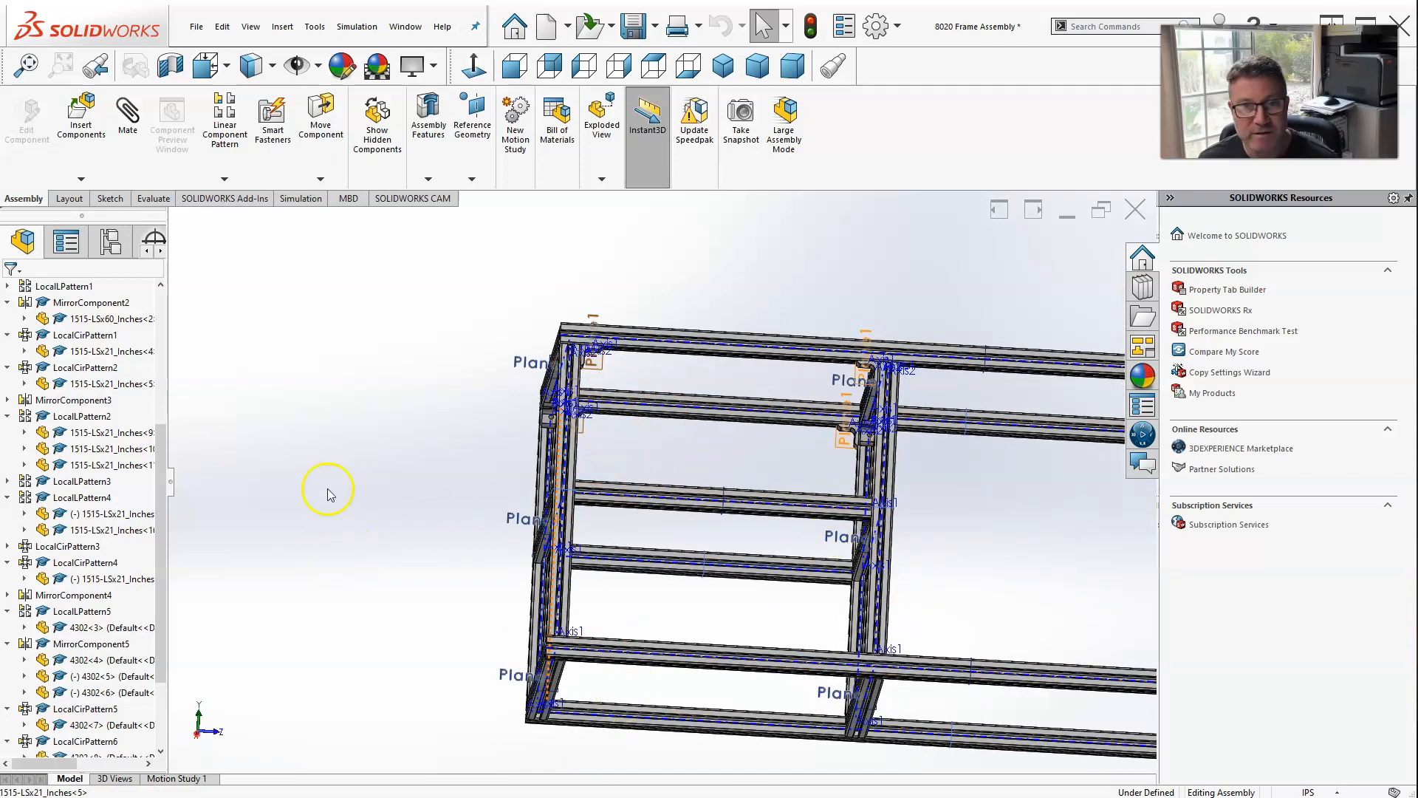
Select the original bracket 4302<1> together with the patterned and mirrored brackets 4302<3> through 4302<8>.
{"action": "scroll", "coordinate": [103, 373], "scroll_direction": "up", "scroll_amount": 5}
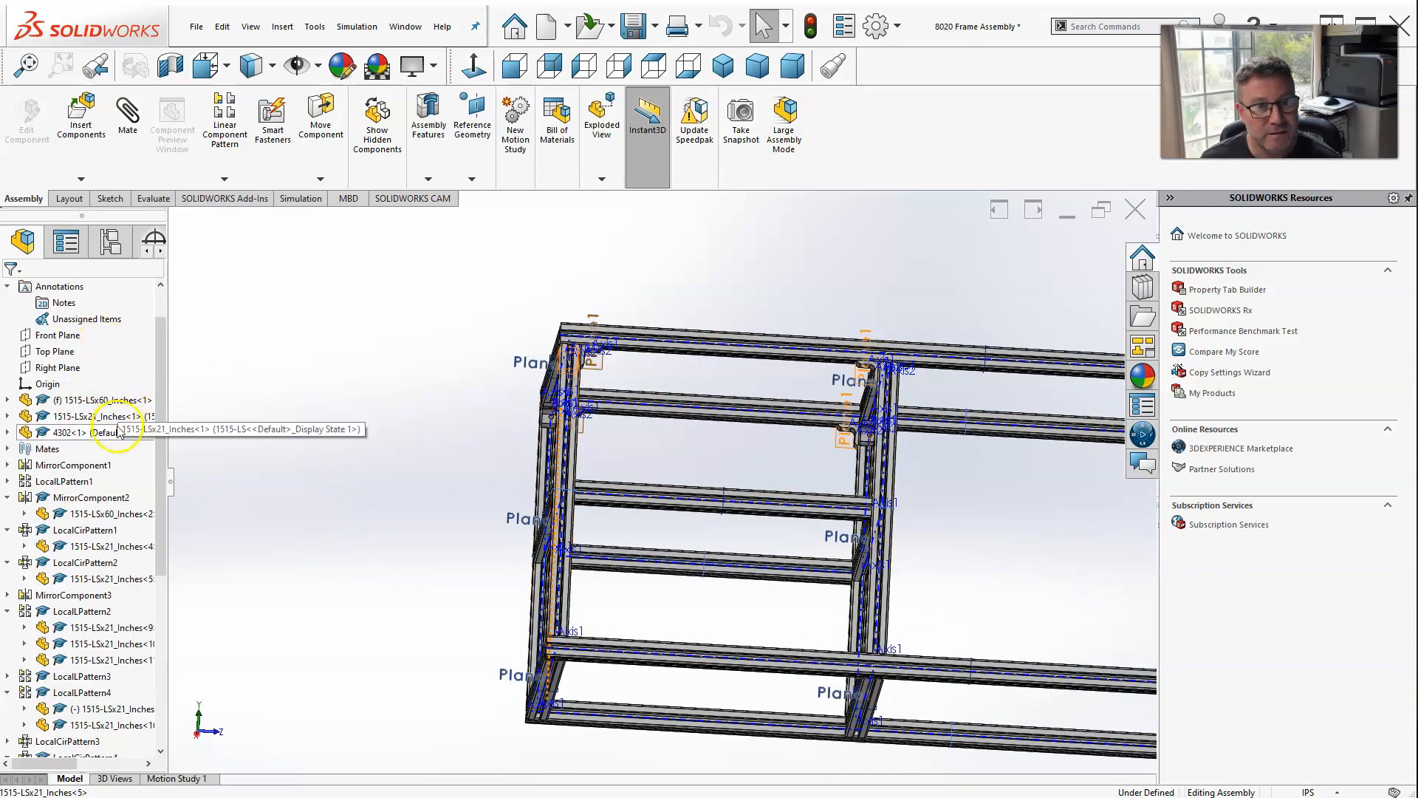
{"action": "left_click", "coordinate": [96, 433]}
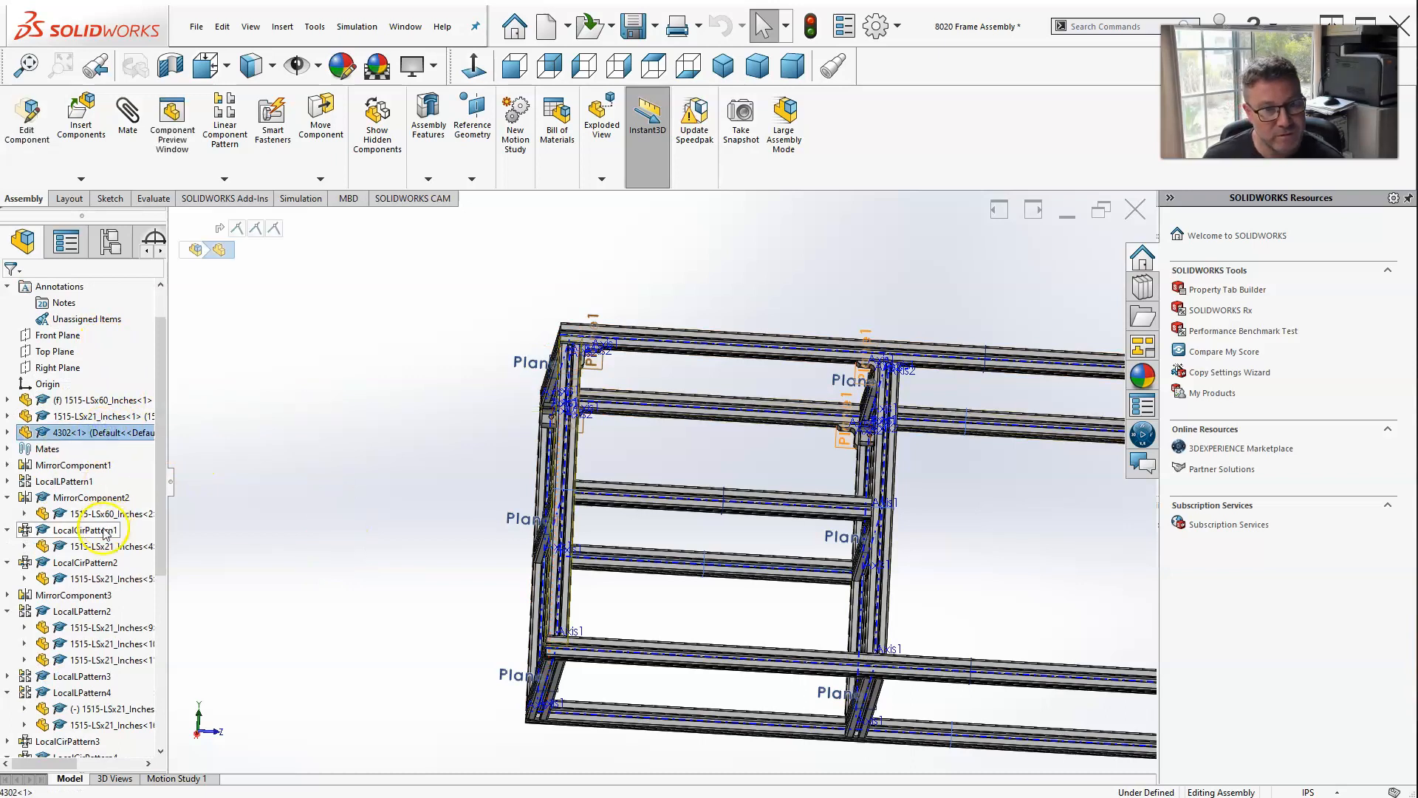
{"action": "scroll", "coordinate": [87, 583], "scroll_direction": "down", "scroll_amount": 3}
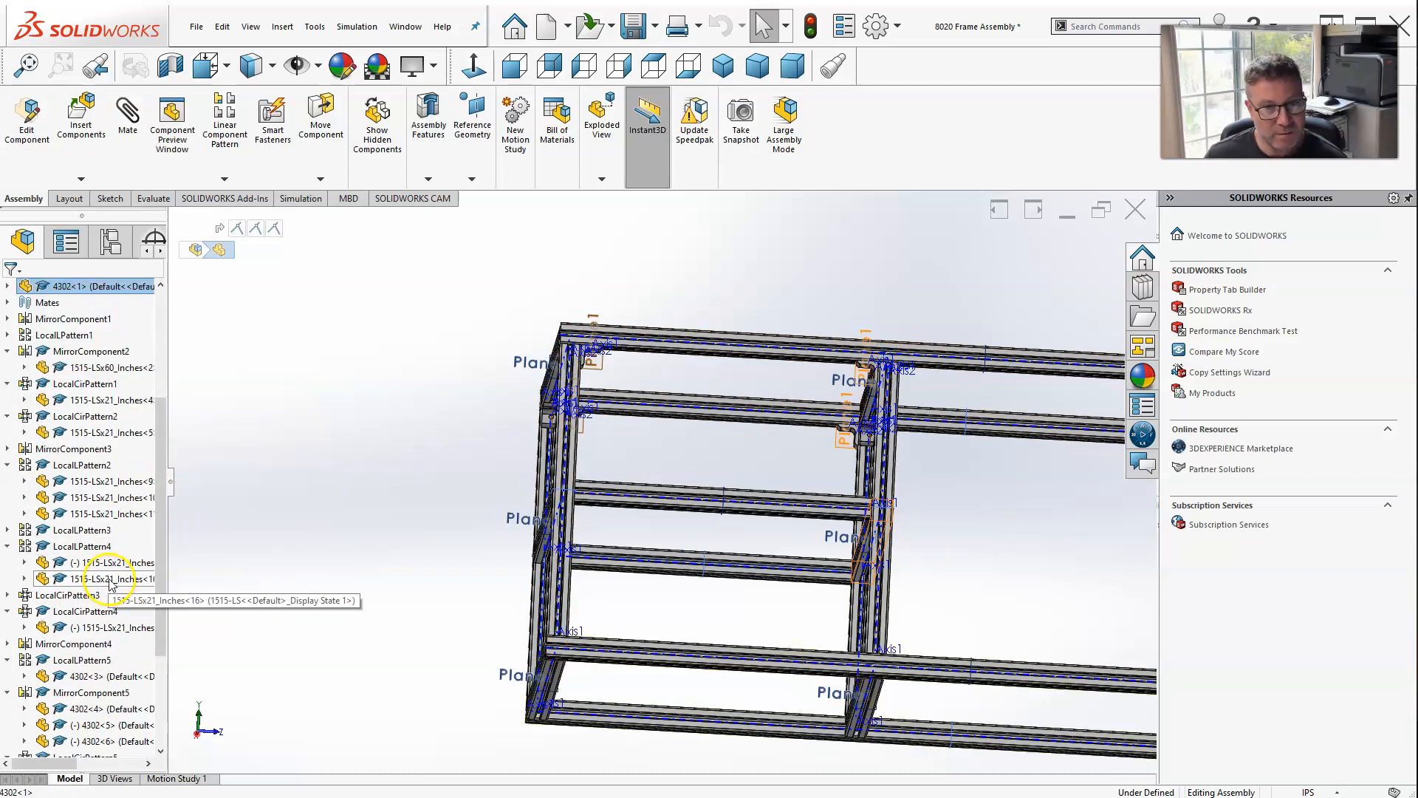
{"action": "scroll", "coordinate": [107, 584], "scroll_direction": "down", "scroll_amount": 2}
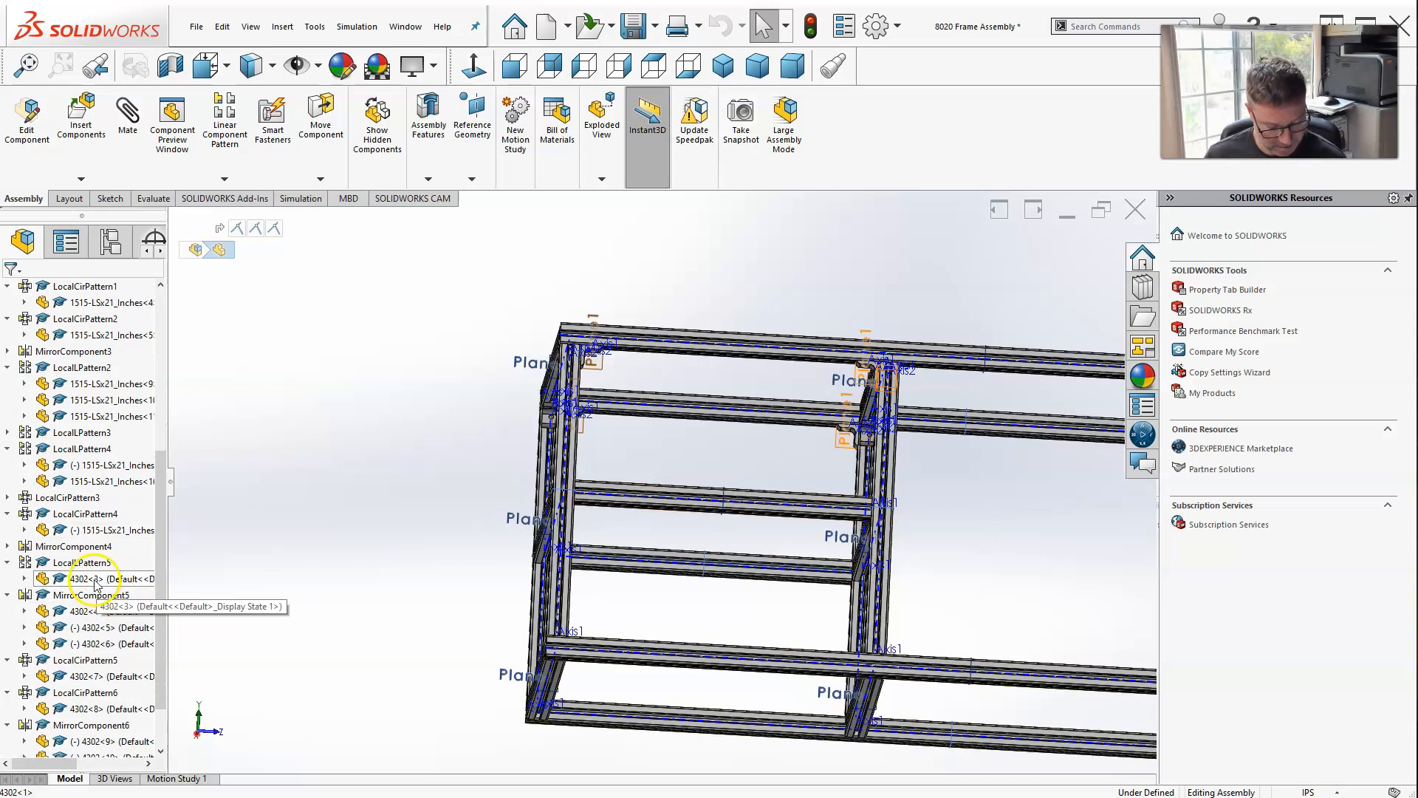
{"action": "left_click", "coordinate": [96, 580]}
{"action": "left_click", "coordinate": [92, 611], "text": "ctrl"}
{"action": "left_click", "coordinate": [89, 628], "text": "ctrl"}
{"action": "left_click", "coordinate": [87, 644], "text": "ctrl"}
{"action": "left_click", "coordinate": [85, 677], "text": "ctrl"}
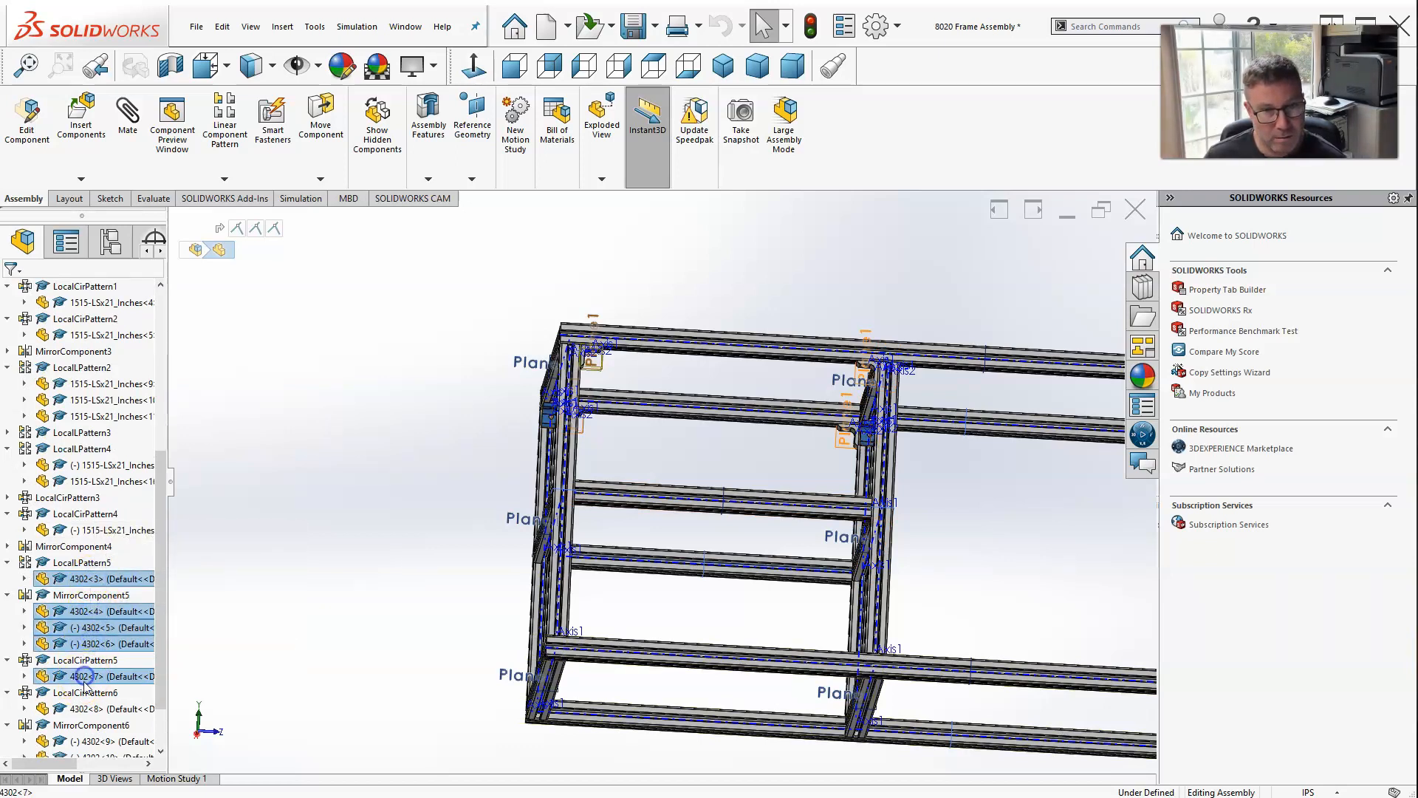
{"action": "left_click", "coordinate": [89, 708], "text": "ctrl"}
Add the mirrored brackets 4302<9> through 4302<12>, 4302<17> and 4302<18> to the bracket selection.
{"action": "scroll", "coordinate": [107, 687], "scroll_direction": "down", "scroll_amount": 2}
{"action": "left_click", "coordinate": [89, 676], "text": "ctrl"}
{"action": "left_click", "coordinate": [95, 693], "text": "ctrl"}
{"action": "left_click", "coordinate": [94, 708], "text": "ctrl"}
{"action": "left_click", "coordinate": [94, 724], "text": "ctrl"}
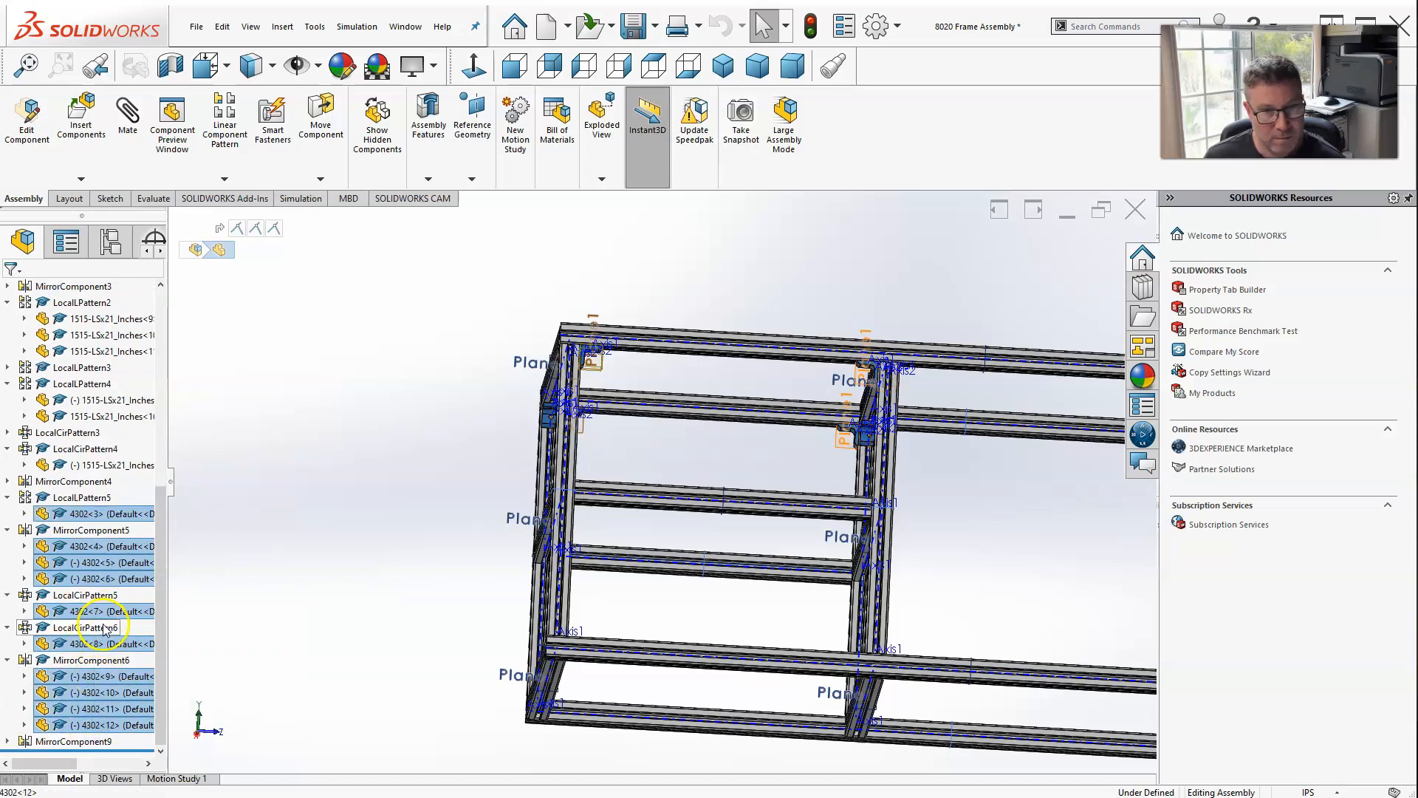
{"action": "left_click", "coordinate": [9, 741]}
{"action": "left_click", "coordinate": [84, 726], "text": "ctrl"}
{"action": "left_click", "coordinate": [83, 741], "text": "ctrl"}
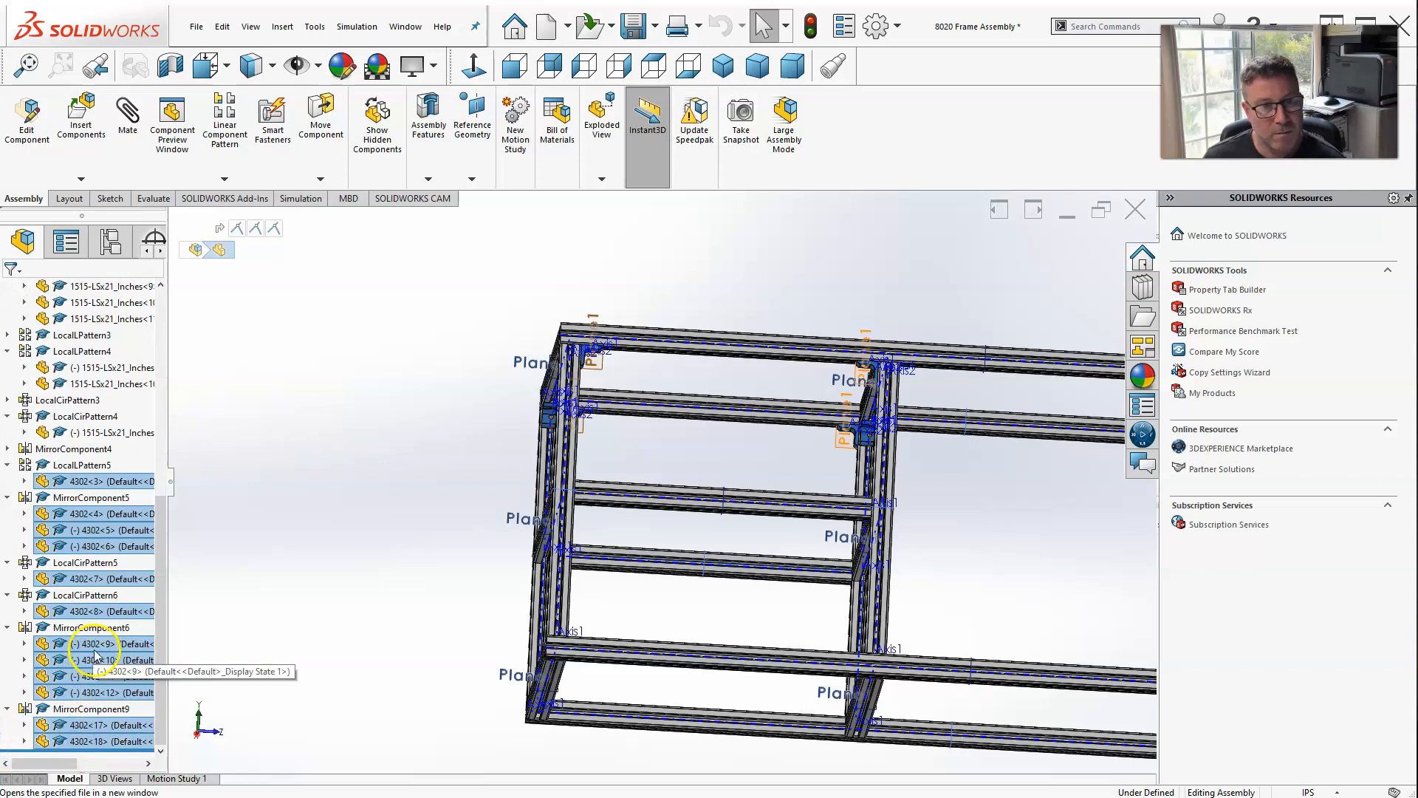
Check the highlighted brackets at the frame's upper joints from both sides, and clear the selection.
{"action": "scroll", "coordinate": [402, 507], "scroll_direction": "up", "scroll_amount": 3}
{"action": "middle_click_drag", "start_coordinate": [552, 463], "coordinate": [739, 467]}
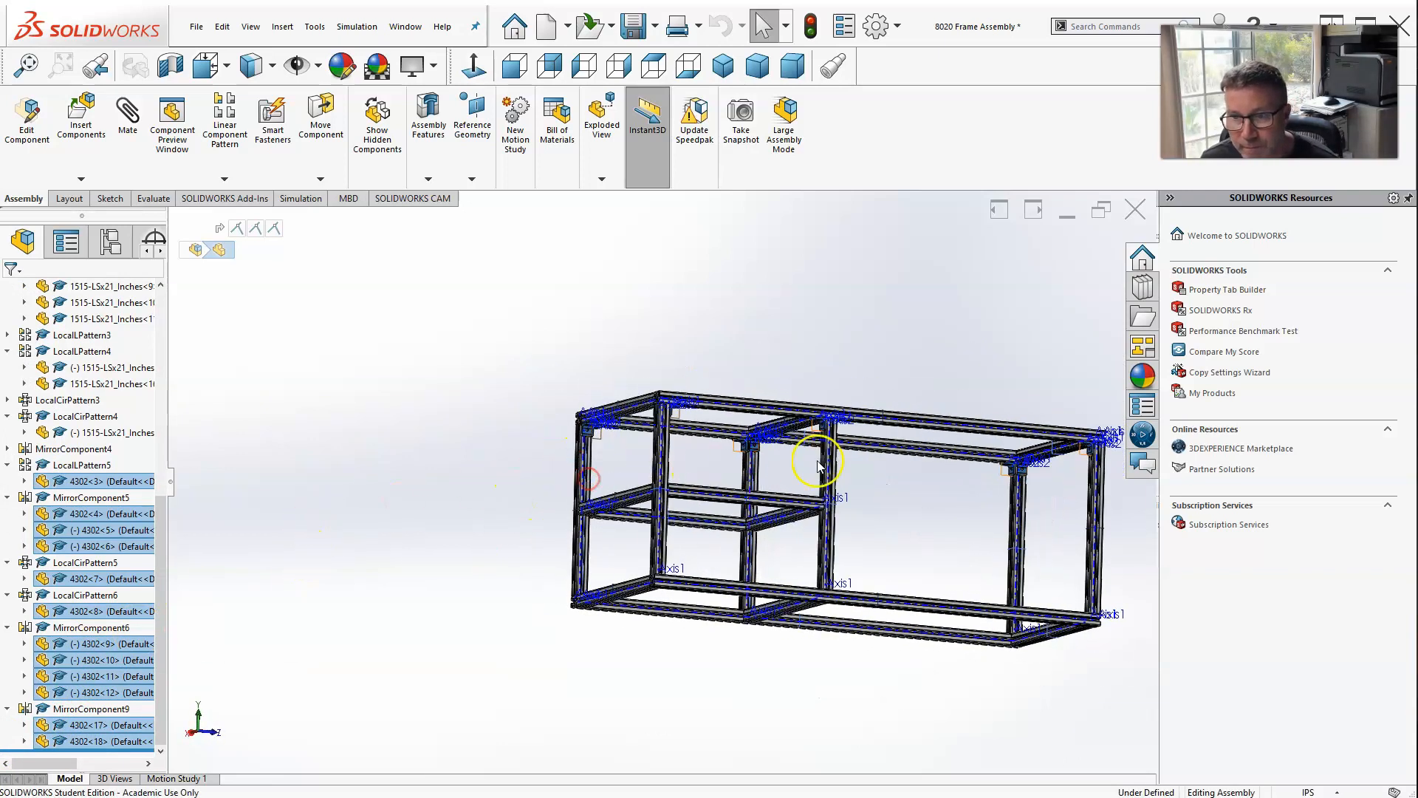
{"action": "scroll", "coordinate": [1003, 480], "scroll_direction": "down", "scroll_amount": 5}
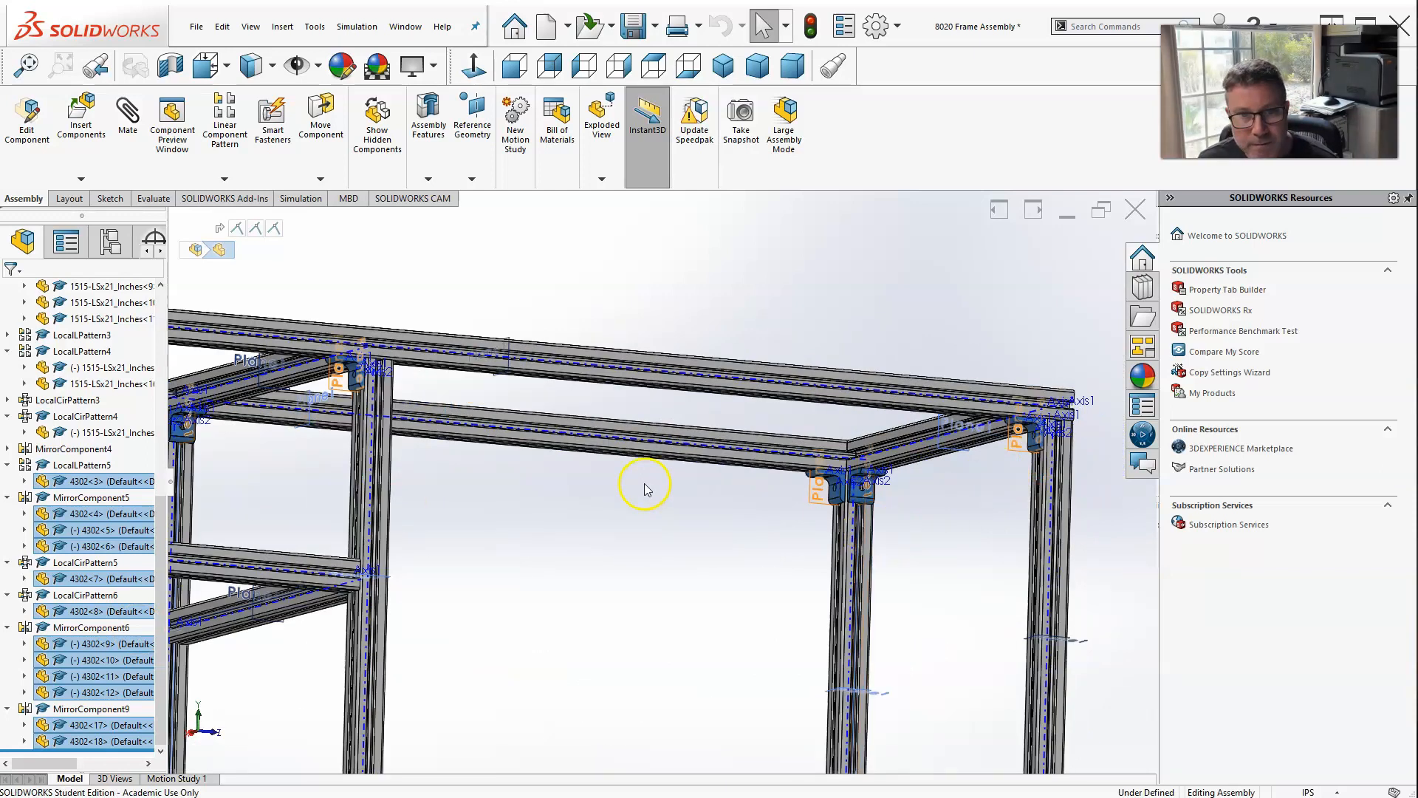
{"action": "scroll", "coordinate": [644, 487], "scroll_direction": "up", "scroll_amount": 5}
{"action": "middle_click_drag", "start_coordinate": [569, 478], "coordinate": [517, 472]}
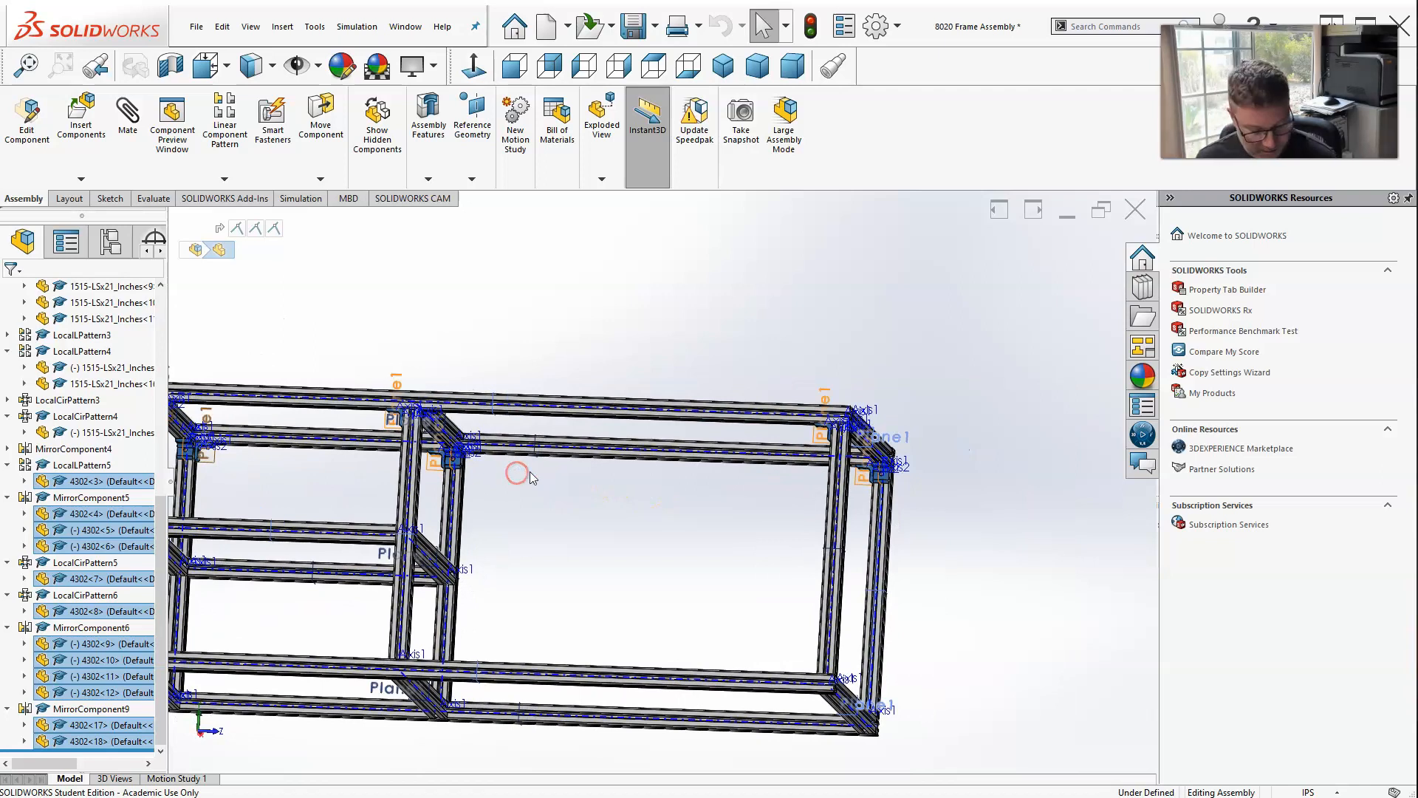
{"action": "left_click", "coordinate": [530, 475]}
{"action": "scroll", "coordinate": [510, 473], "scroll_direction": "down", "scroll_amount": 6}
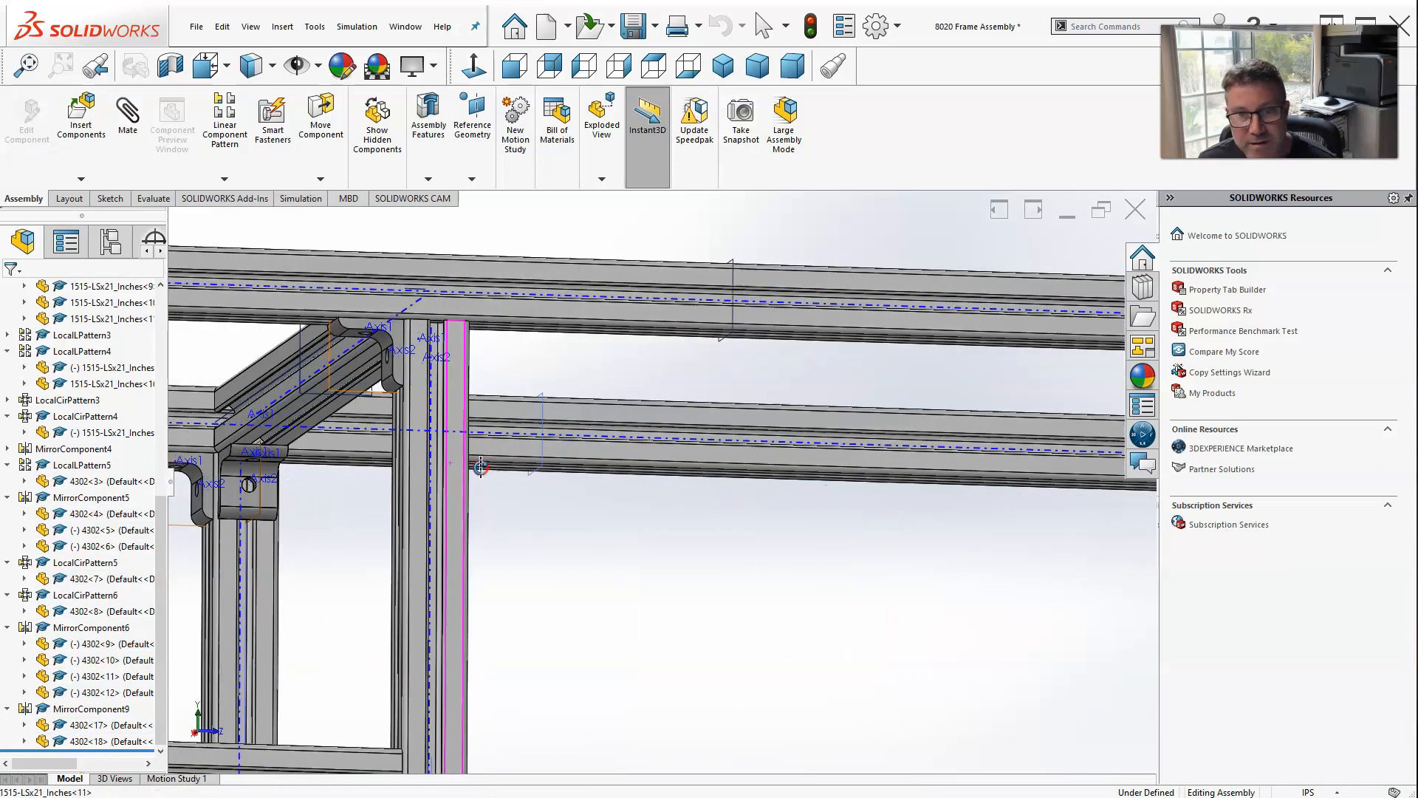
Select the brackets 4302<10> and 4302<12> under the upper rails at the frame's inner joints.
{"action": "scroll", "coordinate": [480, 465], "scroll_direction": "down", "scroll_amount": 2}
{"action": "left_click", "coordinate": [383, 308]}
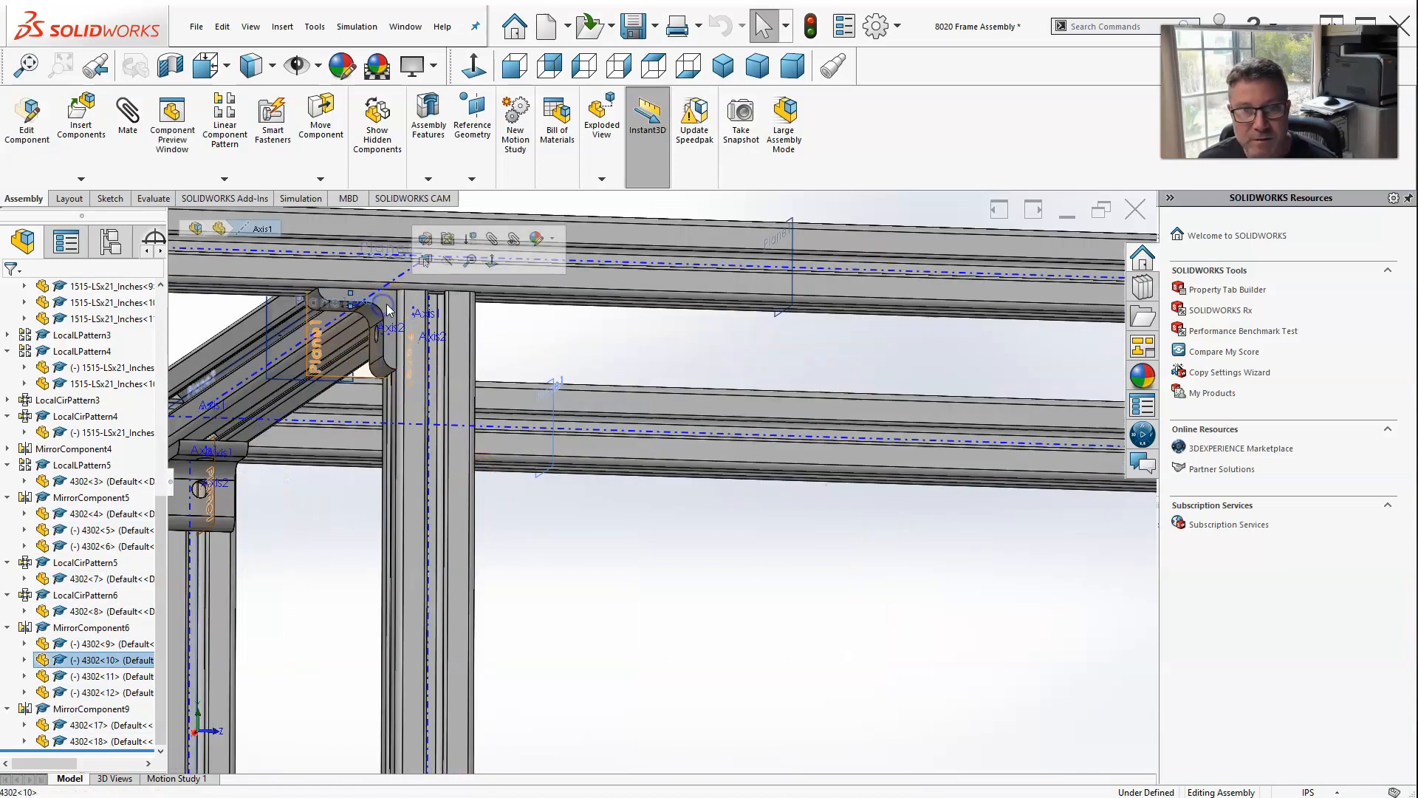
{"action": "scroll", "coordinate": [392, 311], "scroll_direction": "down", "scroll_amount": 3}
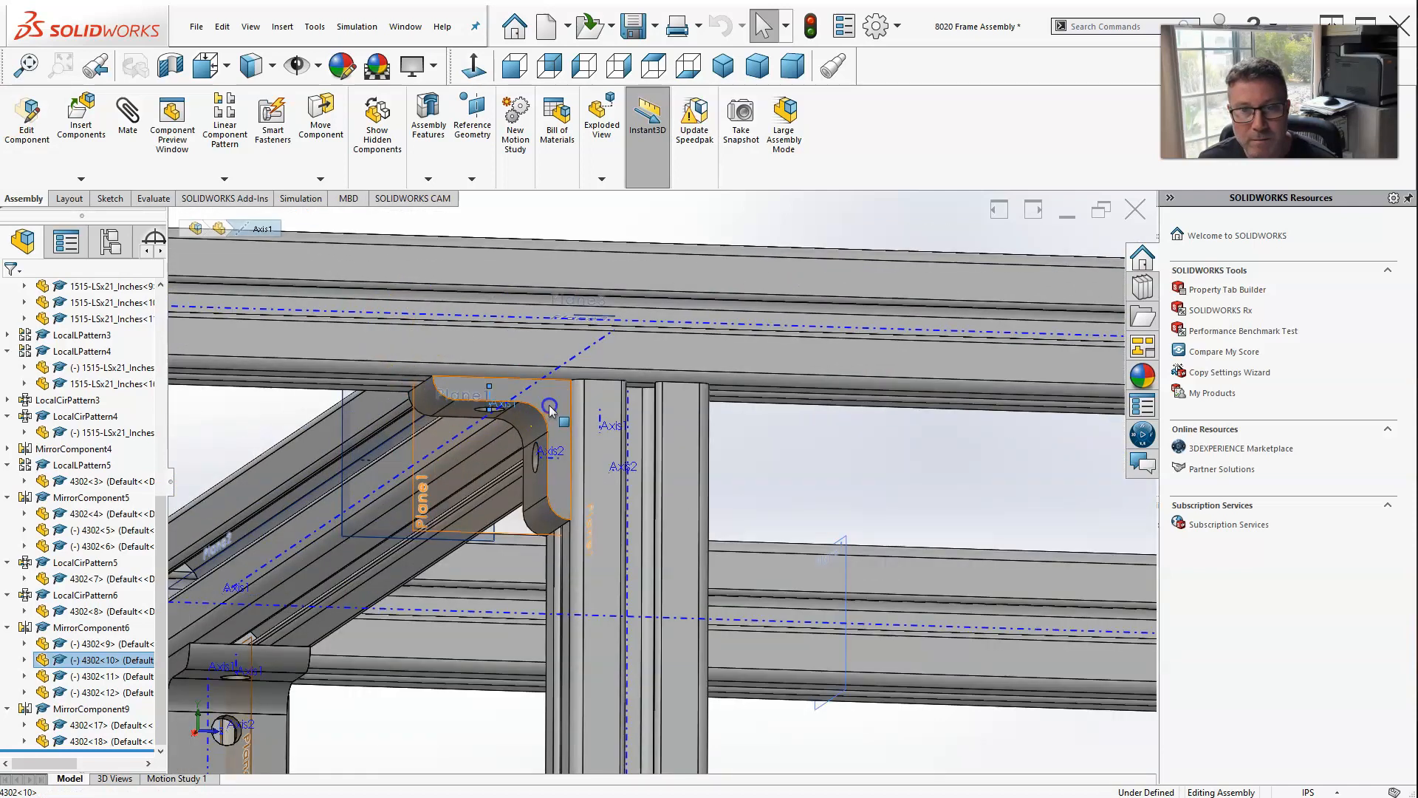
{"action": "left_click", "coordinate": [551, 410]}
{"action": "scroll", "coordinate": [559, 409], "scroll_direction": "up", "scroll_amount": 2}
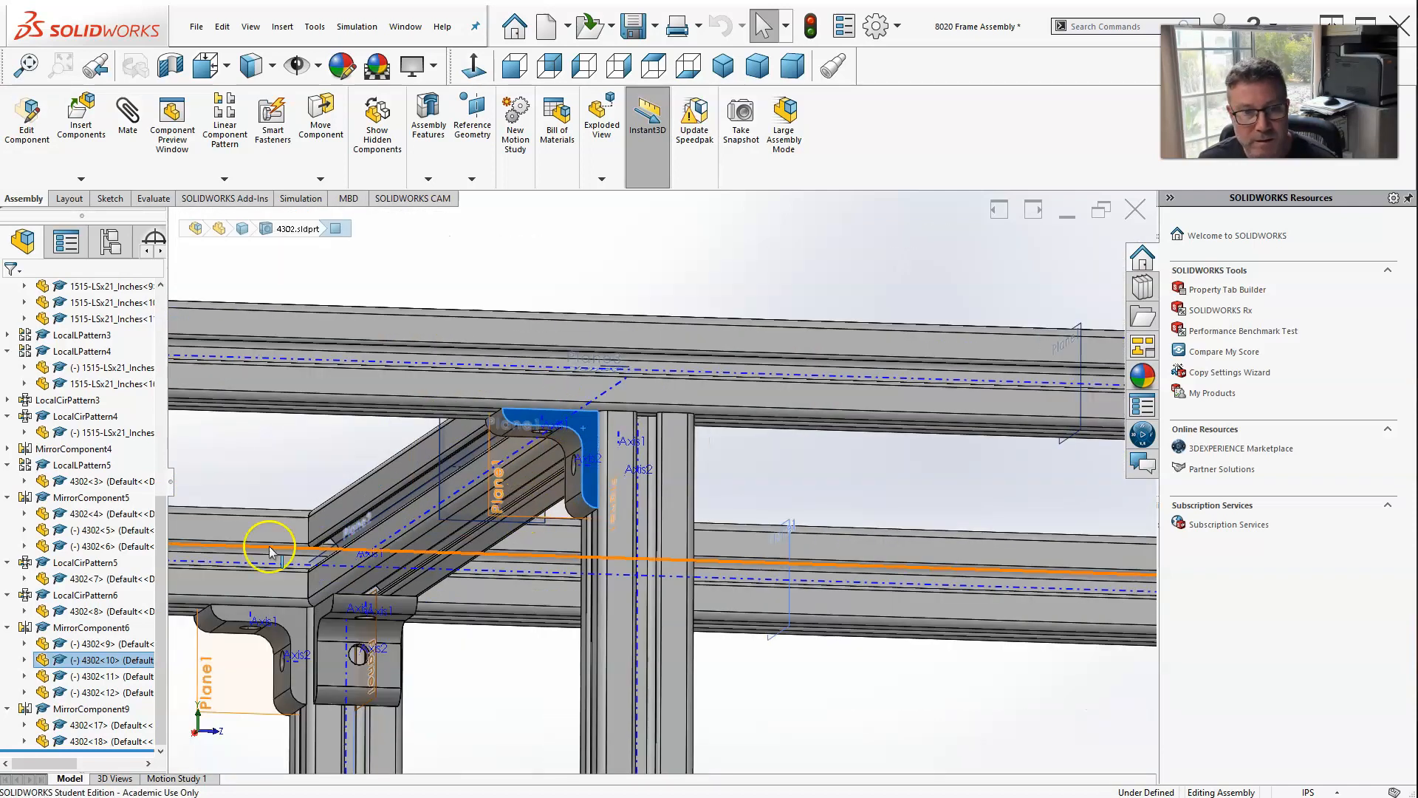
{"action": "left_click", "coordinate": [294, 627], "text": "ctrl"}
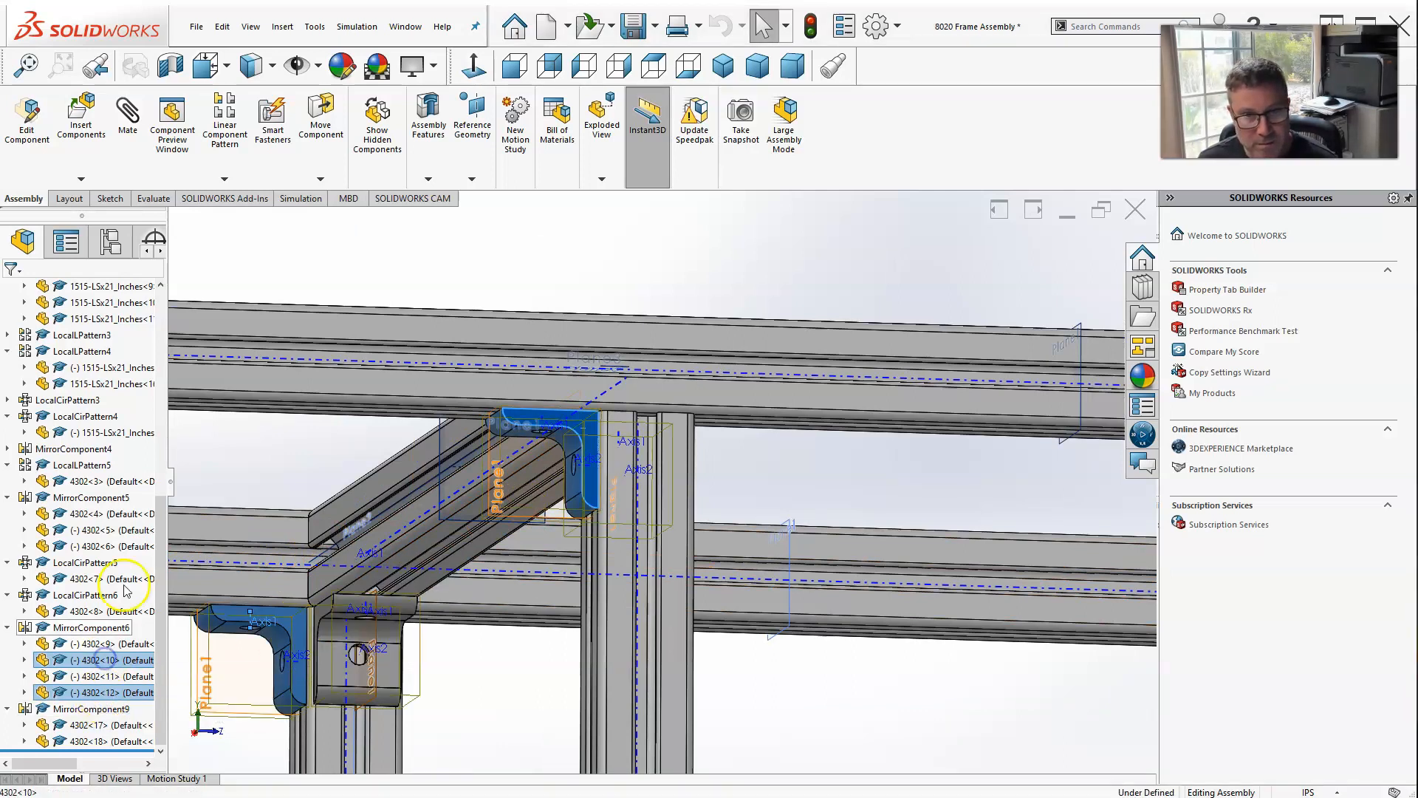
Mirror the two selected brackets about Plane2 of extrusion 1515-LSx21_Inches<9> to the opposite side of the uprights.
{"action": "left_click", "coordinate": [224, 179]}
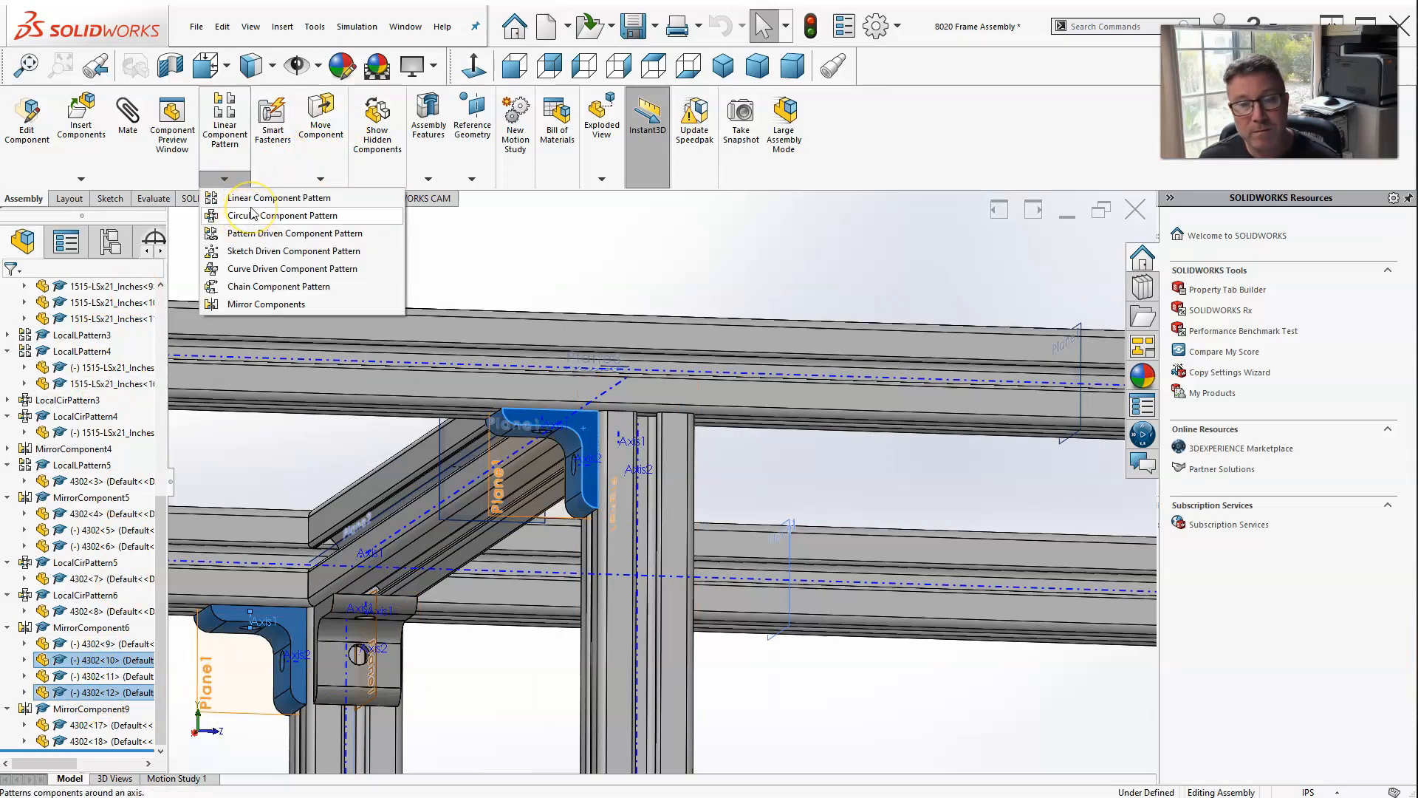
{"action": "left_click", "coordinate": [255, 304]}
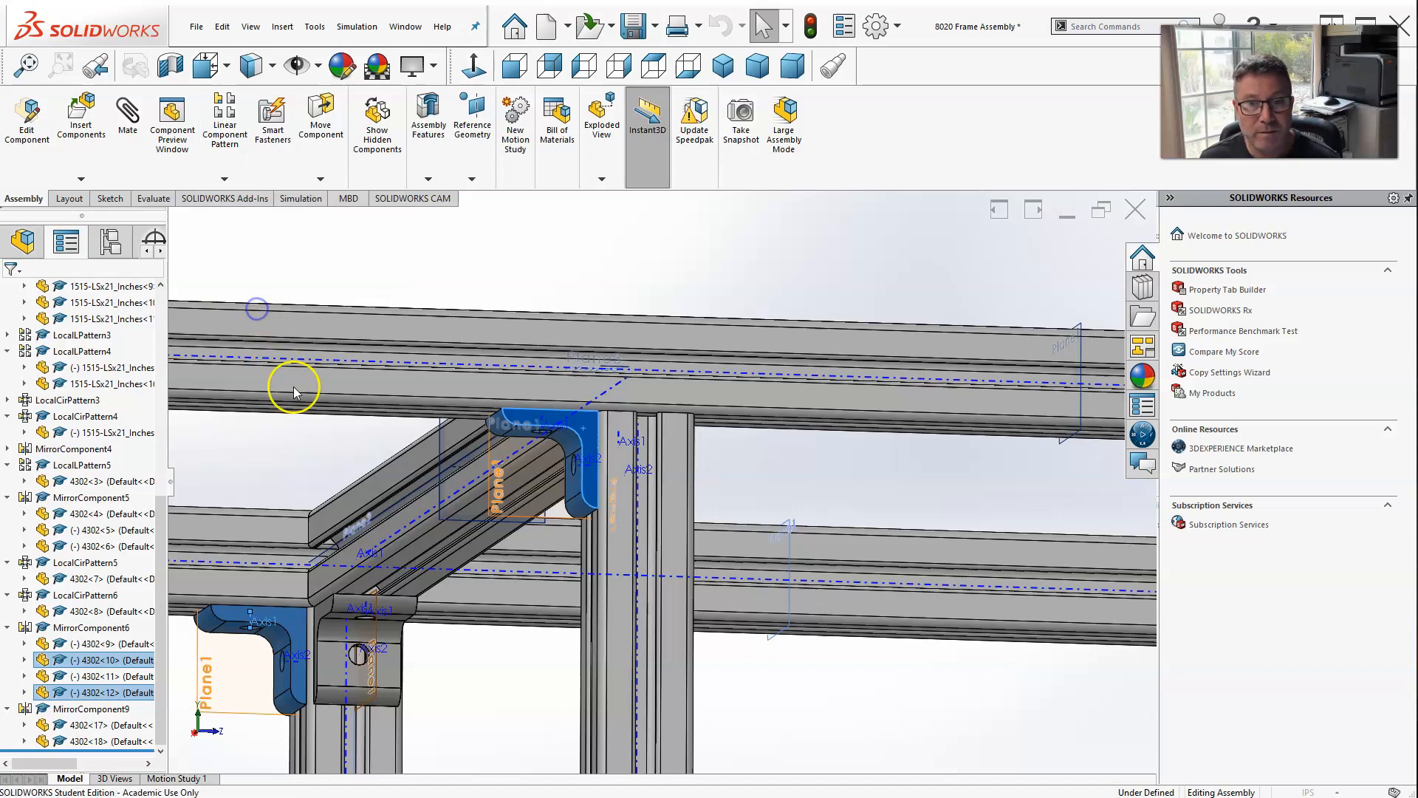
{"action": "middle_click_drag", "start_coordinate": [529, 451], "coordinate": [528, 500]}
{"action": "scroll", "coordinate": [528, 500], "scroll_direction": "down", "scroll_amount": 1}
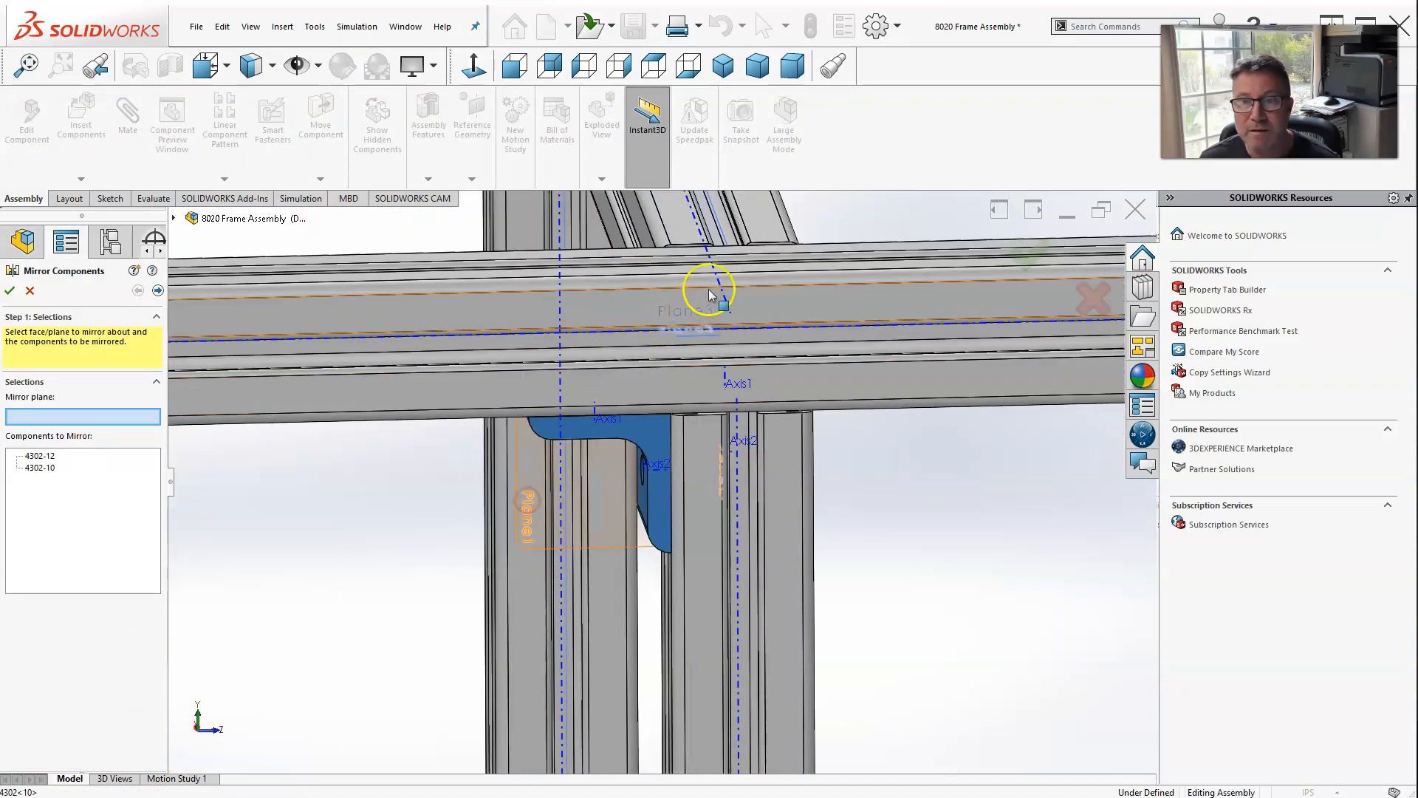
{"action": "left_click", "coordinate": [720, 229]}
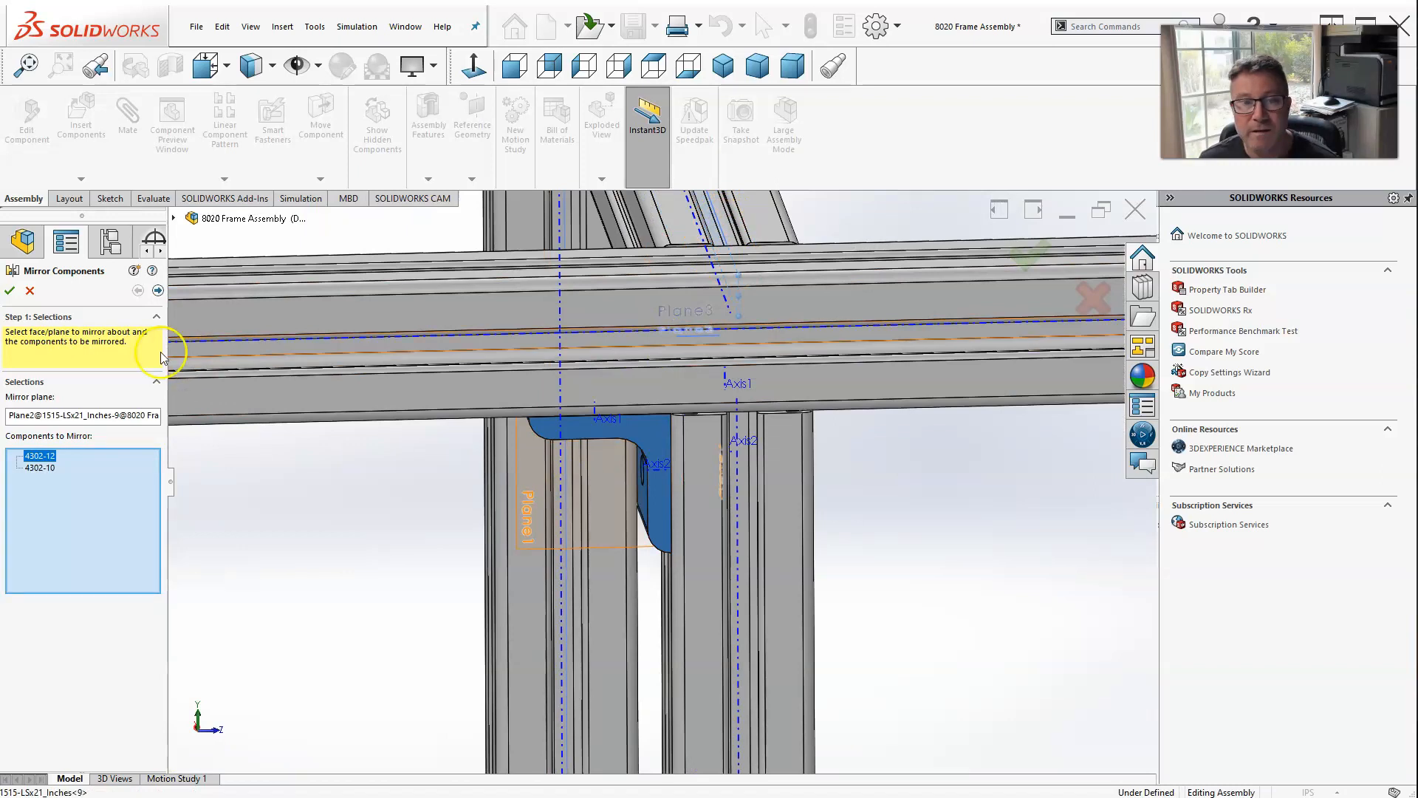
{"action": "left_click", "coordinate": [10, 289]}
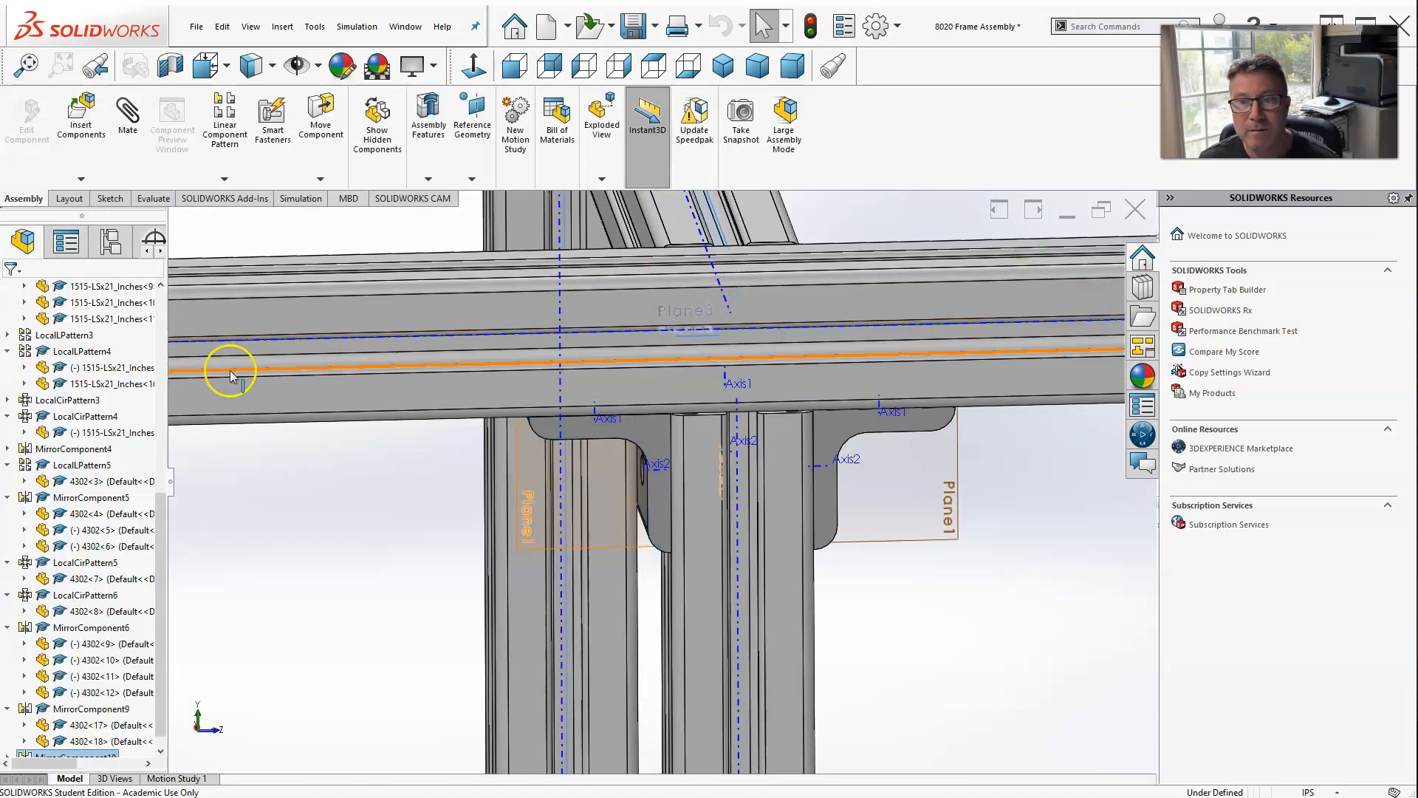
Mirror all the upper-joint 4302 brackets, from 4302<1> through 4302<20>, about Plane1 of upright 1515-LSx21_Inches<11> to the bottom rails.
{"action": "scroll", "coordinate": [293, 370], "scroll_direction": "up", "scroll_amount": 6}
{"action": "middle_click_drag", "start_coordinate": [443, 481], "coordinate": [724, 506]}
{"action": "left_click", "coordinate": [290, 511]}
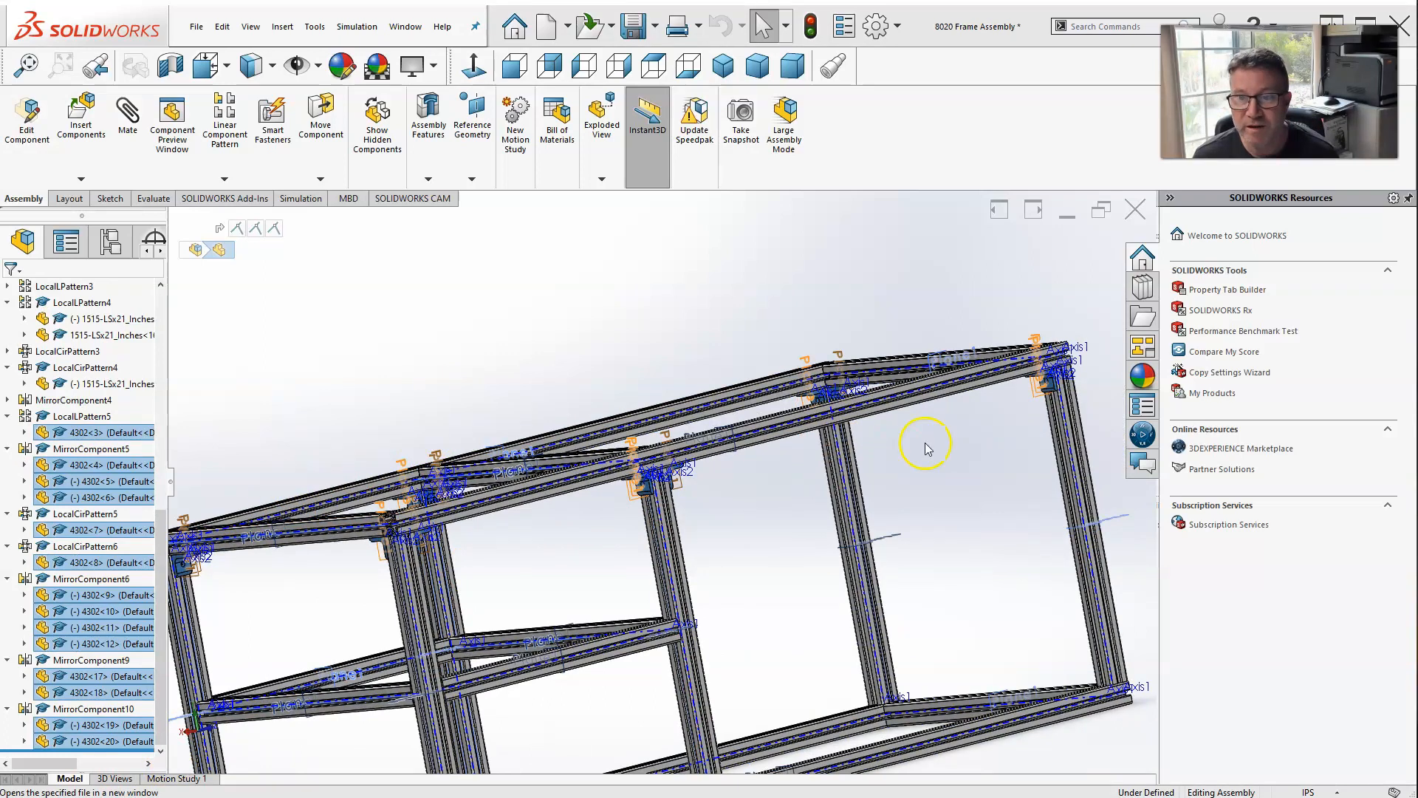
{"action": "left_click", "coordinate": [224, 179]}
{"action": "left_click", "coordinate": [258, 303]}
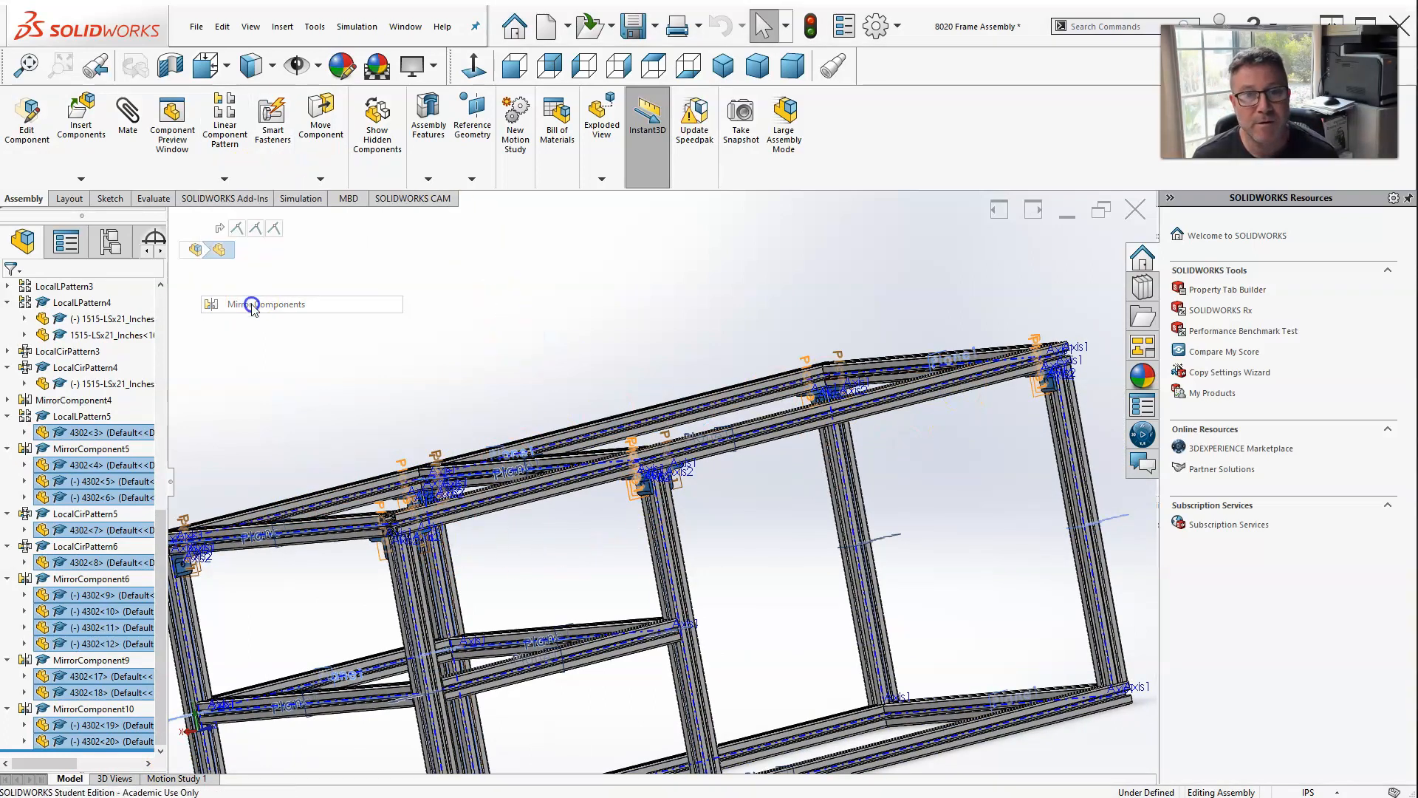
{"action": "left_click", "coordinate": [690, 630]}
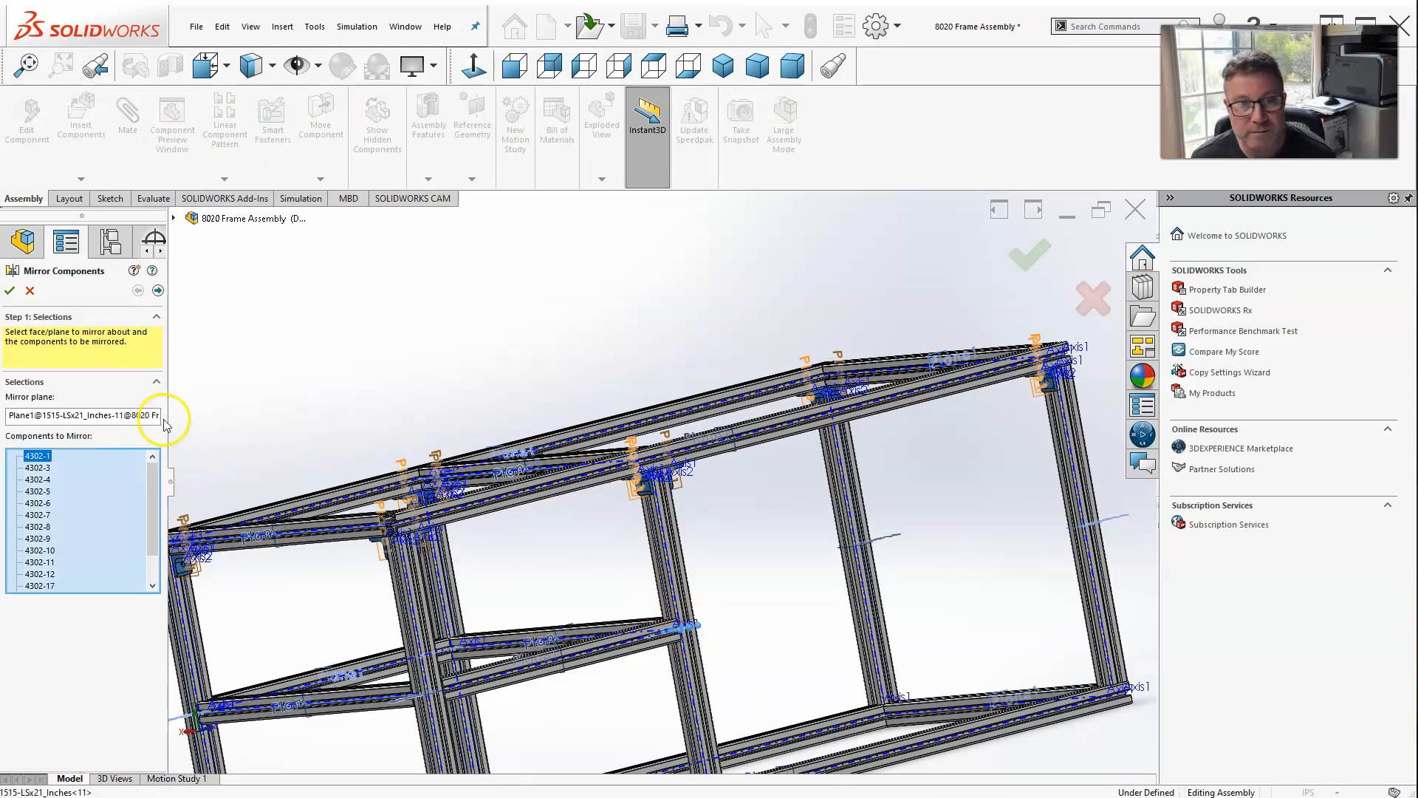
{"action": "left_click", "coordinate": [10, 292]}
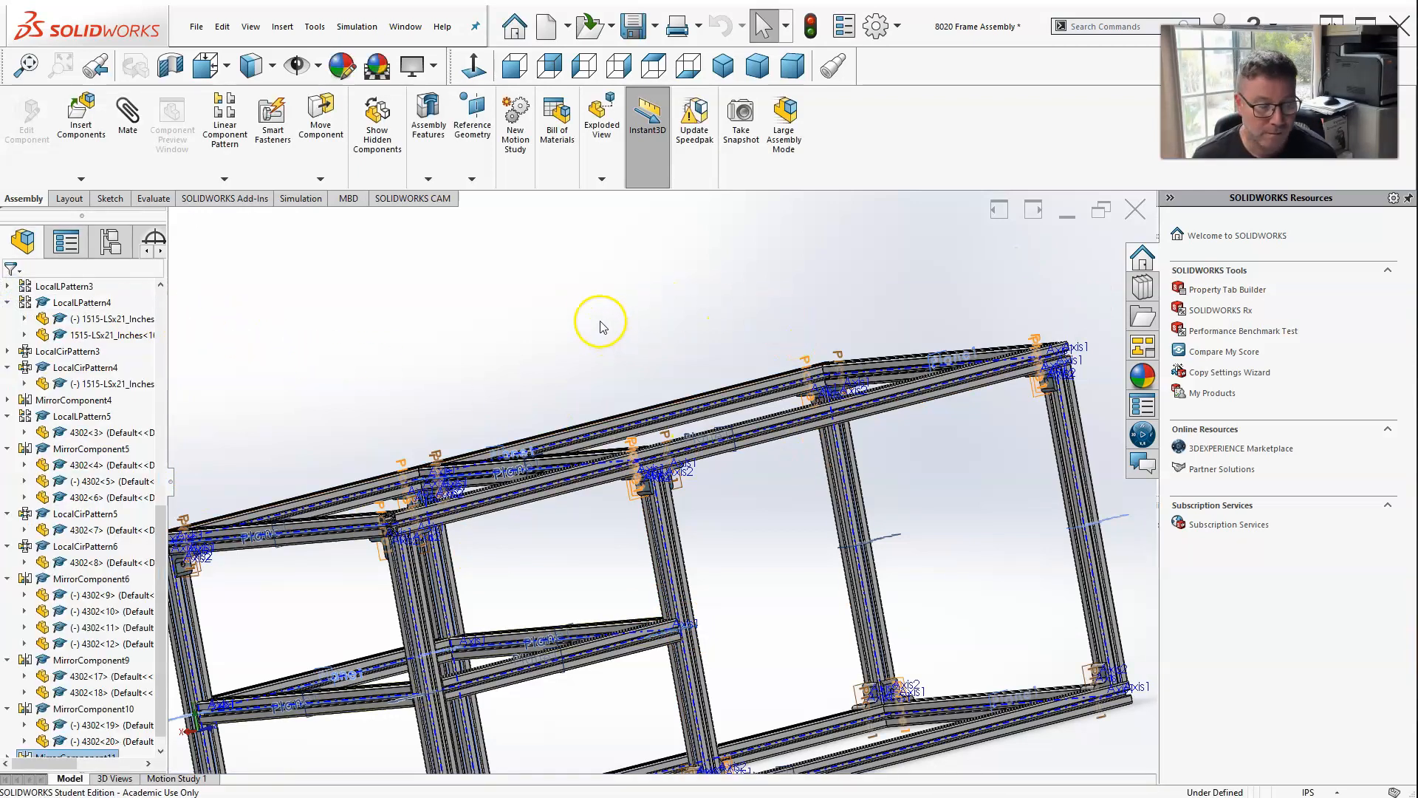
Examine the mirrored brackets at the frame's lower joints and the middle shelf rails that still lack brackets.
{"action": "scroll", "coordinate": [890, 646], "scroll_direction": "up", "scroll_amount": 3}
{"action": "middle_click_drag", "start_coordinate": [880, 627], "coordinate": [783, 645]}
{"action": "scroll", "coordinate": [696, 665], "scroll_direction": "down", "scroll_amount": 6}
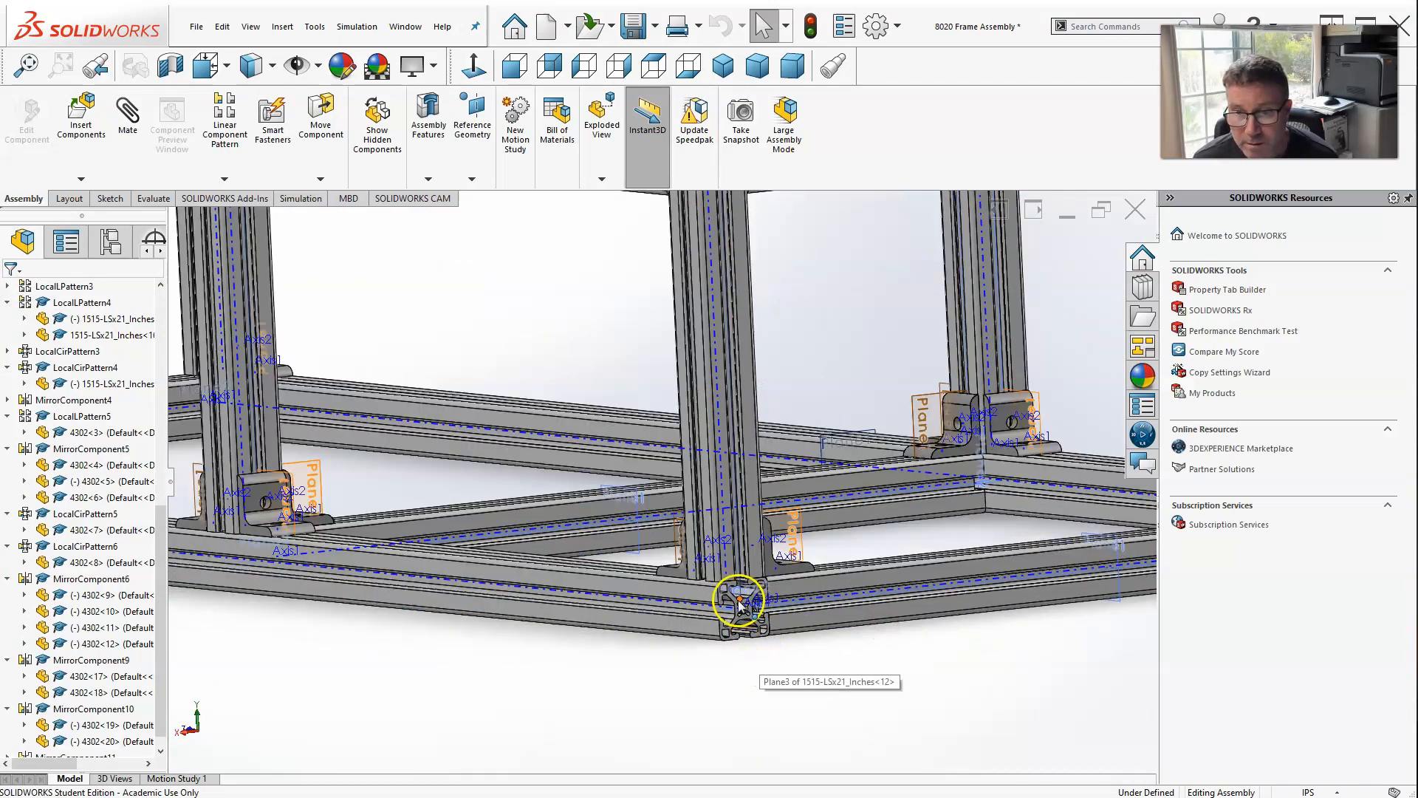
{"action": "scroll", "coordinate": [739, 602], "scroll_direction": "up", "scroll_amount": 10}
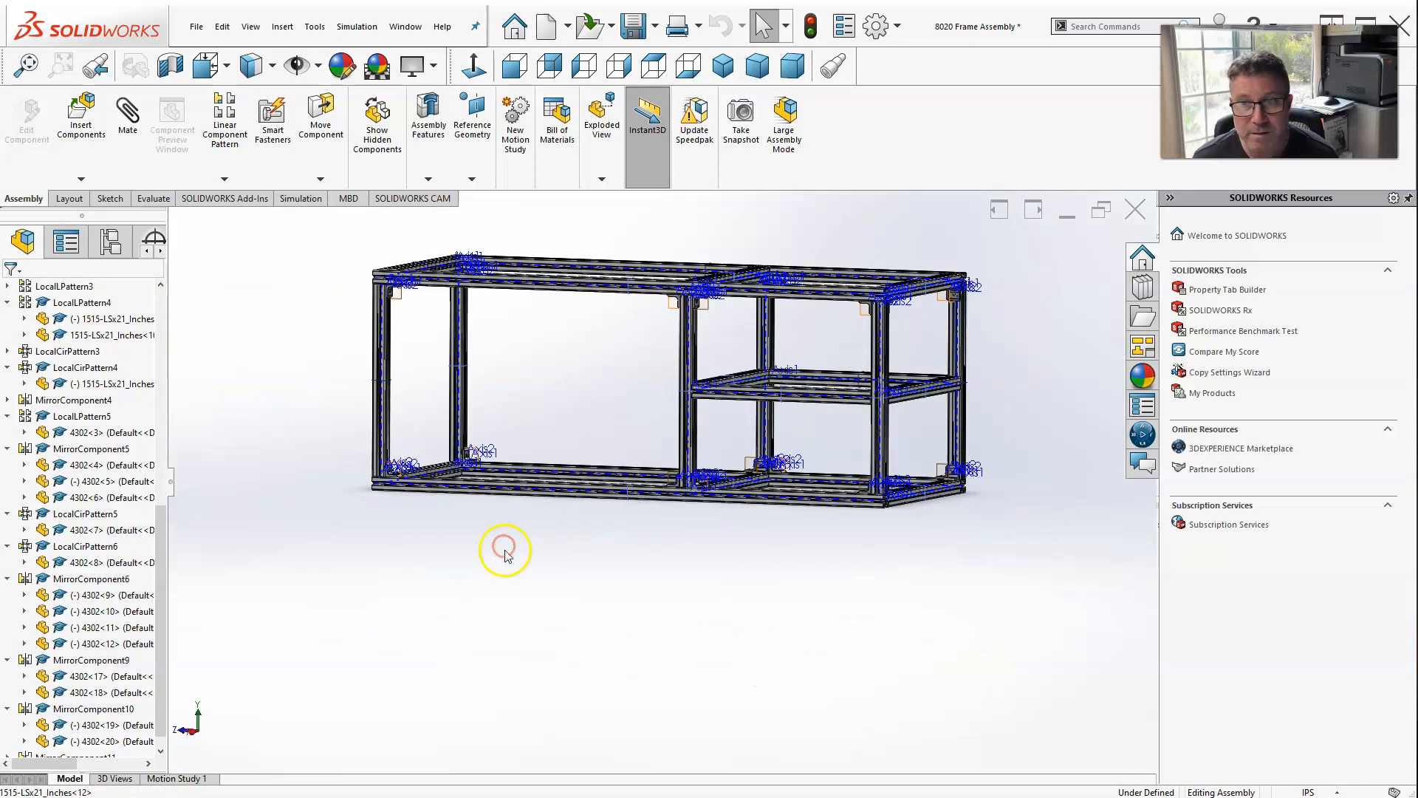
{"action": "scroll", "coordinate": [569, 378], "scroll_direction": "down", "scroll_amount": 5}
{"action": "scroll", "coordinate": [674, 402], "scroll_direction": "up", "scroll_amount": 5}
{"action": "scroll", "coordinate": [853, 490], "scroll_direction": "down", "scroll_amount": 5}
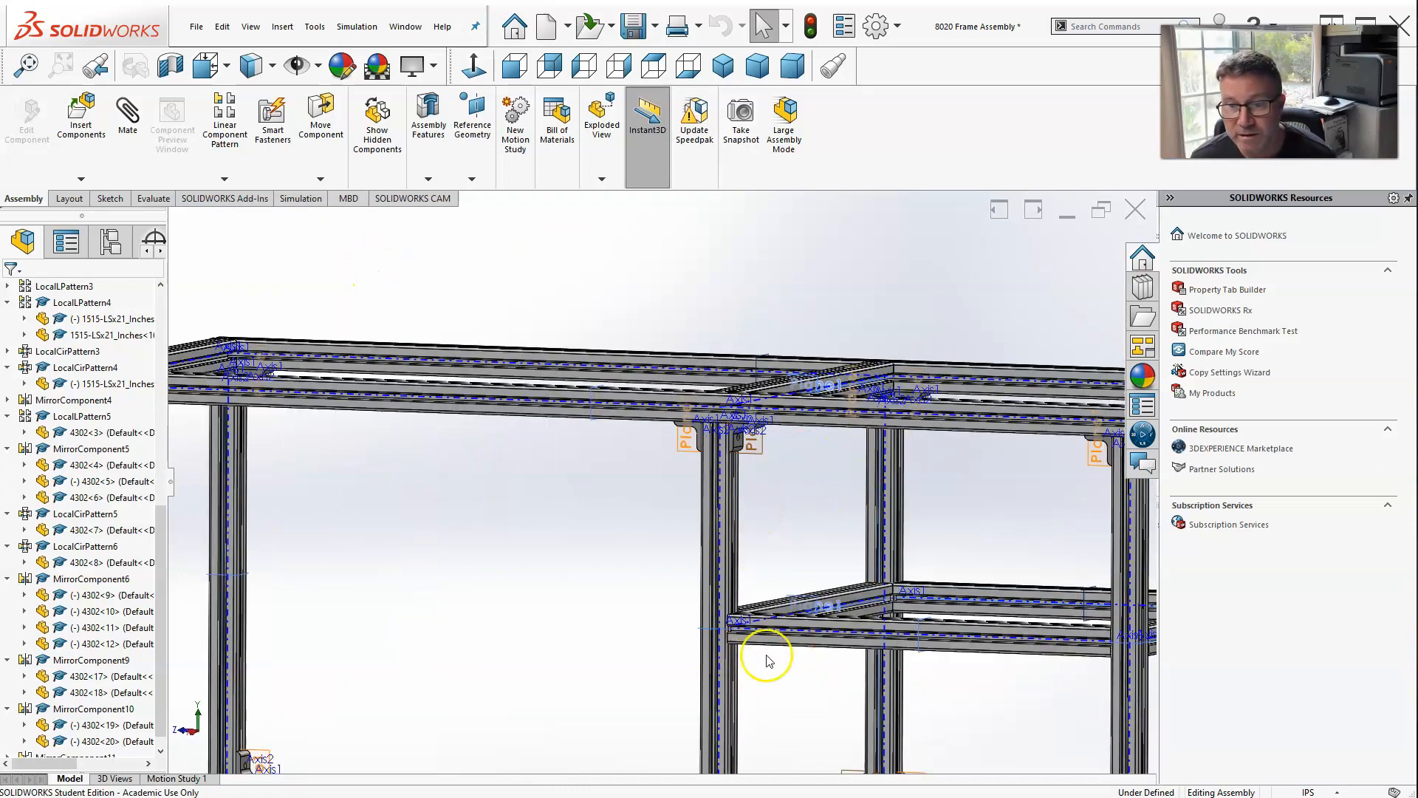
{"action": "scroll", "coordinate": [739, 628], "scroll_direction": "up", "scroll_amount": 5}
{"action": "scroll", "coordinate": [912, 573], "scroll_direction": "down", "scroll_amount": 4}
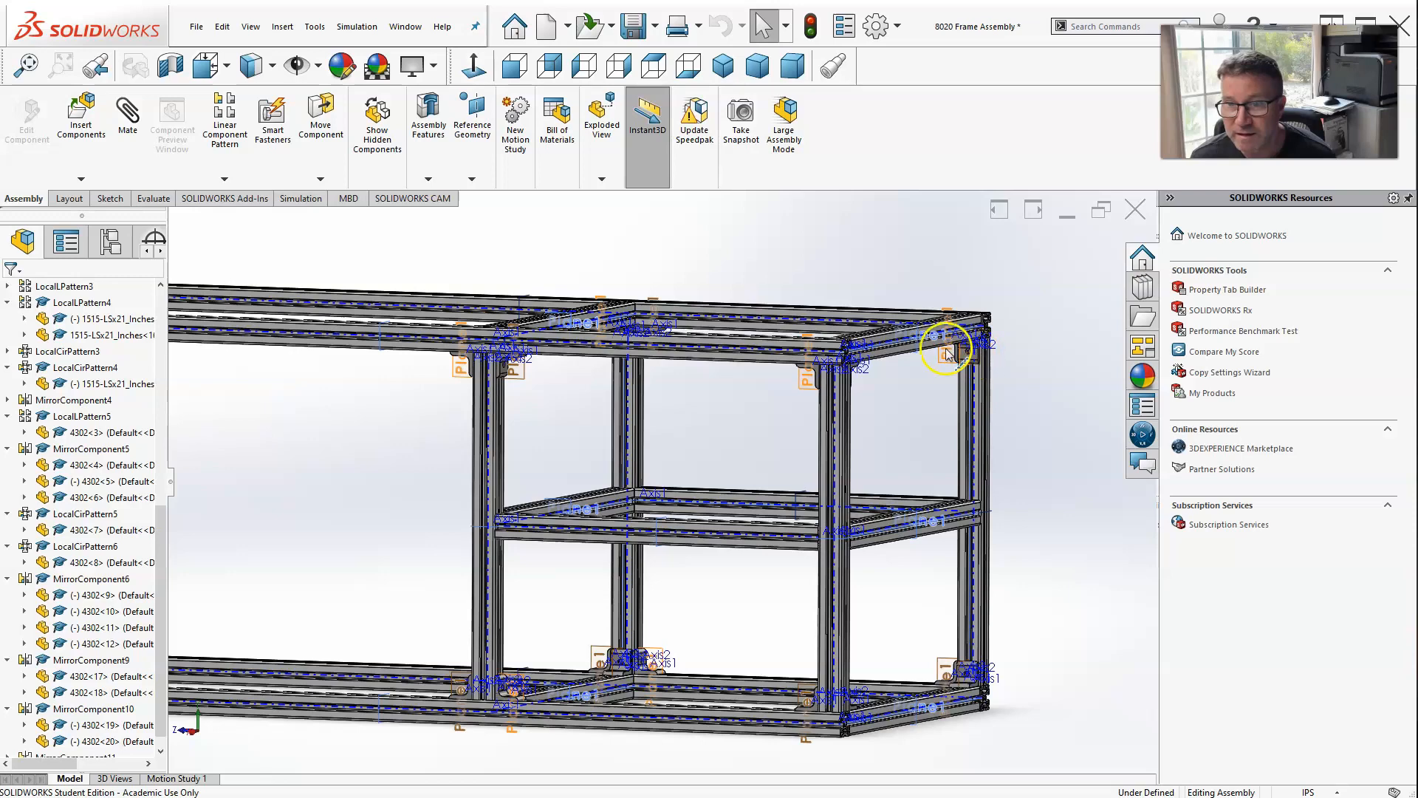
{"action": "middle_click_drag", "start_coordinate": [649, 475], "coordinate": [557, 365]}
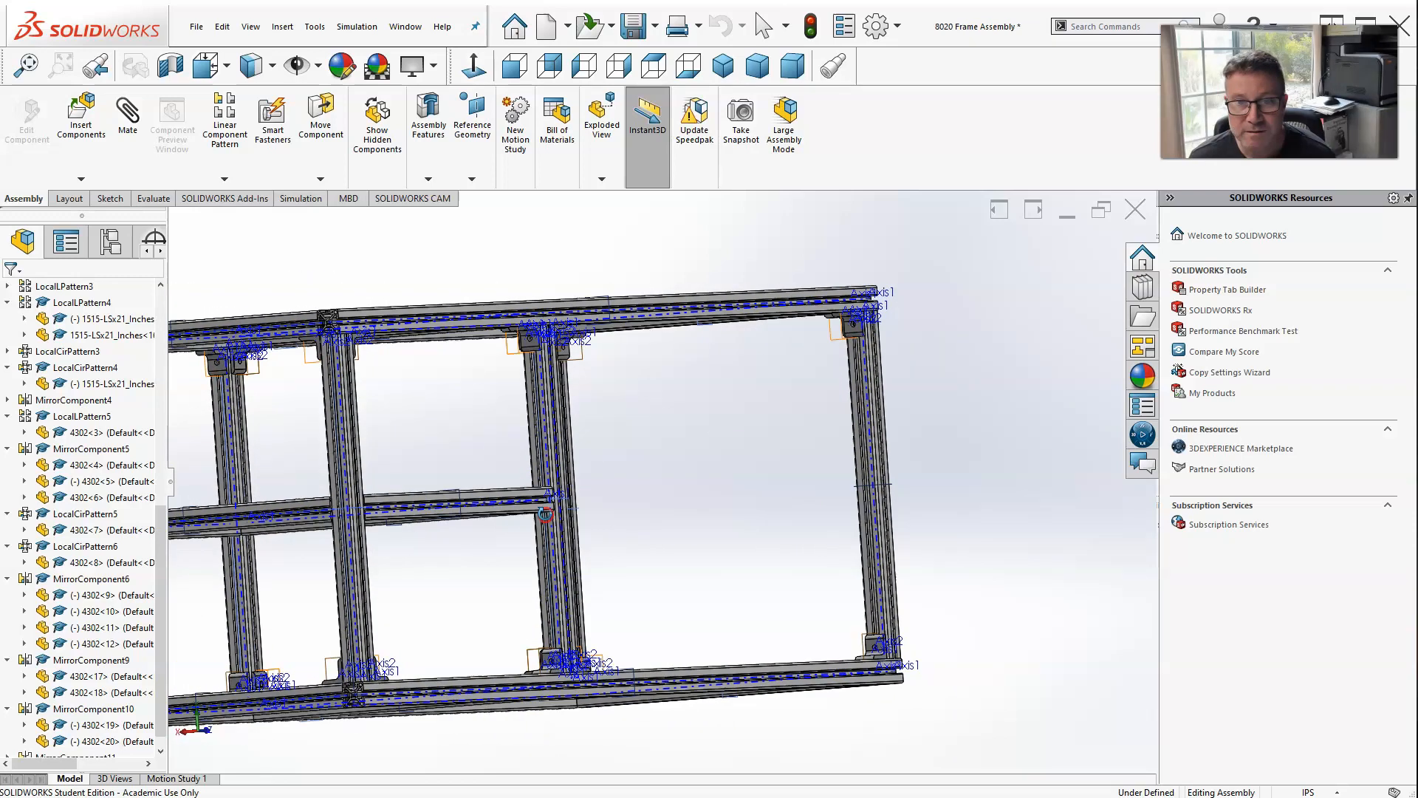
Inspect the brackets under the upper rails around the shelf section's uprights from several sides.
{"action": "scroll", "coordinate": [557, 365], "scroll_direction": "down", "scroll_amount": 6}
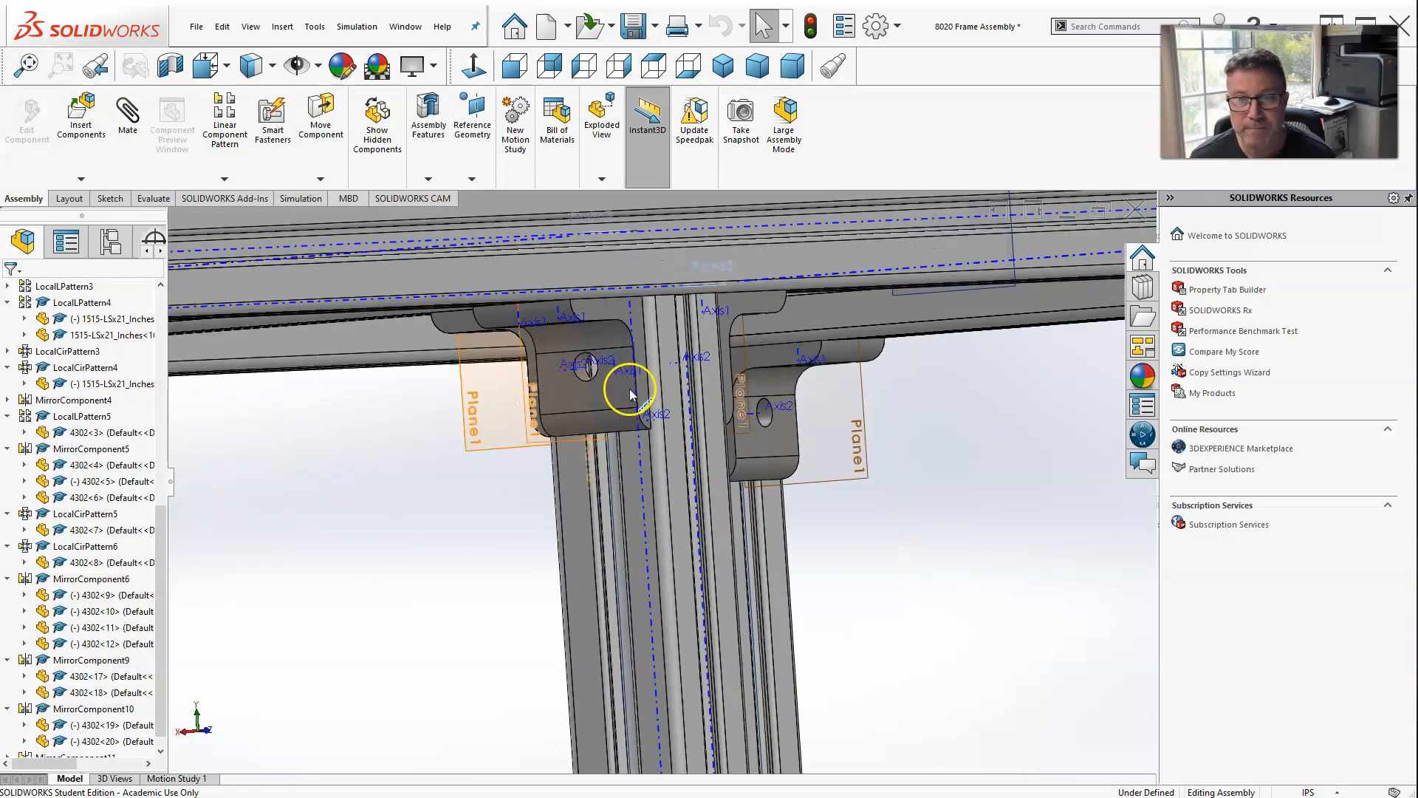
{"action": "left_click", "coordinate": [618, 423]}
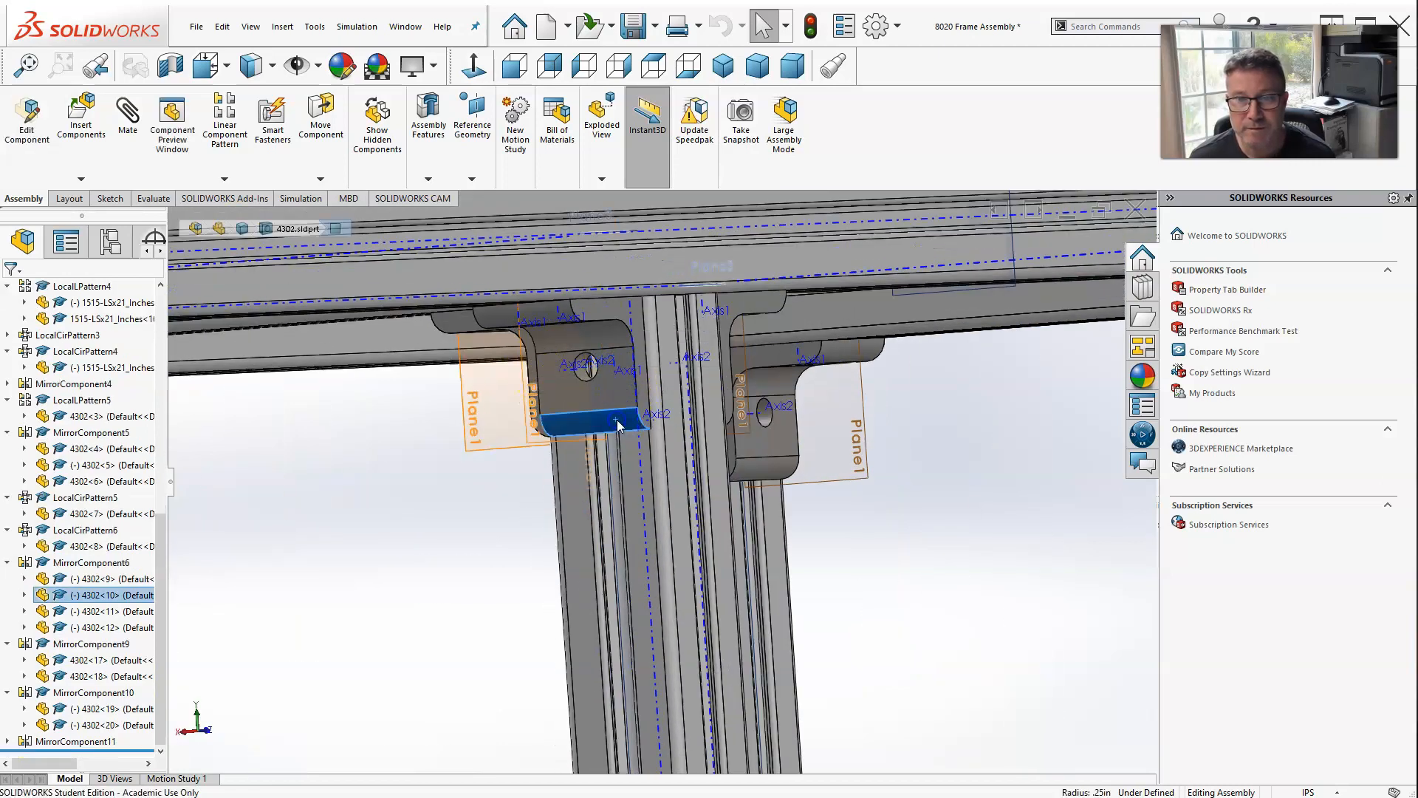
{"action": "scroll", "coordinate": [484, 489], "scroll_direction": "up", "scroll_amount": 5}
{"action": "middle_click_drag", "start_coordinate": [267, 495], "coordinate": [355, 480]}
{"action": "scroll", "coordinate": [436, 473], "scroll_direction": "up", "scroll_amount": 6}
{"action": "middle_click_drag", "start_coordinate": [442, 492], "coordinate": [474, 497]}
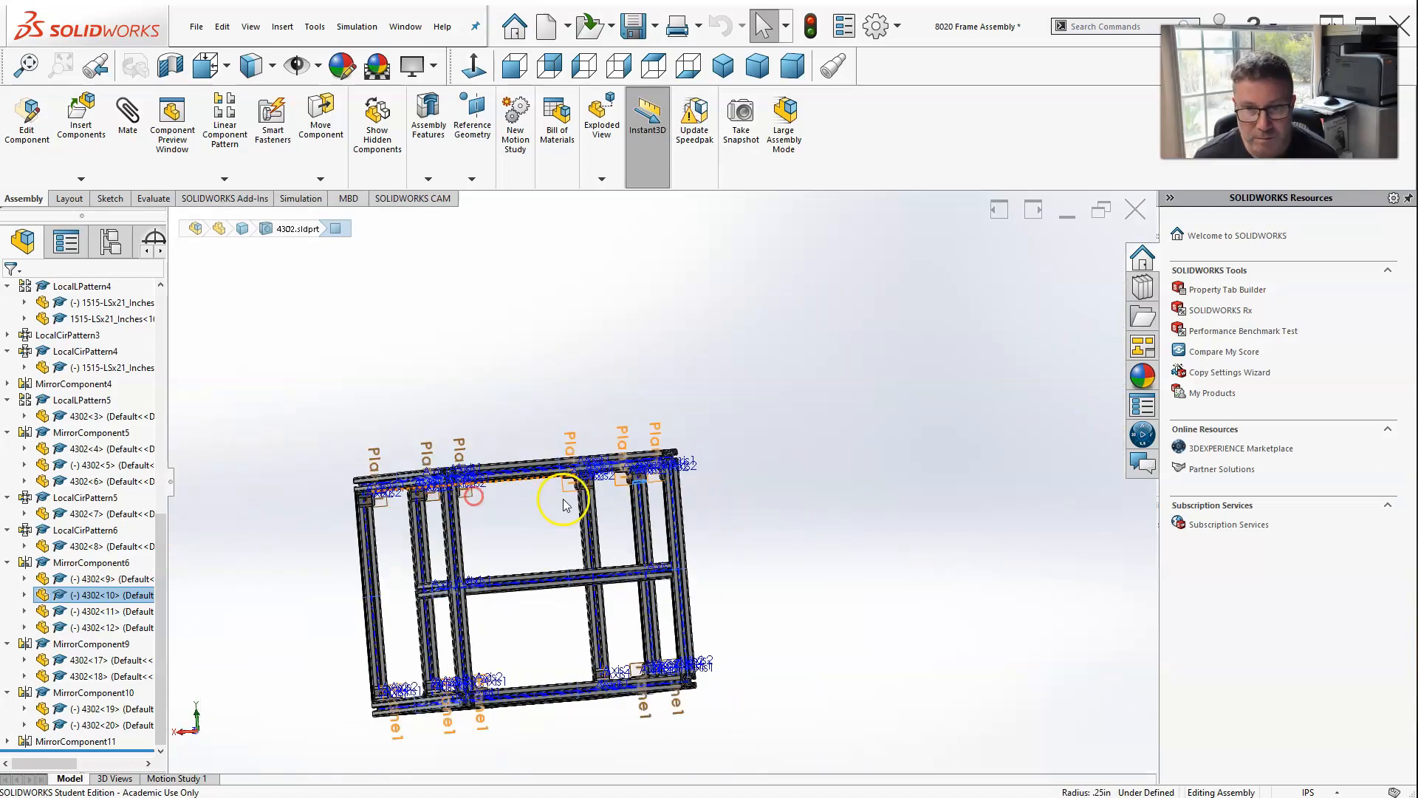
{"action": "scroll", "coordinate": [566, 505], "scroll_direction": "down", "scroll_amount": 8}
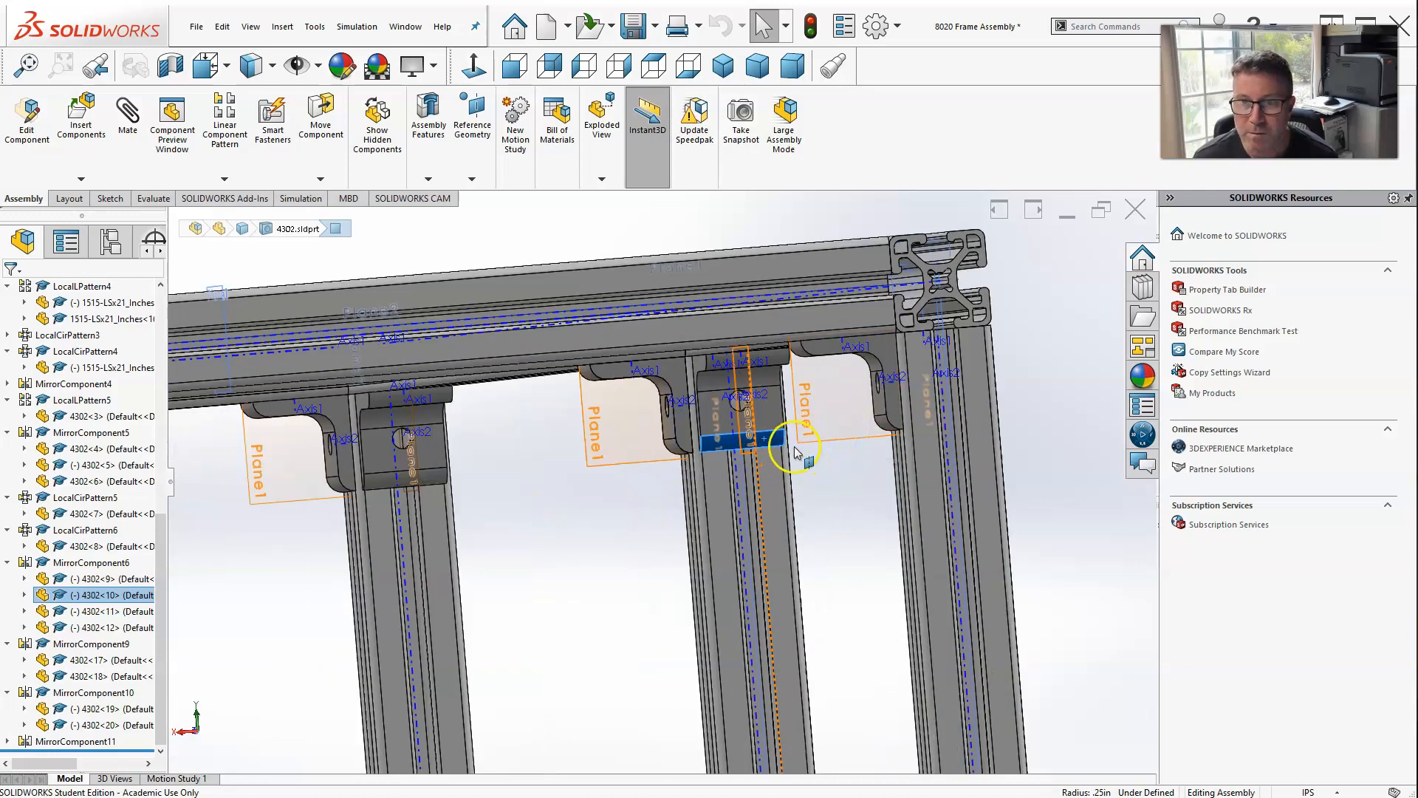
{"action": "scroll", "coordinate": [796, 452], "scroll_direction": "up", "scroll_amount": 8}
{"action": "mouse_move", "coordinate": [705, 503]}
{"action": "middle_mouse_down"}
{"action": "mouse_move", "coordinate": [703, 517]}
{"action": "mouse_move", "coordinate": [707, 490]}
{"action": "middle_mouse_up"}
{"action": "scroll", "coordinate": [707, 490], "scroll_direction": "down", "scroll_amount": 10}
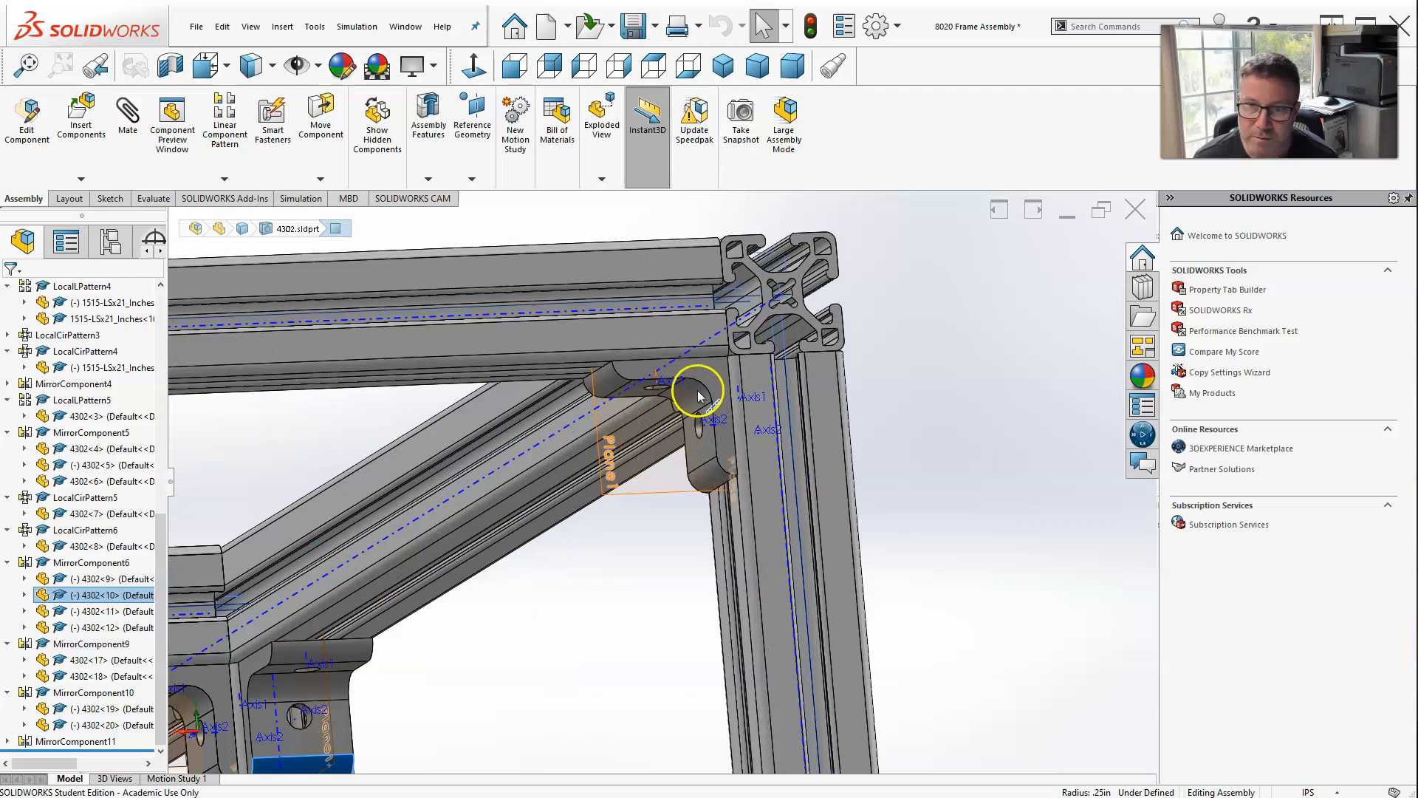
Select the original bracket 4302<1> together with brackets 4302<10>, 4302<9> and 4302<8> at the shelf section's upper joints.
{"action": "left_click", "coordinate": [697, 392]}
{"action": "left_click", "coordinate": [710, 379]}
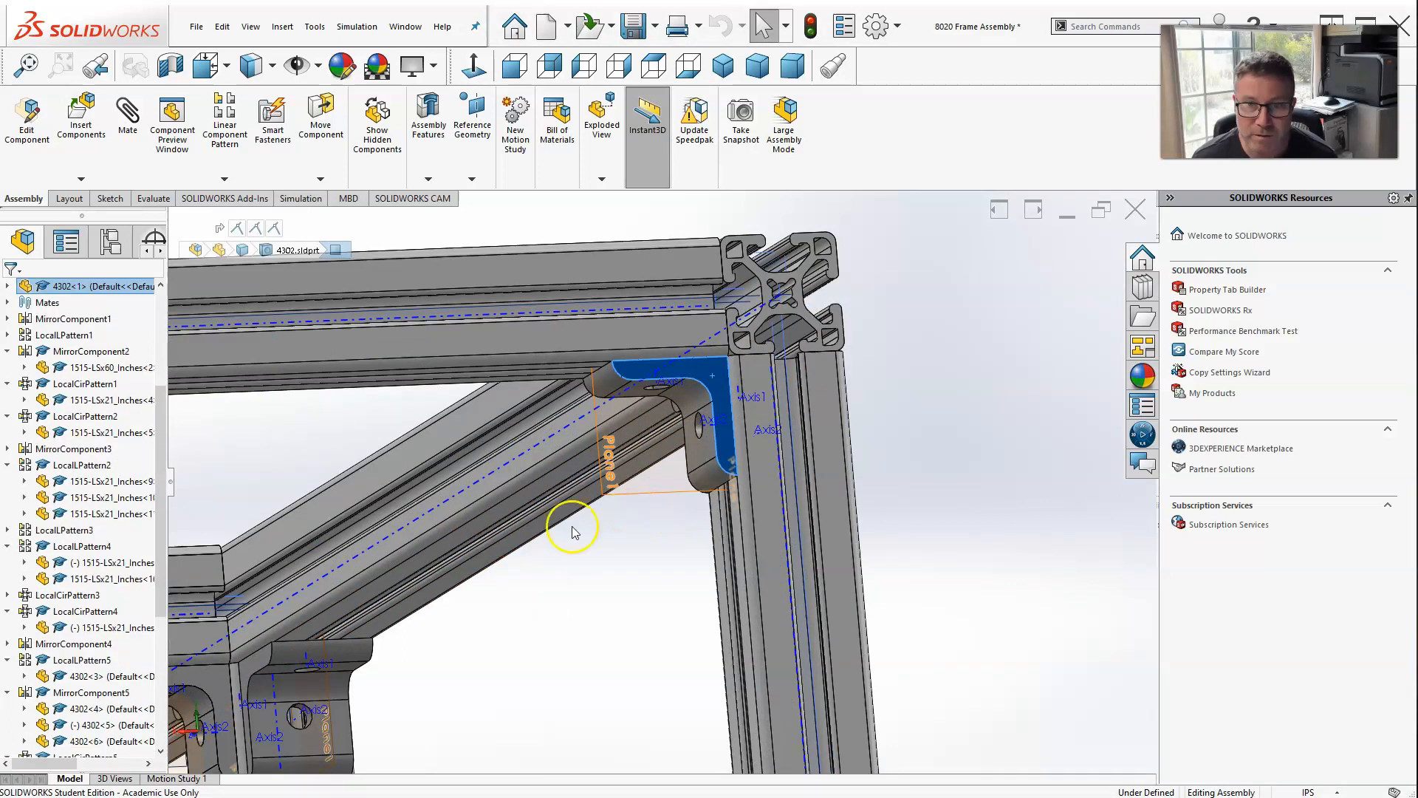
{"action": "left_click", "coordinate": [356, 650], "text": "ctrl"}
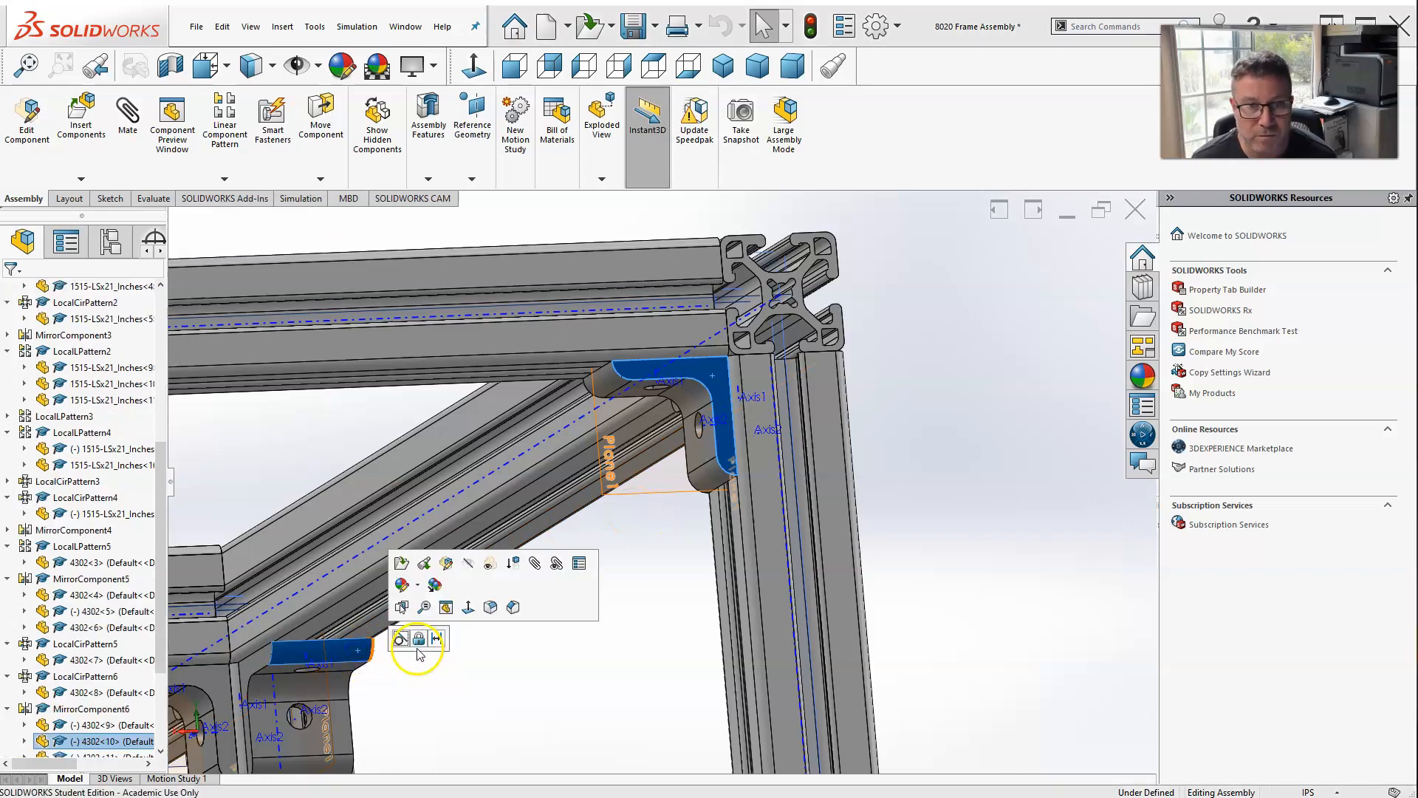
{"action": "scroll", "coordinate": [623, 573], "scroll_direction": "up", "scroll_amount": 3}
{"action": "middle_click_drag", "start_coordinate": [623, 573], "coordinate": [702, 557]}
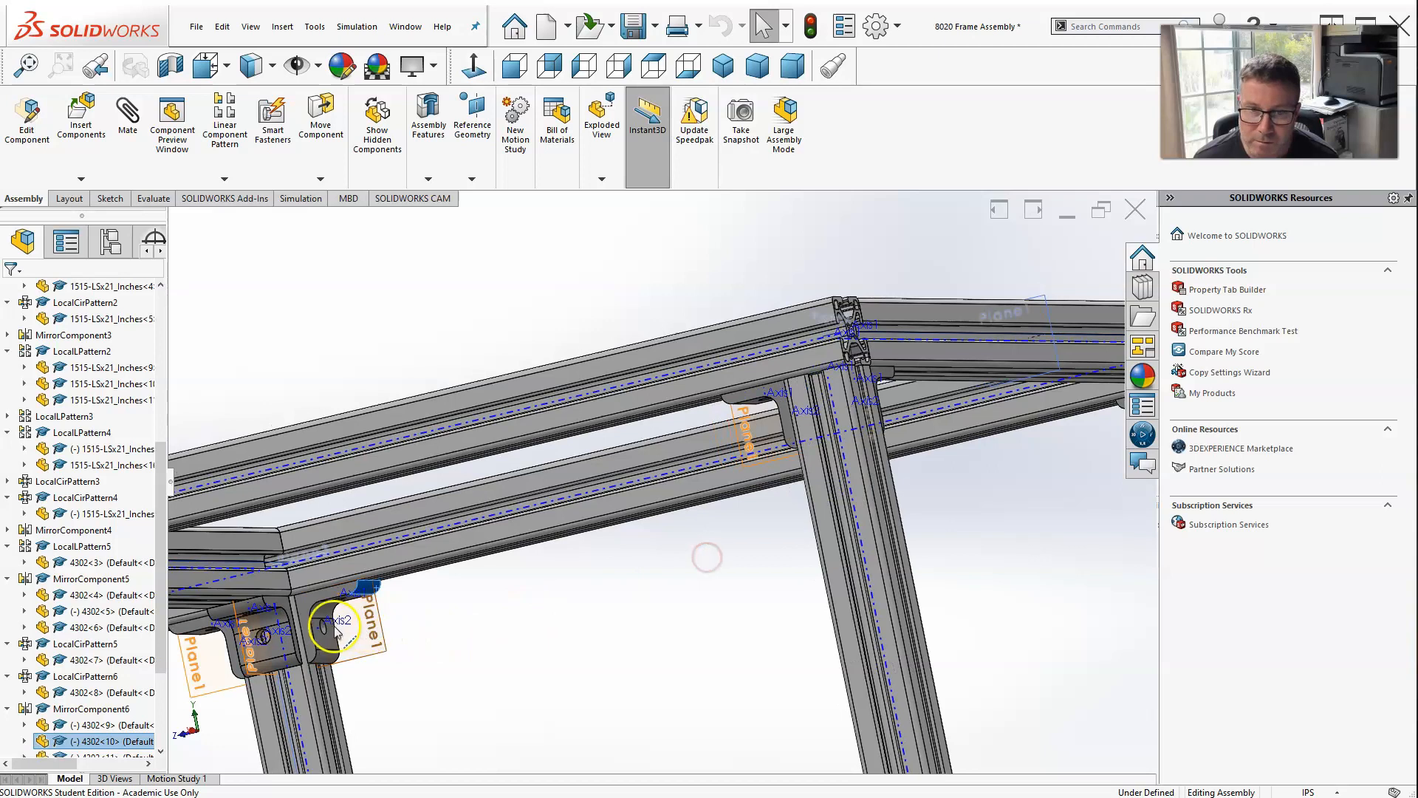
{"action": "scroll", "coordinate": [297, 619], "scroll_direction": "down", "scroll_amount": 4}
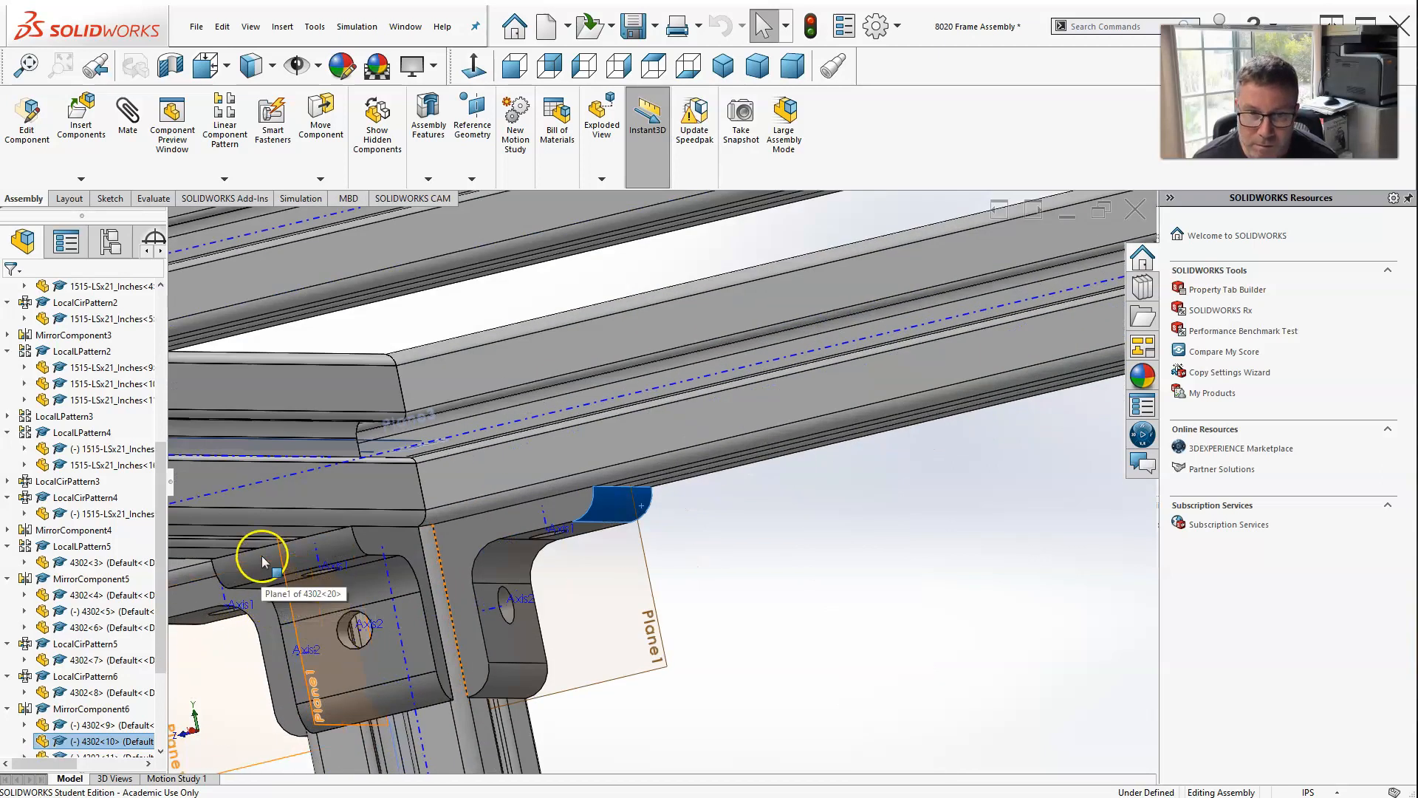
{"action": "left_click", "coordinate": [265, 559], "text": "ctrl"}
{"action": "scroll", "coordinate": [650, 510], "scroll_direction": "up", "scroll_amount": 7}
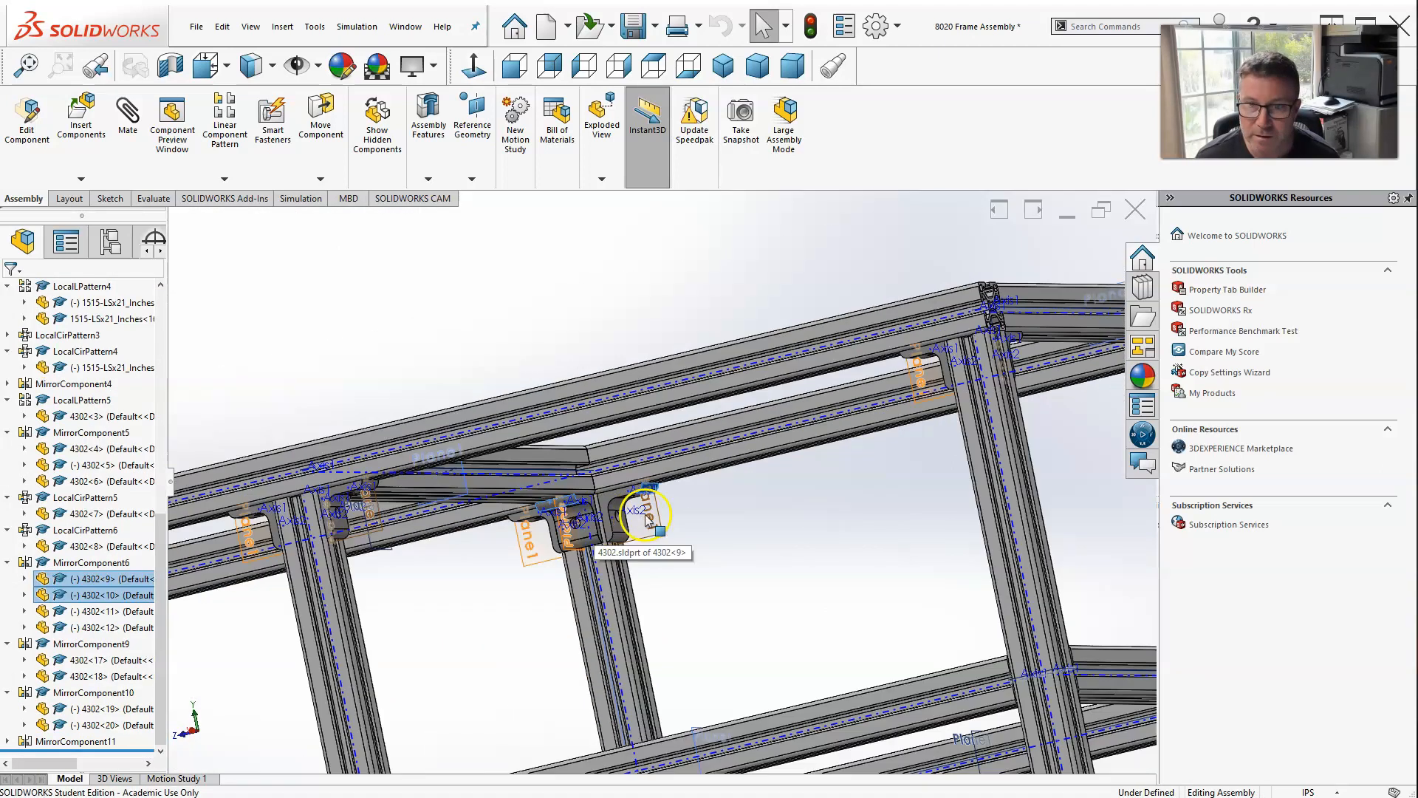
{"action": "scroll", "coordinate": [868, 464], "scroll_direction": "down", "scroll_amount": 8}
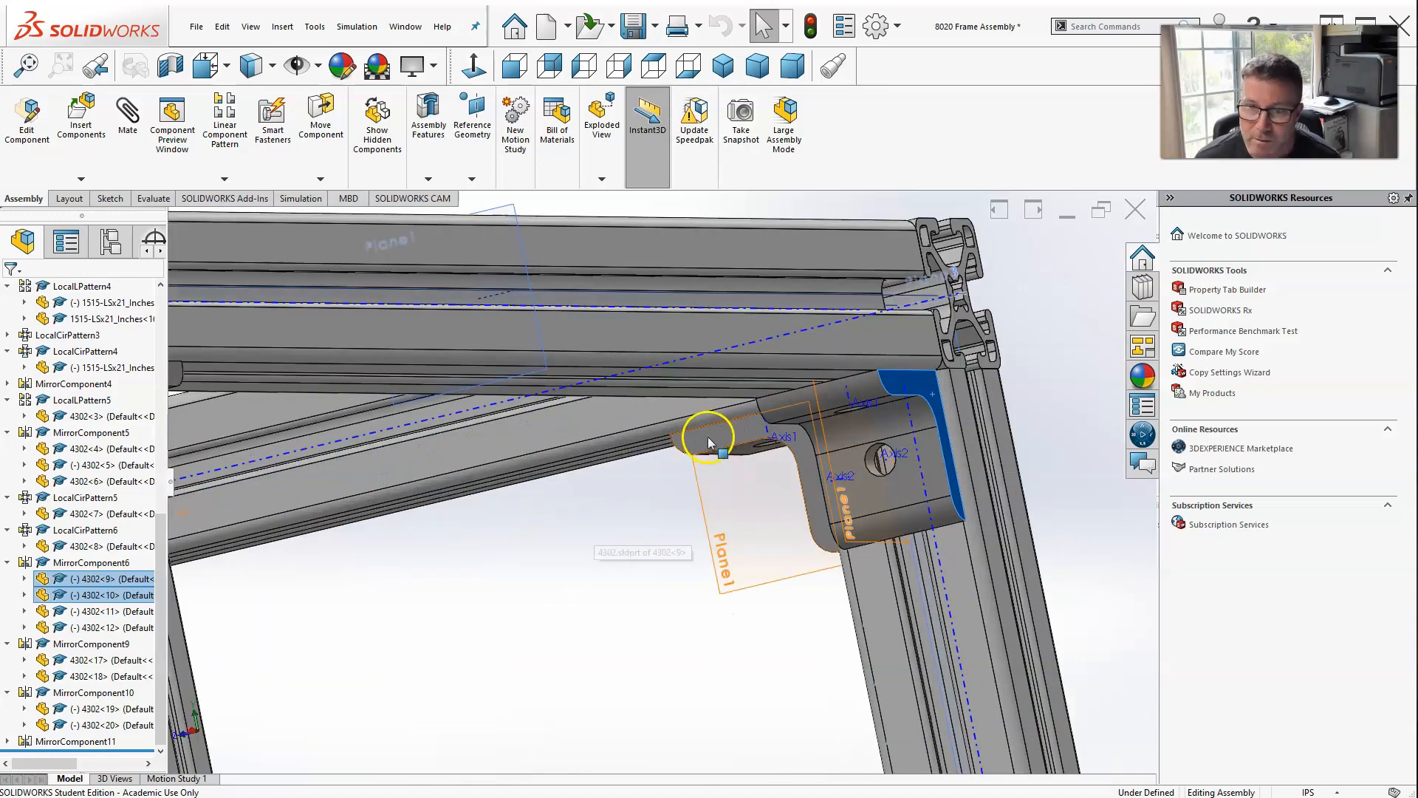
{"action": "left_click", "coordinate": [708, 438], "text": "ctrl"}
Add brackets 4302<4>, 4302<7>, 4302<12> and 4302<11> under the shelf section's upper rails to the selection.
{"action": "scroll", "coordinate": [708, 438], "scroll_direction": "up", "scroll_amount": 8}
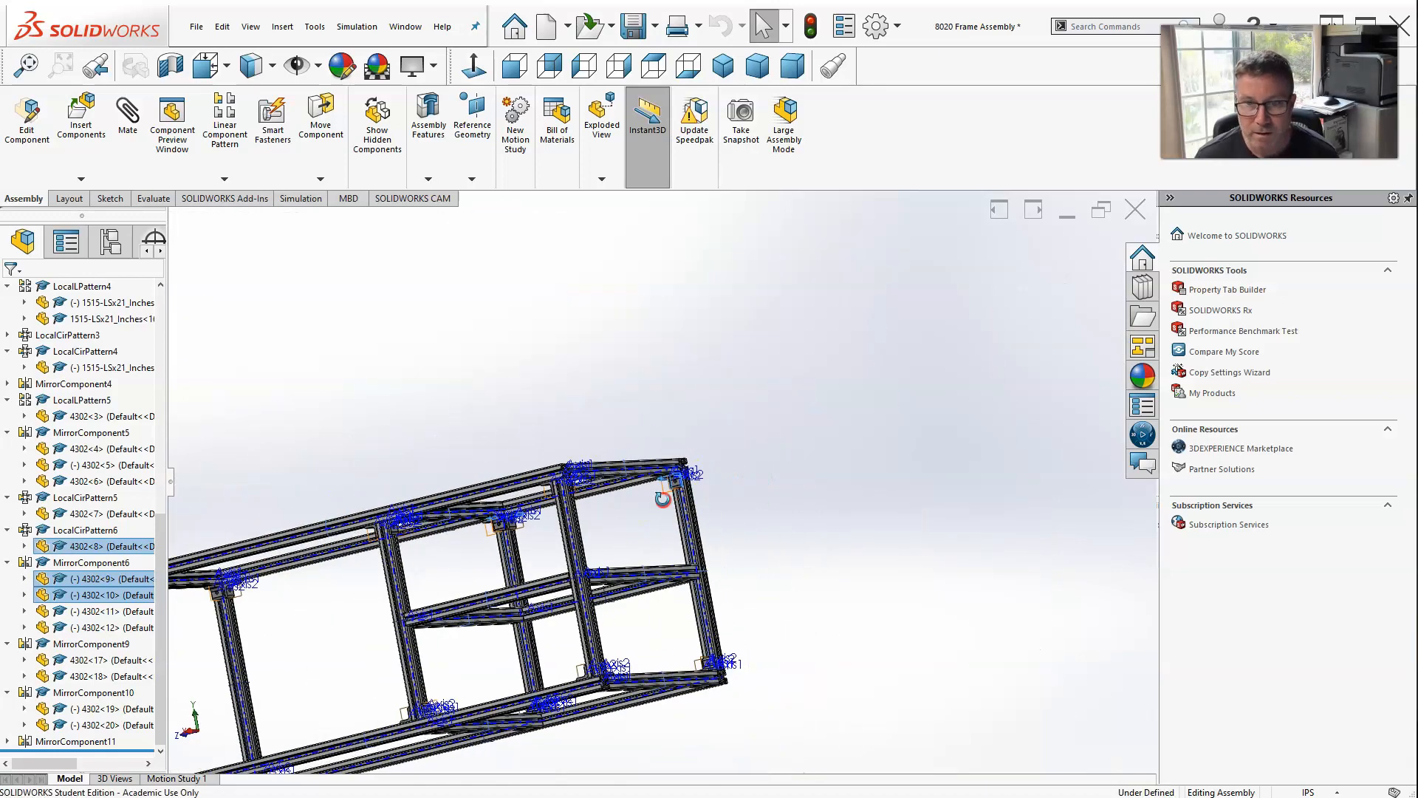
{"action": "scroll", "coordinate": [202, 538], "scroll_direction": "down", "scroll_amount": 8}
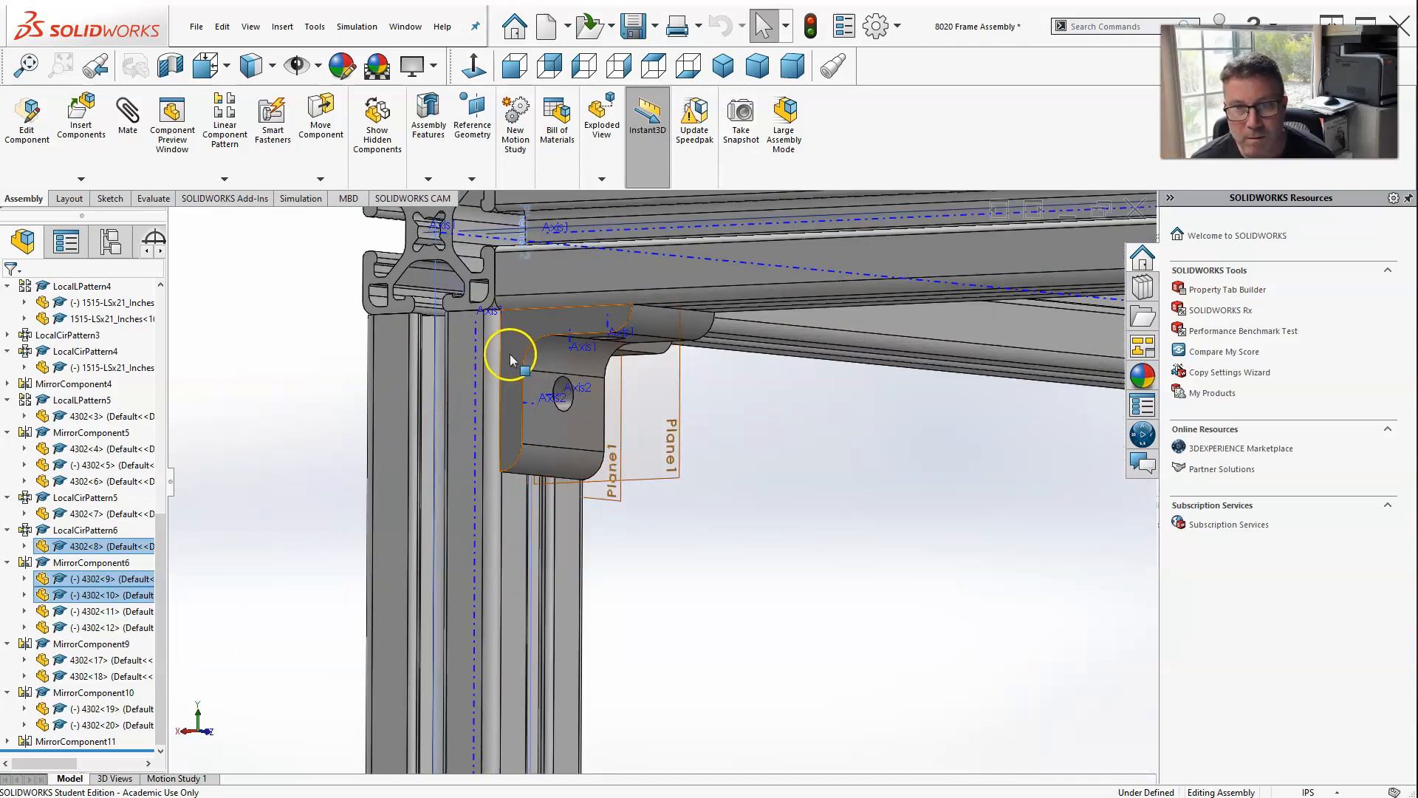
{"action": "left_click", "coordinate": [517, 399], "text": "ctrl"}
{"action": "scroll", "coordinate": [655, 361], "scroll_direction": "down", "scroll_amount": 5}
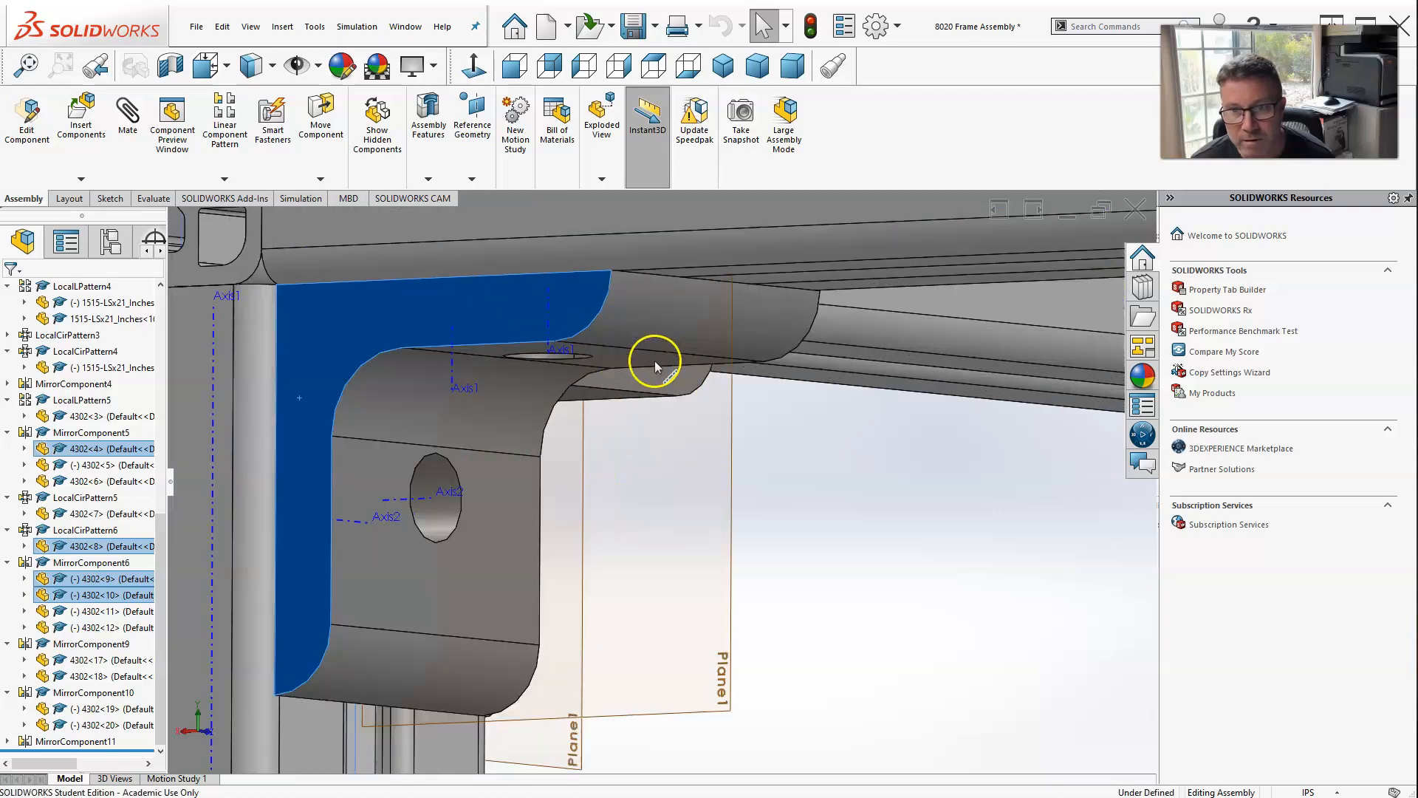
{"action": "left_click", "coordinate": [675, 393], "text": "ctrl"}
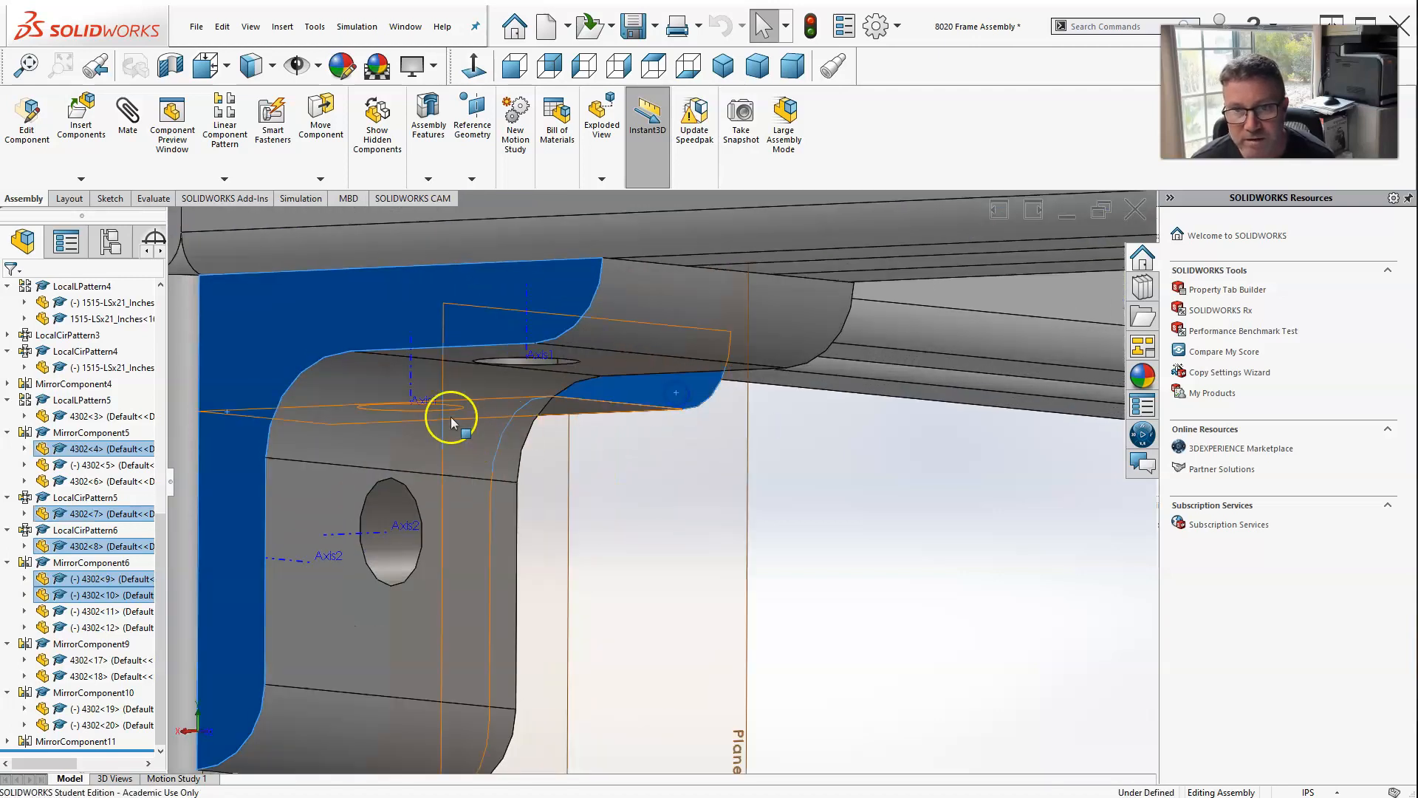
{"action": "scroll", "coordinate": [450, 414], "scroll_direction": "up", "scroll_amount": 10}
{"action": "scroll", "coordinate": [871, 537], "scroll_direction": "down", "scroll_amount": 7}
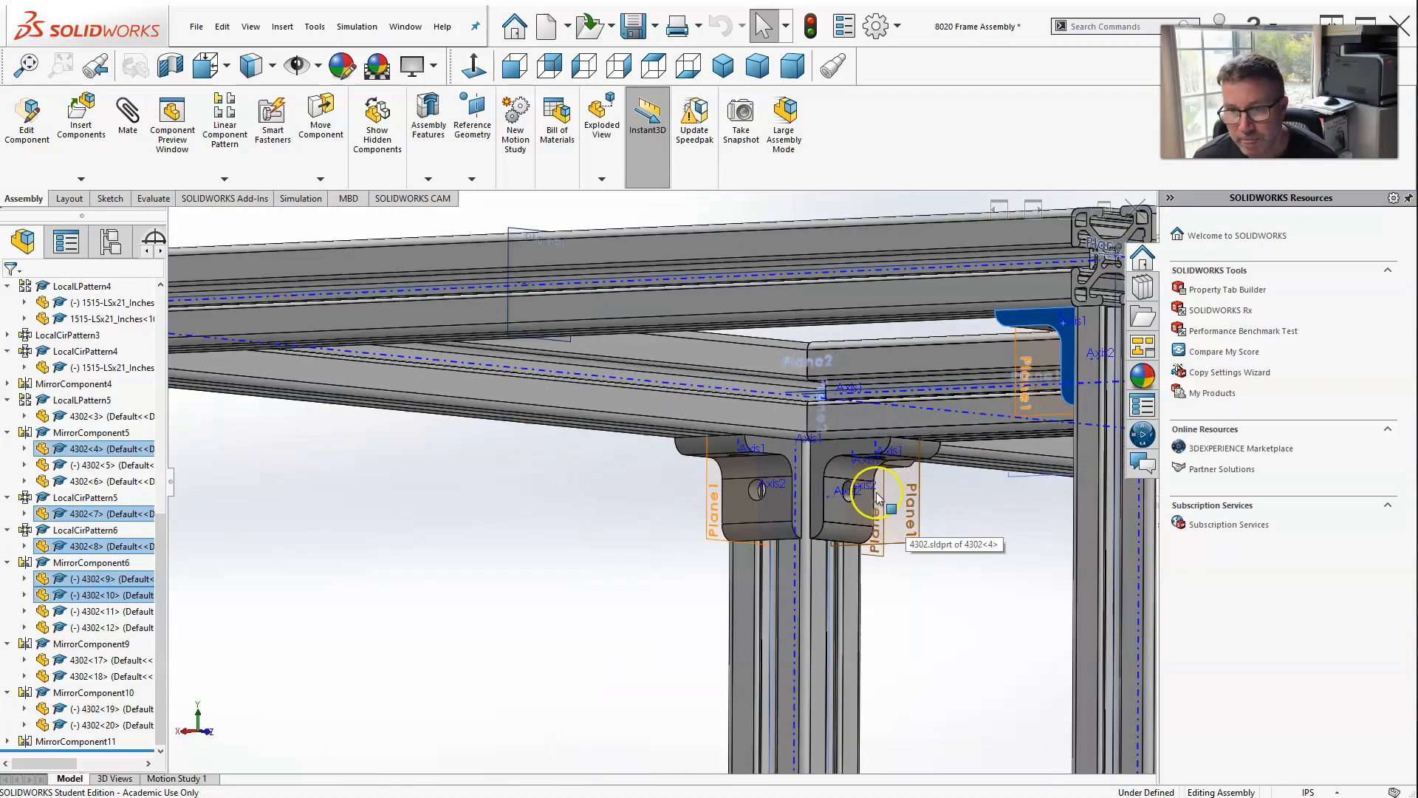
{"action": "left_click", "coordinate": [710, 452], "text": "ctrl"}
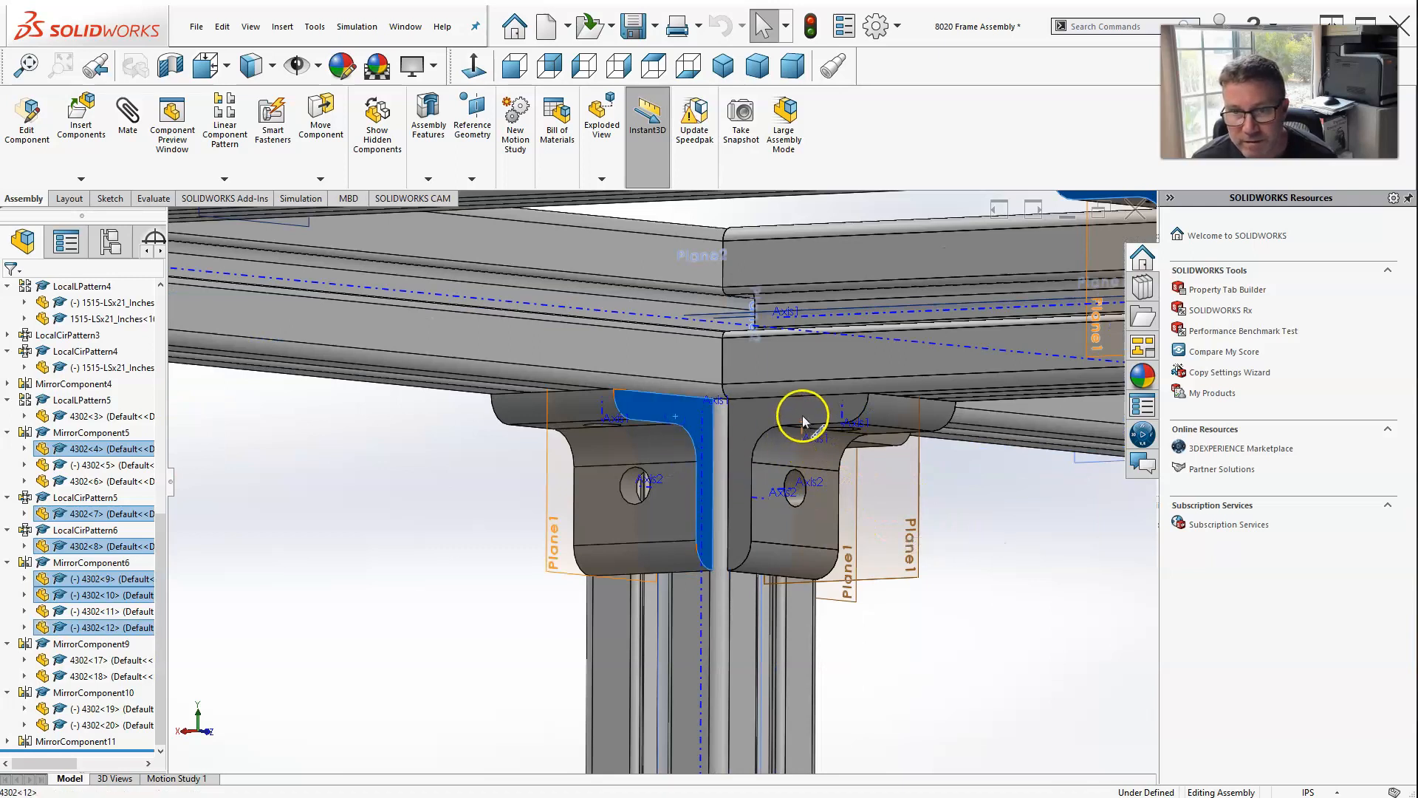
{"action": "left_click", "coordinate": [770, 411], "text": "ctrl"}
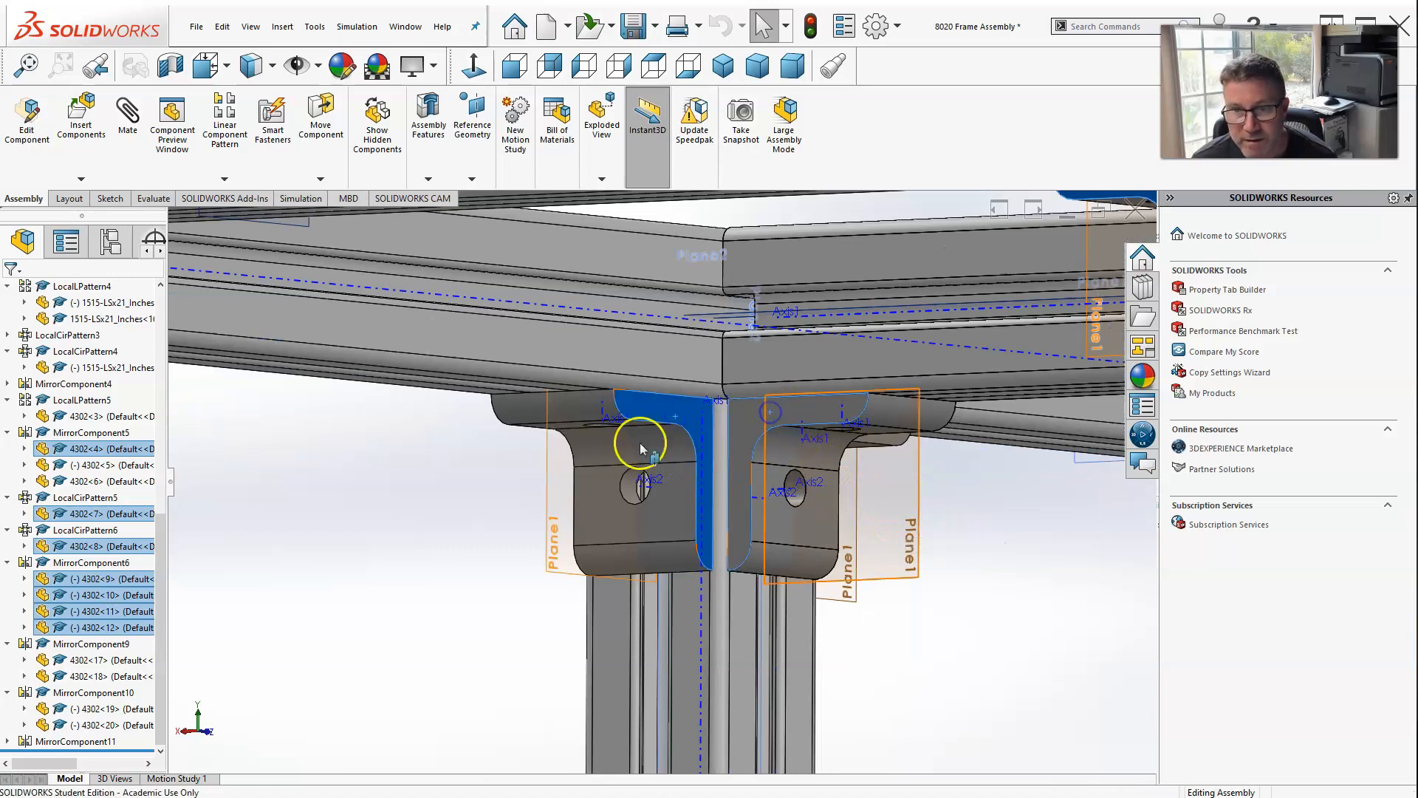
Recheck which 4302 brackets are selected in the component list and clear the whole selection.
{"action": "left_click", "coordinate": [86, 451], "text": "ctrl"}
{"action": "left_click", "coordinate": [88, 511], "text": "ctrl"}
{"action": "left_click", "coordinate": [94, 543], "text": "ctrl"}
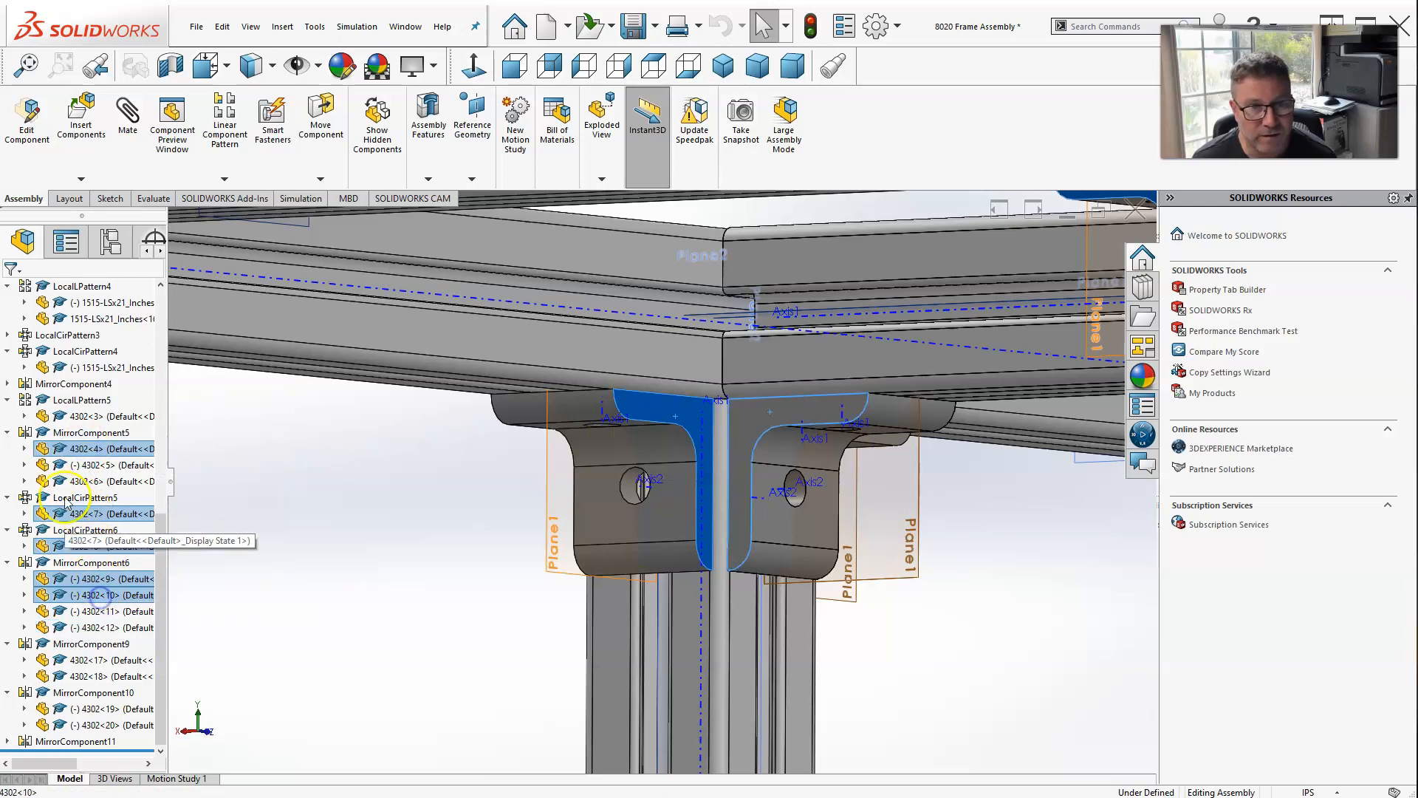
{"action": "scroll", "coordinate": [72, 497], "scroll_direction": "up", "scroll_amount": 2}
{"action": "scroll", "coordinate": [73, 497], "scroll_direction": "up", "scroll_amount": 5}
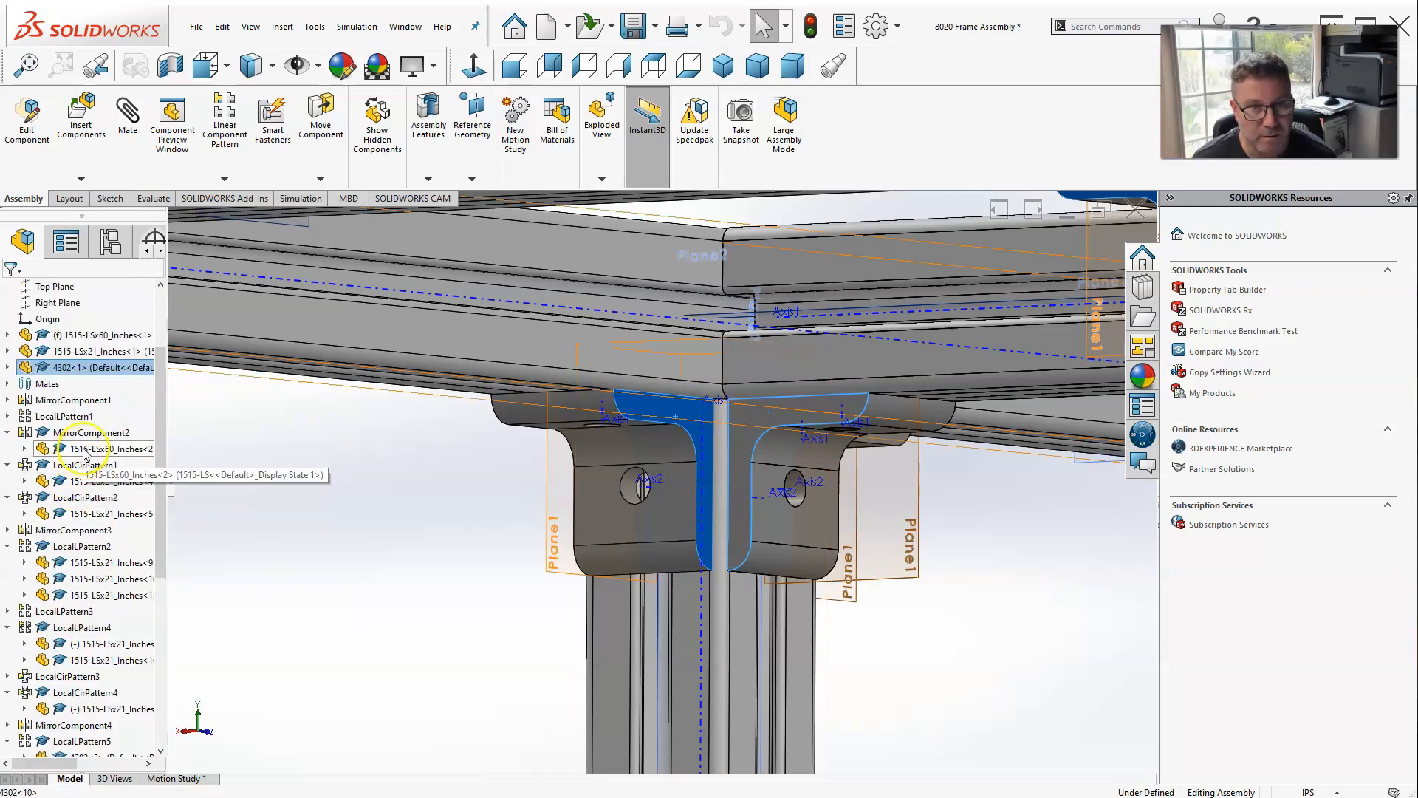
{"action": "left_click", "coordinate": [93, 373], "text": "ctrl"}
{"action": "scroll", "coordinate": [93, 373], "scroll_direction": "down", "scroll_amount": 7}
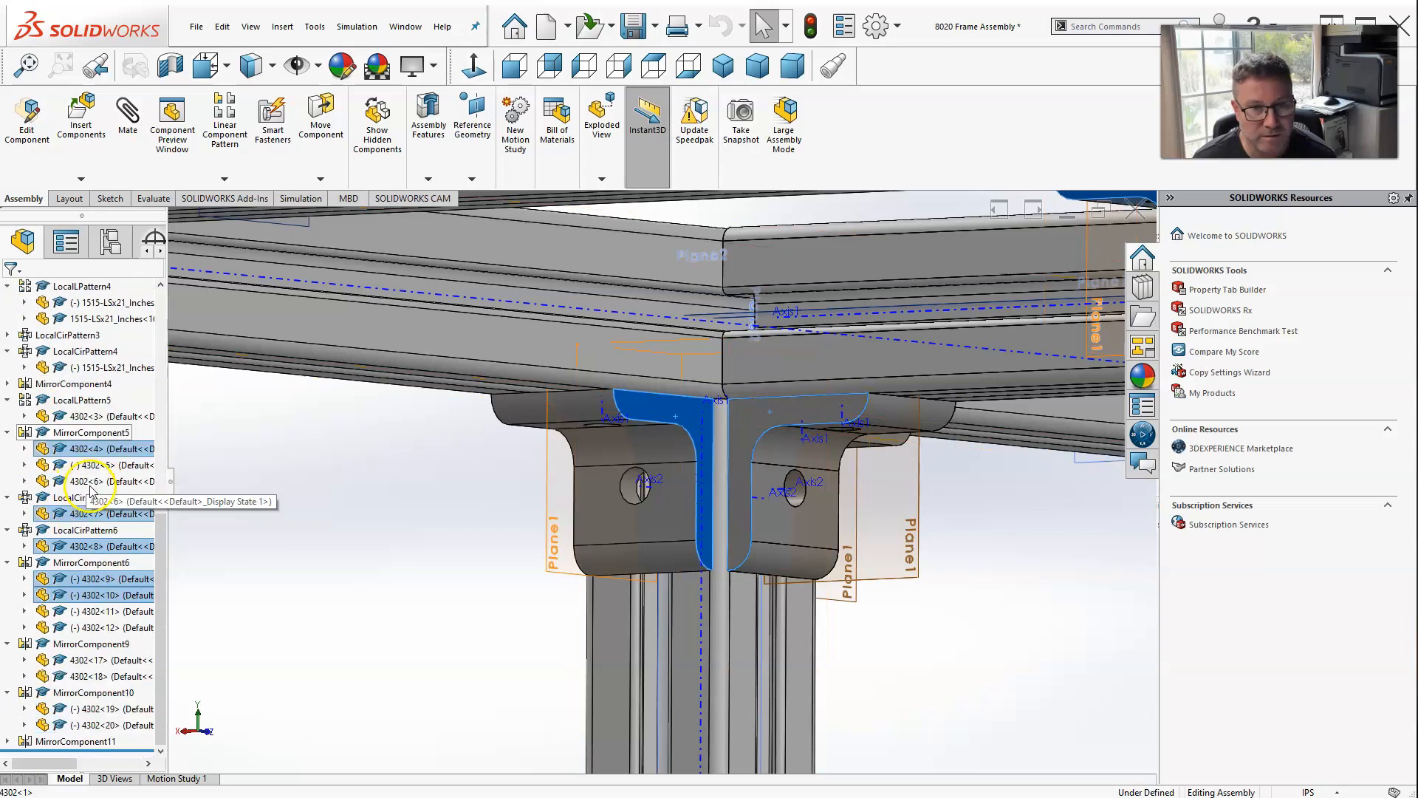
{"action": "left_click", "coordinate": [108, 578], "text": "ctrl"}
{"action": "left_click", "coordinate": [107, 595], "text": "ctrl"}
{"action": "middle_click_drag", "start_coordinate": [222, 510], "coordinate": [414, 467]}
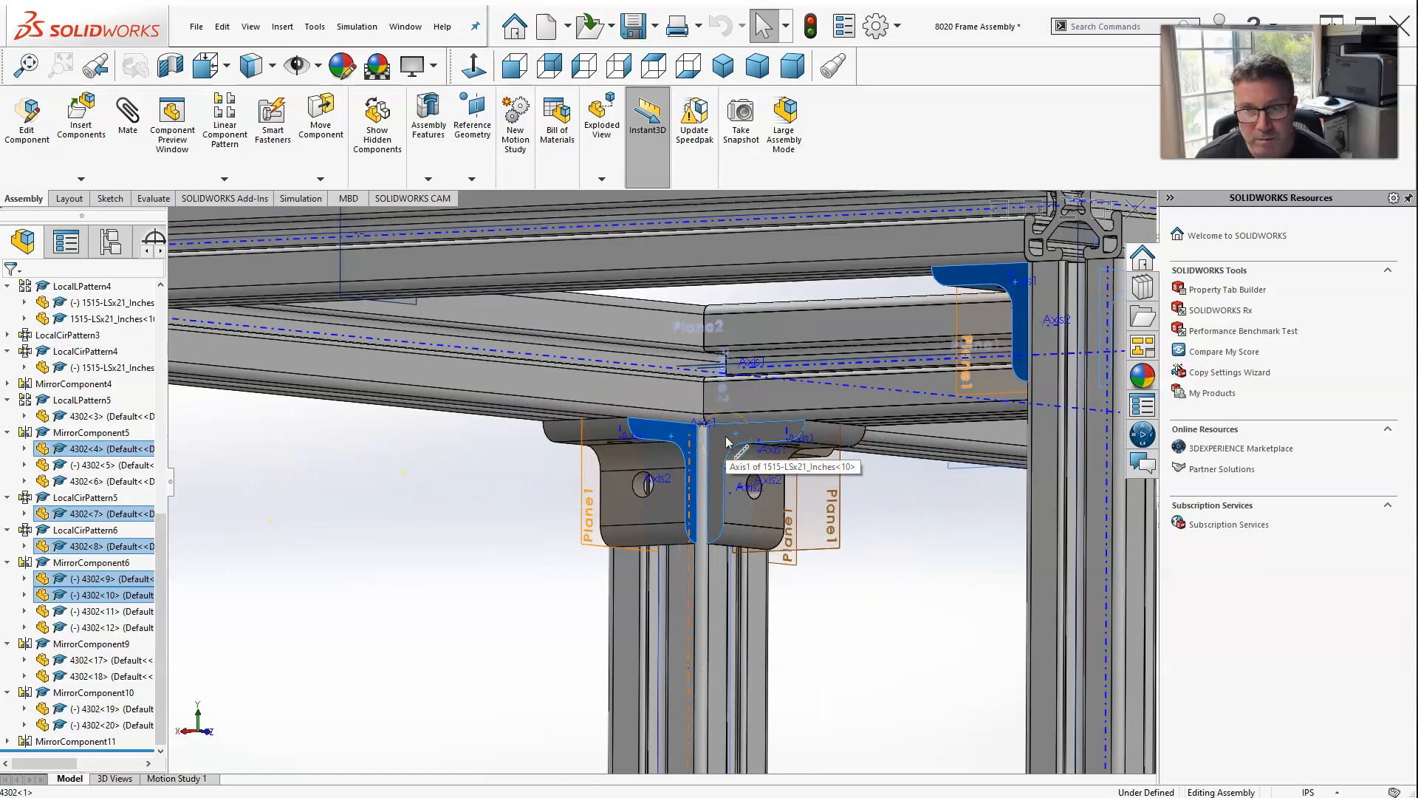
{"action": "scroll", "coordinate": [118, 476], "scroll_direction": "up", "scroll_amount": 4}
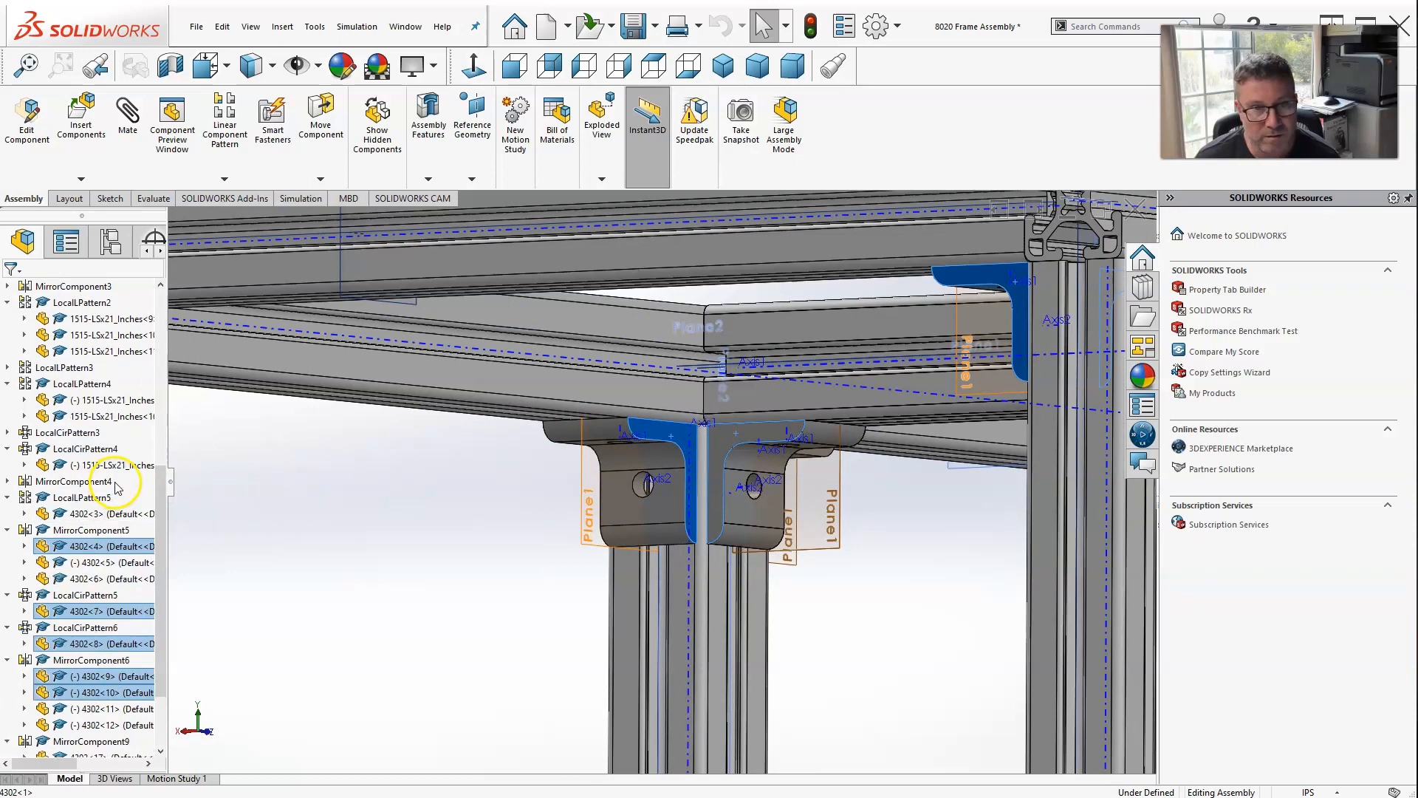
{"action": "scroll", "coordinate": [136, 485], "scroll_direction": "down", "scroll_amount": 3}
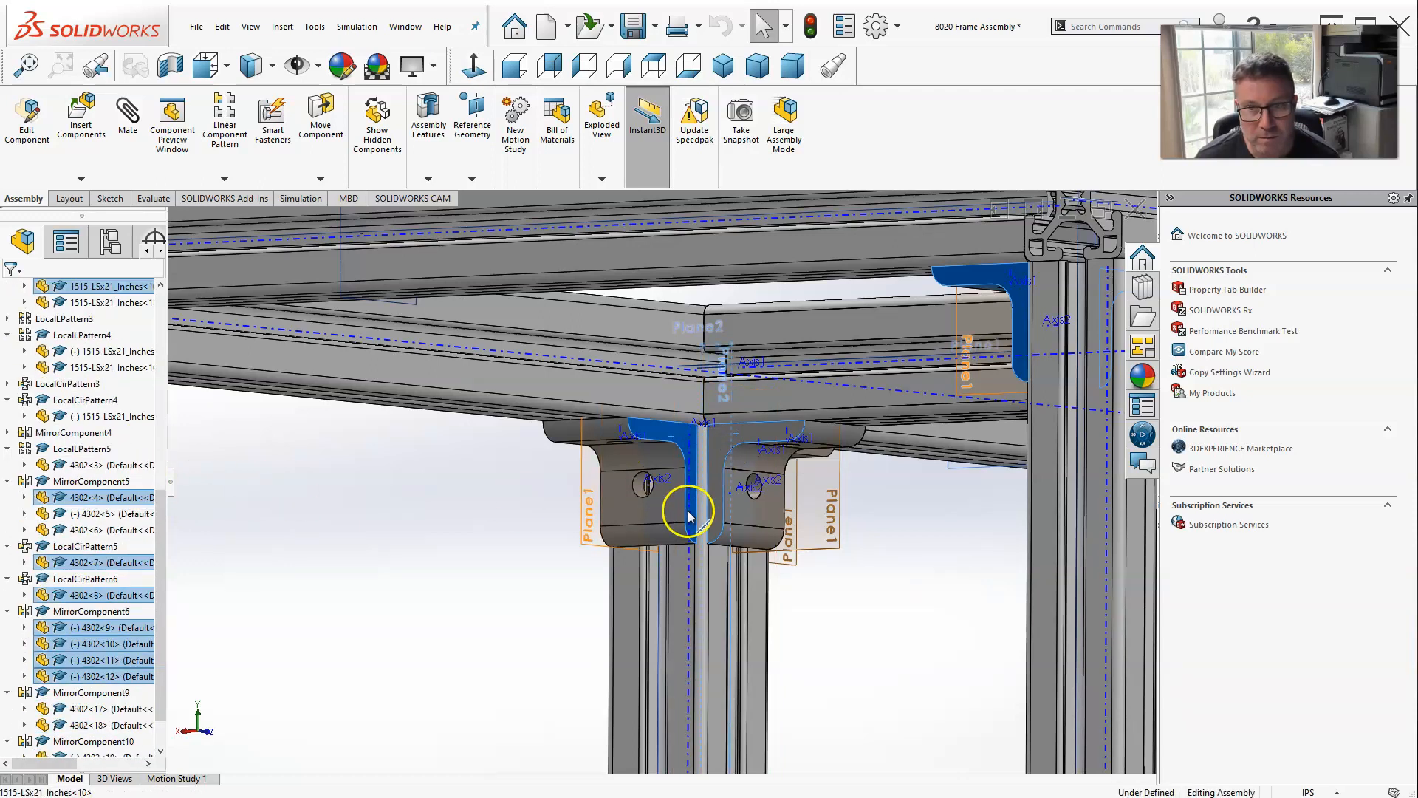
{"action": "left_click", "coordinate": [91, 285], "text": "ctrl"}
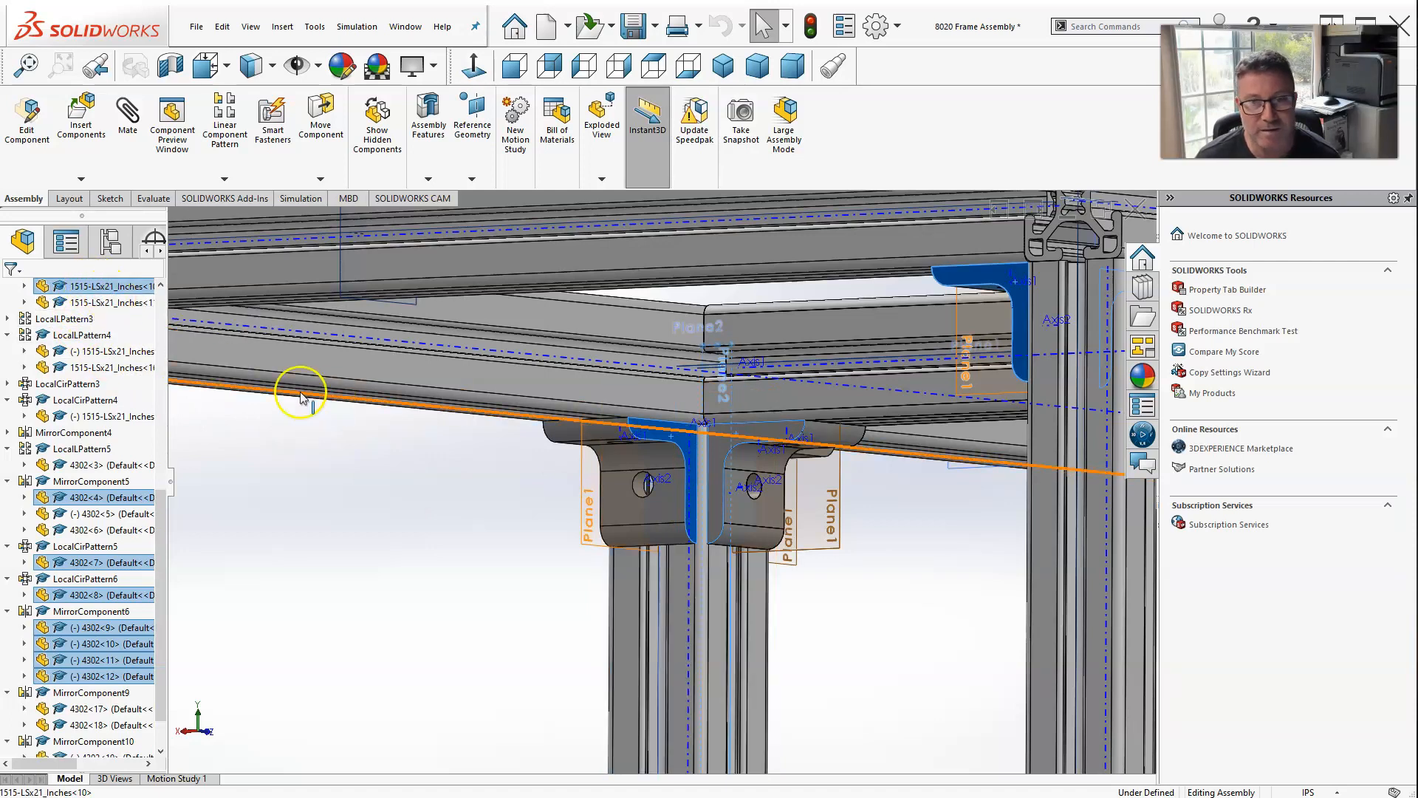
{"action": "left_click", "coordinate": [317, 531]}
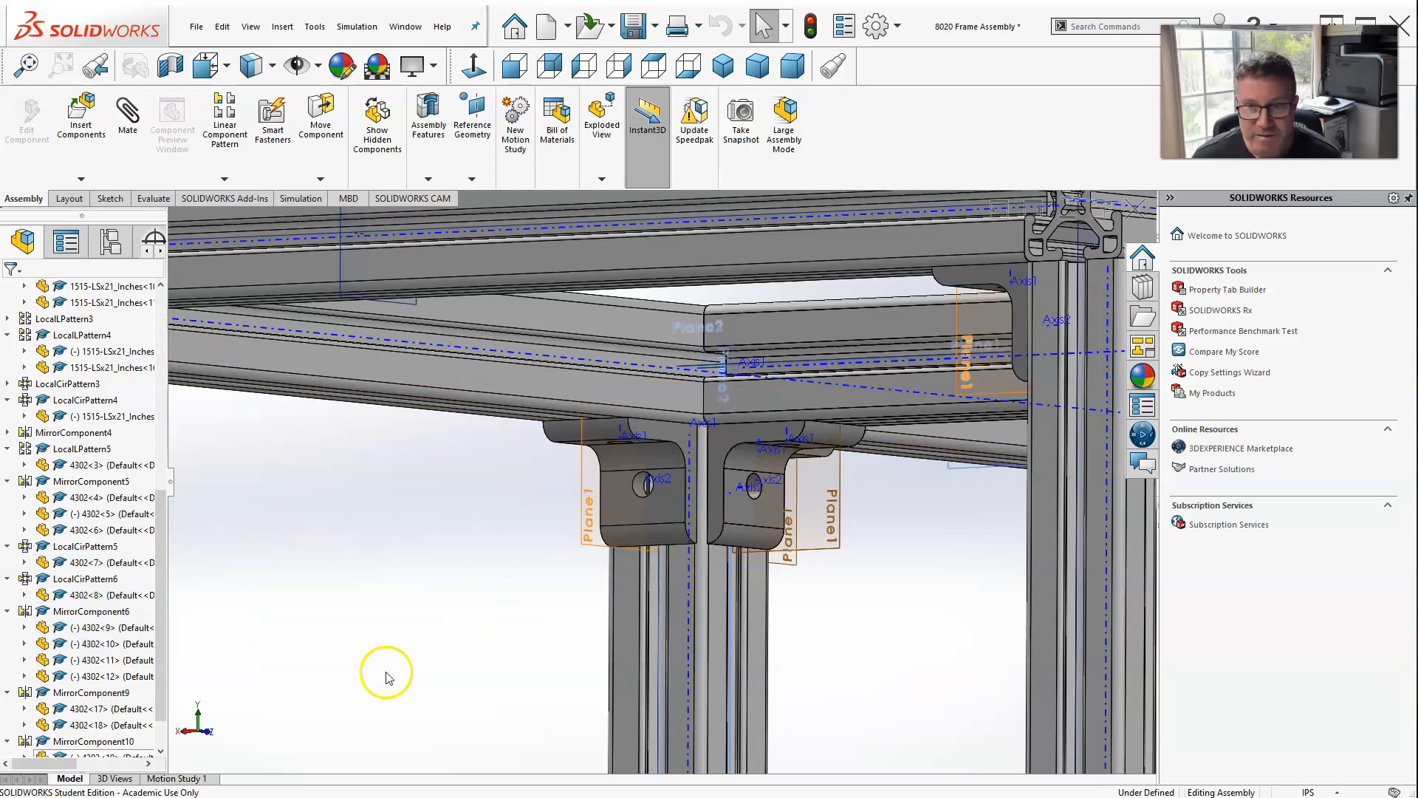
Select bracket 4302<4> under the upper rail at the shelf section's outer end corner.
{"action": "scroll", "coordinate": [461, 581], "scroll_direction": "up", "scroll_amount": 5}
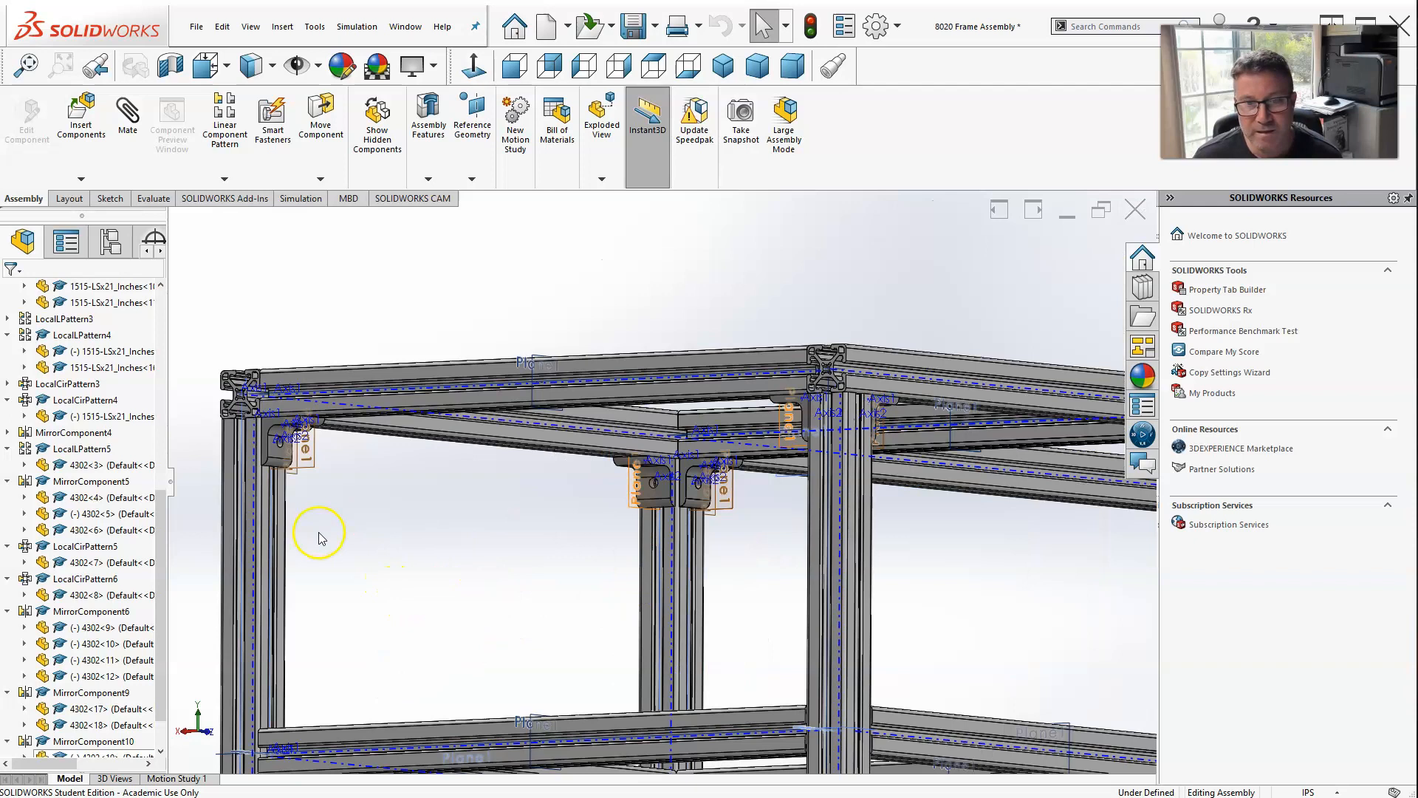
{"action": "scroll", "coordinate": [319, 537], "scroll_direction": "down", "scroll_amount": 2}
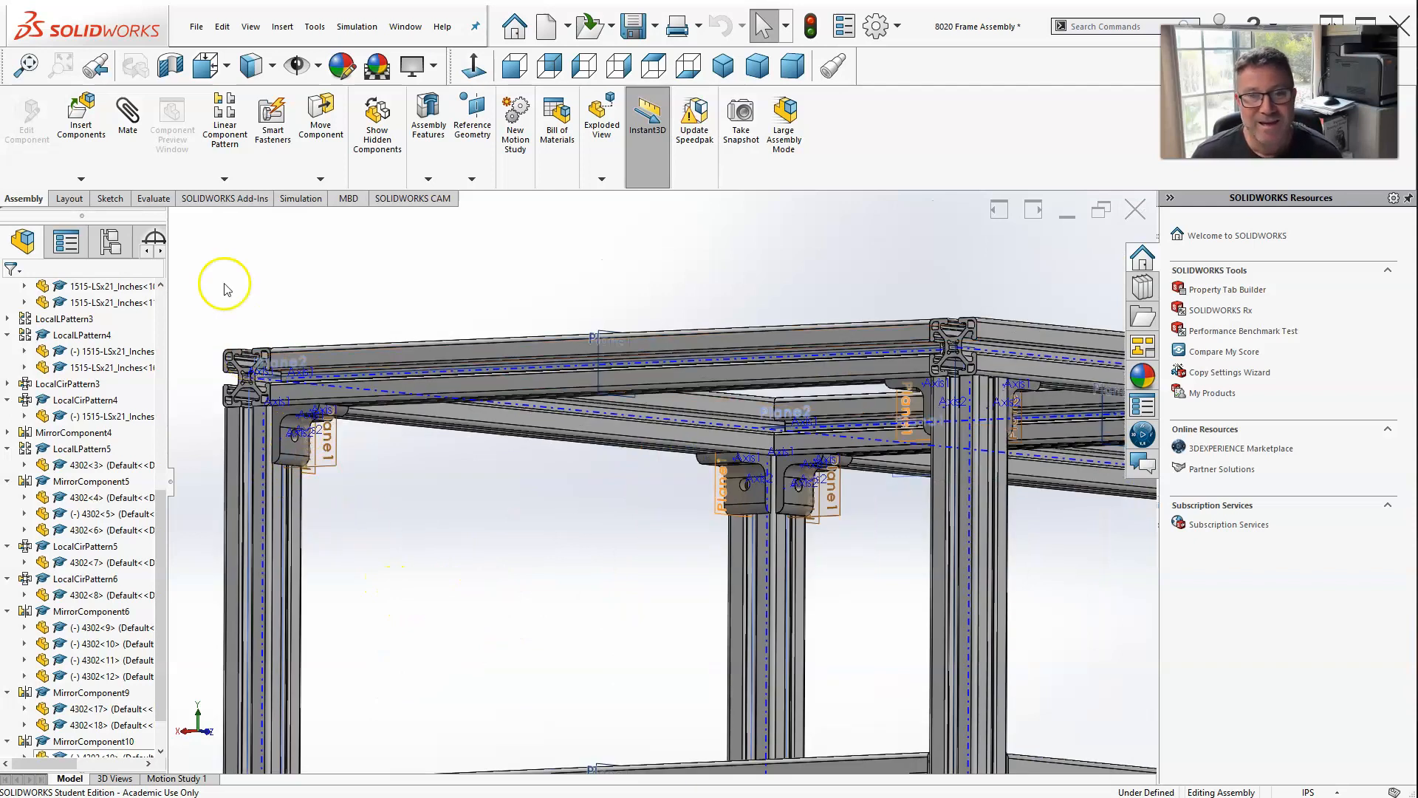
{"action": "scroll", "coordinate": [319, 447], "scroll_direction": "down", "scroll_amount": 3}
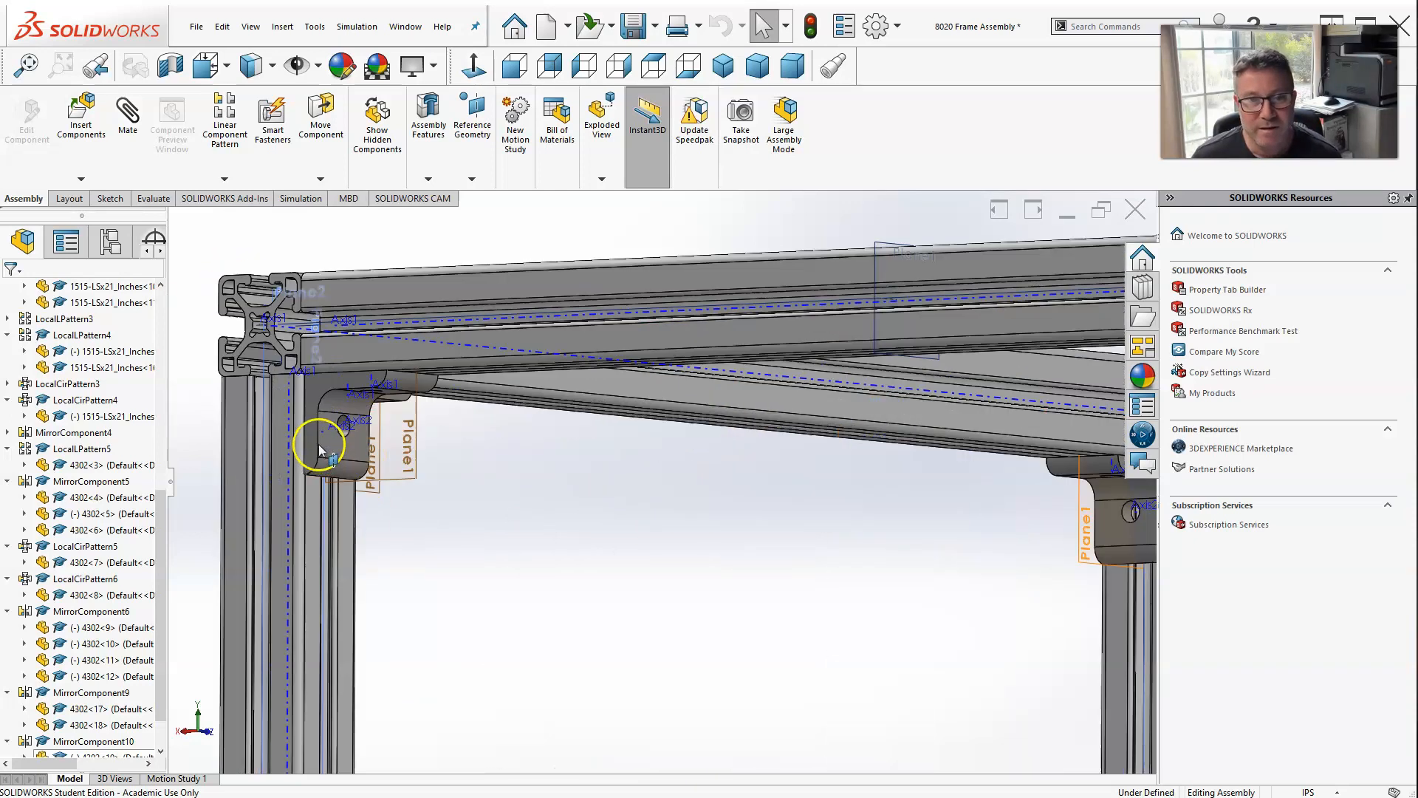
{"action": "left_click", "coordinate": [307, 388]}
{"action": "left_click", "coordinate": [309, 390]}
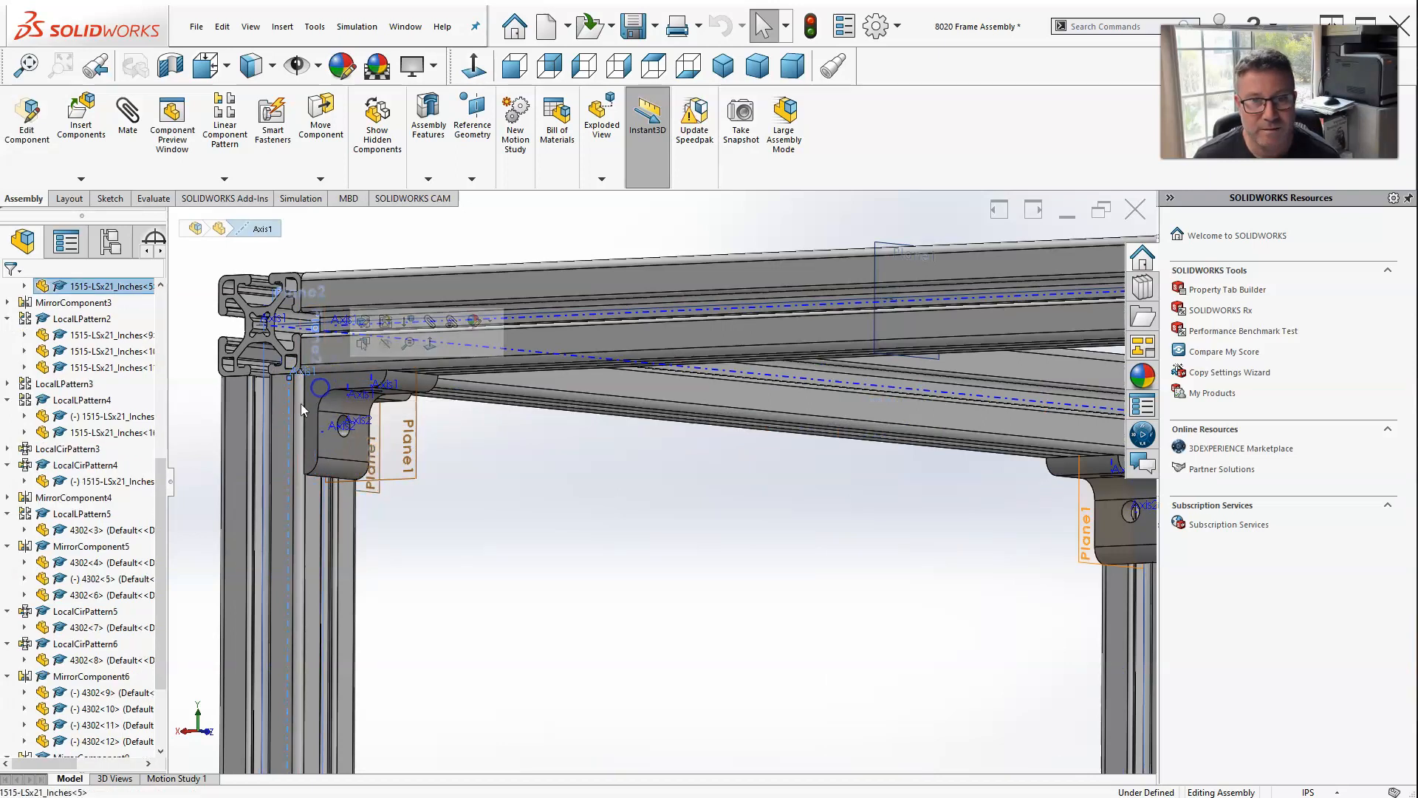
{"action": "scroll", "coordinate": [330, 387], "scroll_direction": "down", "scroll_amount": 3}
{"action": "left_click", "coordinate": [471, 408]}
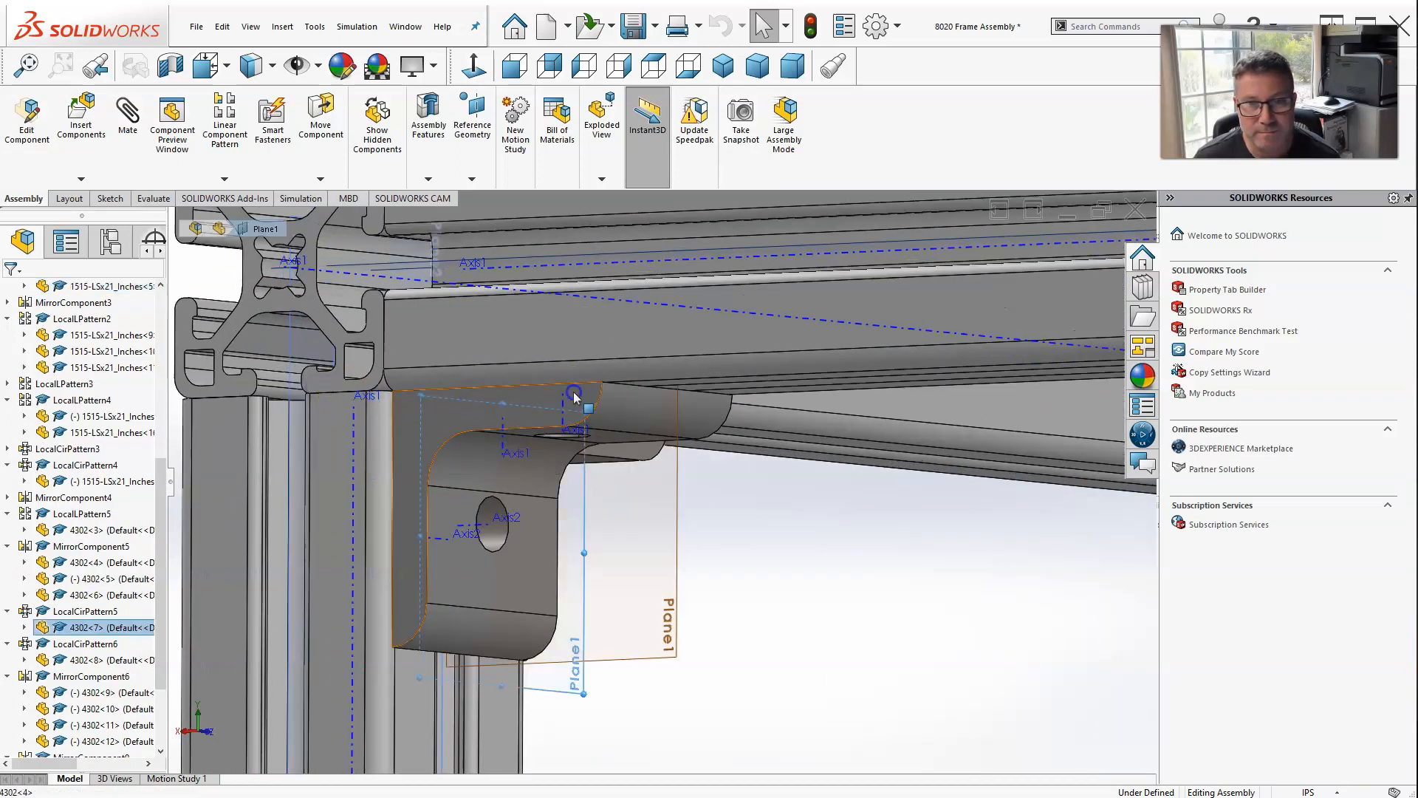
{"action": "left_click", "coordinate": [618, 399]}
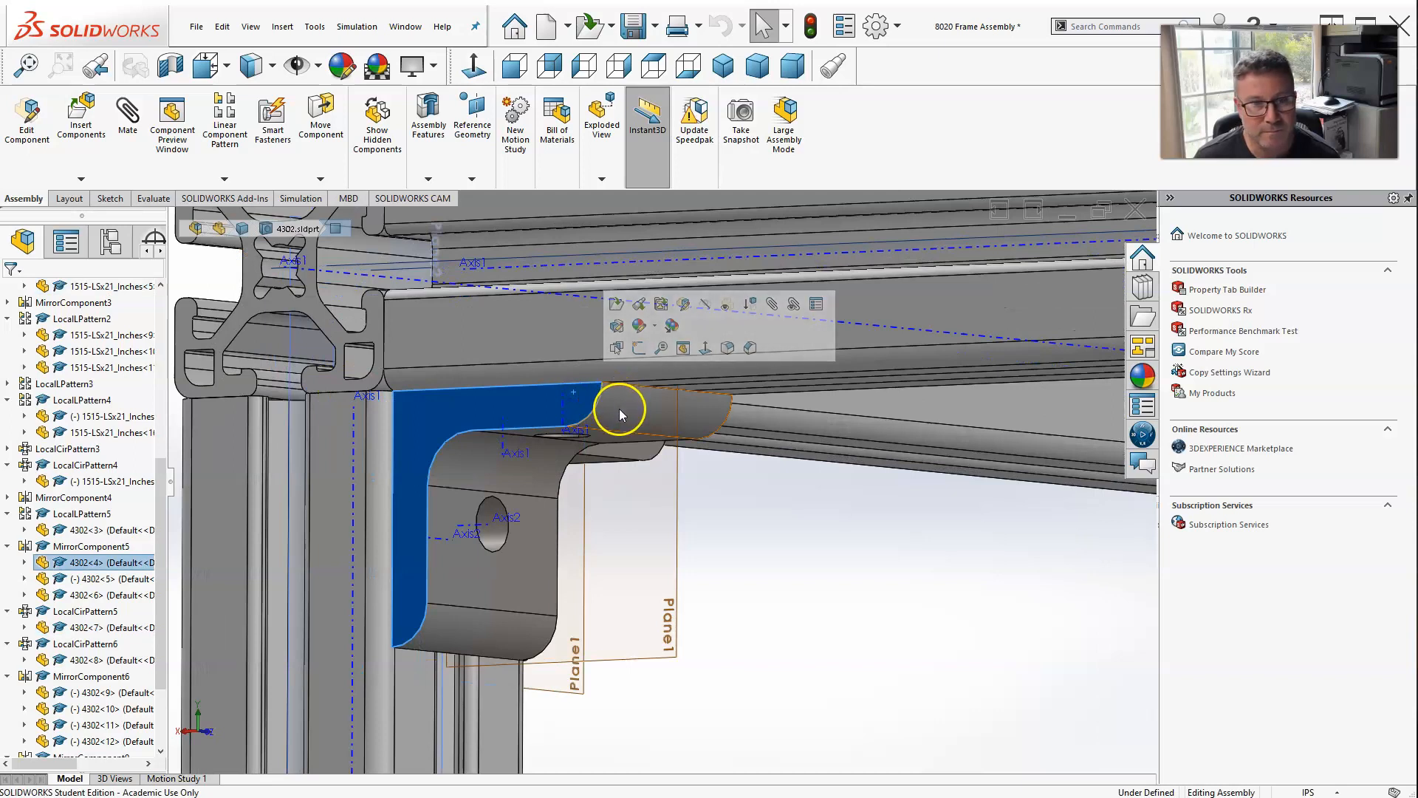
Add the original bracket 4302<1> at the neighbouring upright's upper joint to the selection.
{"action": "scroll", "coordinate": [608, 428], "scroll_direction": "up", "scroll_amount": 3}
{"action": "scroll", "coordinate": [663, 446], "scroll_direction": "up", "scroll_amount": 3}
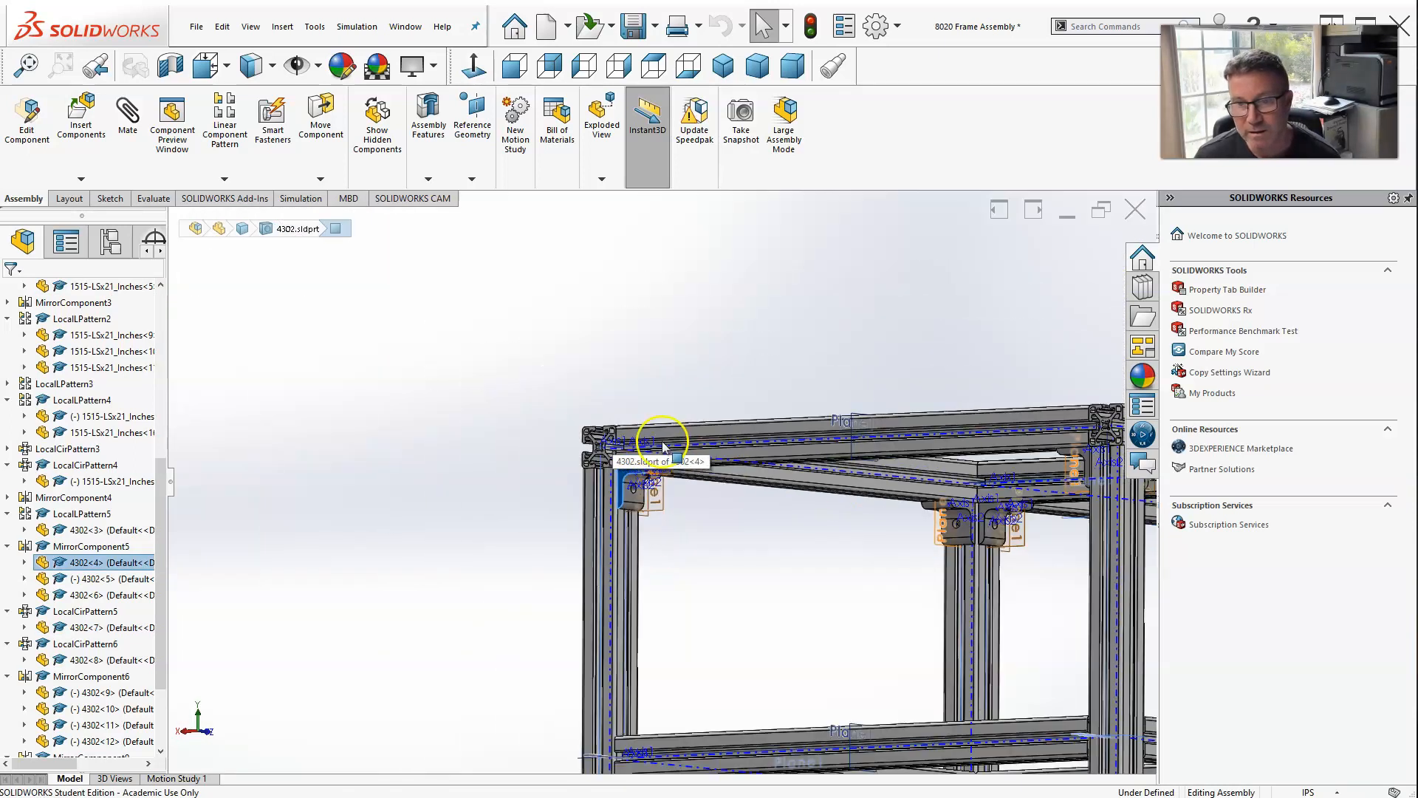
{"action": "scroll", "coordinate": [679, 512], "scroll_direction": "down", "scroll_amount": 4}
{"action": "scroll", "coordinate": [763, 465], "scroll_direction": "up", "scroll_amount": 5}
{"action": "scroll", "coordinate": [1032, 441], "scroll_direction": "down", "scroll_amount": 8}
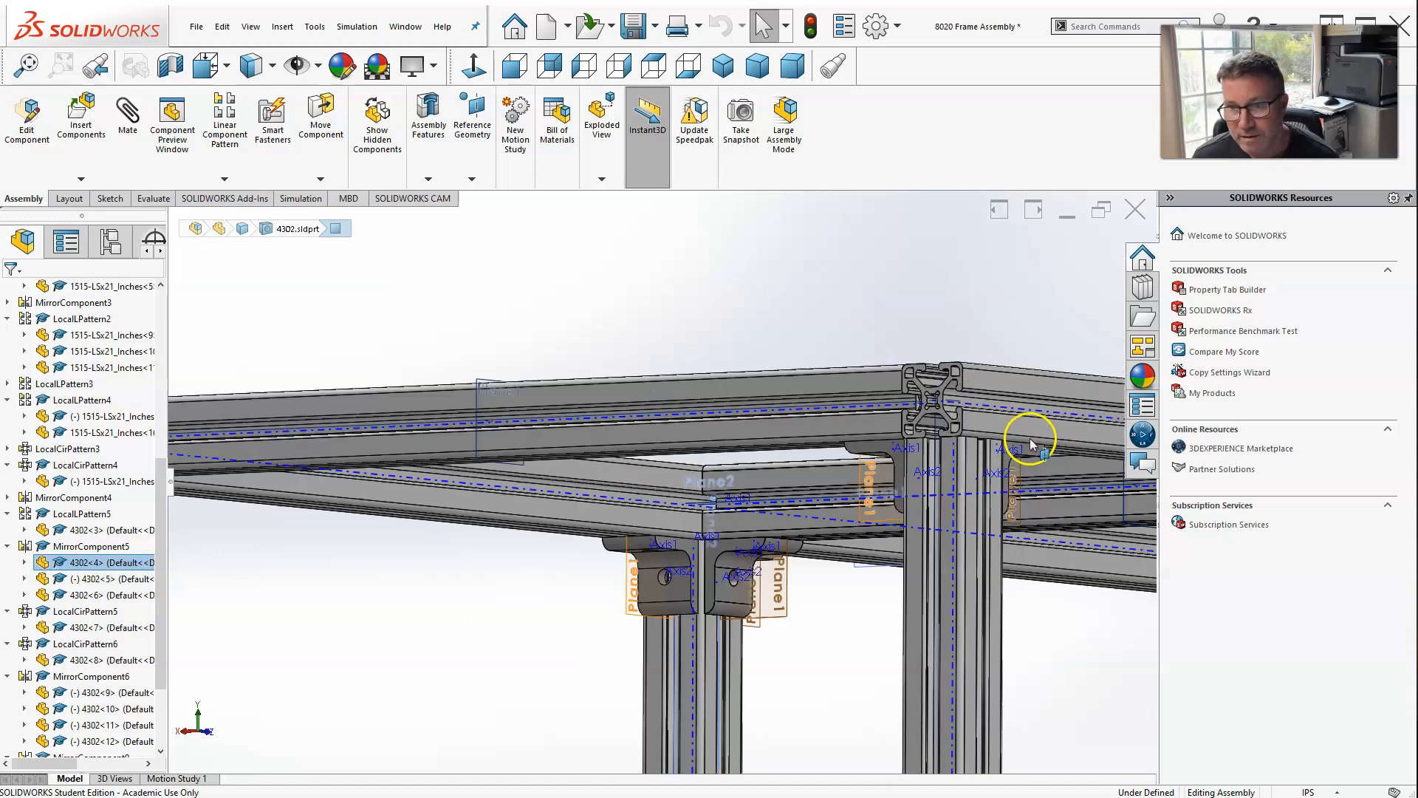
{"action": "left_click", "coordinate": [648, 456]}
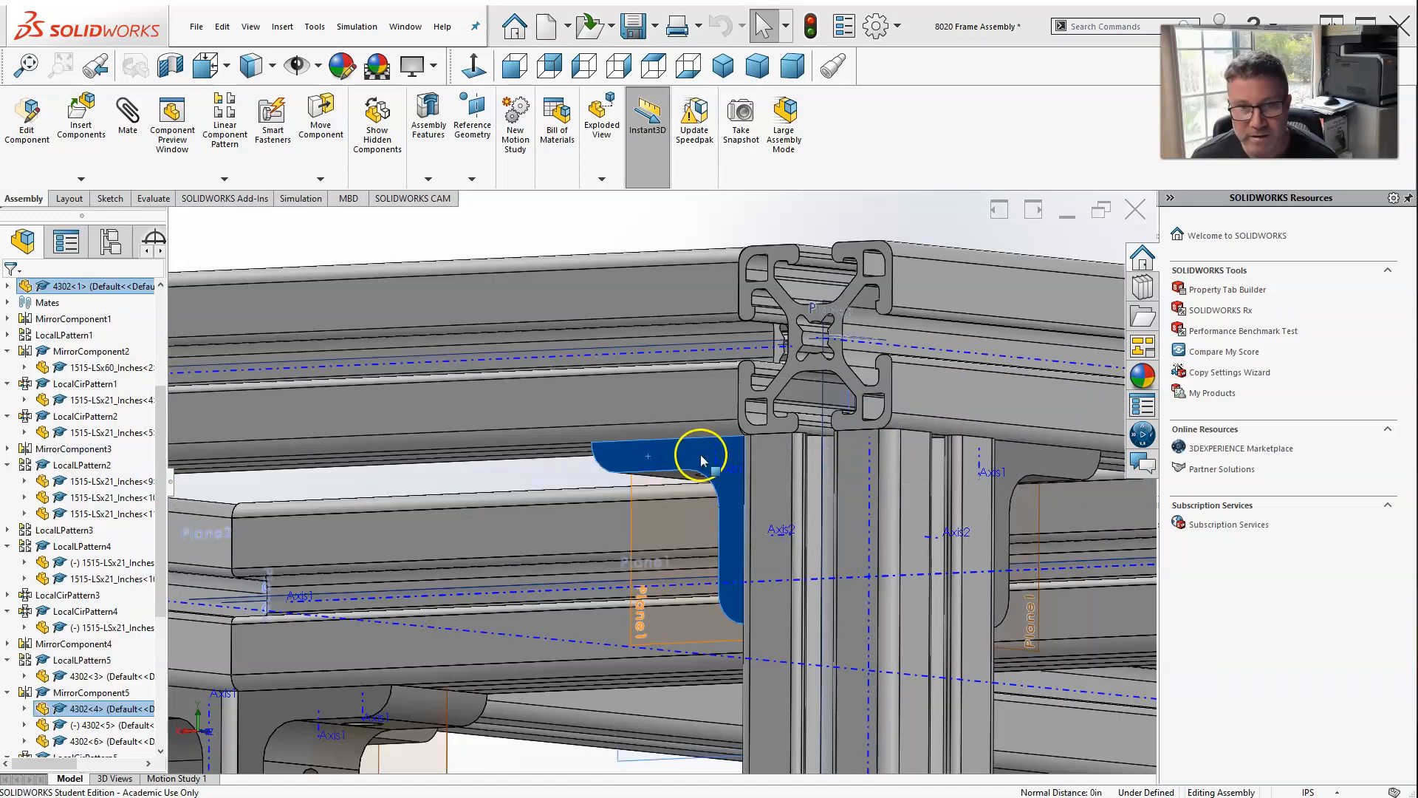
Add brackets 4302<7> and 4302<8> at the shelf section's upper joints to the selection alongside 4302<4> and 4302<1>.
{"action": "scroll", "coordinate": [497, 510], "scroll_direction": "up", "scroll_amount": 6}
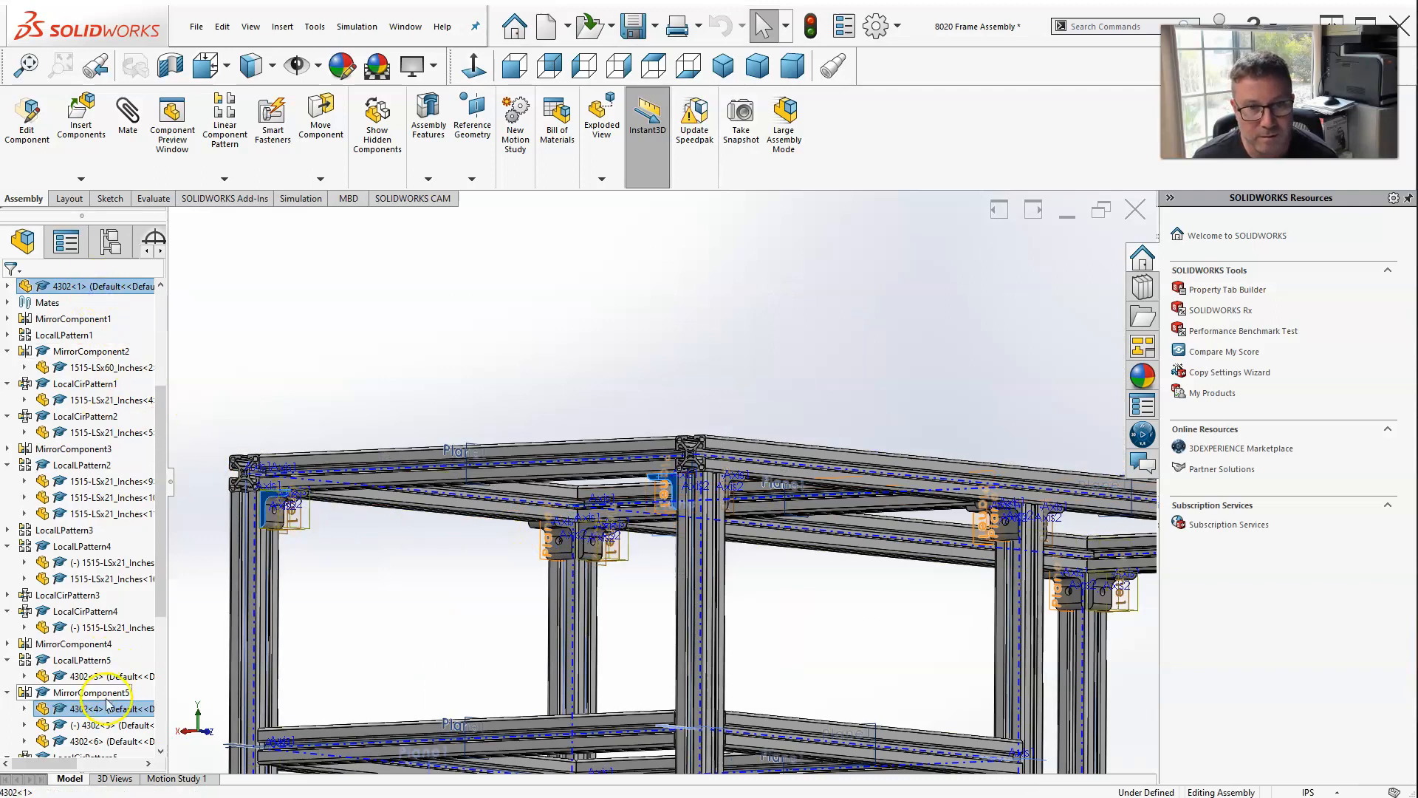
{"action": "scroll", "coordinate": [284, 526], "scroll_direction": "down", "scroll_amount": 5}
{"action": "middle_click_drag", "start_coordinate": [450, 473], "coordinate": [189, 270]}
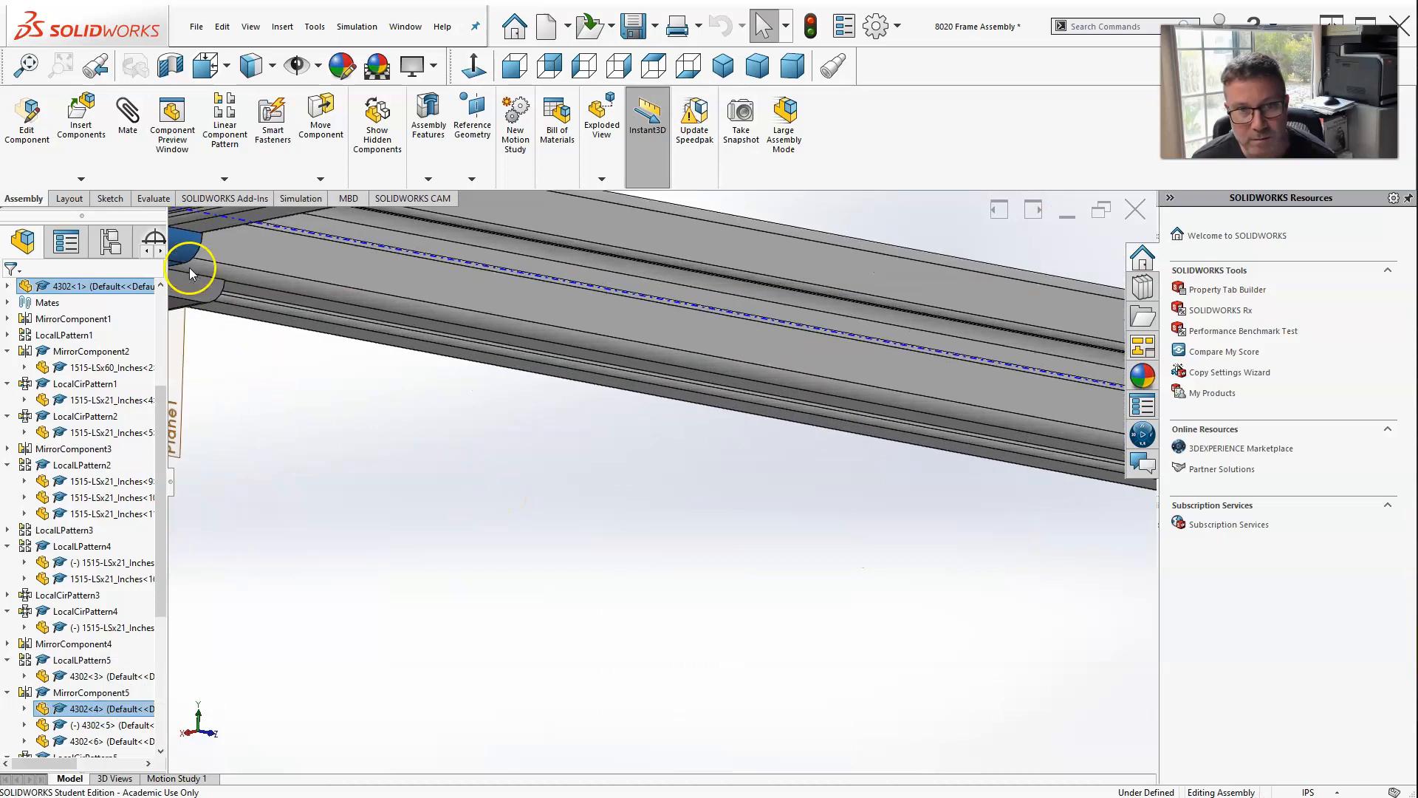
{"action": "left_click", "coordinate": [193, 282]}
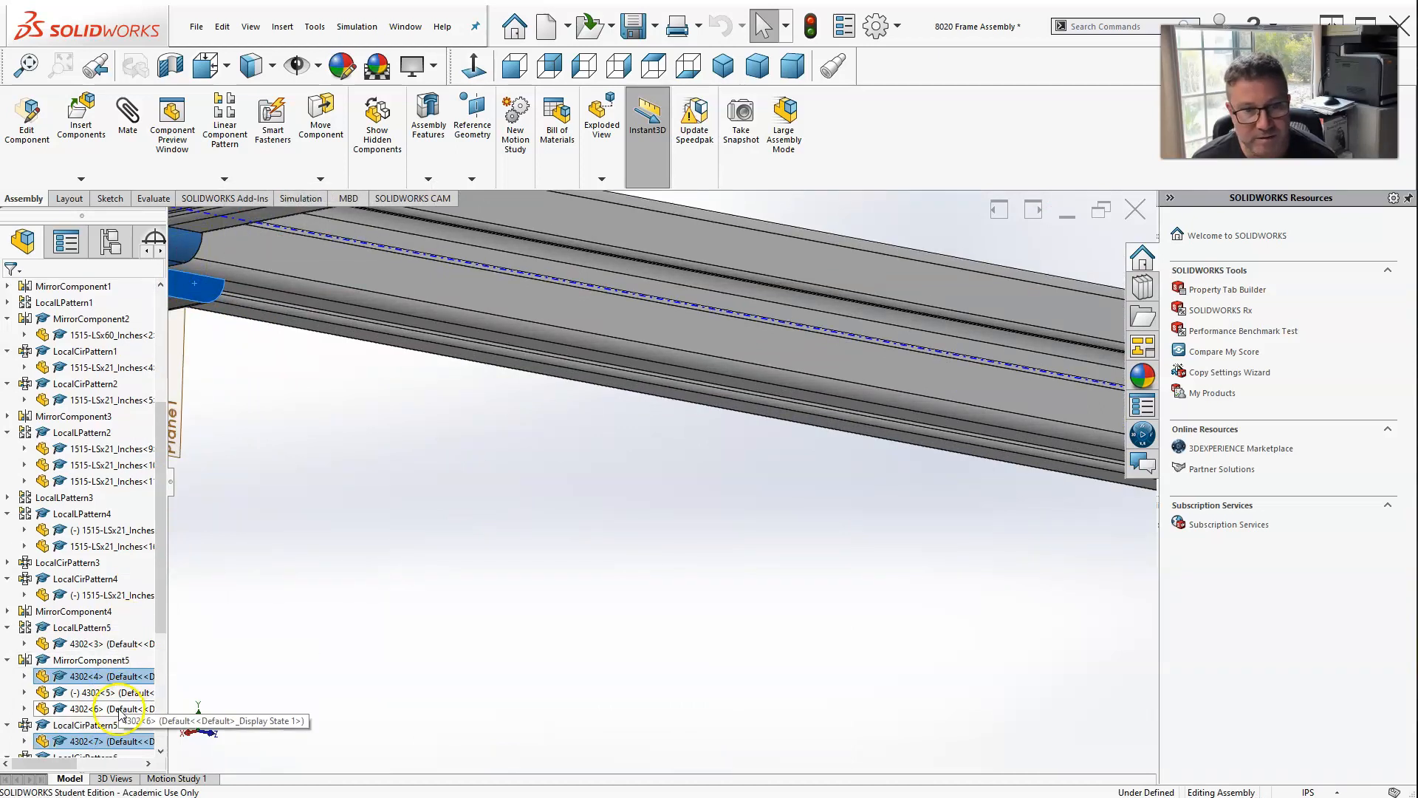
{"action": "left_click", "coordinate": [110, 674], "text": "ctrl"}
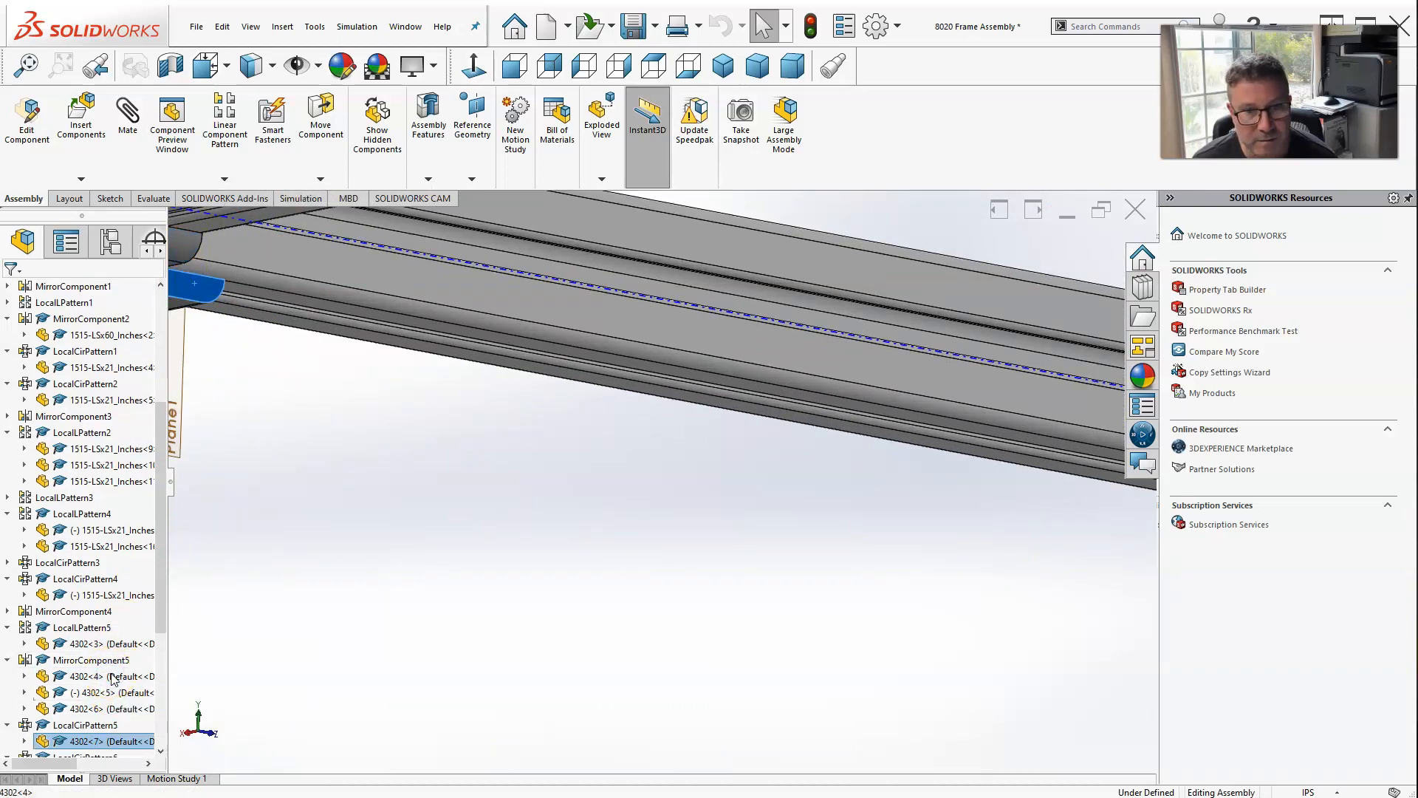
{"action": "left_click", "coordinate": [112, 675], "text": "ctrl"}
{"action": "left_click", "coordinate": [113, 742], "text": "ctrl"}
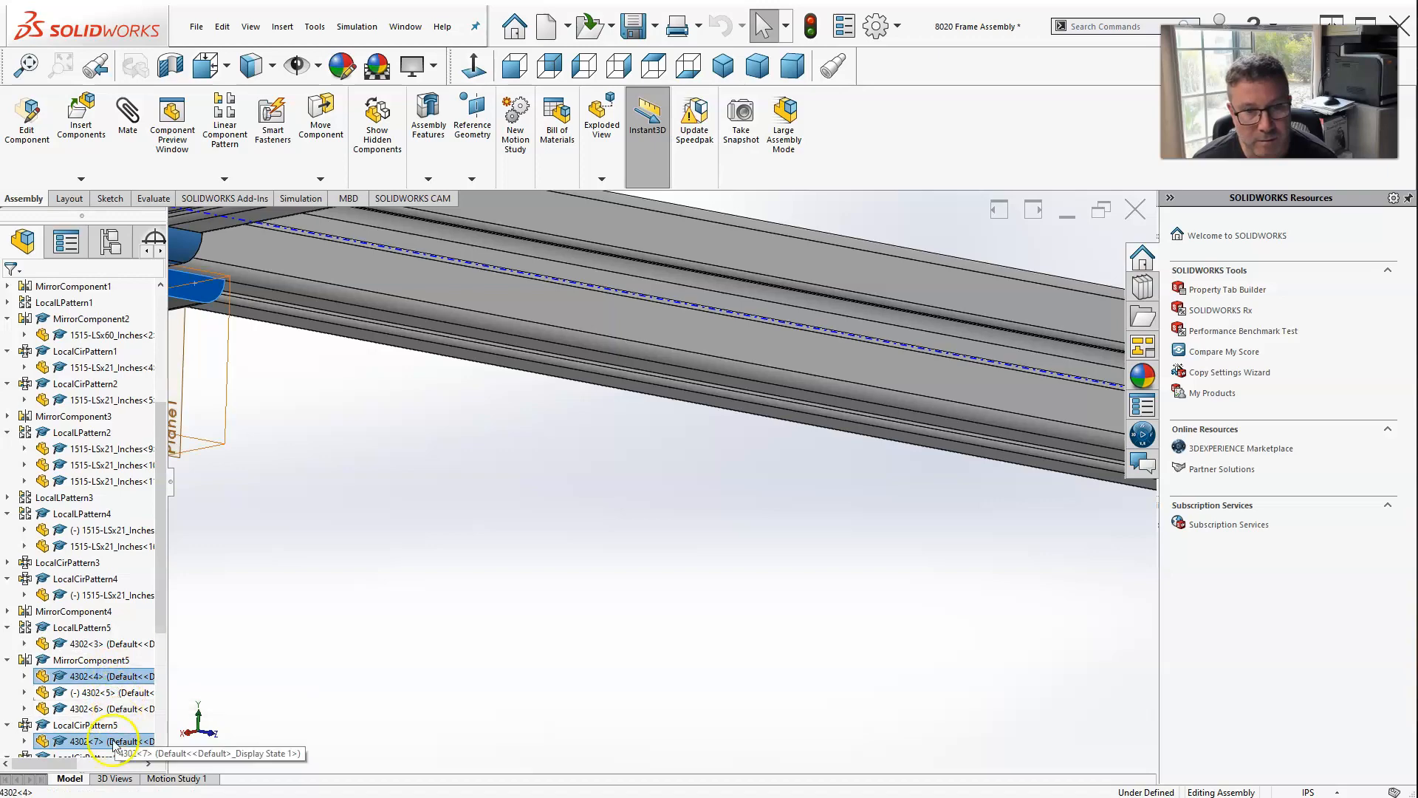
{"action": "scroll", "coordinate": [506, 523], "scroll_direction": "up", "scroll_amount": 10}
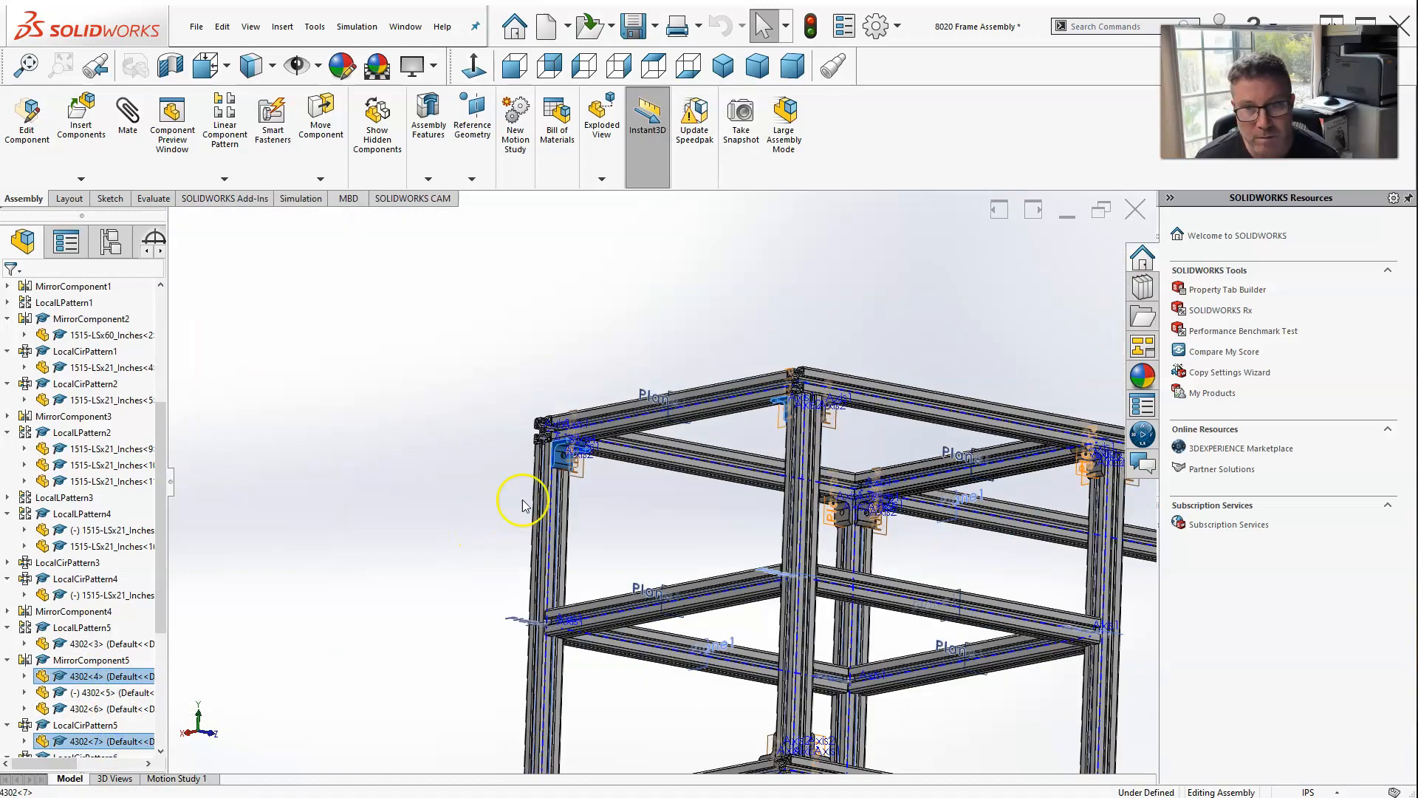
{"action": "scroll", "coordinate": [786, 528], "scroll_direction": "down", "scroll_amount": 10}
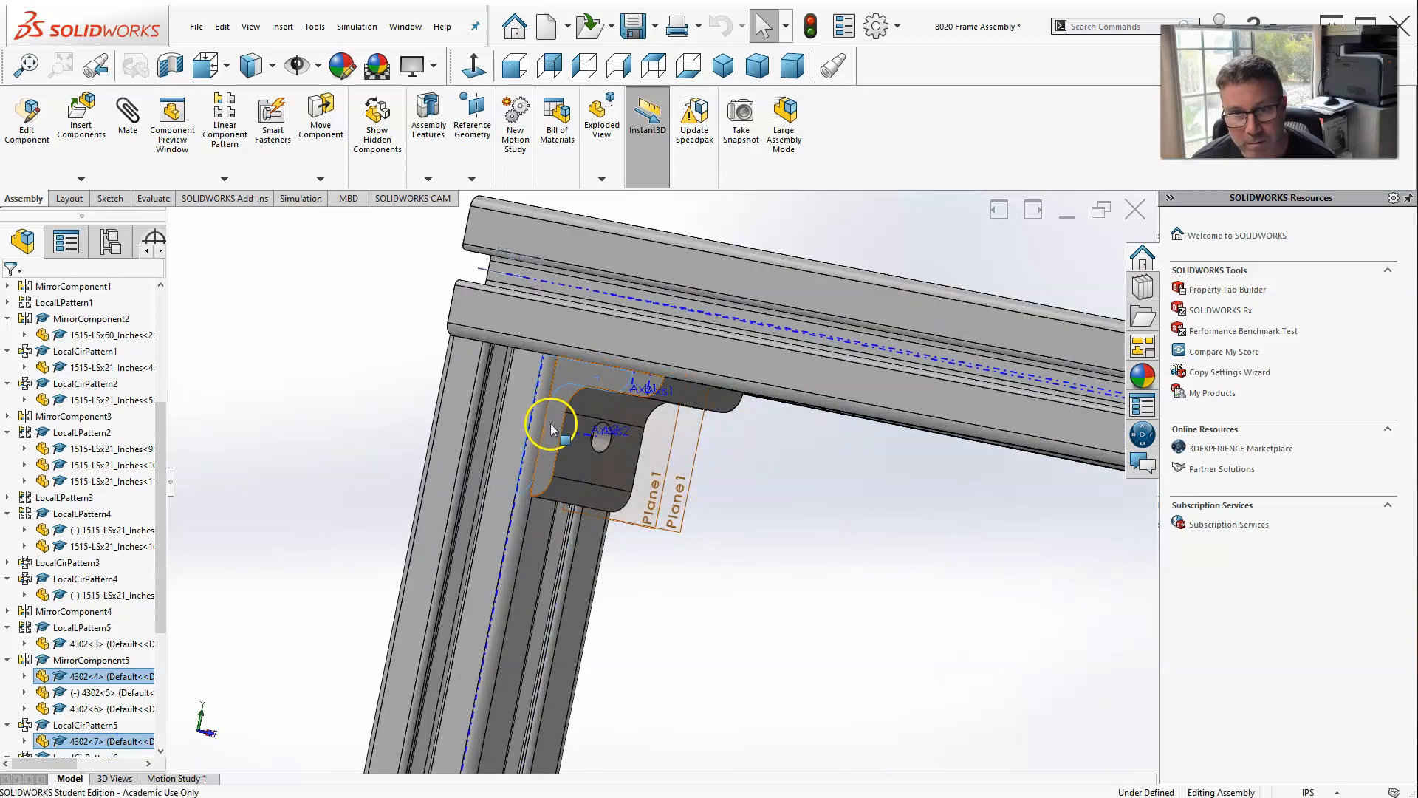
{"action": "left_click", "coordinate": [551, 427], "text": "ctrl"}
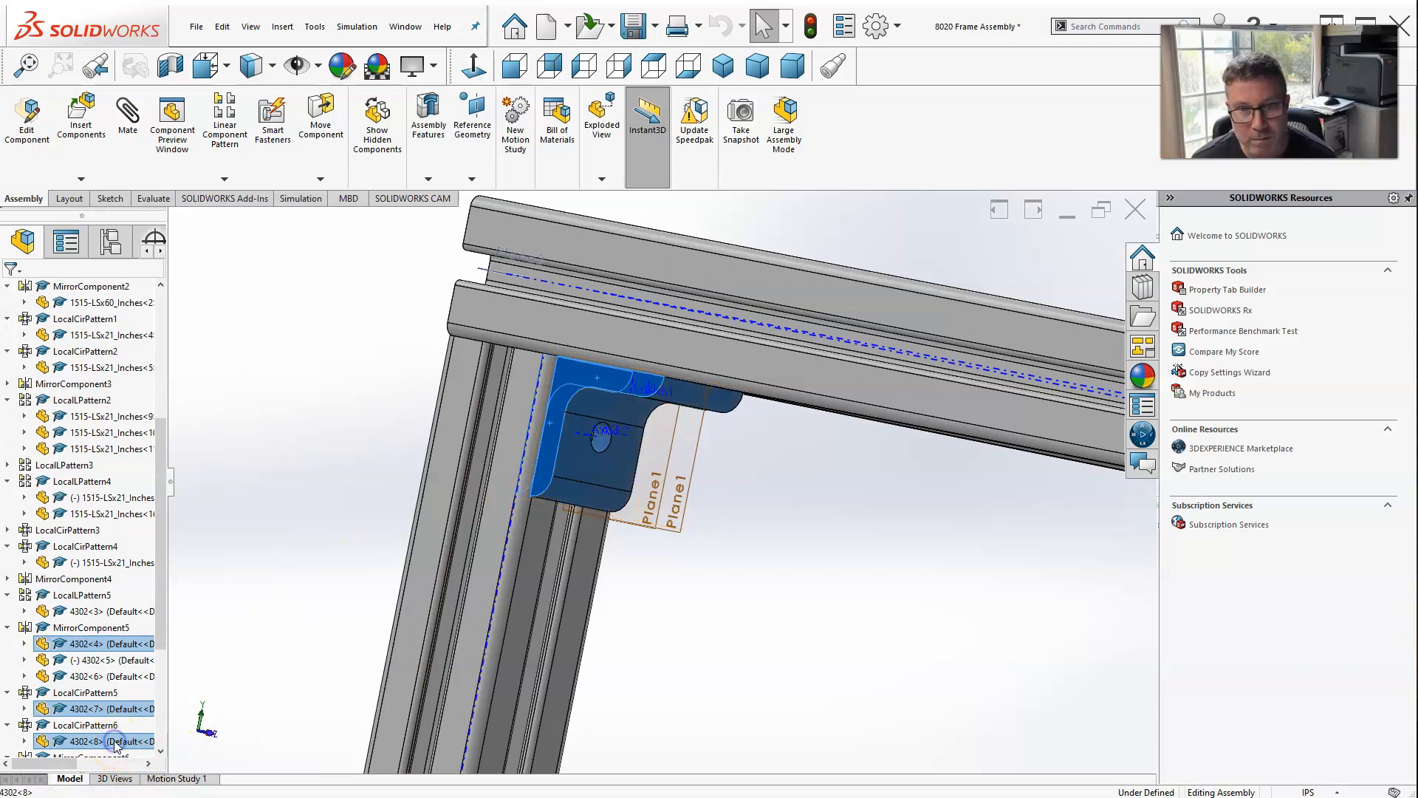
Start a linear component pattern of the selected 4302 brackets, using the vertical edge of the shelf section's outer upright as Direction 1.
{"action": "scroll", "coordinate": [399, 525], "scroll_direction": "up", "scroll_amount": 8}
{"action": "mouse_move", "coordinate": [659, 563]}
{"action": "middle_mouse_down"}
{"action": "mouse_move", "coordinate": [645, 548]}
{"action": "mouse_move", "coordinate": [648, 569]}
{"action": "middle_mouse_up"}
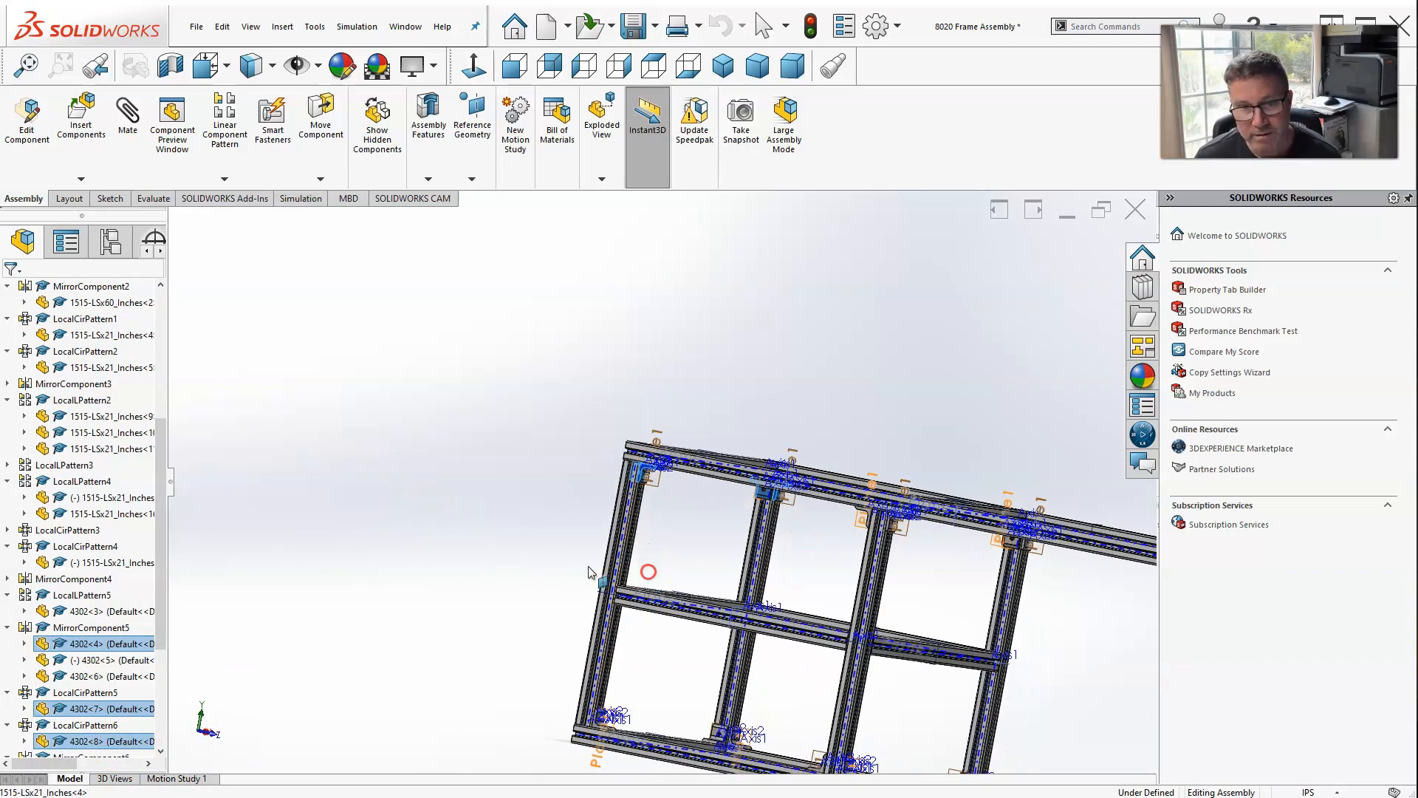
{"action": "left_click", "coordinate": [231, 135]}
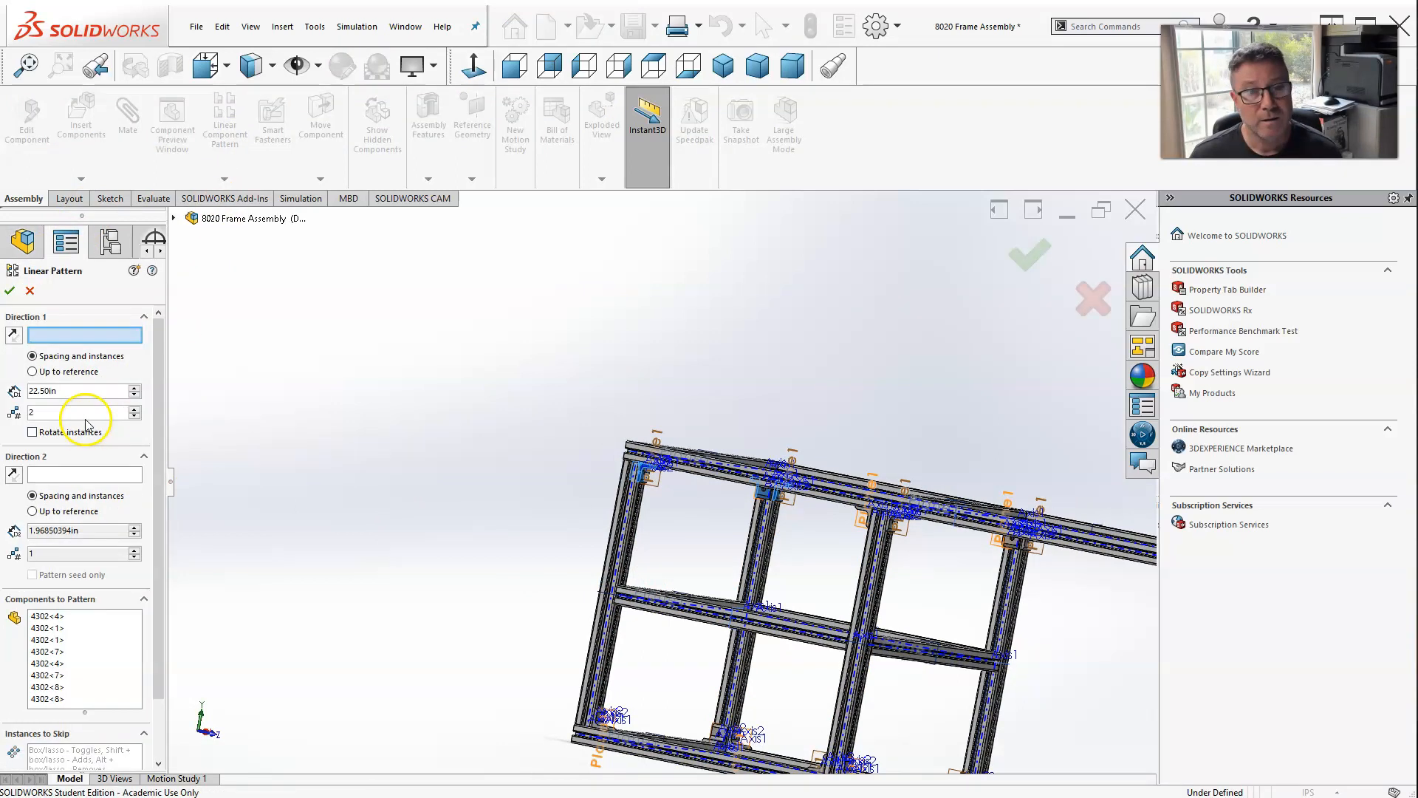
{"action": "scroll", "coordinate": [591, 546], "scroll_direction": "down", "scroll_amount": 3}
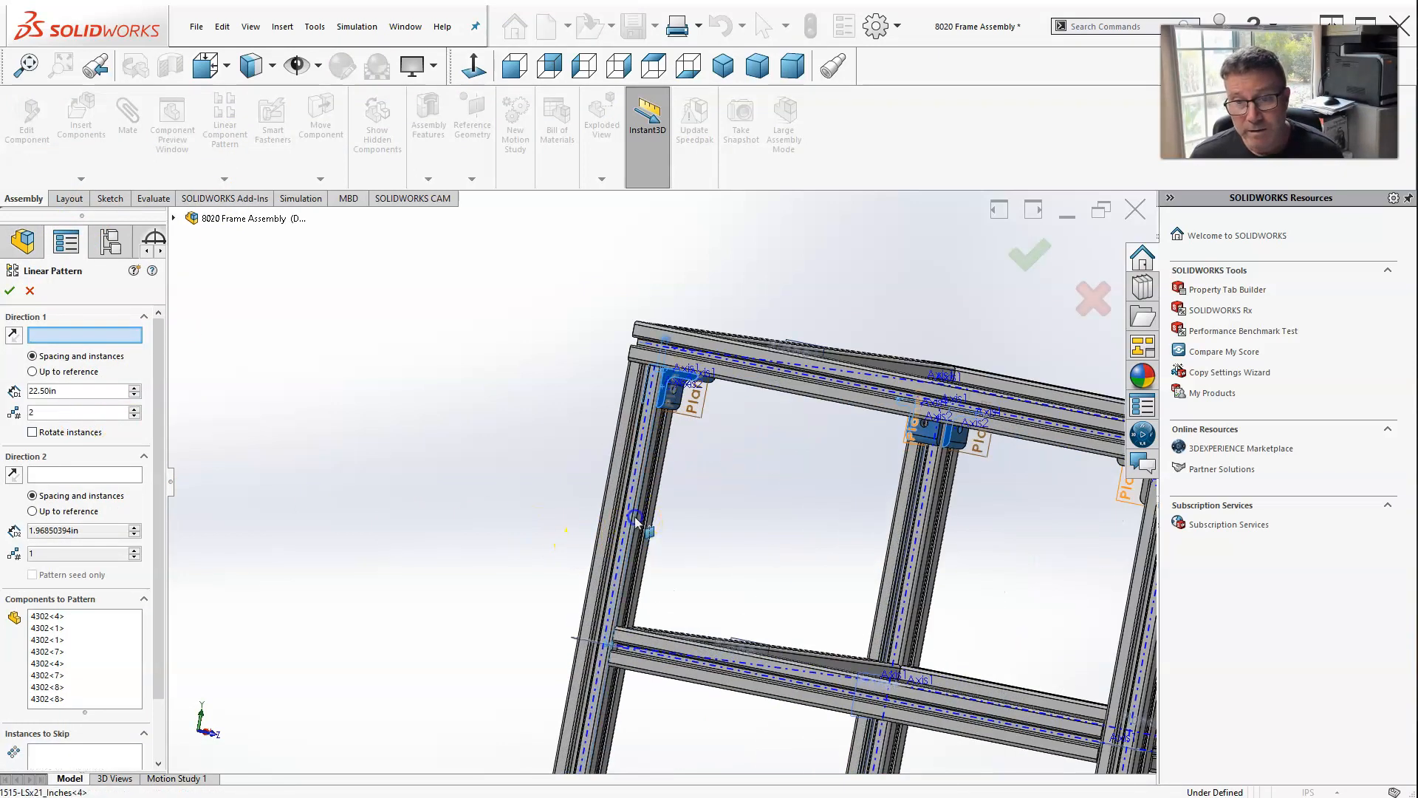
{"action": "left_click", "coordinate": [637, 522]}
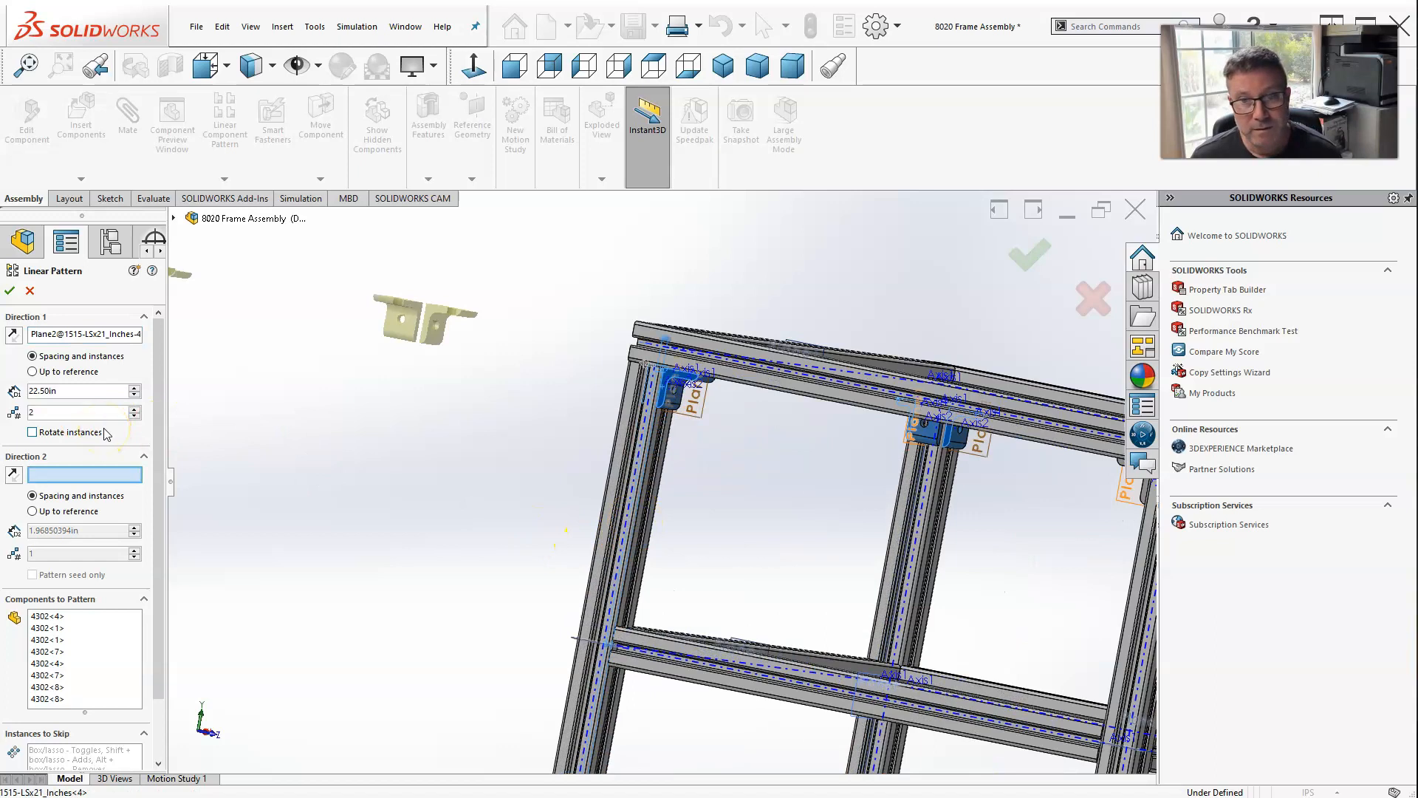
{"action": "scroll", "coordinate": [411, 473], "scroll_direction": "up", "scroll_amount": 4}
{"action": "mouse_move", "coordinate": [554, 502]}
{"action": "middle_mouse_down"}
{"action": "mouse_move", "coordinate": [551, 559]}
{"action": "mouse_move", "coordinate": [553, 526]}
{"action": "middle_mouse_up"}
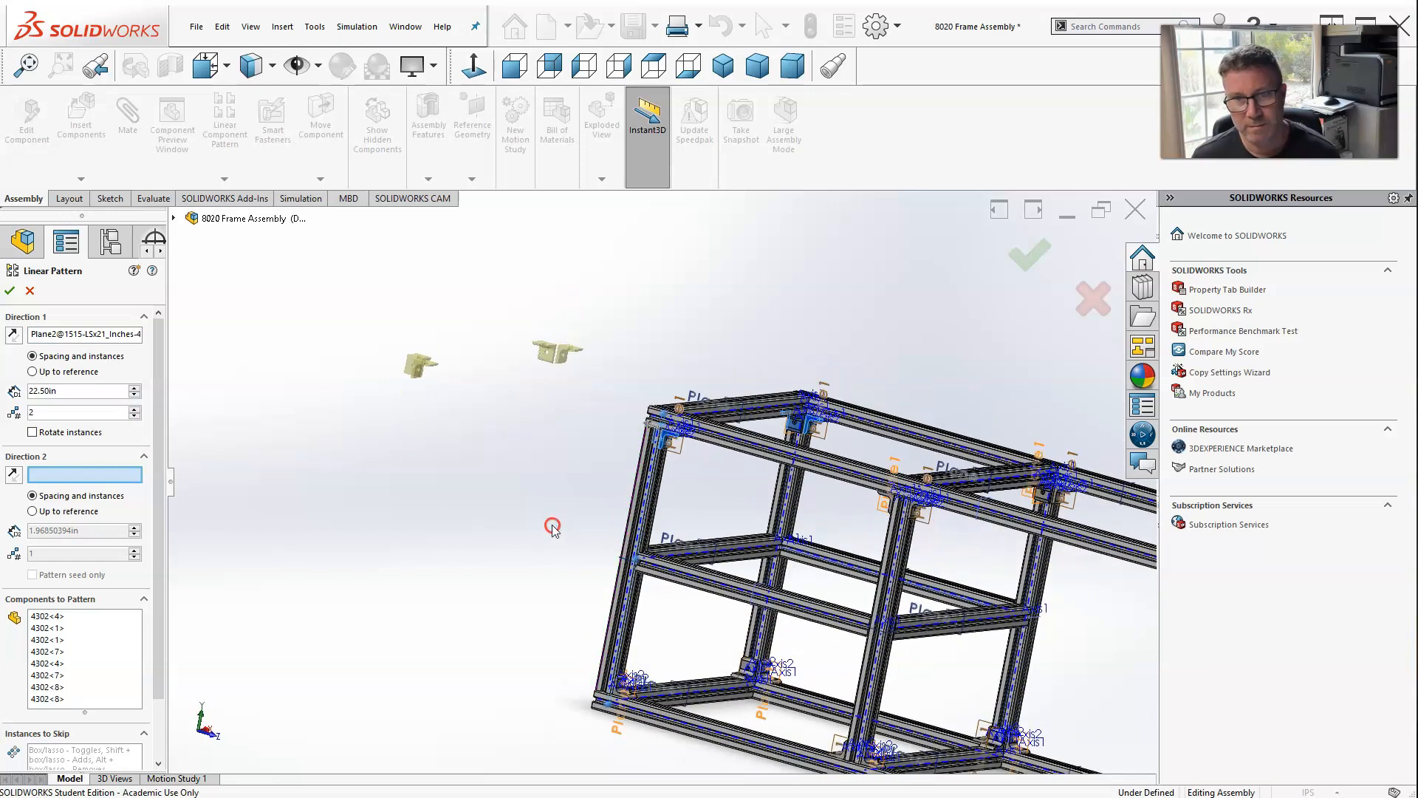
{"action": "left_click", "coordinate": [94, 336]}
{"action": "scroll", "coordinate": [658, 490], "scroll_direction": "down", "scroll_amount": 3}
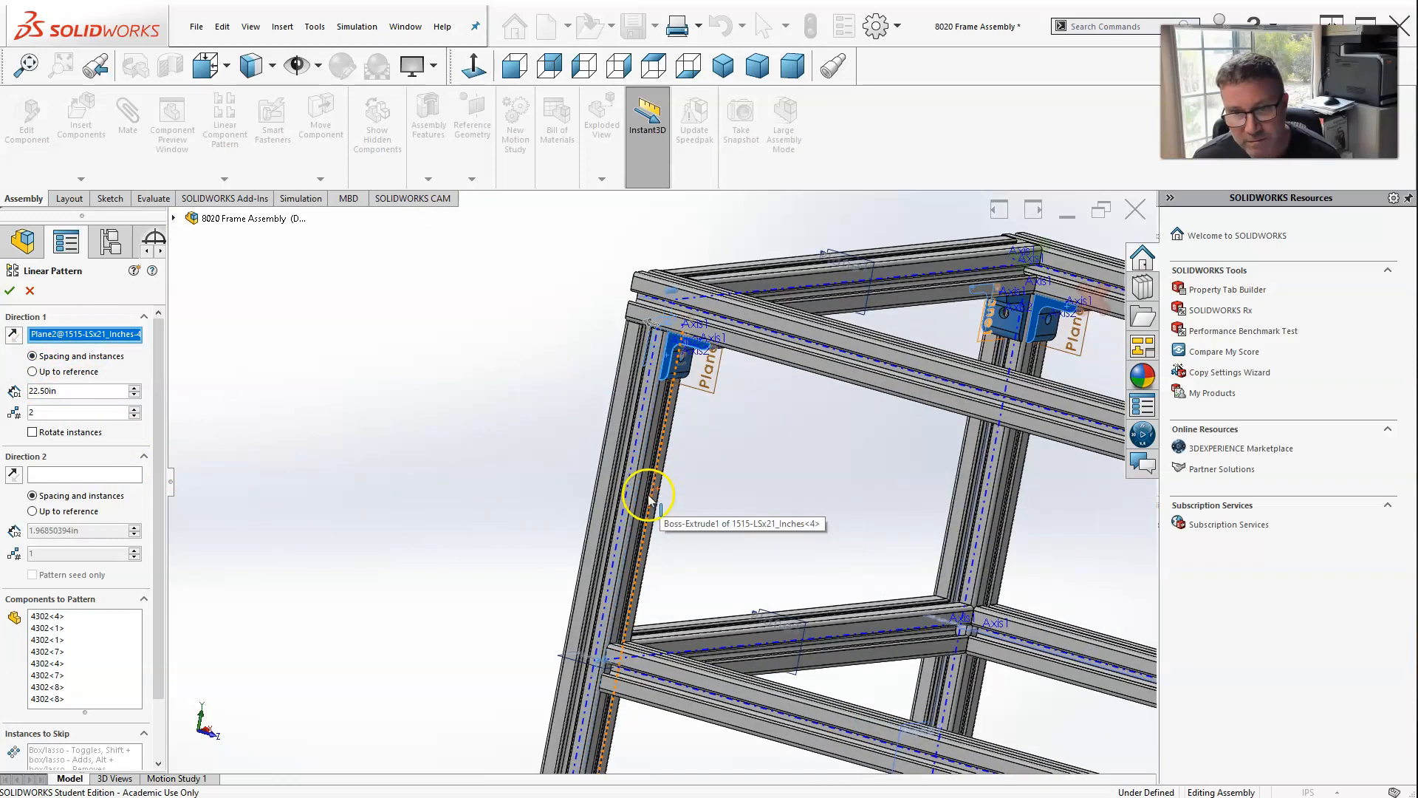
{"action": "left_click", "coordinate": [644, 498]}
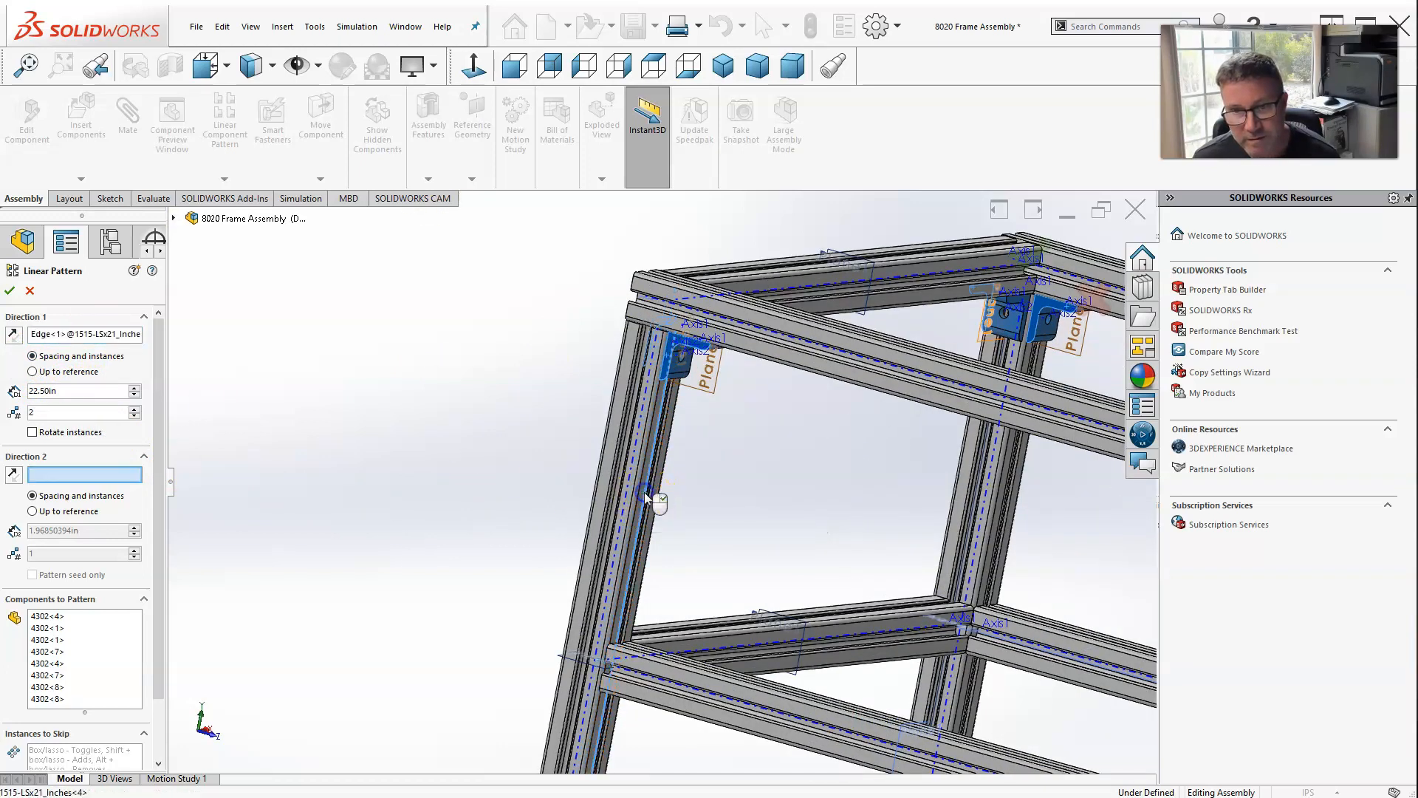
Reverse Direction 1 of the bracket pattern so the copies run down the uprights.
{"action": "scroll", "coordinate": [436, 469], "scroll_direction": "up", "scroll_amount": 5}
{"action": "middle_click_drag", "start_coordinate": [623, 502], "coordinate": [624, 457]}
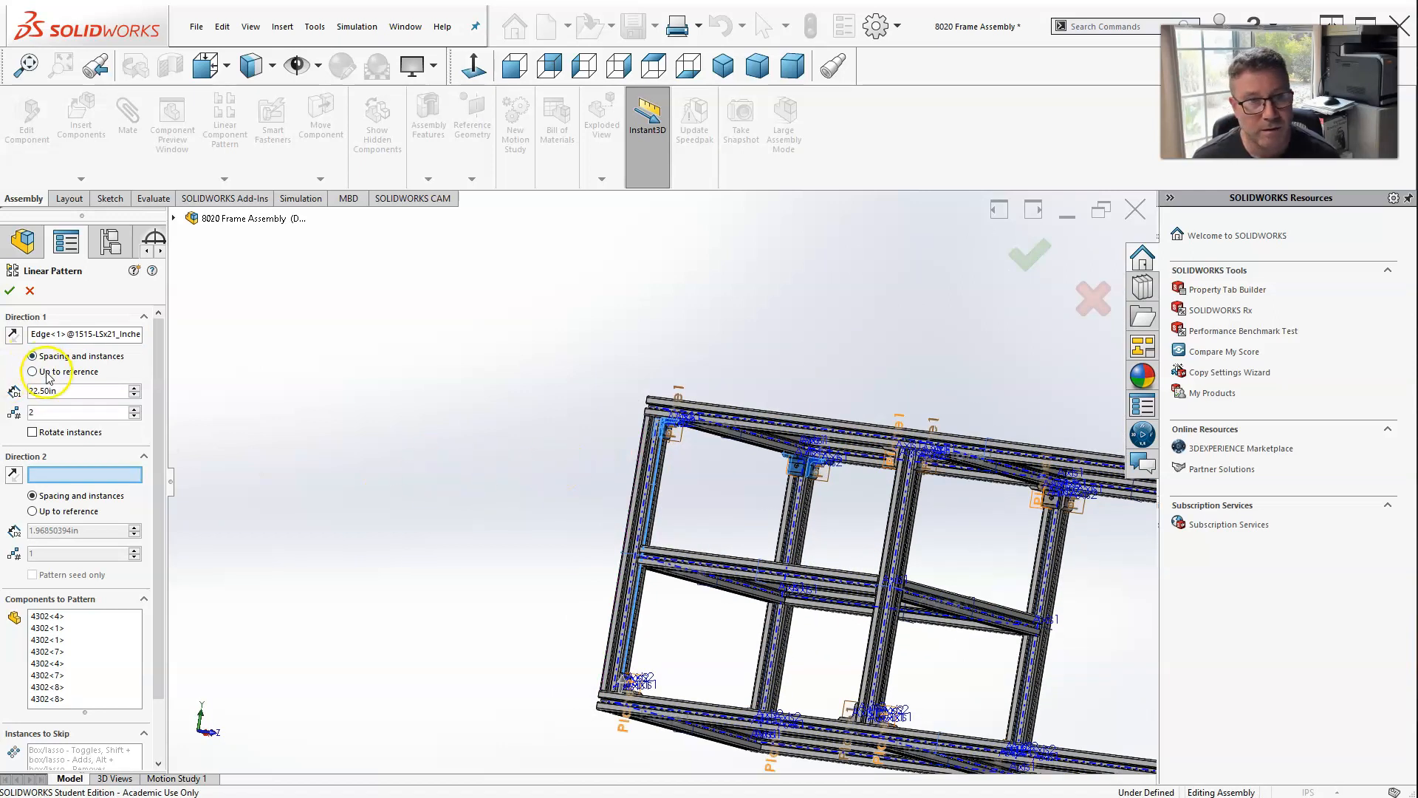
{"action": "left_click", "coordinate": [13, 337]}
{"action": "left_click", "coordinate": [15, 338]}
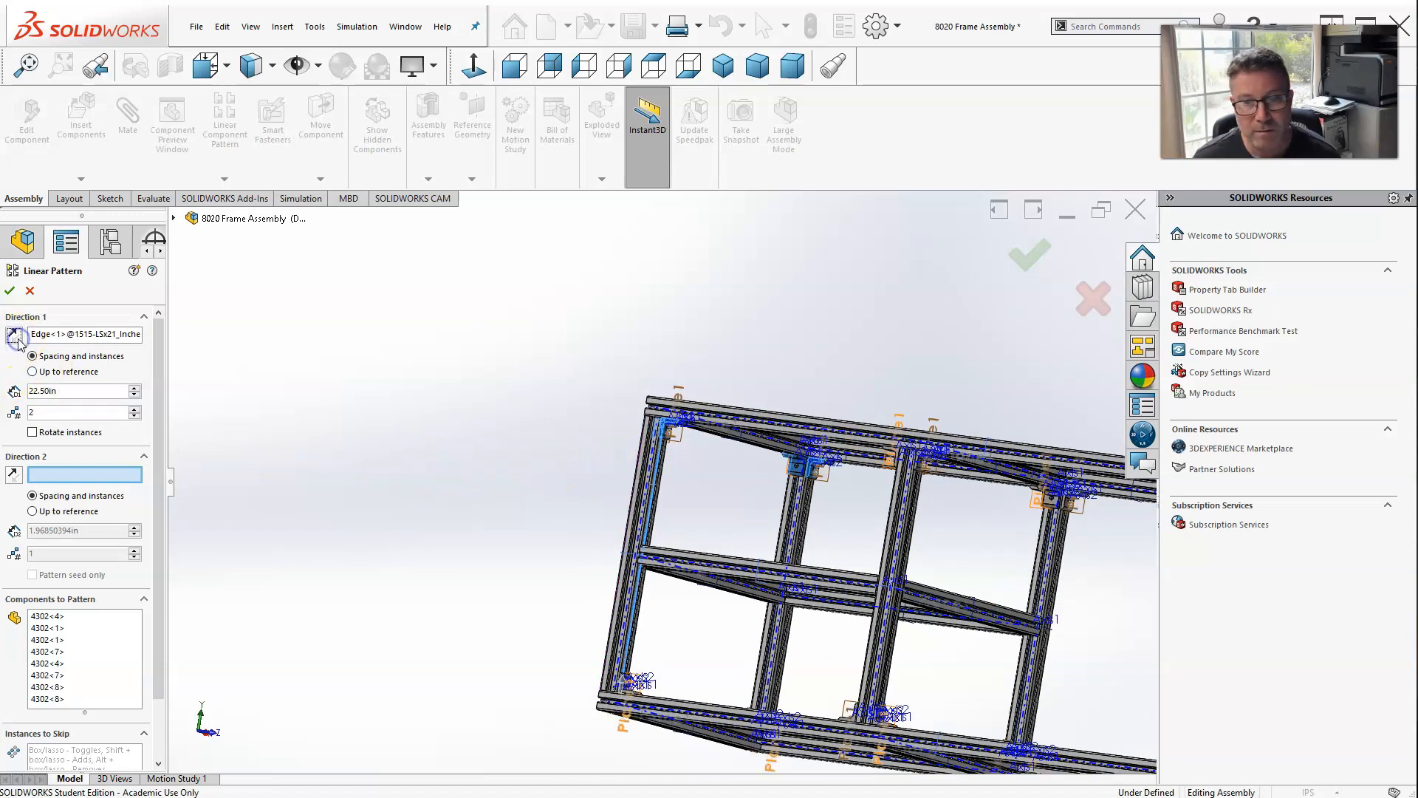
{"action": "left_click", "coordinate": [14, 337]}
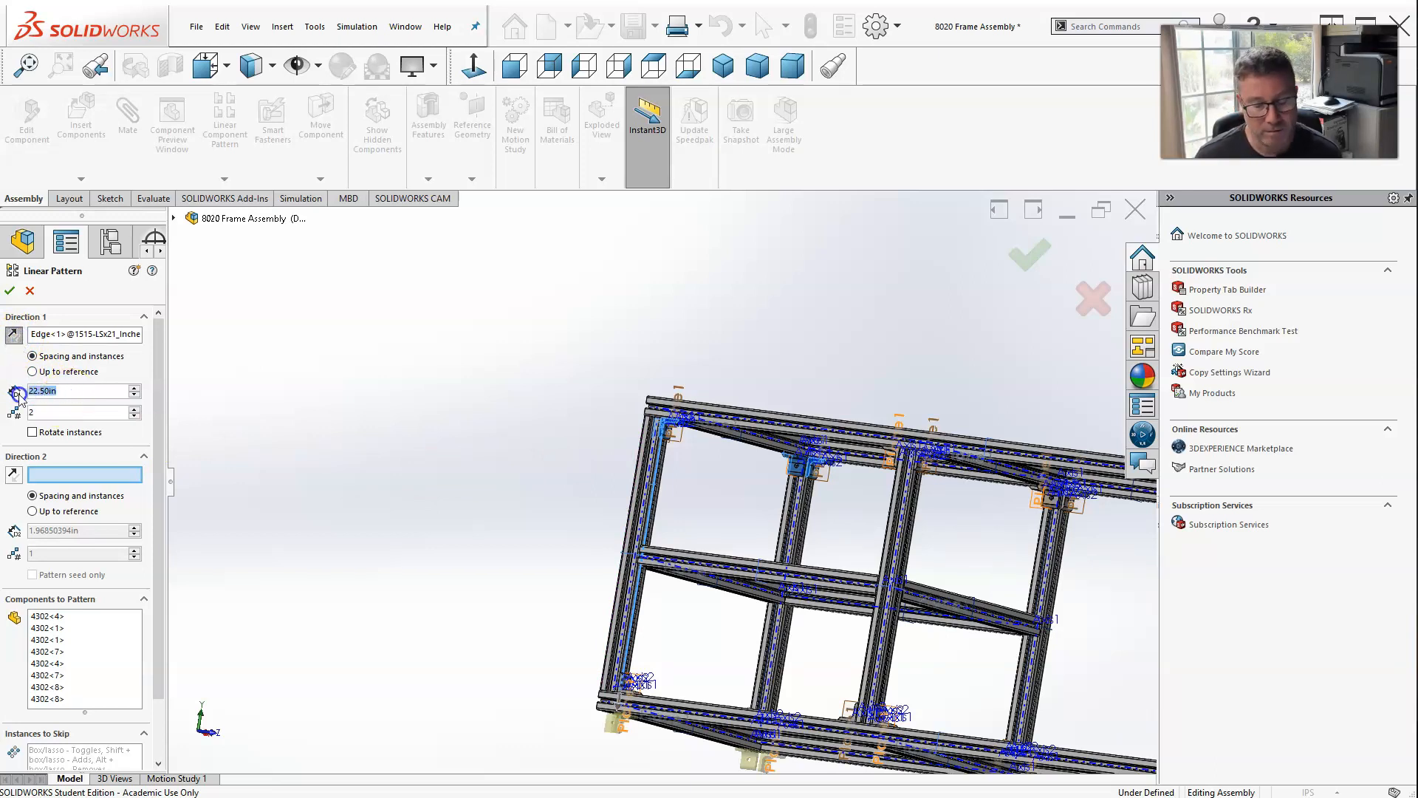
Try pattern spacings of 1.25 in and 10.25 in against the middle shelf rail.
{"action": "type", "text": "1.25"}
{"action": "key", "text": "Return"}
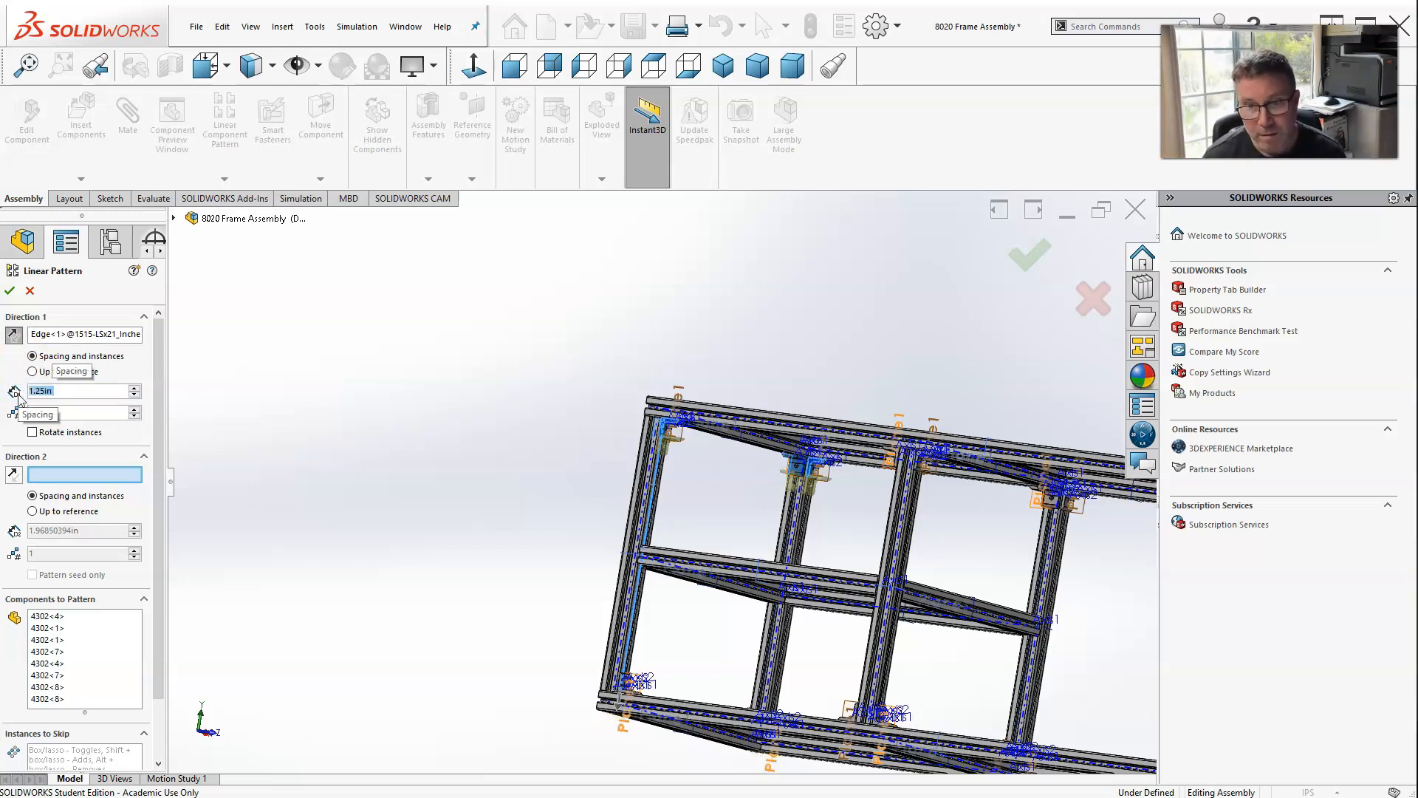
{"action": "mouse_move", "coordinate": [455, 551]}
{"action": "middle_mouse_down"}
{"action": "mouse_move", "coordinate": [469, 492]}
{"action": "mouse_move", "coordinate": [457, 556]}
{"action": "middle_mouse_up"}
{"action": "scroll", "coordinate": [595, 510], "scroll_direction": "down", "scroll_amount": 4}
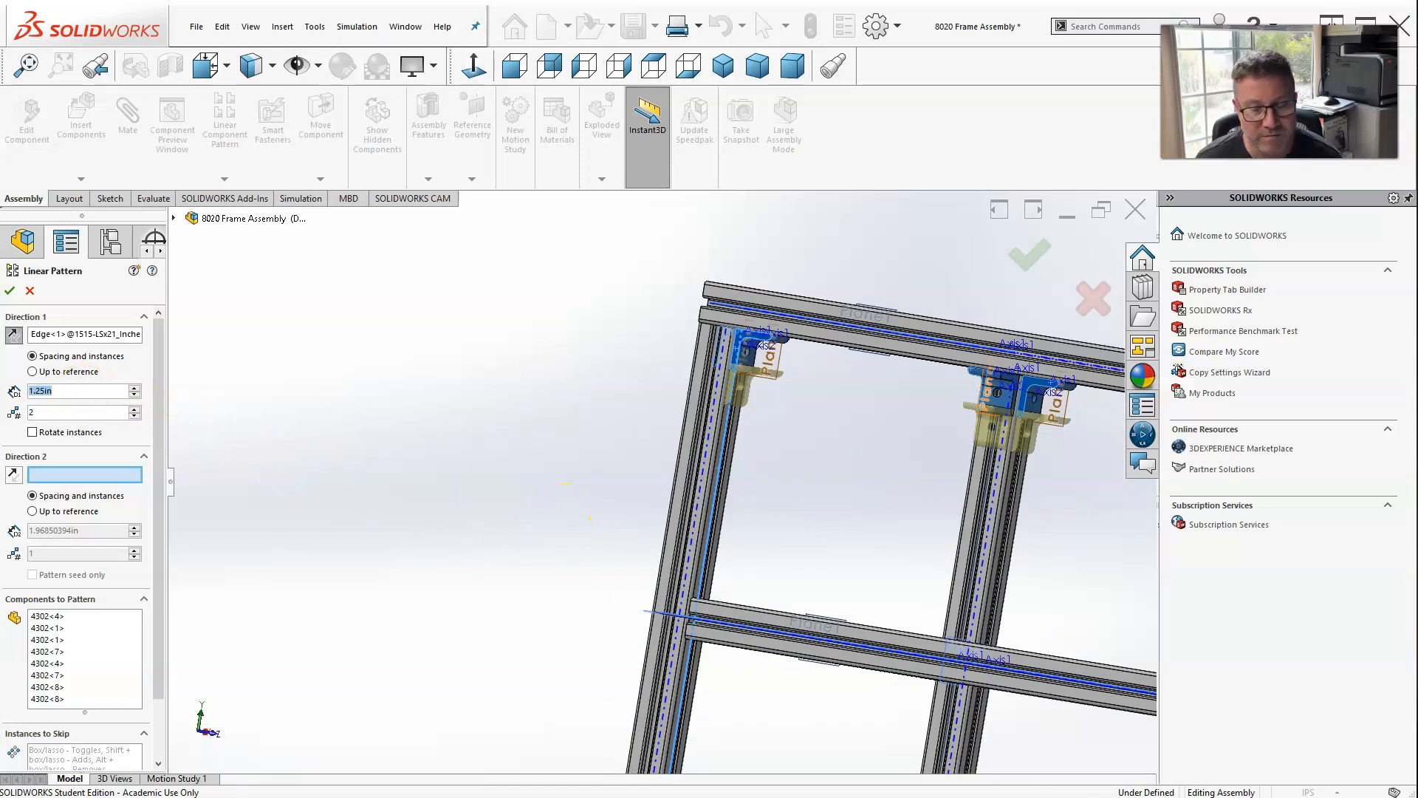
{"action": "type", "text": "10.25"}
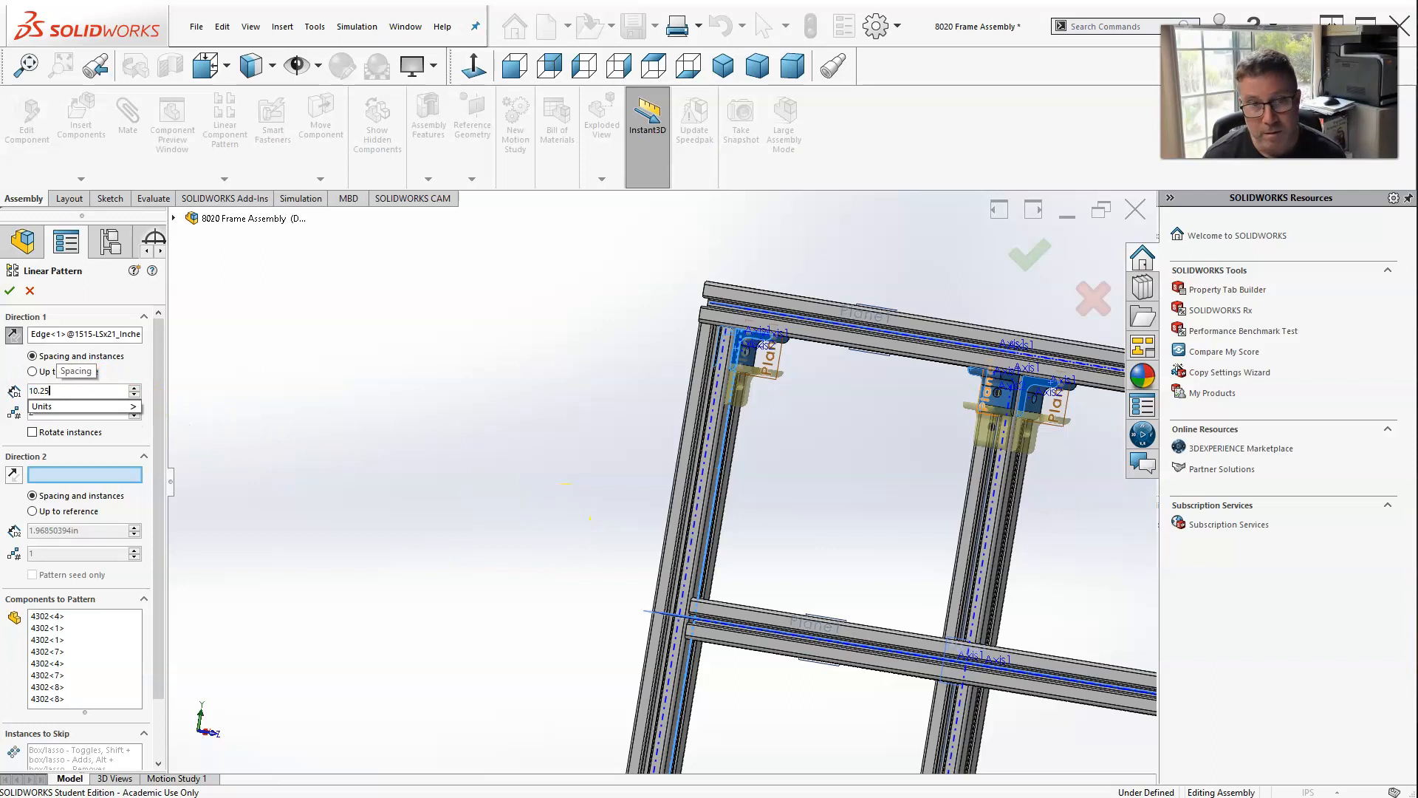
{"action": "key", "text": "Return"}
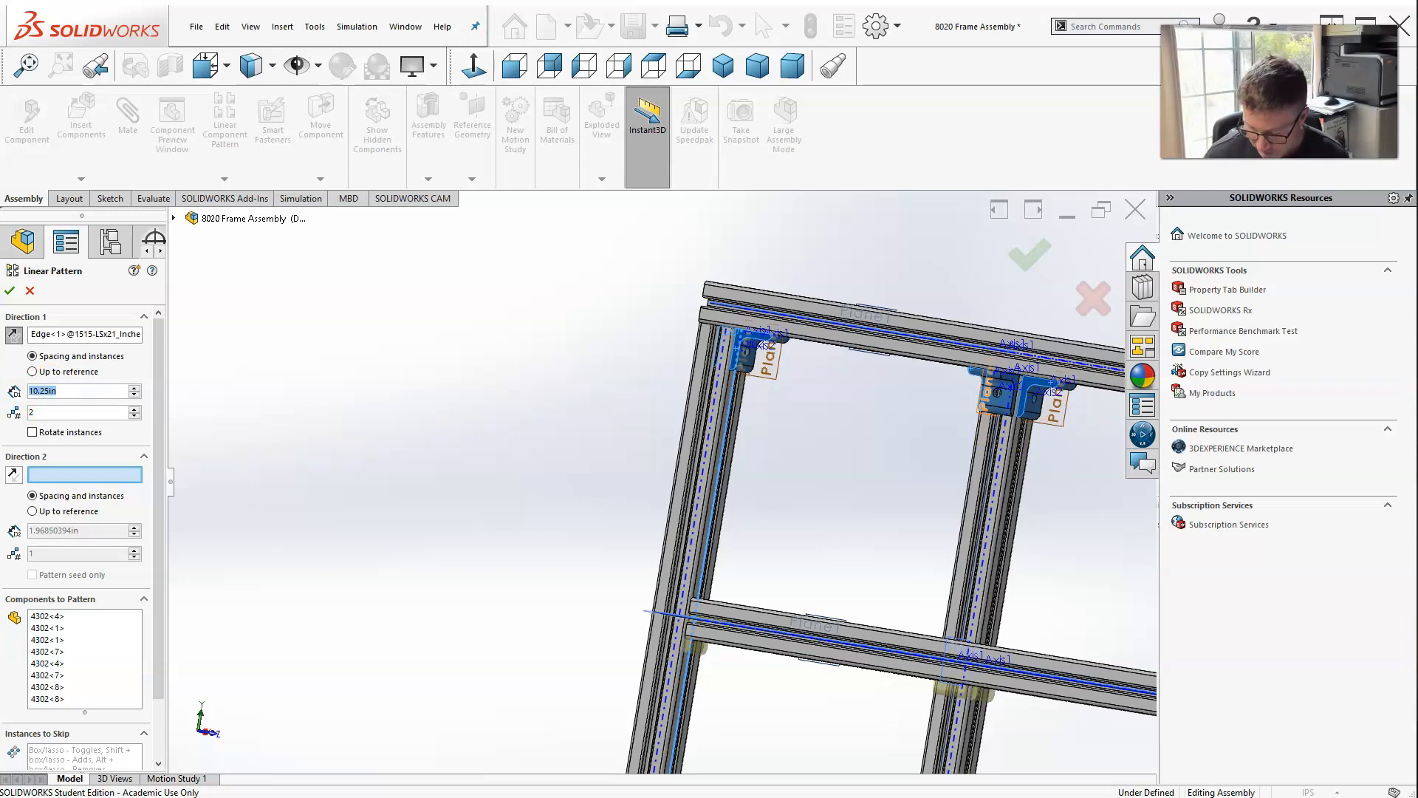
Set the bracket pattern spacing to 11.25 in and accept the linear pattern.
{"action": "type", "text": "11"}
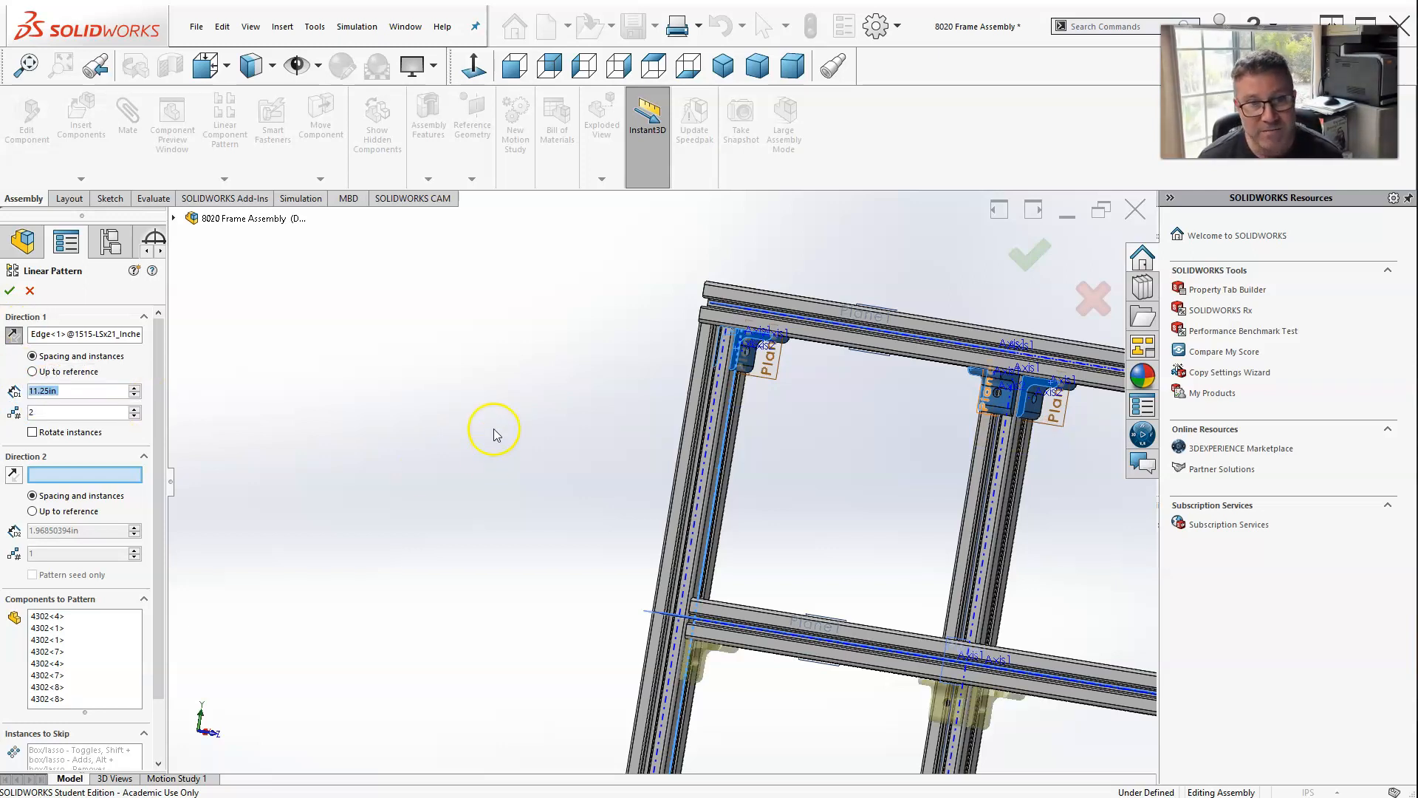
{"action": "scroll", "coordinate": [680, 618], "scroll_direction": "down", "scroll_amount": 5}
{"action": "middle_click_drag", "start_coordinate": [662, 457], "coordinate": [663, 481]}
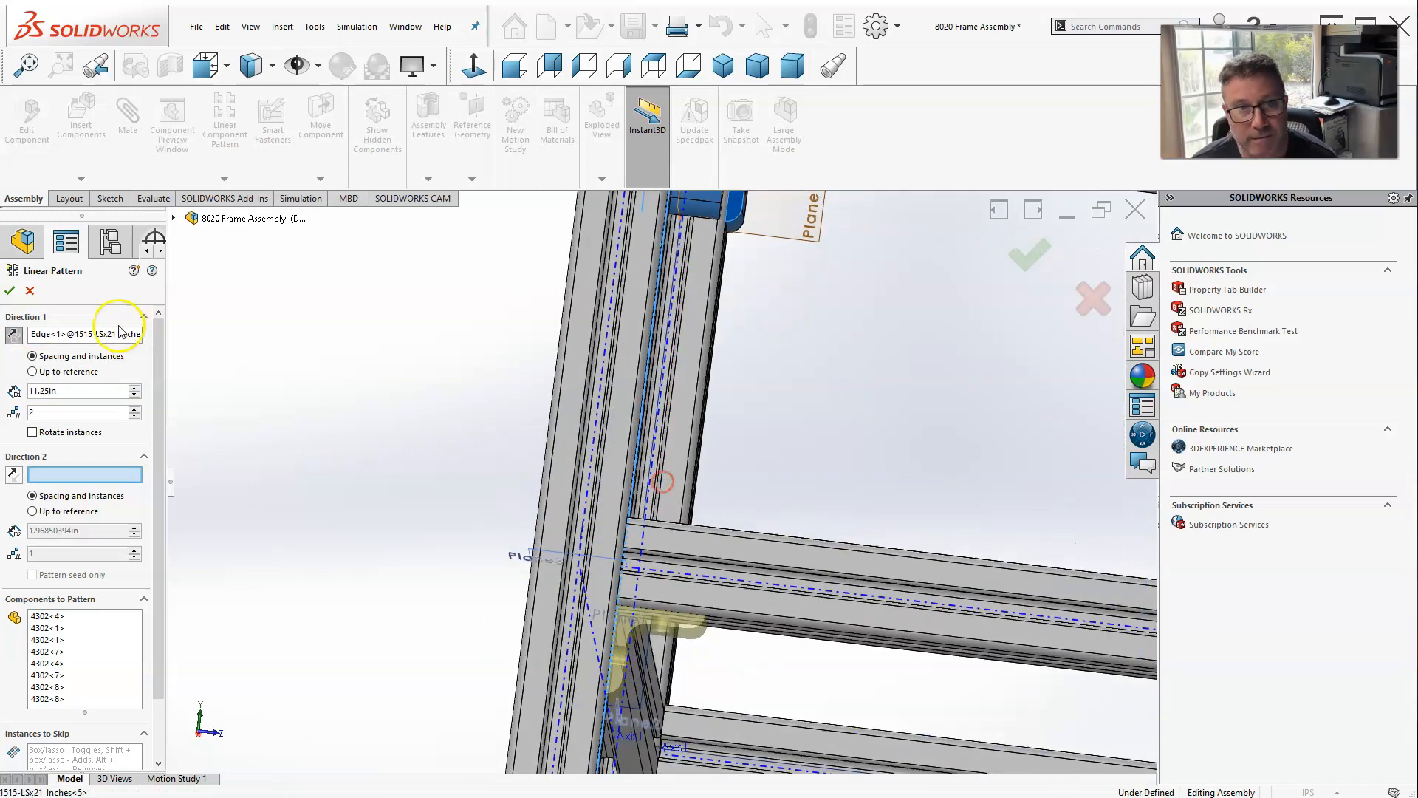
{"action": "left_click", "coordinate": [8, 291]}
Select mirrored brackets 4302<12> and 4302<10> at the shelf section's upper joints.
{"action": "scroll", "coordinate": [296, 356], "scroll_direction": "up", "scroll_amount": 5}
{"action": "middle_click_drag", "start_coordinate": [470, 457], "coordinate": [479, 483]}
{"action": "middle_click_drag", "start_coordinate": [462, 459], "coordinate": [533, 482]}
{"action": "left_click", "coordinate": [757, 441]}
{"action": "scroll", "coordinate": [759, 442], "scroll_direction": "down", "scroll_amount": 4}
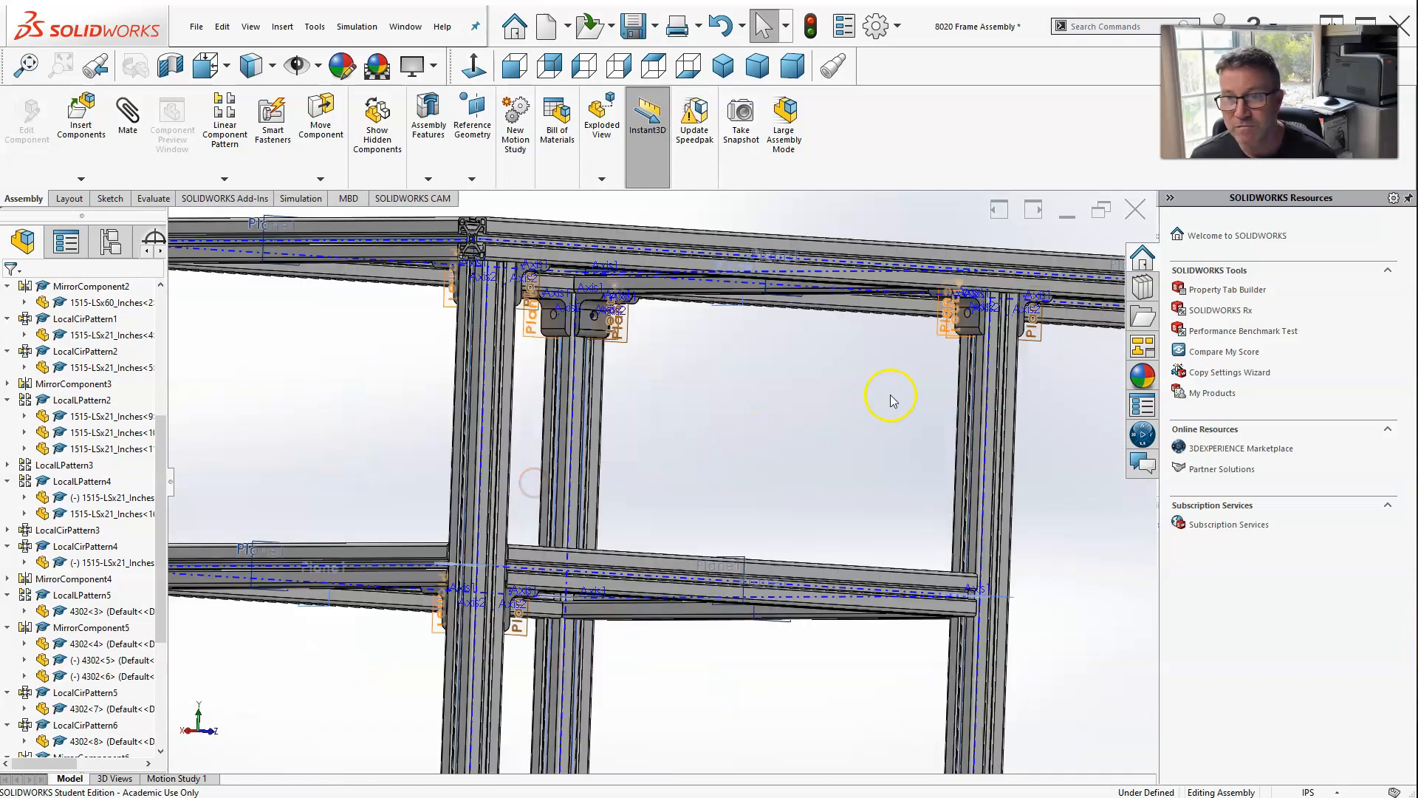
{"action": "scroll", "coordinate": [497, 339], "scroll_direction": "down", "scroll_amount": 2}
{"action": "scroll", "coordinate": [392, 285], "scroll_direction": "down", "scroll_amount": 3}
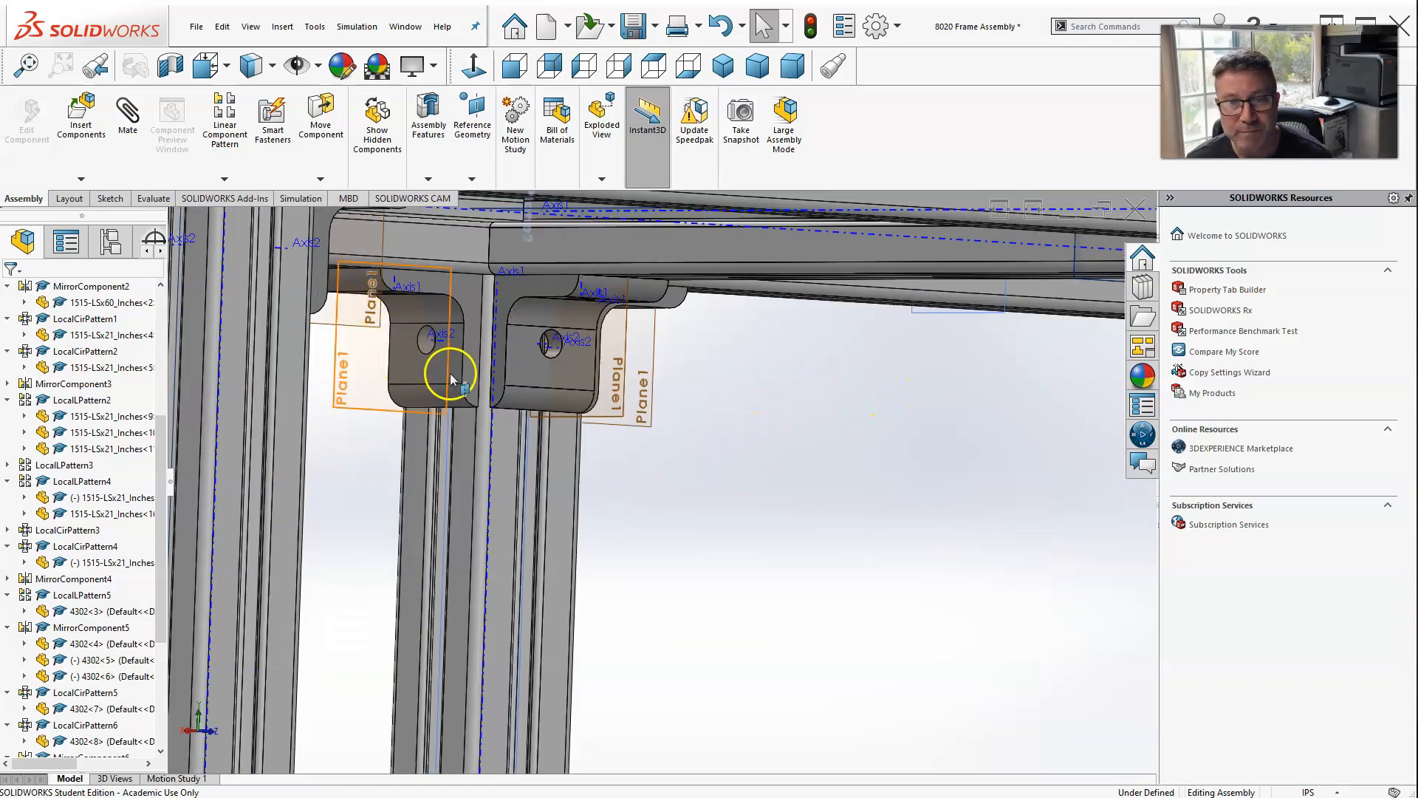
{"action": "left_click", "coordinate": [470, 366]}
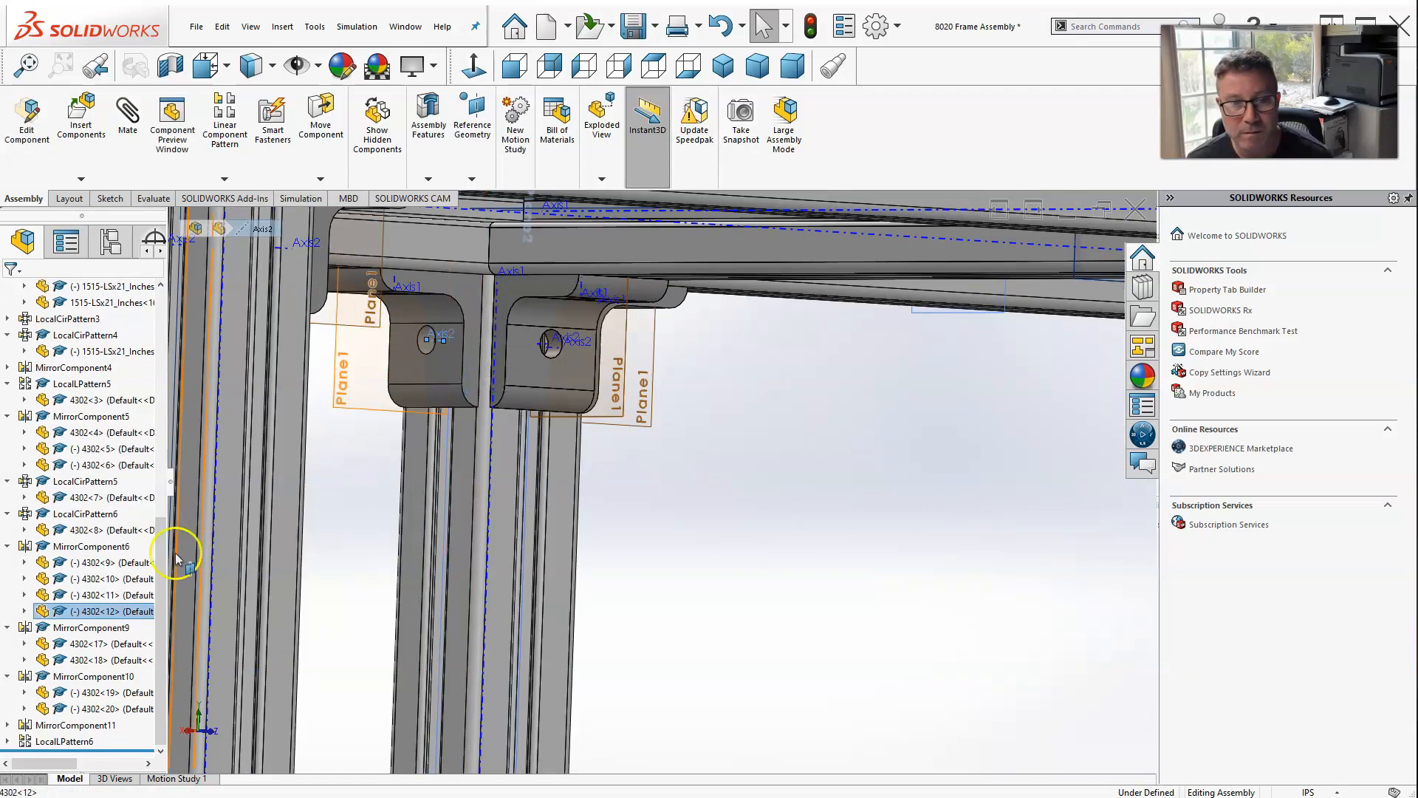
{"action": "left_click", "coordinate": [101, 613]}
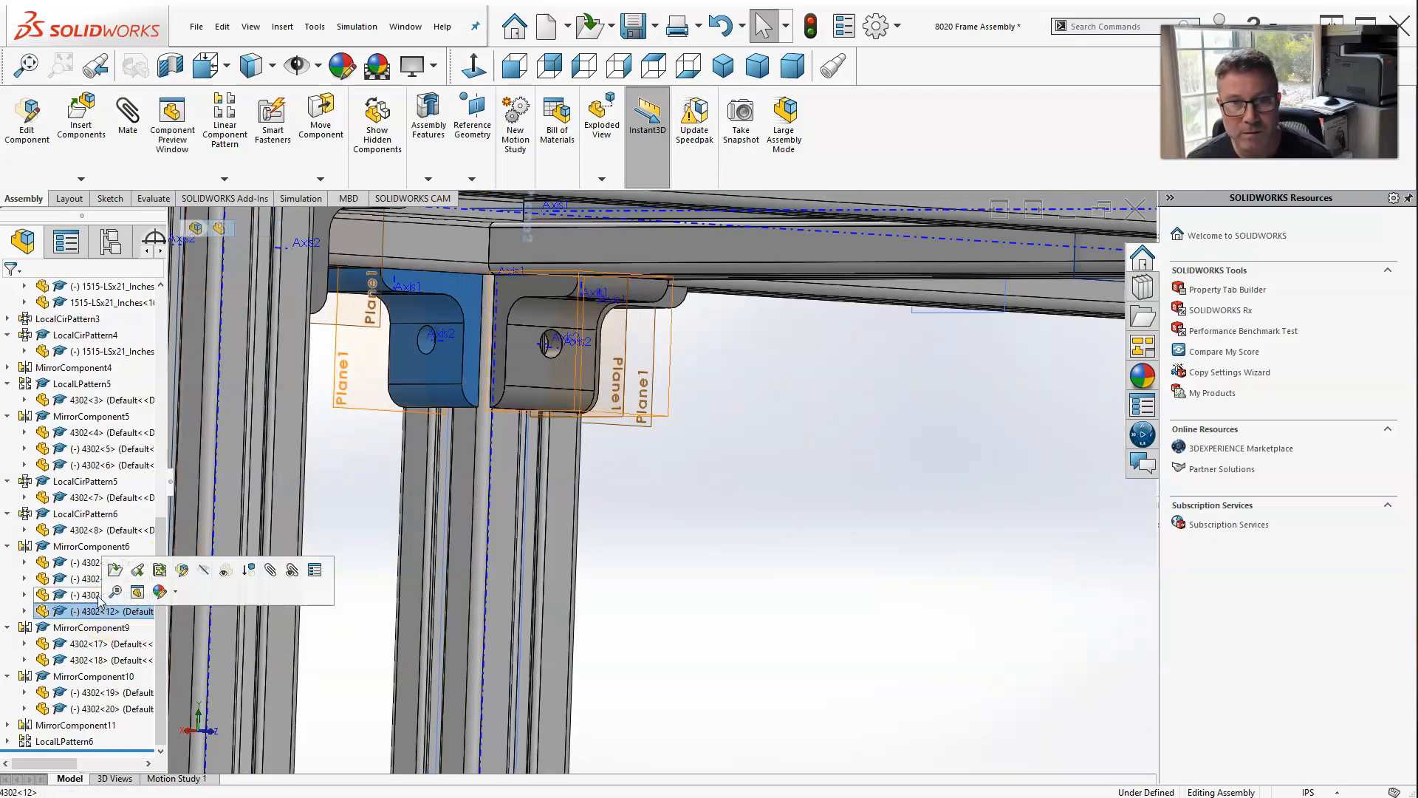
{"action": "left_click", "coordinate": [95, 596]}
{"action": "left_click", "coordinate": [96, 613]}
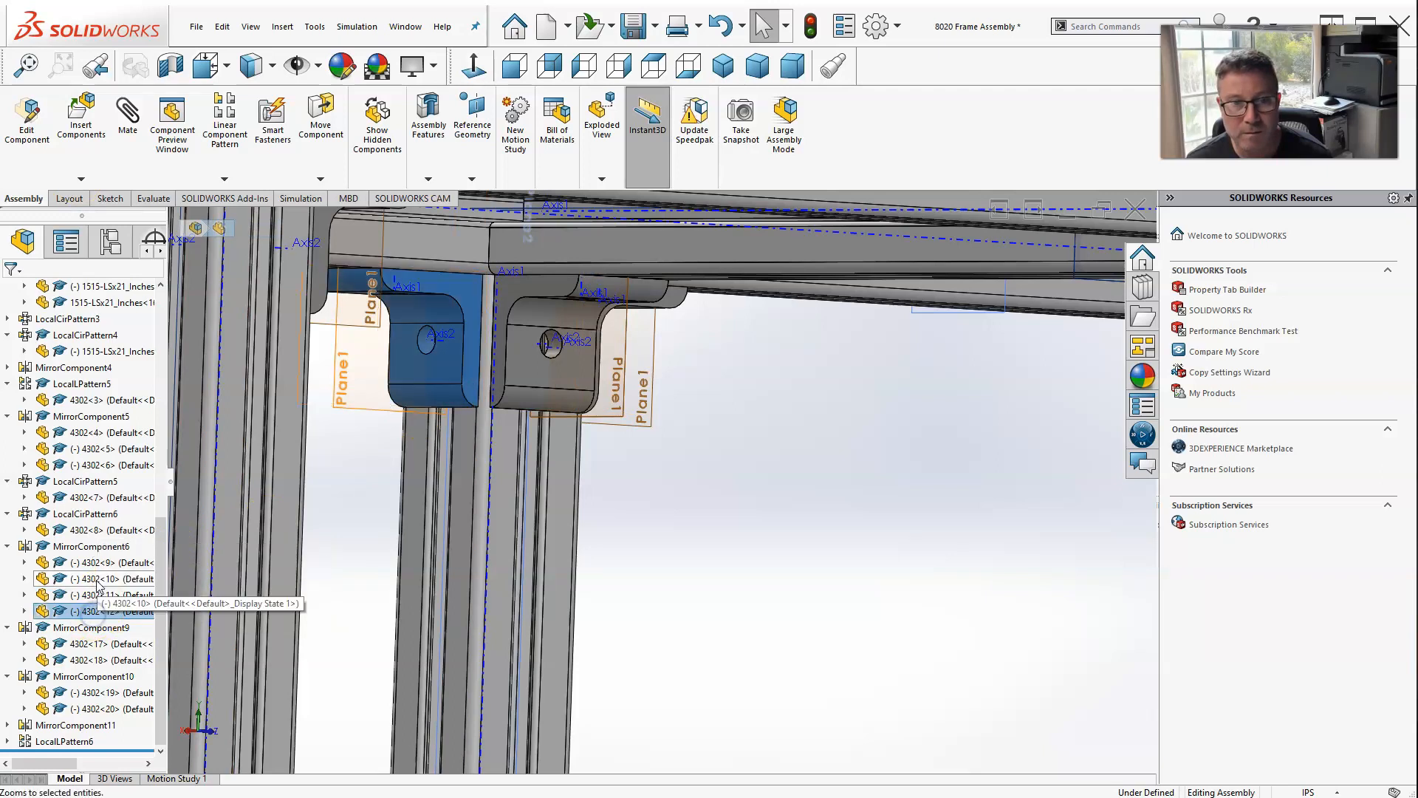
{"action": "left_click", "coordinate": [88, 580], "text": "ctrl"}
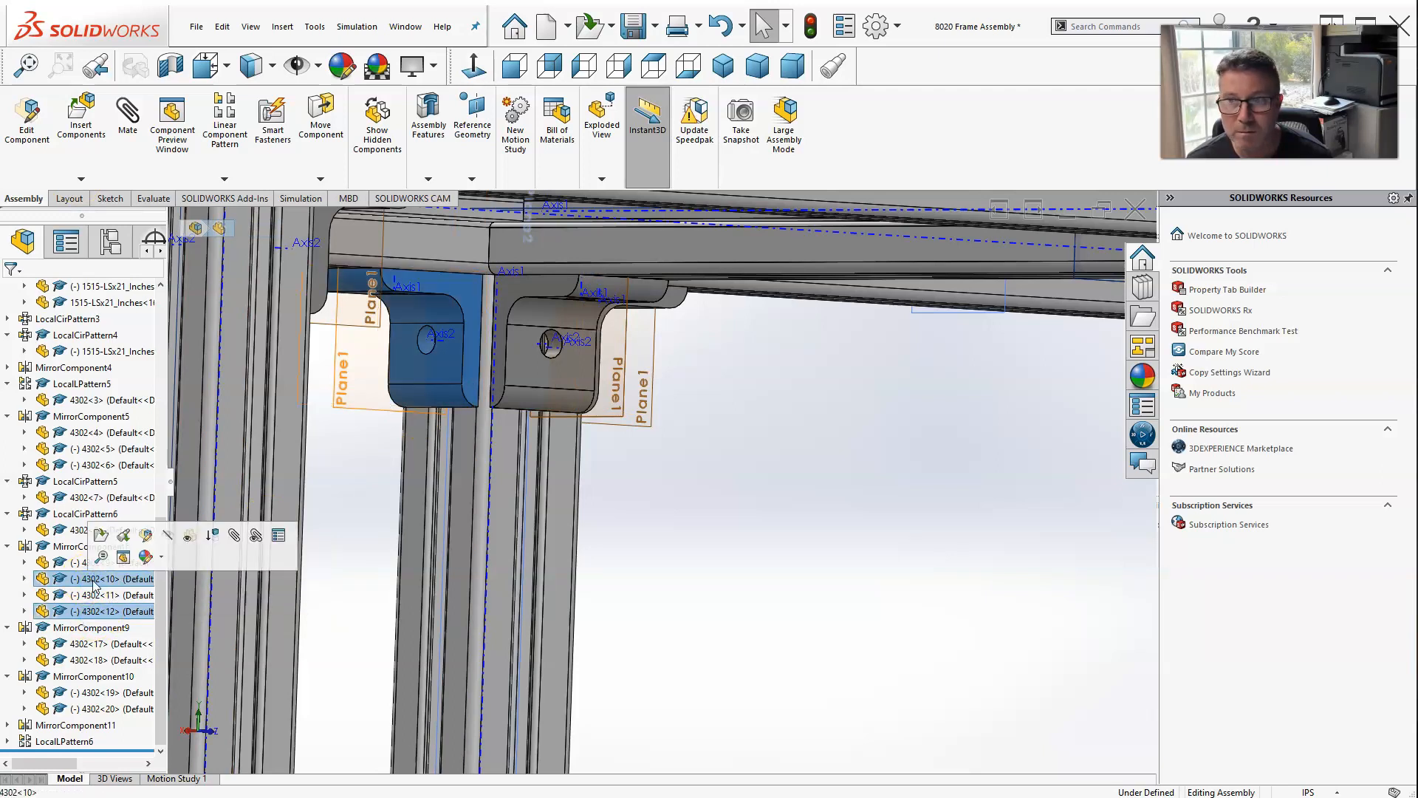
Try adding bracket 4302<11>, beside 4302<12> on the same upright, to the selection.
{"action": "scroll", "coordinate": [731, 482], "scroll_direction": "up", "scroll_amount": 5}
{"action": "scroll", "coordinate": [818, 507], "scroll_direction": "down", "scroll_amount": 3}
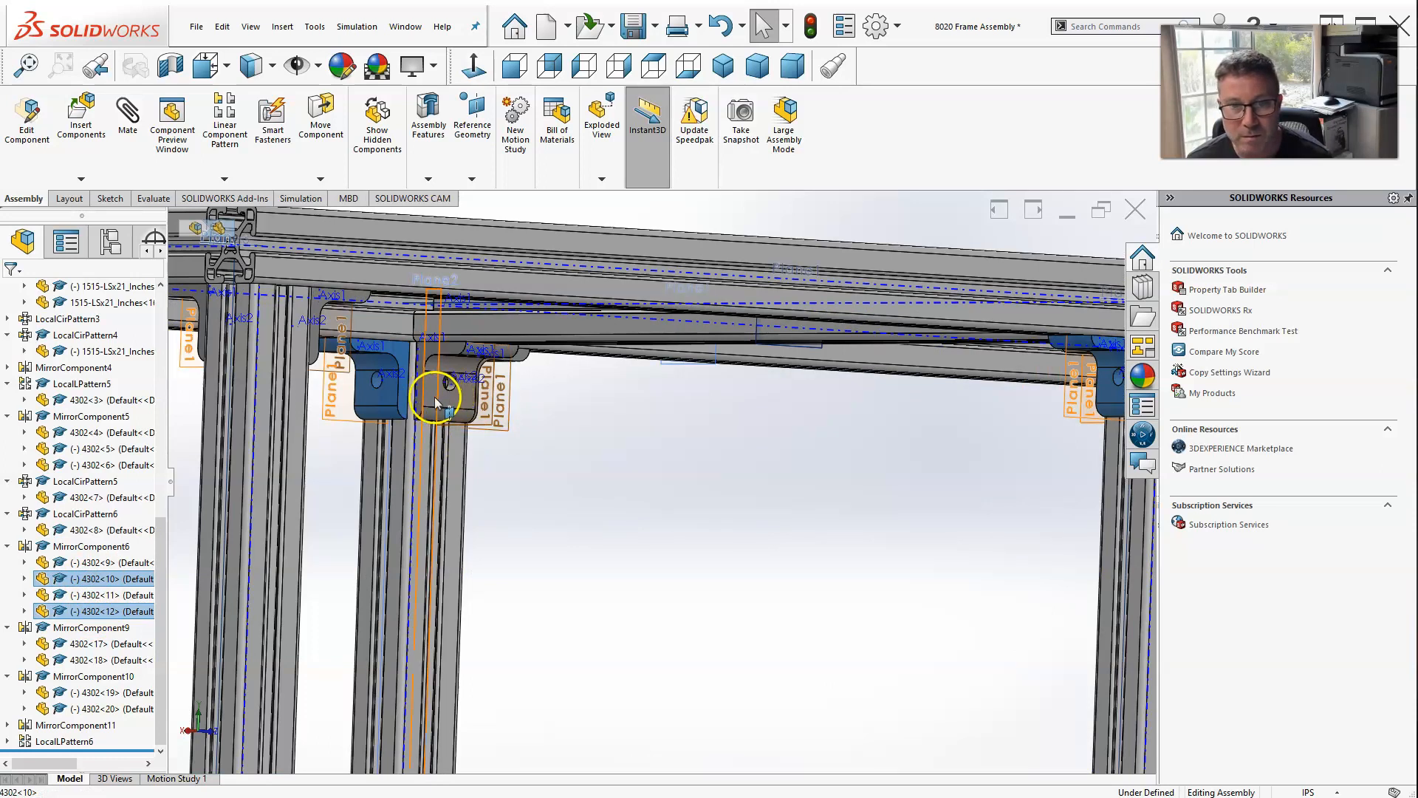
{"action": "scroll", "coordinate": [437, 411], "scroll_direction": "down", "scroll_amount": 2}
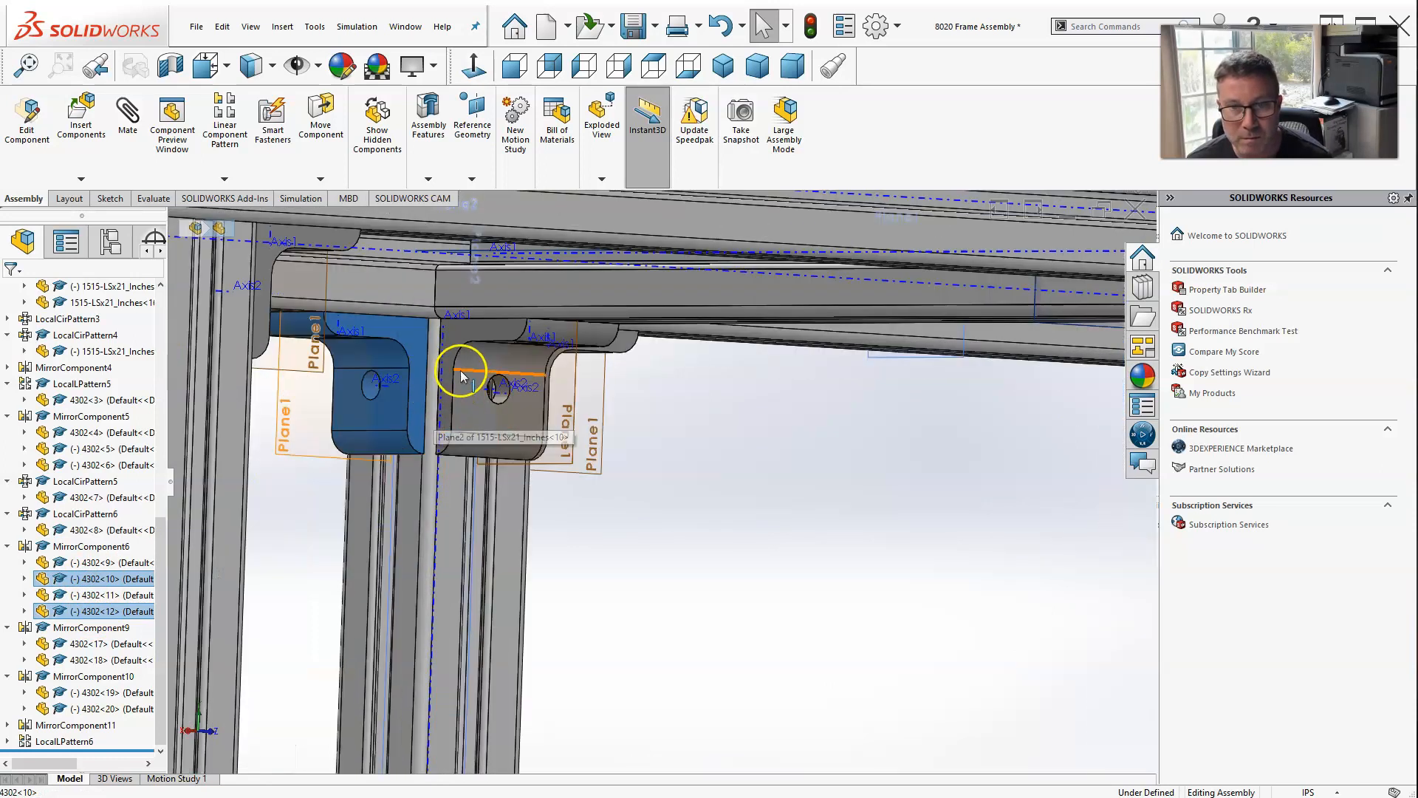
{"action": "left_click", "coordinate": [521, 336], "text": "ctrl"}
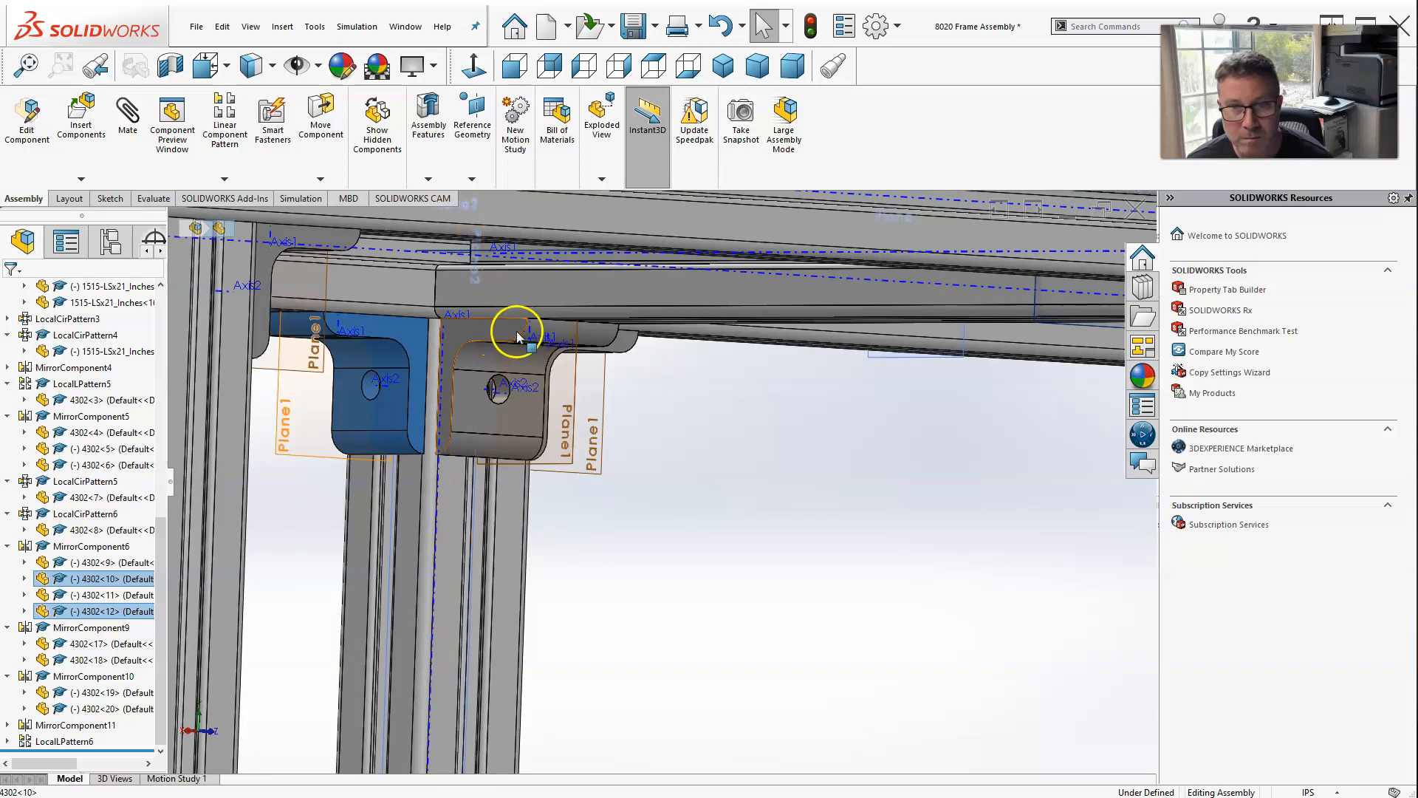
{"action": "scroll", "coordinate": [596, 355], "scroll_direction": "up", "scroll_amount": 5}
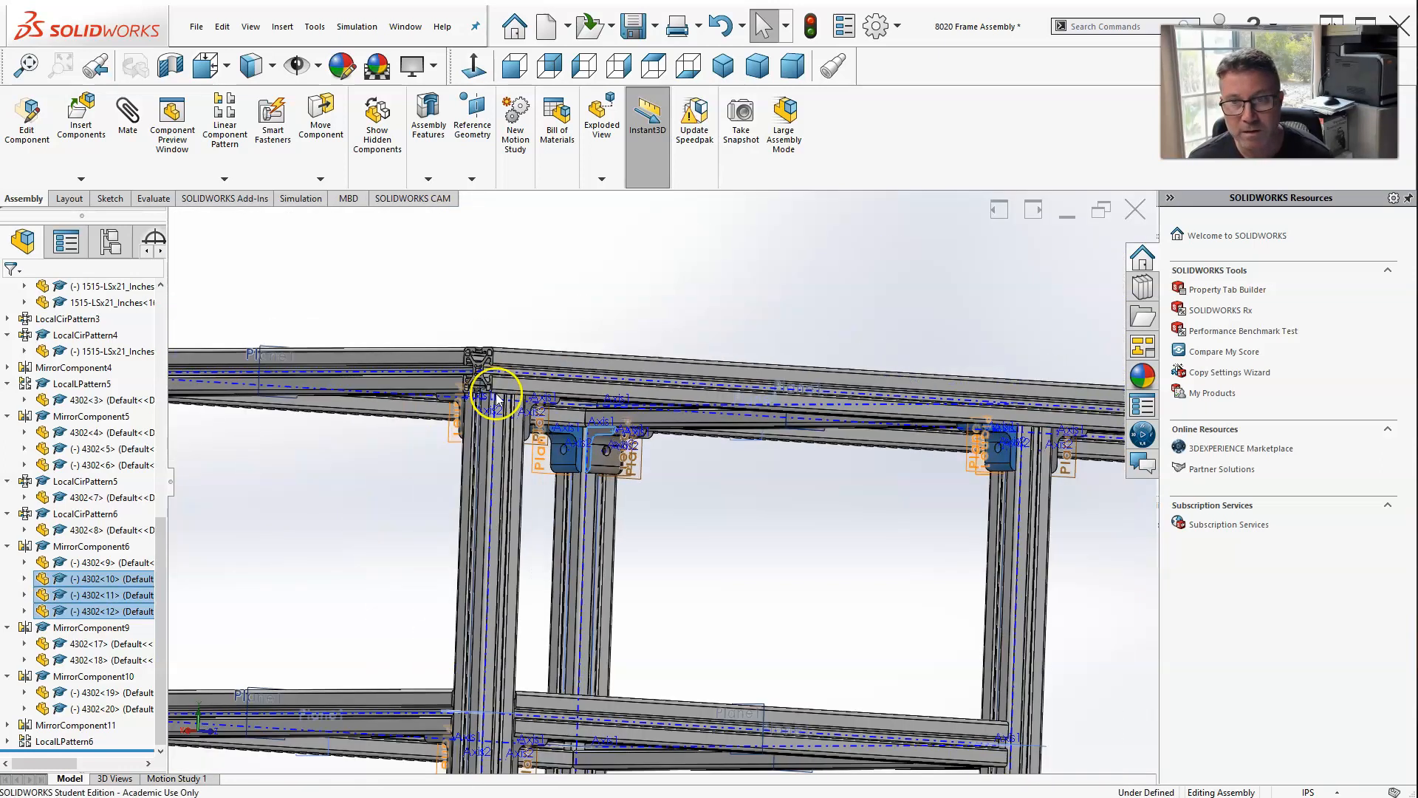
{"action": "middle_click_drag", "start_coordinate": [923, 482], "coordinate": [1022, 485]}
{"action": "right_click", "coordinate": [104, 599]}
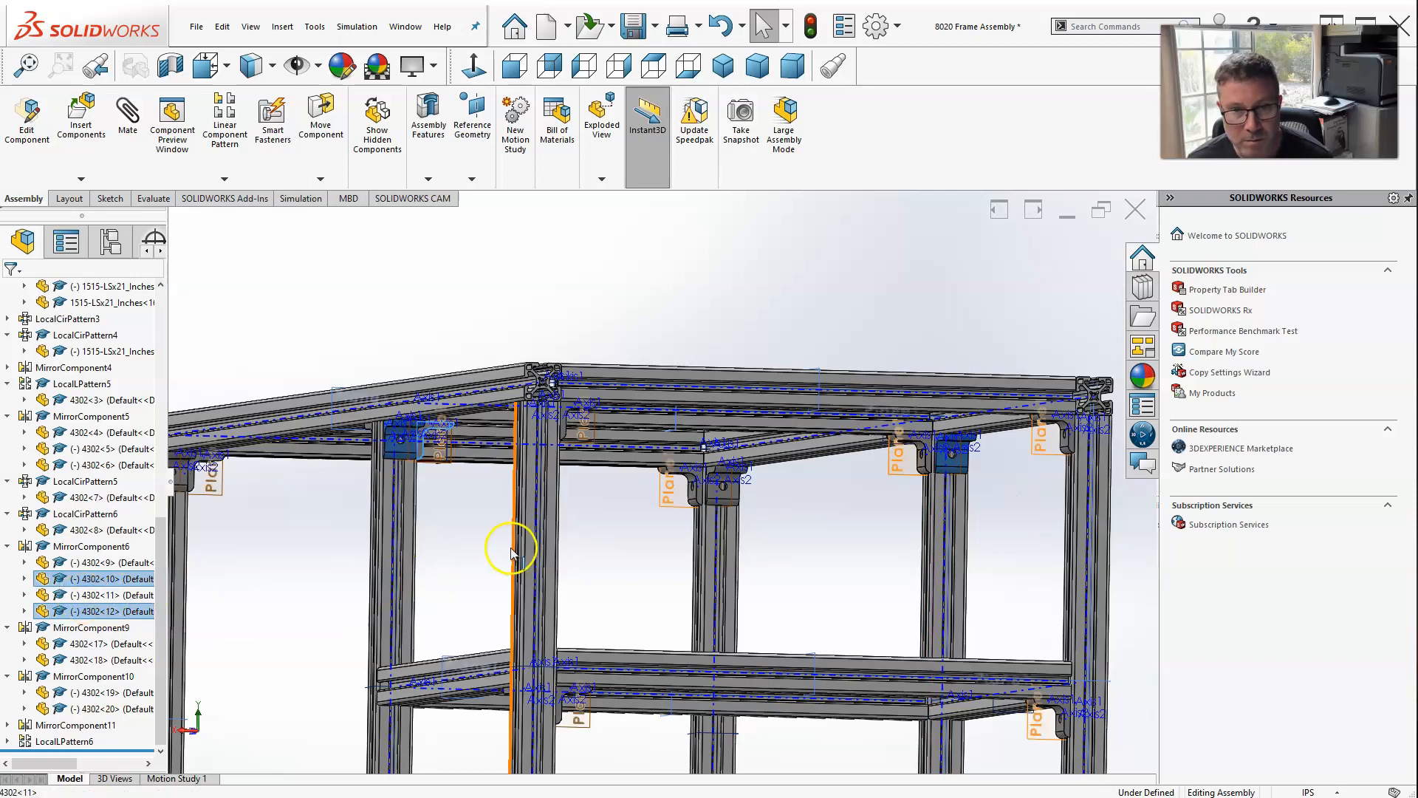
Add brackets 4302<9> and 4302<11> to the selection, along with their parent feature MirrorComponent6.
{"action": "scroll", "coordinate": [895, 443], "scroll_direction": "down", "scroll_amount": 6}
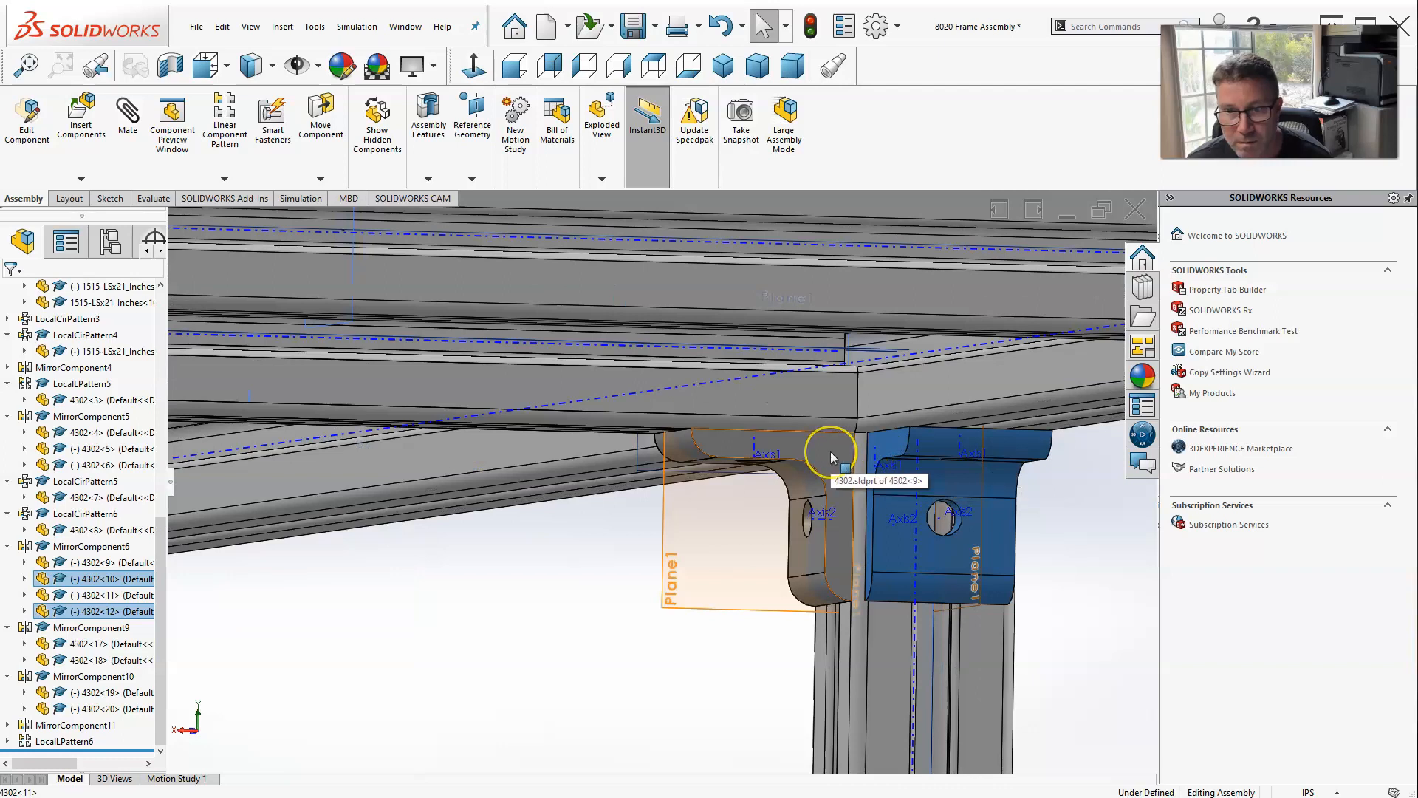
{"action": "left_click", "coordinate": [830, 453], "text": "ctrl"}
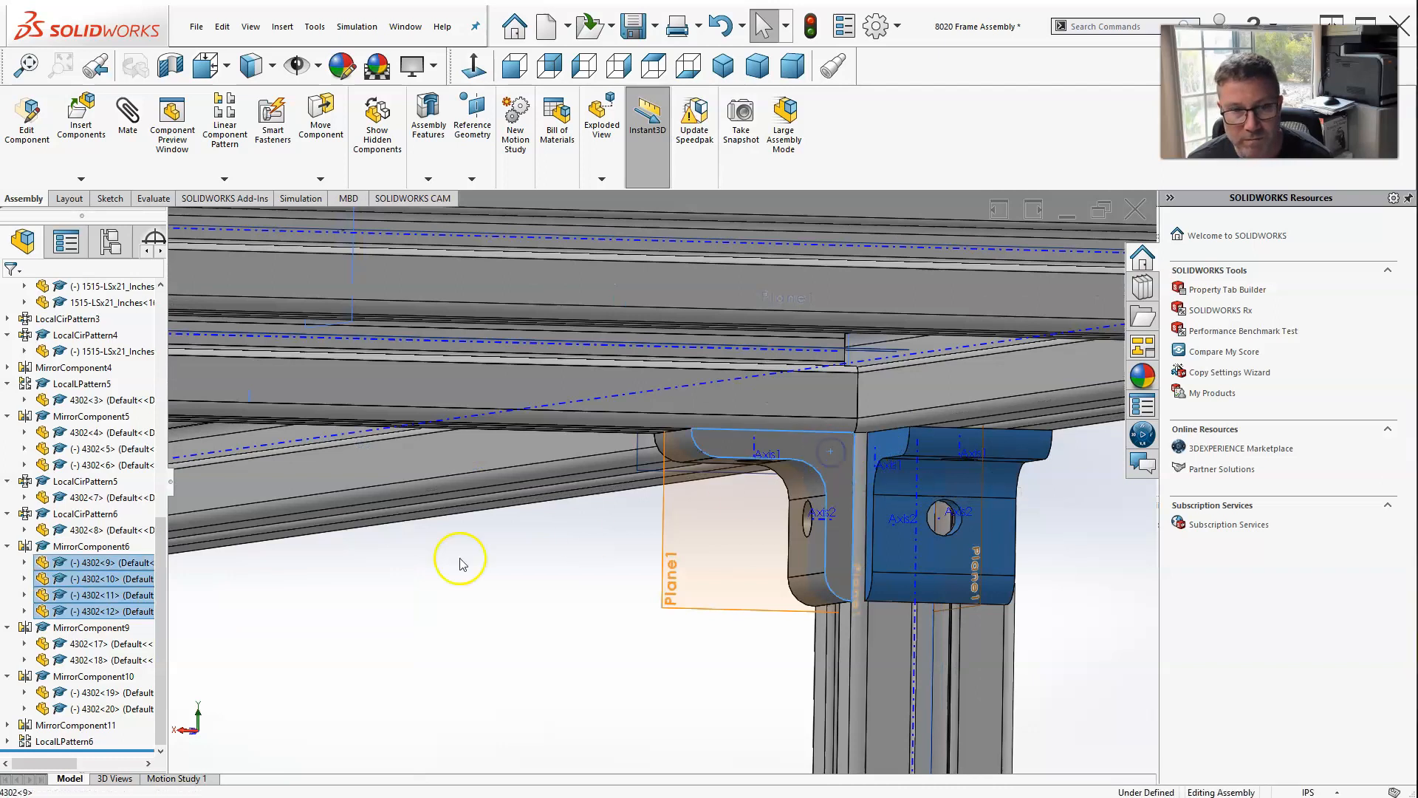
{"action": "left_click", "coordinate": [86, 565], "text": "ctrl"}
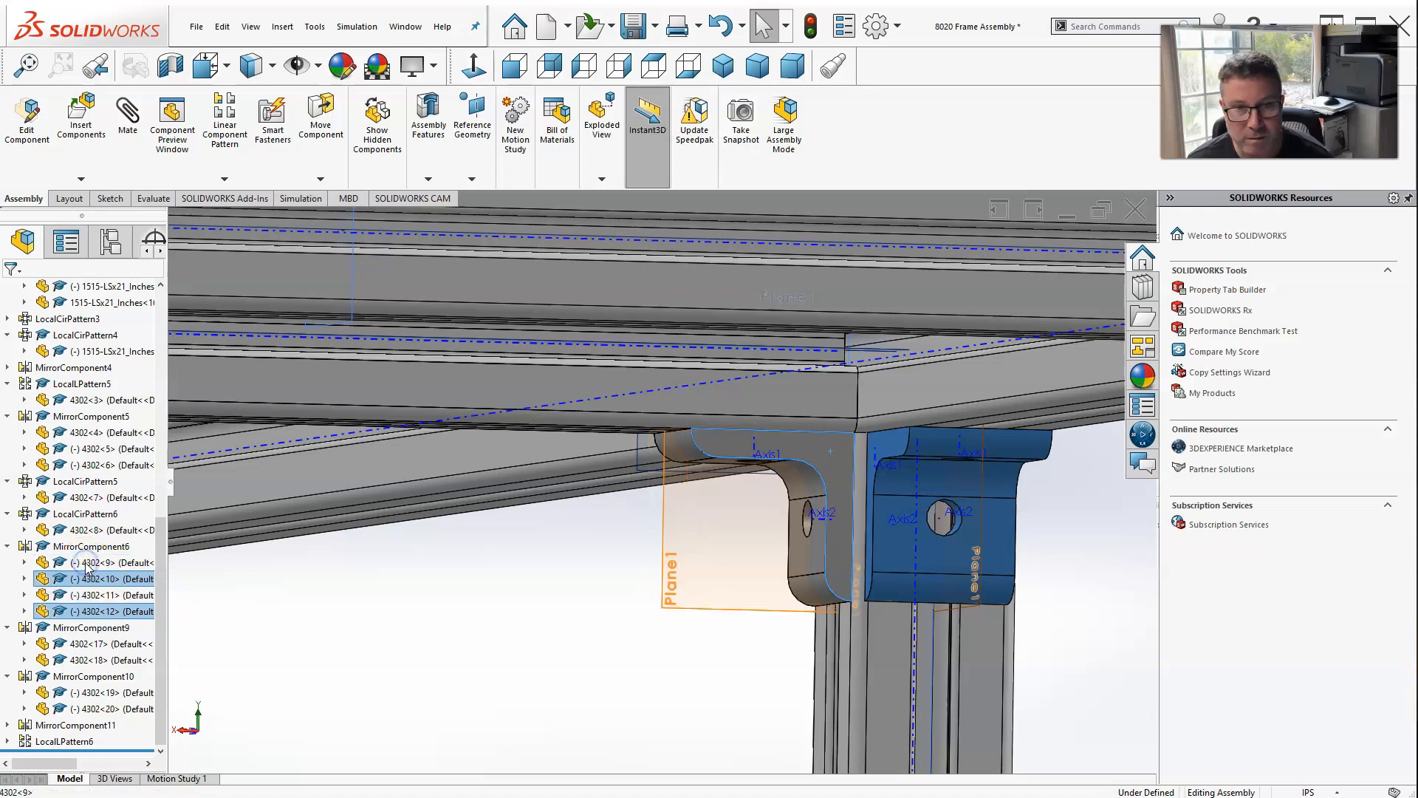
{"action": "left_click", "coordinate": [86, 564], "text": "ctrl"}
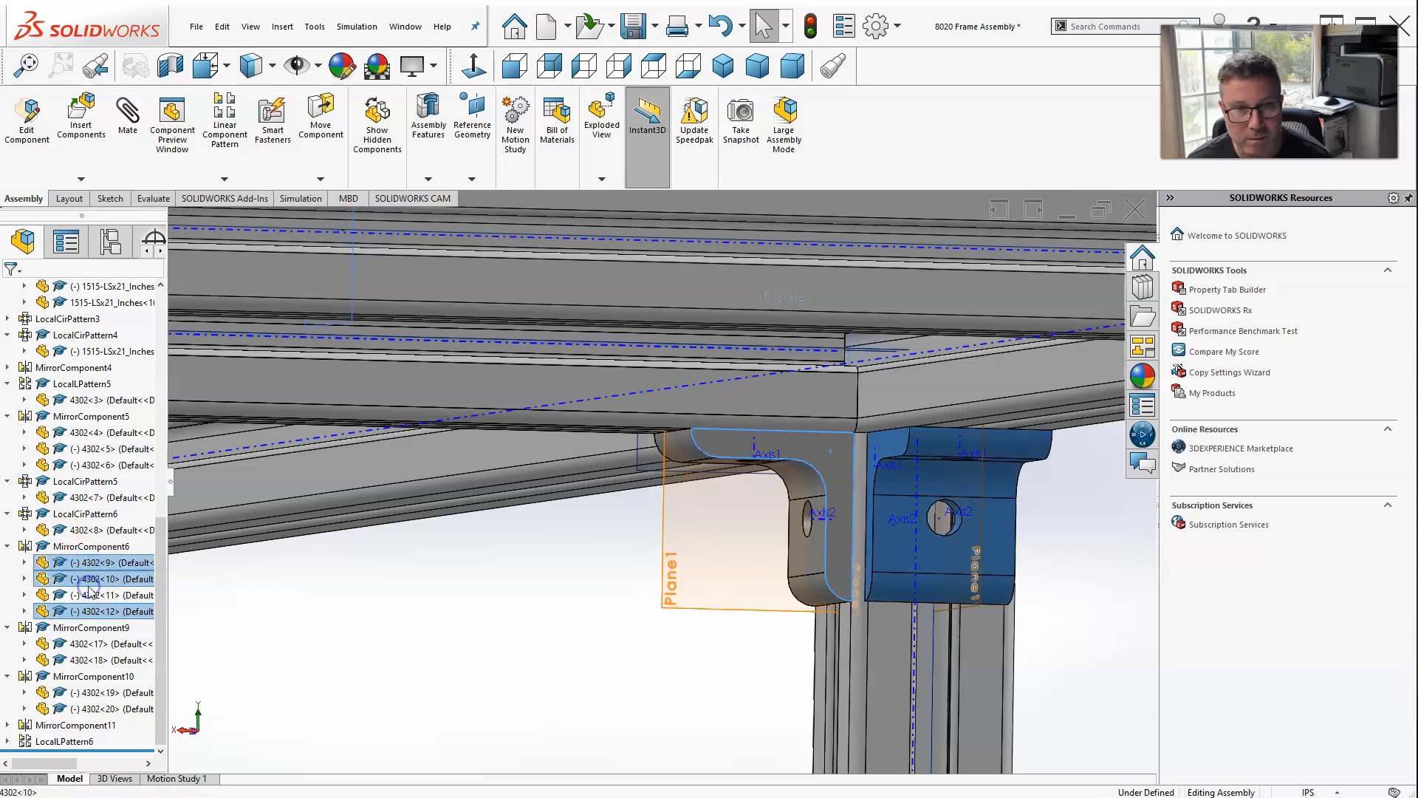
{"action": "left_click", "coordinate": [88, 589], "text": "ctrl"}
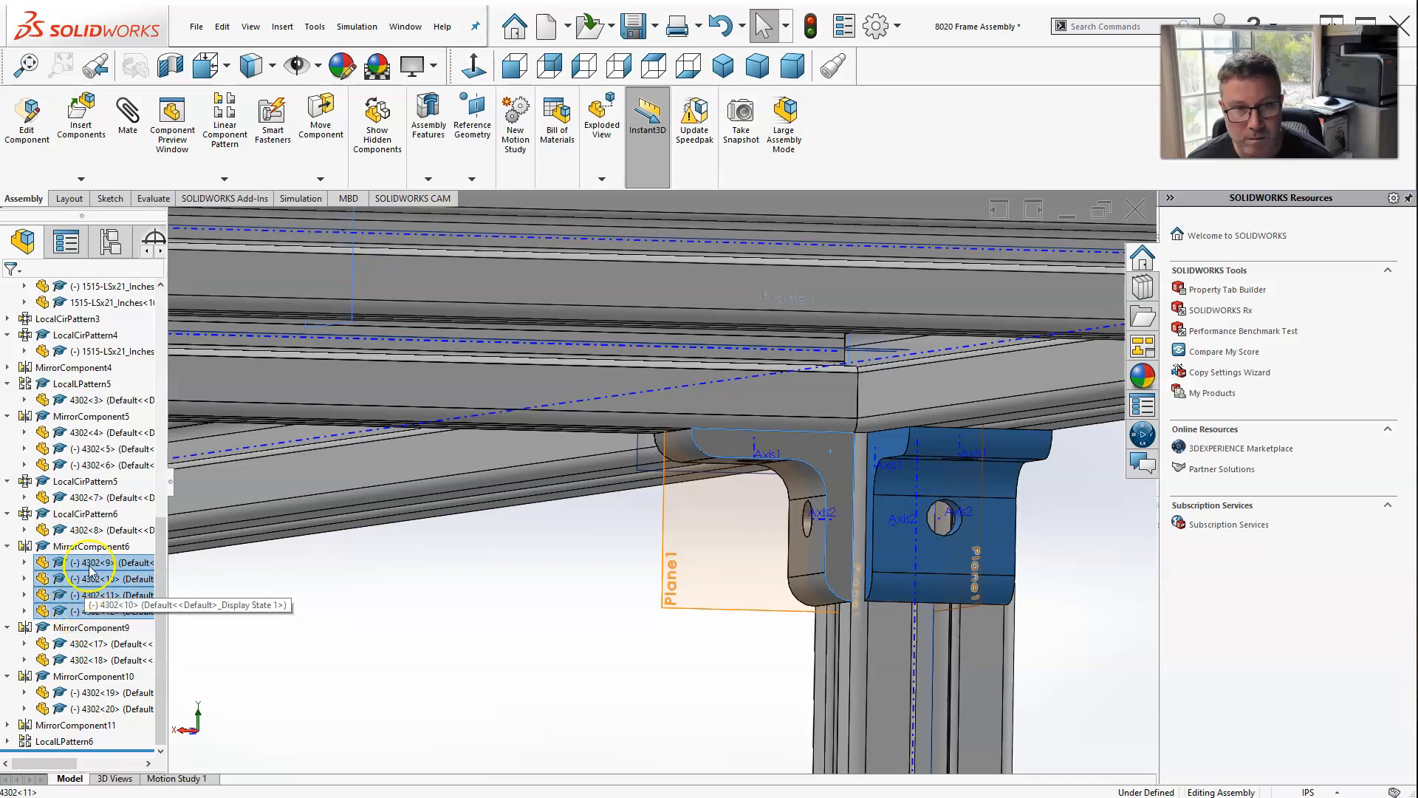
{"action": "left_click", "coordinate": [71, 548], "text": "ctrl"}
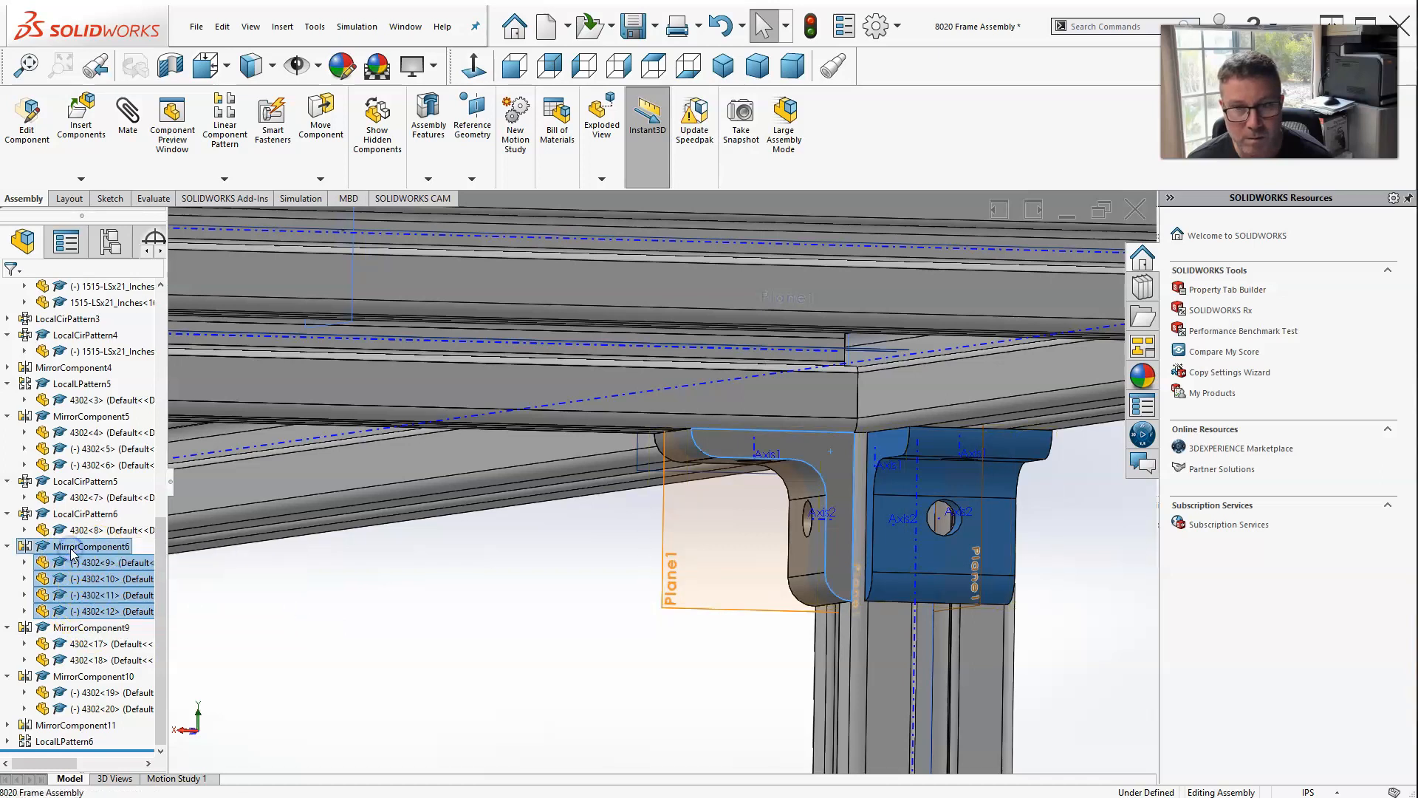
{"action": "scroll", "coordinate": [381, 565], "scroll_direction": "down", "scroll_amount": 10}
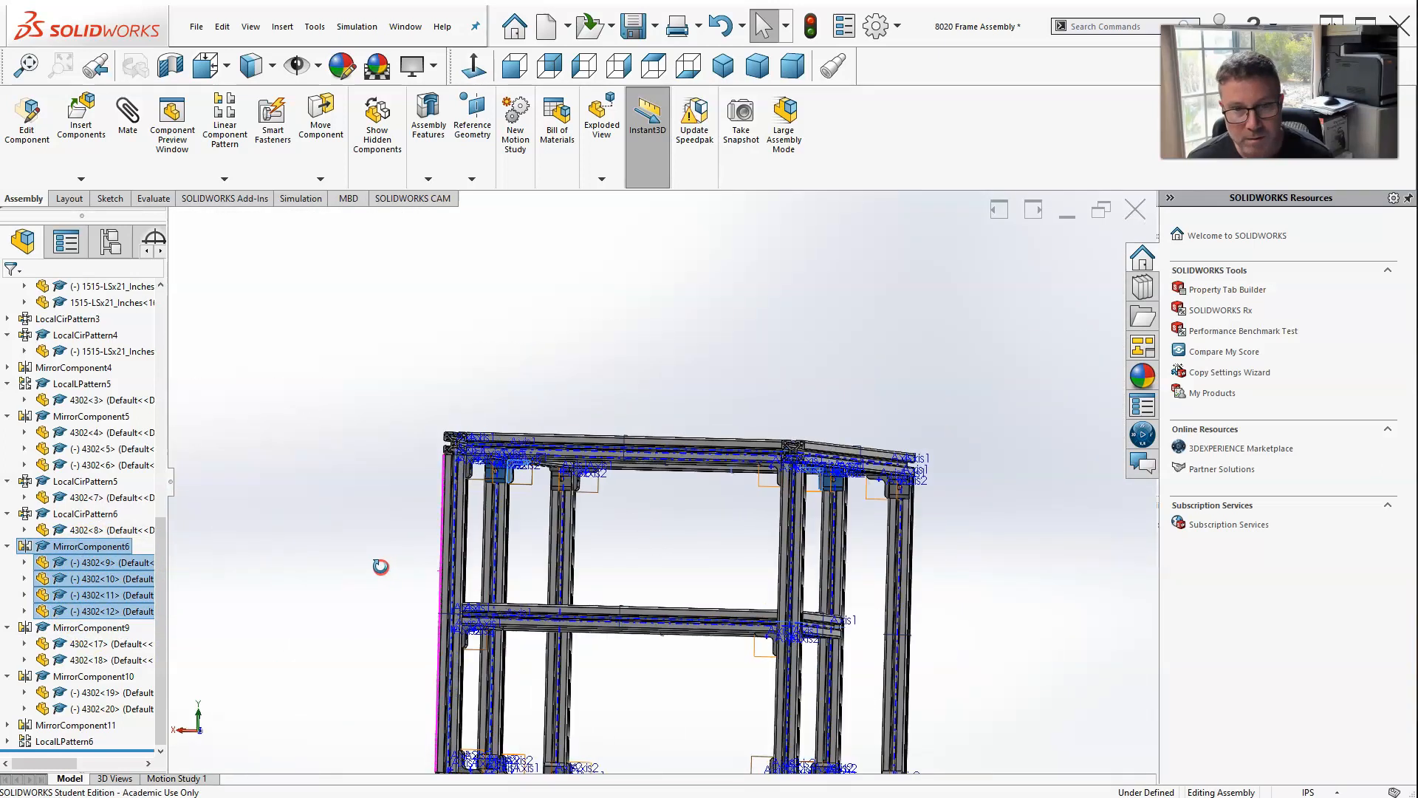
{"action": "middle_click_drag", "start_coordinate": [381, 567], "coordinate": [356, 569]}
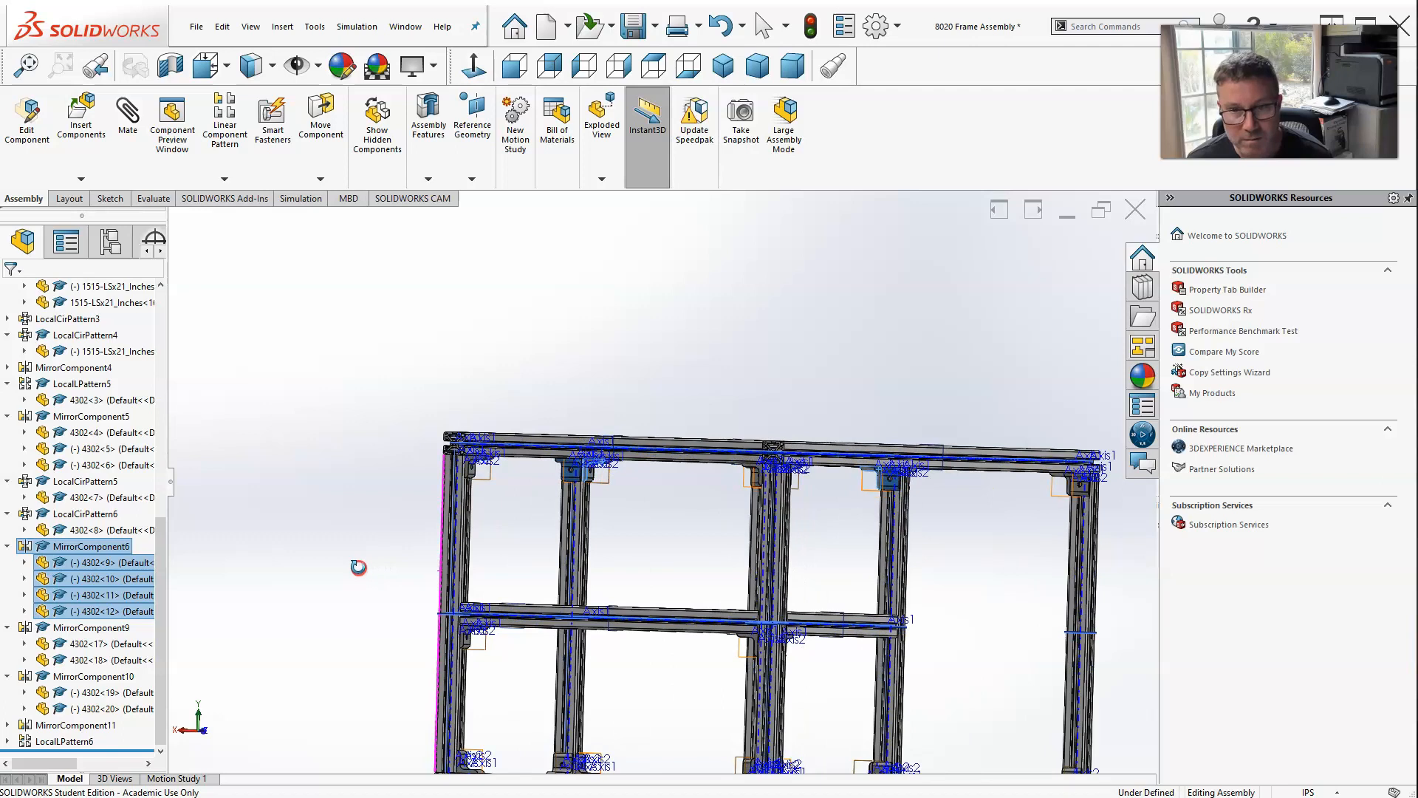
Create a linear component pattern of the selected brackets down the shelf upright's edge, with direction reversed, 11.25 in spacing and 2 instances.
{"action": "left_click", "coordinate": [229, 180]}
{"action": "left_click", "coordinate": [231, 191]}
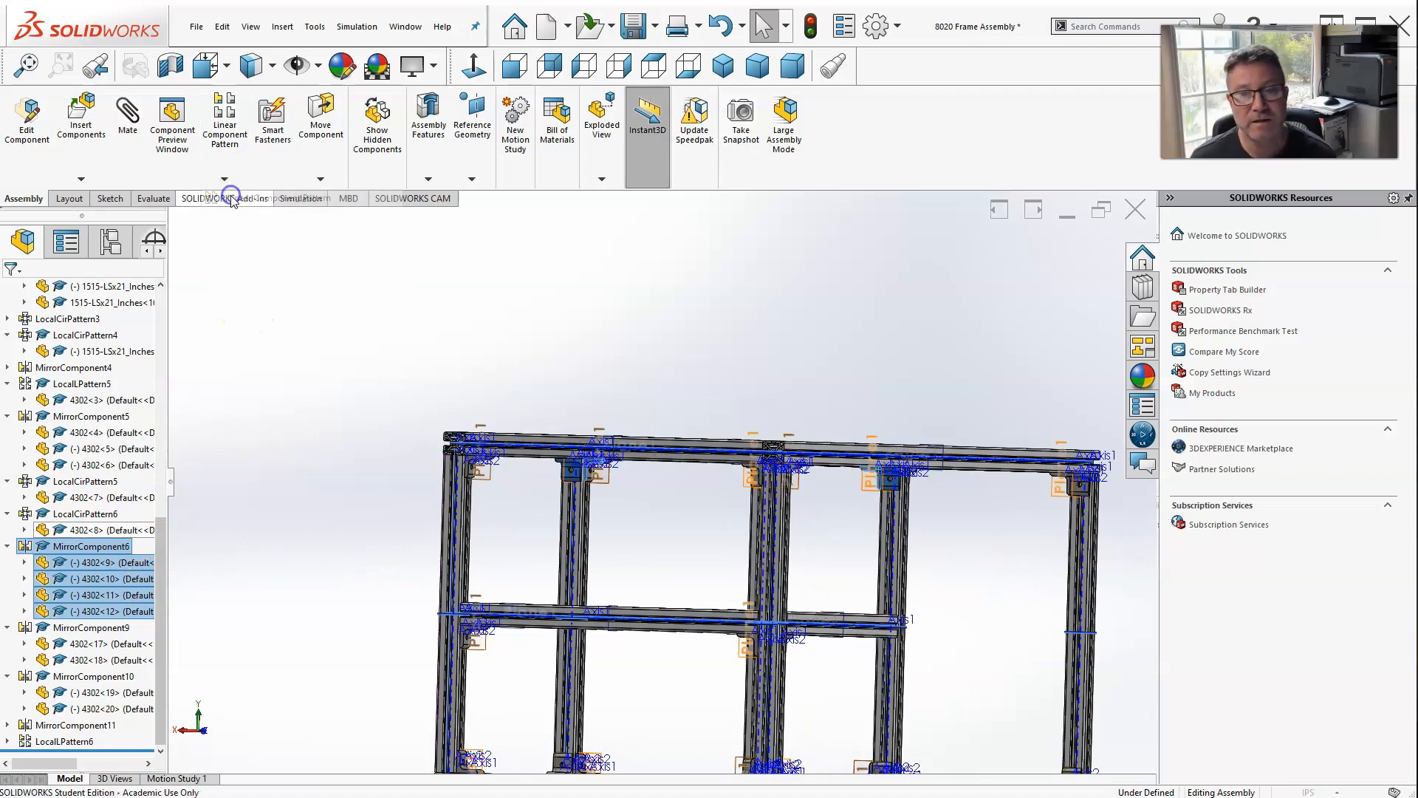
{"action": "scroll", "coordinate": [912, 585], "scroll_direction": "up", "scroll_amount": 3}
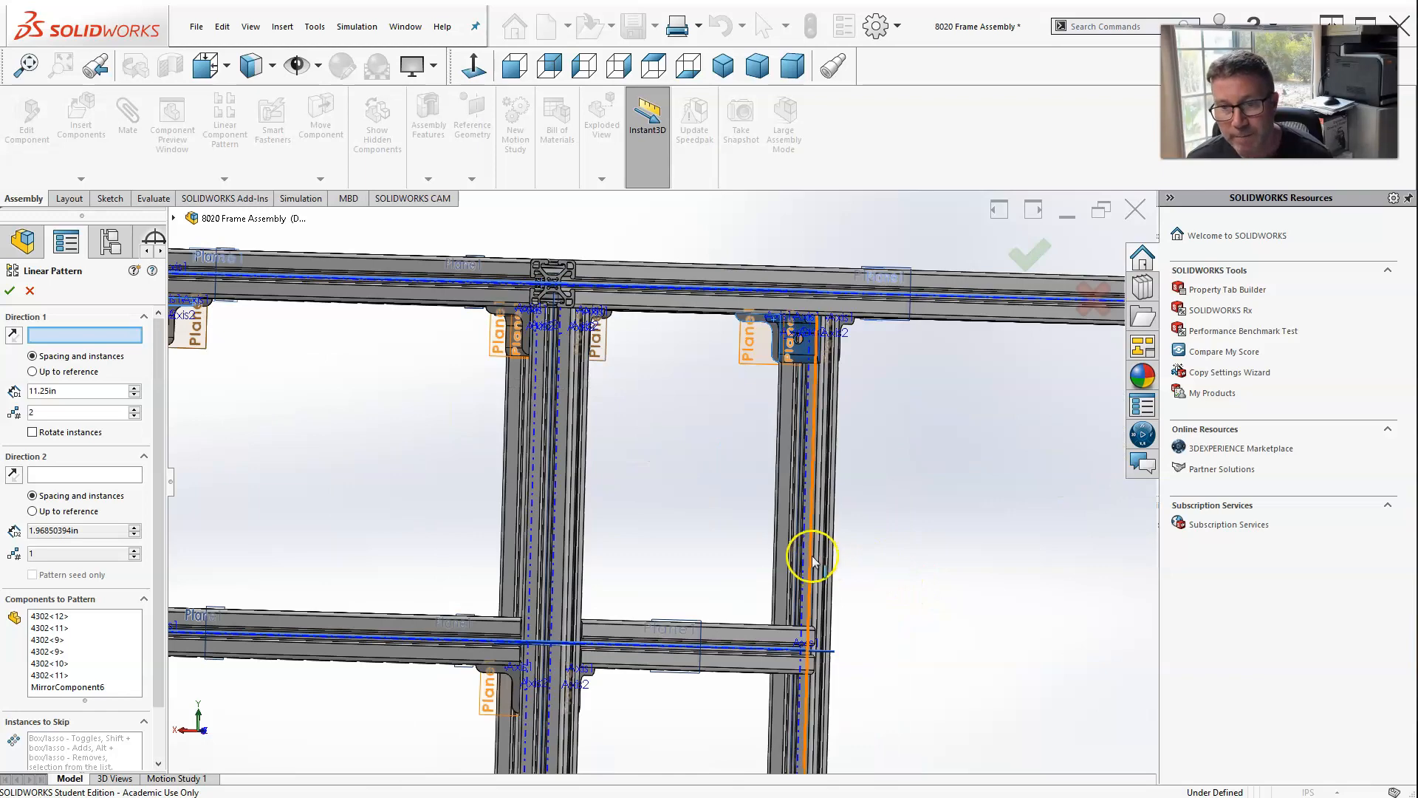
{"action": "left_click", "coordinate": [809, 548]}
{"action": "scroll", "coordinate": [674, 522], "scroll_direction": "down", "scroll_amount": 5}
{"action": "middle_click_drag", "start_coordinate": [655, 544], "coordinate": [602, 560]}
{"action": "left_click", "coordinate": [14, 335]}
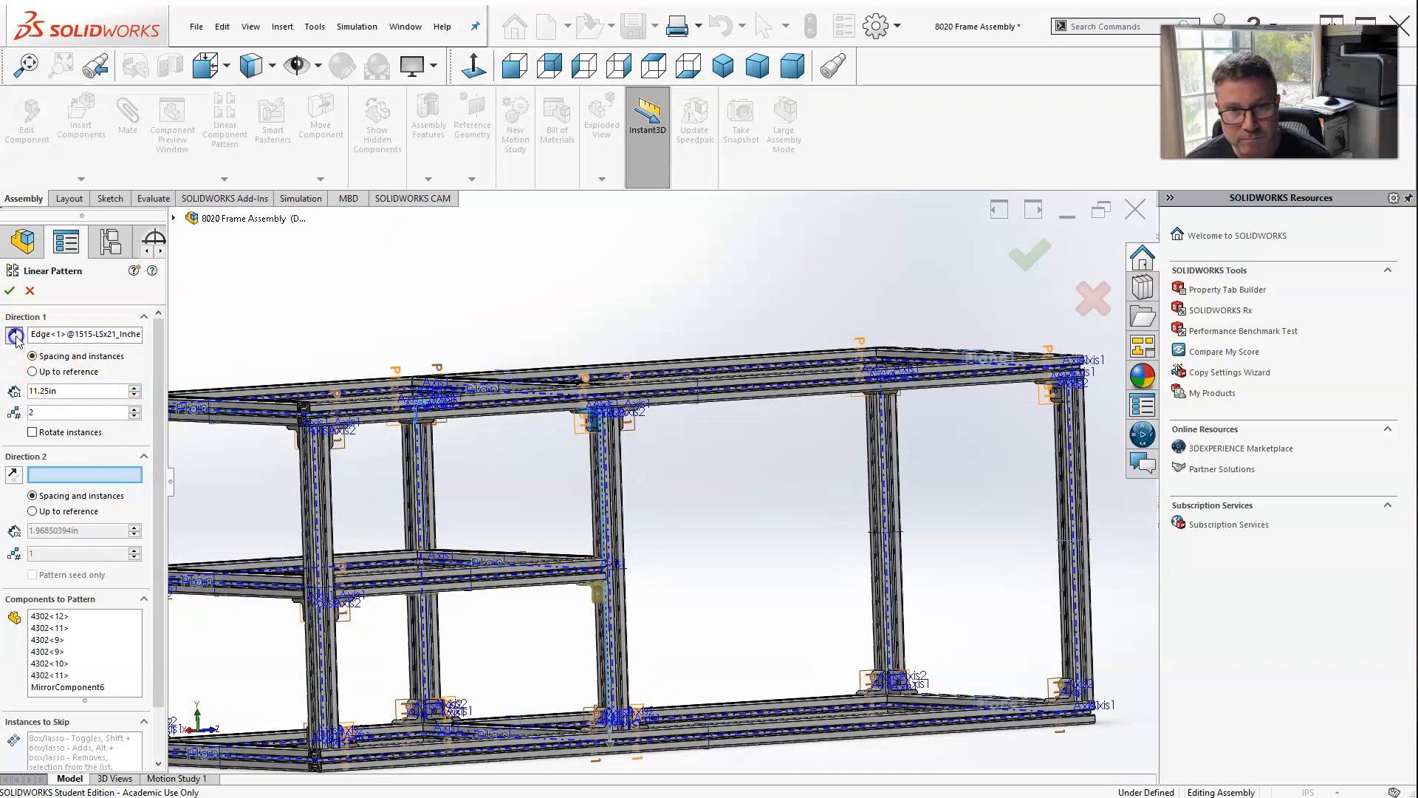
{"action": "scroll", "coordinate": [523, 565], "scroll_direction": "up", "scroll_amount": 1}
{"action": "middle_click_drag", "start_coordinate": [523, 564], "coordinate": [516, 530]}
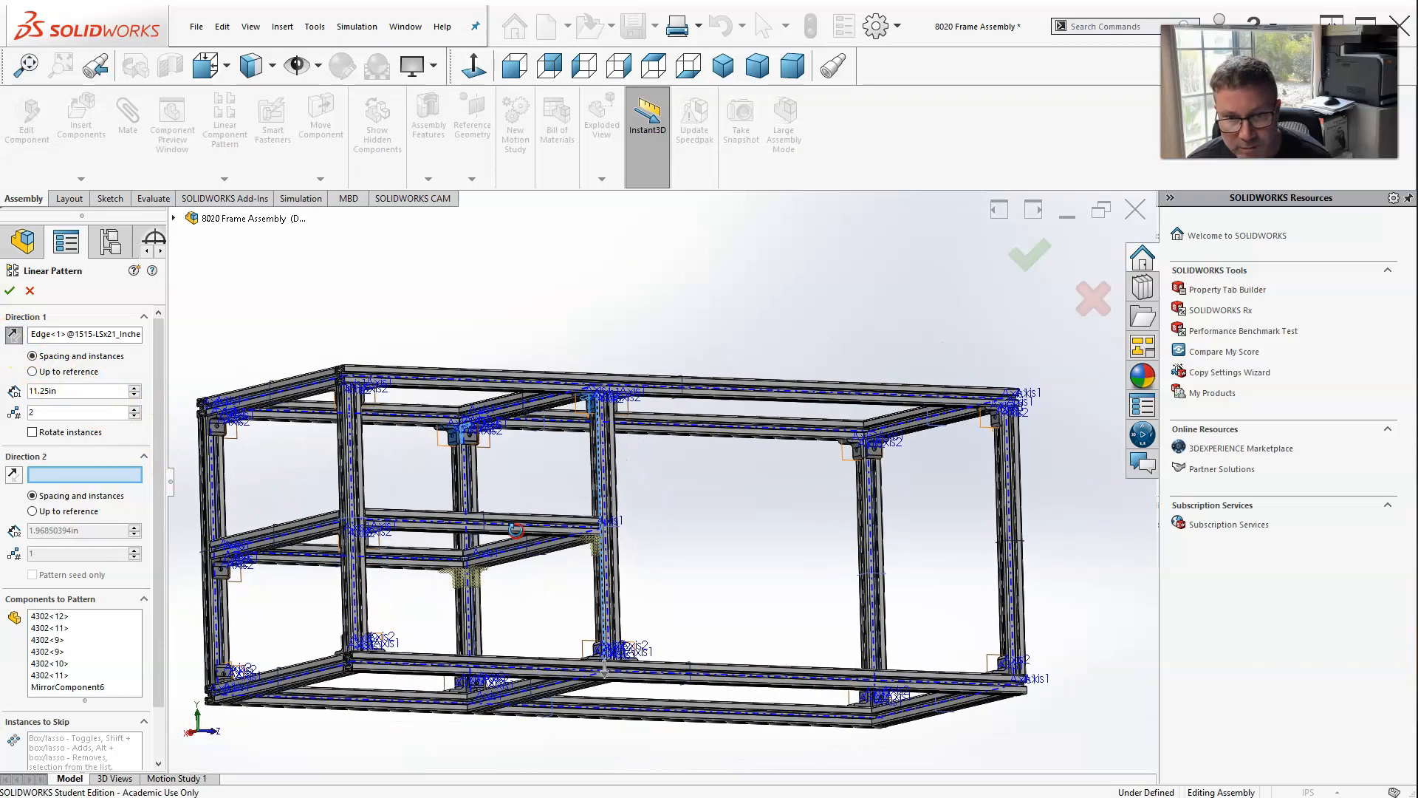
{"action": "left_click", "coordinate": [9, 291]}
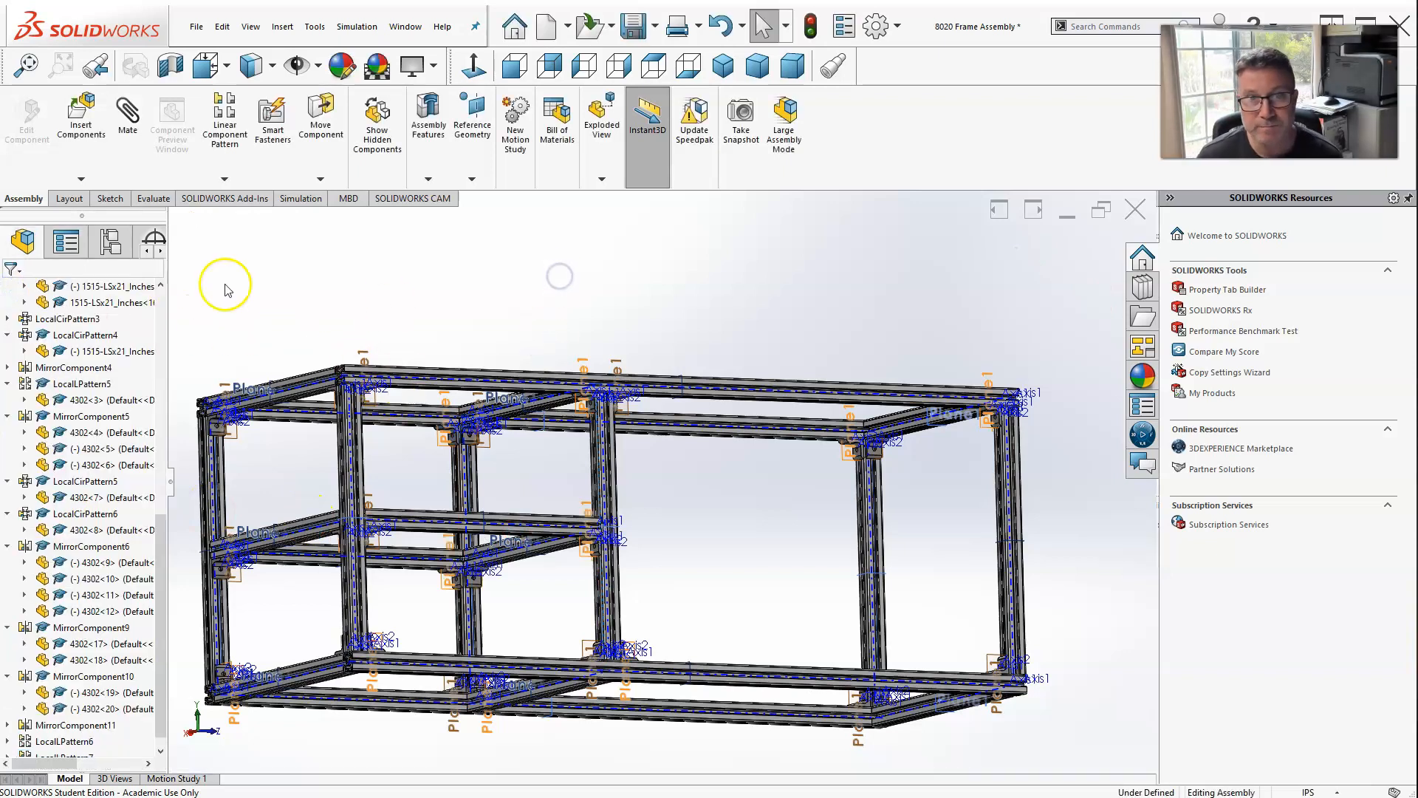
Hide all types of reference display, including planes and axes, throughout the assembly.
{"action": "left_click", "coordinate": [222, 26]}
{"action": "mouse_move", "coordinate": [245, 33]}
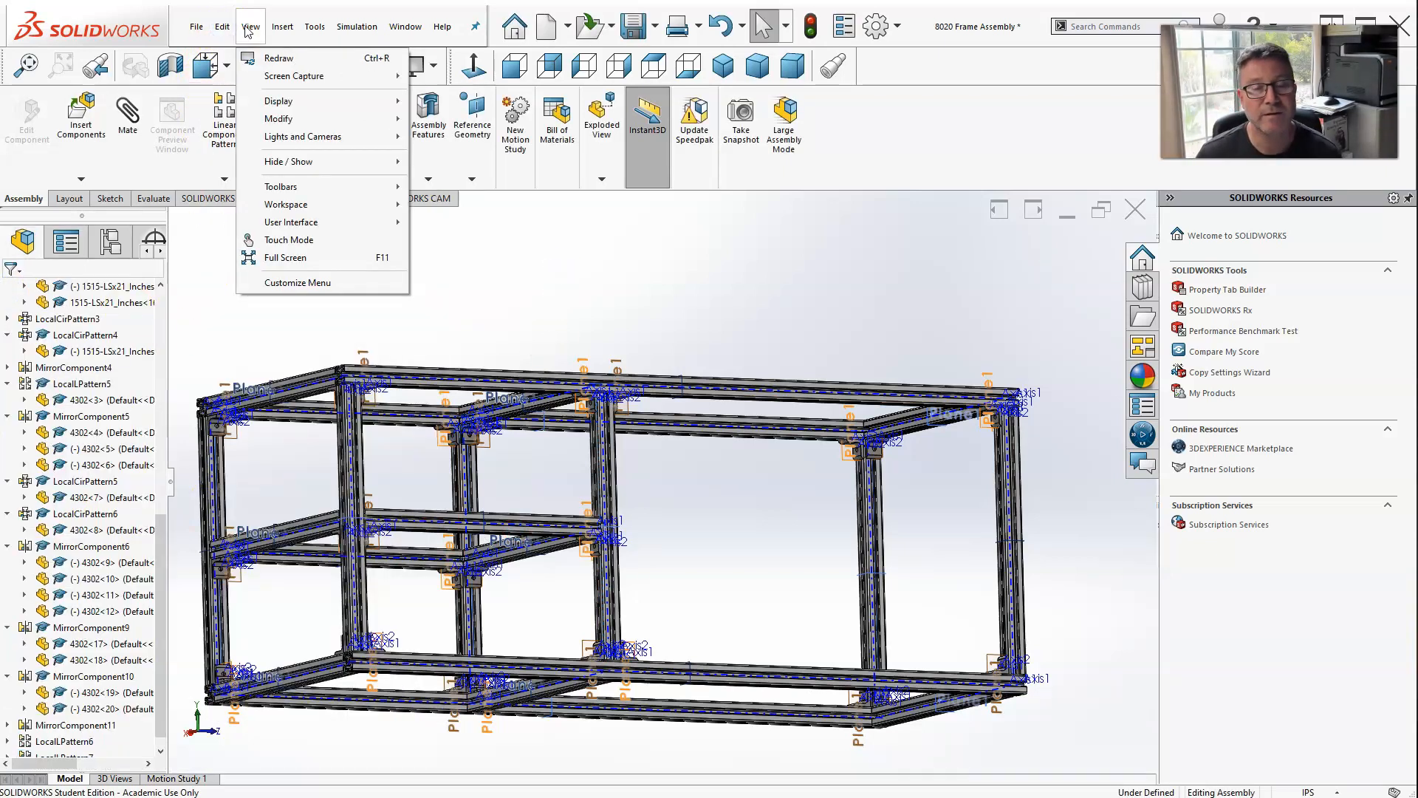
{"action": "left_click", "coordinate": [677, 232]}
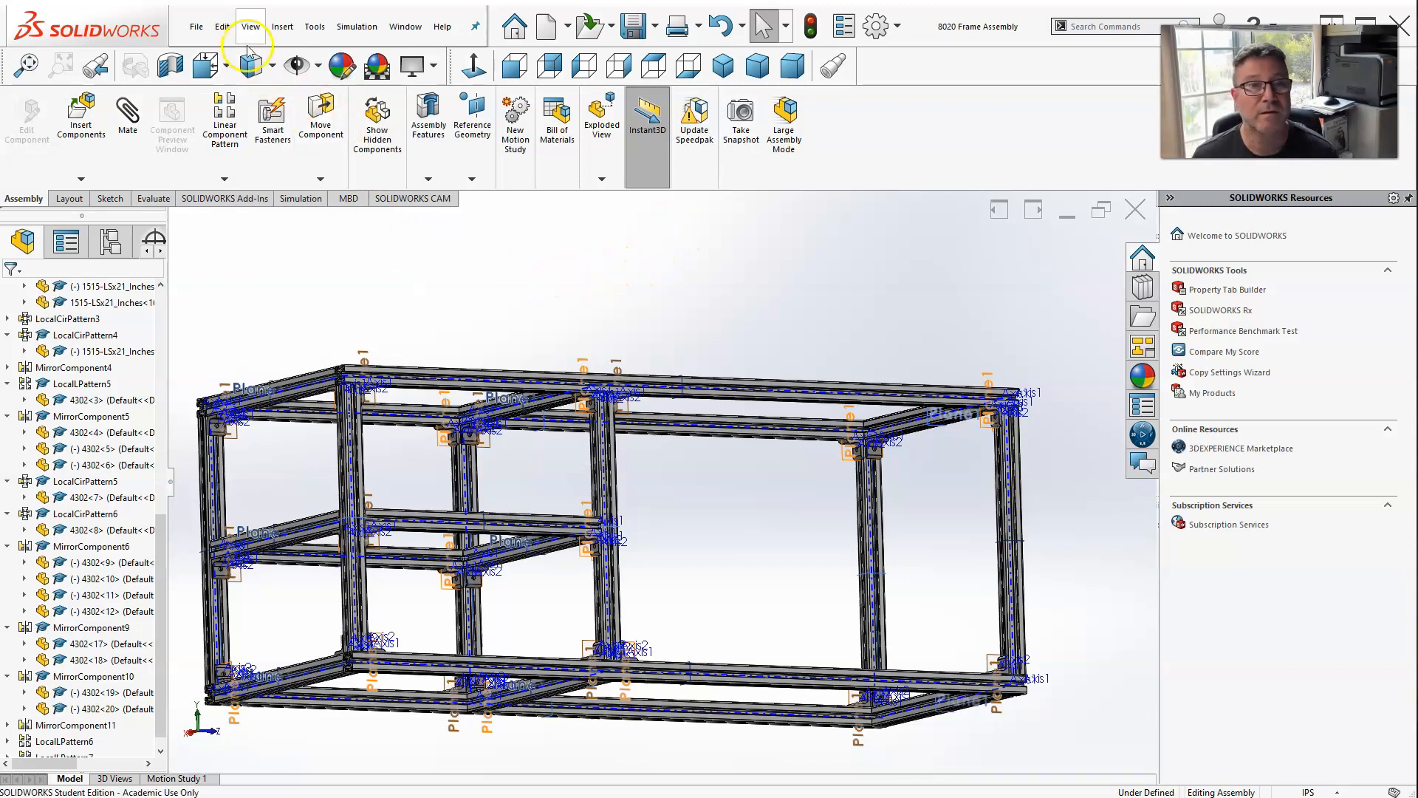
{"action": "left_click", "coordinate": [223, 28]}
{"action": "left_click", "coordinate": [223, 28]}
{"action": "left_click", "coordinate": [251, 28]}
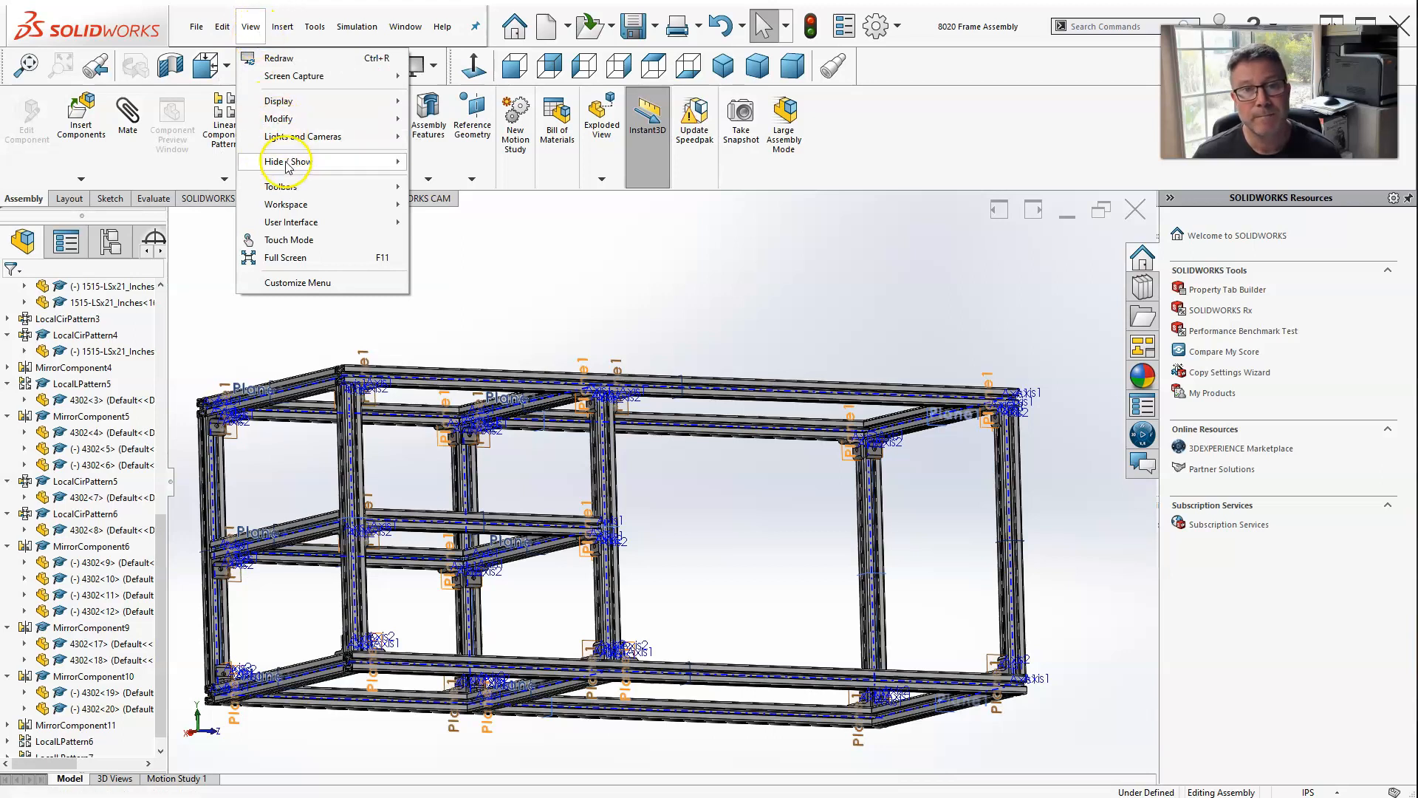
{"action": "mouse_move", "coordinate": [291, 163]}
{"action": "left_click", "coordinate": [444, 162]}
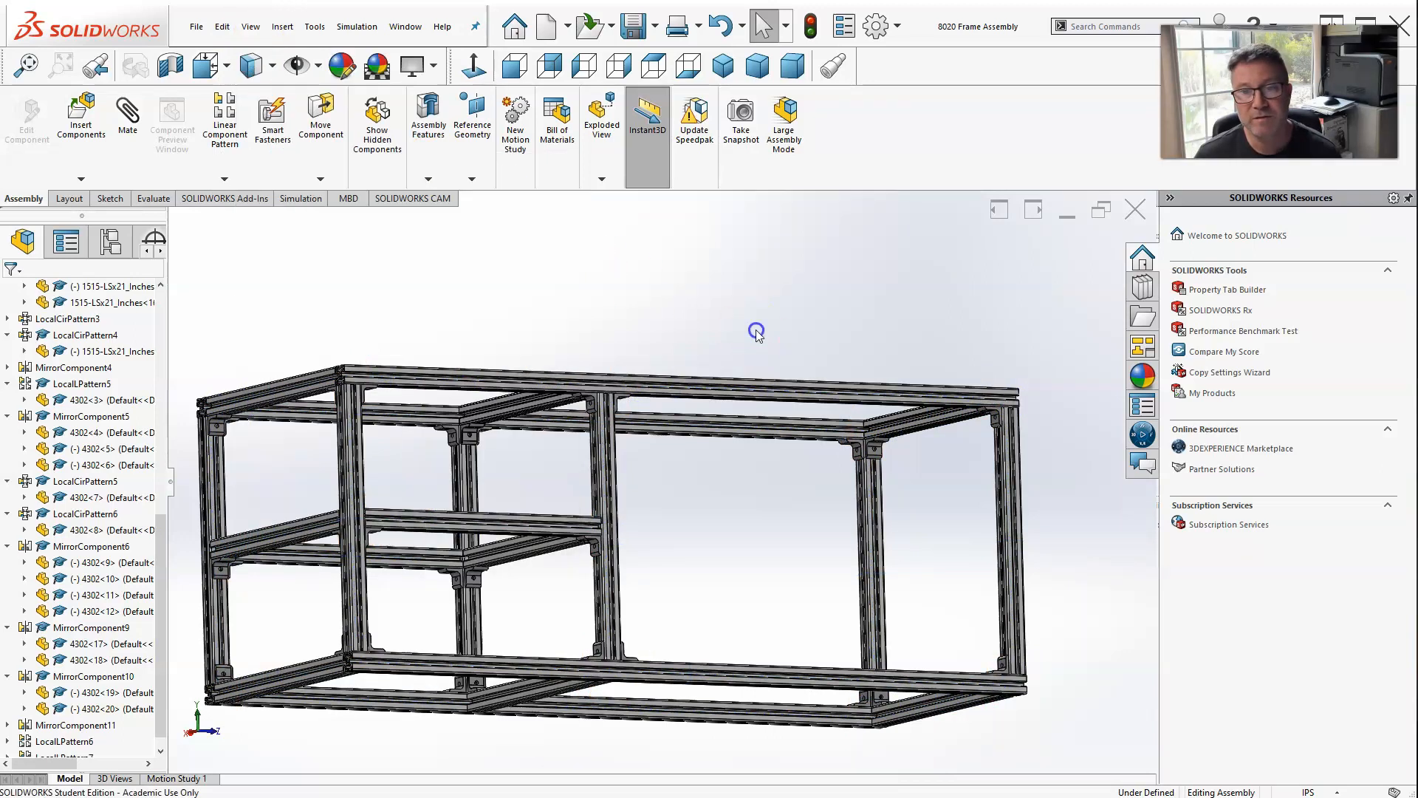
Inspect the bracket placement at the frame's joints from several sides.
{"action": "scroll", "coordinate": [549, 357], "scroll_direction": "down", "scroll_amount": 3}
{"action": "scroll", "coordinate": [485, 380], "scroll_direction": "up", "scroll_amount": 3}
{"action": "middle_click_drag", "start_coordinate": [482, 414], "coordinate": [553, 445]}
{"action": "scroll", "coordinate": [716, 521], "scroll_direction": "down", "scroll_amount": 5}
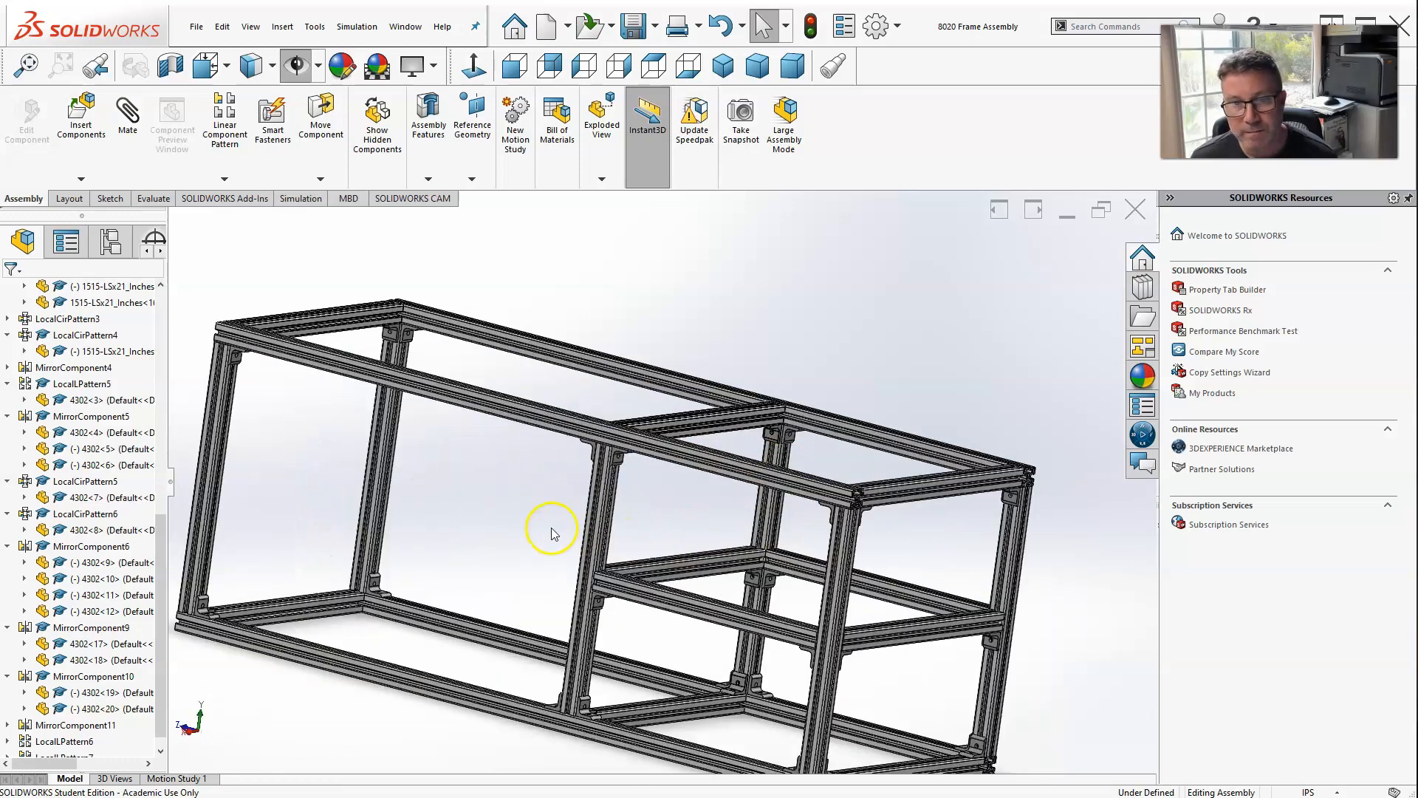
{"action": "scroll", "coordinate": [386, 583], "scroll_direction": "up", "scroll_amount": 3}
{"action": "middle_click_drag", "start_coordinate": [591, 581], "coordinate": [611, 602]}
{"action": "scroll", "coordinate": [663, 589], "scroll_direction": "down", "scroll_amount": 1}
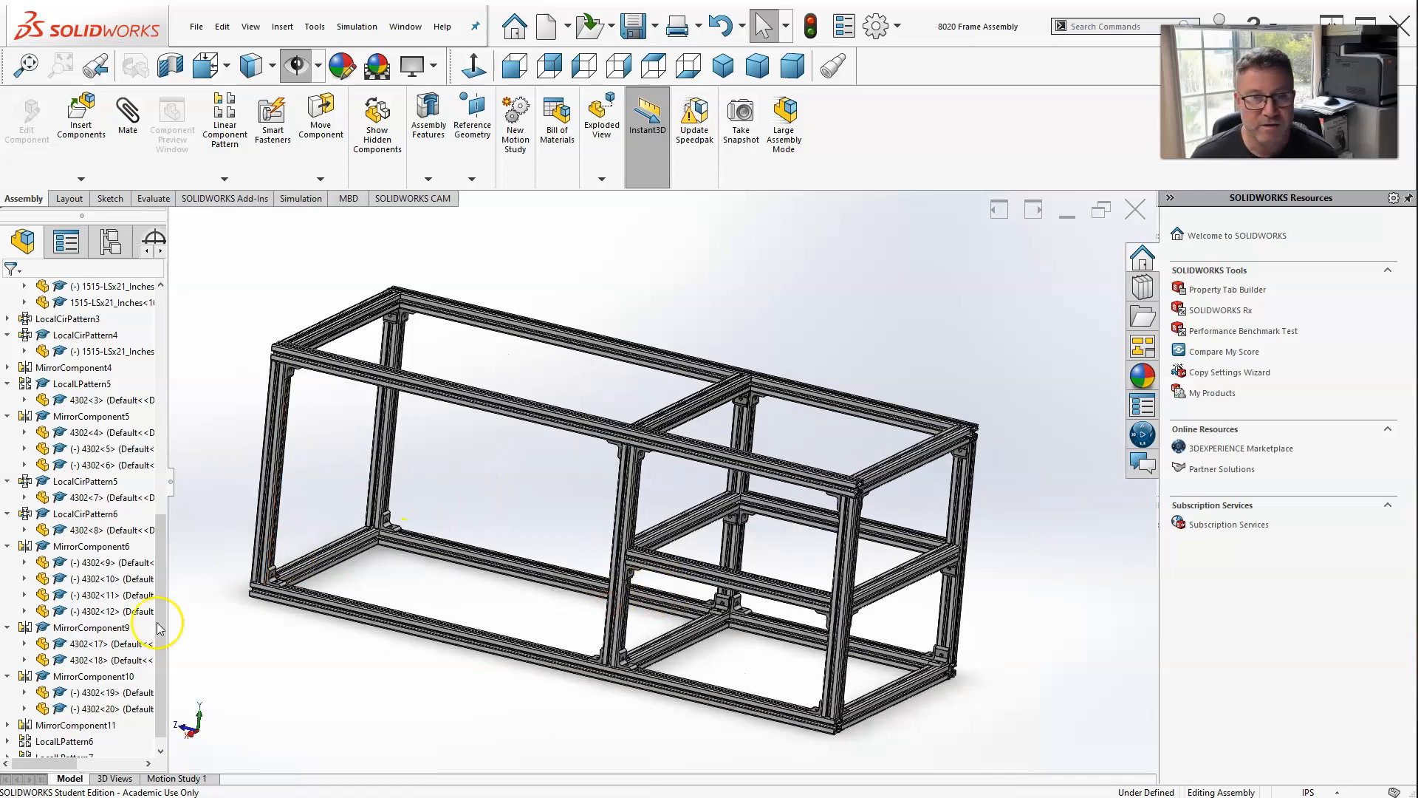
Collapse the expanded pattern and mirror features in the assembly's feature tree, from MirrorComponent6 up to MirrorComponent2, plus MirrorComponent10.
{"action": "left_click", "coordinate": [7, 545]}
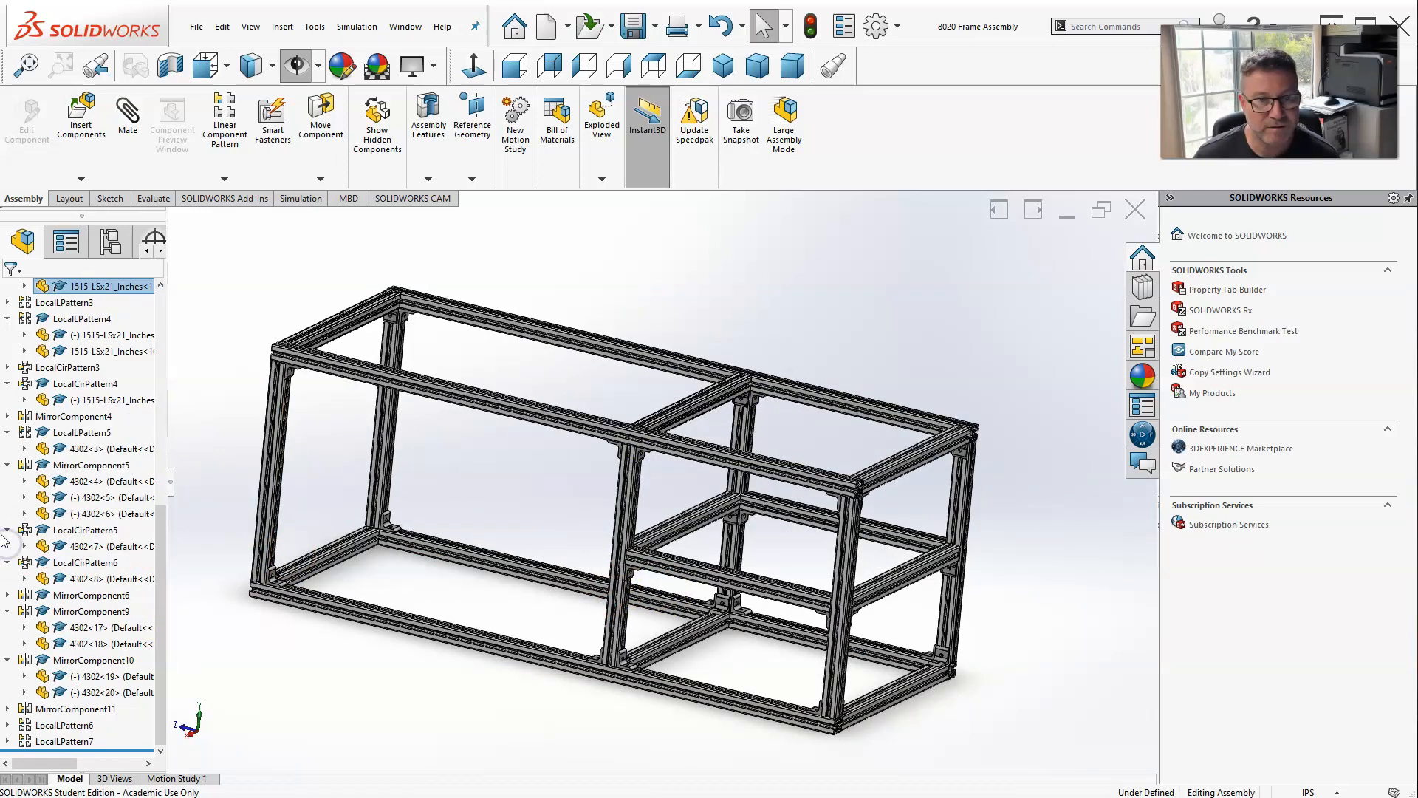
{"action": "left_click", "coordinate": [6, 530]}
{"action": "left_click", "coordinate": [7, 562]}
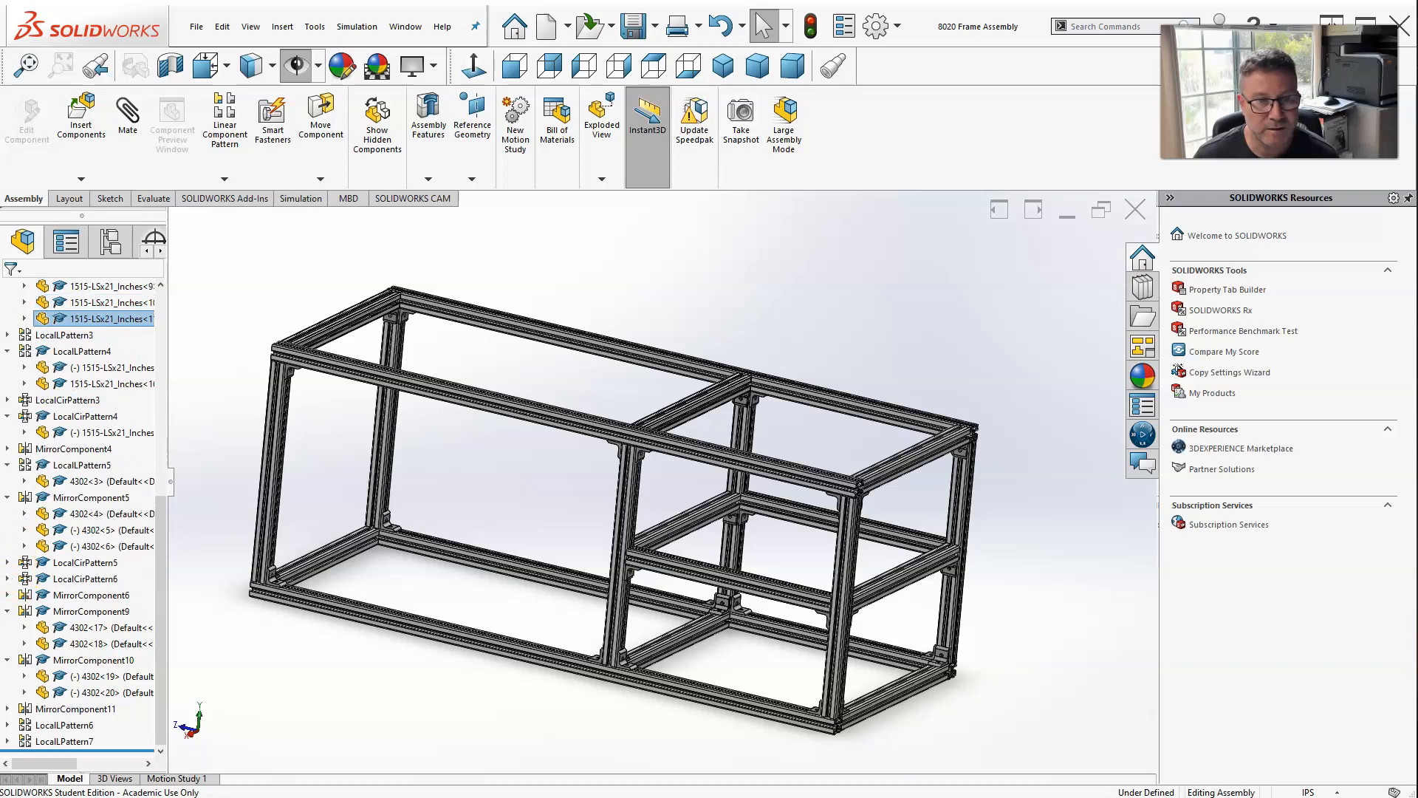
{"action": "left_click", "coordinate": [6, 610]}
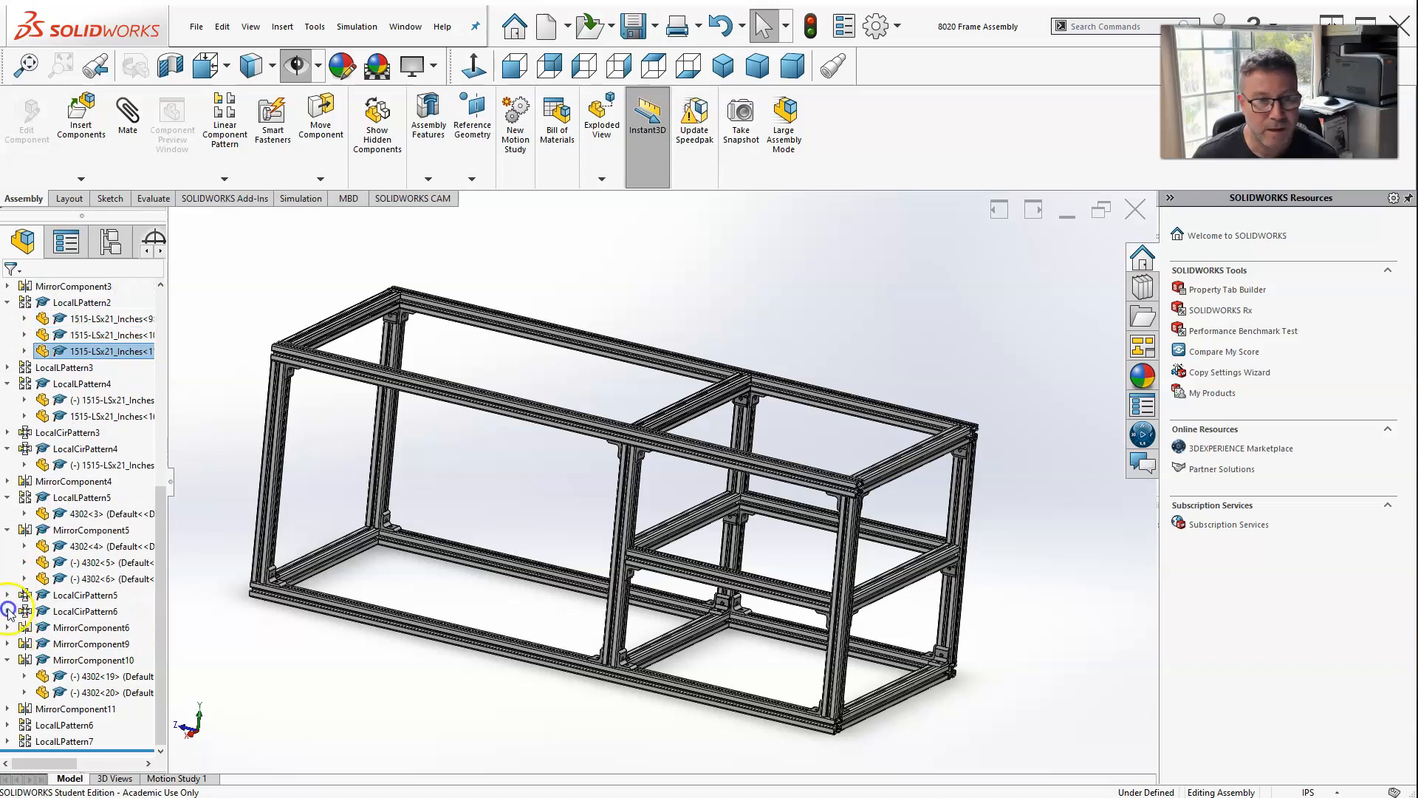
{"action": "left_click", "coordinate": [7, 530]}
{"action": "left_click", "coordinate": [7, 497]}
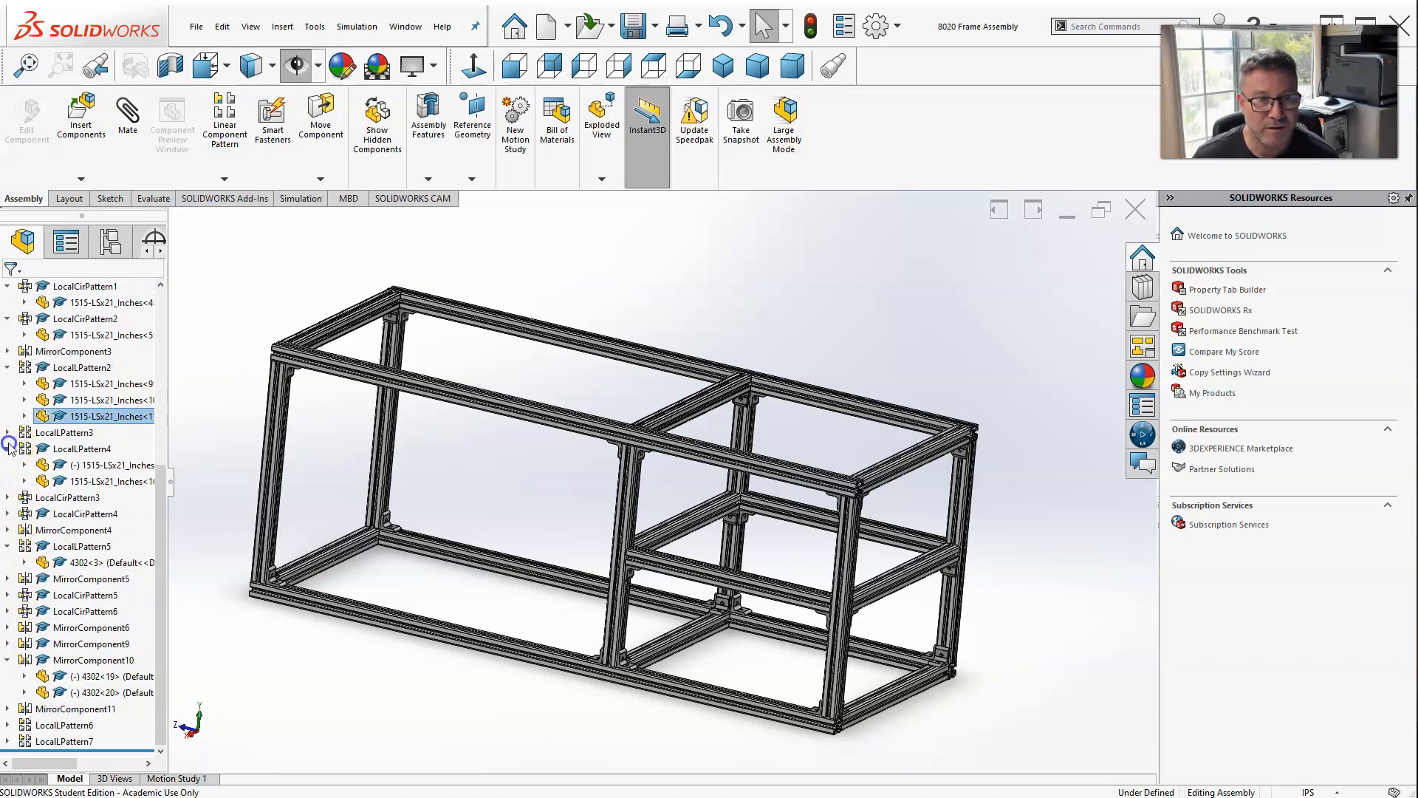
{"action": "left_click", "coordinate": [8, 448]}
{"action": "left_click", "coordinate": [8, 400]}
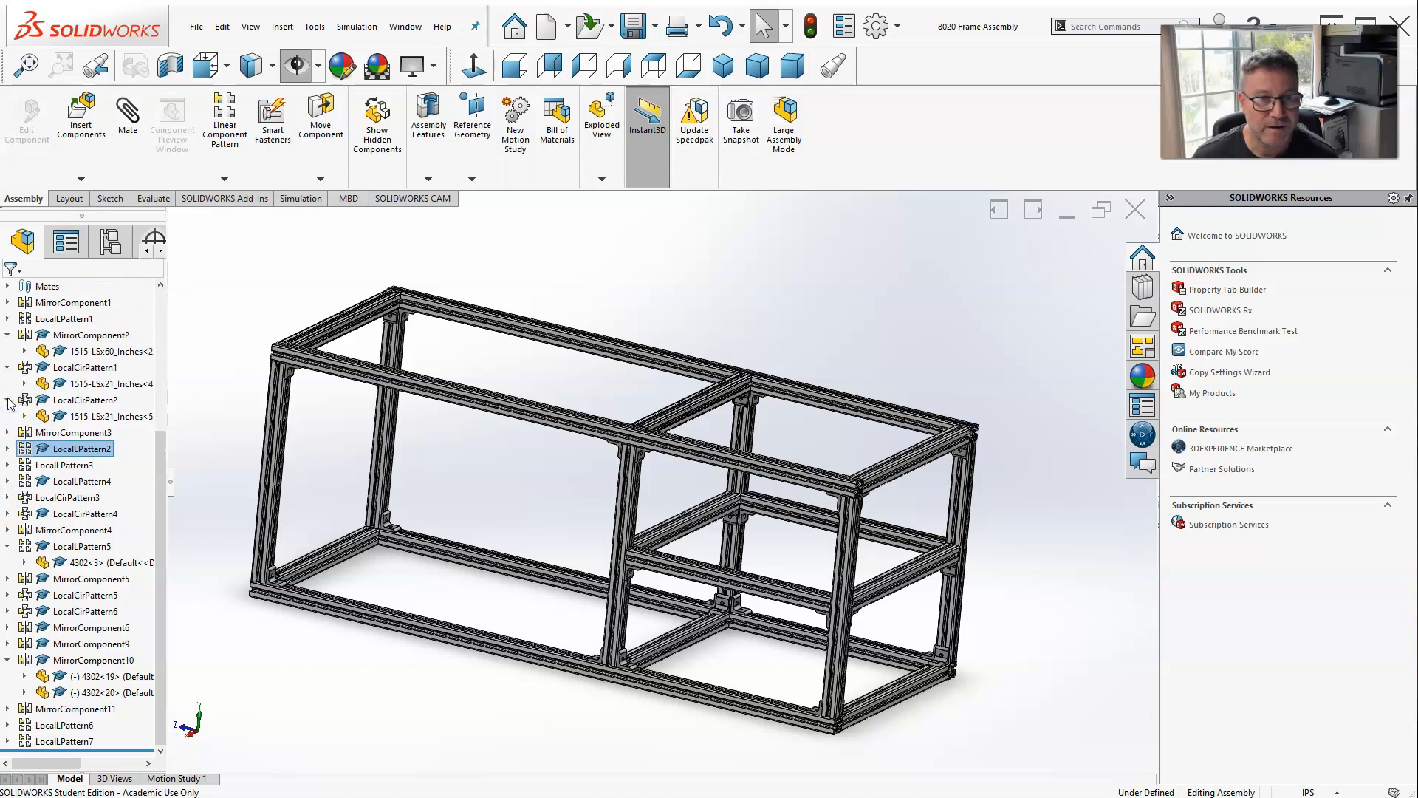
{"action": "left_click", "coordinate": [7, 400]}
{"action": "left_click", "coordinate": [7, 384]}
{"action": "left_click", "coordinate": [7, 367]}
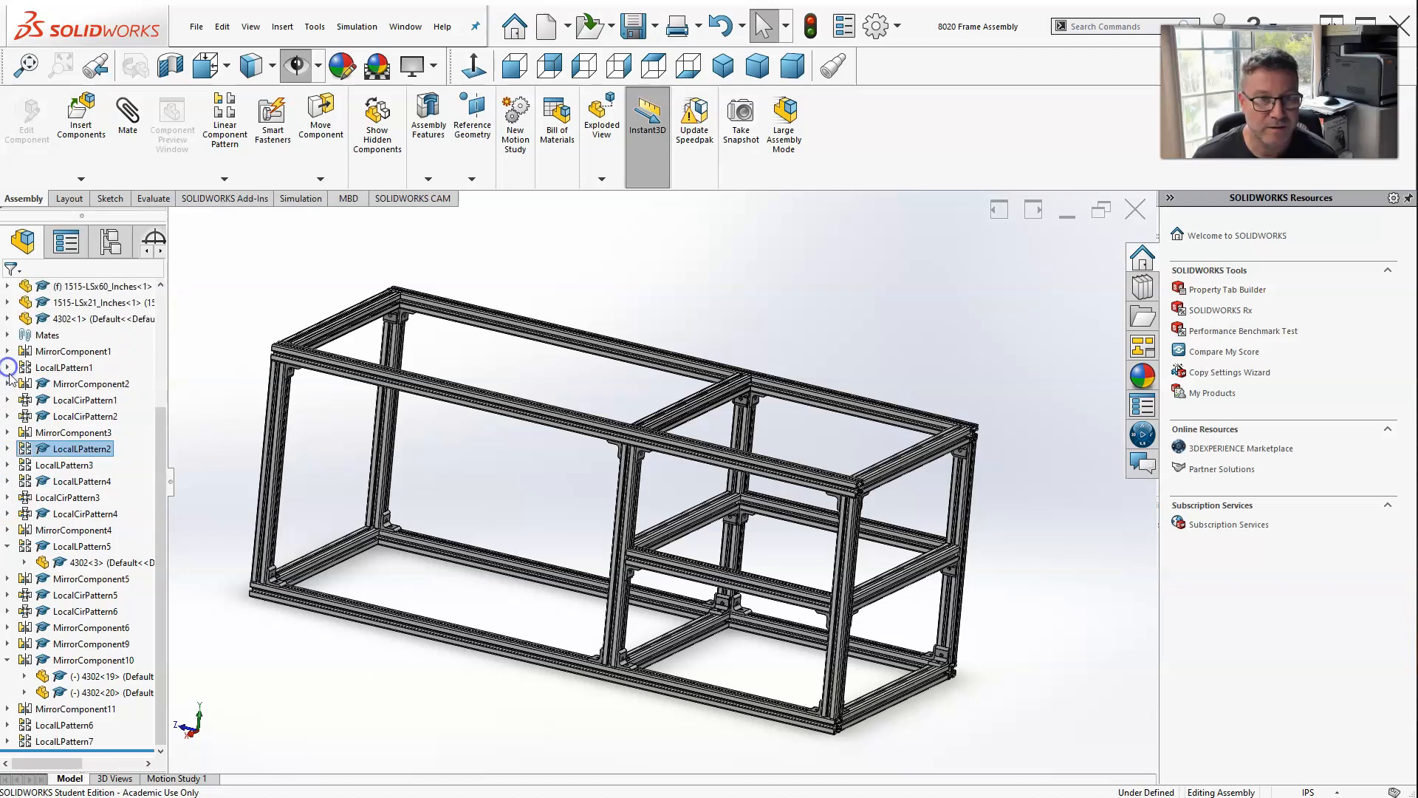
{"action": "left_click", "coordinate": [7, 660]}
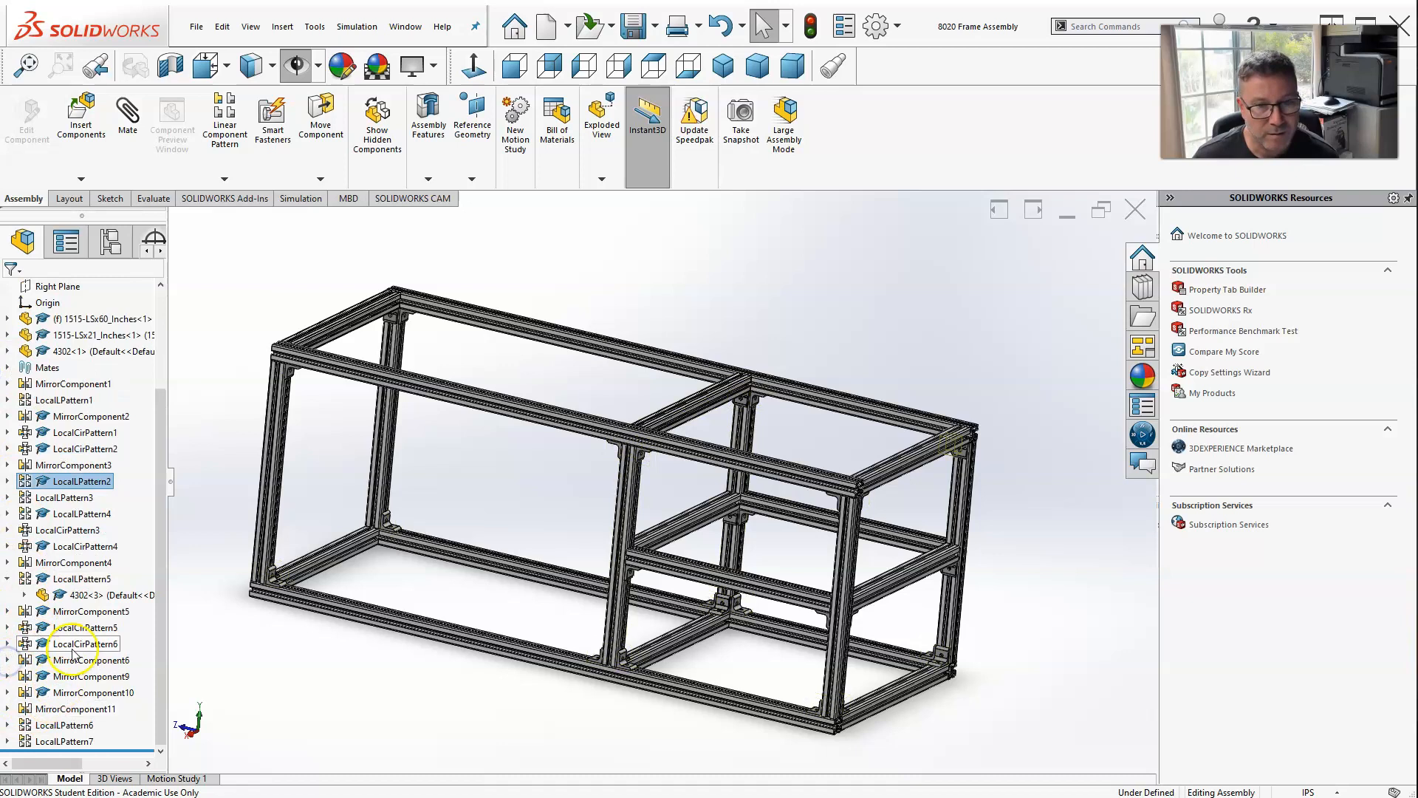
{"action": "left_click_drag", "start_coordinate": [161, 562], "coordinate": [169, 635]}
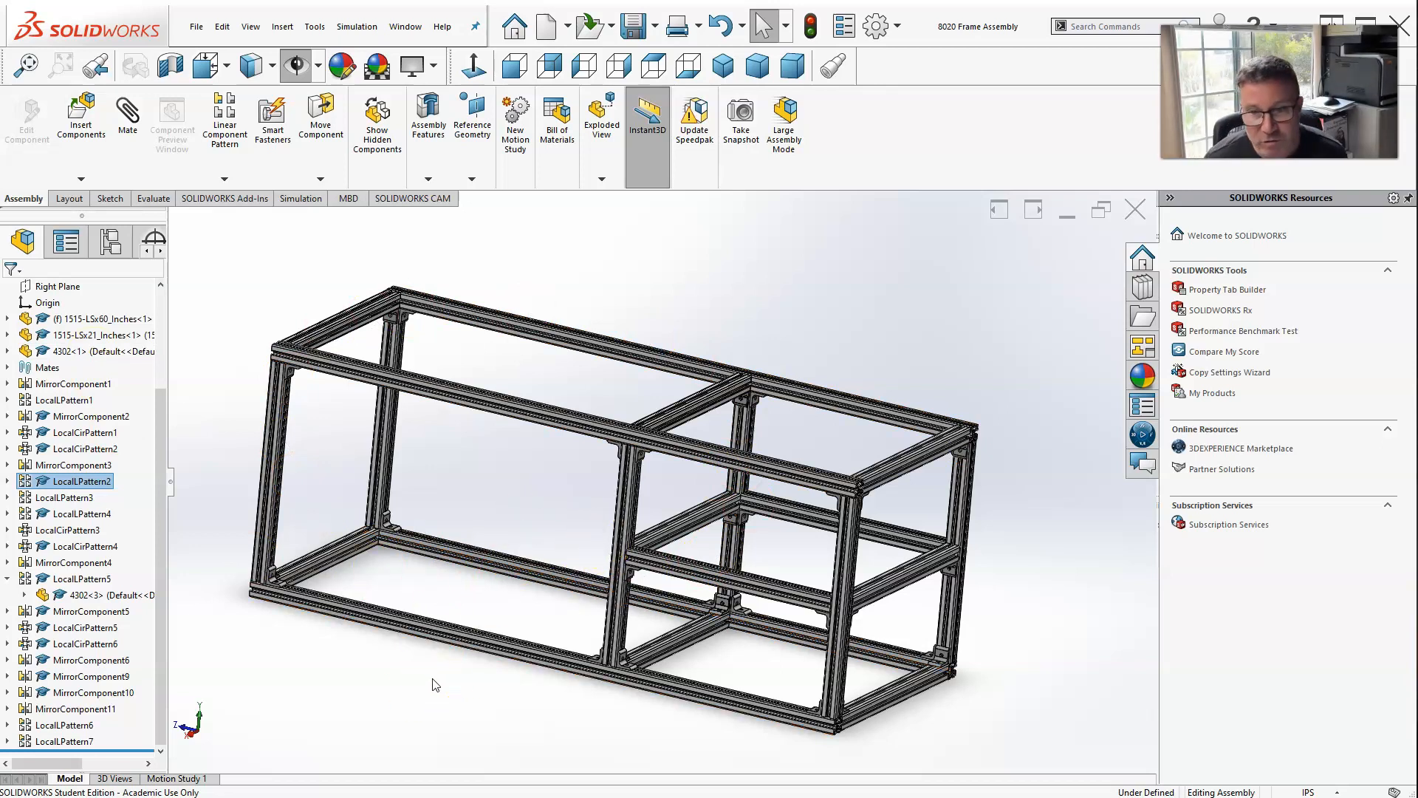
Select bracket 4302<25> at the frame's lower end corner as a whole component under MirrorComponent11.
{"action": "scroll", "coordinate": [421, 547], "scroll_direction": "down", "scroll_amount": 4}
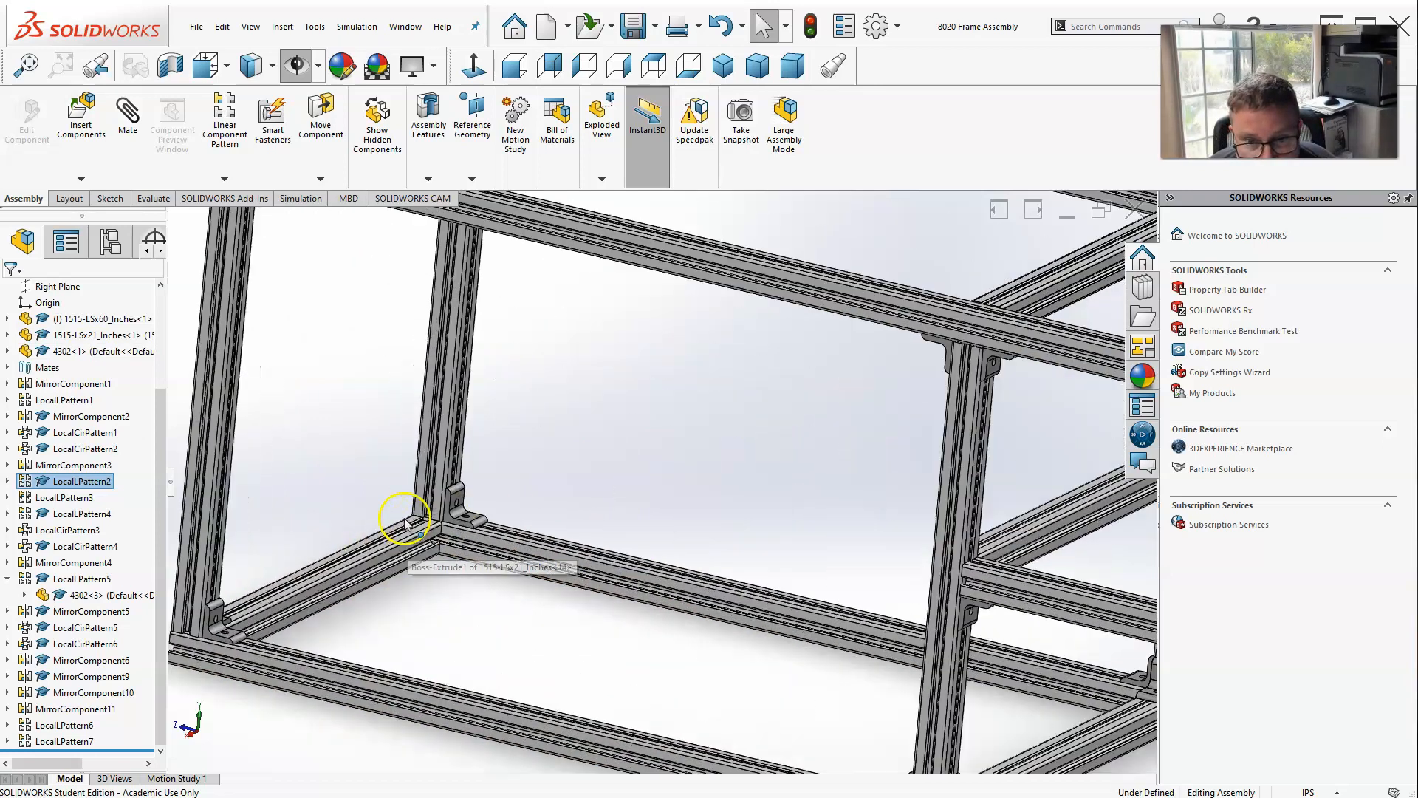
{"action": "scroll", "coordinate": [421, 528], "scroll_direction": "up", "scroll_amount": 5}
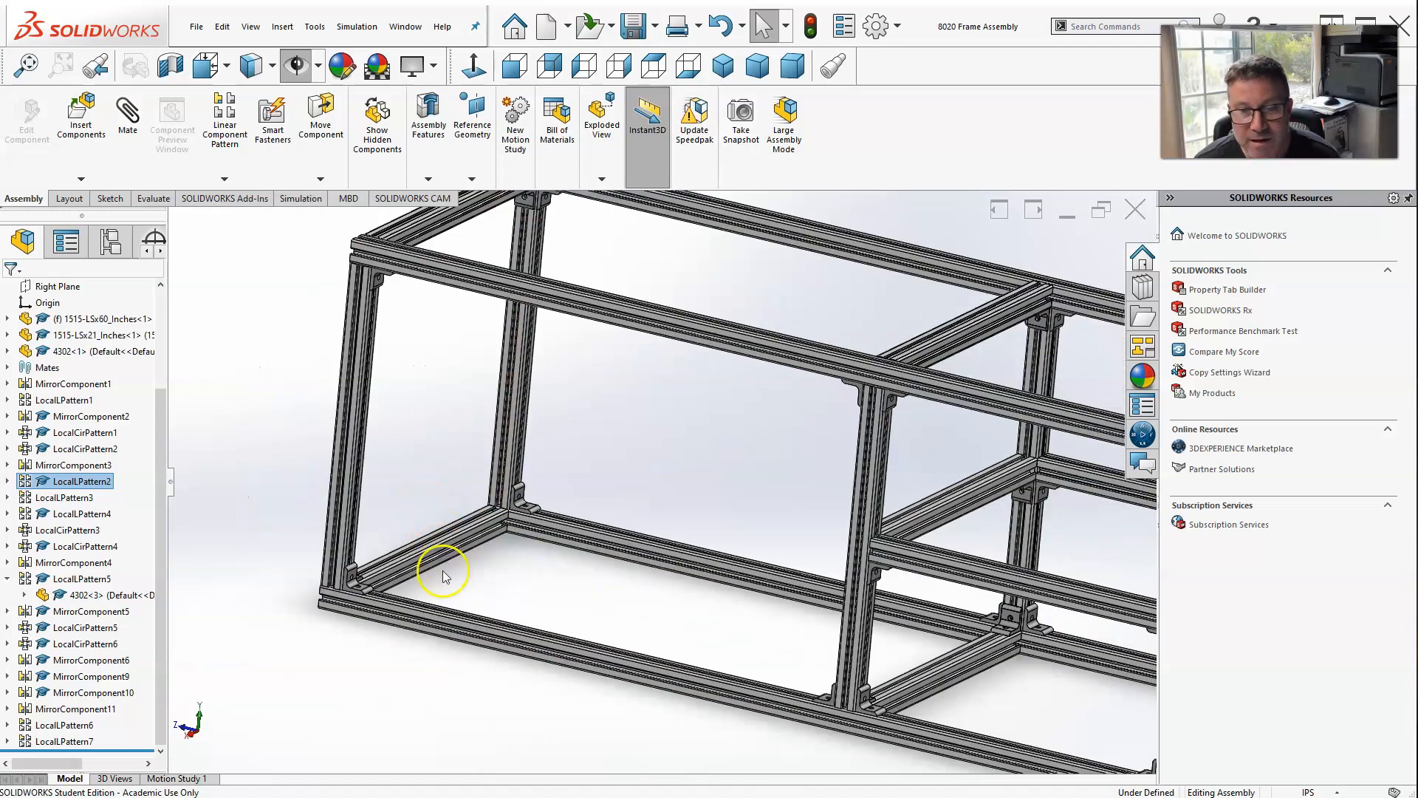
{"action": "middle_click_drag", "start_coordinate": [455, 586], "coordinate": [379, 580]}
{"action": "scroll", "coordinate": [625, 589], "scroll_direction": "down", "scroll_amount": 4}
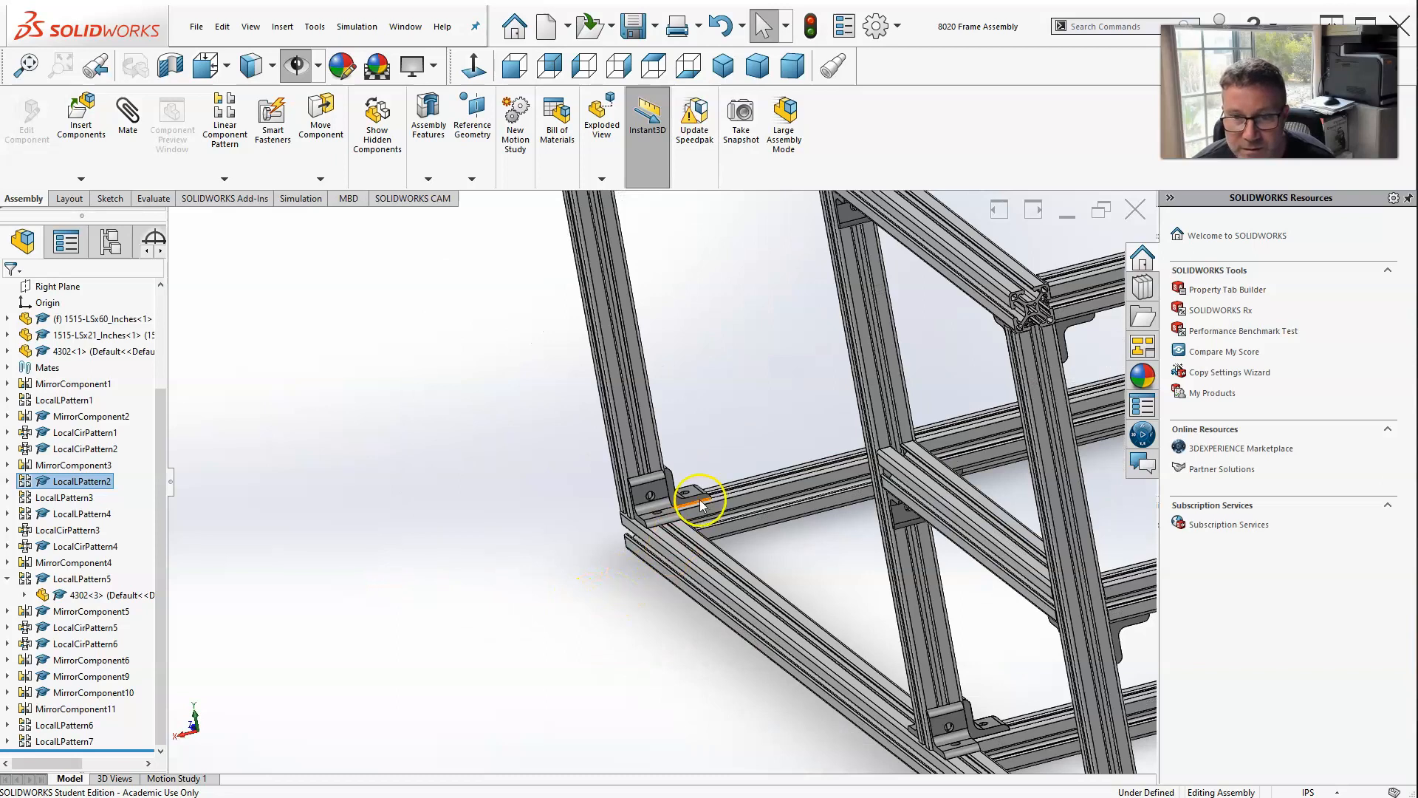
{"action": "scroll", "coordinate": [680, 502], "scroll_direction": "down", "scroll_amount": 2}
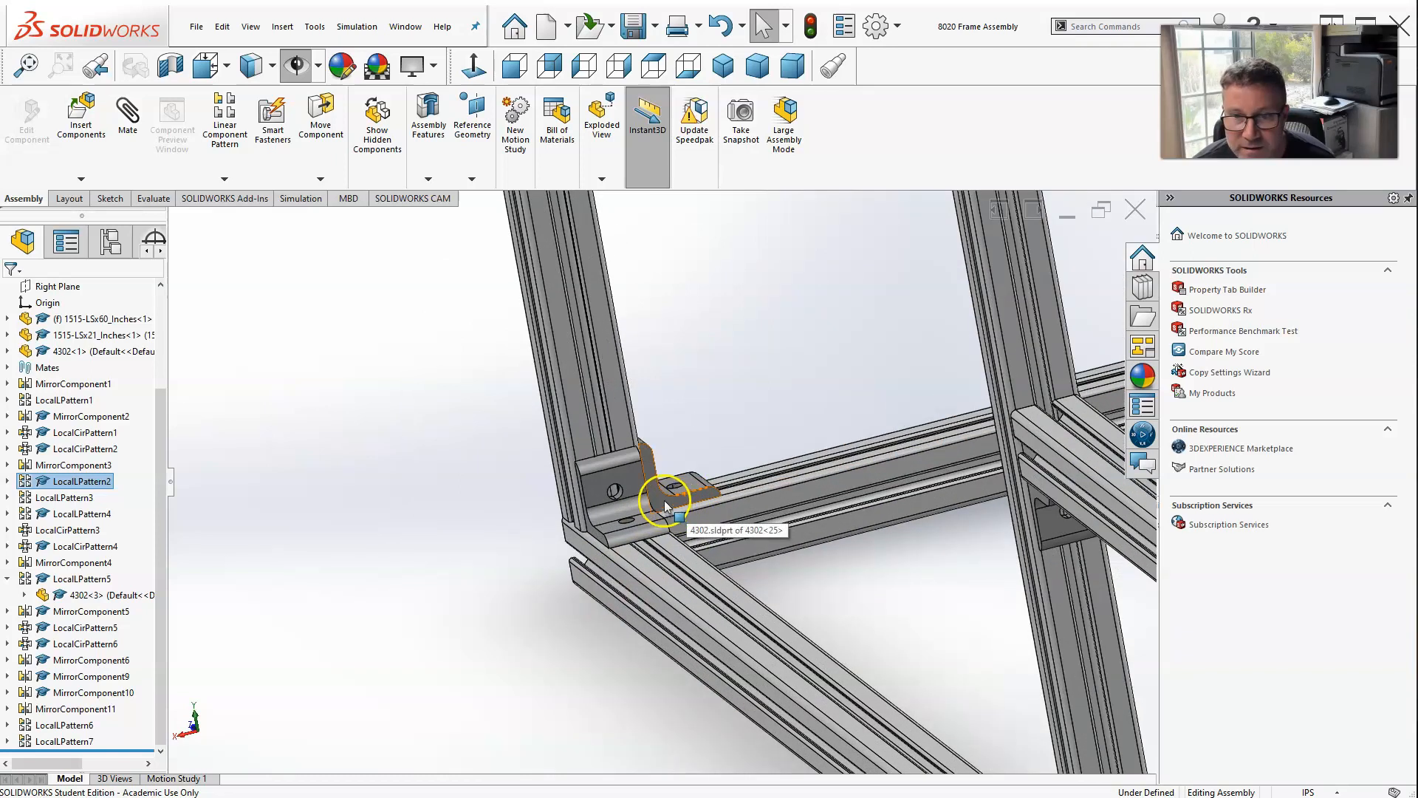
{"action": "left_click", "coordinate": [664, 503]}
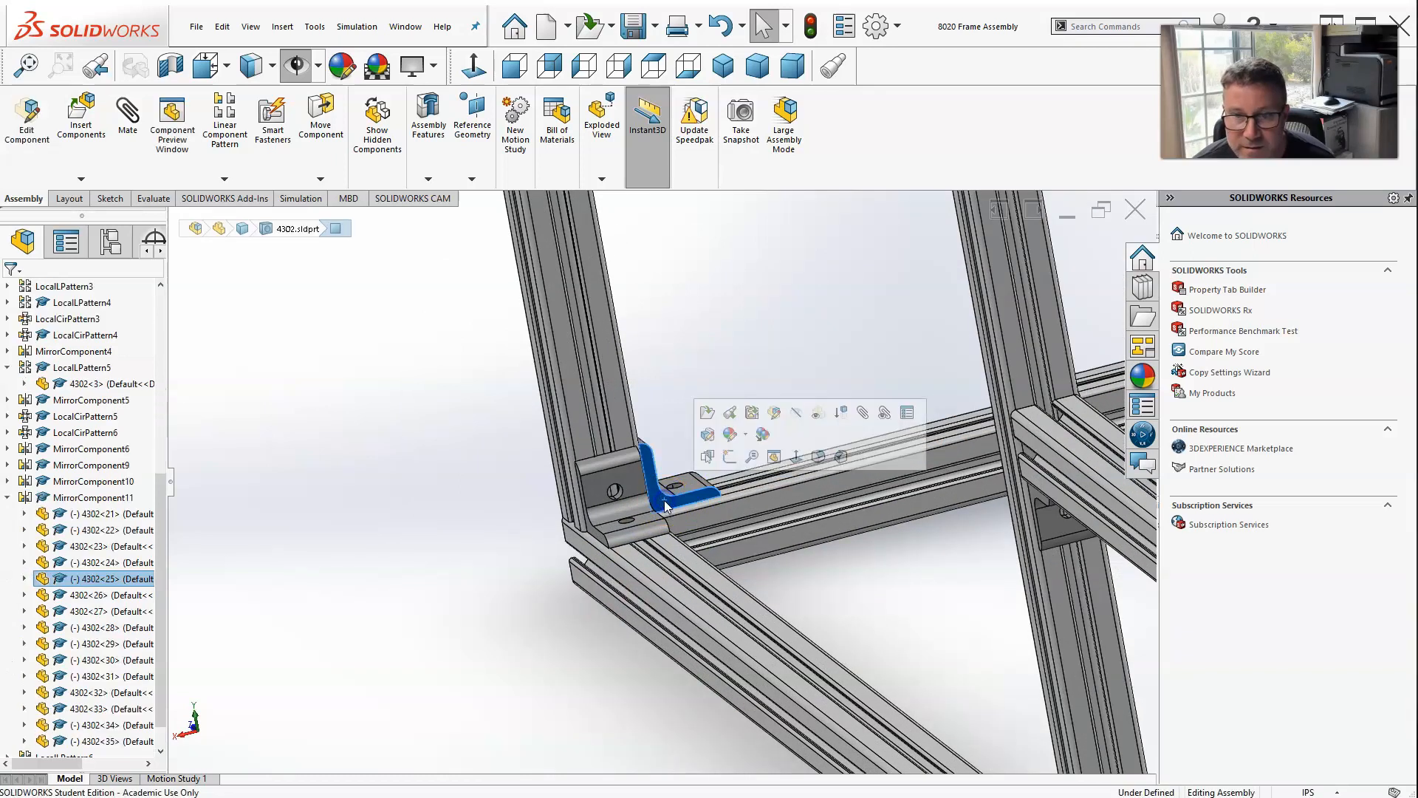
{"action": "left_click", "coordinate": [98, 581]}
{"action": "scroll", "coordinate": [472, 564], "scroll_direction": "up", "scroll_amount": 4}
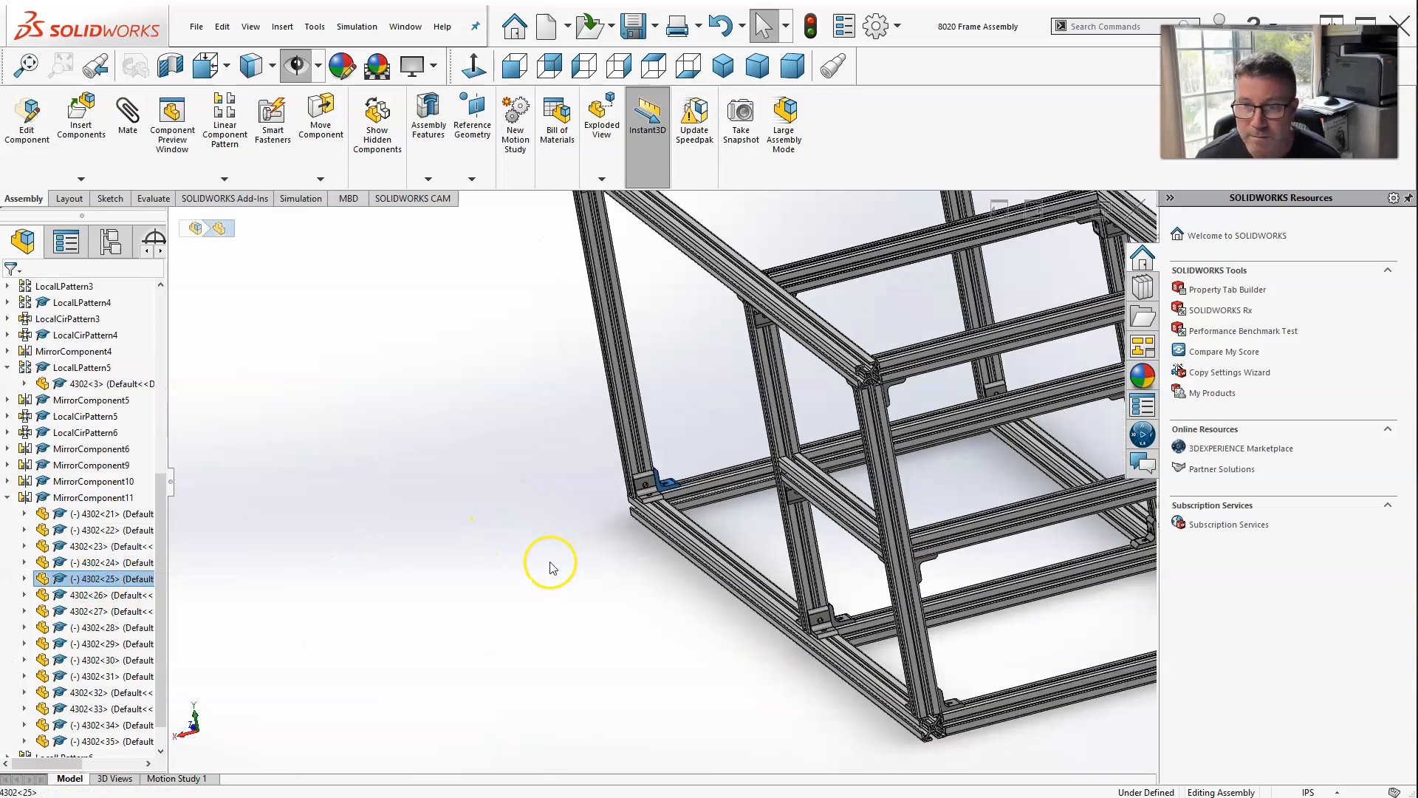
{"action": "middle_click_drag", "start_coordinate": [488, 555], "coordinate": [513, 560]}
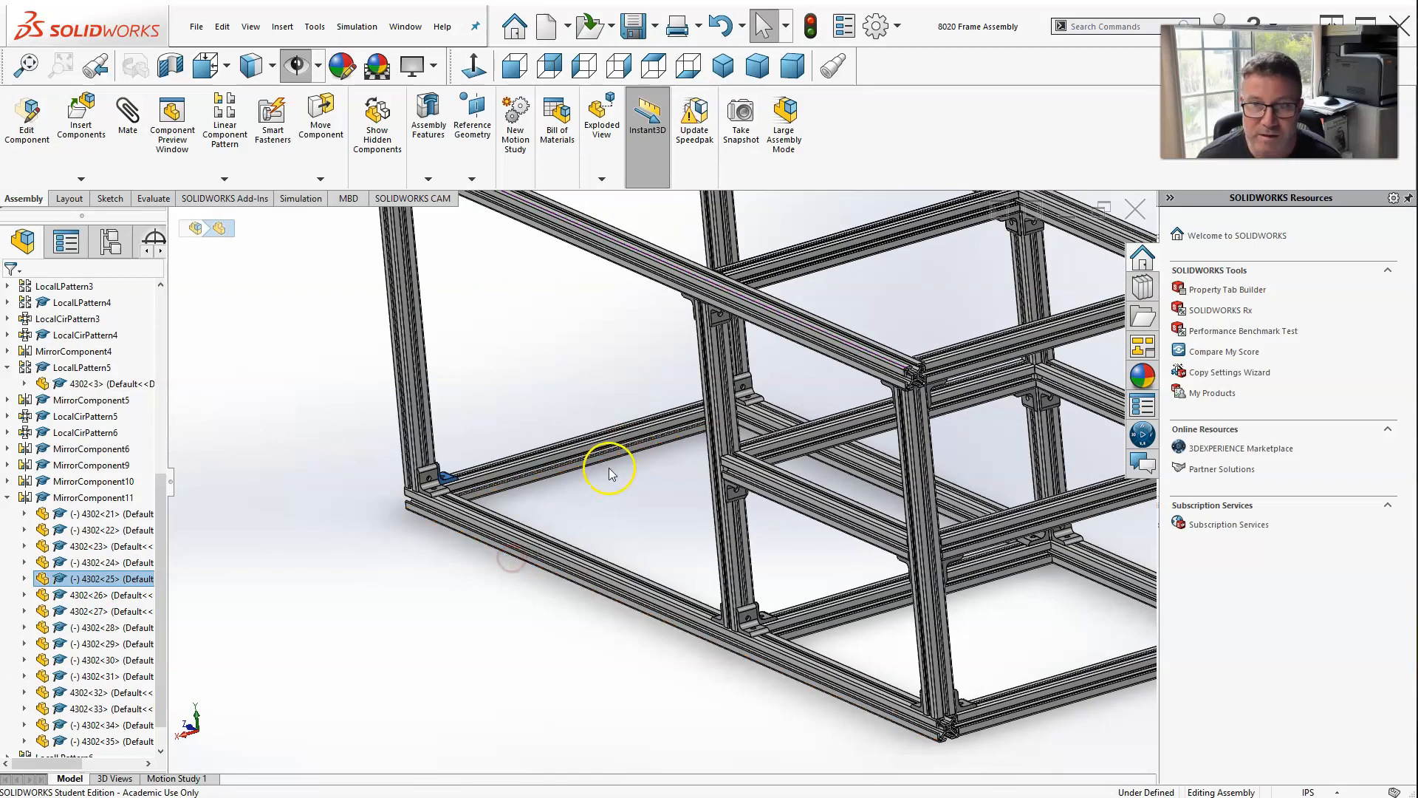
{"action": "middle_click_drag", "start_coordinate": [608, 463], "coordinate": [624, 470]}
{"action": "key", "text": "Escape"}
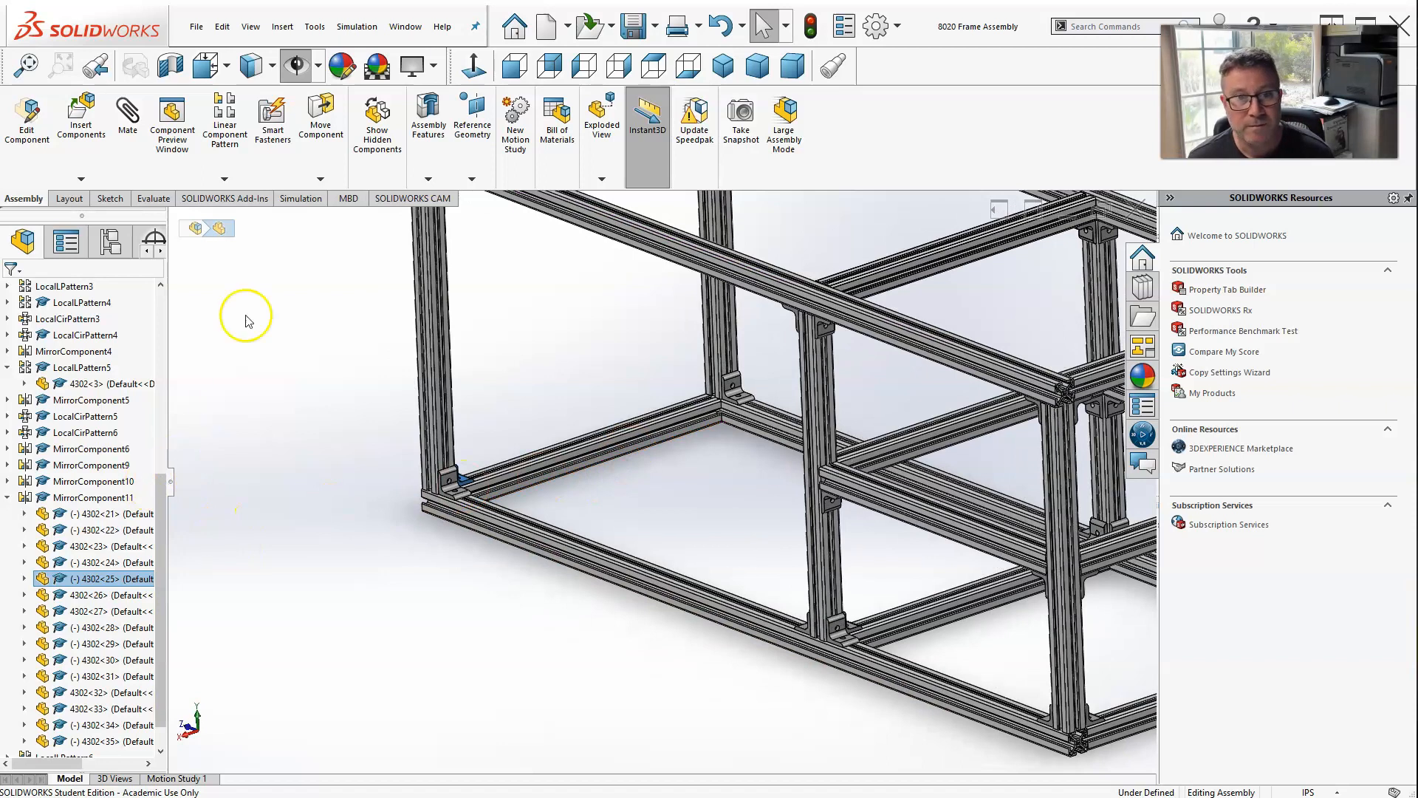
Turn off Hide All Types to show the assembly's planes and axes.
{"action": "left_click", "coordinate": [248, 33]}
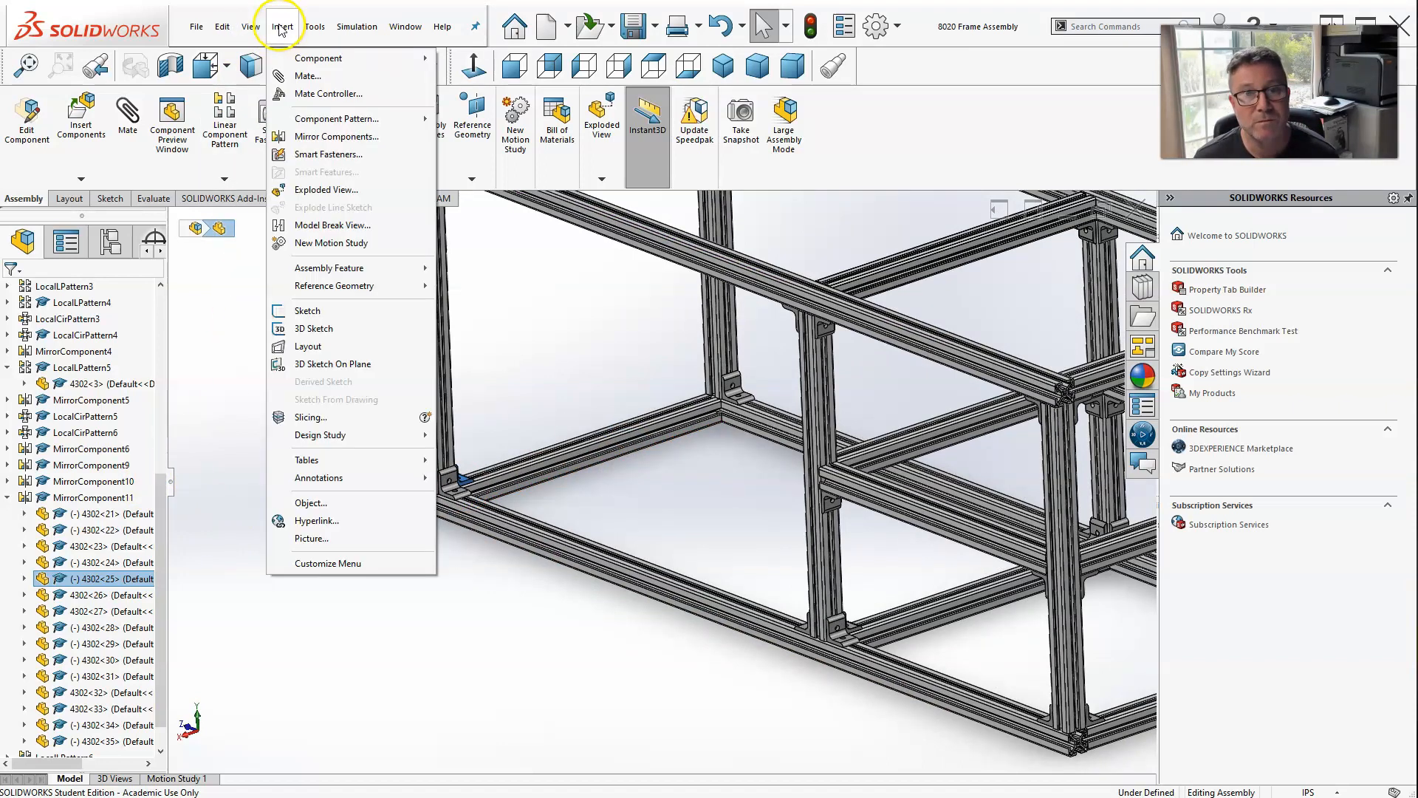
{"action": "mouse_move", "coordinate": [344, 162]}
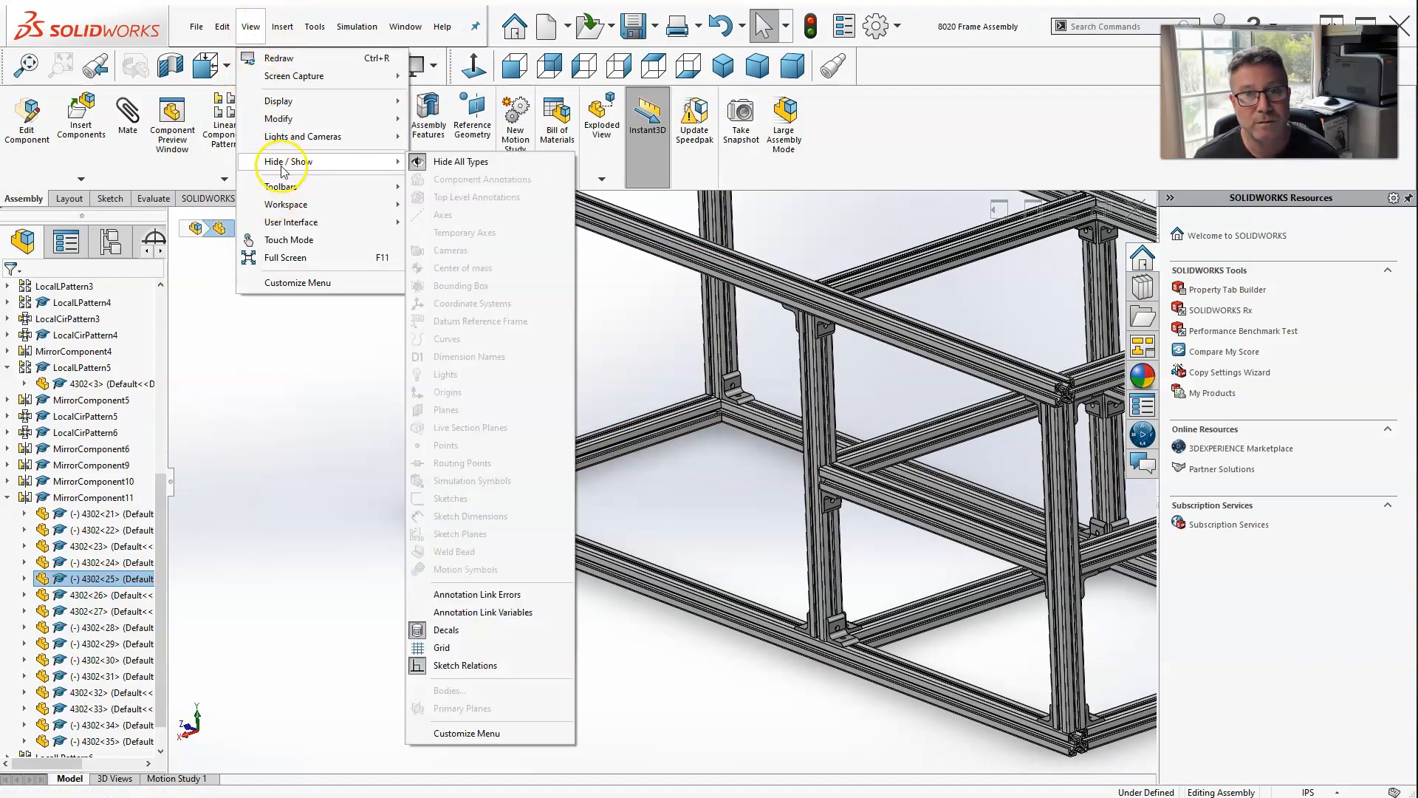
{"action": "left_click", "coordinate": [455, 161]}
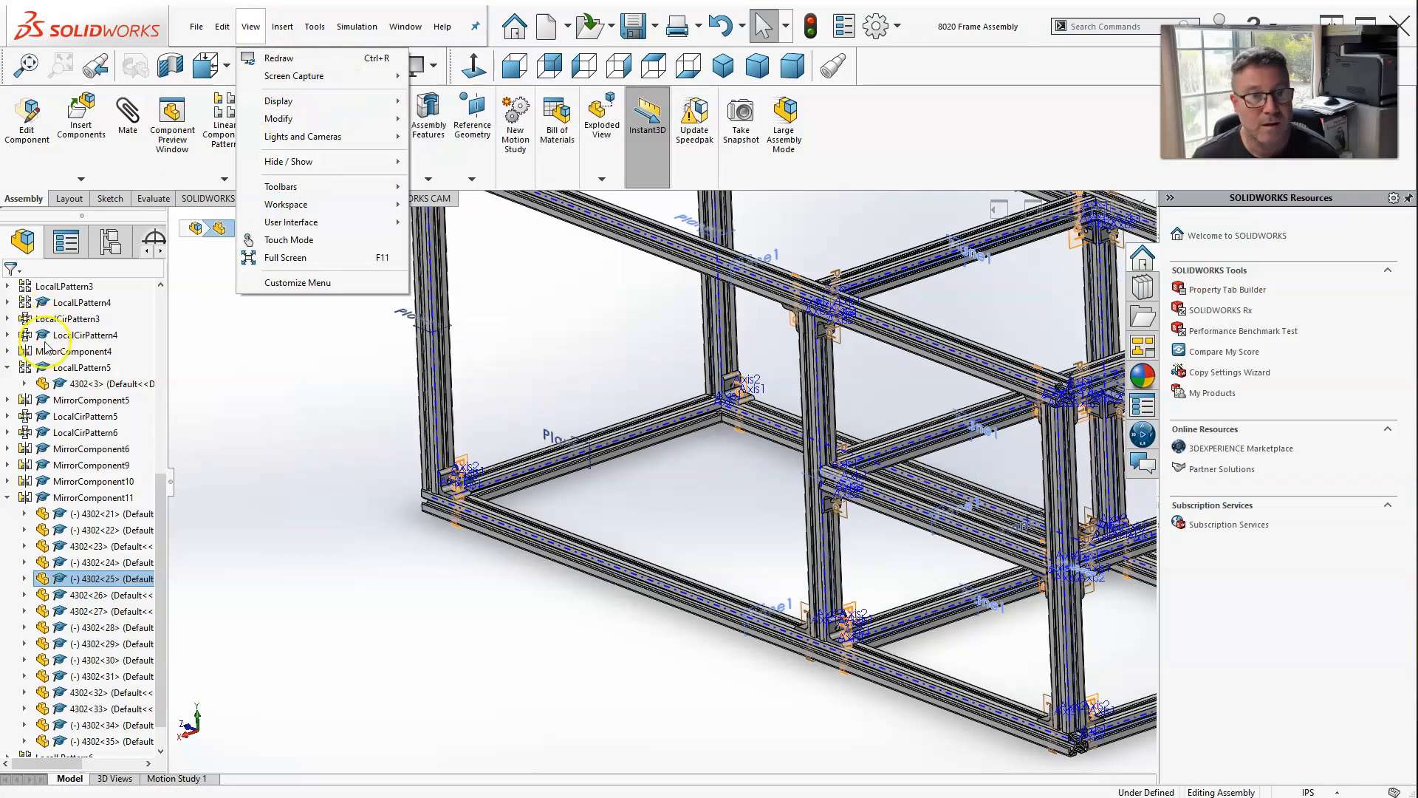
Mirror bracket 4302<25> about Plane1 of the lower end rail 1515-LSx21_Inches<14> to the rail's opposite corner.
{"action": "left_click", "coordinate": [223, 178]}
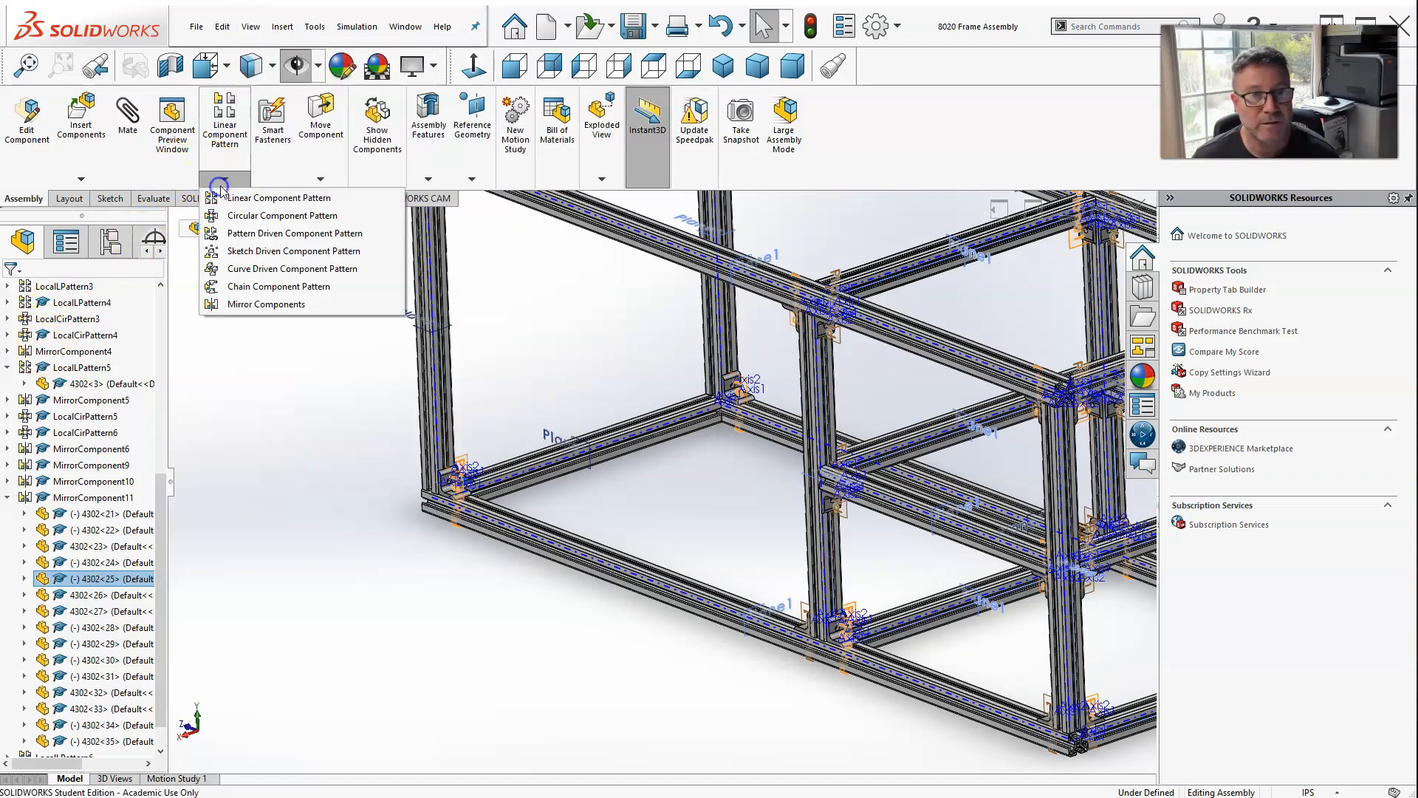
{"action": "left_click", "coordinate": [259, 304]}
{"action": "scroll", "coordinate": [584, 458], "scroll_direction": "down", "scroll_amount": 5}
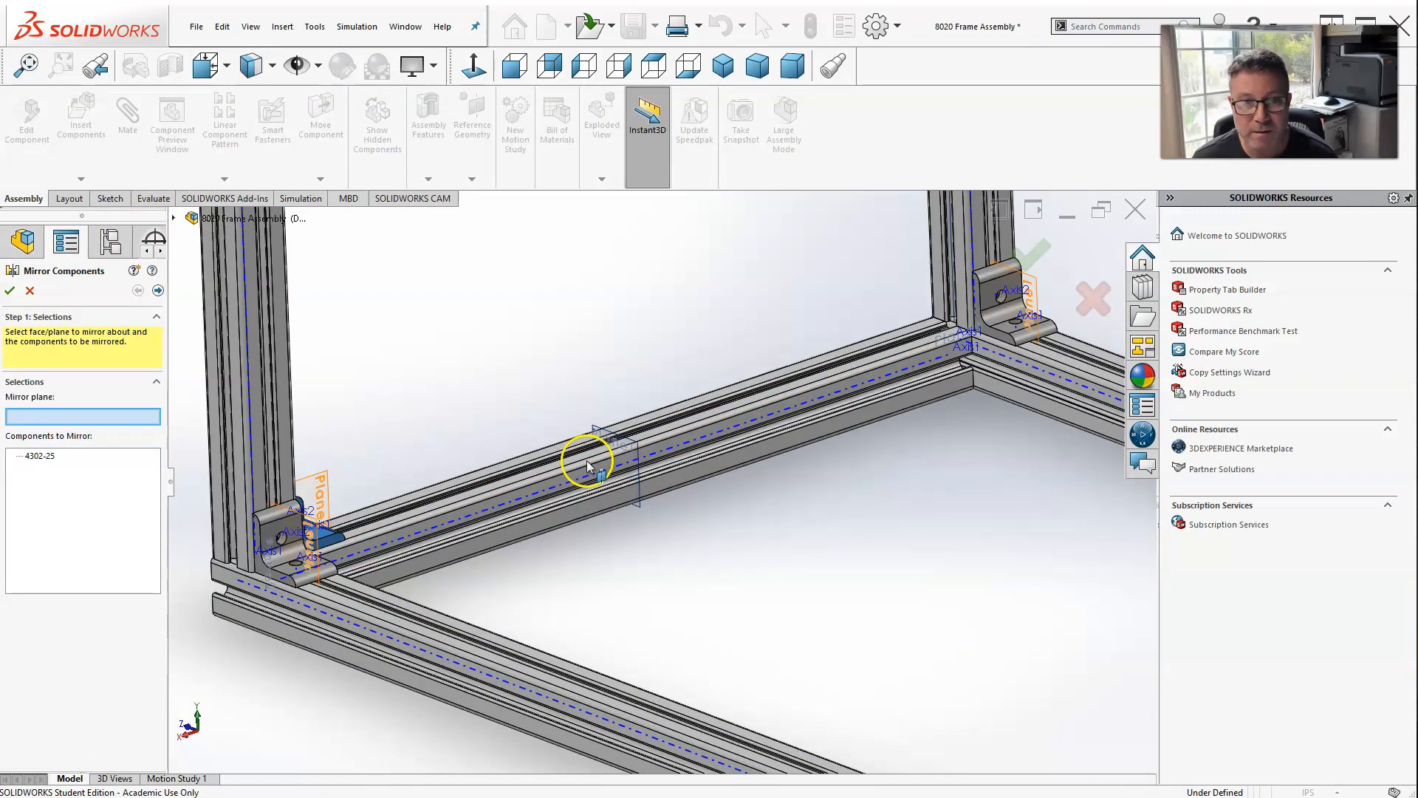
{"action": "left_click", "coordinate": [628, 443]}
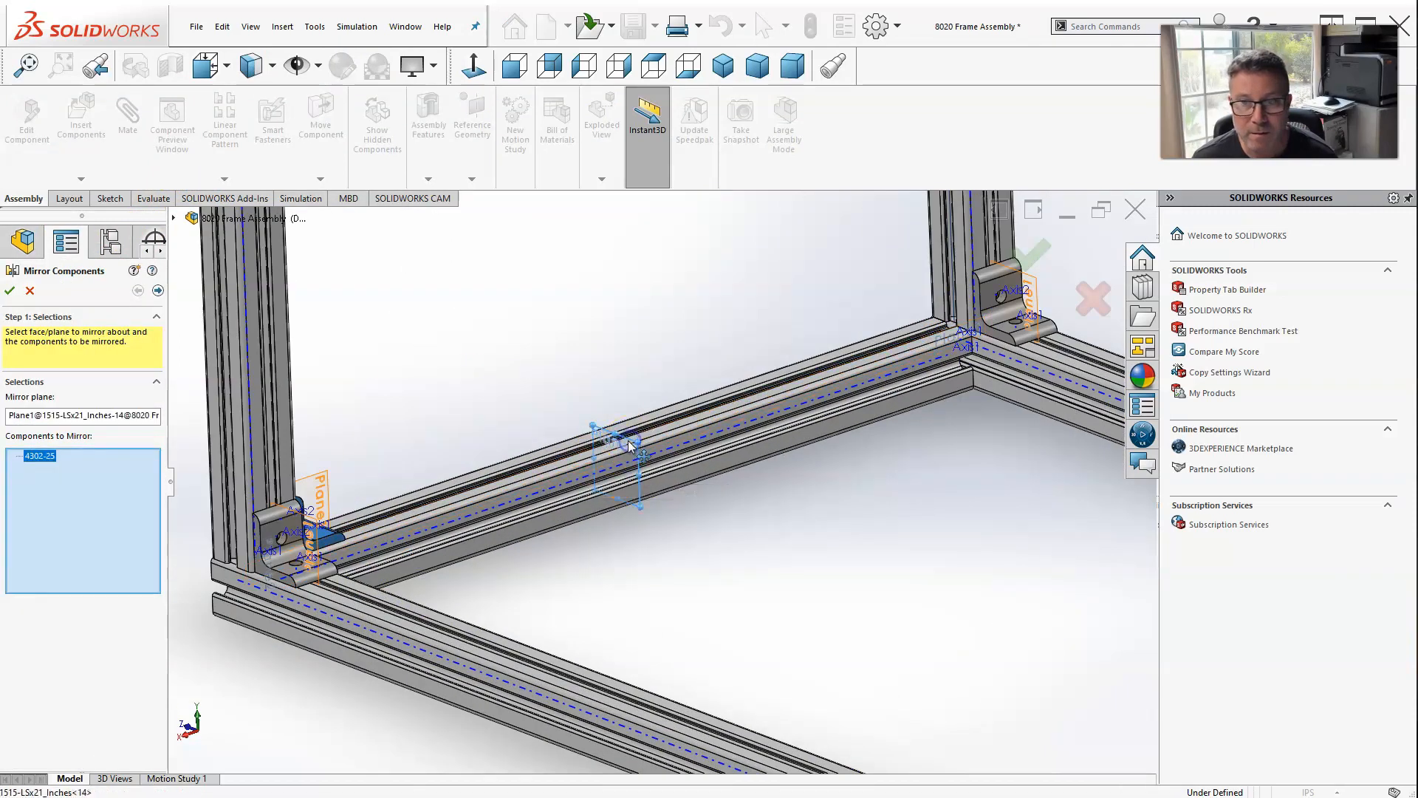
{"action": "left_click", "coordinate": [8, 291]}
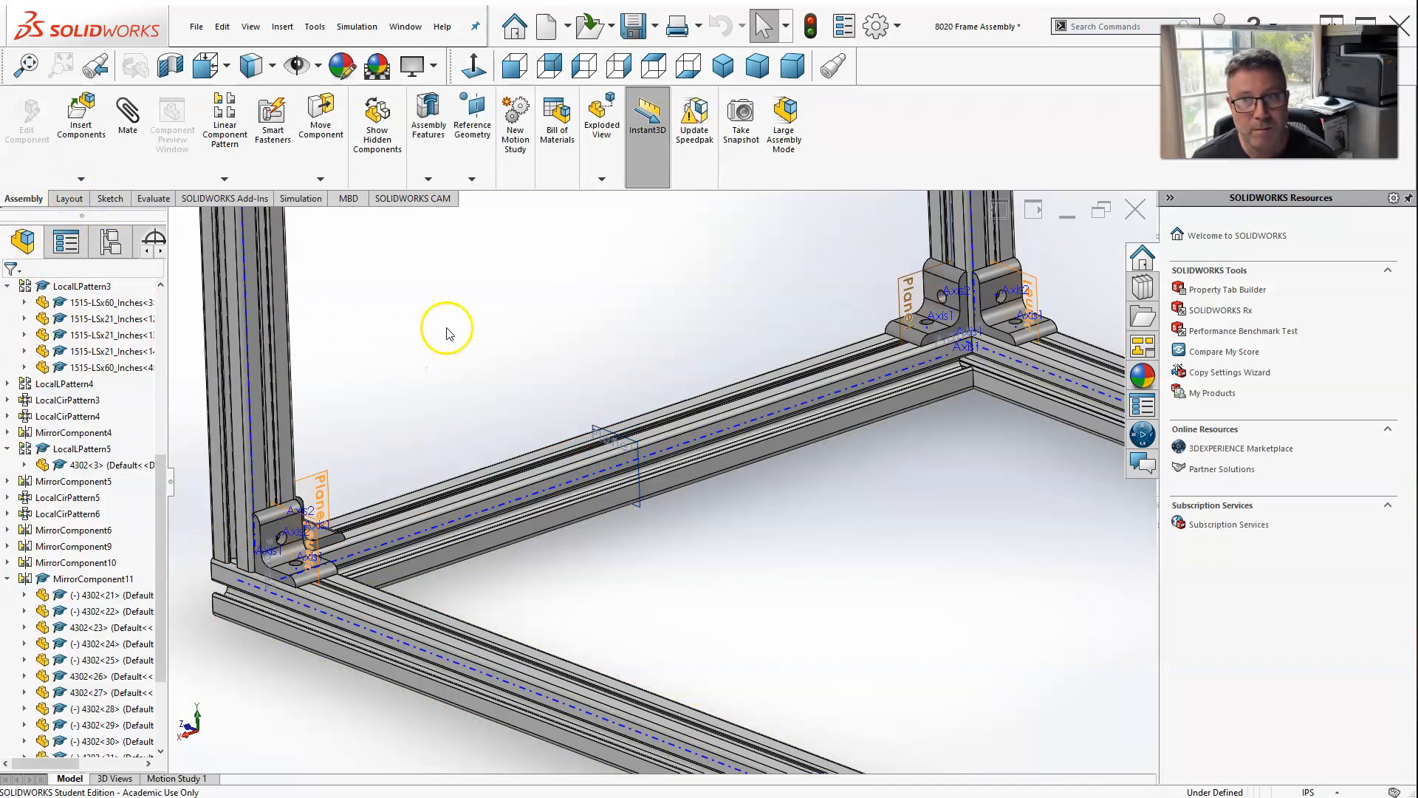
{"action": "scroll", "coordinate": [535, 329], "scroll_direction": "up", "scroll_amount": 5}
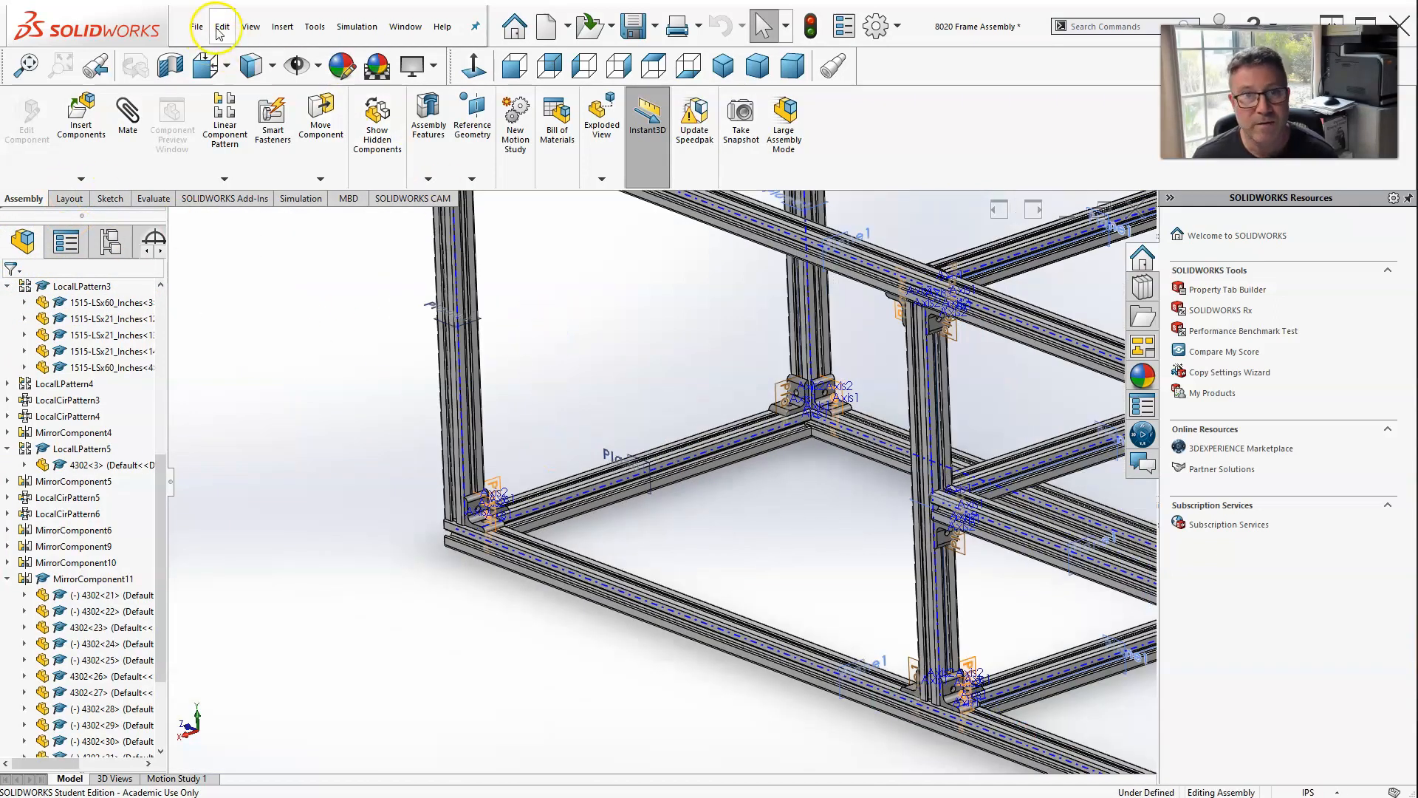
Turn on Hide All Types to hide the planes, axes and other reference geometry across the frame assembly.
{"action": "left_click", "coordinate": [251, 27]}
{"action": "left_click", "coordinate": [252, 30]}
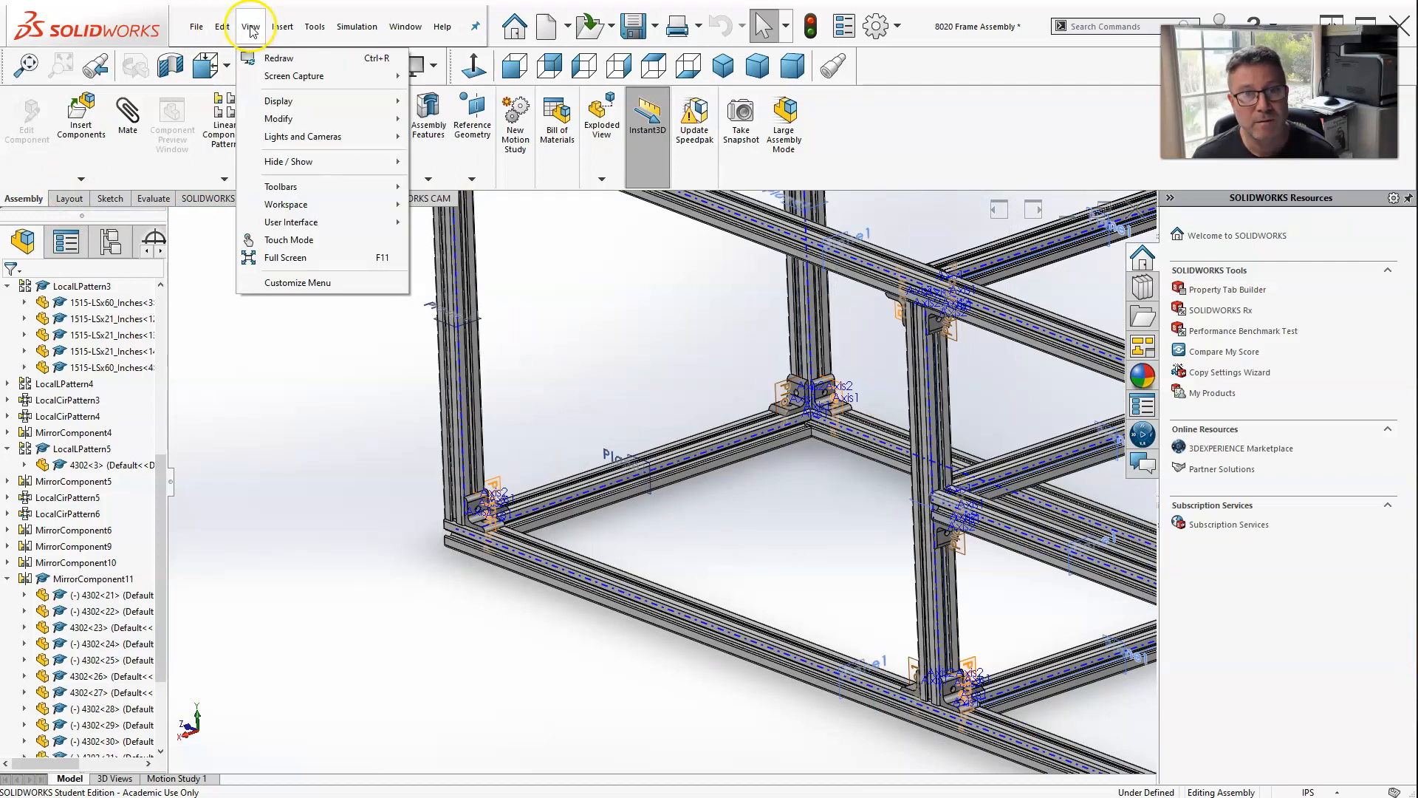
{"action": "mouse_move", "coordinate": [347, 161]}
{"action": "left_click", "coordinate": [448, 164]}
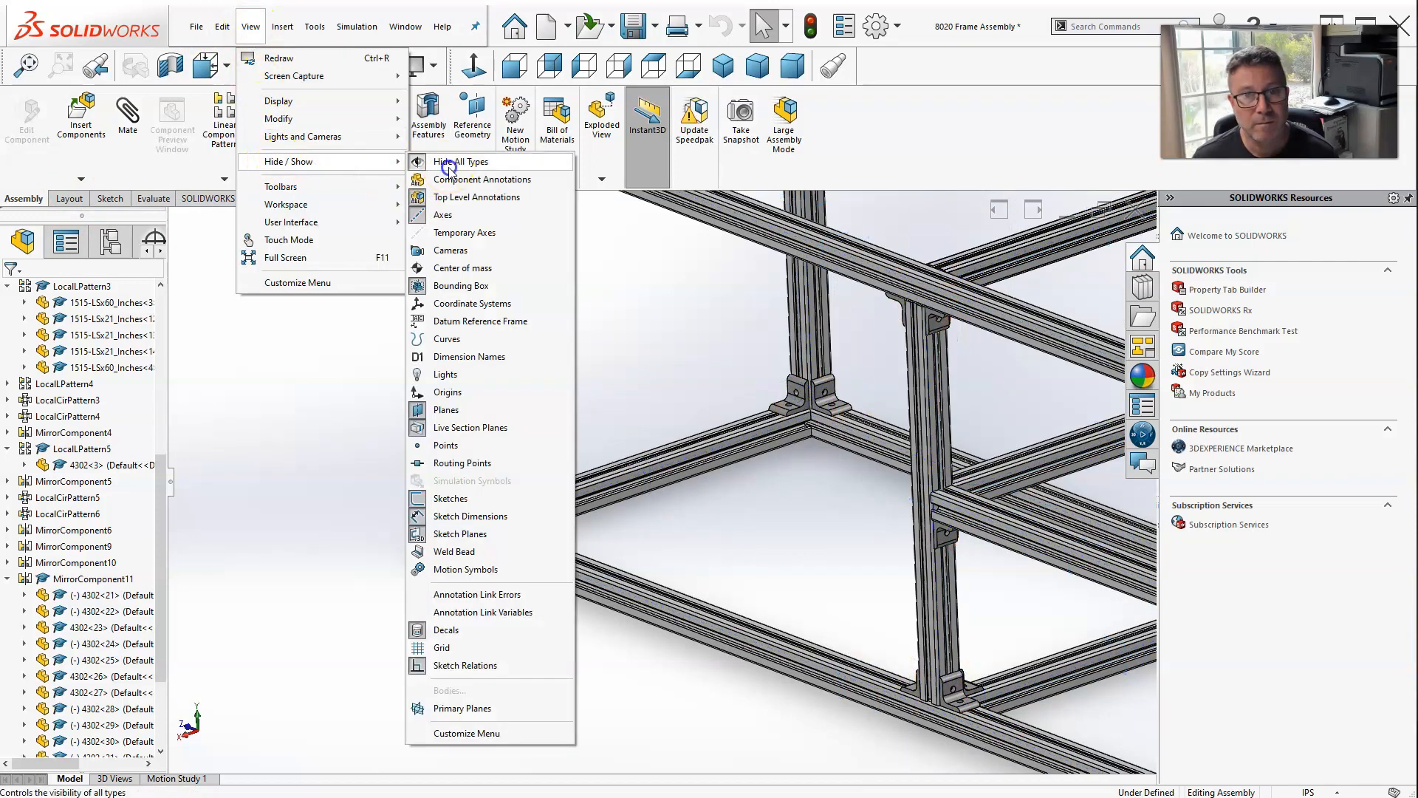
{"action": "left_click", "coordinate": [449, 165]}
{"action": "left_click", "coordinate": [449, 165]}
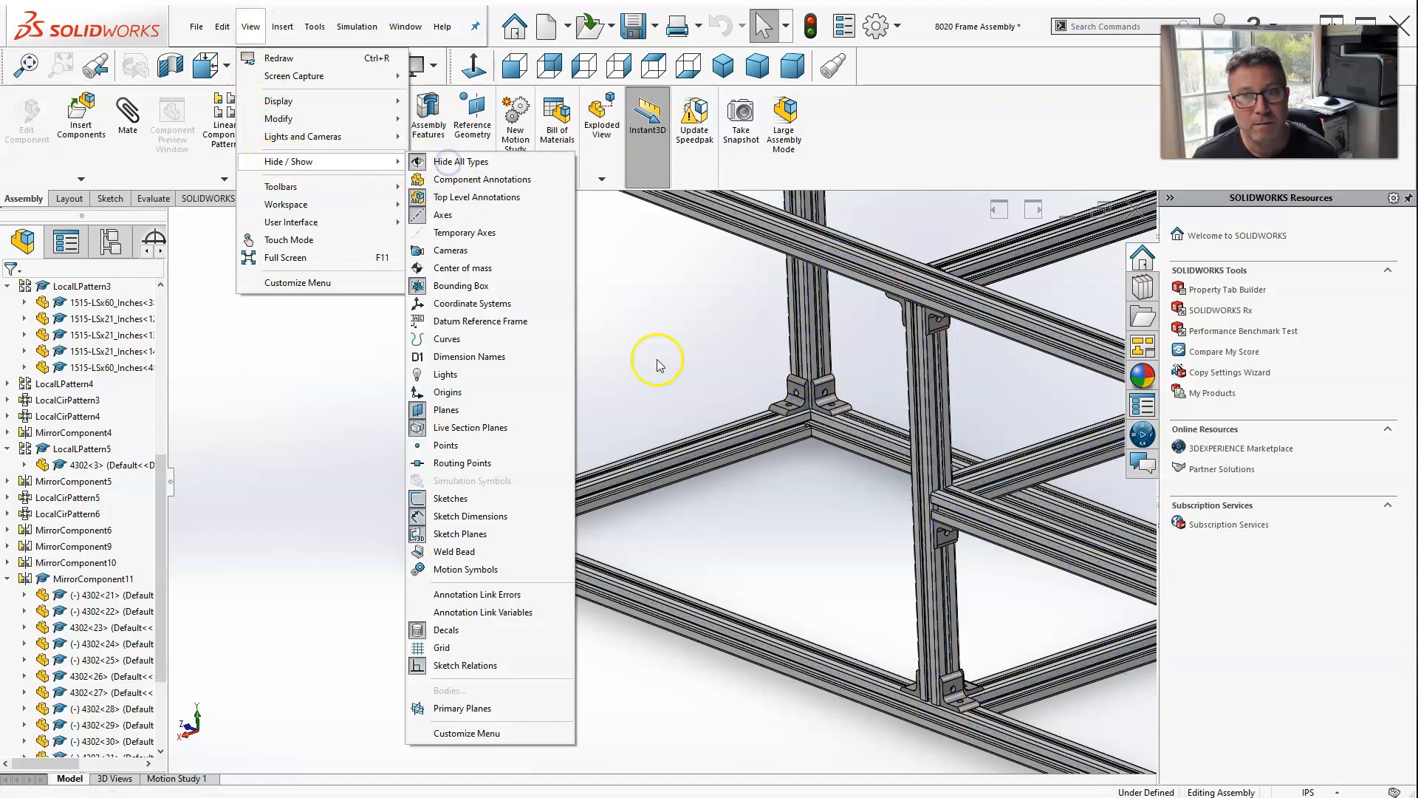
{"action": "left_click", "coordinate": [712, 372]}
Examine the frame from several sides, checking the corner brackets at the upper, shelf and lower joints.
{"action": "scroll", "coordinate": [630, 384], "scroll_direction": "up", "scroll_amount": 2}
{"action": "mouse_move", "coordinate": [768, 523]}
{"action": "middle_mouse_down"}
{"action": "mouse_move", "coordinate": [778, 470]}
{"action": "mouse_move", "coordinate": [778, 484]}
{"action": "middle_mouse_up"}
{"action": "scroll", "coordinate": [730, 413], "scroll_direction": "up", "scroll_amount": 4}
{"action": "scroll", "coordinate": [676, 366], "scroll_direction": "down", "scroll_amount": 8}
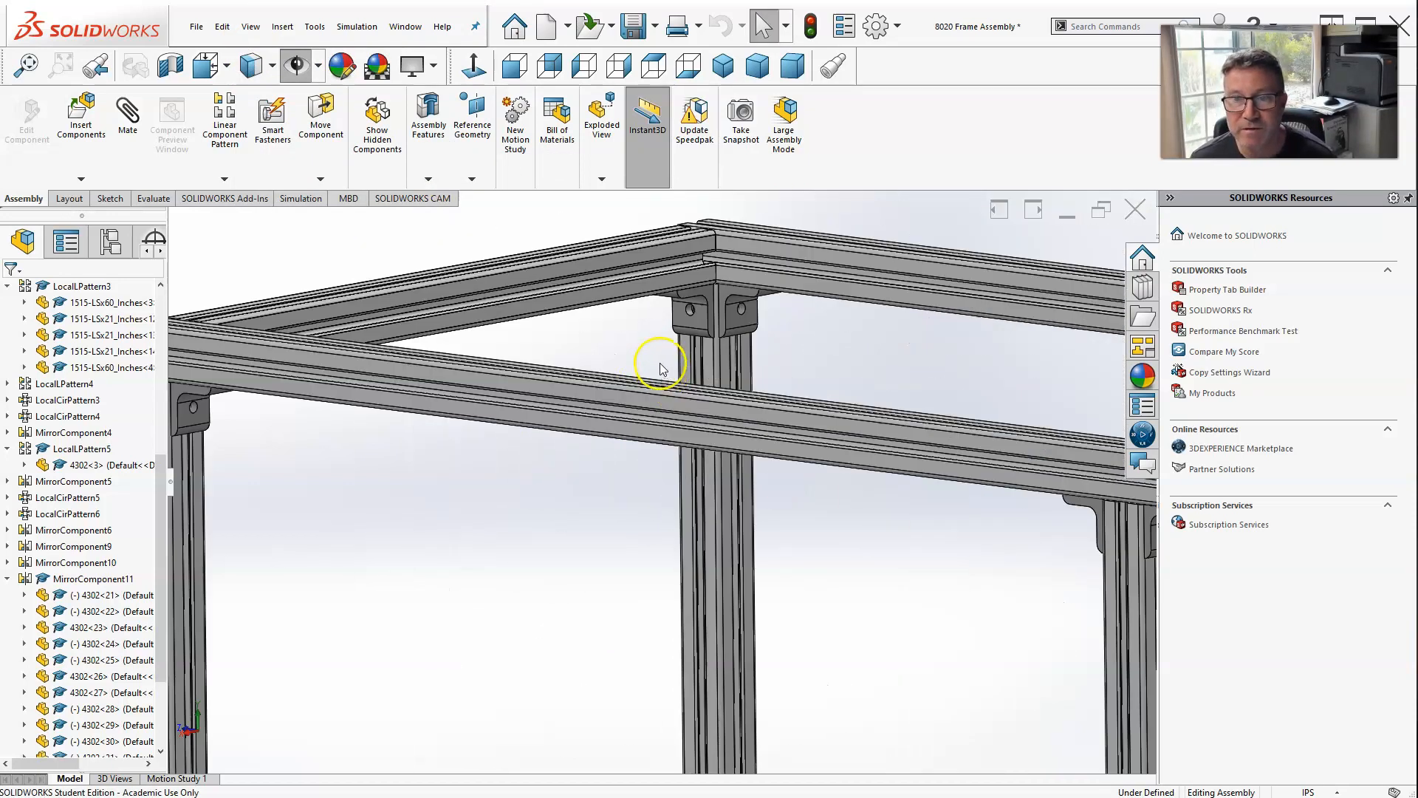
{"action": "scroll", "coordinate": [591, 391], "scroll_direction": "up", "scroll_amount": 3}
{"action": "middle_click_drag", "start_coordinate": [560, 409], "coordinate": [323, 434]}
{"action": "scroll", "coordinate": [443, 374], "scroll_direction": "up", "scroll_amount": 3}
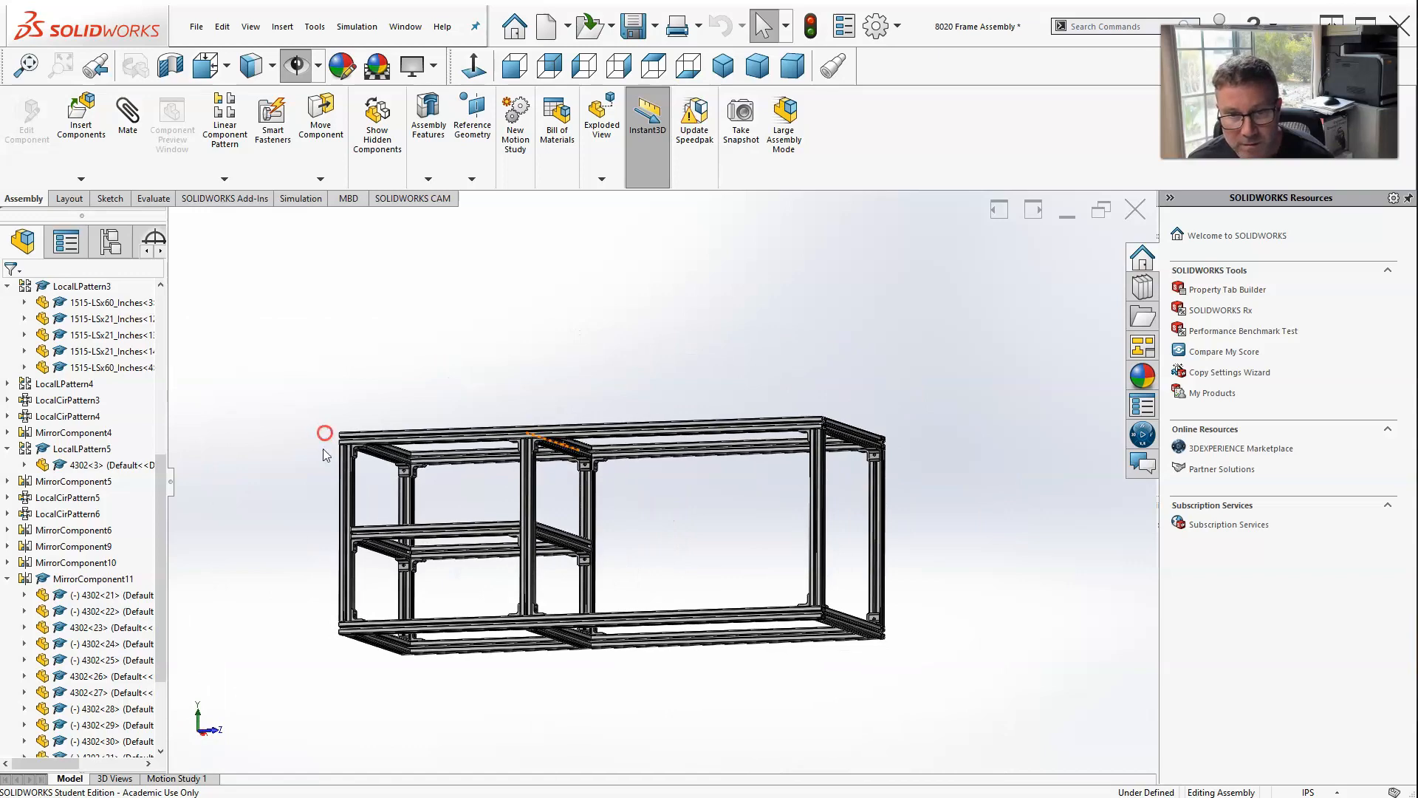
{"action": "scroll", "coordinate": [377, 654], "scroll_direction": "down", "scroll_amount": 4}
{"action": "scroll", "coordinate": [517, 493], "scroll_direction": "down", "scroll_amount": 3}
{"action": "middle_click_drag", "start_coordinate": [534, 495], "coordinate": [665, 569]}
{"action": "scroll", "coordinate": [601, 551], "scroll_direction": "up", "scroll_amount": 5}
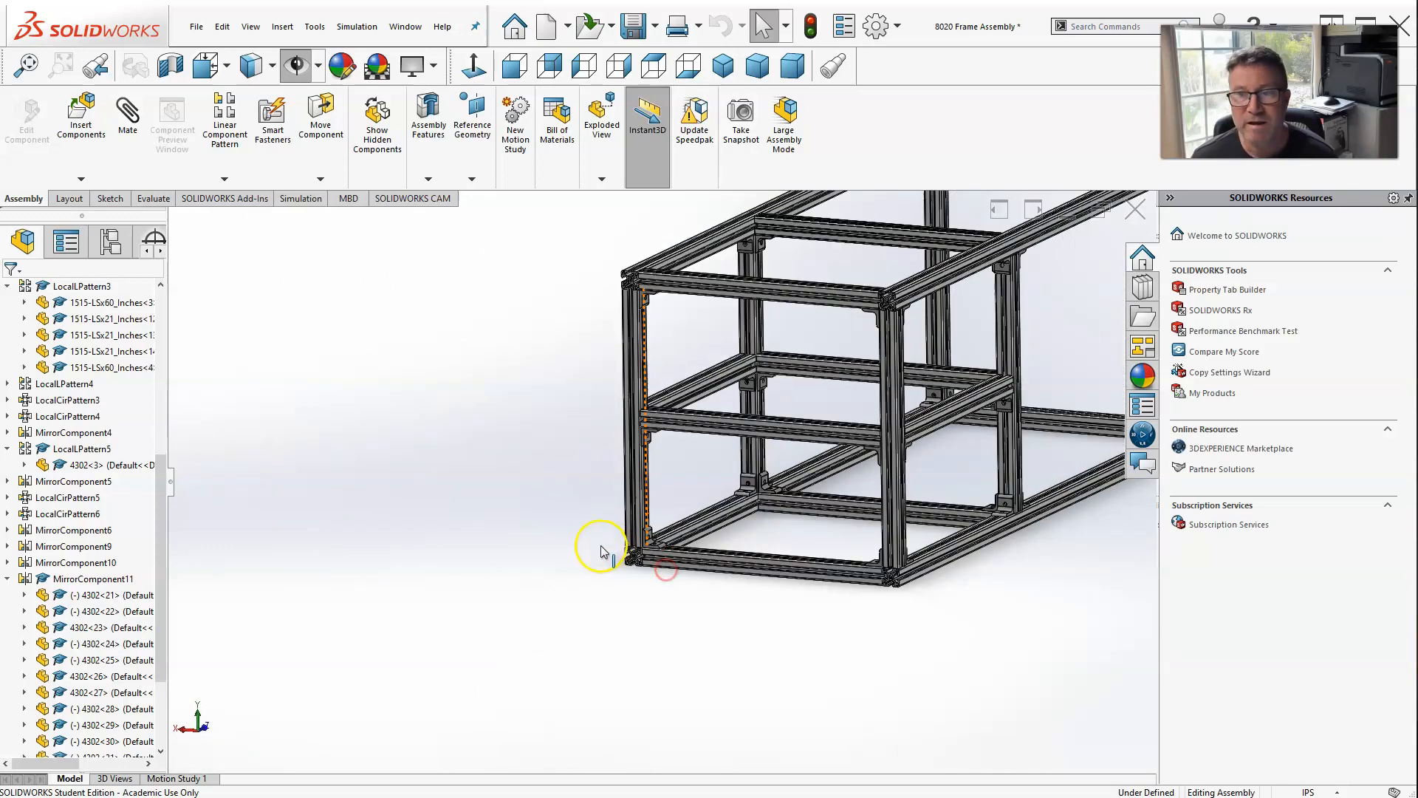
{"action": "scroll", "coordinate": [786, 481], "scroll_direction": "up", "scroll_amount": 2}
{"action": "scroll", "coordinate": [966, 375], "scroll_direction": "down", "scroll_amount": 2}
{"action": "scroll", "coordinate": [916, 275], "scroll_direction": "up", "scroll_amount": 2}
{"action": "scroll", "coordinate": [760, 374], "scroll_direction": "down", "scroll_amount": 2}
{"action": "scroll", "coordinate": [649, 480], "scroll_direction": "down", "scroll_amount": 4}
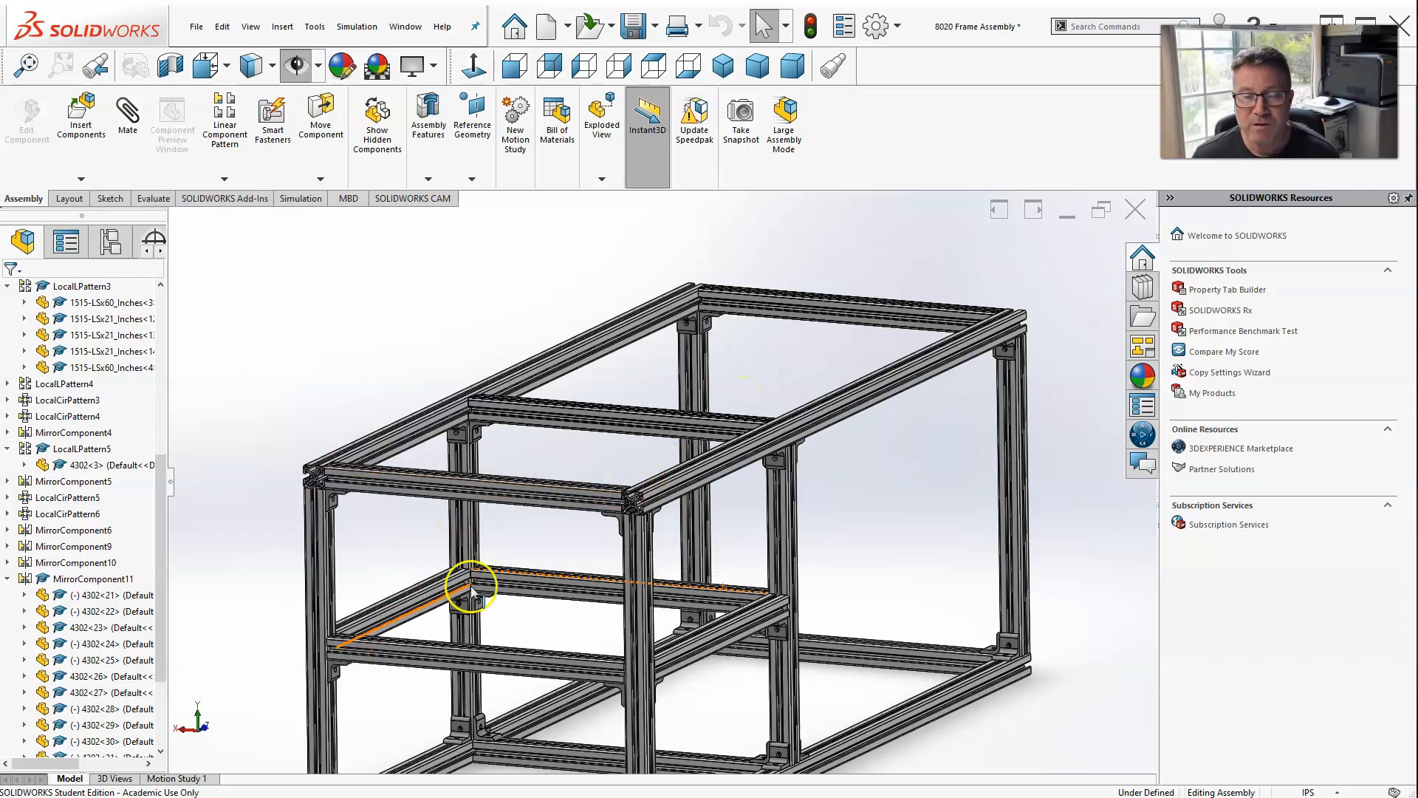
{"action": "scroll", "coordinate": [373, 517], "scroll_direction": "up", "scroll_amount": 3}
{"action": "scroll", "coordinate": [393, 665], "scroll_direction": "down", "scroll_amount": 3}
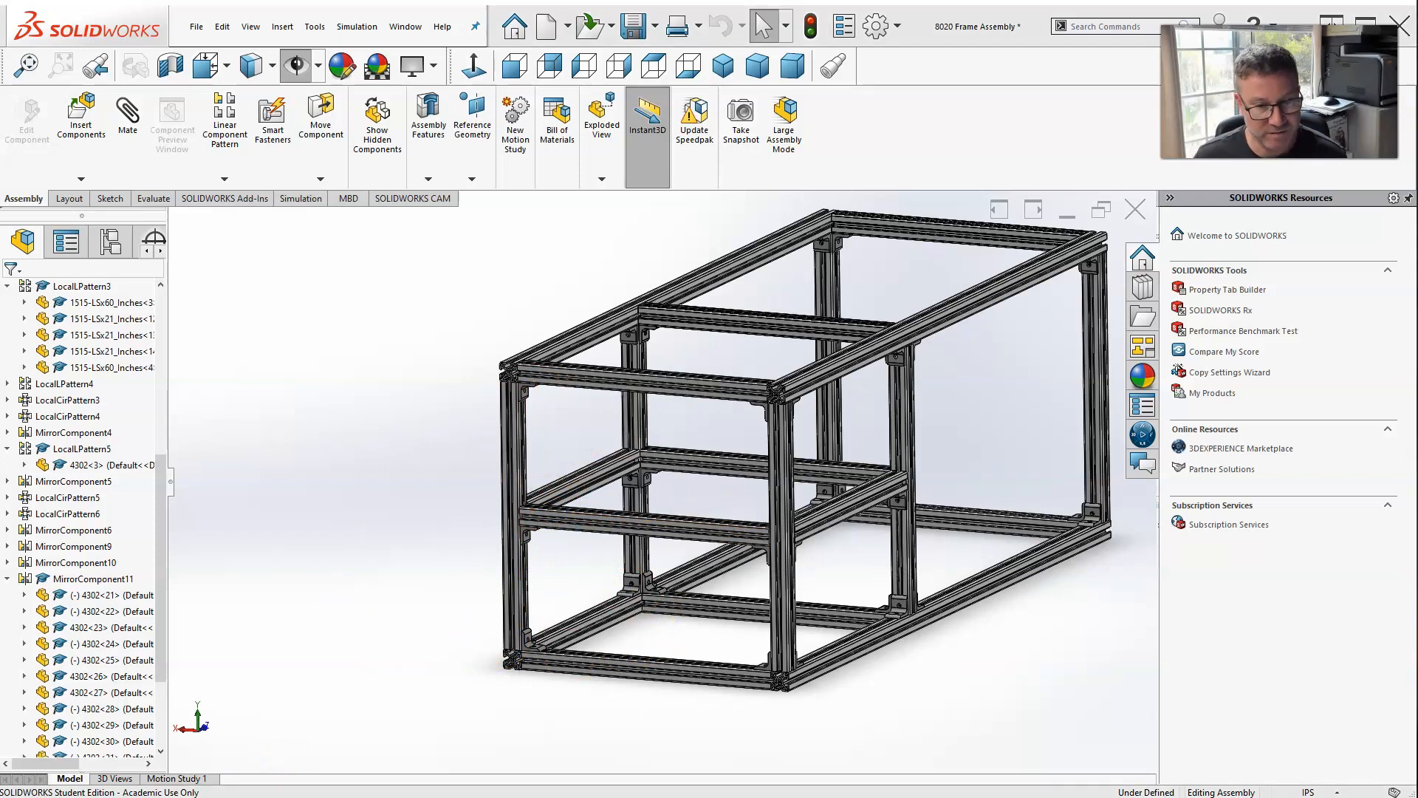
Switch to the browser's 80/20 page for part 4302 and view the exploded drawing of the bracket's mounting bolts and T-nuts.
{"action": "key", "text": "alt+Tab"}
{"action": "scroll", "coordinate": [702, 453], "scroll_direction": "up", "scroll_amount": 4}
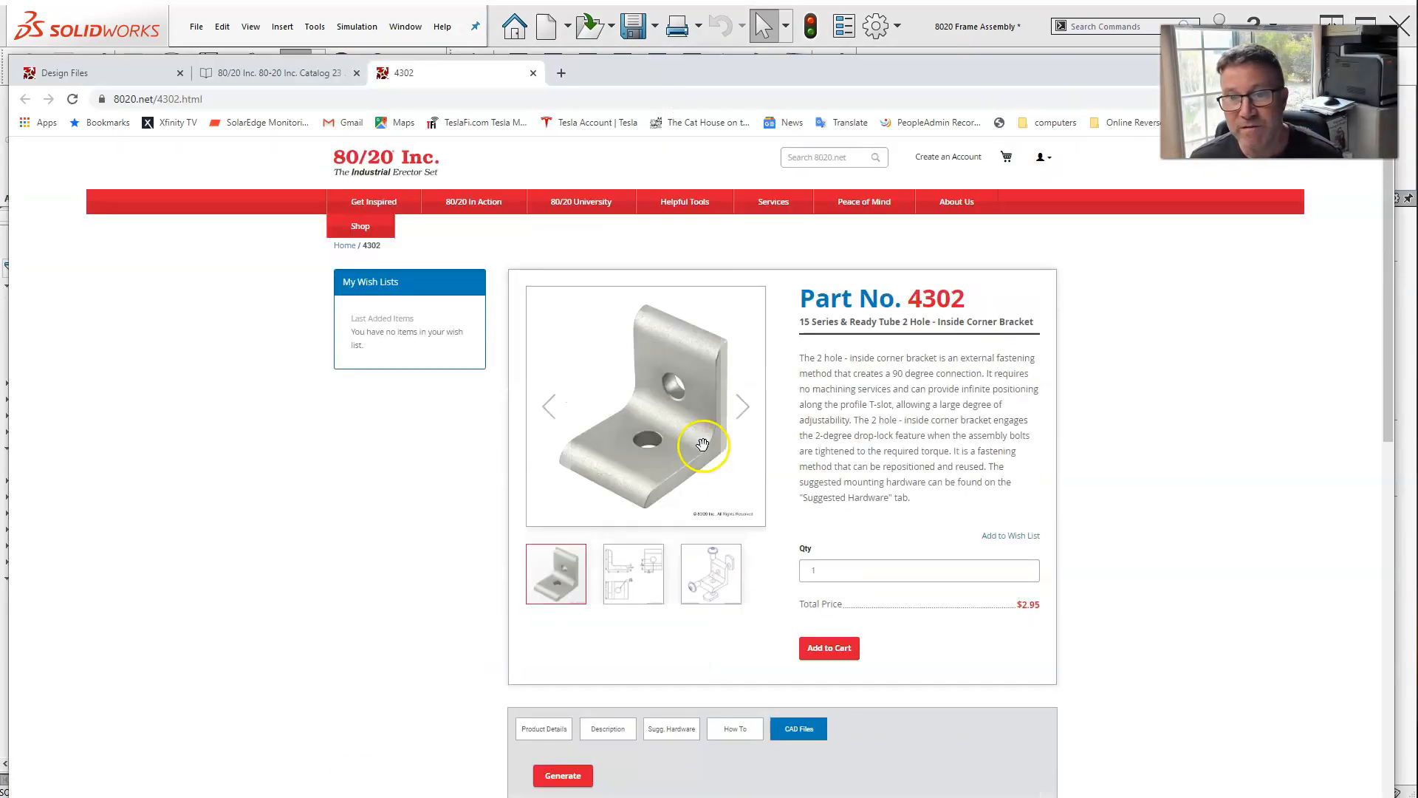
{"action": "left_click", "coordinate": [718, 578]}
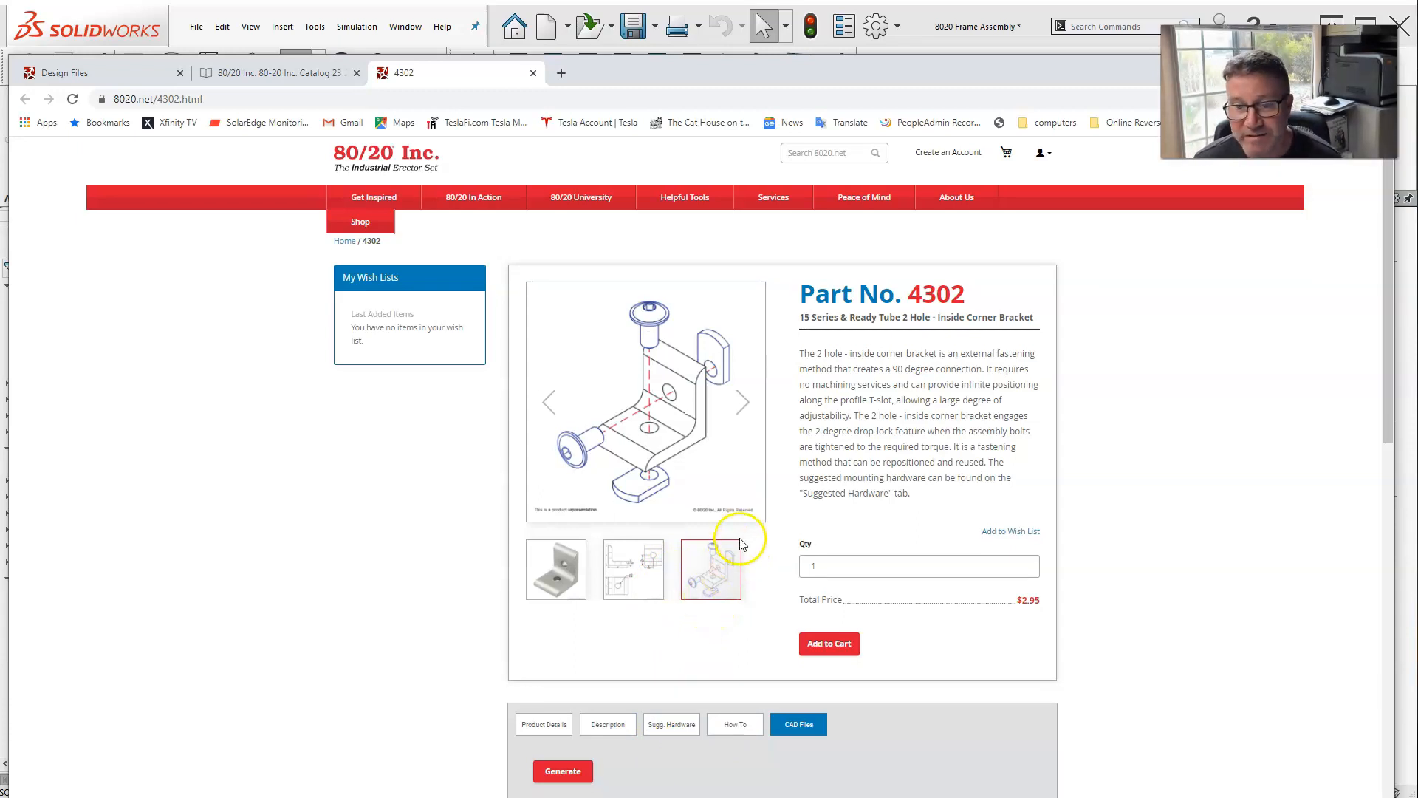
{"action": "scroll", "coordinate": [735, 543], "scroll_direction": "down", "scroll_amount": 3}
{"action": "scroll", "coordinate": [743, 533], "scroll_direction": "up", "scroll_amount": 3}
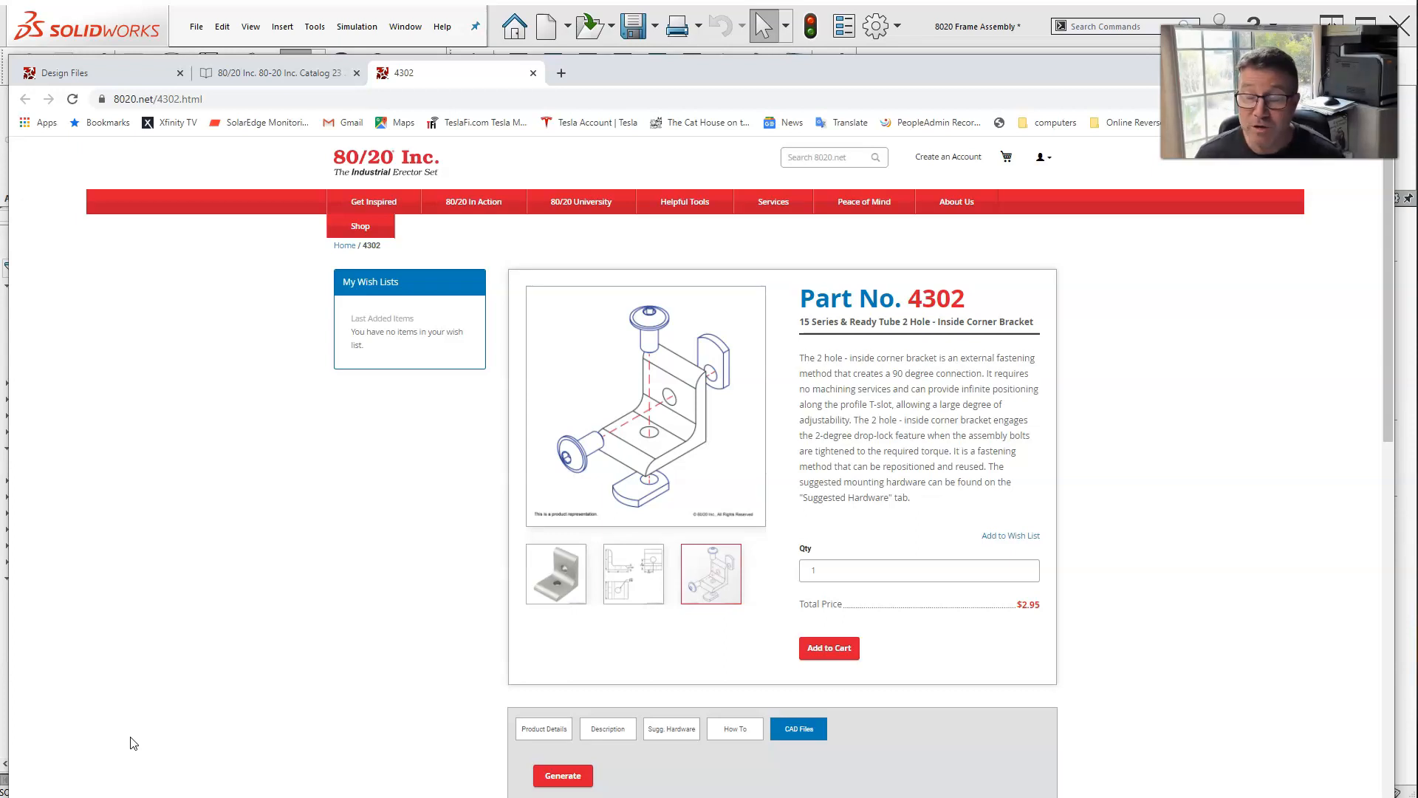
{"action": "left_click", "coordinate": [133, 723]}
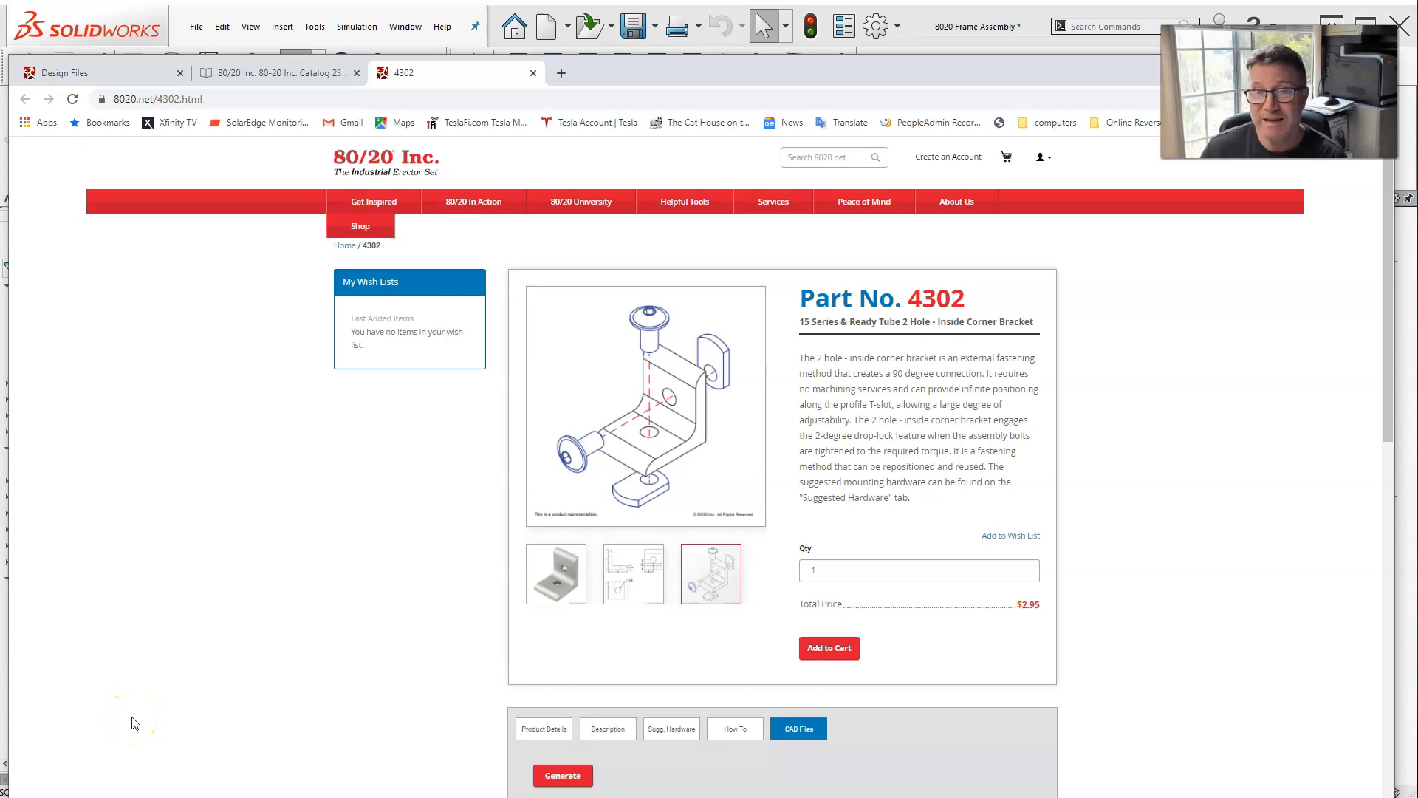
{"action": "left_click", "coordinate": [138, 722]}
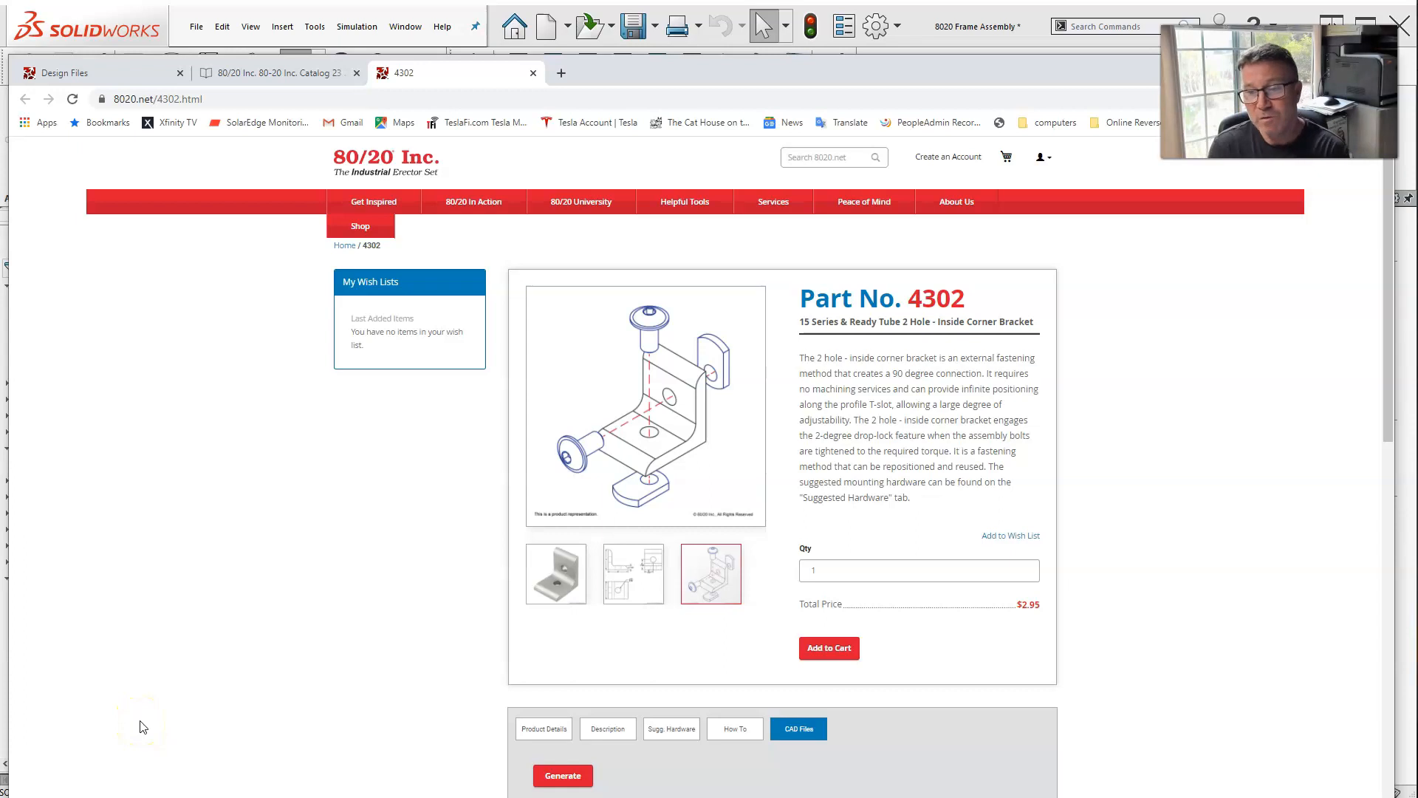